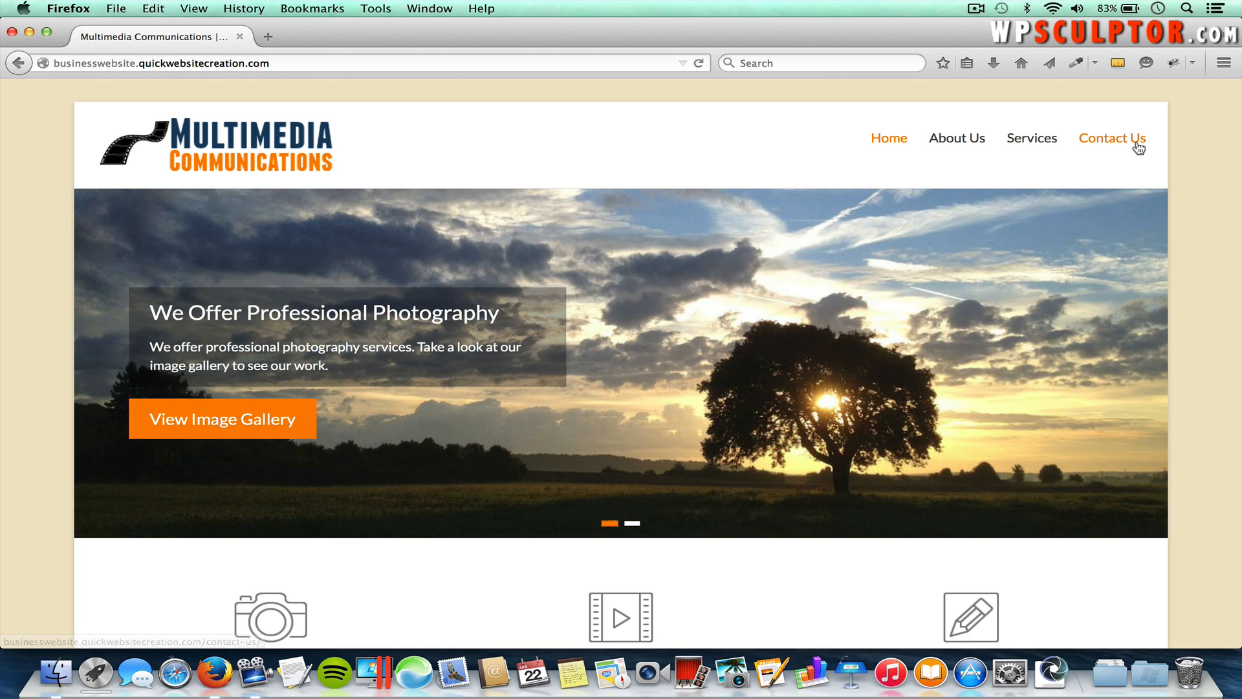
Step: Browse the Services menu and home page, then open the Copywriting service page
{"action": "mouse_move", "coordinate": [1031, 139]}
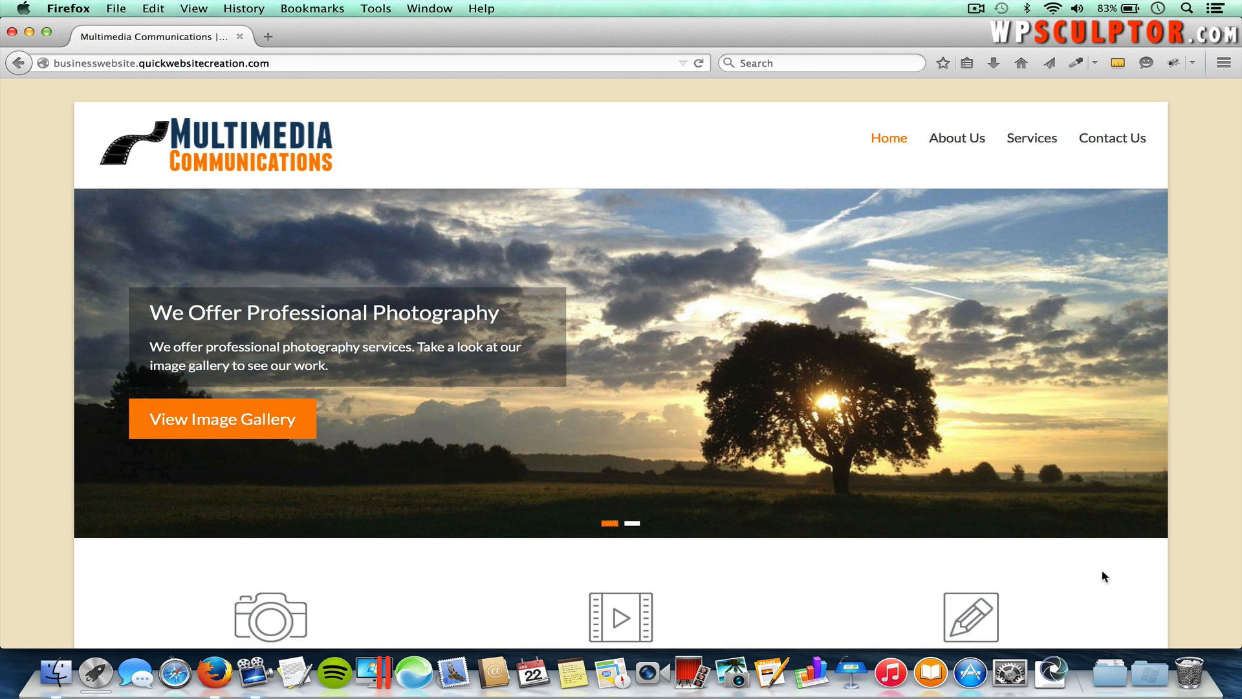
{"action": "scroll", "coordinate": [840, 564], "scroll_direction": "down", "scroll_amount": 1}
{"action": "scroll", "coordinate": [839, 564], "scroll_direction": "down", "scroll_amount": 5}
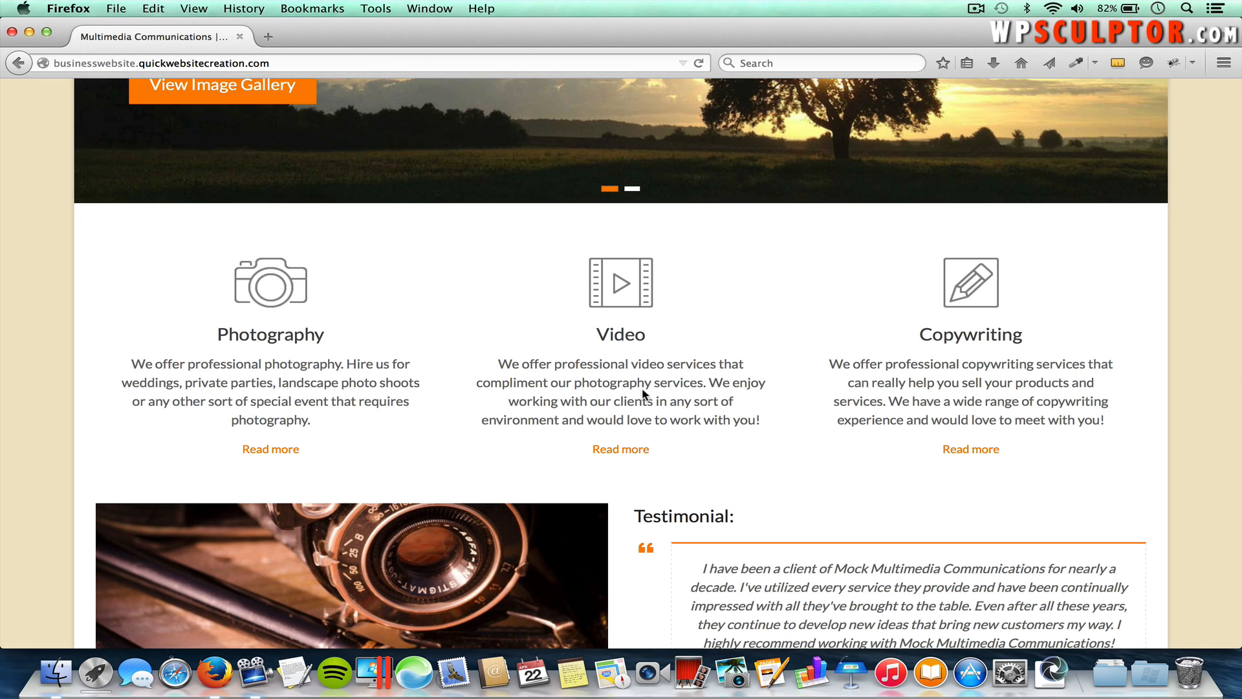
{"action": "scroll", "coordinate": [643, 393], "scroll_direction": "down", "scroll_amount": 5}
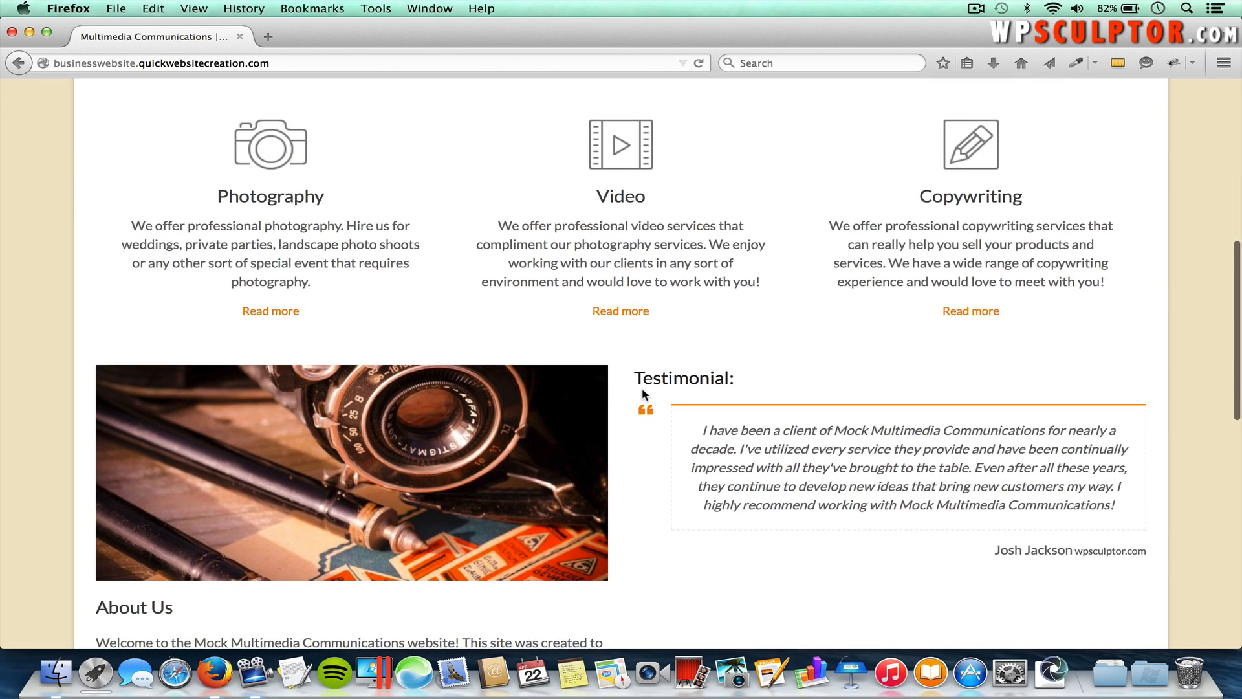
{"action": "scroll", "coordinate": [641, 392], "scroll_direction": "down", "scroll_amount": 1}
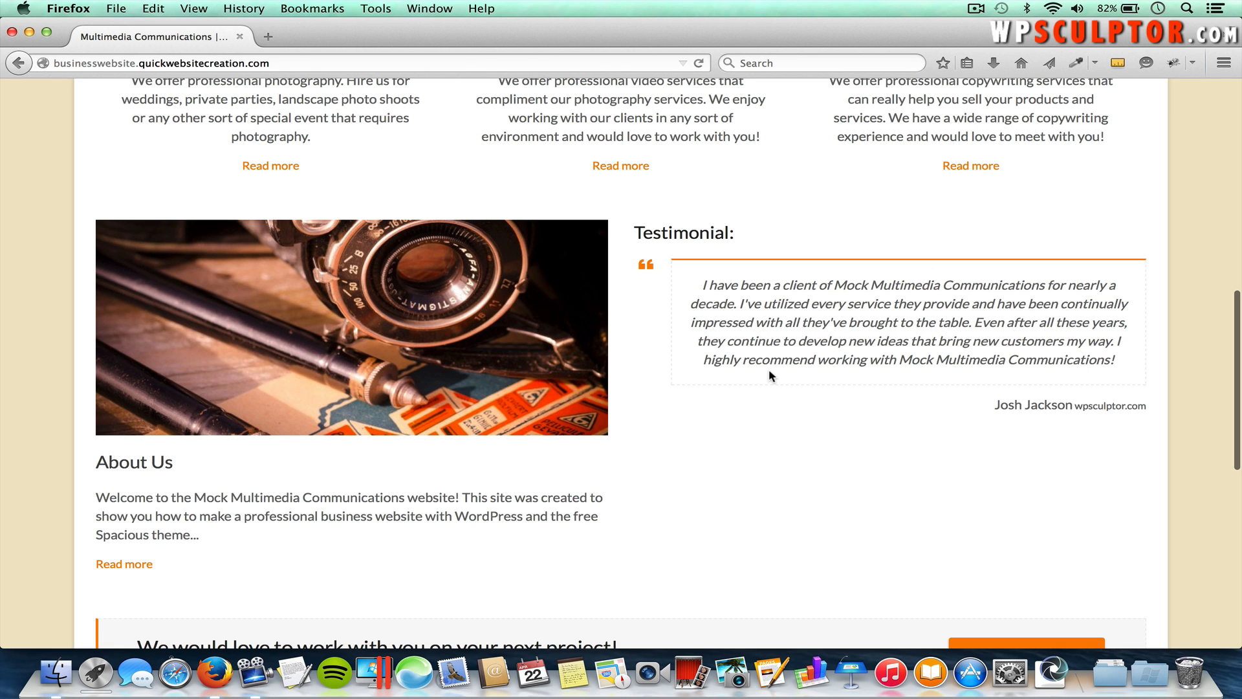
{"action": "scroll", "coordinate": [768, 372], "scroll_direction": "down", "scroll_amount": 5}
{"action": "scroll", "coordinate": [770, 371], "scroll_direction": "down", "scroll_amount": 3}
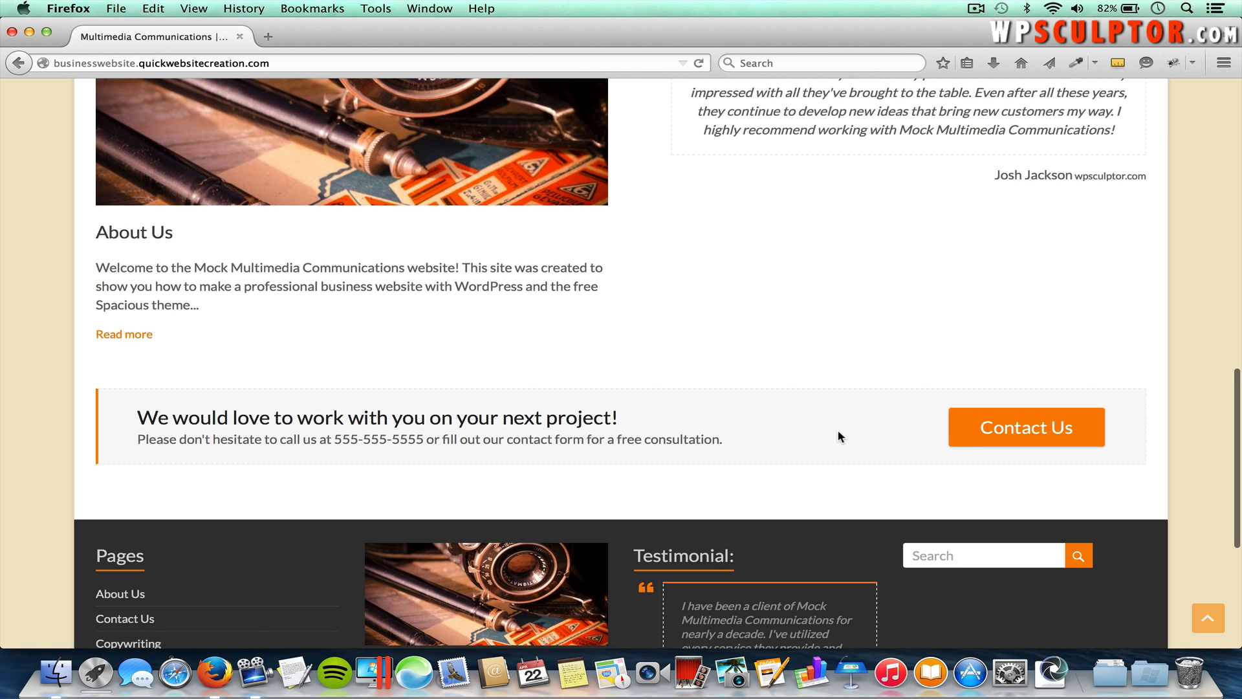
{"action": "scroll", "coordinate": [839, 431], "scroll_direction": "down", "scroll_amount": 1}
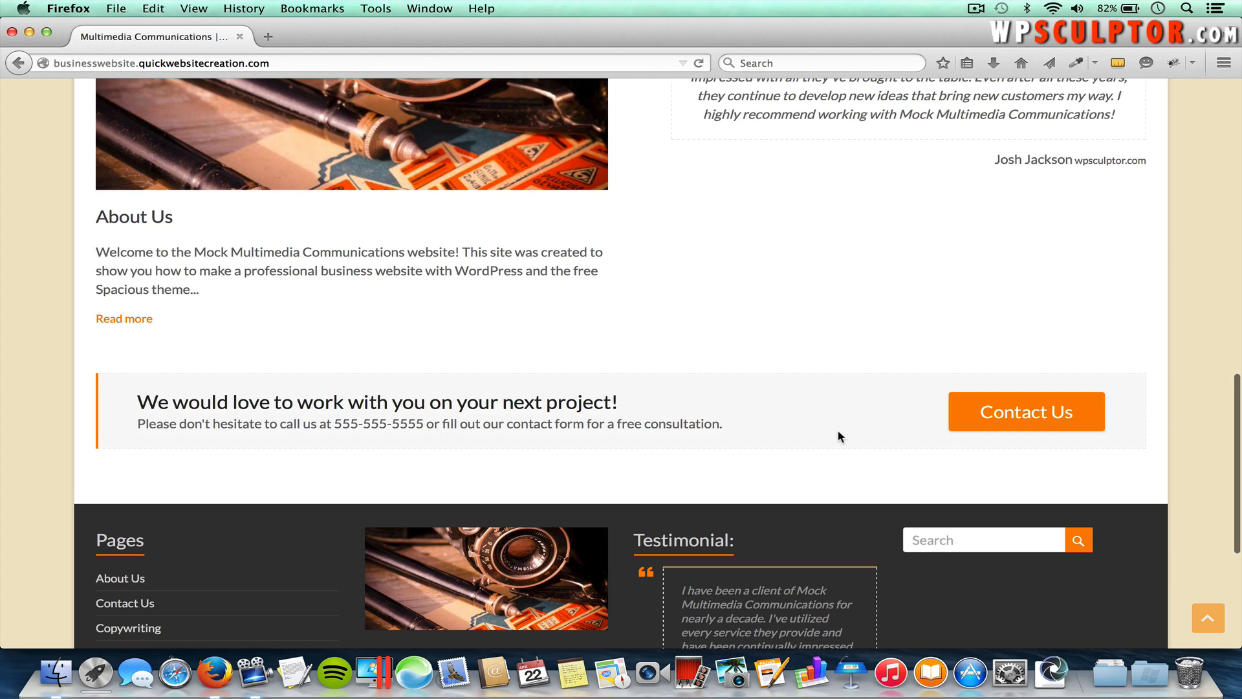
{"action": "scroll", "coordinate": [838, 434], "scroll_direction": "up", "scroll_amount": 1}
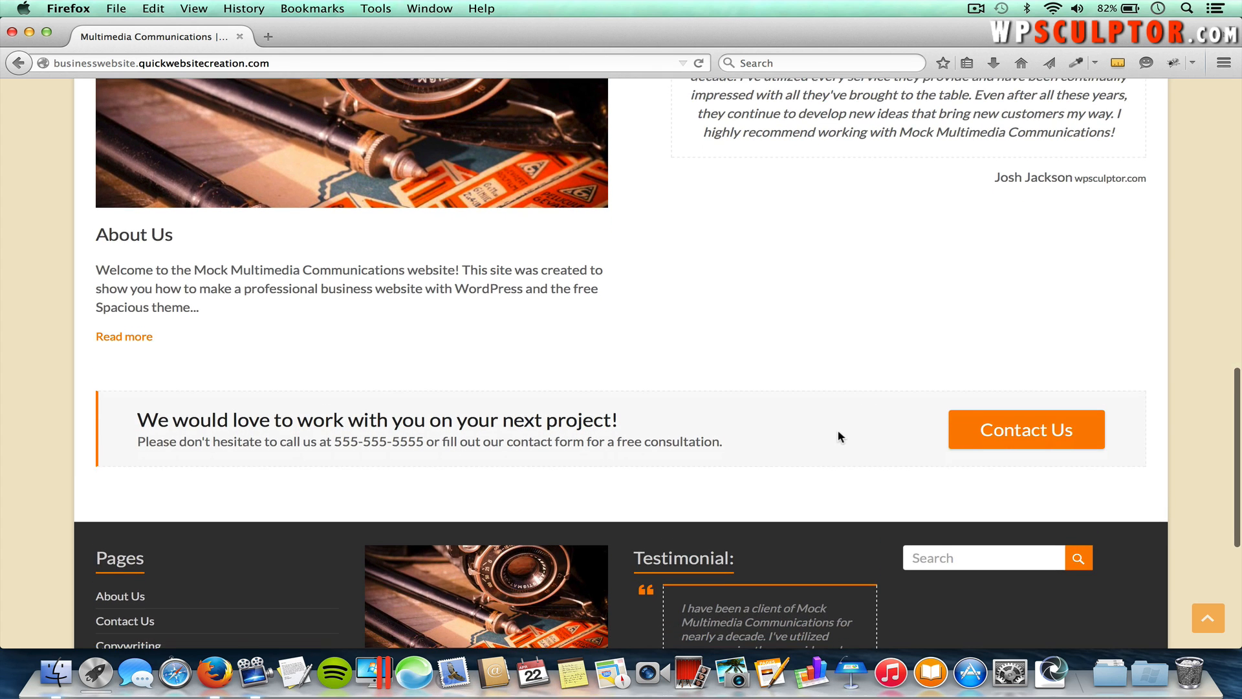
{"action": "scroll", "coordinate": [839, 435], "scroll_direction": "up", "scroll_amount": 10}
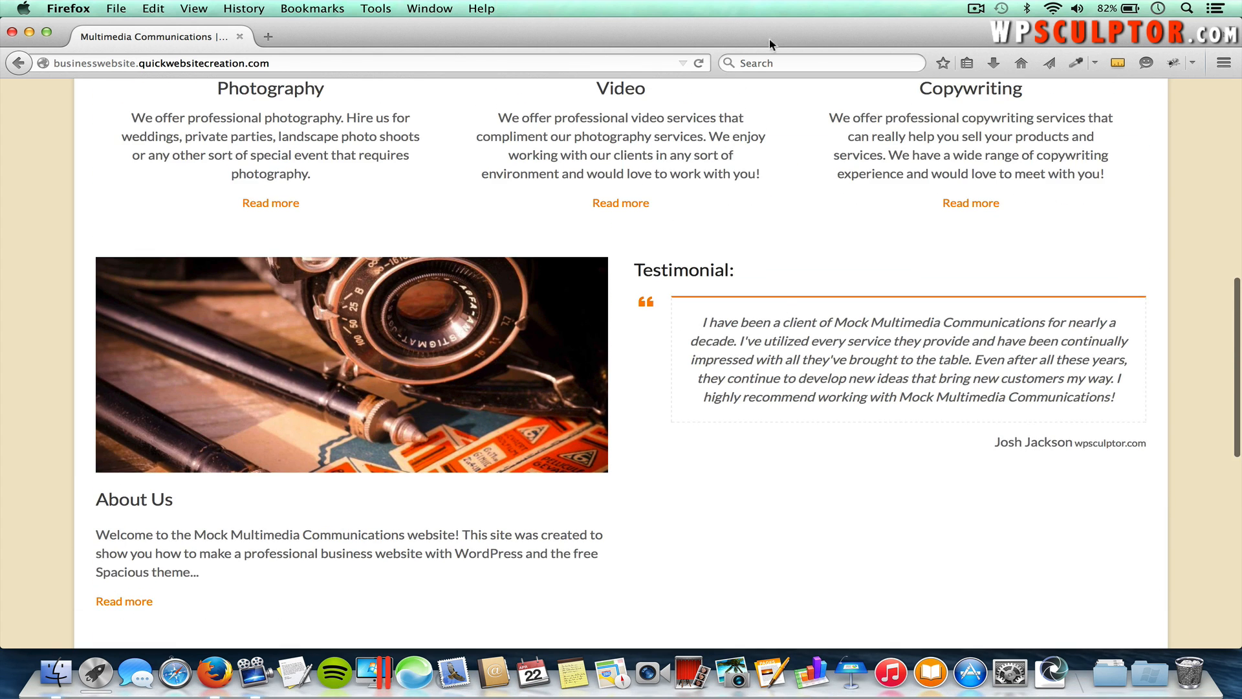
{"action": "scroll", "coordinate": [711, 469], "scroll_direction": "down", "scroll_amount": 7}
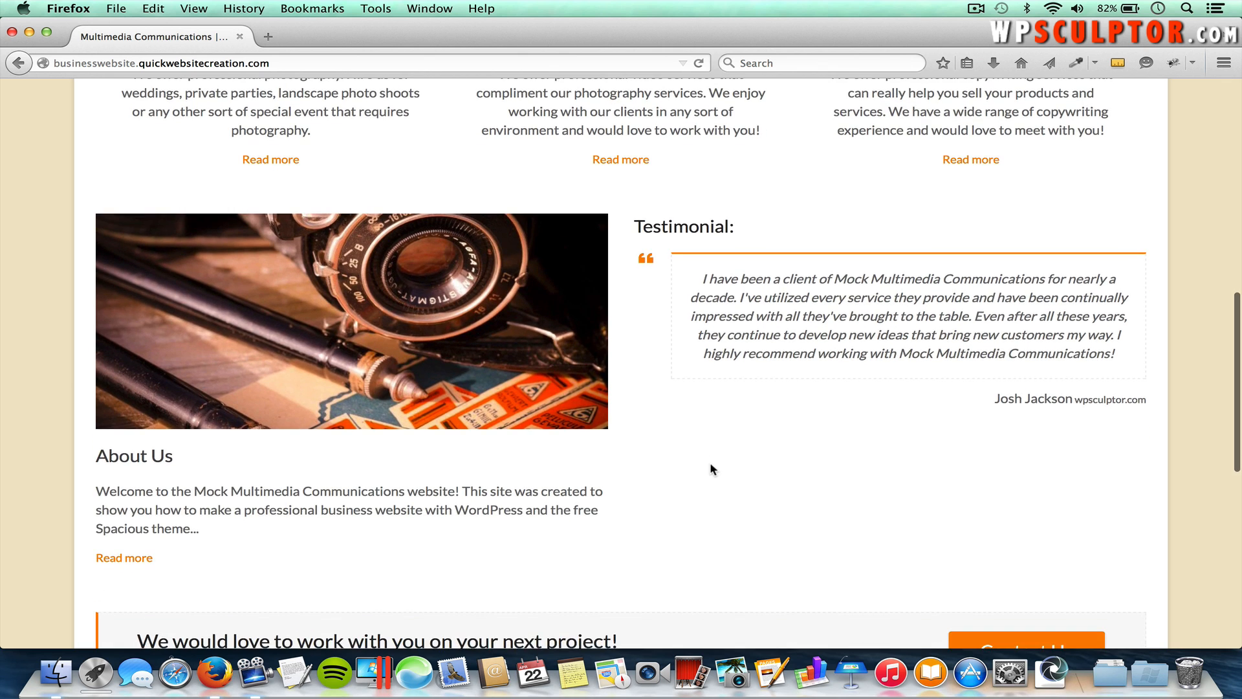
{"action": "scroll", "coordinate": [712, 467], "scroll_direction": "down", "scroll_amount": 11}
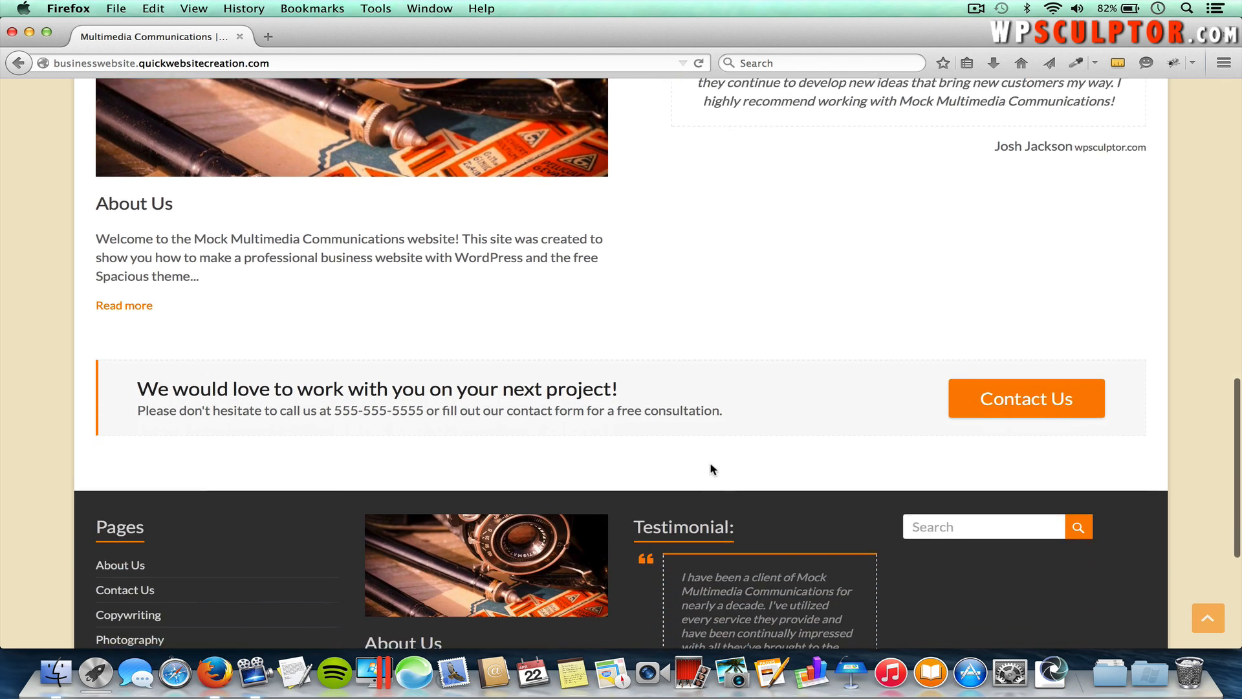
{"action": "scroll", "coordinate": [711, 463], "scroll_direction": "down", "scroll_amount": 3}
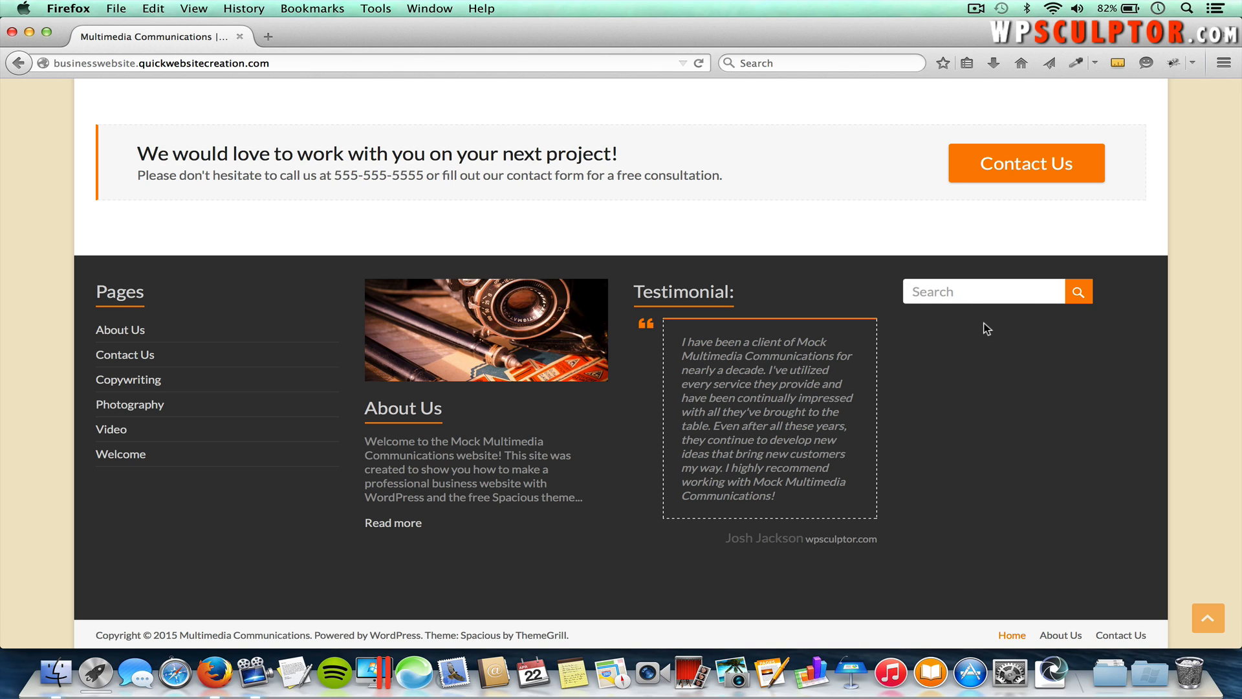
{"action": "scroll", "coordinate": [986, 328], "scroll_direction": "down", "scroll_amount": 2}
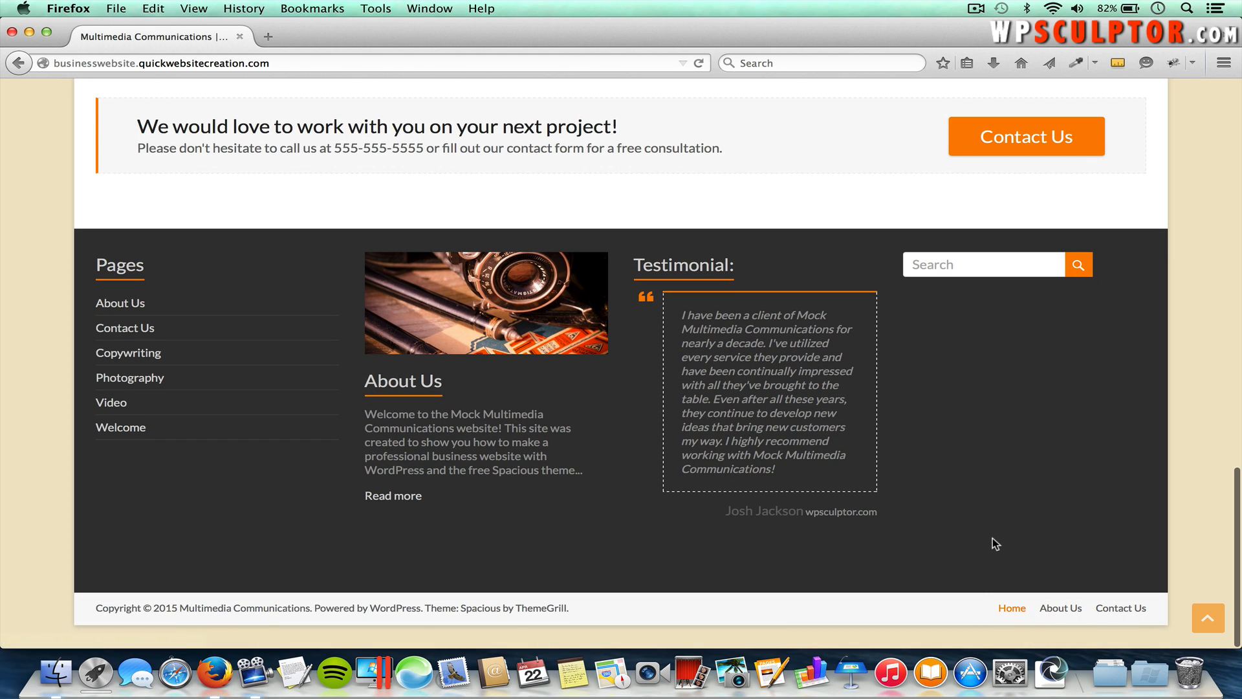
{"action": "scroll", "coordinate": [992, 538], "scroll_direction": "up", "scroll_amount": 5}
{"action": "scroll", "coordinate": [993, 542], "scroll_direction": "up", "scroll_amount": 15}
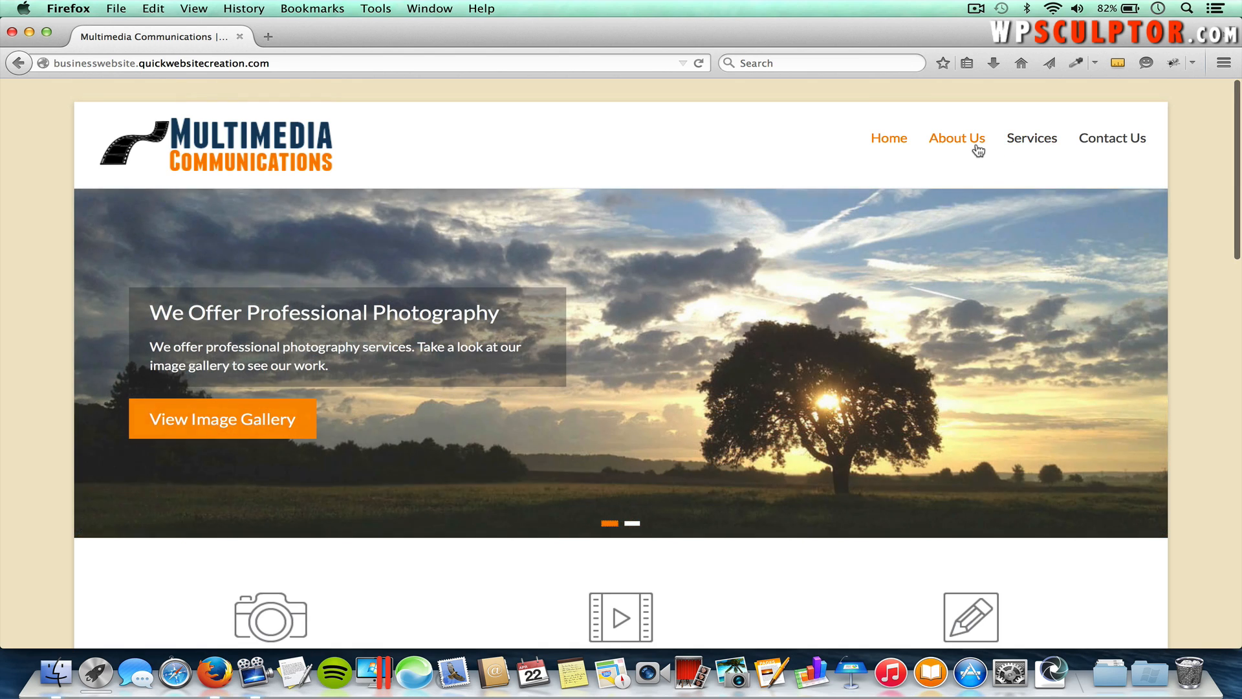
{"action": "mouse_move", "coordinate": [1031, 135]}
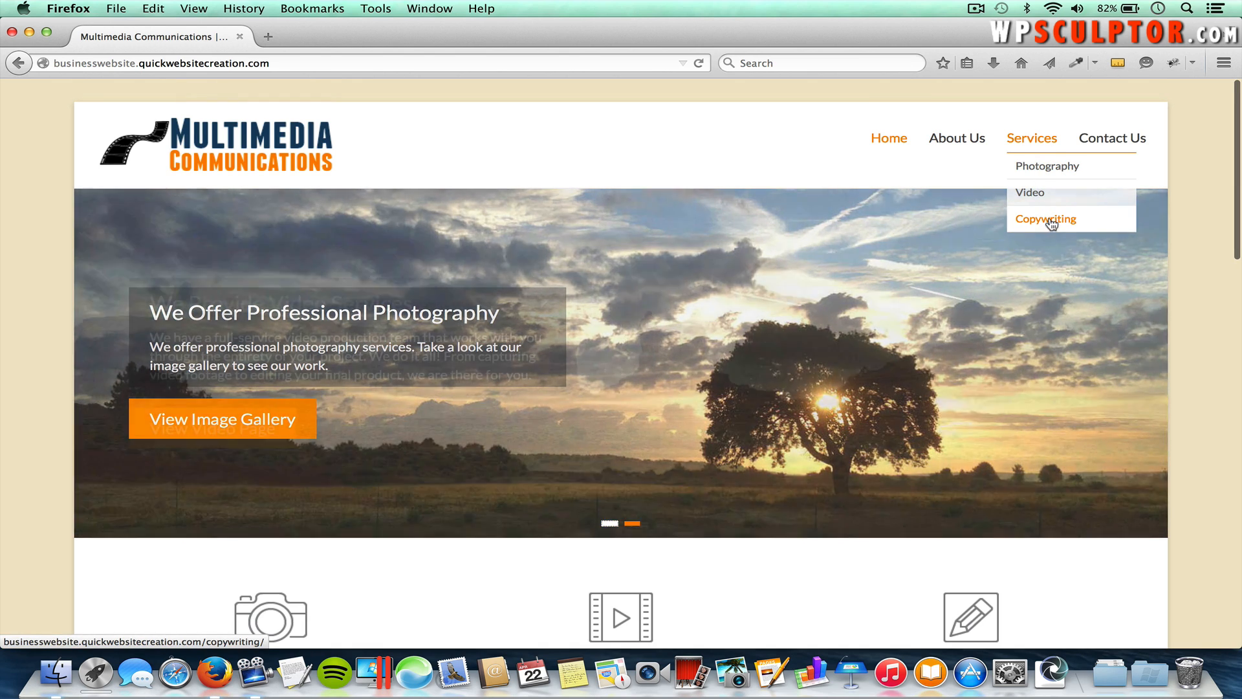
{"action": "scroll", "coordinate": [965, 296], "scroll_direction": "down", "scroll_amount": 5}
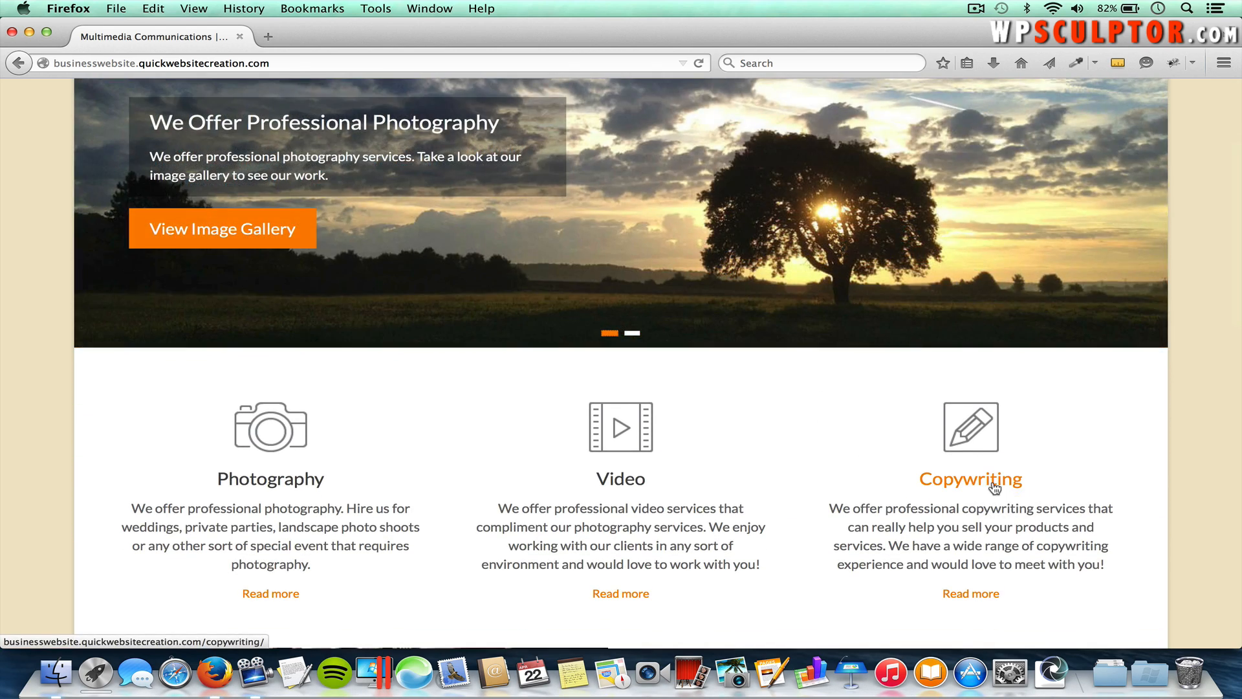
{"action": "left_click", "coordinate": [994, 487]}
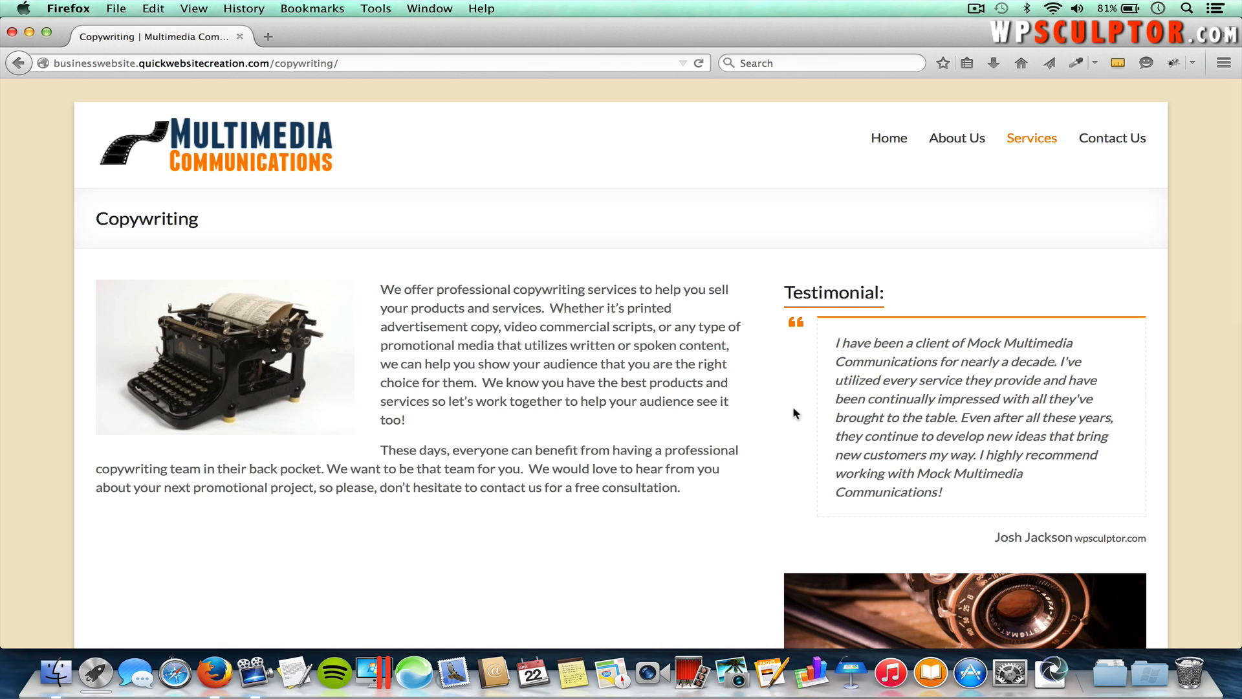
Step: Look over the Copywriting page, then go to About Us from the top navigation
{"action": "scroll", "coordinate": [794, 414], "scroll_direction": "down", "scroll_amount": 3}
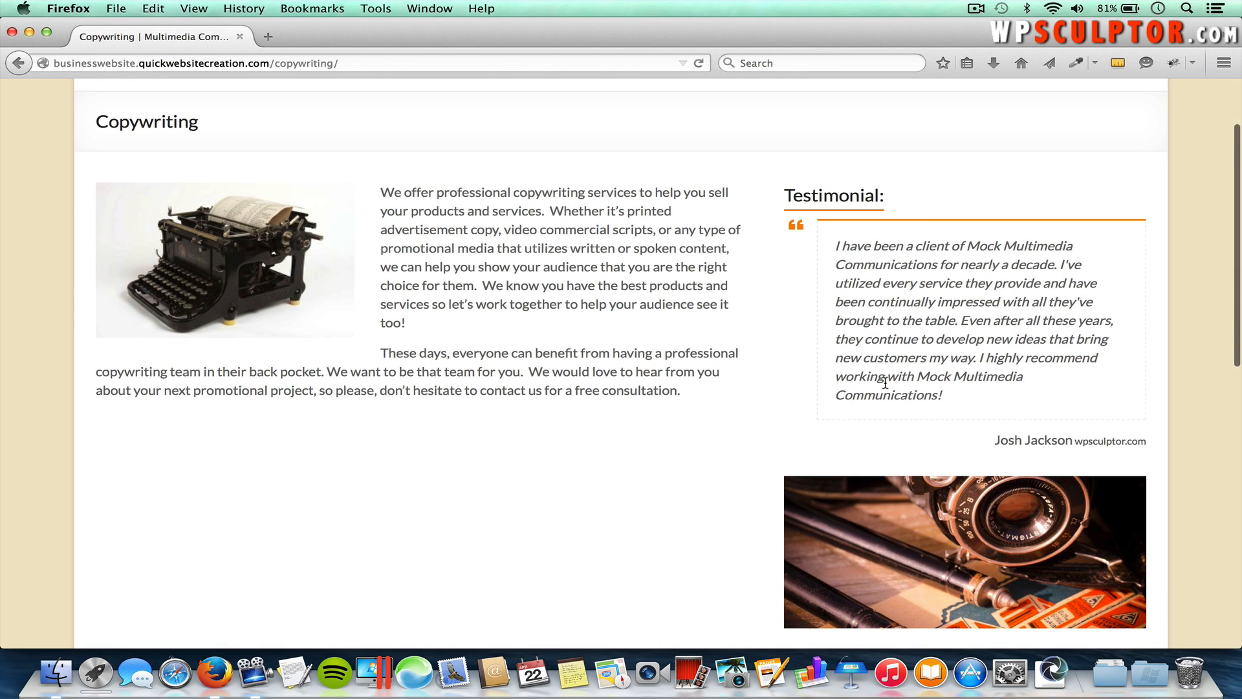
{"action": "scroll", "coordinate": [885, 383], "scroll_direction": "down", "scroll_amount": 3}
{"action": "scroll", "coordinate": [885, 383], "scroll_direction": "up", "scroll_amount": 2}
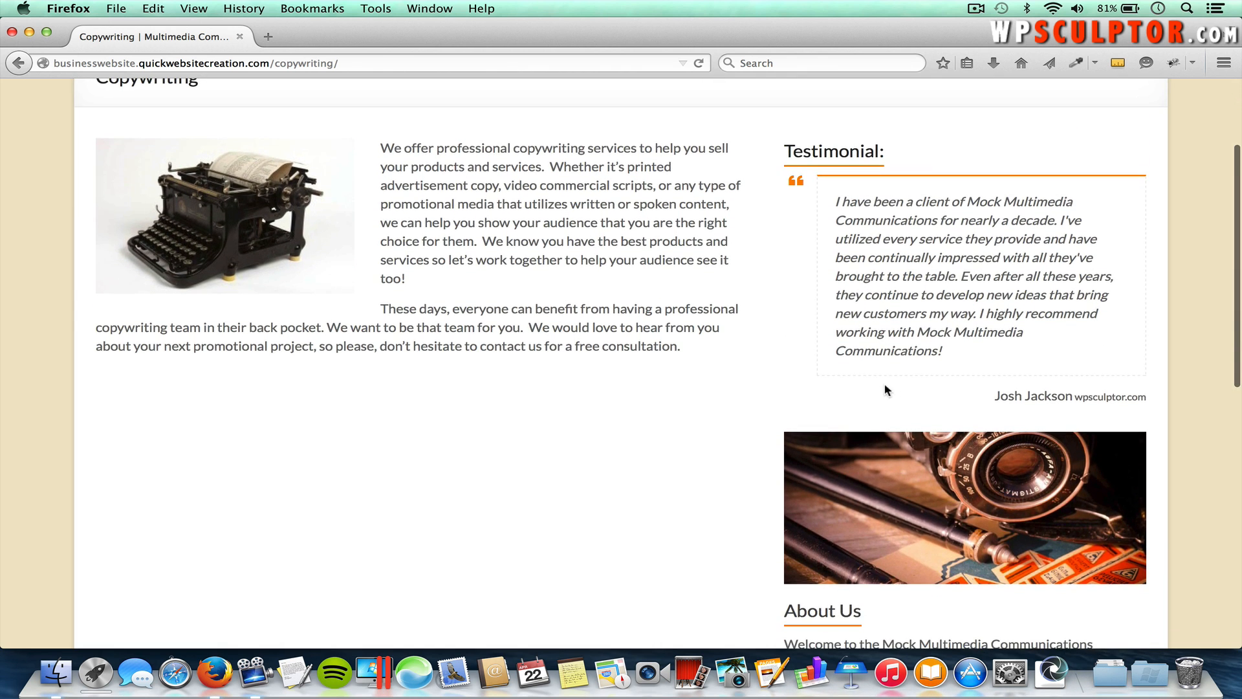
{"action": "scroll", "coordinate": [938, 341], "scroll_direction": "down", "scroll_amount": 6}
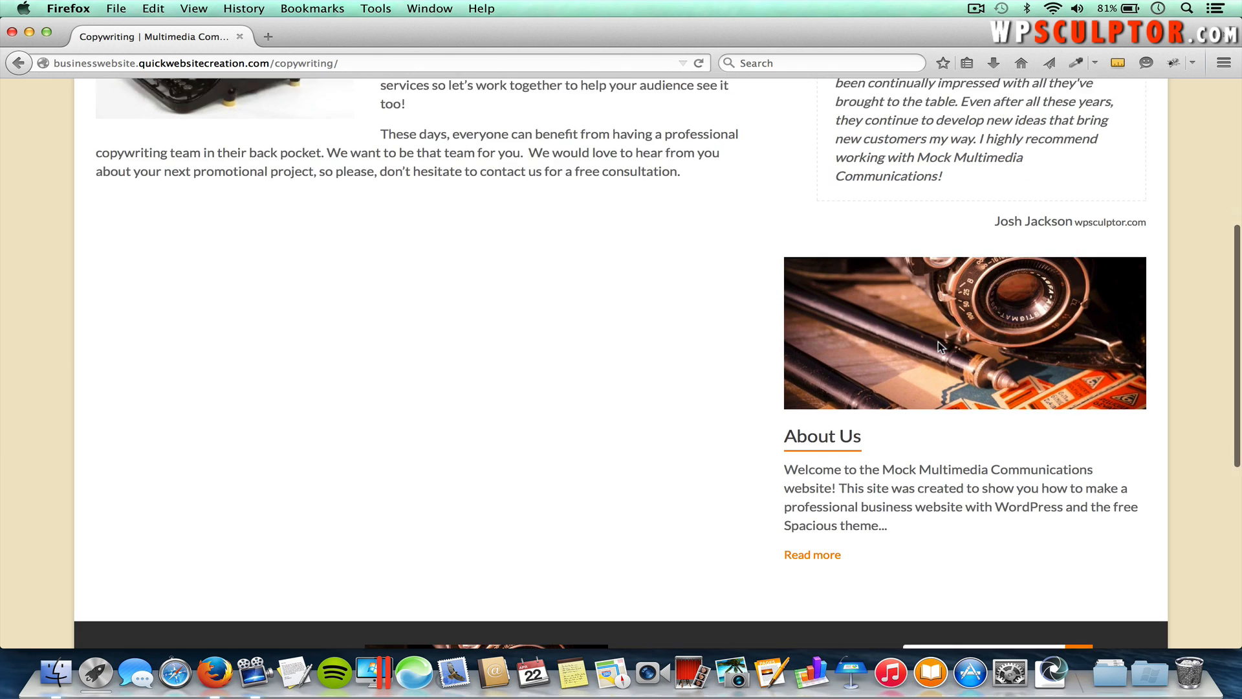
{"action": "scroll", "coordinate": [881, 413], "scroll_direction": "up", "scroll_amount": 1}
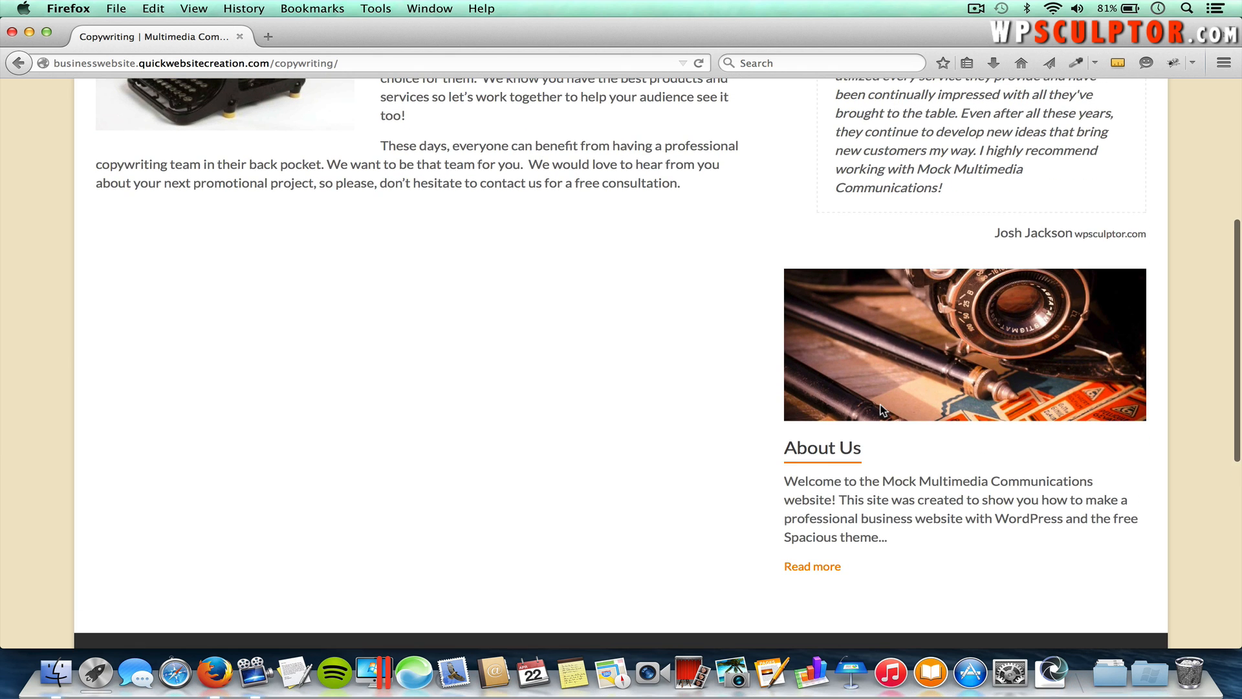
{"action": "scroll", "coordinate": [881, 409], "scroll_direction": "up", "scroll_amount": 3}
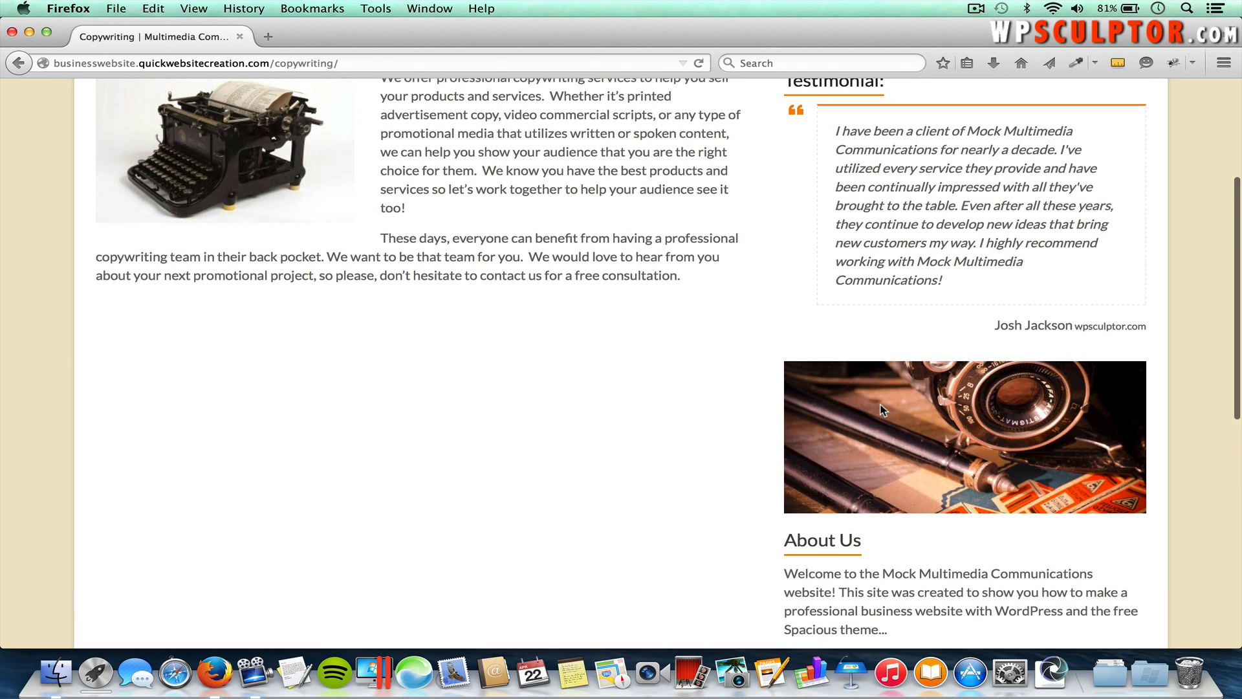
{"action": "scroll", "coordinate": [881, 409], "scroll_direction": "up", "scroll_amount": 1}
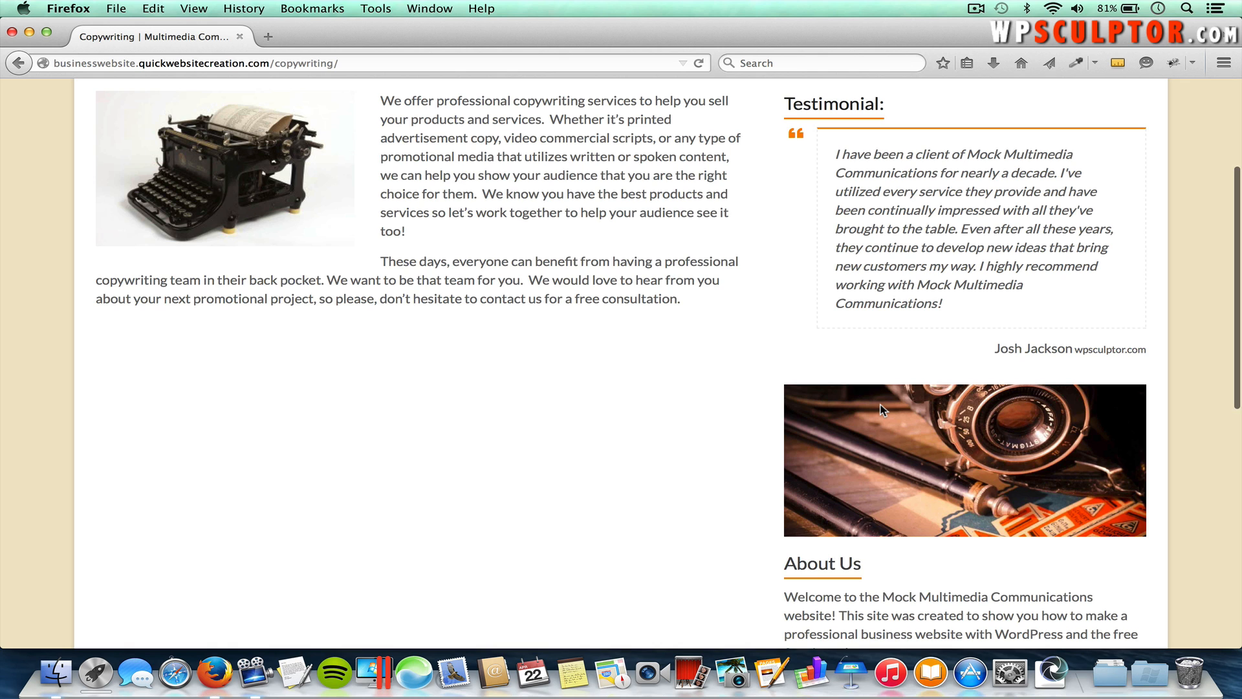
{"action": "scroll", "coordinate": [881, 409], "scroll_direction": "down", "scroll_amount": 1}
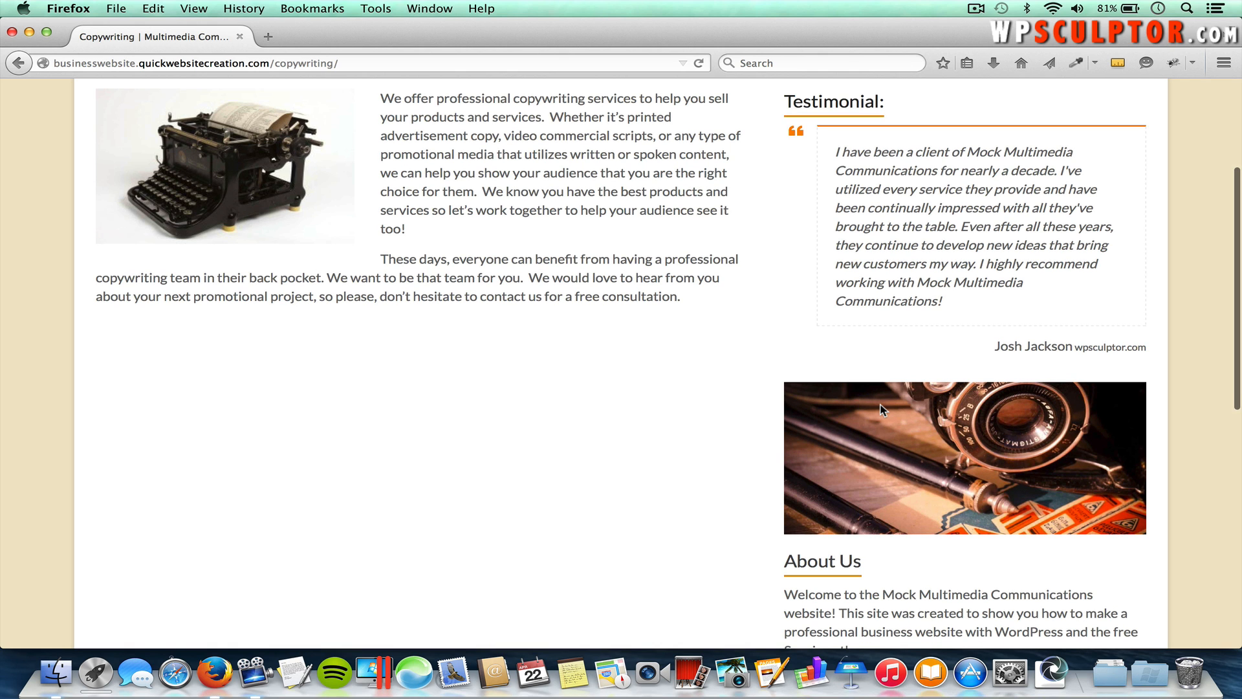
{"action": "scroll", "coordinate": [885, 375], "scroll_direction": "up", "scroll_amount": 1}
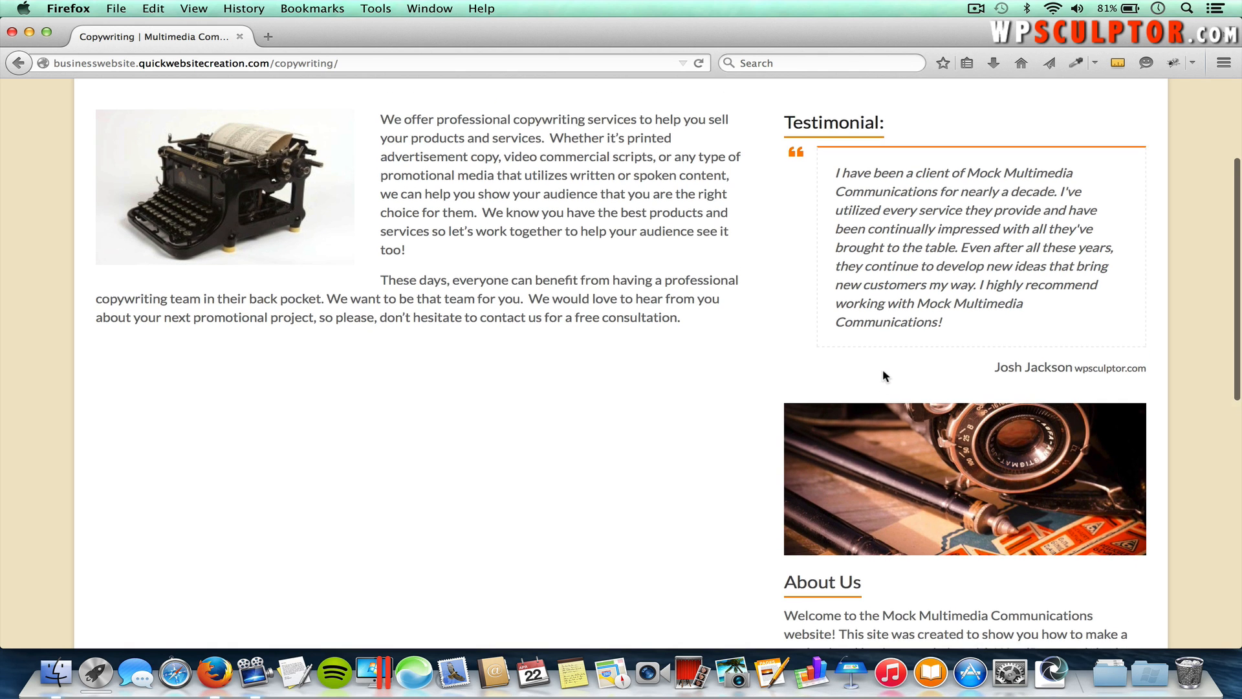
{"action": "scroll", "coordinate": [884, 374], "scroll_direction": "up", "scroll_amount": 6}
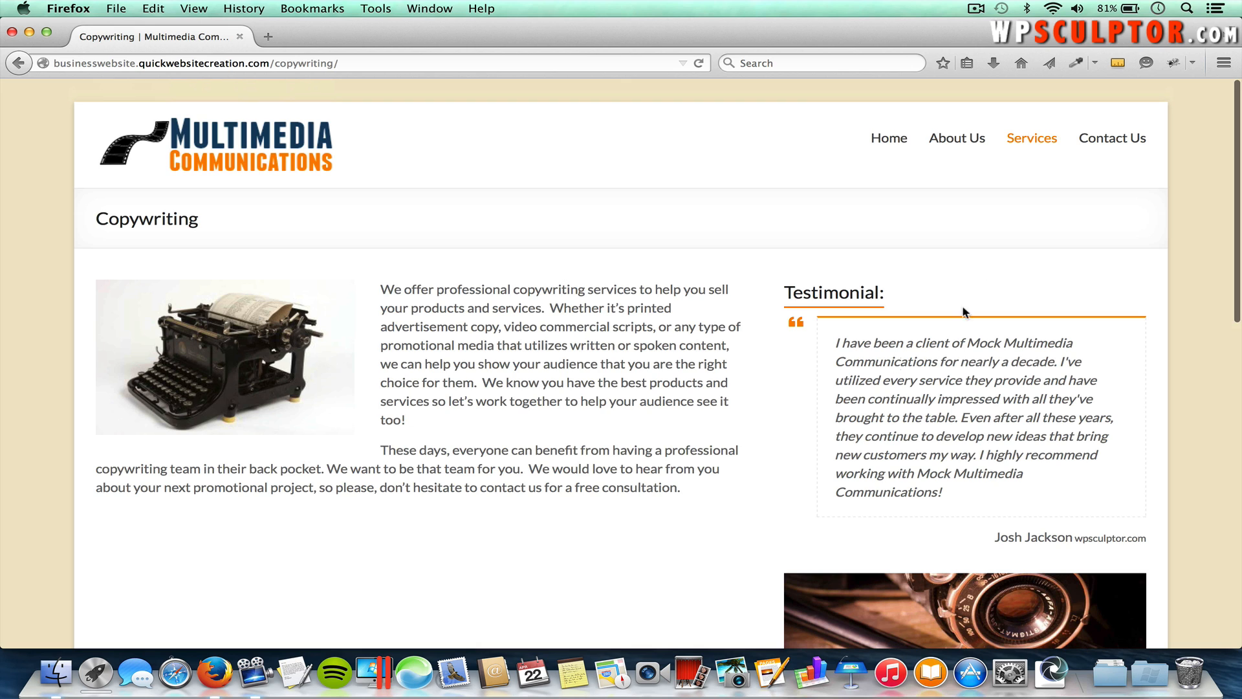
{"action": "left_click", "coordinate": [958, 139]}
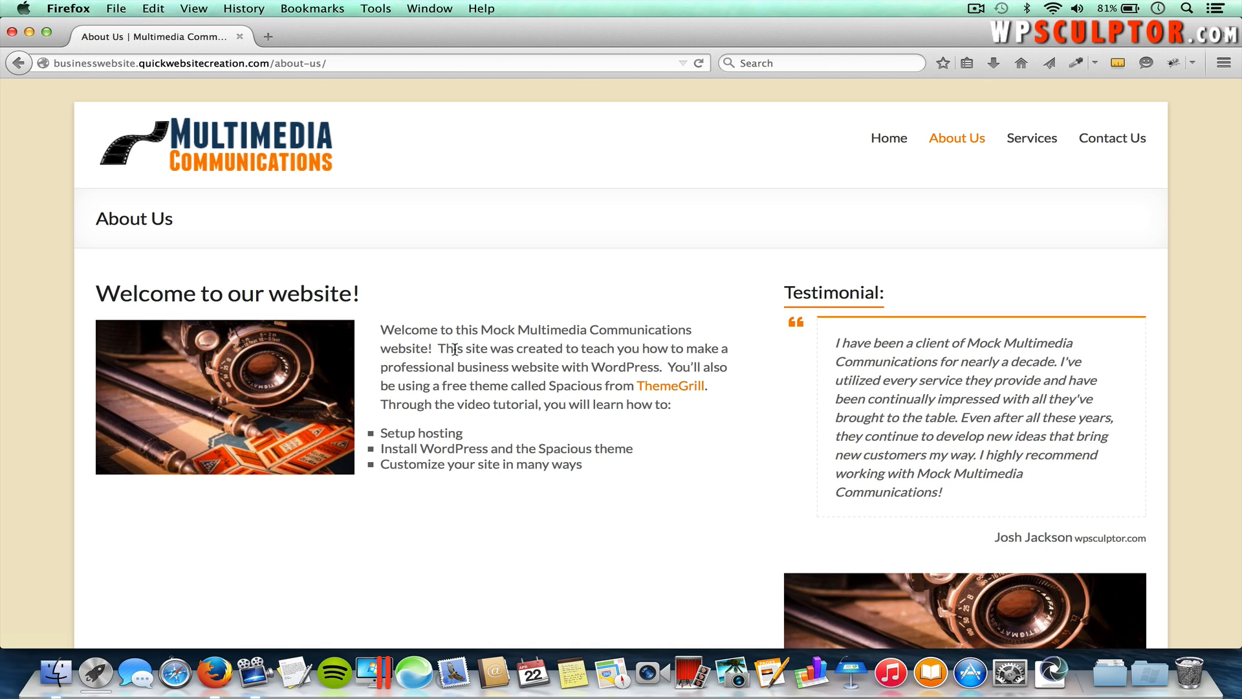
Step: Open the Photography page, browse its gallery from the poppy field photo, then close the viewer
{"action": "mouse_move", "coordinate": [1034, 137]}
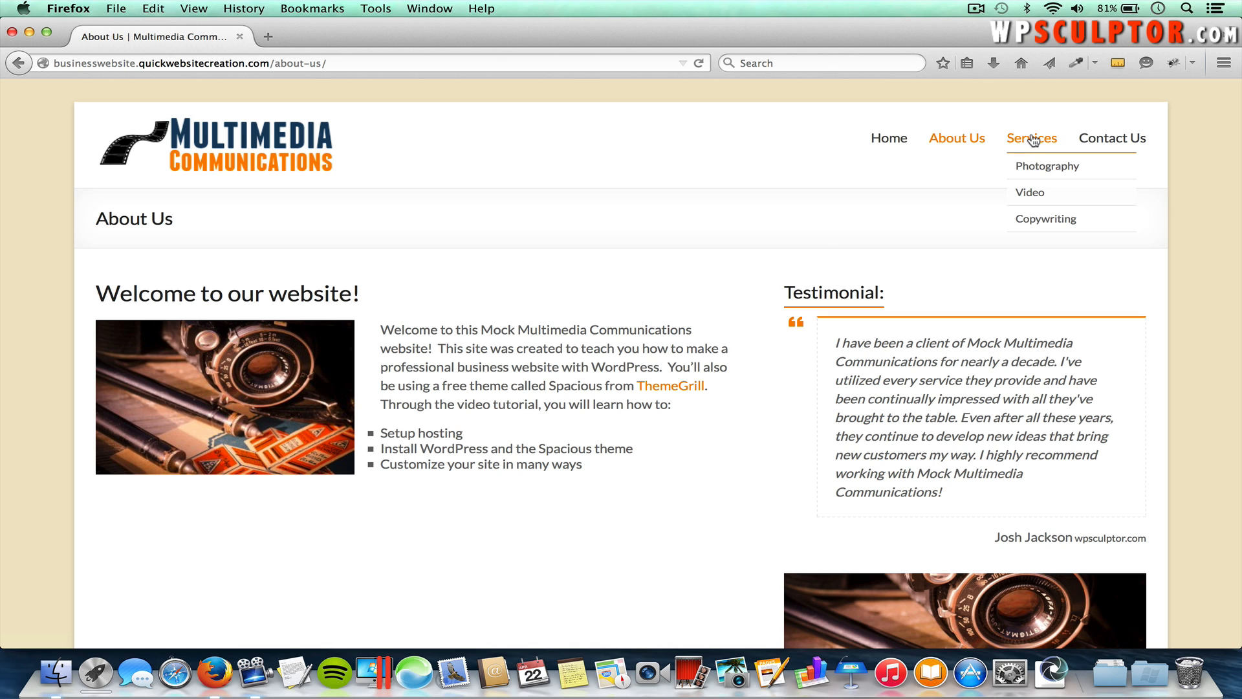
{"action": "left_click", "coordinate": [1040, 166]}
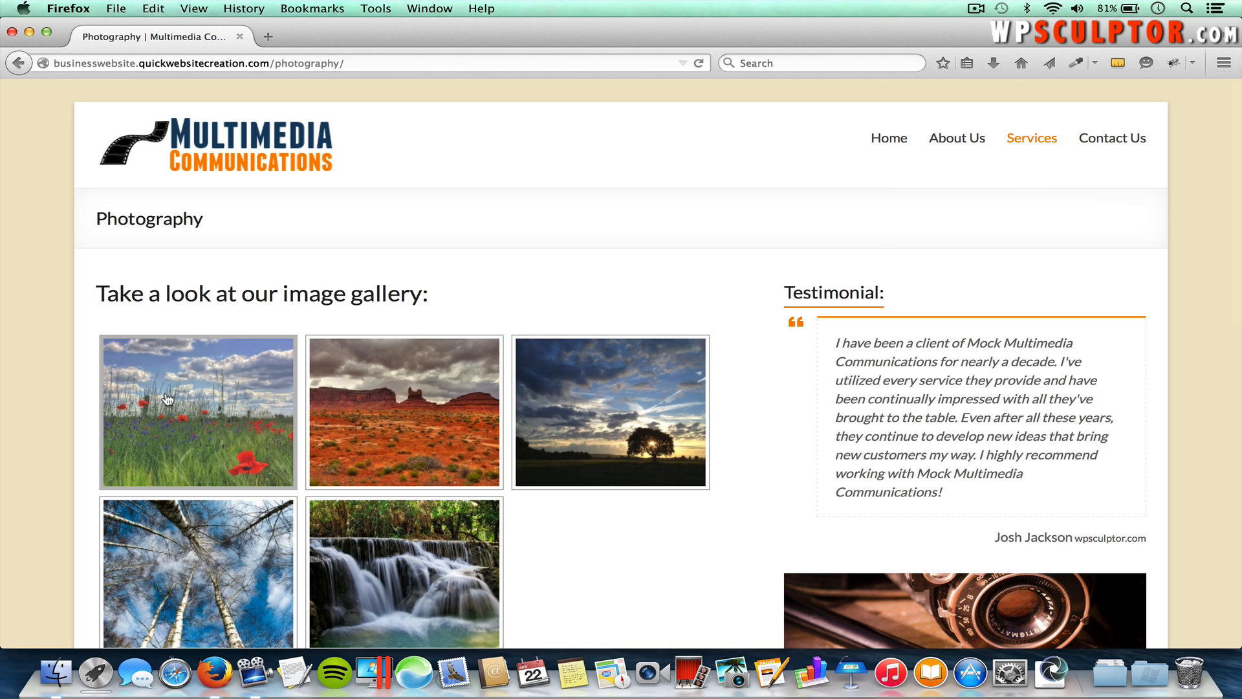
{"action": "left_click", "coordinate": [208, 405]}
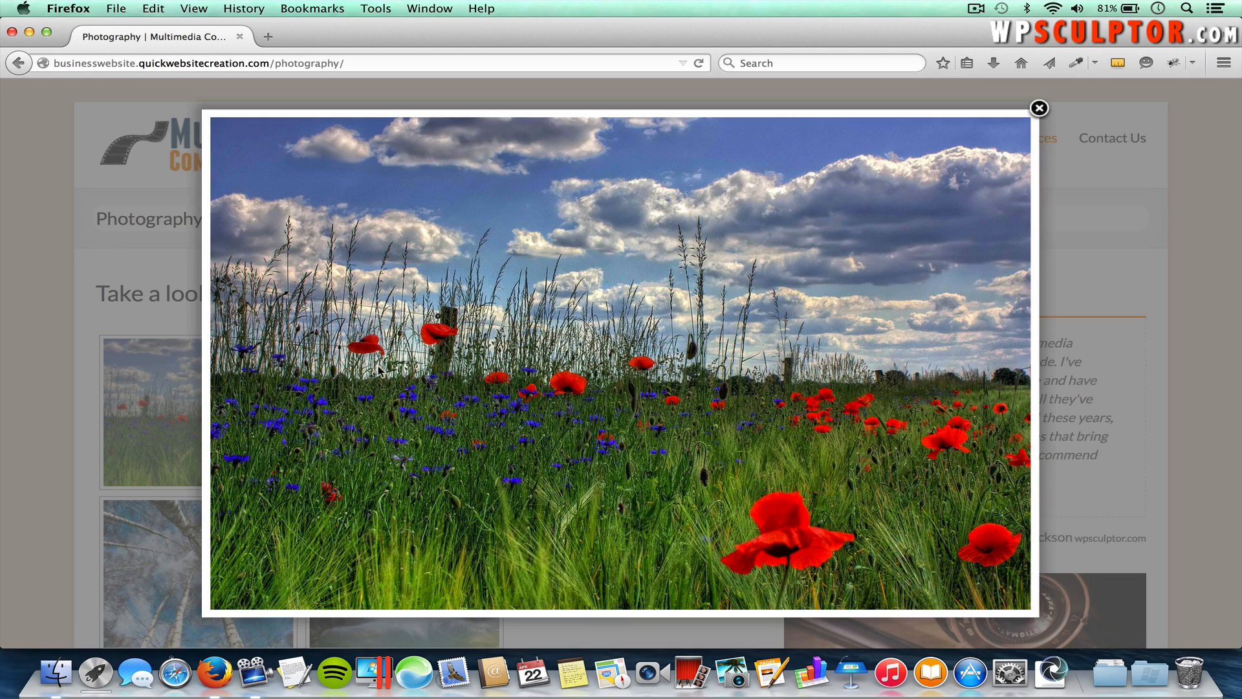
{"action": "mouse_move", "coordinate": [851, 313]}
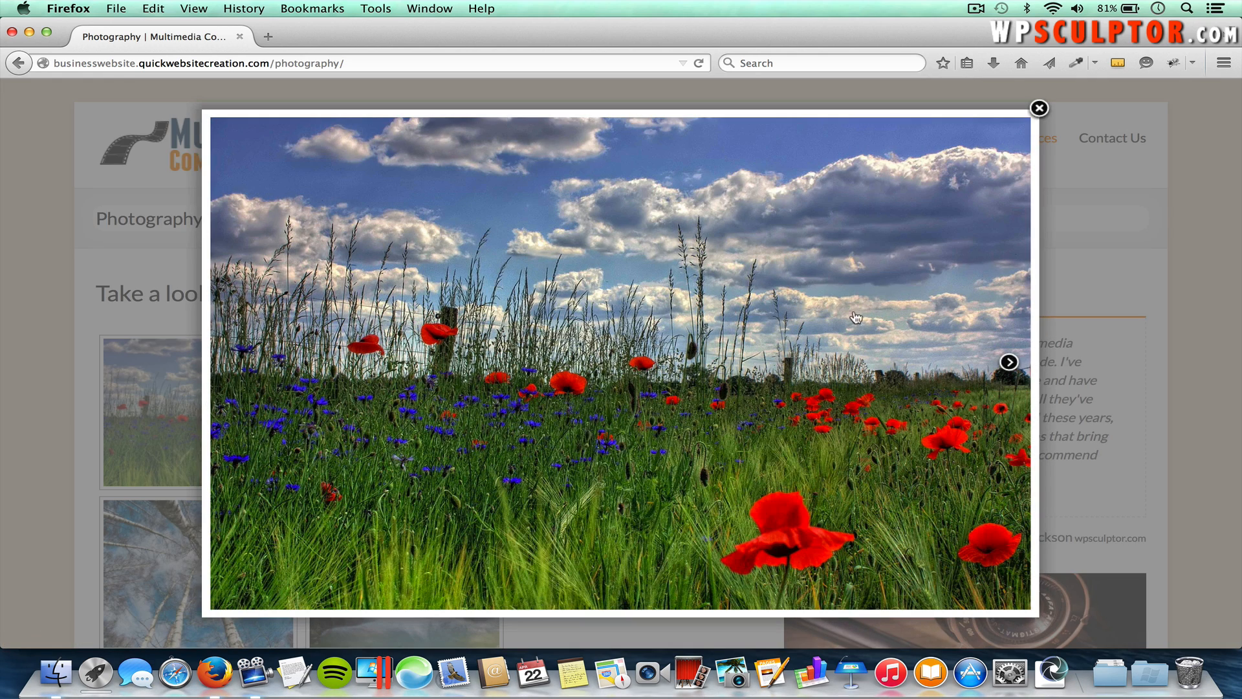
{"action": "left_click", "coordinate": [1010, 363]}
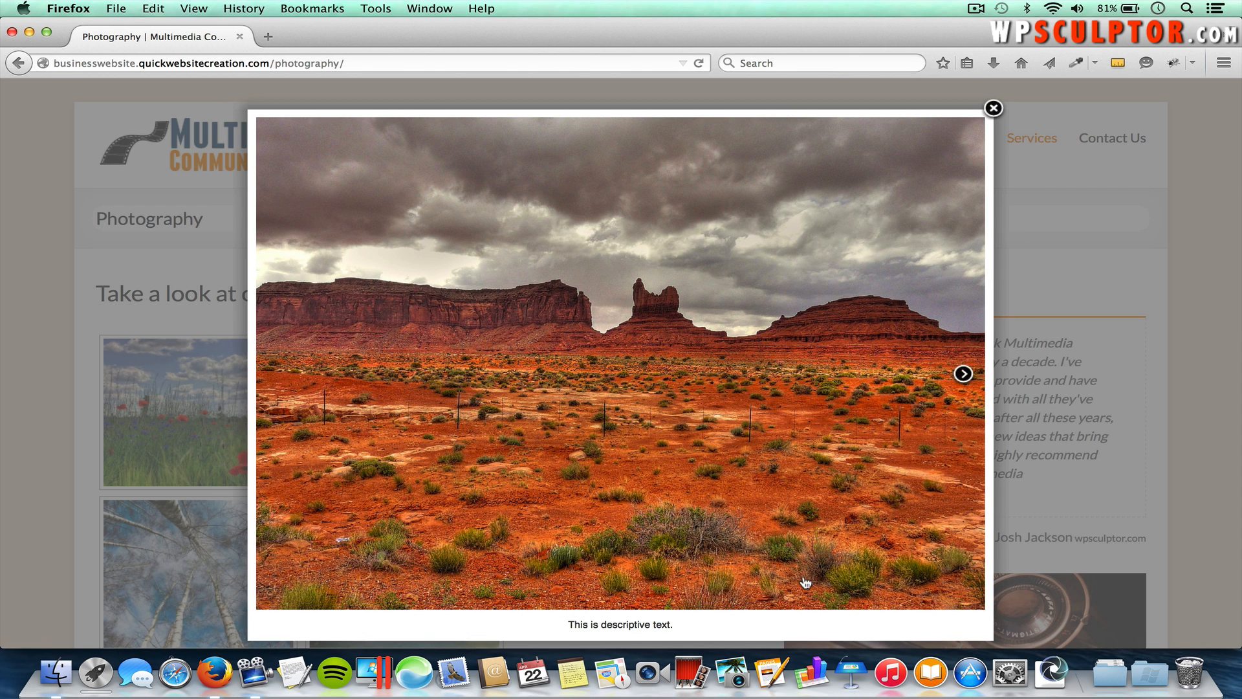
{"action": "left_click", "coordinate": [994, 109]}
Step: View the Video service page, then scroll through the Contact Us form page
{"action": "mouse_move", "coordinate": [1030, 138]}
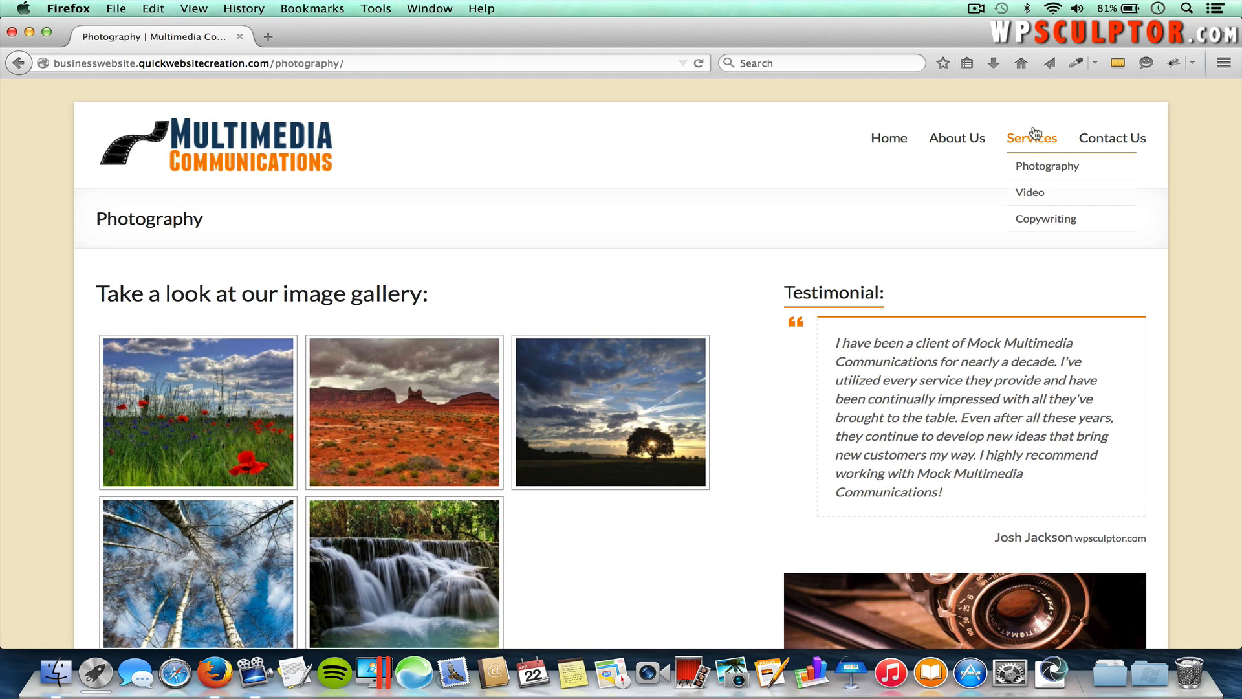
{"action": "left_click", "coordinate": [1031, 194]}
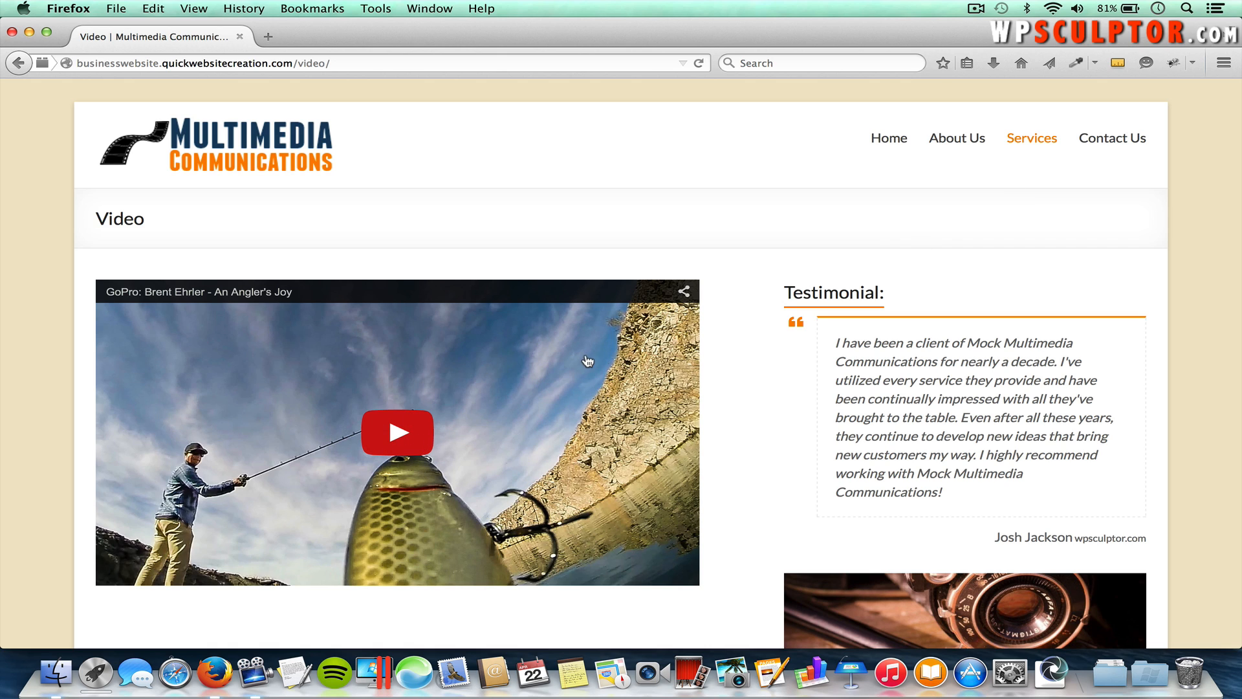
{"action": "left_click", "coordinate": [1113, 143]}
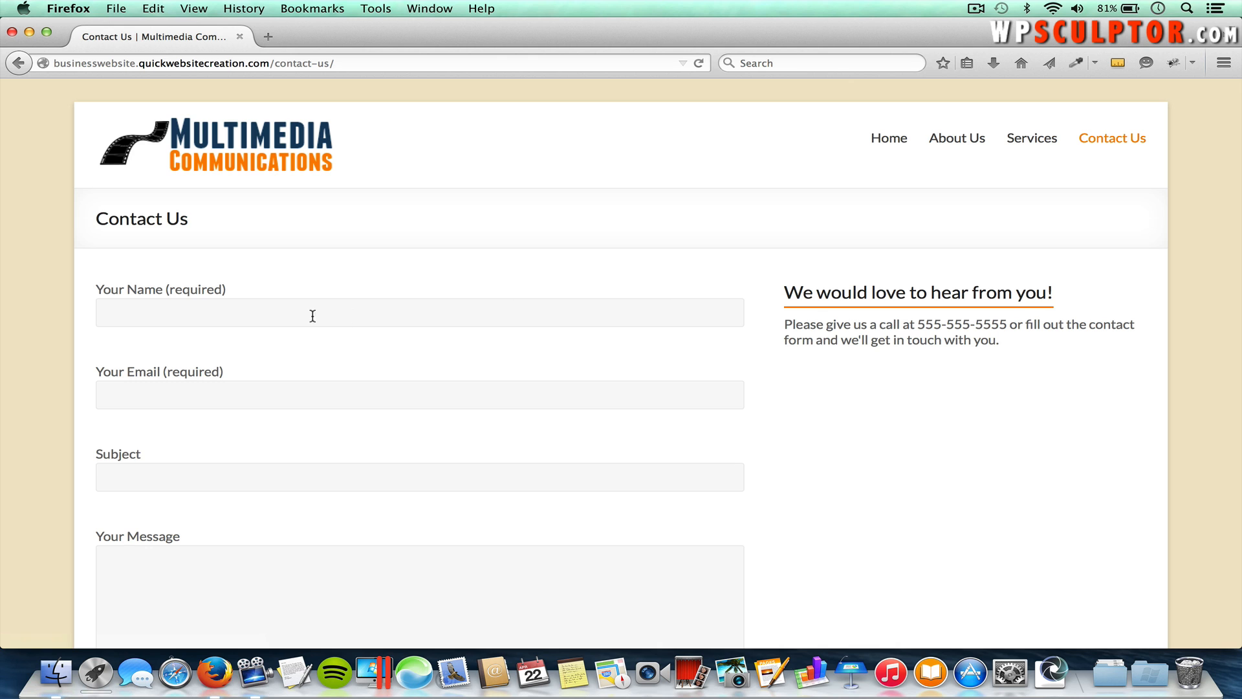
{"action": "scroll", "coordinate": [293, 491], "scroll_direction": "down", "scroll_amount": 5}
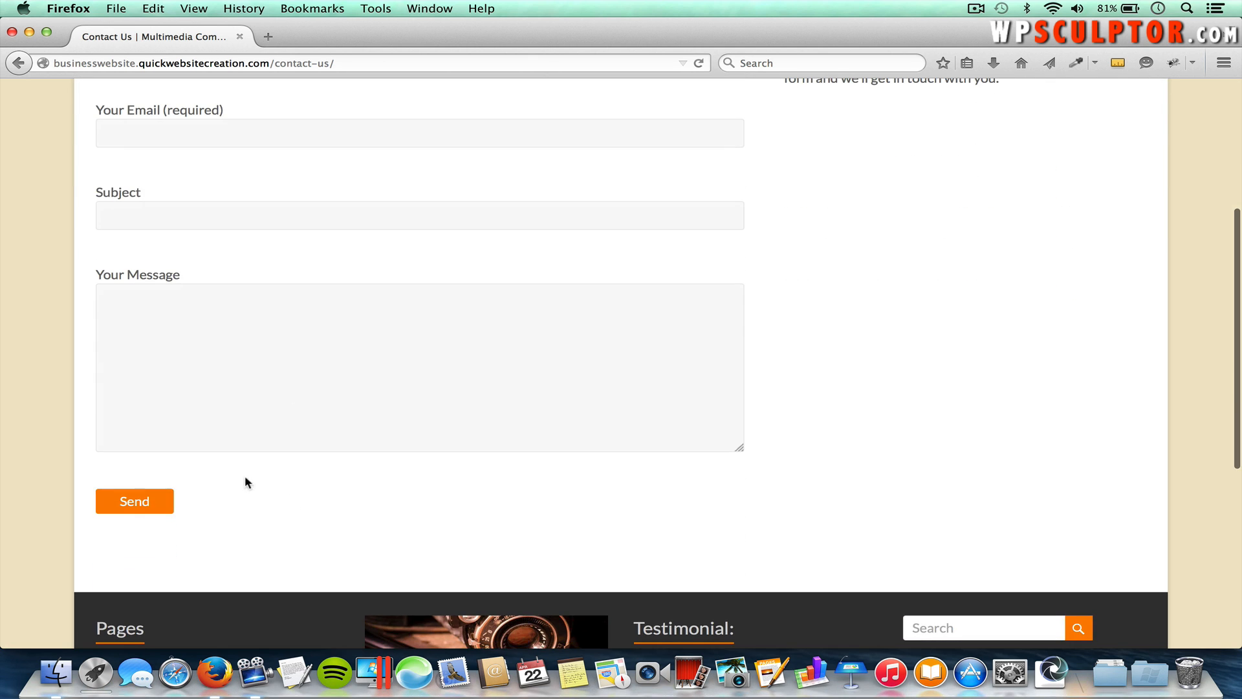
{"action": "scroll", "coordinate": [294, 448], "scroll_direction": "up", "scroll_amount": 4}
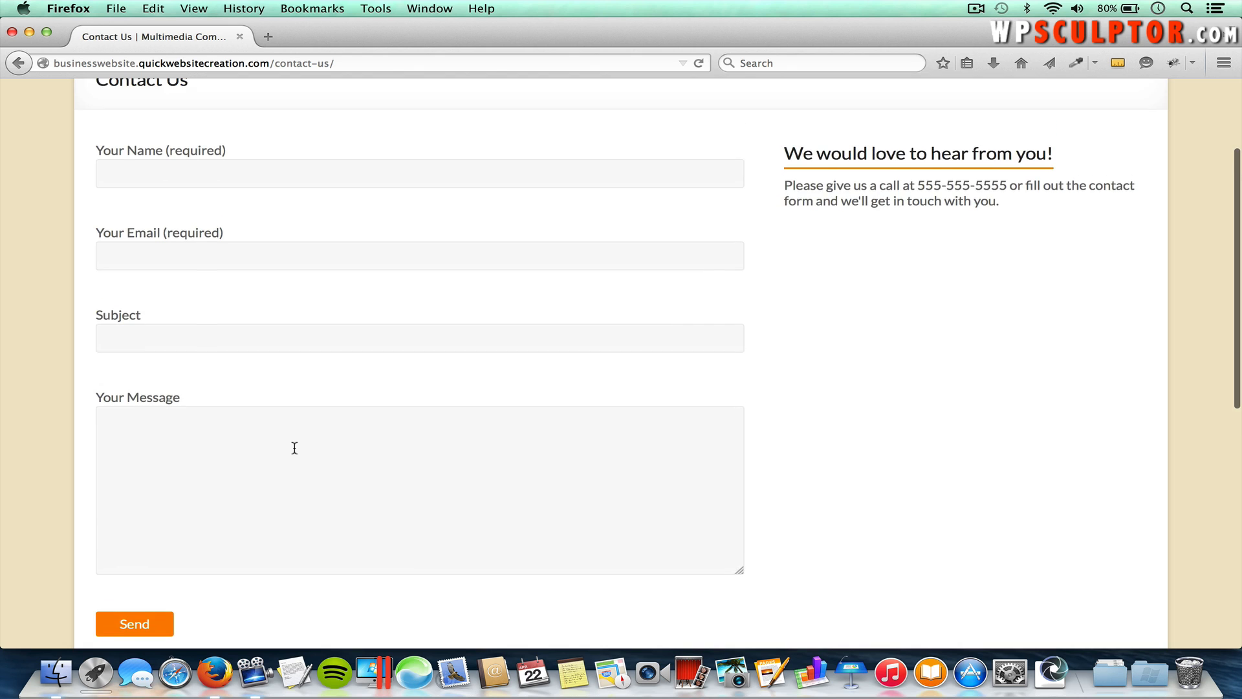
{"action": "scroll", "coordinate": [295, 447], "scroll_direction": "up", "scroll_amount": 1}
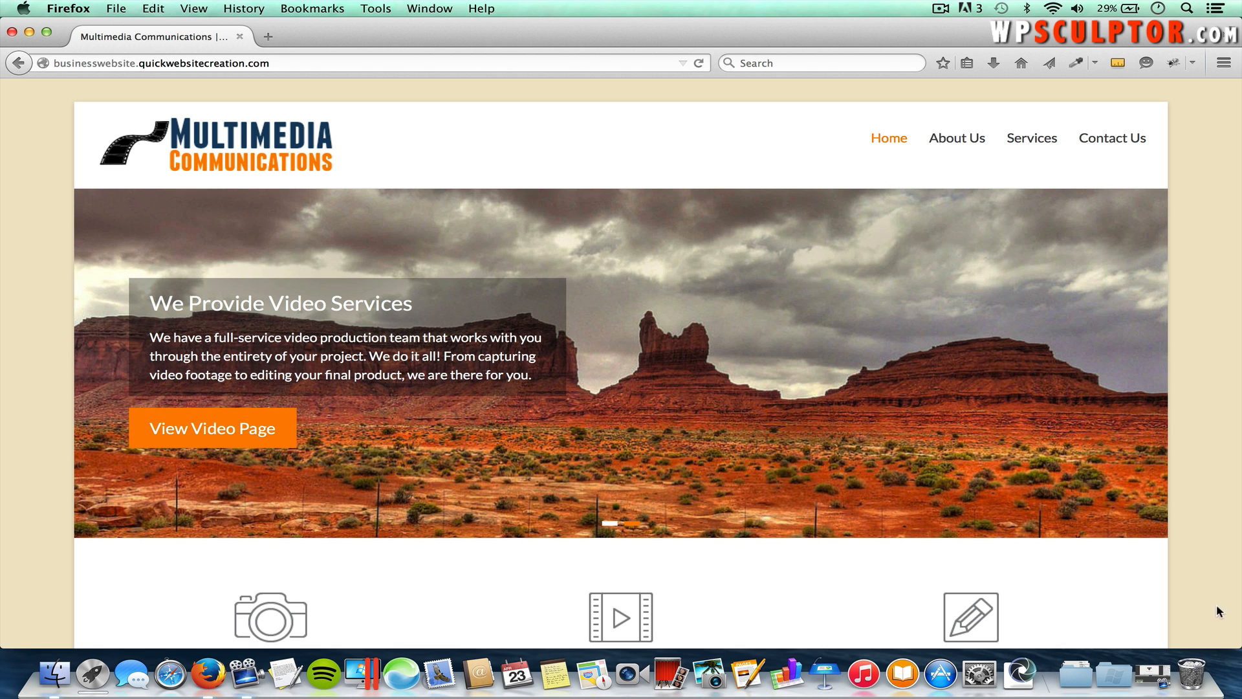
Step: Shrink the browser window to preview and scroll through the site's mobile layout
{"action": "left_click_drag", "start_coordinate": [1233, 647], "coordinate": [289, 650]}
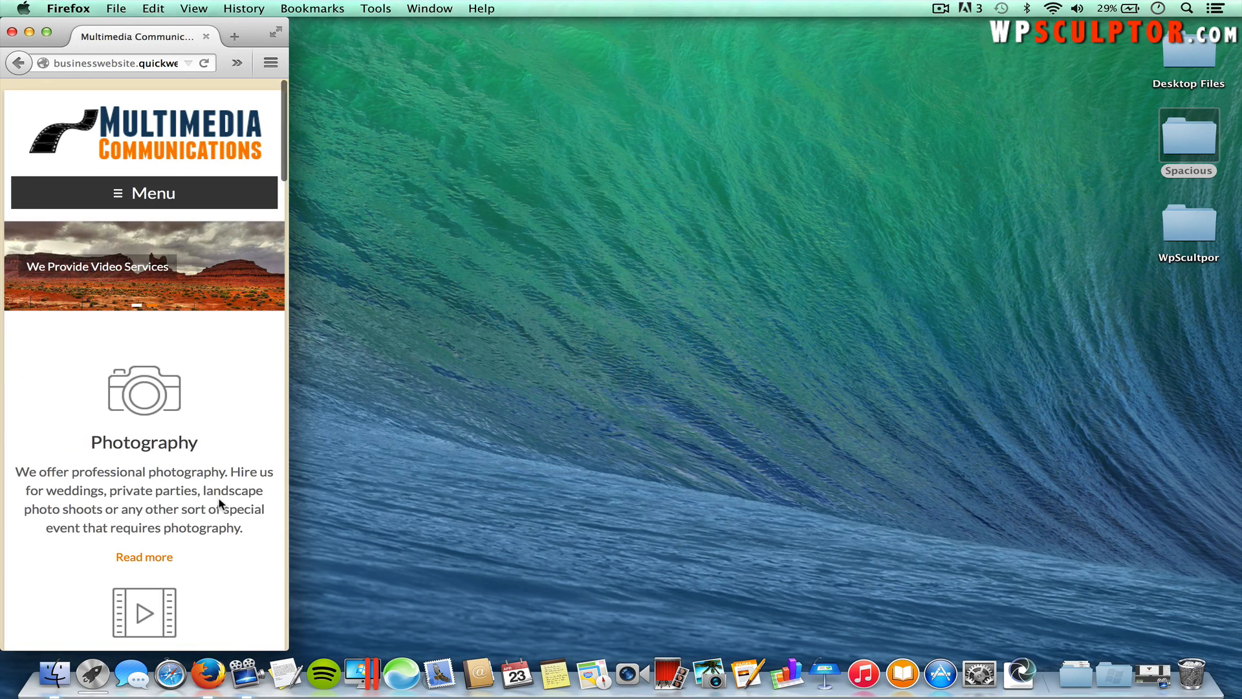
{"action": "scroll", "coordinate": [218, 504], "scroll_direction": "down", "scroll_amount": 3}
{"action": "scroll", "coordinate": [218, 504], "scroll_direction": "down", "scroll_amount": 15}
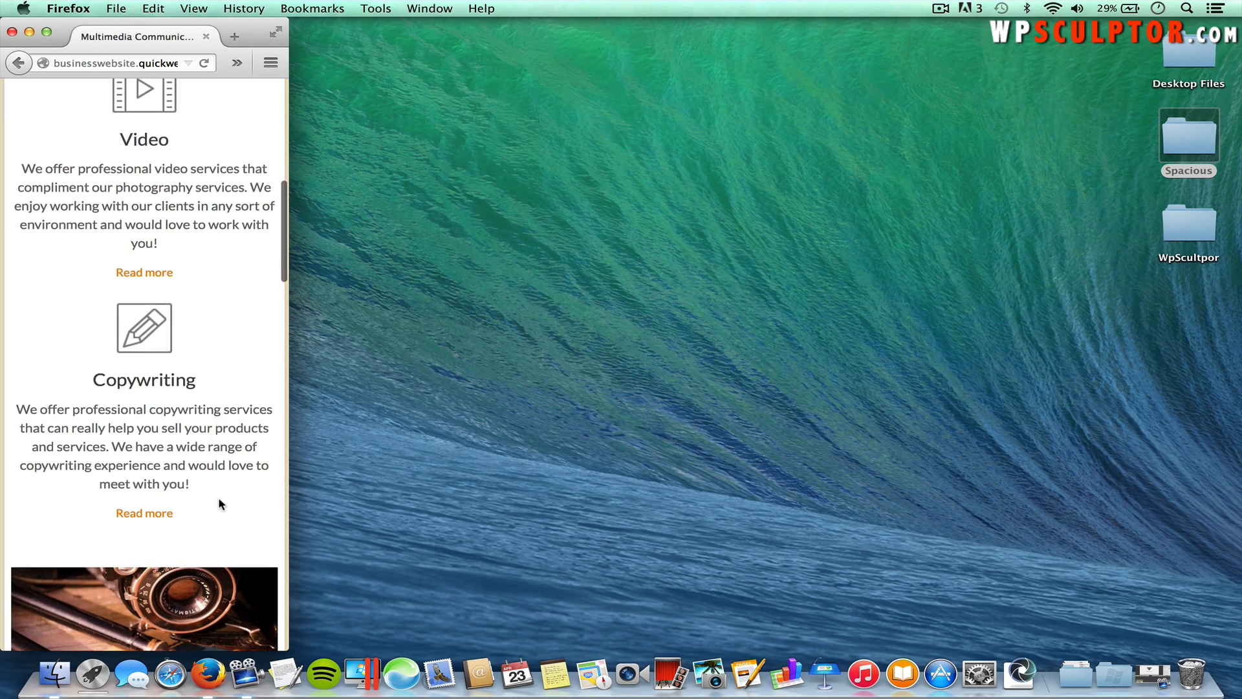
{"action": "scroll", "coordinate": [220, 504], "scroll_direction": "down", "scroll_amount": 15}
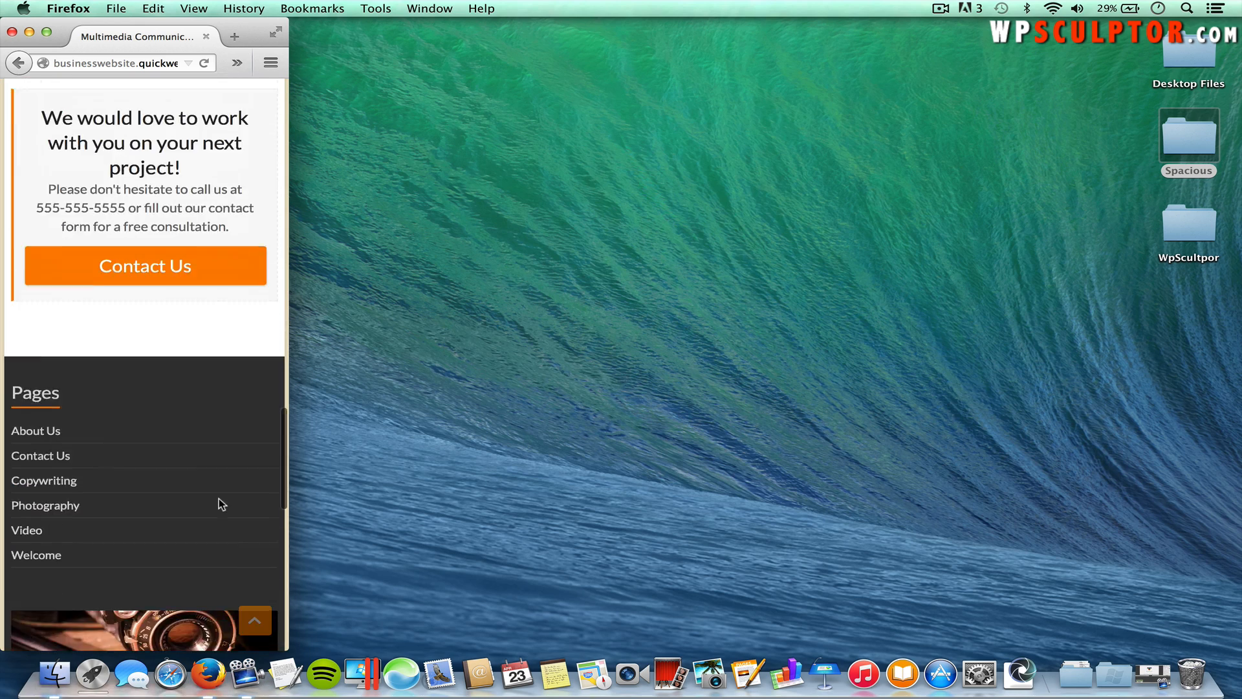
{"action": "scroll", "coordinate": [220, 504], "scroll_direction": "up", "scroll_amount": 12}
{"action": "scroll", "coordinate": [219, 503], "scroll_direction": "up", "scroll_amount": 15}
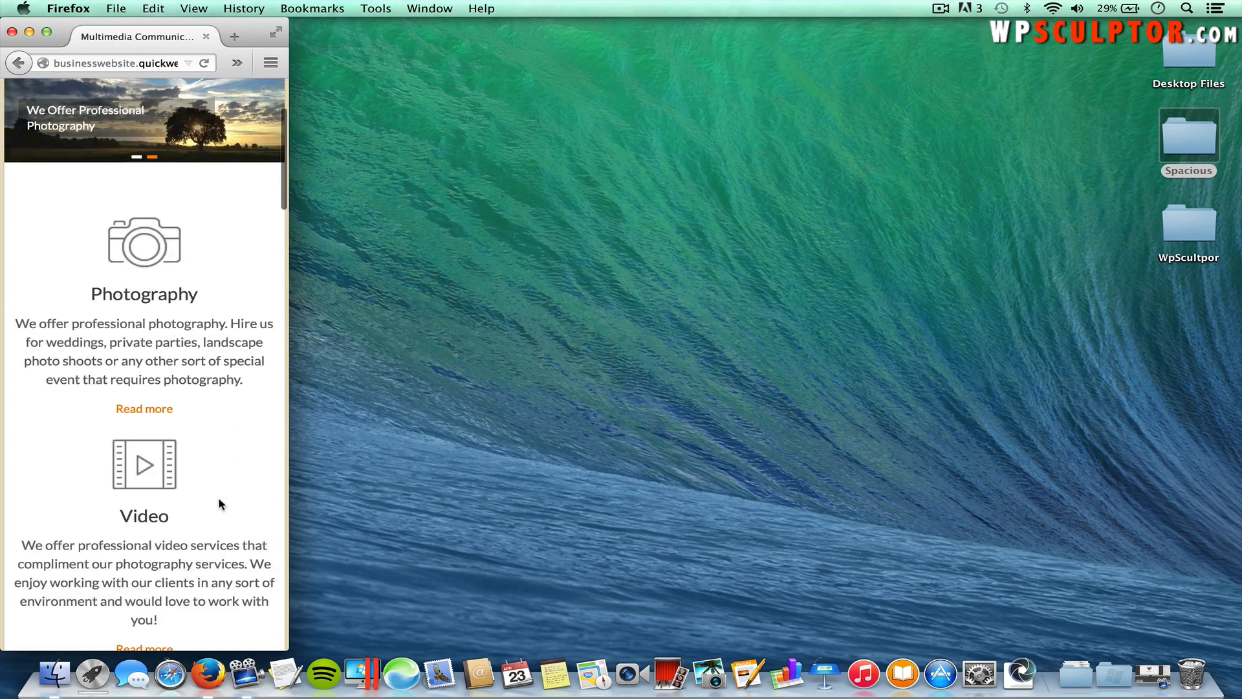
Step: Expand and collapse the mobile Menu, restore the window width, and focus the address bar
{"action": "left_click", "coordinate": [150, 193]}
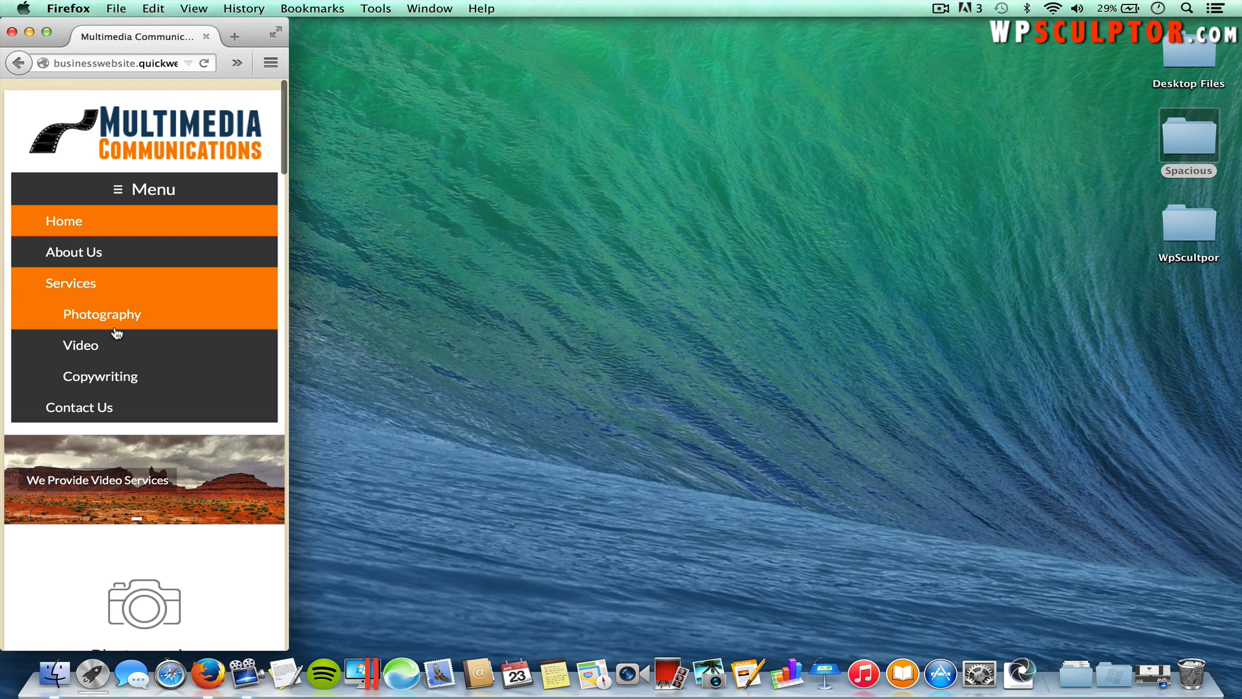
{"action": "left_click", "coordinate": [130, 189]}
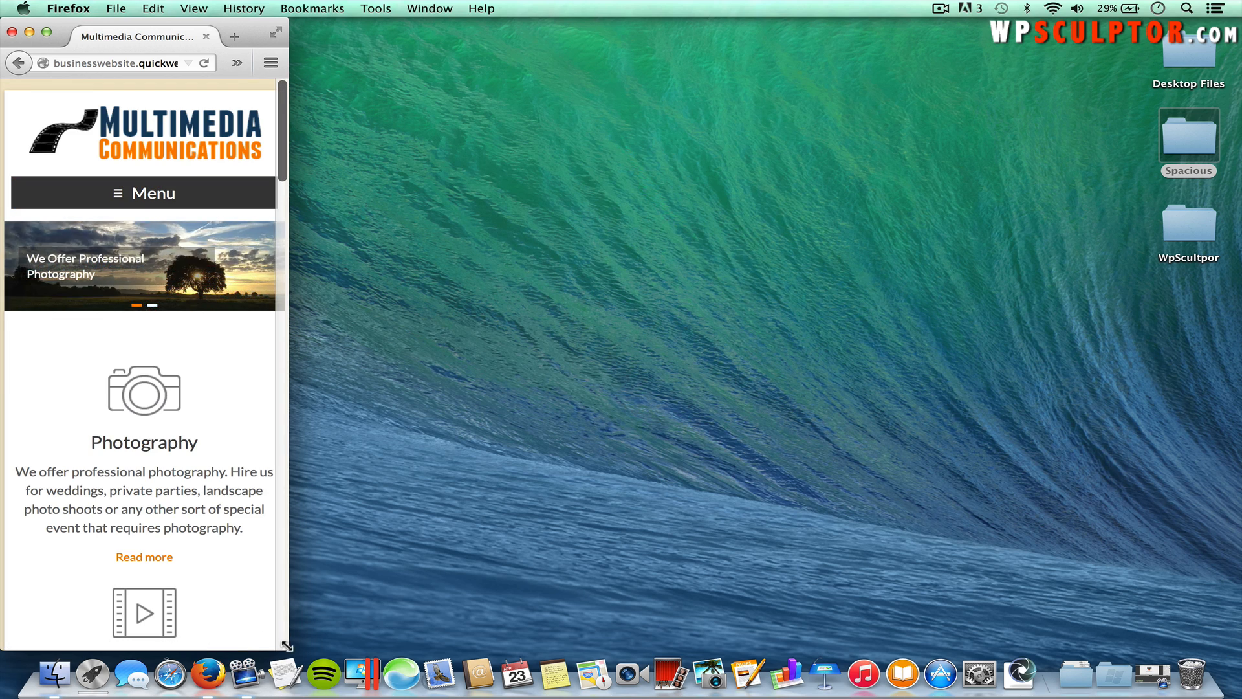
{"action": "left_click_drag", "start_coordinate": [288, 649], "coordinate": [1239, 650]}
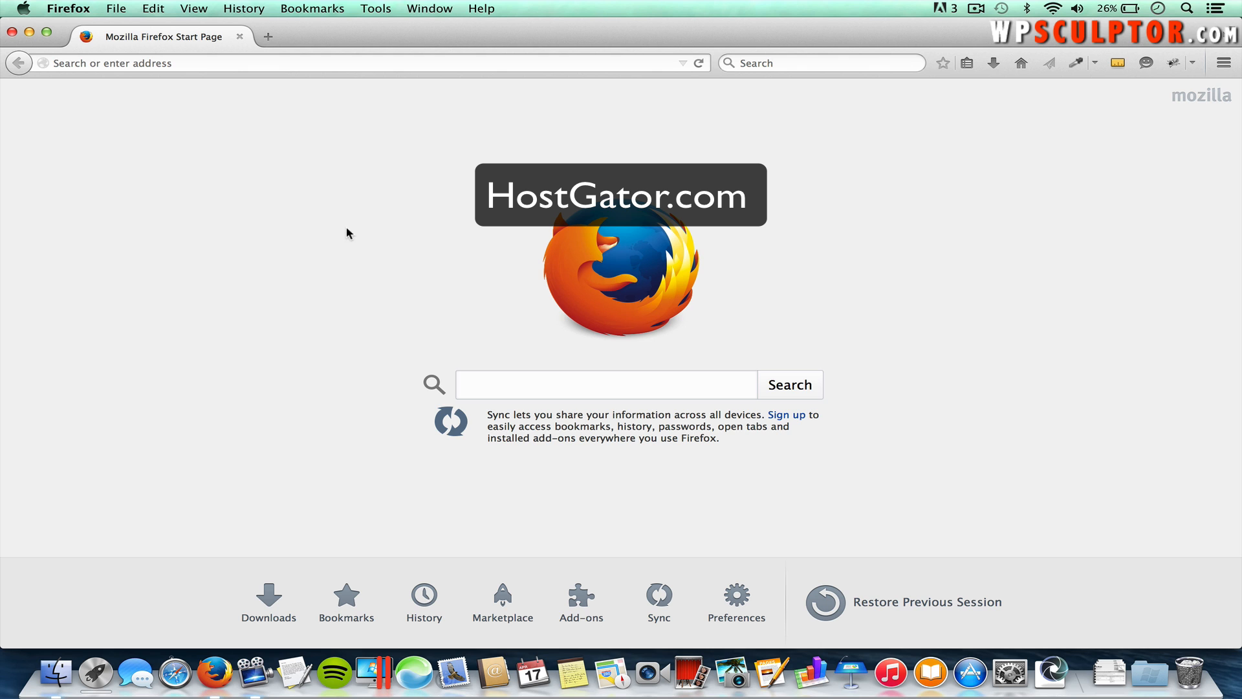
{"action": "left_click", "coordinate": [183, 63]}
Step: Load hostgator.com and scroll the Web Hosting page to the Hatchling, Baby and Business plans
{"action": "type", "text": "hostgator.com/"}
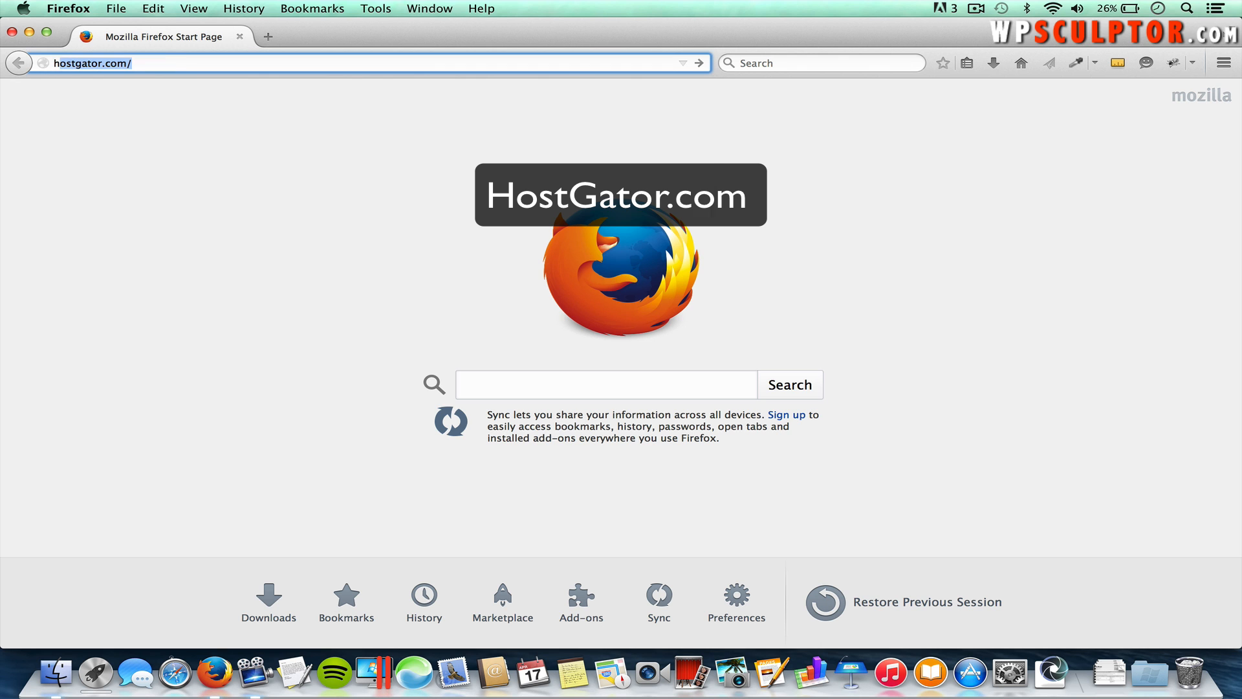
{"action": "key", "text": "Return"}
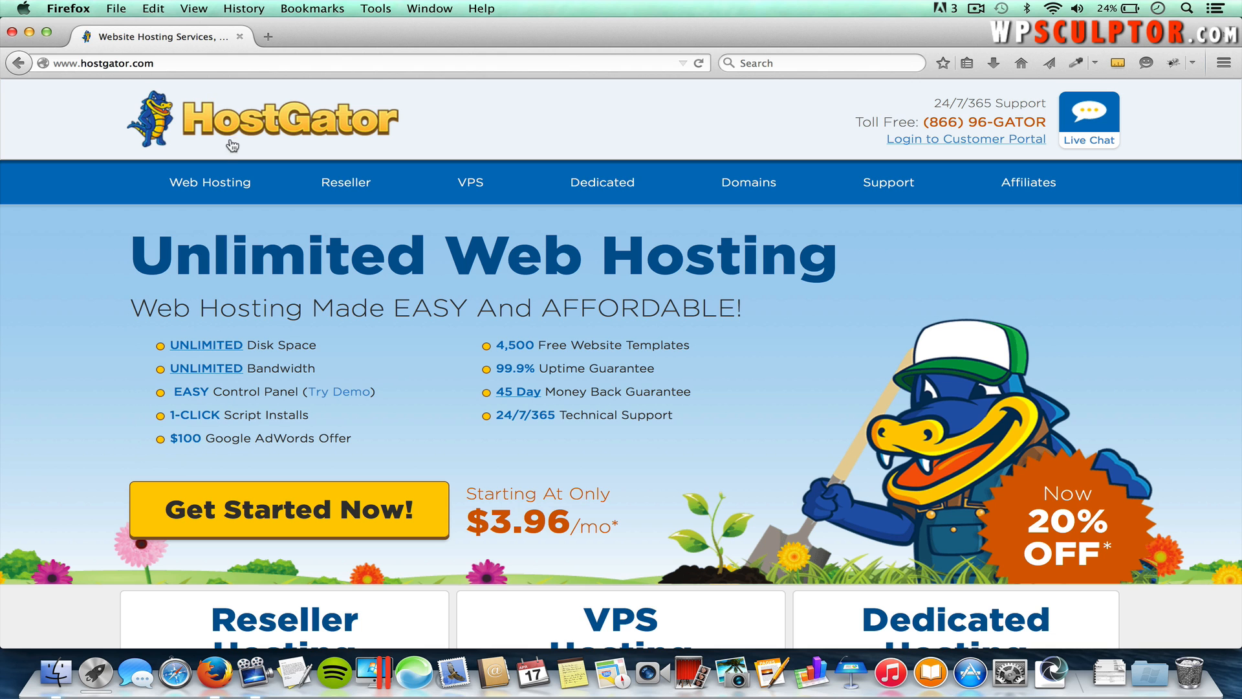
{"action": "left_click", "coordinate": [210, 184]}
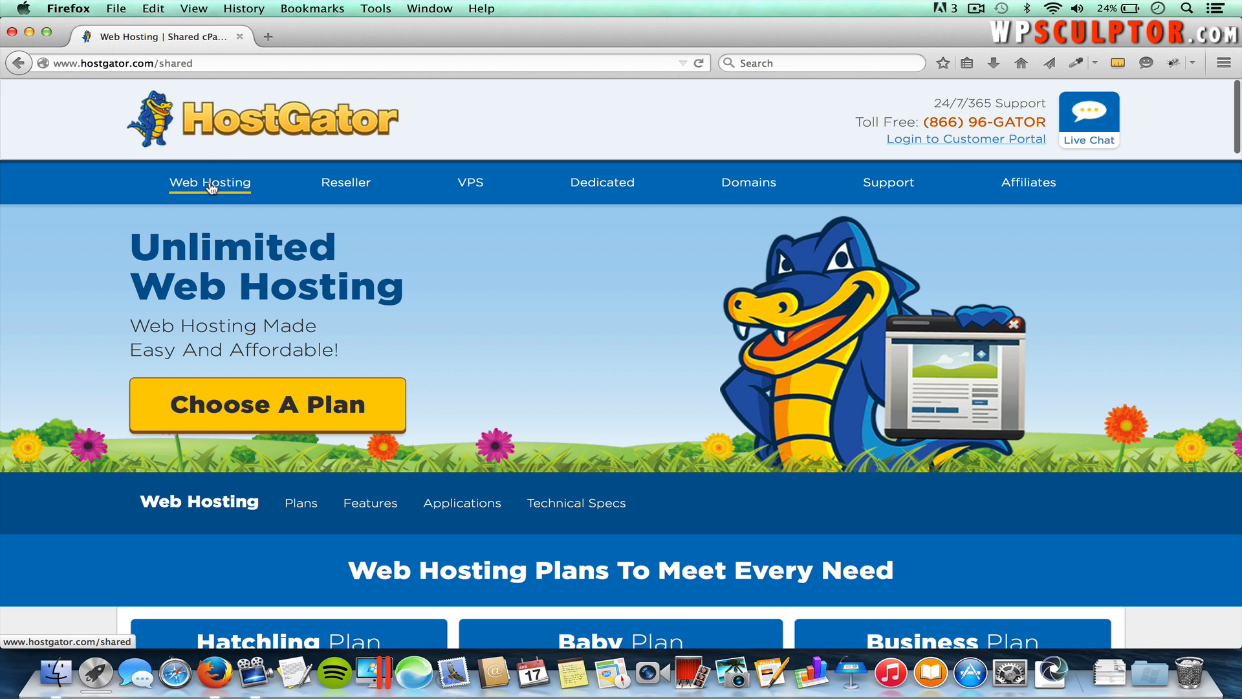
{"action": "scroll", "coordinate": [209, 186], "scroll_direction": "down", "scroll_amount": 5}
{"action": "scroll", "coordinate": [208, 184], "scroll_direction": "down", "scroll_amount": 2}
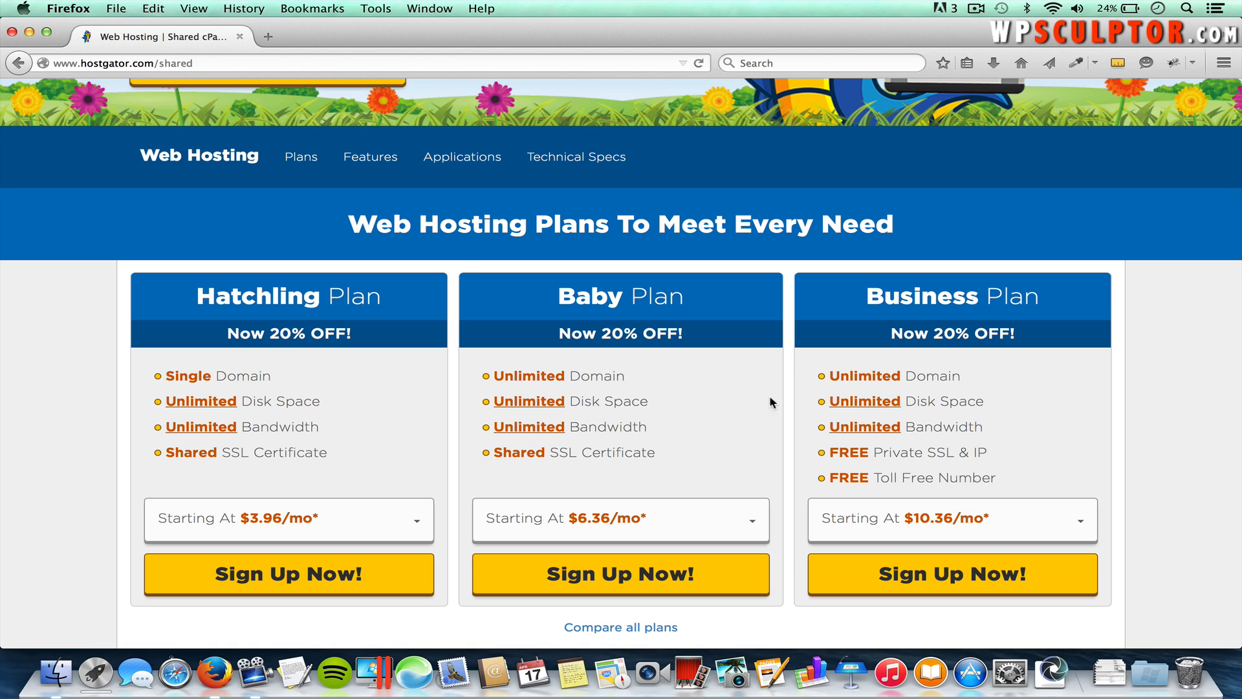
Step: Sign up for the Baby plan, trying the owned-domain tab before returning to Register a New Domain
{"action": "left_click", "coordinate": [623, 575]}
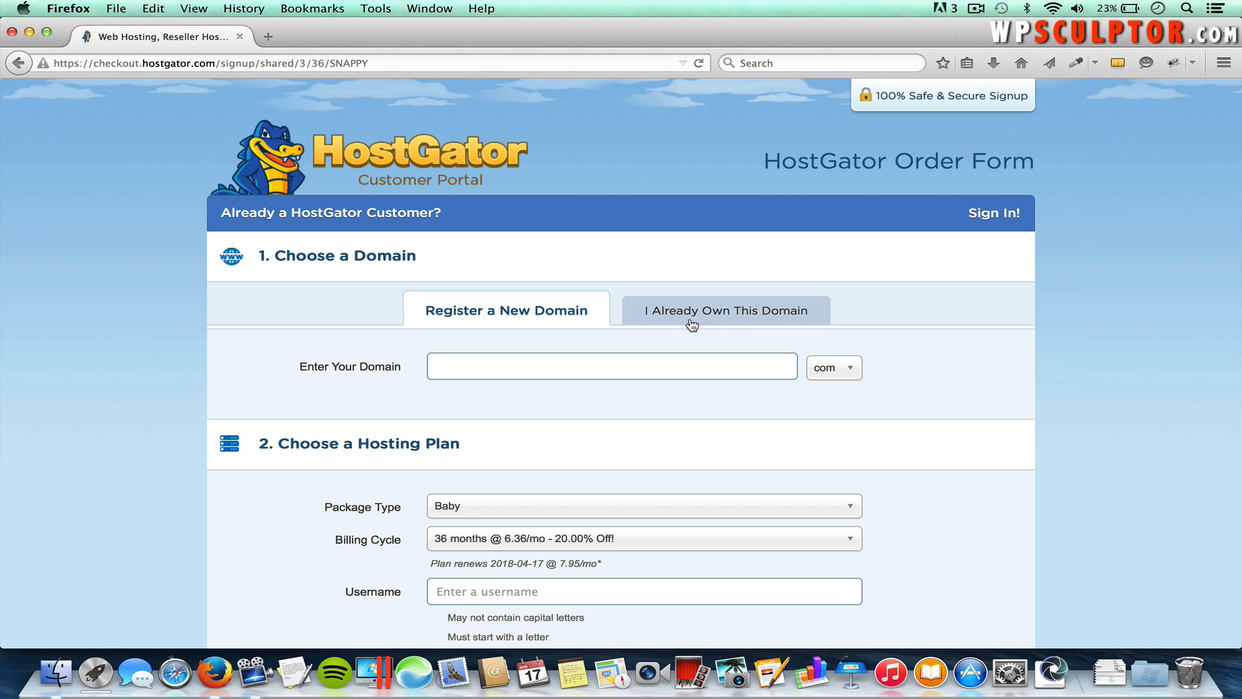
{"action": "left_click", "coordinate": [733, 314]}
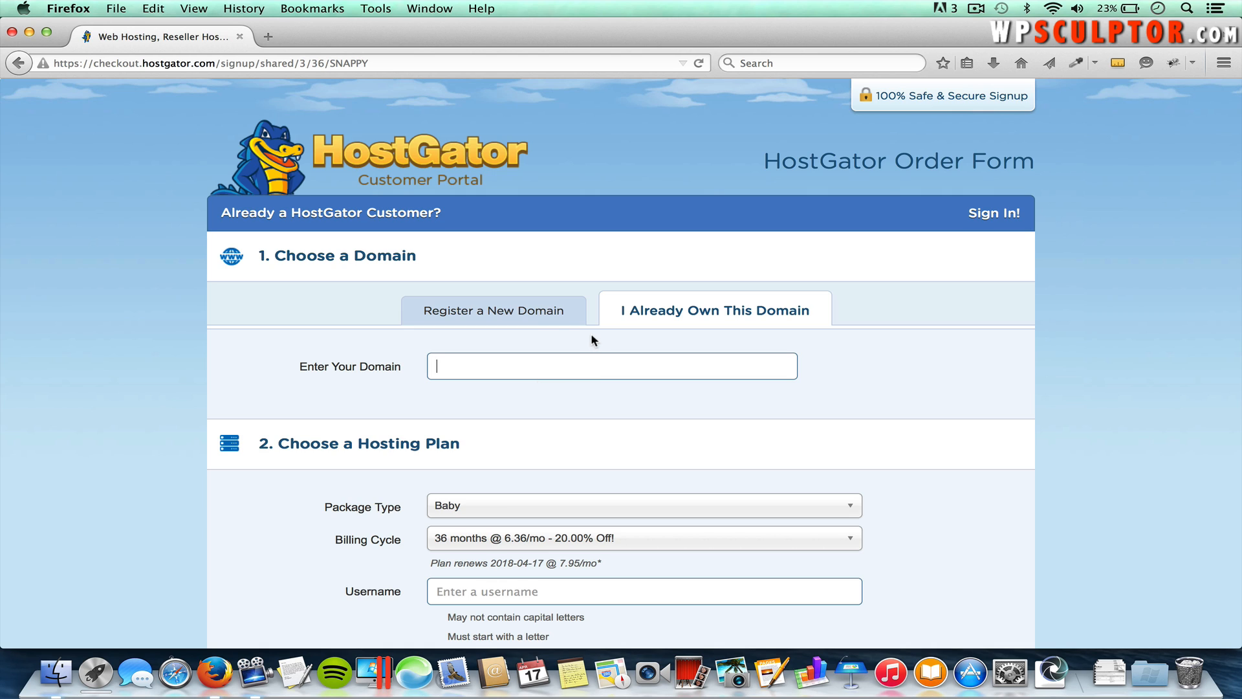
{"action": "left_click", "coordinate": [487, 312]}
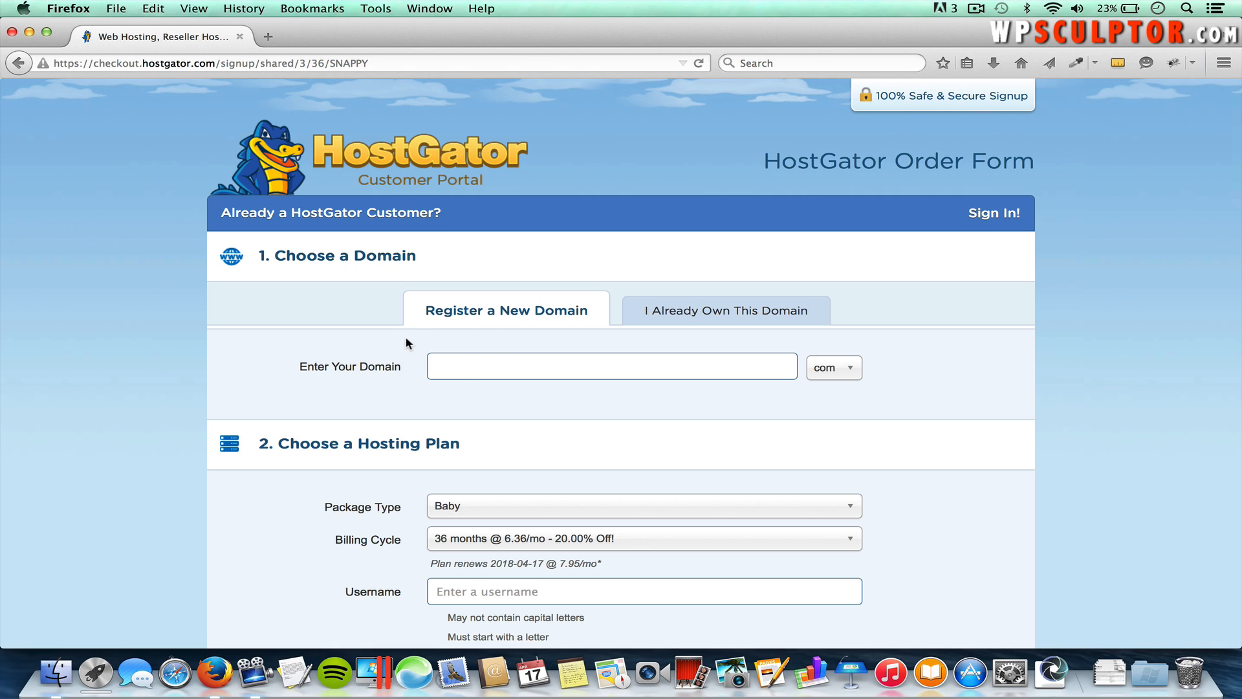
Step: Search for mybusiness.com, which turns out to be unavailable
{"action": "left_click", "coordinate": [464, 363]}
{"action": "type", "text": "mybusiness"}
{"action": "left_click", "coordinate": [848, 374]}
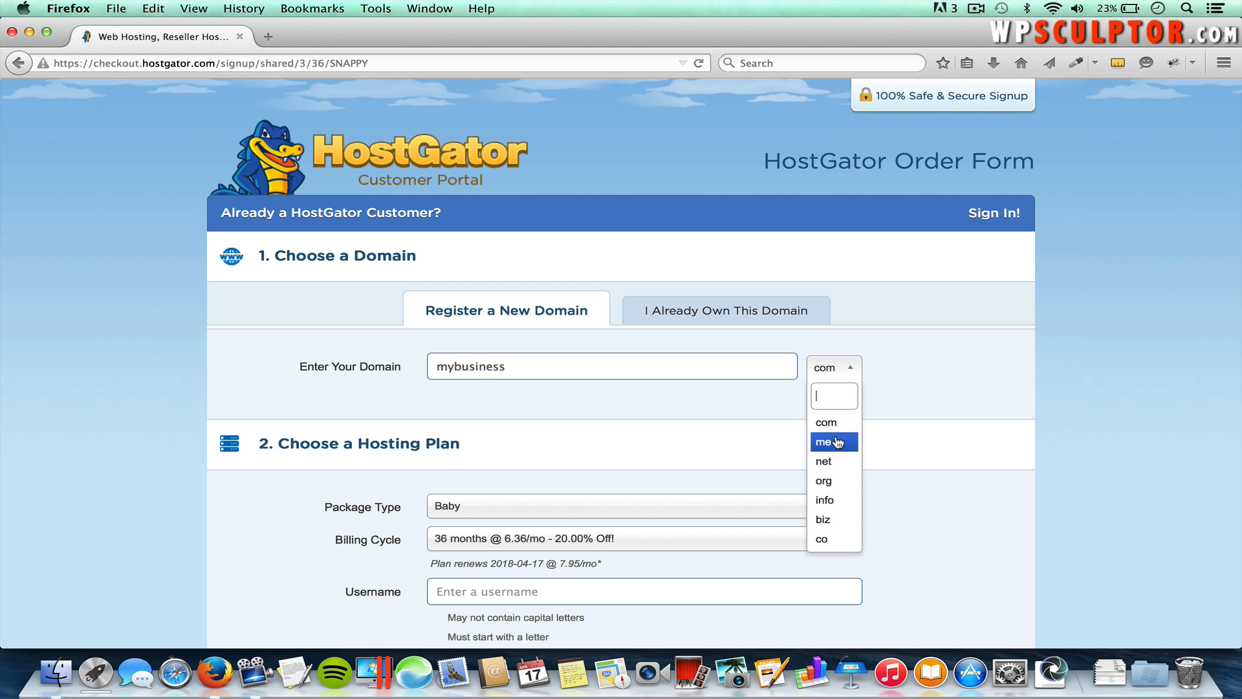
{"action": "left_click", "coordinate": [832, 424]}
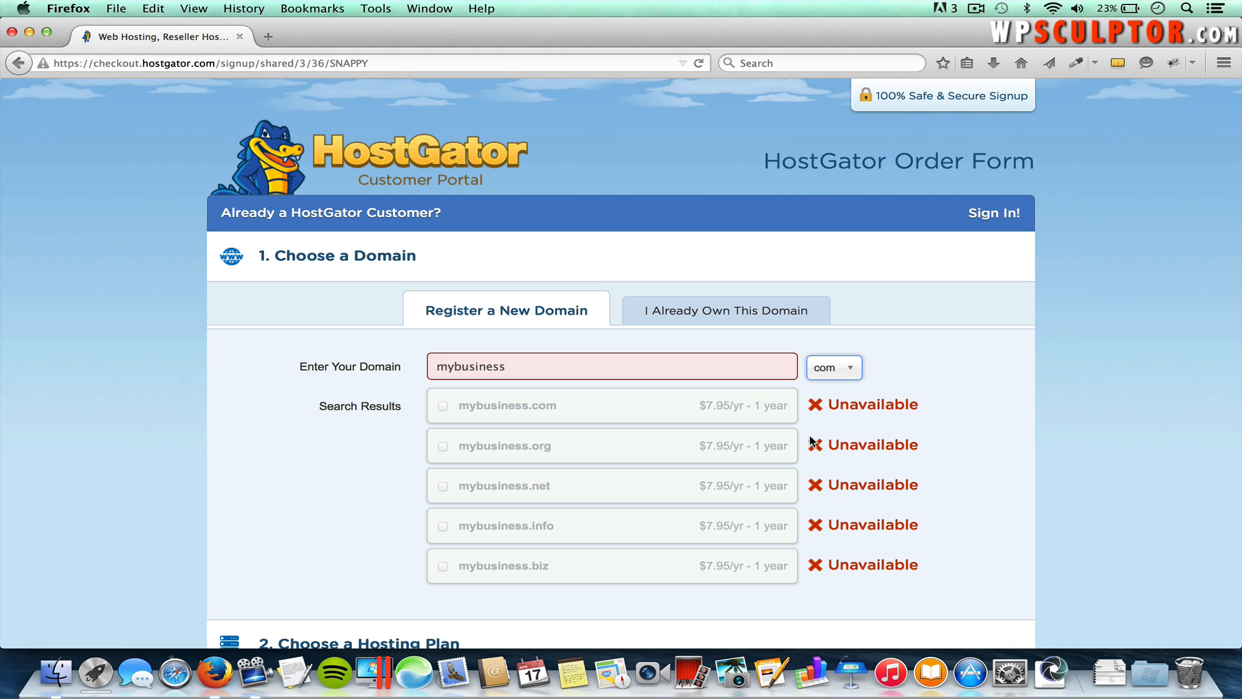
Step: Replace the name with myprofessionalbusiness and search .com, adding it as primary domain
{"action": "double_click", "coordinate": [546, 364]}
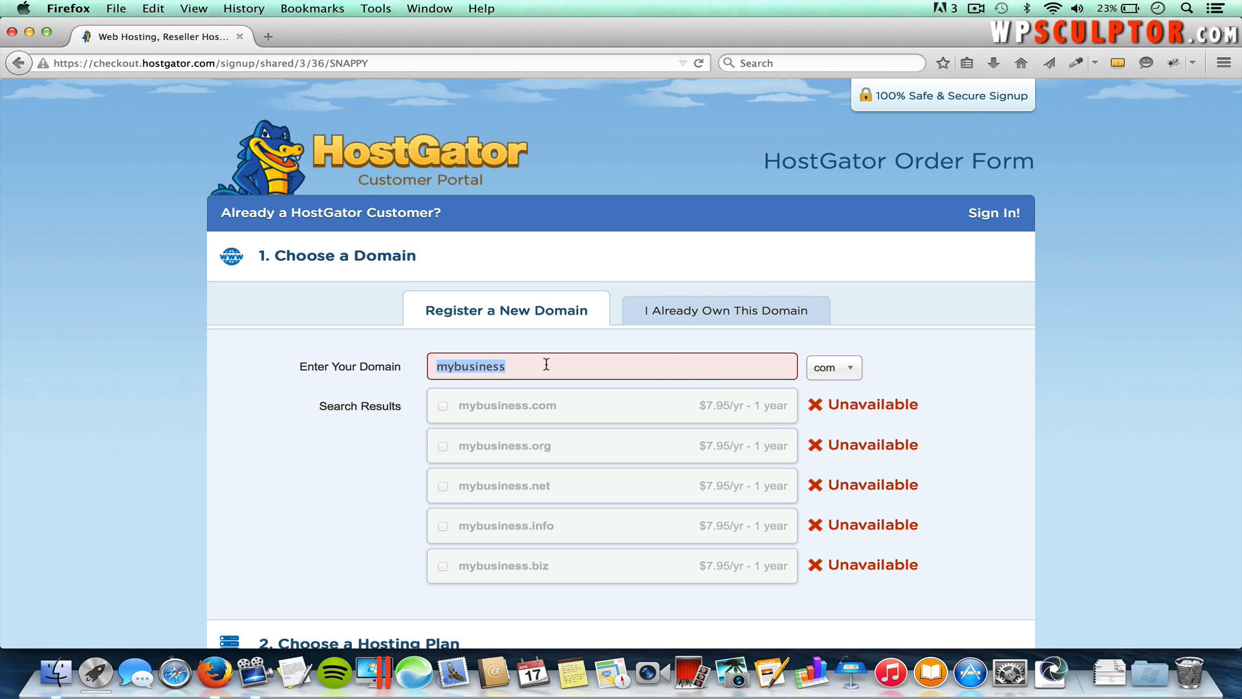
{"action": "type", "text": "myprofessio"}
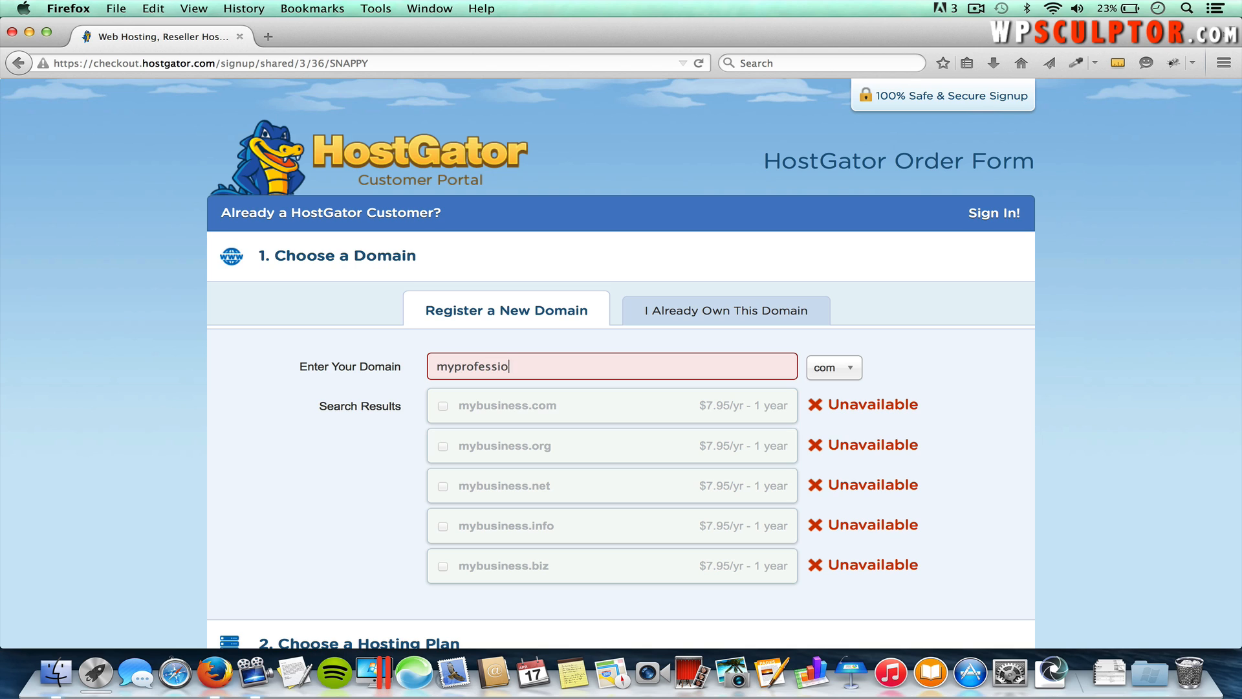
{"action": "type", "text": "nalbusiness"}
{"action": "left_click", "coordinate": [854, 371]}
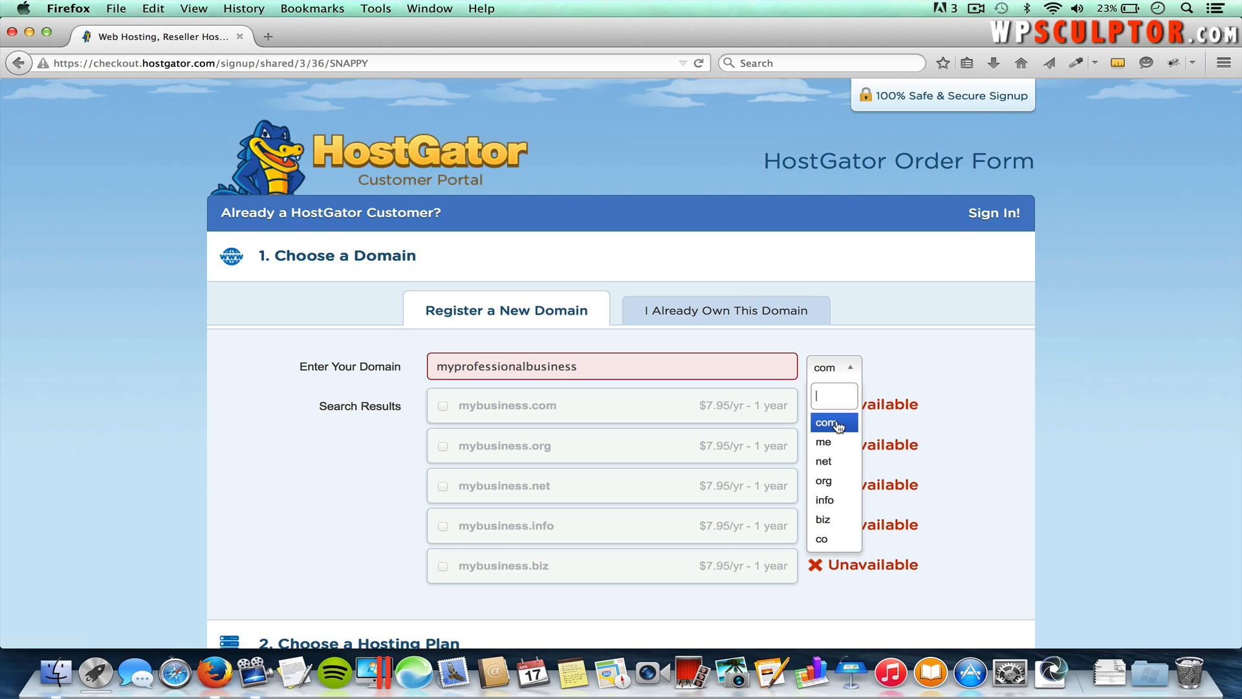
{"action": "left_click", "coordinate": [836, 423]}
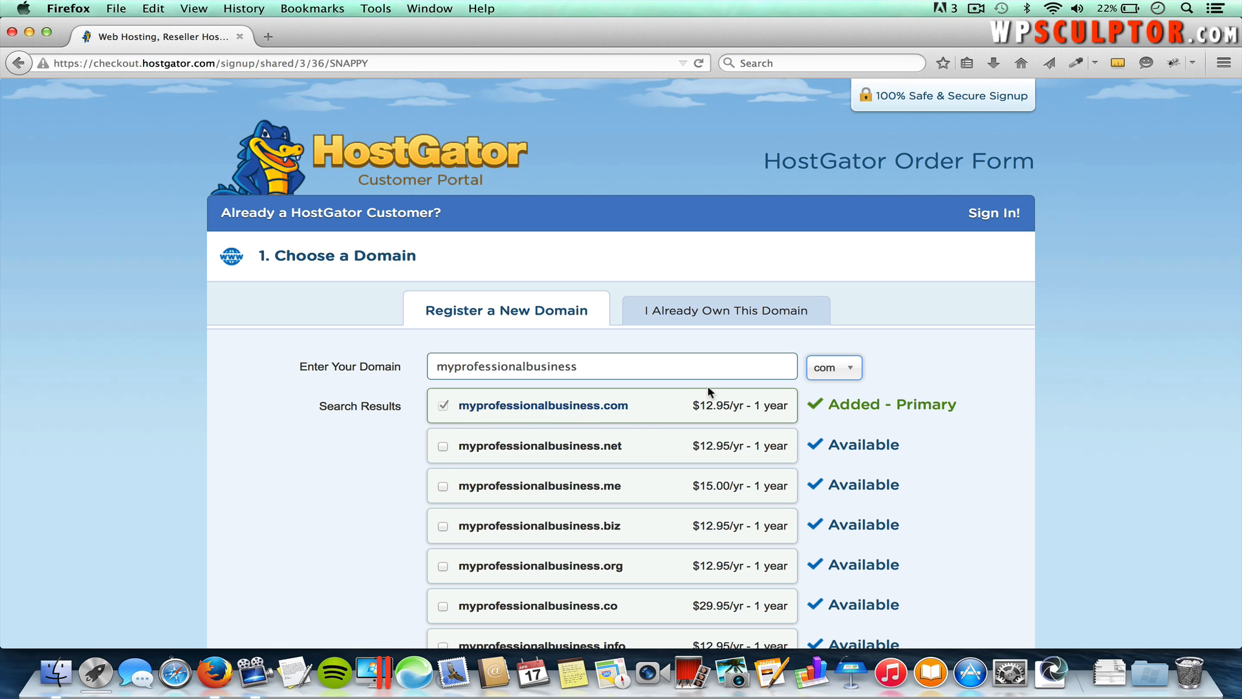
{"action": "scroll", "coordinate": [709, 404], "scroll_direction": "down", "scroll_amount": 5}
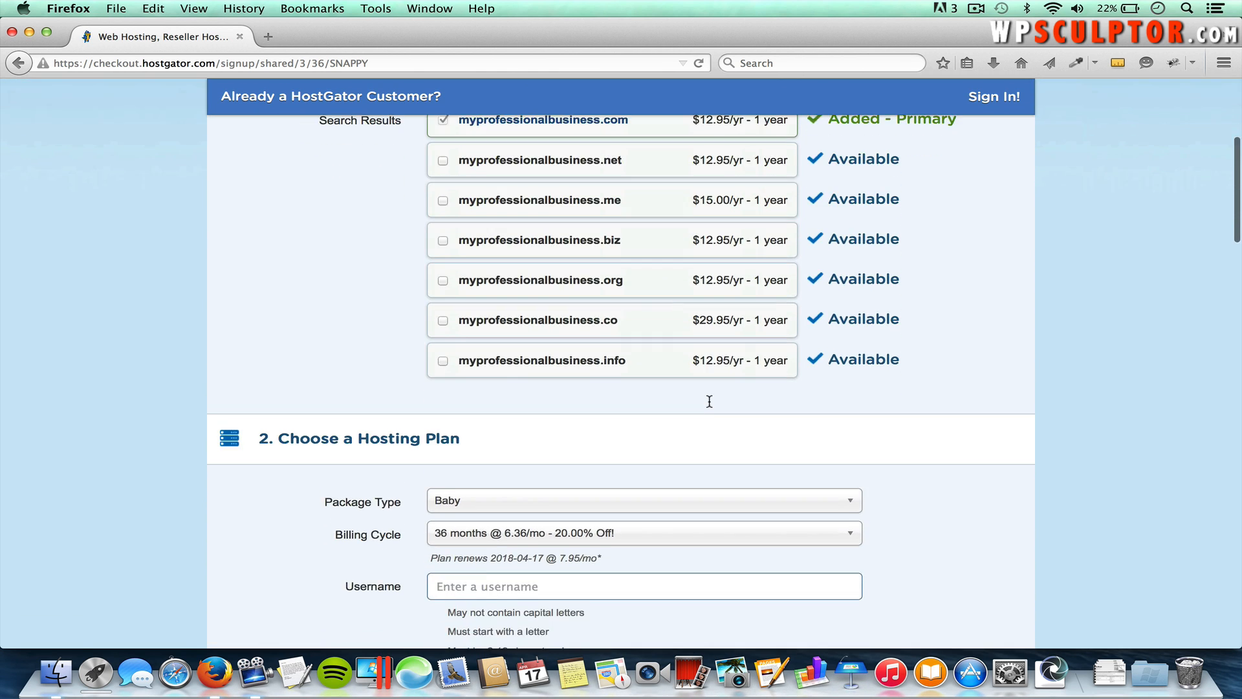
{"action": "scroll", "coordinate": [710, 404], "scroll_direction": "down", "scroll_amount": 2}
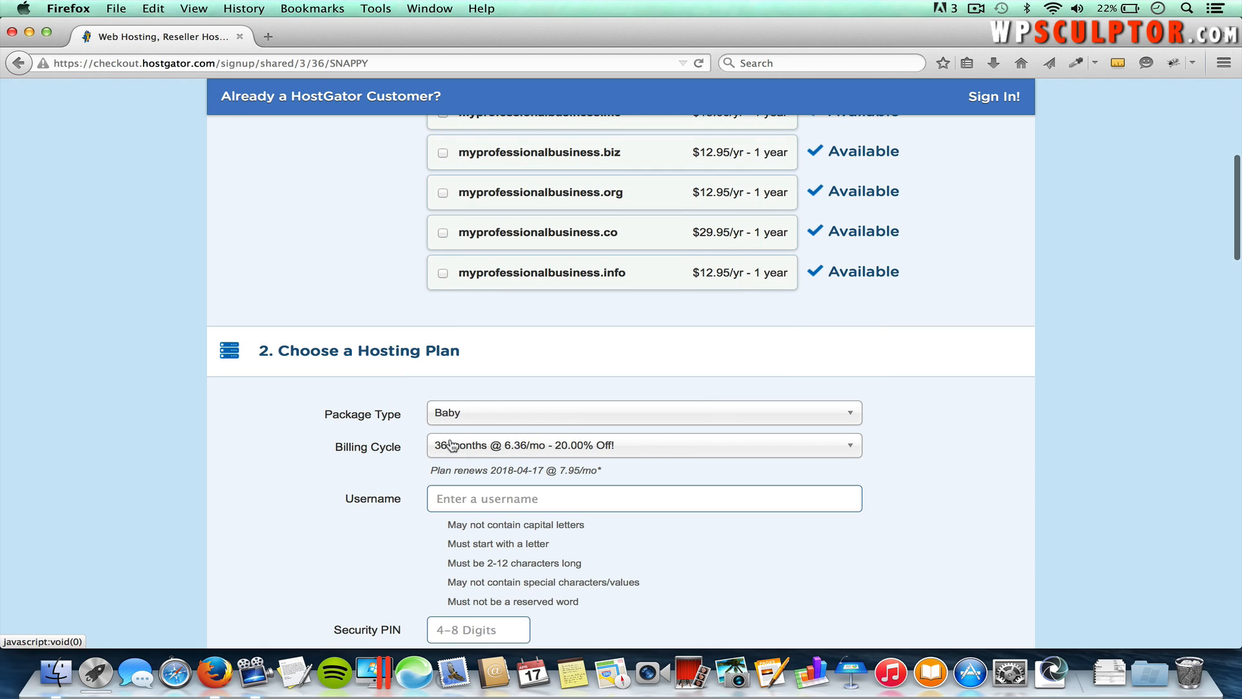
{"action": "left_click", "coordinate": [497, 414]}
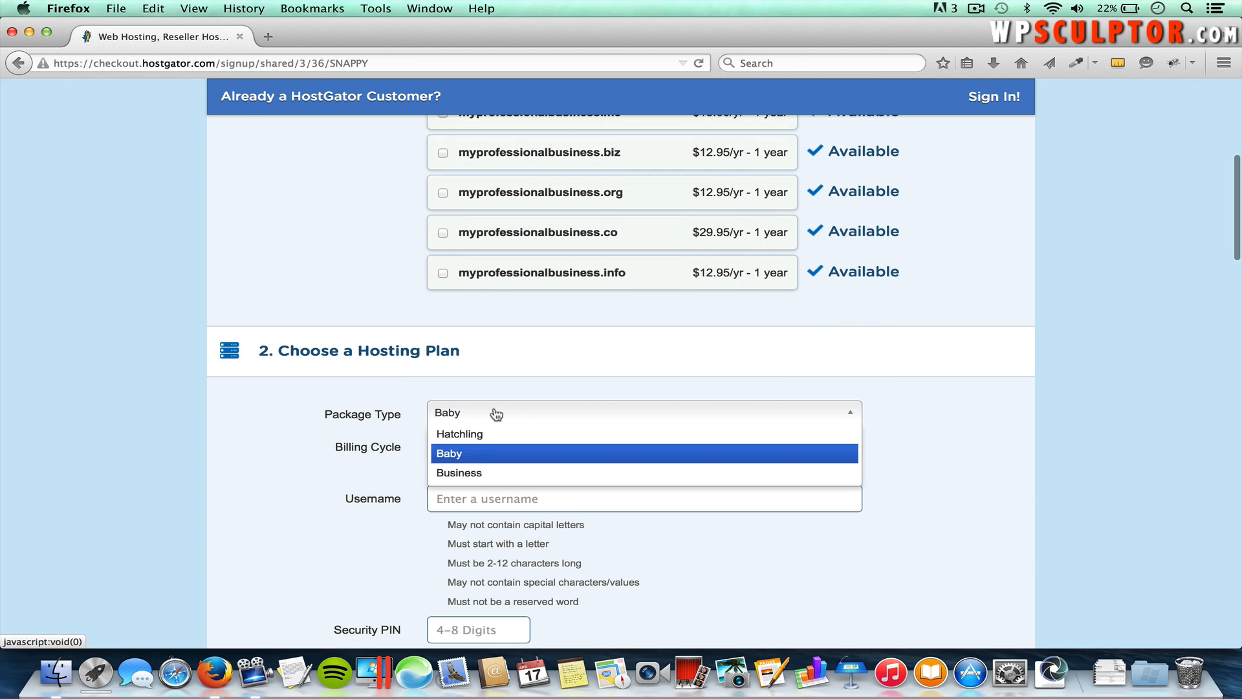
{"action": "left_click", "coordinate": [485, 455]}
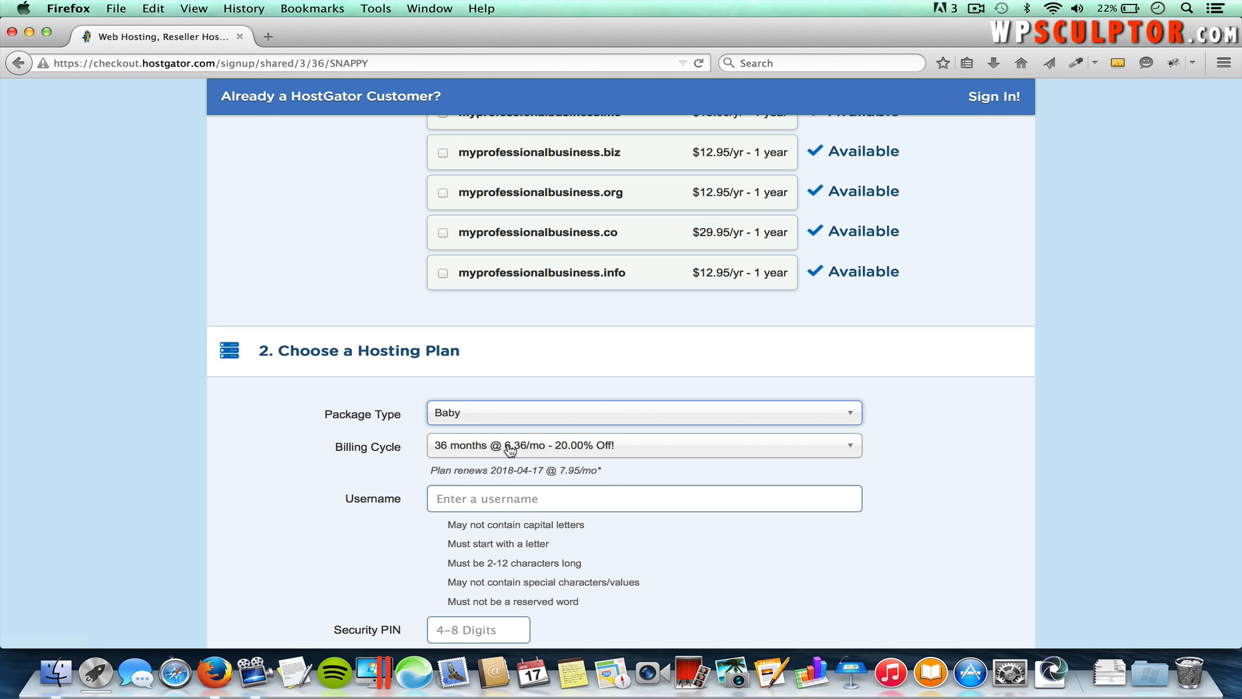
{"action": "left_click", "coordinate": [548, 452]}
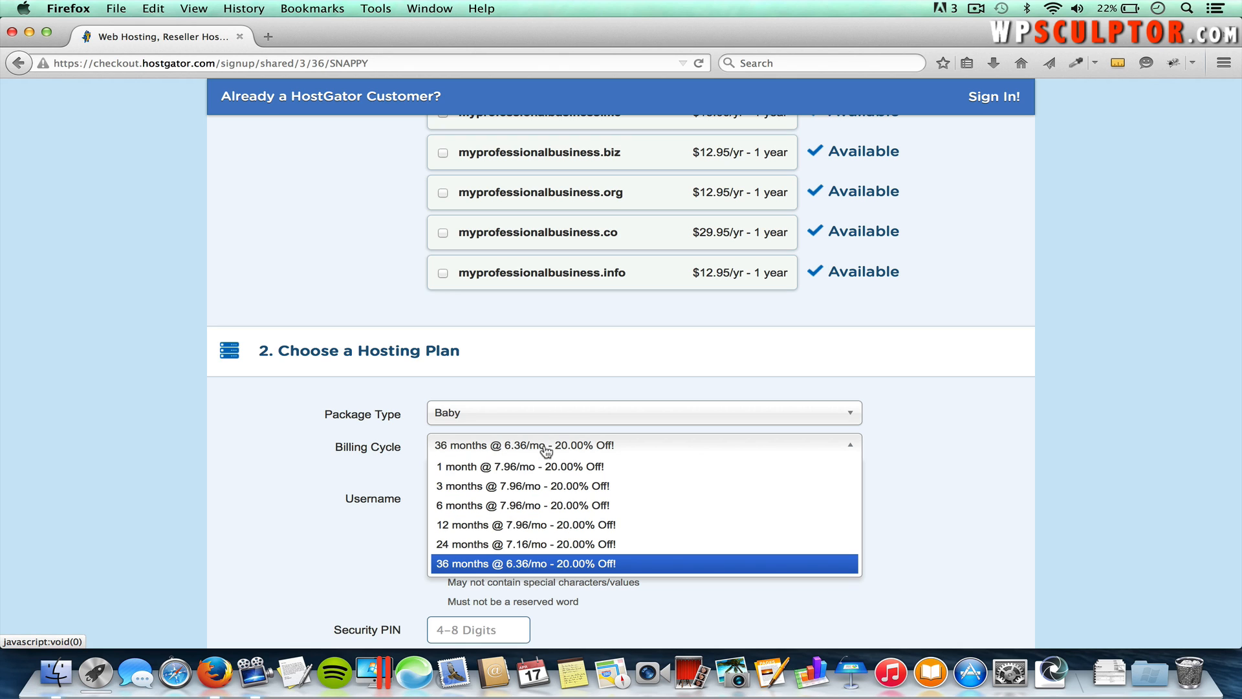
{"action": "left_click", "coordinate": [581, 467]}
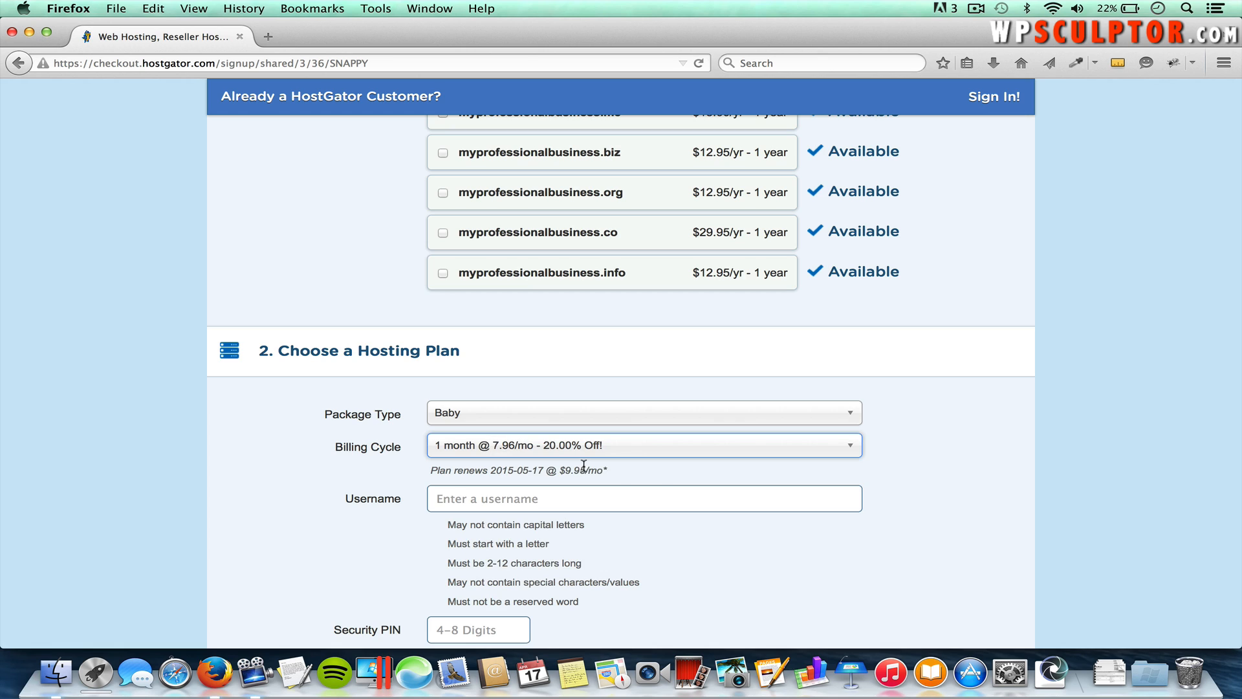
{"action": "left_click", "coordinate": [649, 473]}
{"action": "scroll", "coordinate": [518, 505], "scroll_direction": "down", "scroll_amount": 2}
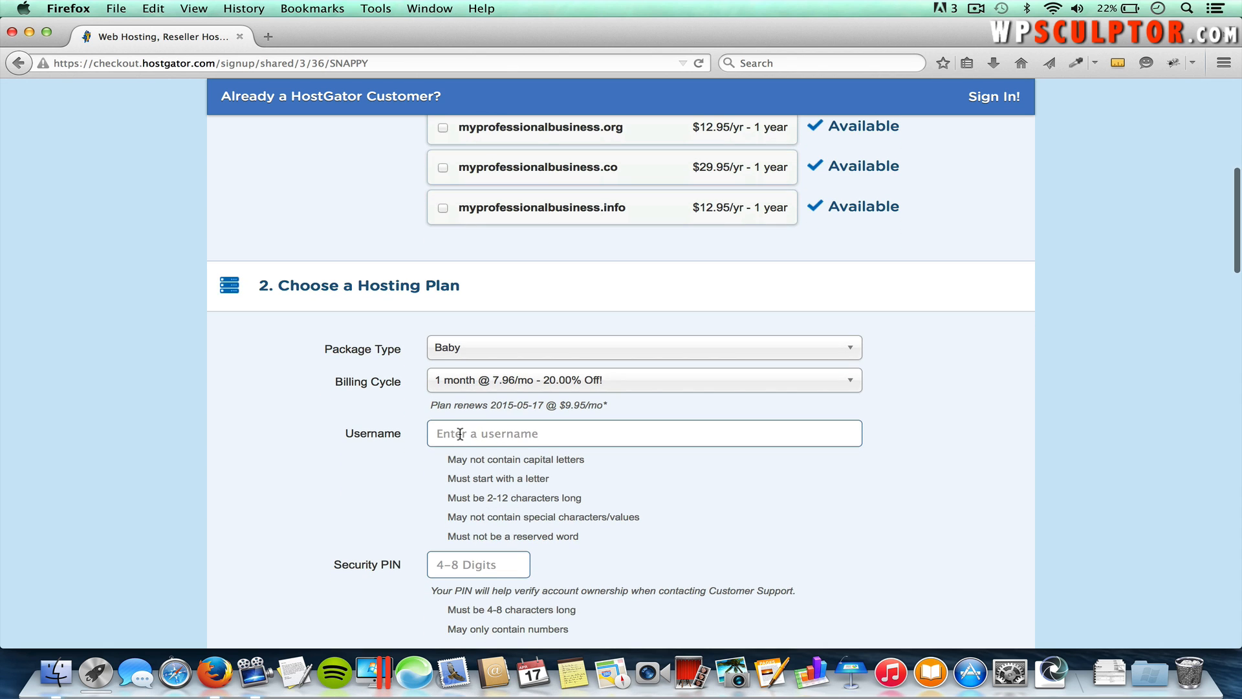
{"action": "scroll", "coordinate": [476, 544], "scroll_direction": "down", "scroll_amount": 2}
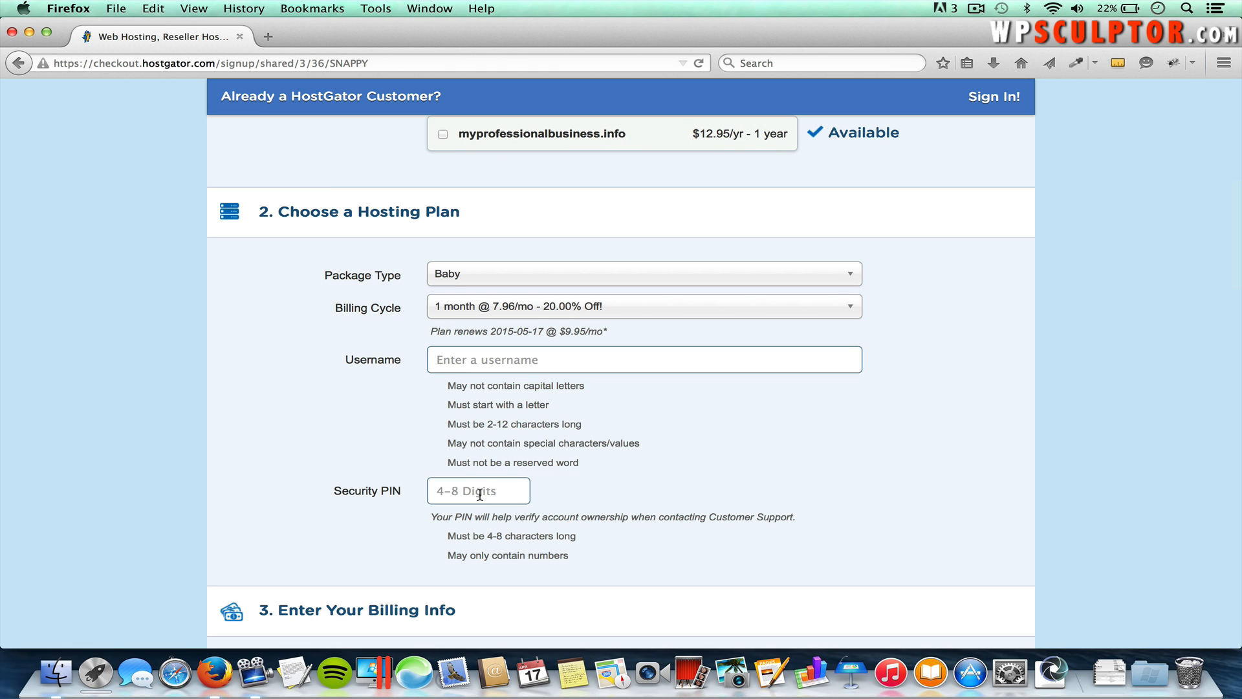
{"action": "scroll", "coordinate": [479, 494], "scroll_direction": "down", "scroll_amount": 5}
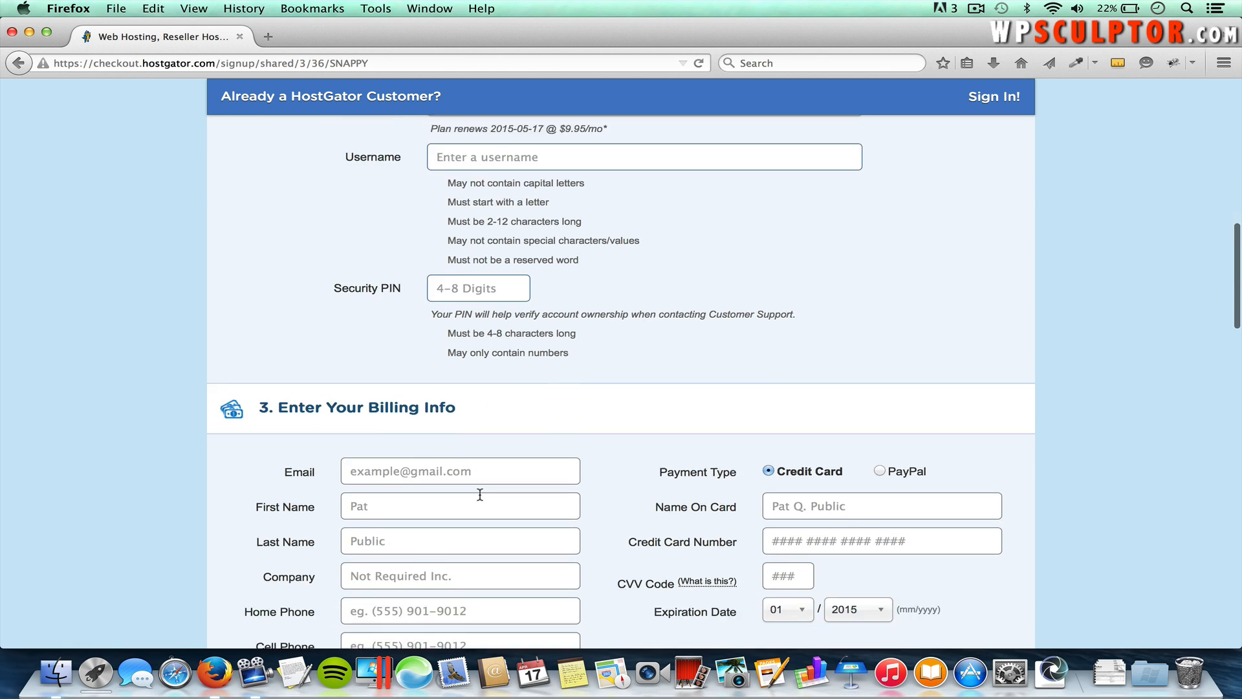
Step: Uncheck the Domain Privacy Protection, SiteLock and CodeGuard backup add-ons in the checkout
{"action": "scroll", "coordinate": [479, 494], "scroll_direction": "down", "scroll_amount": 1}
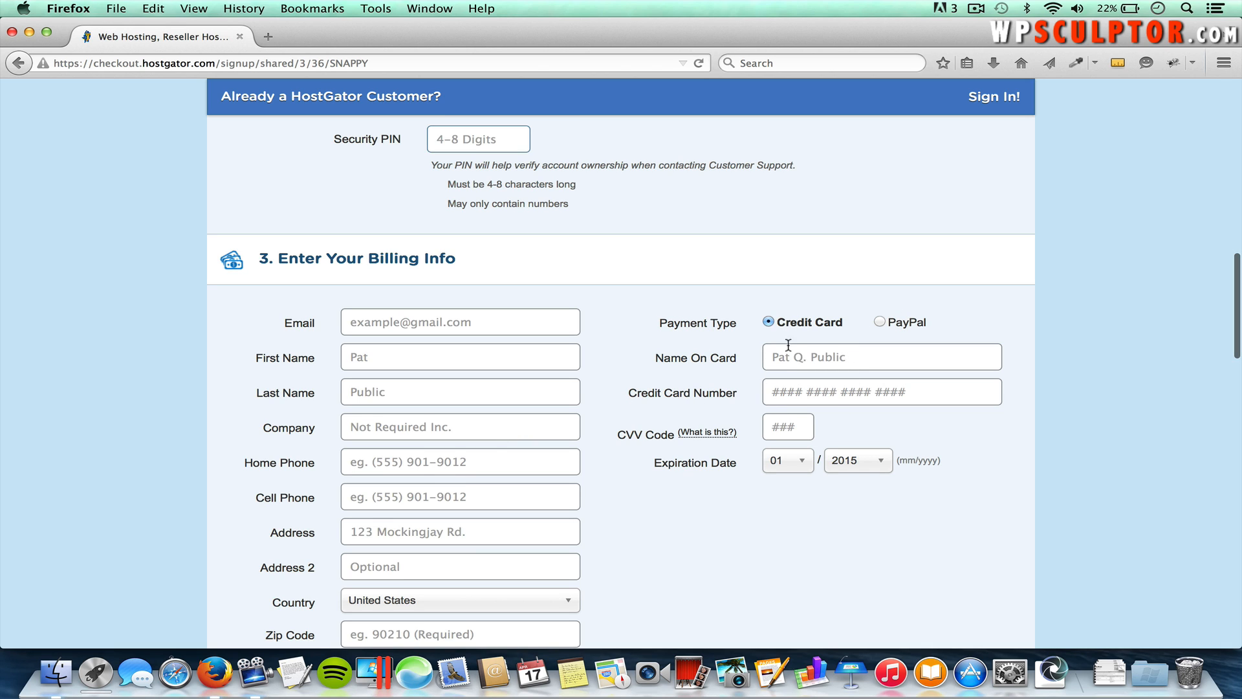
{"action": "scroll", "coordinate": [700, 500], "scroll_direction": "down", "scroll_amount": 10}
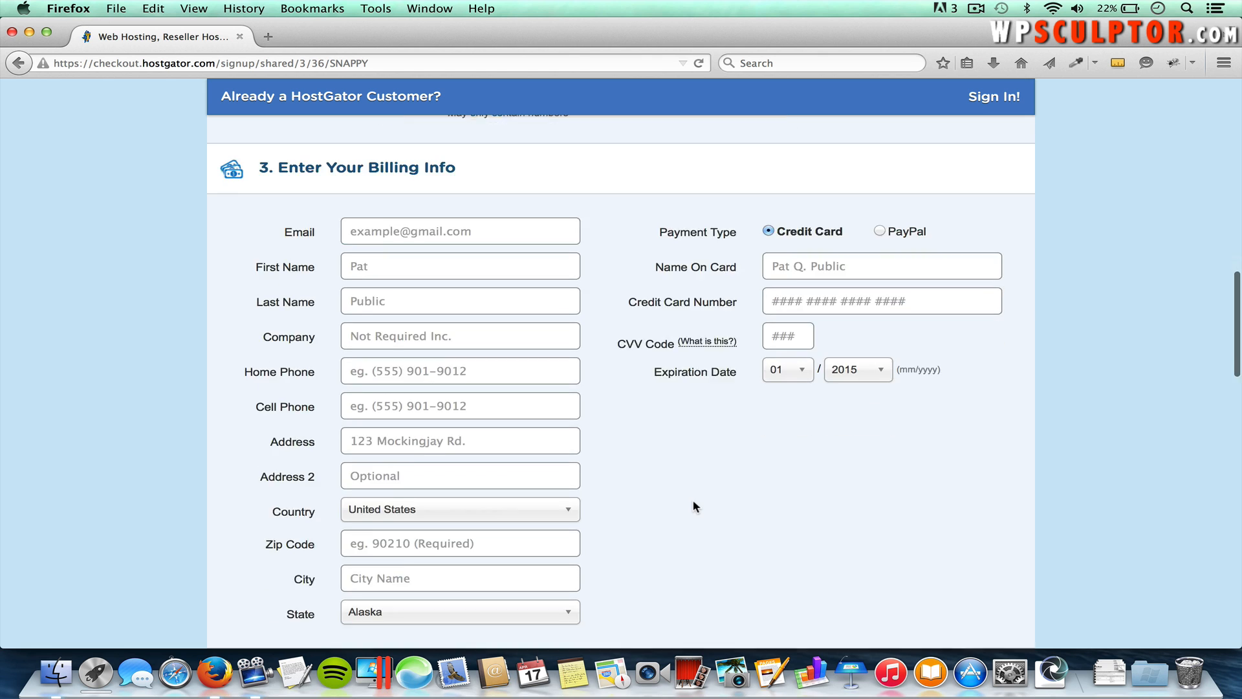
{"action": "scroll", "coordinate": [694, 506], "scroll_direction": "down", "scroll_amount": 7}
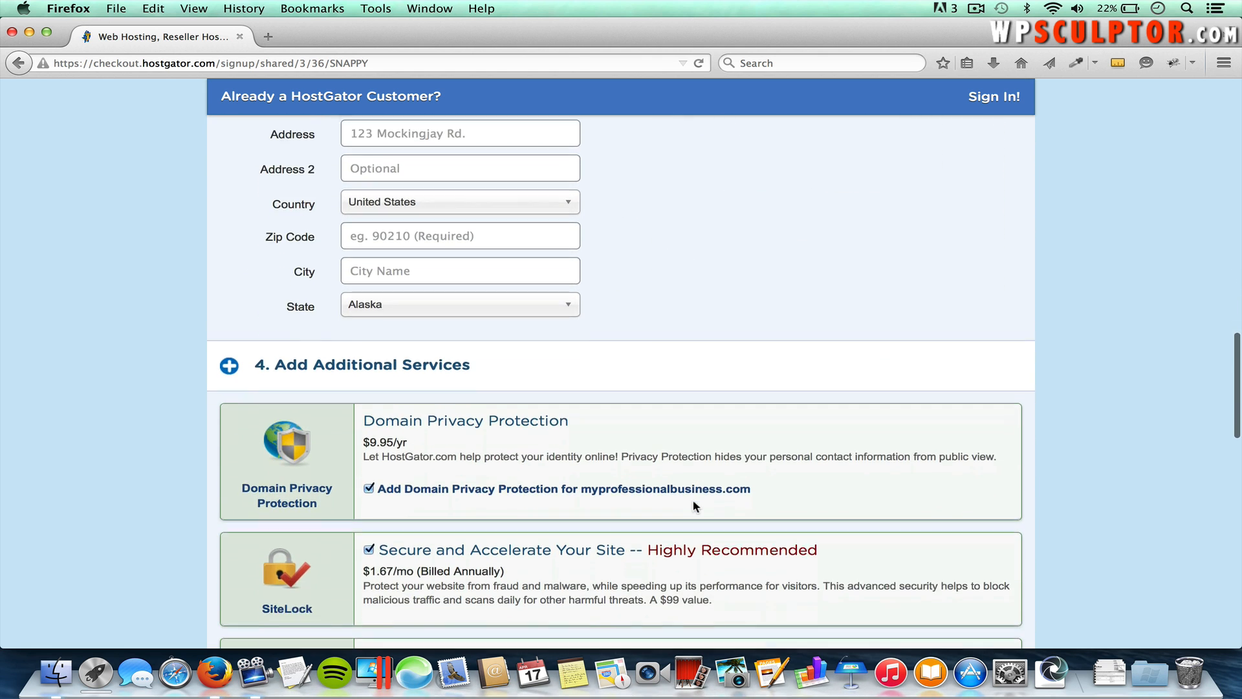
{"action": "scroll", "coordinate": [542, 409], "scroll_direction": "up", "scroll_amount": 1}
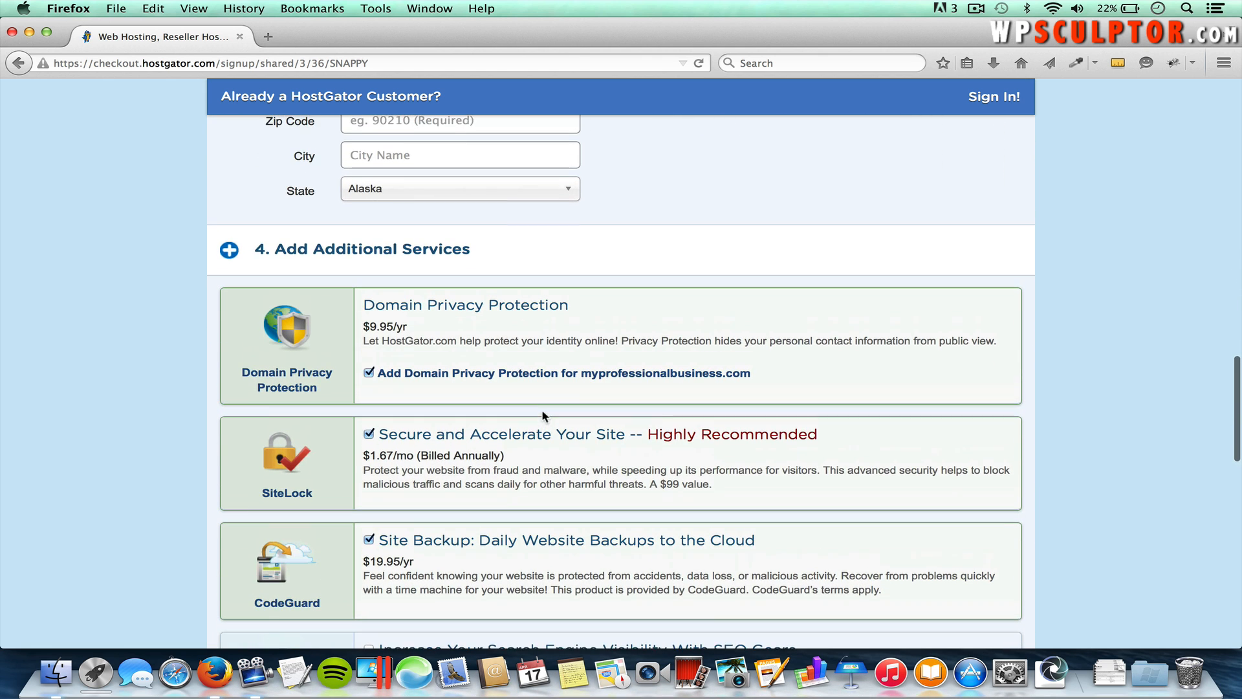
{"action": "left_click", "coordinate": [369, 372]}
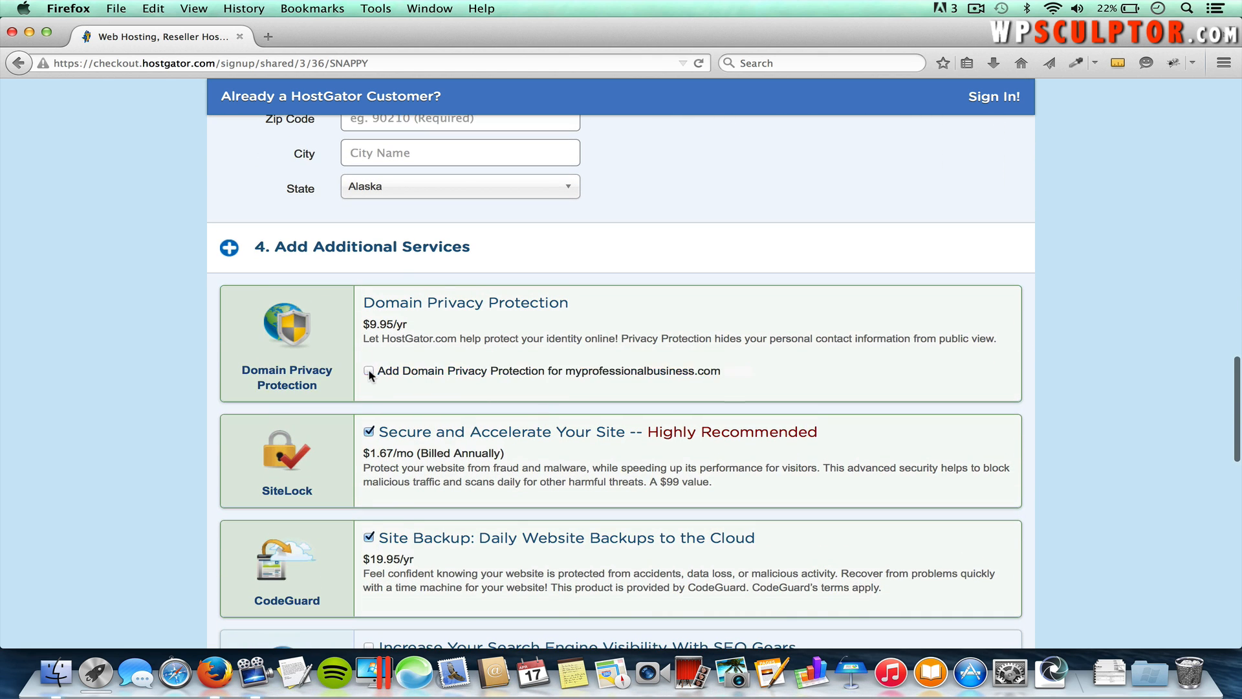
{"action": "left_click", "coordinate": [369, 431]}
{"action": "left_click", "coordinate": [368, 537]}
{"action": "scroll", "coordinate": [371, 541], "scroll_direction": "down", "scroll_amount": 3}
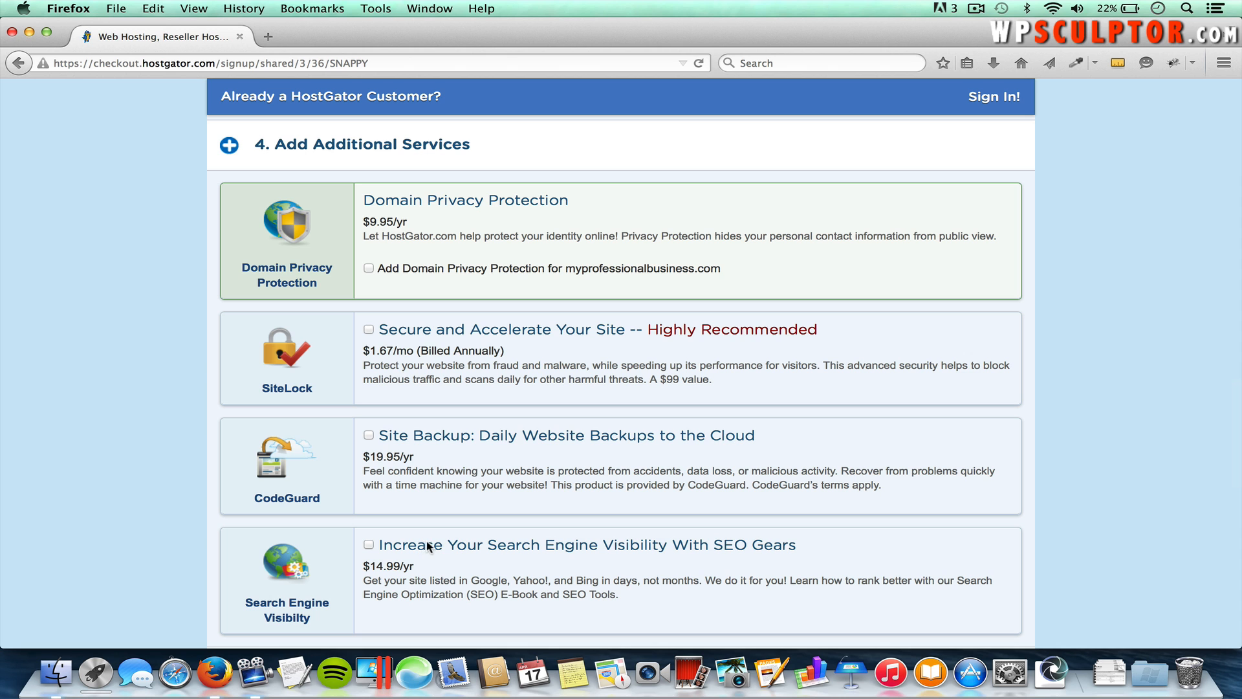
{"action": "scroll", "coordinate": [507, 569], "scroll_direction": "down", "scroll_amount": 5}
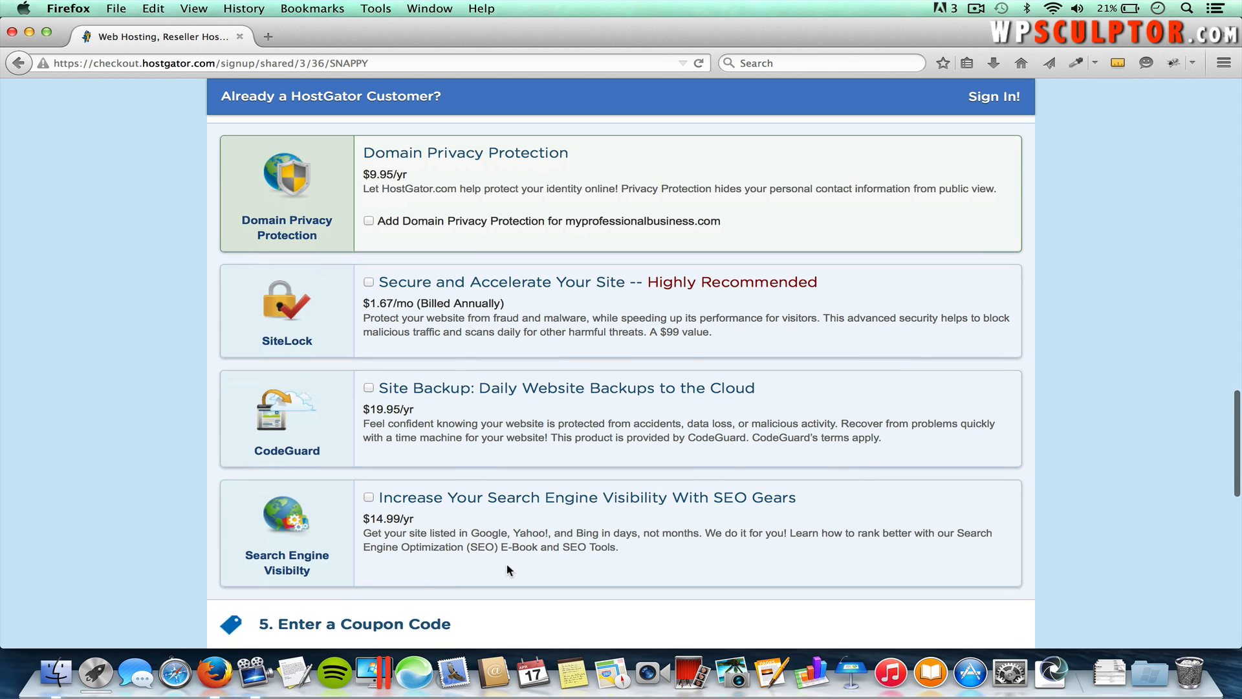
{"action": "scroll", "coordinate": [507, 566], "scroll_direction": "up", "scroll_amount": 1}
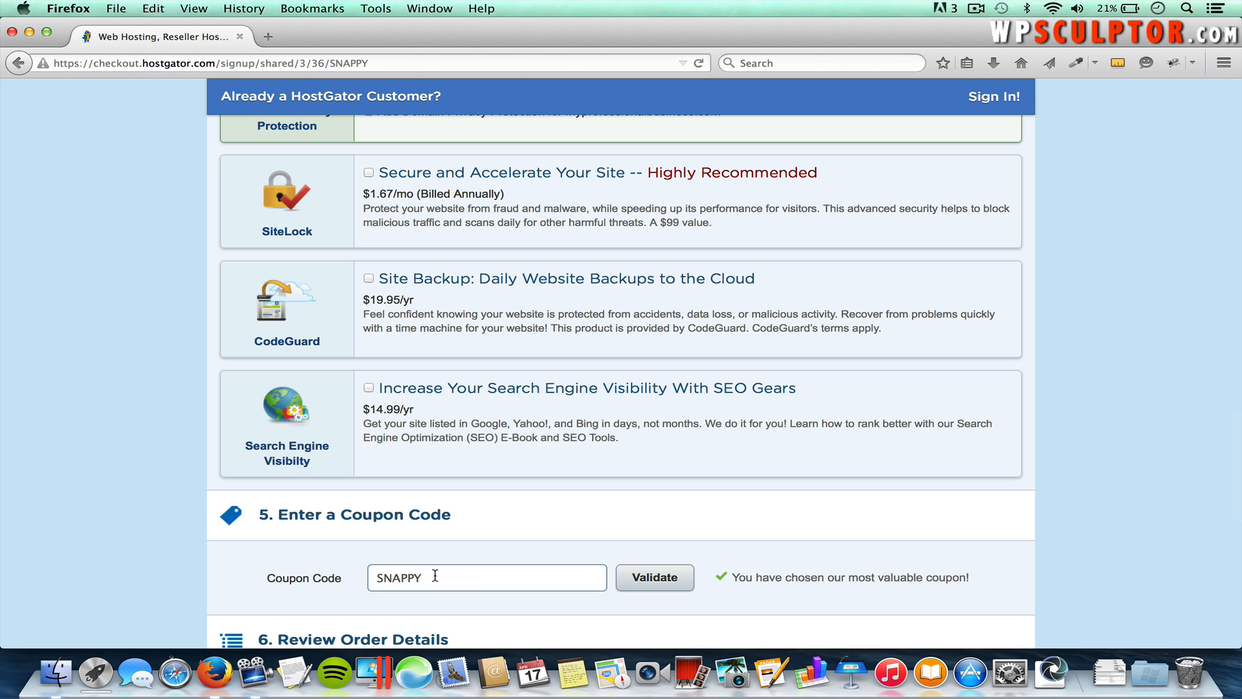
Step: Replace the SNAPPY coupon code with wpsculptor1cent
{"action": "scroll", "coordinate": [419, 575], "scroll_direction": "down", "scroll_amount": 1}
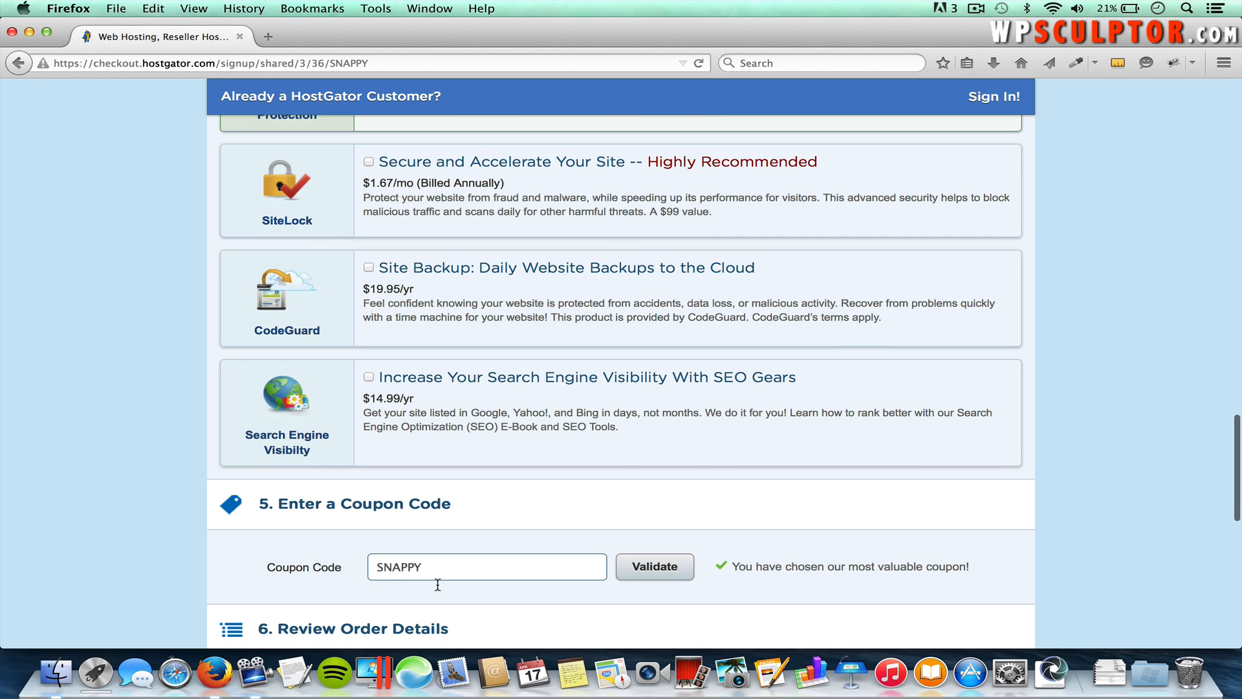
{"action": "double_click", "coordinate": [417, 563]}
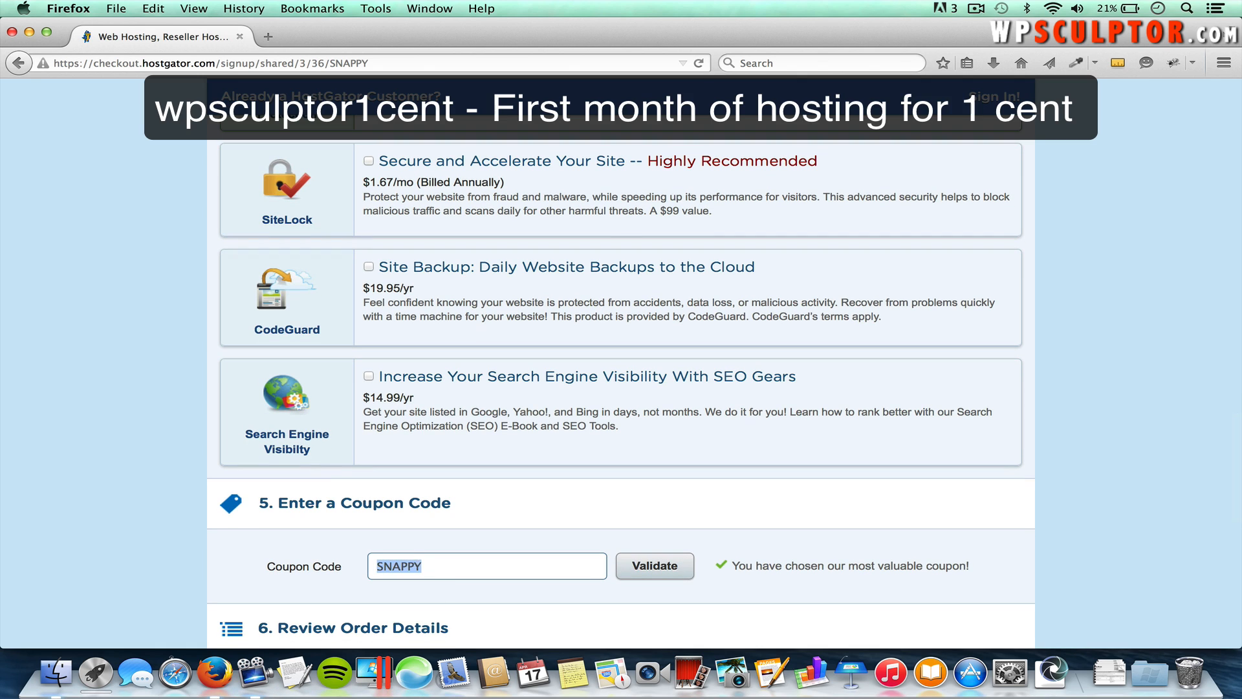
{"action": "type", "text": "wpsculptor1cent"}
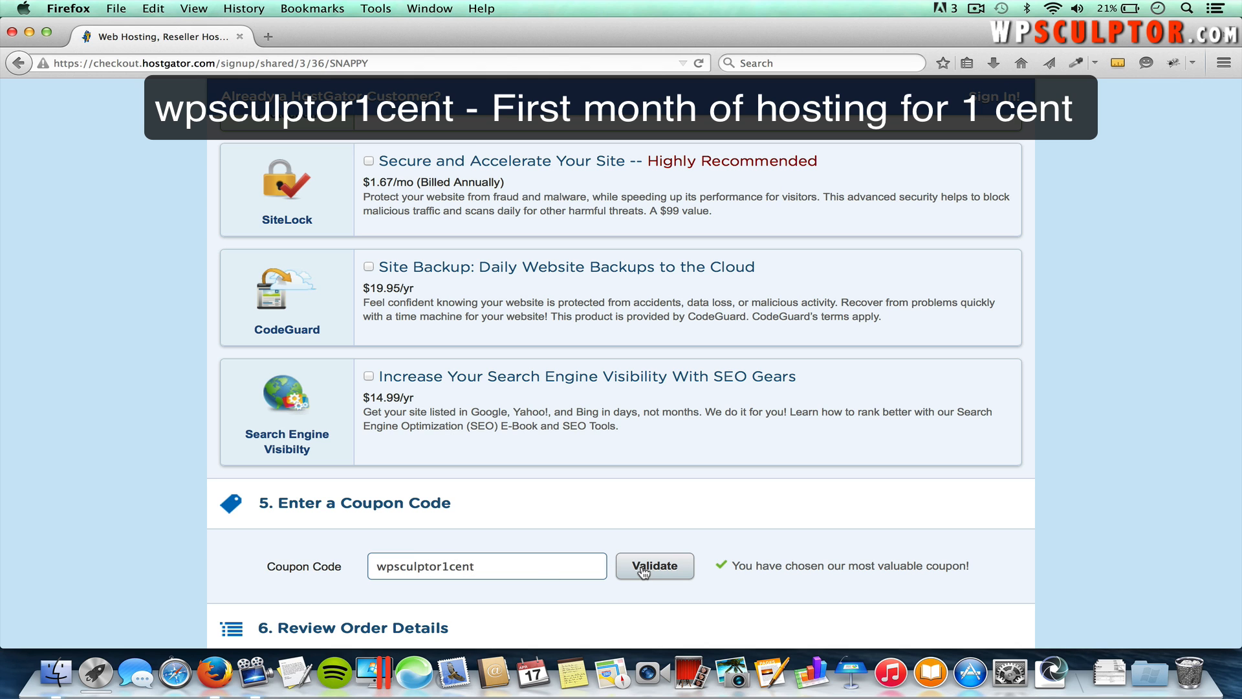
{"action": "scroll", "coordinate": [659, 568], "scroll_direction": "down", "scroll_amount": 5}
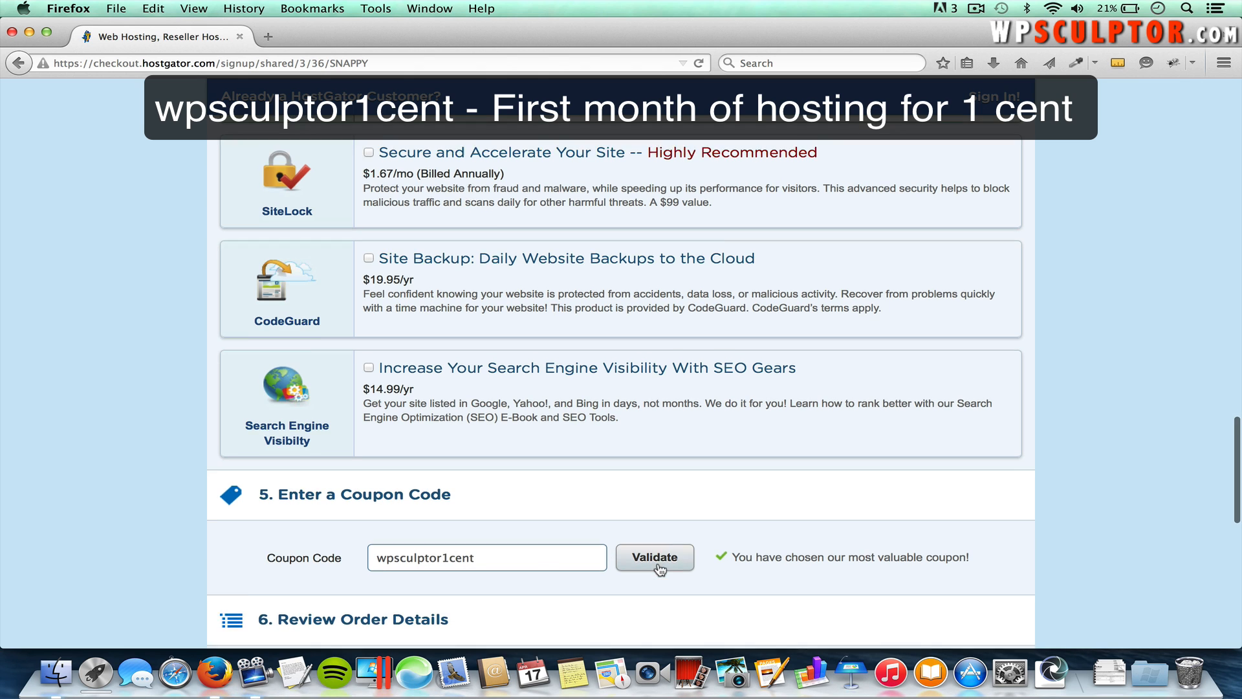
{"action": "scroll", "coordinate": [657, 568], "scroll_direction": "down", "scroll_amount": 3}
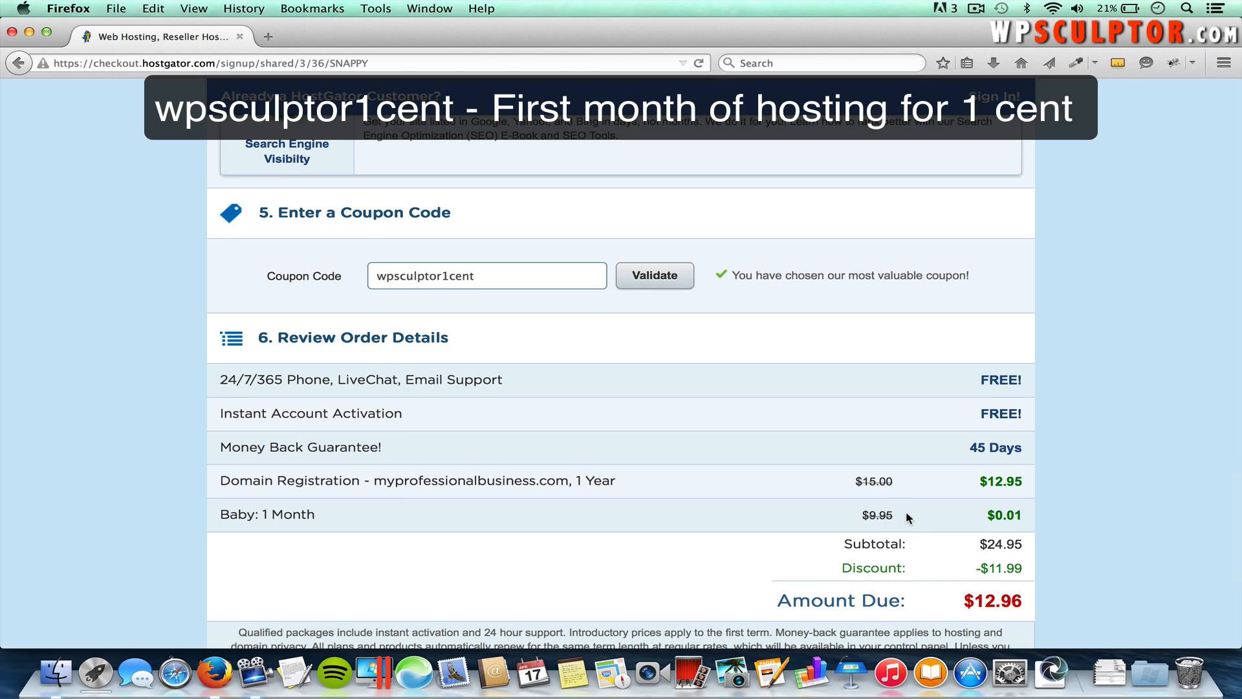
Step: Validate the wpsculptor25 coupon, bringing the amount due to $20.41 after a $4.54 discount
{"action": "scroll", "coordinate": [906, 518], "scroll_direction": "up", "scroll_amount": 3}
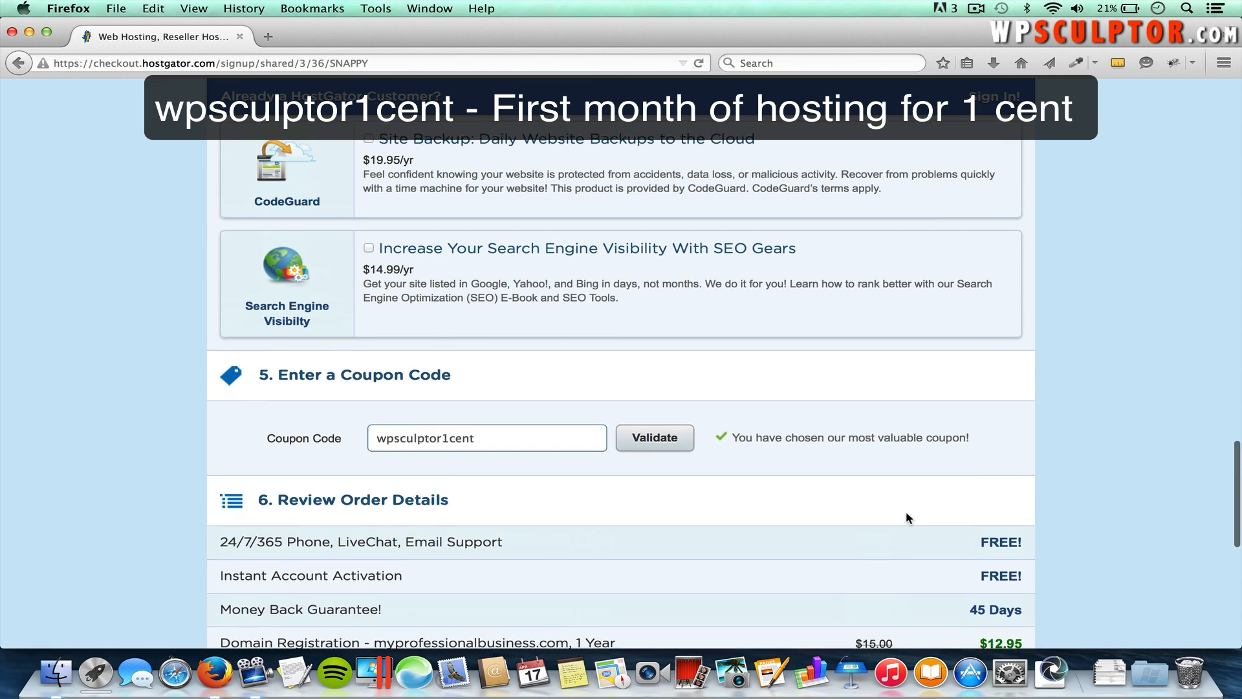
{"action": "scroll", "coordinate": [905, 518], "scroll_direction": "up", "scroll_amount": 1}
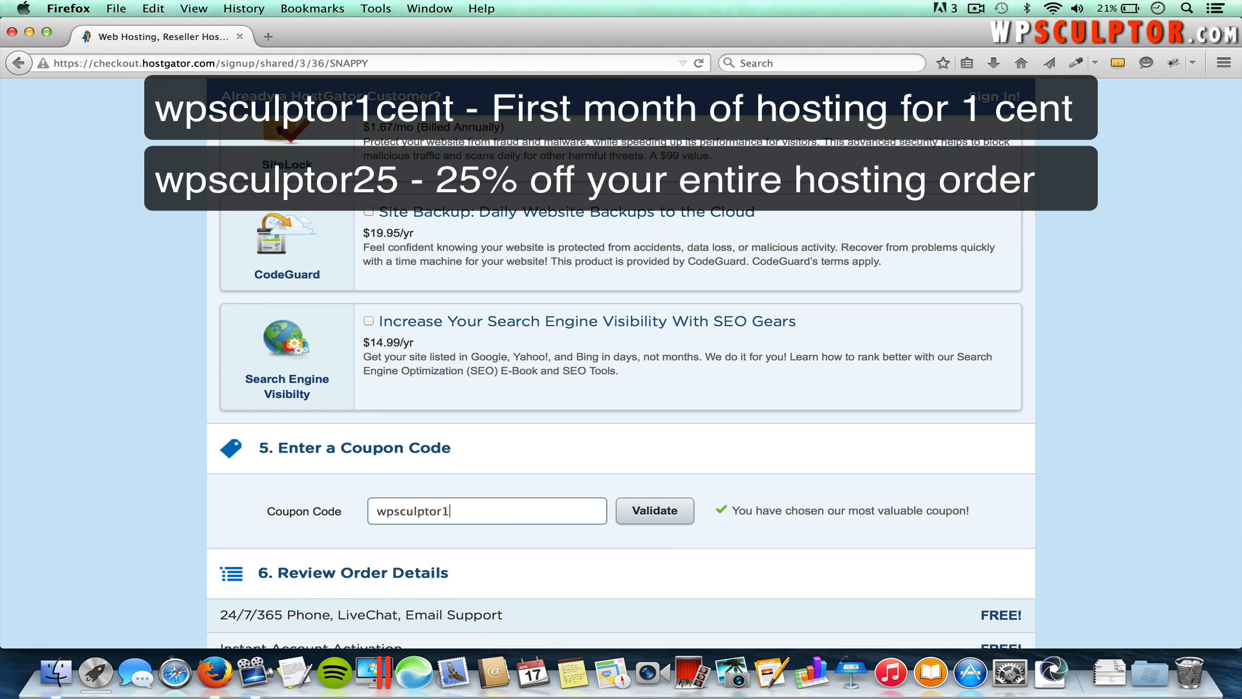
{"action": "left_click", "coordinate": [651, 516]}
{"action": "scroll", "coordinate": [770, 519], "scroll_direction": "down", "scroll_amount": 5}
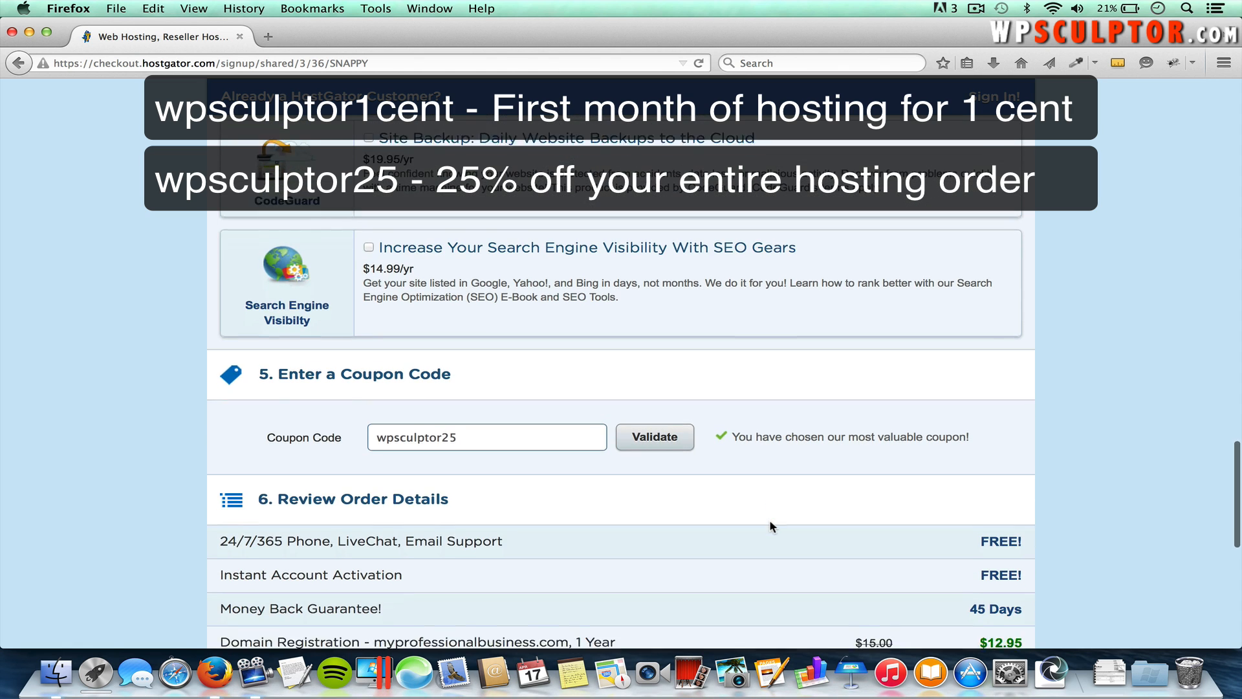
{"action": "scroll", "coordinate": [769, 525], "scroll_direction": "down", "scroll_amount": 1}
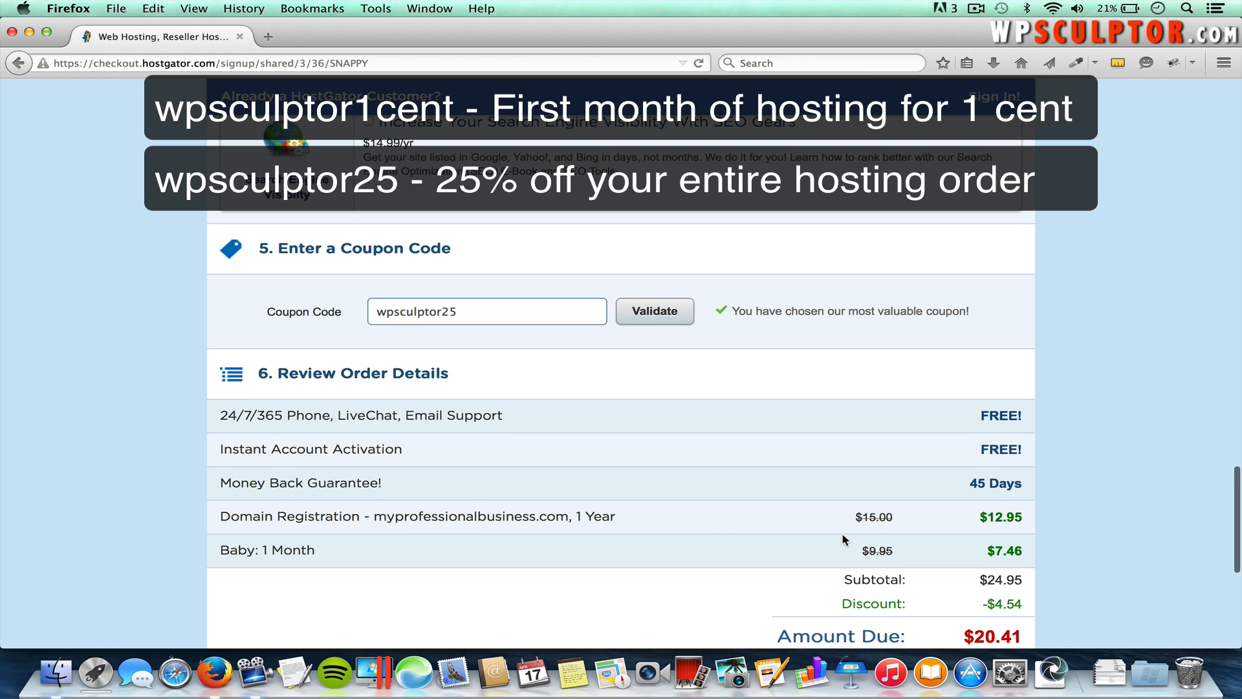
Step: Change the HostGator coupon code to wpsculptor1cent and validate it for a $0.01 first month
{"action": "scroll", "coordinate": [841, 534], "scroll_direction": "up", "scroll_amount": 1}
{"action": "left_click", "coordinate": [549, 327]}
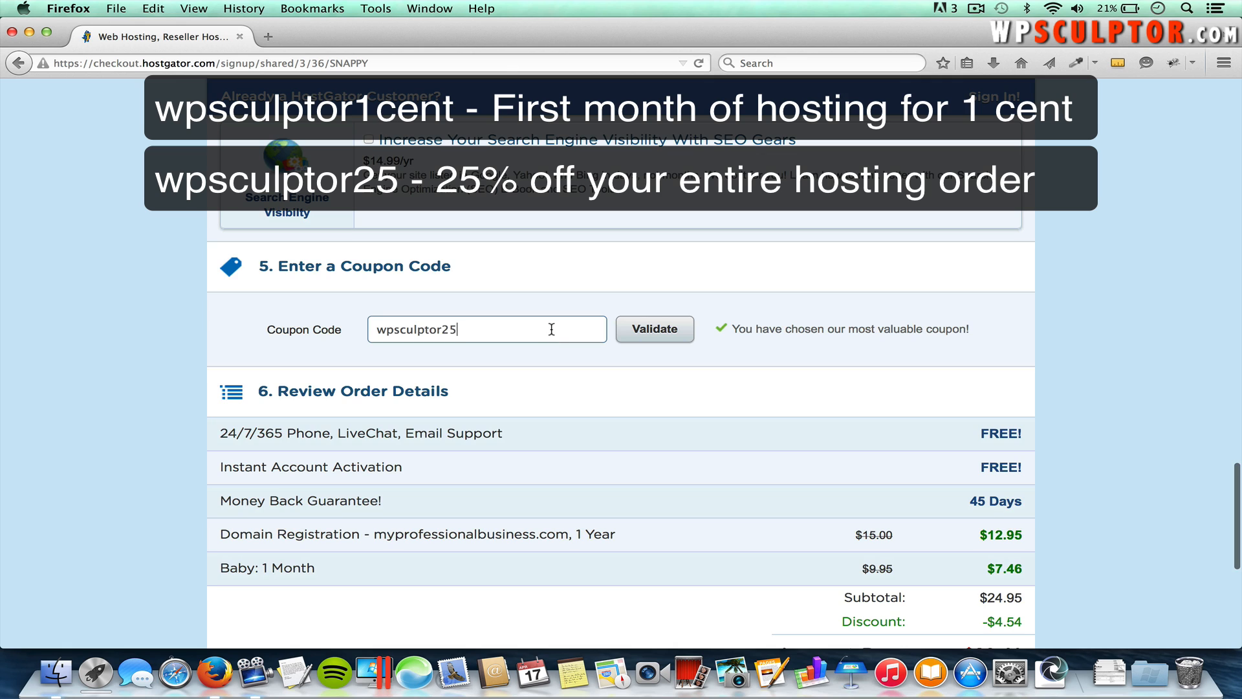
{"action": "key", "text": "BackSpace"}
{"action": "key", "text": "BackSpace"}
{"action": "type", "text": "1cent"}
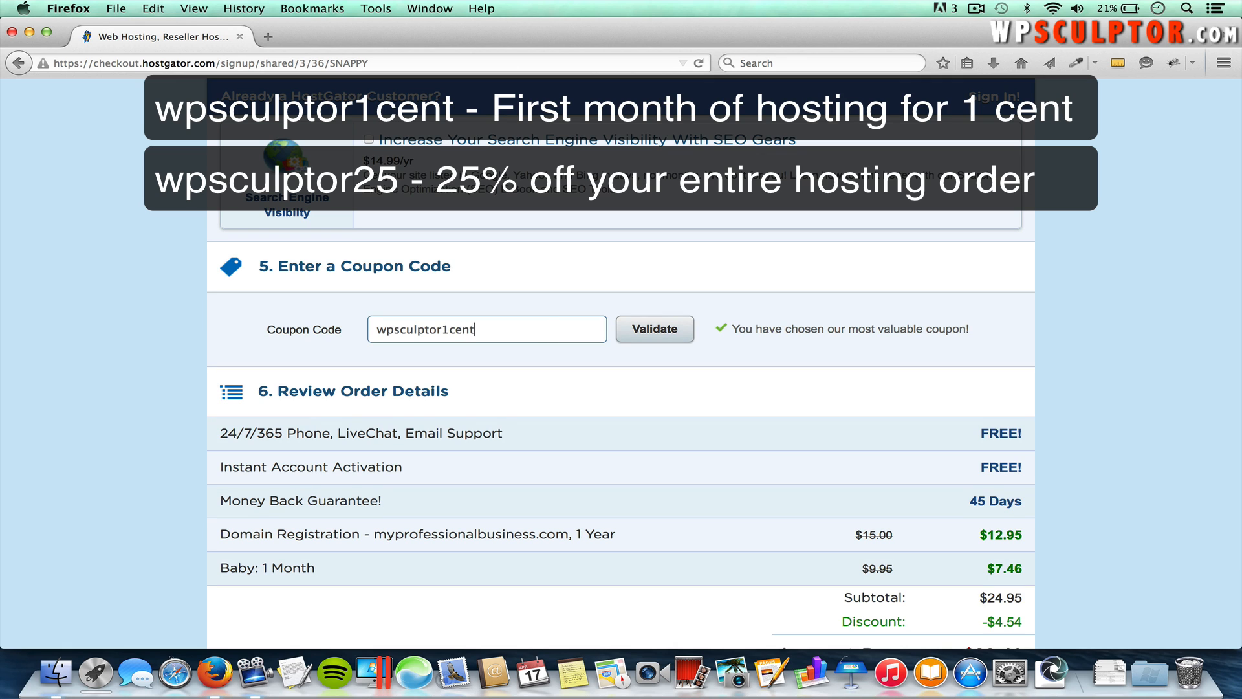
{"action": "left_click", "coordinate": [673, 330]}
Step: Accept the Terms of Service checkbox with the amount due at $12.96
{"action": "scroll", "coordinate": [753, 356], "scroll_direction": "down", "scroll_amount": 1}
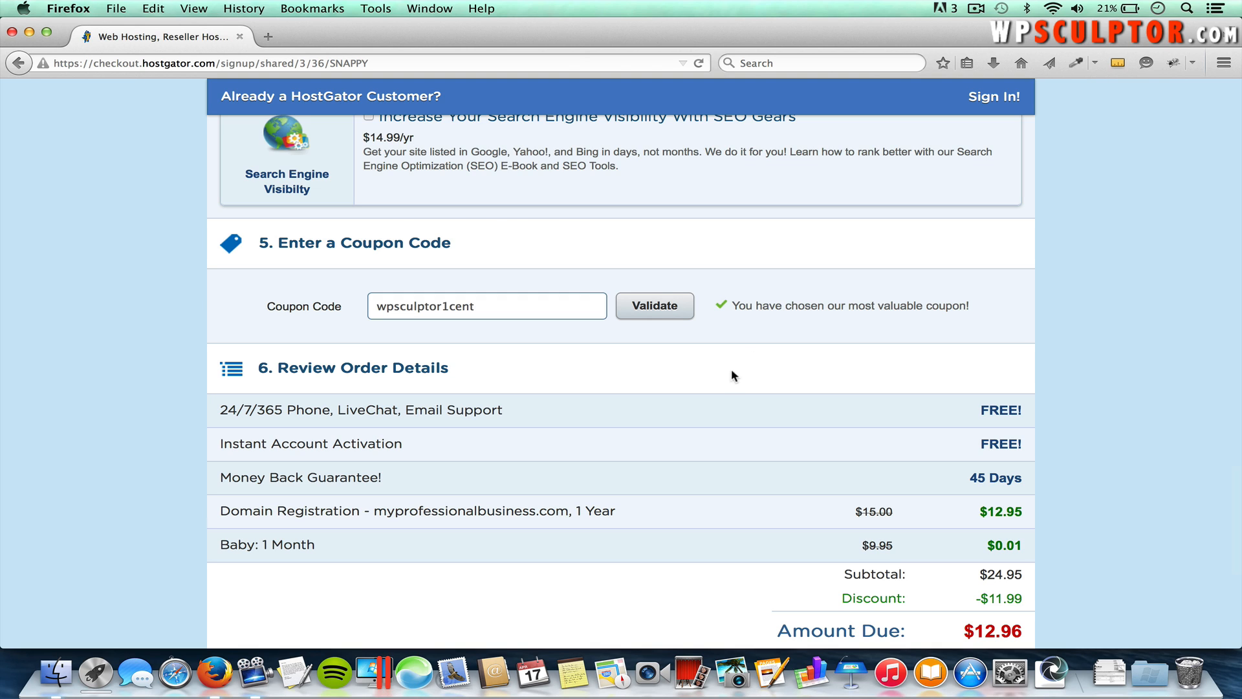
{"action": "scroll", "coordinate": [723, 393], "scroll_direction": "down", "scroll_amount": 2}
{"action": "scroll", "coordinate": [723, 395], "scroll_direction": "down", "scroll_amount": 1}
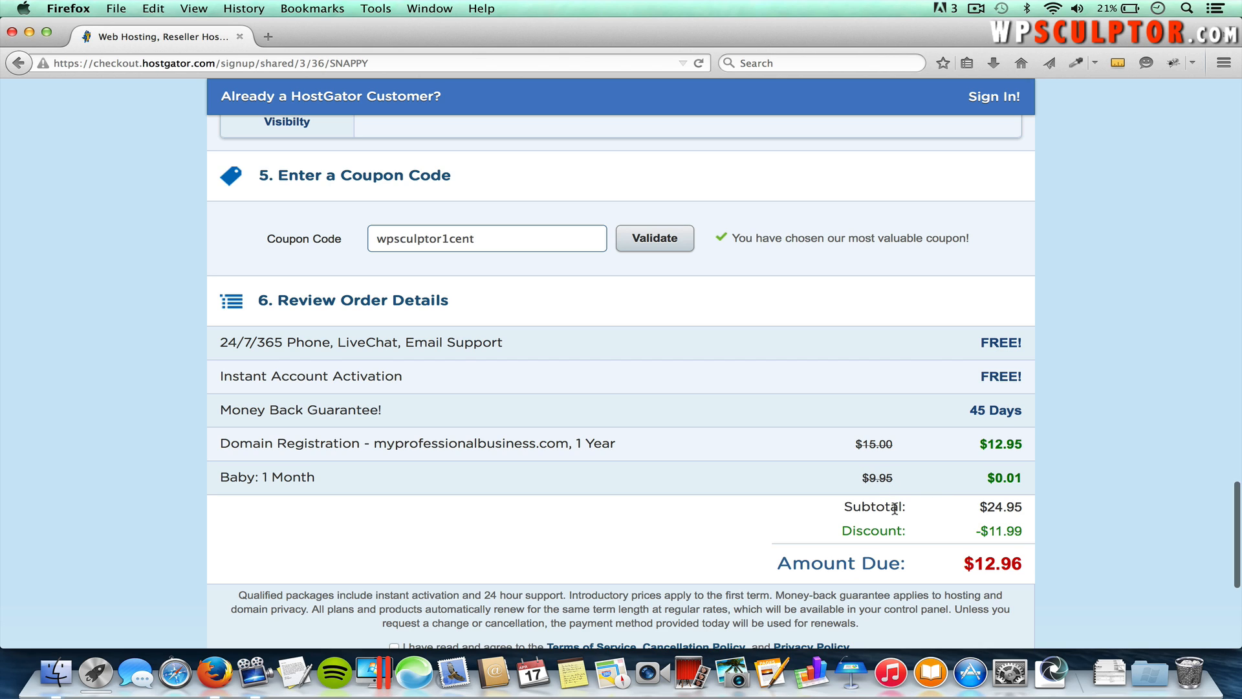
{"action": "scroll", "coordinate": [899, 508], "scroll_direction": "down", "scroll_amount": 2}
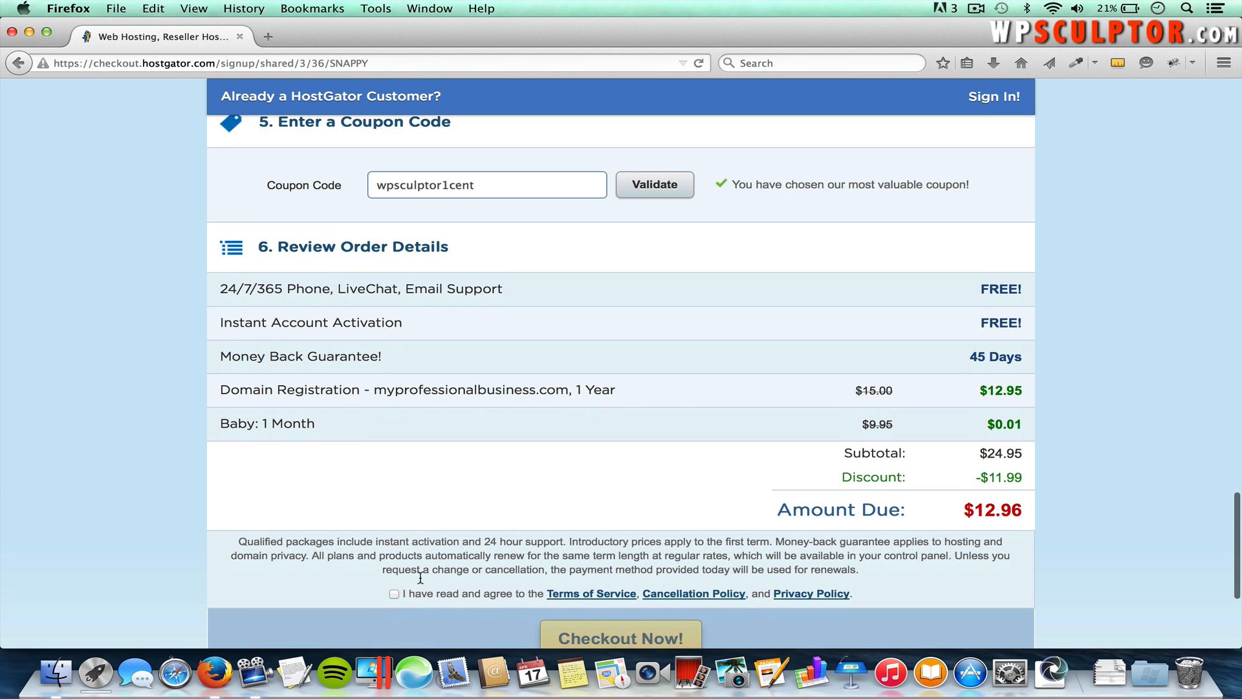
{"action": "left_click", "coordinate": [394, 594]}
{"action": "scroll", "coordinate": [485, 537], "scroll_direction": "down", "scroll_amount": 3}
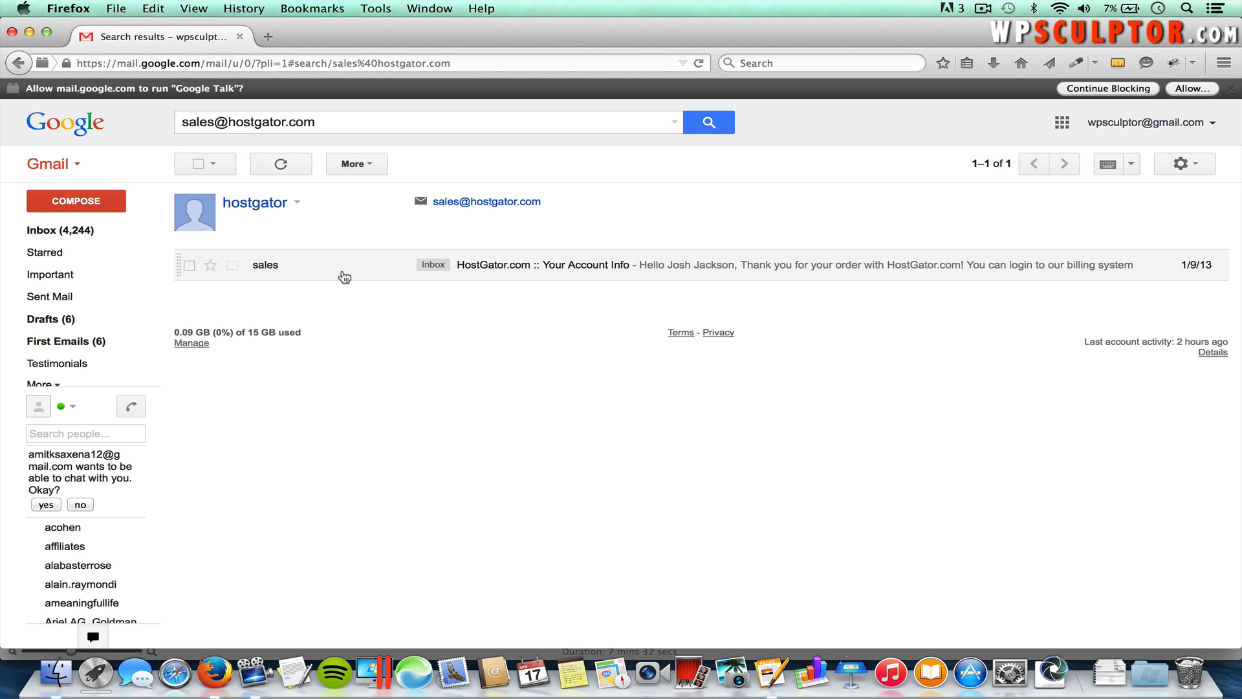
Step: Open HostGator's 'Your Account Info' email and its control panel link in a new tab
{"action": "left_click", "coordinate": [383, 272]}
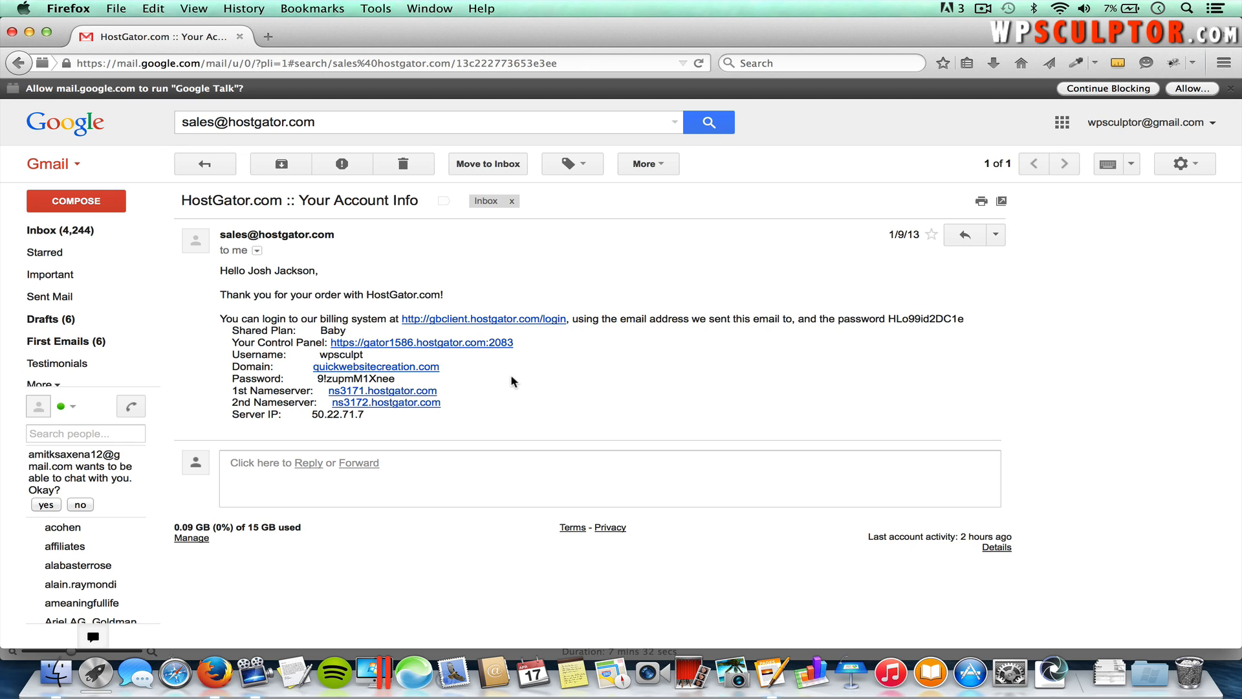
{"action": "left_click", "coordinate": [457, 347]}
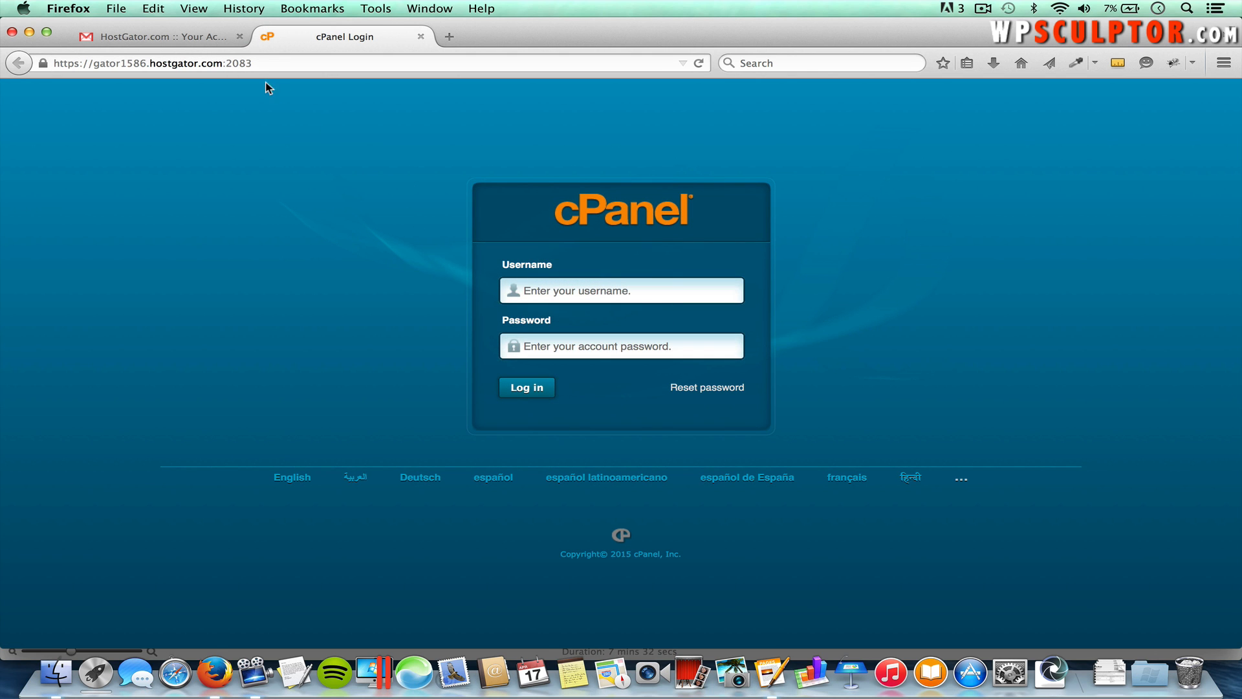
Step: Log in to cPanel with the account username and the password copied from the HostGator email
{"action": "left_click", "coordinate": [199, 41]}
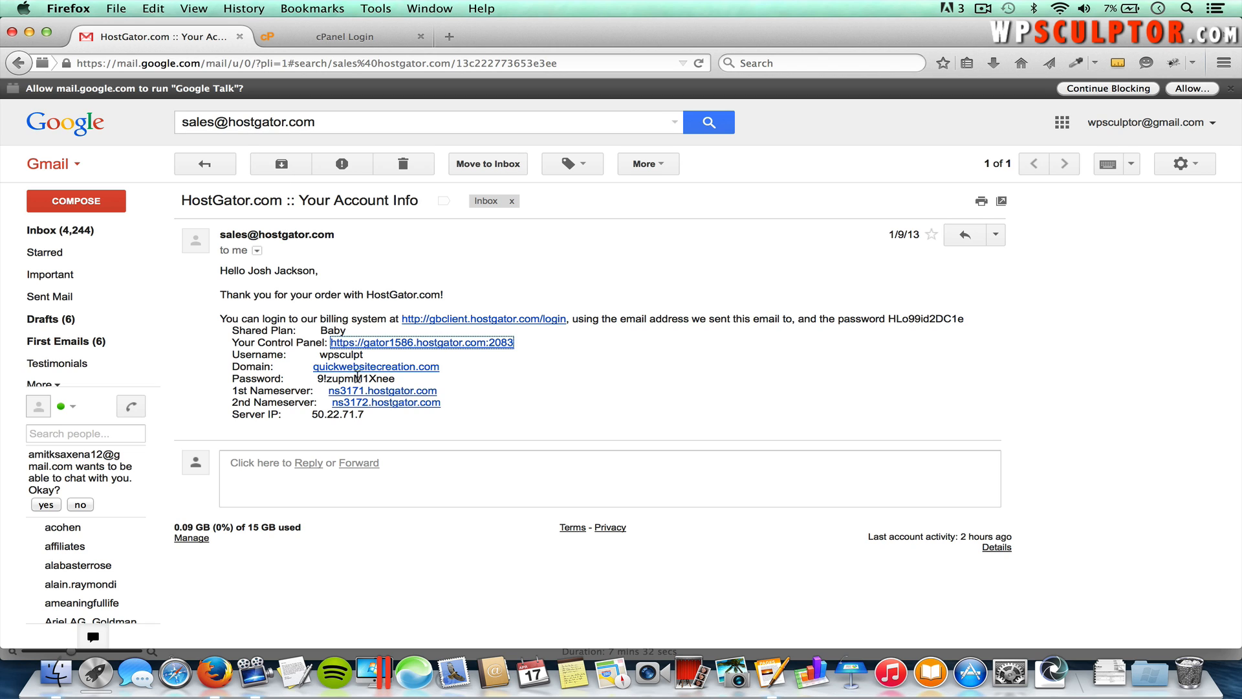
{"action": "left_click", "coordinate": [345, 40]}
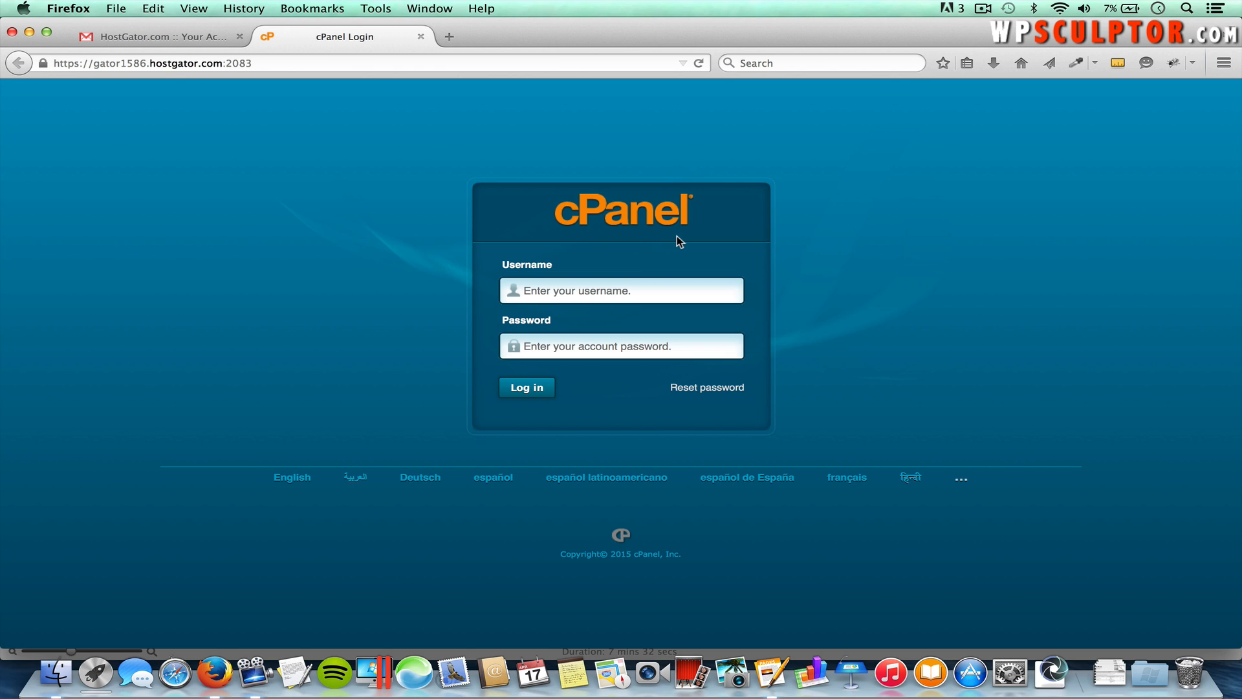
{"action": "type", "text": "wpsculpt"}
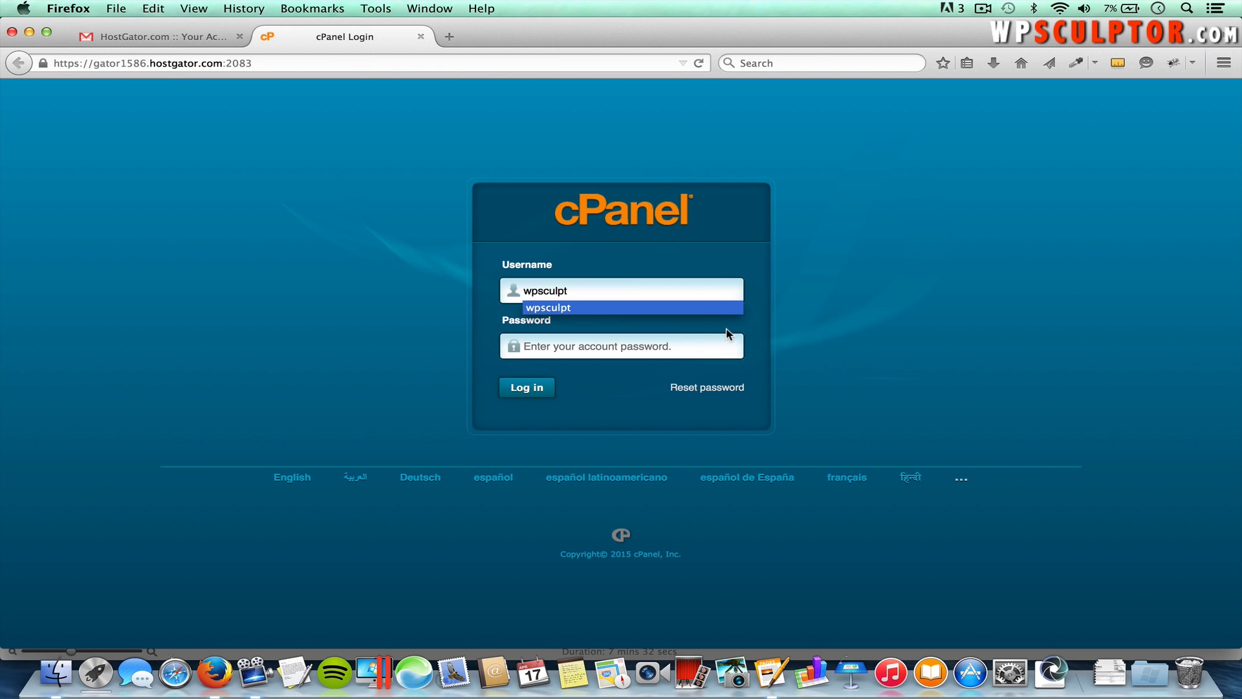
{"action": "left_click", "coordinate": [683, 345]}
{"action": "left_click", "coordinate": [209, 33]}
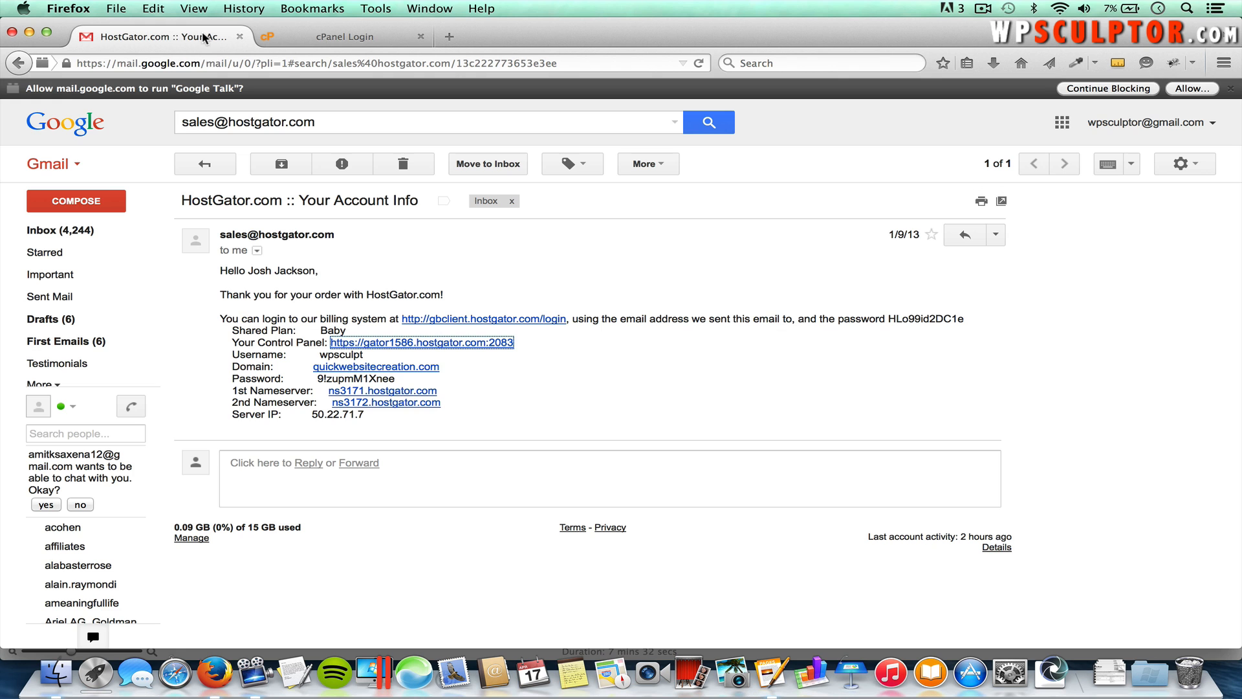
{"action": "left_click_drag", "start_coordinate": [394, 379], "coordinate": [319, 381]}
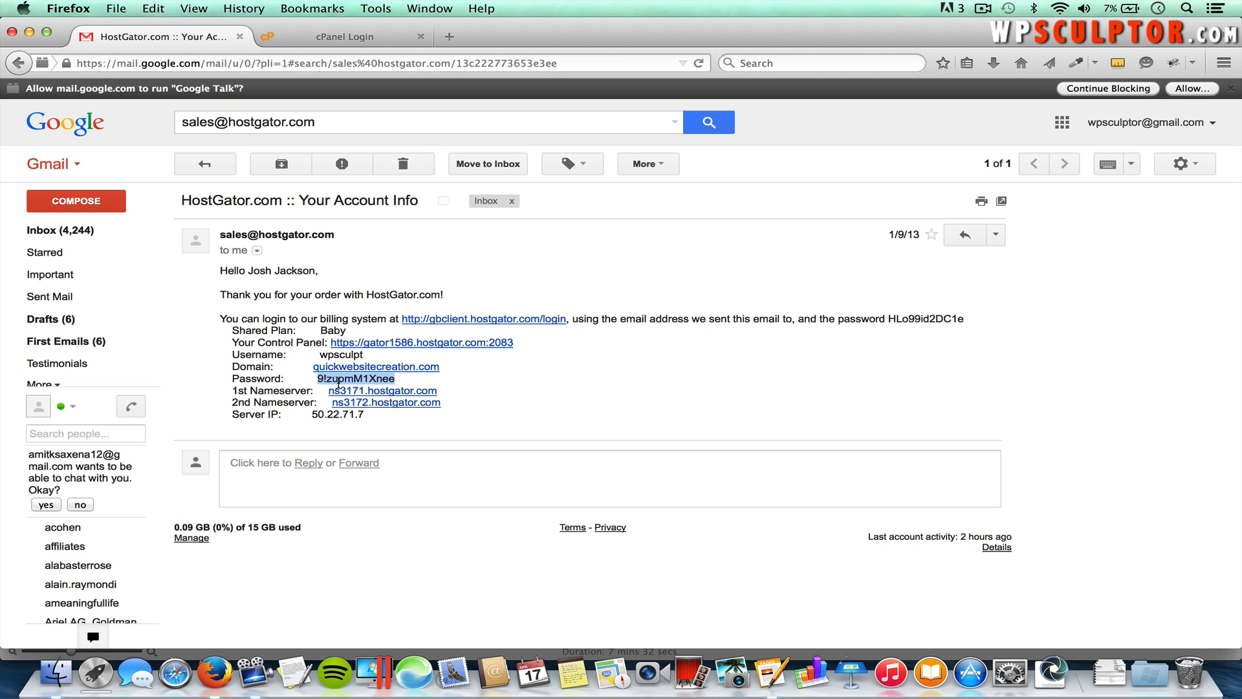
{"action": "left_click", "coordinate": [339, 40]}
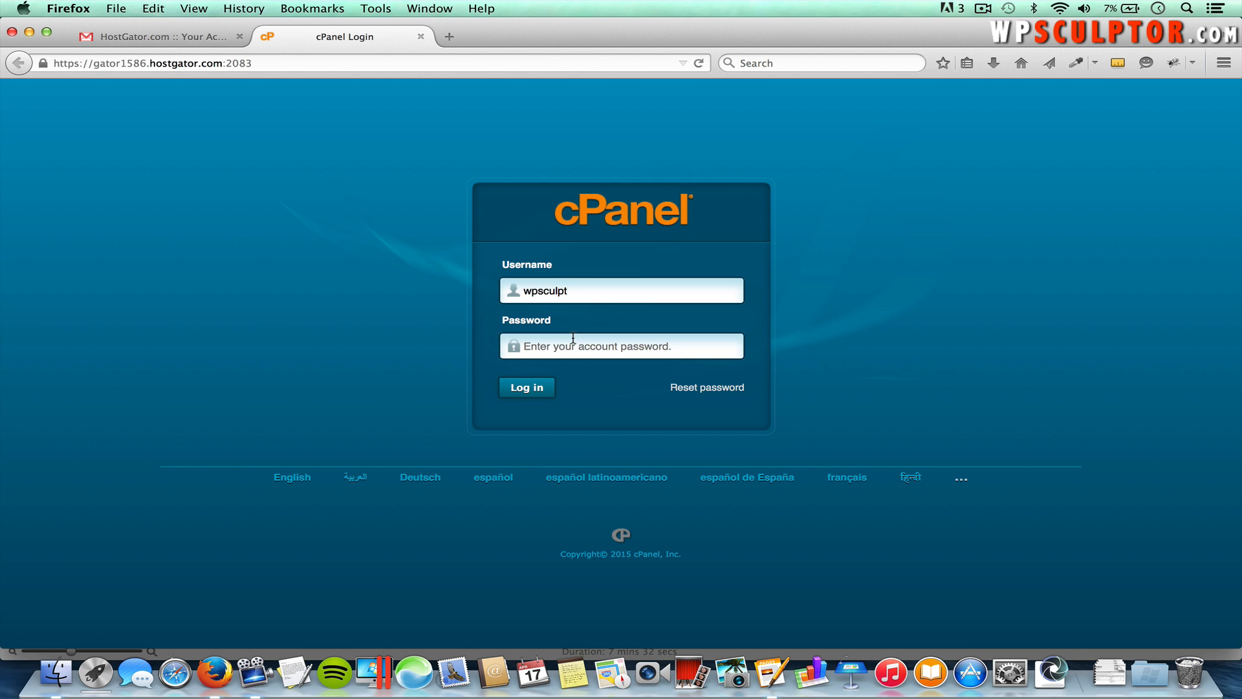
{"action": "type", "text": "•"}
{"action": "type", "text": "••"}
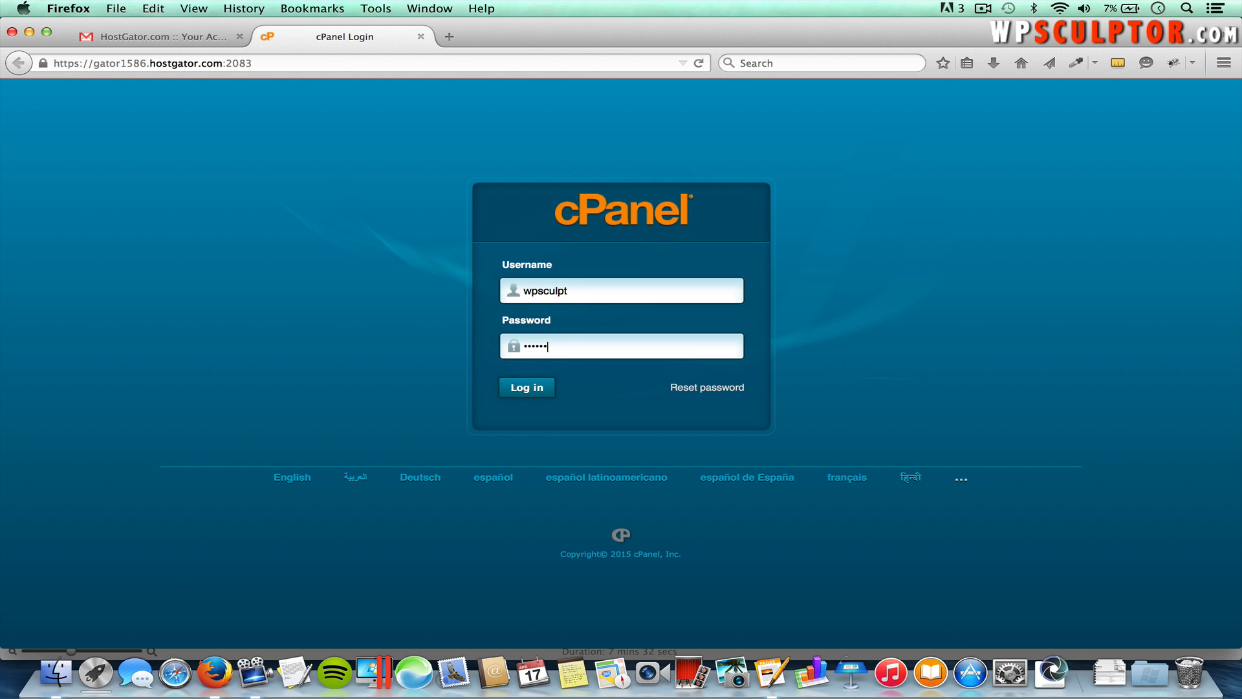
{"action": "left_click", "coordinate": [542, 386]}
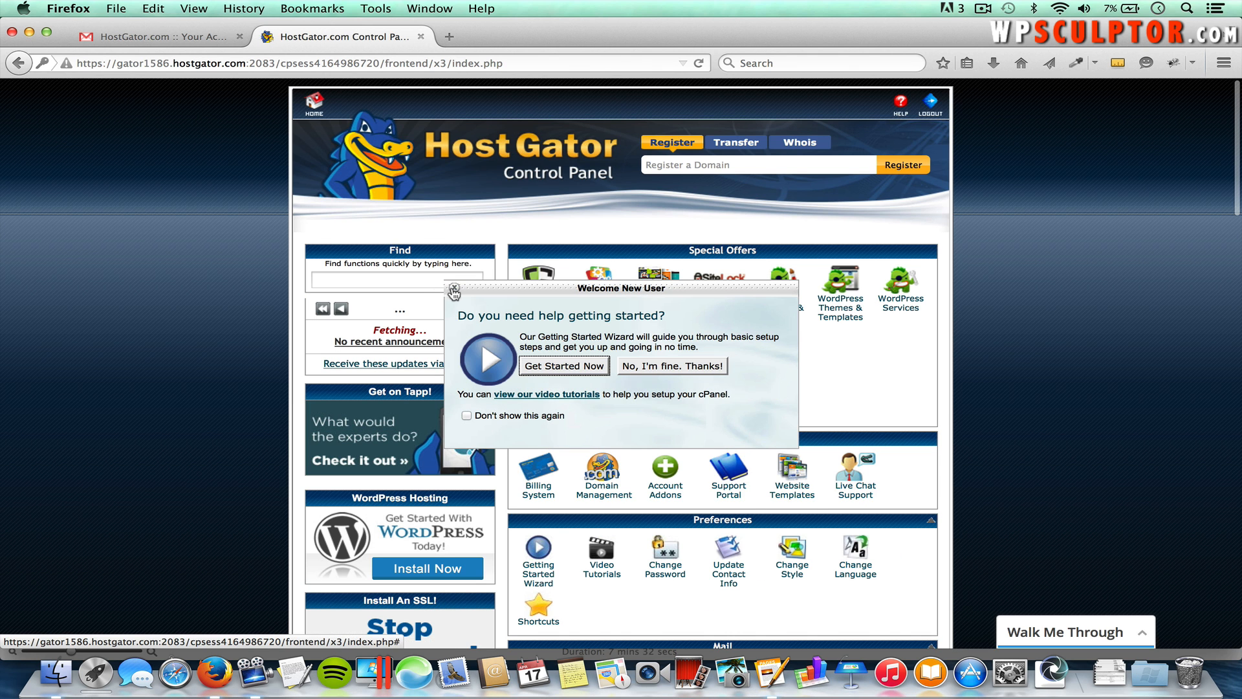
Step: Decline the getting-started offer and open QuickInstall under Software/Services to see installed applications
{"action": "left_click", "coordinate": [633, 288]}
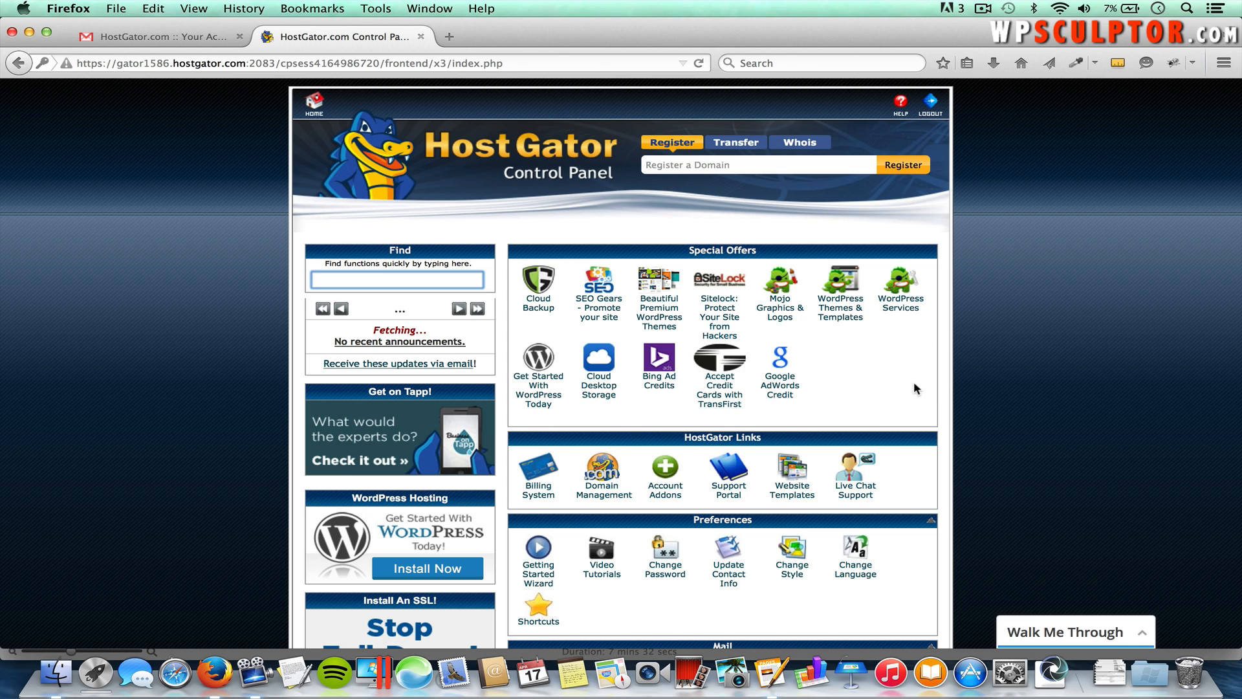
{"action": "scroll", "coordinate": [850, 408], "scroll_direction": "down", "scroll_amount": 5}
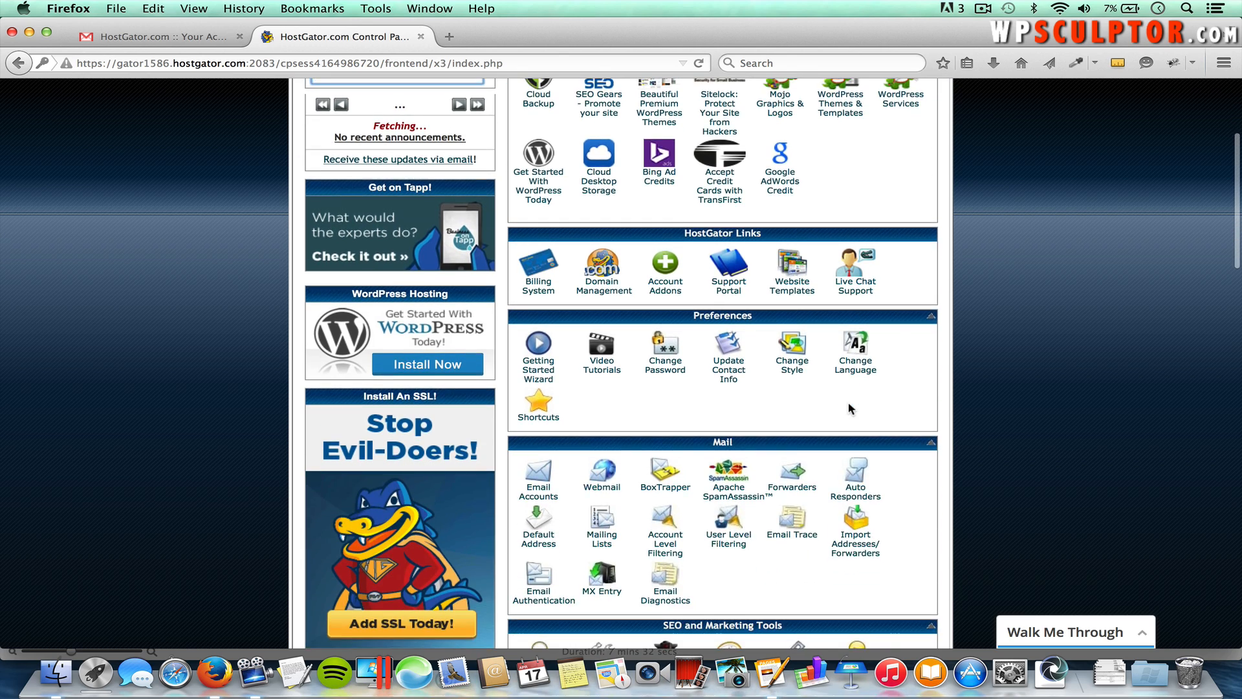
{"action": "scroll", "coordinate": [851, 408], "scroll_direction": "down", "scroll_amount": 15}
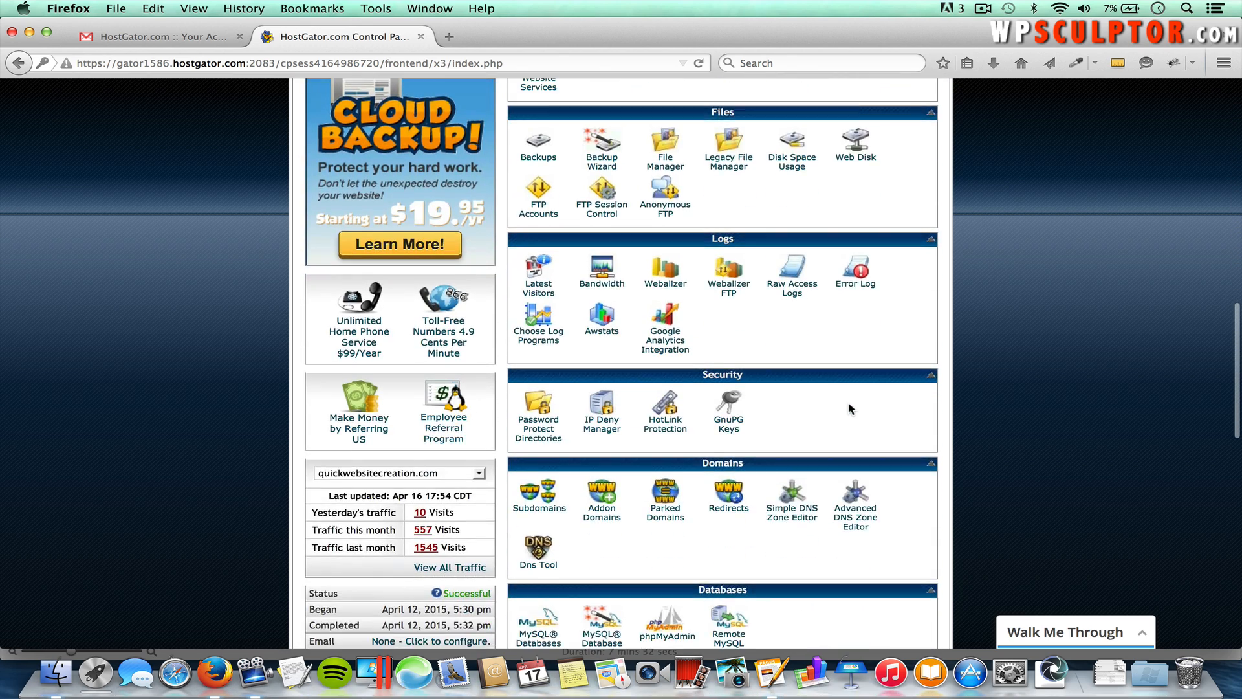
{"action": "scroll", "coordinate": [850, 407], "scroll_direction": "down", "scroll_amount": 7}
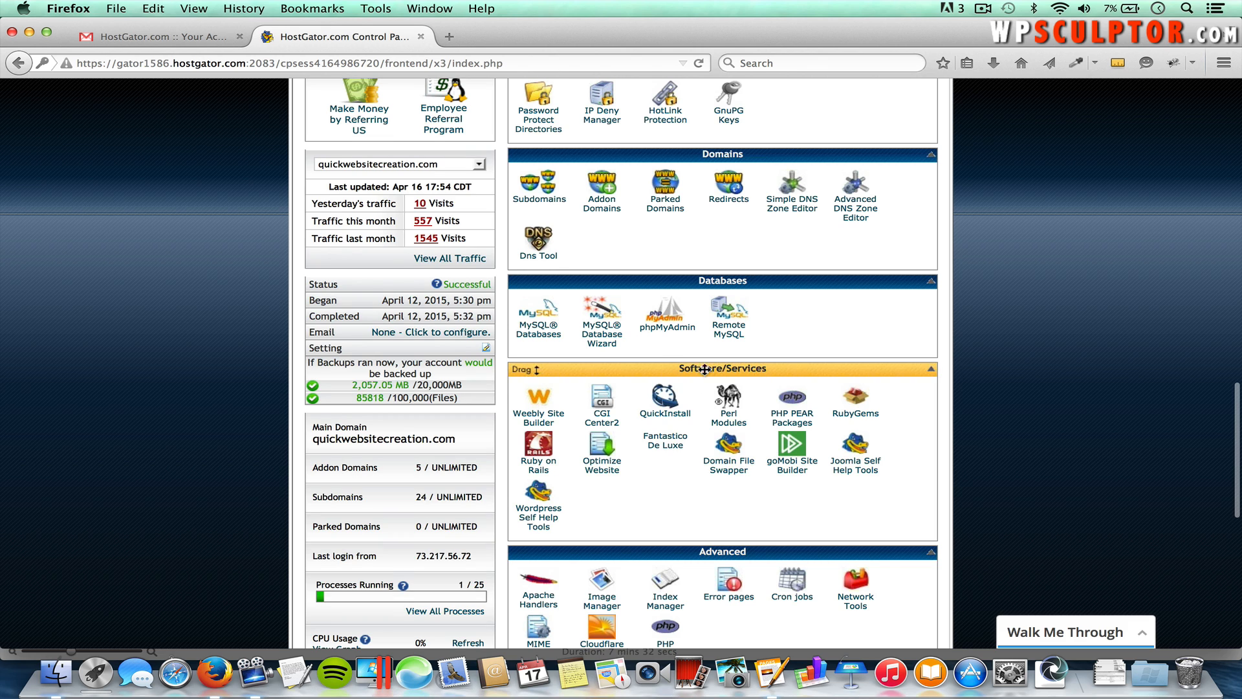
{"action": "left_click", "coordinate": [670, 408]}
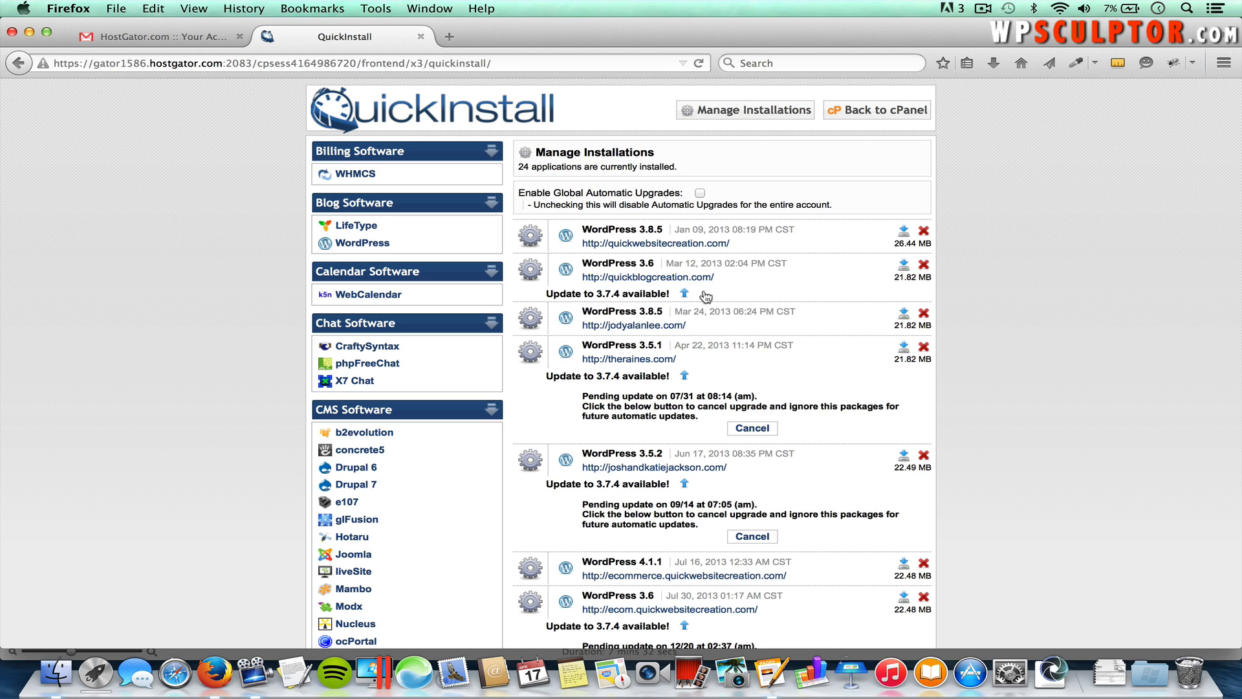
Step: Start a WordPress install on businesswebsite.quickwebsitecreation.com with Enable Auto Upgrades turned off
{"action": "left_click", "coordinate": [381, 245]}
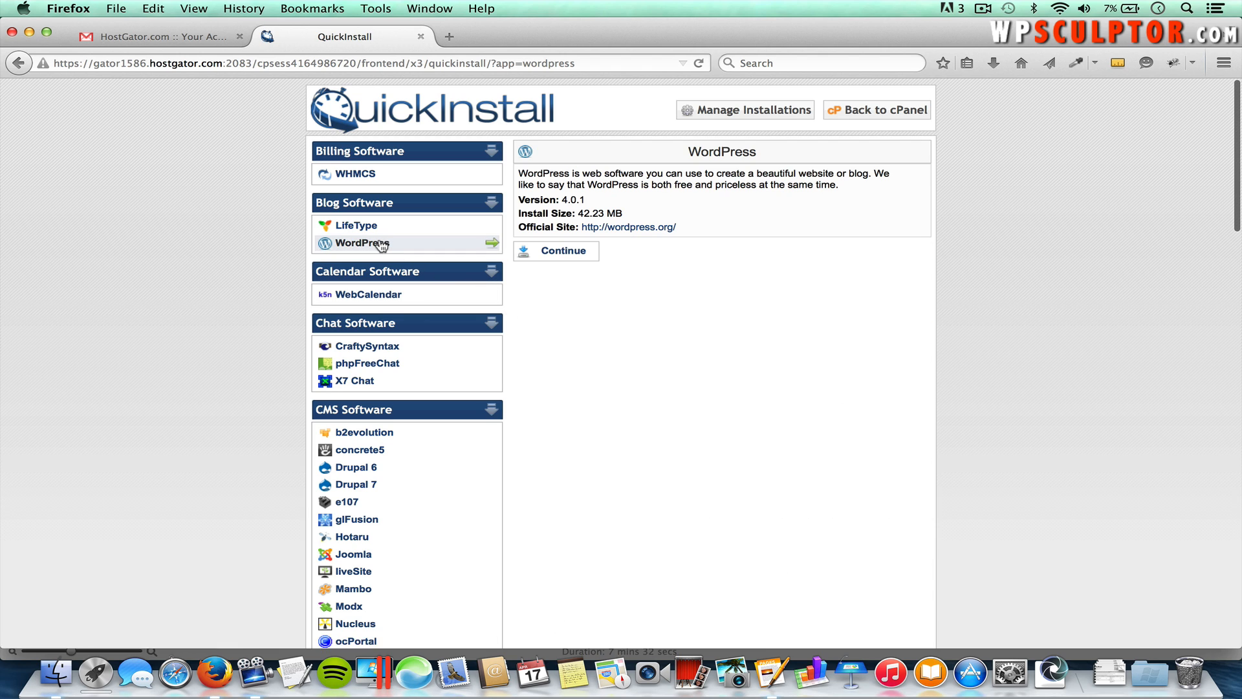
{"action": "left_click", "coordinate": [572, 255]}
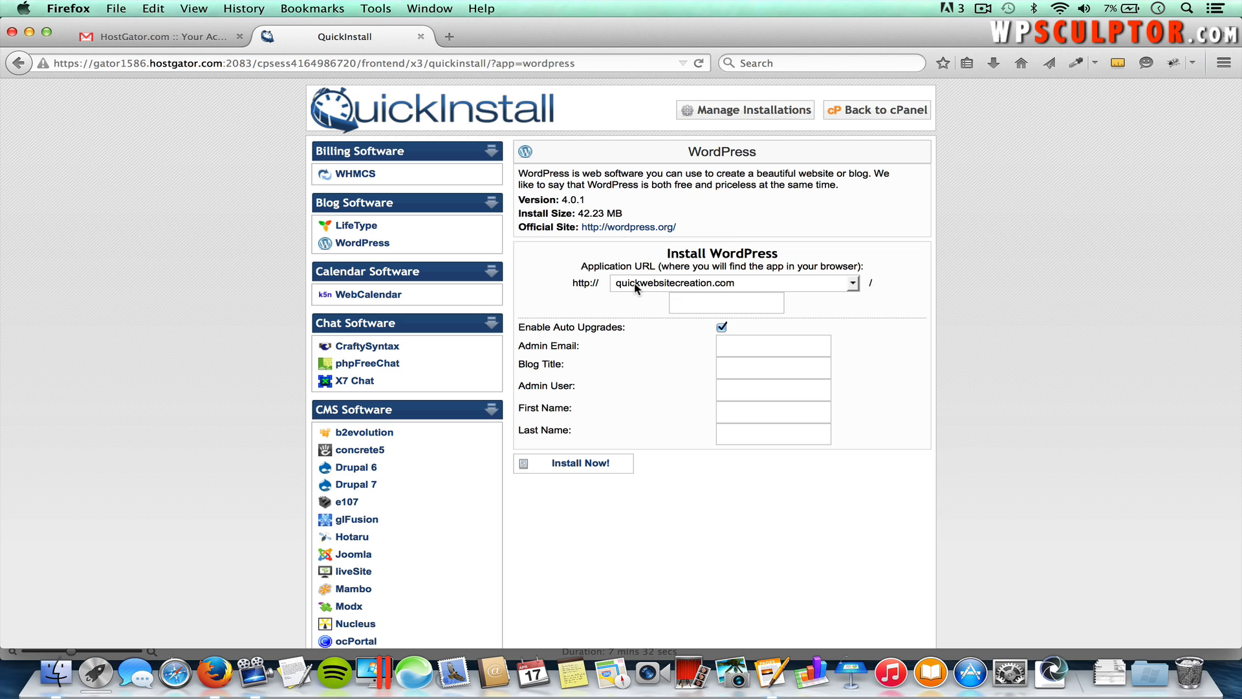
{"action": "left_click", "coordinate": [707, 288]}
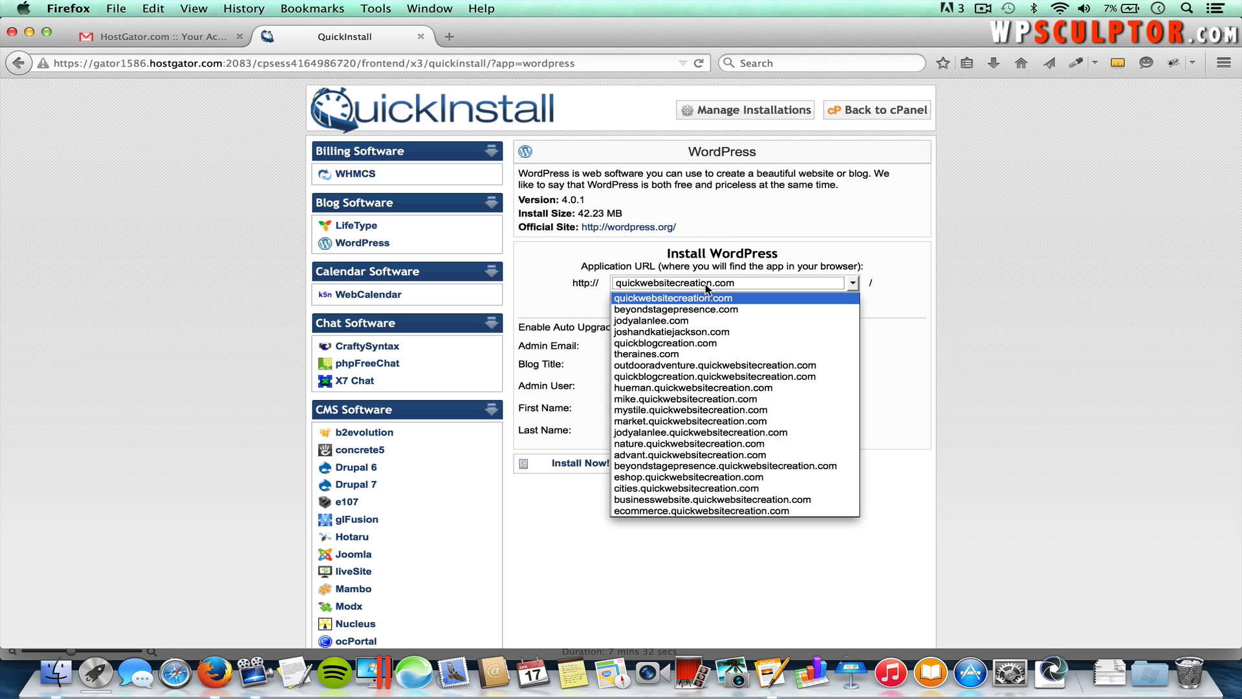
{"action": "left_click", "coordinate": [695, 502]}
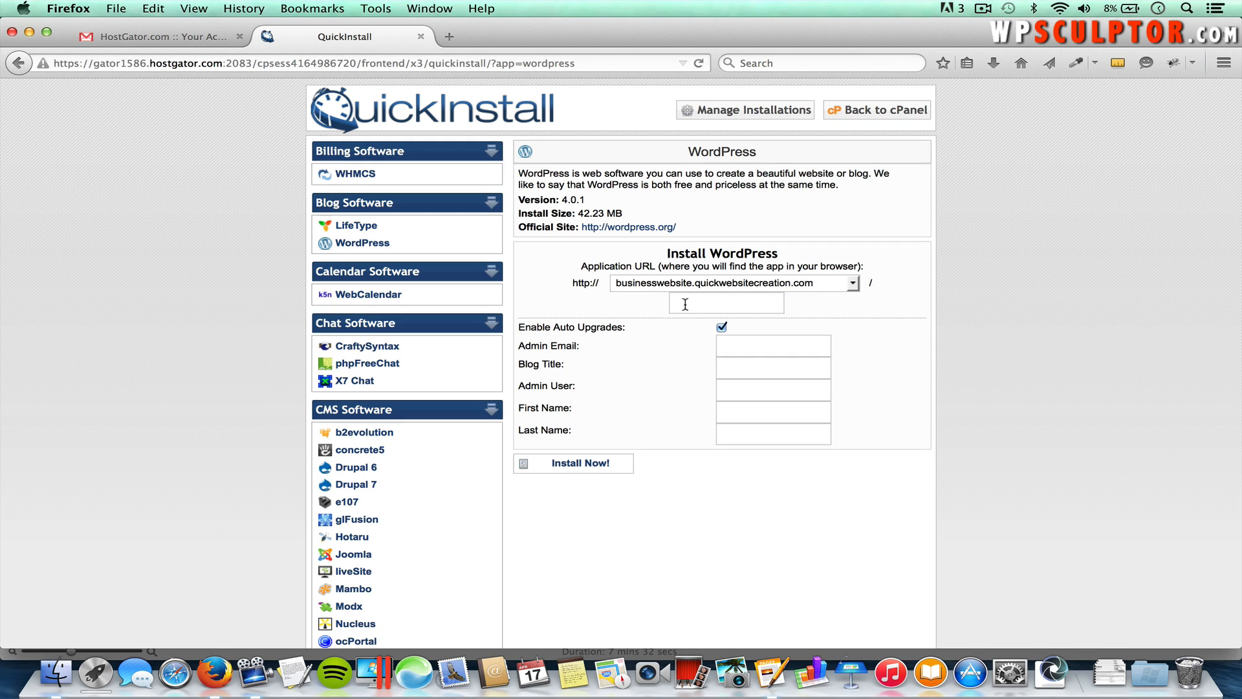
{"action": "left_click", "coordinate": [747, 302]}
{"action": "left_click", "coordinate": [721, 328]}
Step: Enter the admin e-mail, blog title 'Multimedia Communications', admin username and admin's first name
{"action": "left_click", "coordinate": [736, 338]}
{"action": "left_click", "coordinate": [734, 363]}
{"action": "type", "text": "Multimed"}
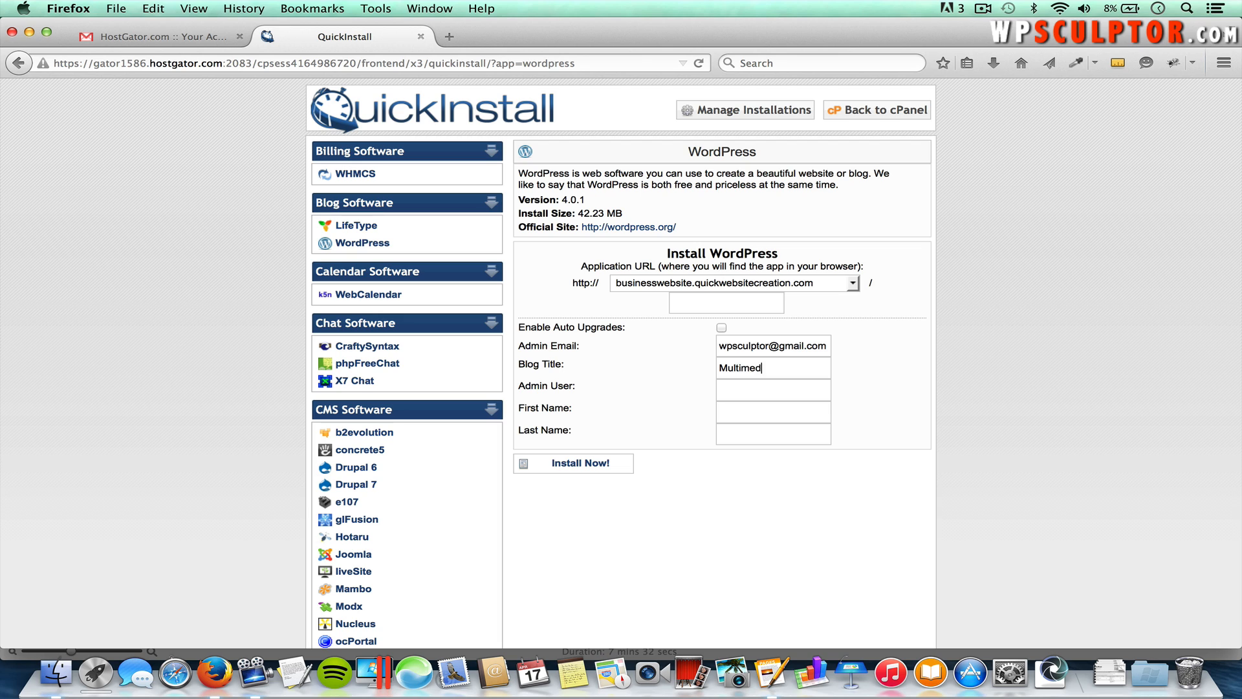
{"action": "type", "text": "ia Communications"}
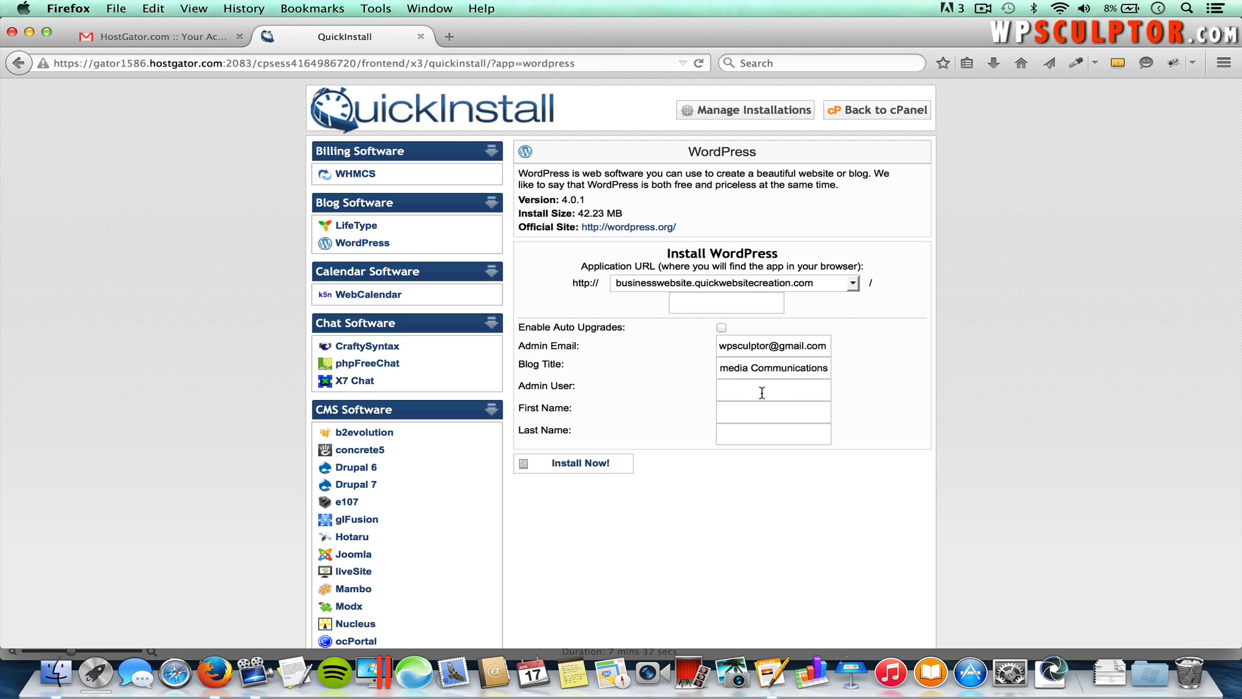
{"action": "type", "text": "wpsculptor"}
{"action": "left_click", "coordinate": [778, 411]}
{"action": "type", "text": "Josh"}
{"action": "key", "text": "Tab"}
Step: Fill in the admin's last name and install WordPress on businesswebsite.quickwebsitecreation.com
{"action": "type", "text": "Jackson"}
{"action": "left_click", "coordinate": [629, 463]}
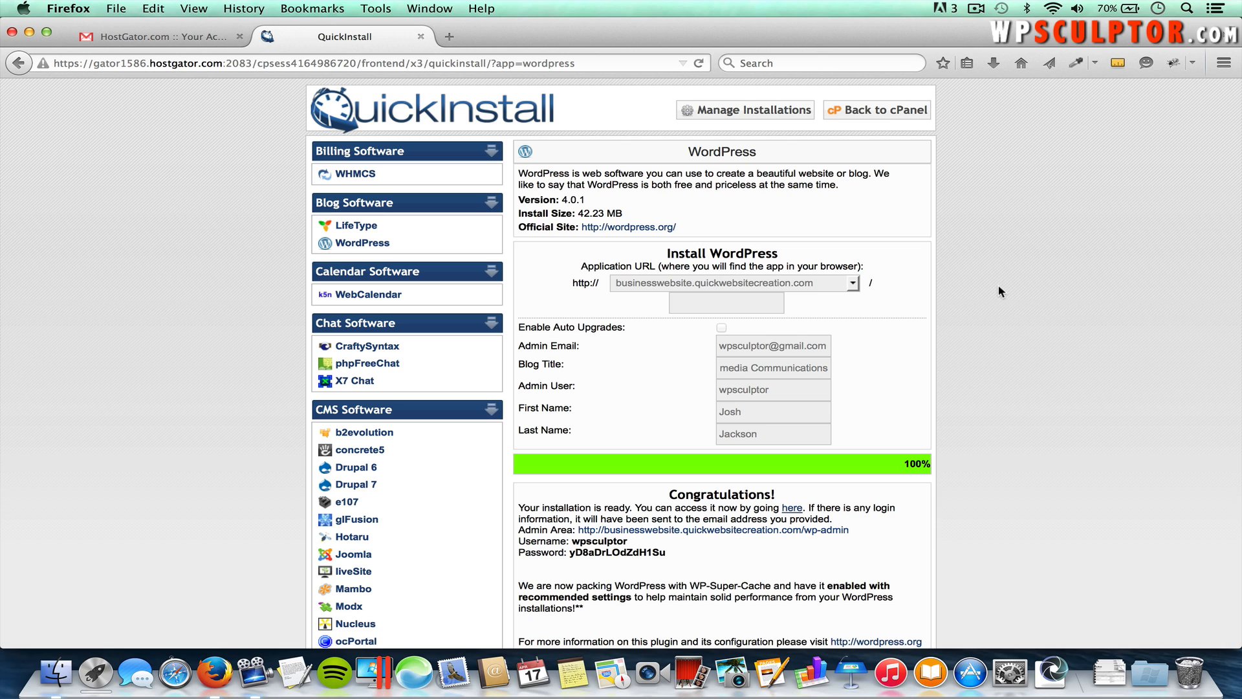
{"action": "left_click", "coordinate": [449, 37]}
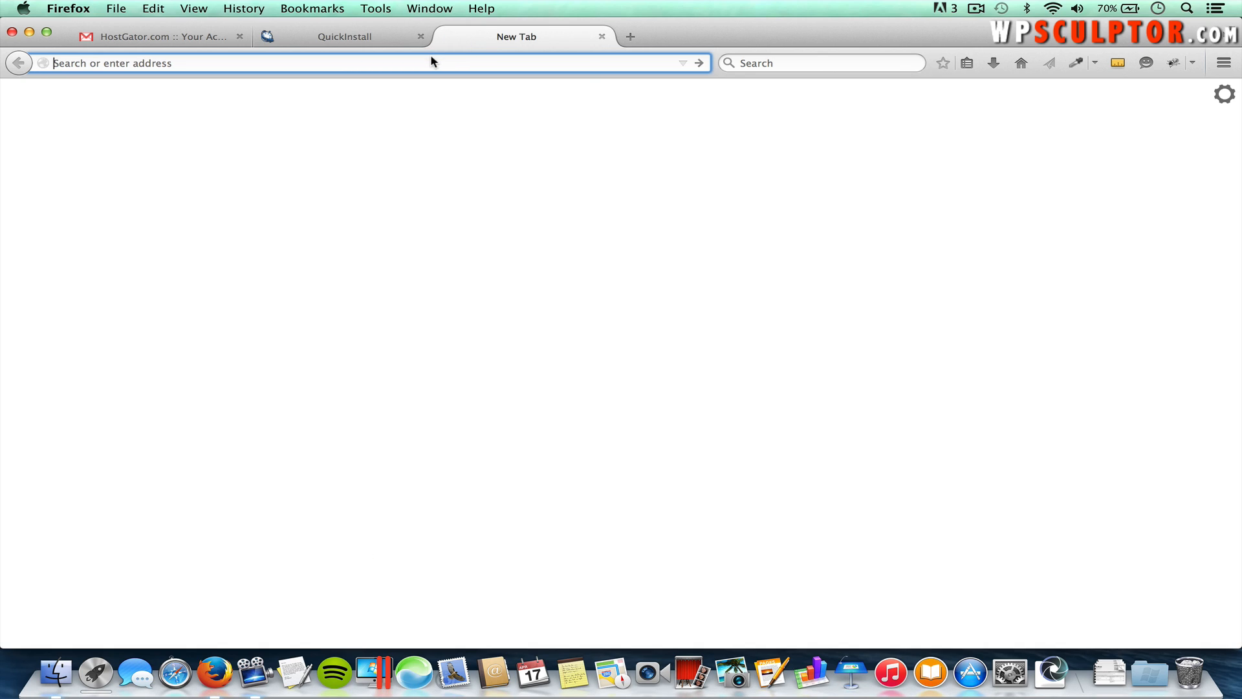
Step: Load businesswebsite.quickwebsitecreation.com in the new tab to view its default Hello World homepage
{"action": "type", "text": "businesswebsite.quickwebsitecreation.com/"}
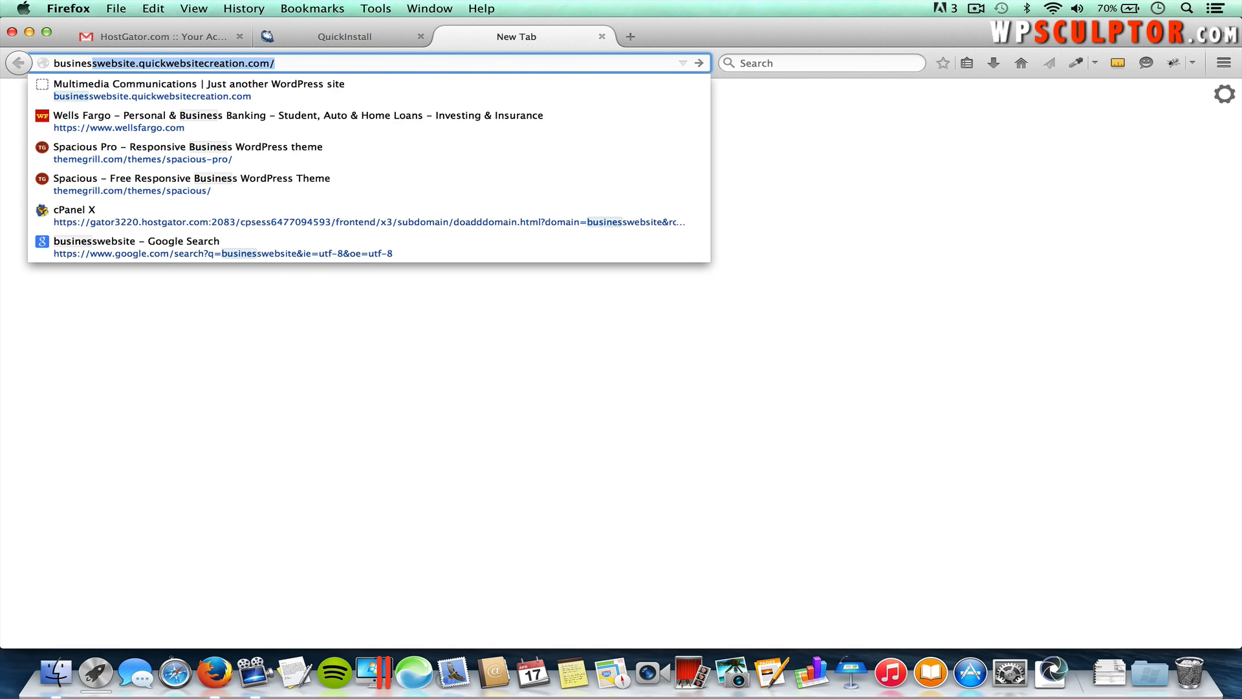
{"action": "key", "text": "Return"}
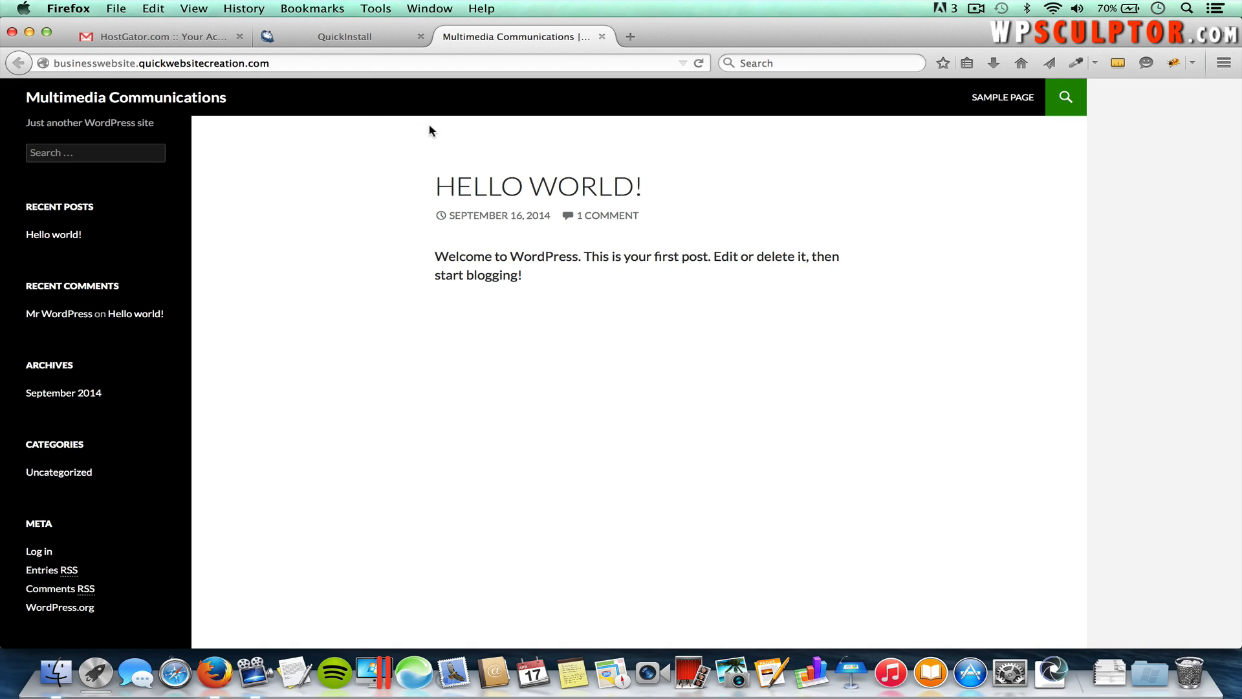
{"action": "left_click", "coordinate": [356, 37]}
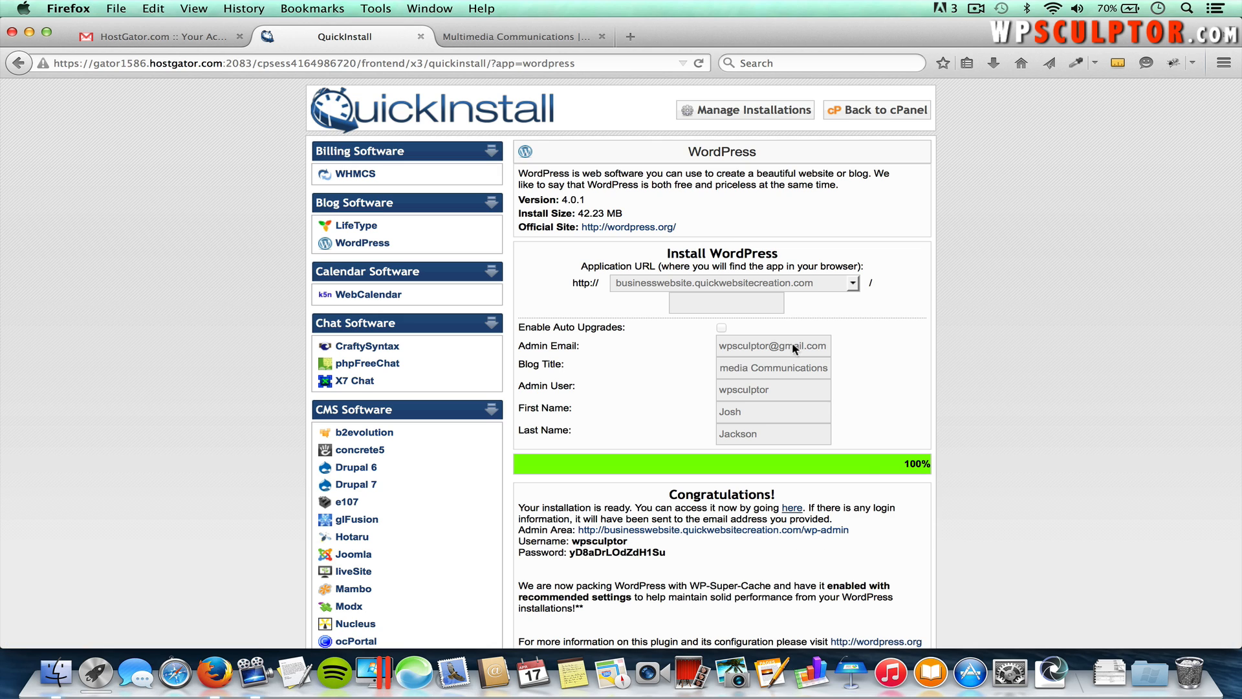
{"action": "left_click", "coordinate": [533, 40]}
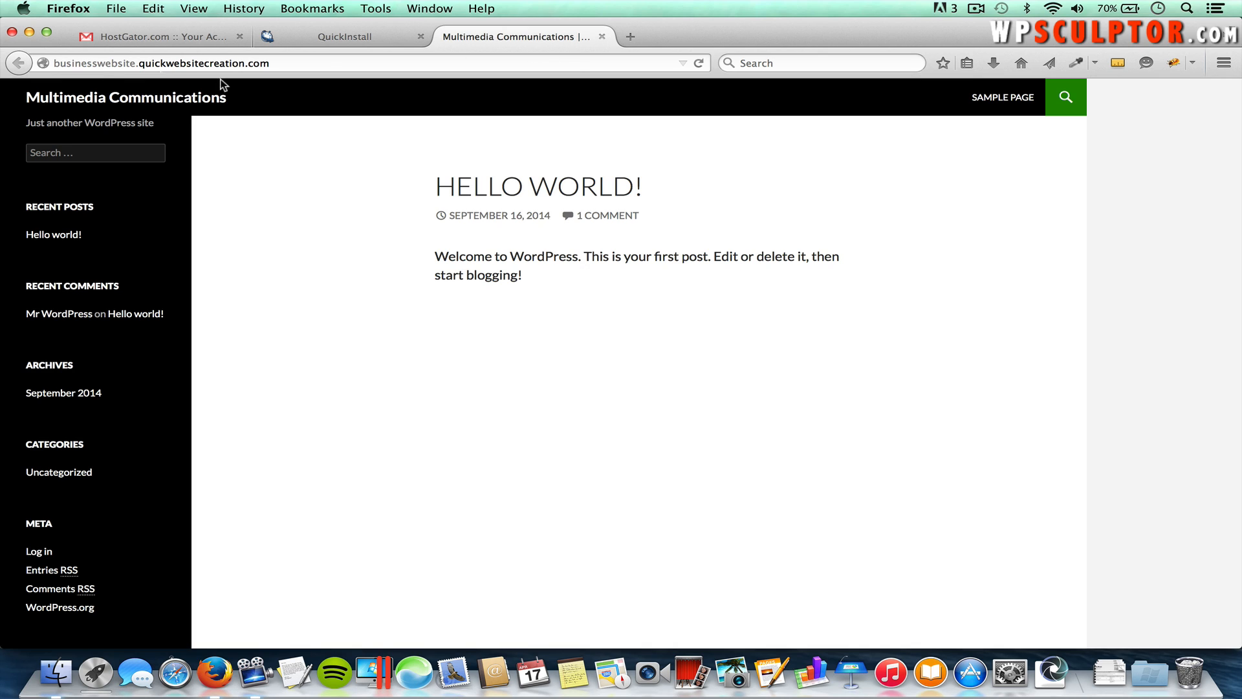
Step: Append /wp-admin to the site address to reach the WordPress login page
{"action": "left_click", "coordinate": [288, 61]}
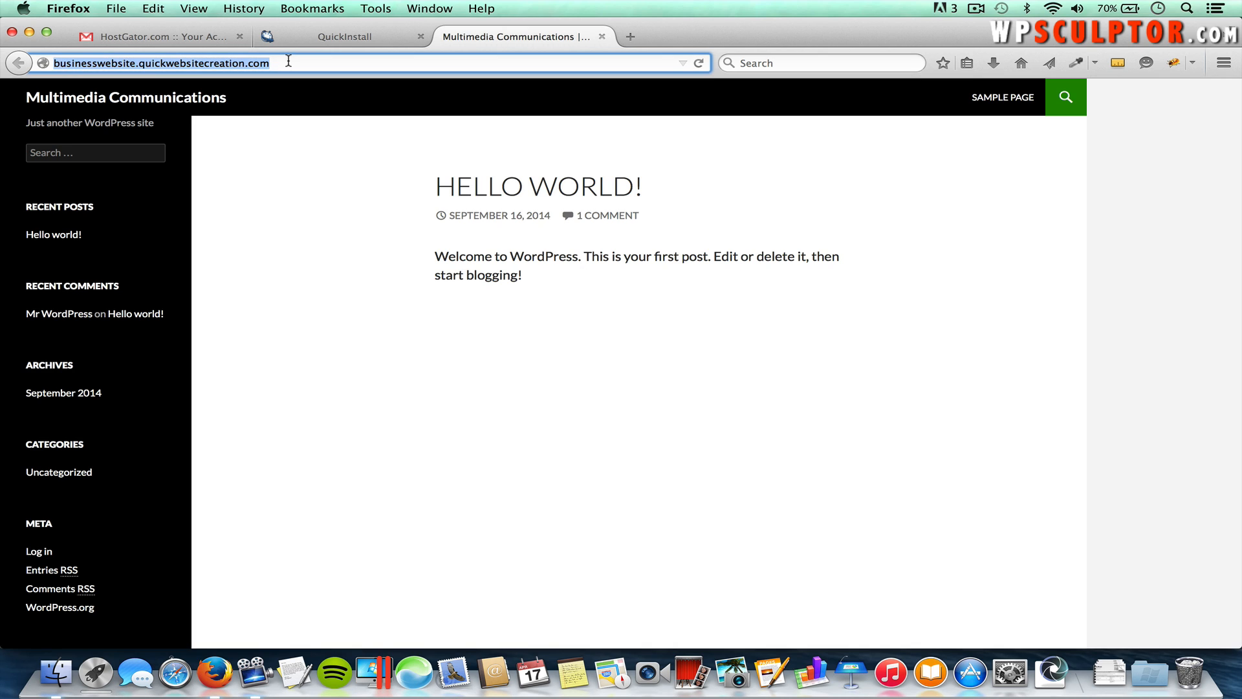
{"action": "left_click", "coordinate": [289, 60]}
{"action": "type", "text": "/wp"}
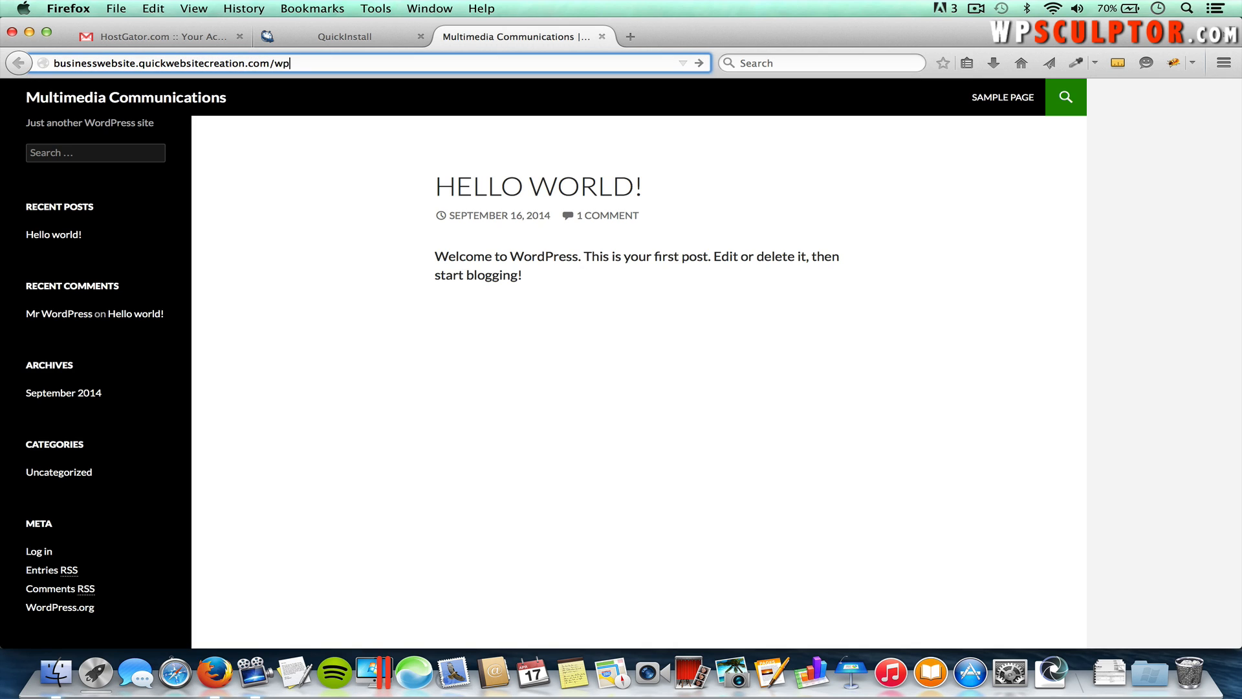
{"action": "type", "text": "-admin"}
{"action": "key", "text": "Return"}
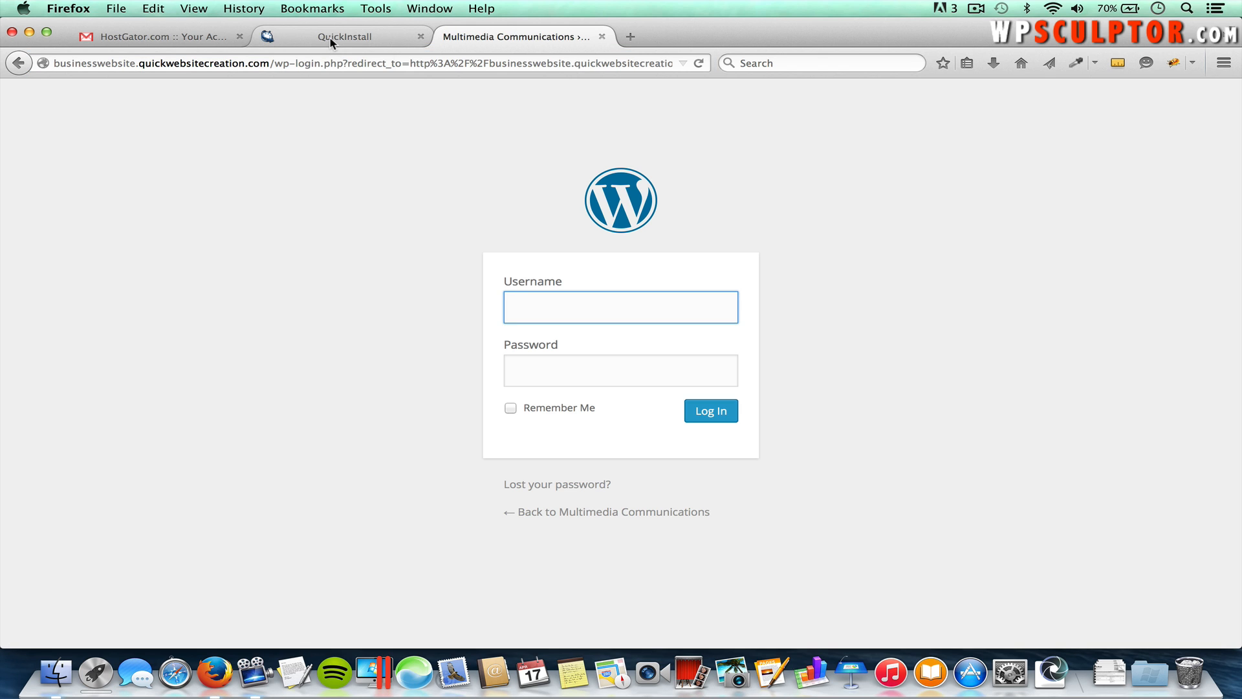
{"action": "left_click", "coordinate": [331, 39]}
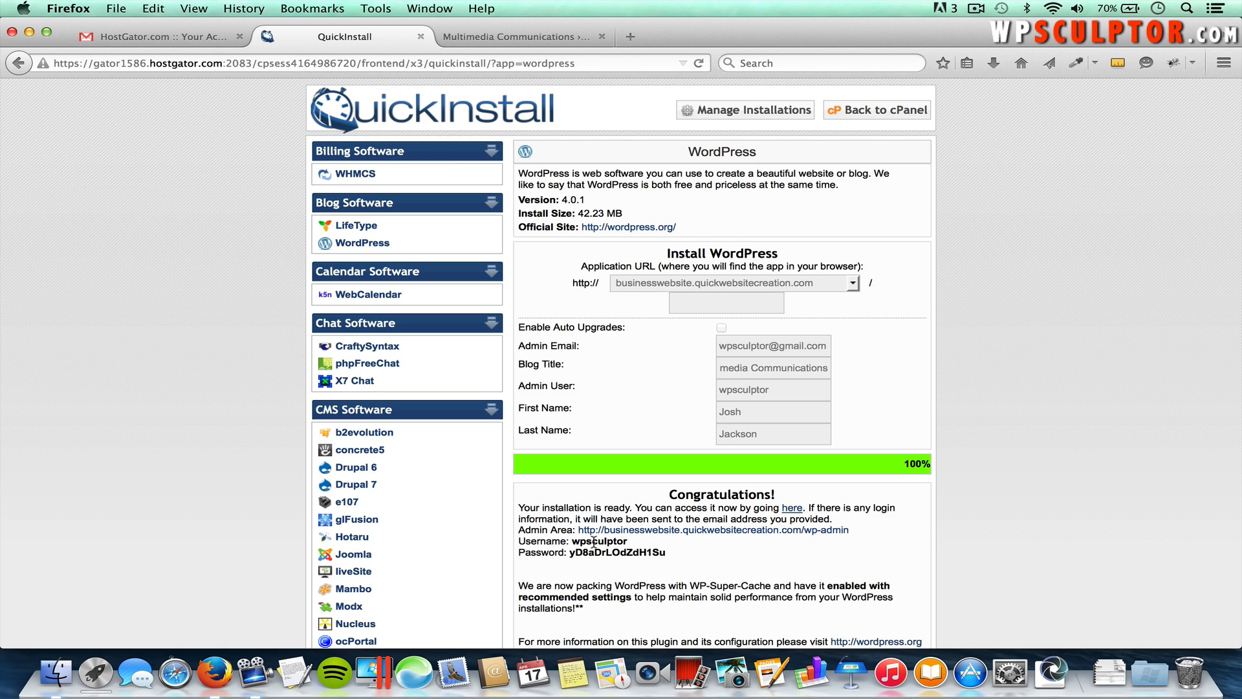
Step: Log in to WordPress with the admin username and the password copied from QuickInstall's confirmation
{"action": "left_click_drag", "start_coordinate": [668, 552], "coordinate": [570, 552]}
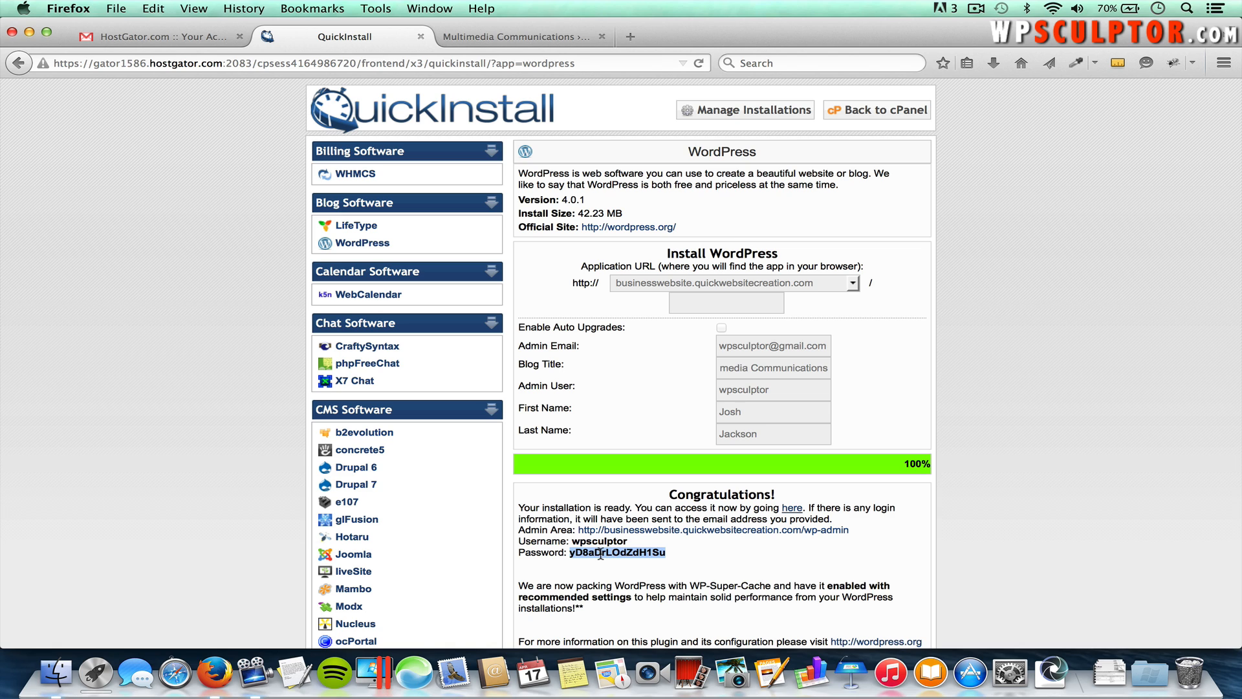
{"action": "left_click", "coordinate": [484, 37]}
{"action": "type", "text": "wpsculptor"}
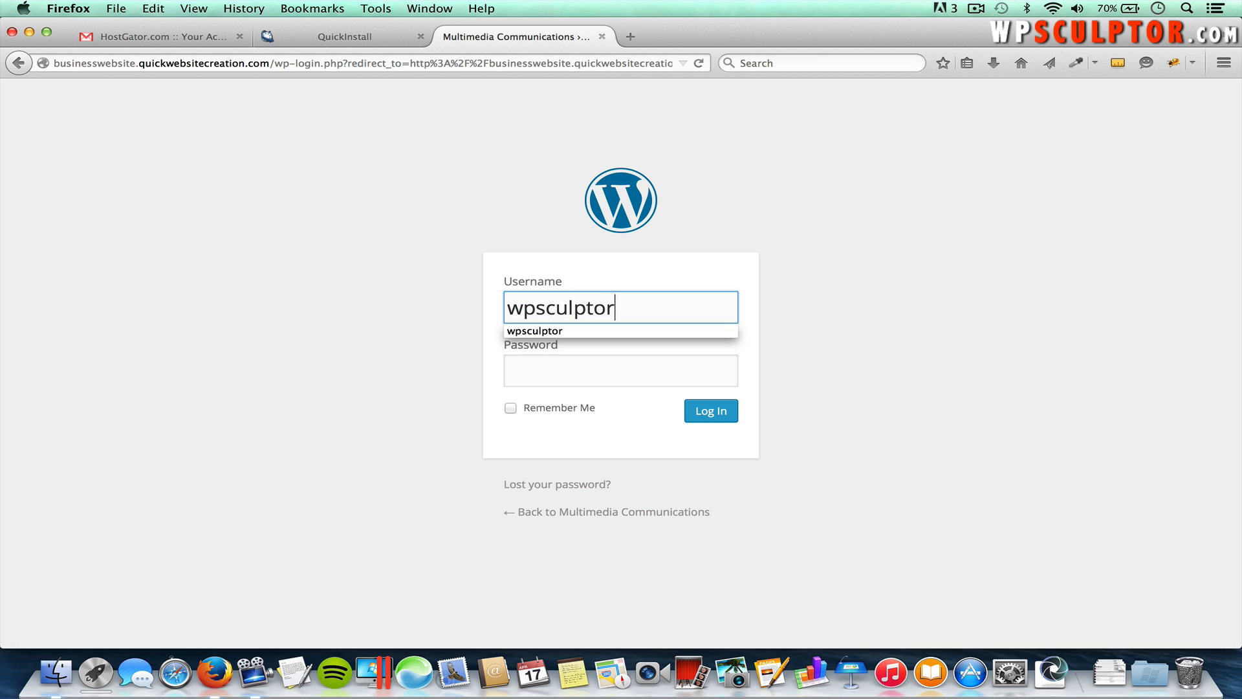
{"action": "key", "text": "Tab"}
{"action": "key", "text": "super+v"}
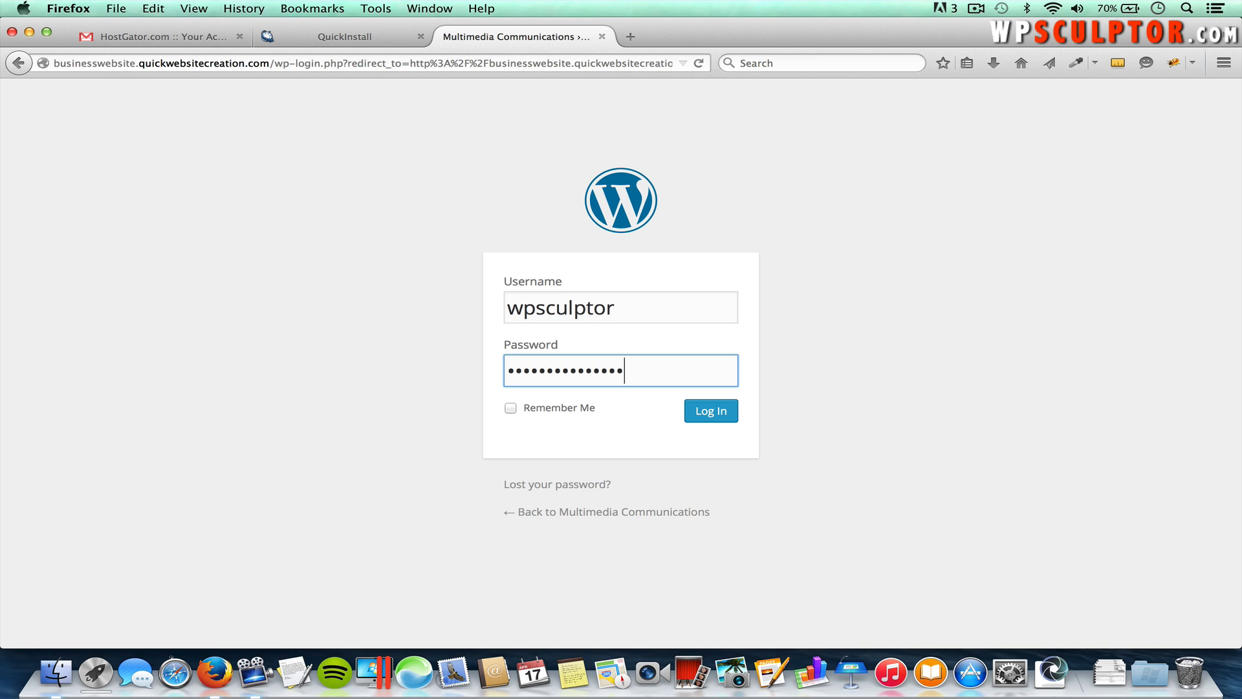
{"action": "left_click", "coordinate": [716, 416]}
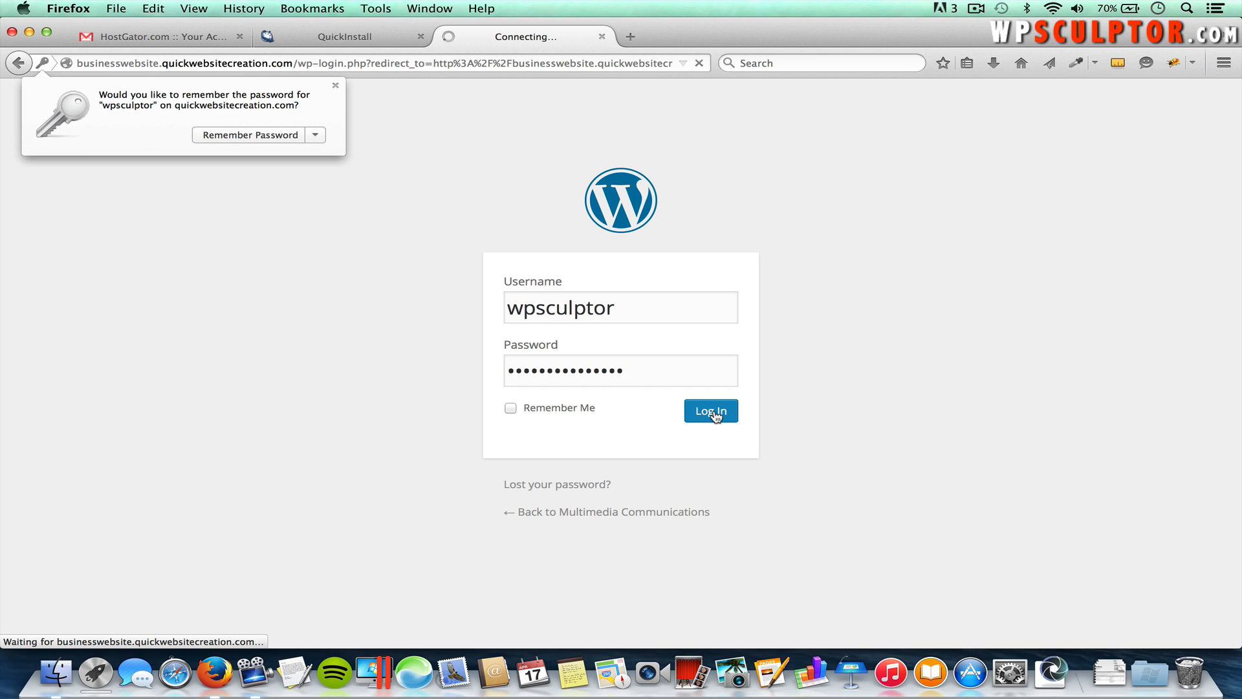
{"action": "left_click", "coordinate": [463, 242]}
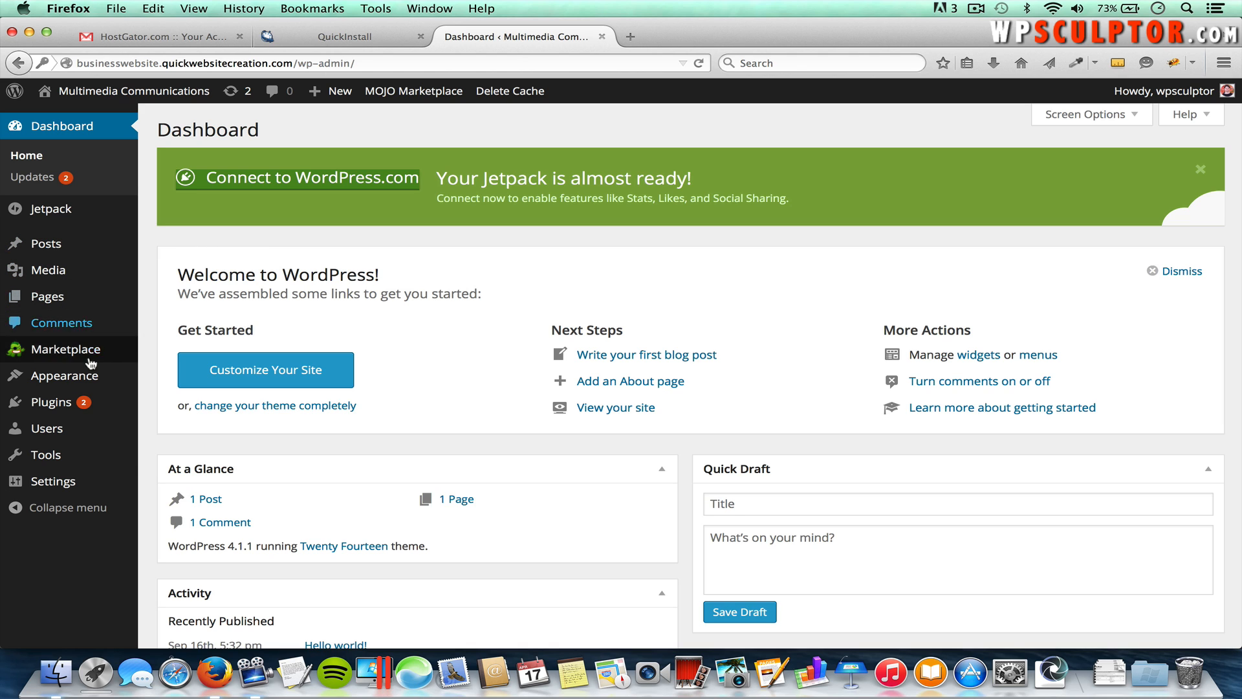
Step: On Installed Plugins, deactivate WP Super Cache, then delete it along with its files and data
{"action": "mouse_move", "coordinate": [46, 414]}
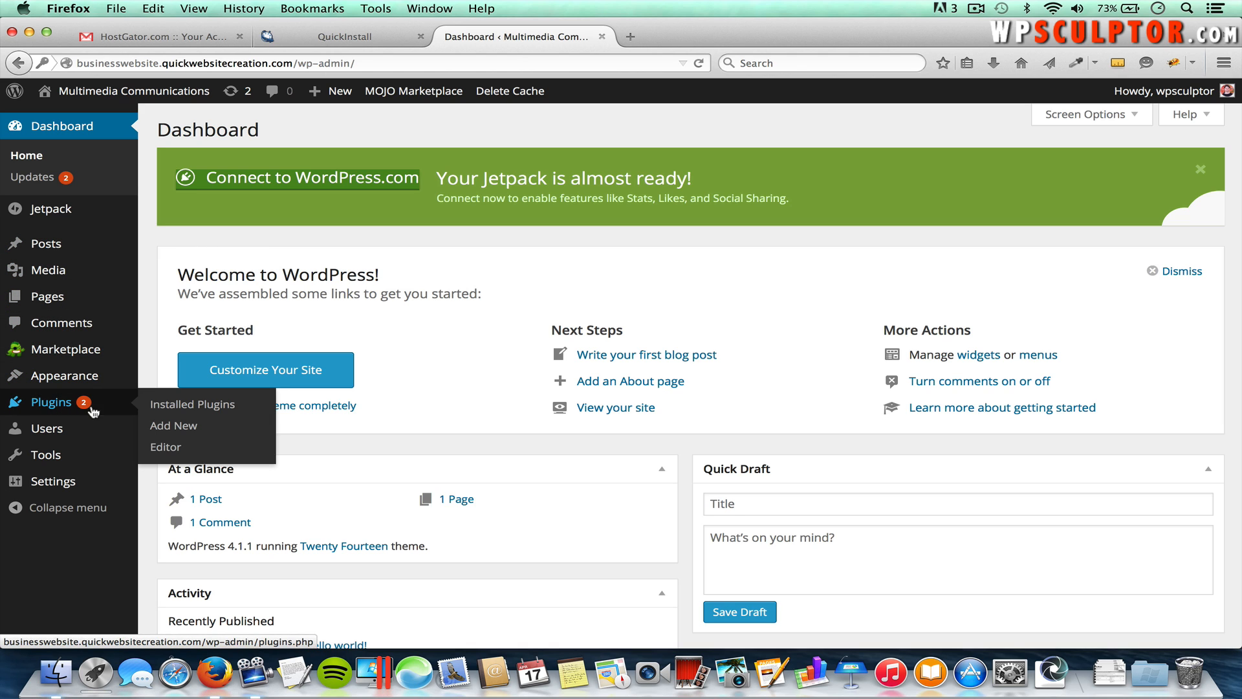
{"action": "left_click", "coordinate": [203, 406]}
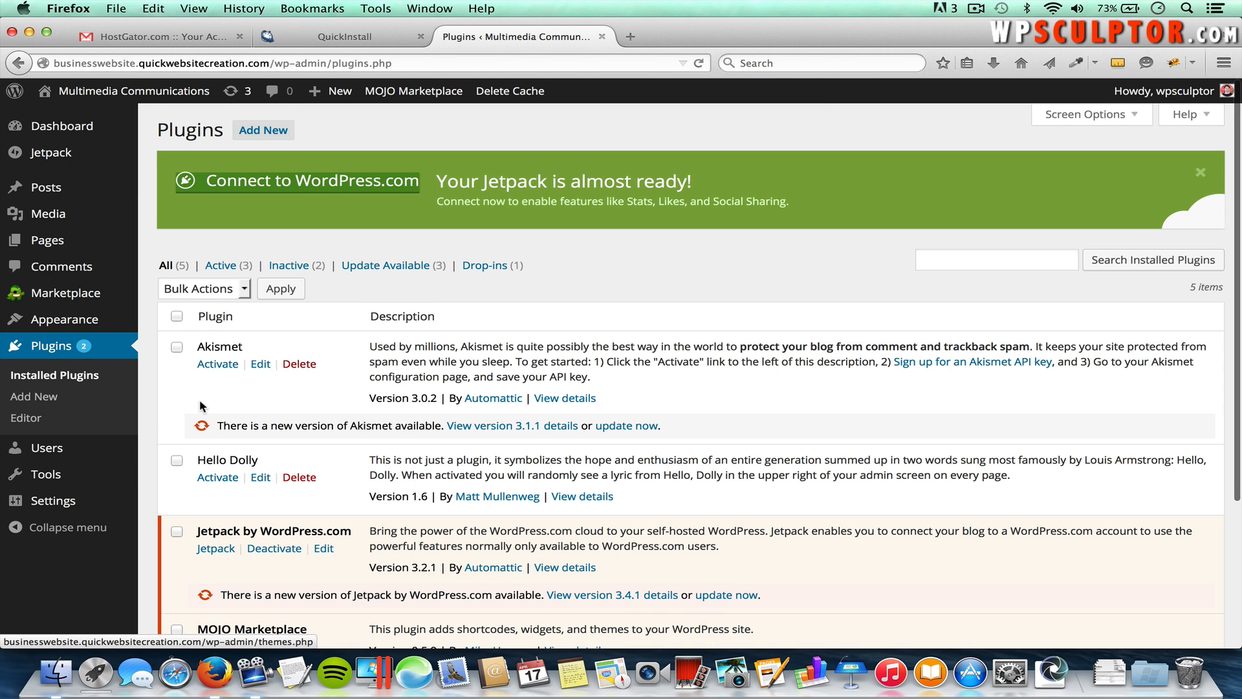
{"action": "scroll", "coordinate": [201, 401], "scroll_direction": "down", "scroll_amount": 5}
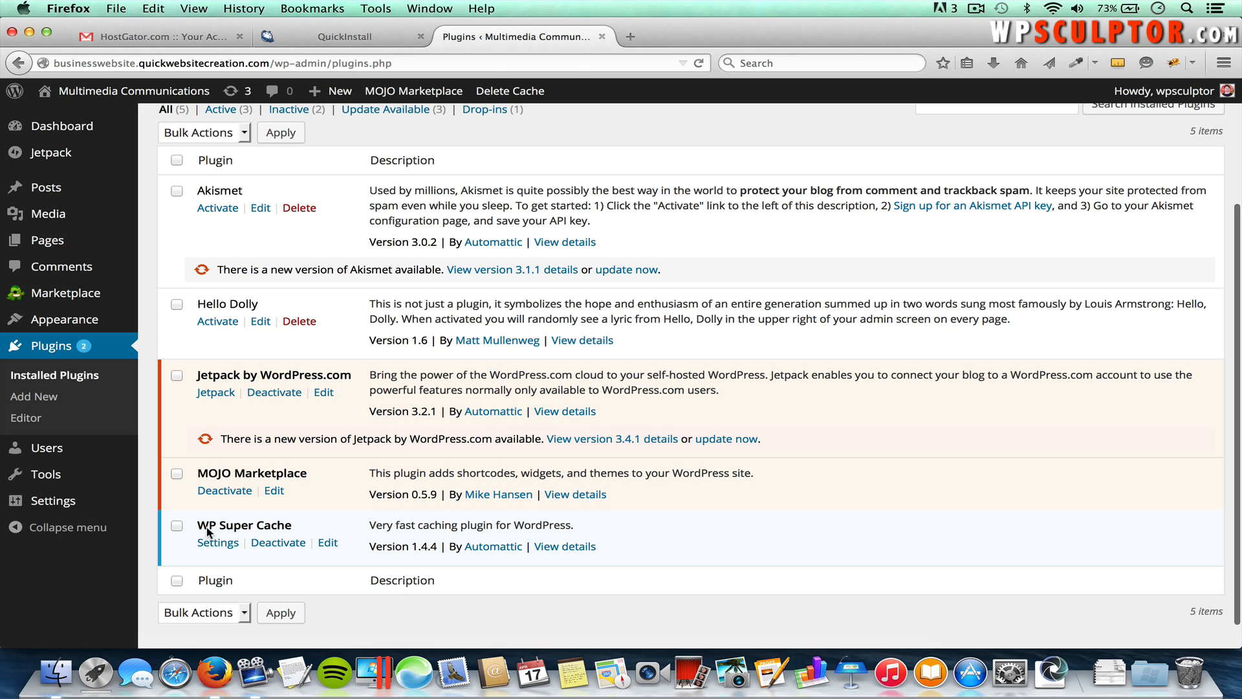
{"action": "left_click", "coordinate": [275, 547]}
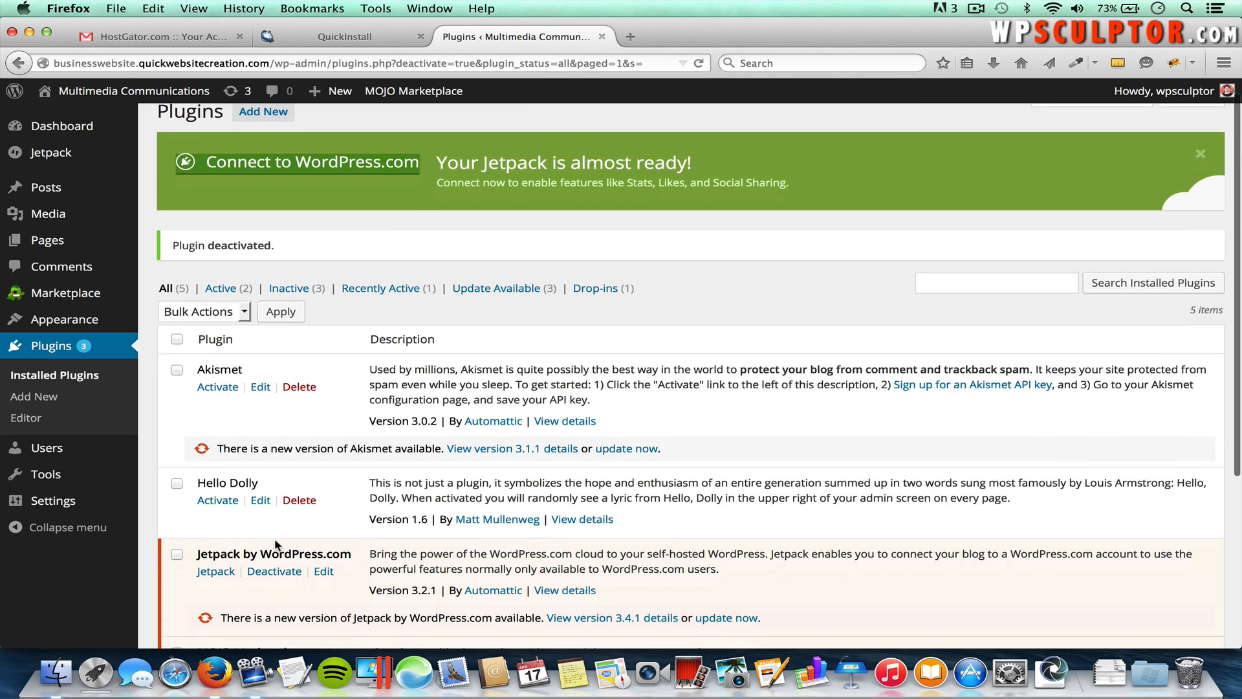
{"action": "scroll", "coordinate": [274, 538], "scroll_direction": "down", "scroll_amount": 5}
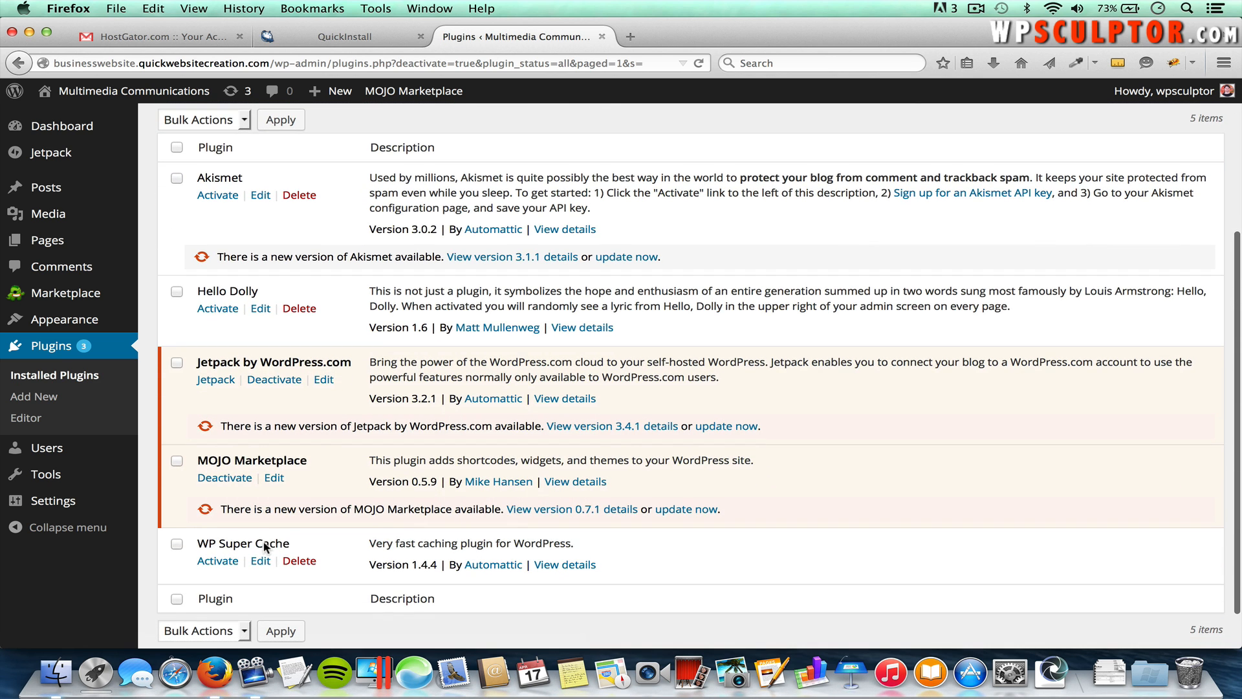
{"action": "left_click", "coordinate": [301, 562]}
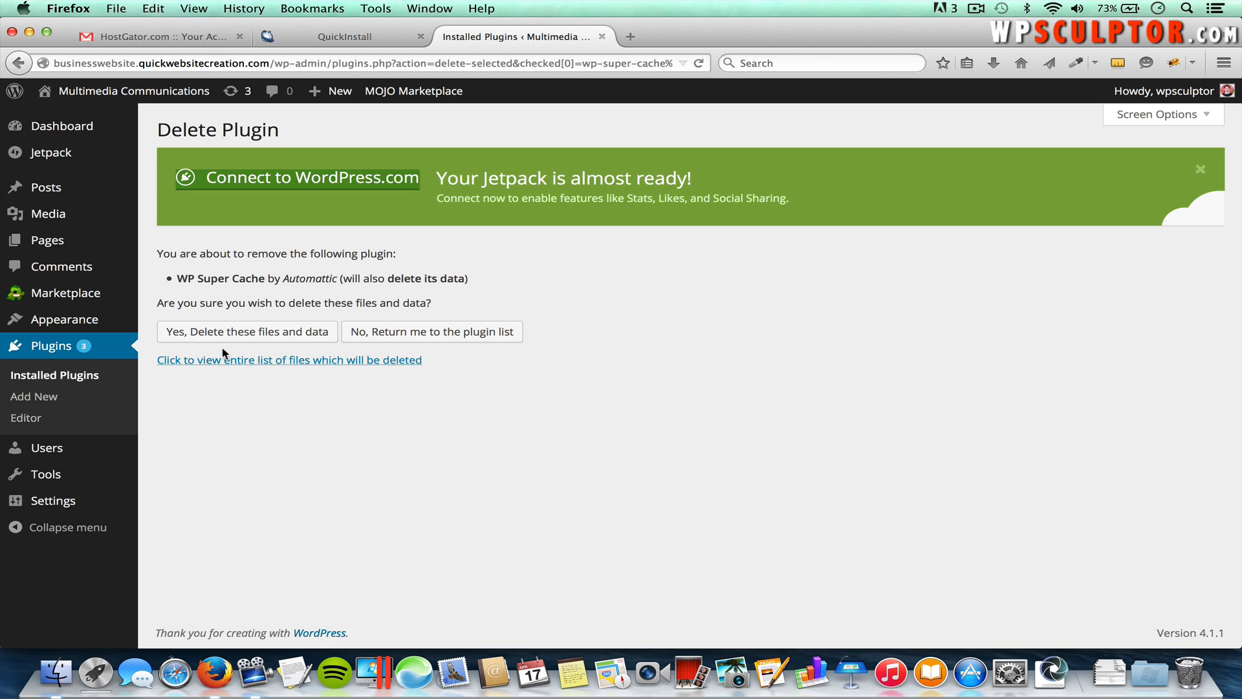
{"action": "left_click", "coordinate": [243, 335]}
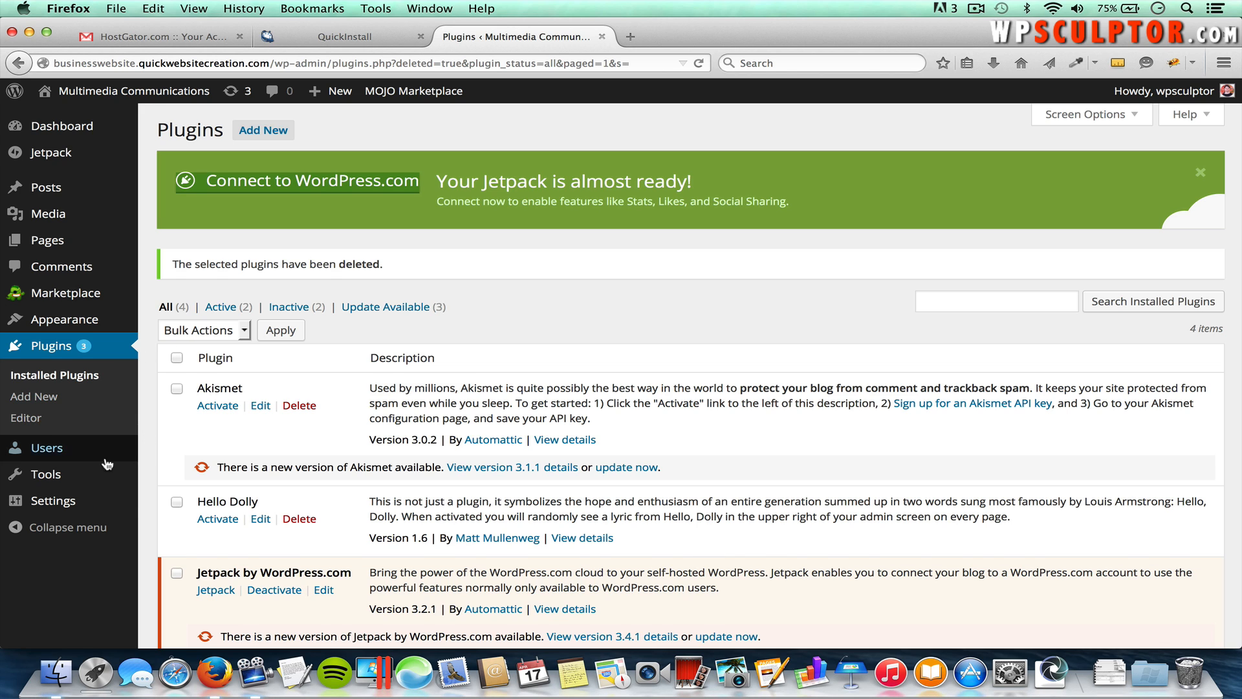
{"action": "mouse_move", "coordinate": [77, 454]}
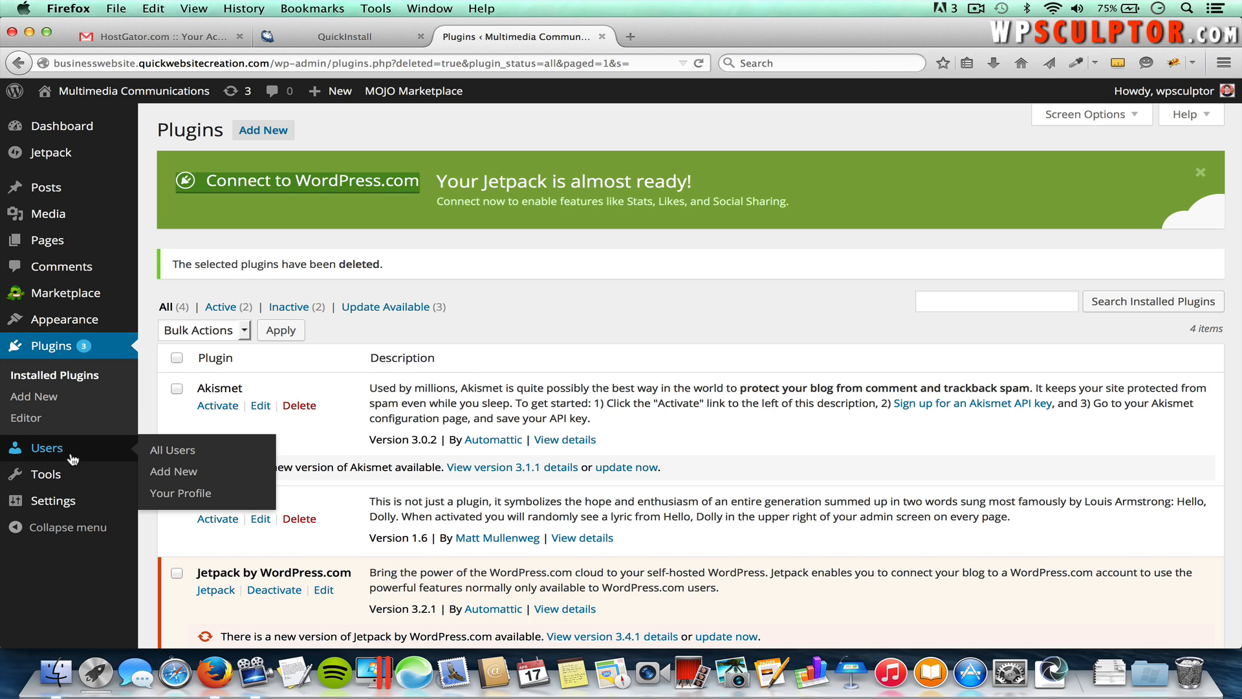
Step: Open Users > All Users and edit the lone Administrator account
{"action": "left_click", "coordinate": [177, 455]}
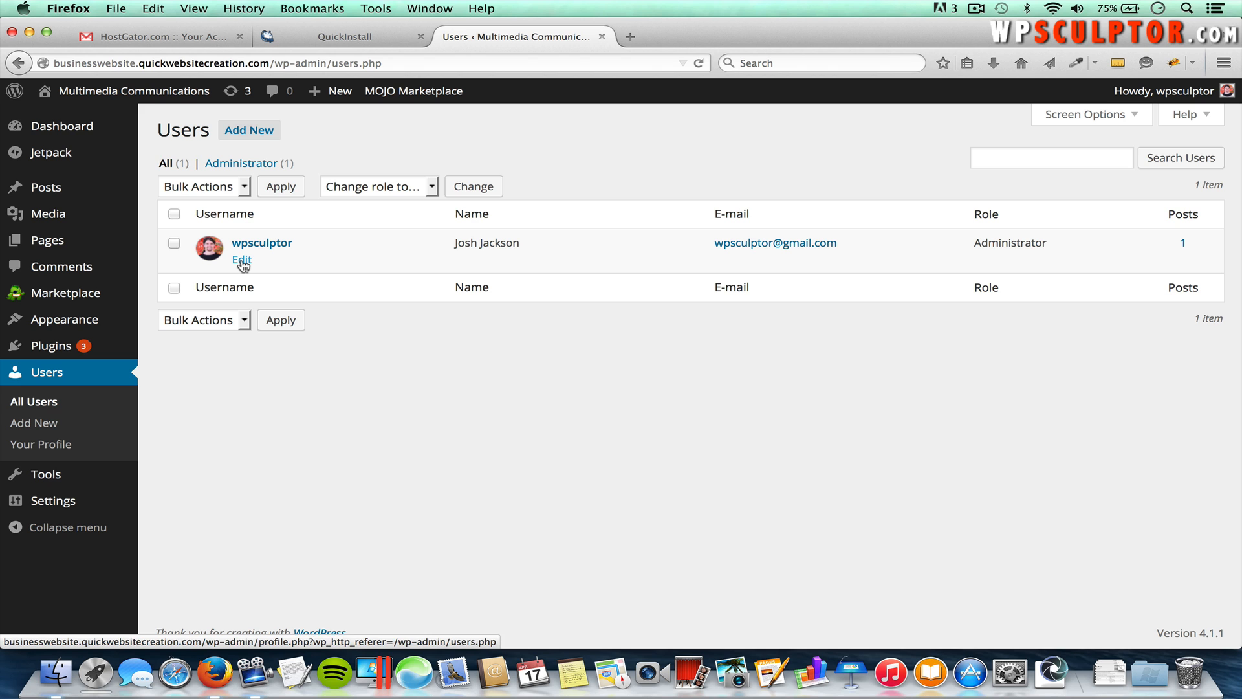
{"action": "left_click", "coordinate": [242, 260]}
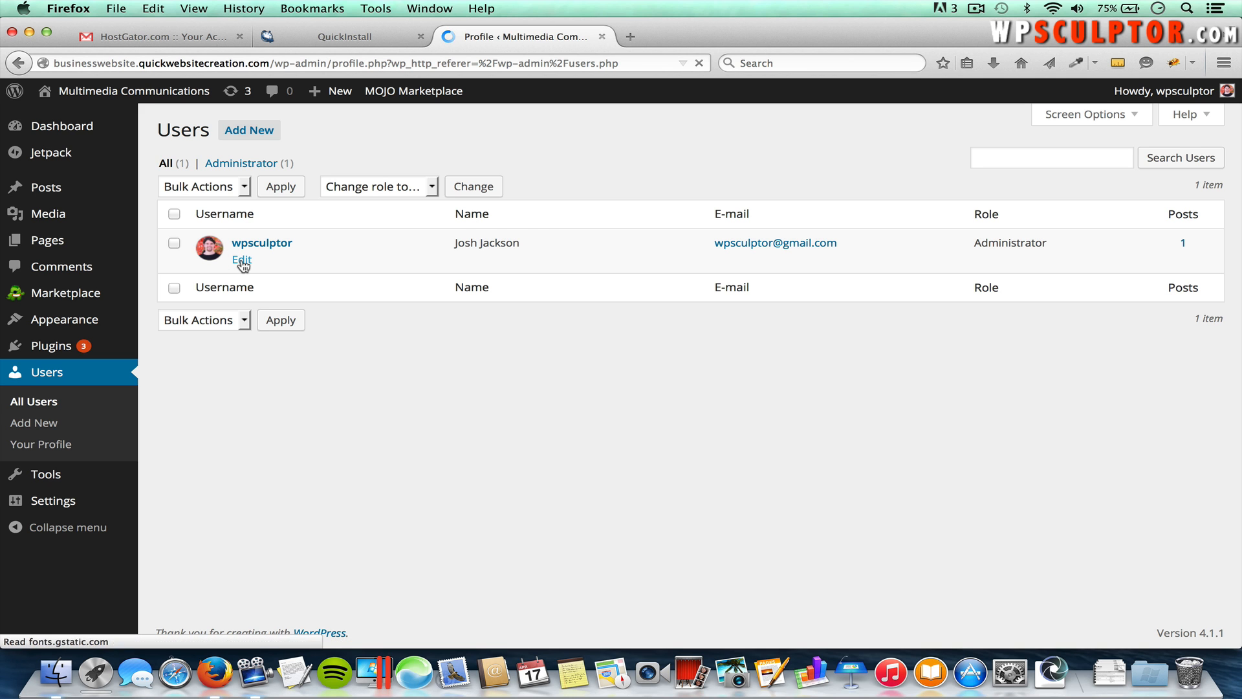
Step: Enter and confirm a new strong administrator password, then update the profile
{"action": "scroll", "coordinate": [241, 258], "scroll_direction": "down", "scroll_amount": 10}
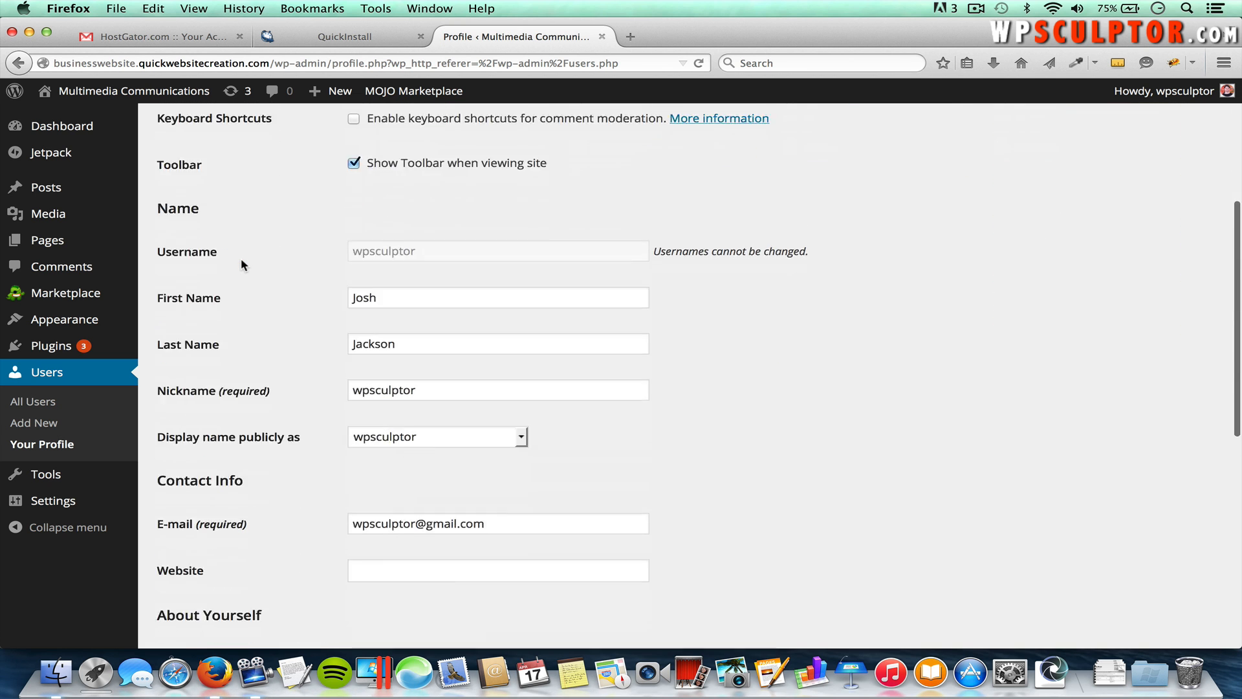
{"action": "scroll", "coordinate": [241, 257], "scroll_direction": "down", "scroll_amount": 2}
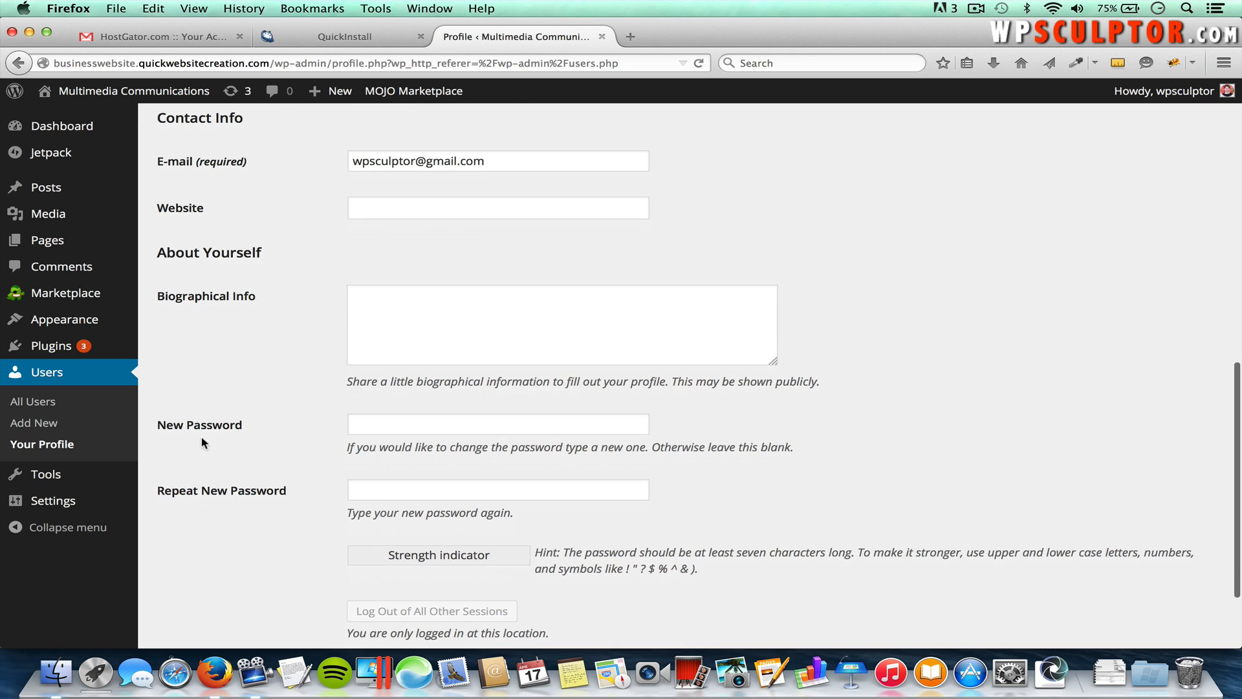
{"action": "left_click", "coordinate": [387, 426]}
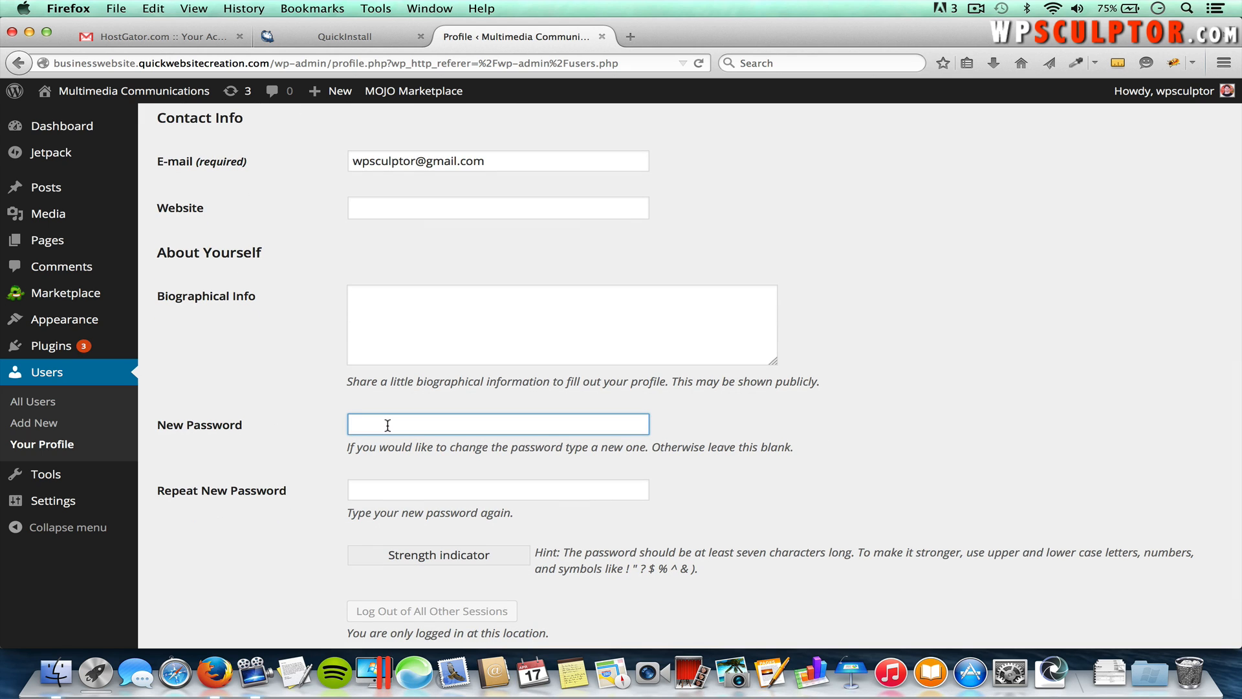
{"action": "type", "text": "•••••••"}
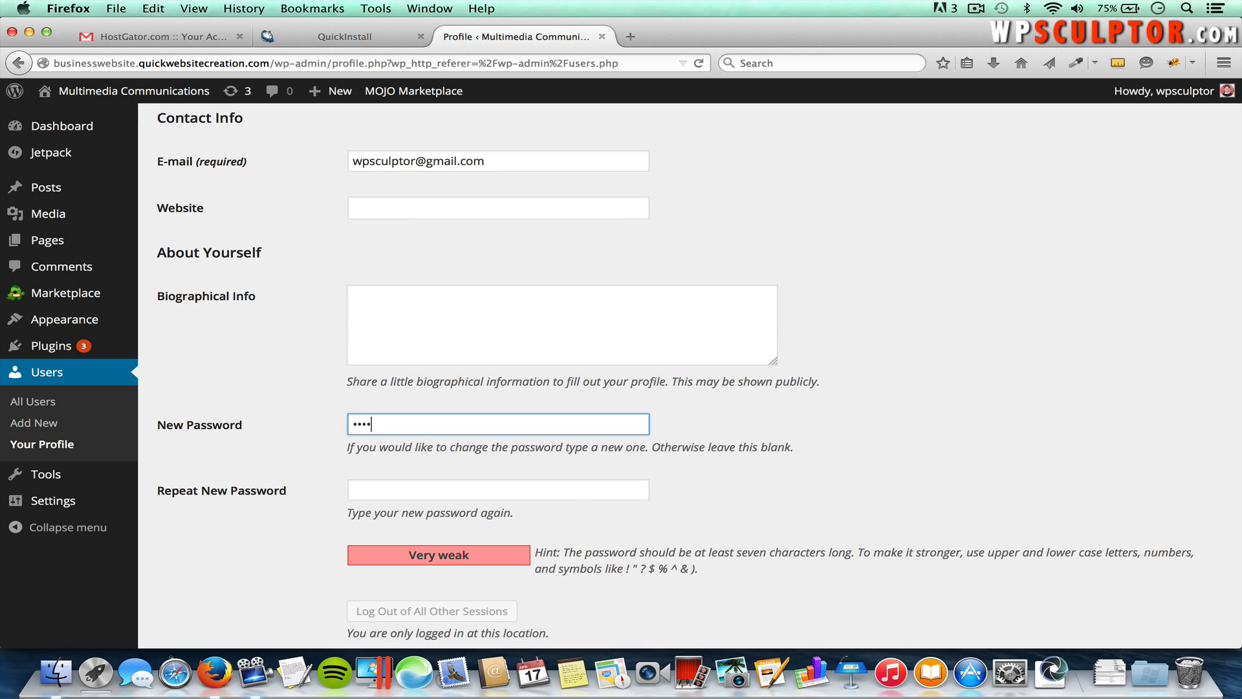
{"action": "type", "text": "••"}
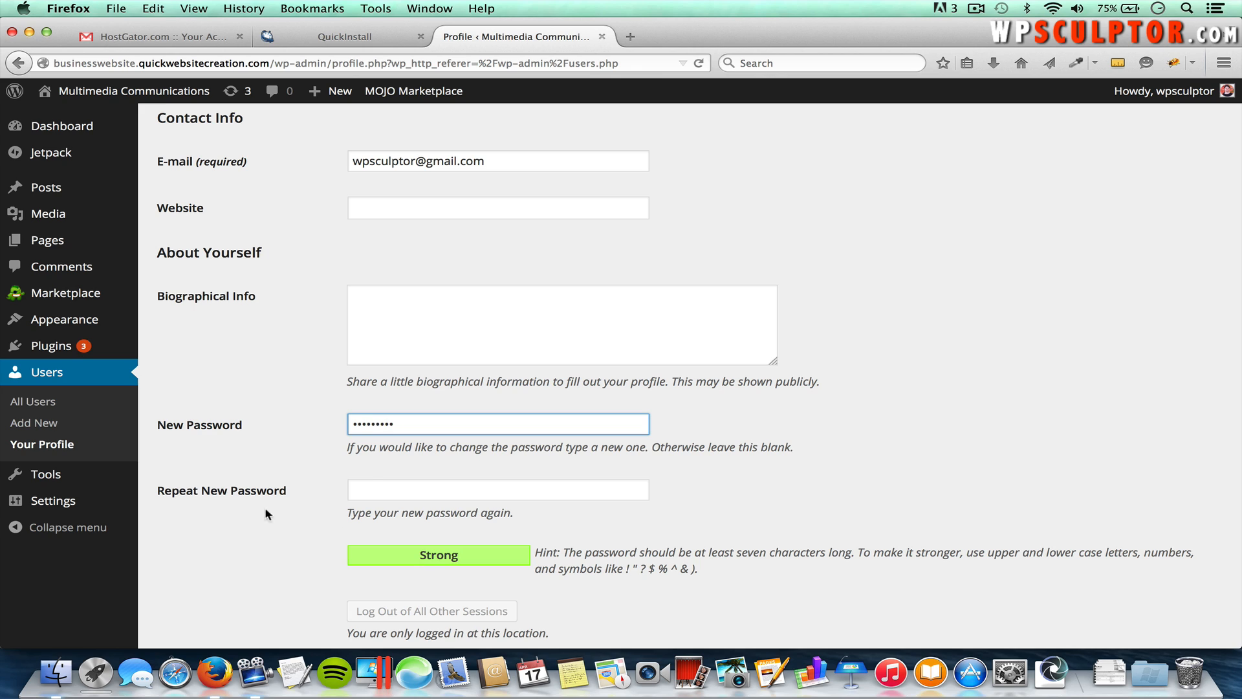
{"action": "left_click", "coordinate": [375, 484]}
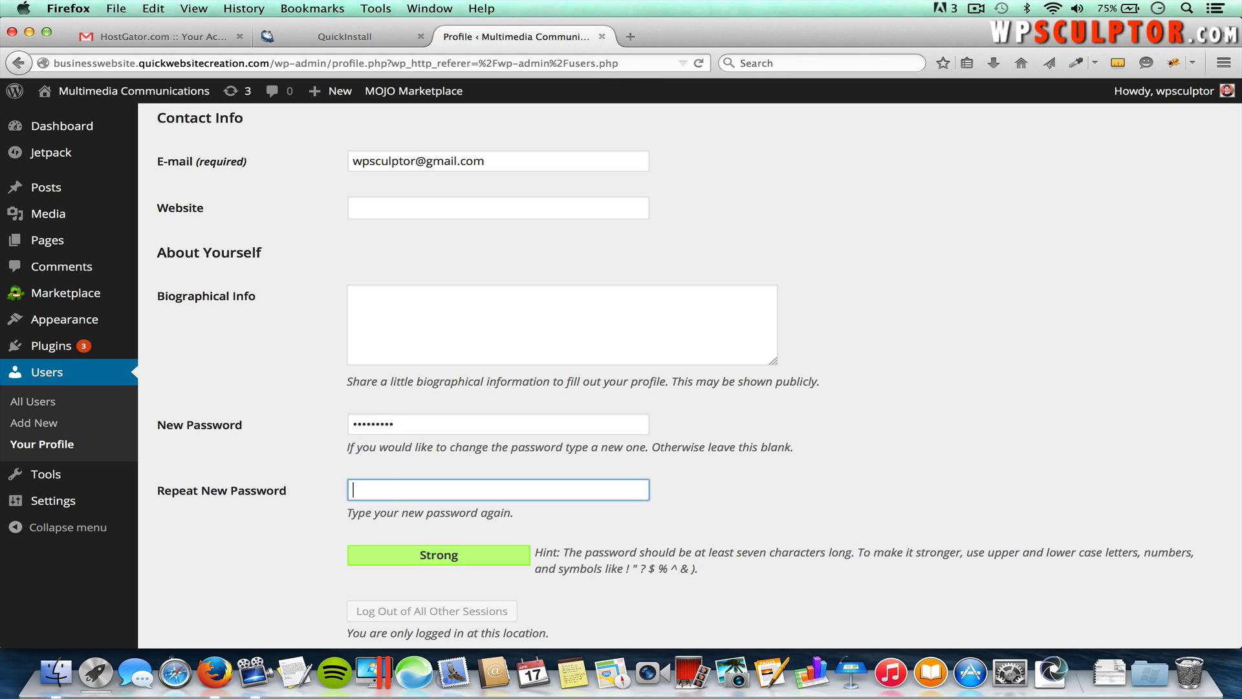
{"action": "type", "text": "••••"}
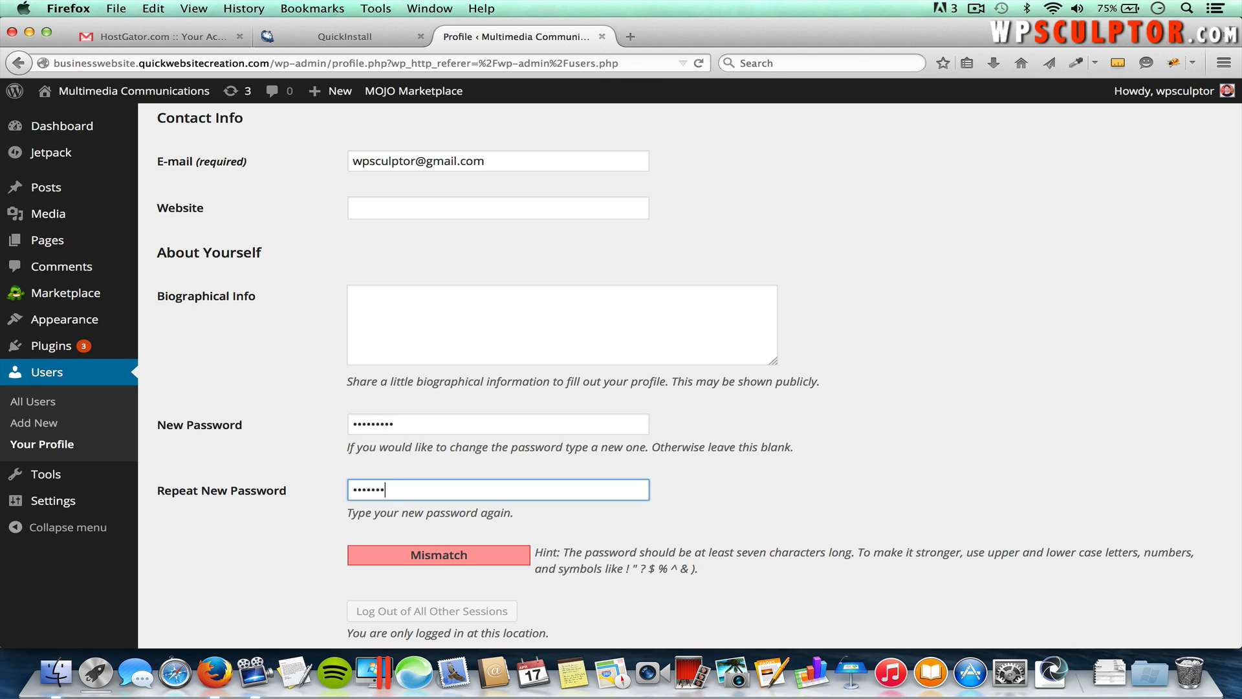
{"action": "scroll", "coordinate": [600, 482], "scroll_direction": "down", "scroll_amount": 3}
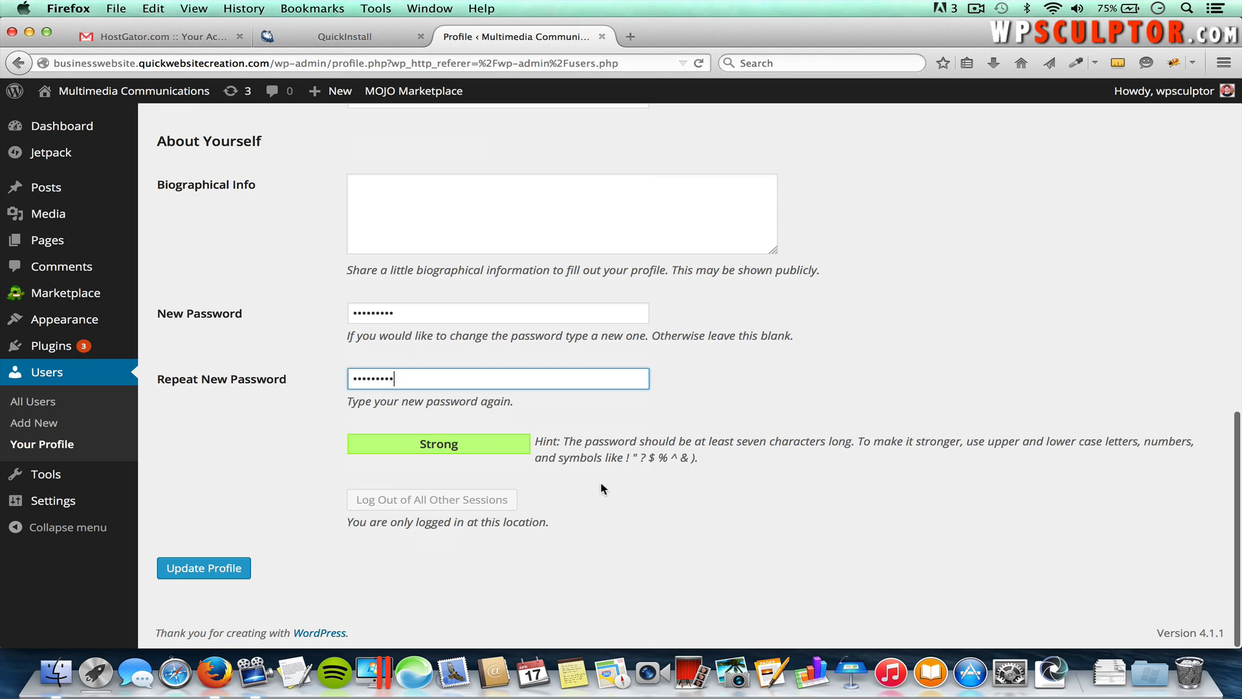
{"action": "left_click", "coordinate": [222, 569]}
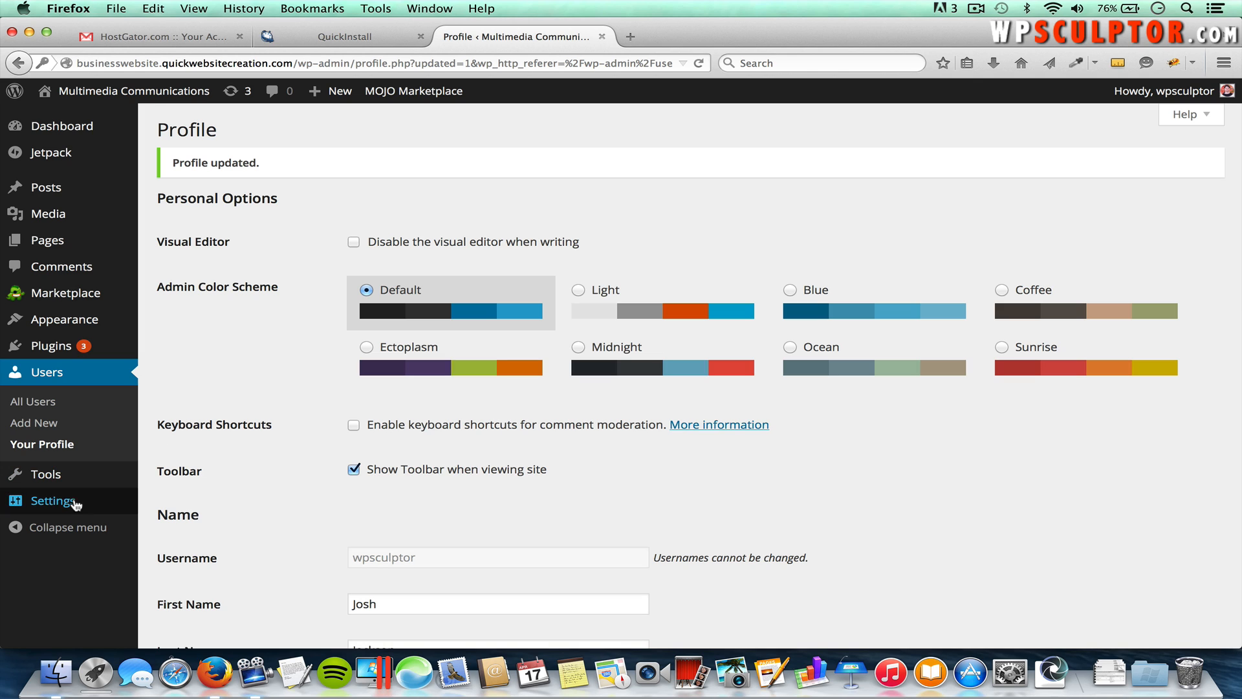
{"action": "mouse_move", "coordinate": [79, 500]}
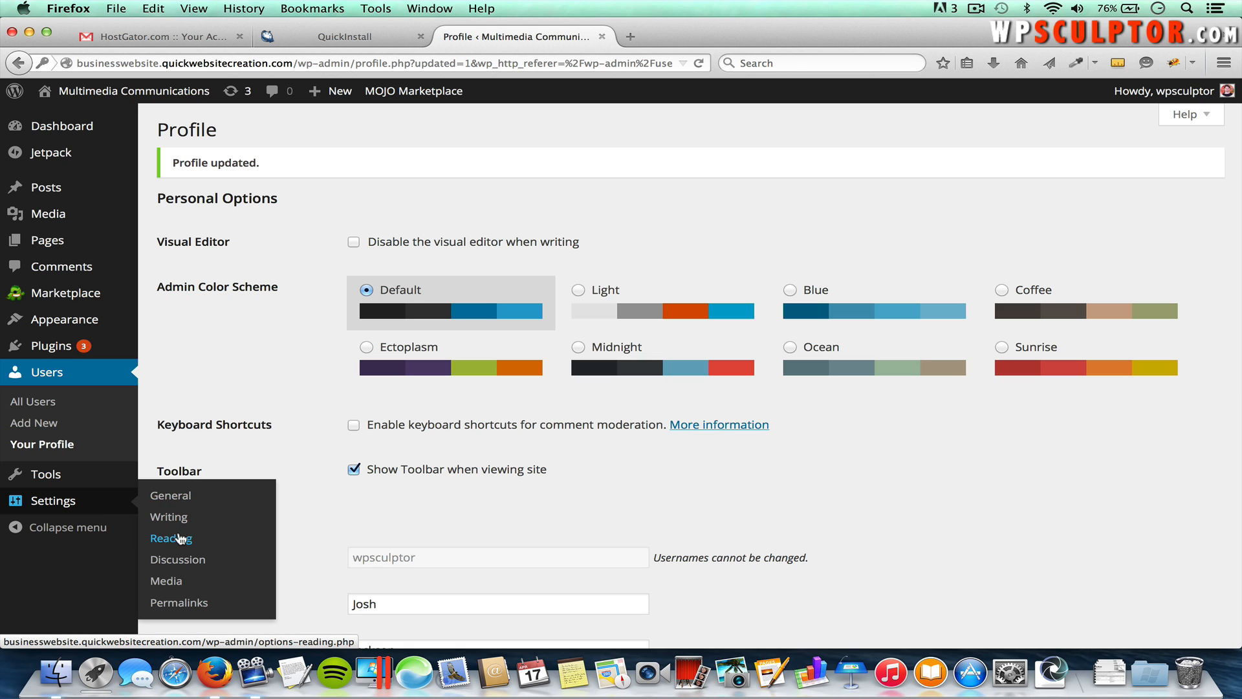
Step: Replace the tagline with 'Welcome to the Mock Multimedia Communications Website!' and save the general settings
{"action": "left_click", "coordinate": [172, 497]}
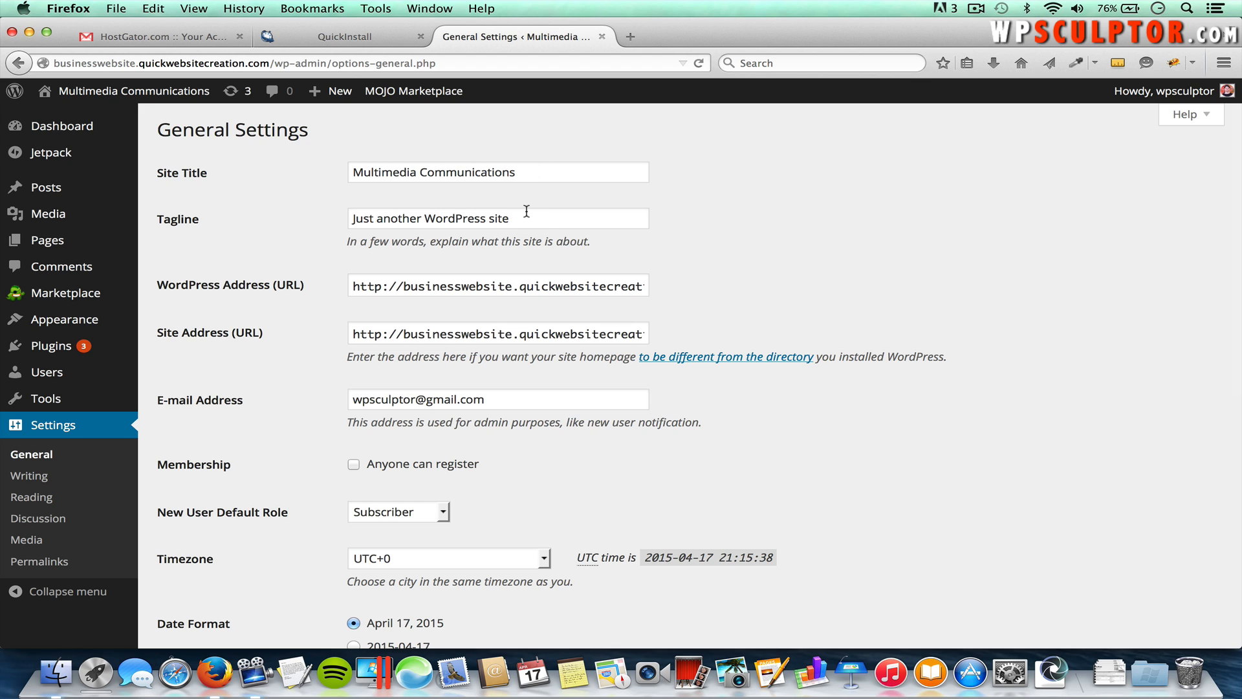
{"action": "left_click_drag", "start_coordinate": [522, 218], "coordinate": [356, 218]}
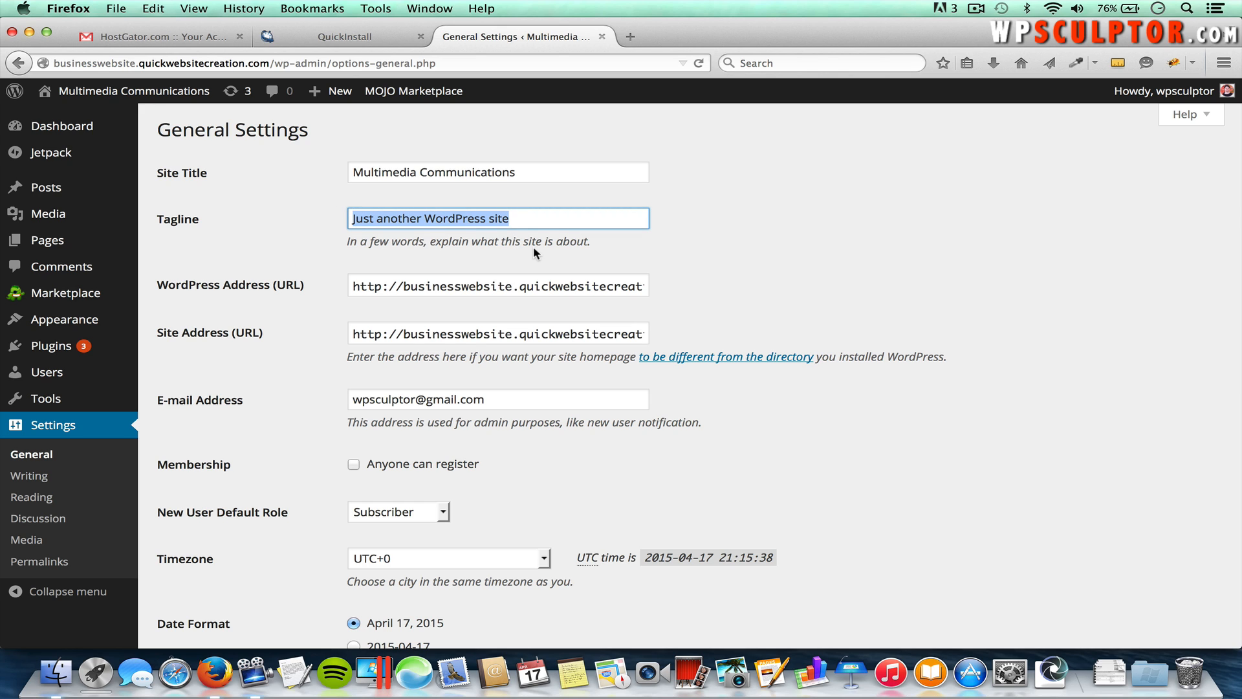
{"action": "type", "text": "Wel"}
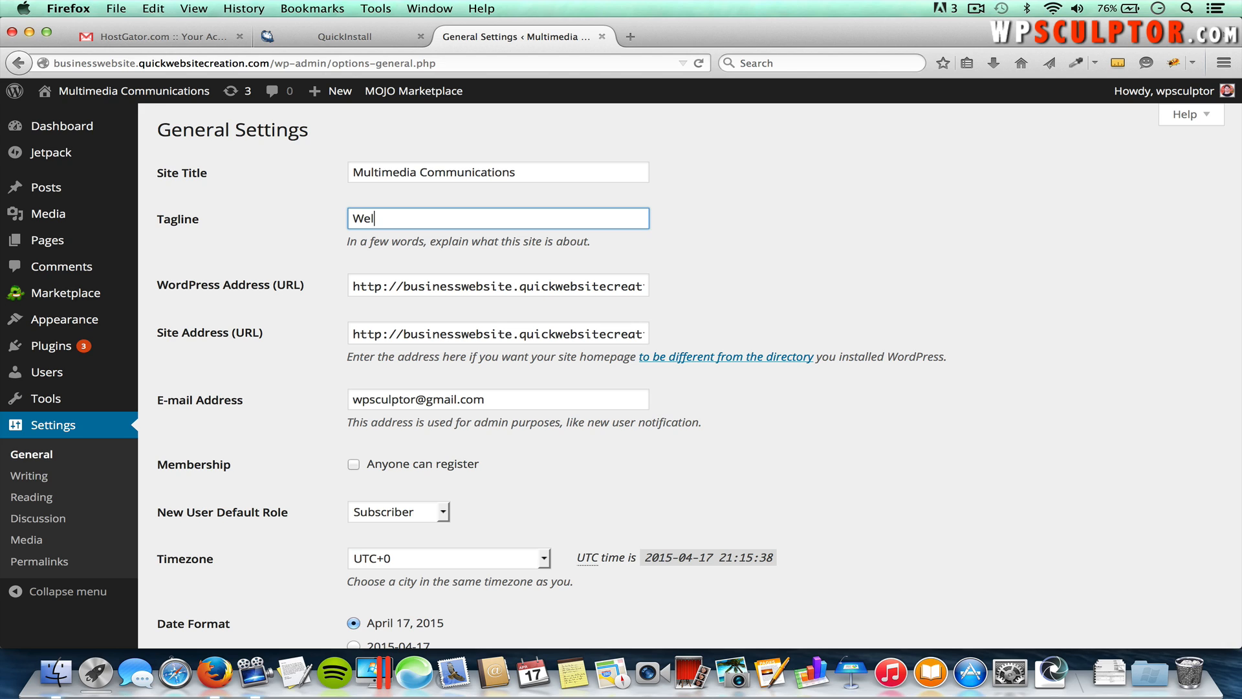
{"action": "type", "text": "come to the Mock Multimed"}
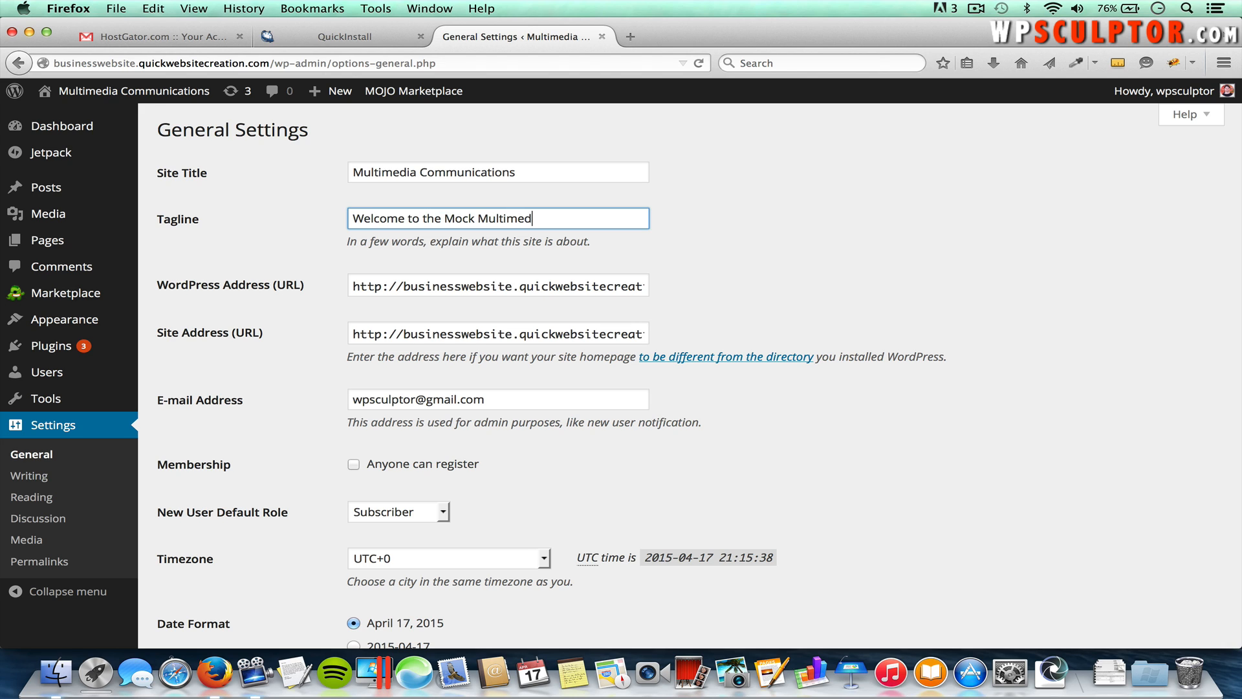
{"action": "type", "text": "ia Communications Website!"}
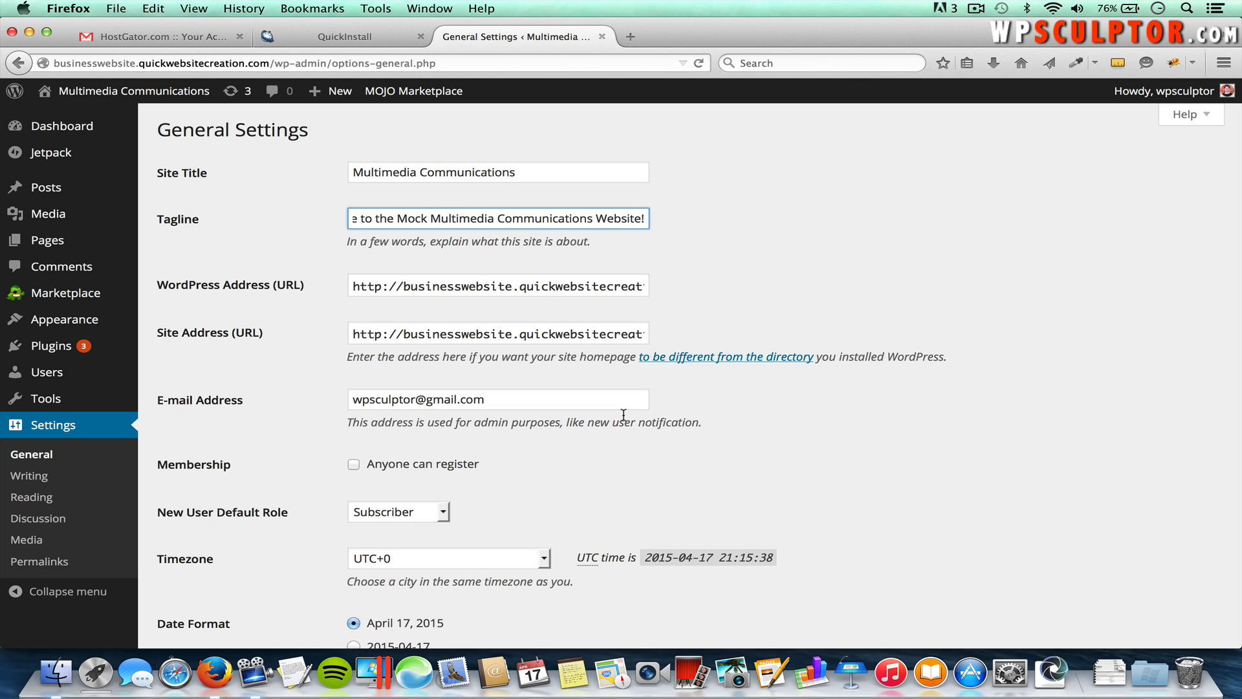
{"action": "scroll", "coordinate": [533, 416], "scroll_direction": "down", "scroll_amount": 10}
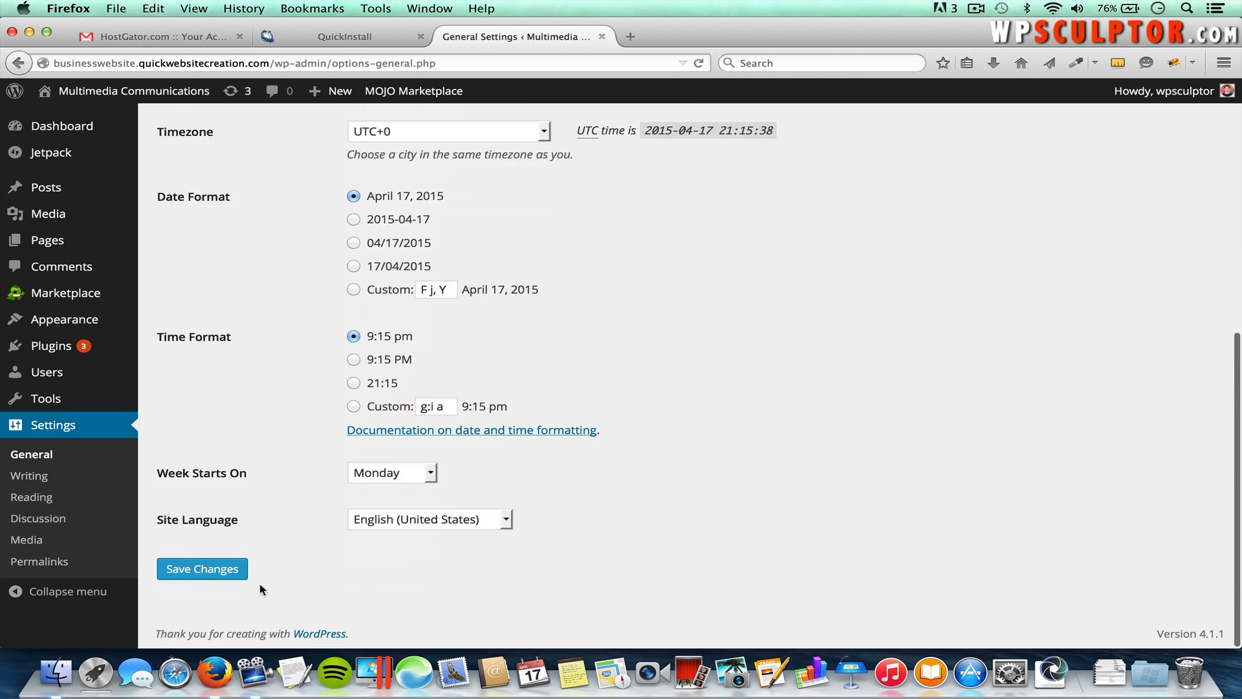
{"action": "left_click", "coordinate": [206, 569]}
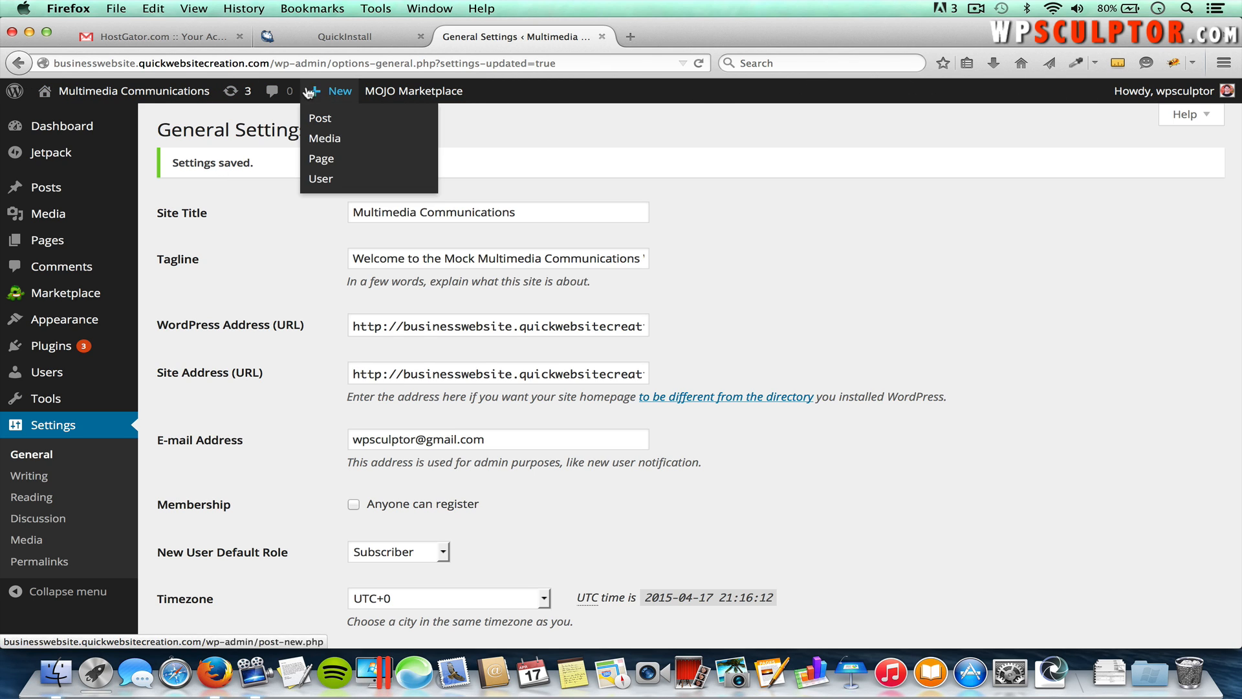
Step: View the site's front page to check the new tagline
{"action": "mouse_move", "coordinate": [408, 102]}
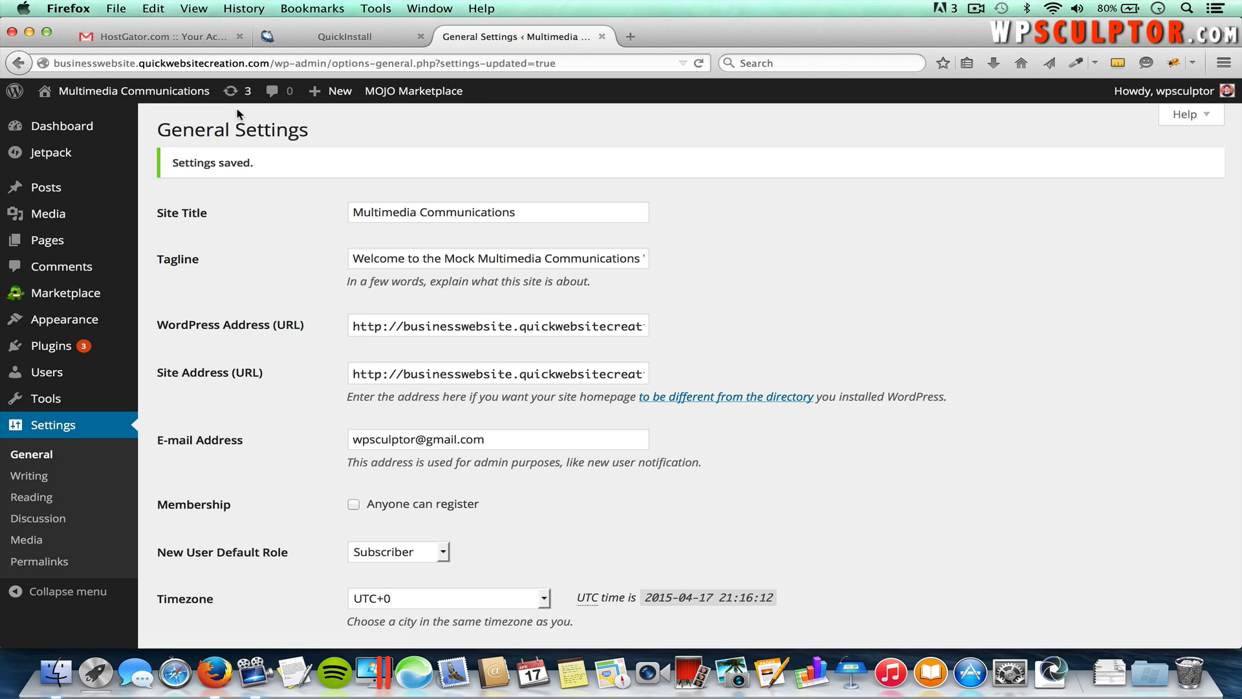
{"action": "mouse_move", "coordinate": [137, 94]}
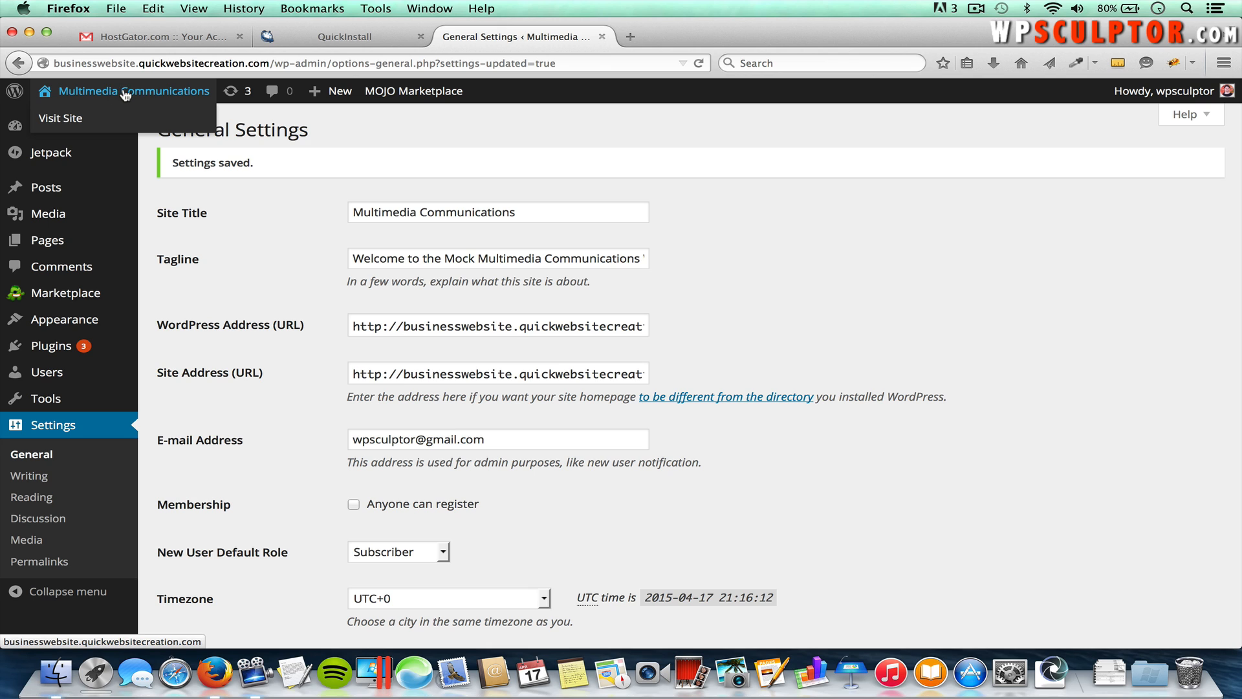
{"action": "left_click", "coordinate": [125, 95]}
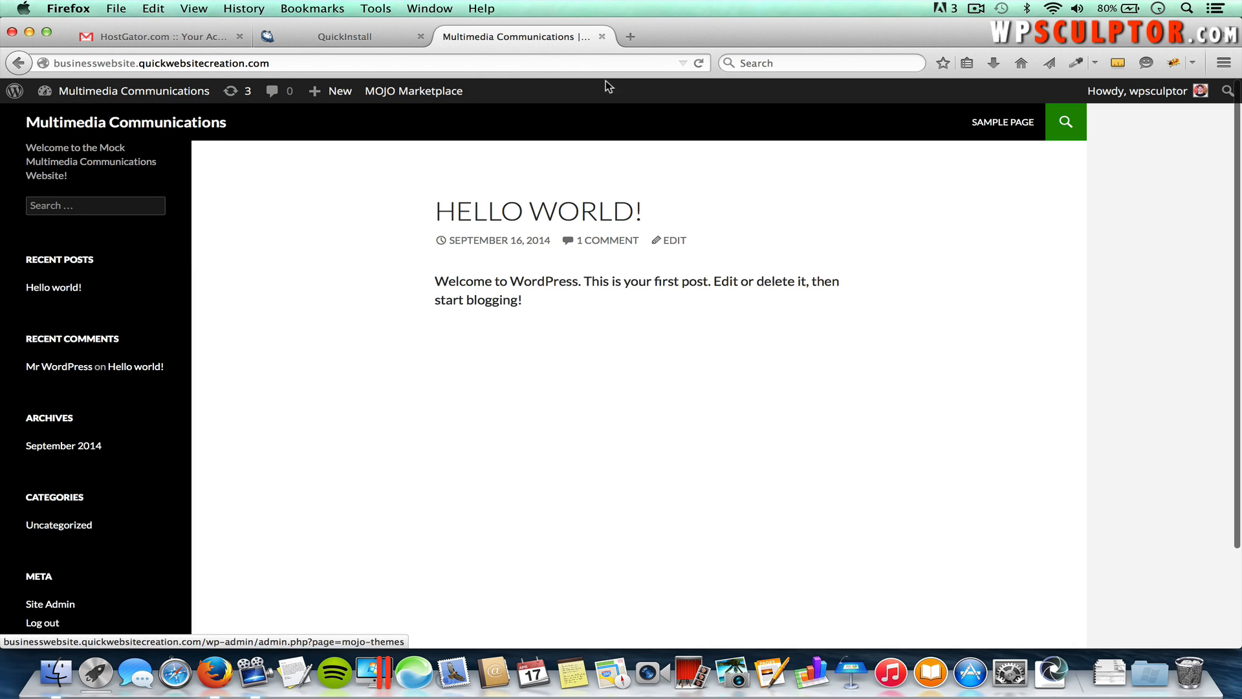
Step: Open the live front page in its own tab and return to the admin Dashboard tab
{"action": "left_click", "coordinate": [150, 94]}
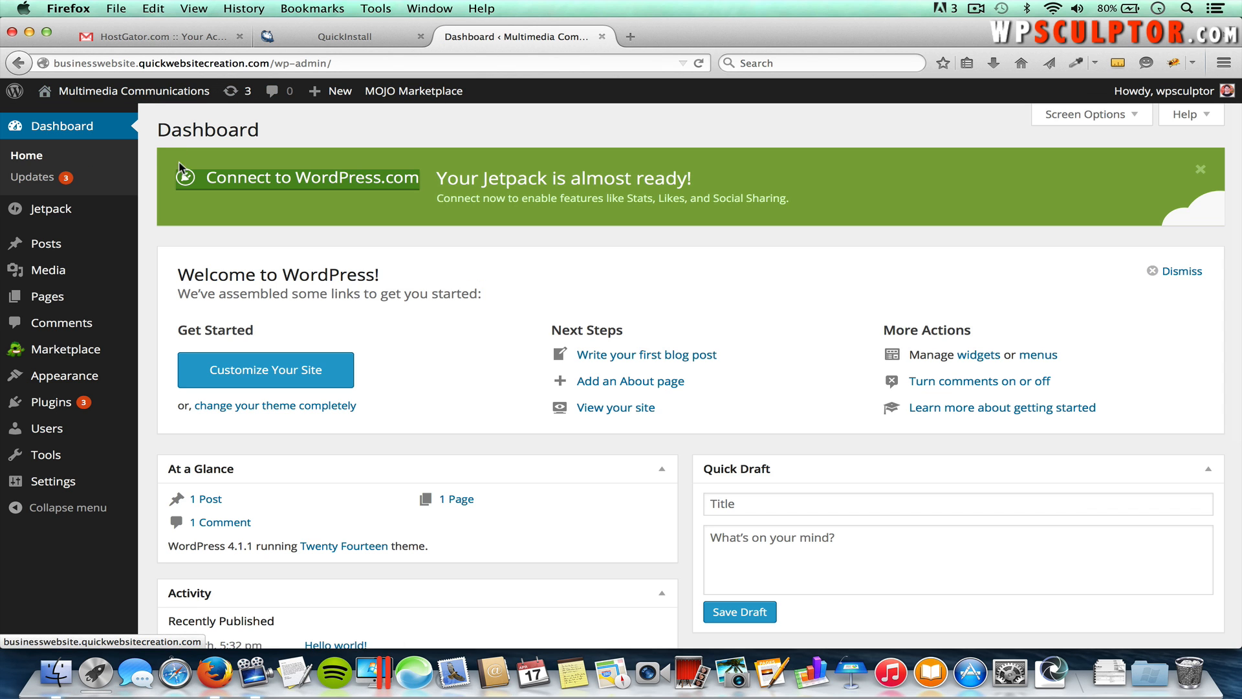
{"action": "mouse_move", "coordinate": [139, 94]}
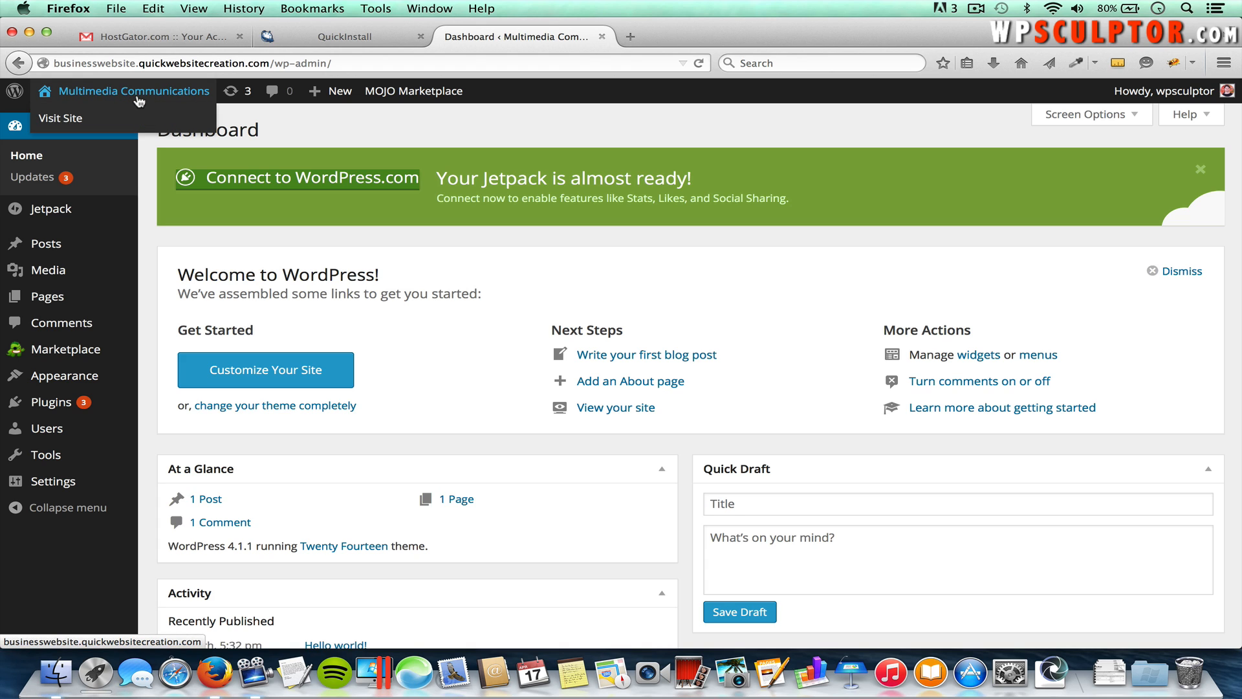
{"action": "right_click", "coordinate": [136, 93]}
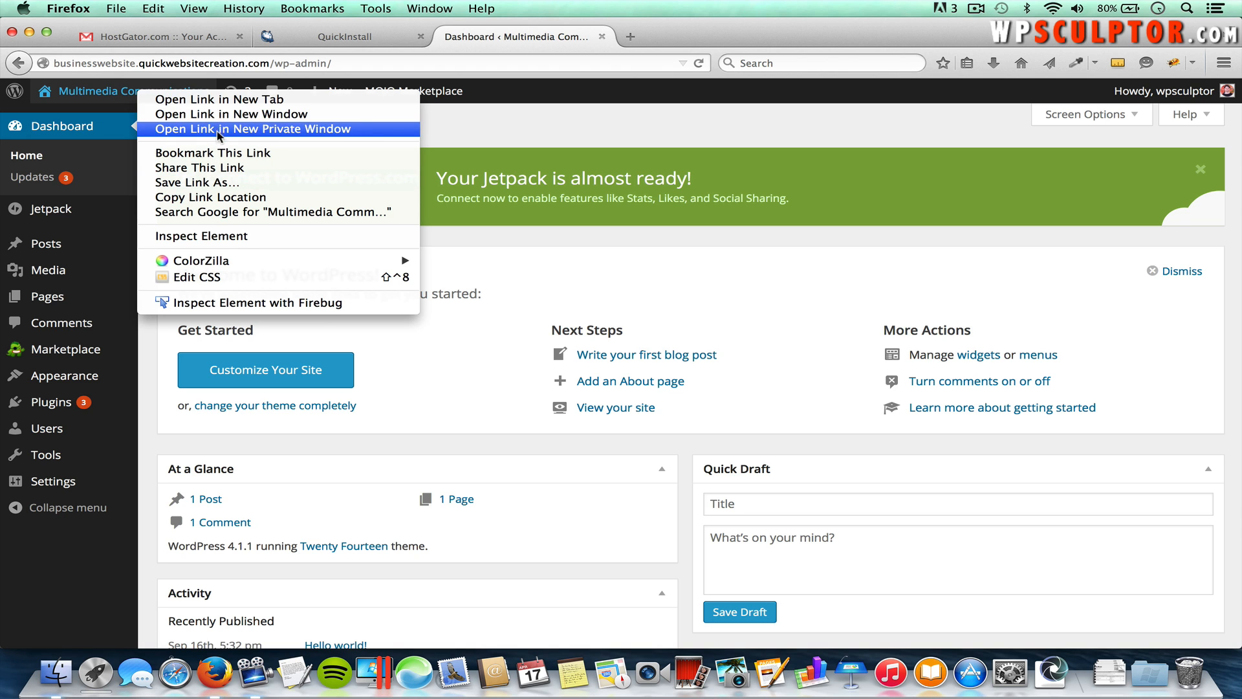
{"action": "left_click", "coordinate": [222, 101]}
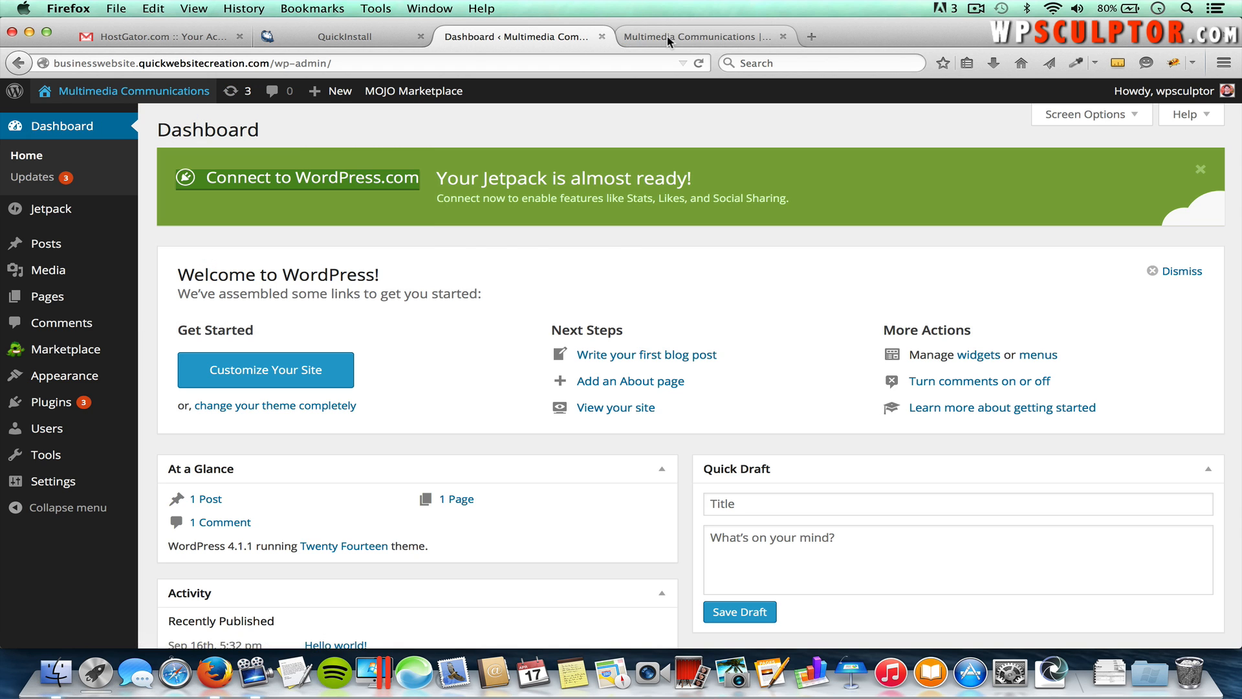
{"action": "left_click", "coordinate": [666, 37]}
{"action": "left_click", "coordinate": [564, 36]}
{"action": "left_click", "coordinate": [667, 36]}
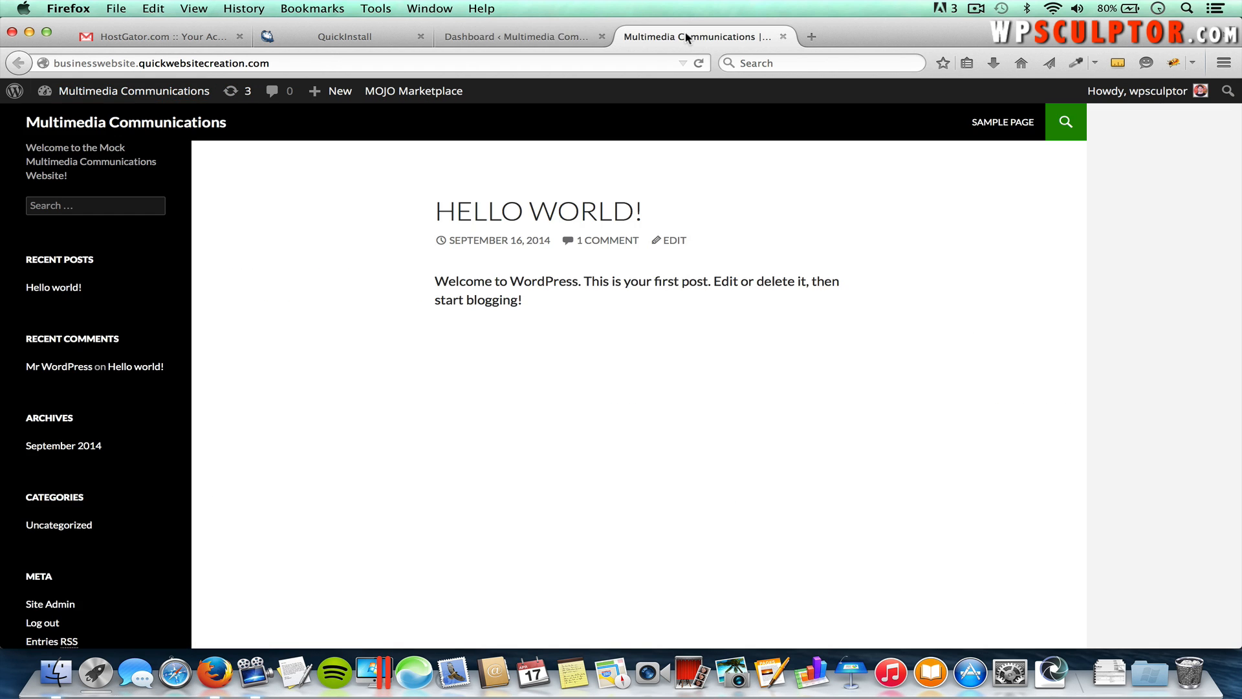
{"action": "left_click", "coordinate": [544, 37]}
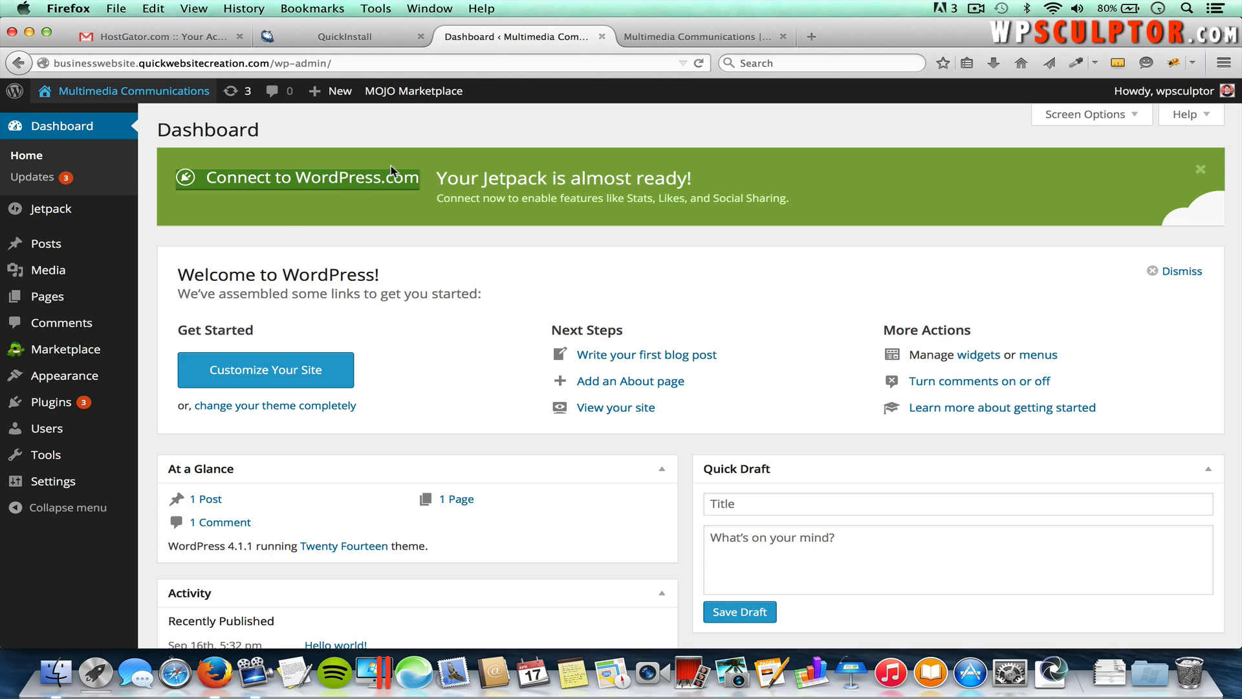
Step: Search WordPress.org themes for 'Spacious', install it and activate it
{"action": "mouse_move", "coordinate": [71, 378]}
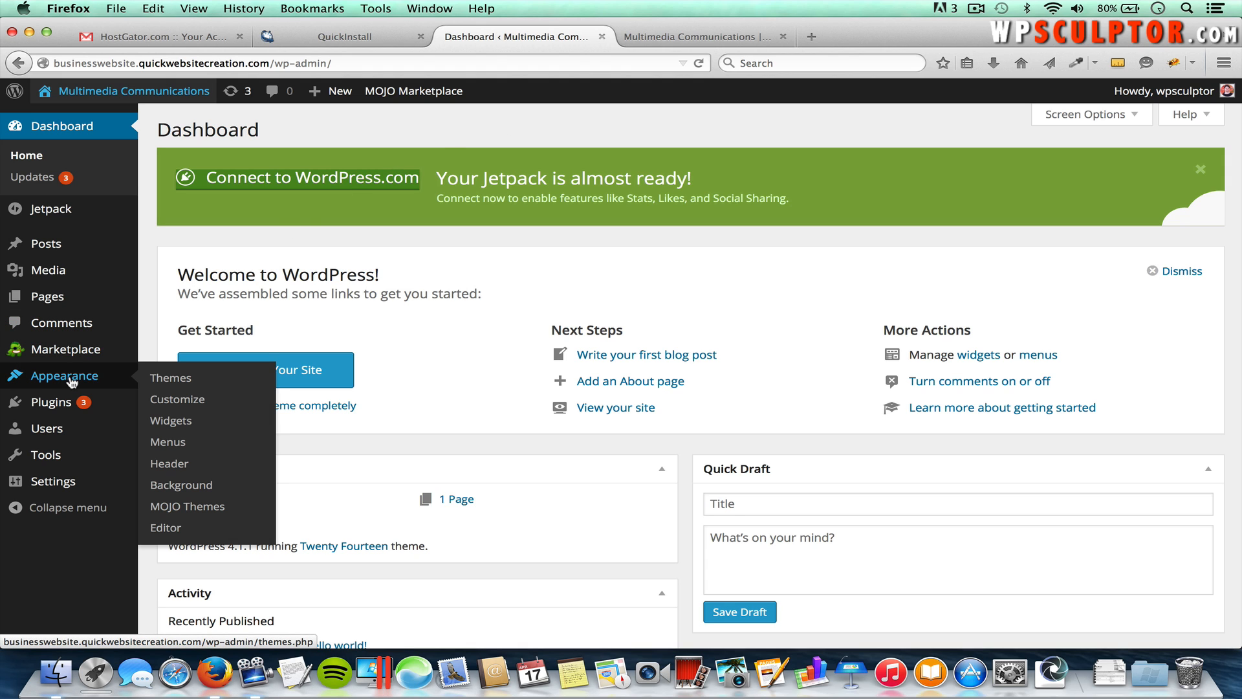
{"action": "left_click", "coordinate": [172, 379]}
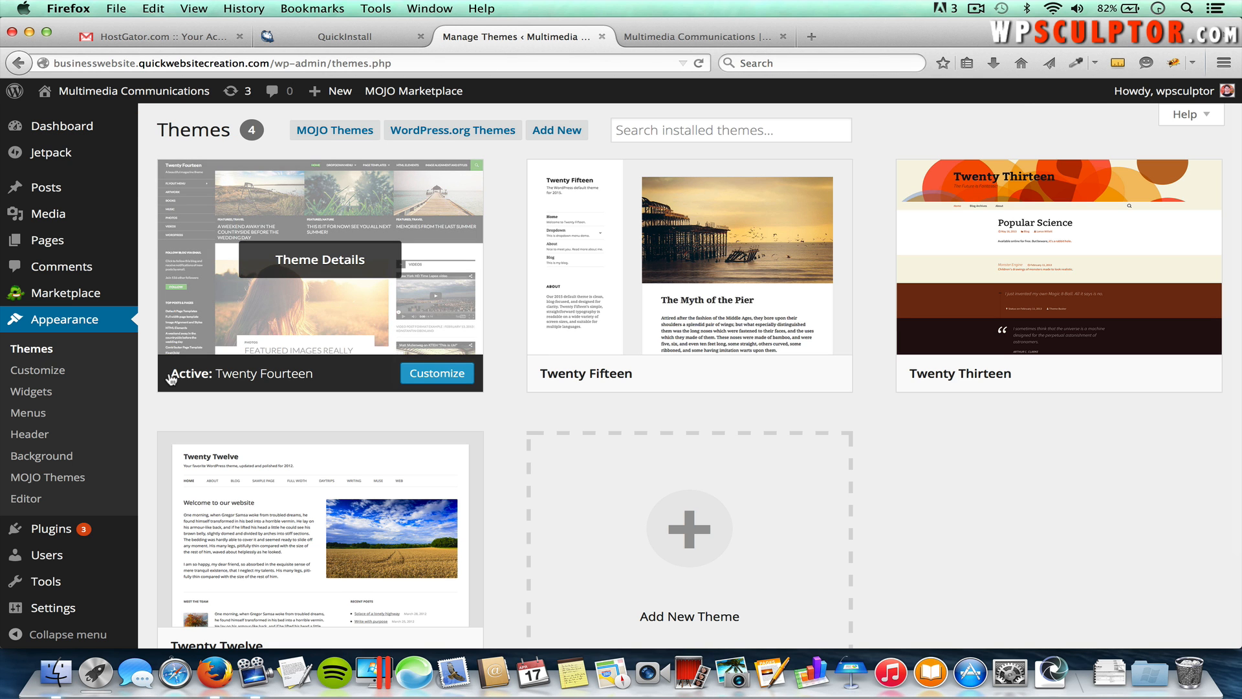
{"action": "left_click", "coordinate": [448, 131]}
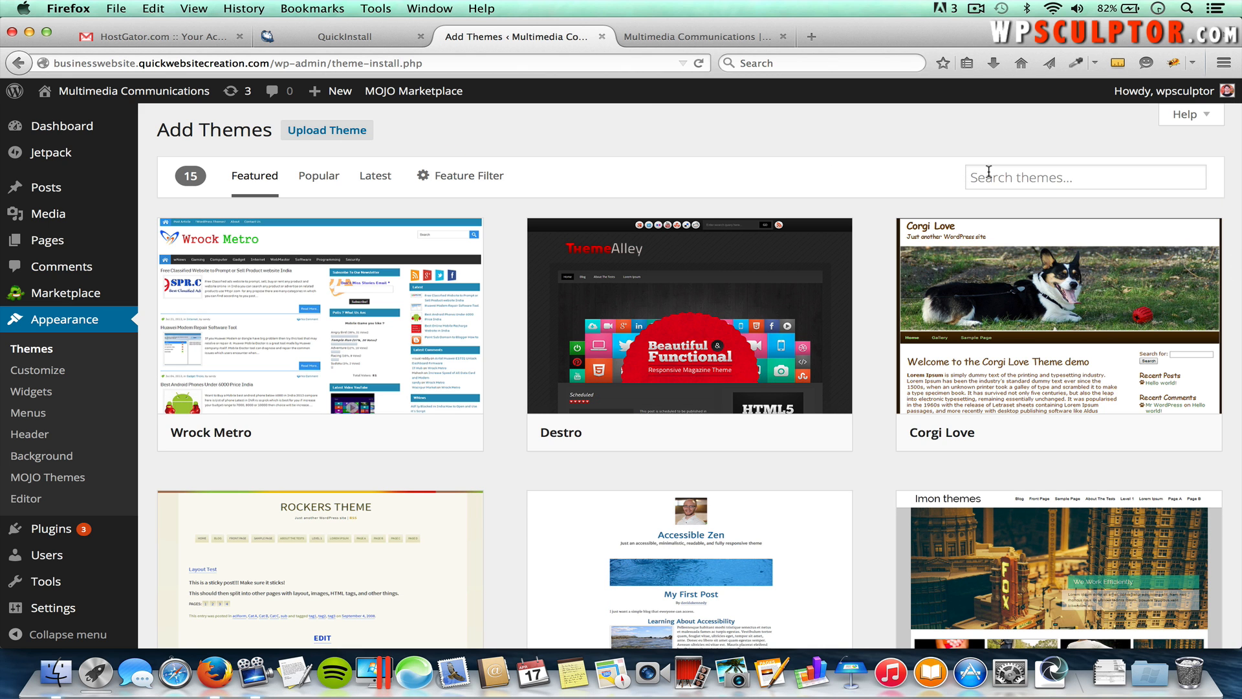
{"action": "left_click", "coordinate": [1019, 178]}
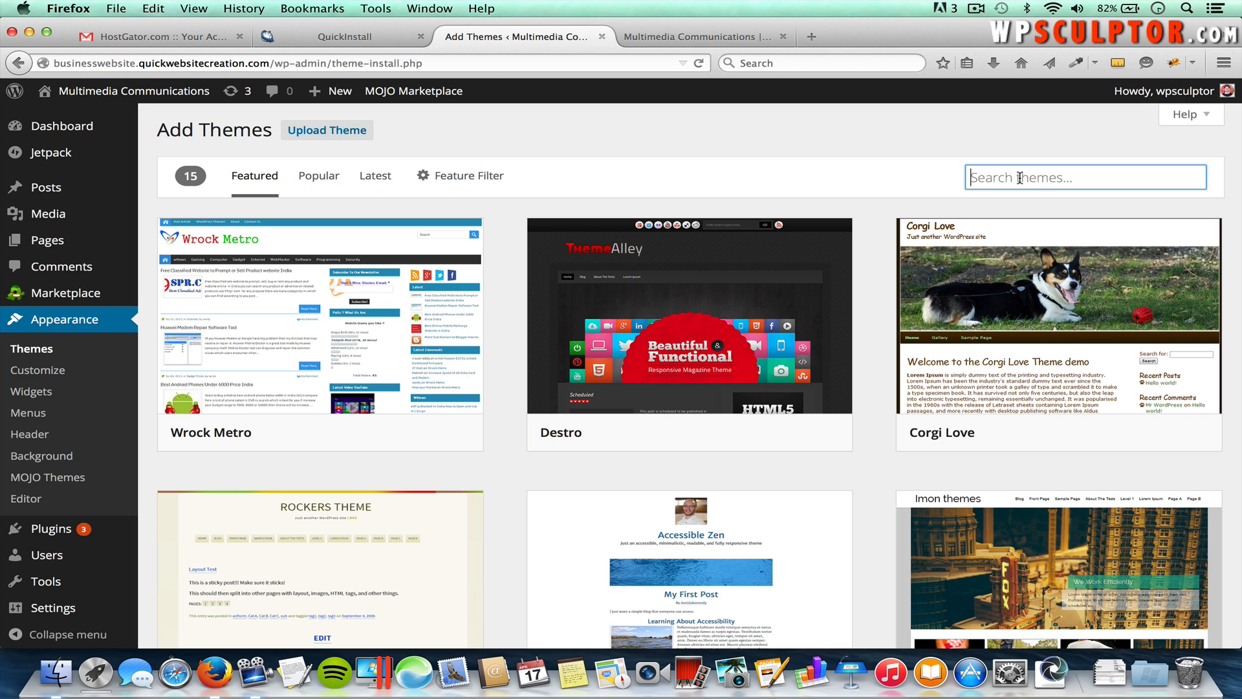
{"action": "type", "text": "Spacious"}
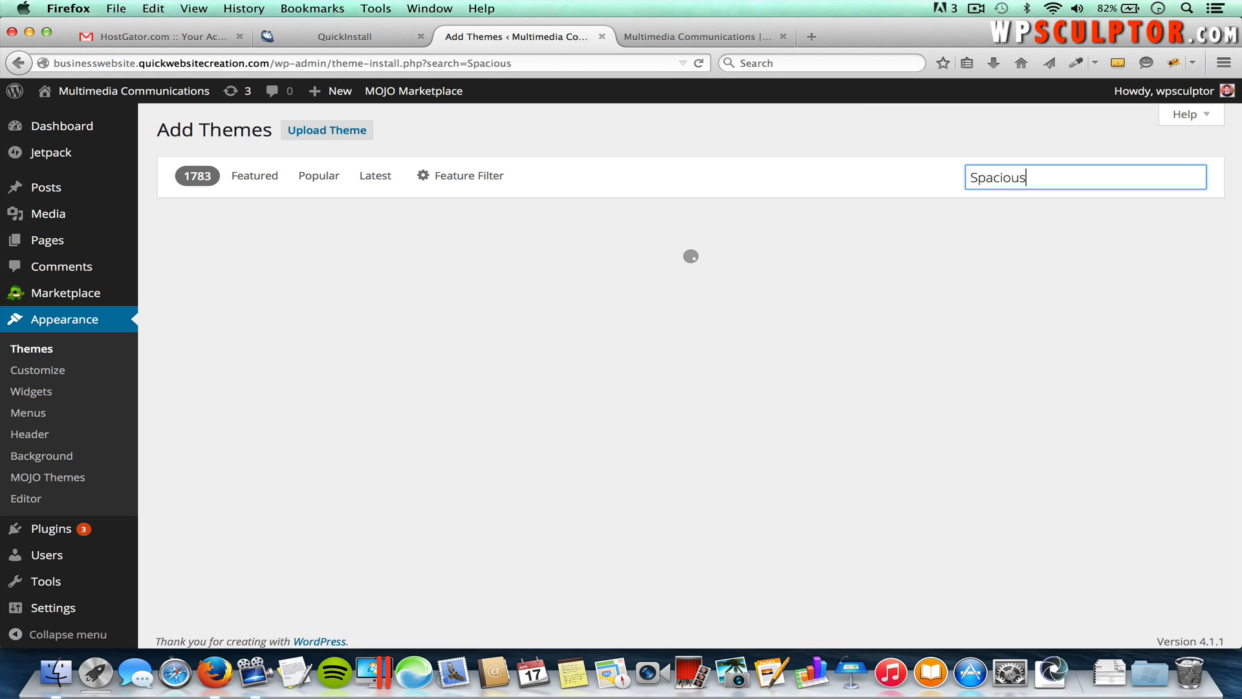
{"action": "mouse_move", "coordinate": [318, 357]}
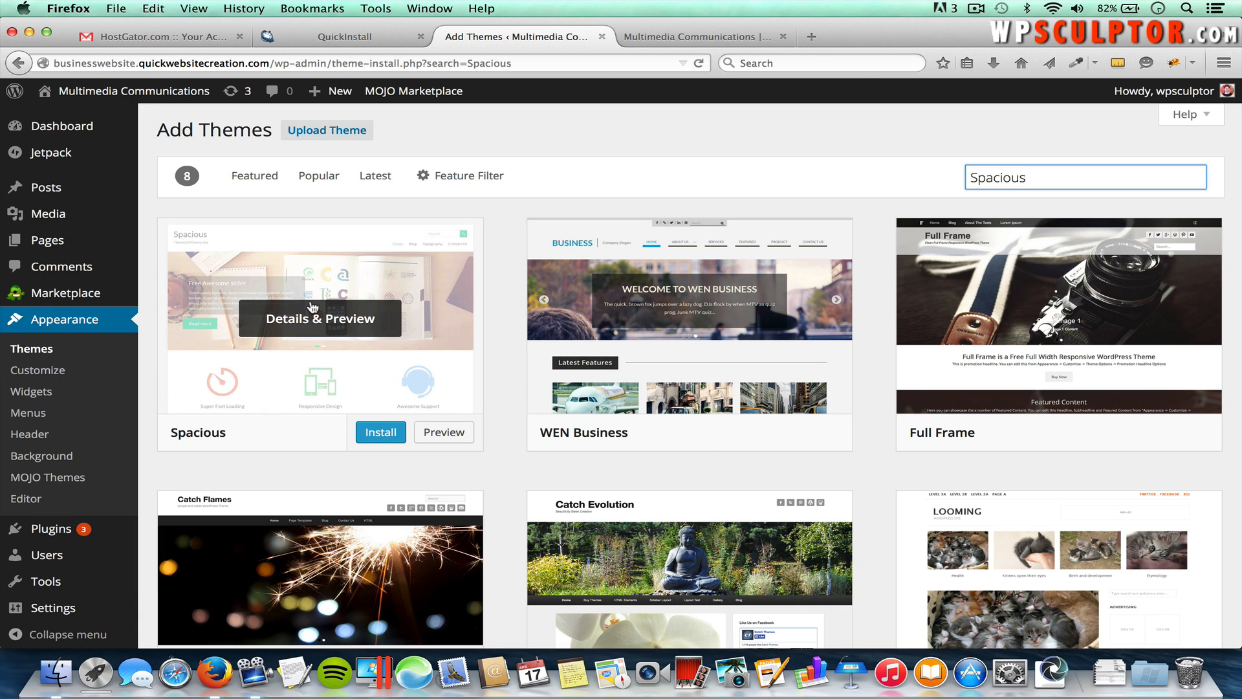
{"action": "left_click", "coordinate": [377, 434]}
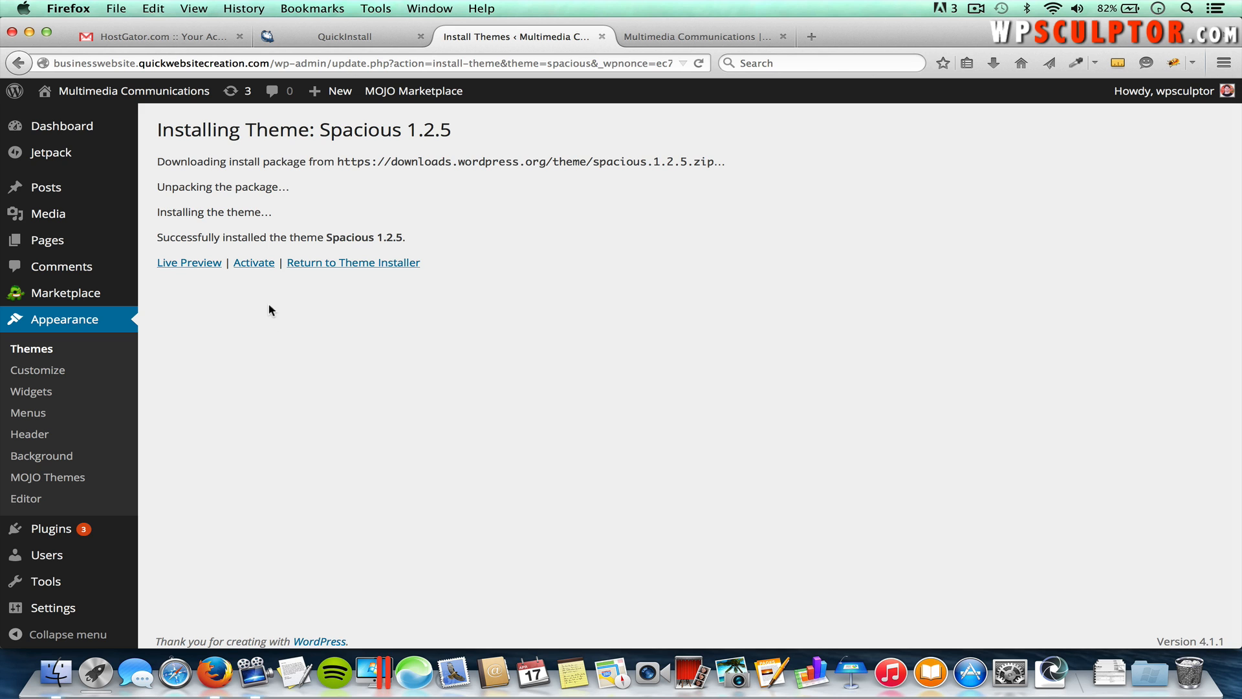
{"action": "left_click", "coordinate": [248, 262]}
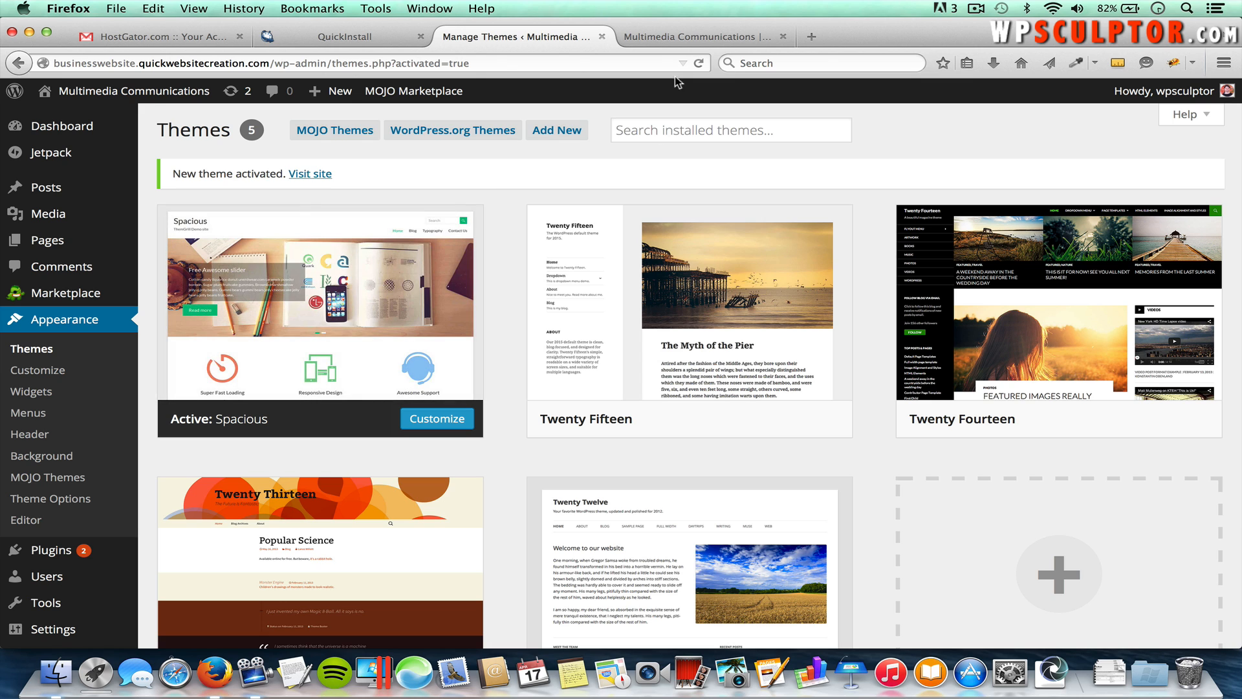
{"action": "left_click", "coordinate": [685, 43]}
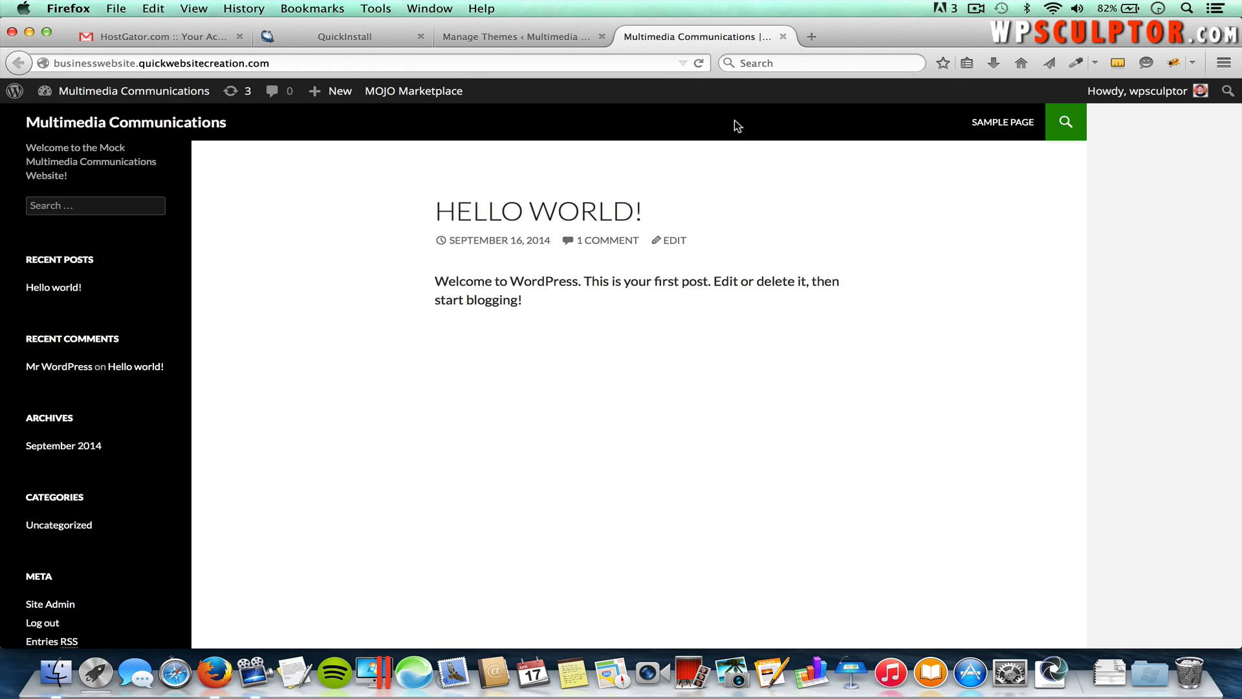
Step: Reload the live site so it renders in the Spacious layout
{"action": "key", "text": "super+r"}
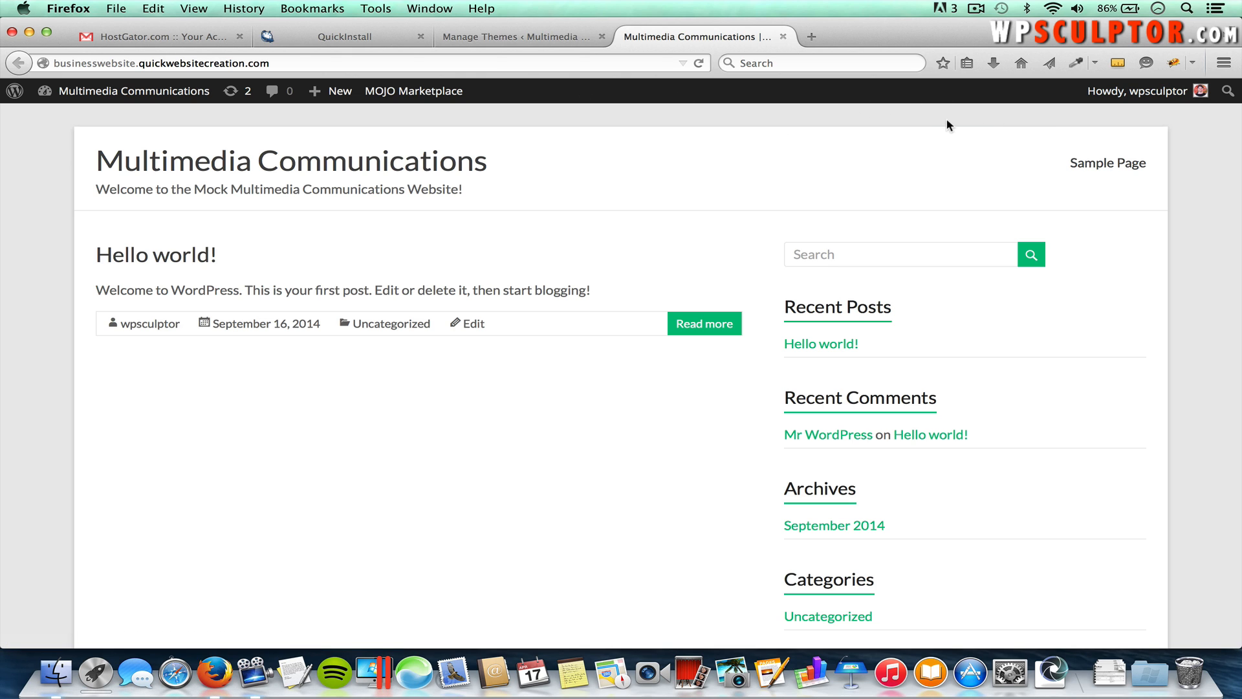
{"action": "mouse_move", "coordinate": [1156, 93]}
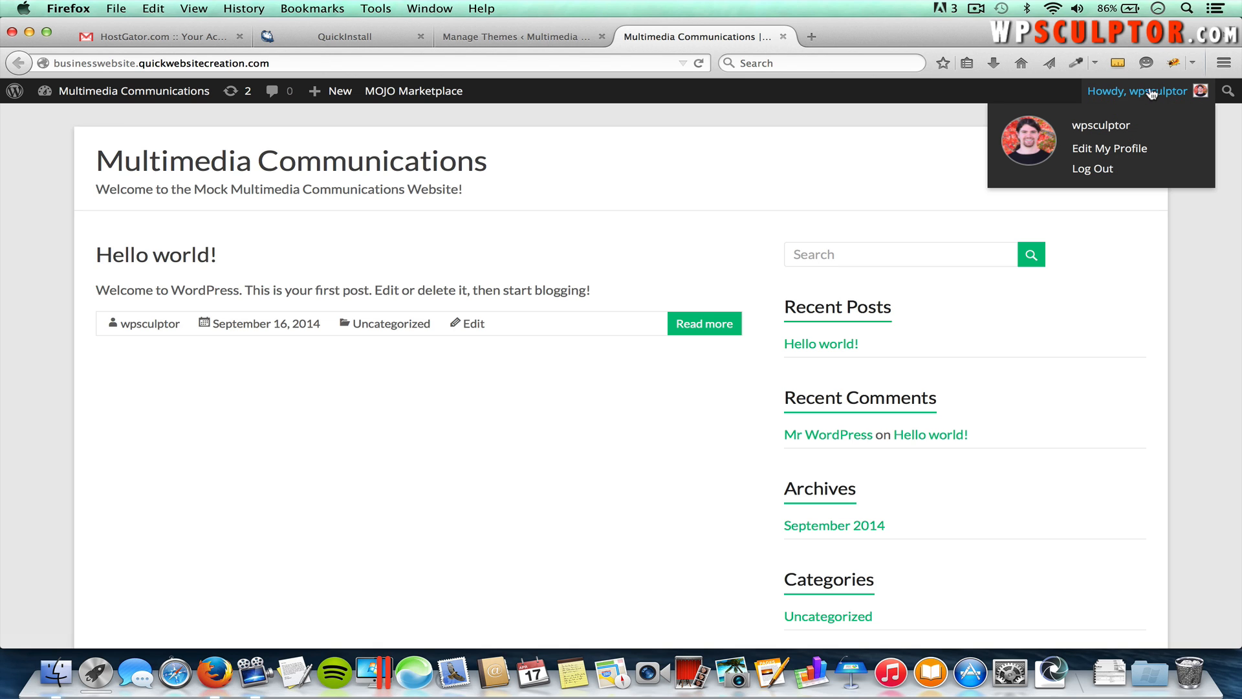
Step: Log out of the admin and close the leftover themes, QuickInstall and HostGator tabs
{"action": "left_click", "coordinate": [1089, 172]}
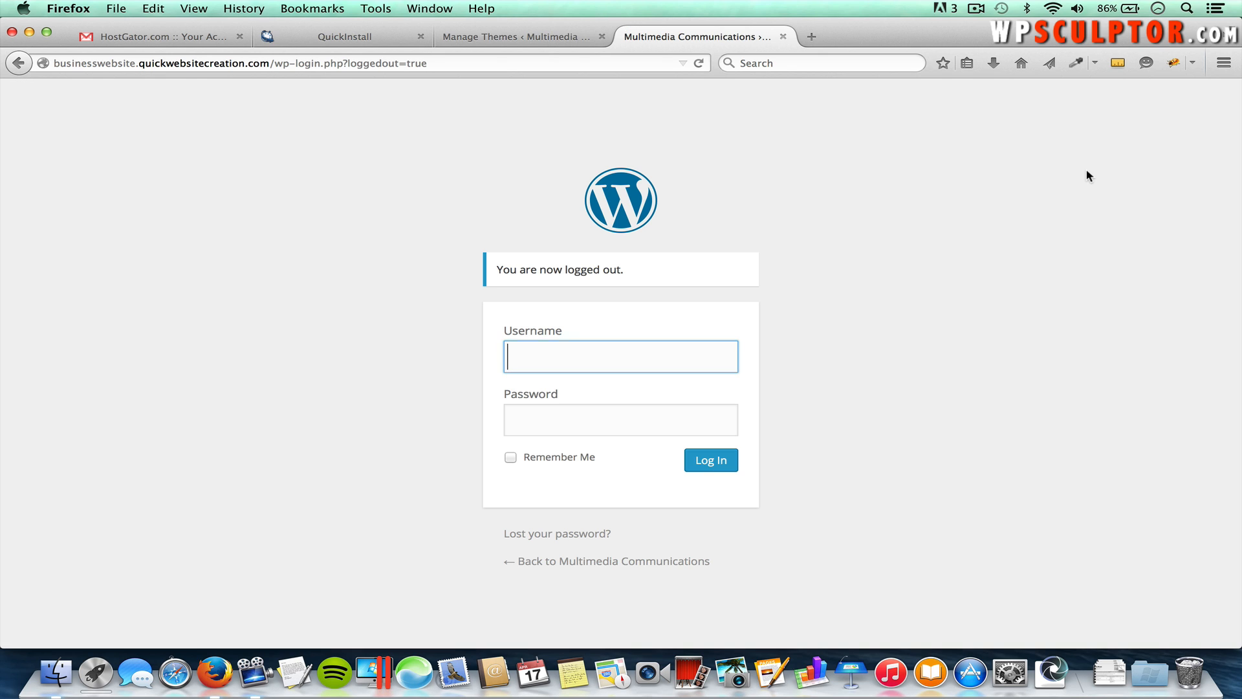
{"action": "left_click", "coordinate": [600, 37]}
{"action": "left_click", "coordinate": [420, 36]}
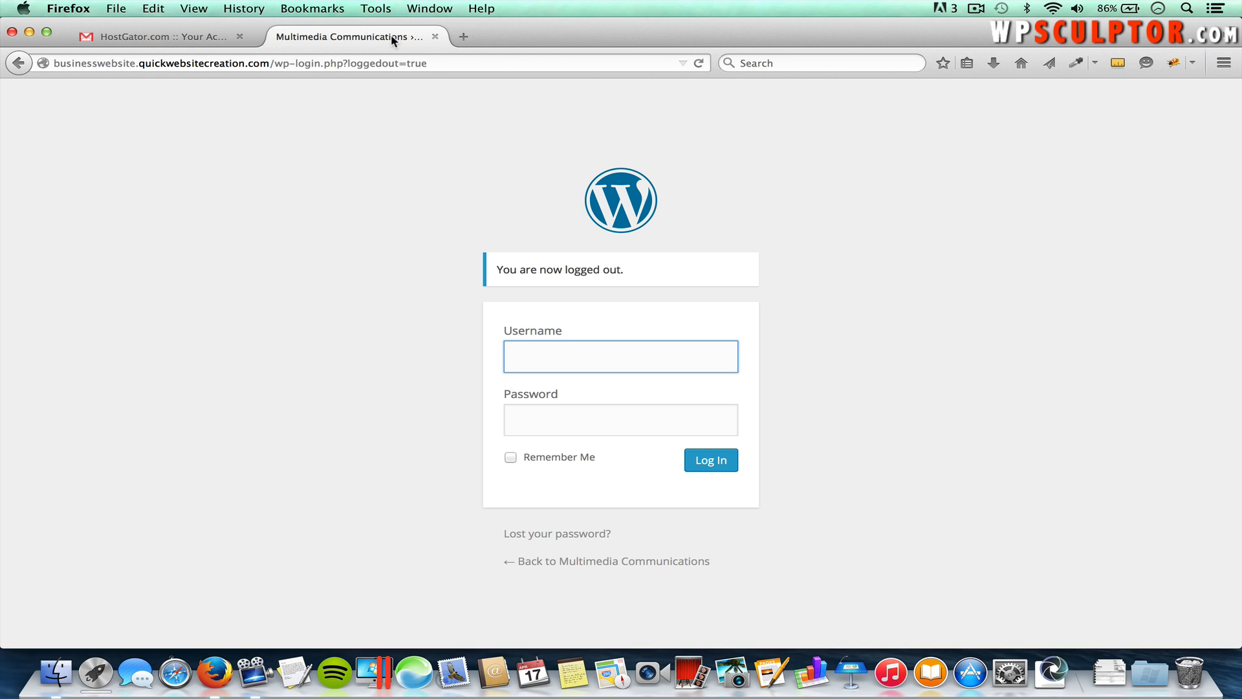
{"action": "left_click", "coordinate": [237, 36]}
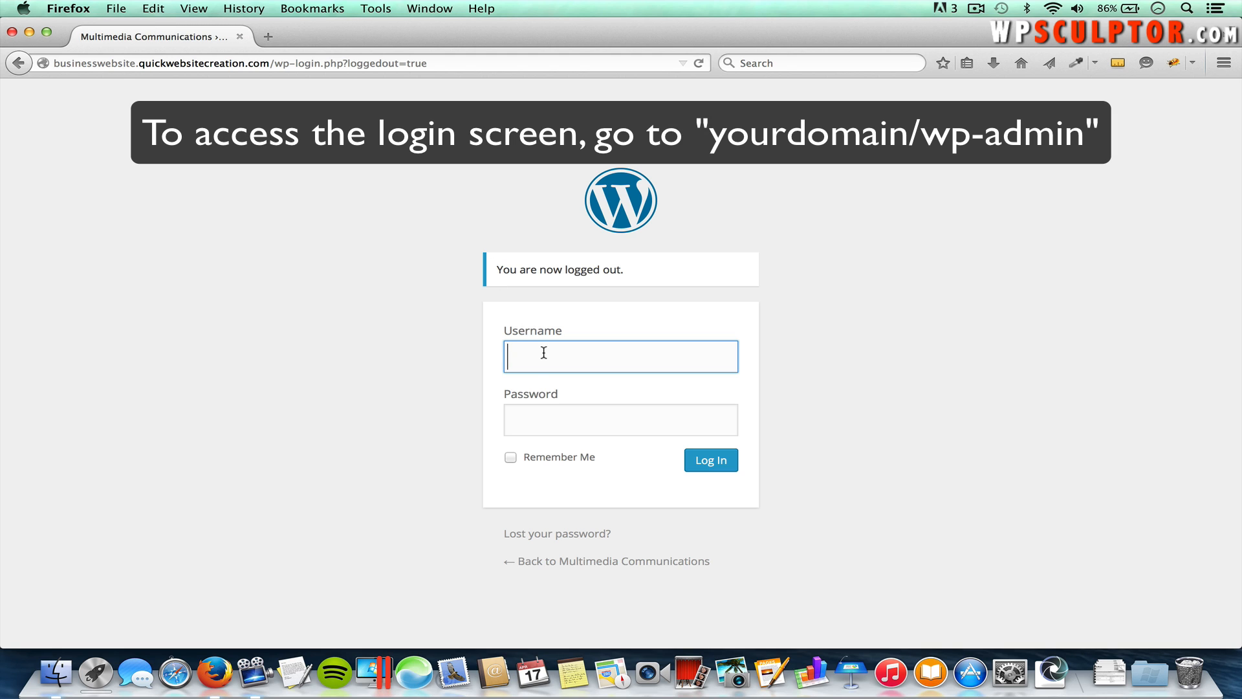
Step: Log back in with the administrator username and password
{"action": "type", "text": "wpsculptor"}
{"action": "key", "text": "Tab"}
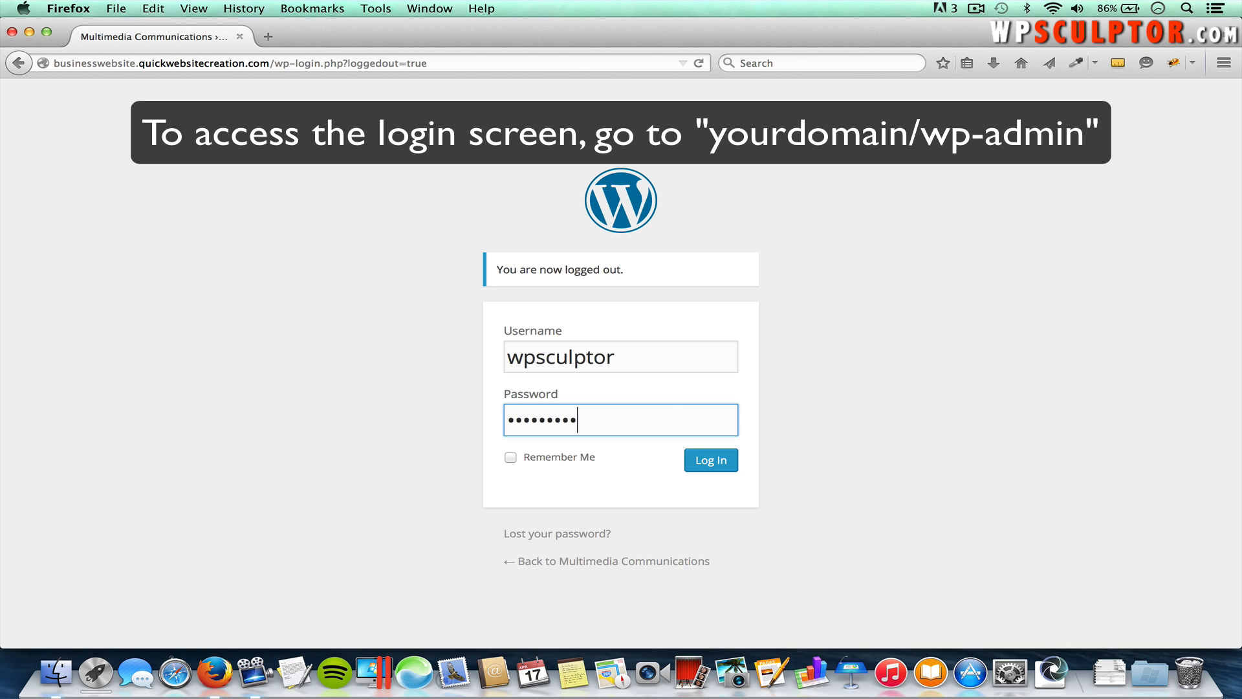
{"action": "left_click", "coordinate": [707, 463]}
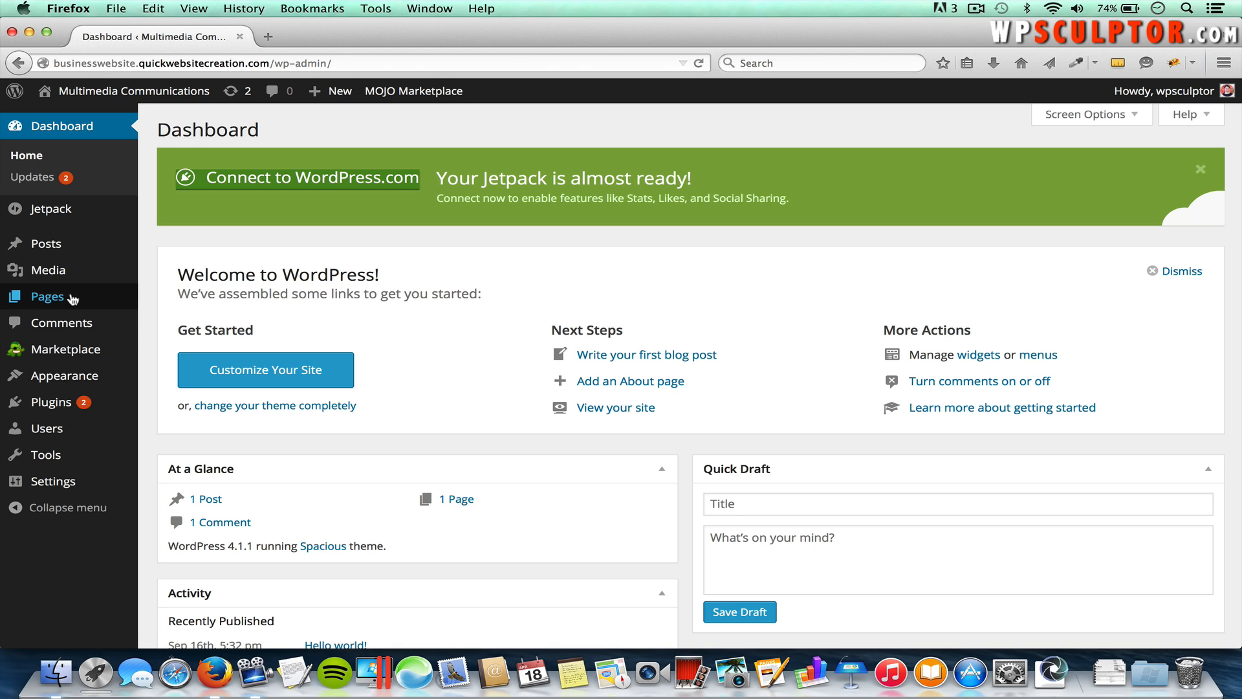
Step: Move the default Sample Page to the Trash and start a new blank page
{"action": "mouse_move", "coordinate": [70, 301]}
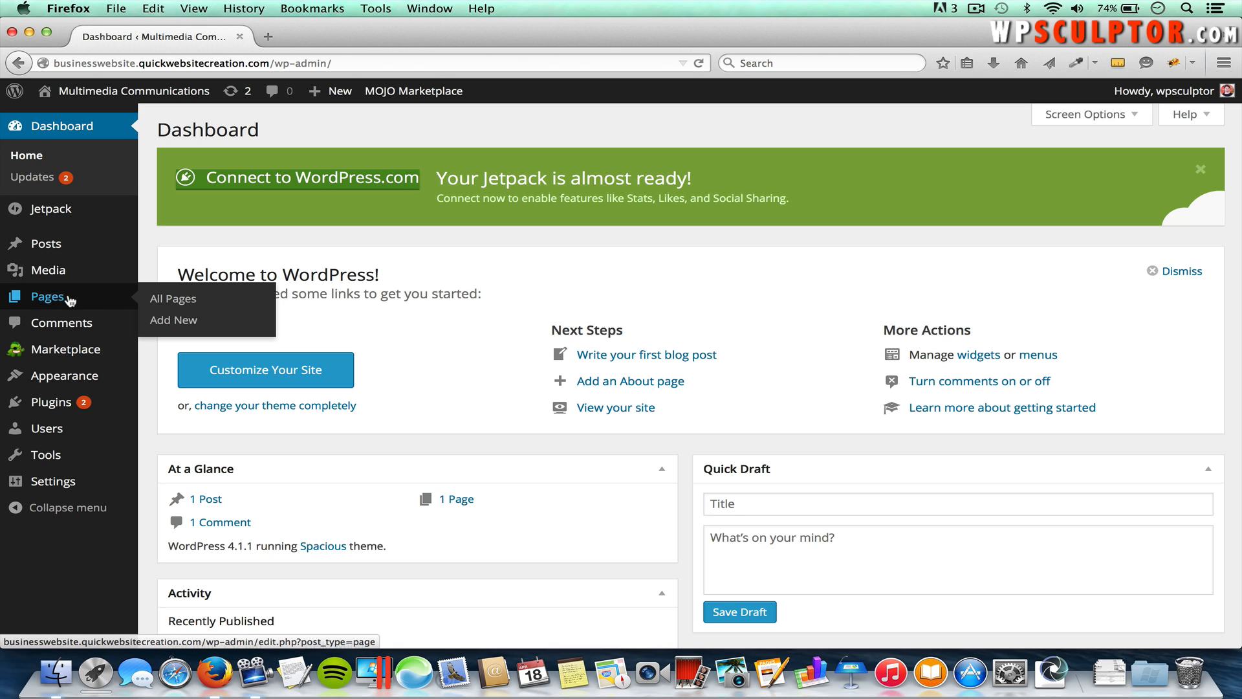
{"action": "left_click", "coordinate": [176, 300]}
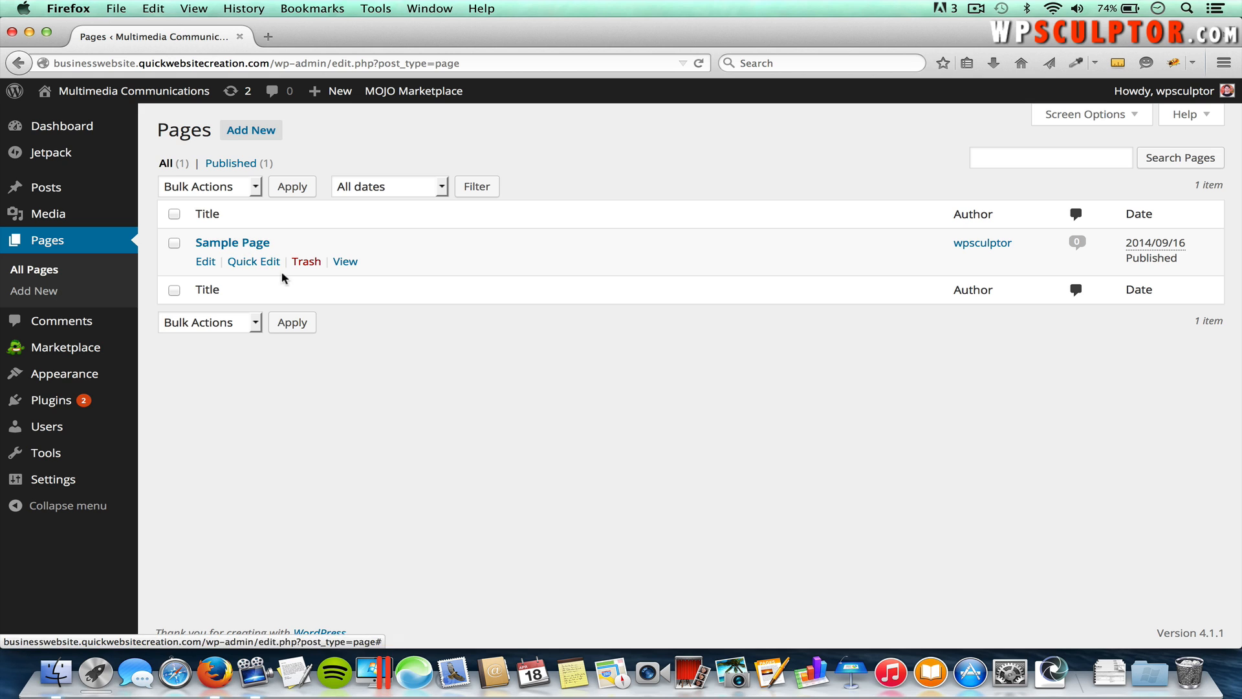
{"action": "left_click", "coordinate": [308, 262]}
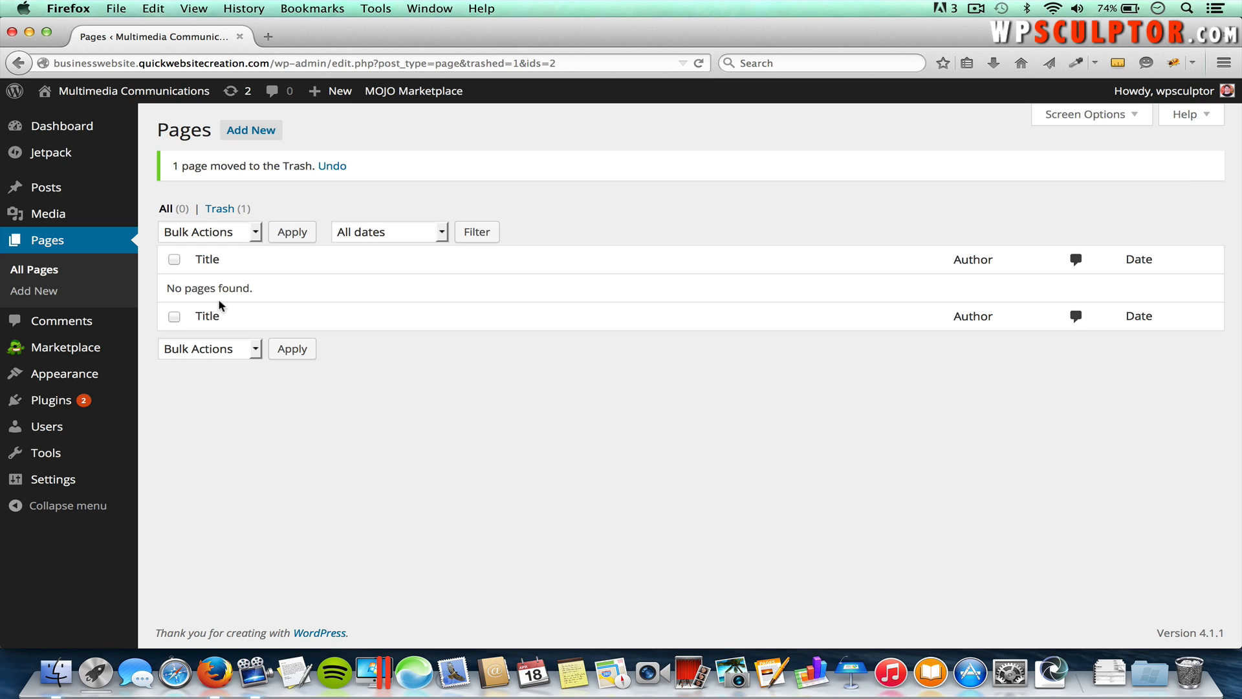
{"action": "left_click", "coordinate": [43, 294]}
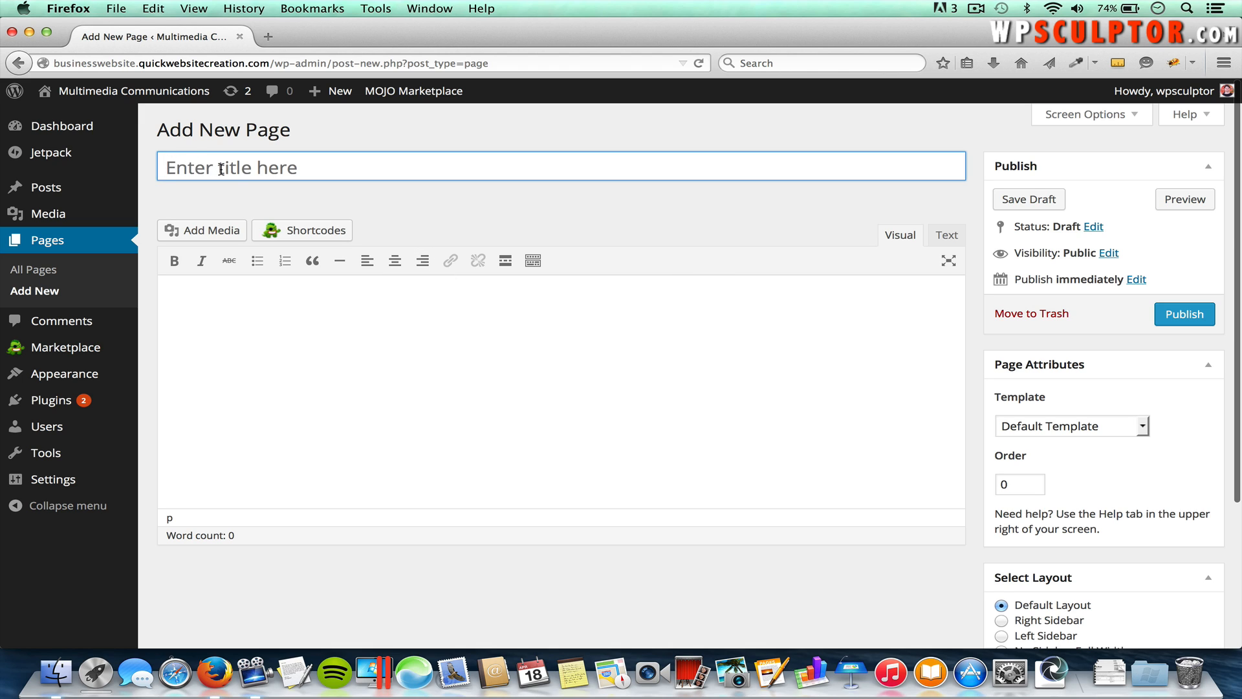
Step: Publish pages titled 'Welcome' and 'About Us', then start another blank page
{"action": "left_click", "coordinate": [279, 175]}
{"action": "type", "text": "Welcome"}
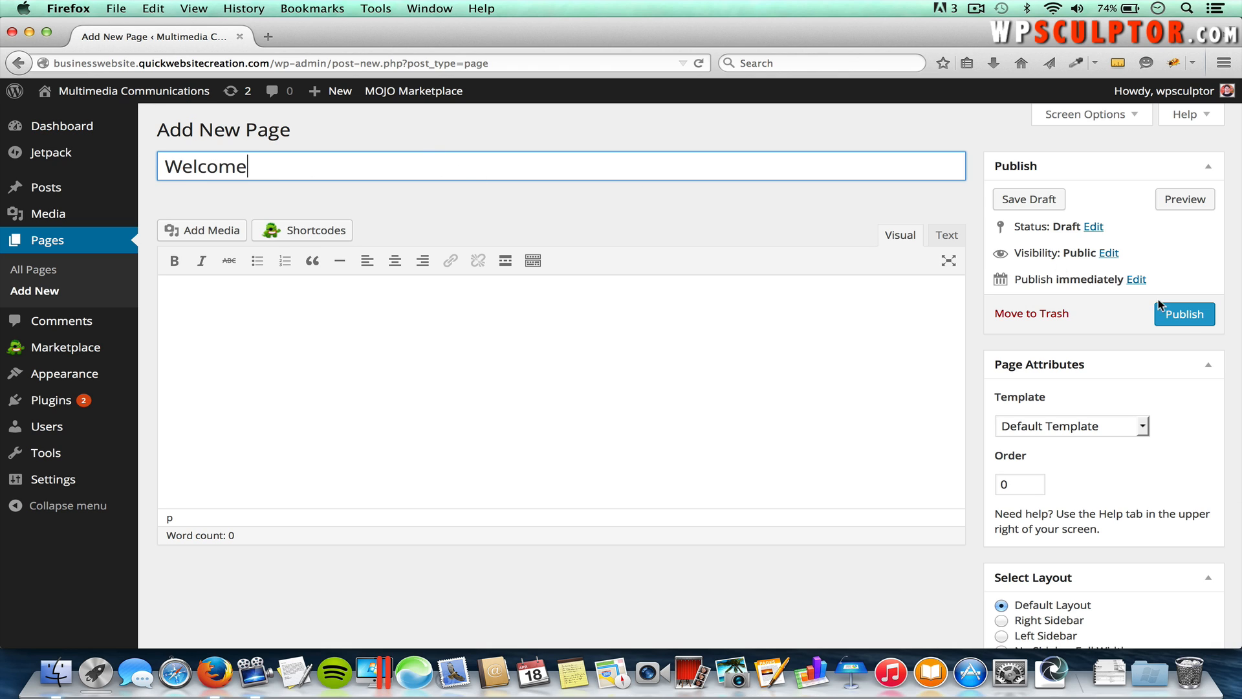
{"action": "left_click", "coordinate": [1187, 315]}
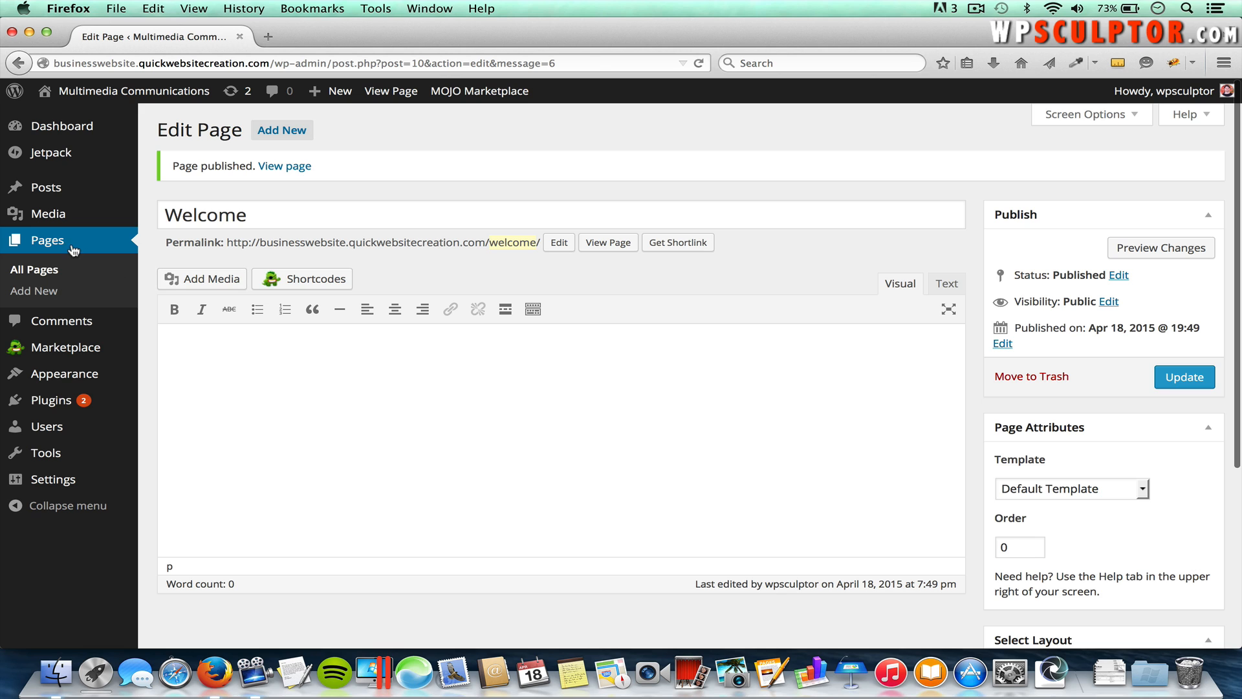
{"action": "left_click", "coordinate": [291, 132]}
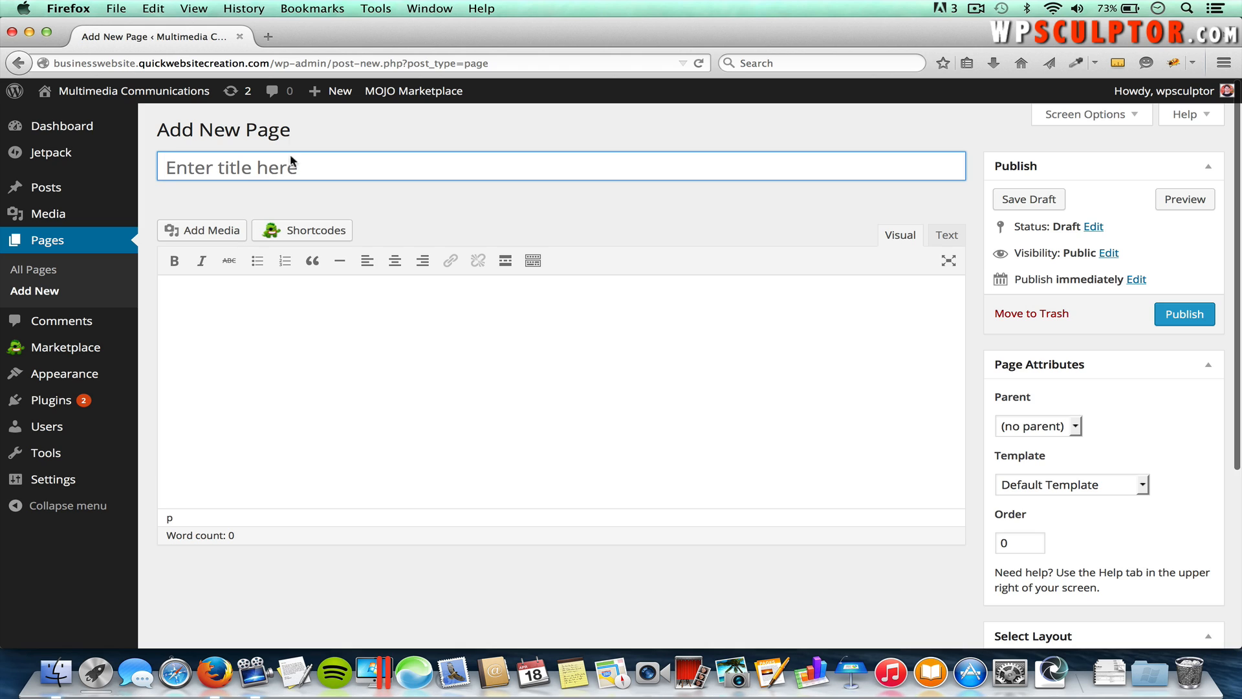
{"action": "type", "text": "A"}
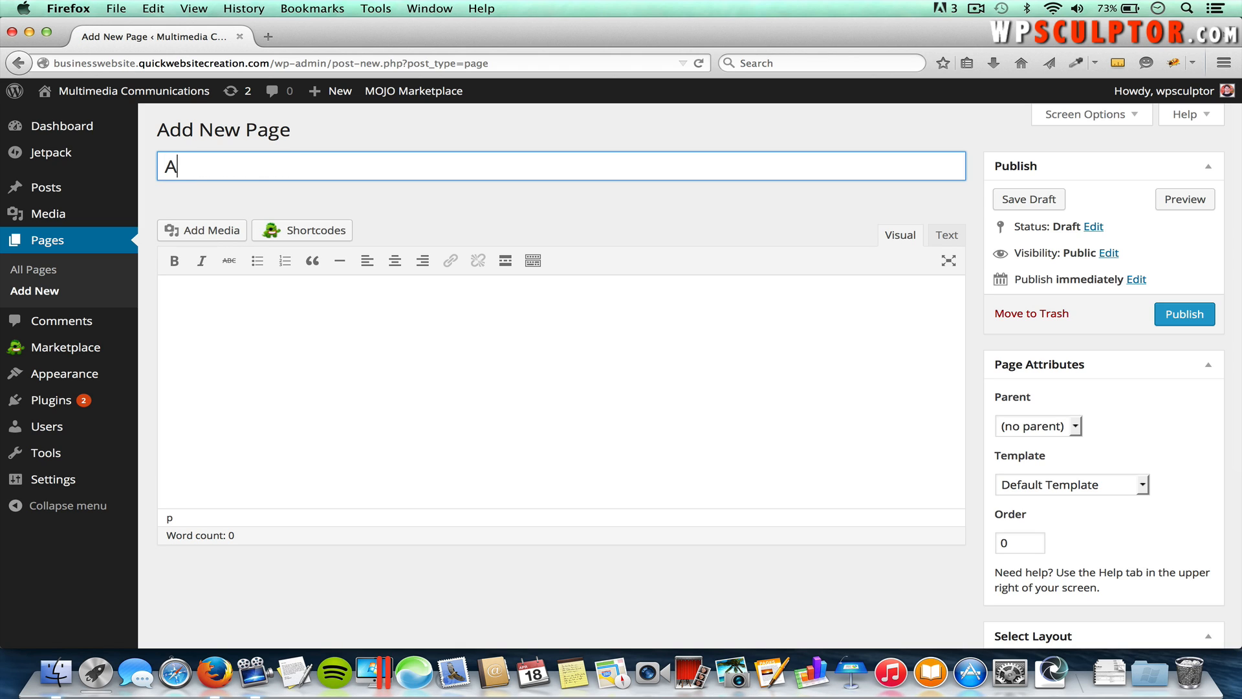
{"action": "type", "text": "bout Us"}
{"action": "left_click", "coordinate": [1184, 317]}
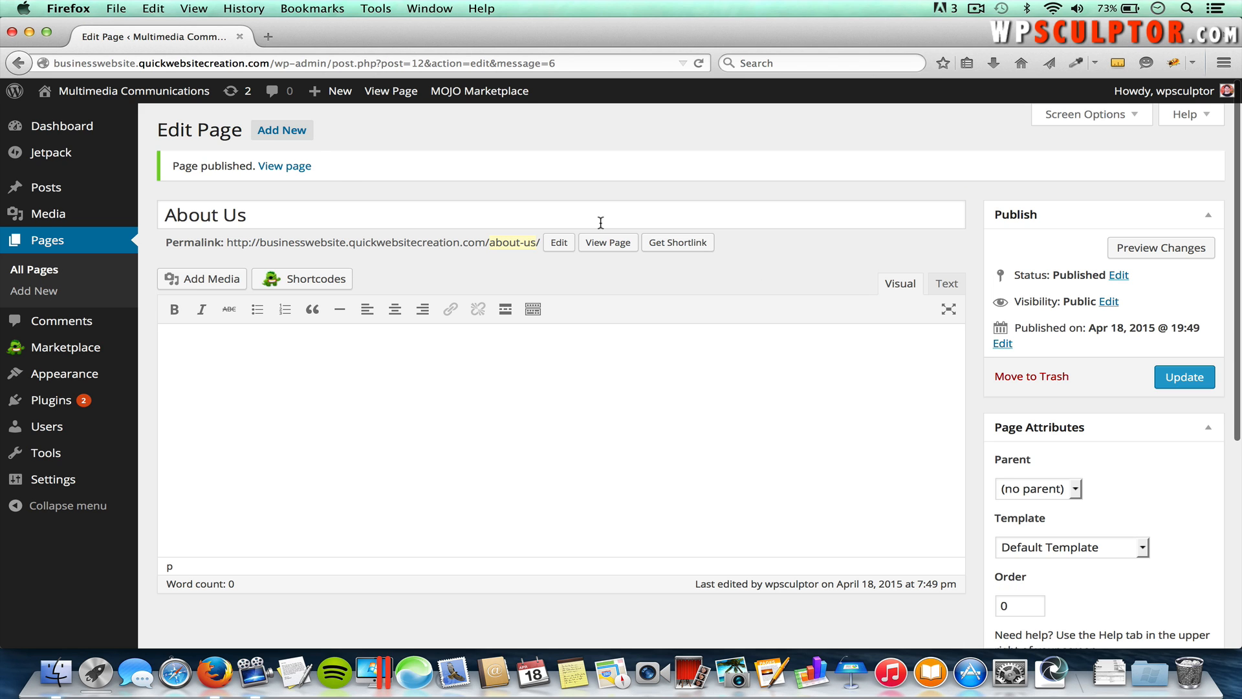
{"action": "left_click", "coordinate": [292, 133]}
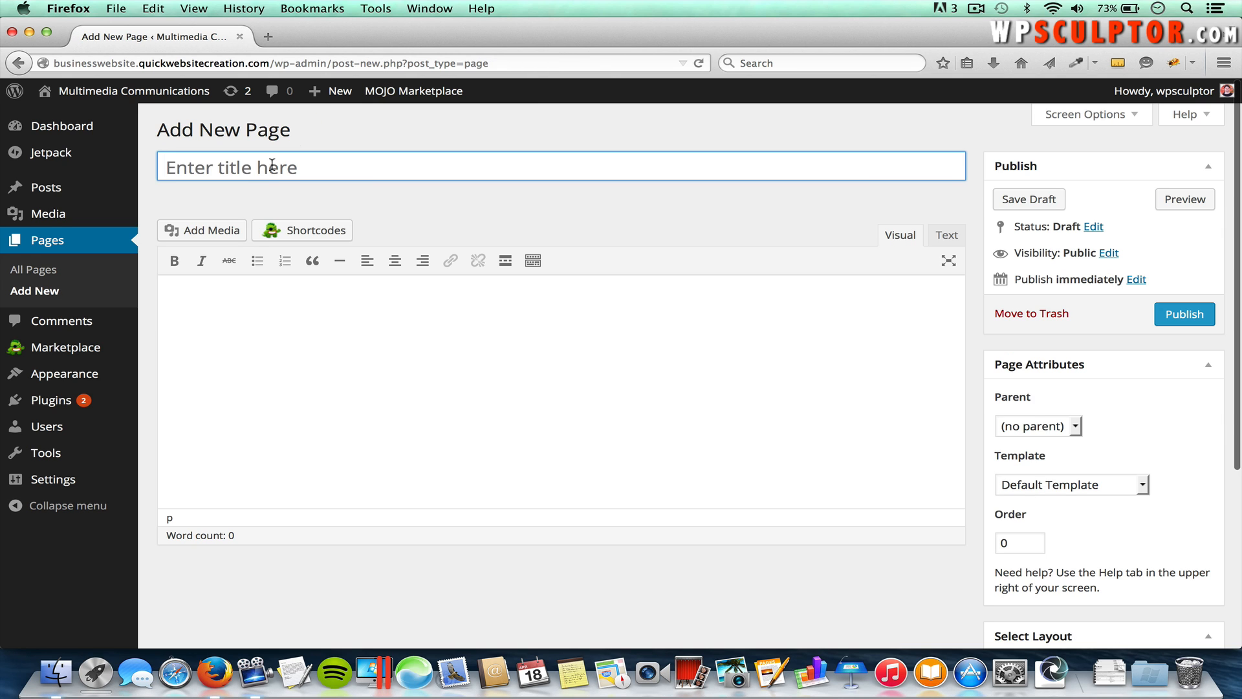
Step: Publish four pages titled 'Contact Us', 'Photography', 'Video' and 'Copywriting'
{"action": "type", "text": "Contact"}
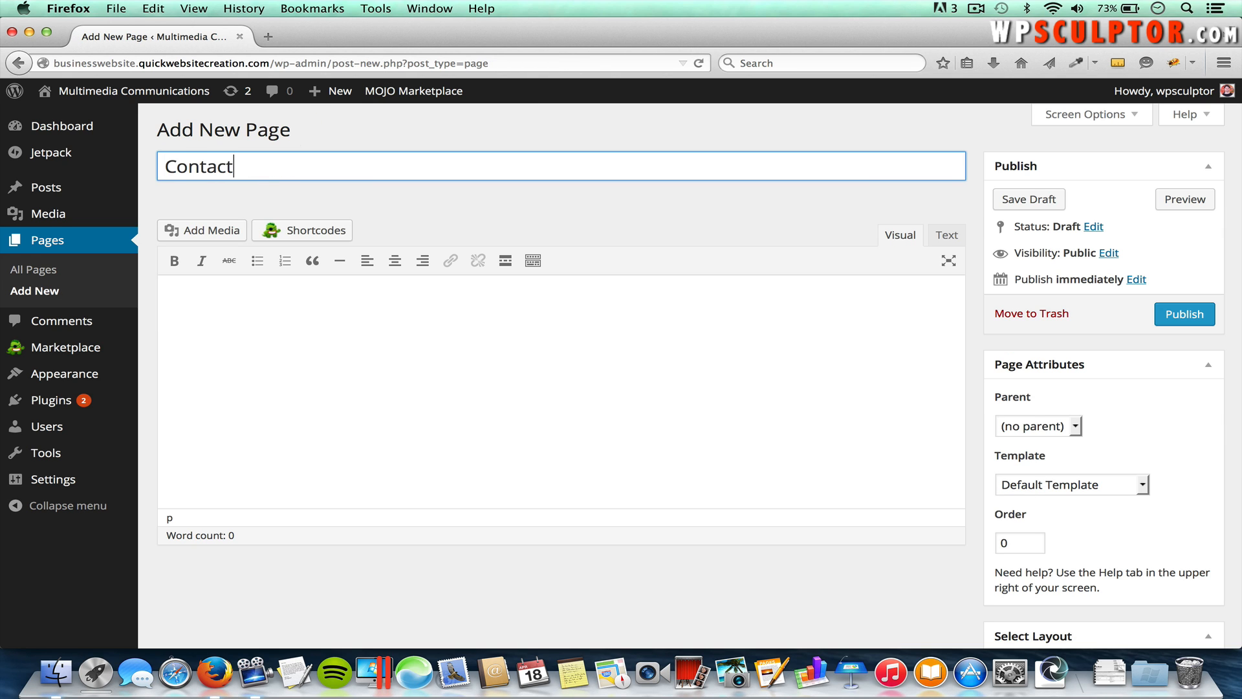
{"action": "type", "text": " Us"}
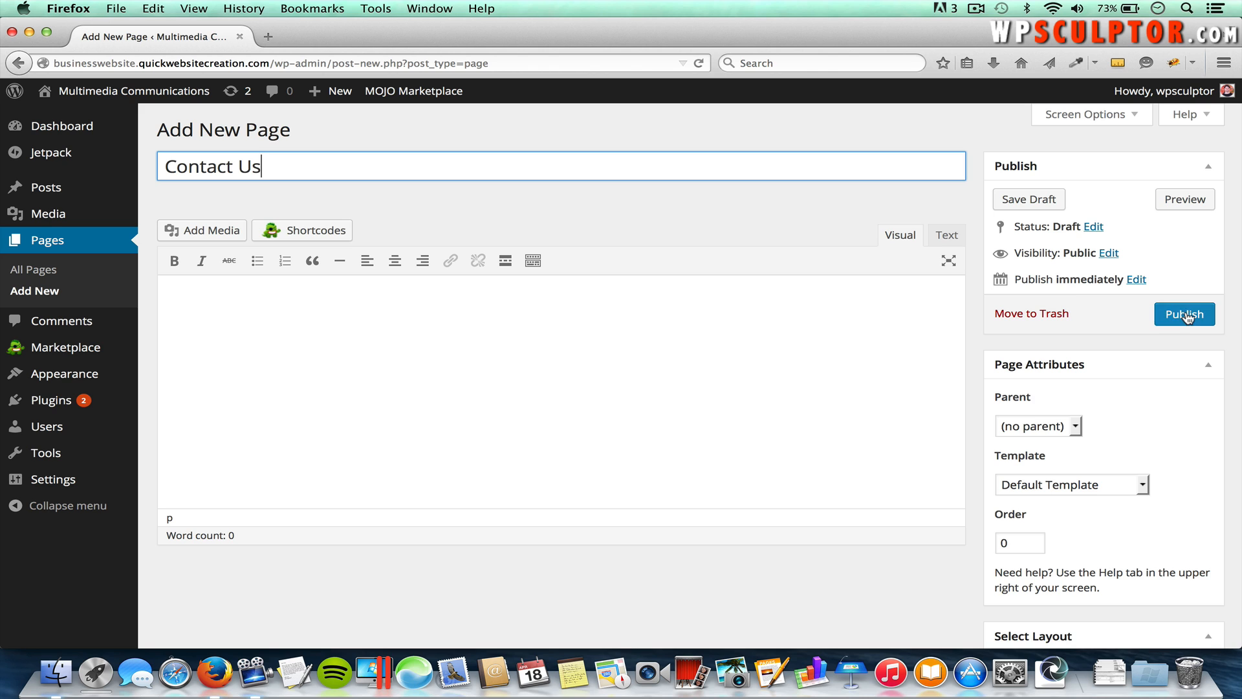
{"action": "left_click", "coordinate": [1185, 315]}
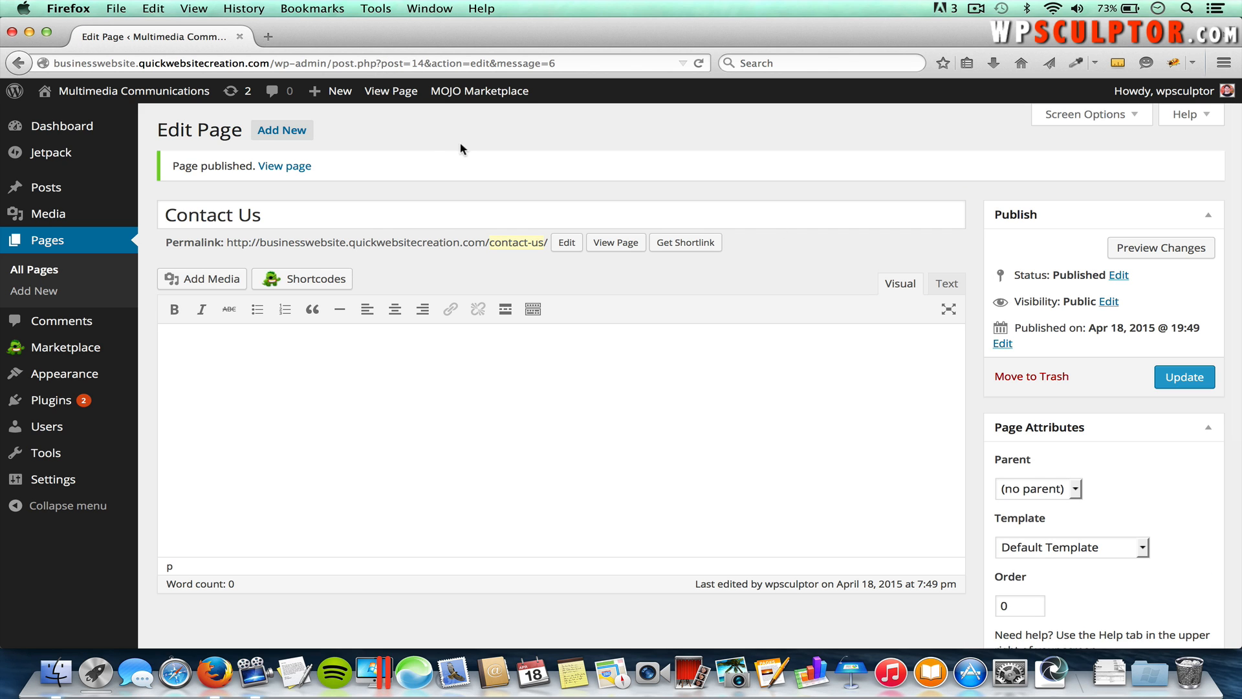
{"action": "left_click", "coordinate": [293, 131]}
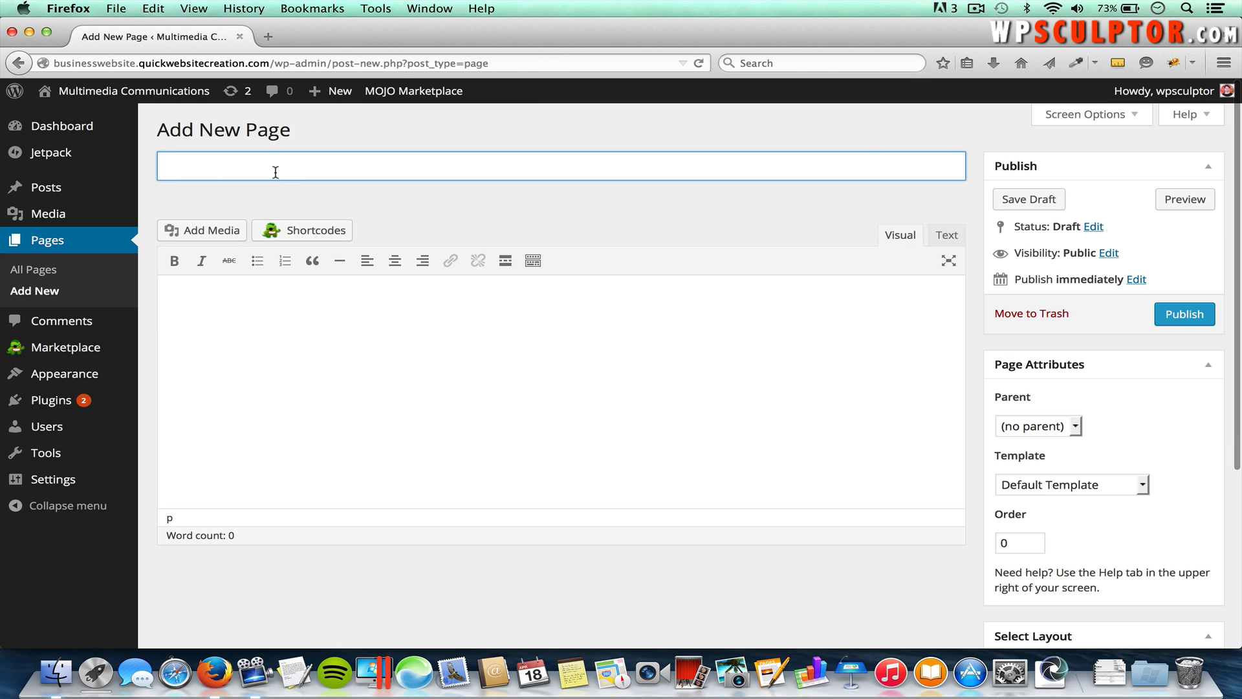
{"action": "type", "text": "Photogra"}
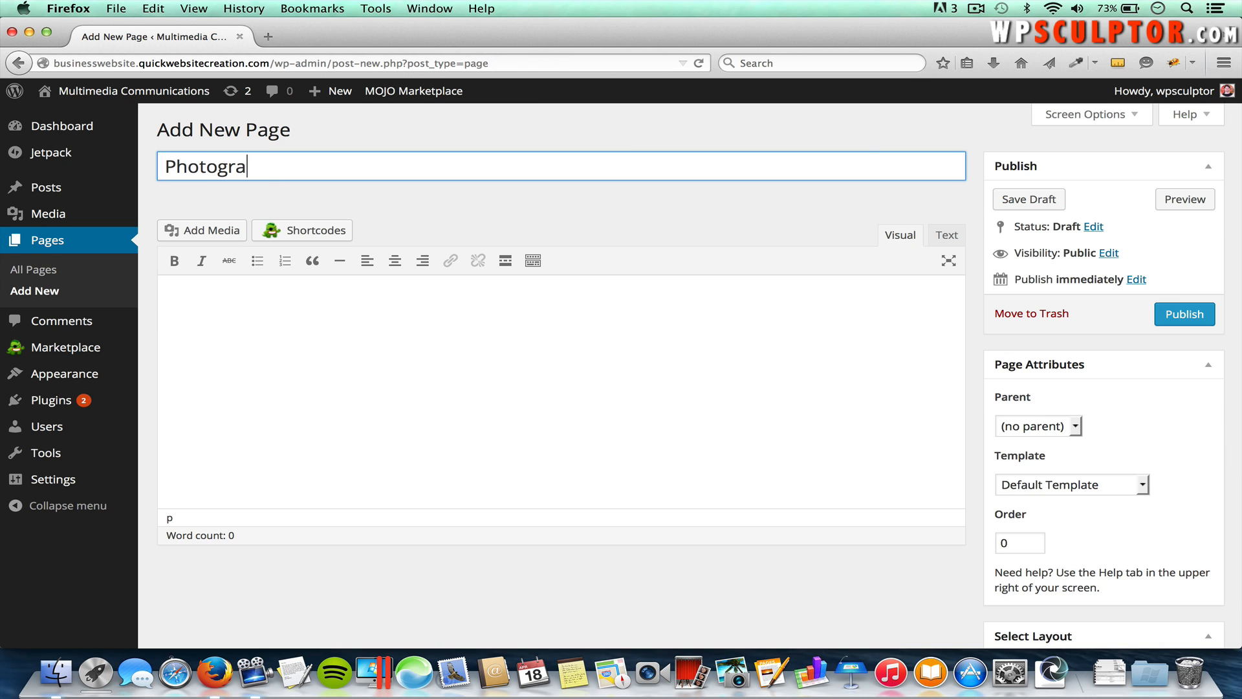
{"action": "type", "text": "phy"}
{"action": "left_click", "coordinate": [1181, 315]}
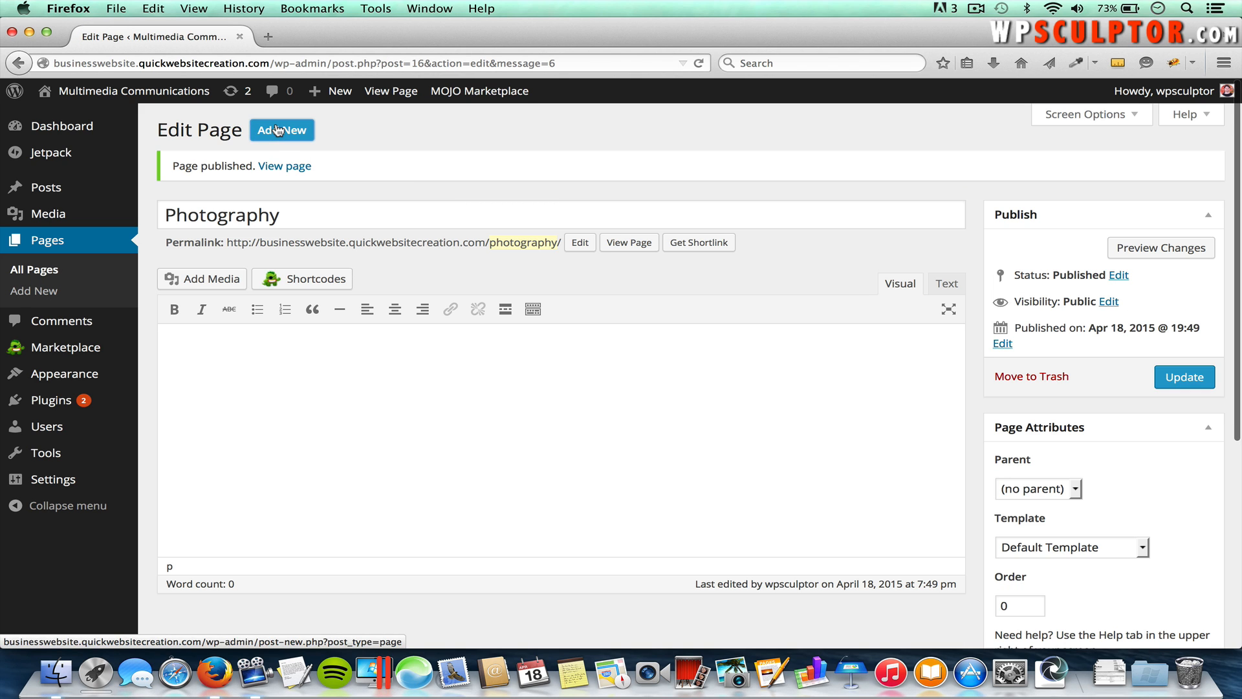
{"action": "left_click", "coordinate": [279, 131]}
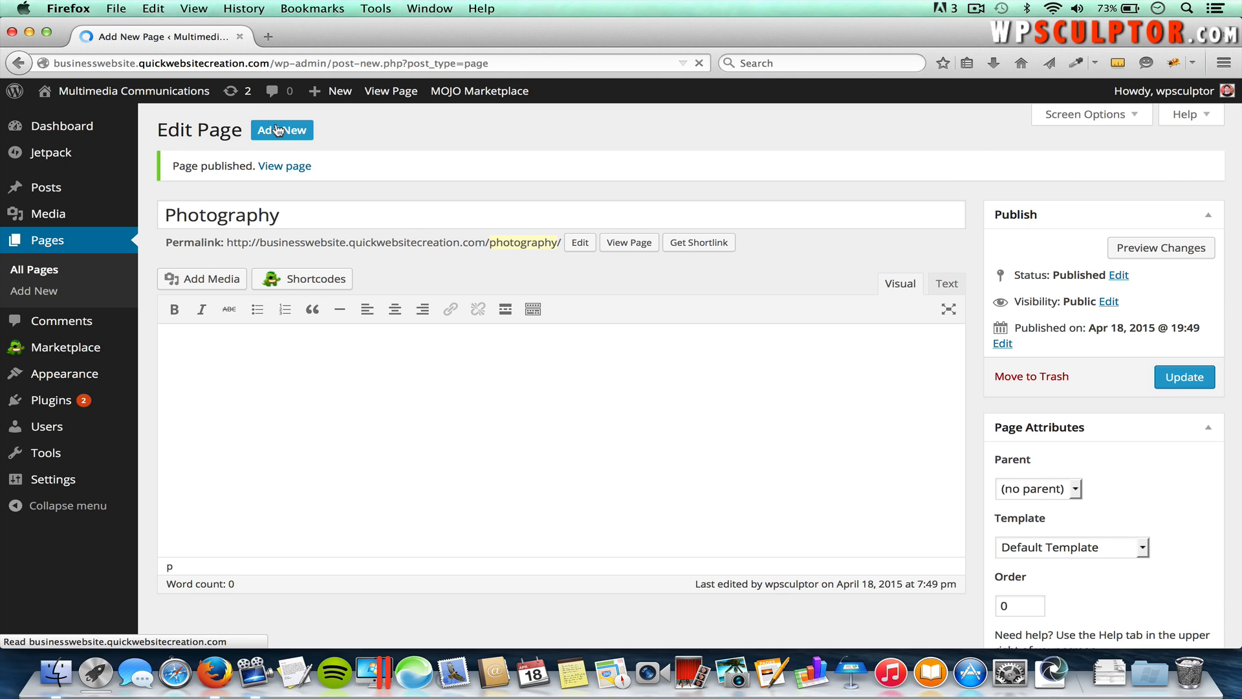
{"action": "type", "text": "Video"}
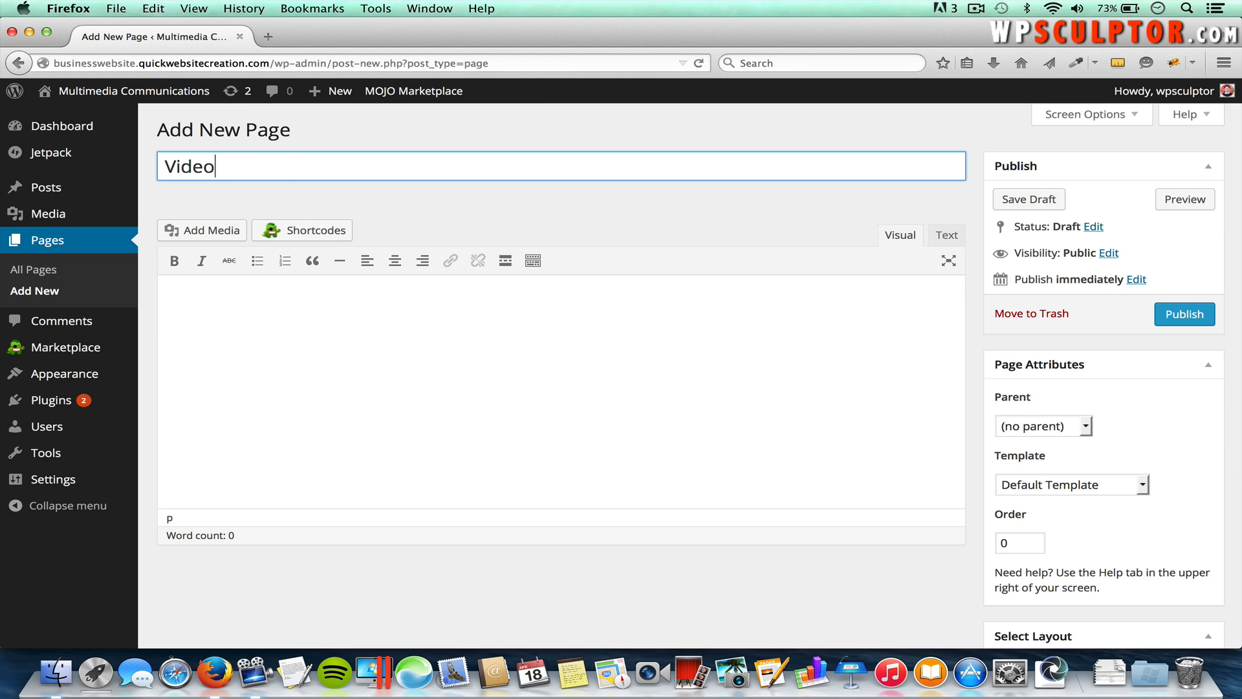
{"action": "left_click", "coordinate": [1175, 322]}
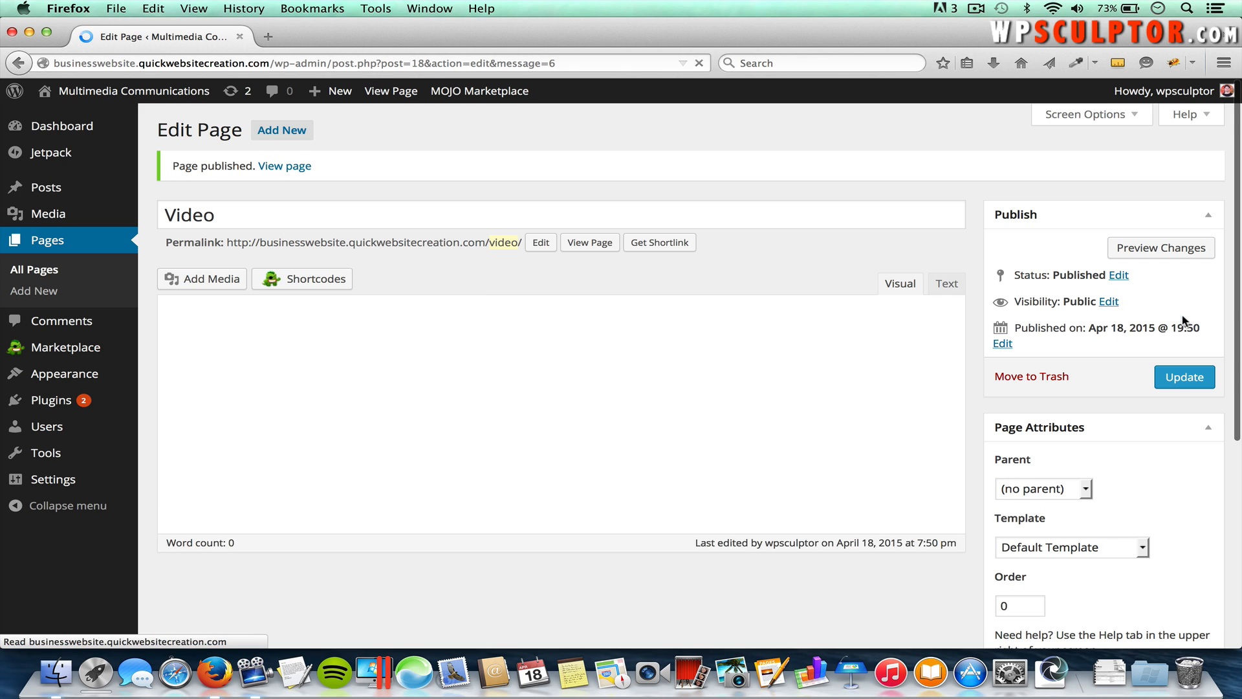
{"action": "left_click", "coordinate": [278, 132]}
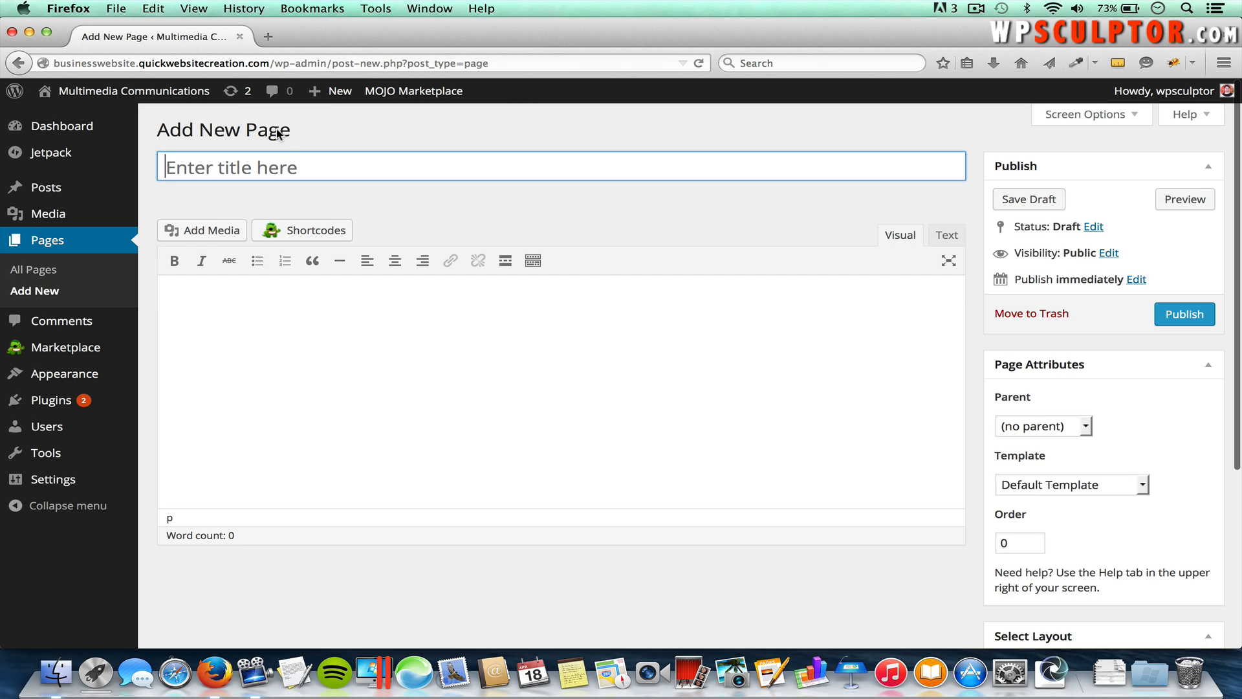
{"action": "type", "text": "Copywriting"}
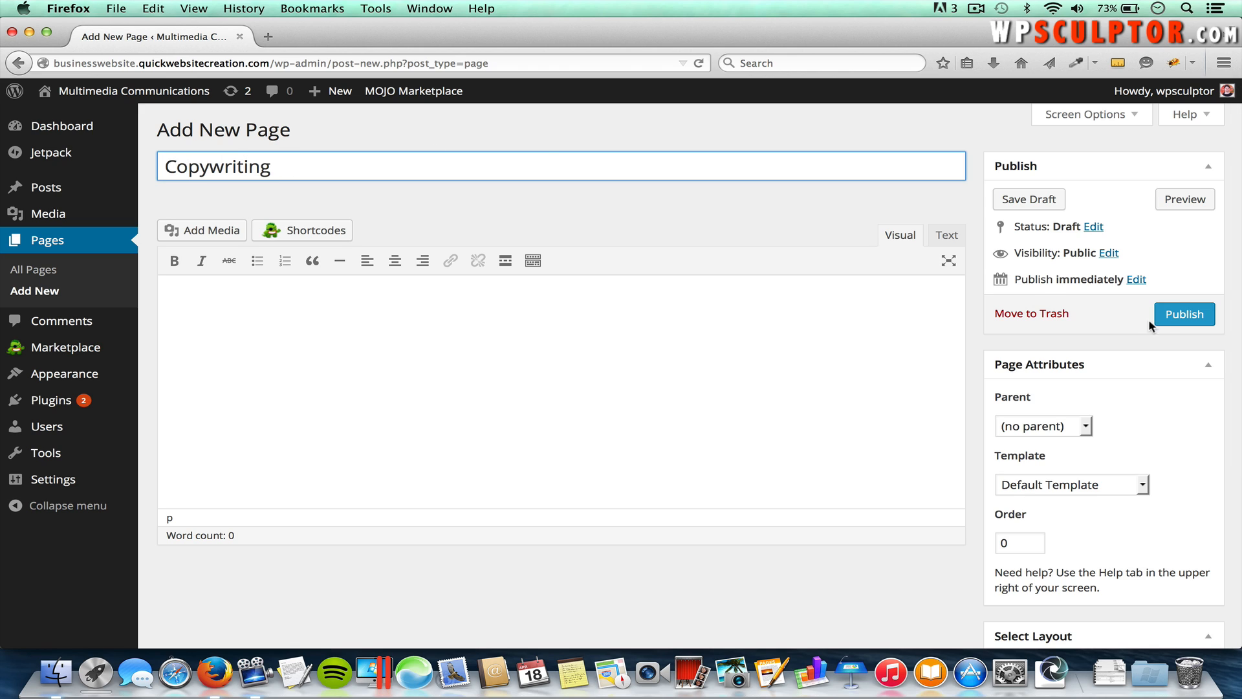
{"action": "left_click", "coordinate": [1181, 315]}
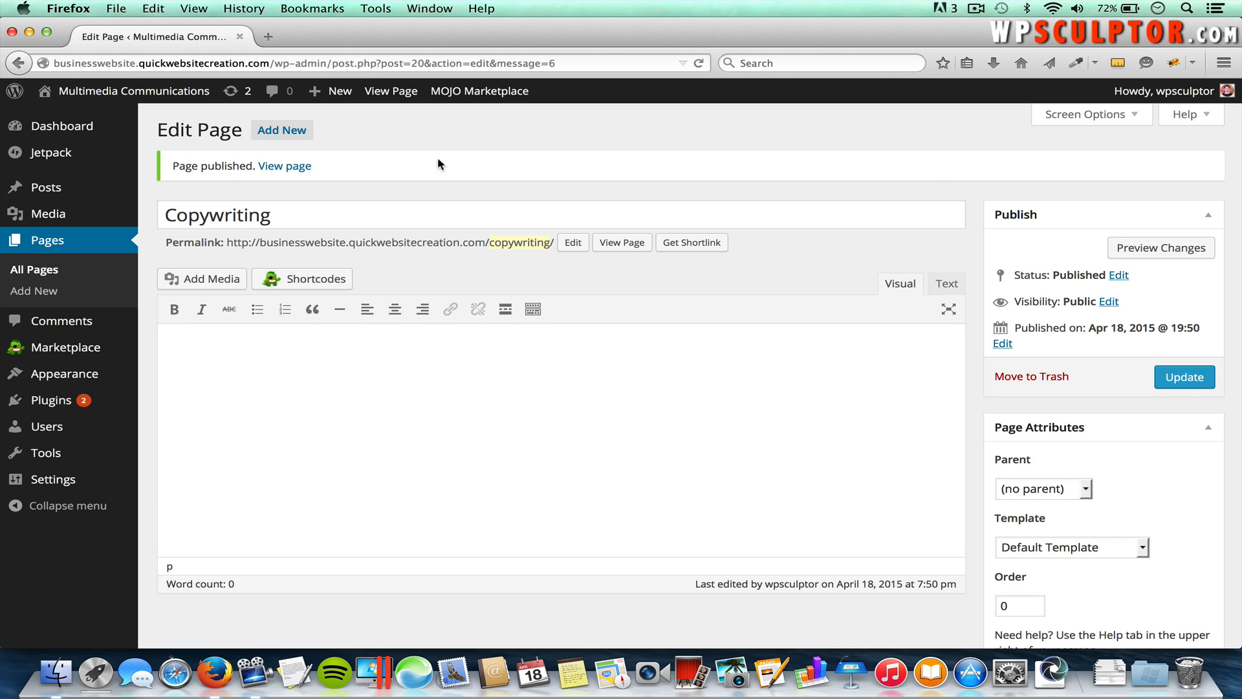
Step: Open the live homepage in a new tab to check the pages, then return to the Copywriting editor
{"action": "right_click", "coordinate": [148, 97]}
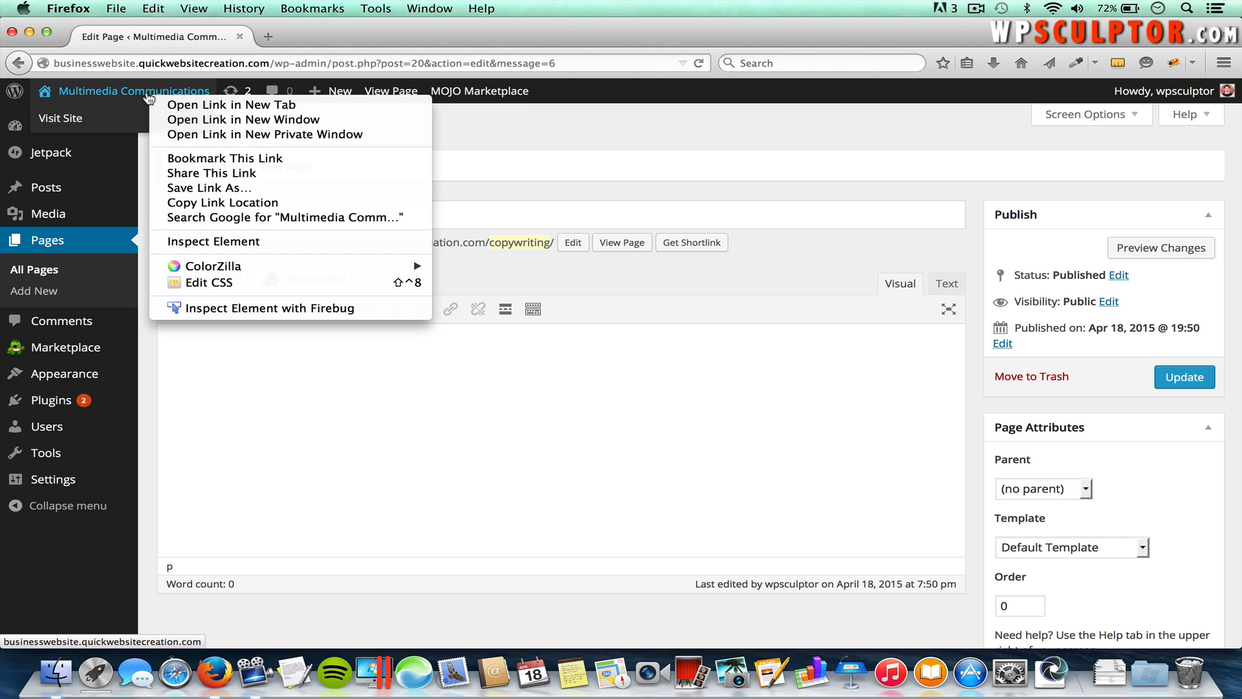
{"action": "left_click", "coordinate": [221, 105]}
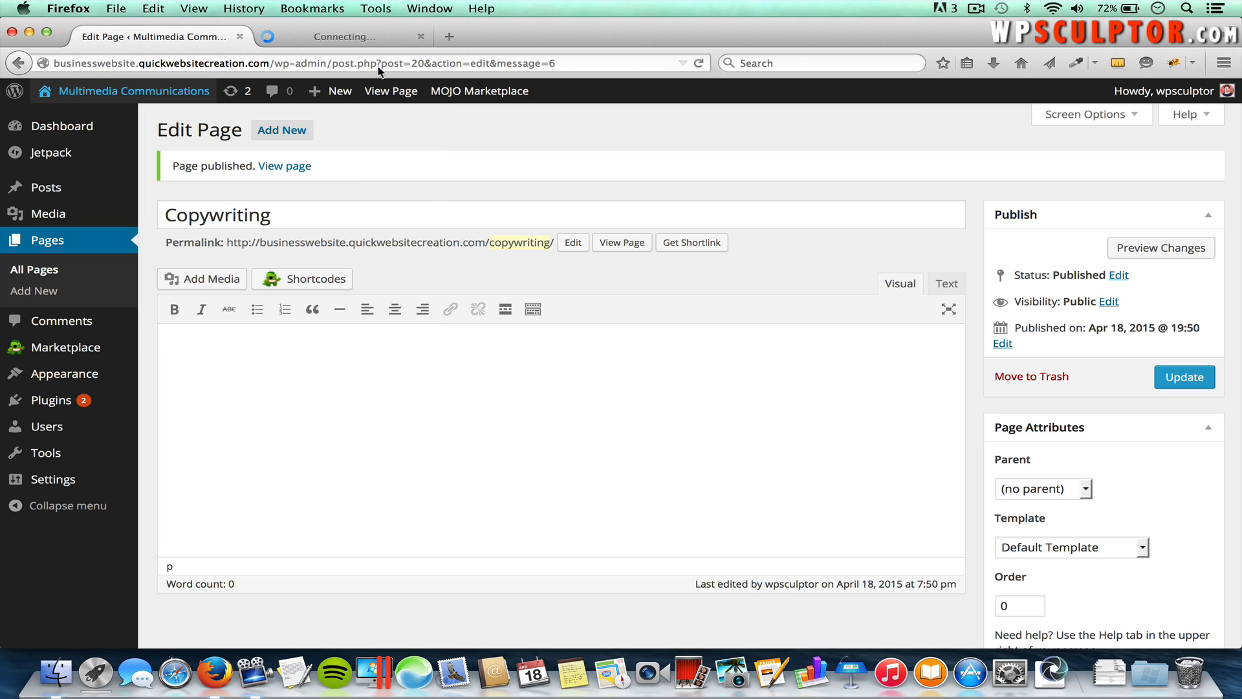
{"action": "left_click", "coordinate": [356, 37]}
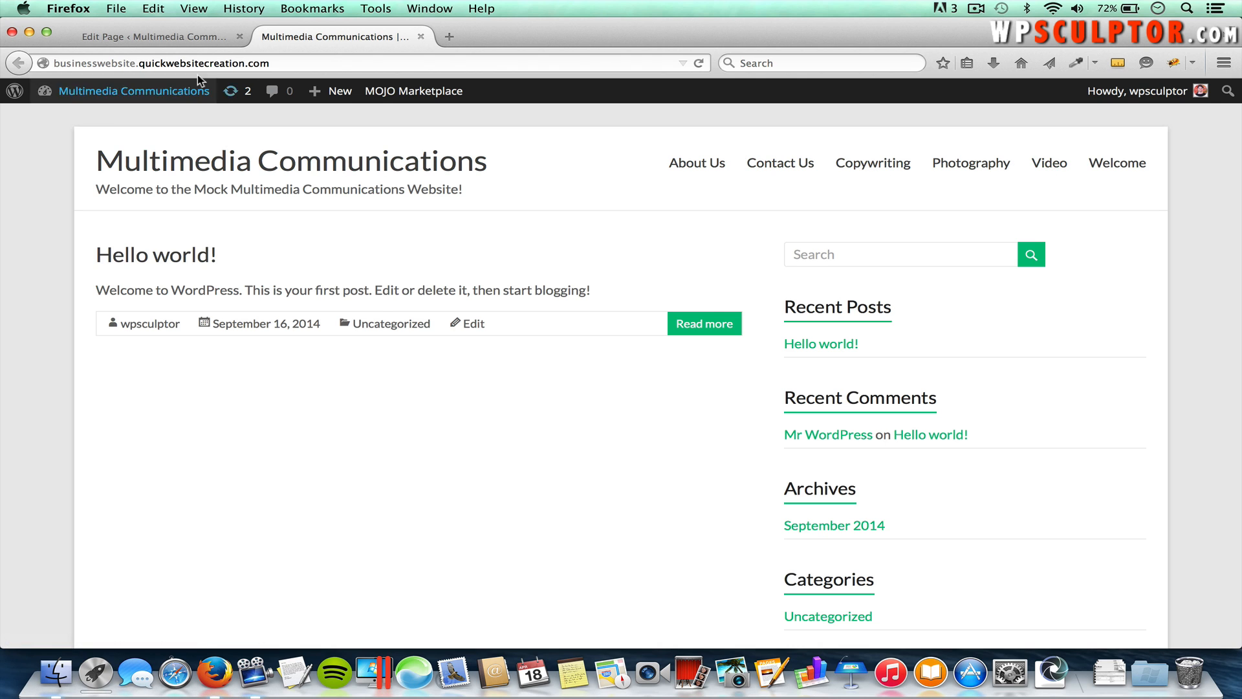
{"action": "left_click", "coordinate": [157, 36]}
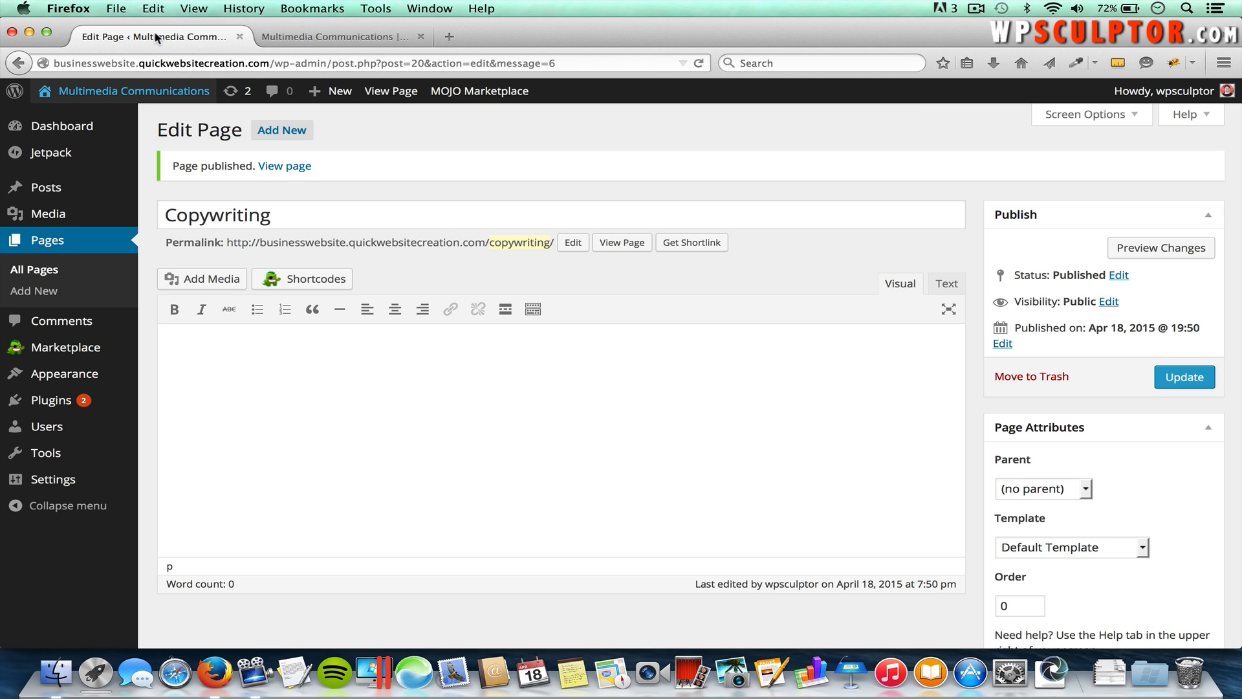
{"action": "mouse_move", "coordinate": [89, 373]}
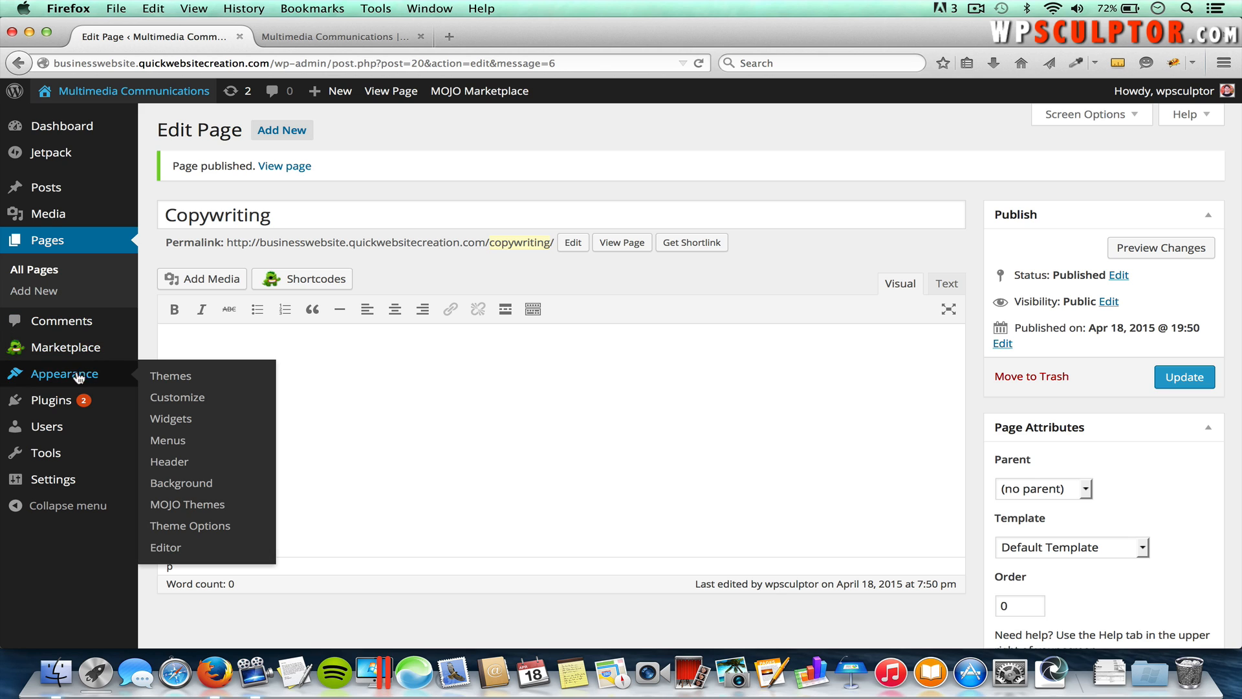
Step: Create an empty menu named 'Main Navigation Menu' in the Menus editor
{"action": "left_click", "coordinate": [181, 442]}
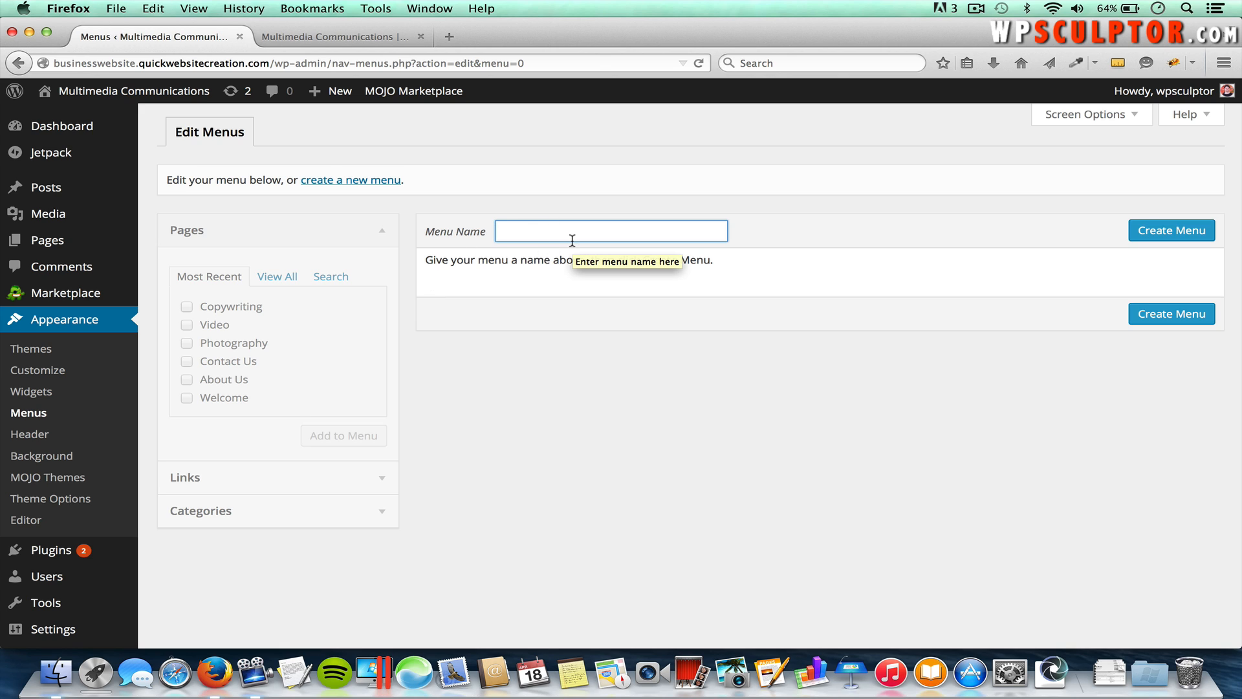
{"action": "type", "text": "Main"}
{"action": "left_click", "coordinate": [592, 250]}
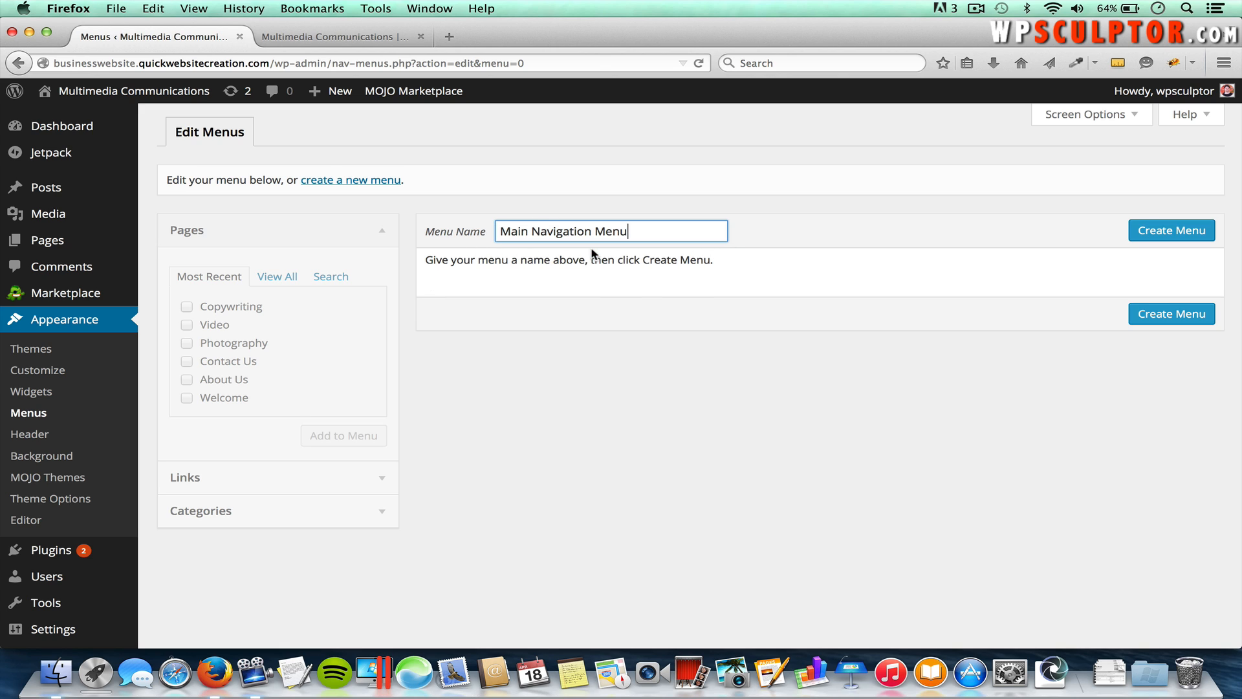
{"action": "left_click", "coordinate": [1189, 235]}
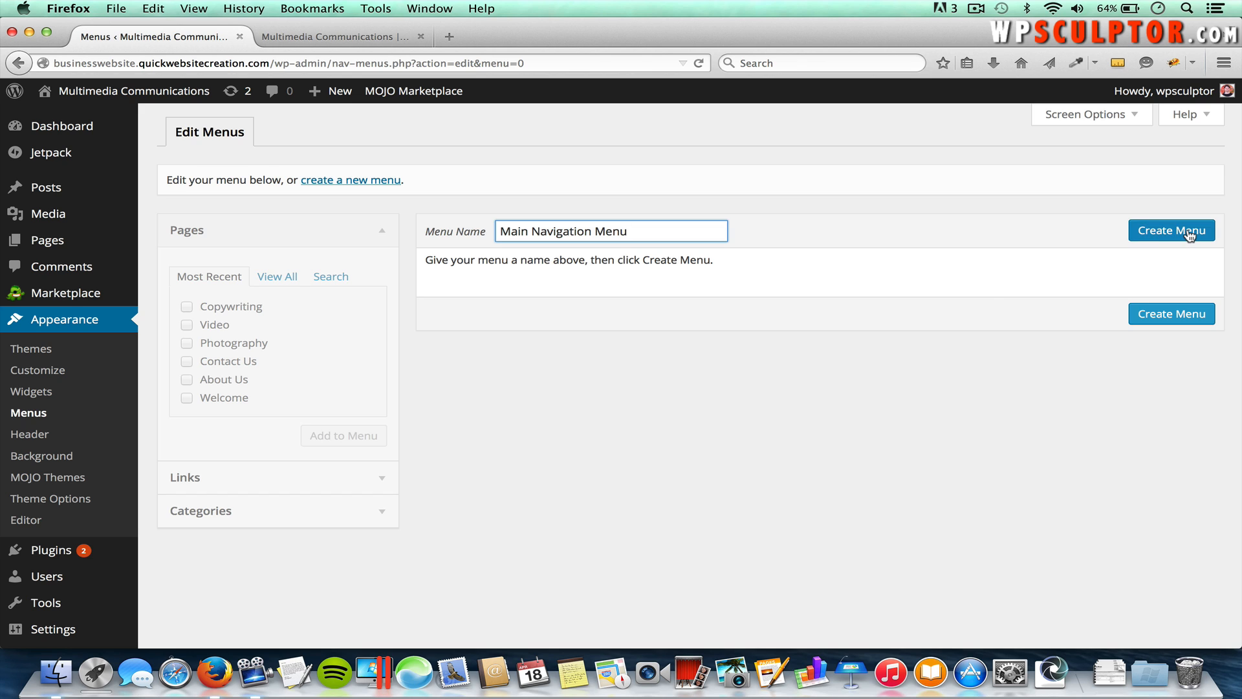
{"action": "left_click", "coordinate": [1188, 235]}
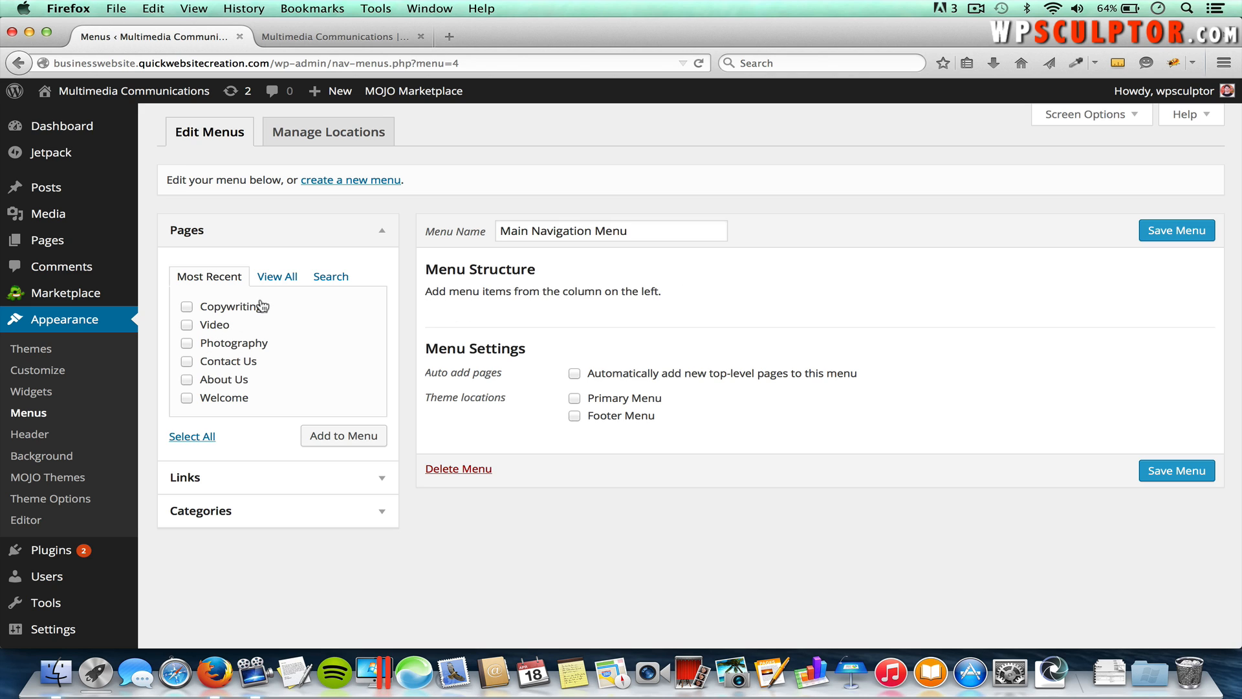
Step: Select all six pages in the Pages box and add them to the menu
{"action": "left_click", "coordinate": [1092, 114]}
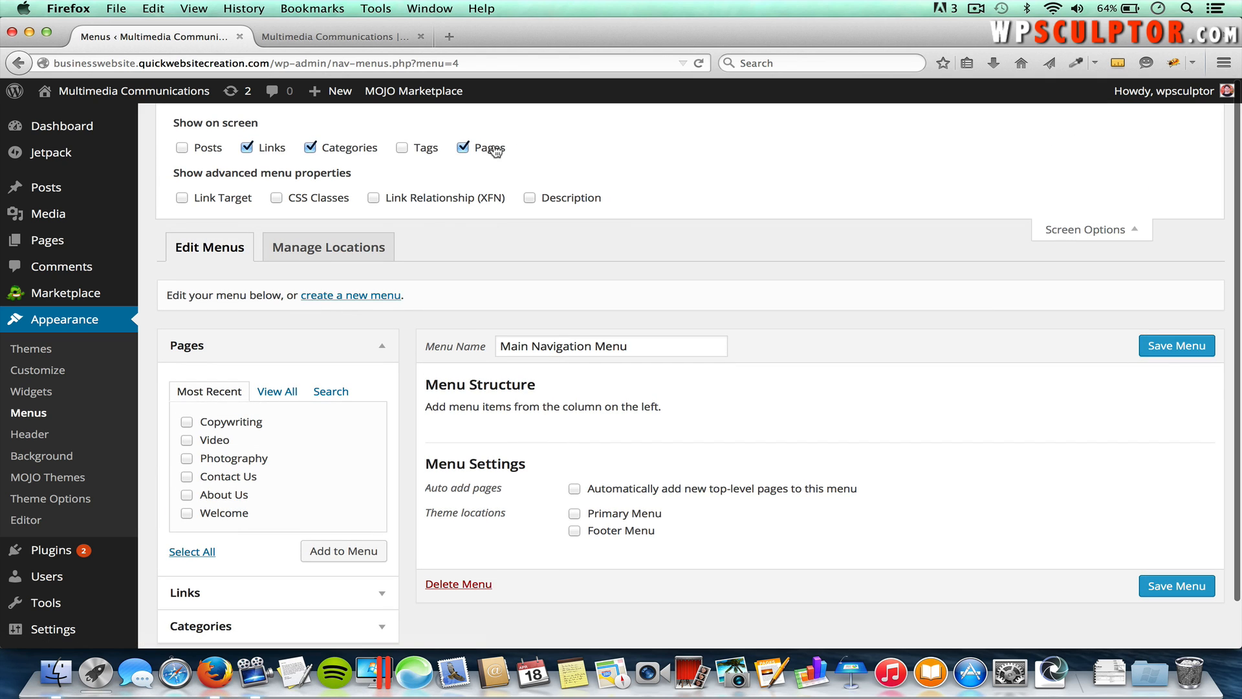
{"action": "left_click", "coordinate": [1083, 230]}
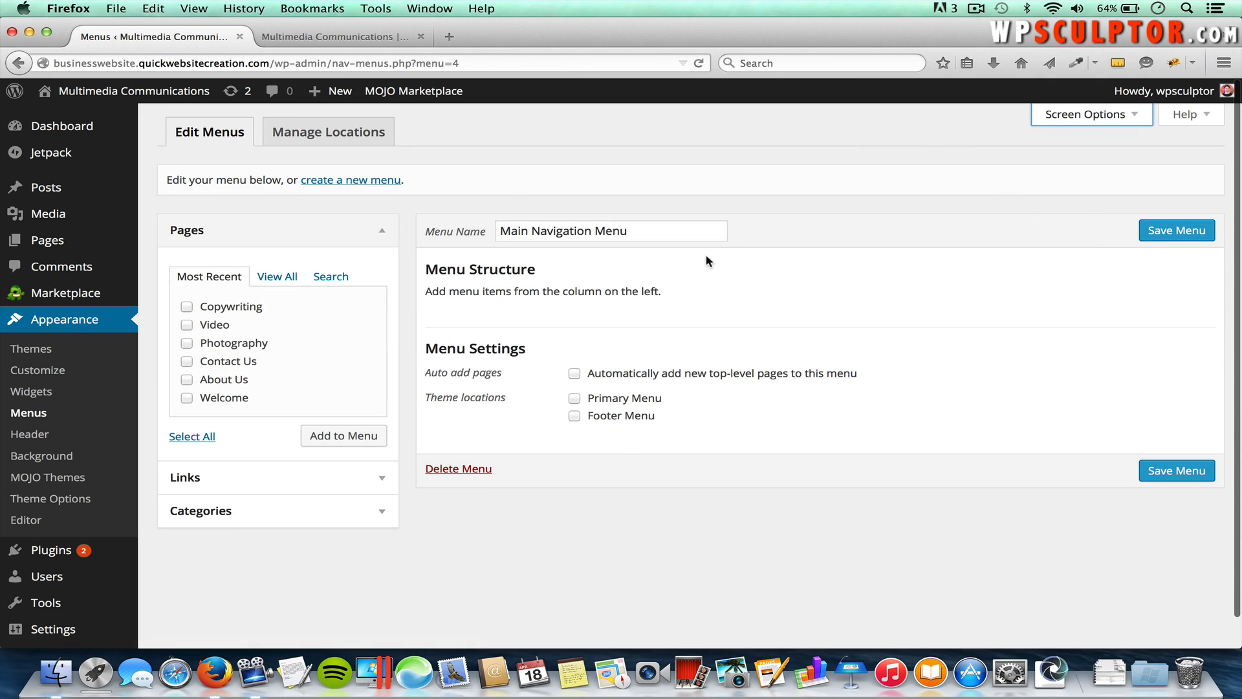
{"action": "left_click", "coordinate": [187, 307]}
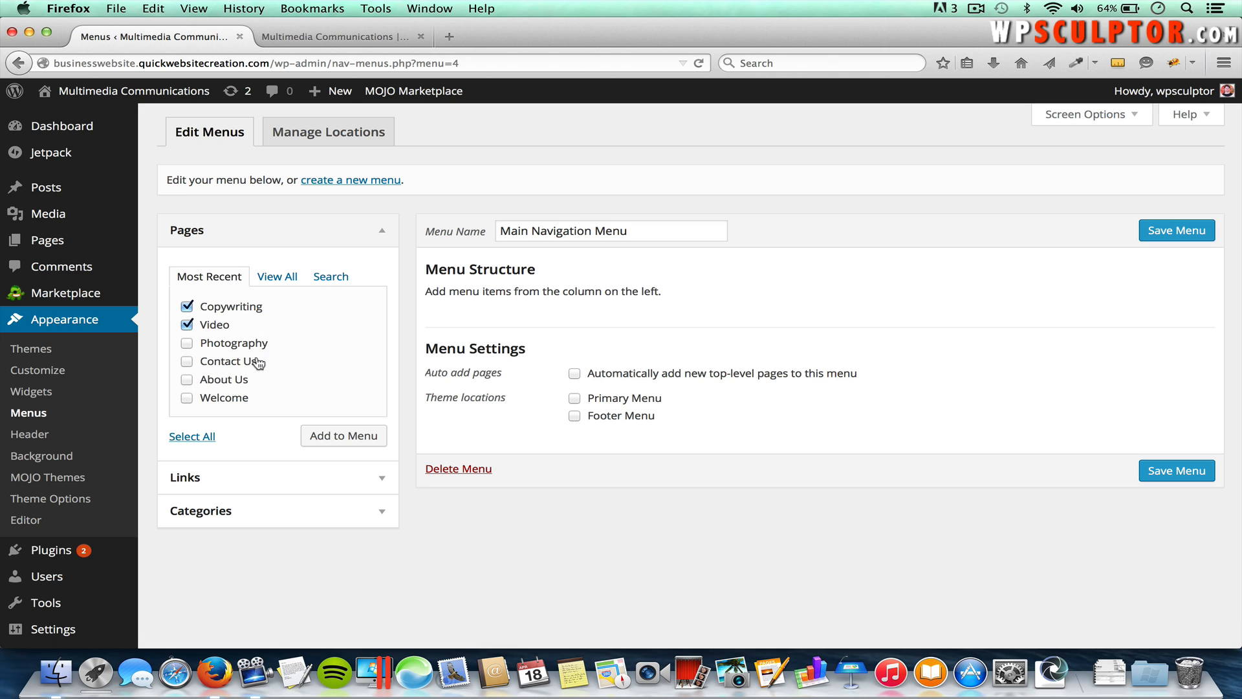
{"action": "left_click", "coordinate": [192, 437]}
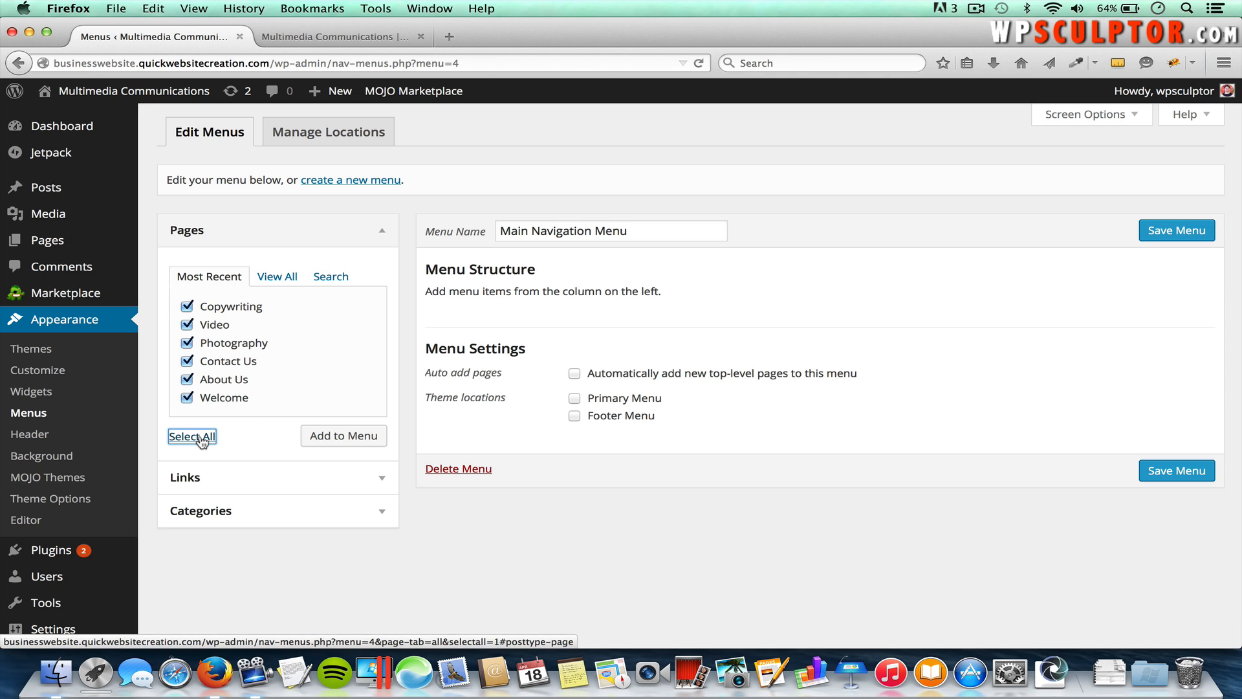
{"action": "left_click", "coordinate": [355, 444]}
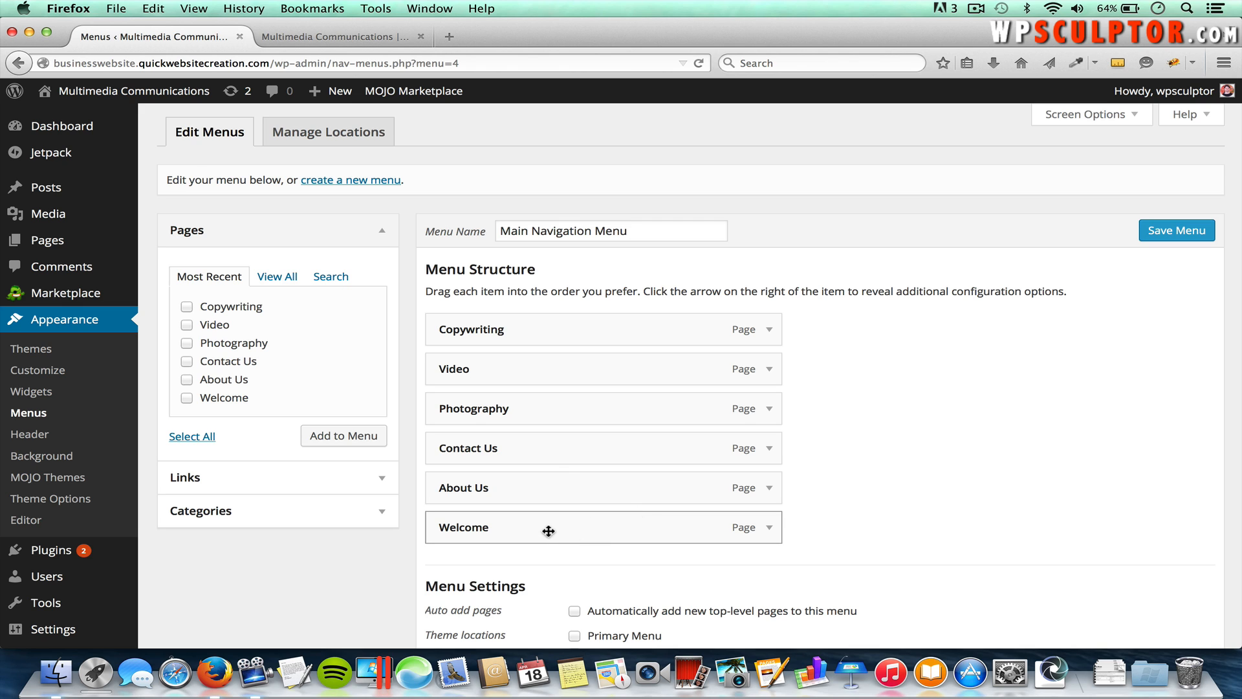
Step: Drag items into the order Welcome, About Us, Photography, Video, Copywriting, Contact Us
{"action": "left_click_drag", "start_coordinate": [518, 531], "coordinate": [515, 331]}
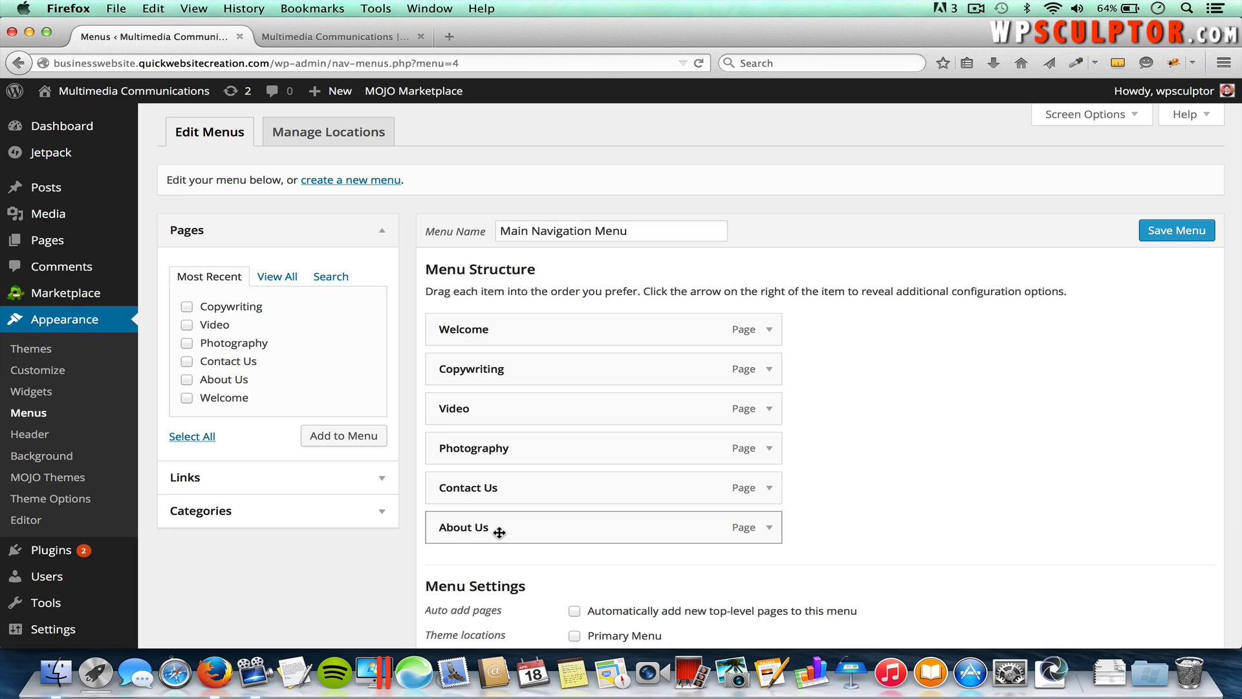
{"action": "left_click_drag", "start_coordinate": [499, 531], "coordinate": [532, 372]}
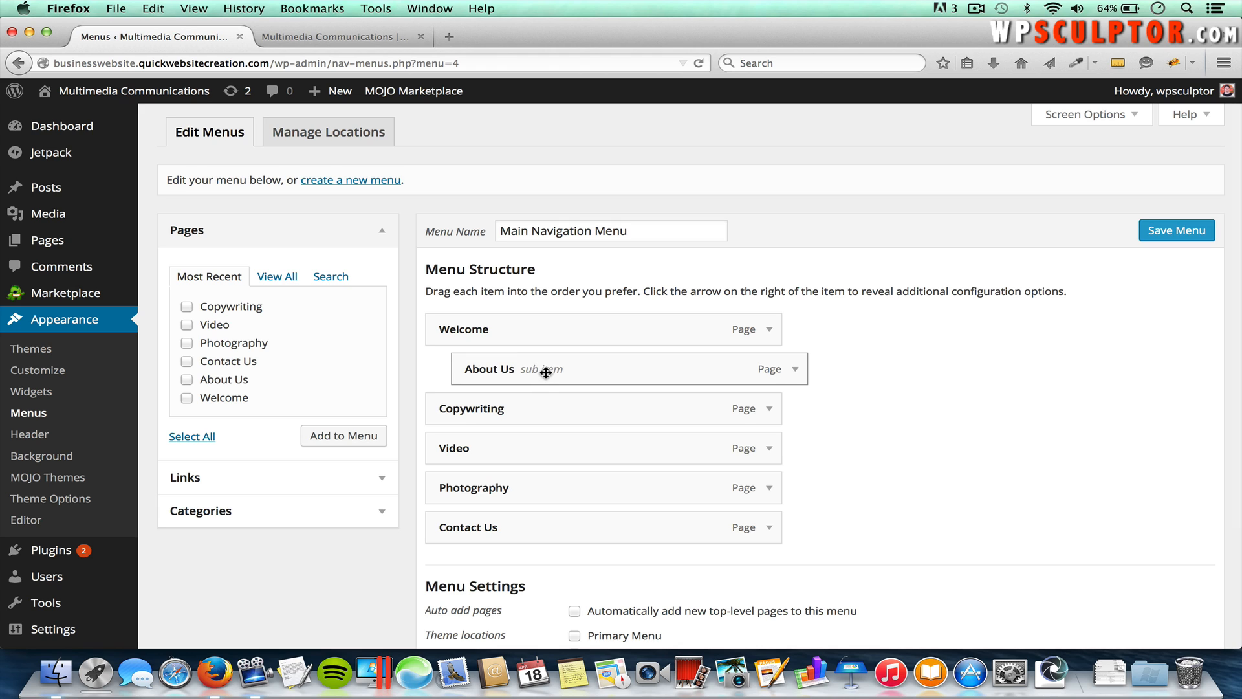
{"action": "left_click_drag", "start_coordinate": [568, 371], "coordinate": [538, 373]}
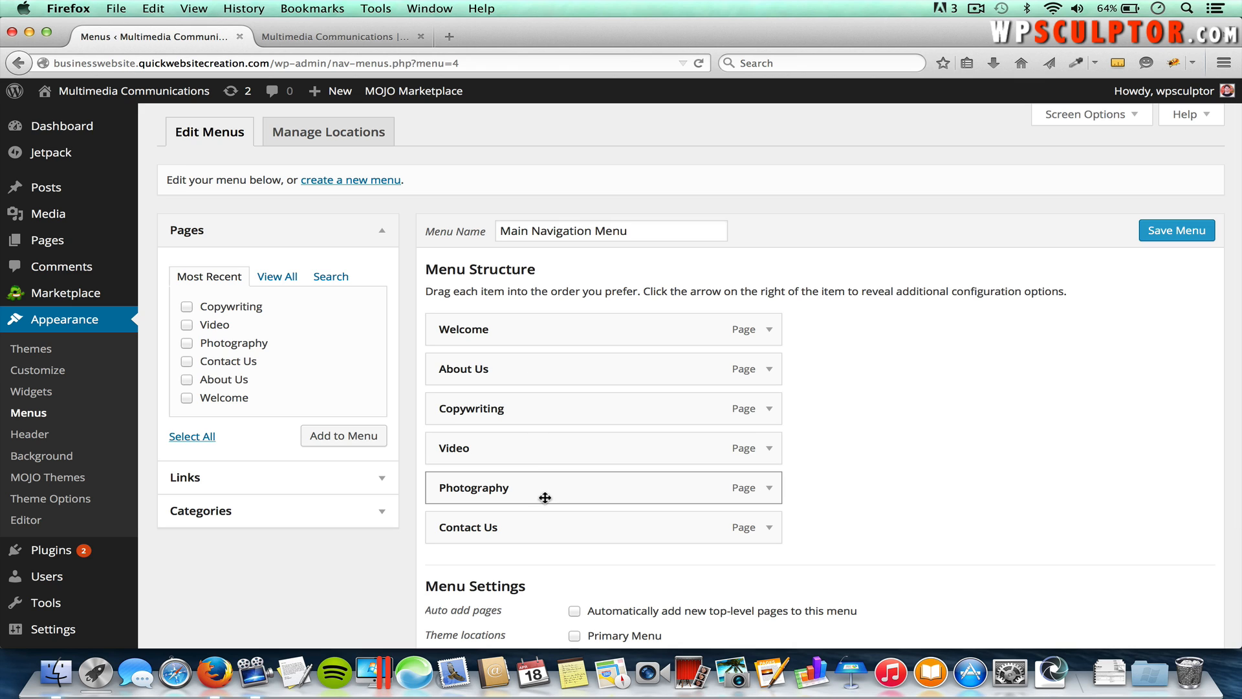
{"action": "left_click_drag", "start_coordinate": [523, 490], "coordinate": [518, 407]}
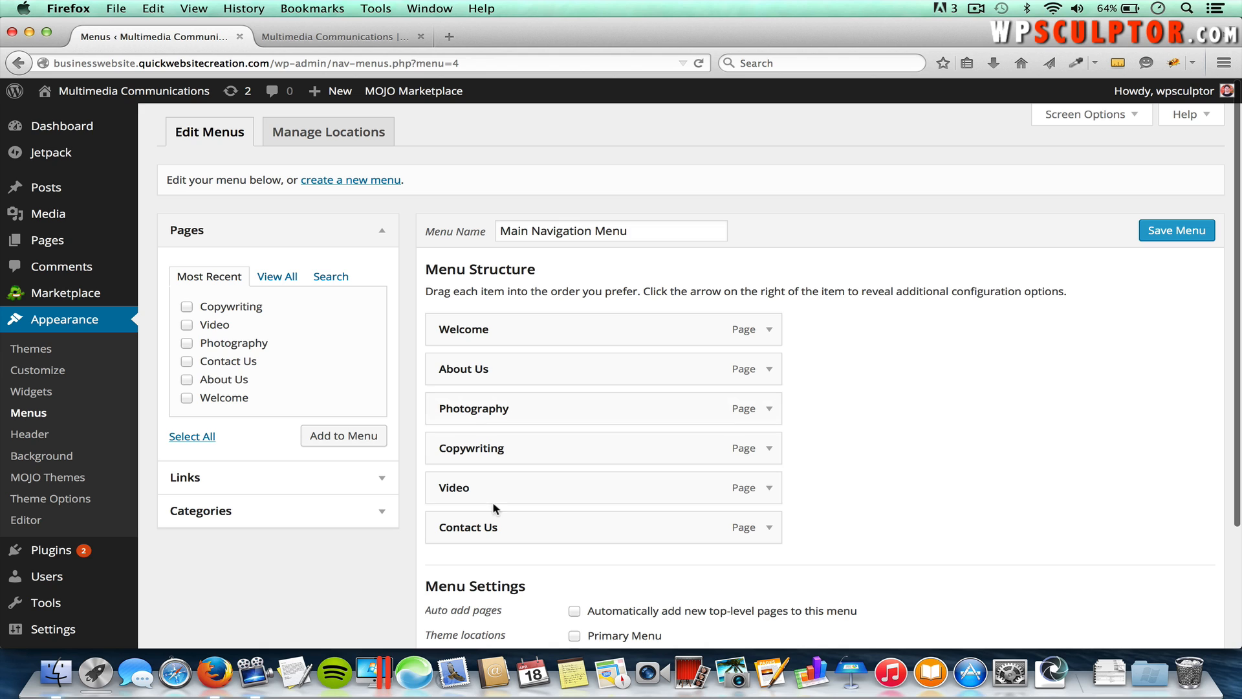
{"action": "left_click_drag", "start_coordinate": [492, 492], "coordinate": [489, 452]}
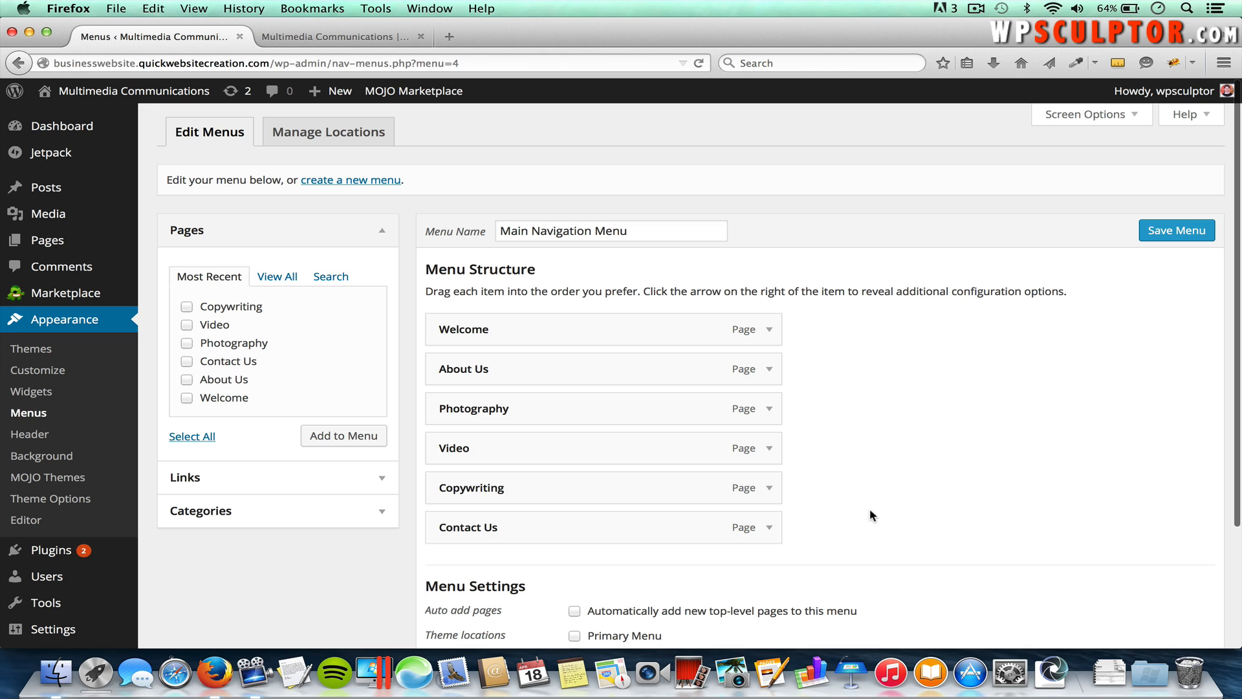
{"action": "scroll", "coordinate": [871, 512], "scroll_direction": "down", "scroll_amount": 3}
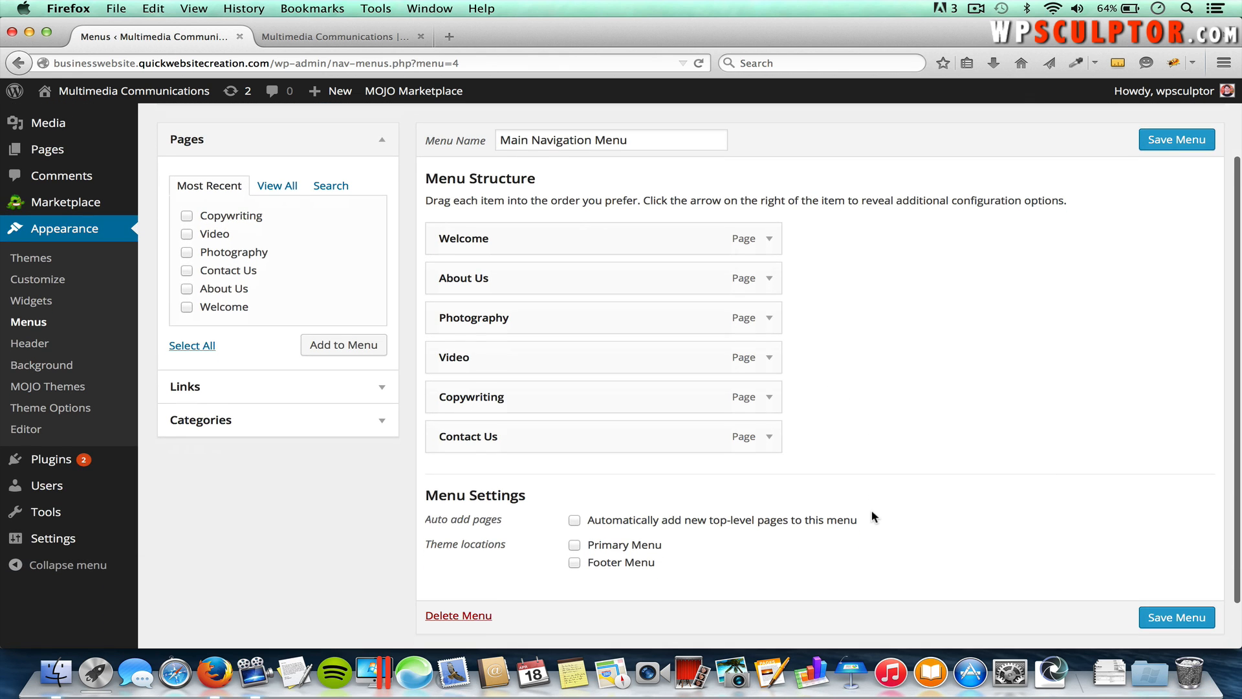
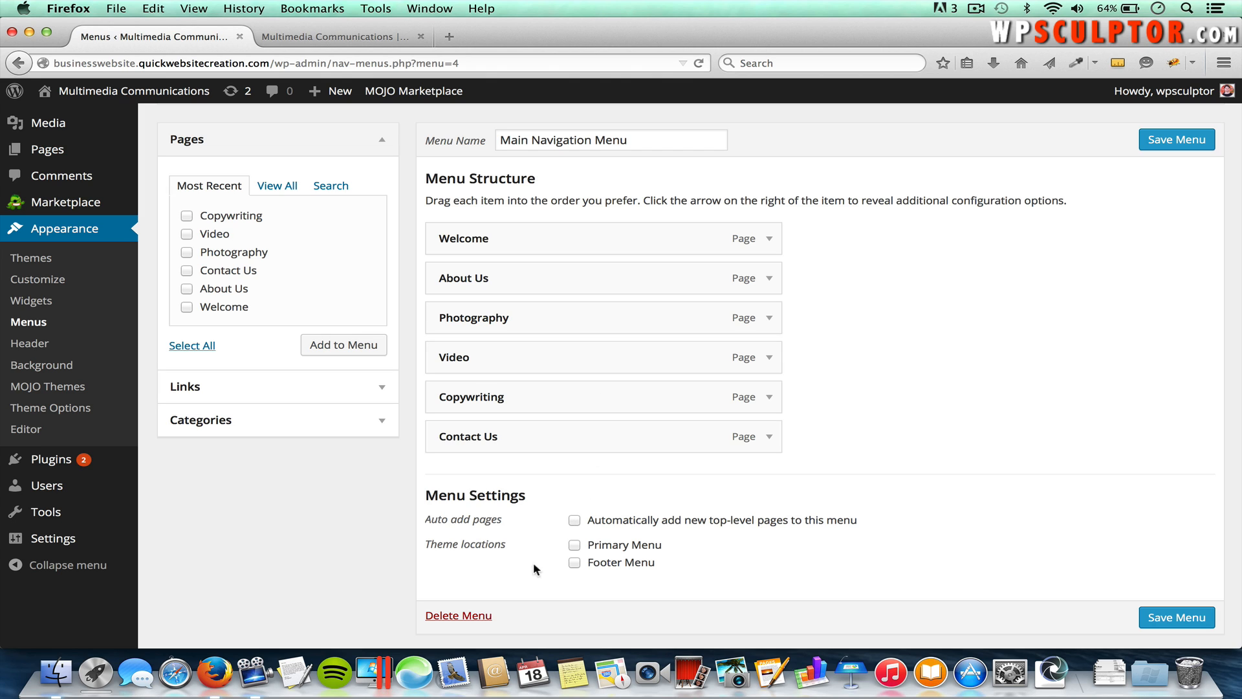
Step: Assign Main Navigation Menu to the Primary Menu theme location and save it
{"action": "left_click", "coordinate": [574, 545]}
{"action": "left_click", "coordinate": [1181, 617]}
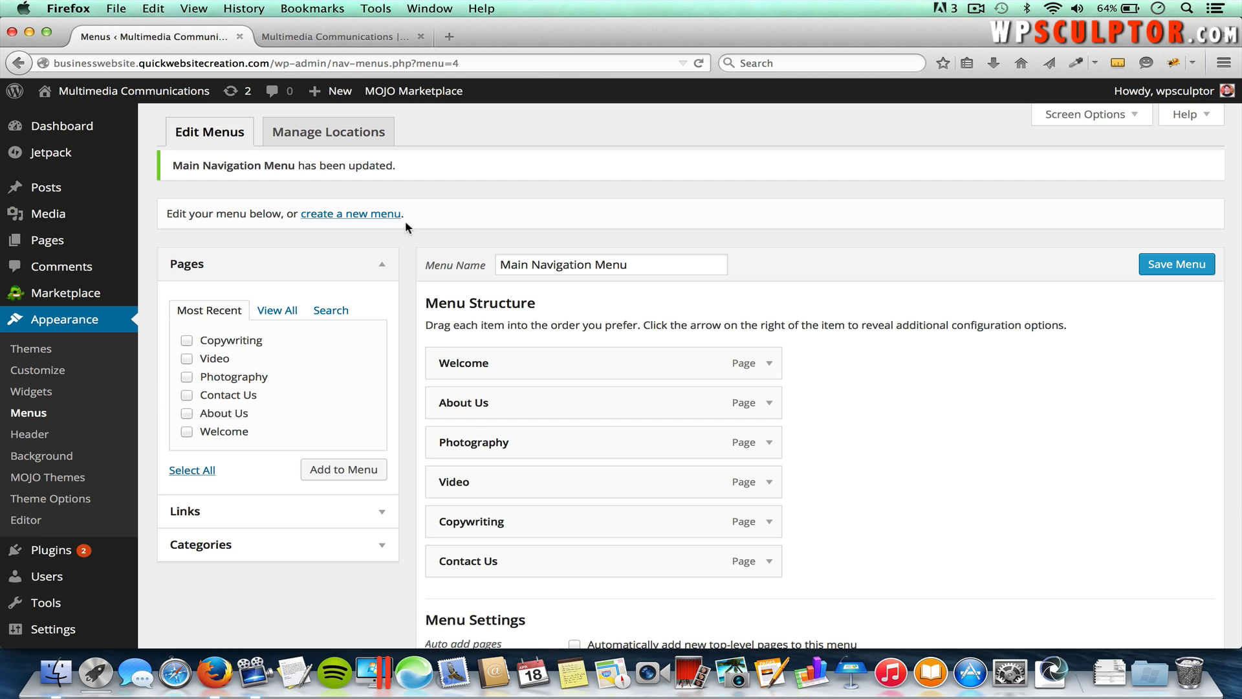
{"action": "left_click", "coordinate": [347, 44]}
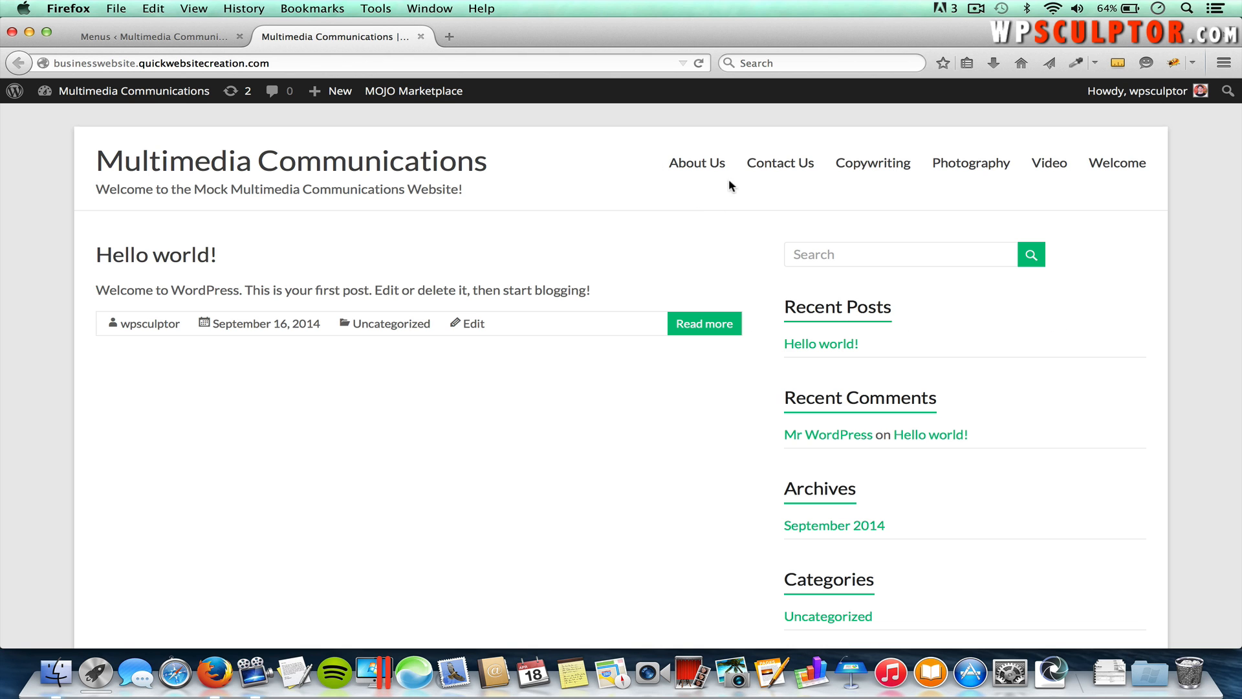
{"action": "key", "text": "super+r"}
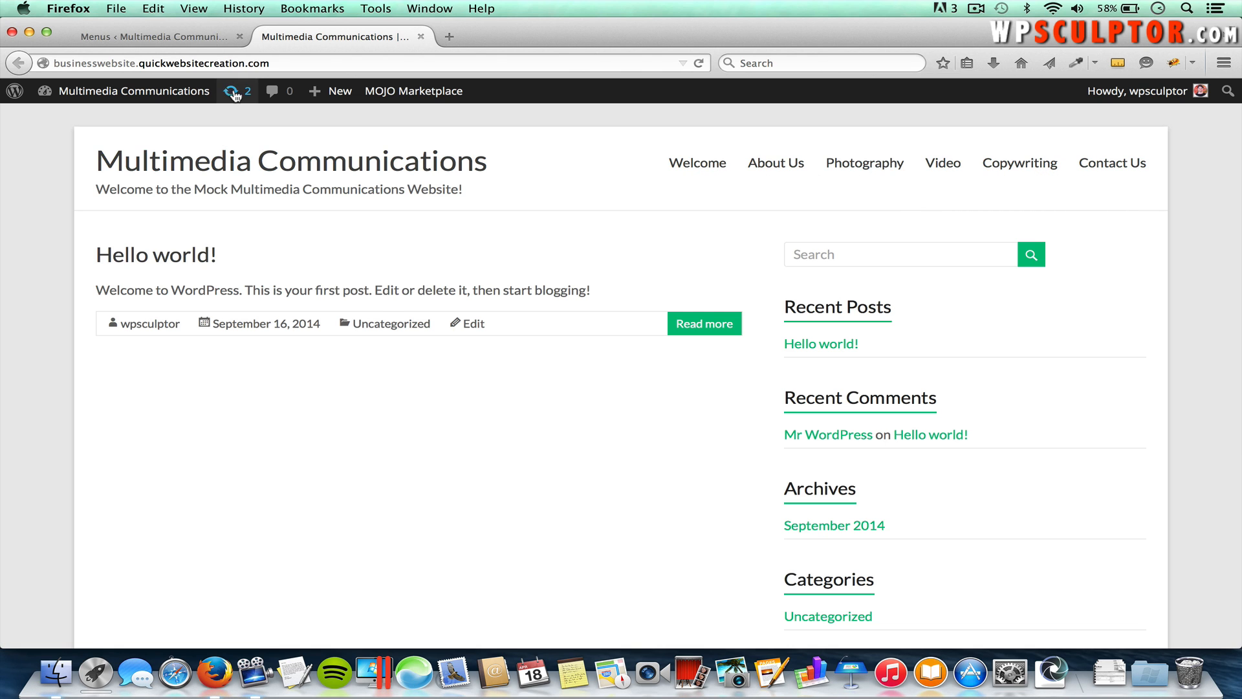
{"action": "left_click", "coordinate": [168, 37]}
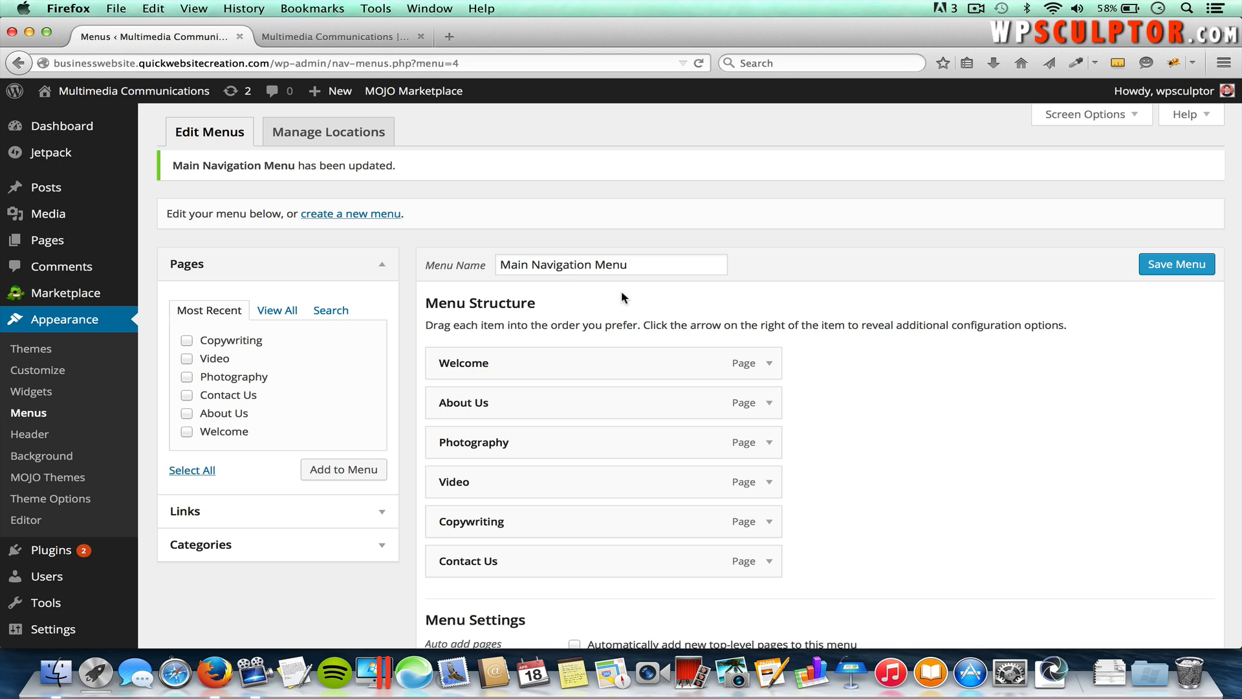
Step: Remove the Welcome menu item, re-add the Welcome page, and drag it back to the top
{"action": "left_click", "coordinate": [769, 366]}
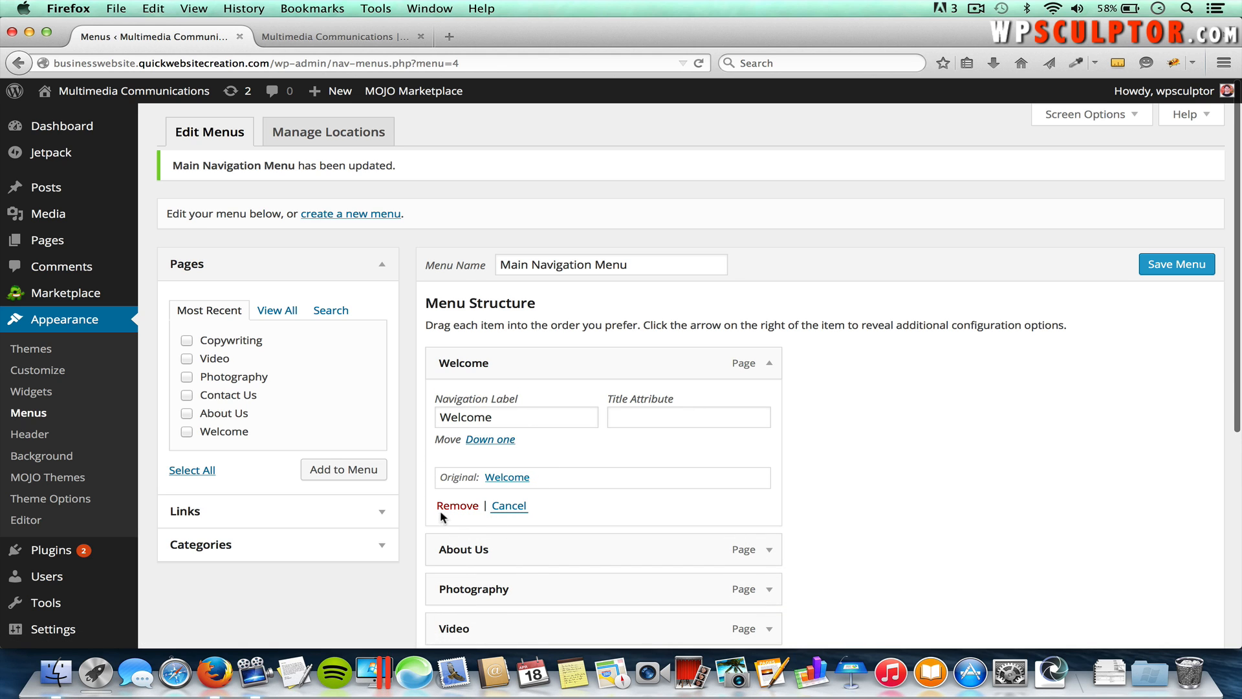
{"action": "left_click", "coordinate": [454, 505]}
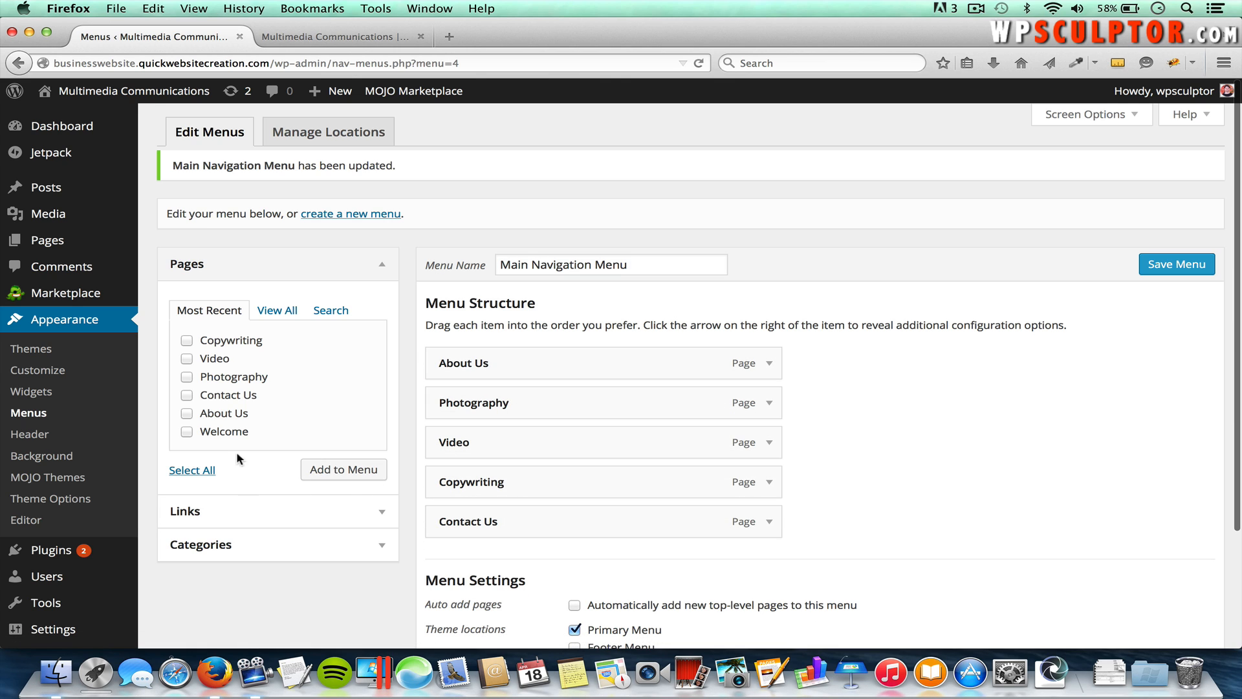
{"action": "left_click", "coordinate": [187, 431]}
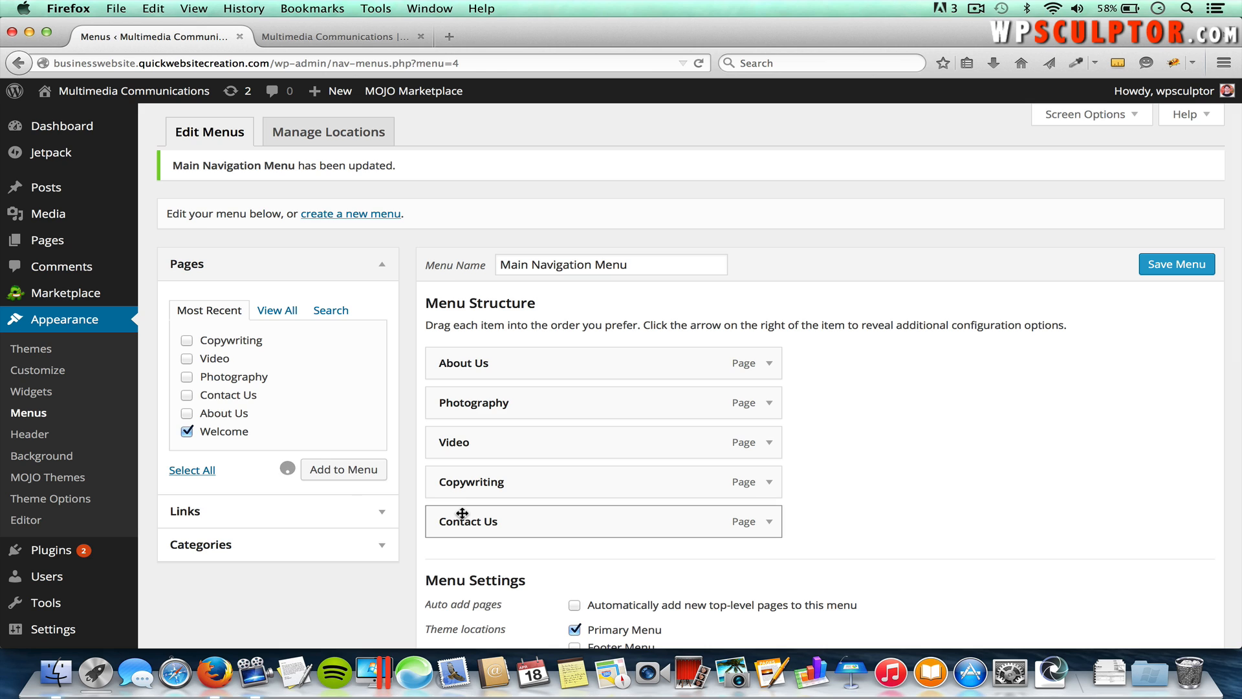
{"action": "left_click_drag", "start_coordinate": [535, 571], "coordinate": [526, 365]}
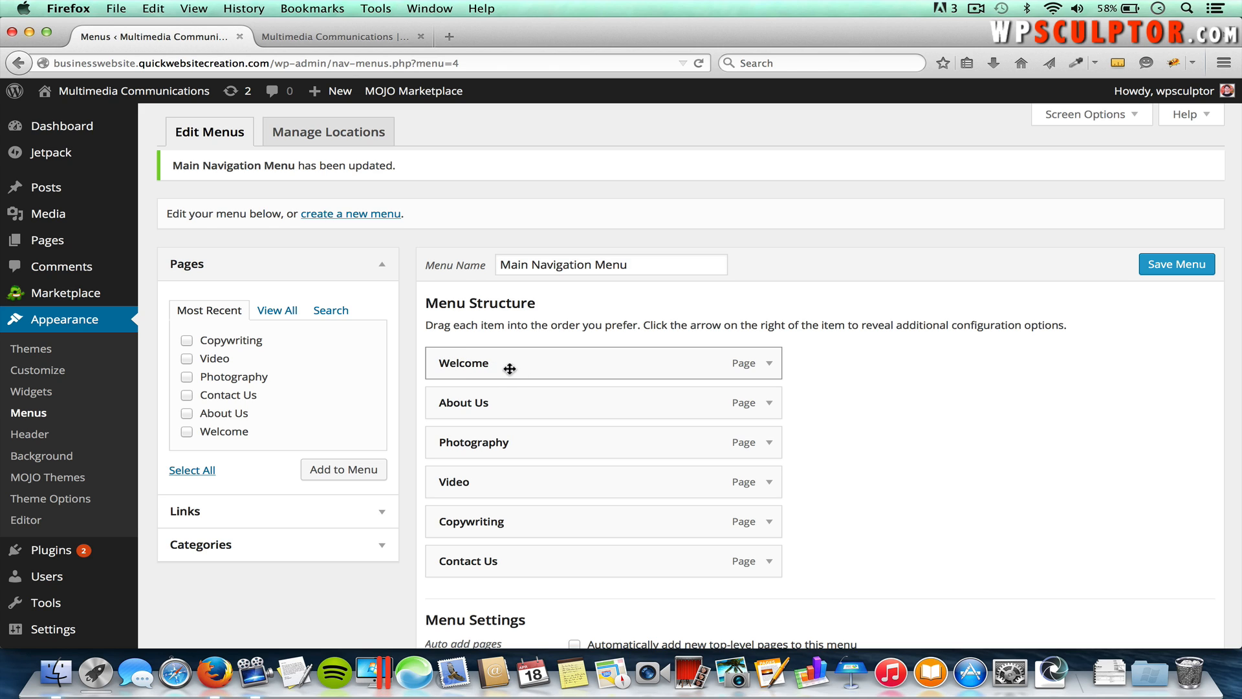
Step: Change the Welcome item's navigation label to 'Home' and save the menu
{"action": "left_click", "coordinate": [769, 364]}
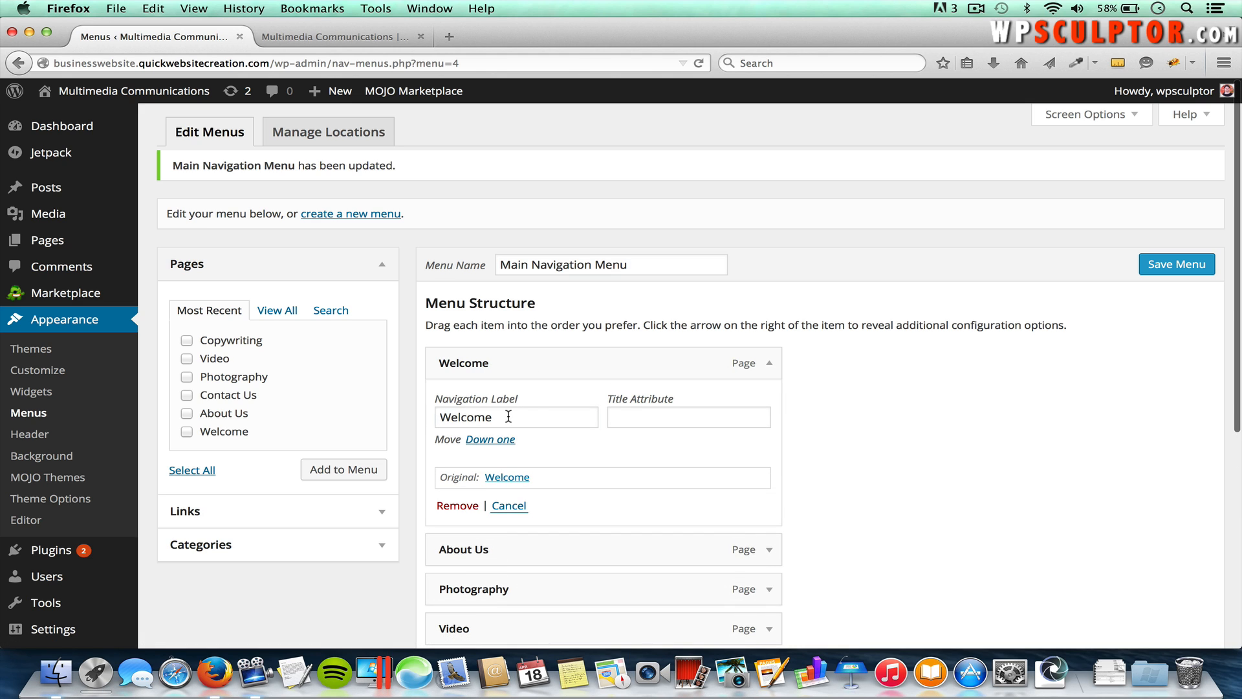
{"action": "left_click_drag", "start_coordinate": [508, 417], "coordinate": [383, 416]}
{"action": "key", "text": "BackSpace"}
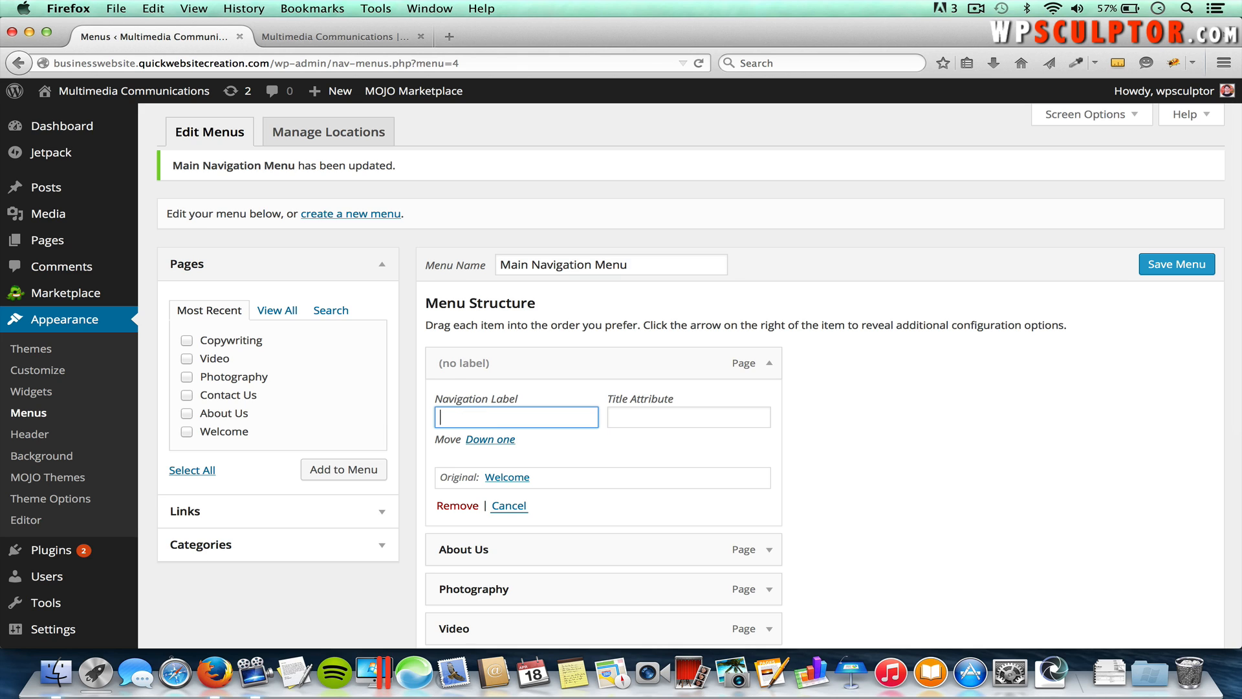
{"action": "type", "text": "Home"}
{"action": "left_click", "coordinate": [1156, 266]}
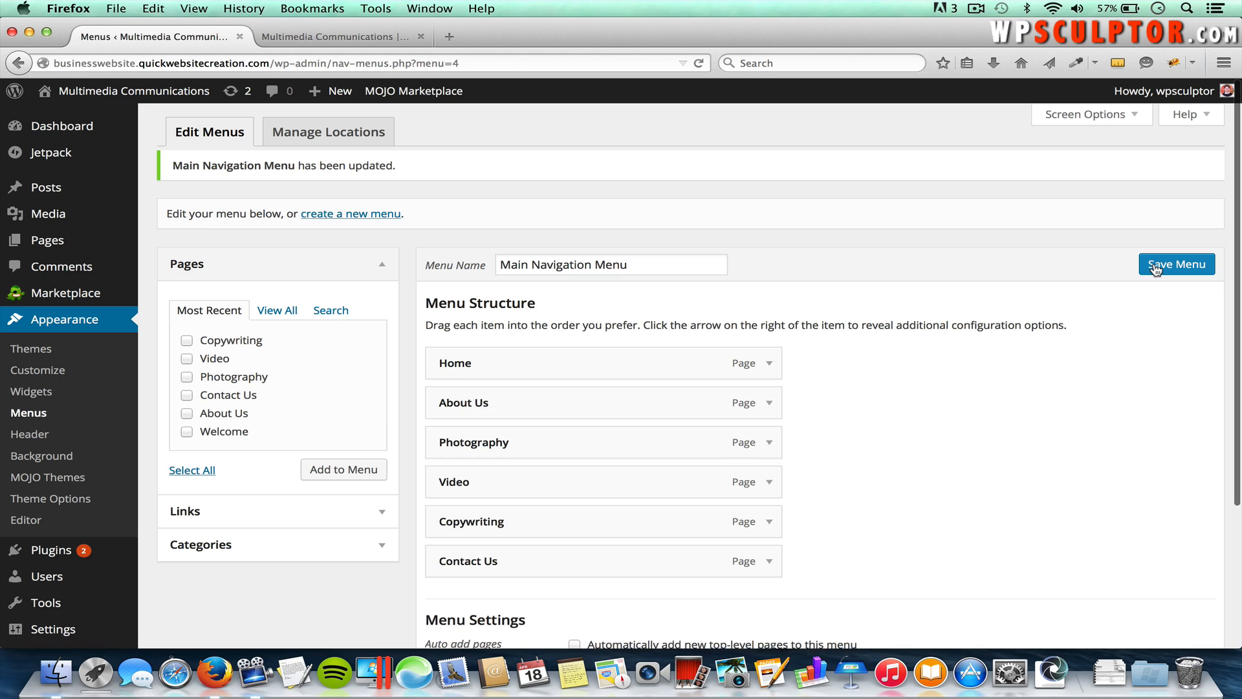
{"action": "left_click", "coordinate": [364, 40]}
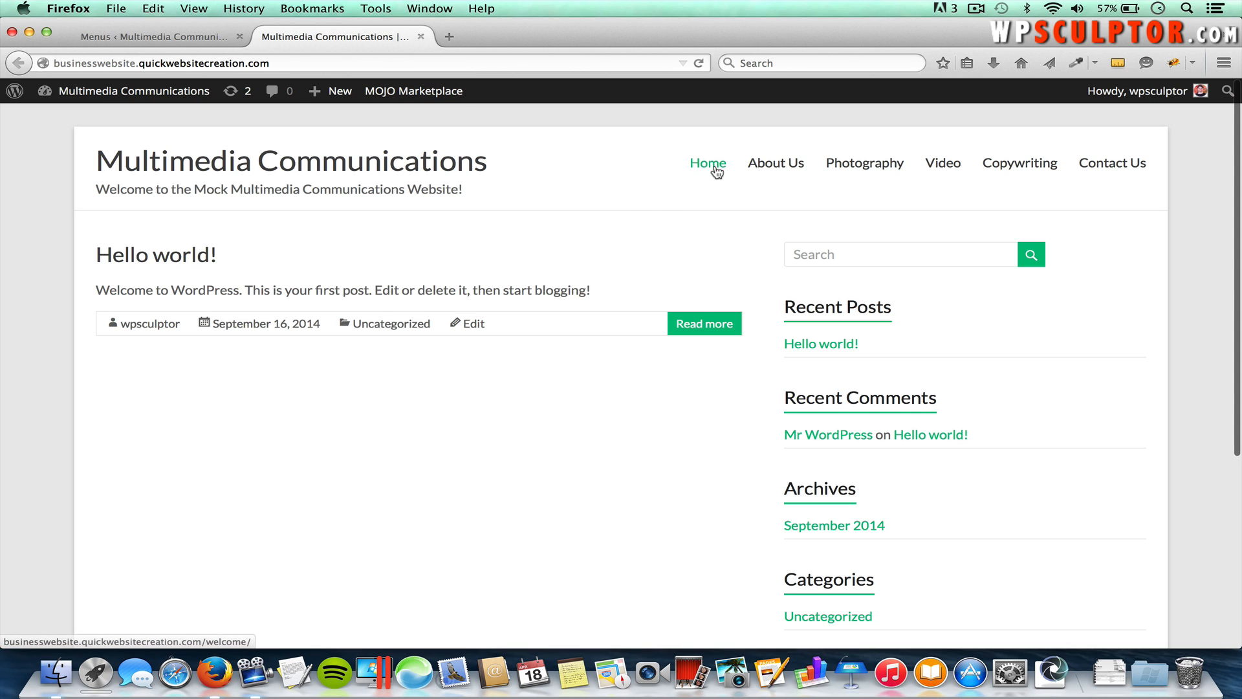
{"action": "left_click", "coordinate": [168, 32]}
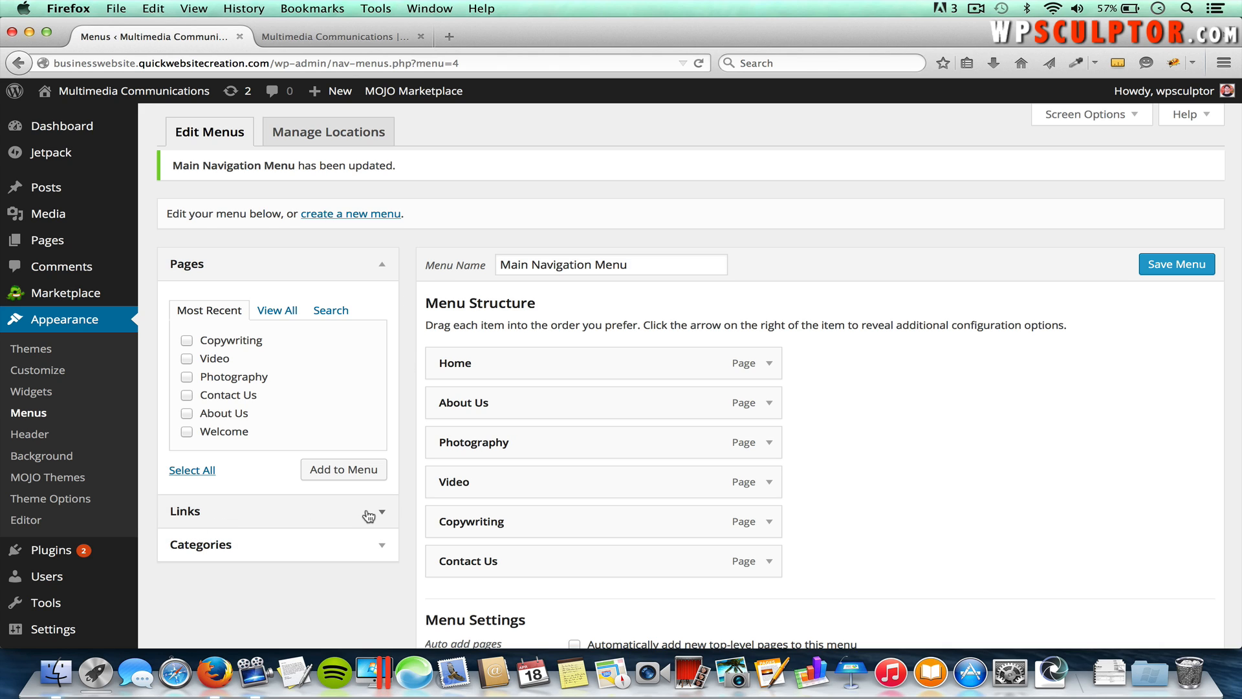
Step: Open the custom Links panel and enter 'Google' as the link text
{"action": "left_click", "coordinate": [1060, 116]}
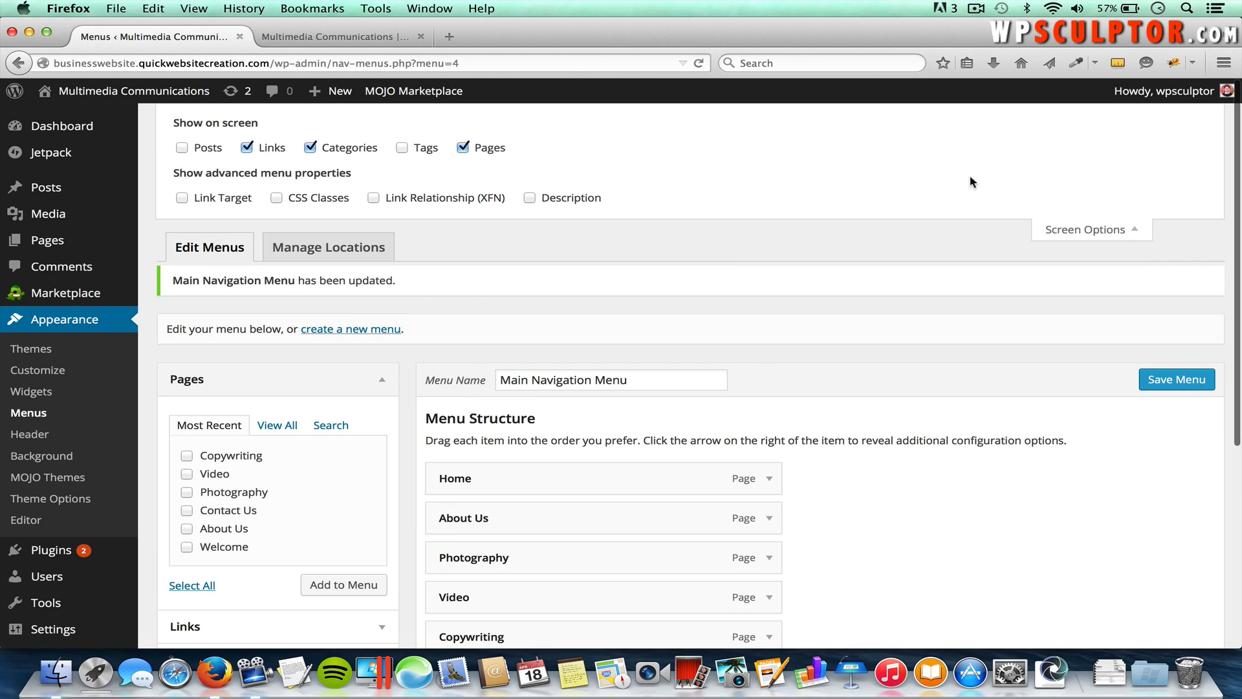
{"action": "left_click", "coordinate": [1077, 233]}
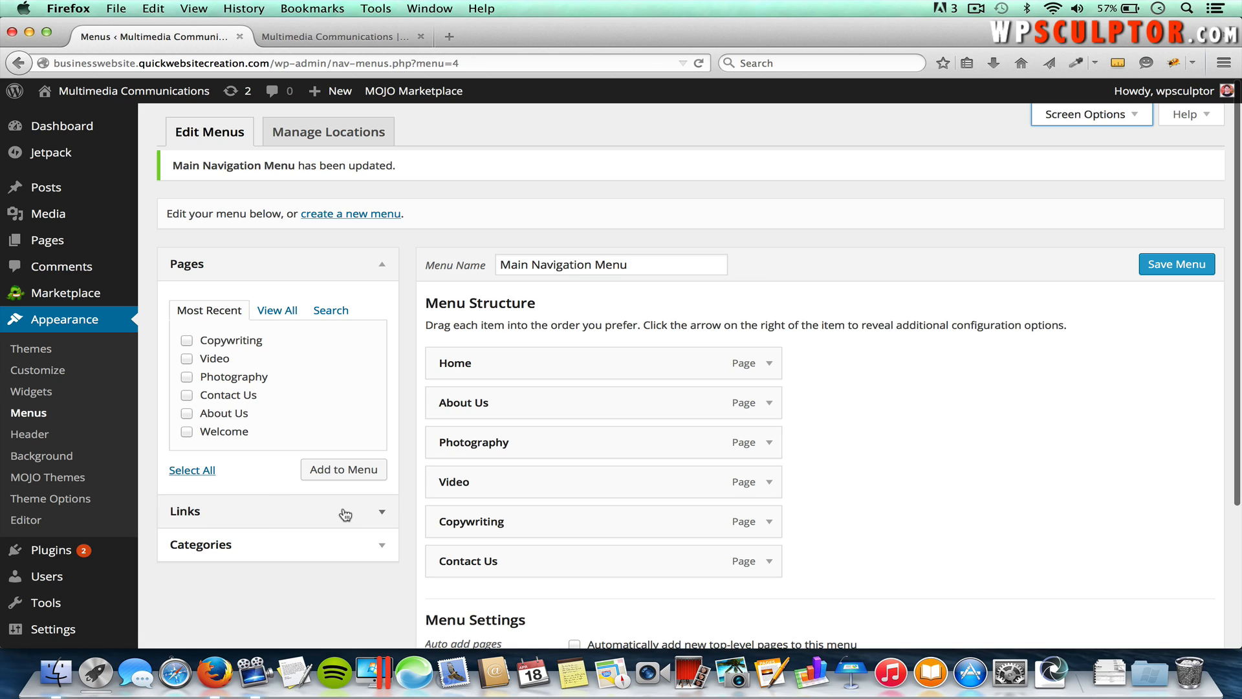
{"action": "left_click", "coordinate": [383, 513]}
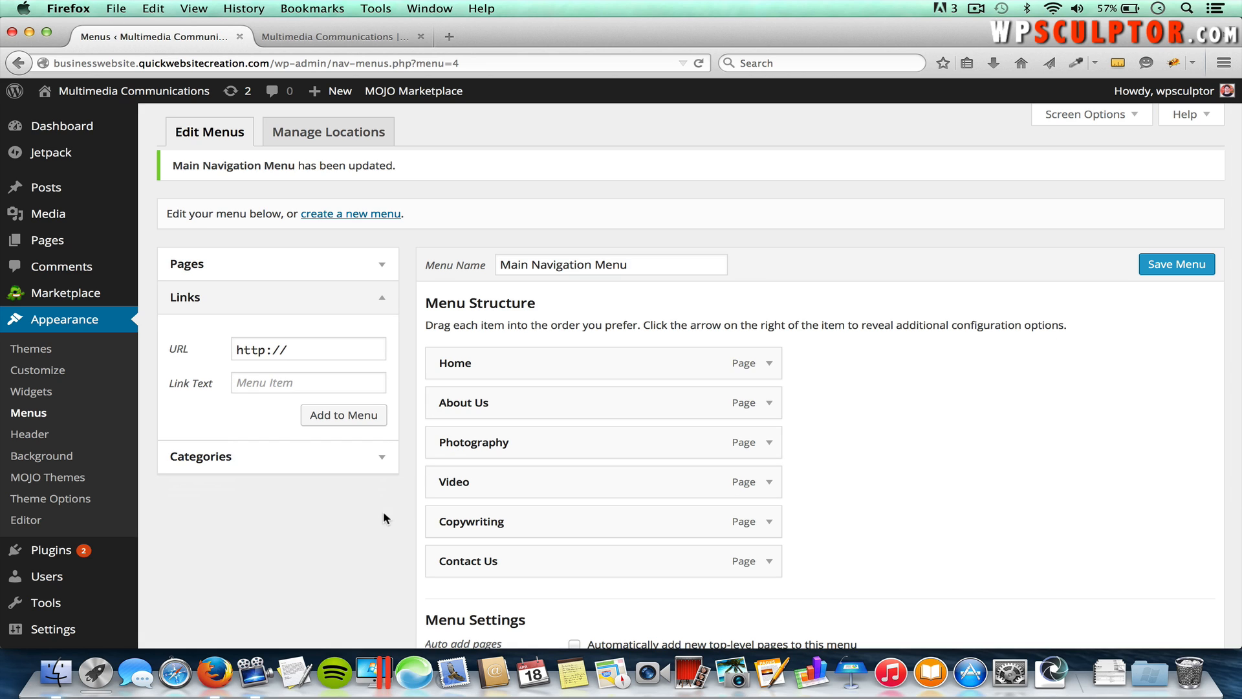
{"action": "left_click", "coordinate": [278, 387]}
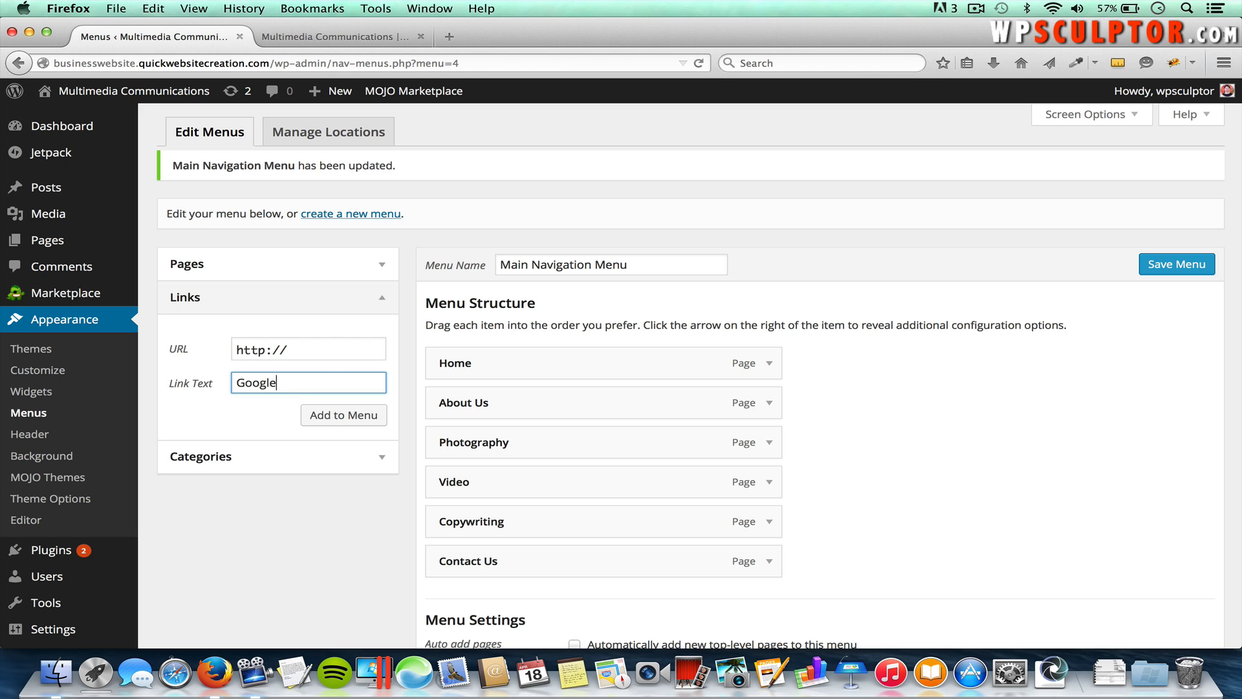
Step: Load google.com in a new Firefox tab, copy its web address, and return to the Menus tab
{"action": "left_click", "coordinate": [450, 36]}
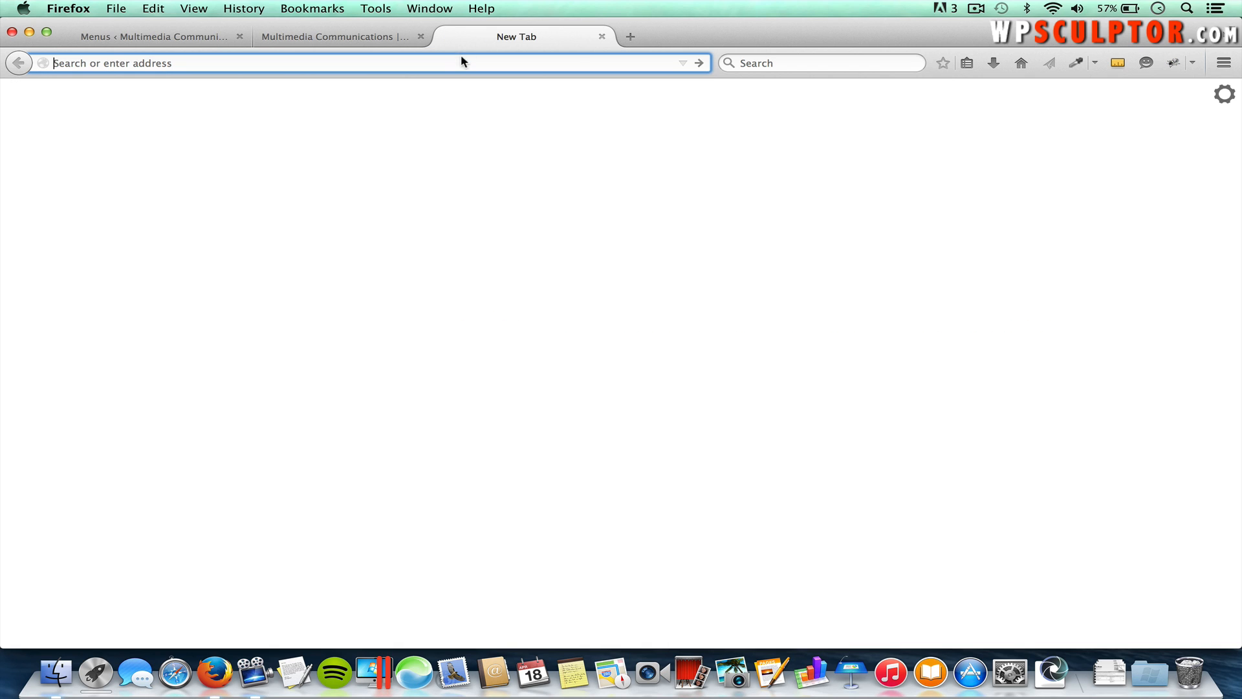
{"action": "type", "text": "google.com/"}
{"action": "key", "text": "Return"}
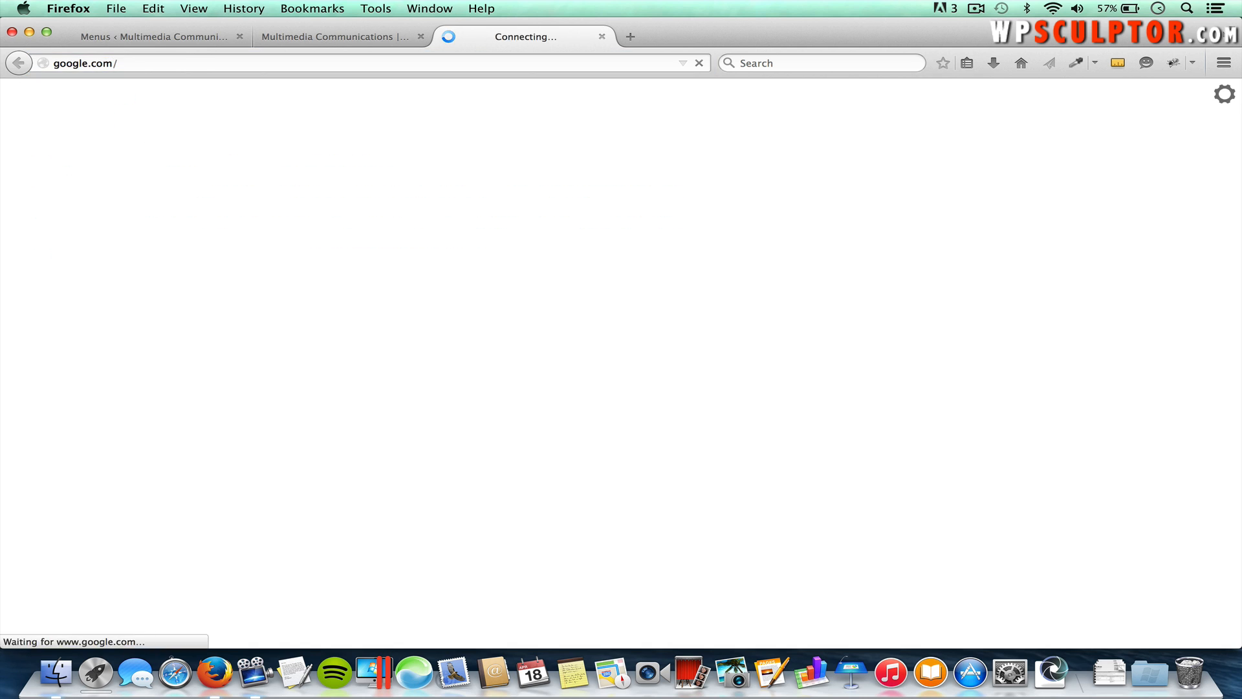
{"action": "left_click", "coordinate": [195, 62]}
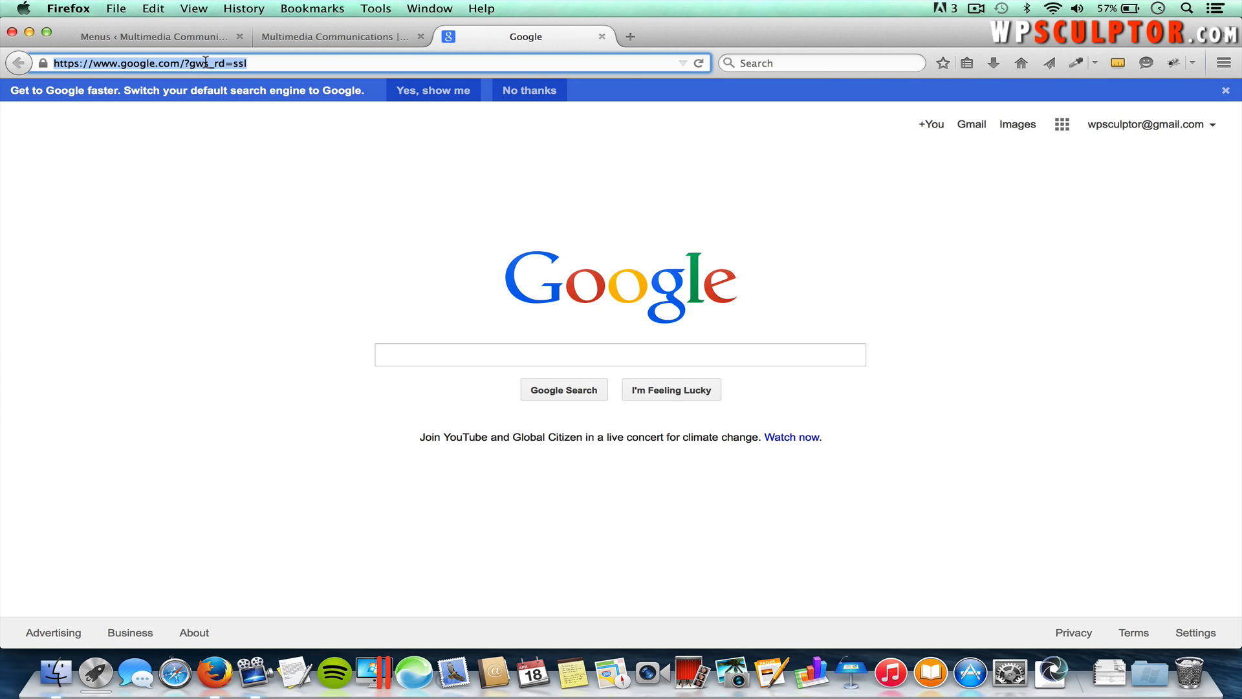
{"action": "right_click", "coordinate": [202, 62]}
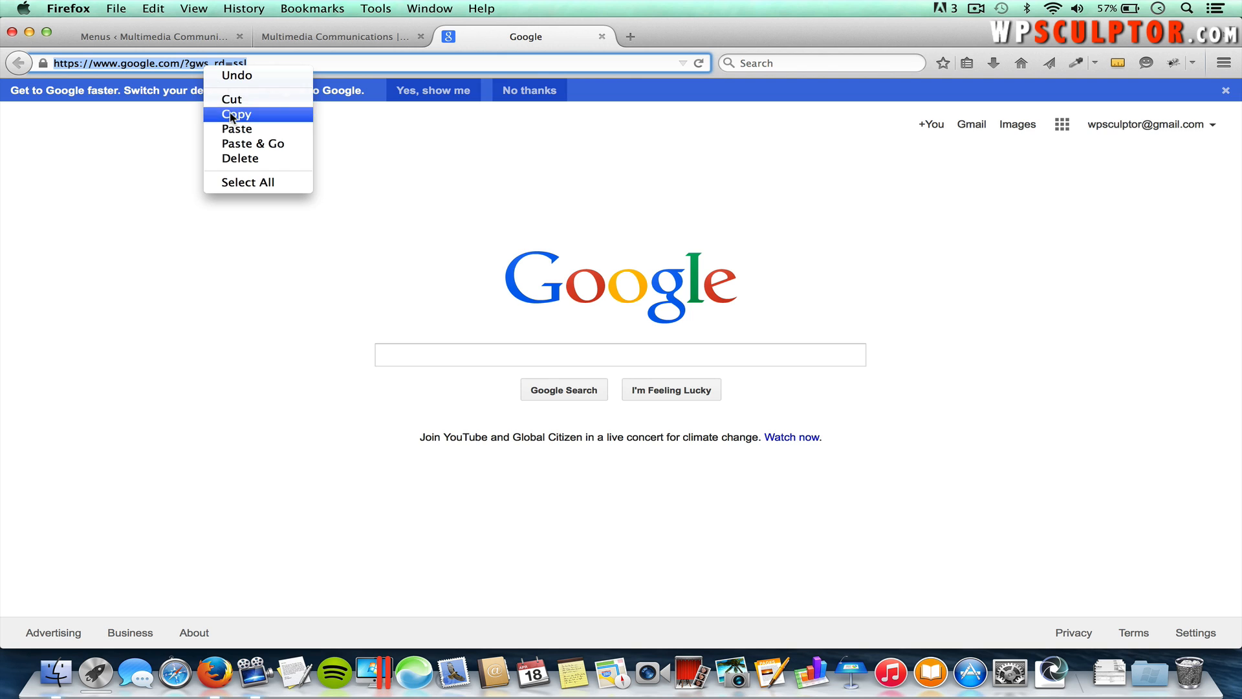
{"action": "left_click", "coordinate": [233, 117]}
{"action": "left_click", "coordinate": [165, 39]}
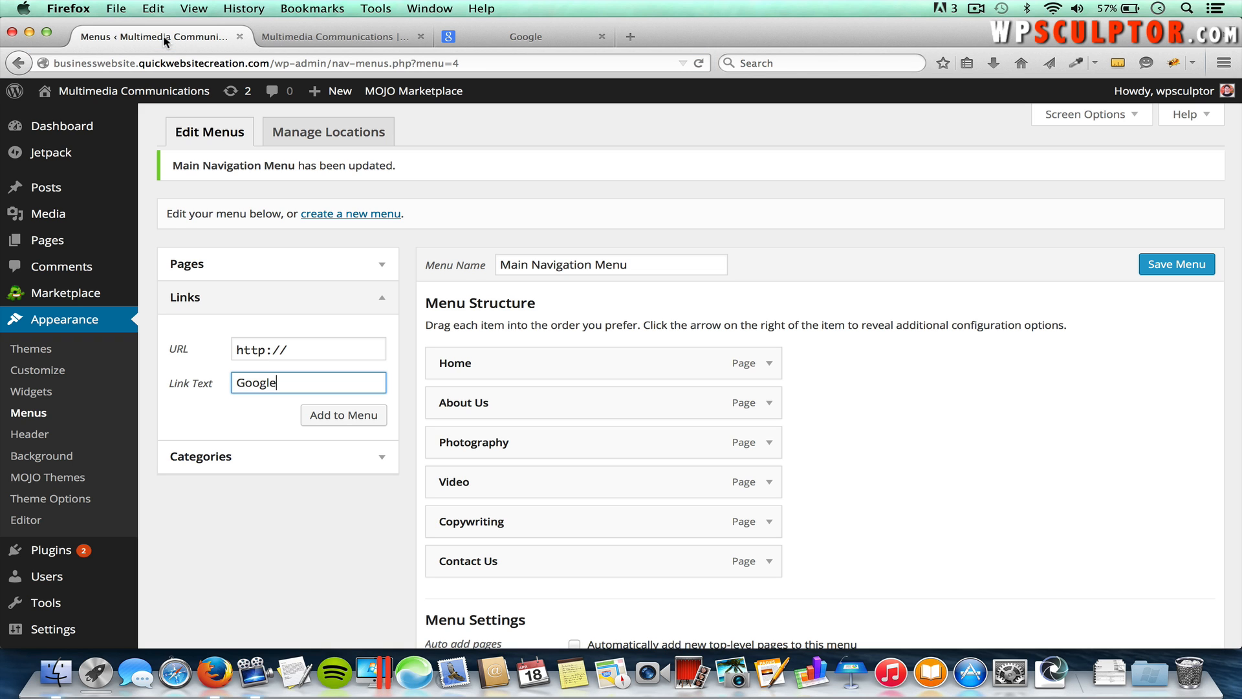
Step: Paste the Google address as the custom link URL, add it, save the menu, and view the live site
{"action": "double_click", "coordinate": [291, 349]}
{"action": "left_click_drag", "start_coordinate": [255, 341], "coordinate": [220, 349]}
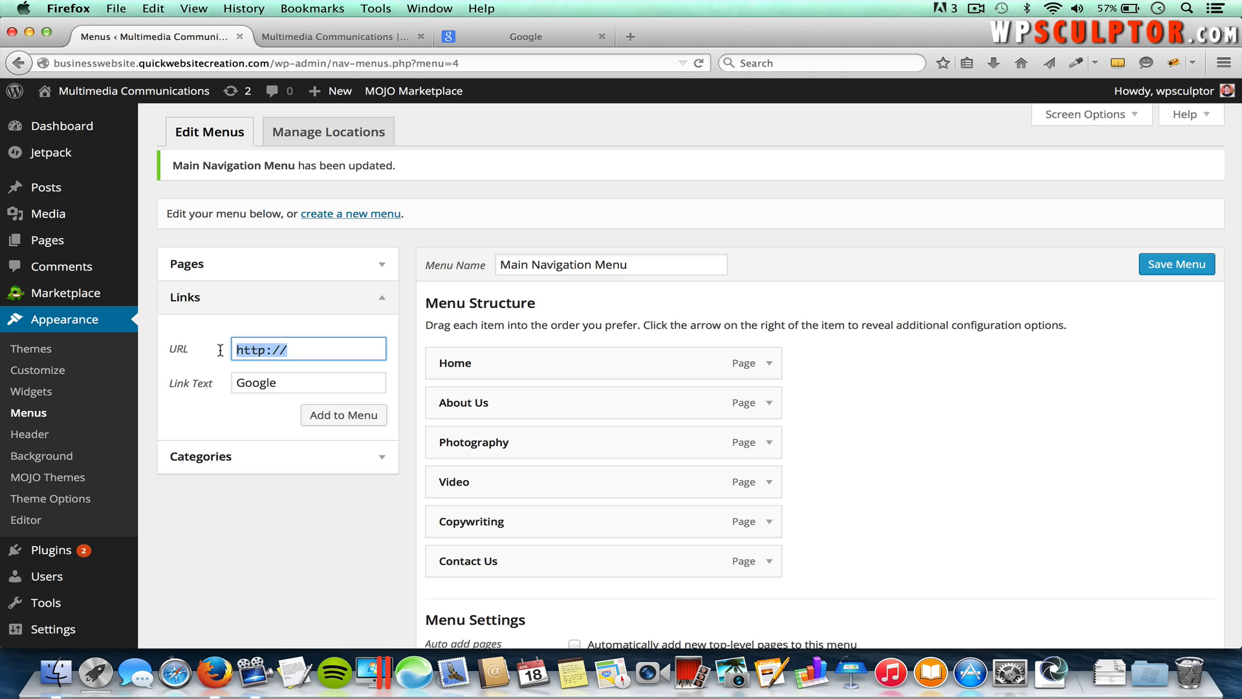
{"action": "key", "text": "BackSpace"}
{"action": "key", "text": "super+v"}
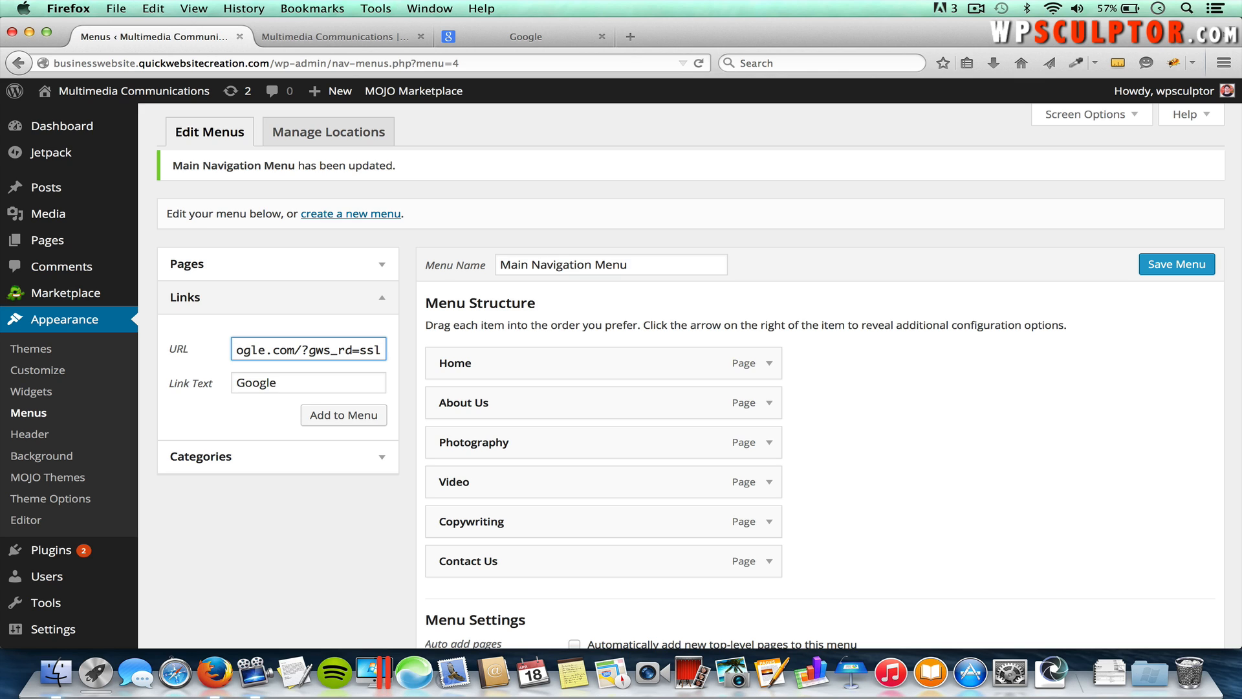
{"action": "left_click", "coordinate": [352, 414]}
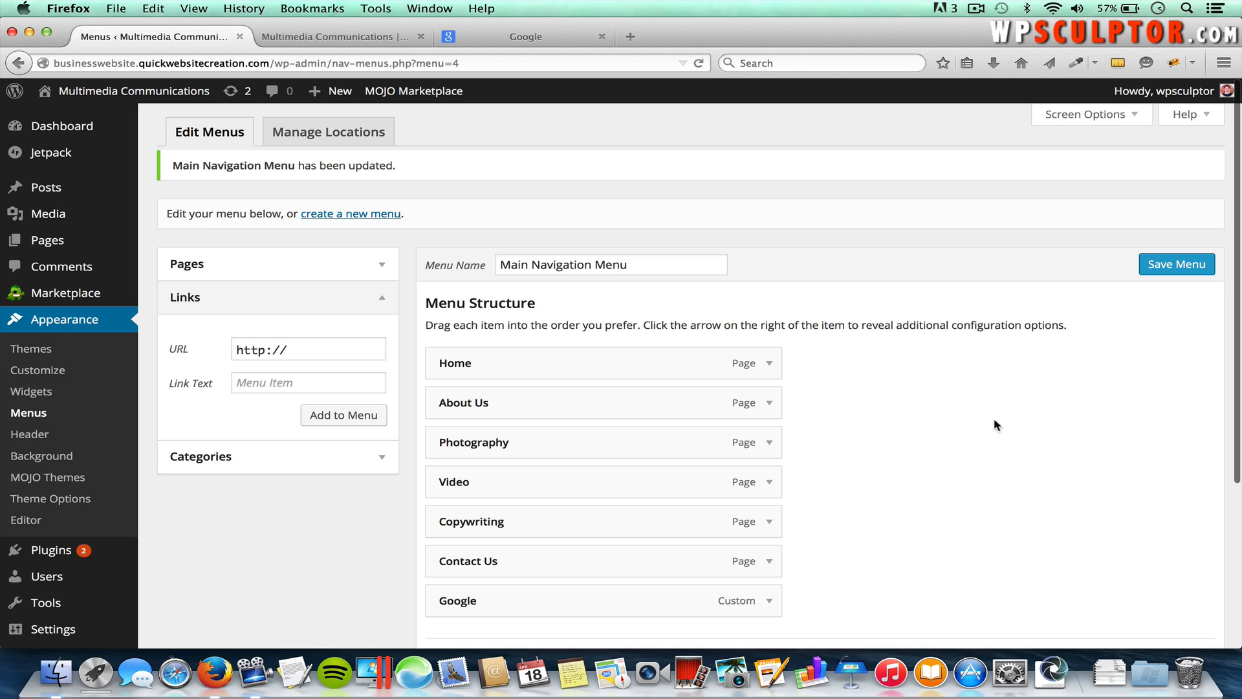
{"action": "left_click", "coordinate": [1177, 265]}
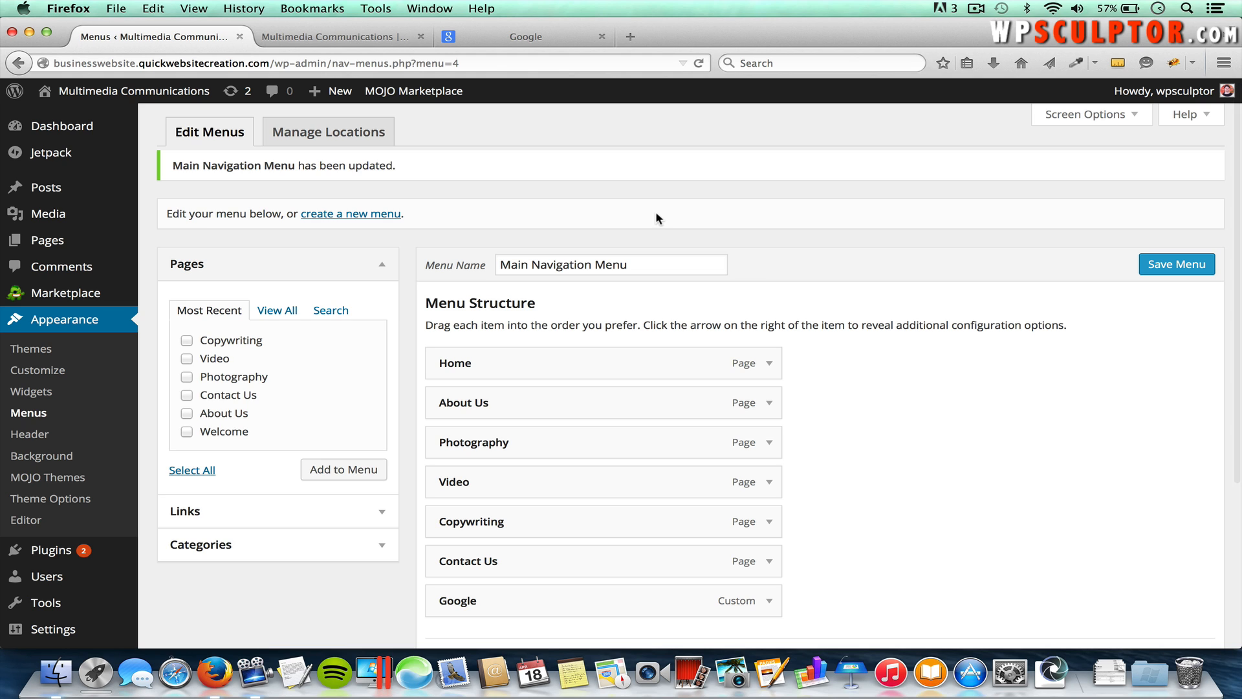
{"action": "left_click", "coordinate": [379, 36]}
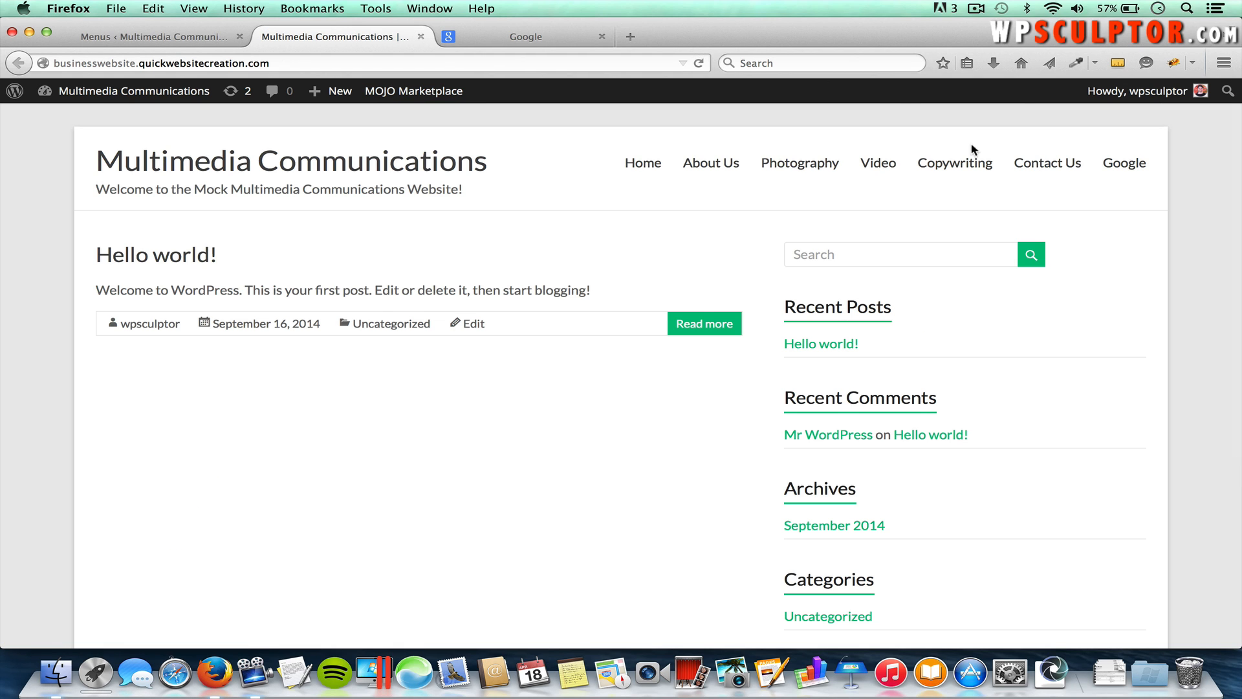
Step: Test the Google link on the live site, close the extra Google tab, and return to Menus
{"action": "left_click", "coordinate": [1131, 169]}
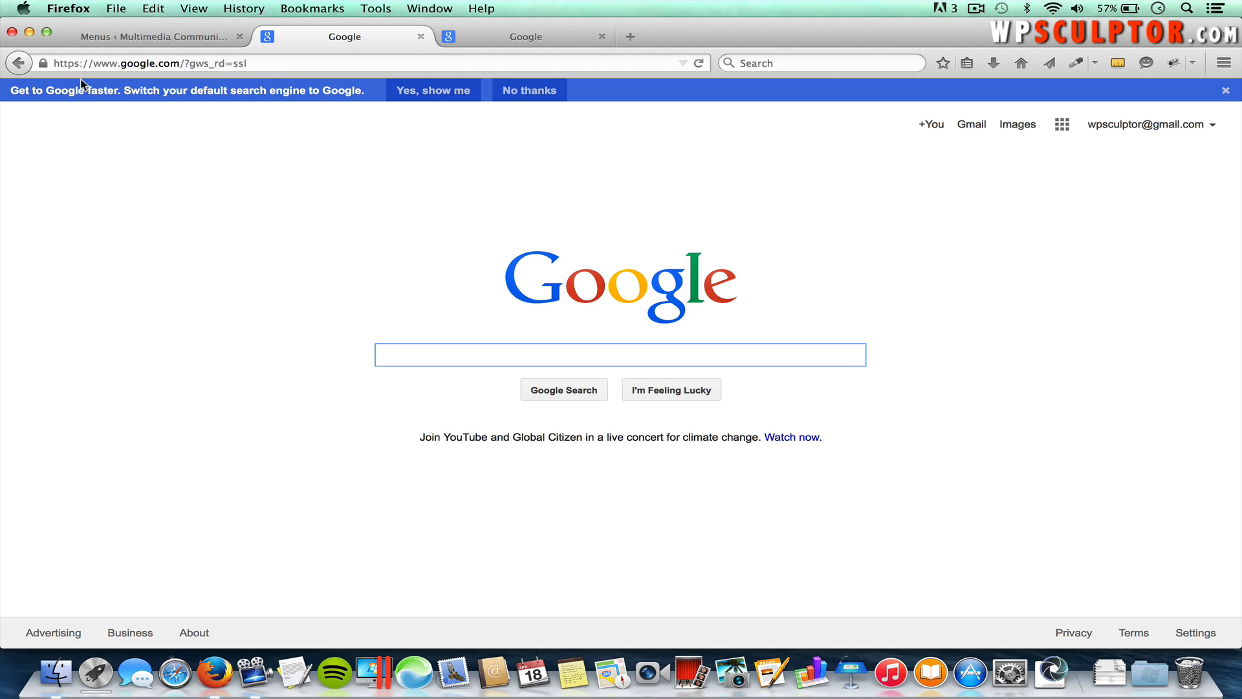
{"action": "left_click", "coordinate": [19, 65]}
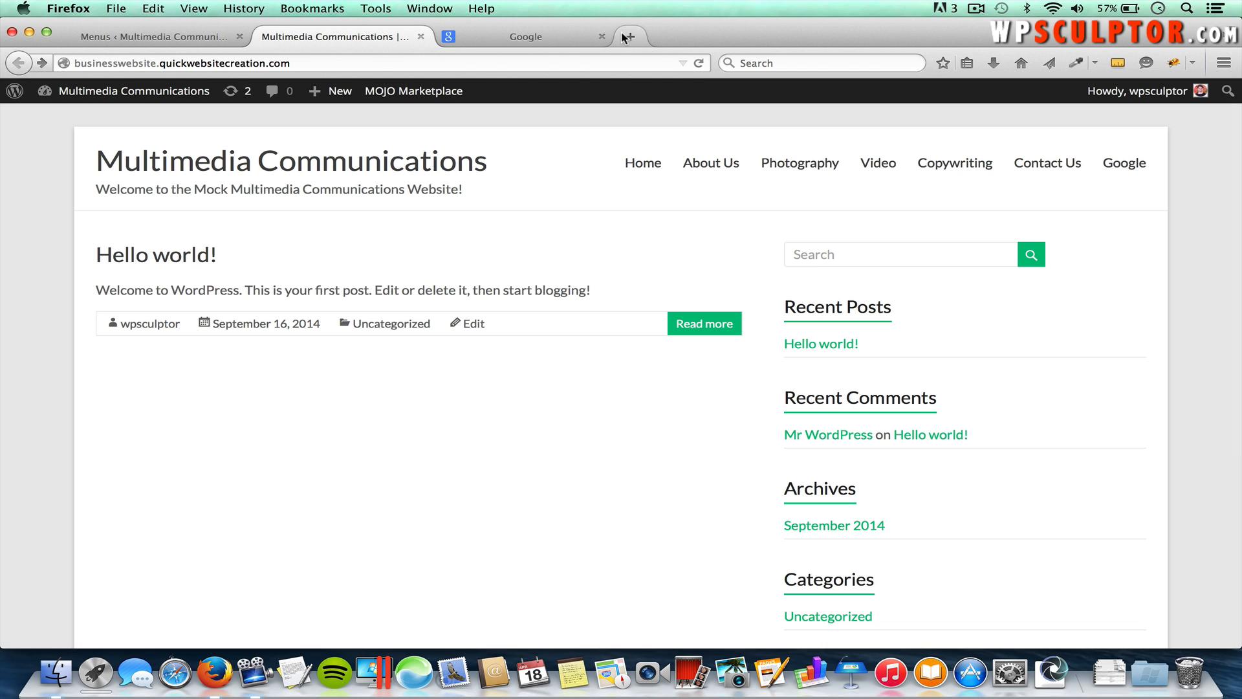
{"action": "left_click", "coordinate": [602, 37]}
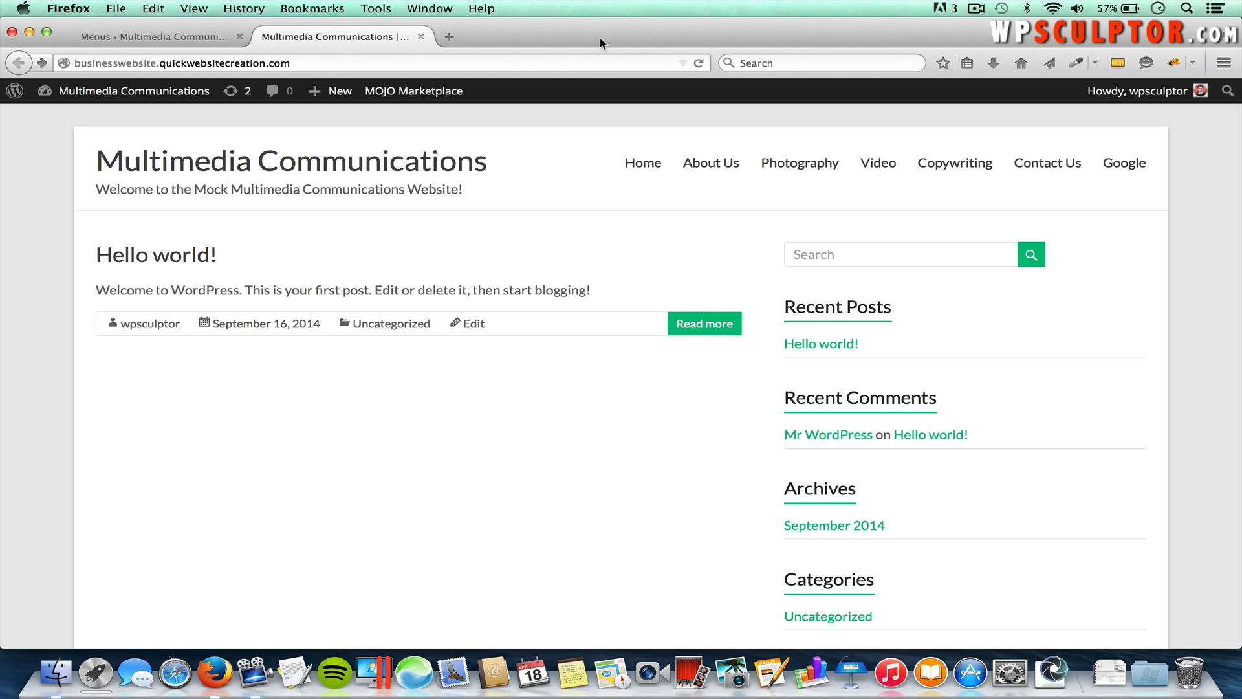
{"action": "left_click", "coordinate": [179, 39]}
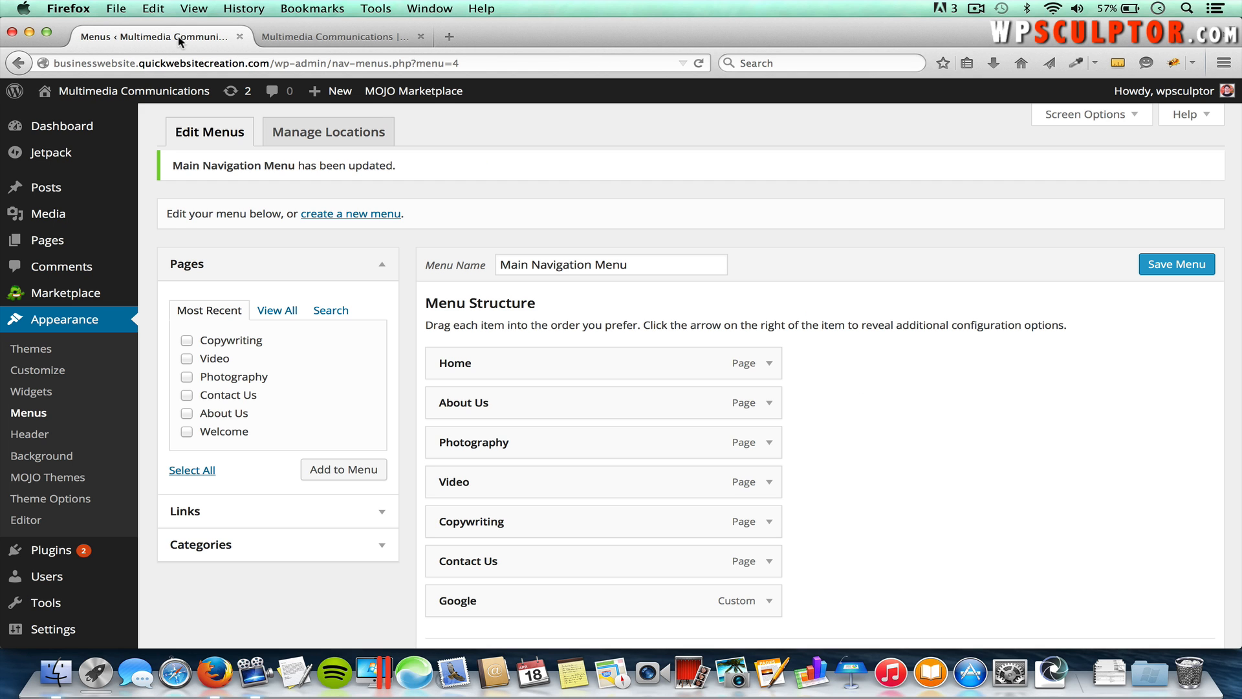
Step: Expand the Google custom link item and remove it from the Main Navigation Menu
{"action": "scroll", "coordinate": [776, 487], "scroll_direction": "down", "scroll_amount": 2}
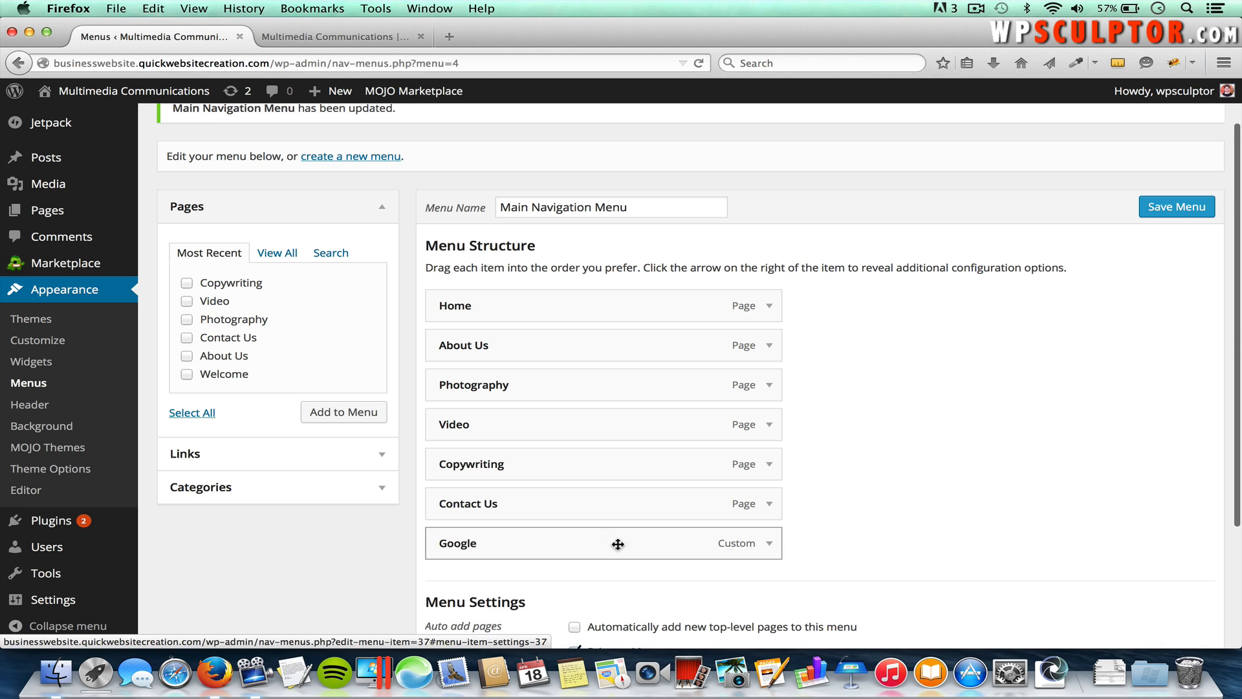
{"action": "left_click", "coordinate": [769, 544]}
{"action": "scroll", "coordinate": [770, 547], "scroll_direction": "down", "scroll_amount": 4}
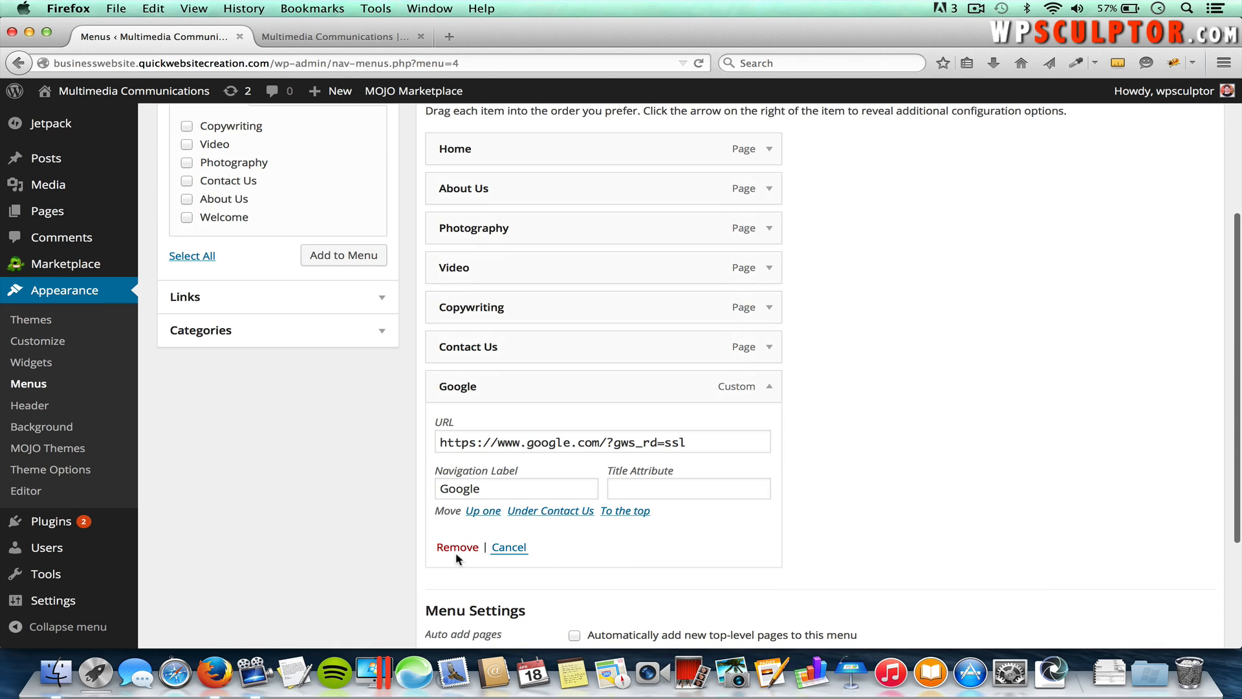
{"action": "left_click", "coordinate": [456, 547]}
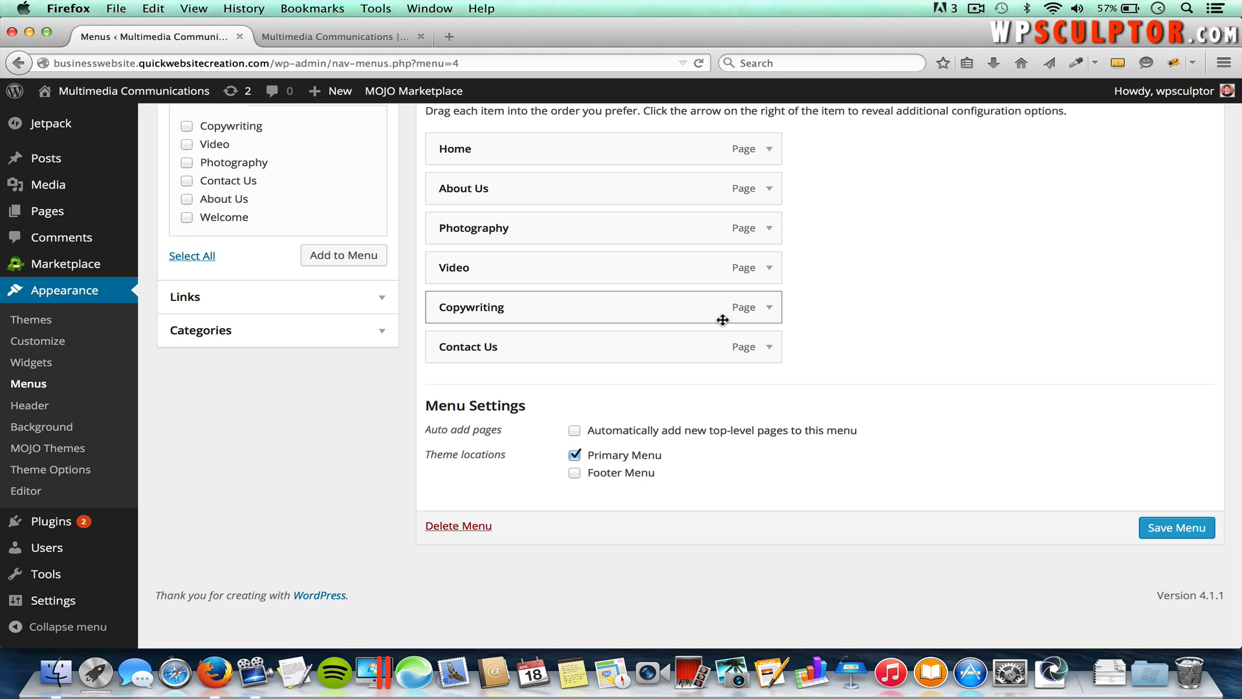
{"action": "scroll", "coordinate": [718, 316], "scroll_direction": "up", "scroll_amount": 3}
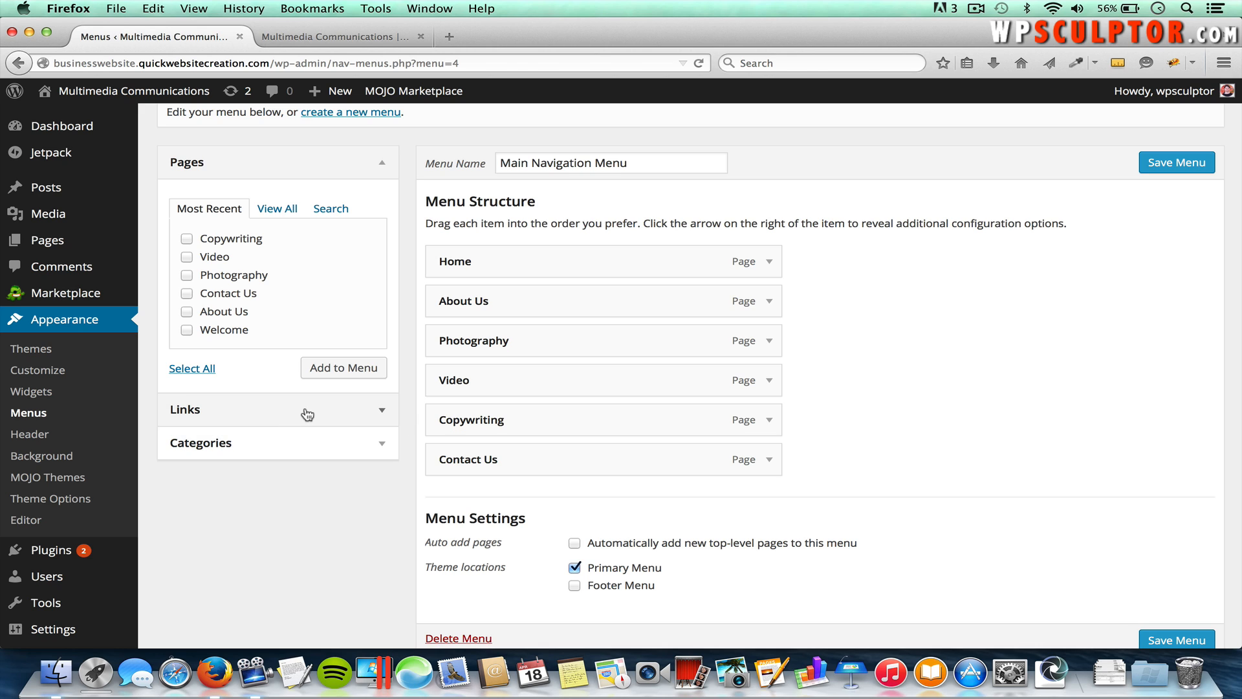
Step: Add a custom 'Services' link with URL '#' and drag it up above Contact Us
{"action": "left_click", "coordinate": [383, 411]}
{"action": "left_click", "coordinate": [266, 282]}
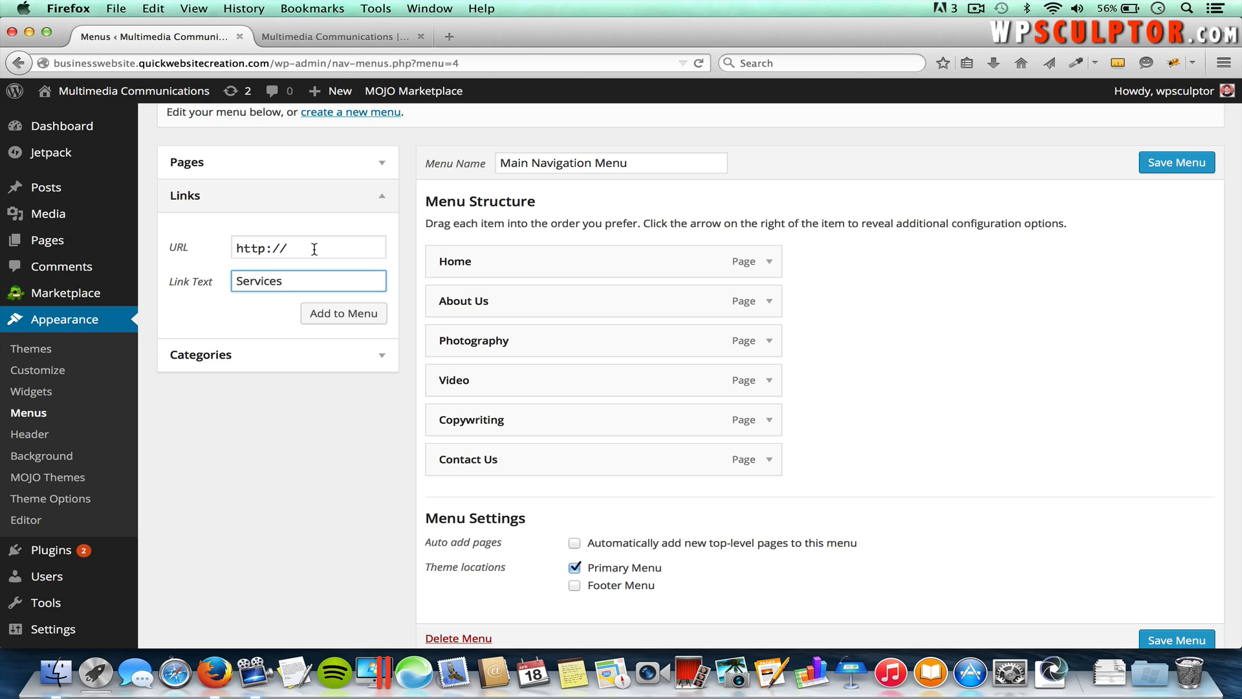
{"action": "left_click_drag", "start_coordinate": [301, 247], "coordinate": [225, 245]}
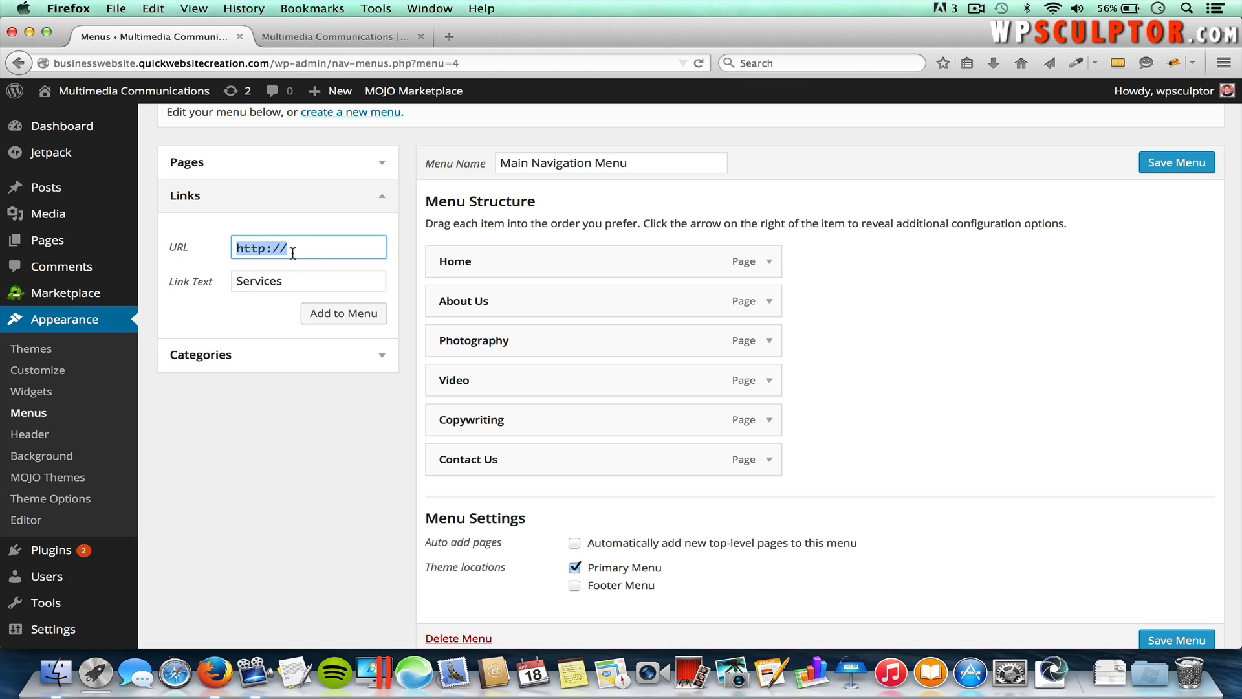
{"action": "key", "text": "BackSpace"}
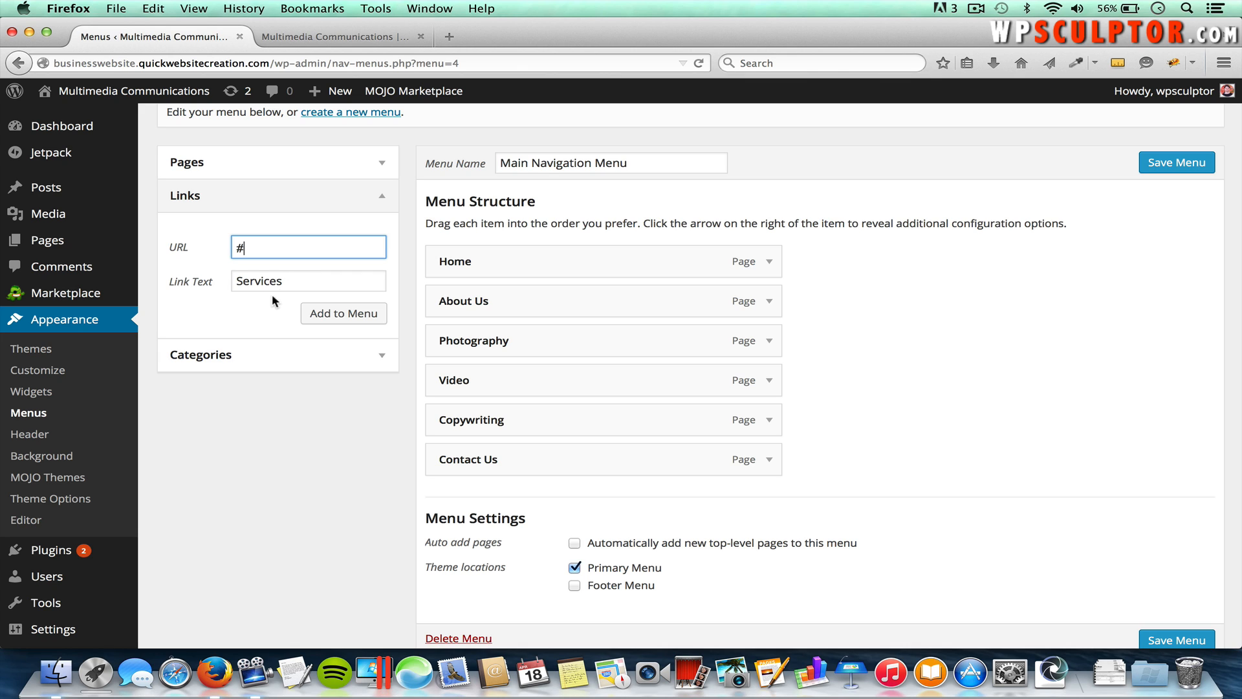
{"action": "left_click", "coordinate": [343, 315]}
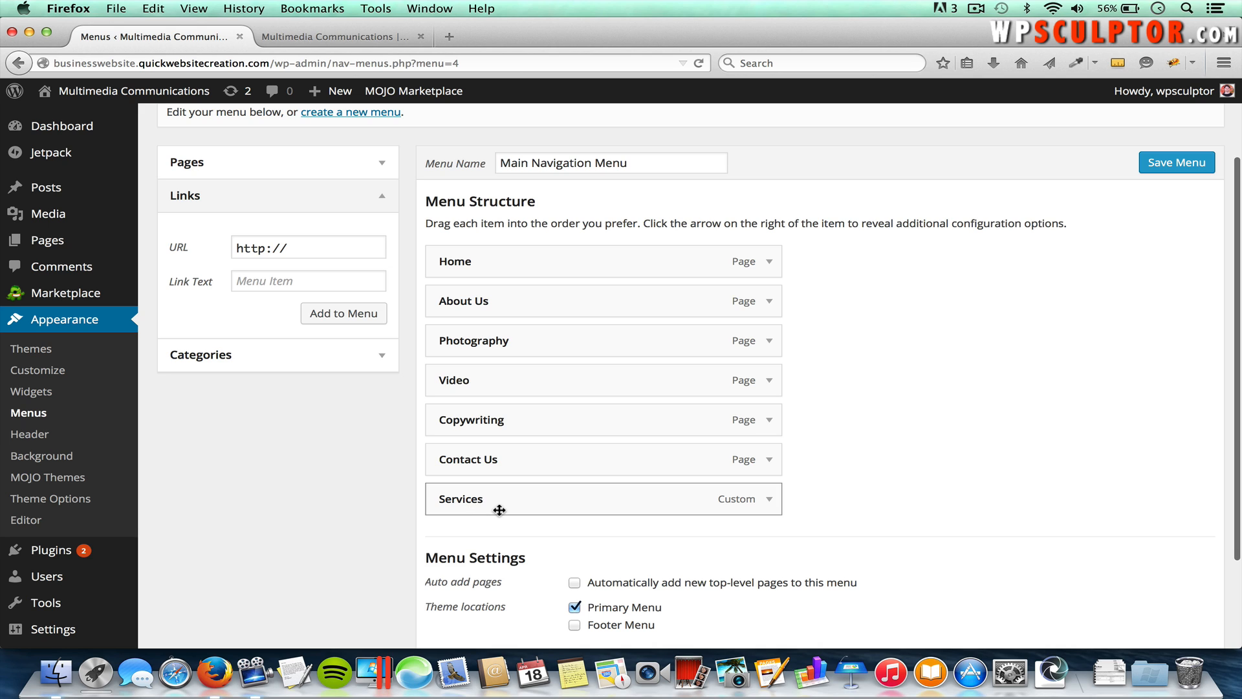
{"action": "left_click_drag", "start_coordinate": [499, 507], "coordinate": [492, 383]}
Step: Nest Video as a sub item under Services and save the menu
{"action": "left_click_drag", "start_coordinate": [451, 429], "coordinate": [484, 461]}
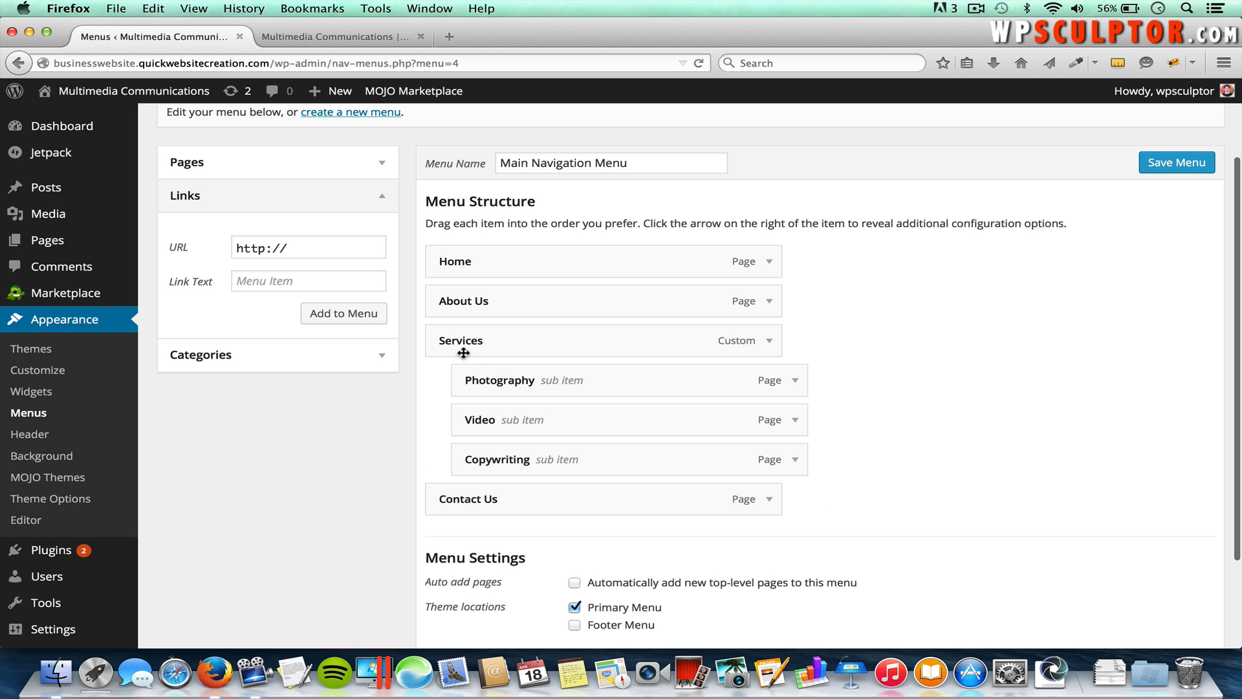
{"action": "left_click", "coordinate": [1164, 166]}
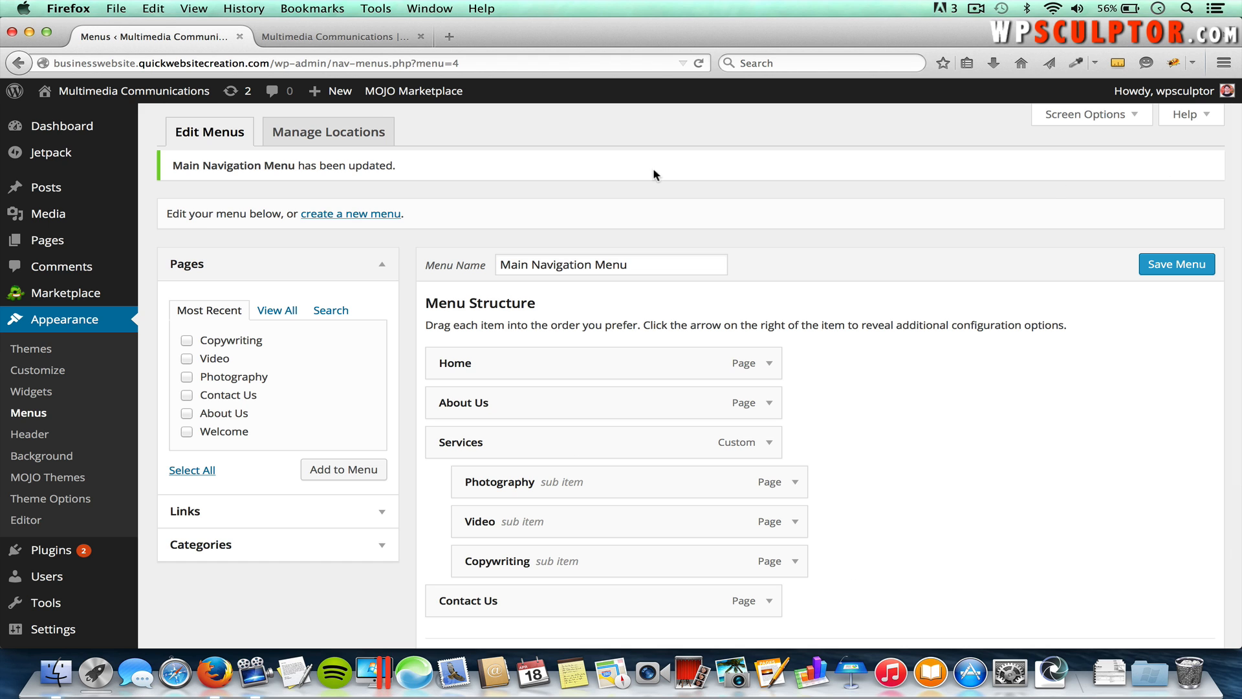
Step: Reload the live site, open Photography from the Services dropdown, then return to a new-menu form
{"action": "left_click", "coordinate": [313, 37]}
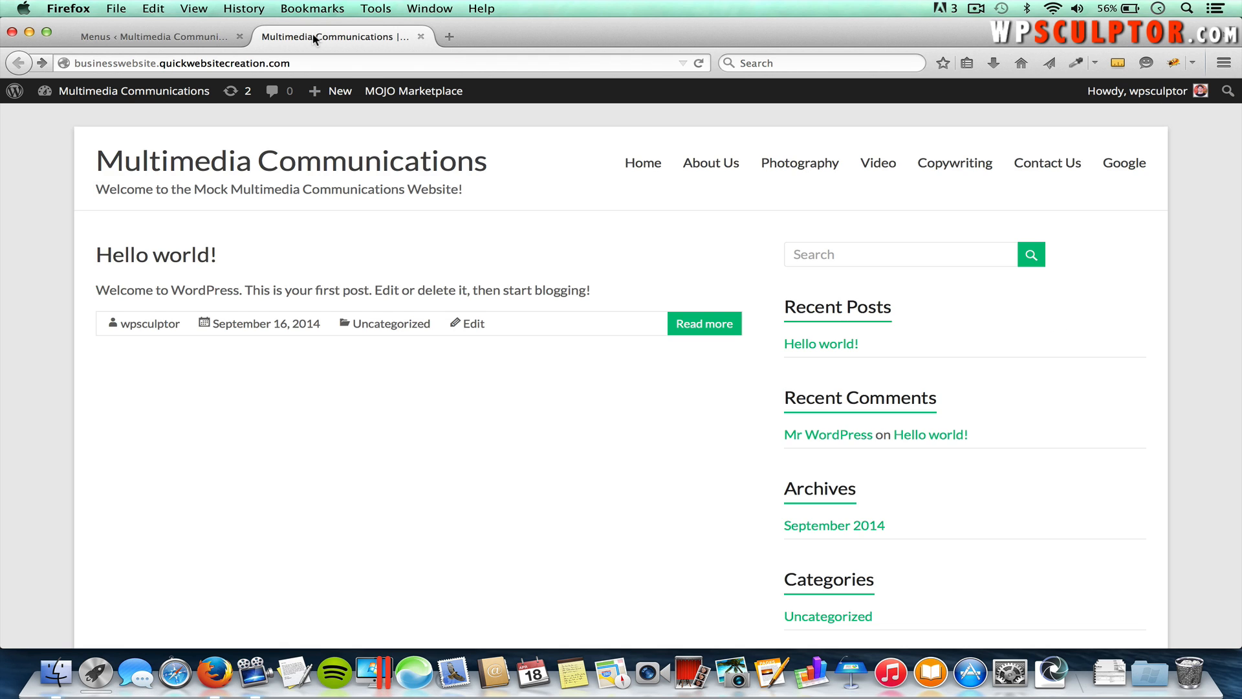
{"action": "key", "text": "super+r"}
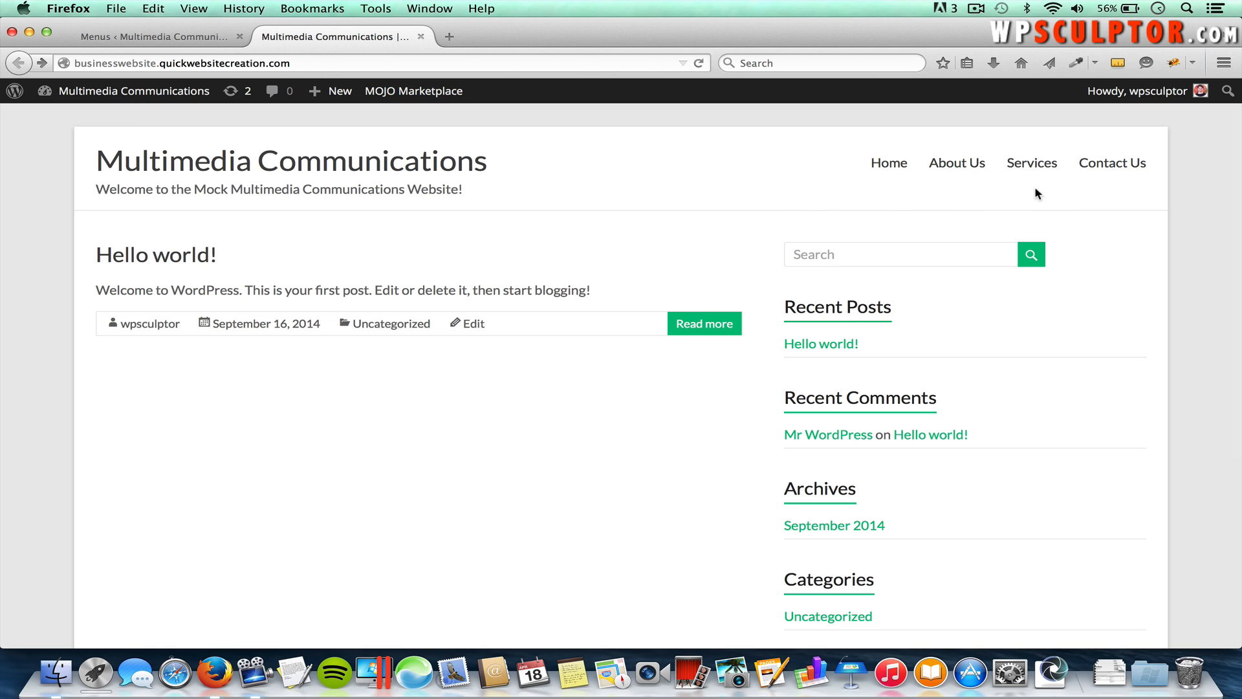
{"action": "mouse_move", "coordinate": [1048, 176]}
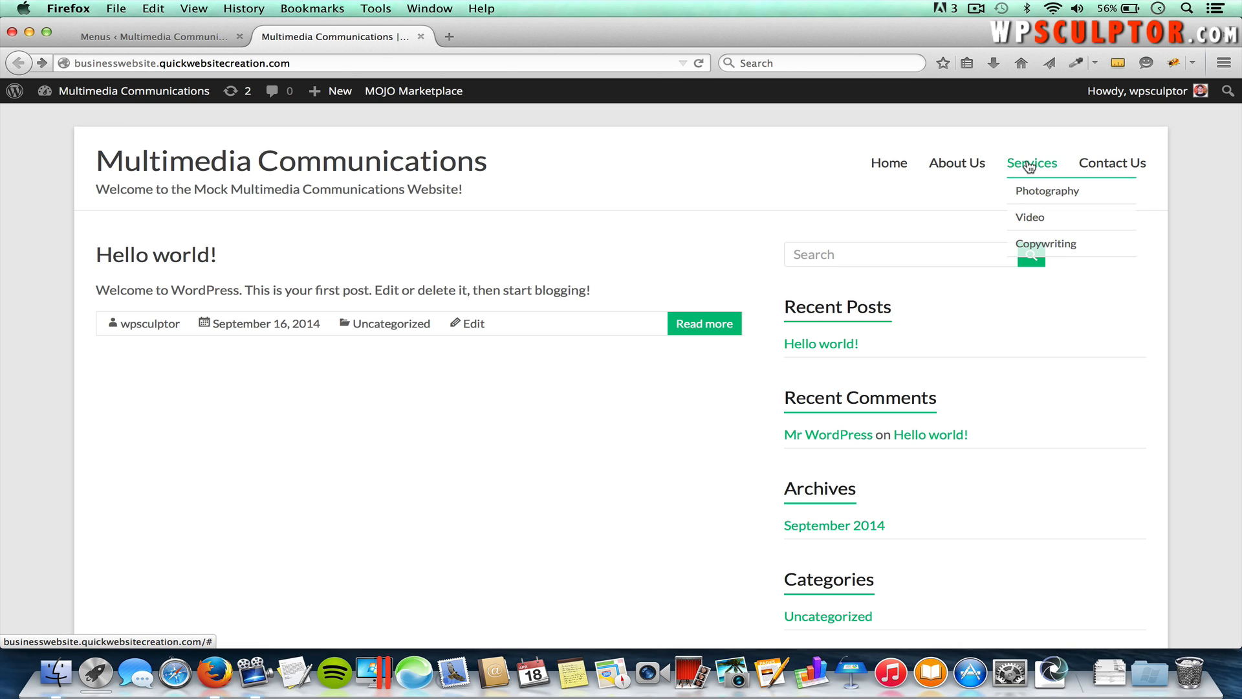
{"action": "left_click", "coordinate": [1029, 167]}
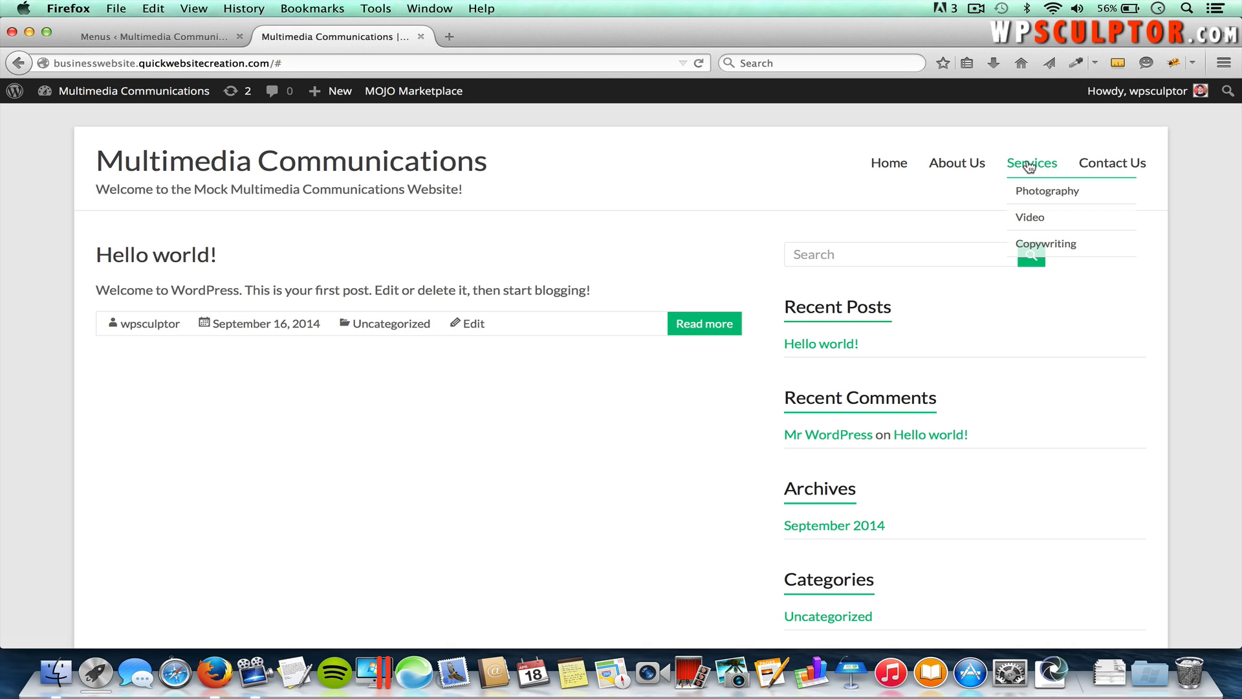
{"action": "left_click", "coordinate": [1028, 167]}
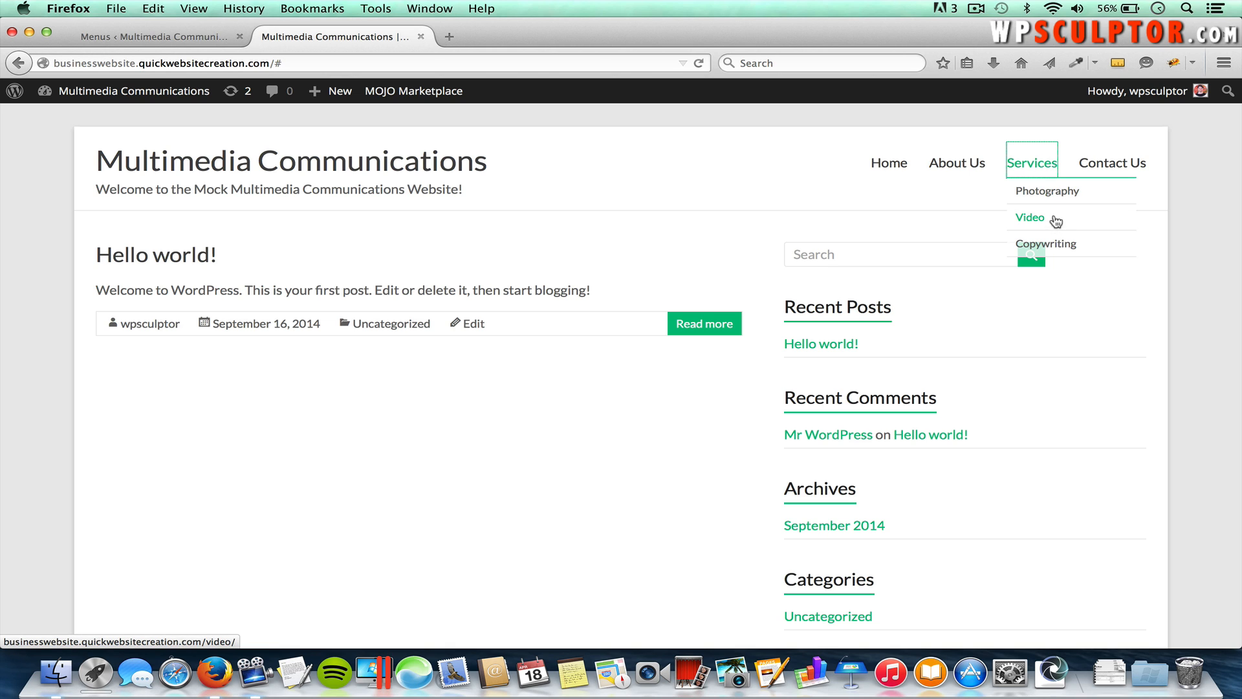
{"action": "left_click", "coordinate": [1055, 198]}
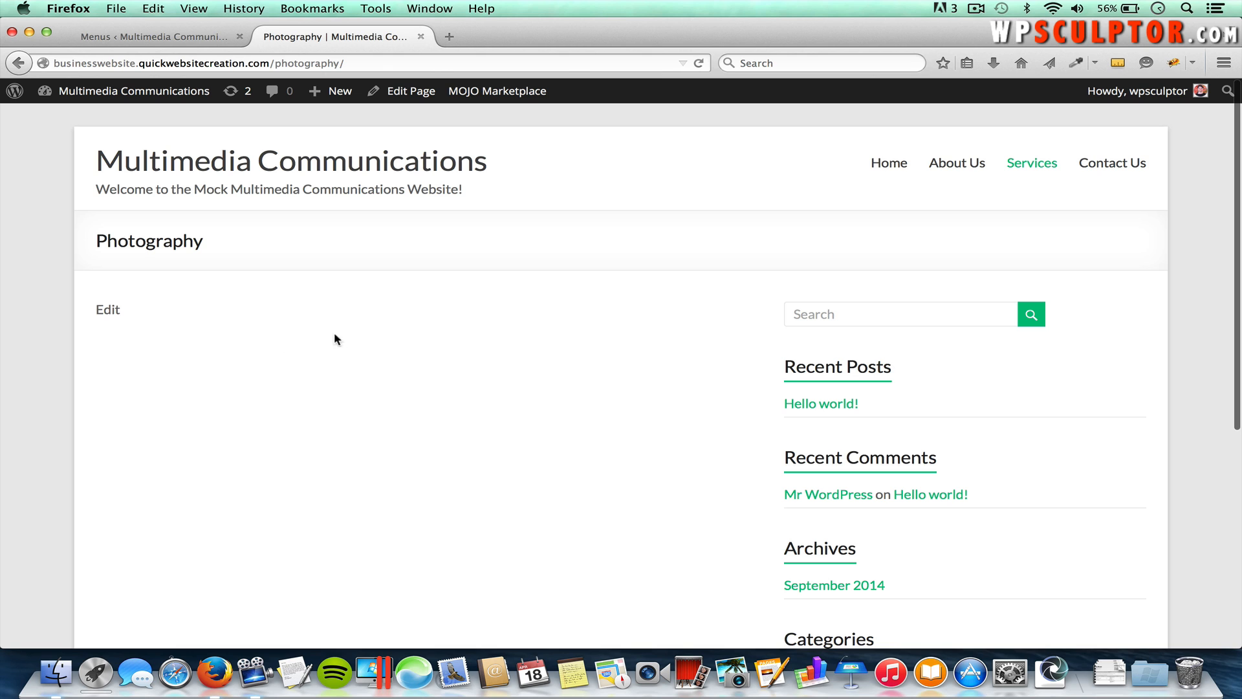
{"action": "left_click", "coordinate": [172, 38]}
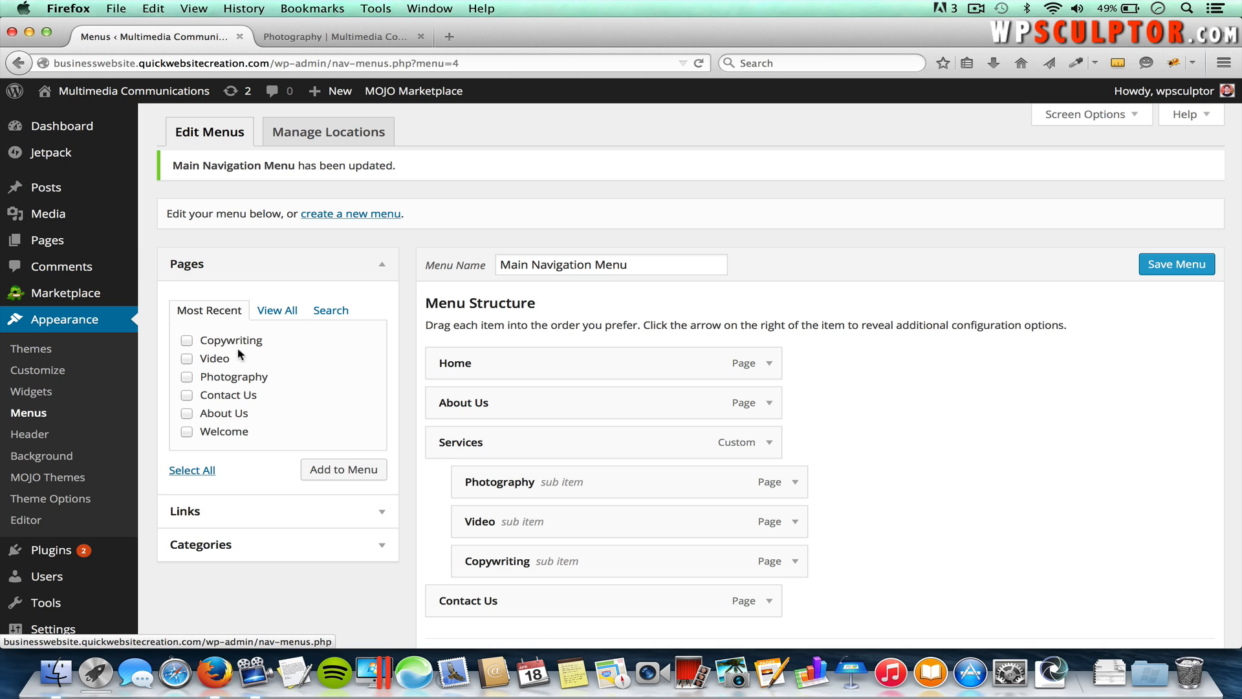
{"action": "left_click", "coordinate": [360, 215]}
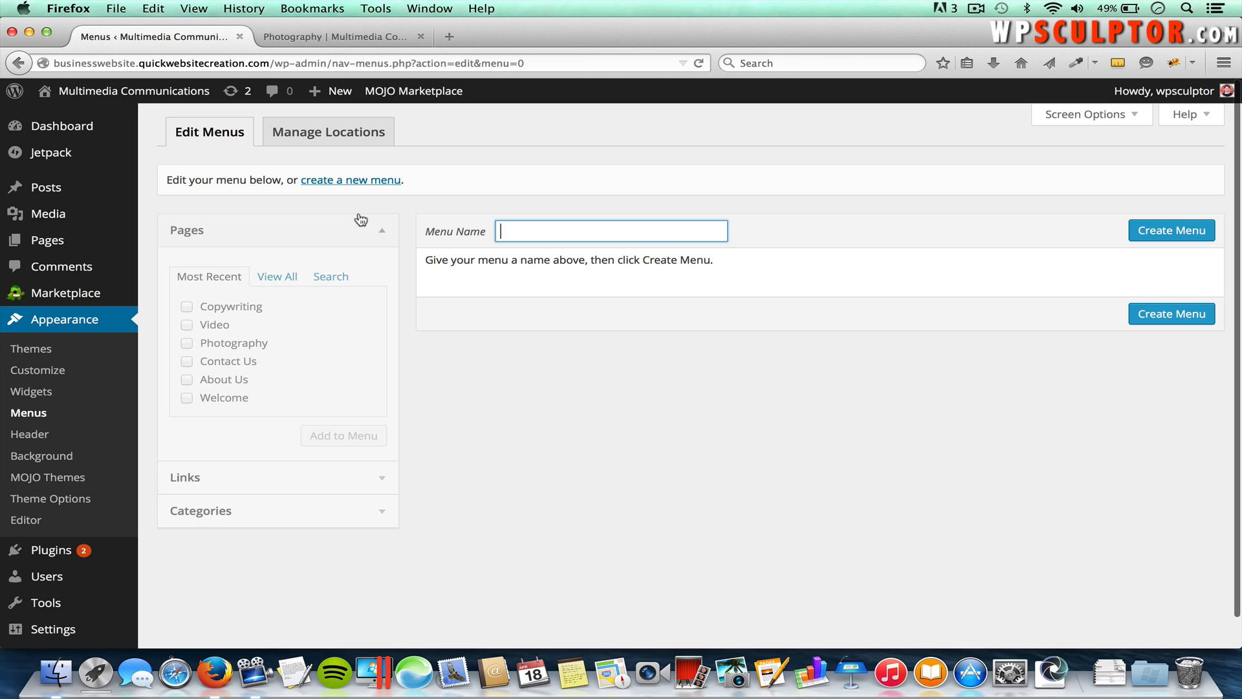
Step: Create a menu named 'Footer Menu' and add the Welcome and About Us pages
{"action": "type", "text": "Foot"}
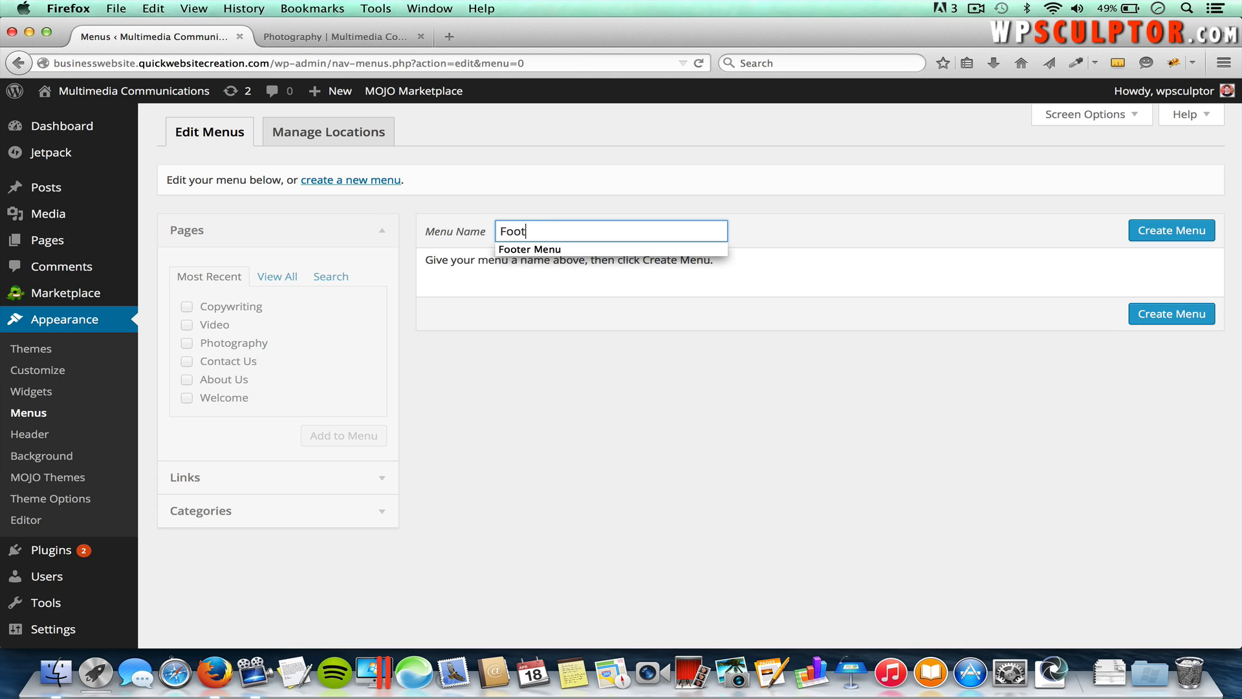
{"action": "type", "text": "er Menu"}
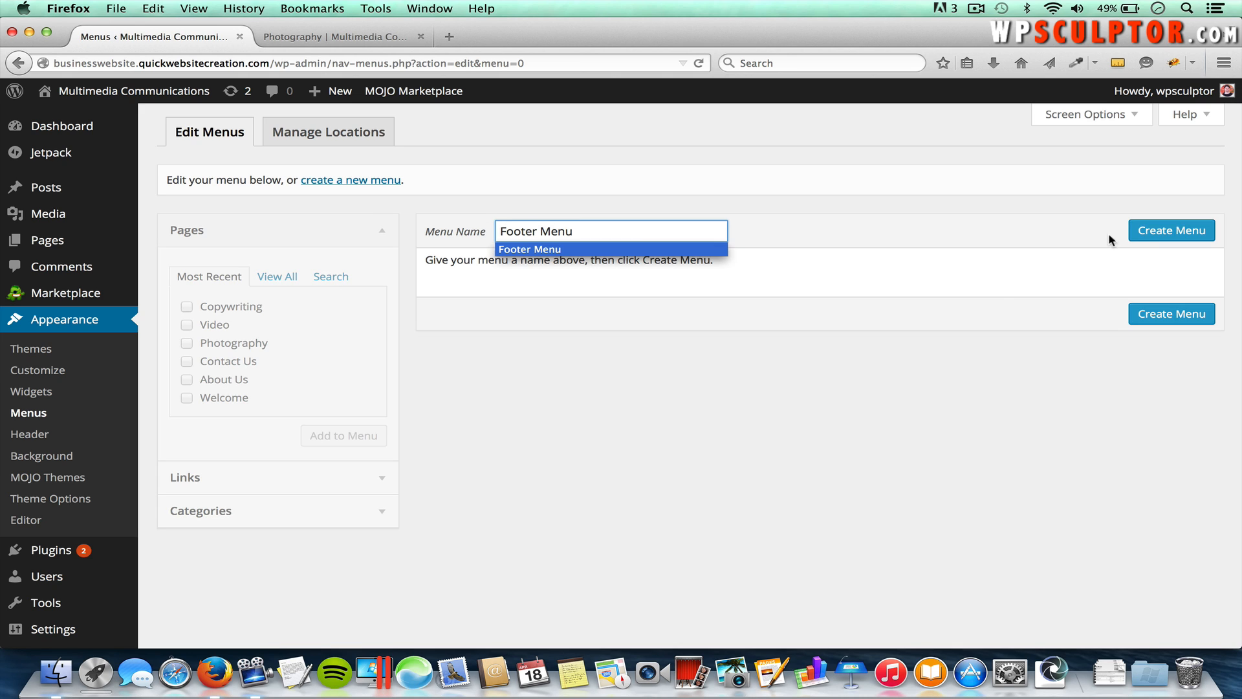
{"action": "left_click", "coordinate": [1157, 231]}
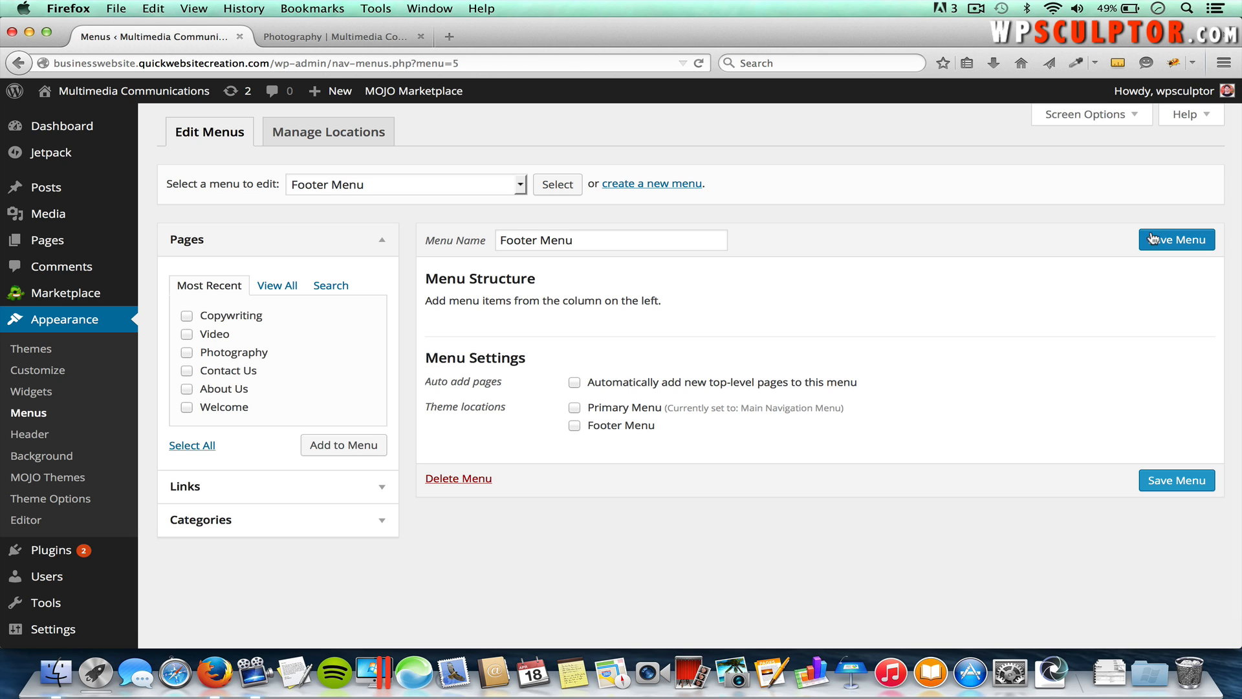
{"action": "left_click", "coordinate": [206, 410]}
{"action": "left_click", "coordinate": [187, 388]}
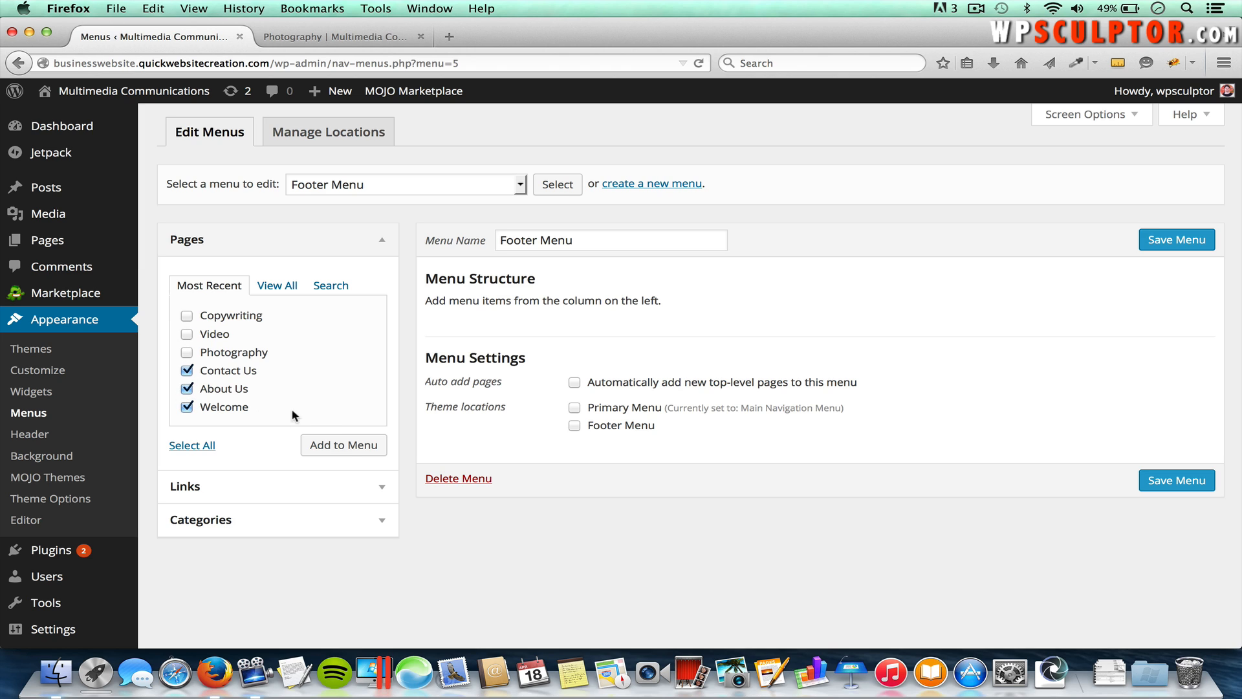
{"action": "left_click", "coordinate": [352, 449]}
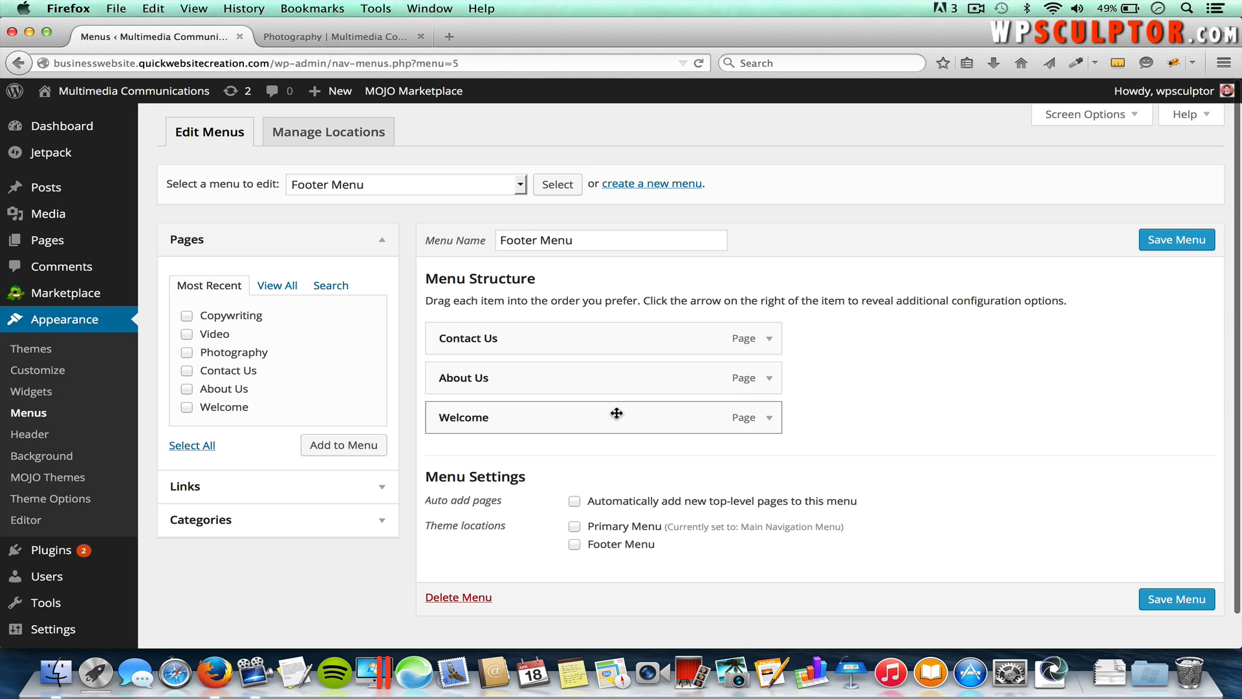
Step: Reorder the items with Welcome first and About Us above Contact Us, and relabel Welcome 'Home'
{"action": "left_click_drag", "start_coordinate": [616, 413], "coordinate": [613, 329]}
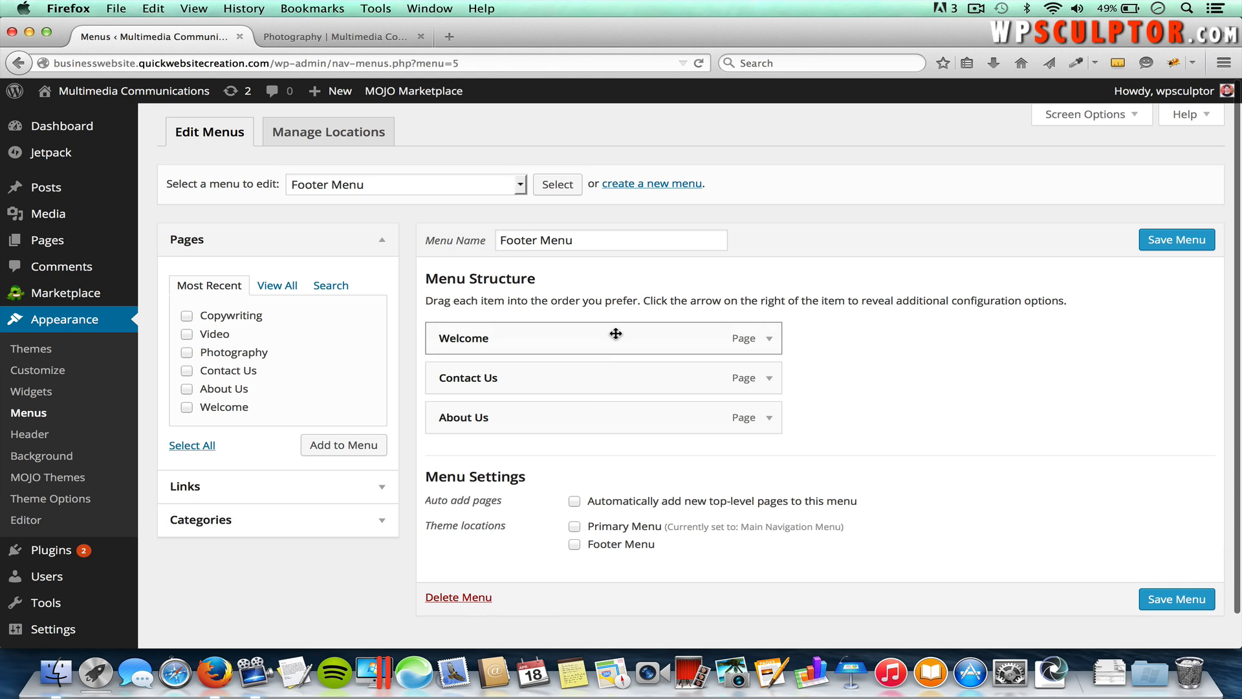
{"action": "left_click_drag", "start_coordinate": [573, 407], "coordinate": [573, 370]}
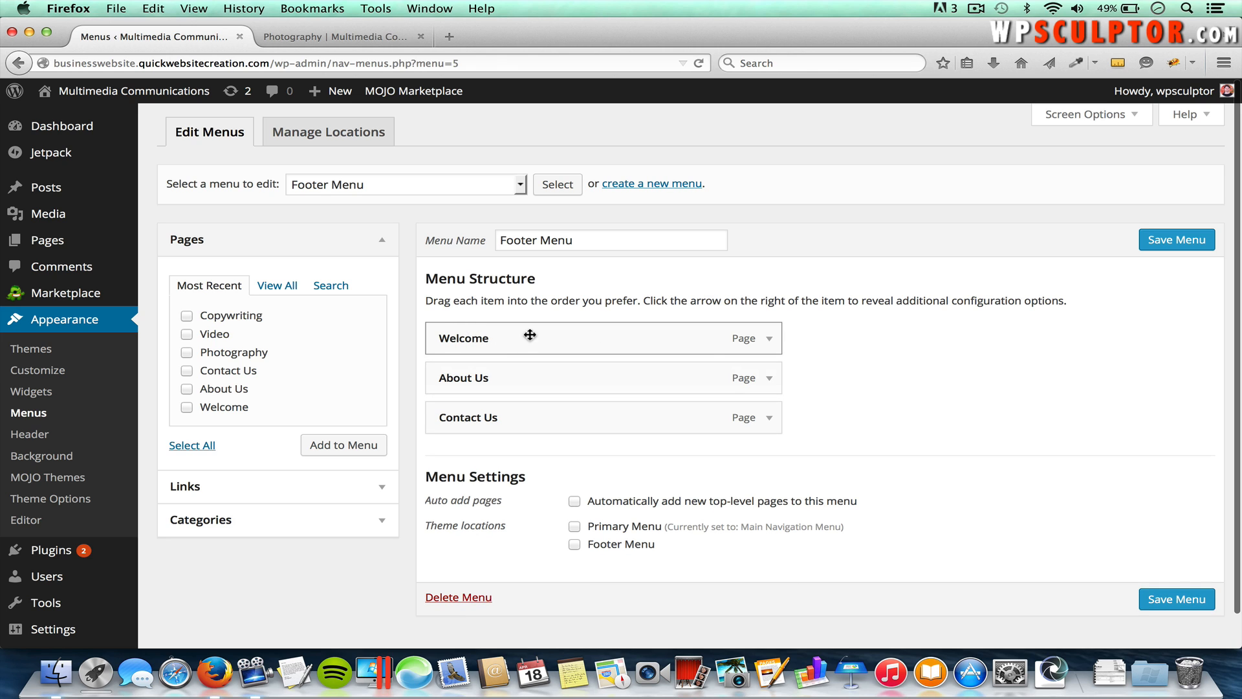
{"action": "left_click", "coordinate": [769, 338]}
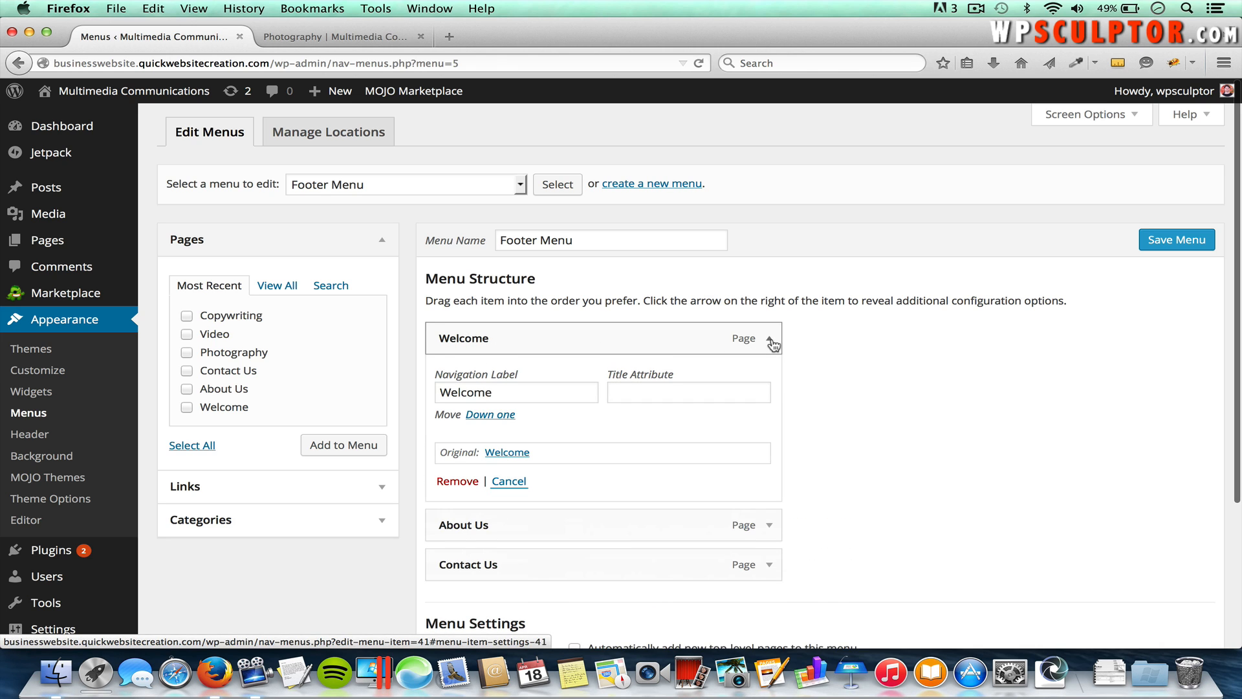
{"action": "left_click_drag", "start_coordinate": [493, 392], "coordinate": [388, 393]}
{"action": "type", "text": "Home"}
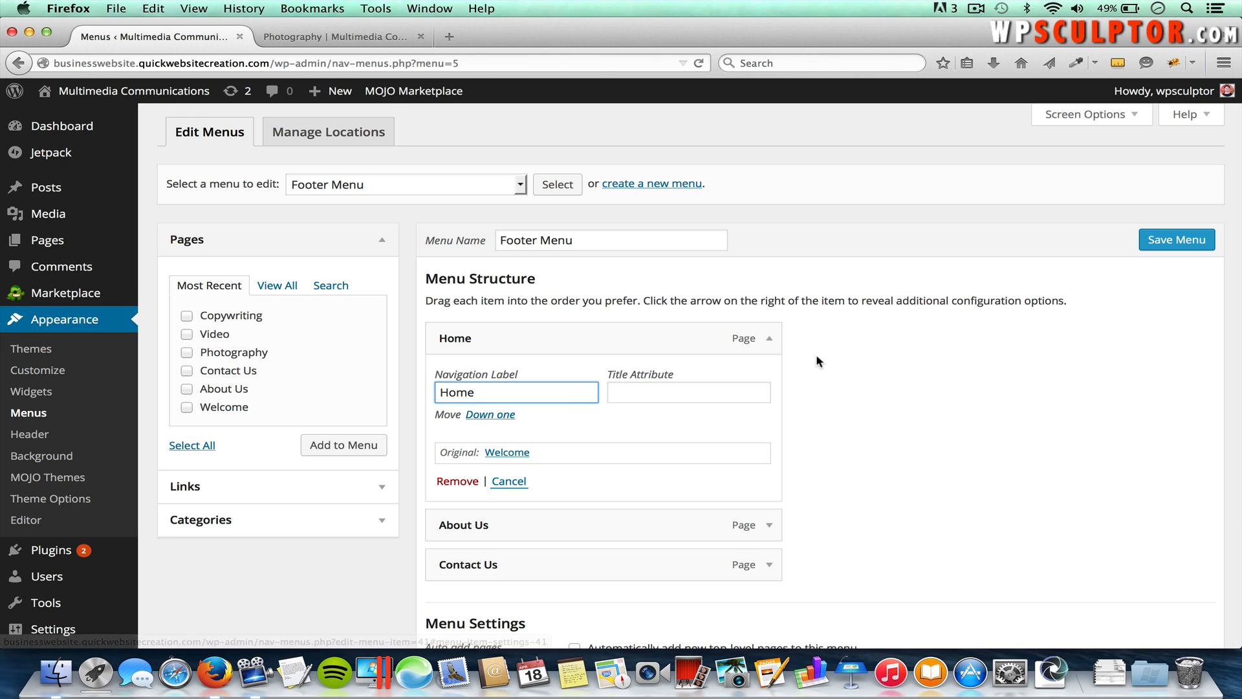
Step: Assign Footer Menu to the footer theme location and save the menu
{"action": "scroll", "coordinate": [817, 359], "scroll_direction": "down", "scroll_amount": 3}
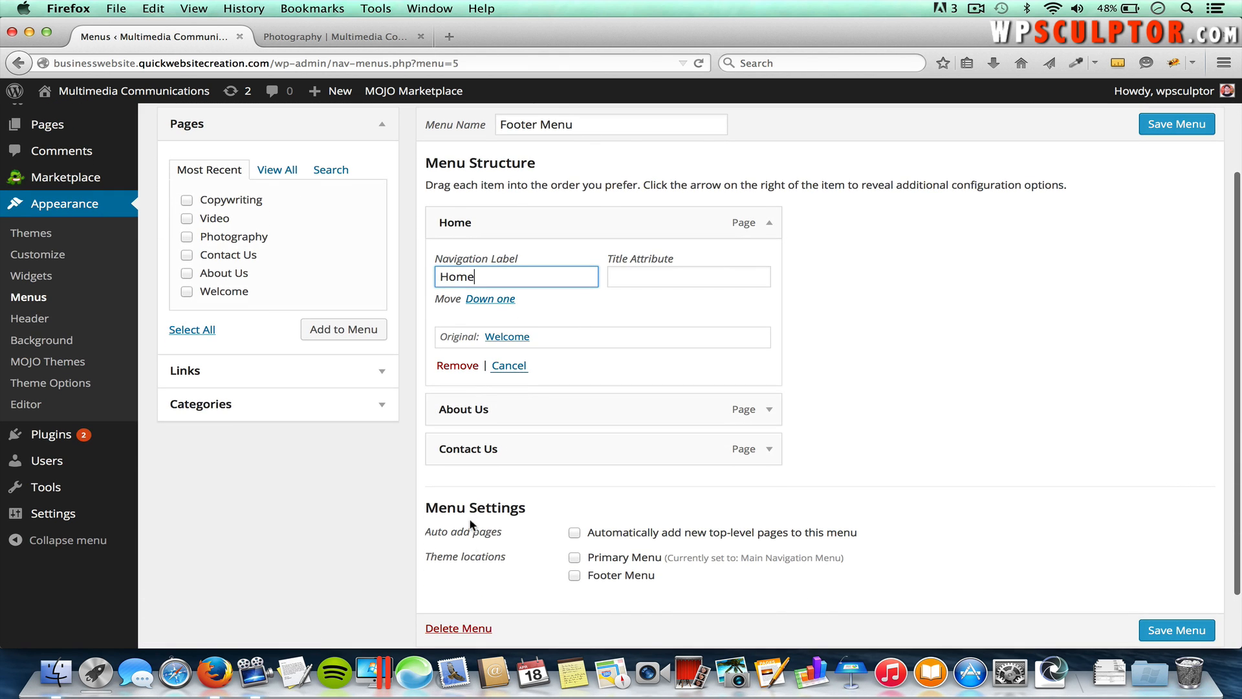
{"action": "left_click", "coordinate": [575, 576]}
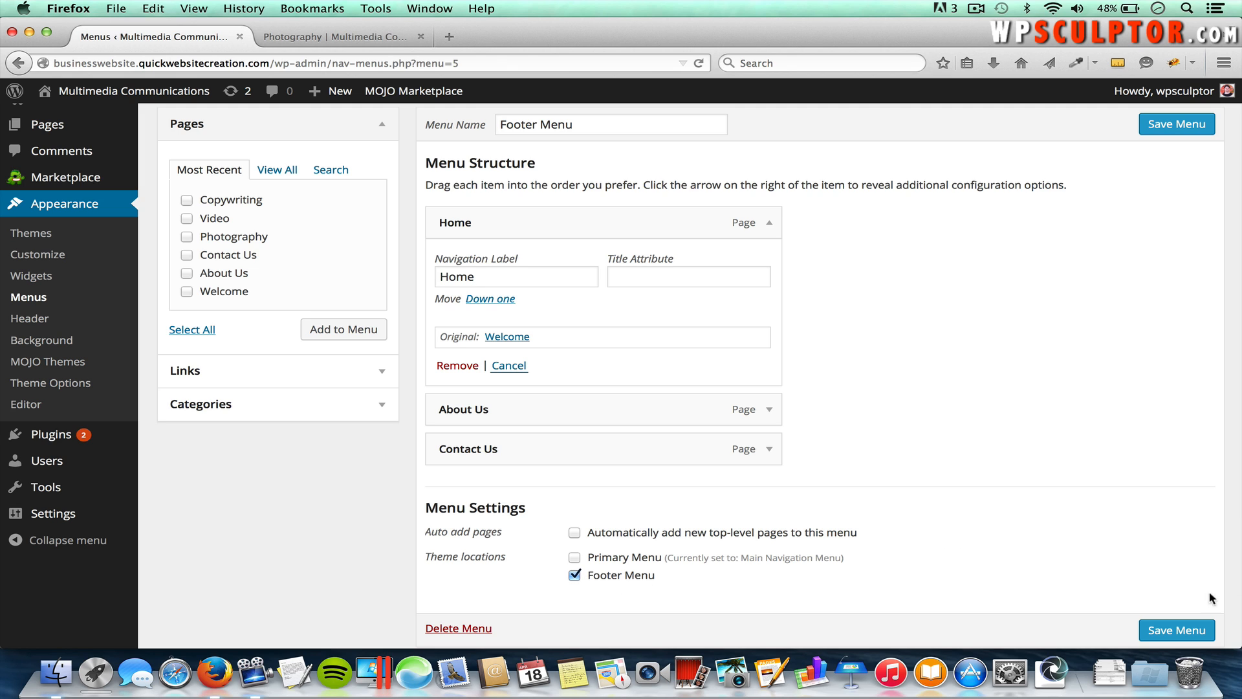
{"action": "left_click", "coordinate": [1191, 631]}
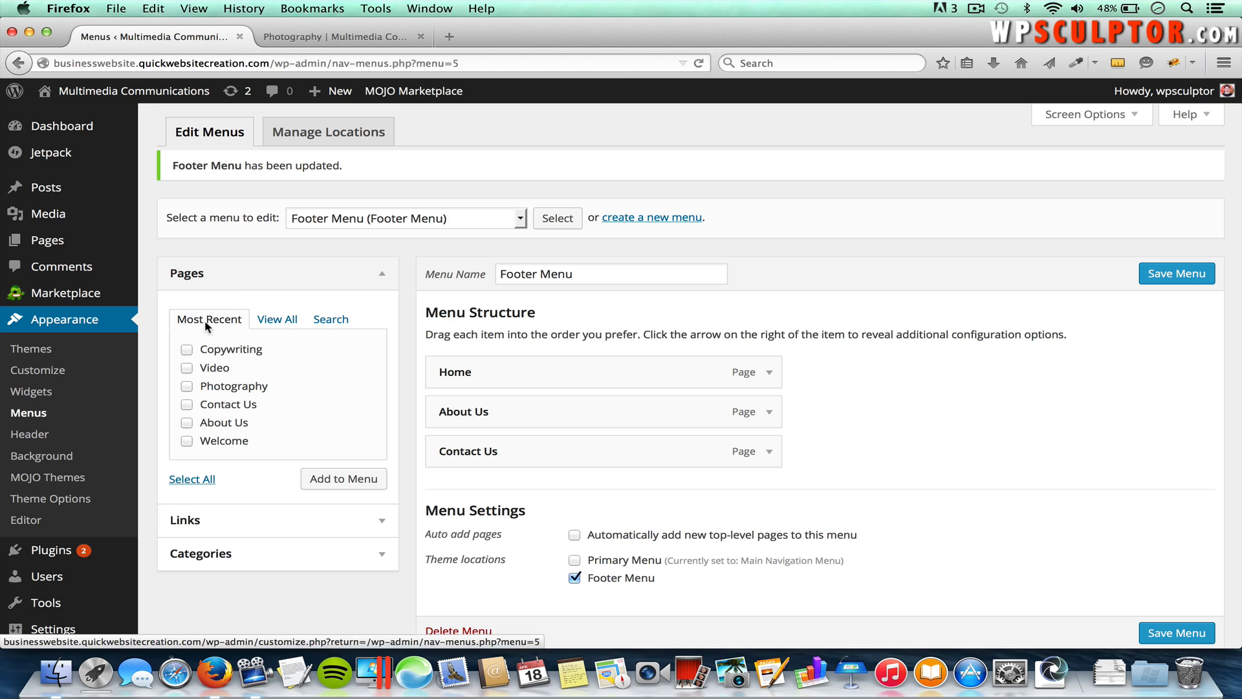
{"action": "left_click", "coordinate": [348, 223]}
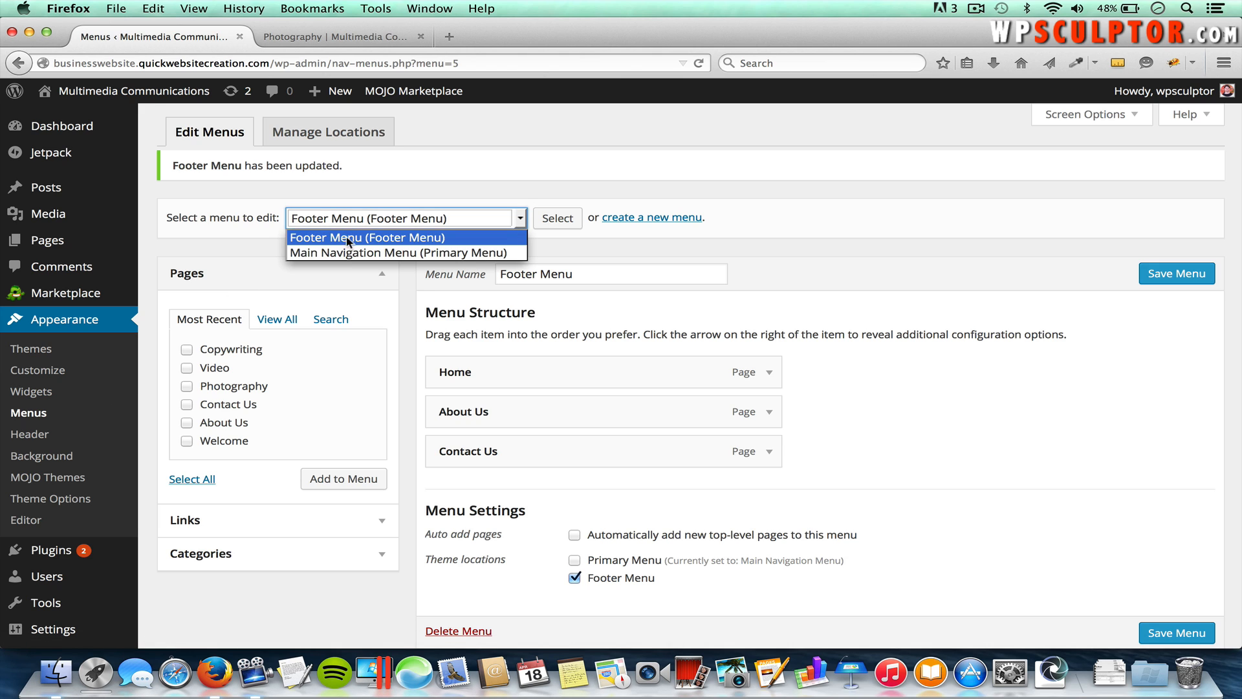
{"action": "left_click", "coordinate": [561, 246]}
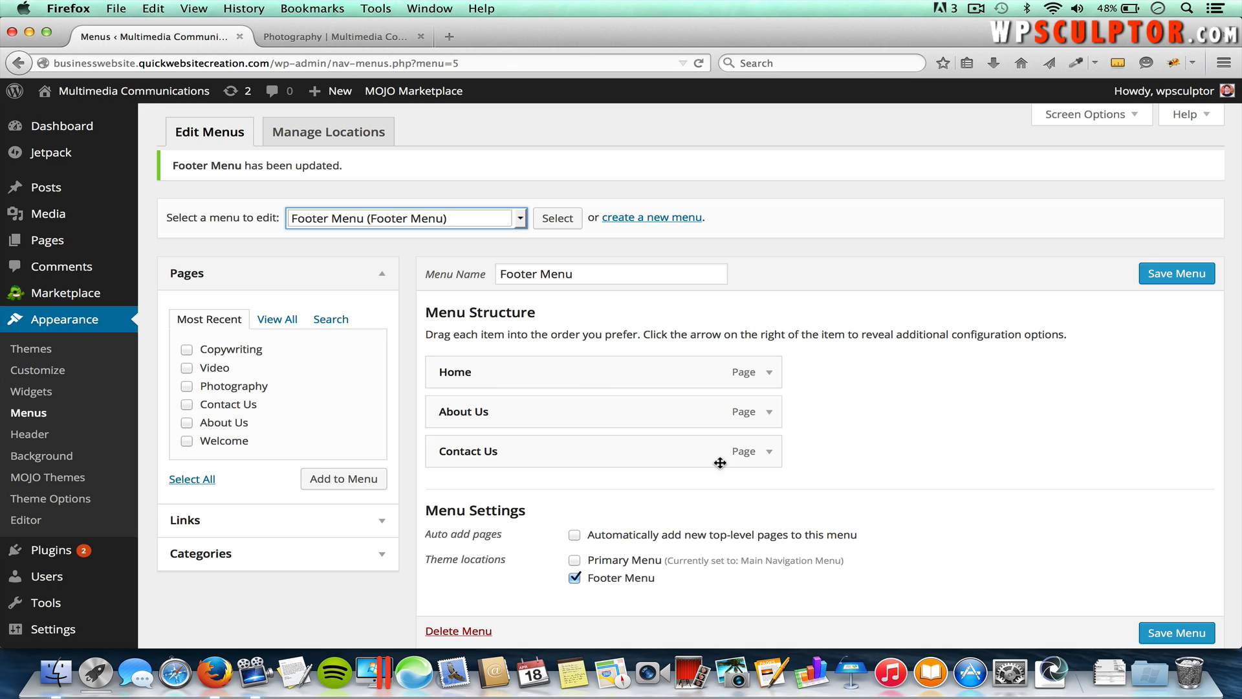
{"action": "left_click", "coordinate": [360, 40]}
{"action": "key", "text": "super+r"}
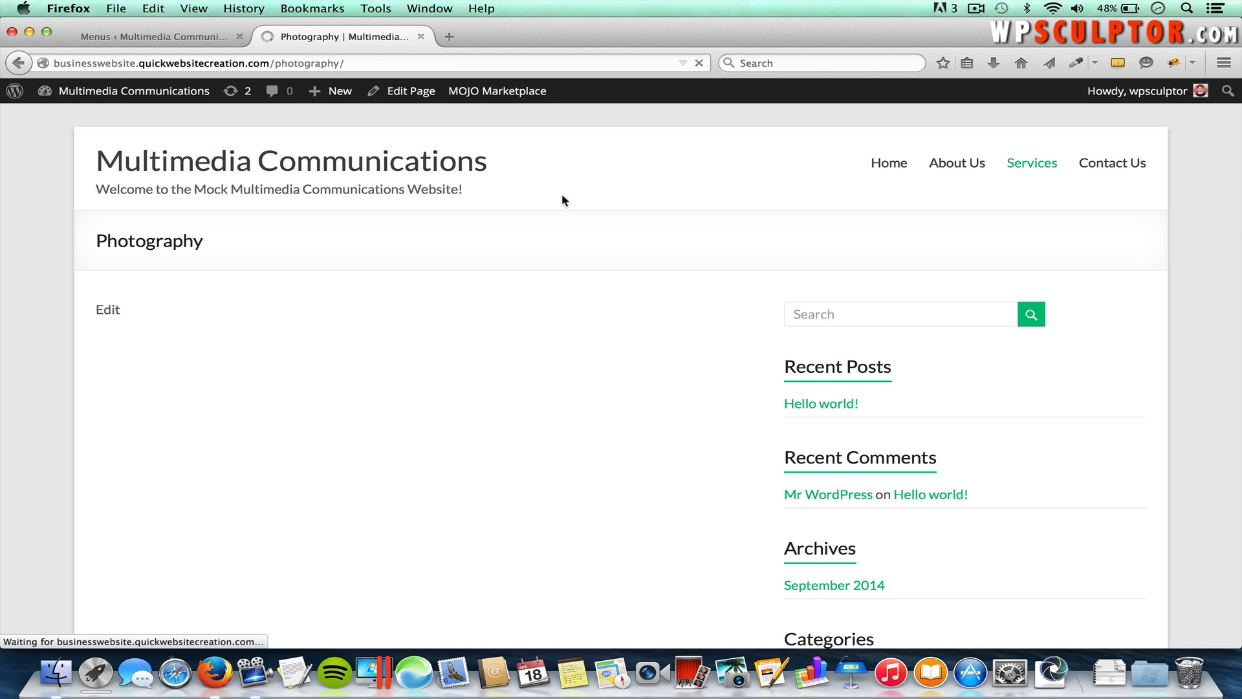
{"action": "scroll", "coordinate": [562, 195], "scroll_direction": "down", "scroll_amount": 5}
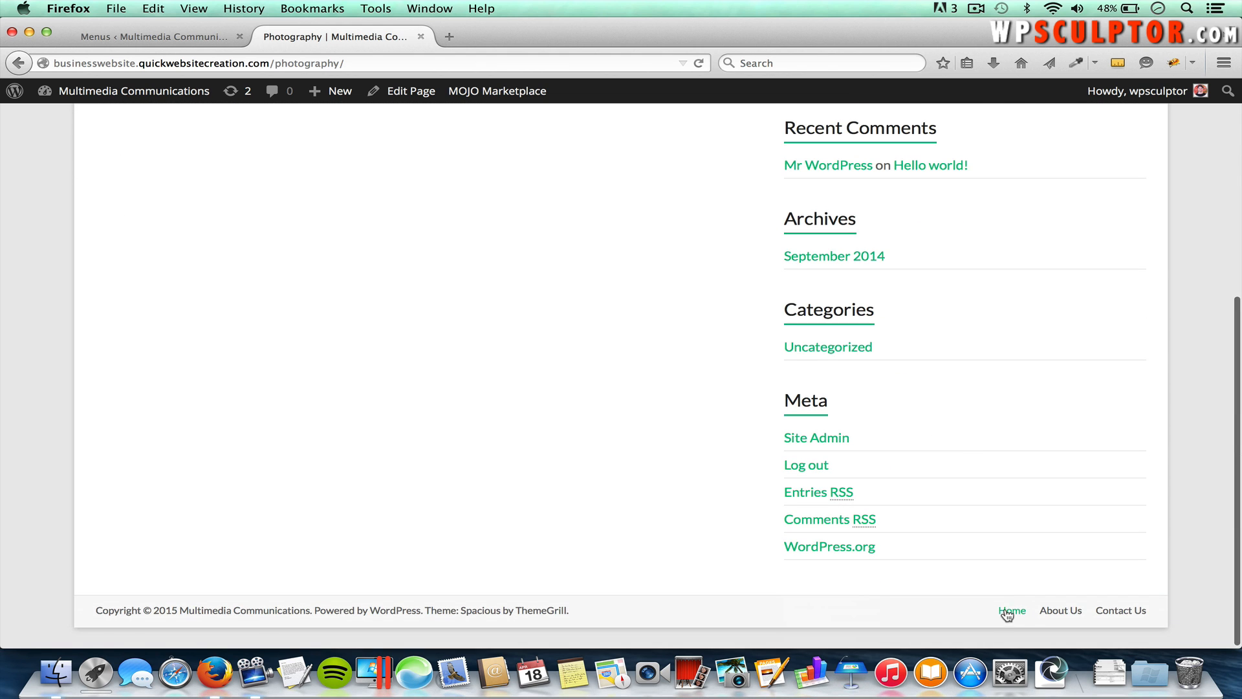
{"action": "scroll", "coordinate": [1013, 614], "scroll_direction": "up", "scroll_amount": 5}
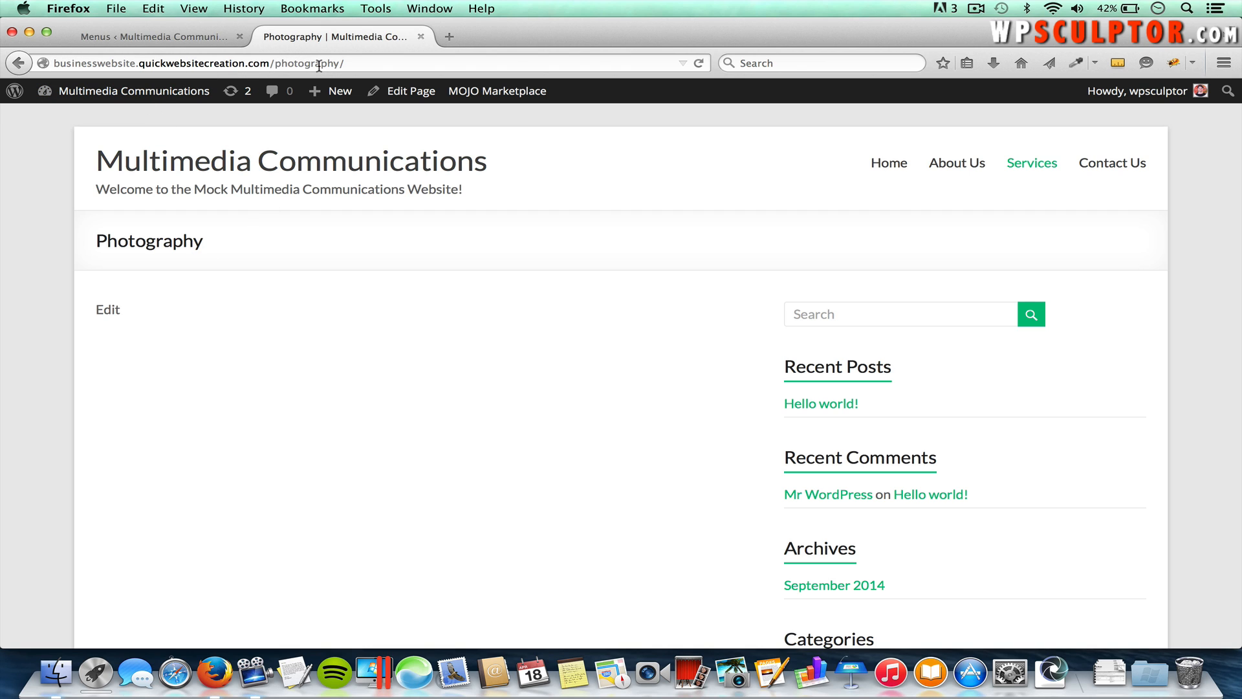
{"action": "left_click", "coordinate": [315, 167]}
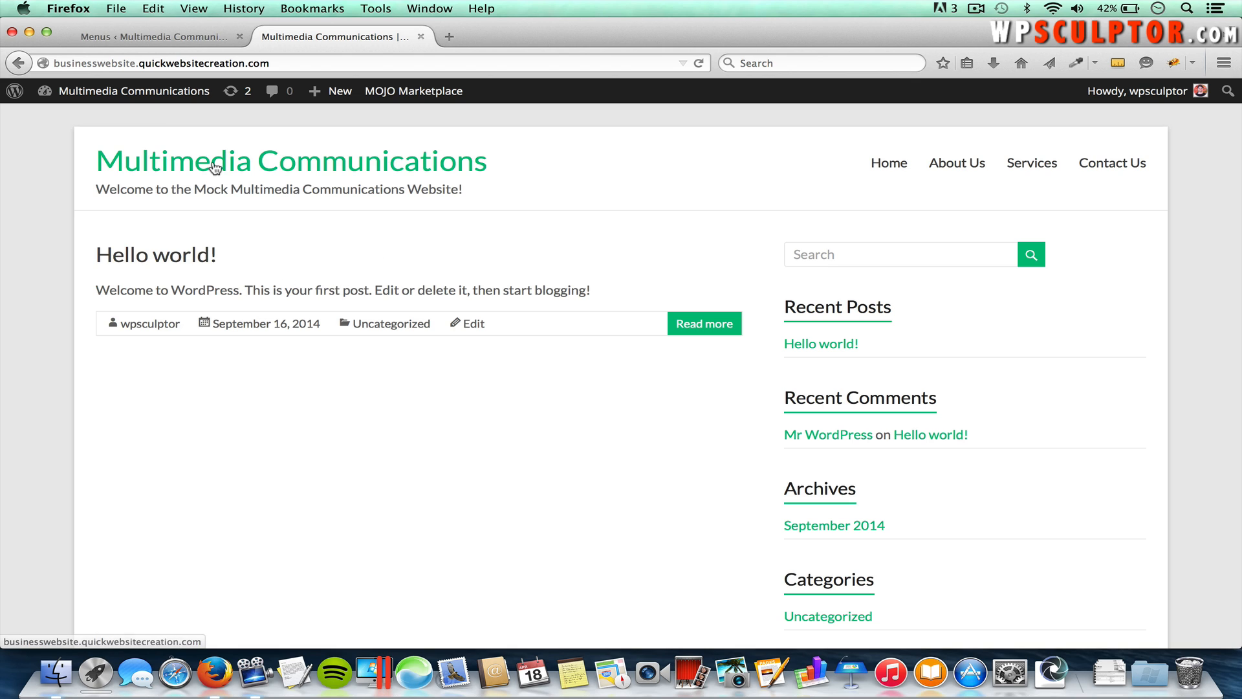
{"action": "left_click", "coordinate": [137, 37]}
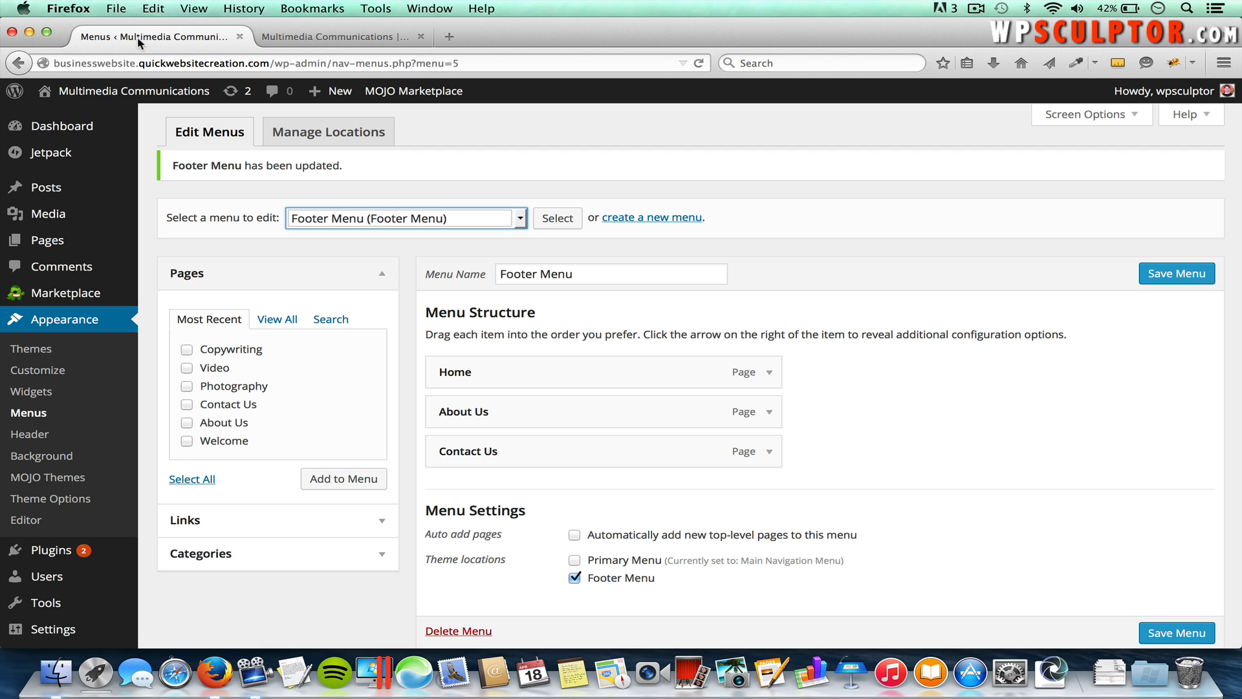
Step: In Reading Settings, make the front page a static page set to Welcome
{"action": "scroll", "coordinate": [153, 254], "scroll_direction": "down", "scroll_amount": 2}
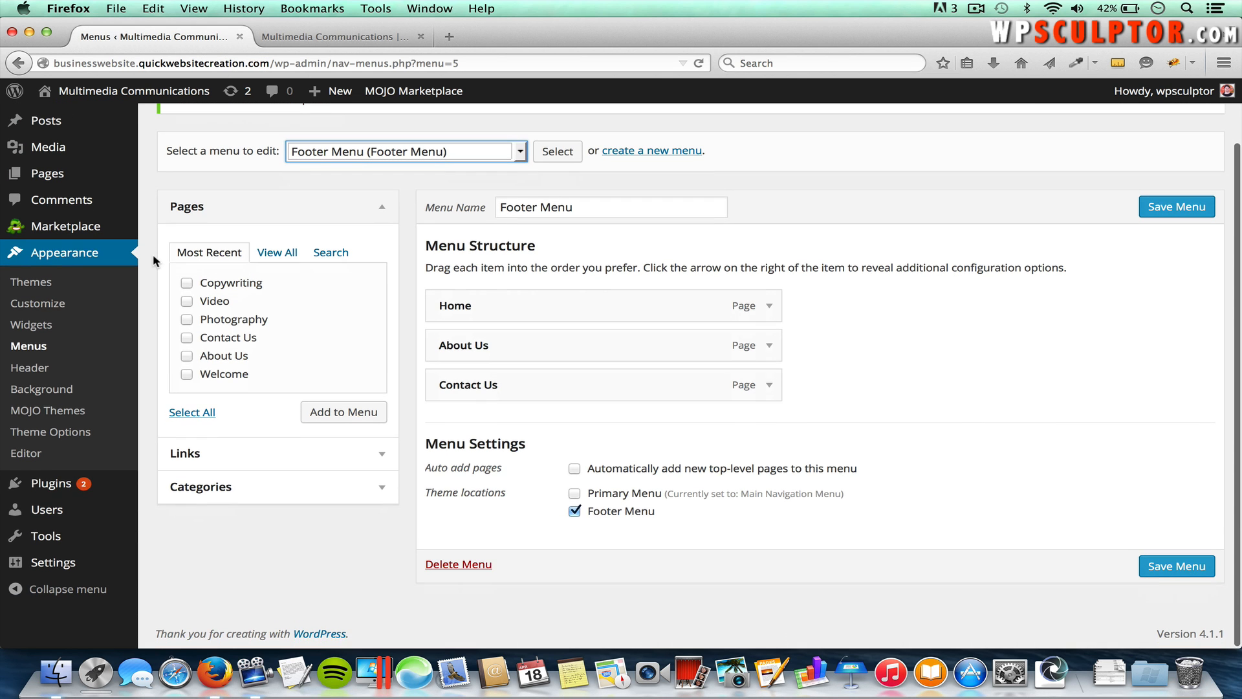
{"action": "mouse_move", "coordinate": [62, 561]}
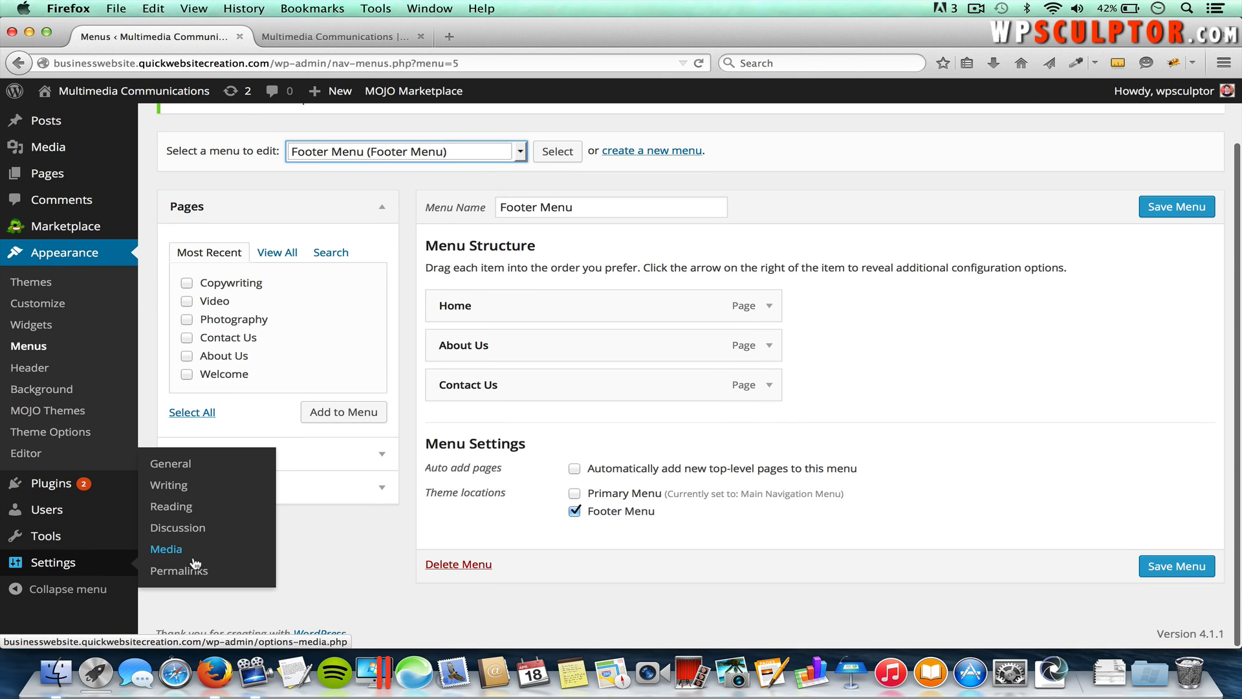
{"action": "left_click", "coordinate": [181, 509]}
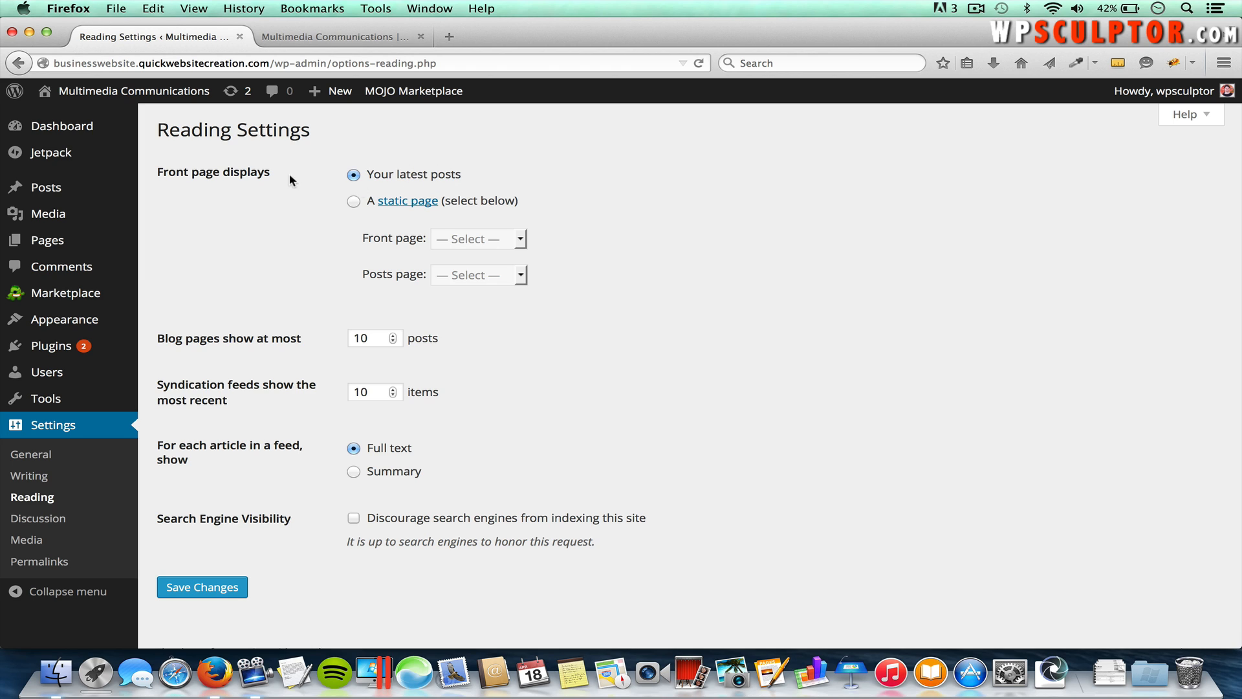
{"action": "left_click", "coordinate": [353, 201]}
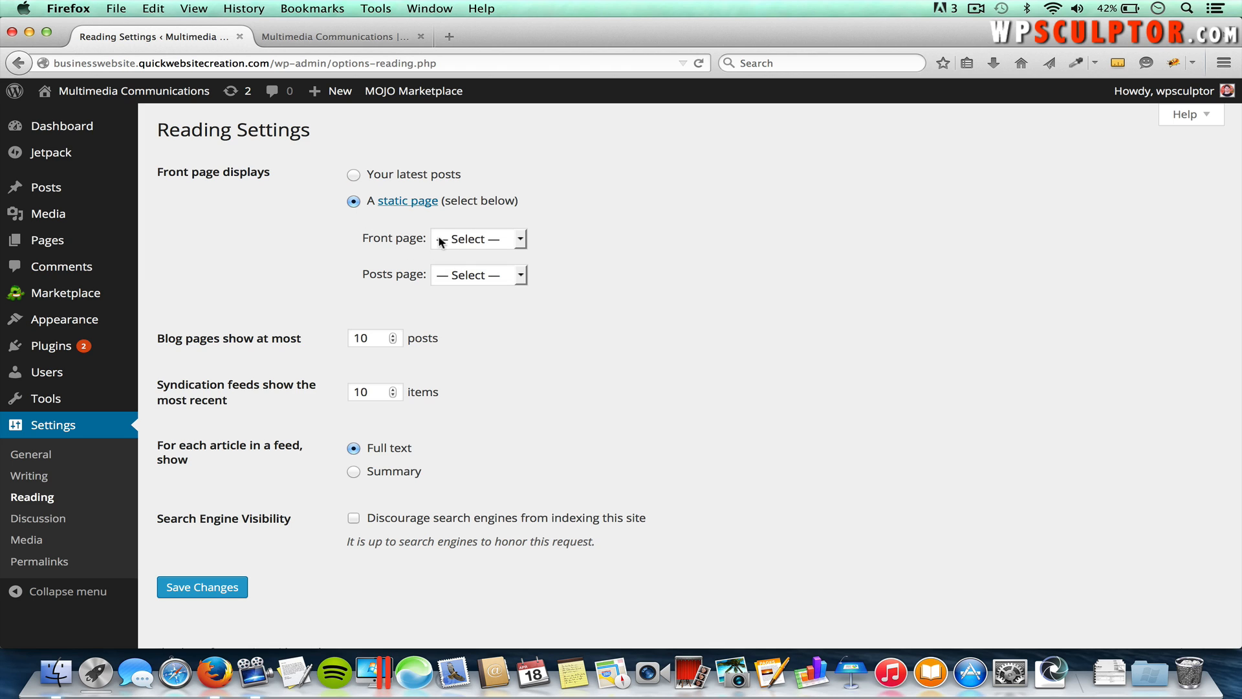
{"action": "left_click", "coordinate": [493, 240]}
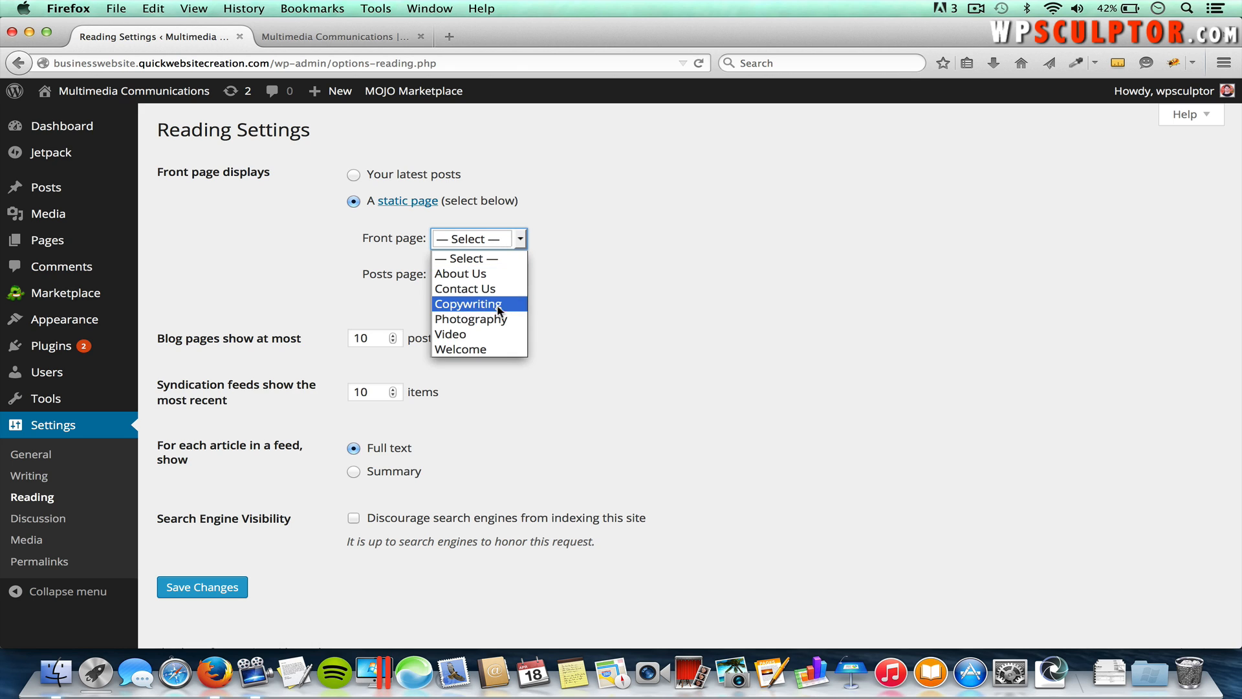
{"action": "left_click", "coordinate": [487, 350]}
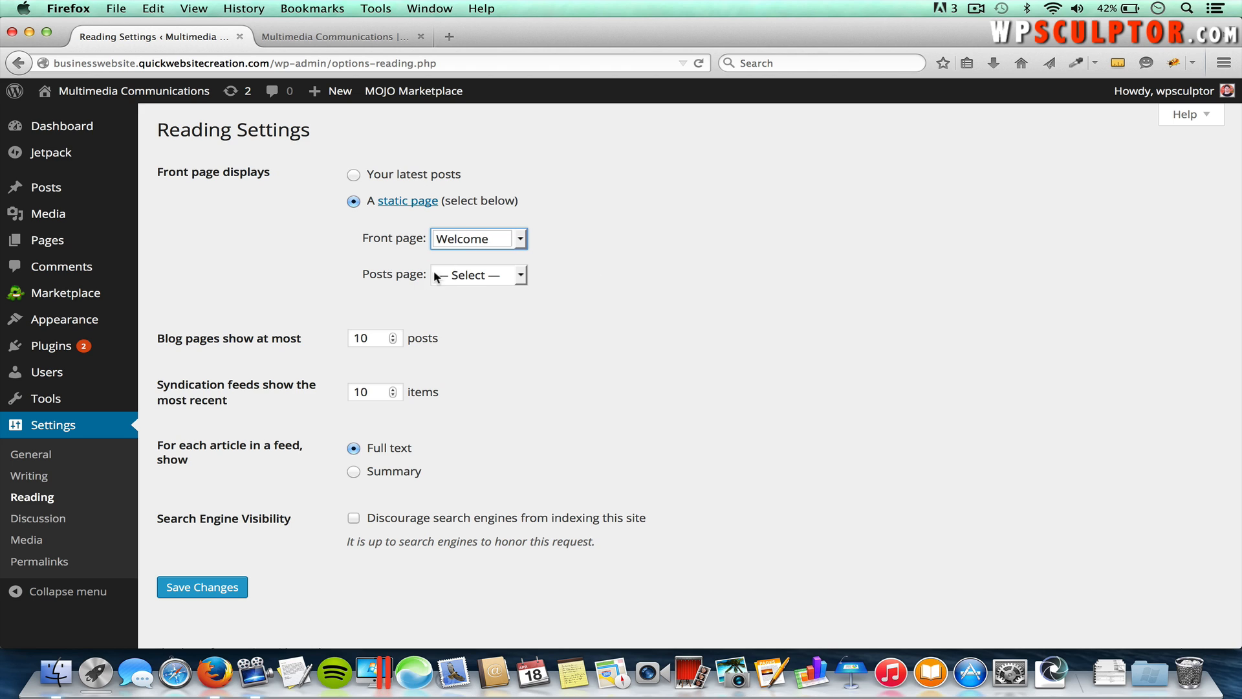
Step: Leave the posts page unset and save the reading settings
{"action": "left_click", "coordinate": [472, 275]}
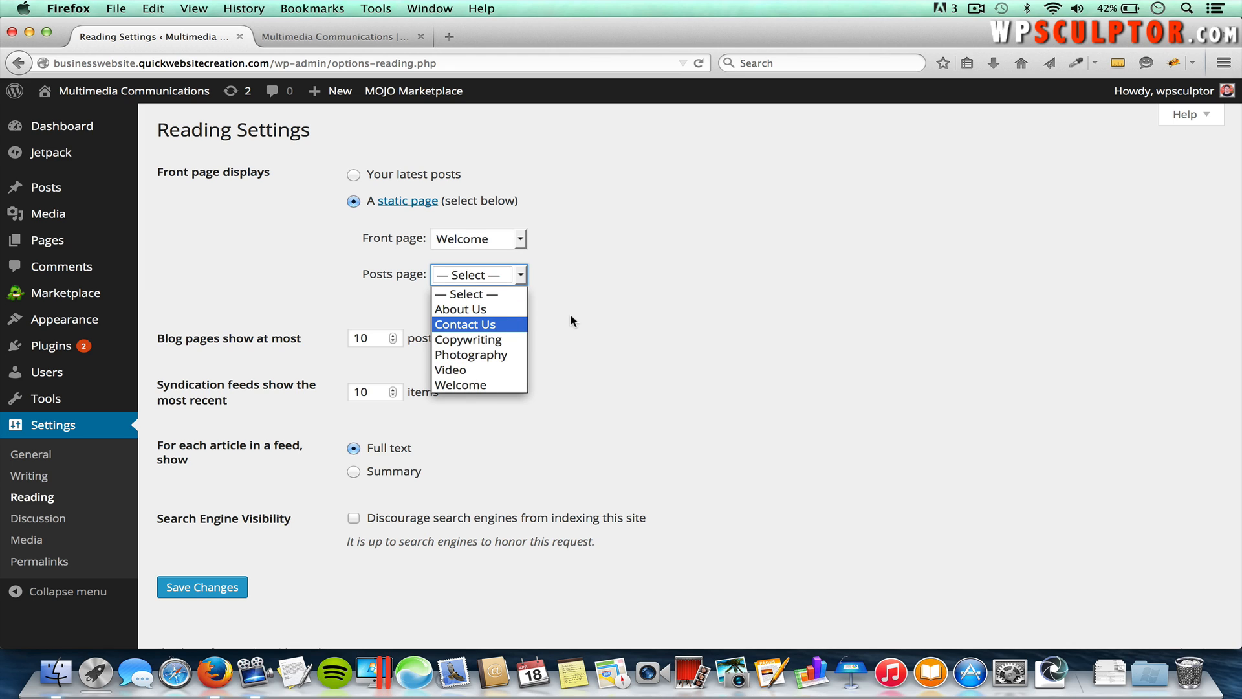
{"action": "left_click", "coordinate": [638, 322]}
{"action": "mouse_move", "coordinate": [153, 243]}
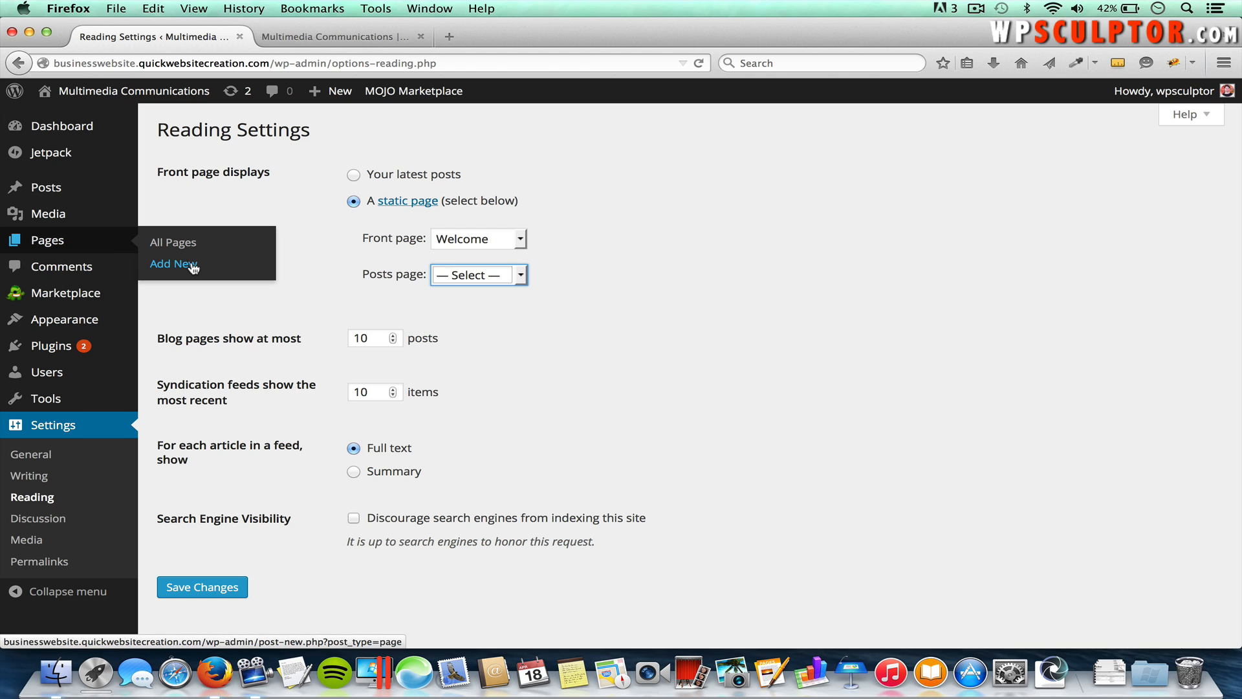
{"action": "left_click", "coordinate": [321, 262]}
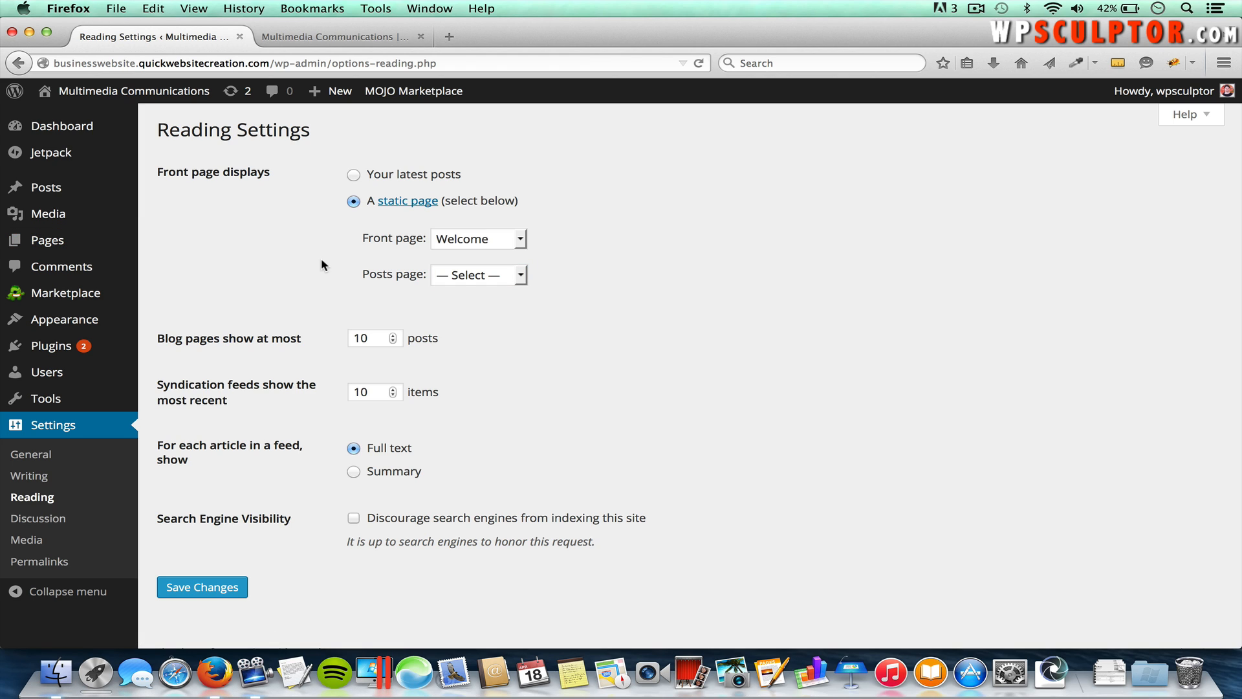
{"action": "left_click", "coordinate": [482, 277]}
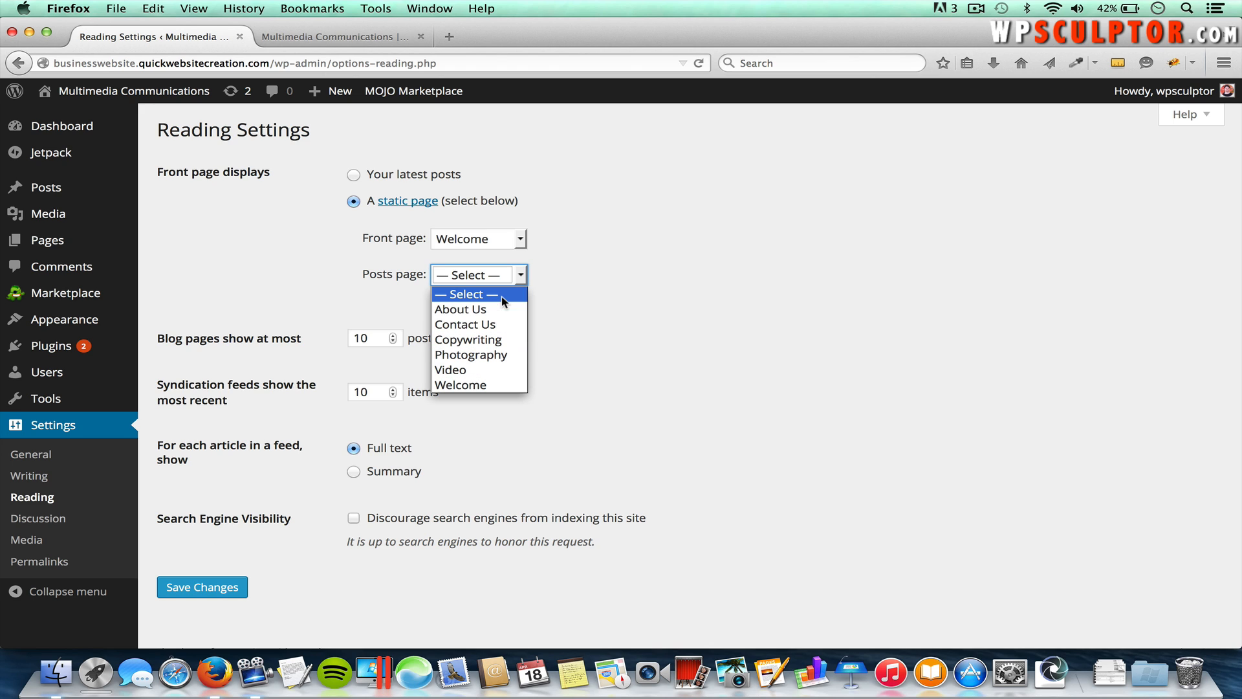
{"action": "left_click", "coordinate": [463, 295]}
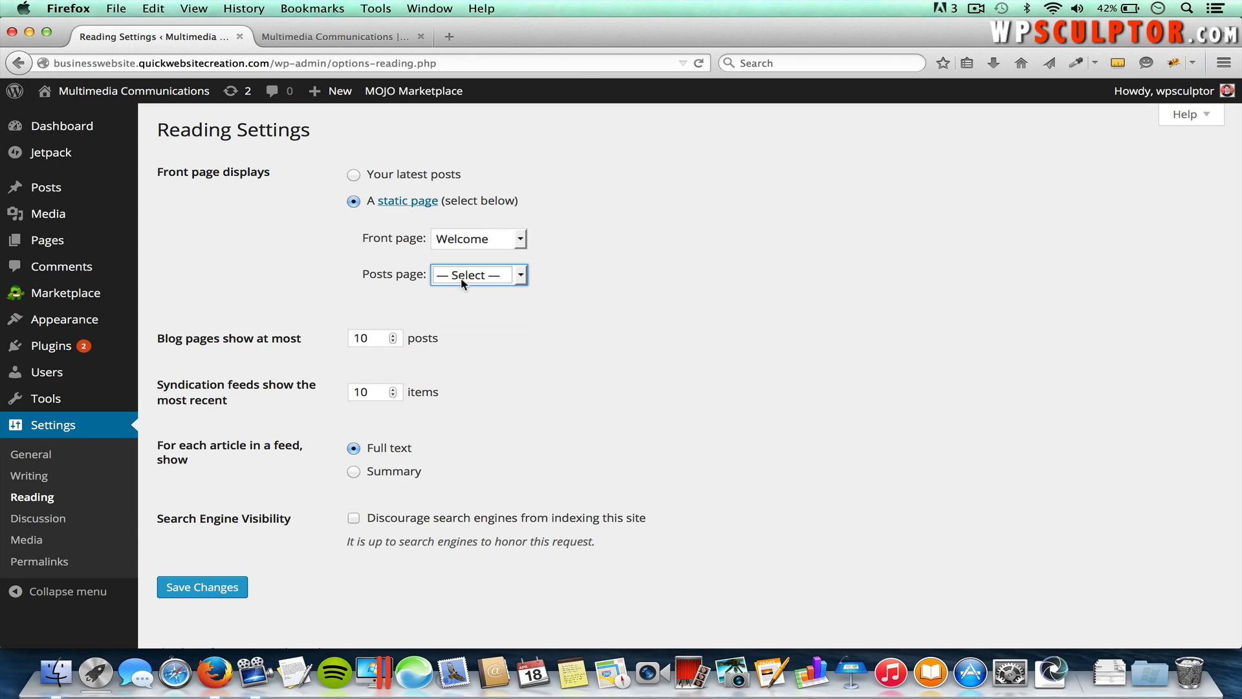
{"action": "left_click", "coordinate": [565, 286]}
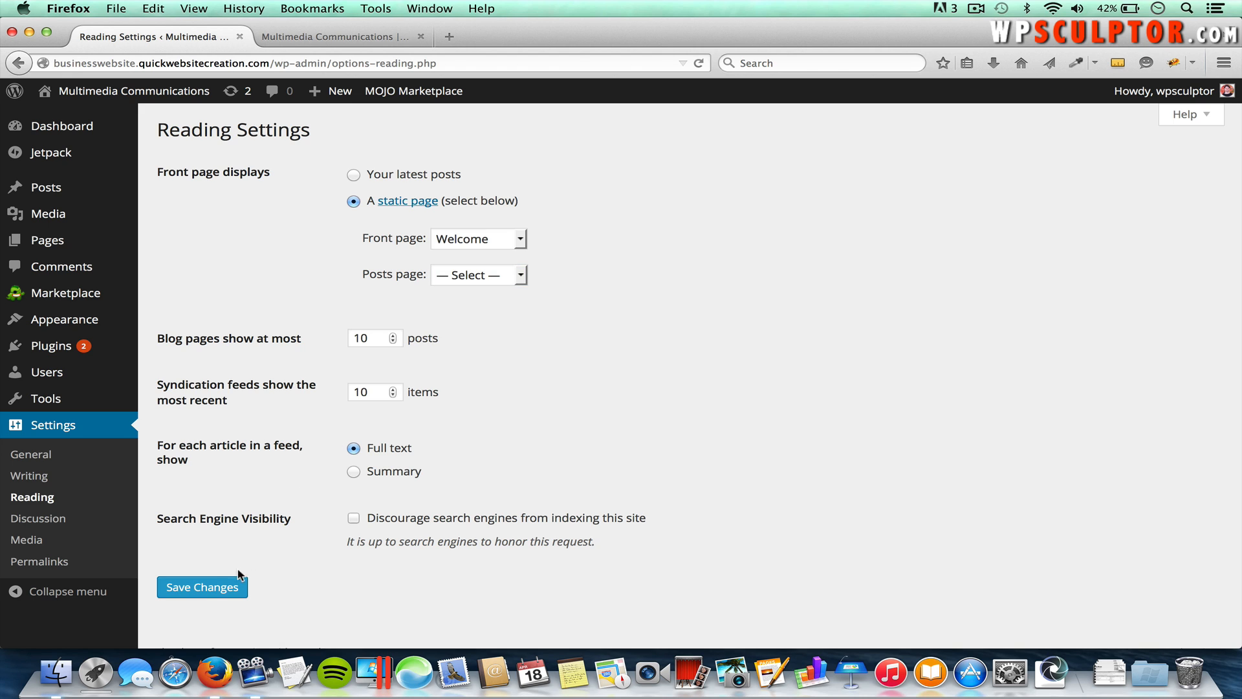
{"action": "left_click", "coordinate": [220, 588]}
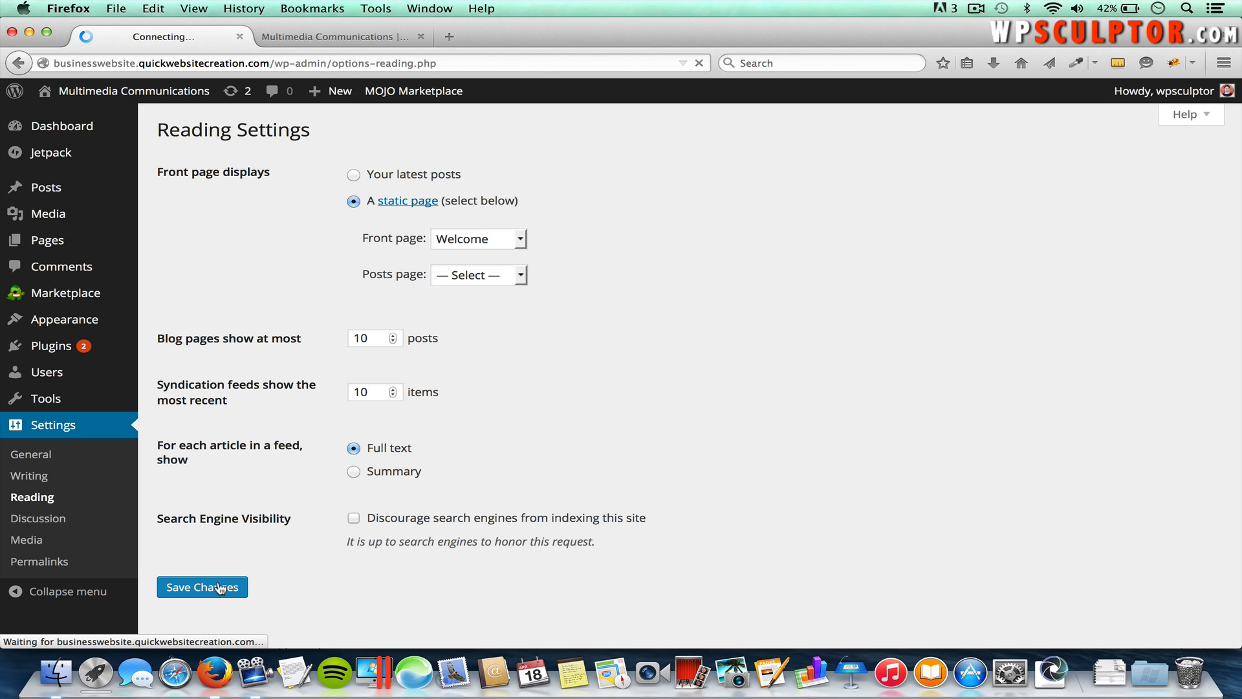
{"action": "left_click", "coordinate": [349, 37]}
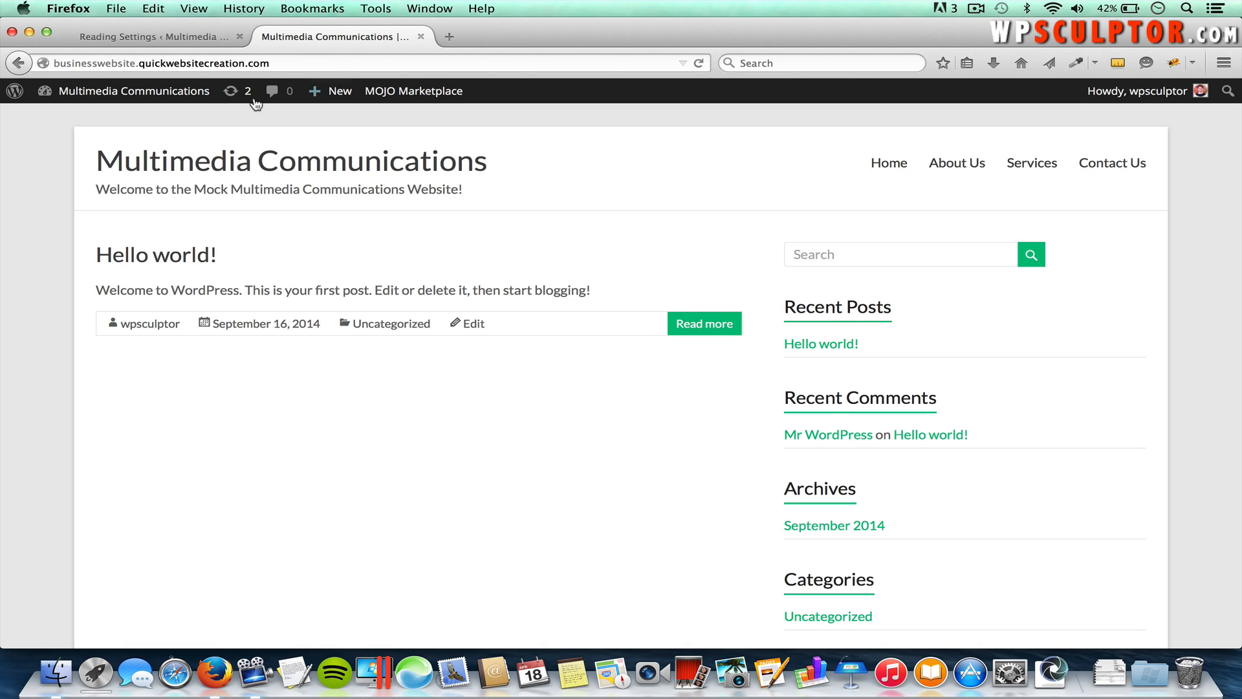
Step: Reload the live homepage to confirm the Welcome front page, then return to Reading Settings
{"action": "left_click", "coordinate": [386, 156]}
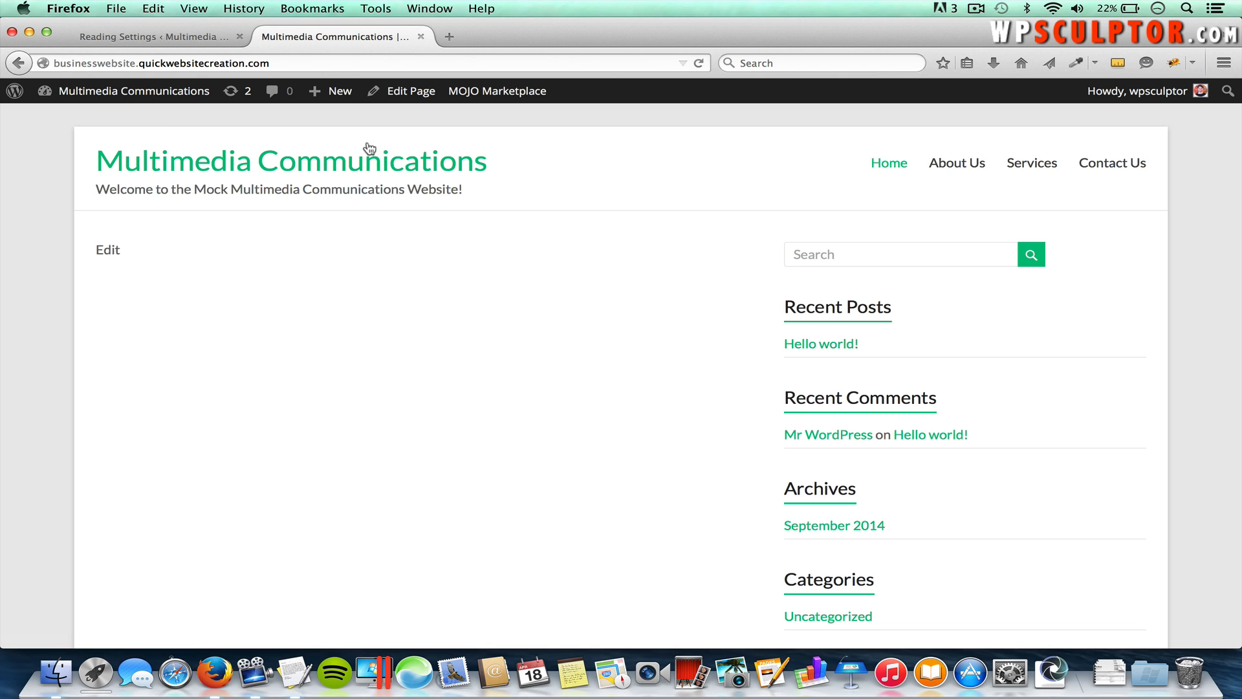
{"action": "left_click", "coordinate": [191, 37]}
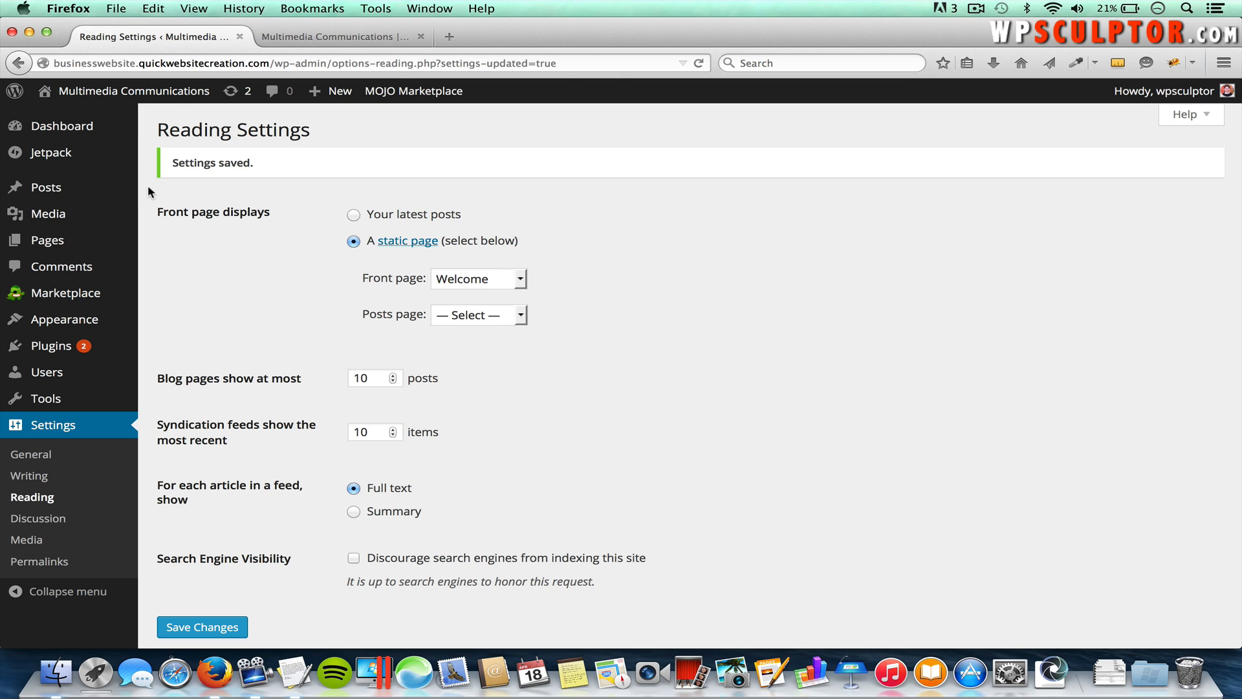
Step: Open the About Us page for editing from the All Pages list
{"action": "mouse_move", "coordinate": [131, 246]}
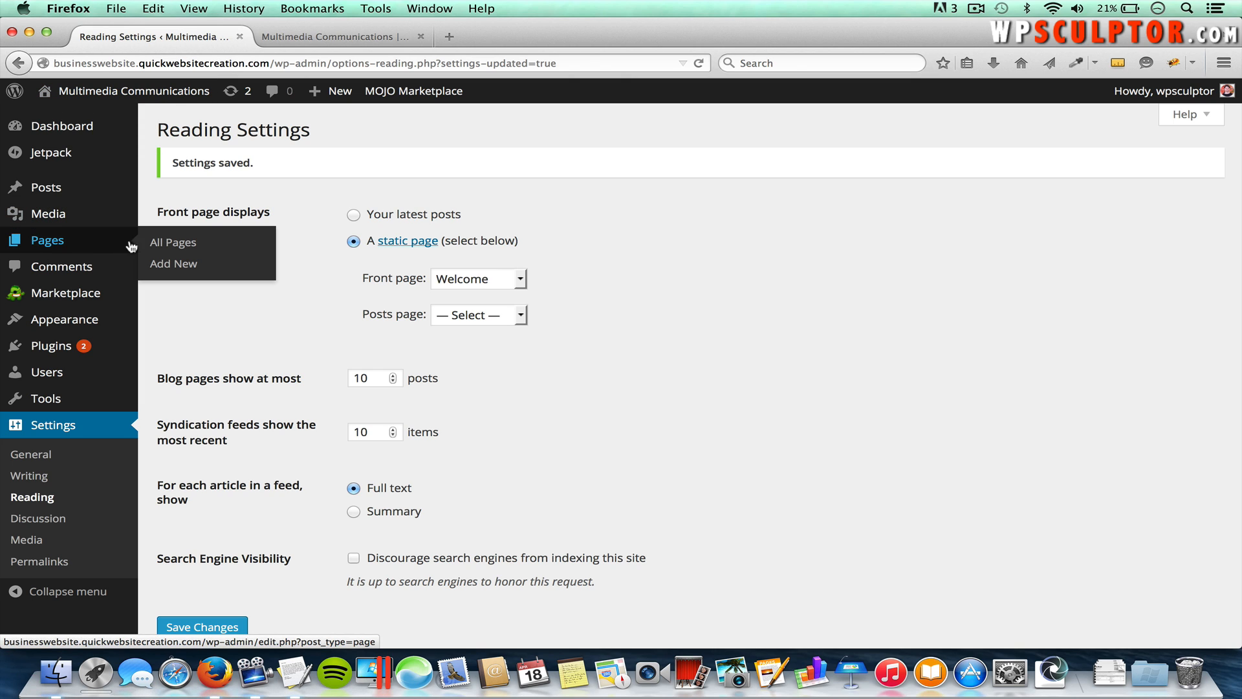
{"action": "left_click", "coordinate": [169, 245]}
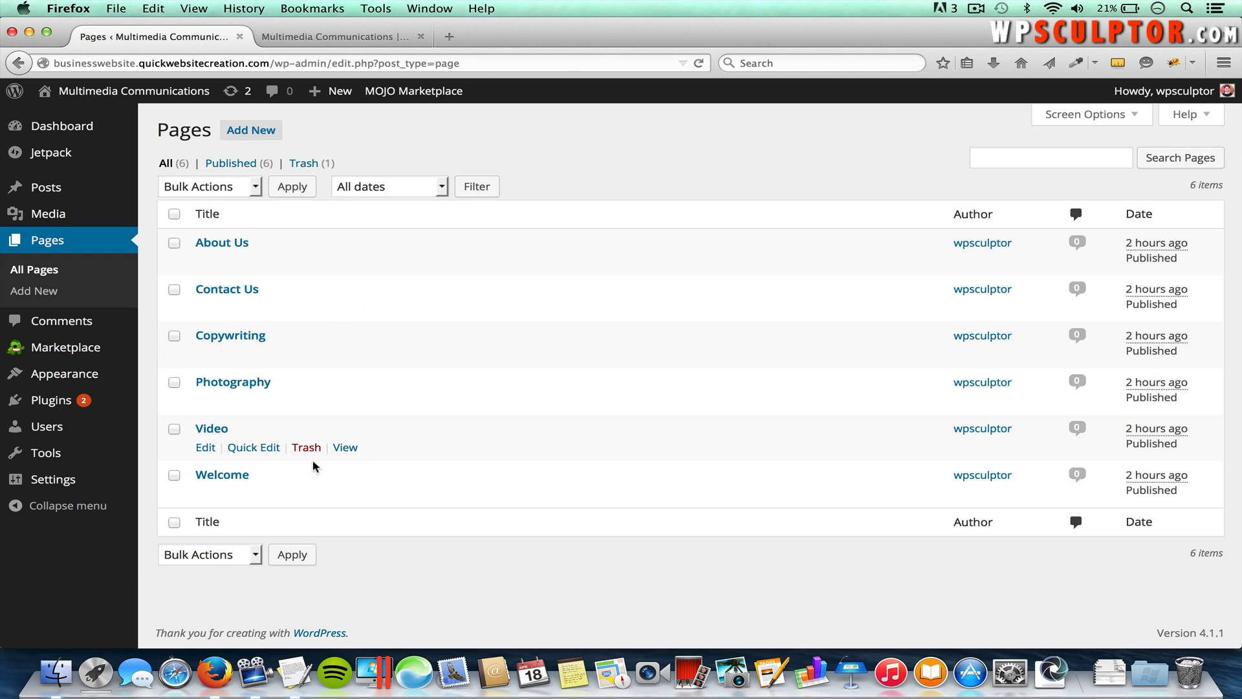
{"action": "left_click", "coordinate": [225, 248]}
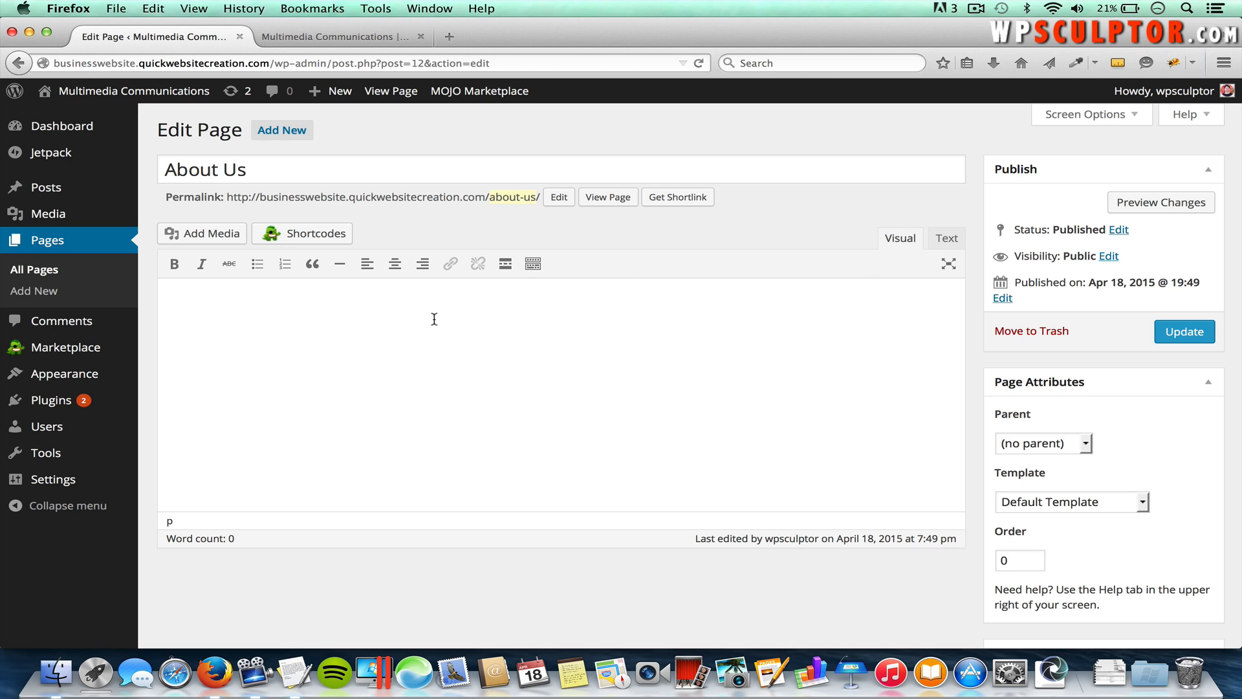
Step: Show the extra formatting row, test bold and italic on sample text, delete it, and toggle Text/Visual
{"action": "left_click", "coordinate": [533, 264]}
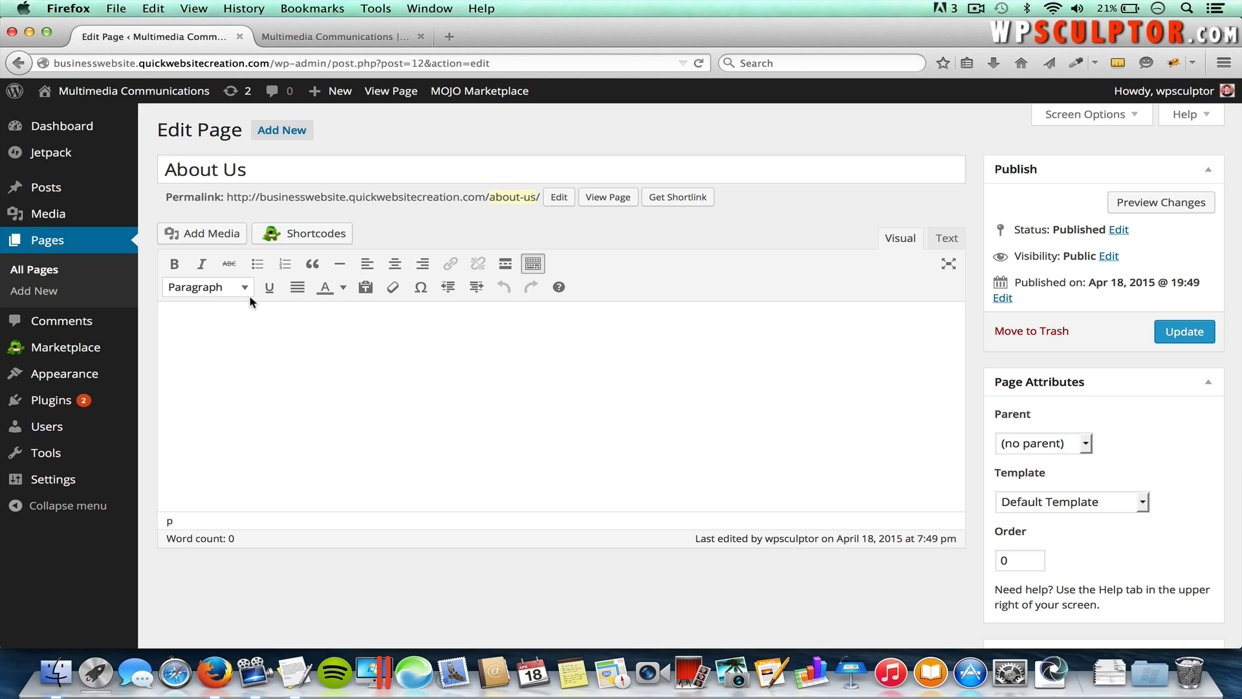
{"action": "type", "text": "add text"}
{"action": "left_click_drag", "start_coordinate": [217, 332], "coordinate": [163, 331]}
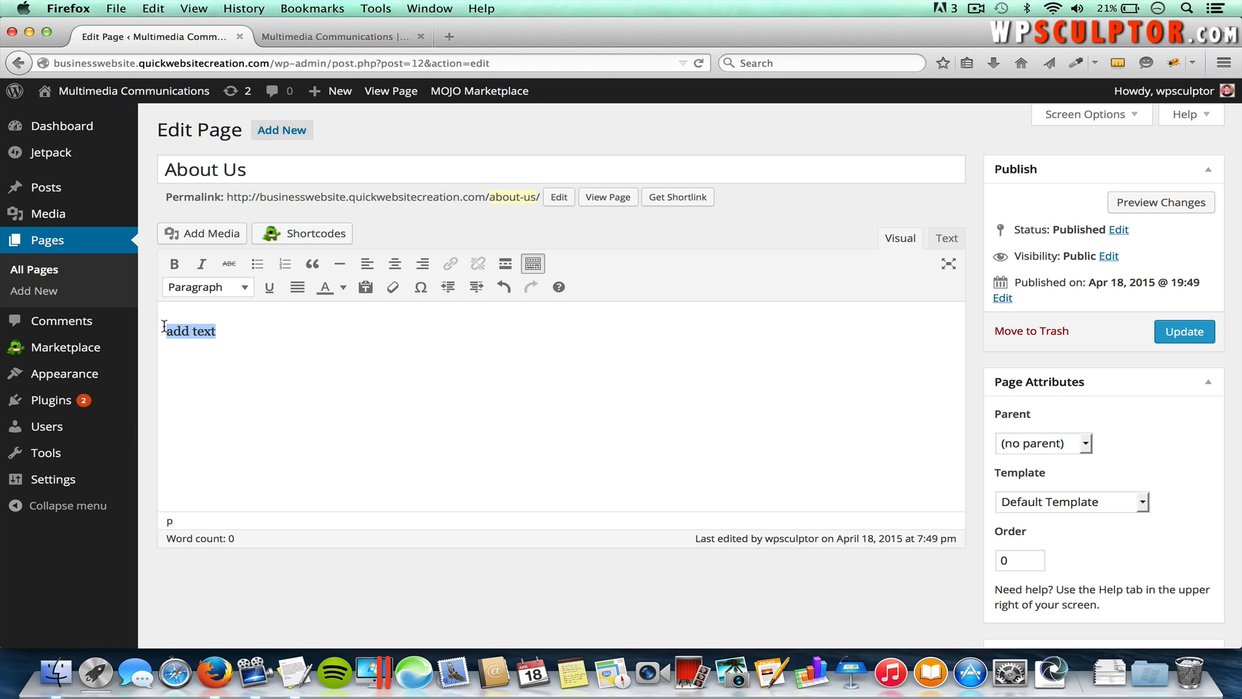
{"action": "left_click", "coordinate": [175, 265]}
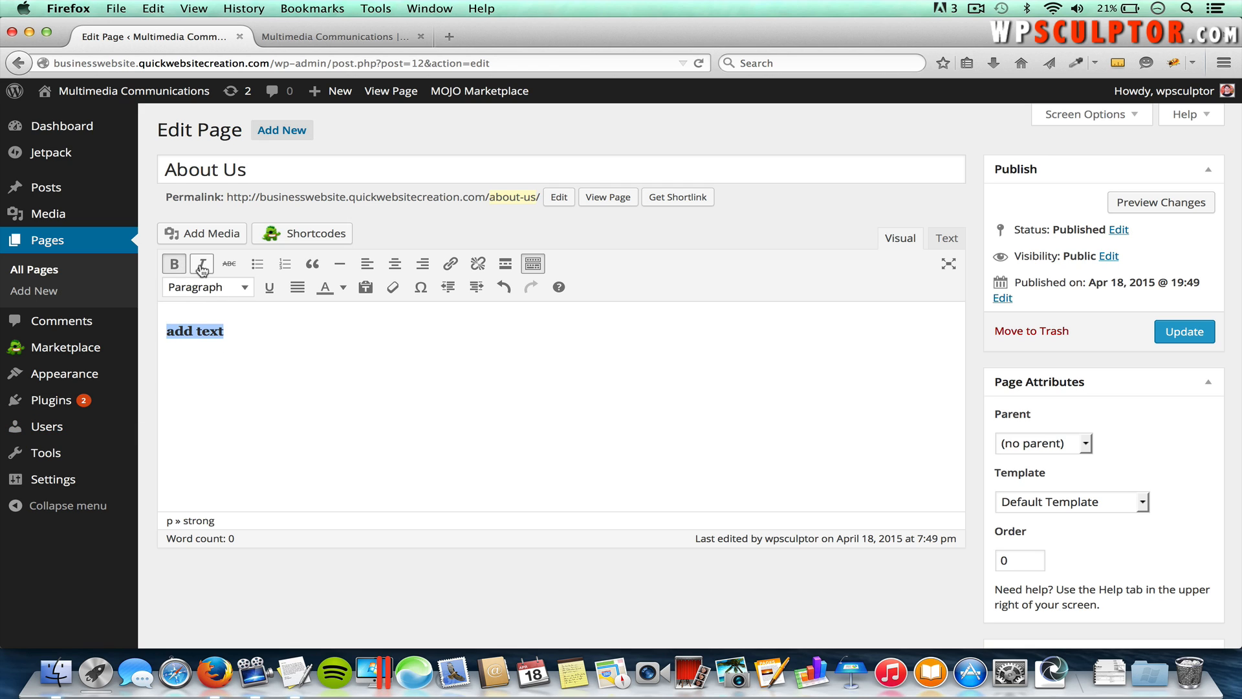
{"action": "left_click", "coordinate": [203, 269]}
{"action": "left_click", "coordinate": [174, 269]}
{"action": "left_click", "coordinate": [201, 269]}
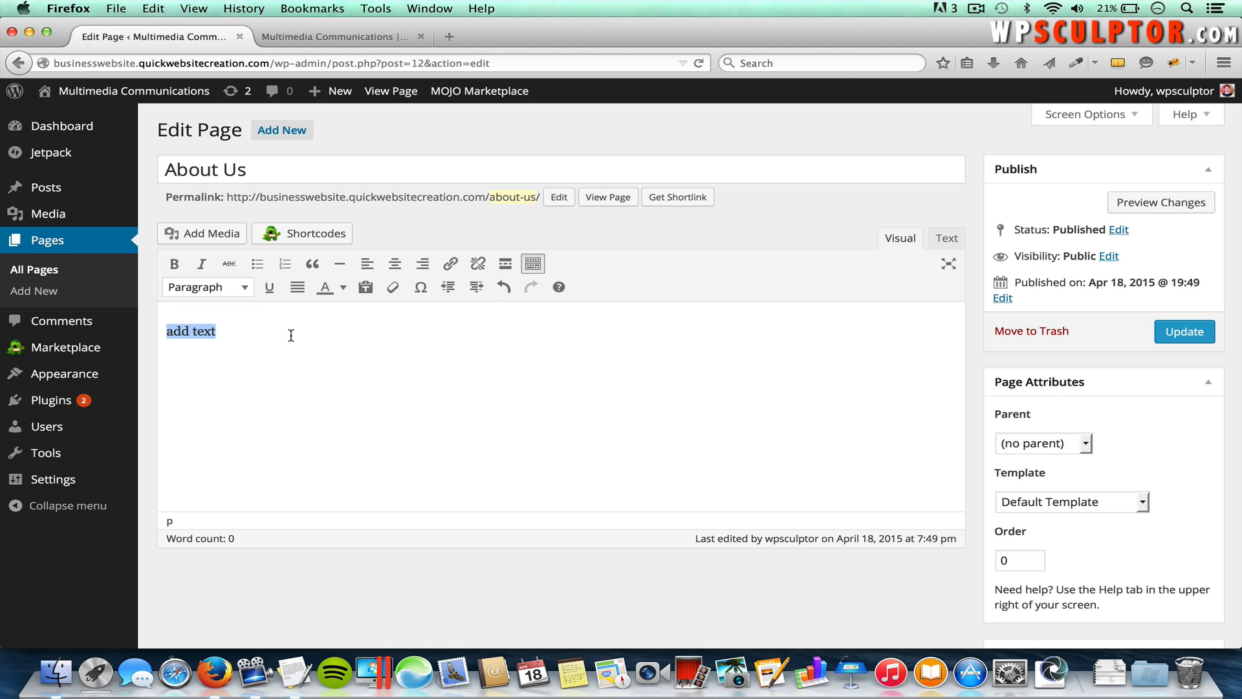
{"action": "key", "text": "BackSpace"}
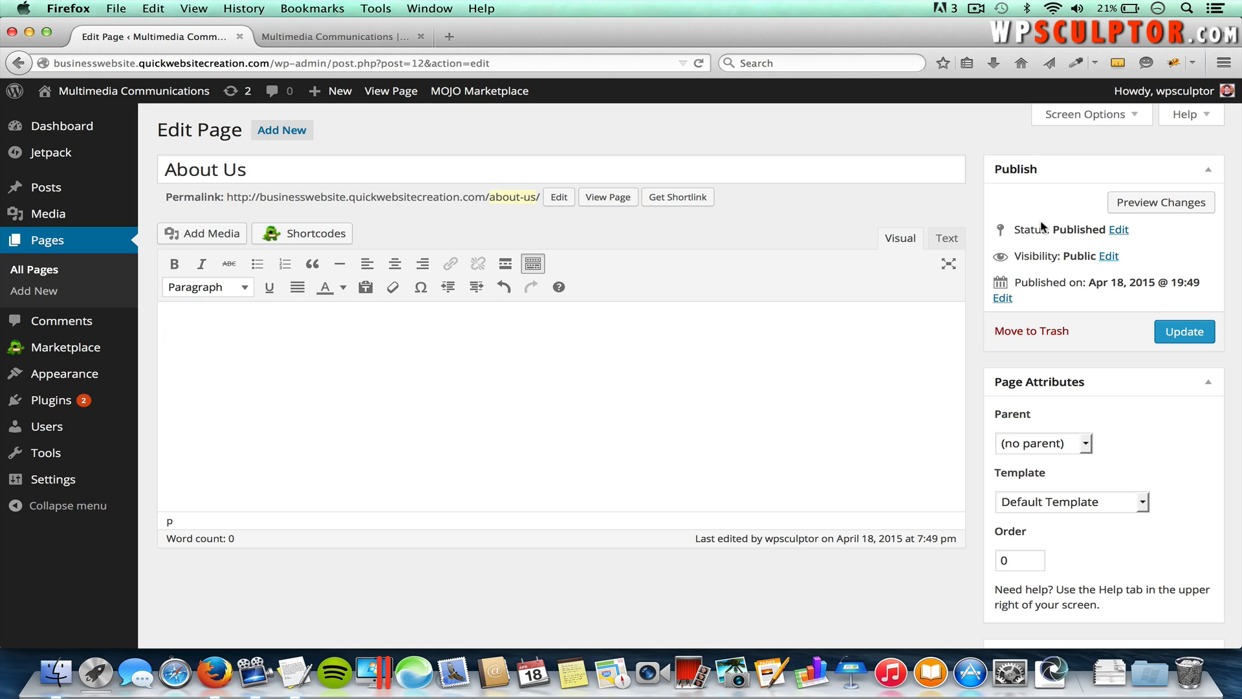
{"action": "left_click", "coordinate": [946, 237]}
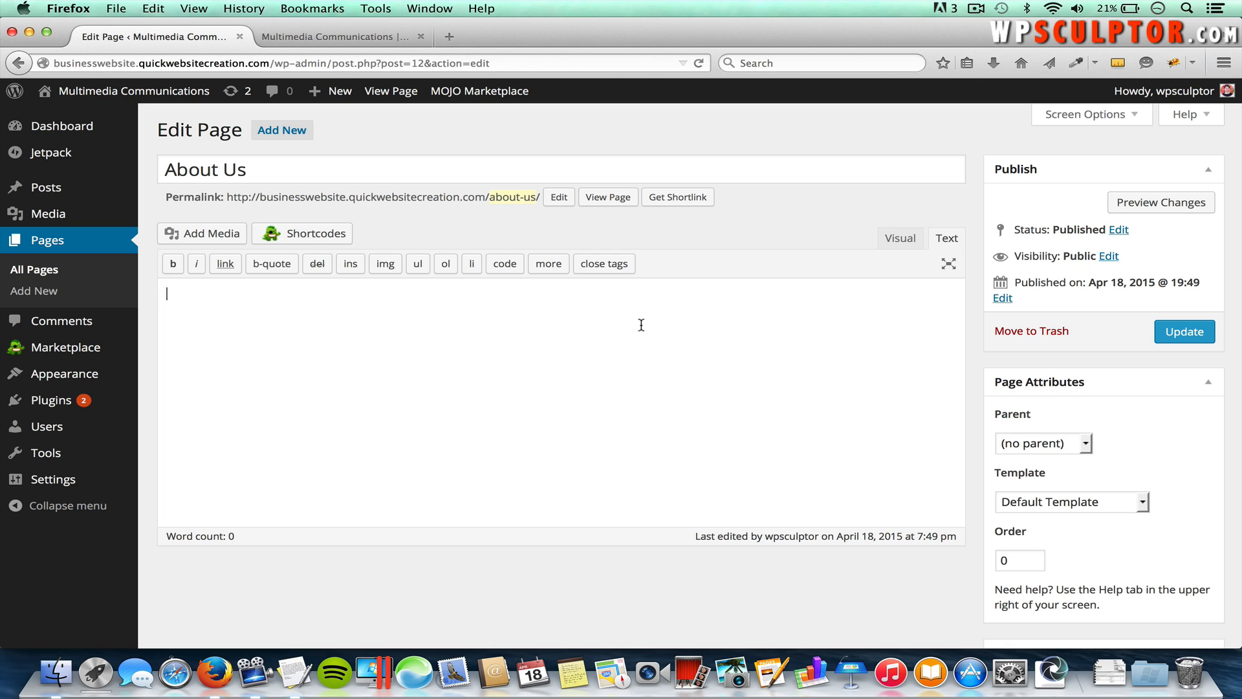
{"action": "left_click", "coordinate": [903, 240]}
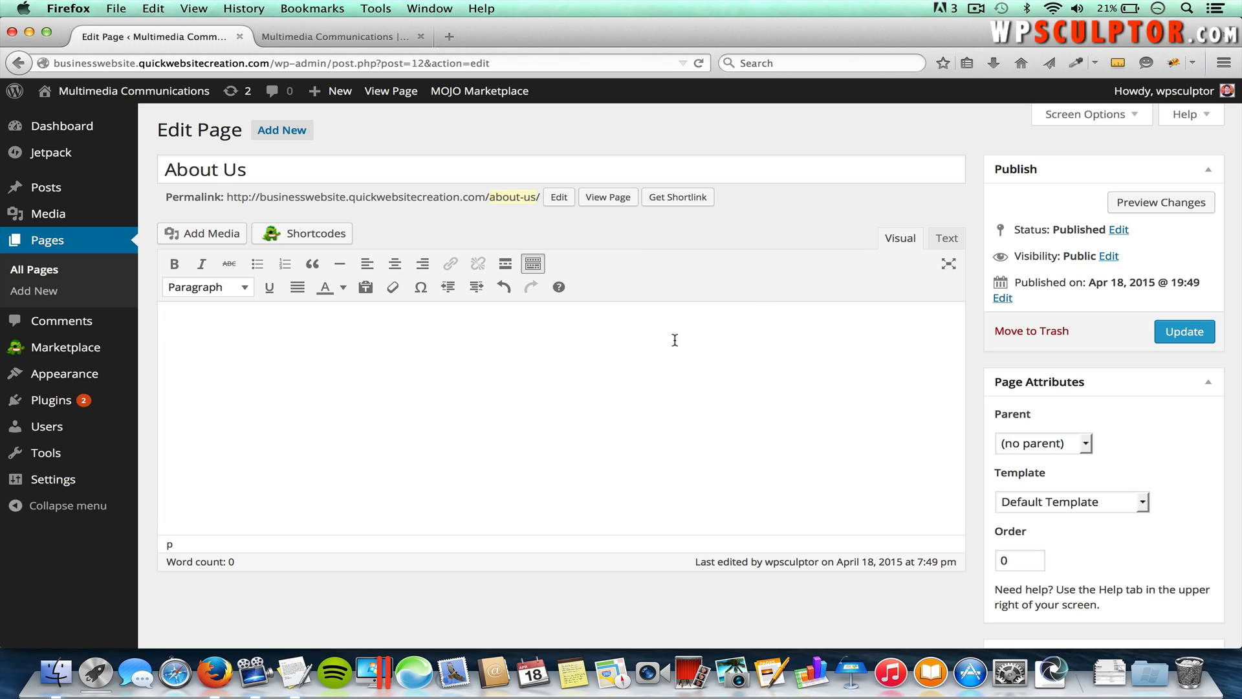
Step: Copy 'Welcome to our website!' from TextEdit and paste it into the About Us body
{"action": "key", "text": "super+Tab"}
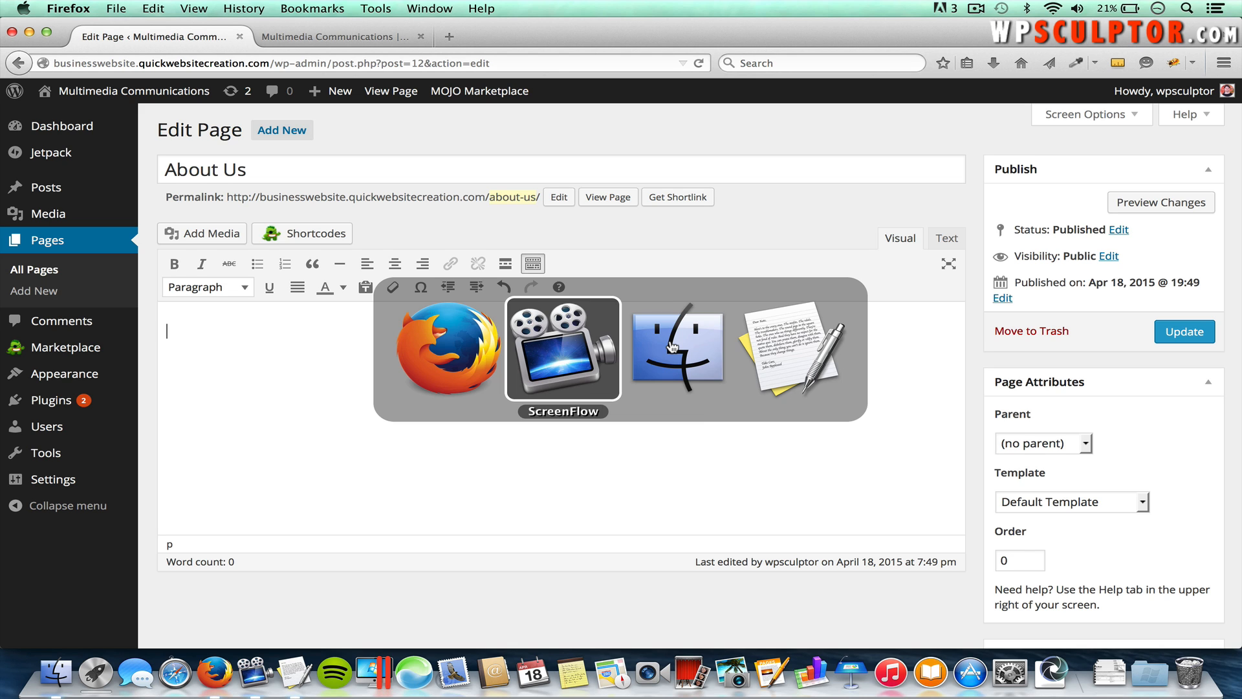
{"action": "key", "text": "super+Tab"}
{"action": "key", "text": "super+Tab"}
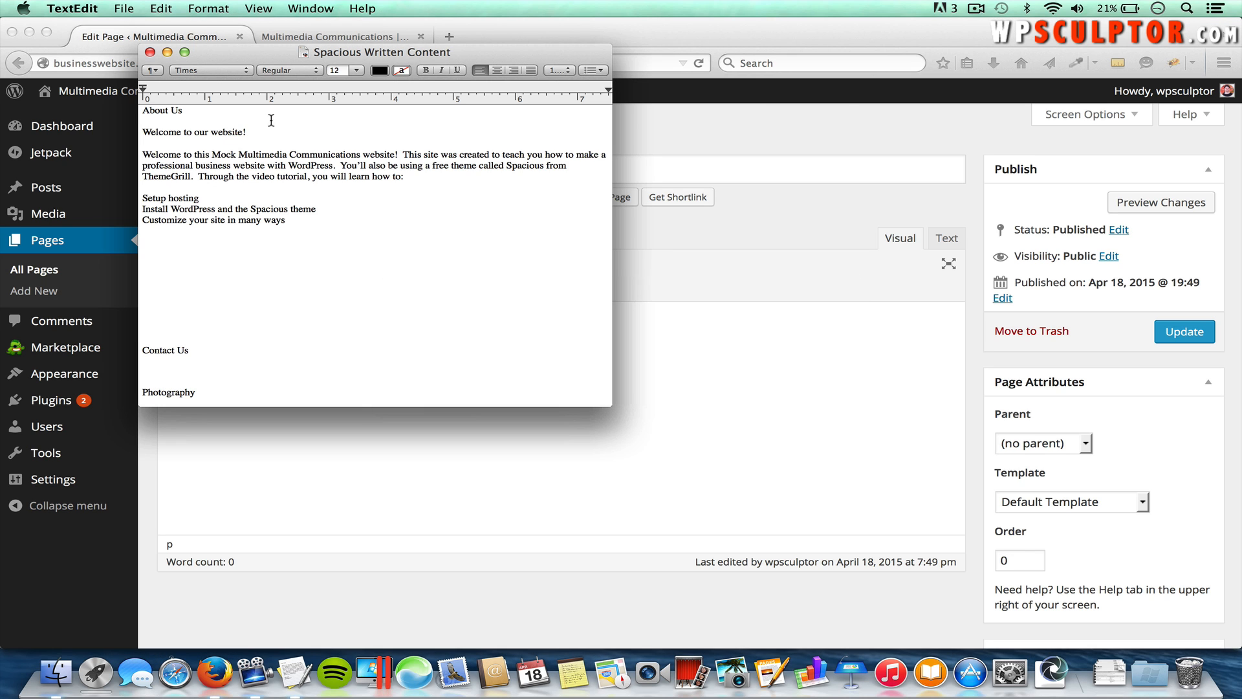
{"action": "left_click_drag", "start_coordinate": [248, 131], "coordinate": [144, 128]}
{"action": "key", "text": "super+c"}
{"action": "key", "text": "super+Tab"}
{"action": "left_click", "coordinate": [318, 338]}
{"action": "key", "text": "super+v"}
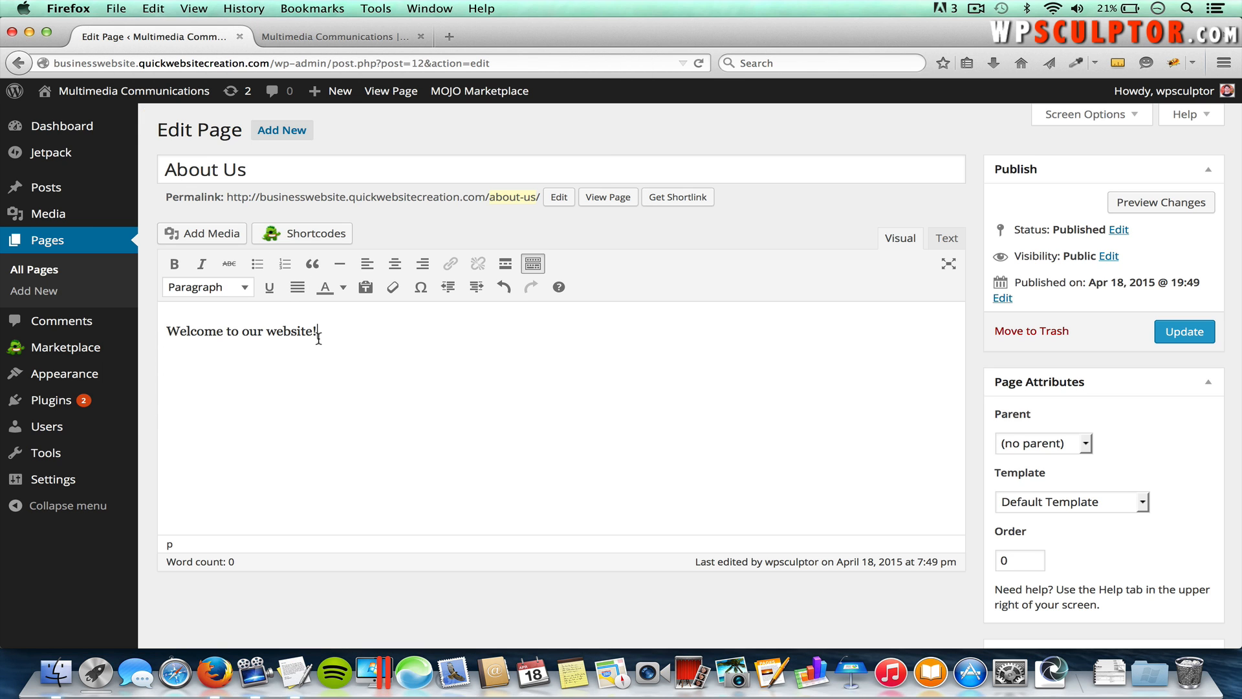
Step: Format the welcome line as Heading 2 and start a new paragraph below it
{"action": "left_click_drag", "start_coordinate": [319, 334], "coordinate": [165, 323]}
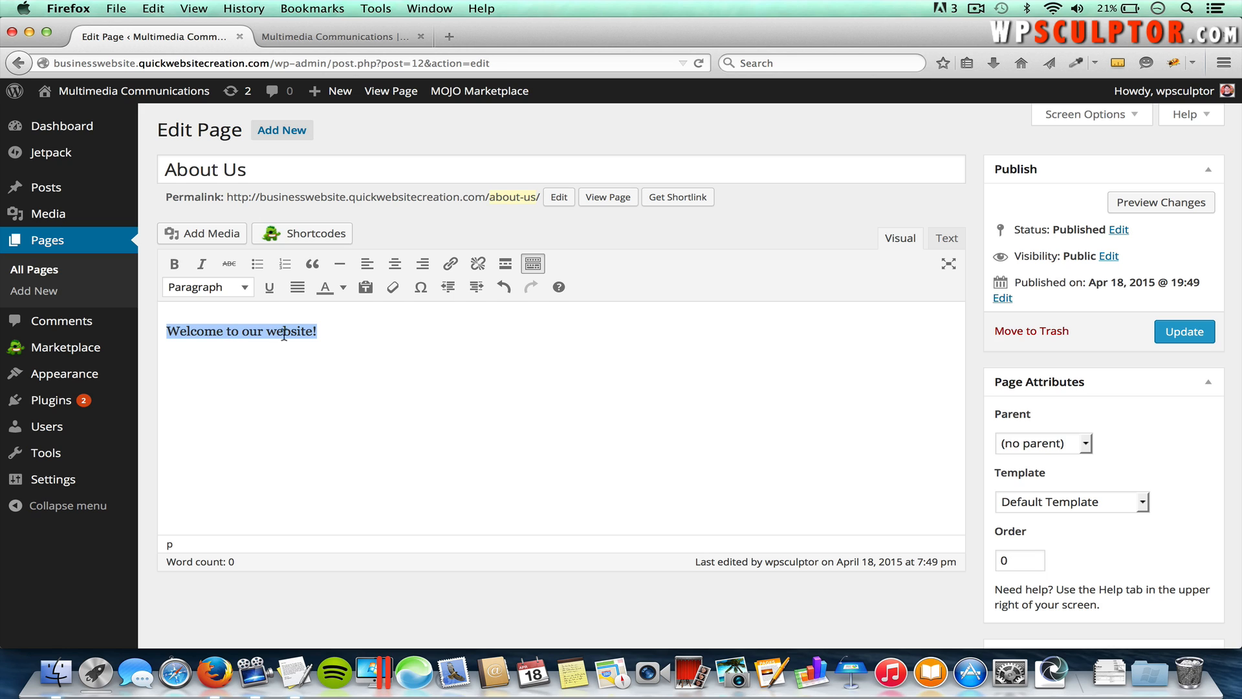
{"action": "left_click", "coordinate": [230, 289]}
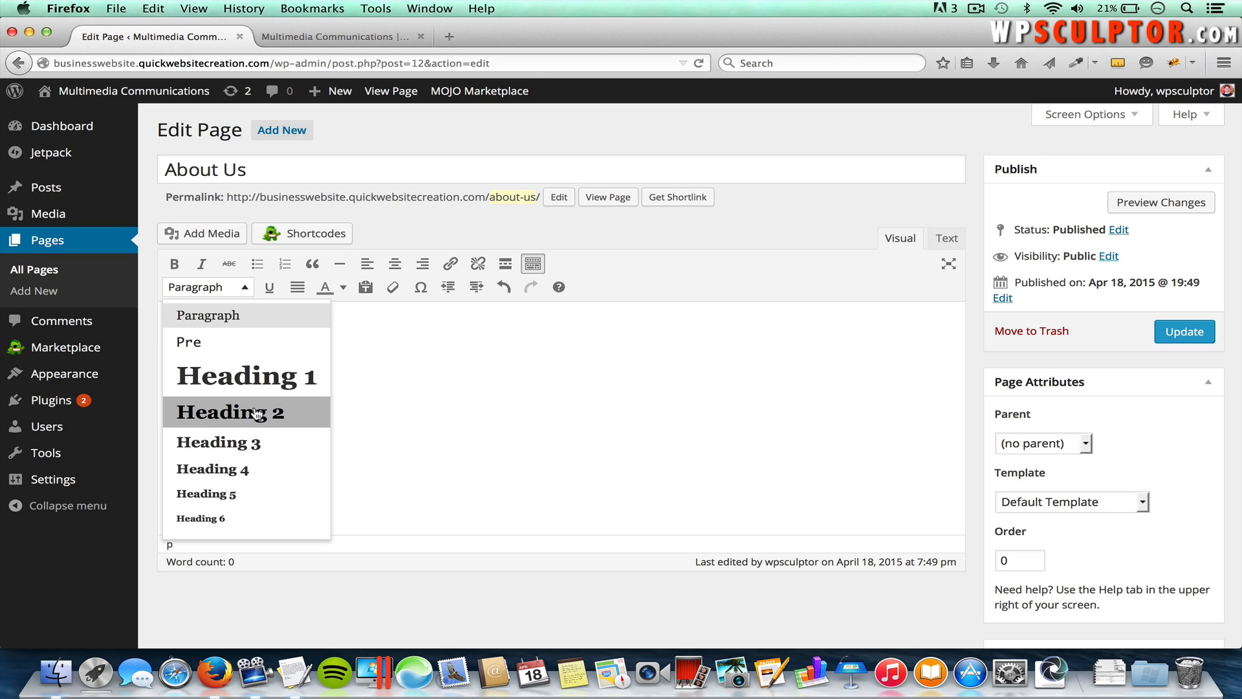
{"action": "left_click", "coordinate": [223, 416]}
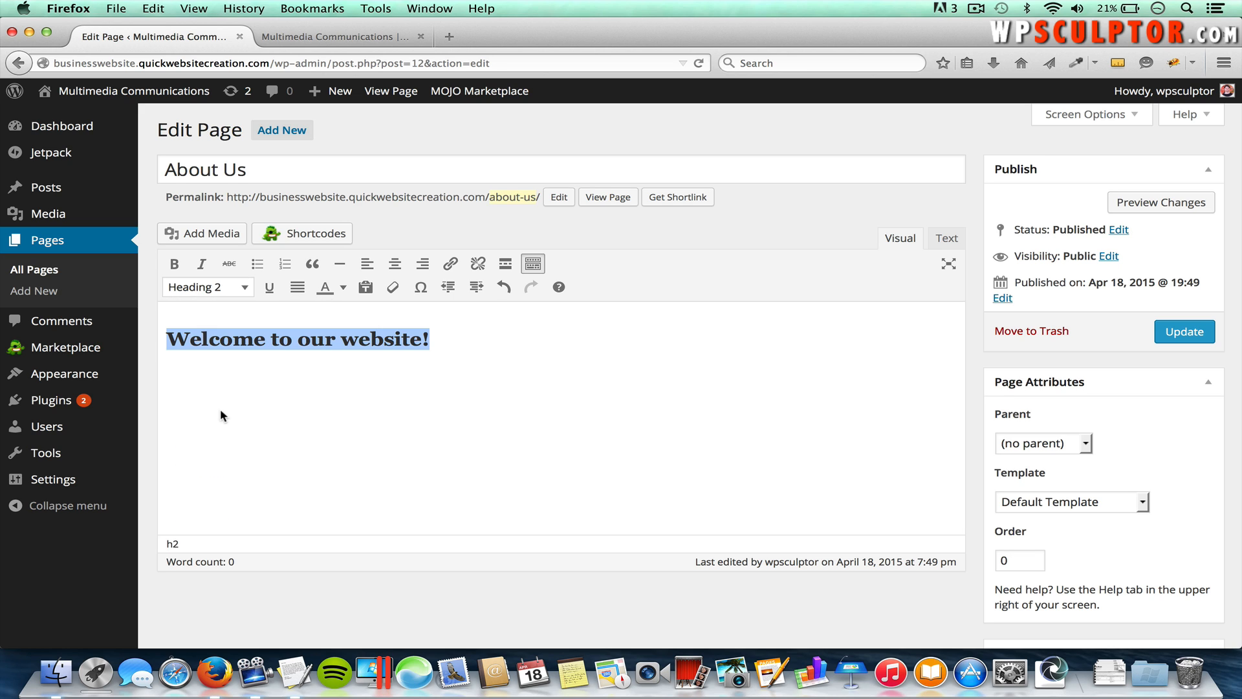
{"action": "left_click", "coordinate": [453, 343]}
{"action": "key", "text": "Return"}
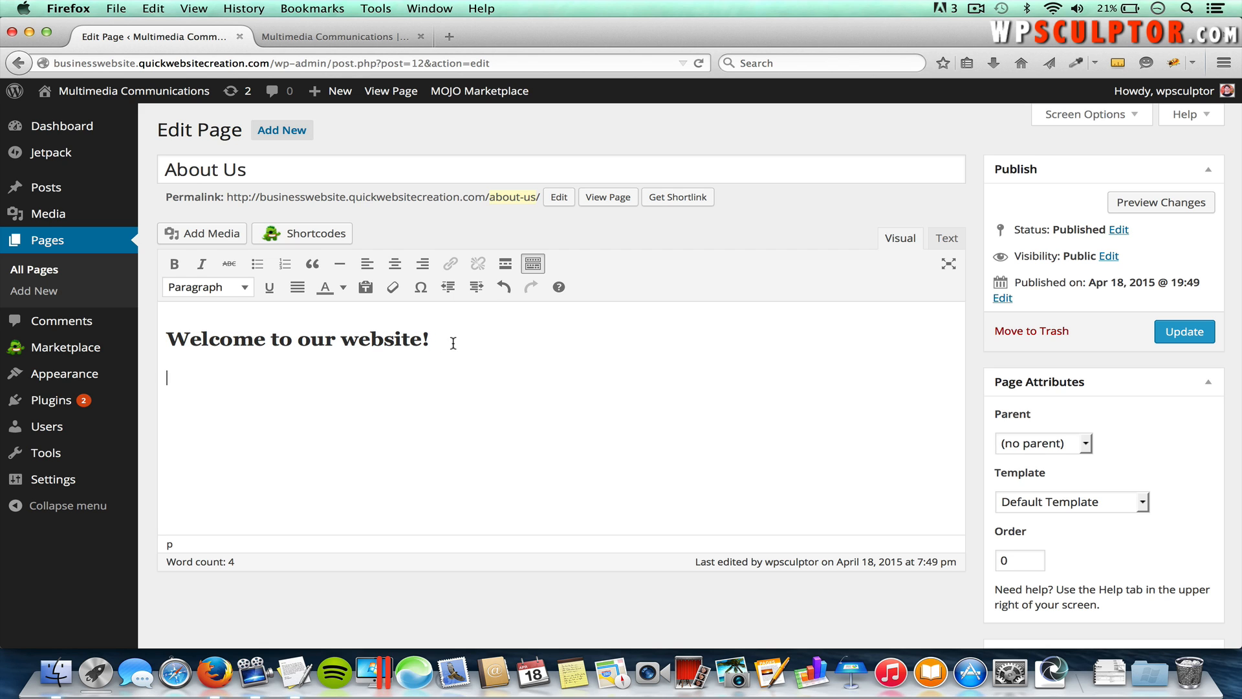
{"action": "key", "text": "super+Tab"}
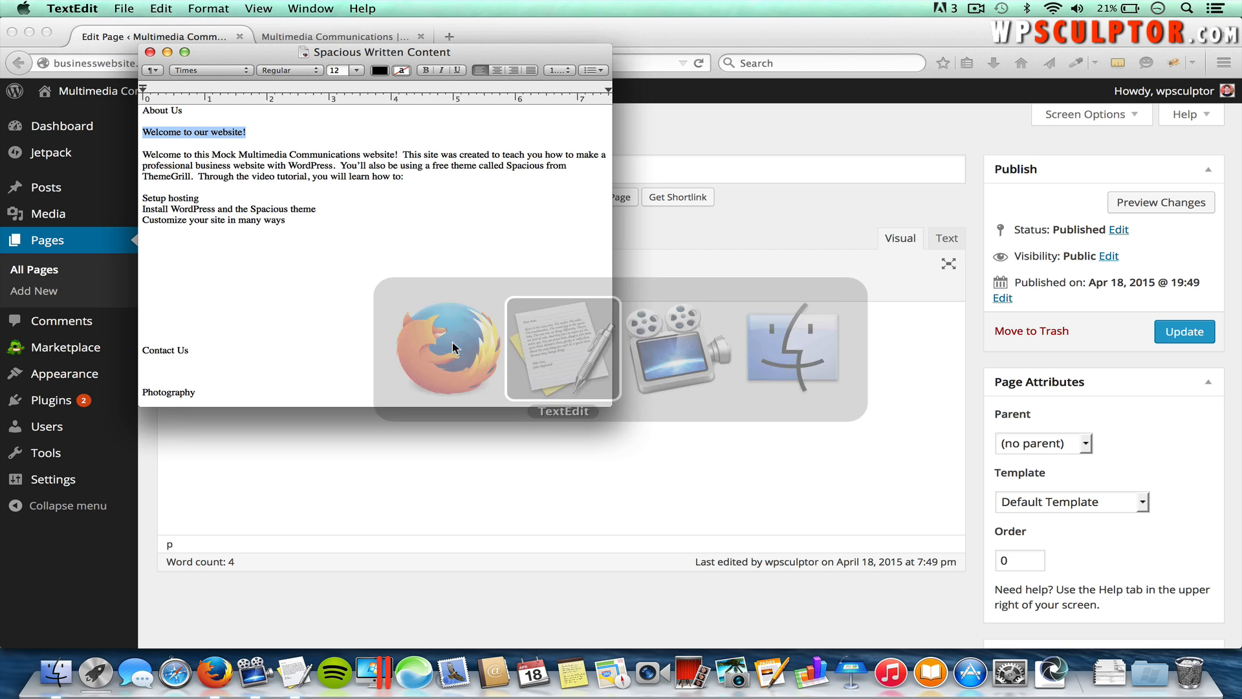
Step: Paste the introductory paragraph from TextEdit under the heading and end it with a colon
{"action": "left_click_drag", "start_coordinate": [405, 178], "coordinate": [143, 158]}
{"action": "key", "text": "super+c"}
{"action": "key", "text": "super+Tab"}
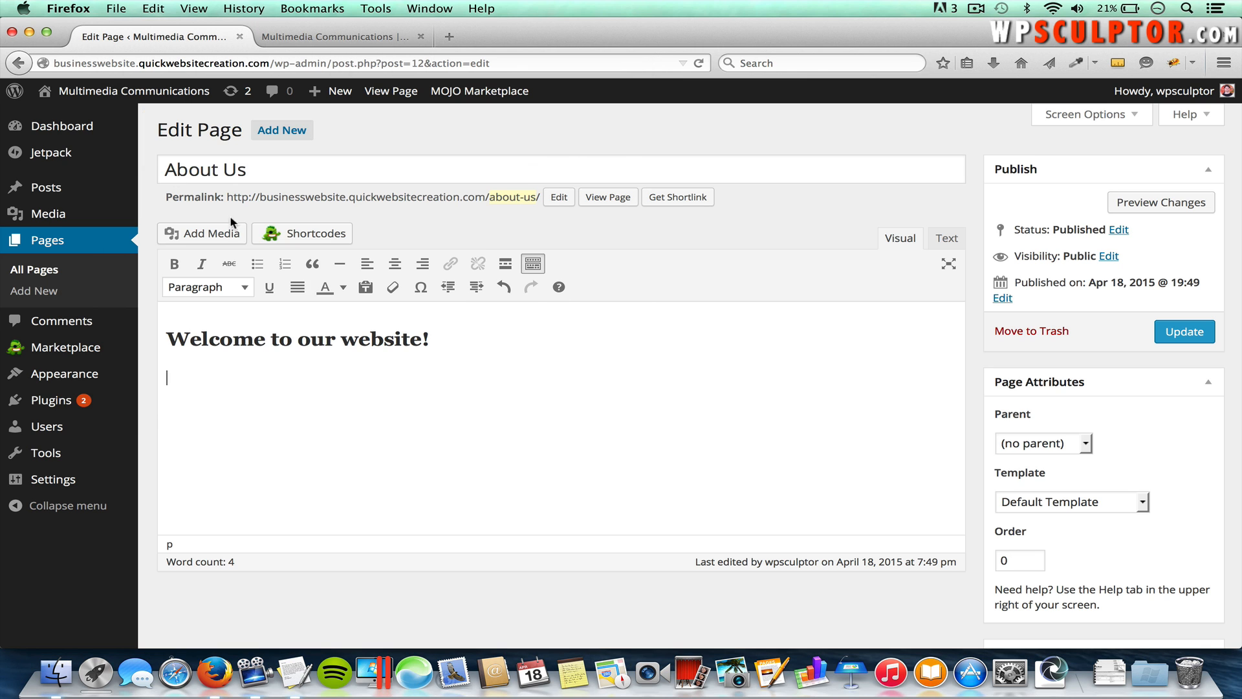
{"action": "key", "text": "super+v"}
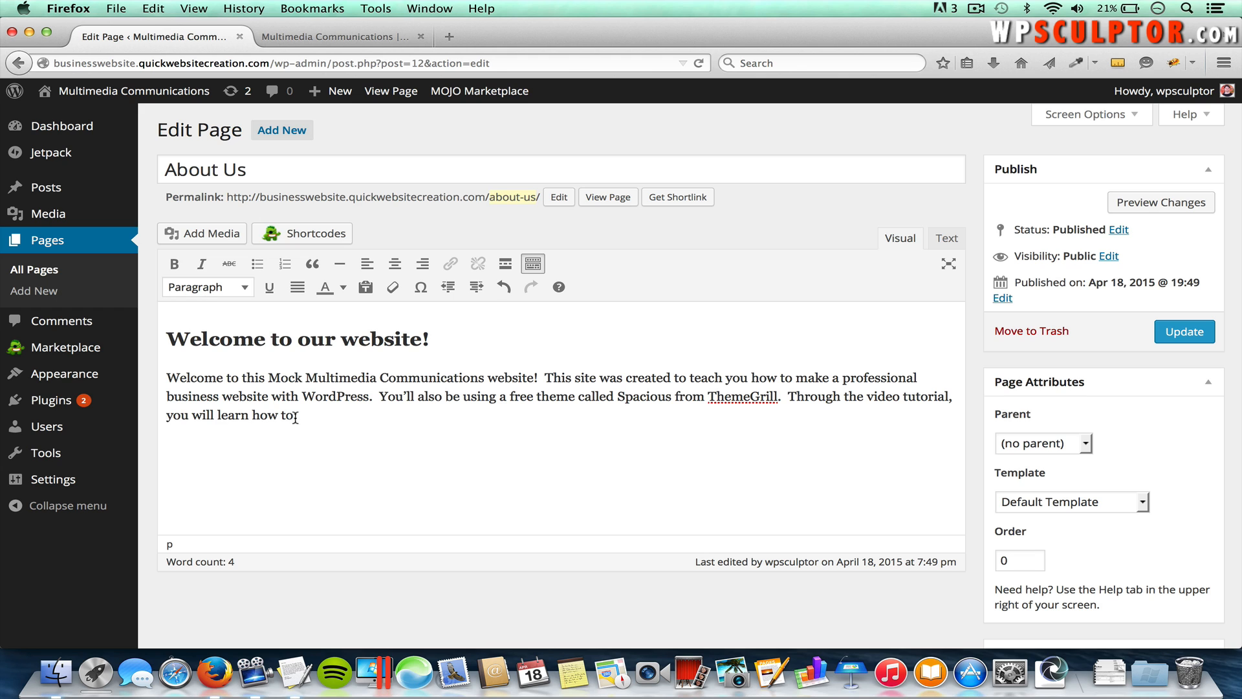
{"action": "type", "text": ":"}
Step: Paste 'Setup hosting' and 'Install WordPress and the Spacious theme' as separate lines
{"action": "key", "text": "super+Tab"}
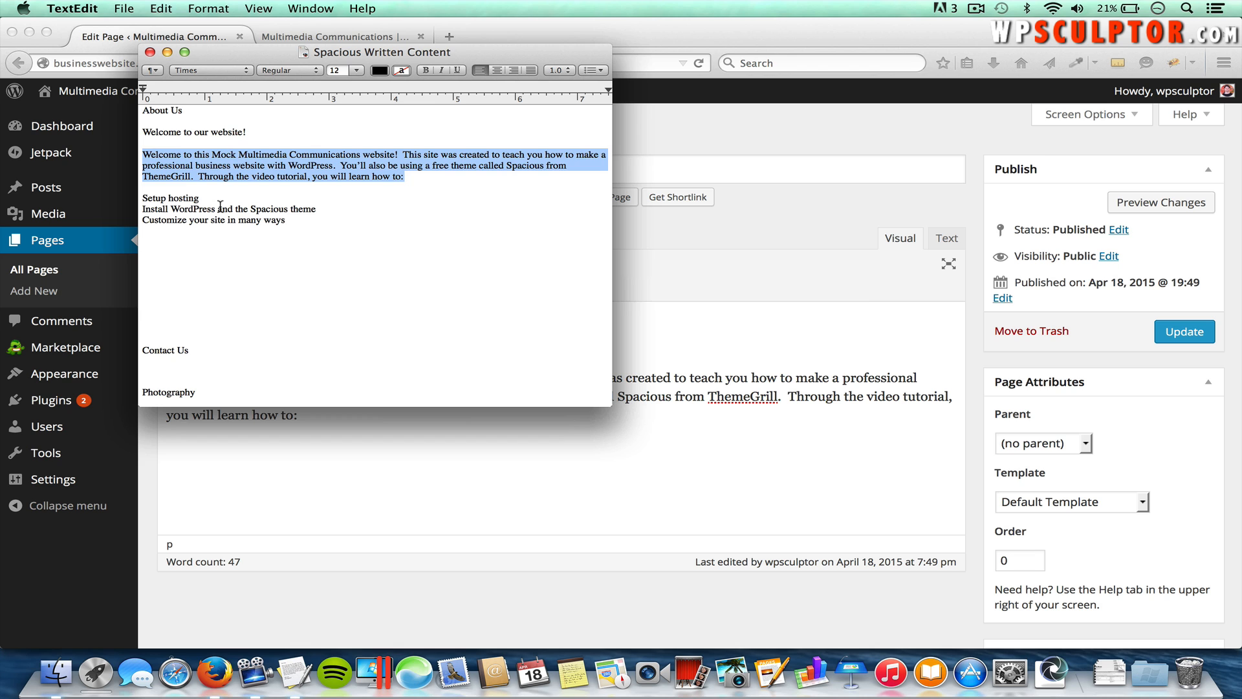
{"action": "left_click_drag", "start_coordinate": [201, 199], "coordinate": [134, 200]}
{"action": "key", "text": "super+c"}
{"action": "key", "text": "super+Tab"}
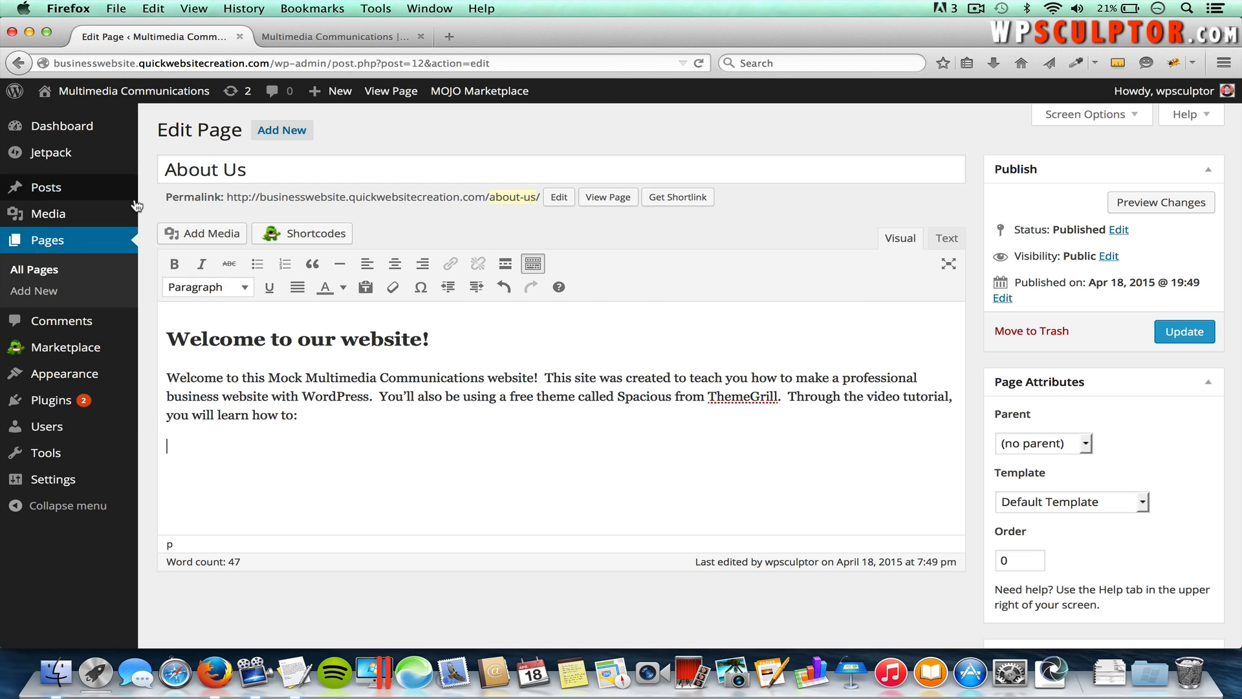
{"action": "key", "text": "super+v"}
{"action": "key", "text": "super+Tab"}
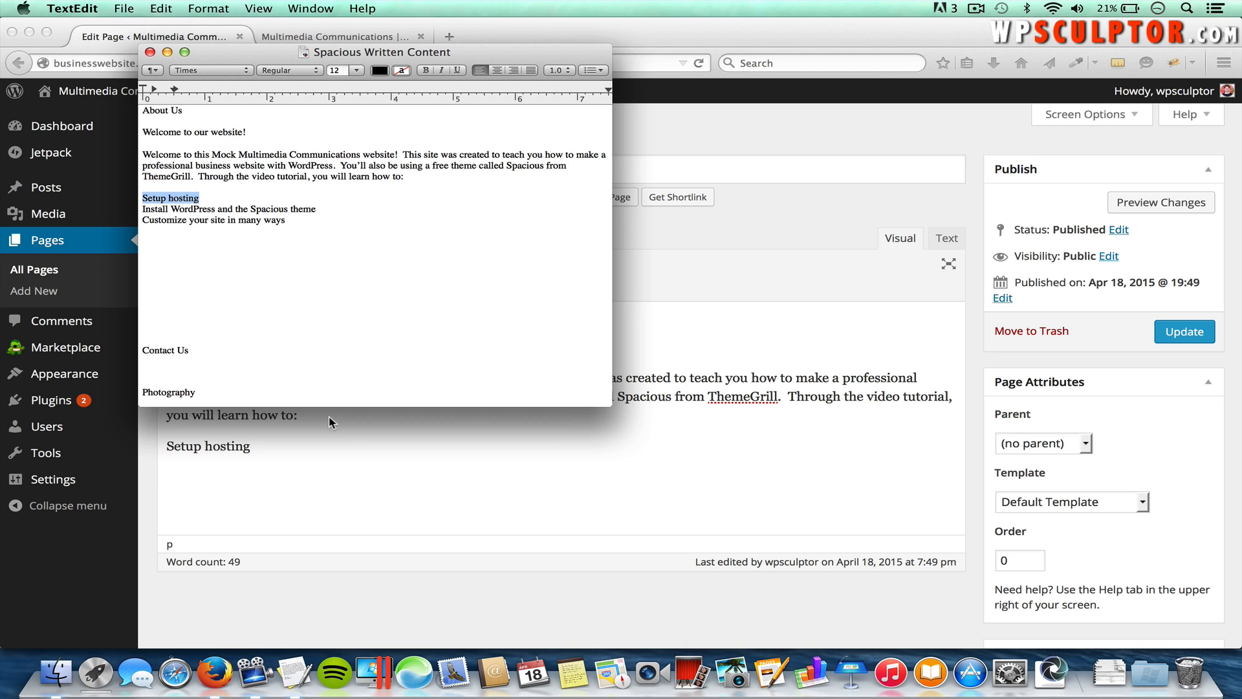
{"action": "left_click_drag", "start_coordinate": [317, 209], "coordinate": [146, 209]}
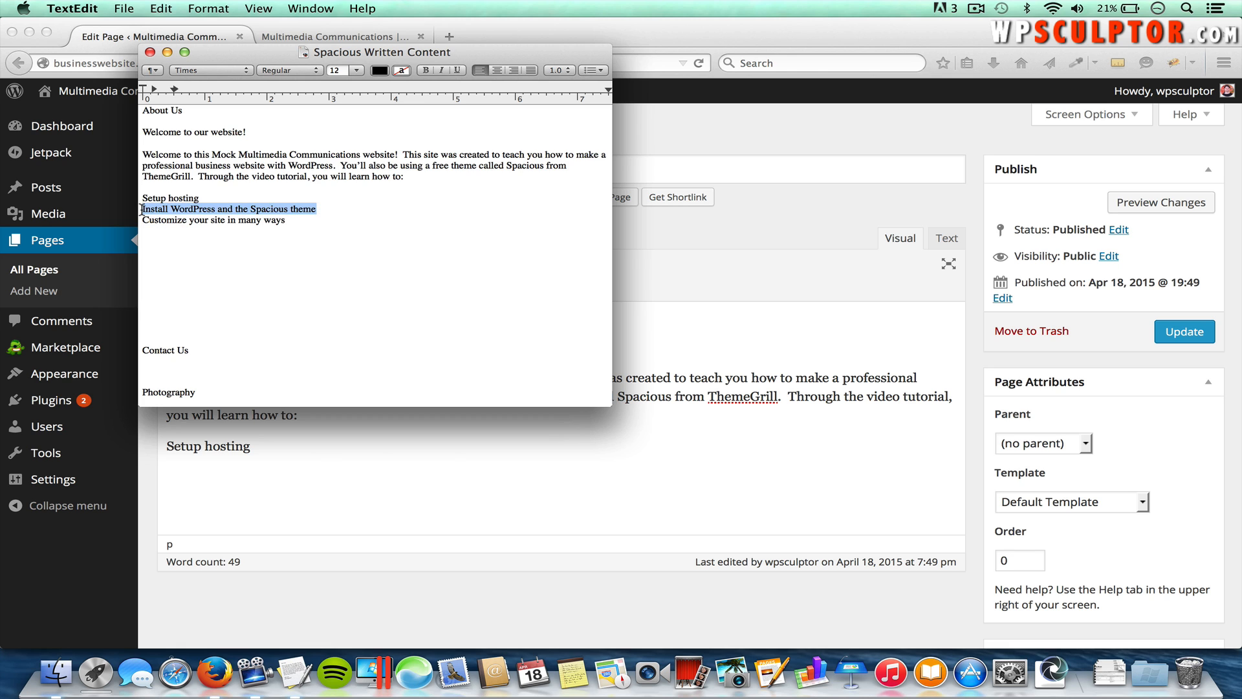
{"action": "key", "text": "super+c"}
{"action": "key", "text": "super+Tab"}
{"action": "key", "text": "super+v"}
{"action": "key", "text": "Return"}
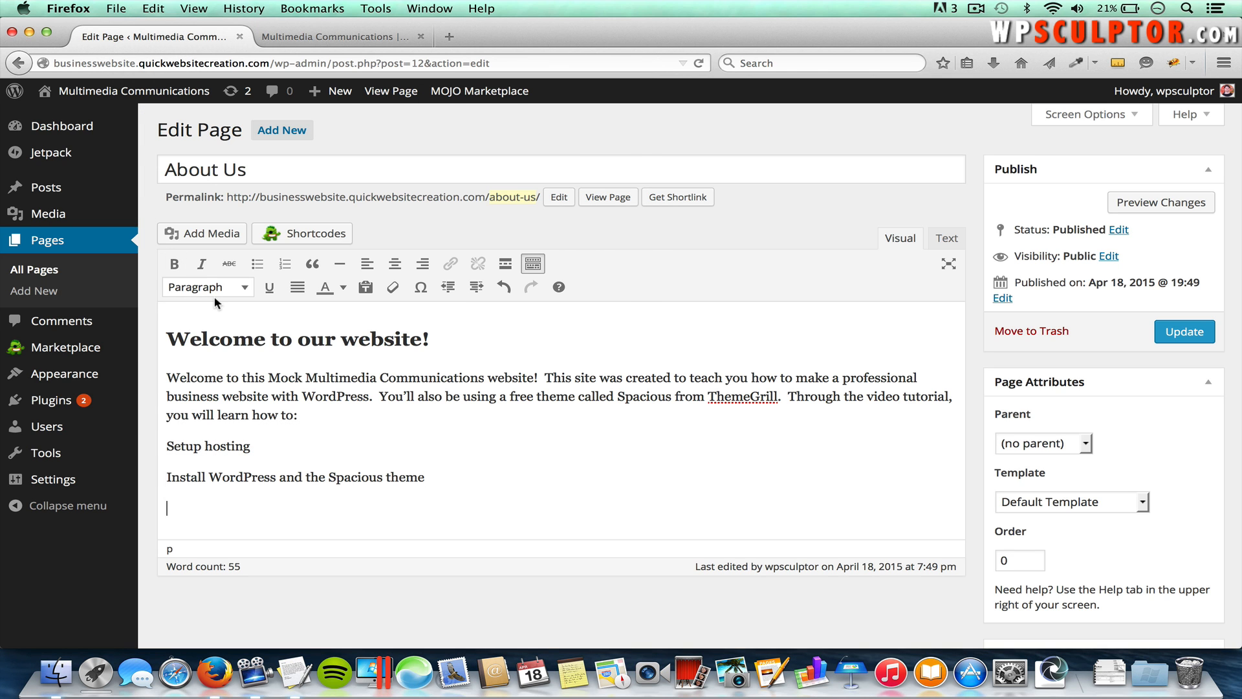
Step: Paste 'Customize your site in many ways.' as the final line
{"action": "key", "text": "super+Tab"}
{"action": "left_click_drag", "start_coordinate": [288, 219], "coordinate": [142, 220]}
{"action": "key", "text": "super+c"}
{"action": "key", "text": "super+Tab"}
{"action": "key", "text": "super+v"}
{"action": "scroll", "coordinate": [317, 453], "scroll_direction": "down", "scroll_amount": 1}
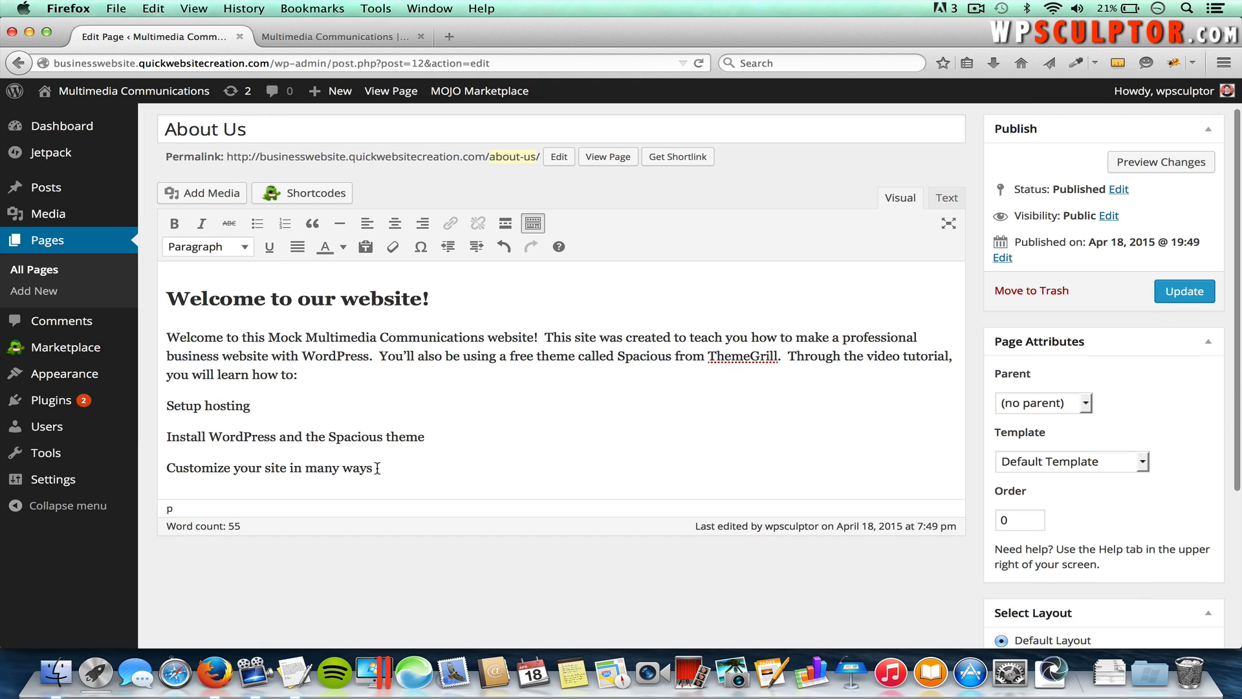
Step: Format the three learning-point lines as a bulleted list and update the About Us page
{"action": "left_click_drag", "start_coordinate": [375, 467], "coordinate": [157, 412]}
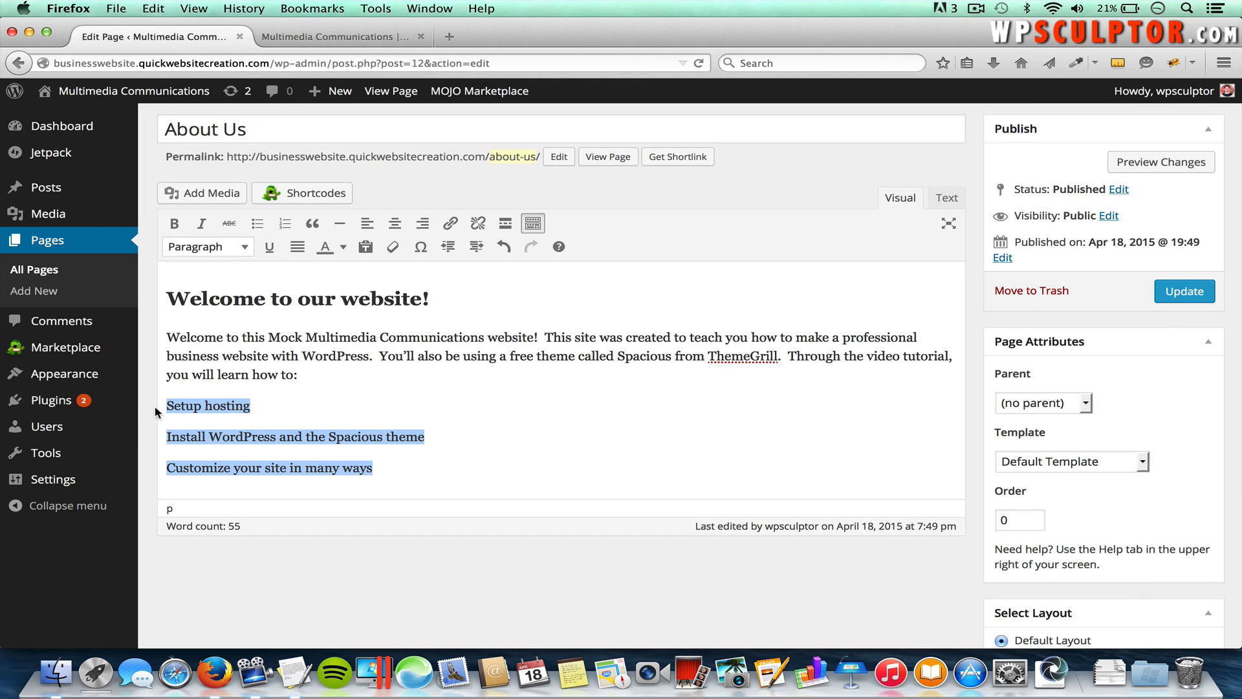
{"action": "left_click", "coordinate": [257, 225]}
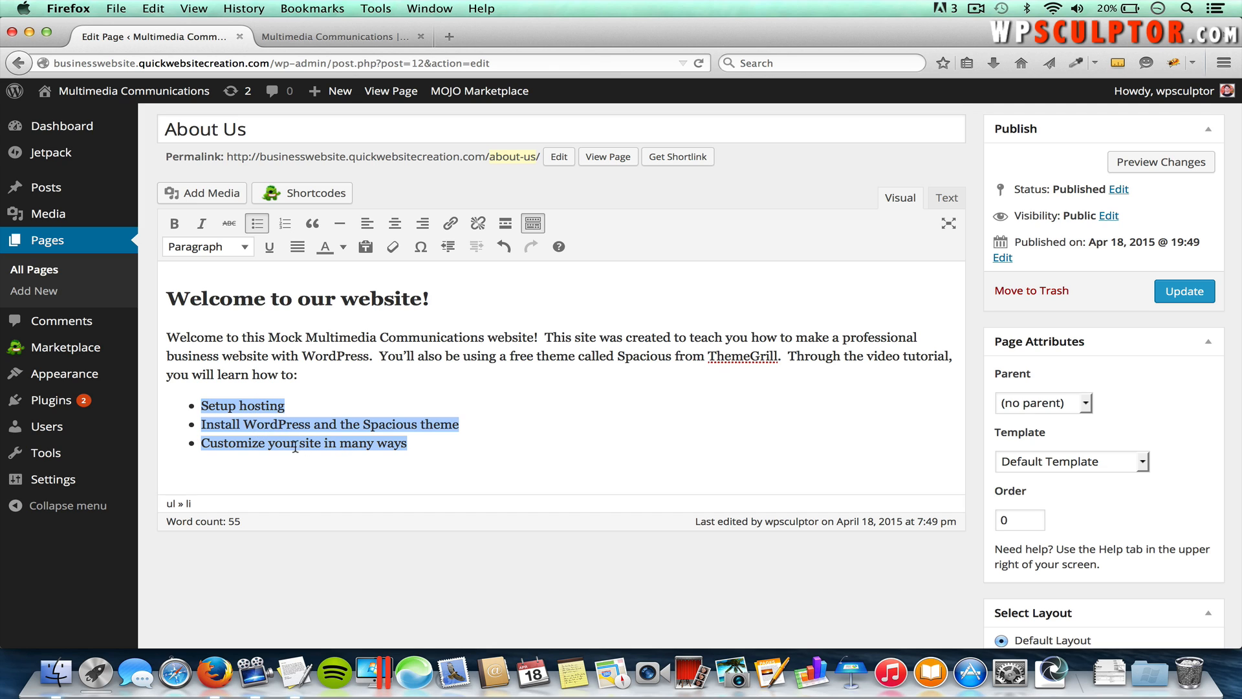
{"action": "left_click", "coordinate": [261, 227]}
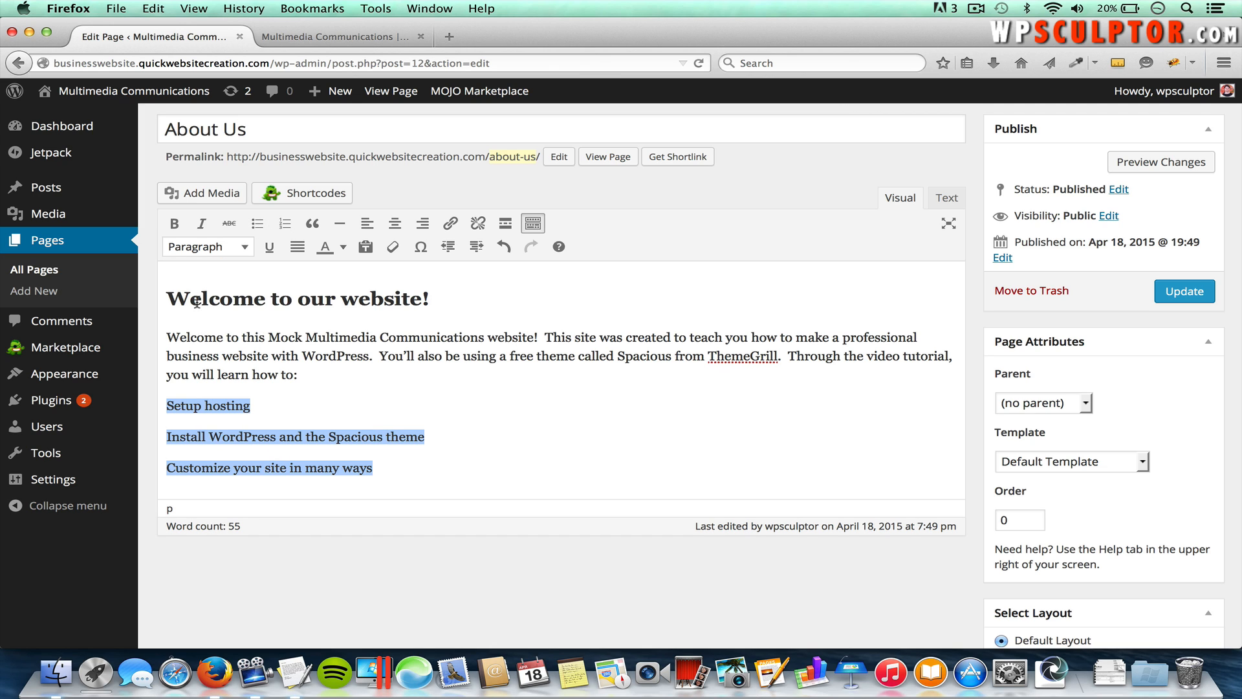
{"action": "left_click", "coordinate": [262, 230]}
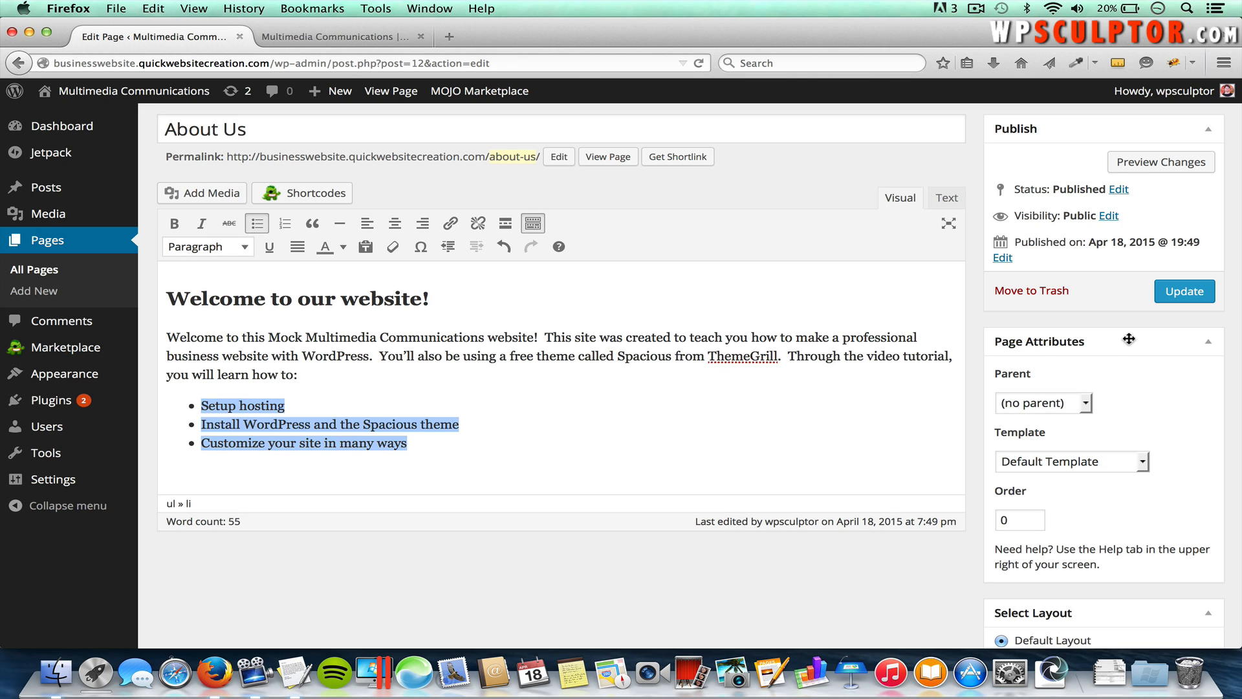
{"action": "left_click", "coordinate": [1183, 294]}
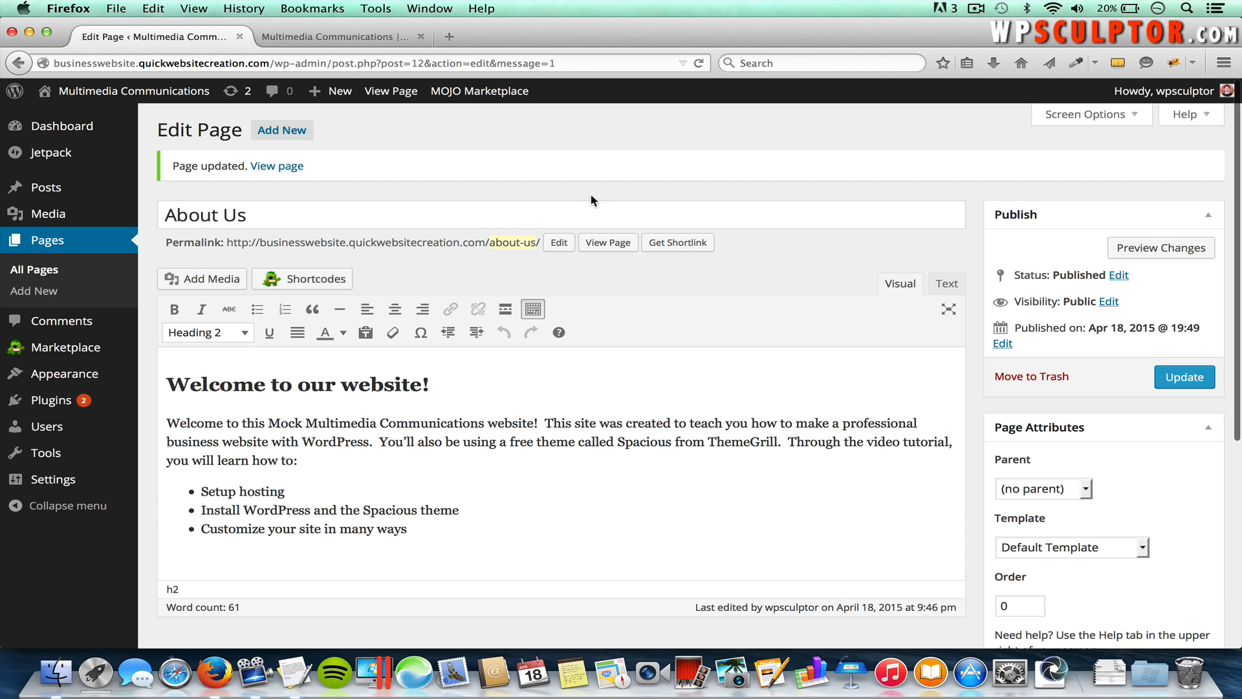
{"action": "left_click", "coordinate": [367, 40]}
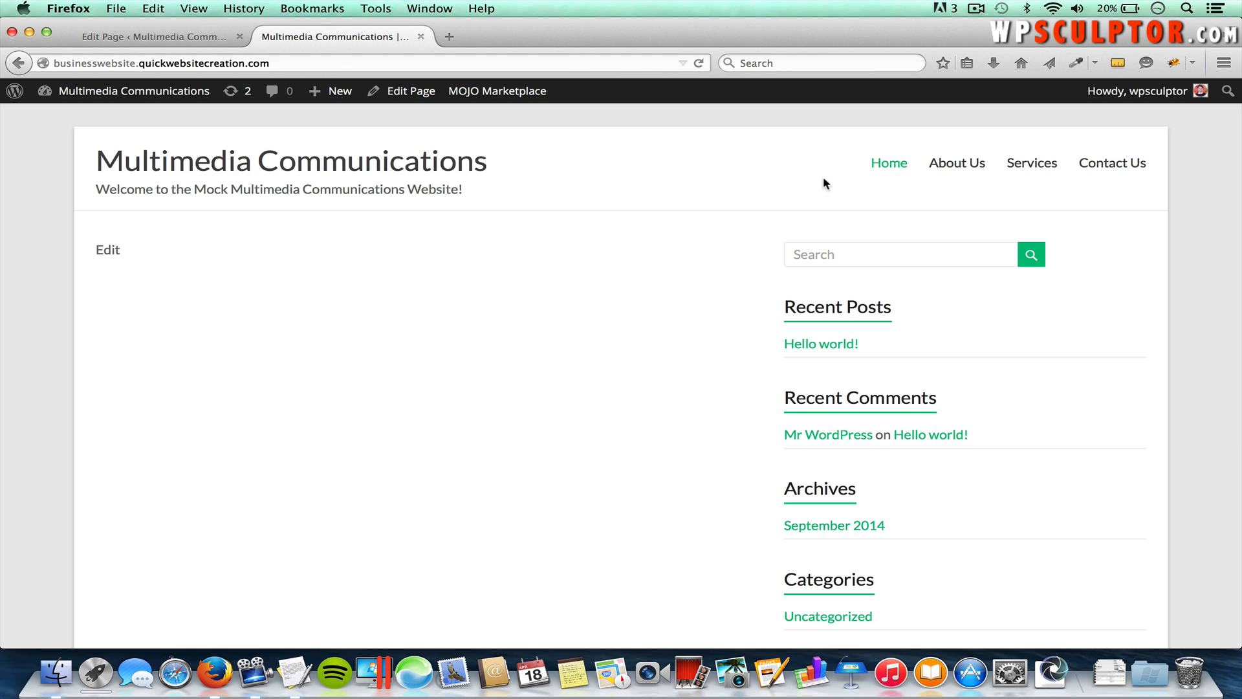
Step: View the published About Us page on the live site, then open a new blank tab
{"action": "left_click", "coordinate": [965, 165]}
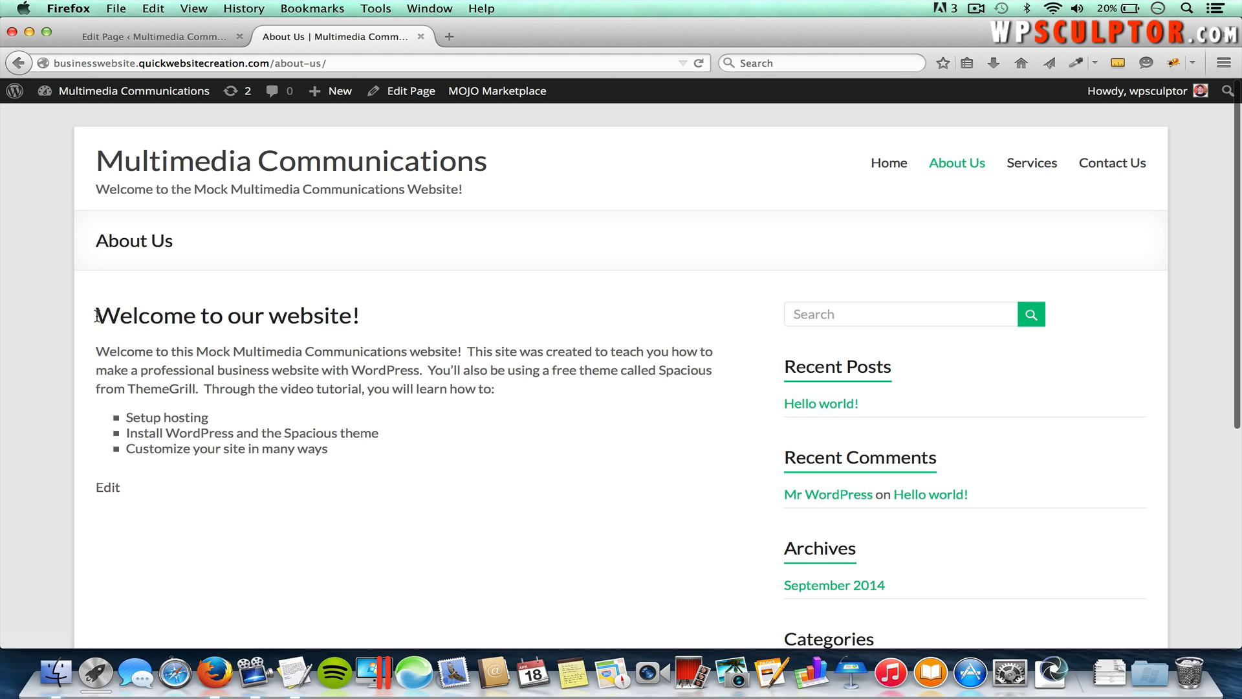
{"action": "left_click_drag", "start_coordinate": [95, 315], "coordinate": [314, 317]}
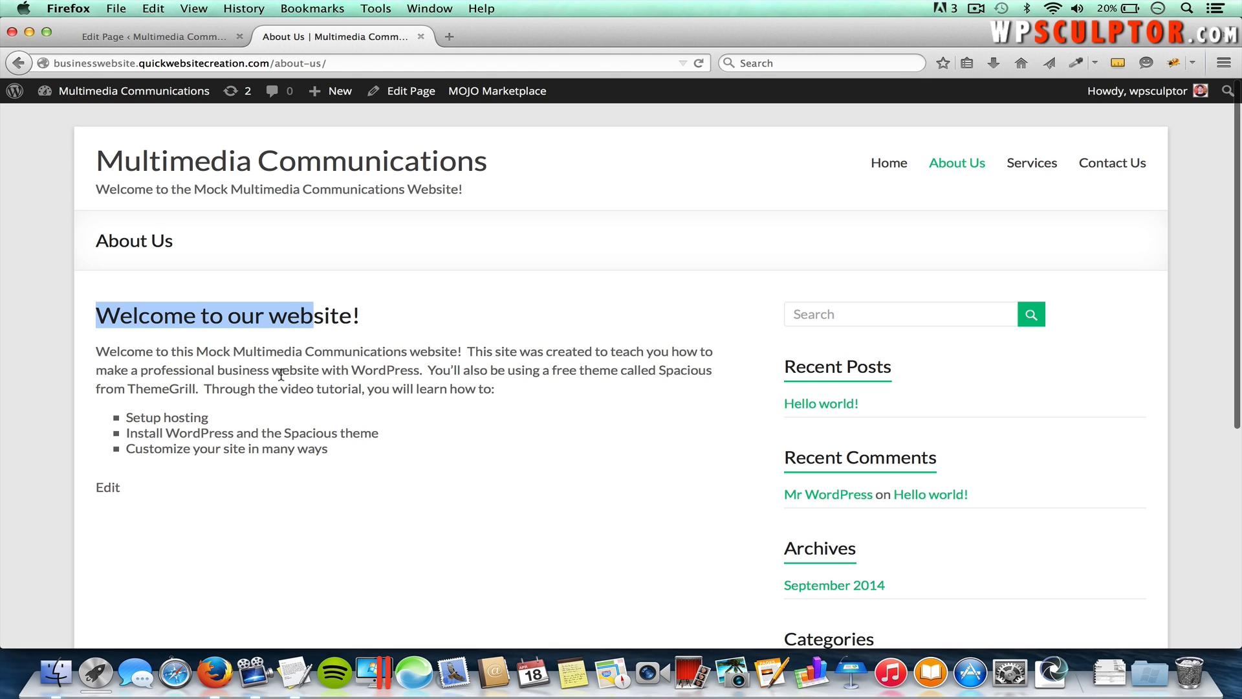
{"action": "left_click", "coordinate": [280, 374]}
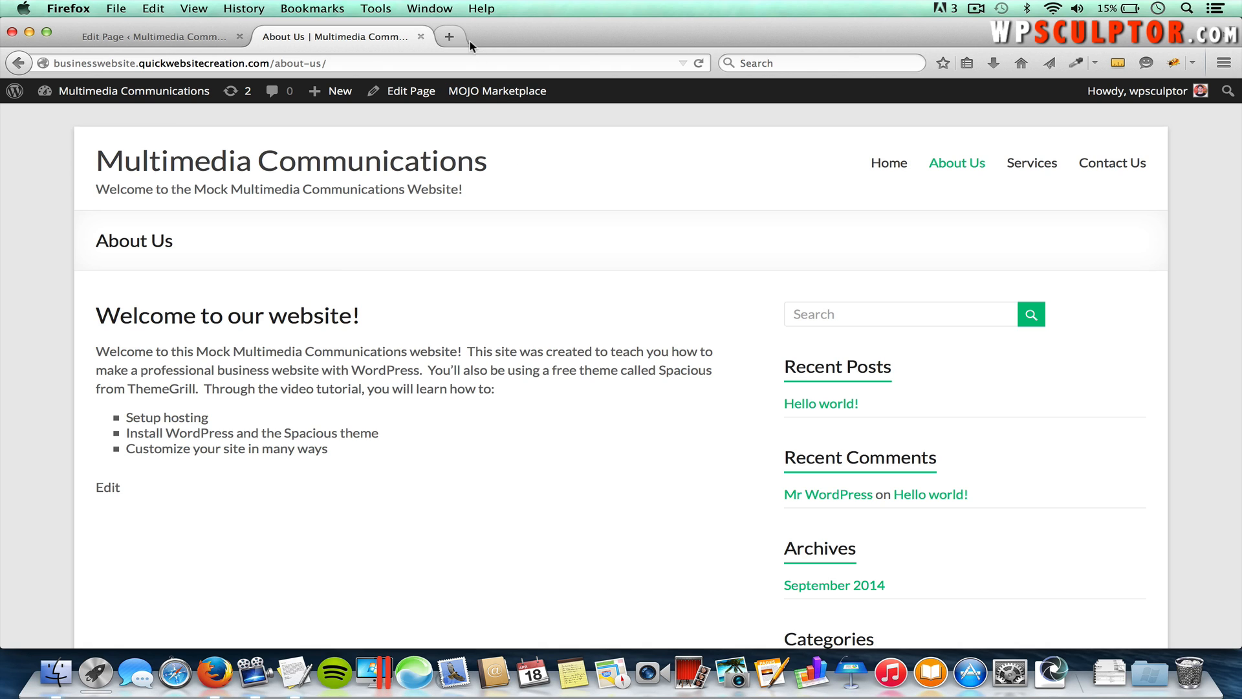
{"action": "left_click", "coordinate": [448, 38]}
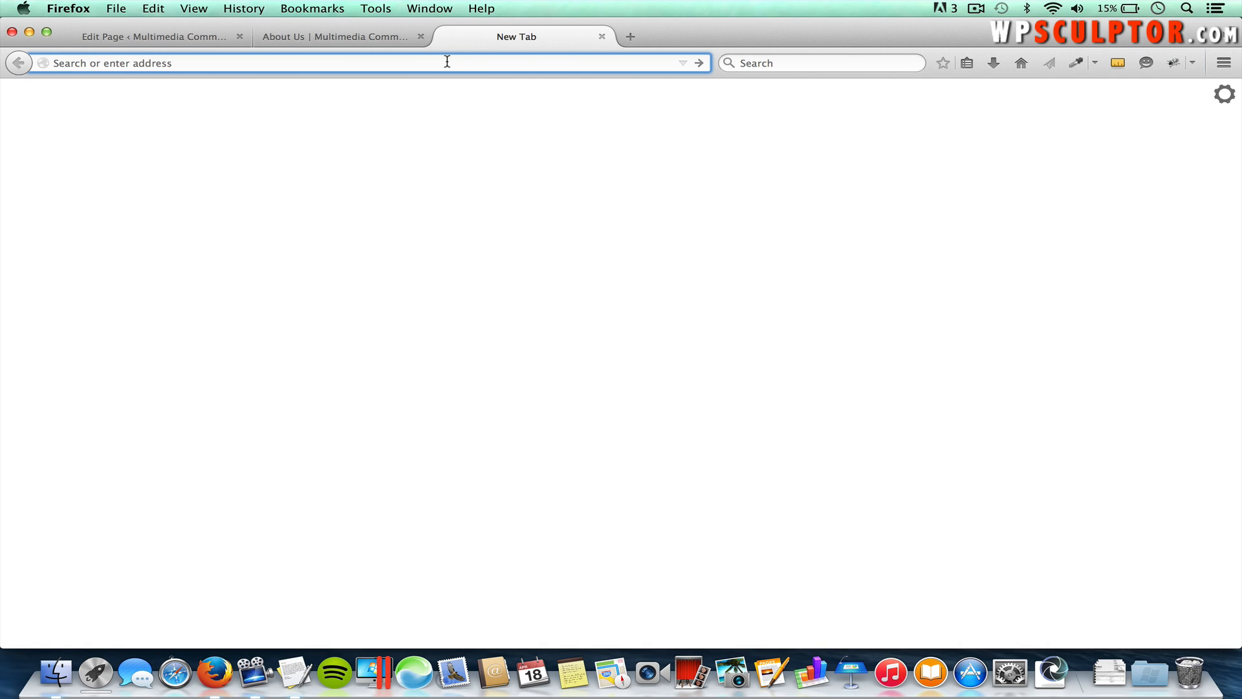
Step: Go to pixabay.com and search for 'camera' images
{"action": "type", "text": "pixabay.com/"}
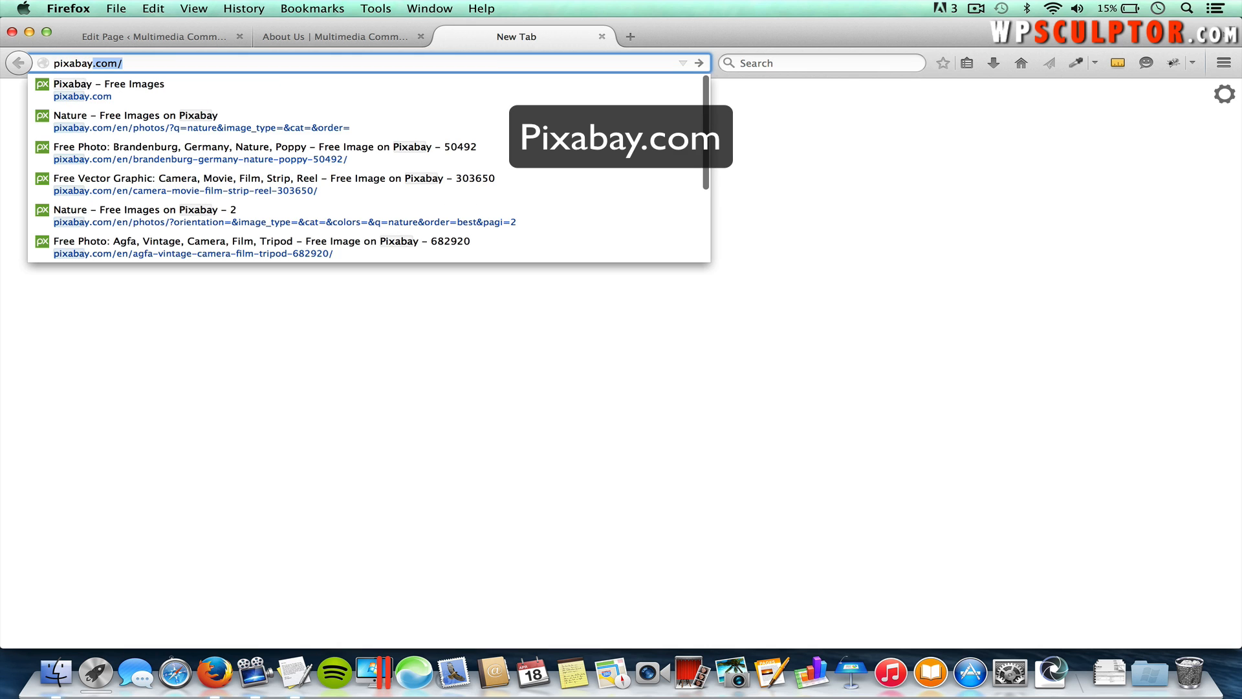
{"action": "key", "text": "Return"}
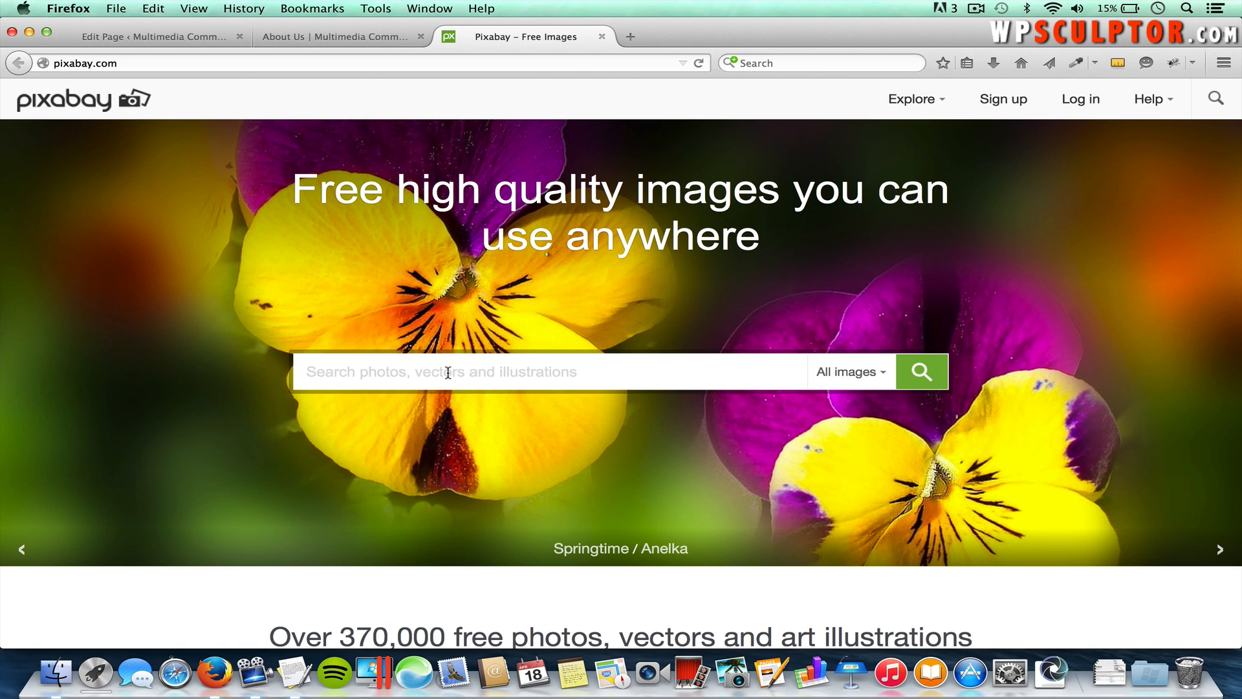
{"action": "type", "text": "camera"}
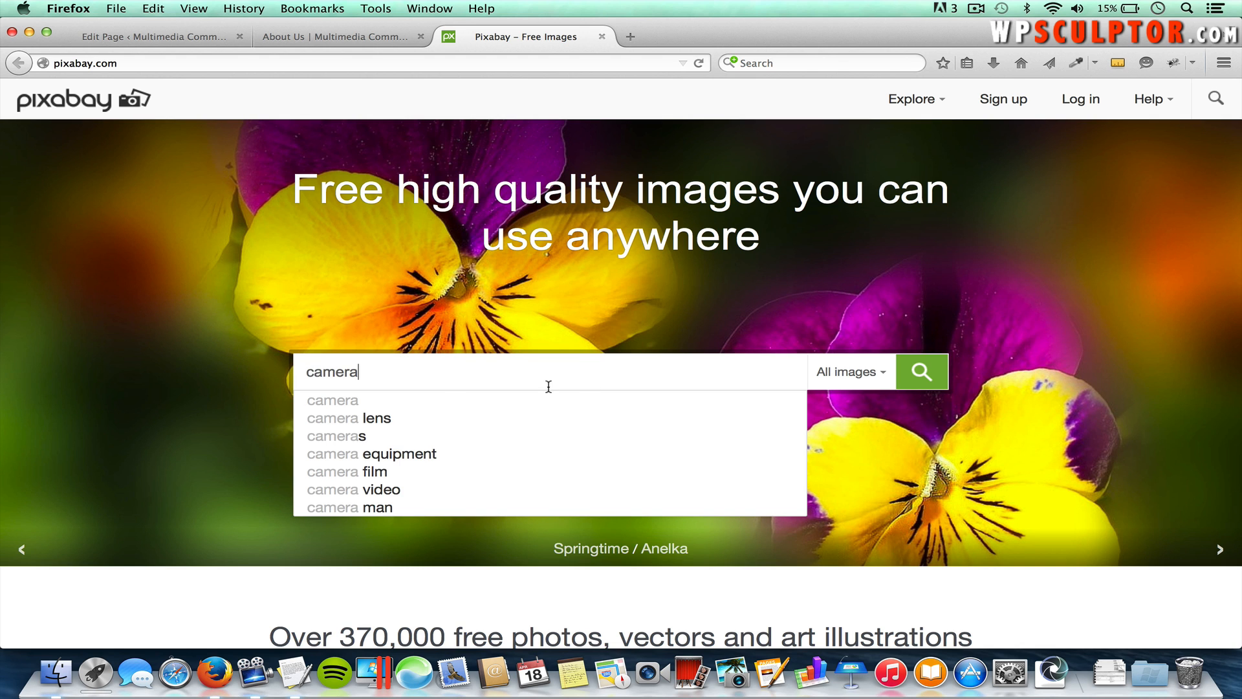
{"action": "left_click", "coordinate": [922, 373]}
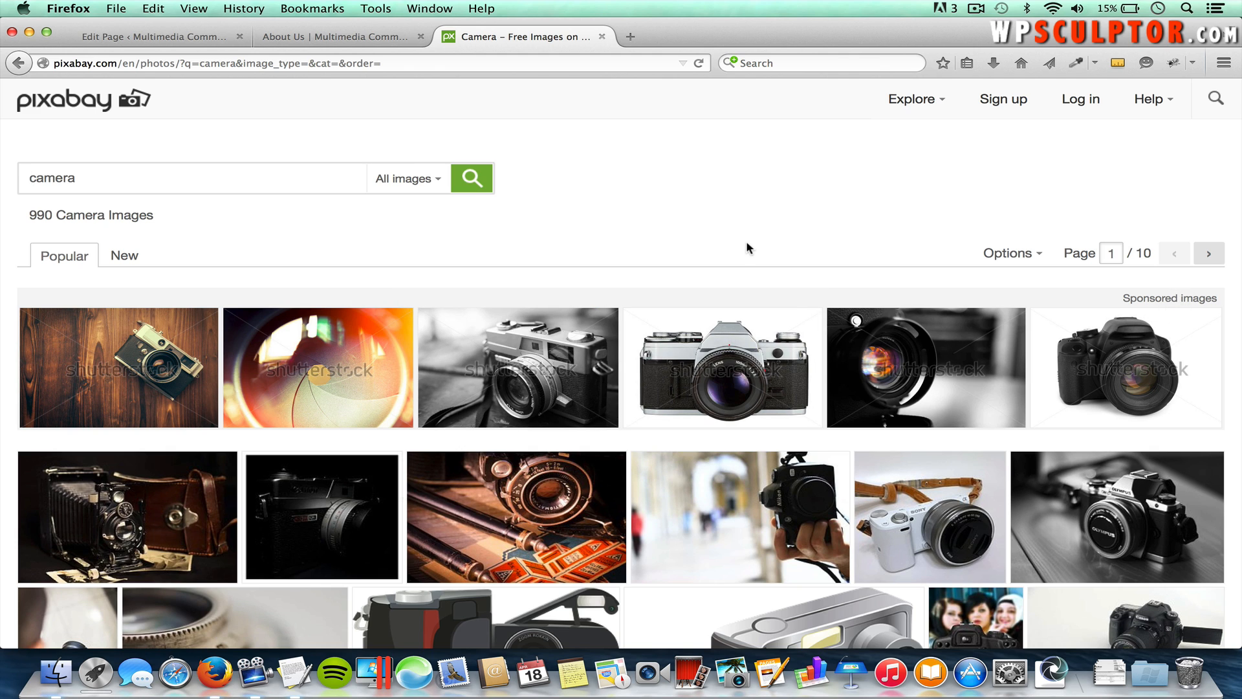
Step: Open the Agfa vintage camera photo, try Save File then cancel, and return to the WordPress editor
{"action": "scroll", "coordinate": [650, 238], "scroll_direction": "down", "scroll_amount": 3}
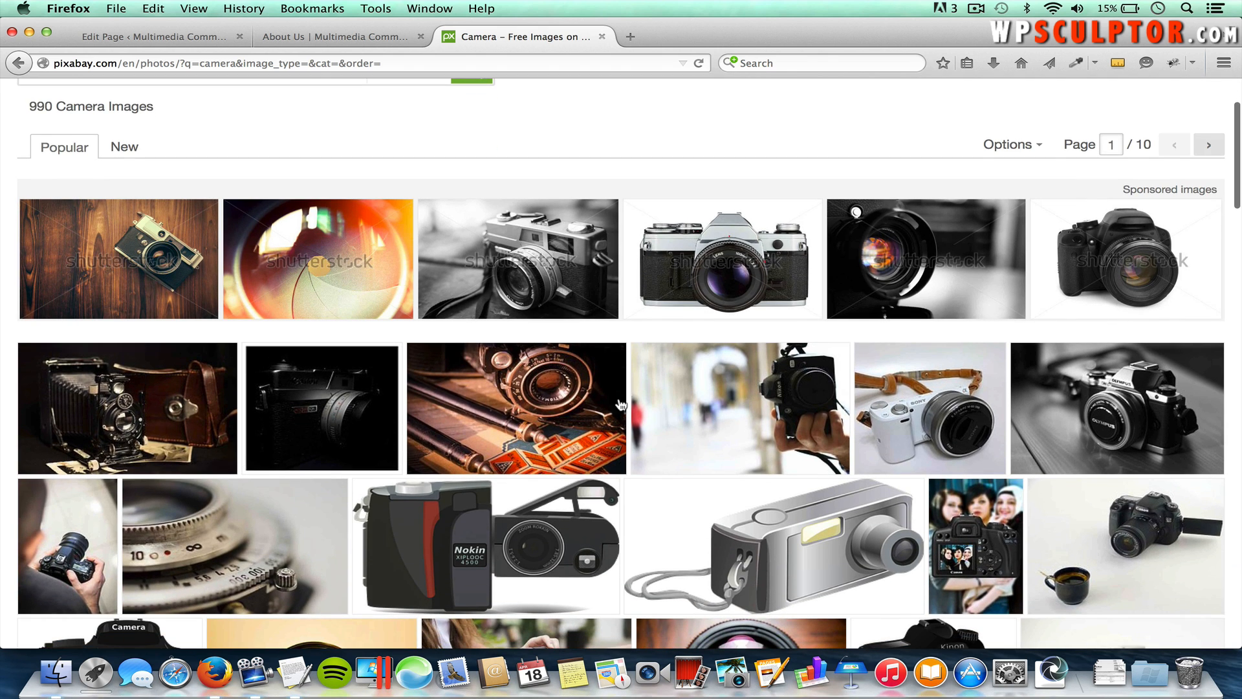
{"action": "mouse_move", "coordinate": [551, 392]}
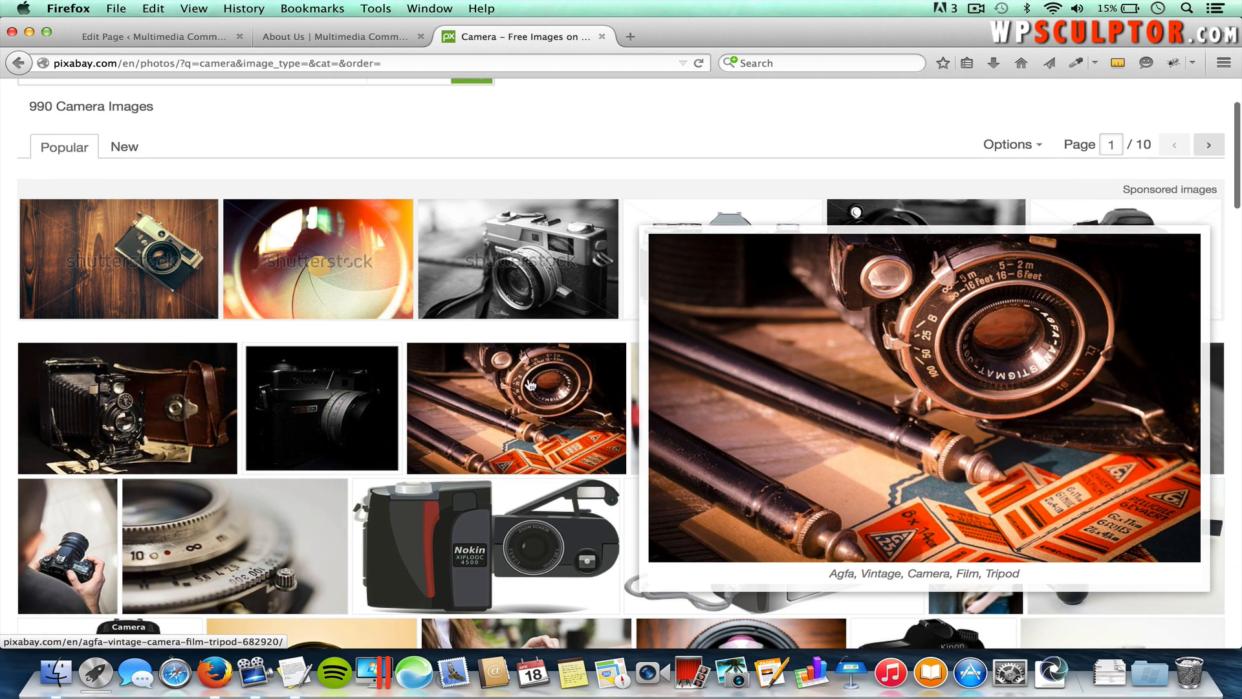
{"action": "left_click", "coordinate": [548, 394]}
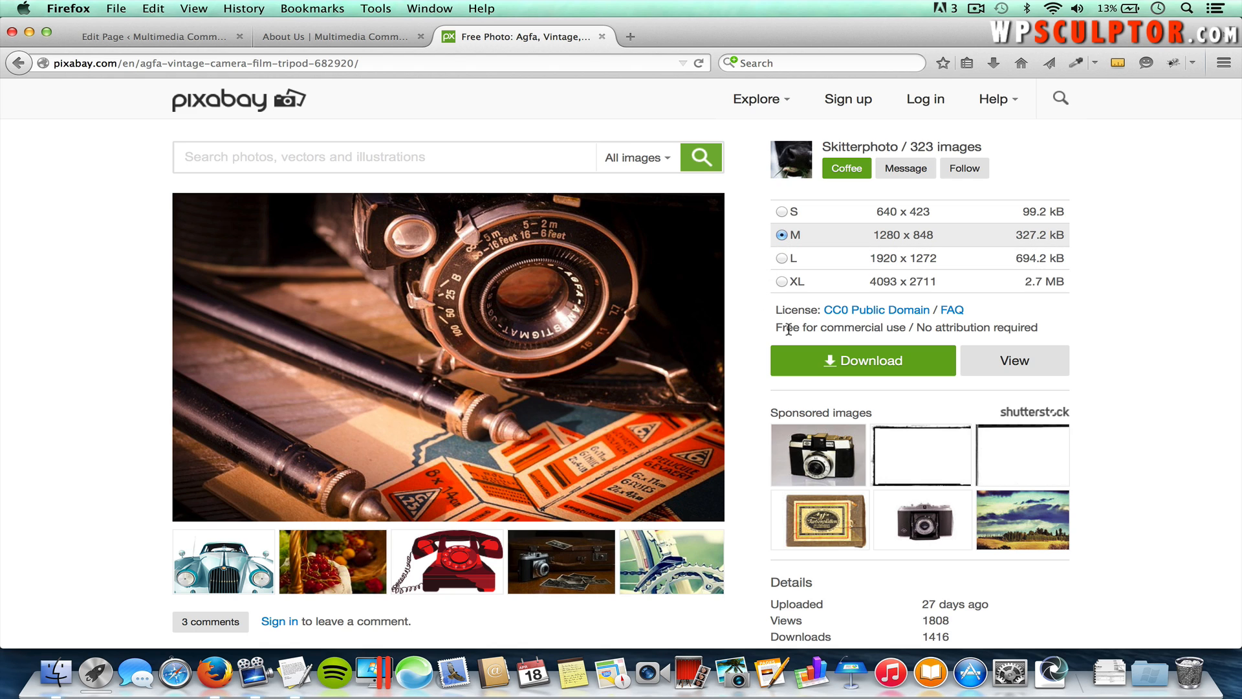
{"action": "left_click", "coordinate": [853, 365]}
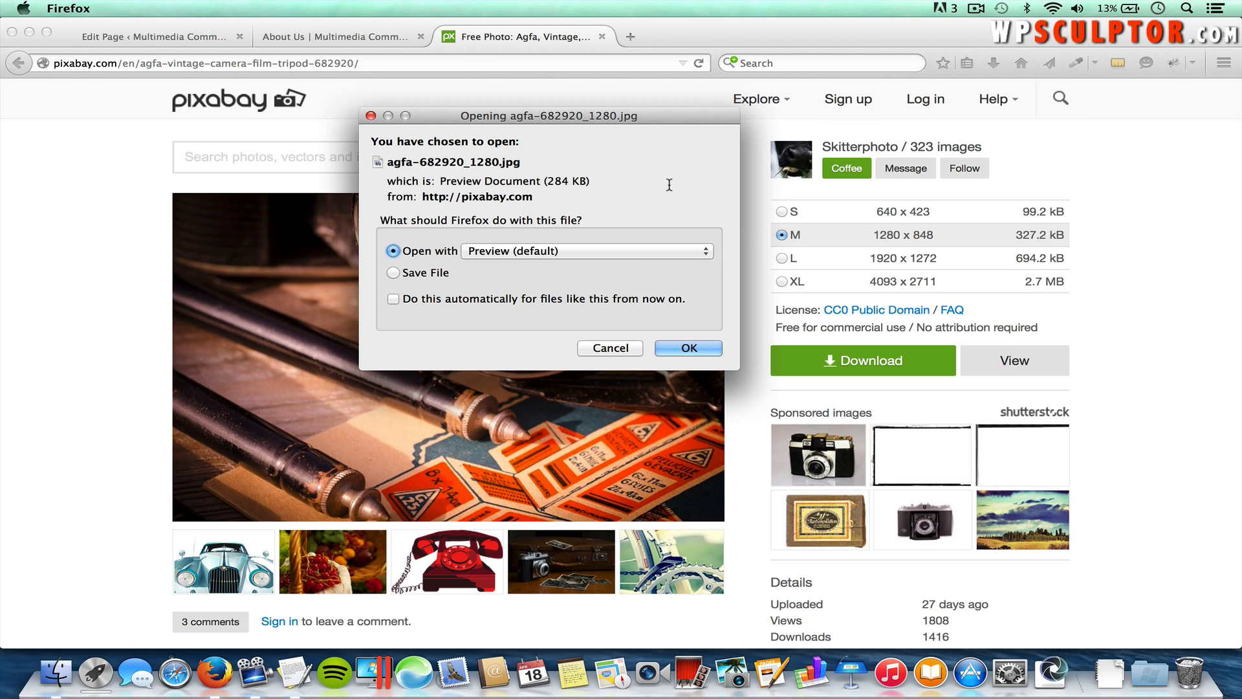
{"action": "left_click", "coordinate": [410, 274]}
{"action": "left_click", "coordinate": [607, 346]}
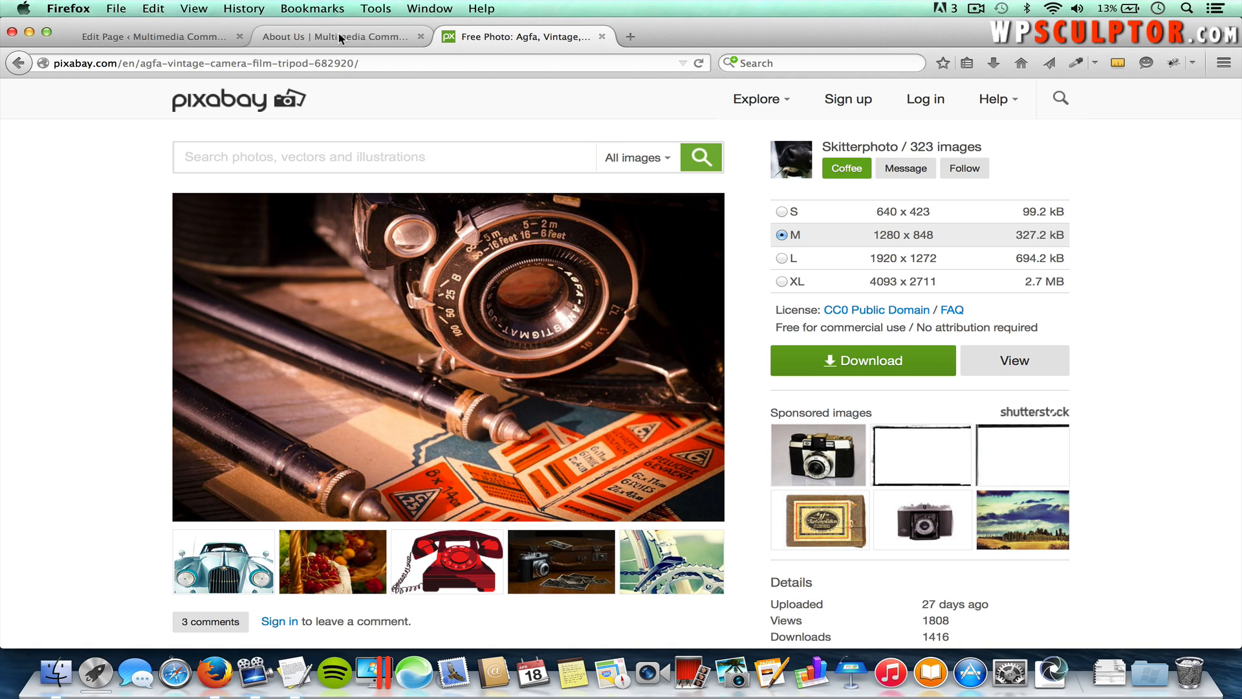
{"action": "left_click", "coordinate": [172, 36]}
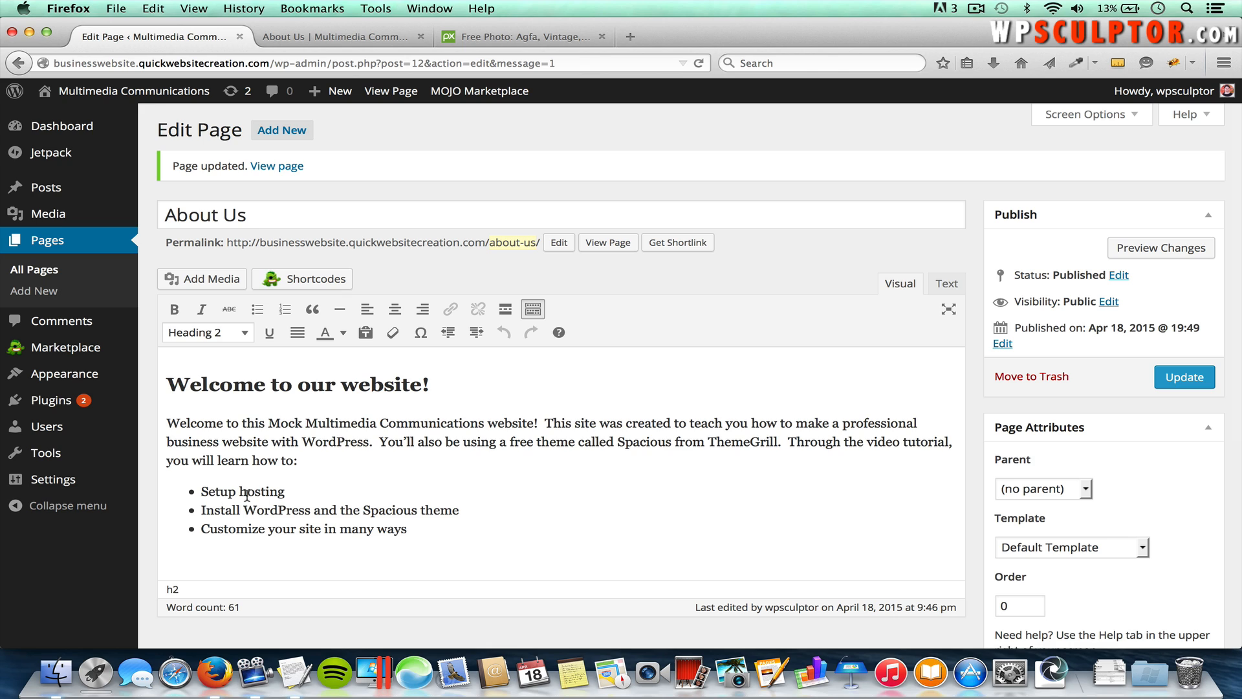
Step: Upload Camera Lens.jpg from Desktop > Spacious into the Media Library from the intro paragraph
{"action": "left_click", "coordinate": [167, 423]}
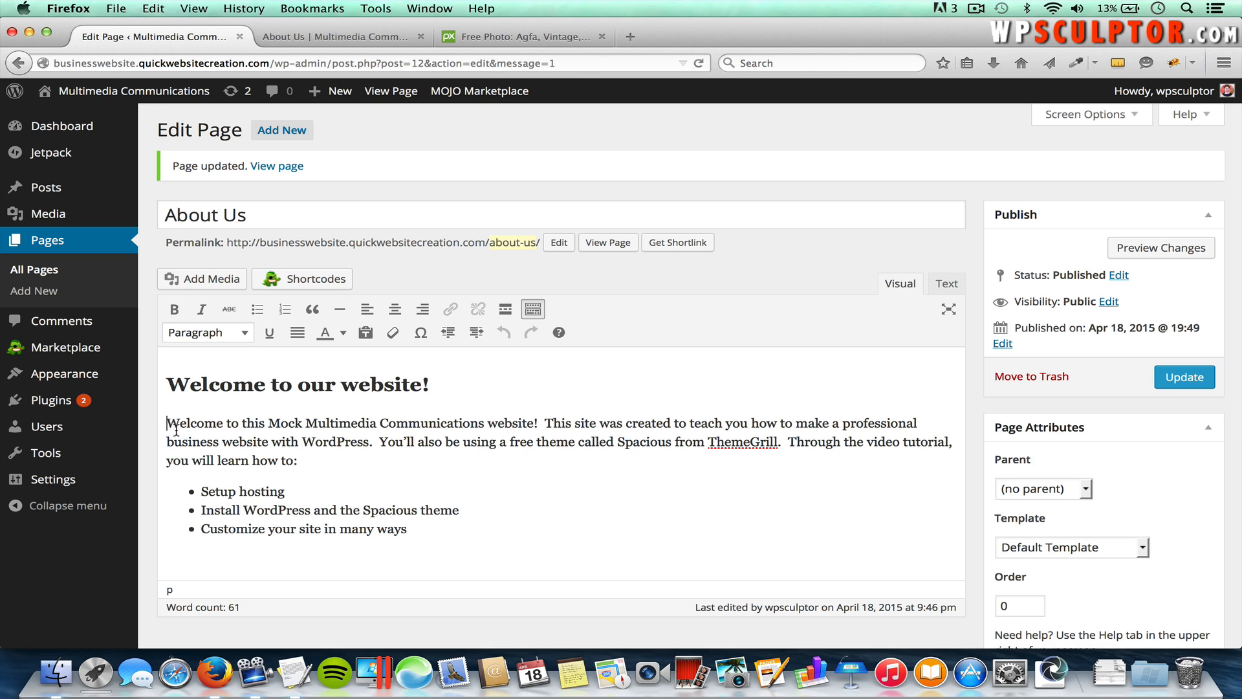
{"action": "left_click", "coordinate": [211, 280]}
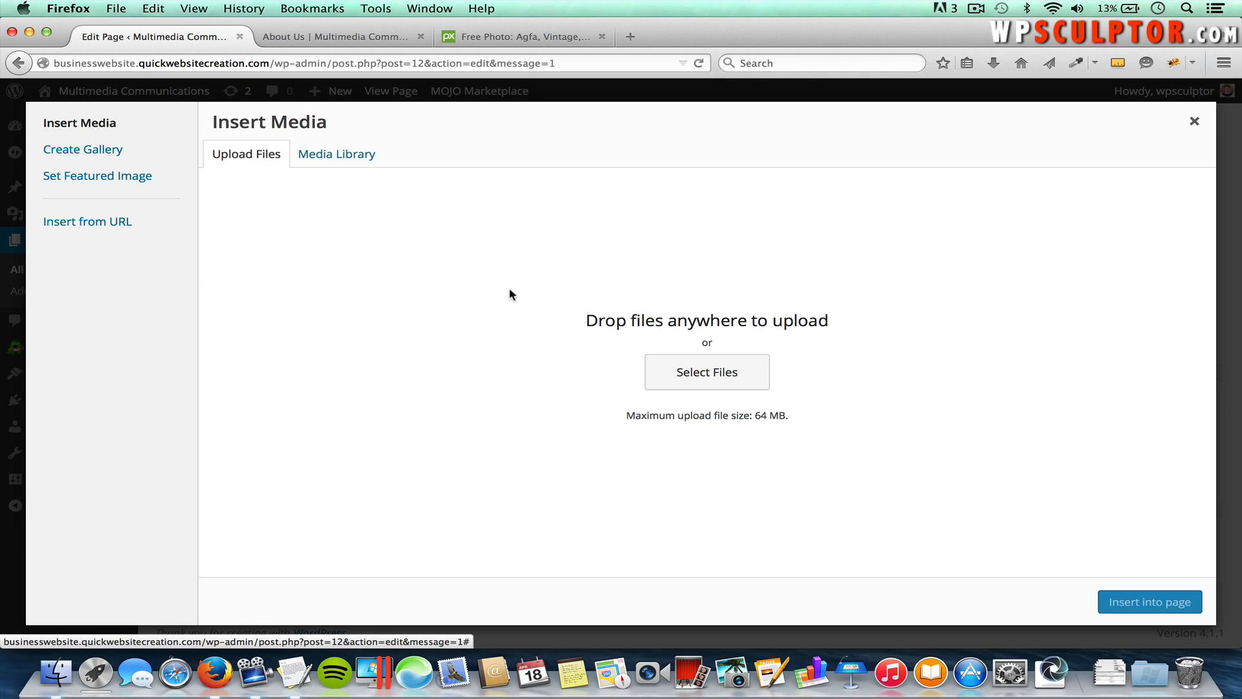
{"action": "left_click", "coordinate": [722, 377]}
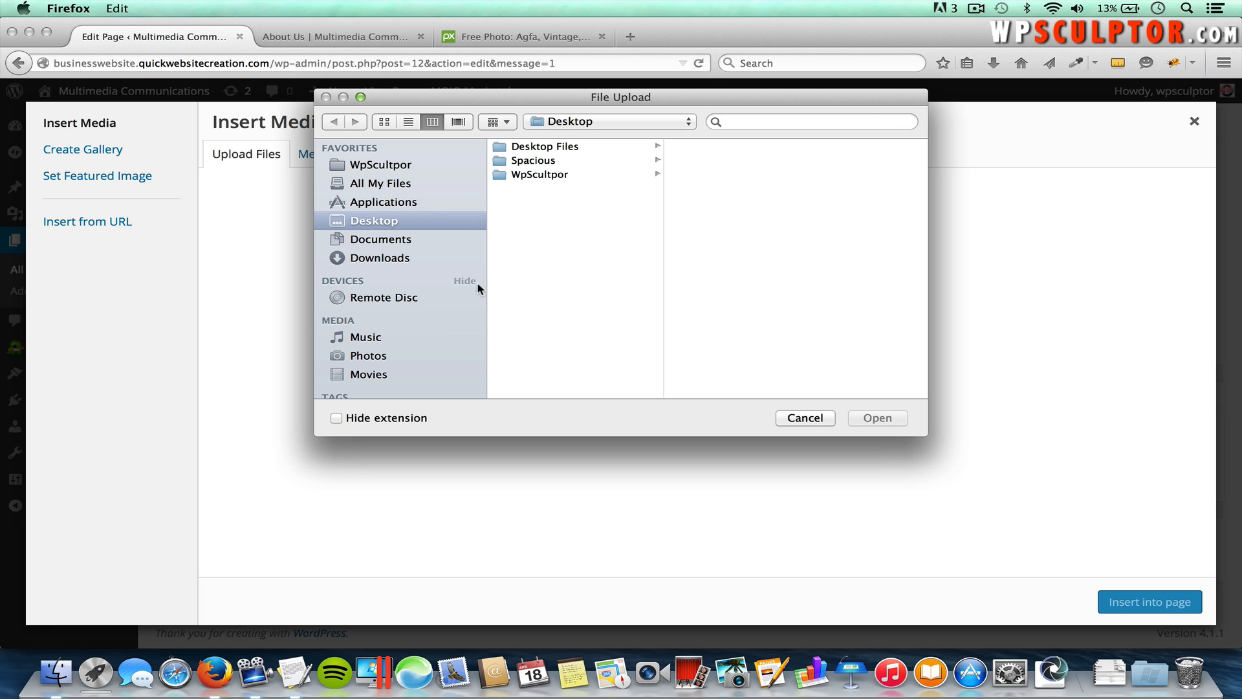
{"action": "left_click", "coordinate": [548, 161]}
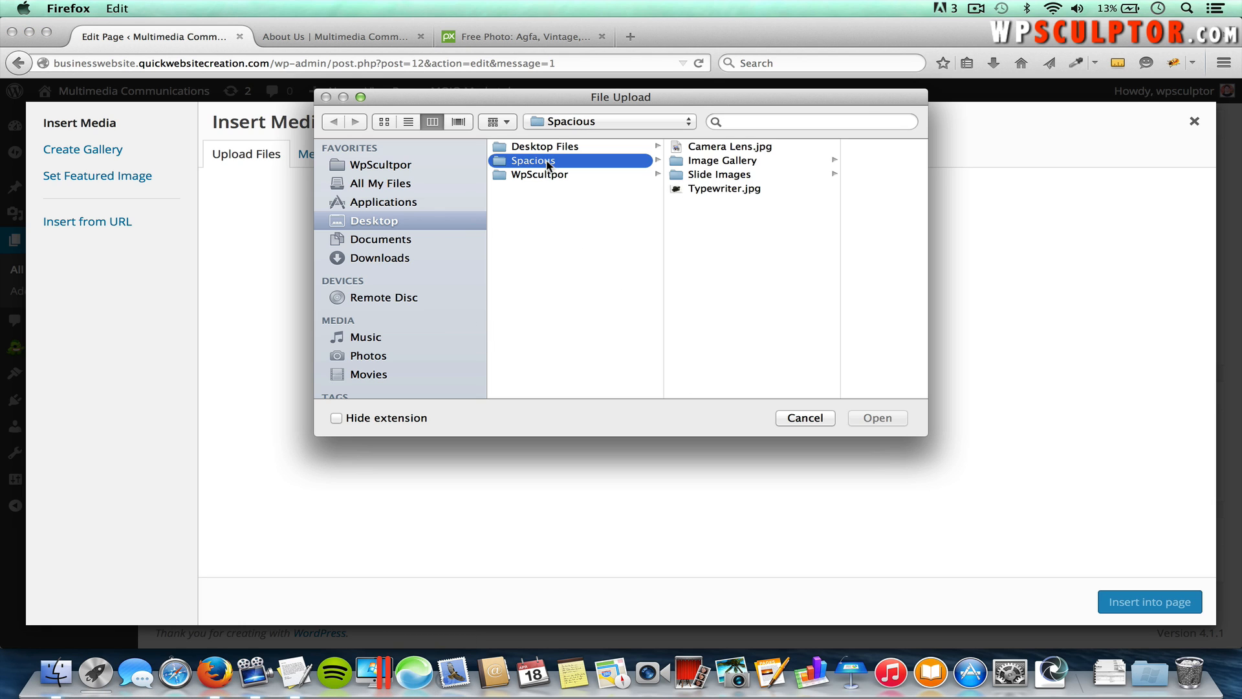
{"action": "left_click", "coordinate": [742, 149]}
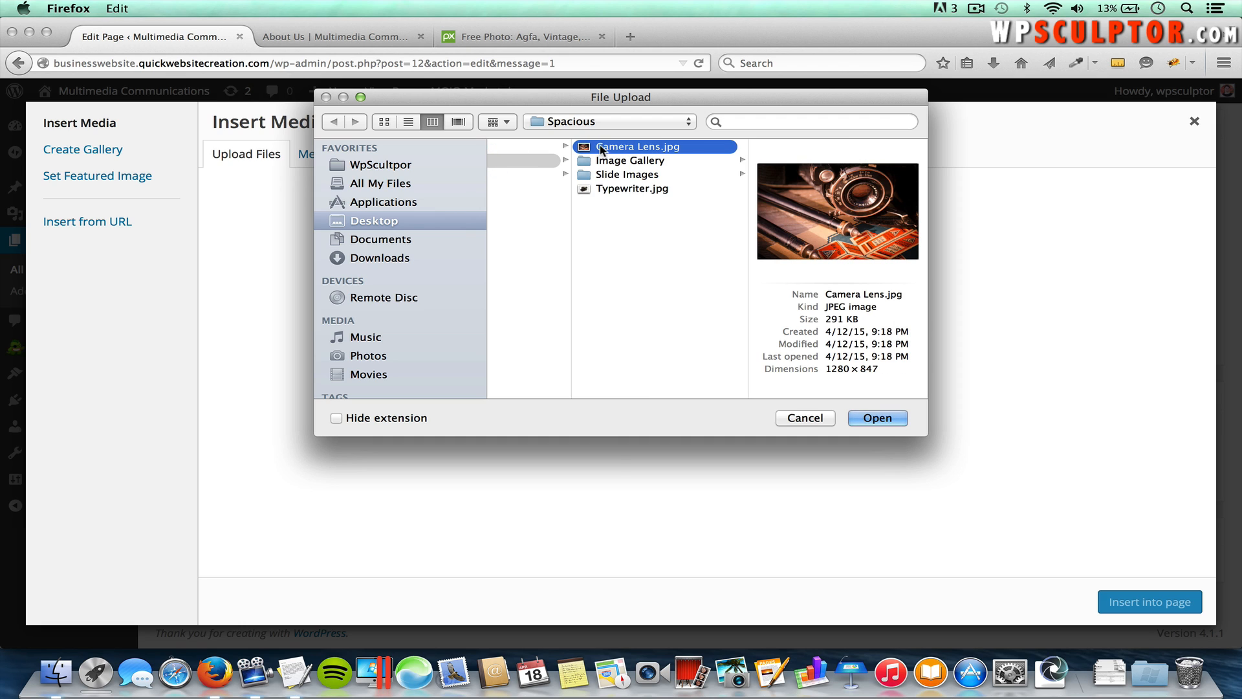
{"action": "left_click", "coordinate": [875, 419]}
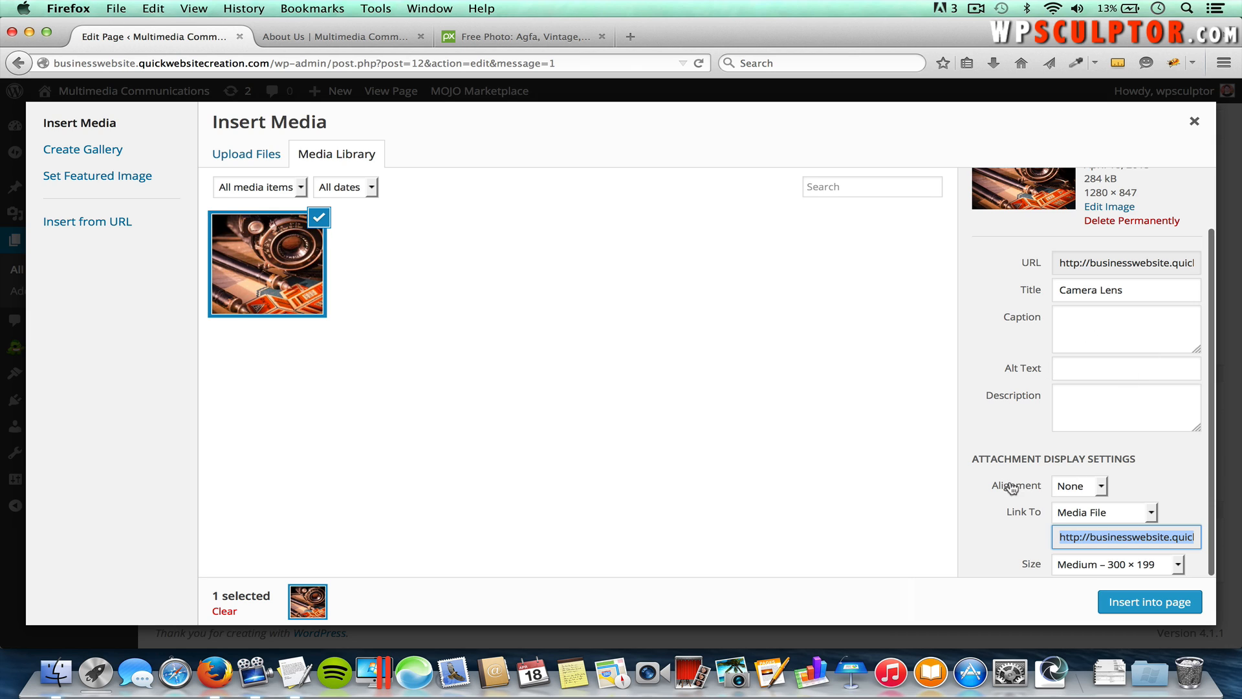
Step: Insert the Camera Lens image aligned Left, linked to None, at Medium 300 × 199
{"action": "left_click", "coordinate": [1075, 485]}
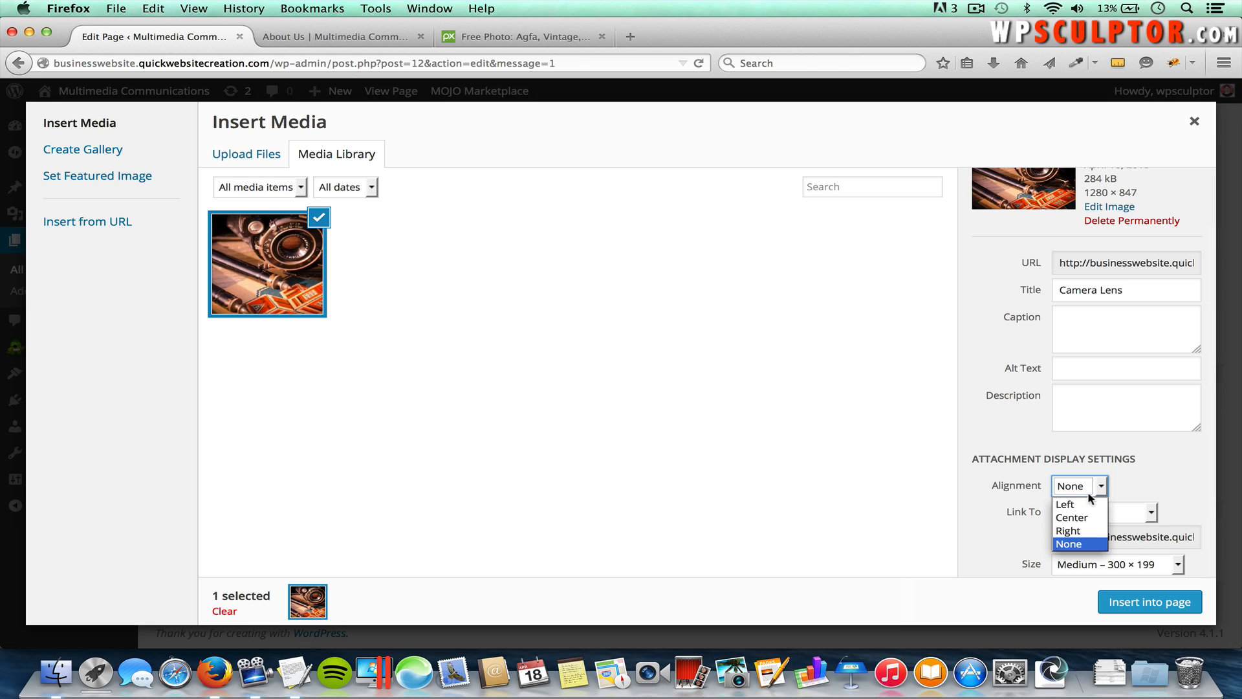
{"action": "left_click", "coordinate": [1086, 500]}
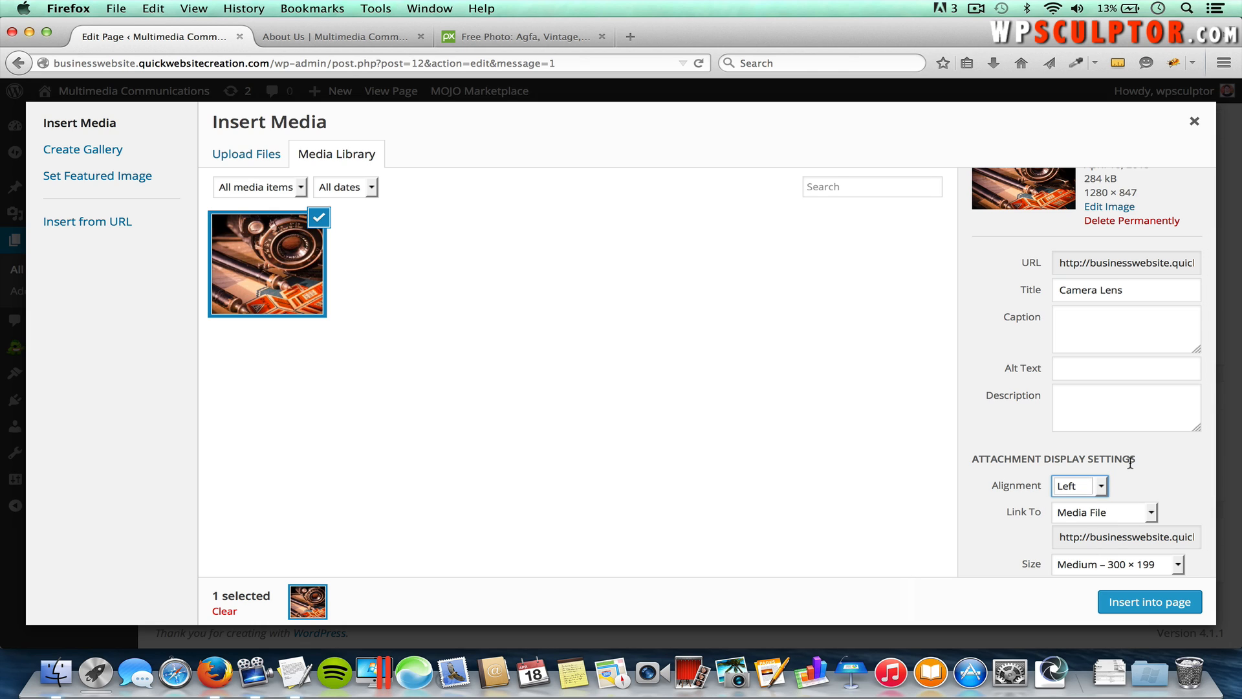
{"action": "left_click", "coordinate": [1080, 514]}
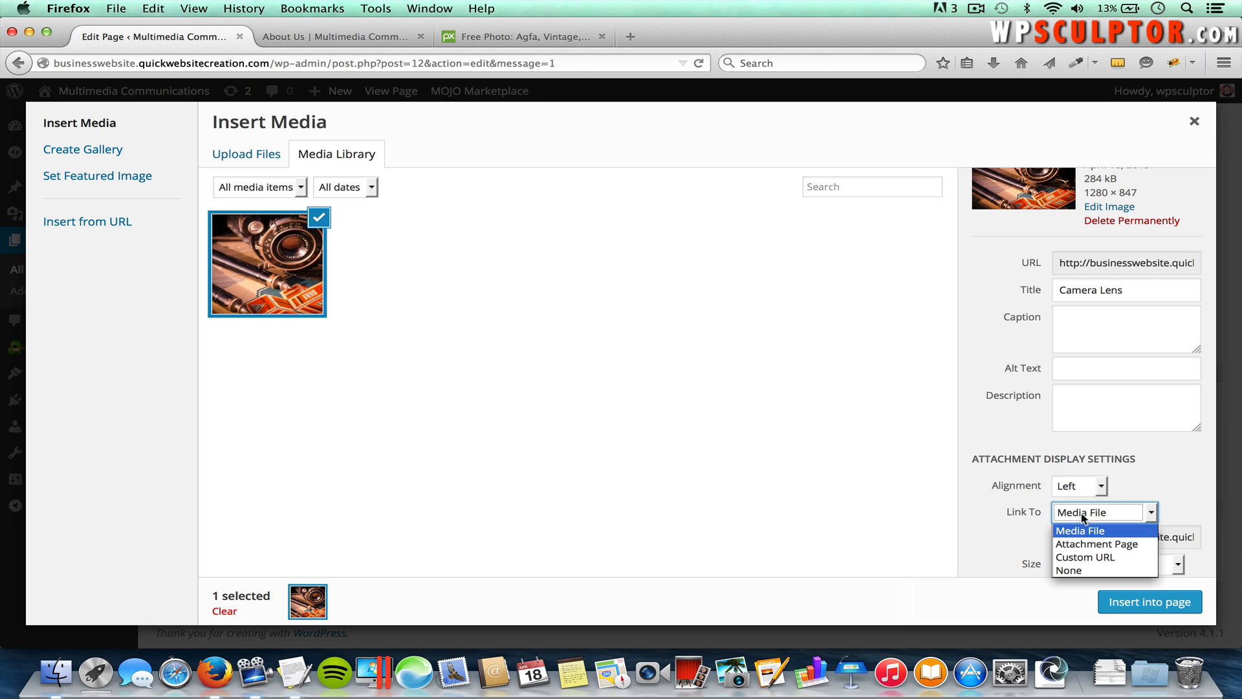
{"action": "left_click", "coordinate": [1091, 558]}
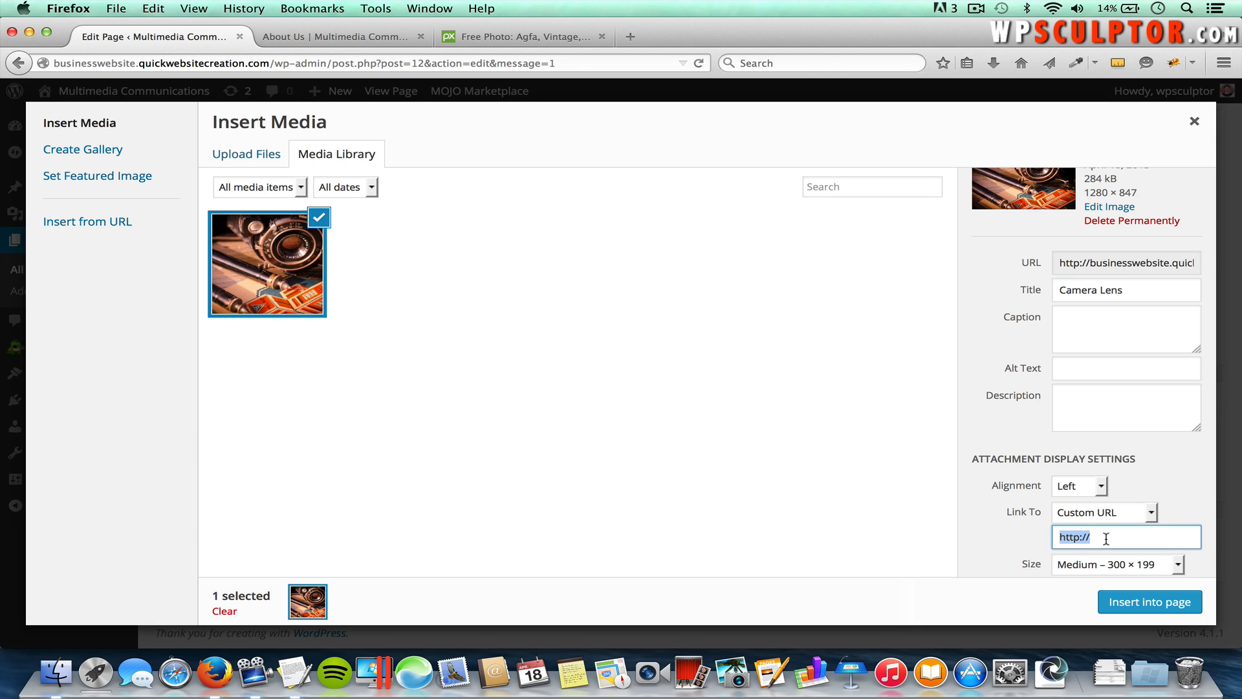
{"action": "left_click", "coordinate": [1080, 517]}
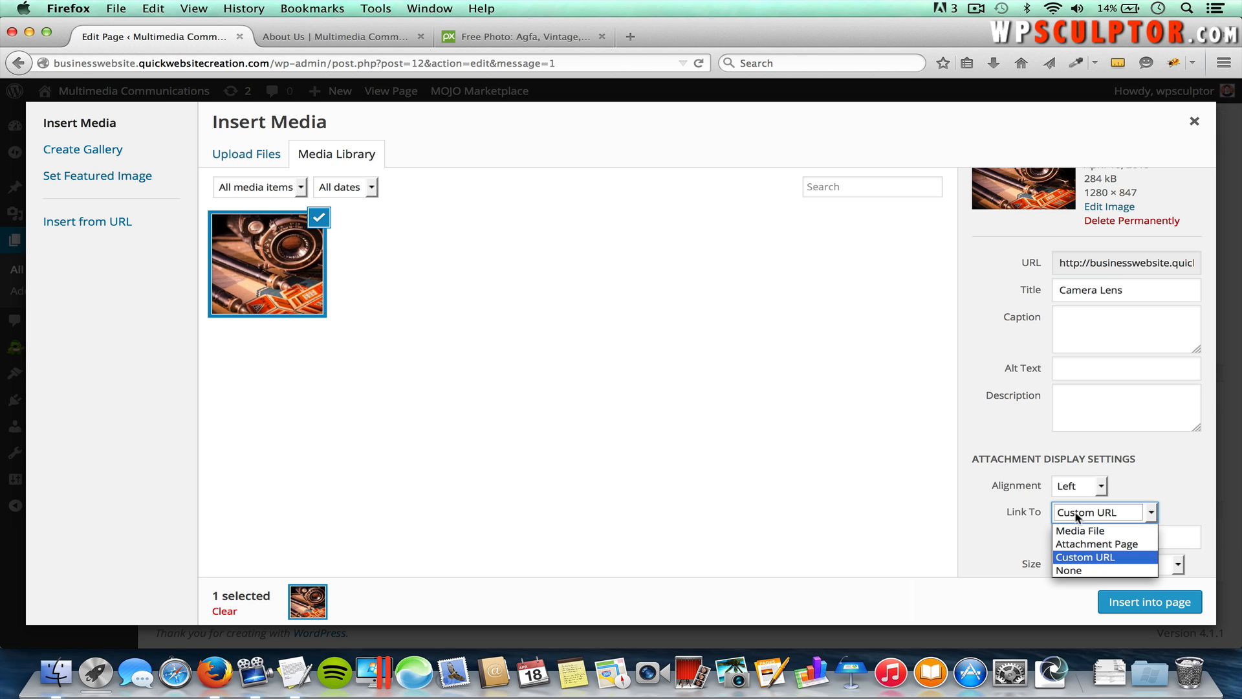
{"action": "left_click", "coordinate": [1075, 571]}
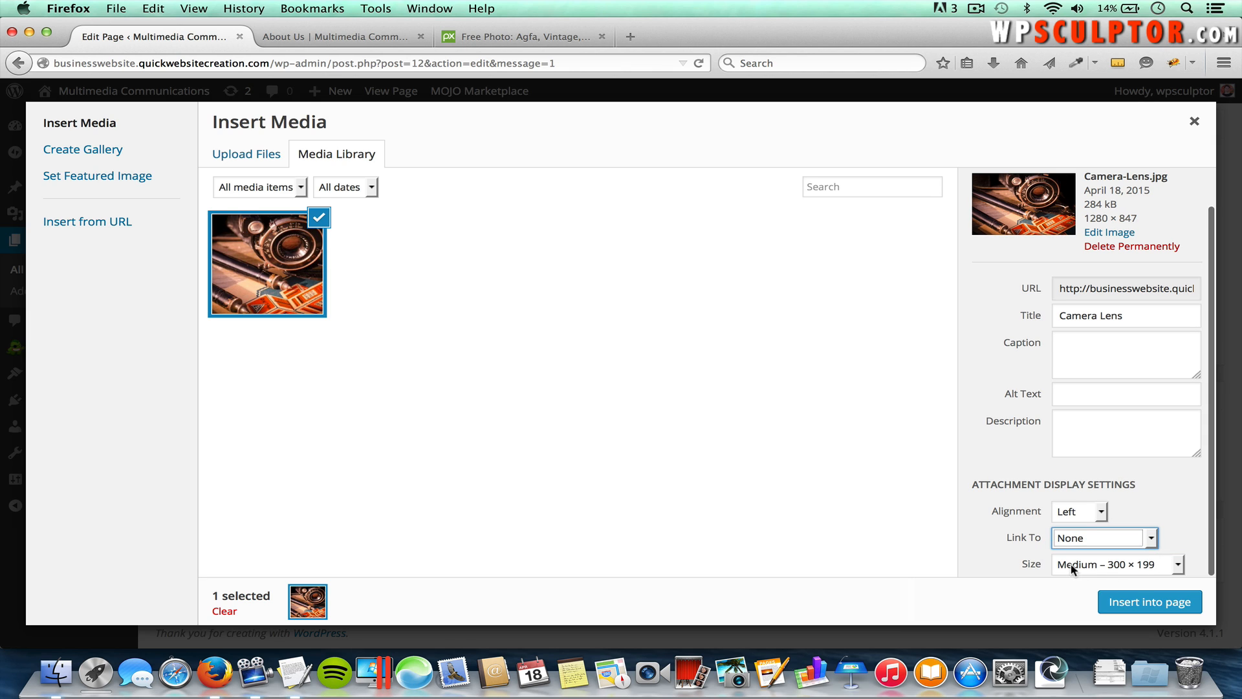
{"action": "left_click", "coordinate": [1126, 568]}
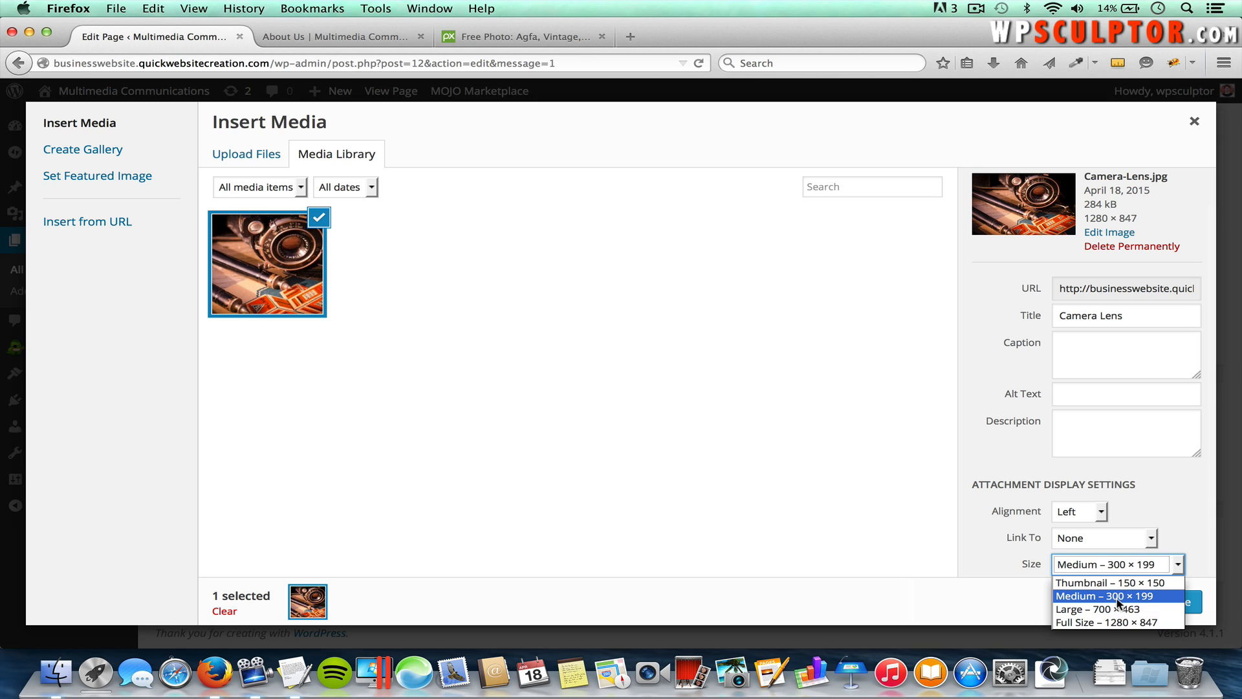
{"action": "left_click", "coordinate": [1117, 598]}
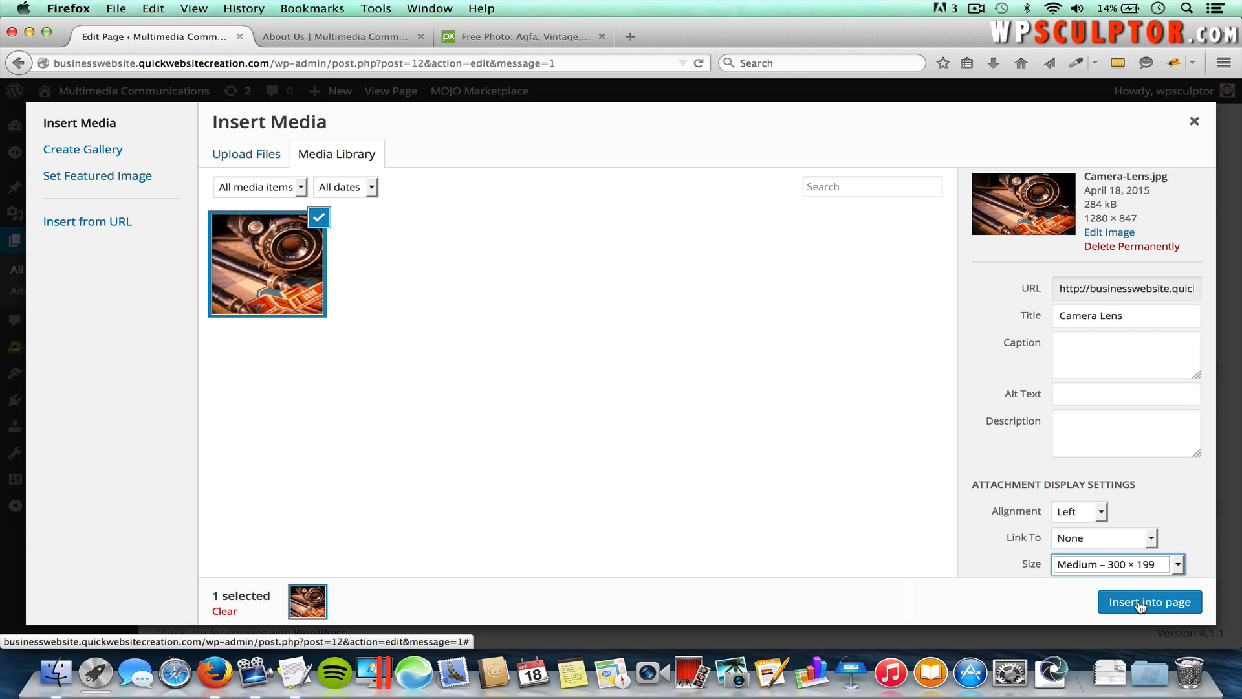
{"action": "left_click", "coordinate": [1139, 603]}
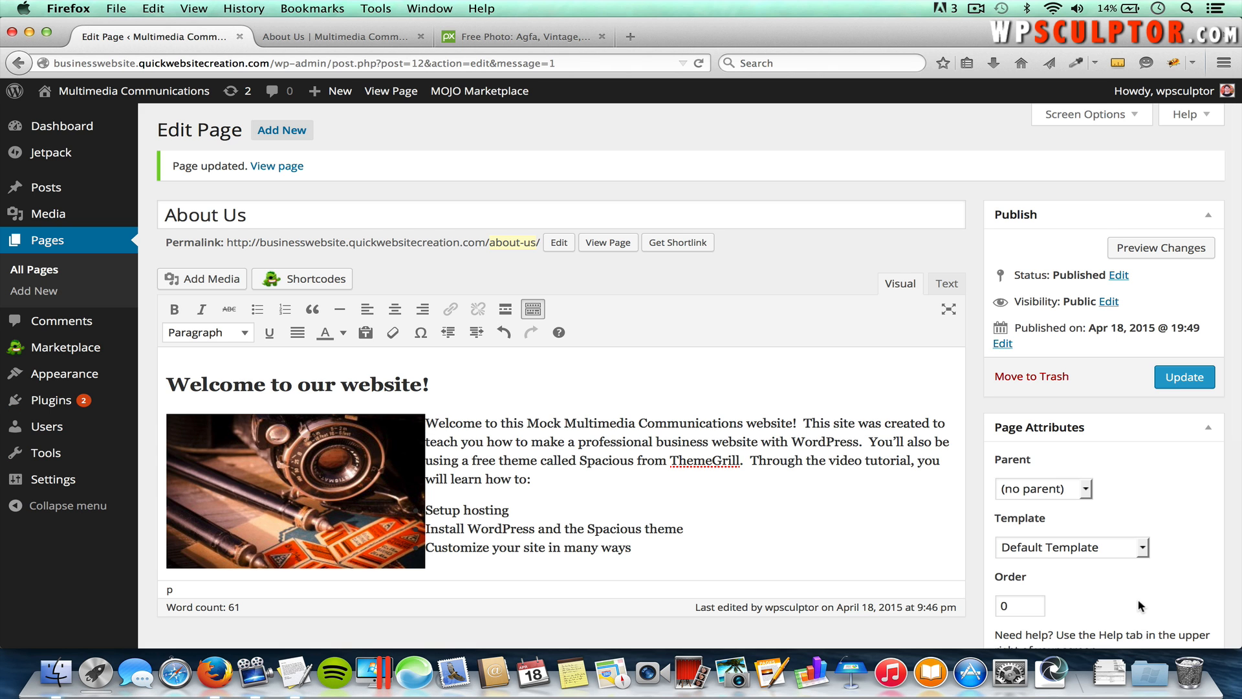
Step: Update the About Us page and switch to its live browser tab
{"action": "scroll", "coordinate": [794, 575], "scroll_direction": "down", "scroll_amount": 2}
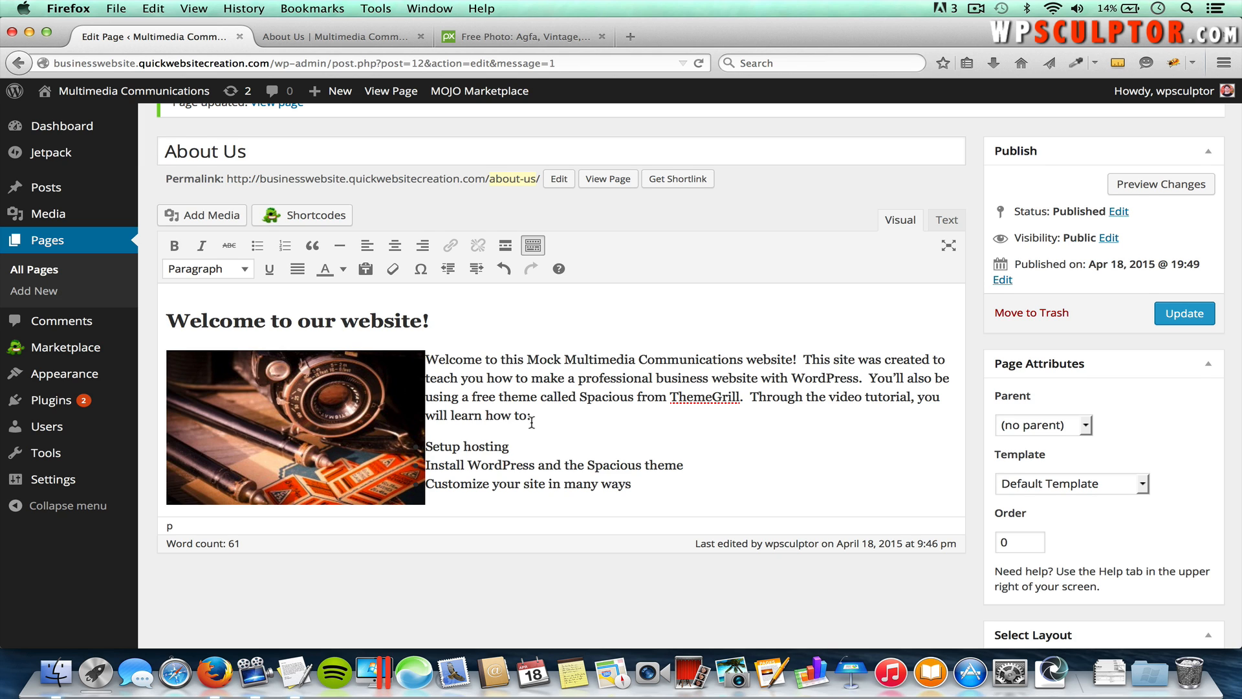
{"action": "scroll", "coordinate": [532, 422], "scroll_direction": "down", "scroll_amount": 1}
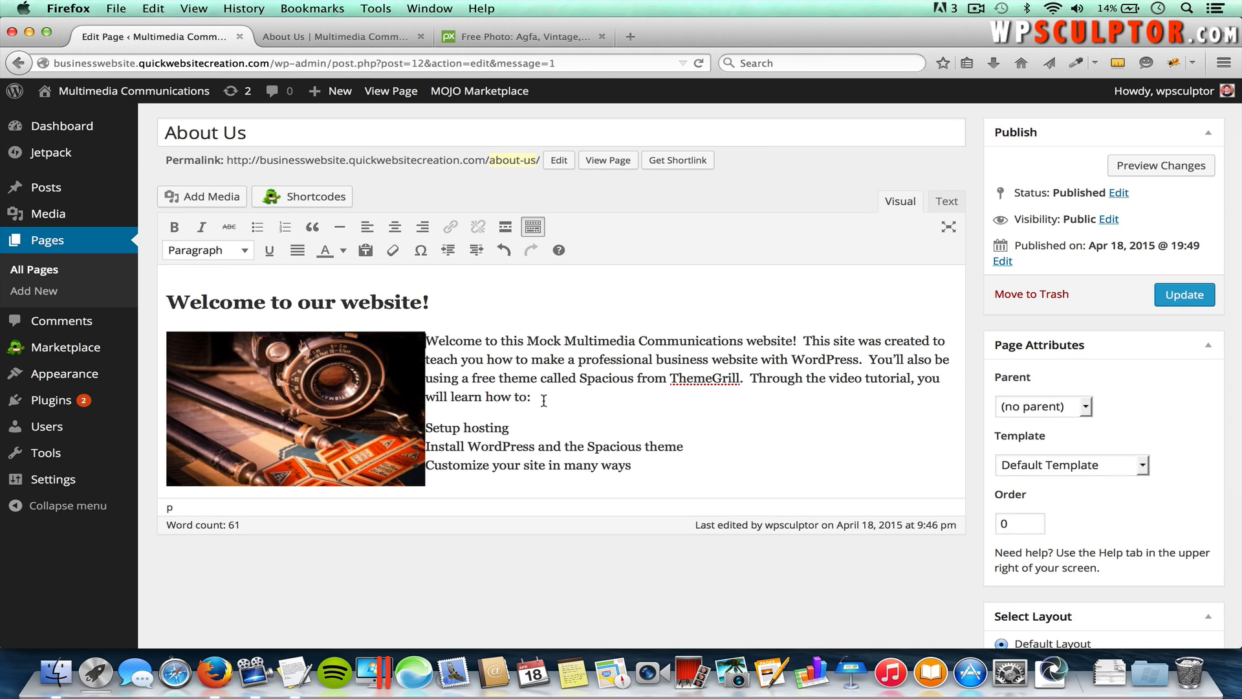
{"action": "left_click", "coordinate": [1185, 295]}
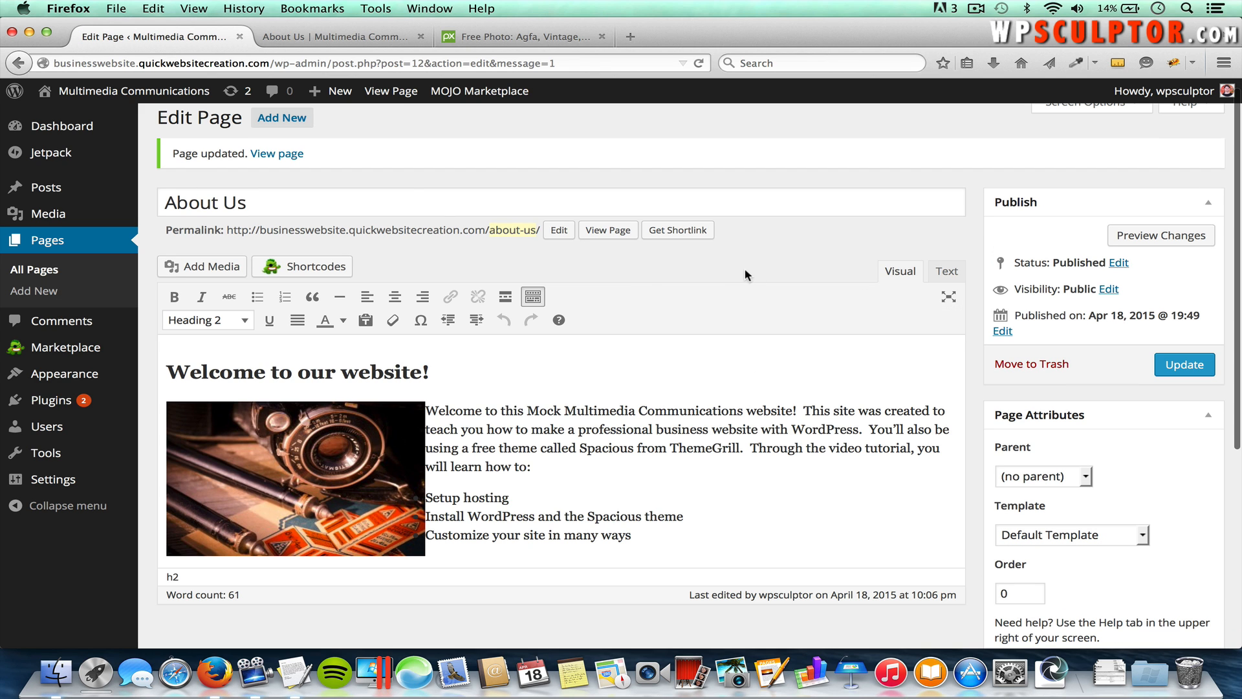
{"action": "left_click", "coordinate": [349, 37]}
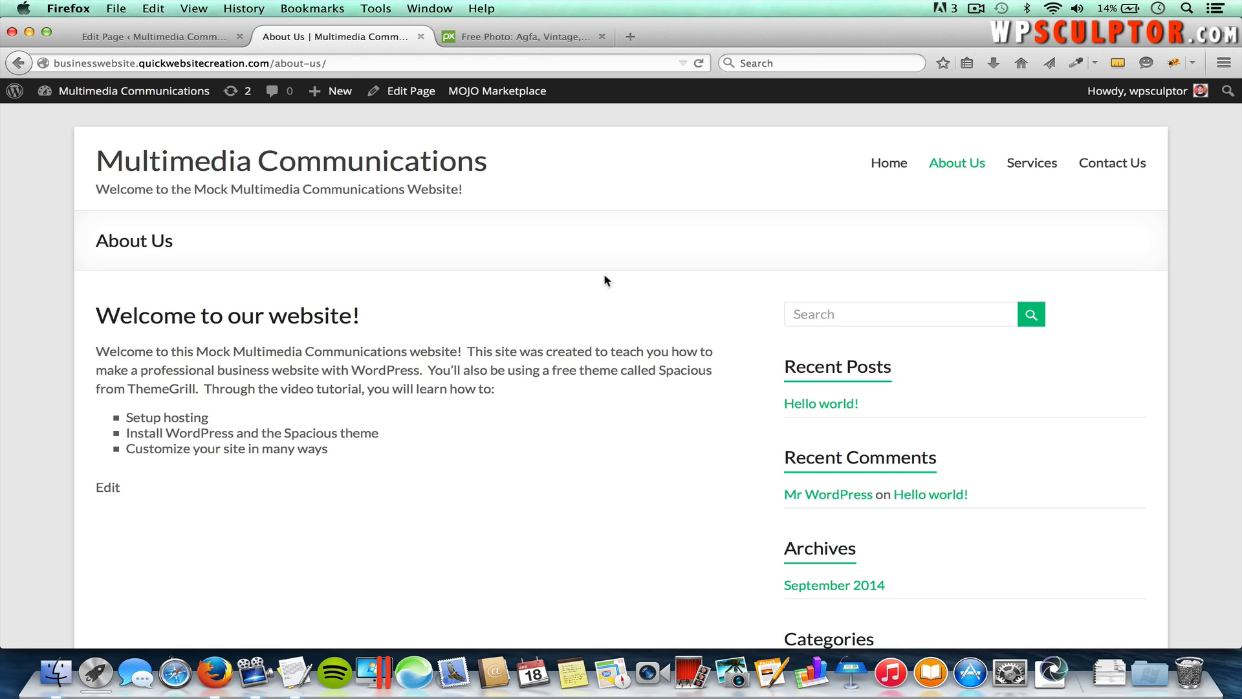
Step: Reload the live About Us page to see the camera photo, then return to Edit Page
{"action": "key", "text": "super+r"}
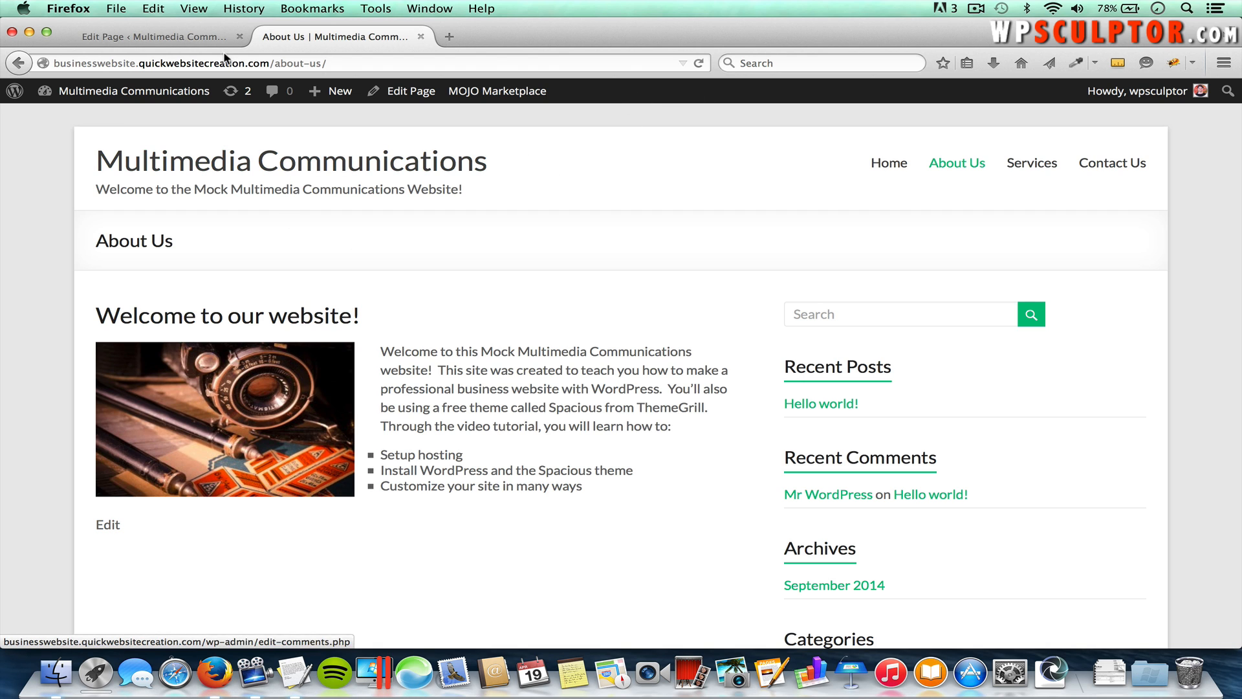
{"action": "left_click", "coordinate": [196, 34]}
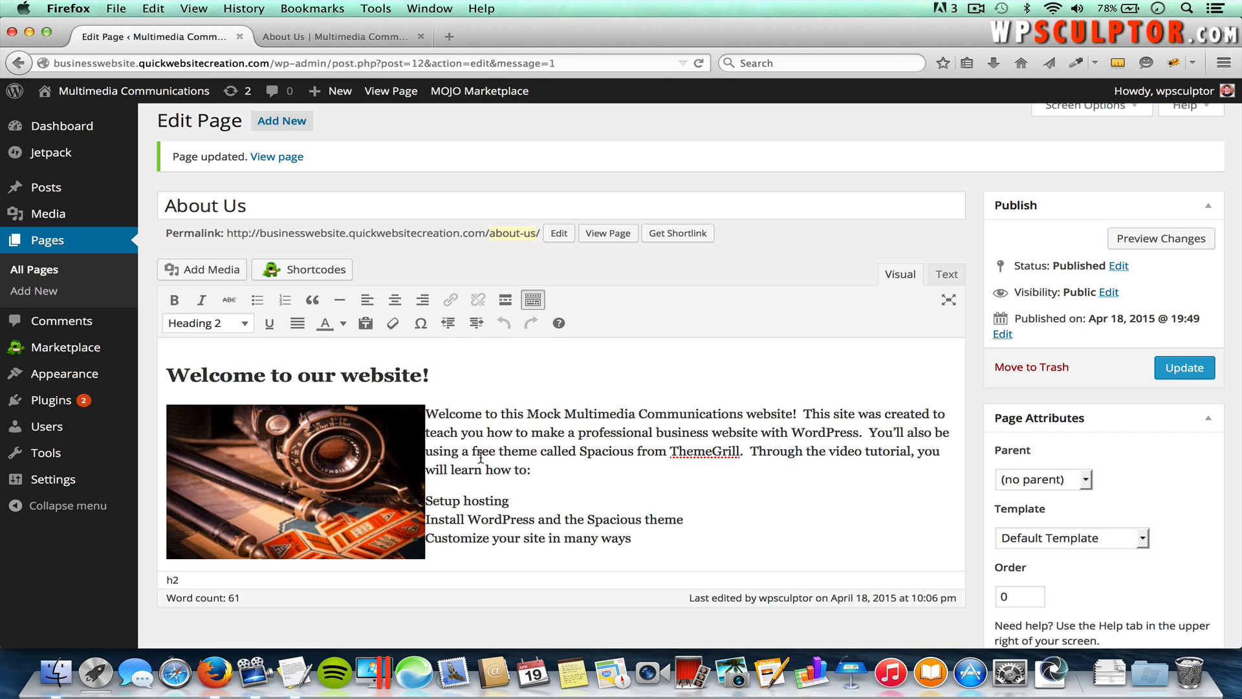
Step: Review the camera image's Image Details without changes, then select the word ThemeGrill
{"action": "left_click", "coordinate": [322, 455]}
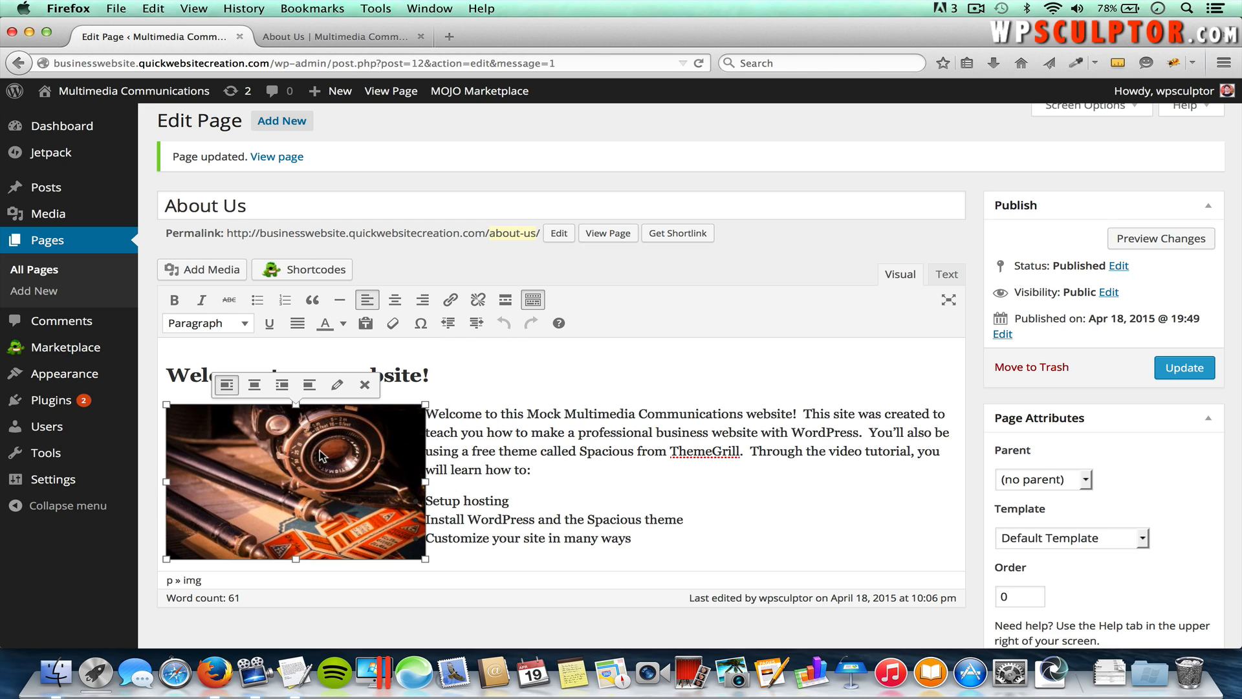
{"action": "left_click", "coordinate": [336, 385]}
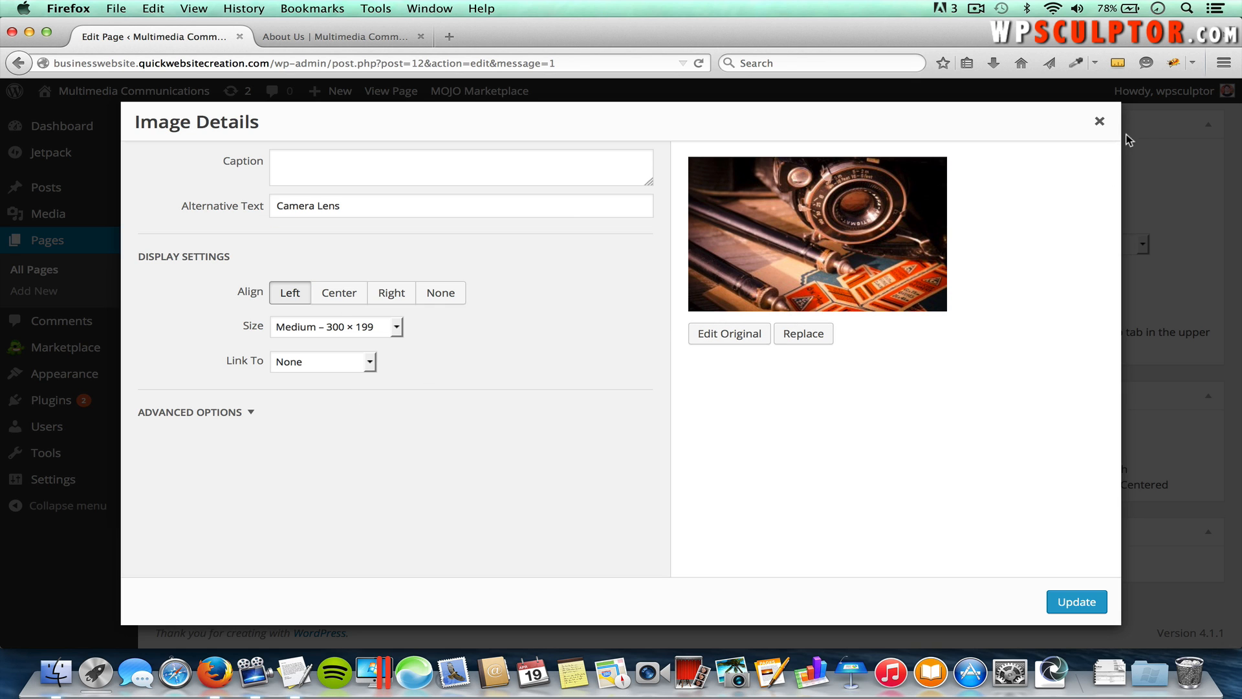
{"action": "left_click", "coordinate": [1099, 121]}
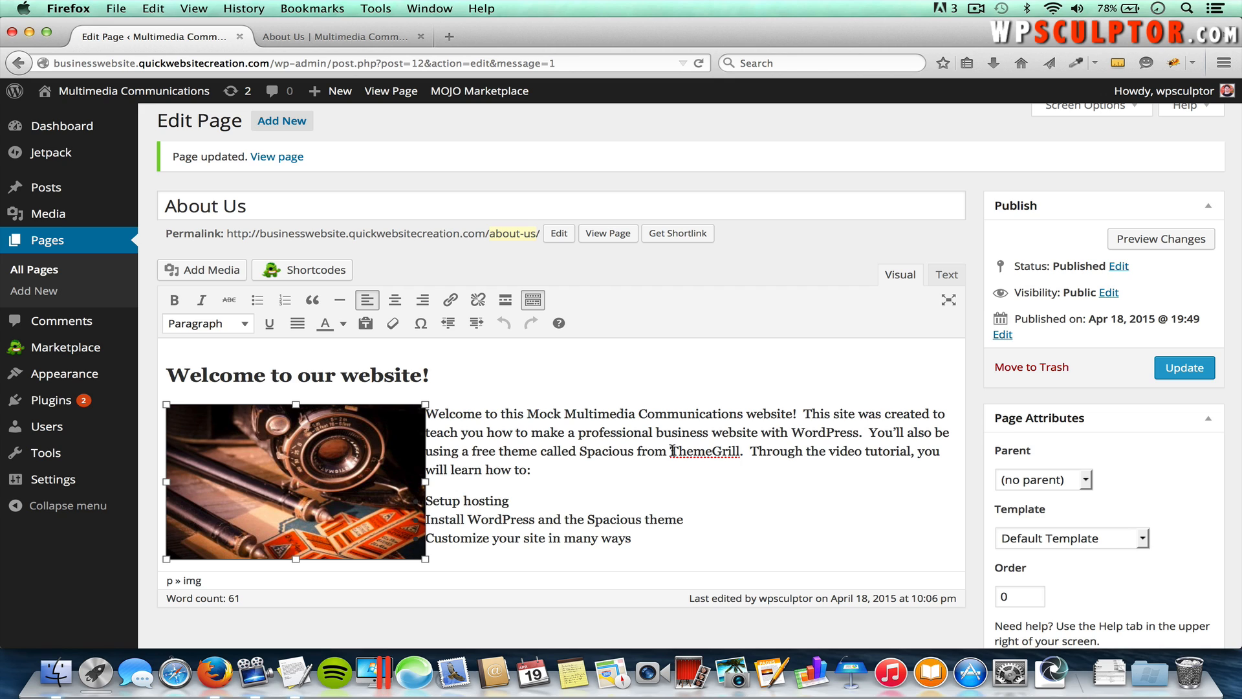
{"action": "left_click_drag", "start_coordinate": [673, 451], "coordinate": [741, 456]}
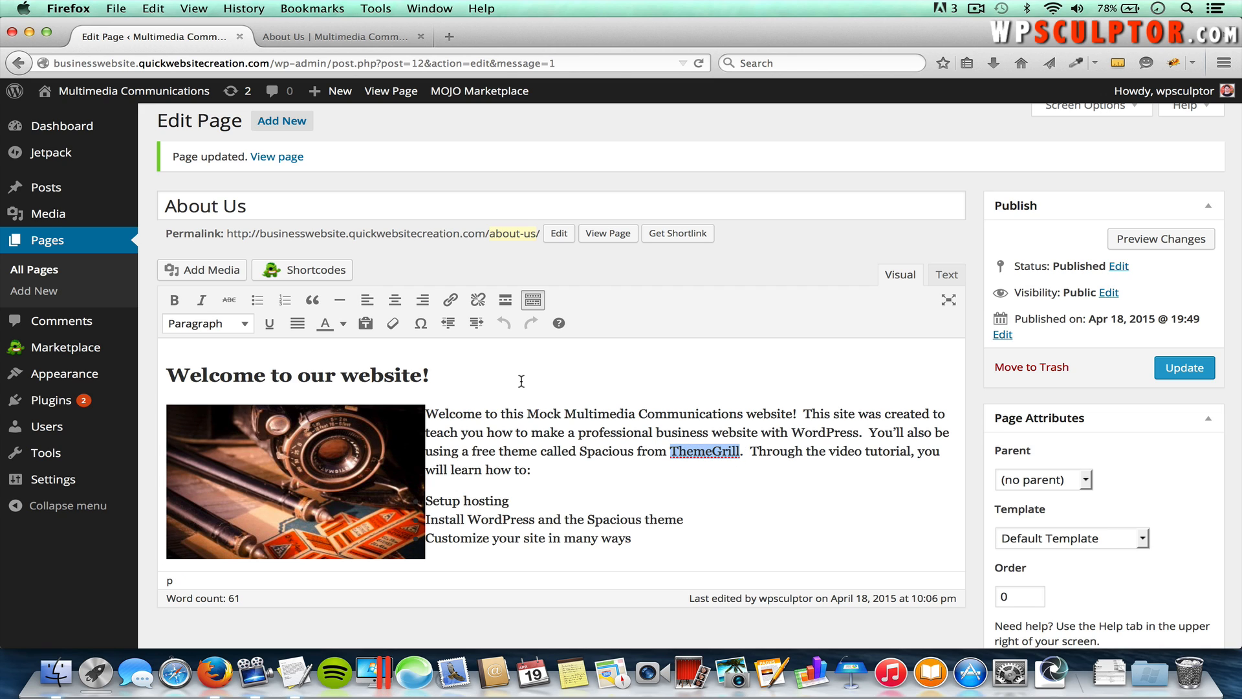
{"action": "left_click", "coordinate": [451, 300]}
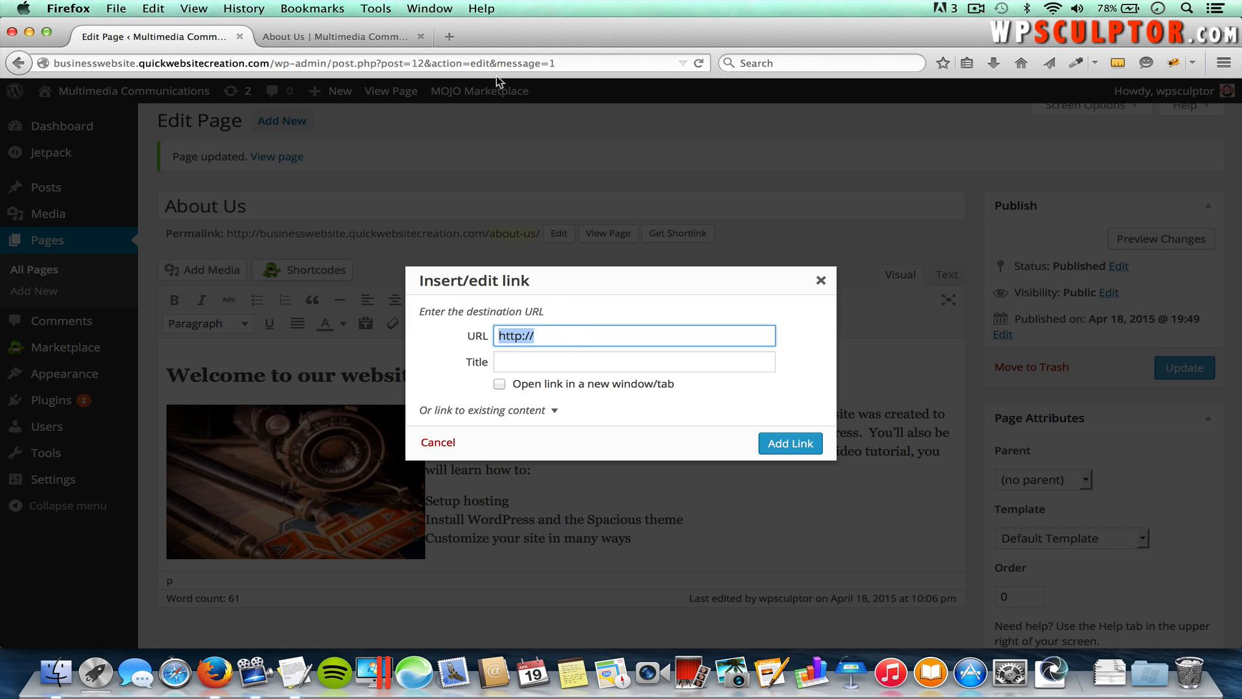
{"action": "left_click", "coordinate": [451, 38]}
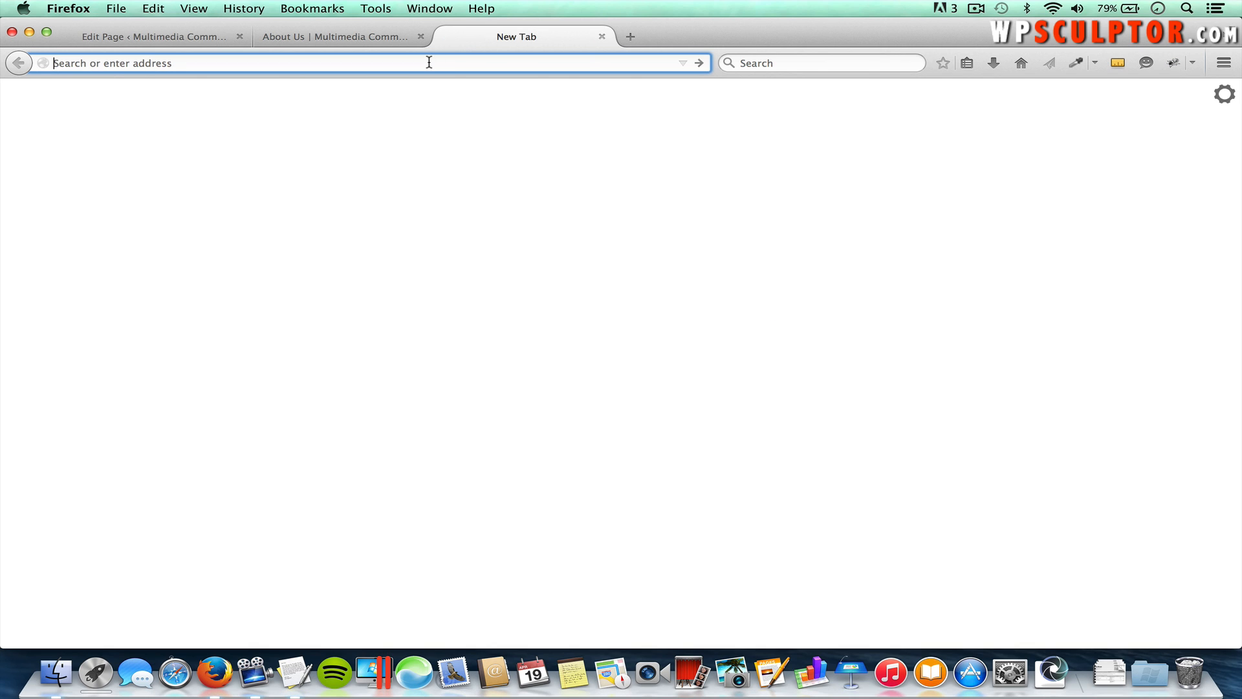
{"action": "type", "text": "themegrill.com"}
{"action": "key", "text": "Return"}
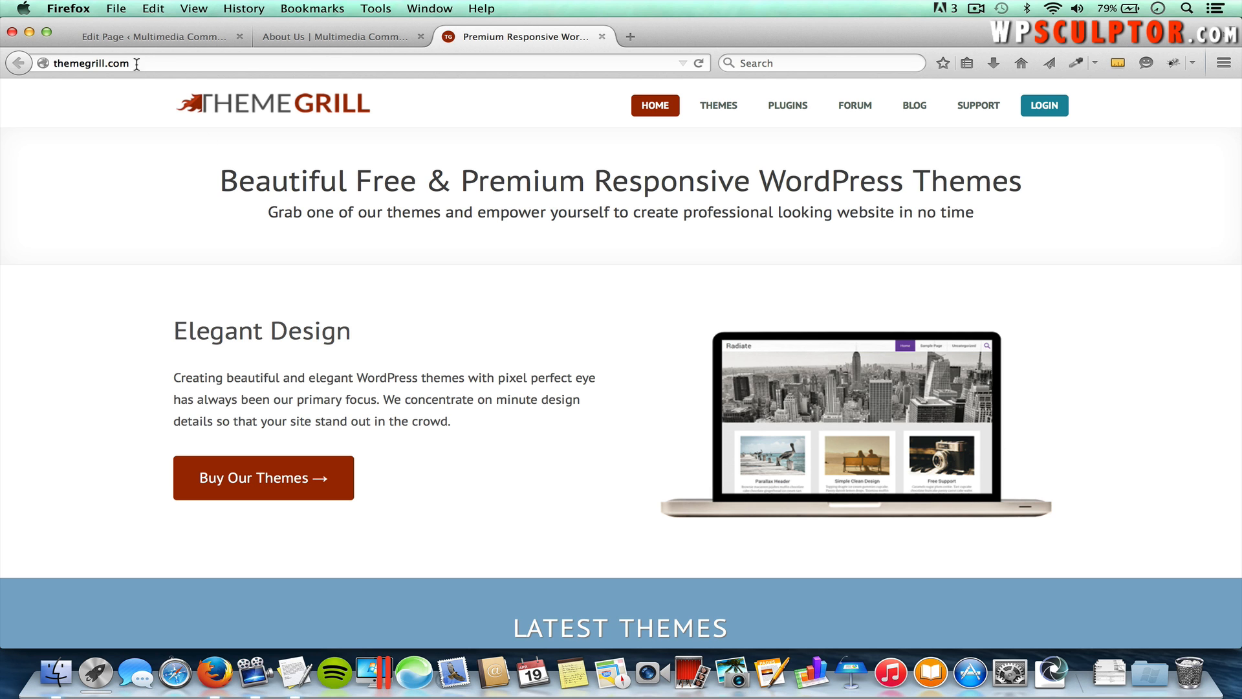
{"action": "left_click", "coordinate": [126, 60]}
{"action": "key", "text": "super+c"}
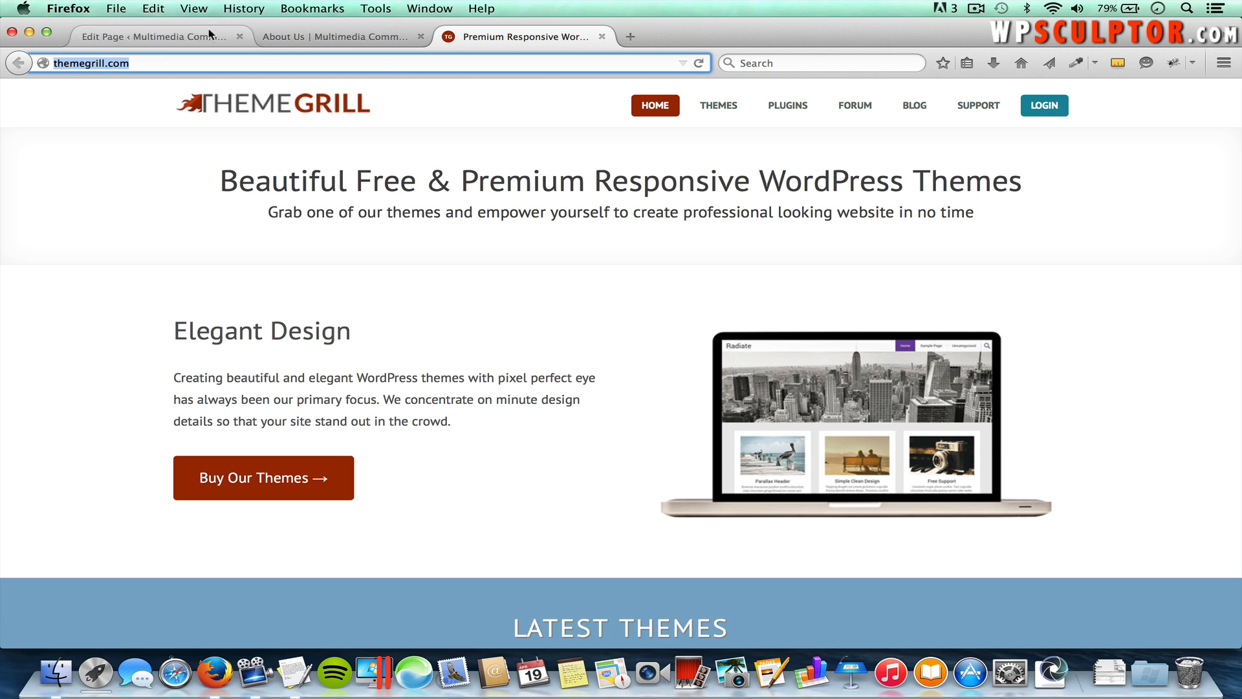
{"action": "left_click", "coordinate": [174, 39]}
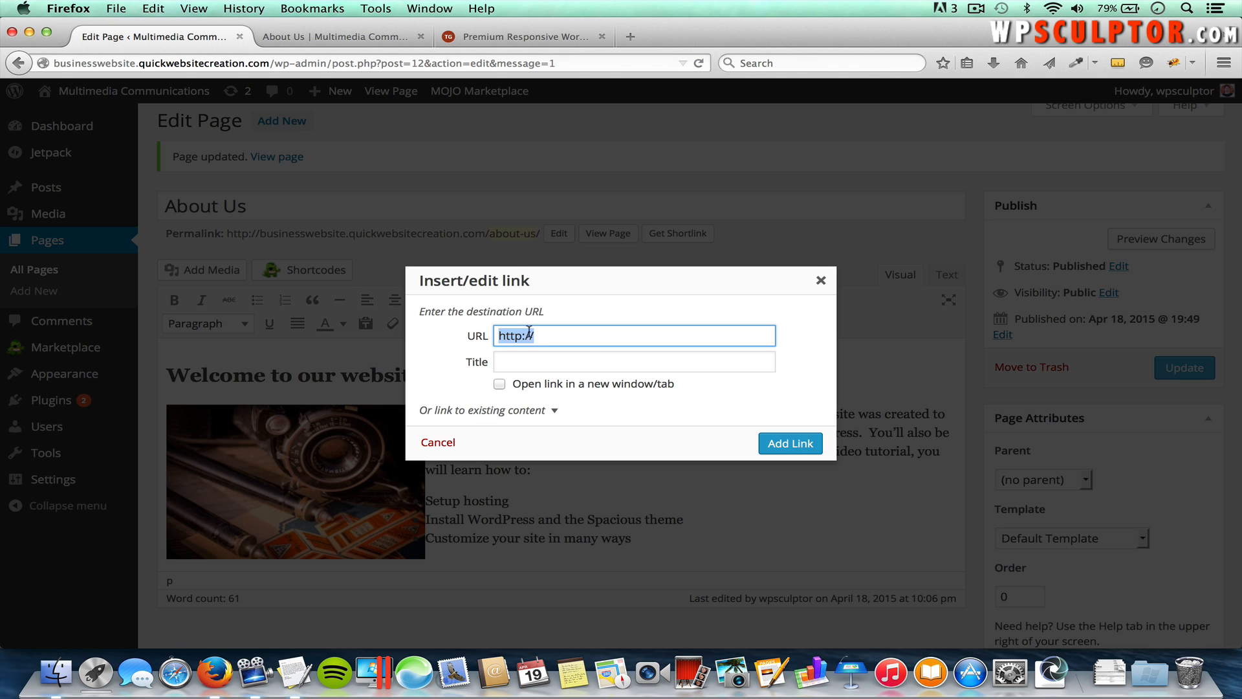
{"action": "key", "text": "super+v"}
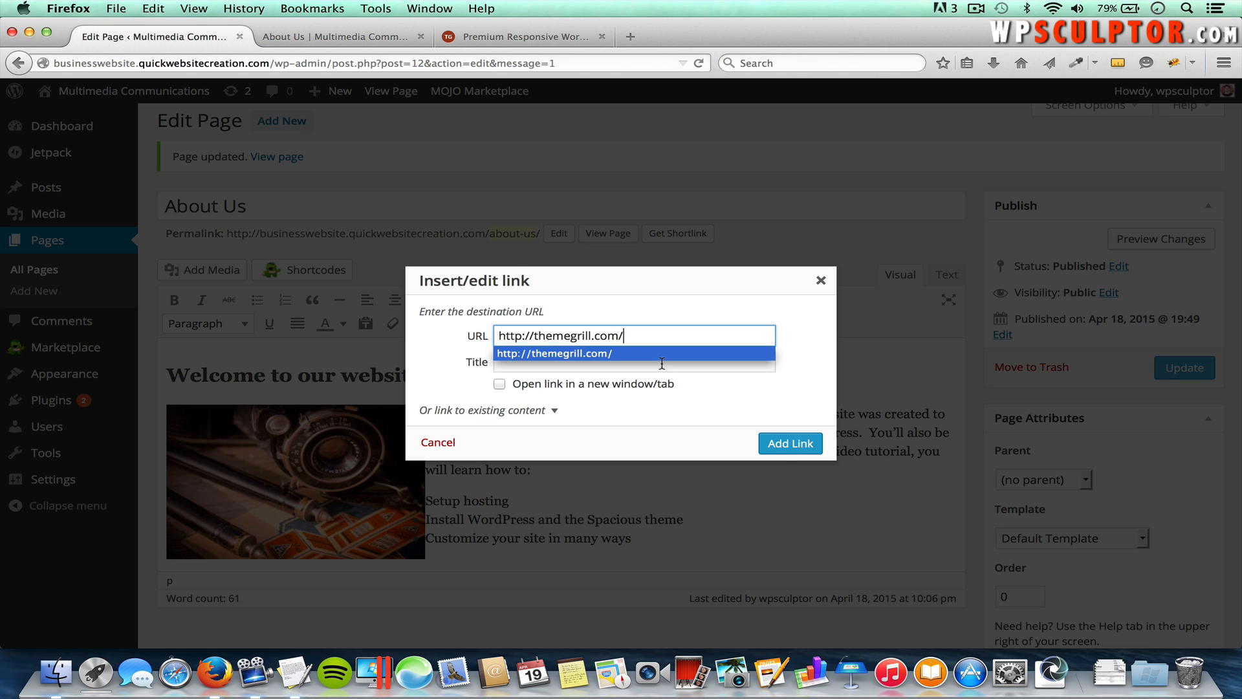
{"action": "left_click", "coordinate": [790, 444]}
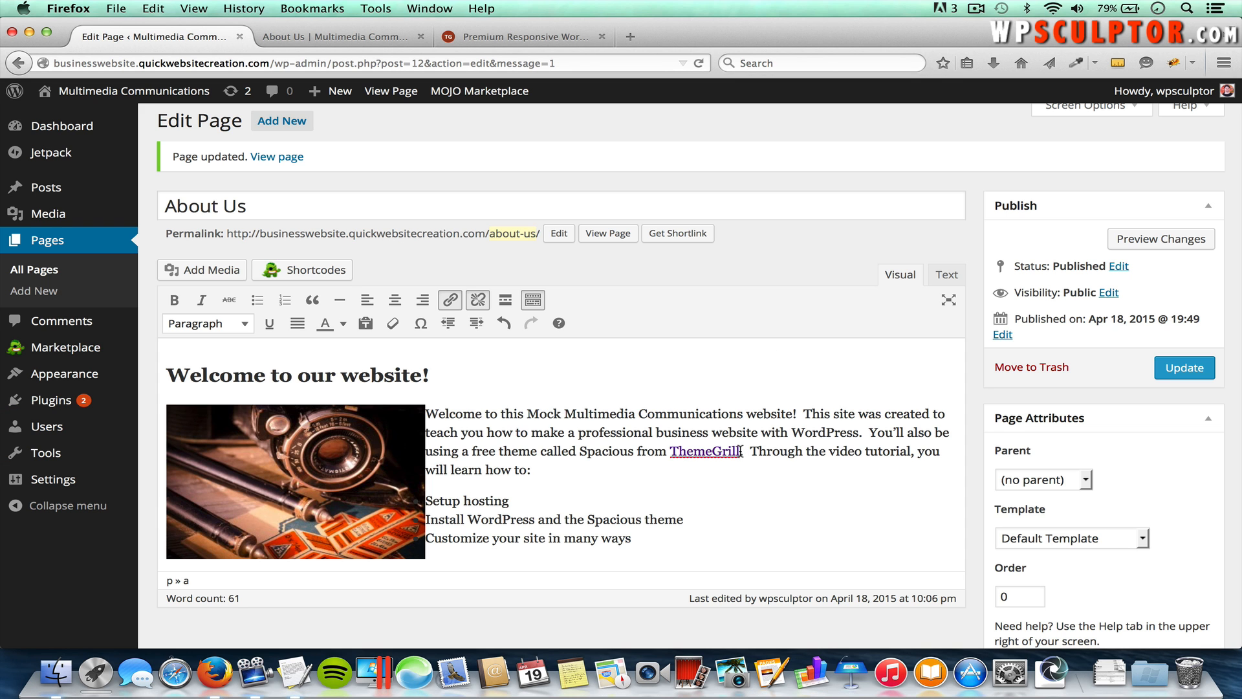
{"action": "left_click_drag", "start_coordinate": [741, 451], "coordinate": [674, 448]}
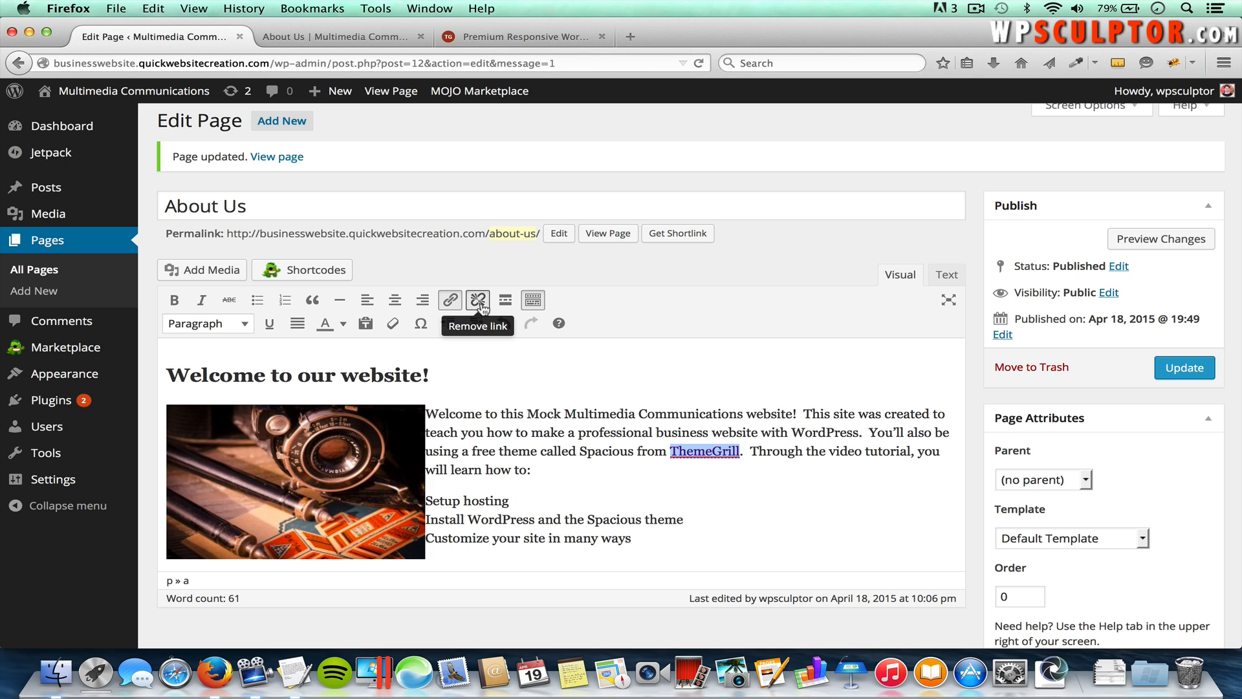
Step: Update the About Us page and reload the live page to show the link
{"action": "left_click", "coordinate": [761, 485]}
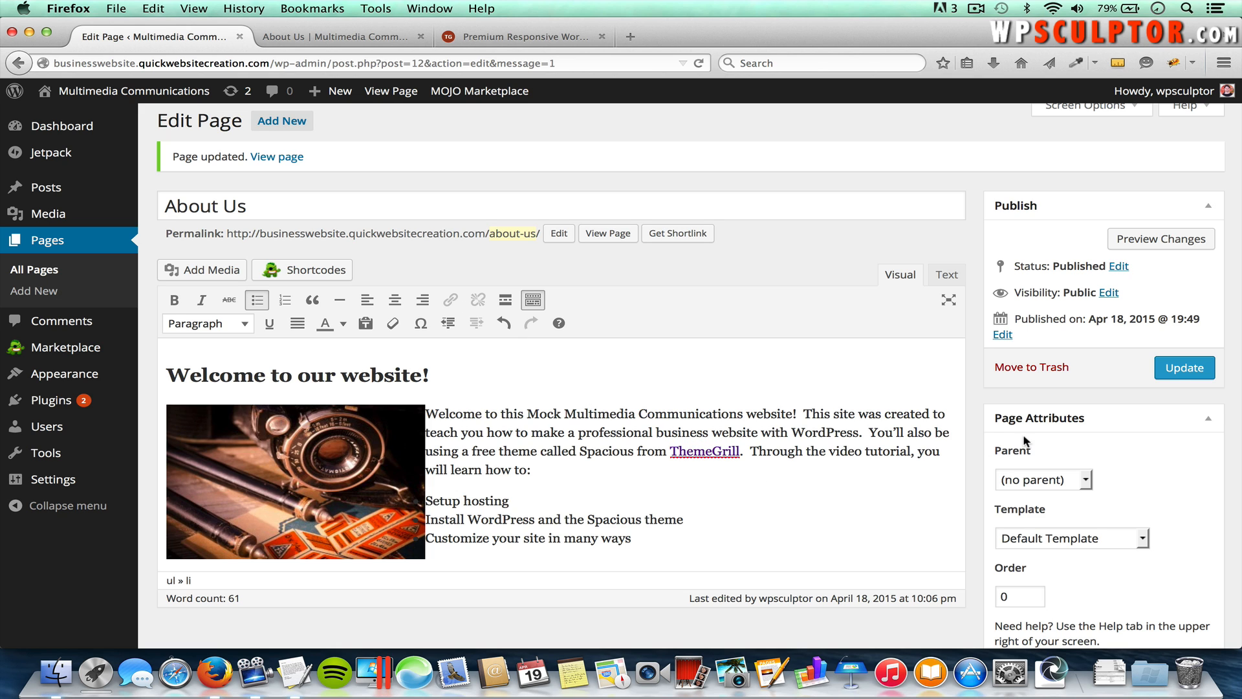
{"action": "left_click", "coordinate": [1184, 368]}
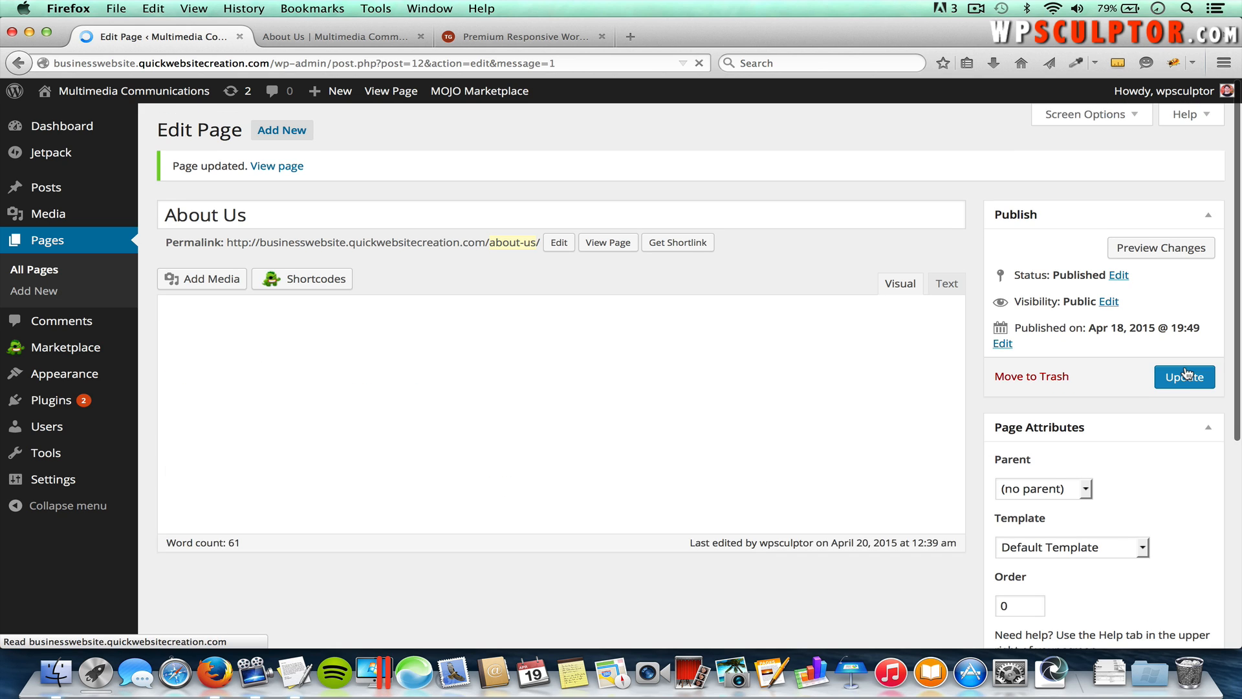
{"action": "left_click", "coordinate": [343, 36]}
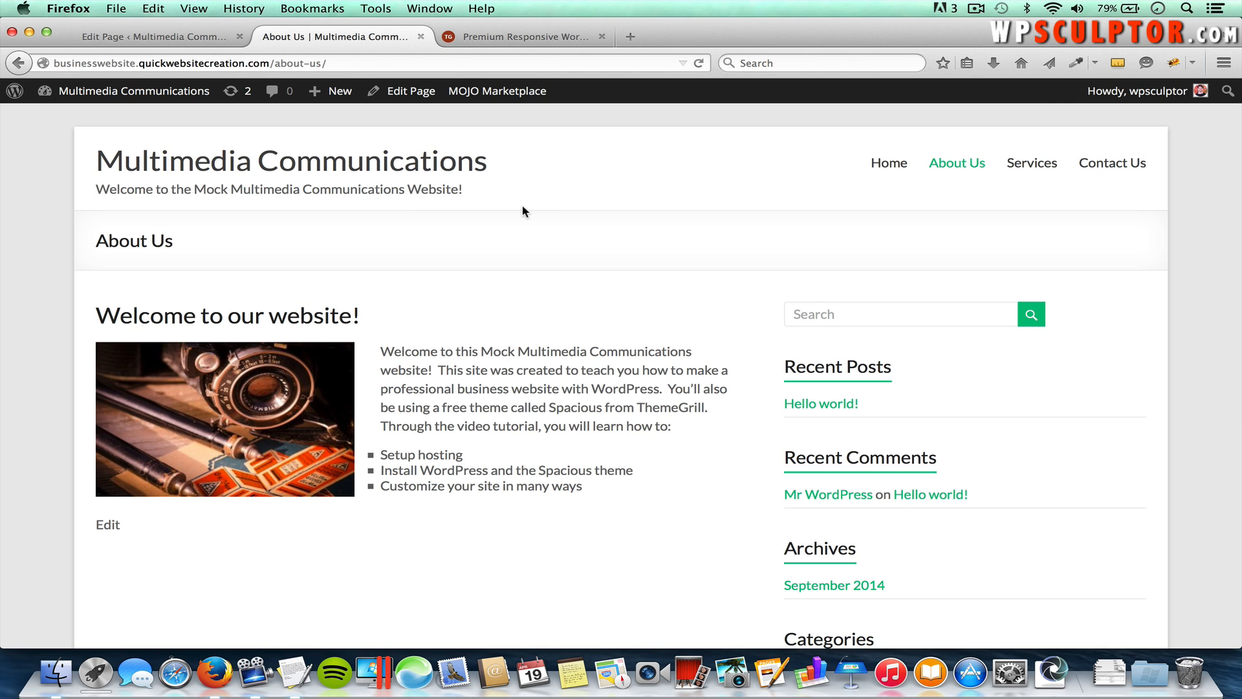
{"action": "key", "text": "super+r"}
Step: Confirm the ThemeGrill link opens the ThemeGrill site, view Contact Us, then return to the editor
{"action": "left_click", "coordinate": [685, 414]}
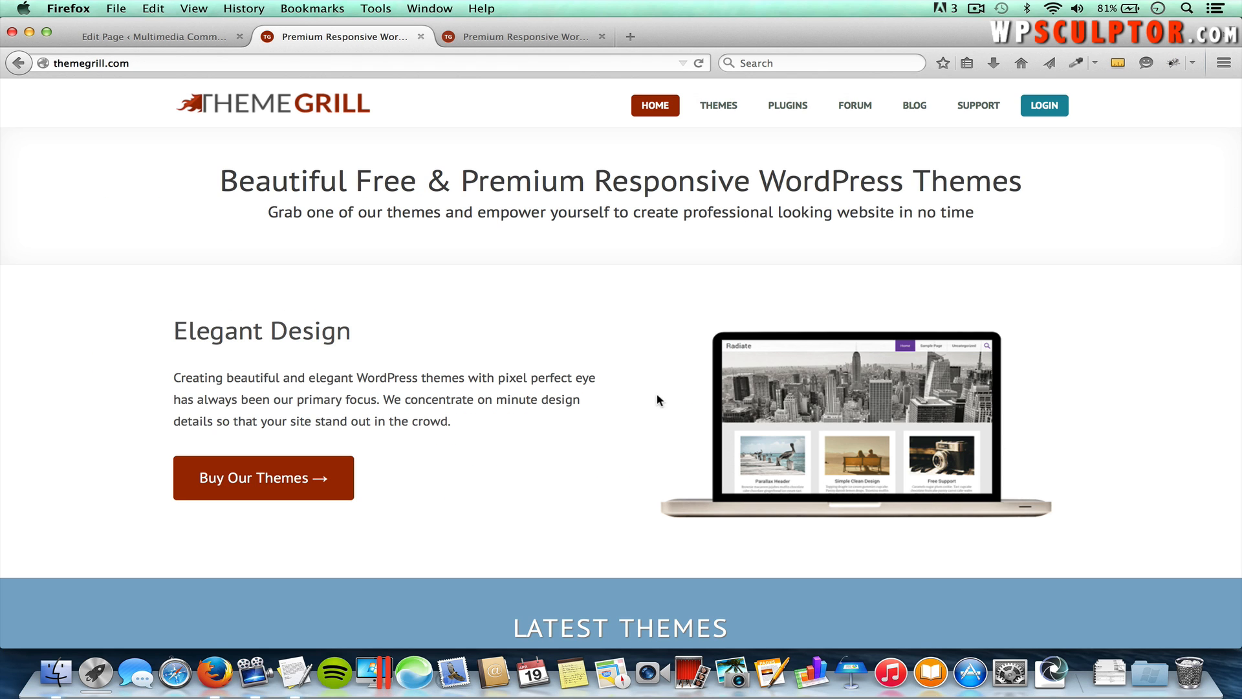
{"action": "left_click", "coordinate": [17, 63]}
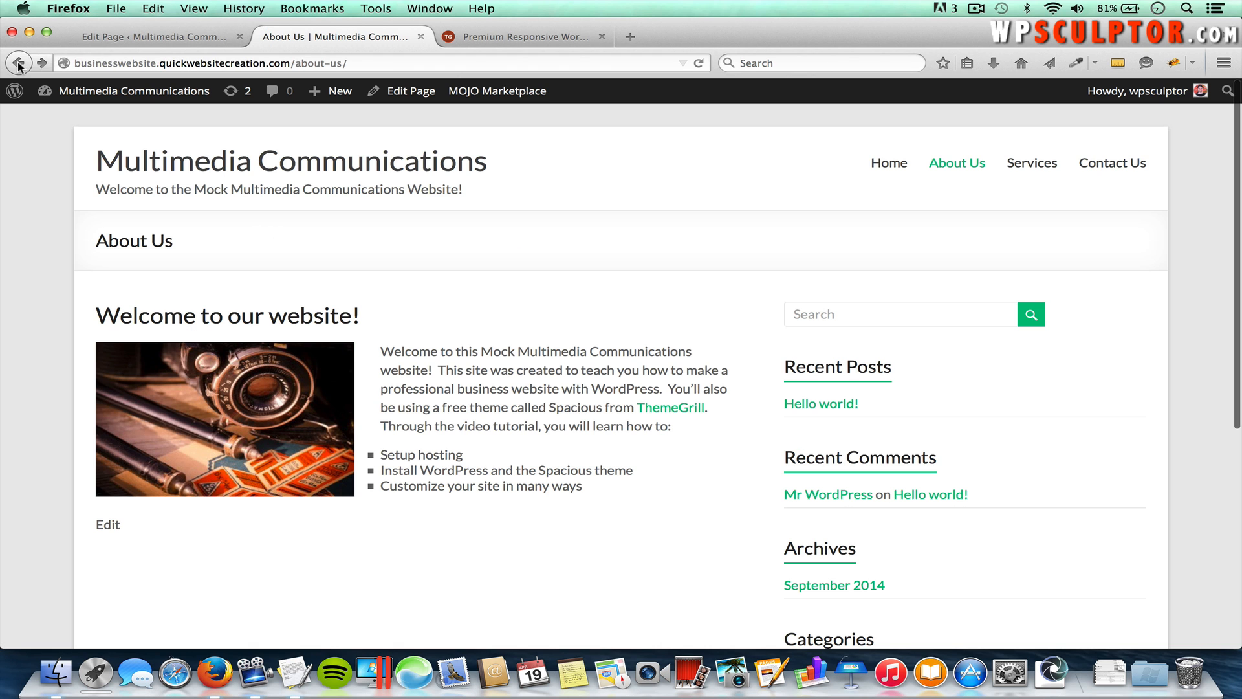
{"action": "left_click", "coordinate": [601, 36]}
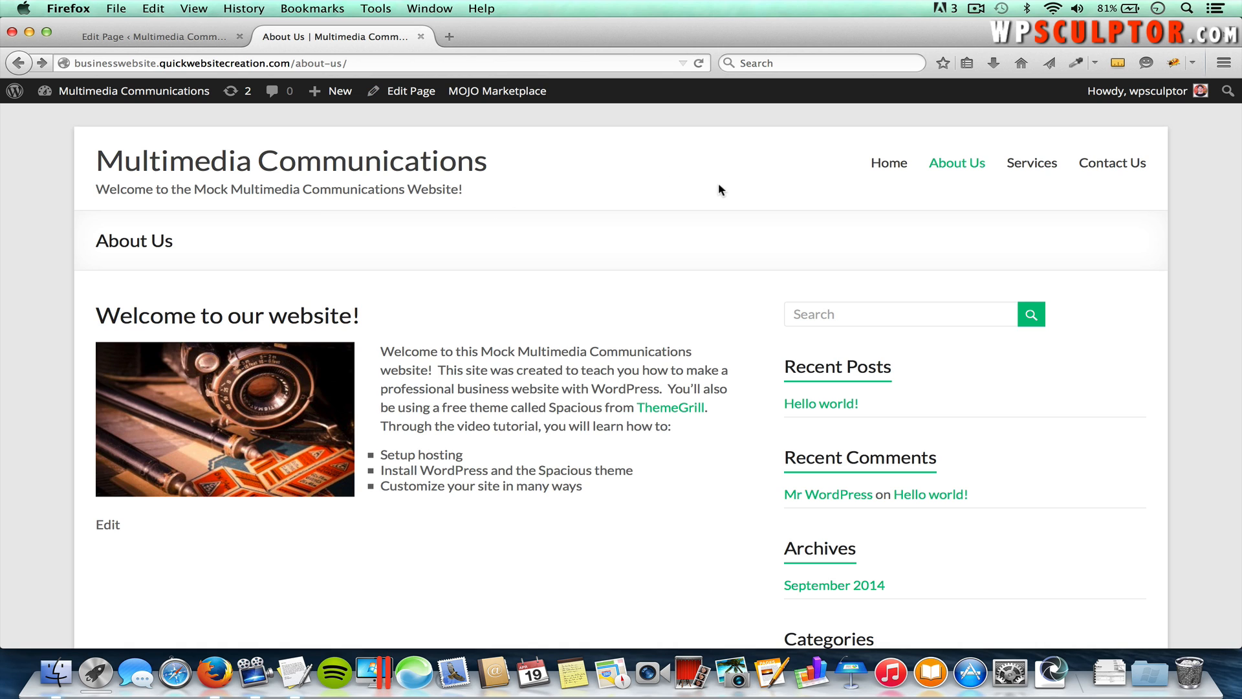
{"action": "left_click", "coordinate": [1114, 165]}
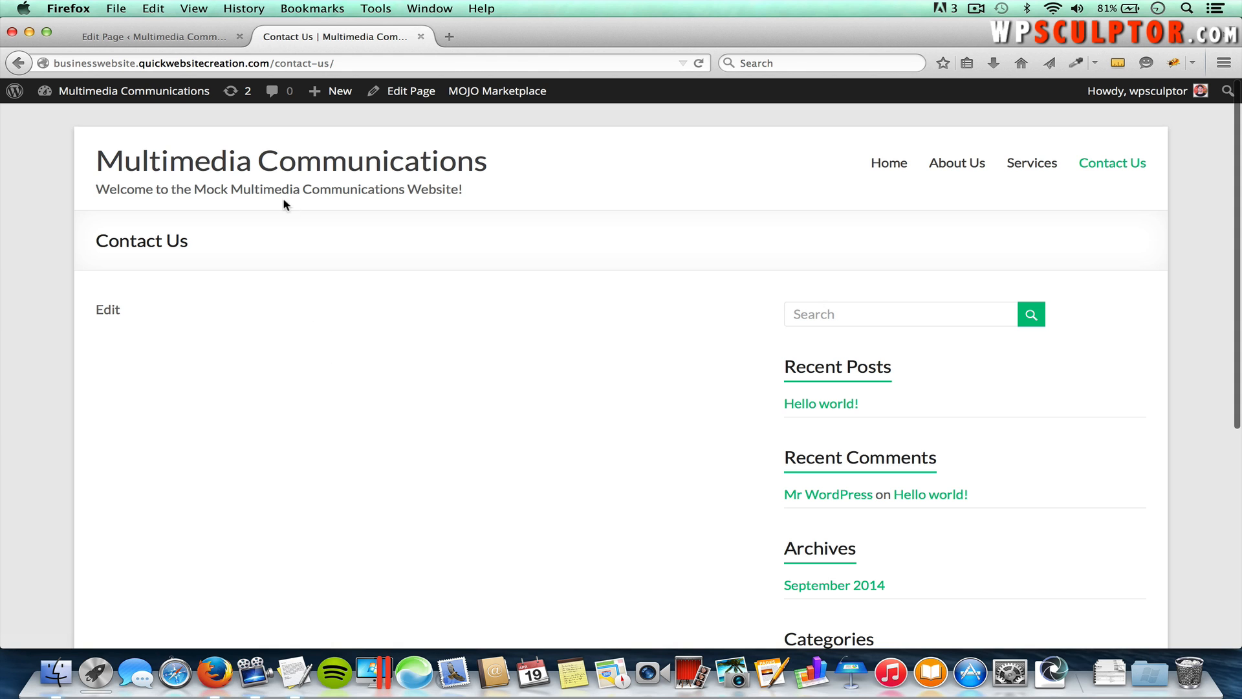
{"action": "left_click", "coordinate": [188, 37]}
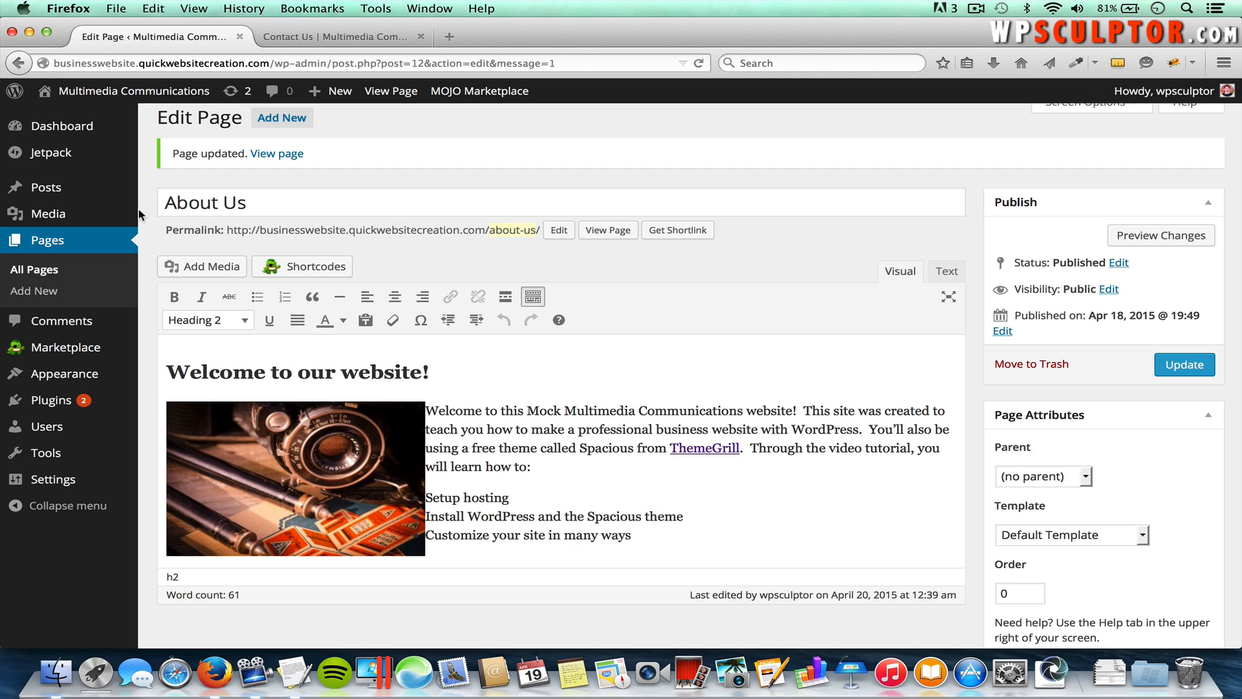
Step: Search the Add Plugins directory for 'contact form 7'
{"action": "mouse_move", "coordinate": [46, 403]}
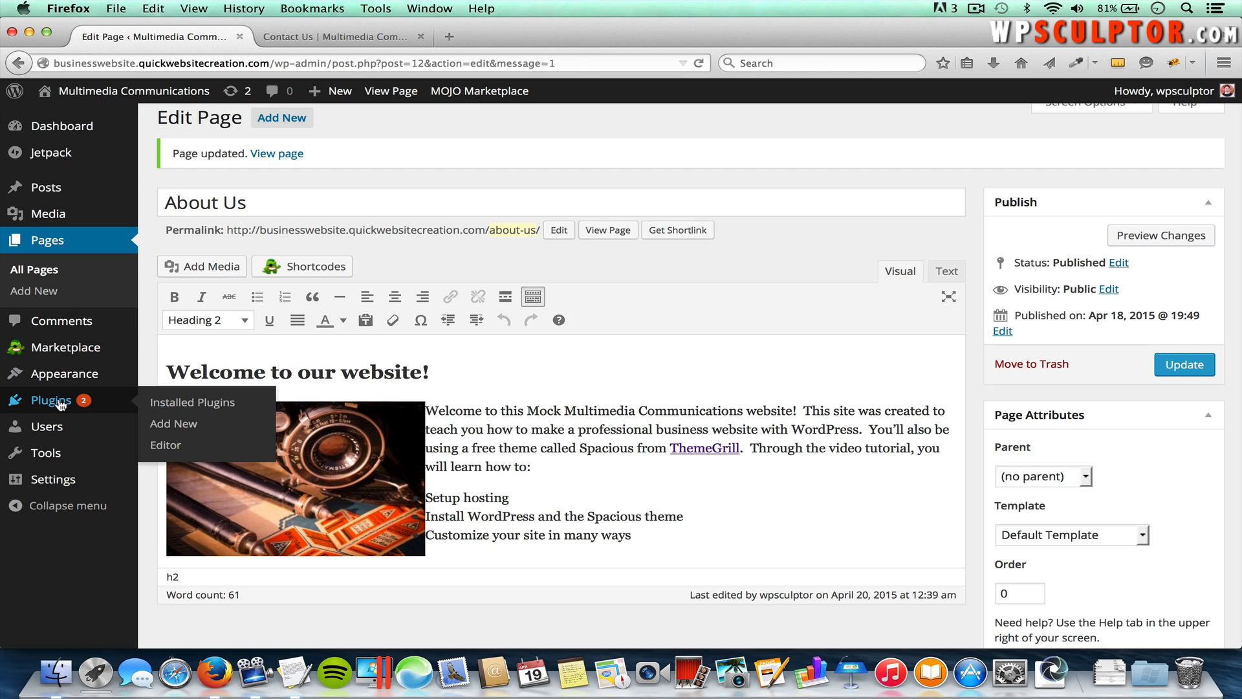
{"action": "left_click", "coordinate": [175, 424]}
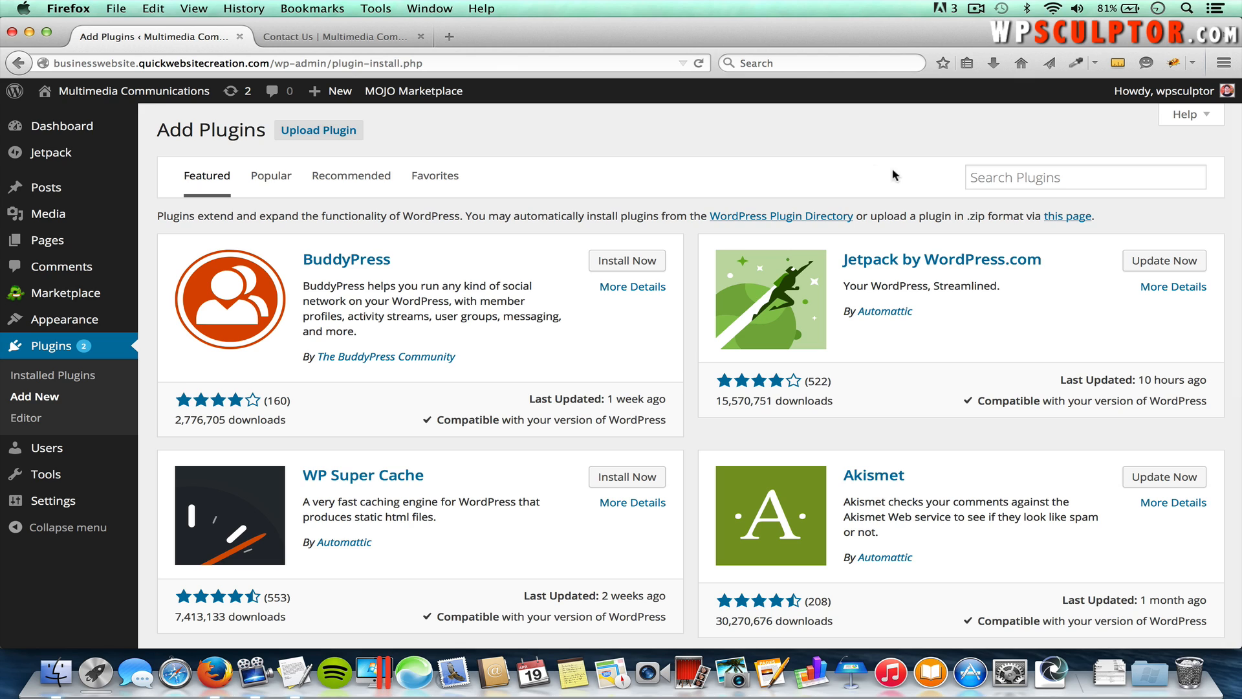
{"action": "left_click", "coordinate": [1048, 176]}
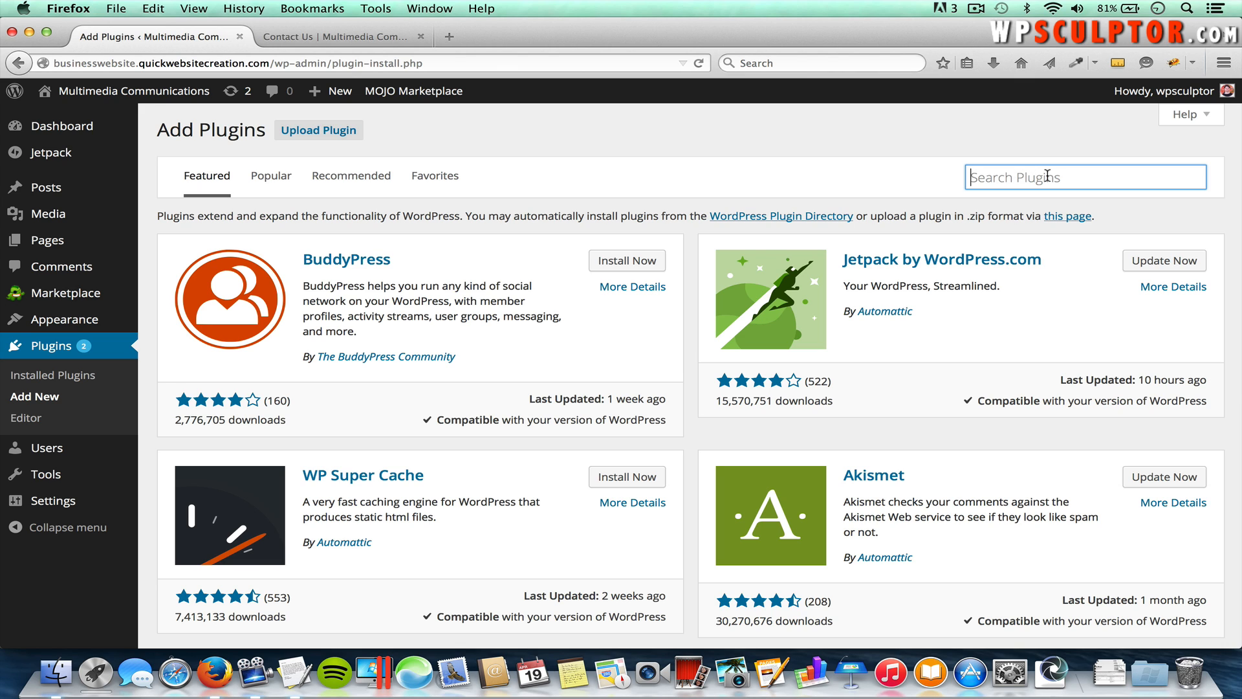
{"action": "type", "text": "contac"}
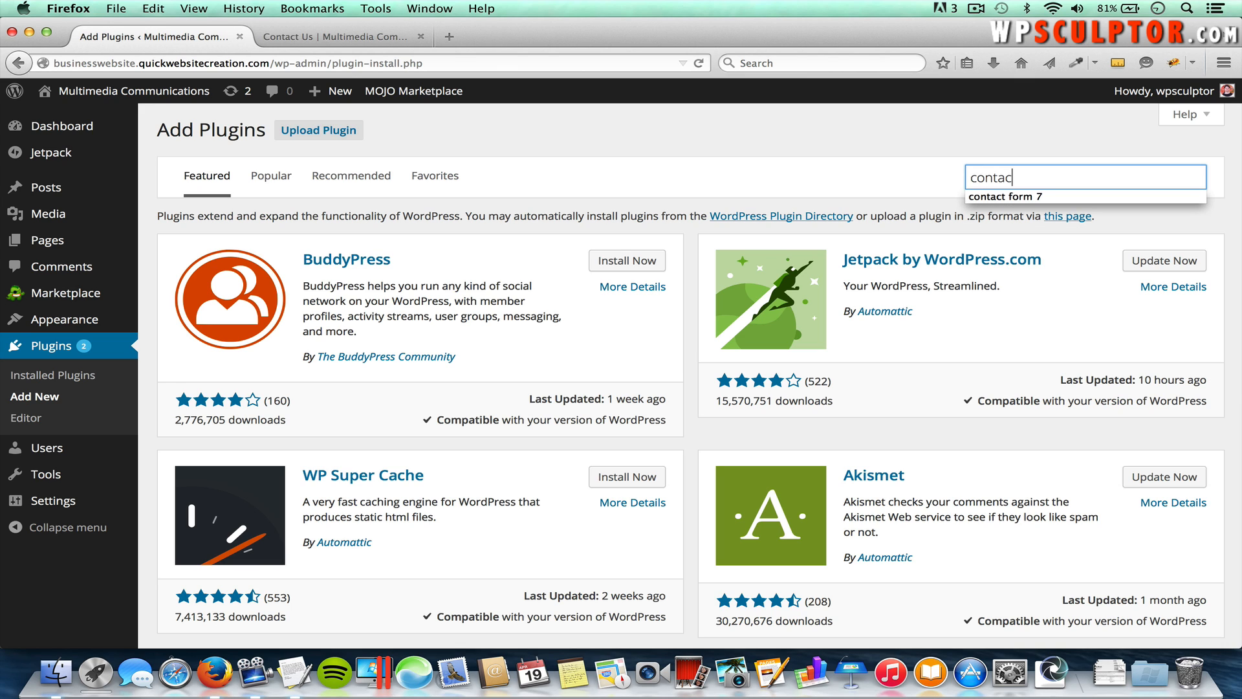
{"action": "type", "text": "t form 7"}
{"action": "key", "text": "Return"}
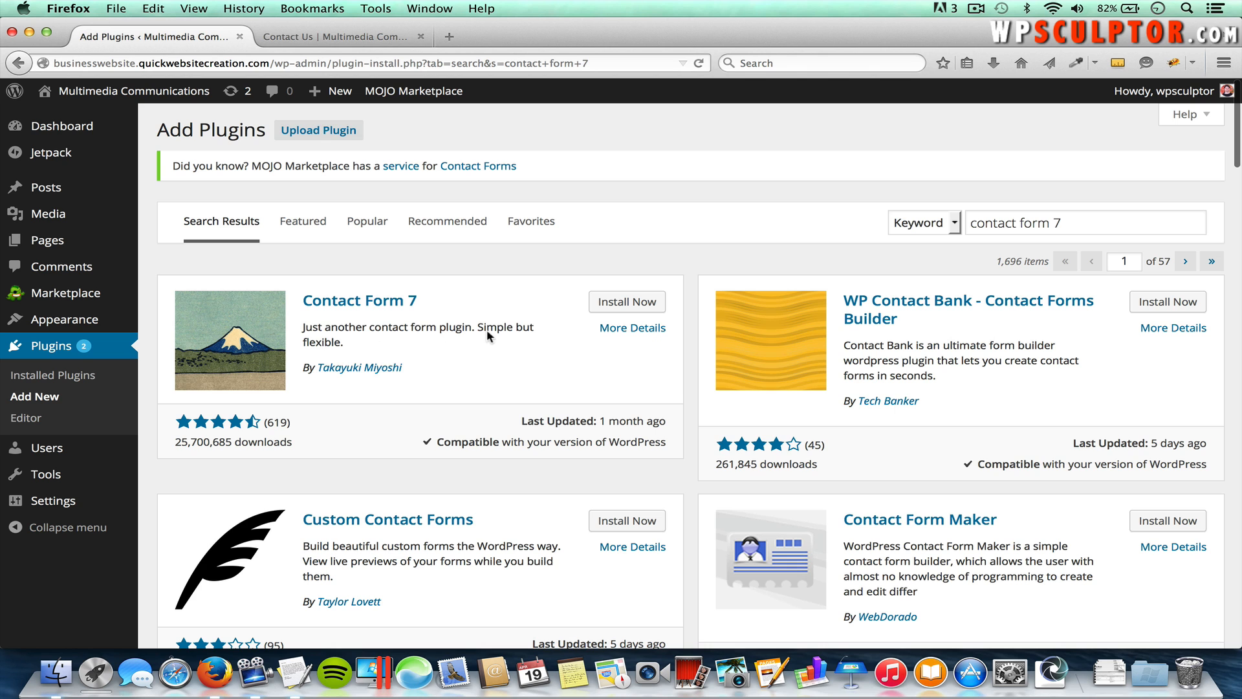
Step: Install and activate Contact Form 7 4.1.1, then open the Contact Forms list
{"action": "left_click", "coordinate": [631, 305]}
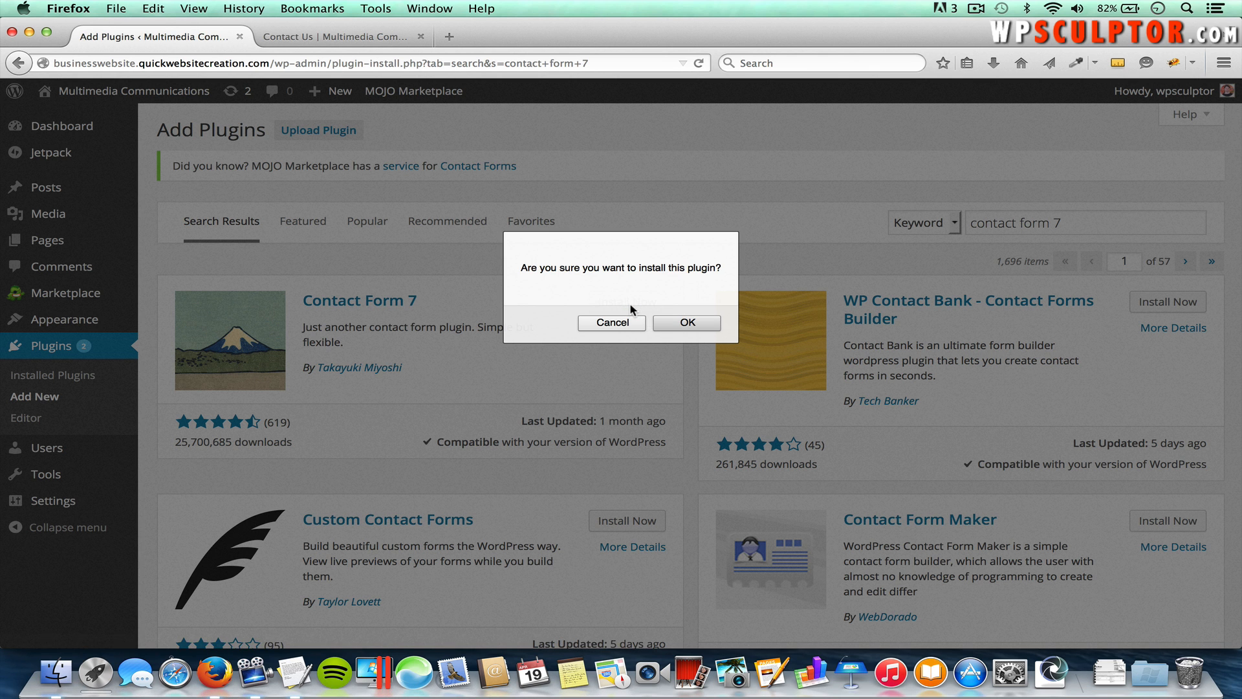
{"action": "left_click", "coordinate": [694, 323]}
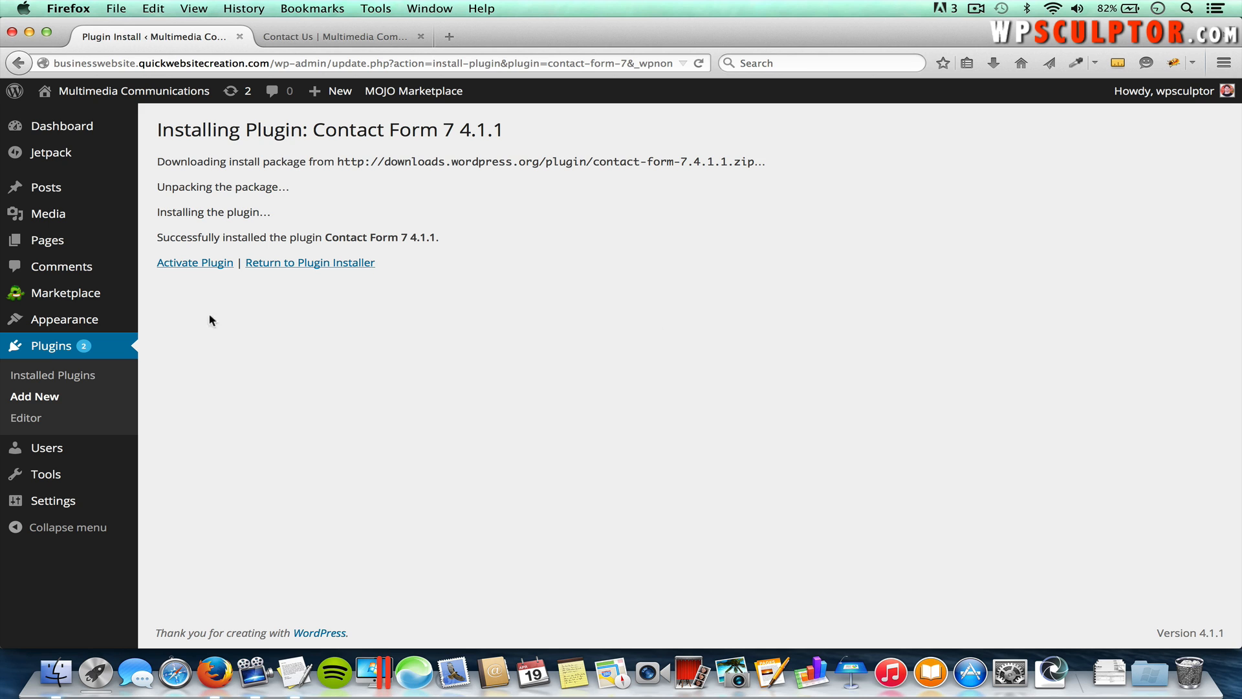
{"action": "left_click", "coordinate": [207, 262]}
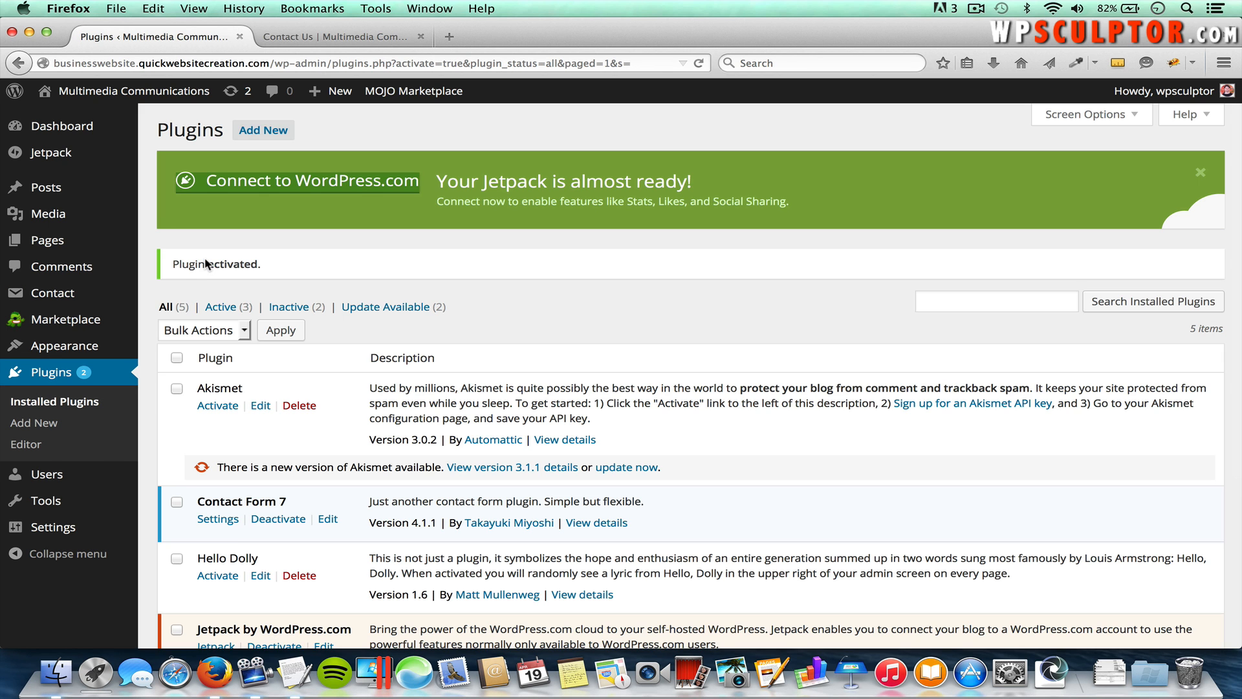
{"action": "mouse_move", "coordinate": [79, 295]}
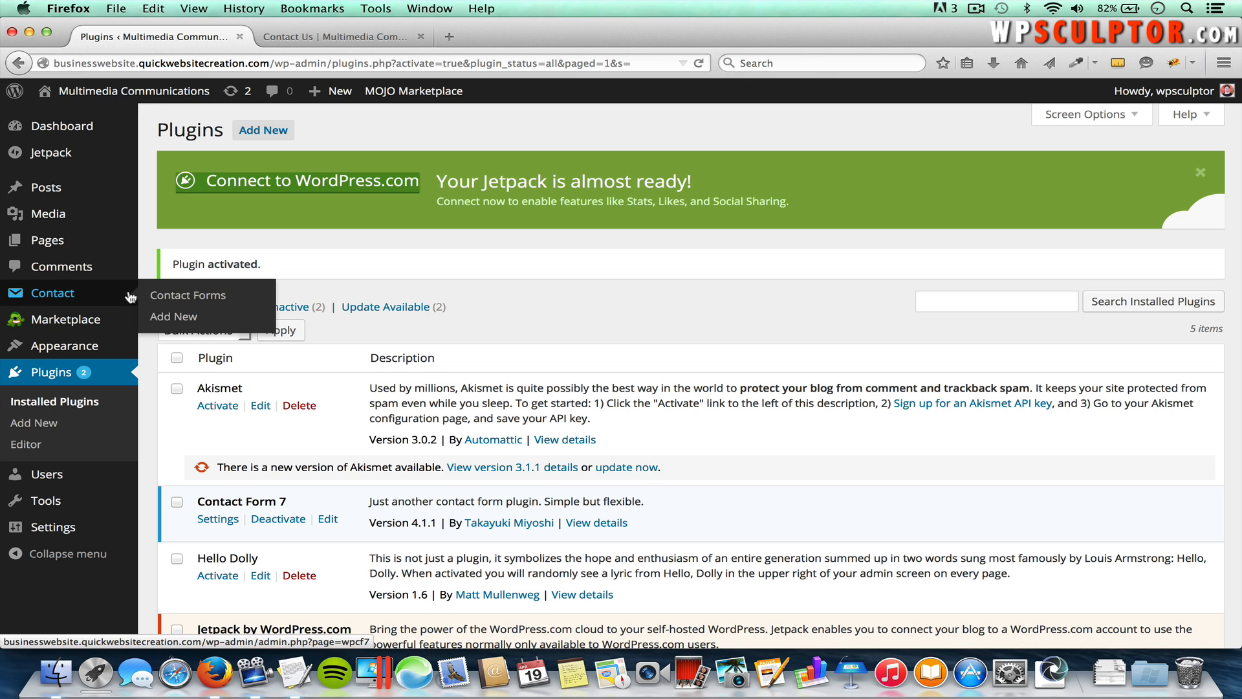
{"action": "left_click", "coordinate": [187, 296]}
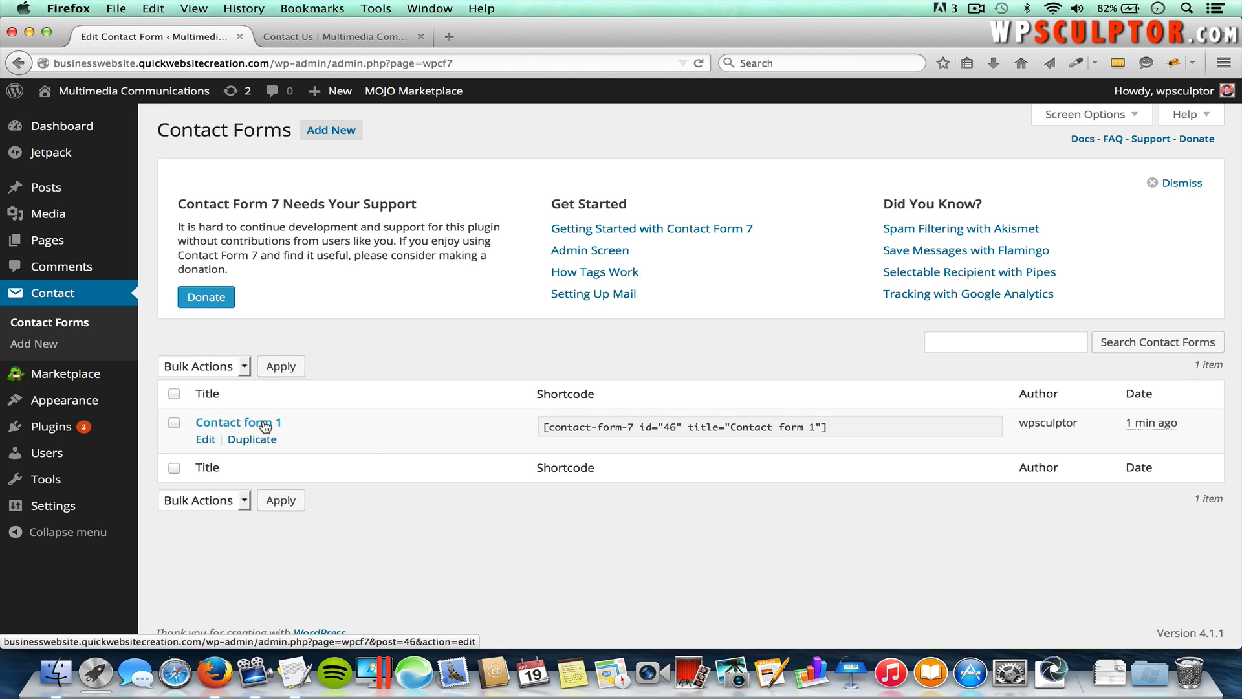
Step: Open Contact form 1, review its Mail and Messages sections, and select its shortcode [contact-form-7 id="46" title="Contact form 1"]
{"action": "left_click", "coordinate": [264, 424]}
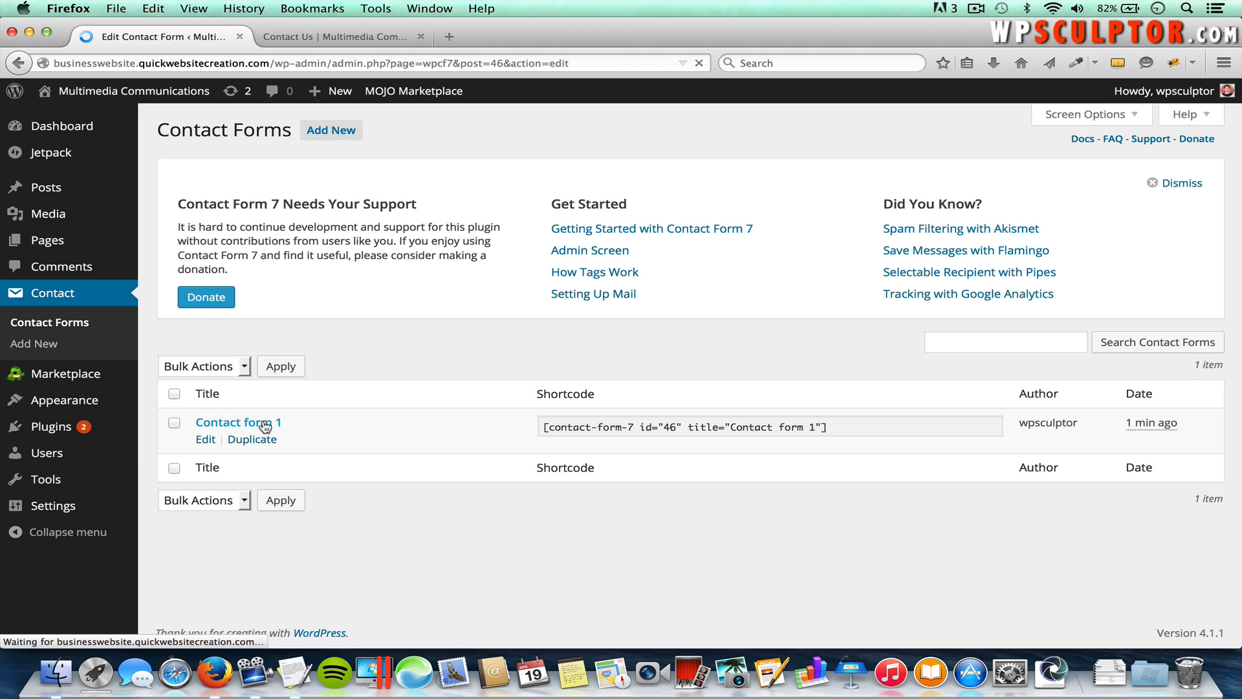
{"action": "scroll", "coordinate": [484, 390], "scroll_direction": "down", "scroll_amount": 1}
{"action": "scroll", "coordinate": [484, 390], "scroll_direction": "down", "scroll_amount": 5}
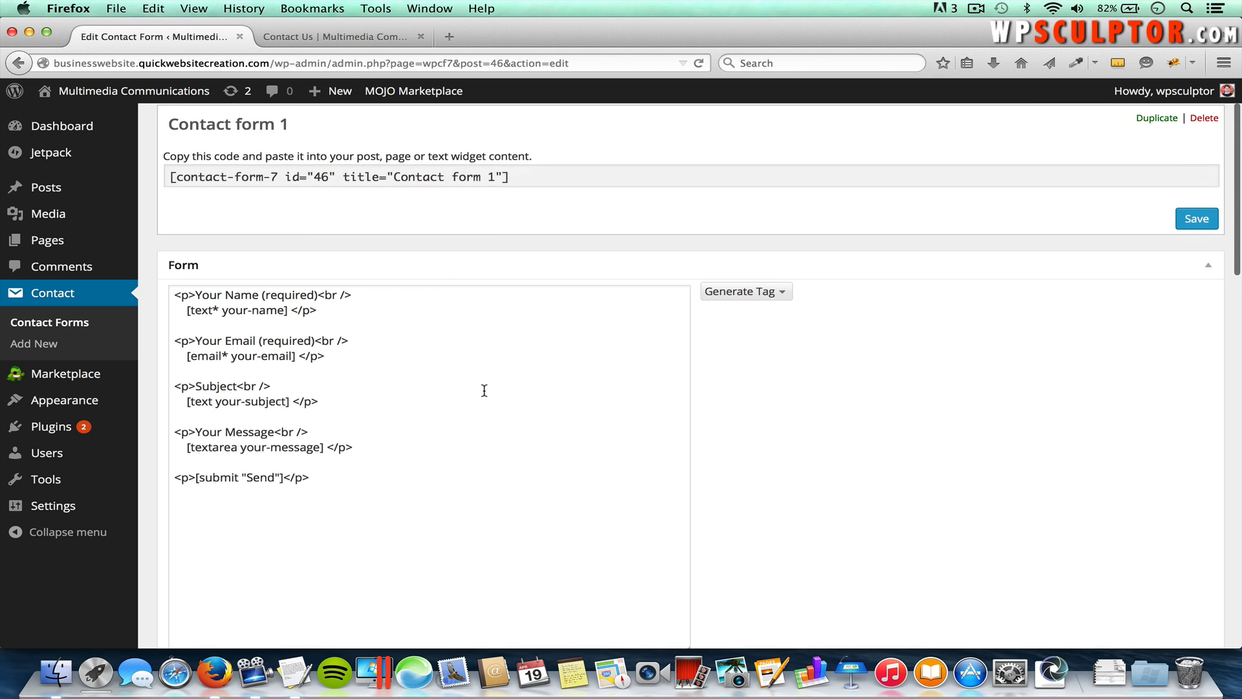
{"action": "scroll", "coordinate": [375, 504], "scroll_direction": "down", "scroll_amount": 1}
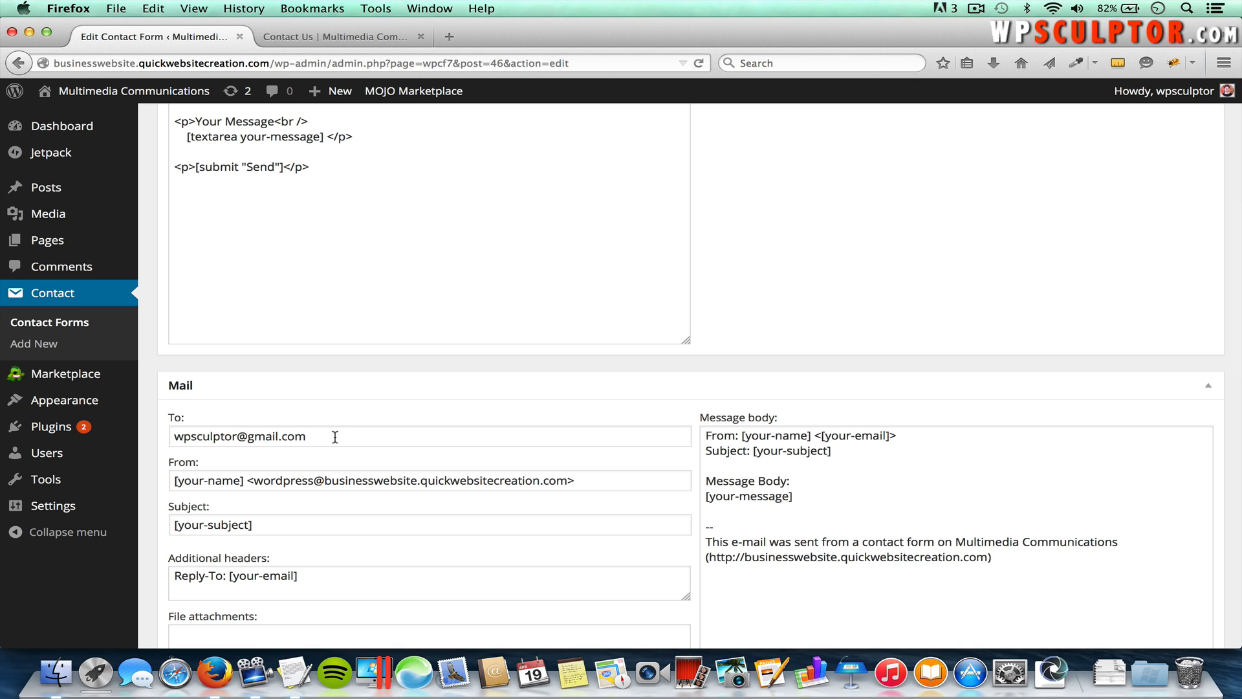
{"action": "left_click_drag", "start_coordinate": [331, 437], "coordinate": [169, 437]}
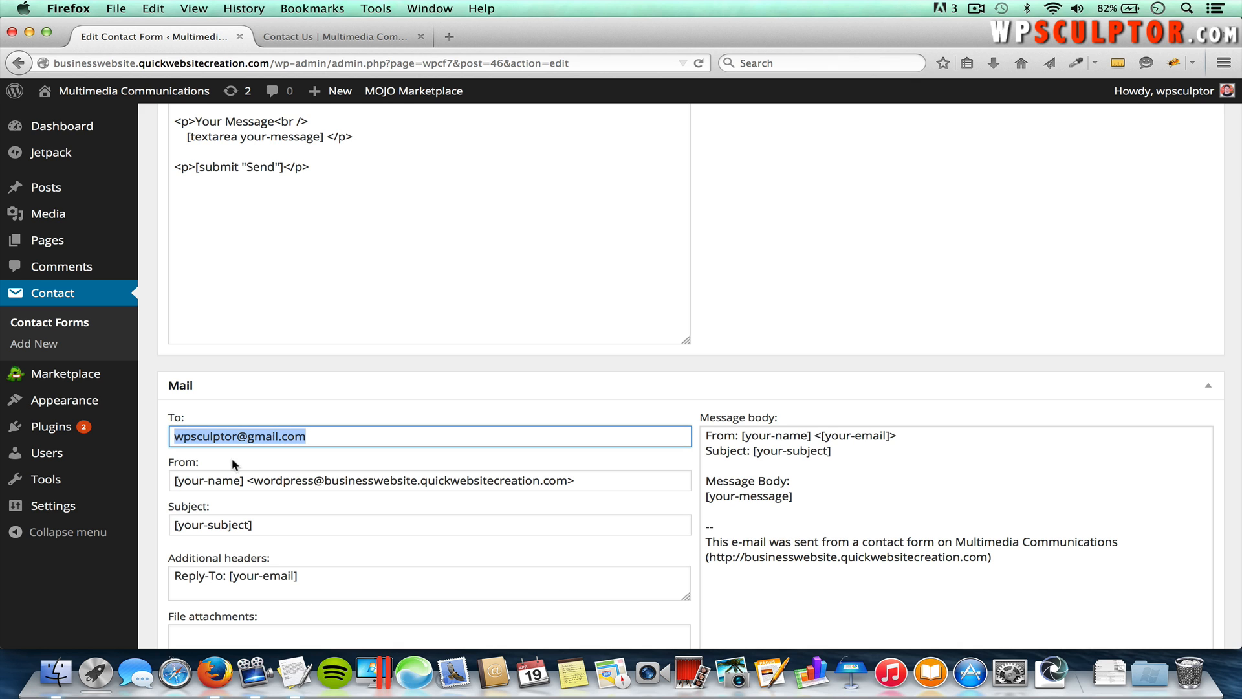
{"action": "scroll", "coordinate": [258, 486], "scroll_direction": "down", "scroll_amount": 3}
{"action": "scroll", "coordinate": [258, 485], "scroll_direction": "down", "scroll_amount": 15}
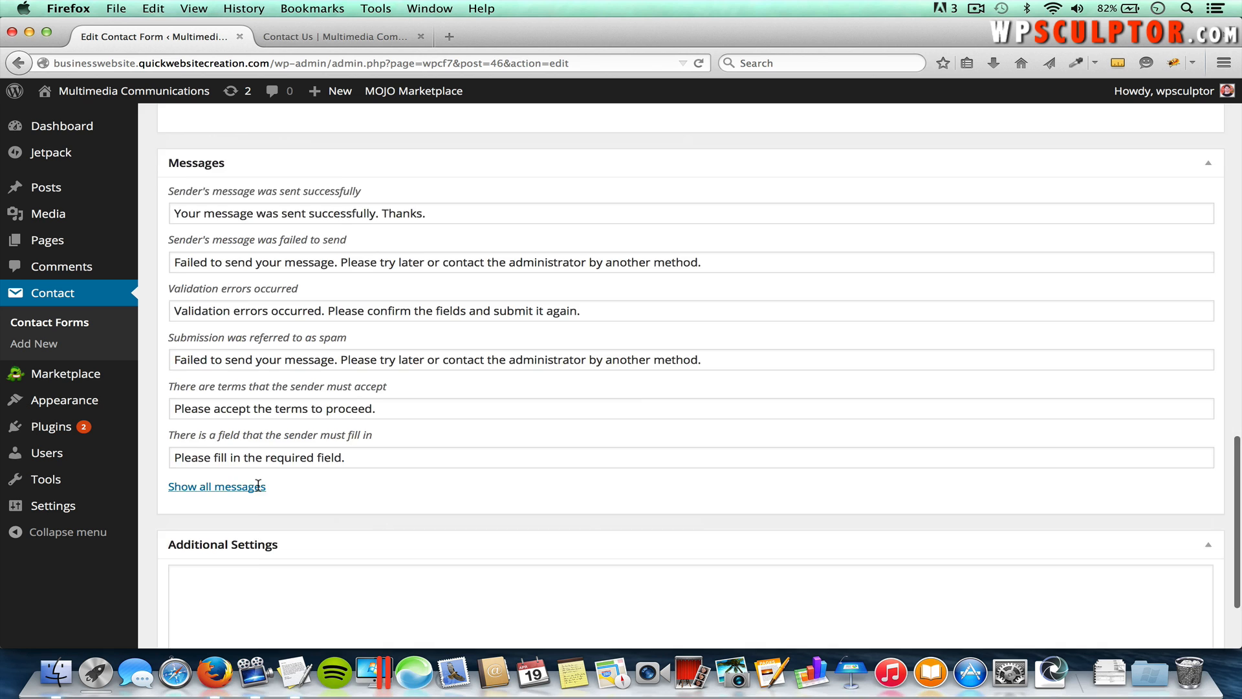
{"action": "scroll", "coordinate": [258, 485], "scroll_direction": "up", "scroll_amount": 20}
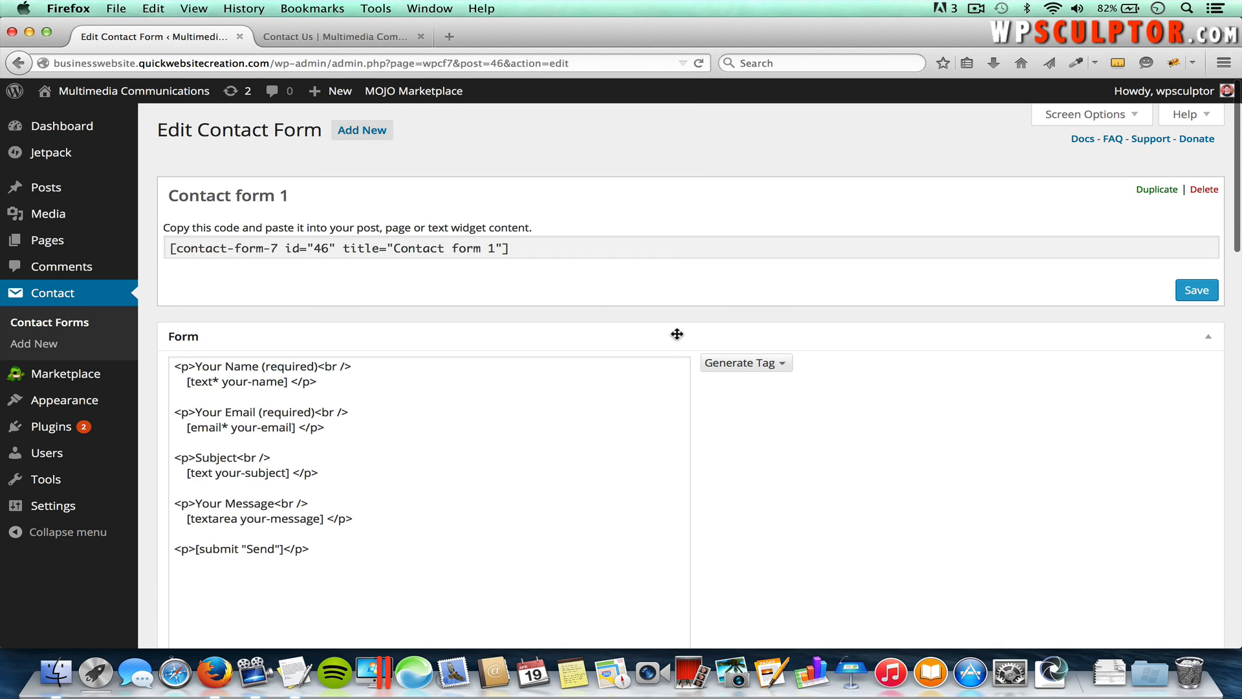
{"action": "left_click", "coordinate": [516, 249]}
{"action": "key", "text": "super+c"}
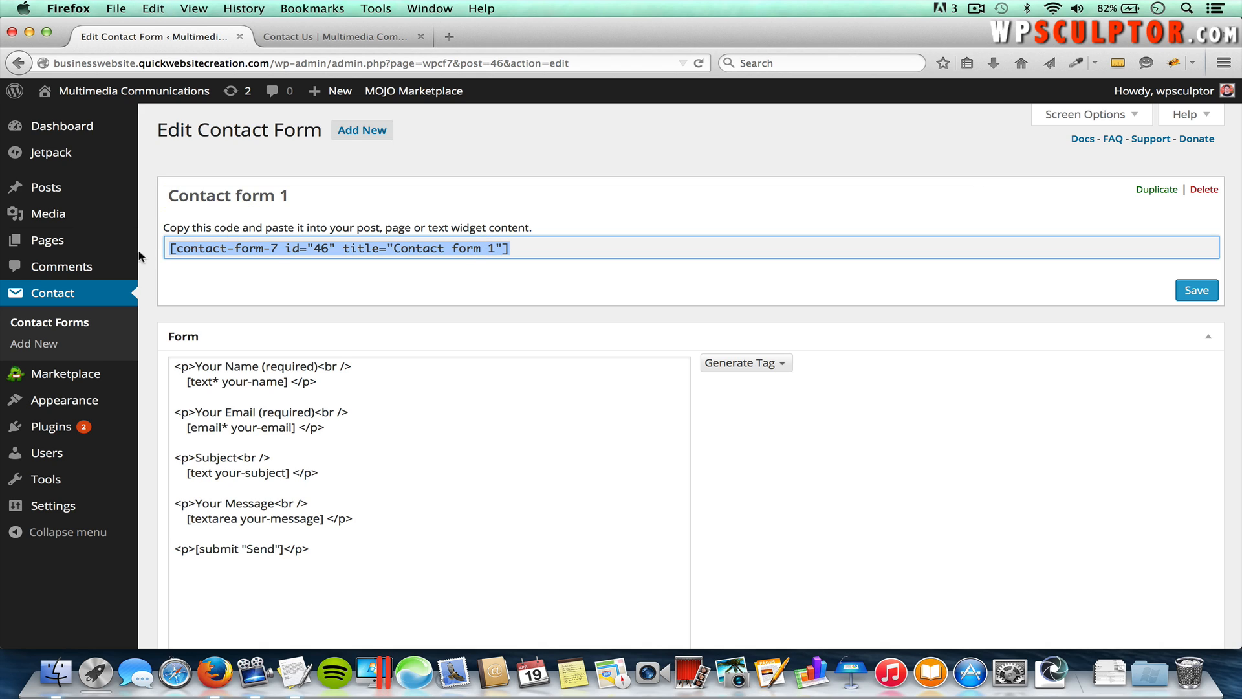
Step: Paste the Contact form 1 shortcode into the Contact Us page's Text view and update it
{"action": "mouse_move", "coordinate": [117, 252]}
{"action": "left_click", "coordinate": [185, 243]}
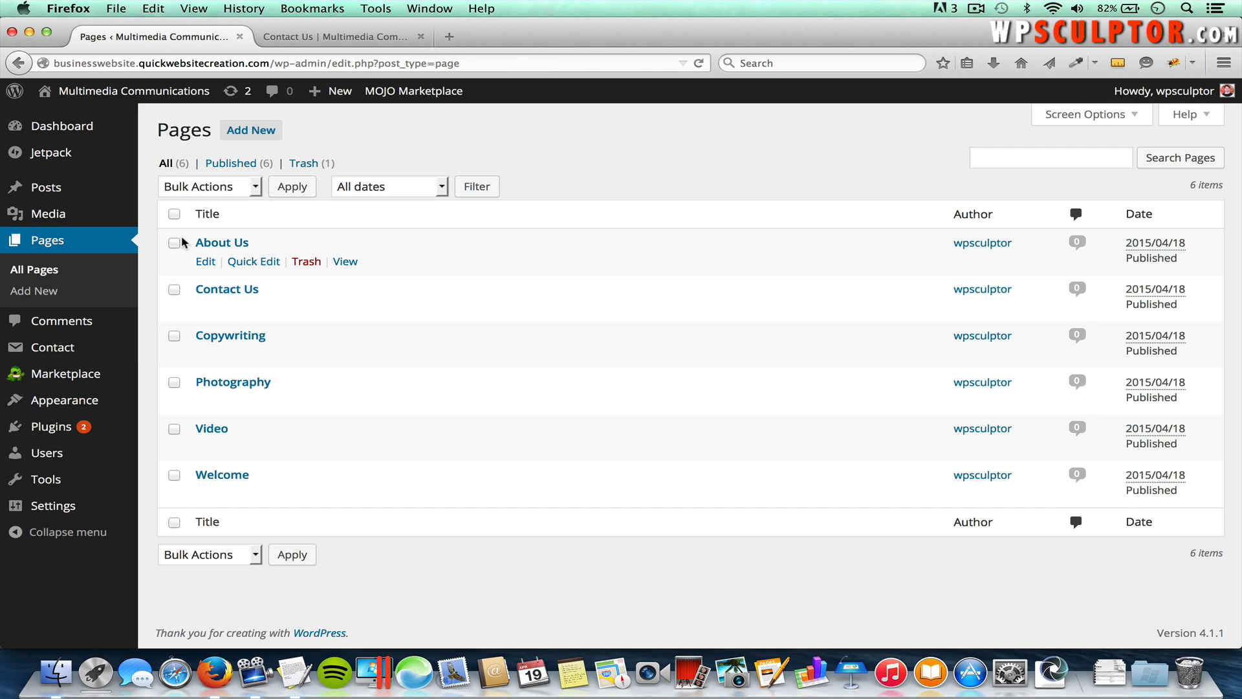
{"action": "left_click", "coordinate": [231, 293]}
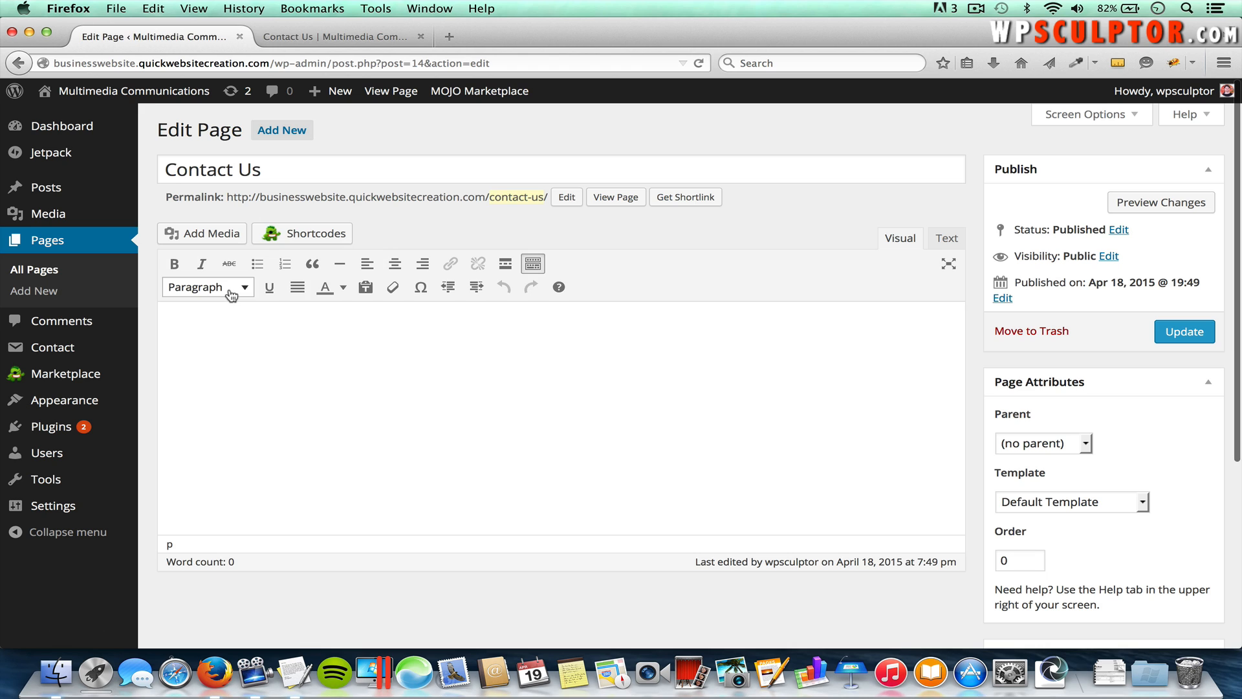
{"action": "left_click", "coordinate": [947, 240]}
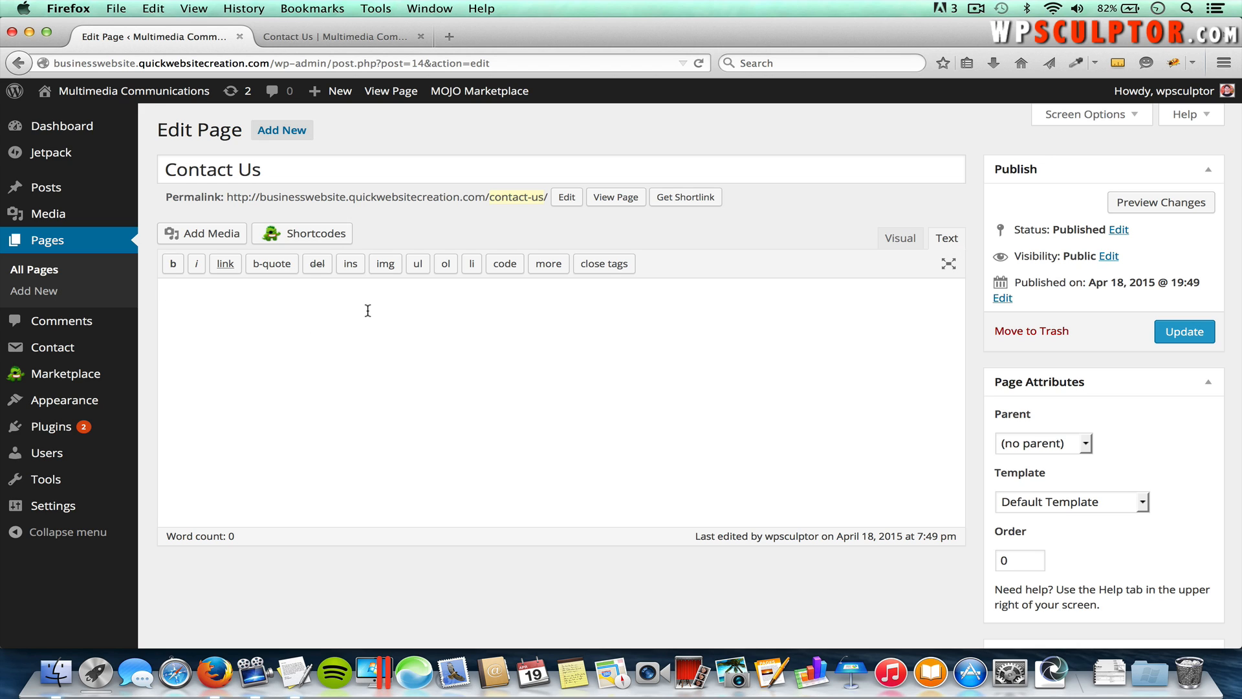
{"action": "key", "text": "super+v"}
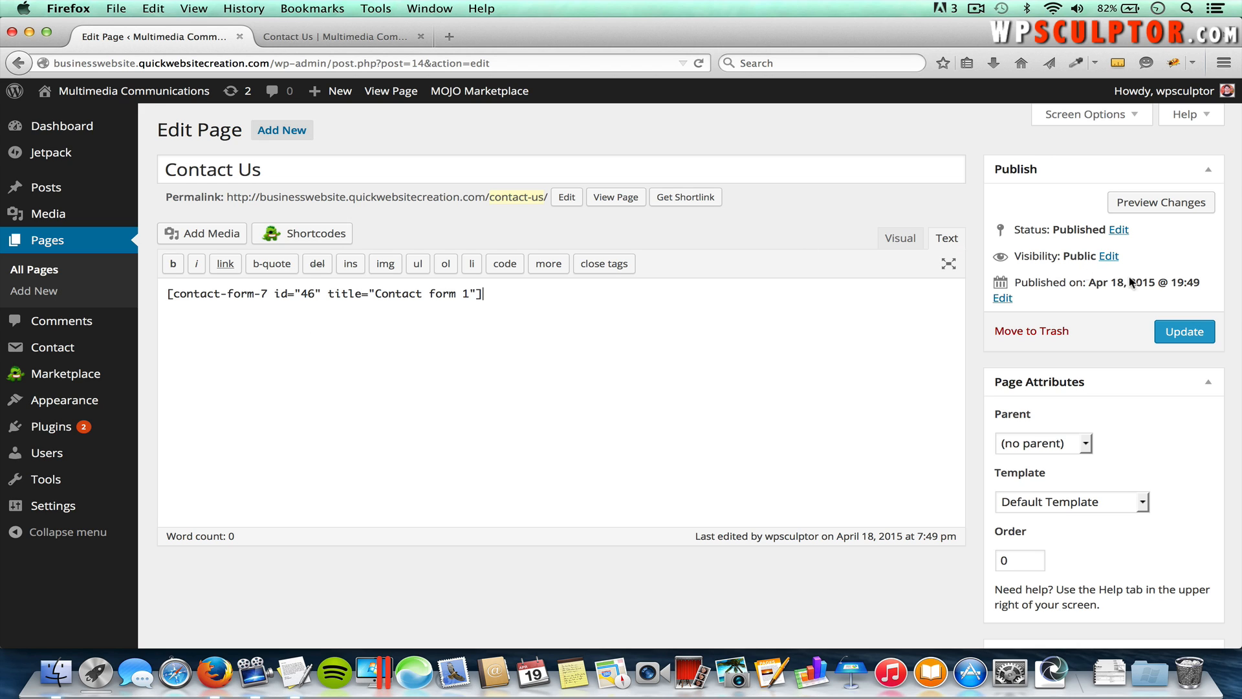
{"action": "left_click", "coordinate": [1181, 338]}
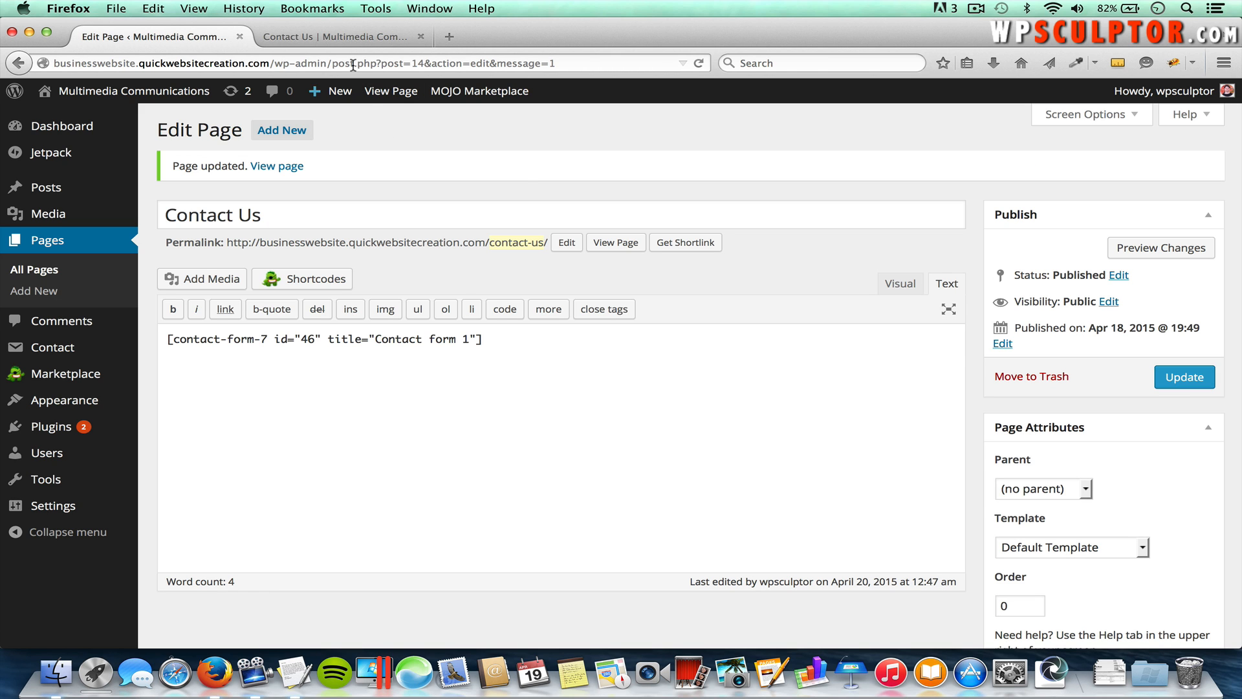
Step: Reload the live Contact Us page to check the name, email, subject and message form
{"action": "left_click", "coordinate": [335, 36]}
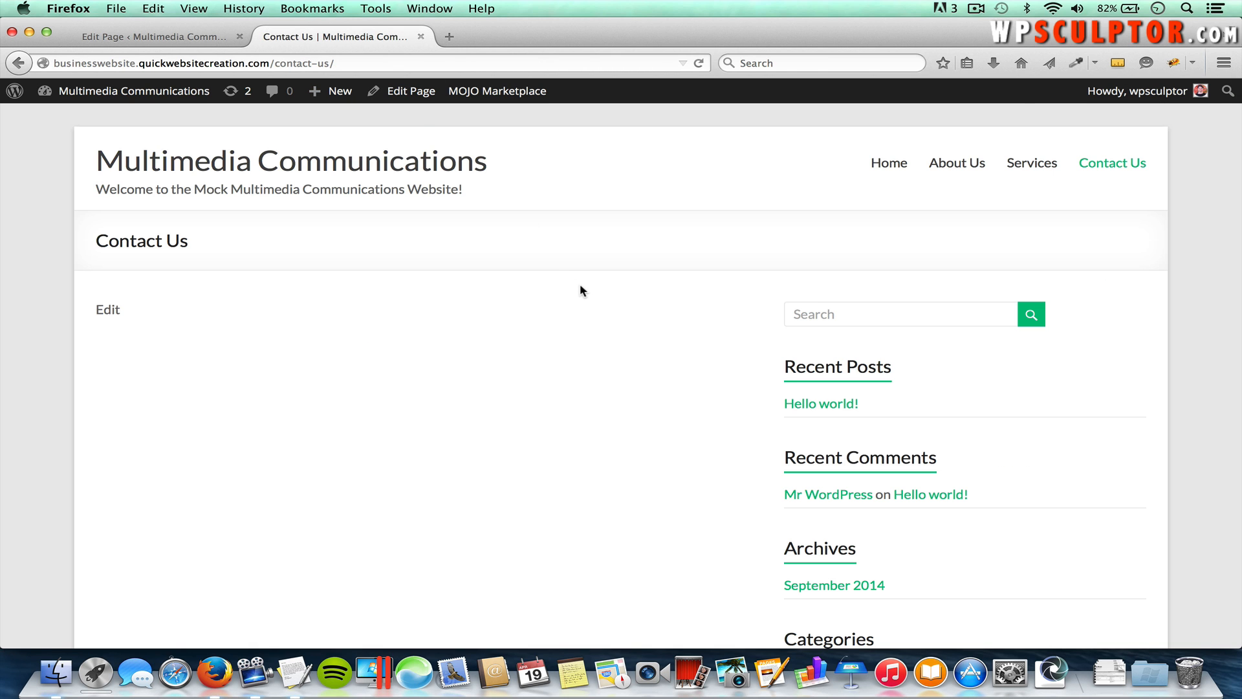
{"action": "key", "text": "super+r"}
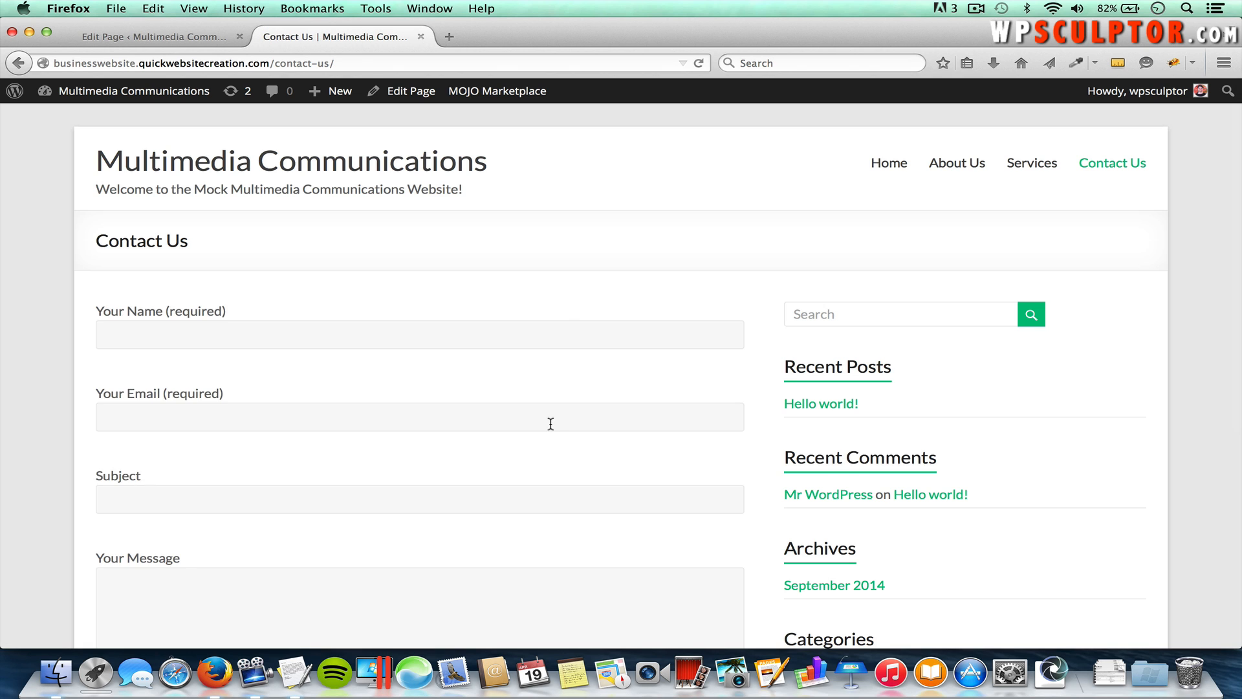
{"action": "scroll", "coordinate": [550, 423], "scroll_direction": "down", "scroll_amount": 3}
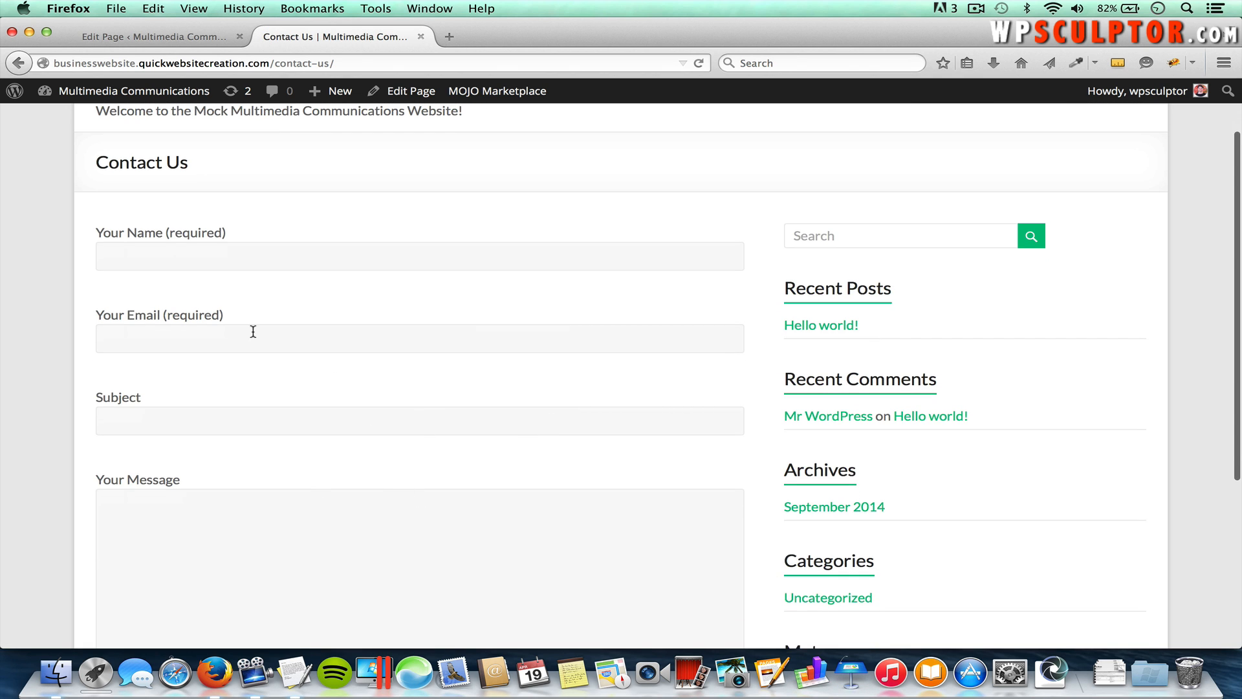
{"action": "scroll", "coordinate": [275, 362], "scroll_direction": "down", "scroll_amount": 6}
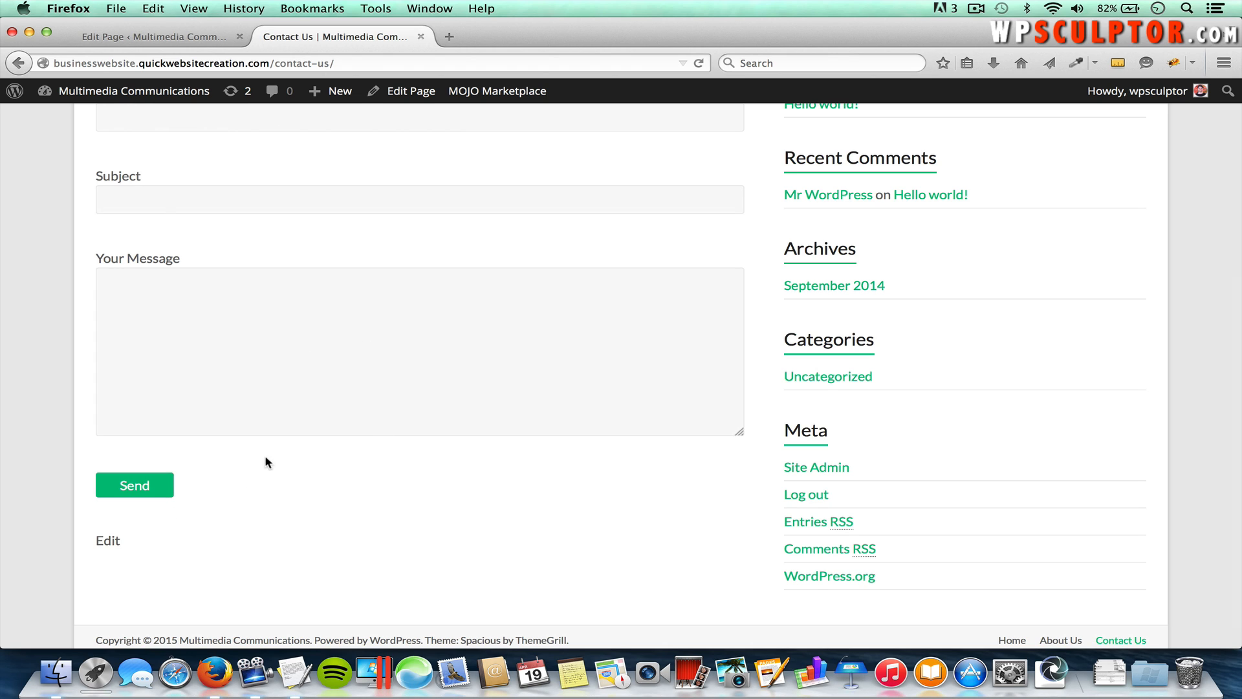
{"action": "scroll", "coordinate": [264, 452], "scroll_direction": "up", "scroll_amount": 8}
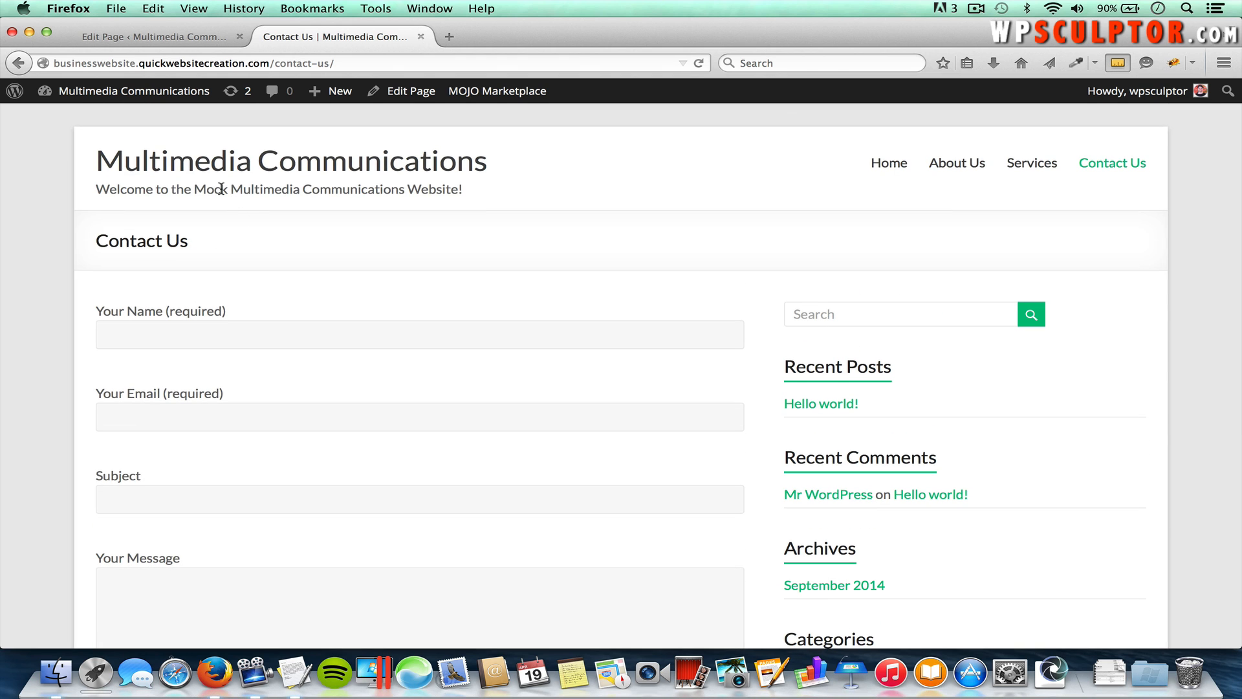
{"action": "left_click", "coordinate": [171, 40]}
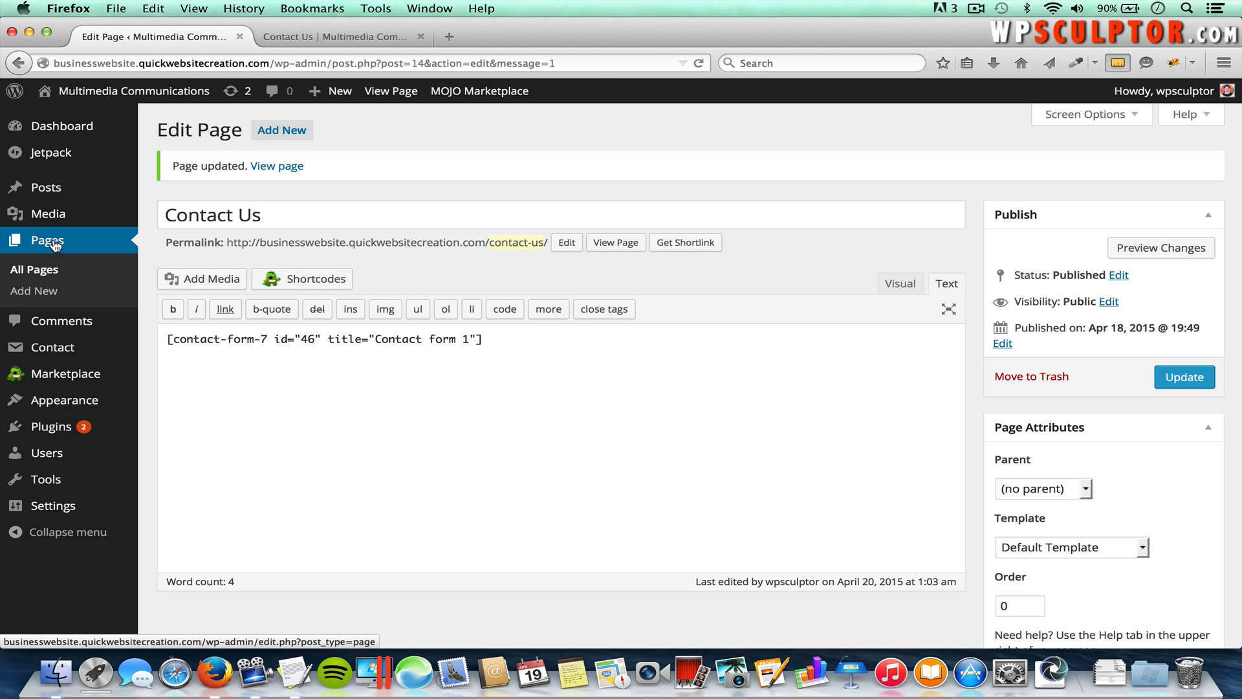
Step: Open the Photography page in the visual editor and type 'Take a look at our image gallery'
{"action": "left_click", "coordinate": [40, 272]}
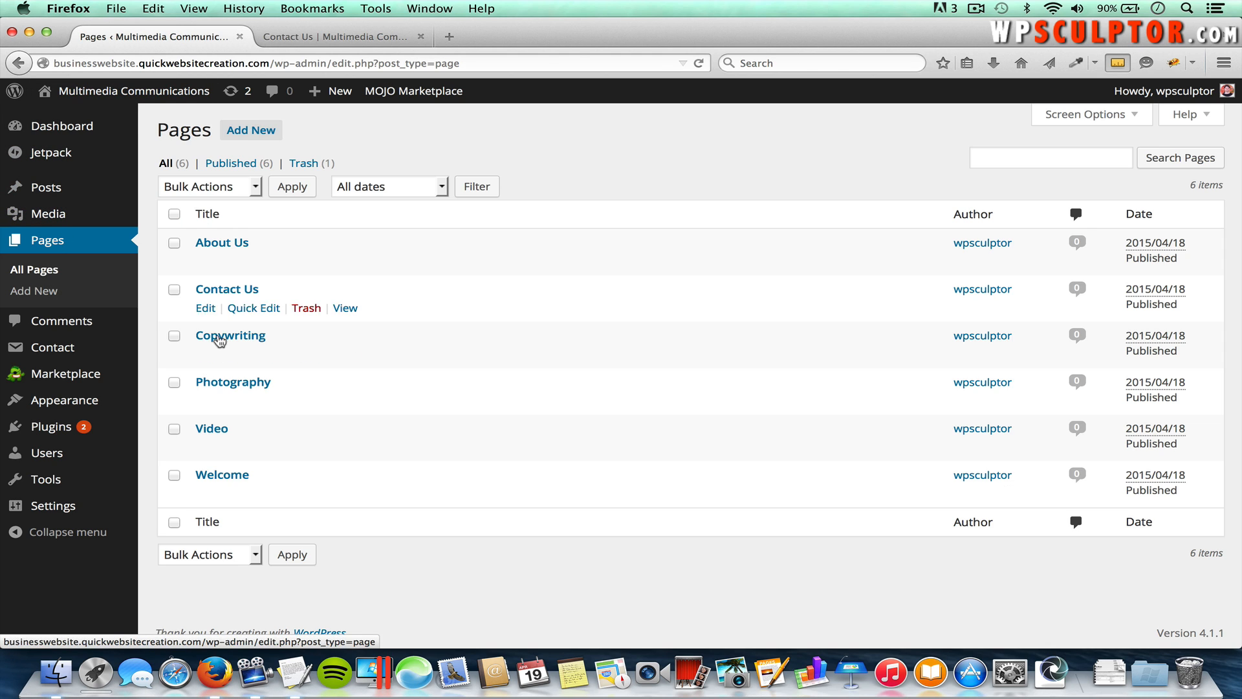
{"action": "left_click", "coordinate": [221, 384]}
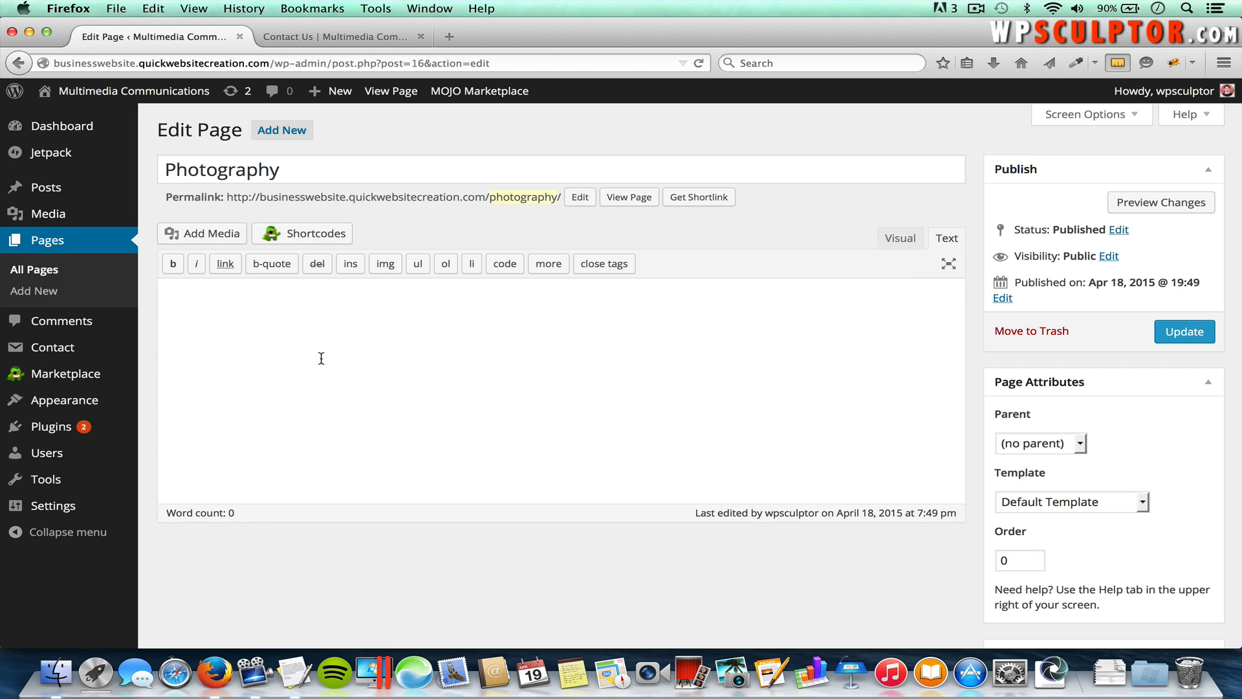
{"action": "left_click", "coordinate": [902, 241]}
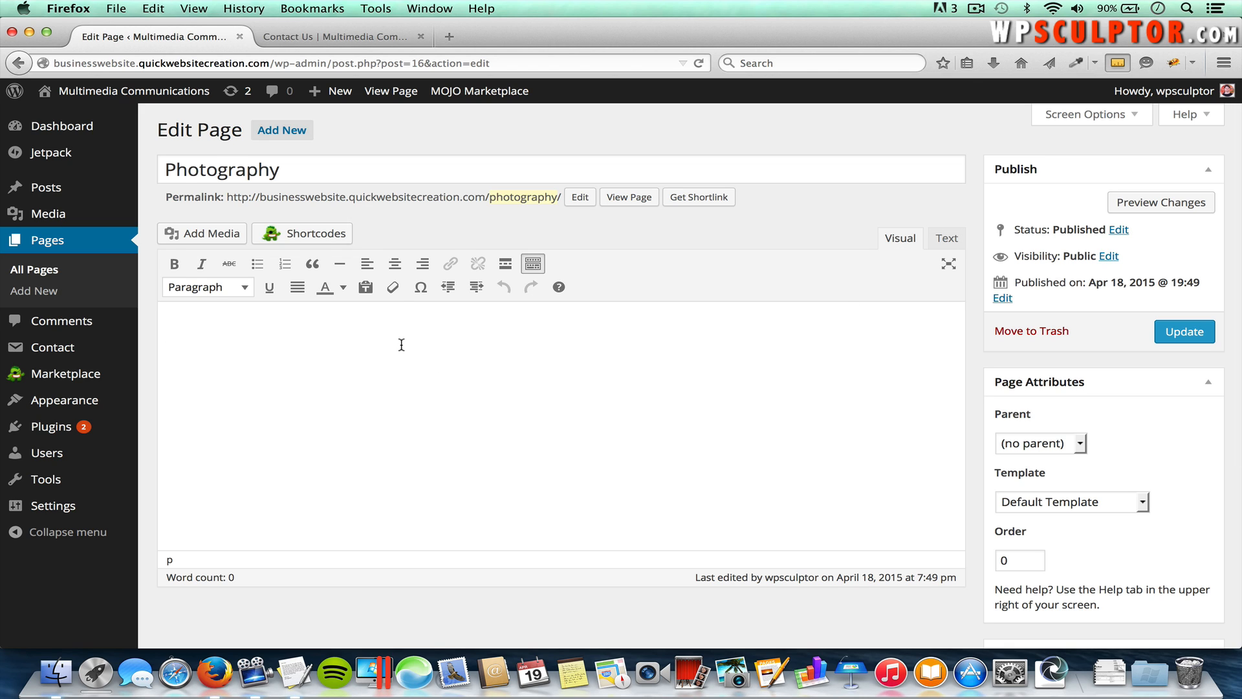
{"action": "type", "text": "Take a look at our image"}
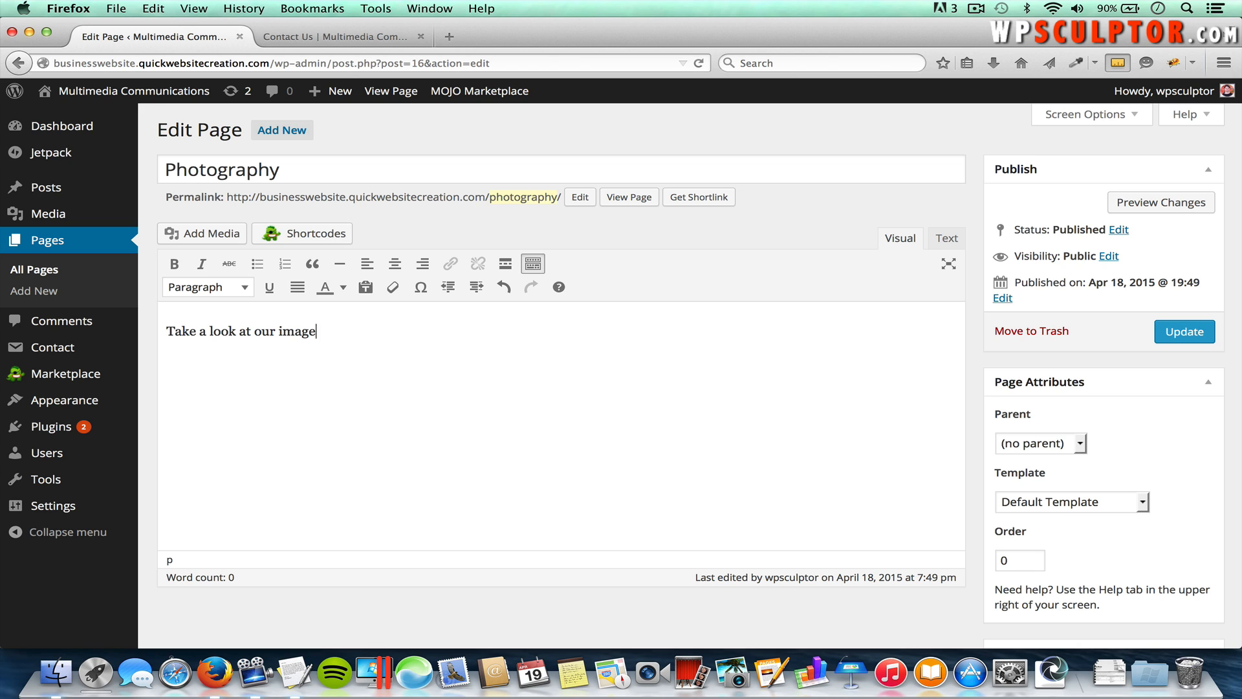
{"action": "type", "text": " gallery:"}
Step: Format the line as a Heading 2 and update the Photography page
{"action": "left_click_drag", "start_coordinate": [388, 335], "coordinate": [161, 337]}
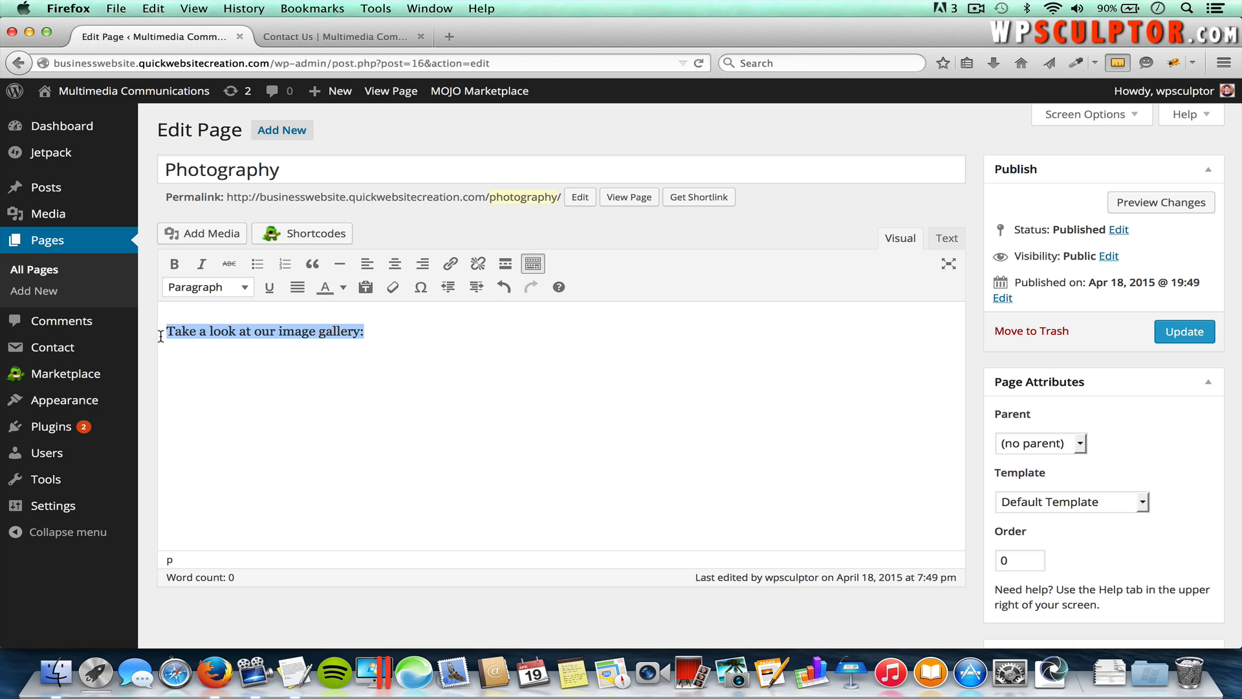
{"action": "left_click", "coordinate": [205, 292]}
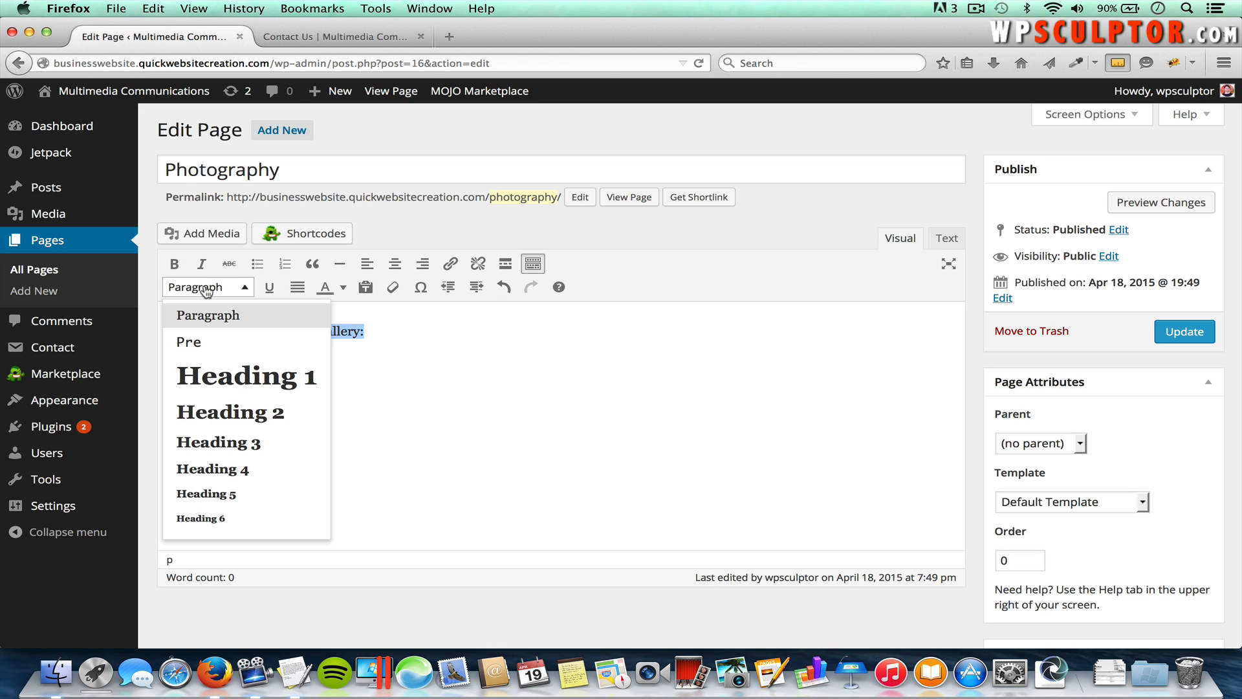
{"action": "left_click", "coordinate": [201, 412]}
{"action": "left_click", "coordinate": [556, 341]}
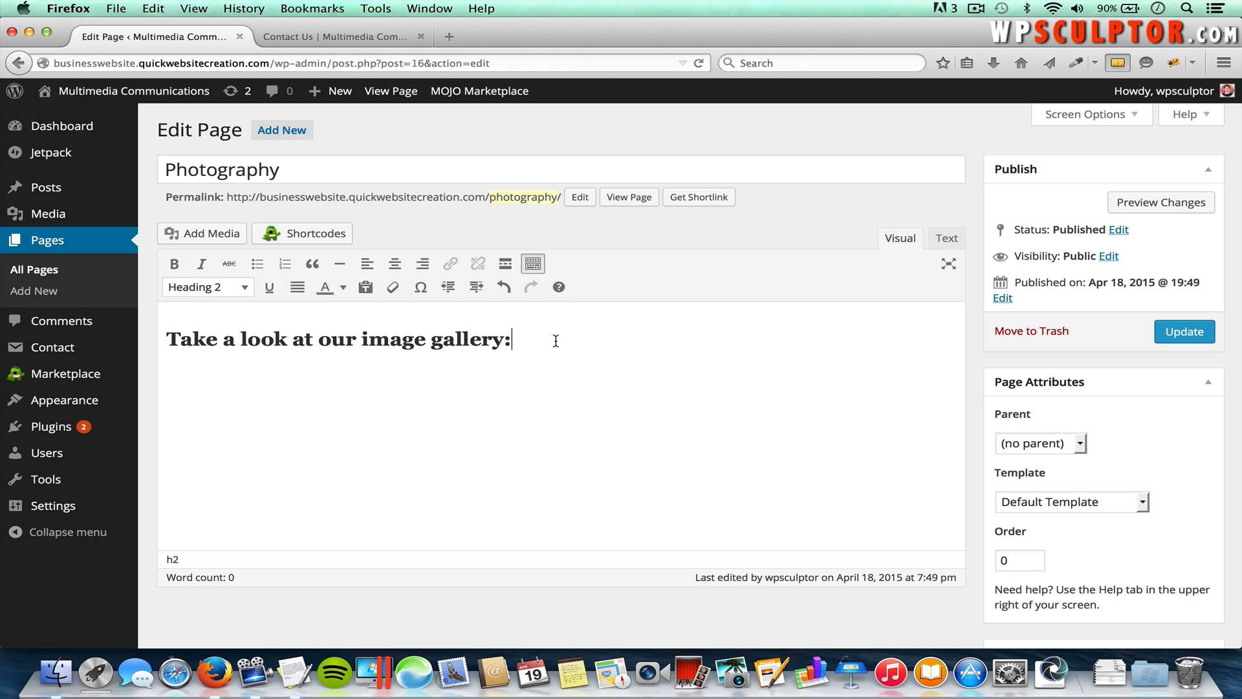
{"action": "left_click", "coordinate": [1176, 337]}
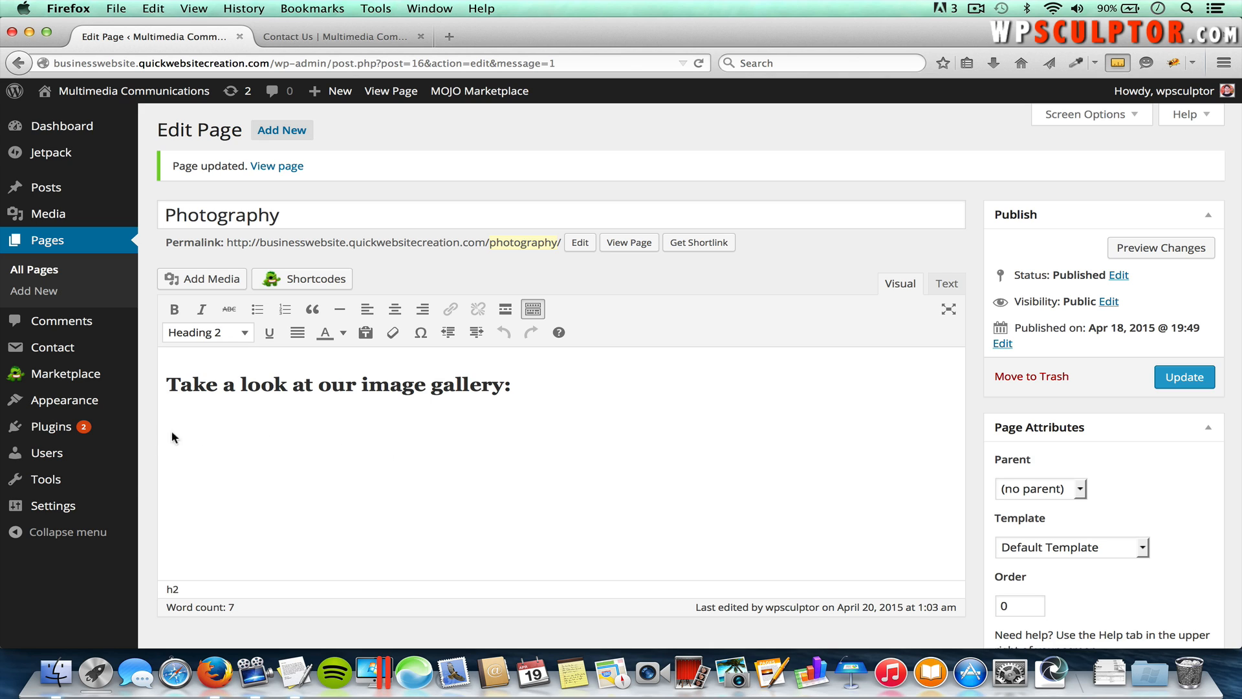
Step: Search the plugin directory for 'Nextgen Gallery', then install and activate NextGEN Gallery 2.0.79
{"action": "mouse_move", "coordinate": [88, 427]}
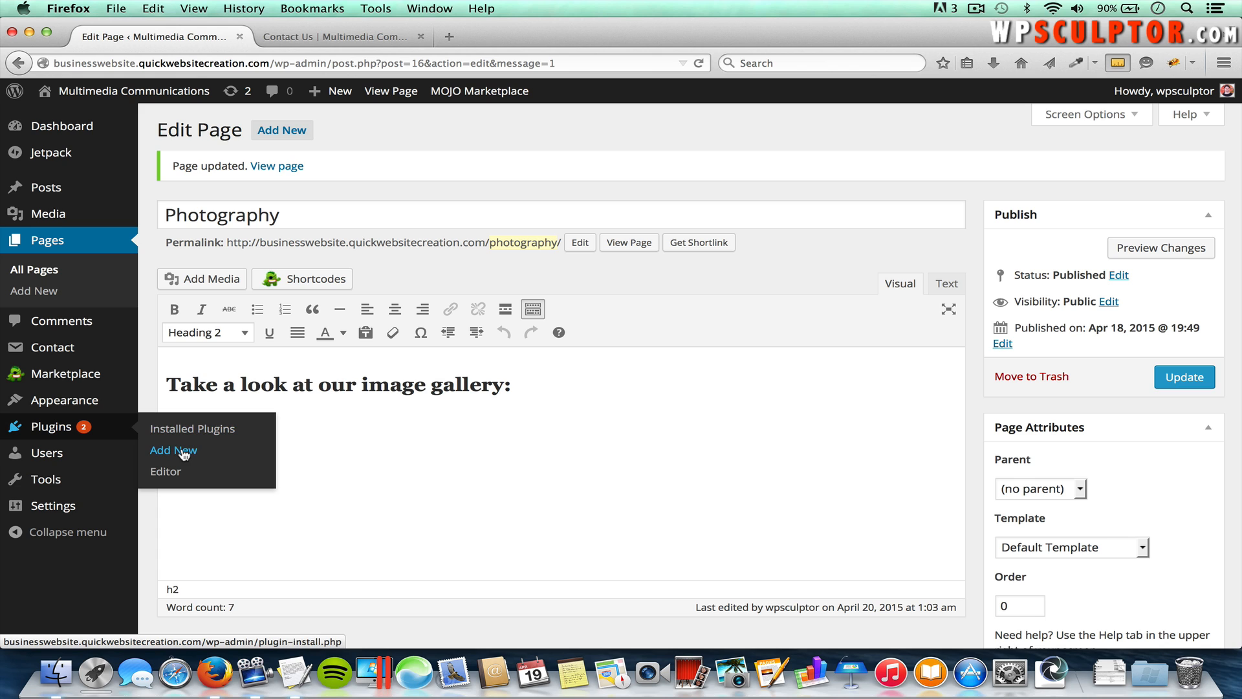
{"action": "left_click", "coordinate": [182, 451]}
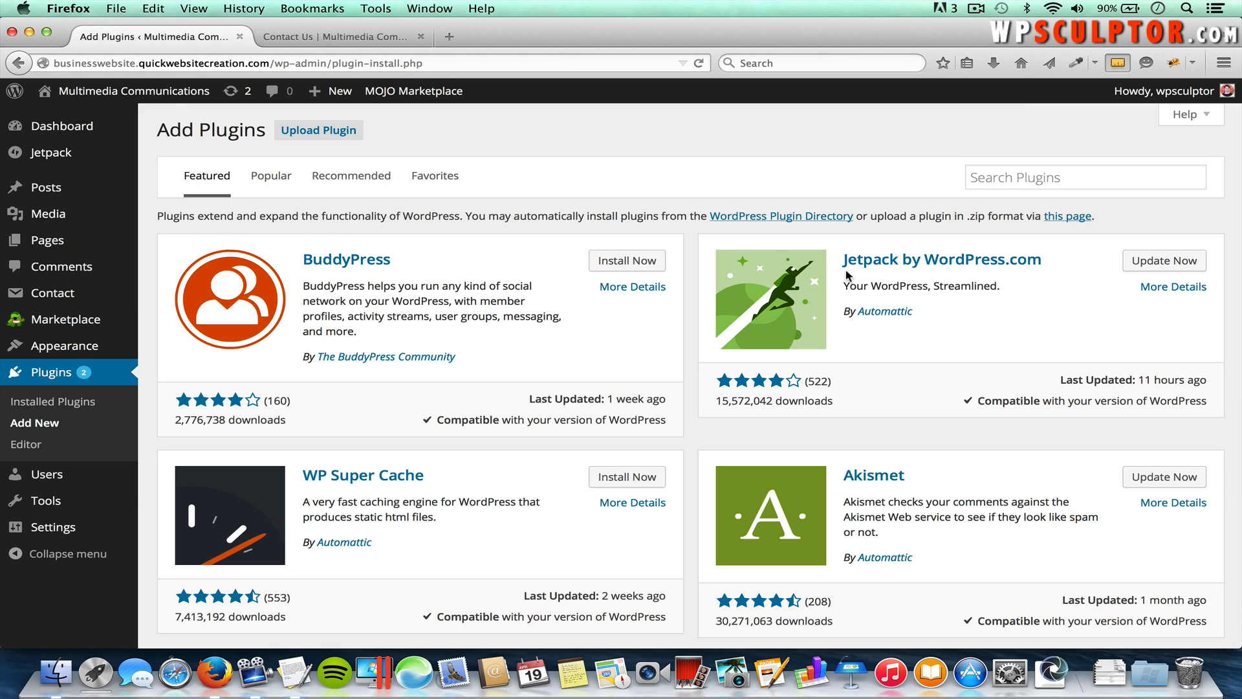
{"action": "left_click", "coordinate": [1023, 176]}
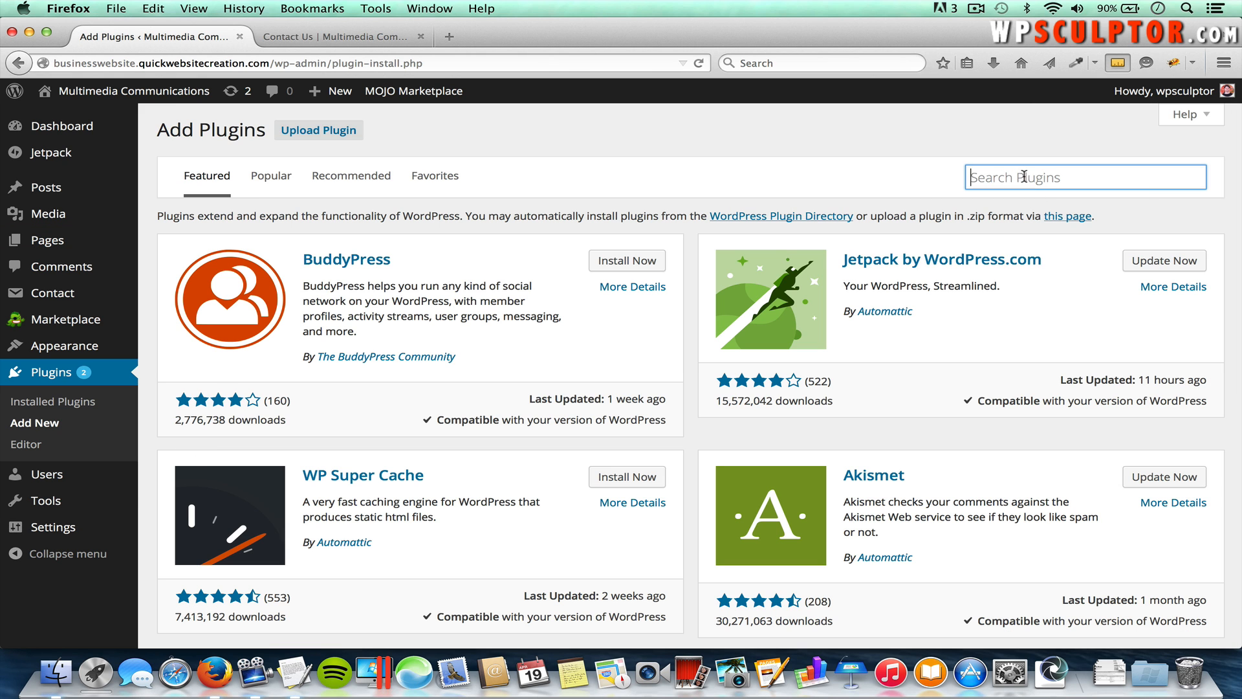
{"action": "type", "text": "Nextgen Gallery"}
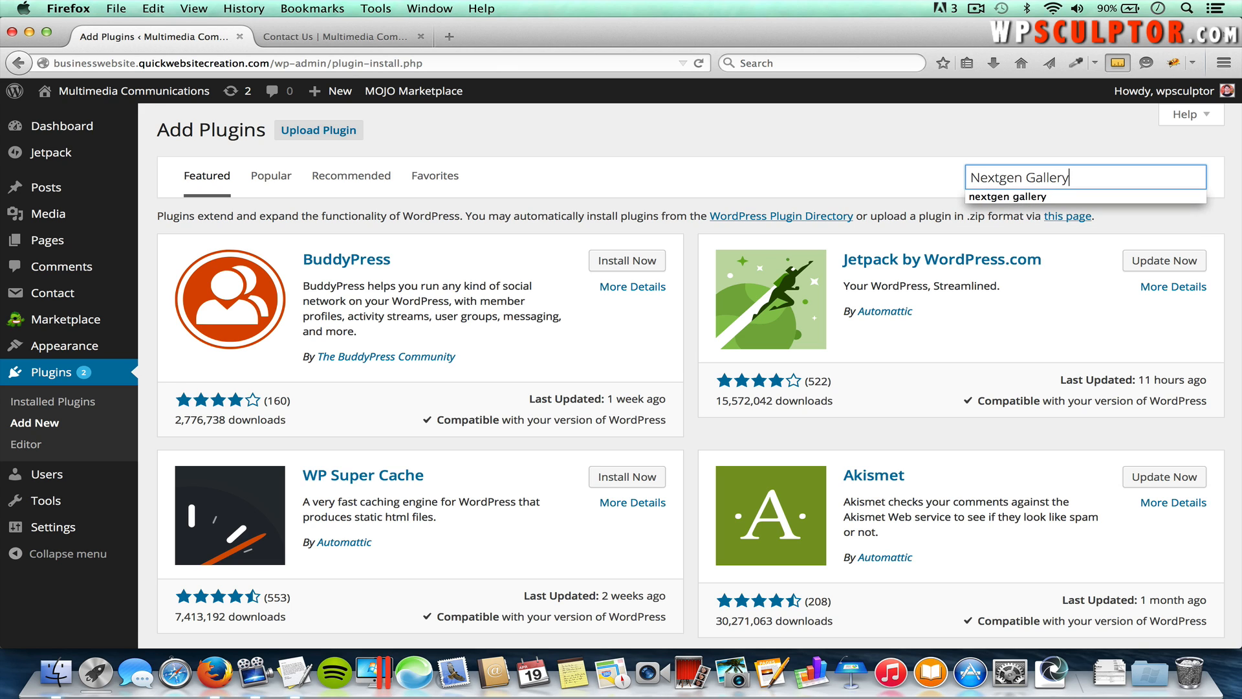
{"action": "key", "text": "Return"}
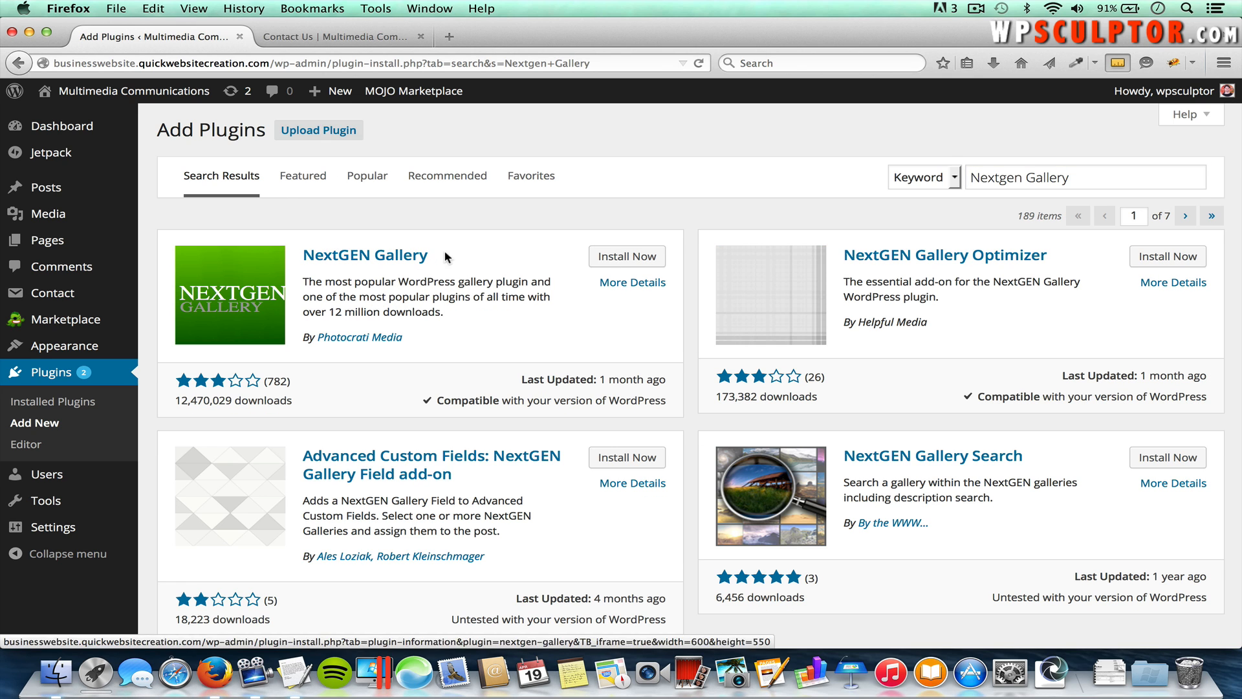
{"action": "left_click", "coordinate": [649, 259]}
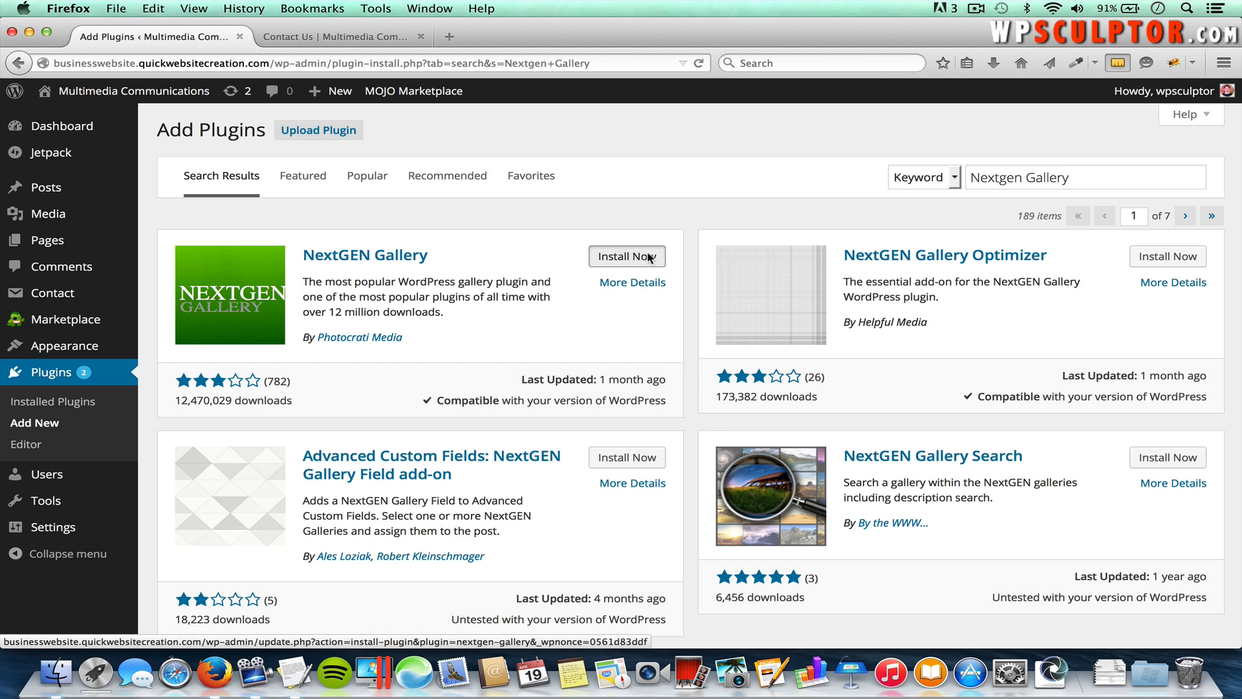
{"action": "left_click", "coordinate": [683, 317]}
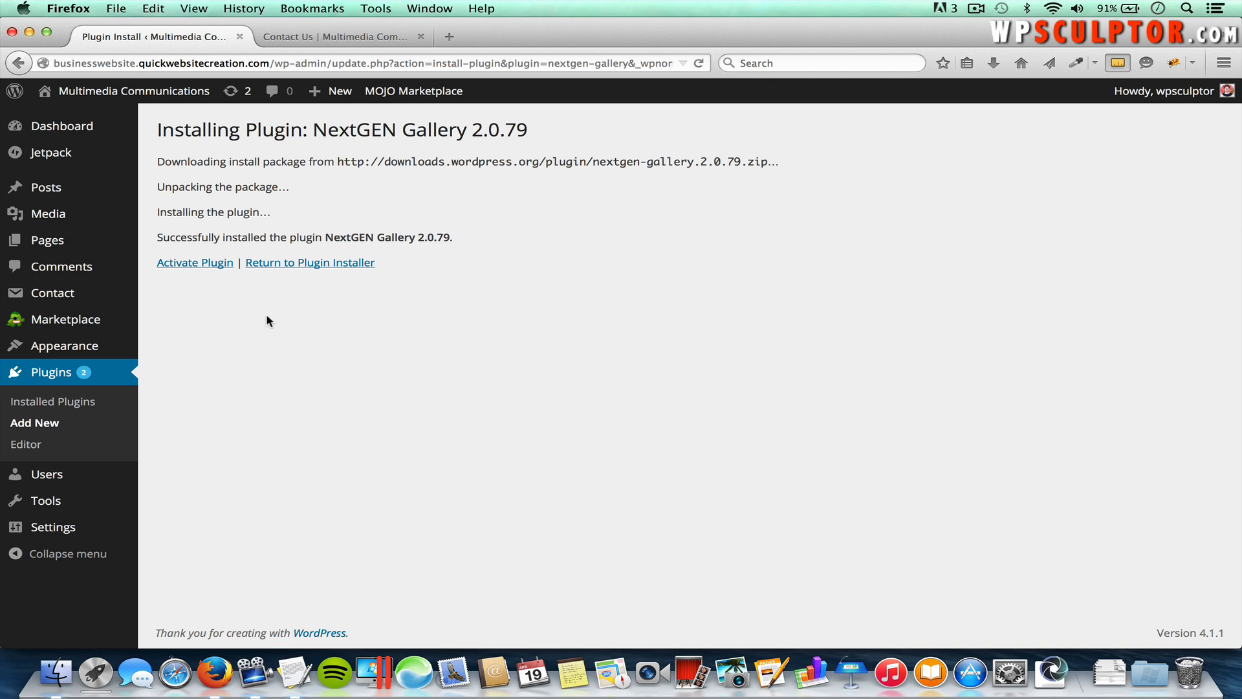
{"action": "left_click", "coordinate": [180, 265]}
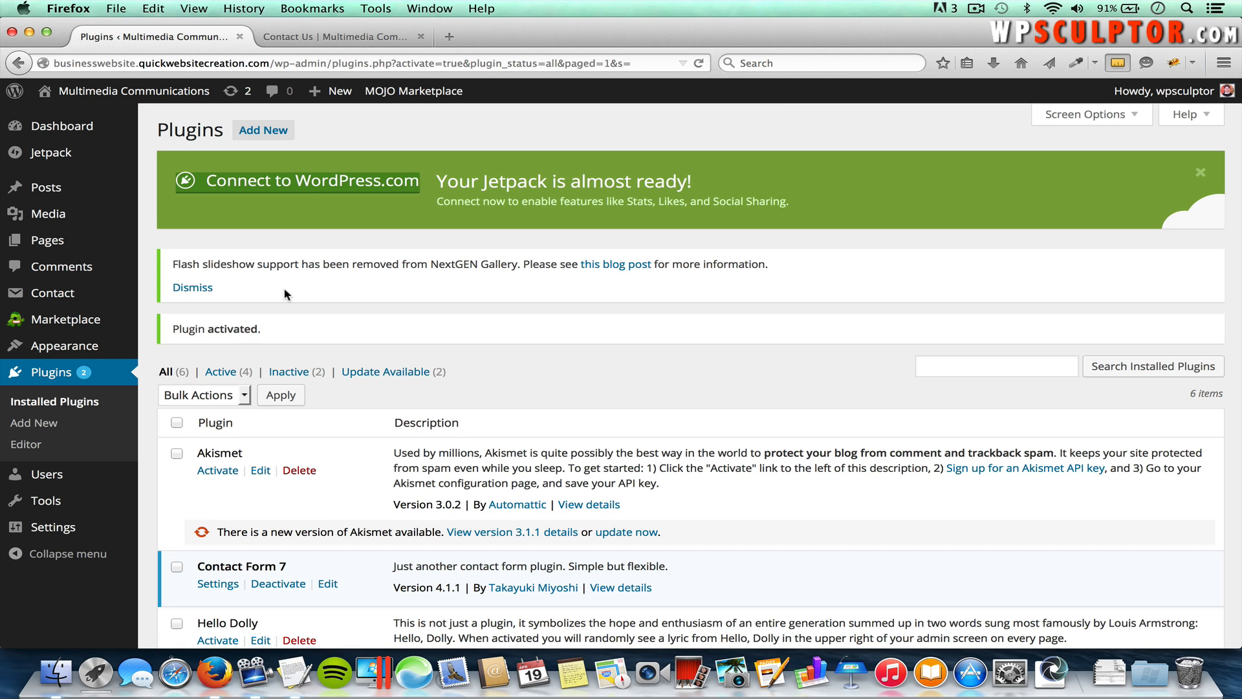
Step: Edit the Photography page and start a new paragraph below the heading
{"action": "mouse_move", "coordinate": [83, 240]}
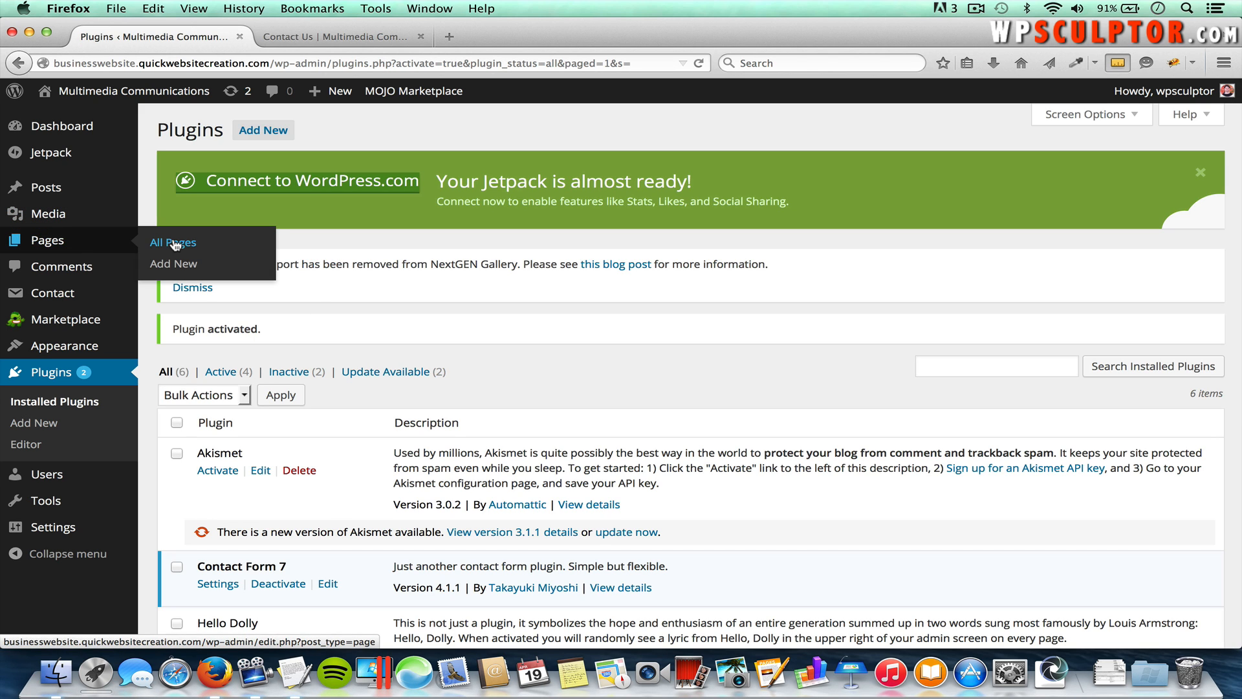
{"action": "left_click", "coordinate": [174, 243]}
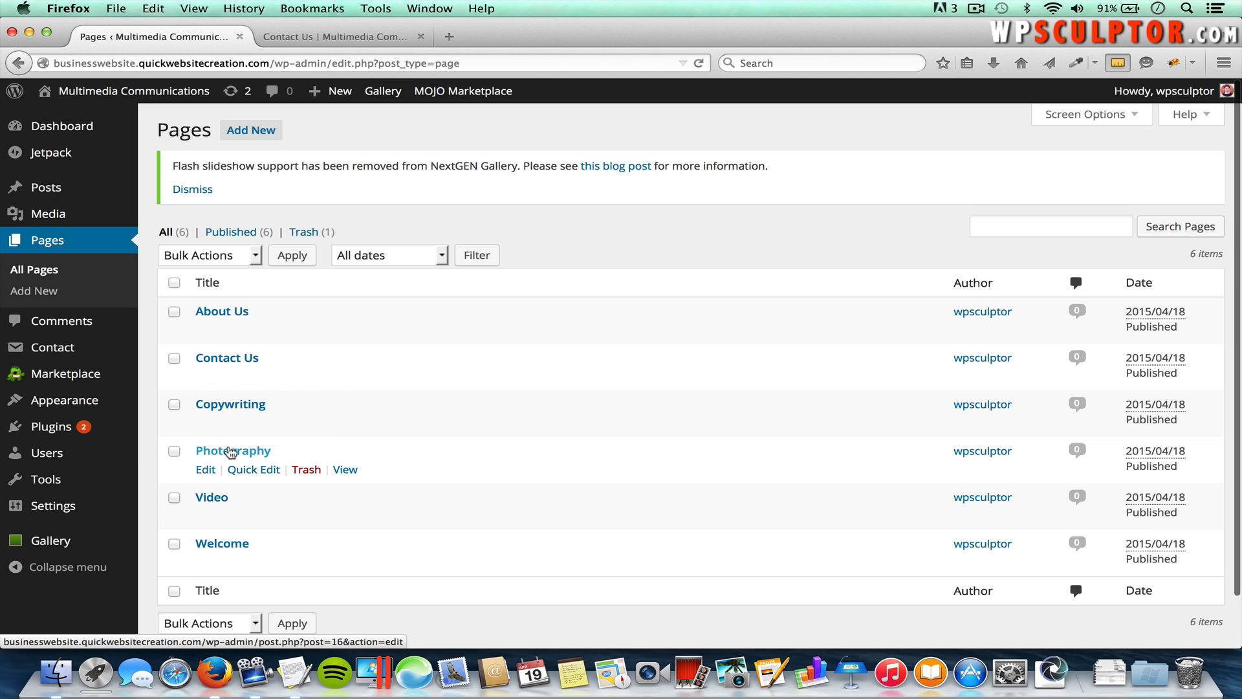
{"action": "left_click", "coordinate": [231, 453]}
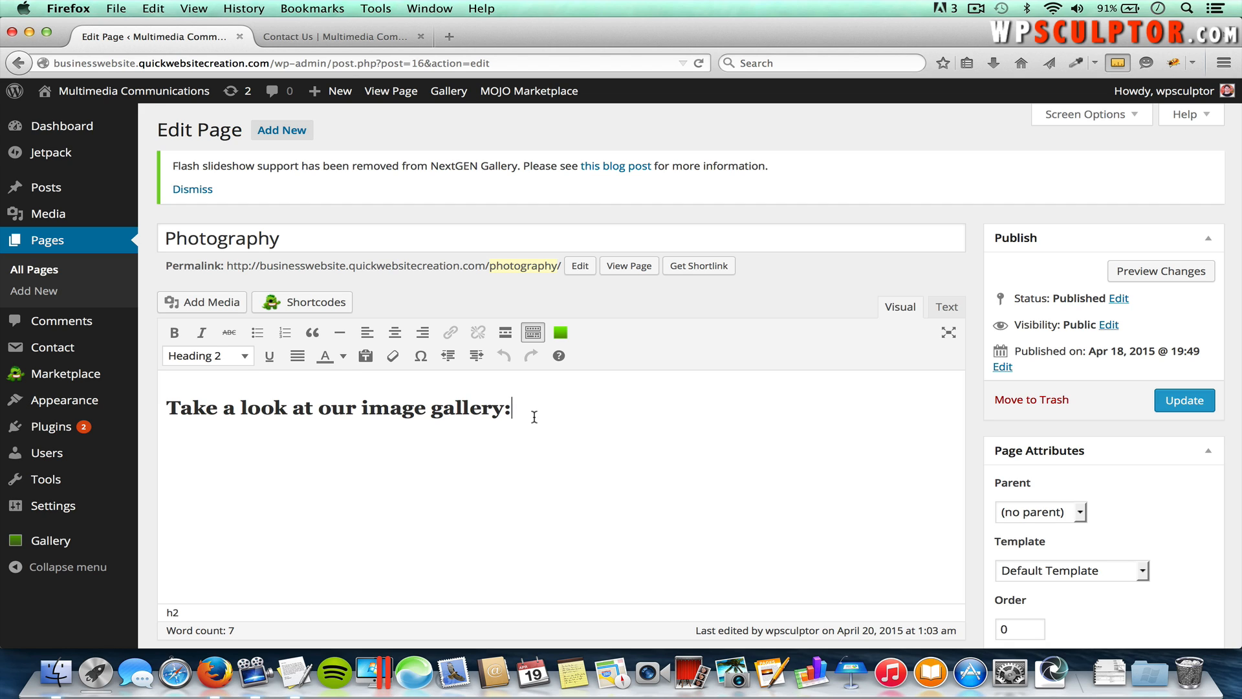
{"action": "key", "text": "Return"}
Step: In the NextGEN insertion window, begin a new gallery named 'Image Gallery 1'
{"action": "left_click", "coordinate": [561, 333]}
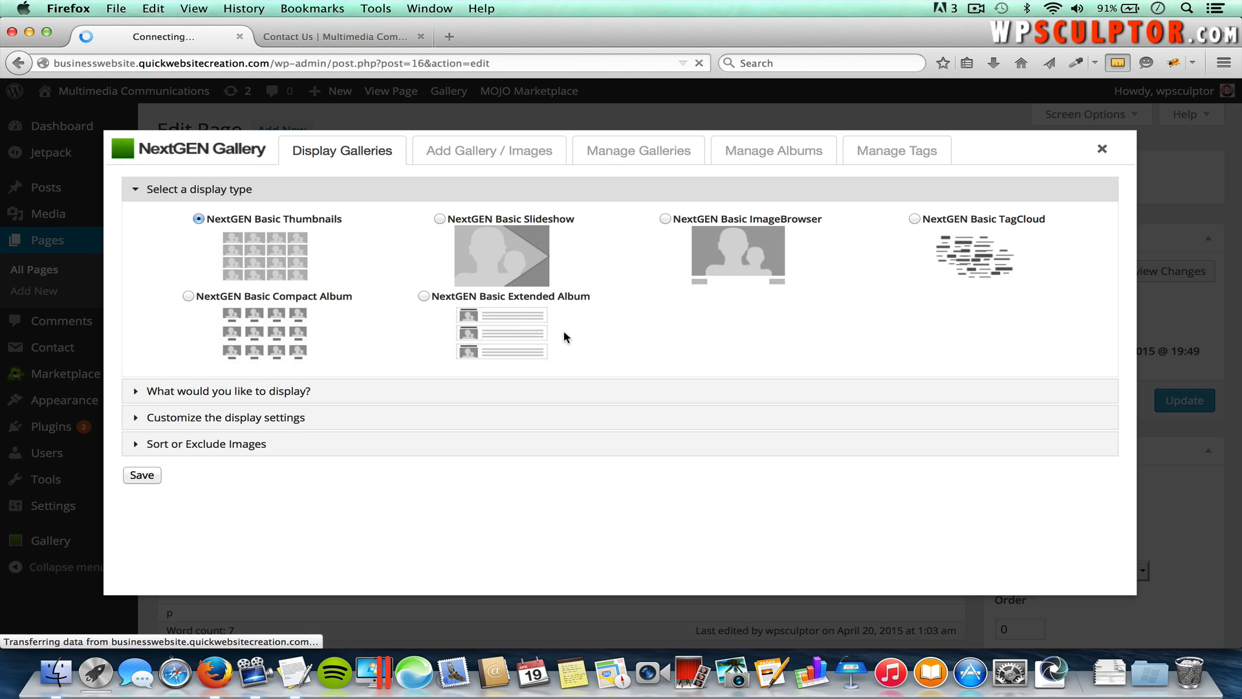
{"action": "left_click", "coordinate": [502, 154]}
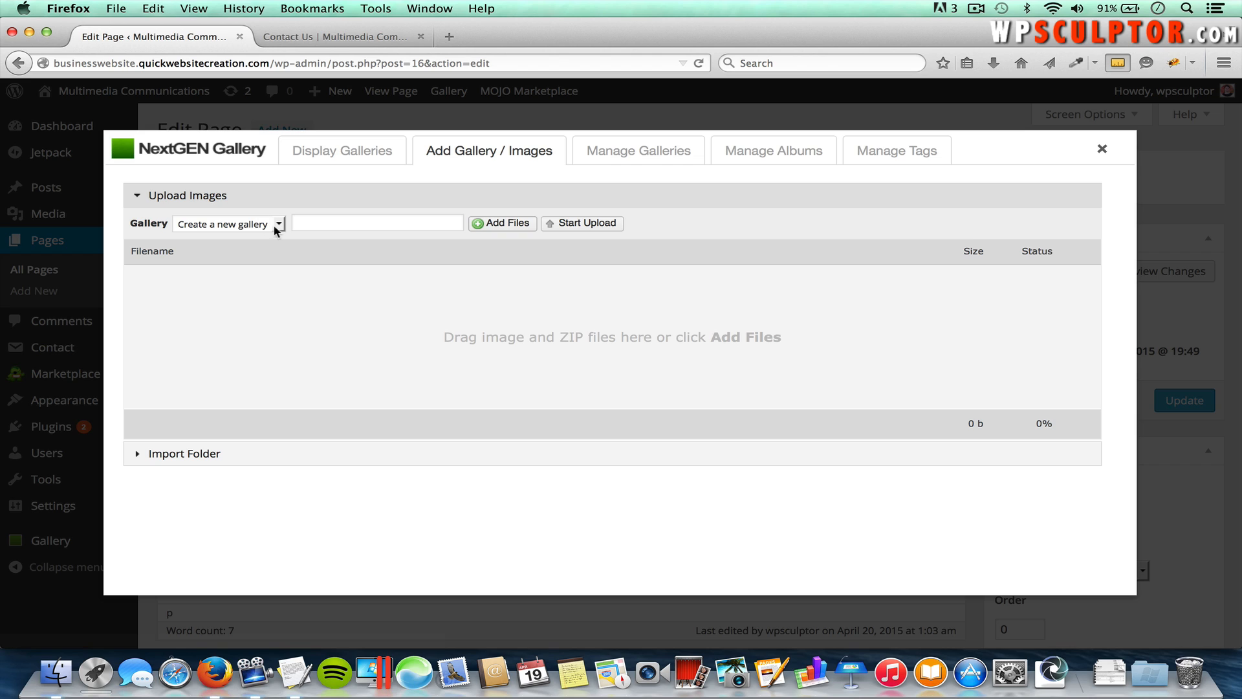
{"action": "left_click", "coordinate": [333, 223]}
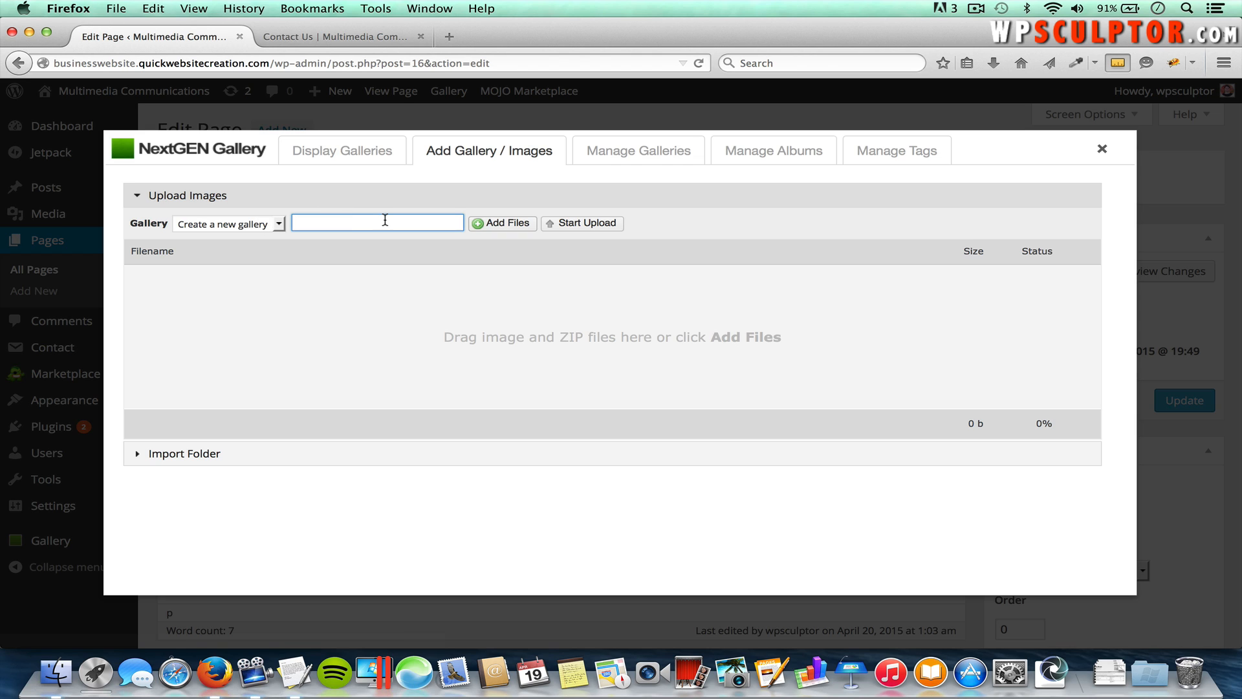
{"action": "type", "text": "Image Gallery 1"}
Step: Queue Desert.jpg through Waterfall.jpg from the Image Gallery folder and start uploading all five
{"action": "left_click", "coordinate": [509, 224]}
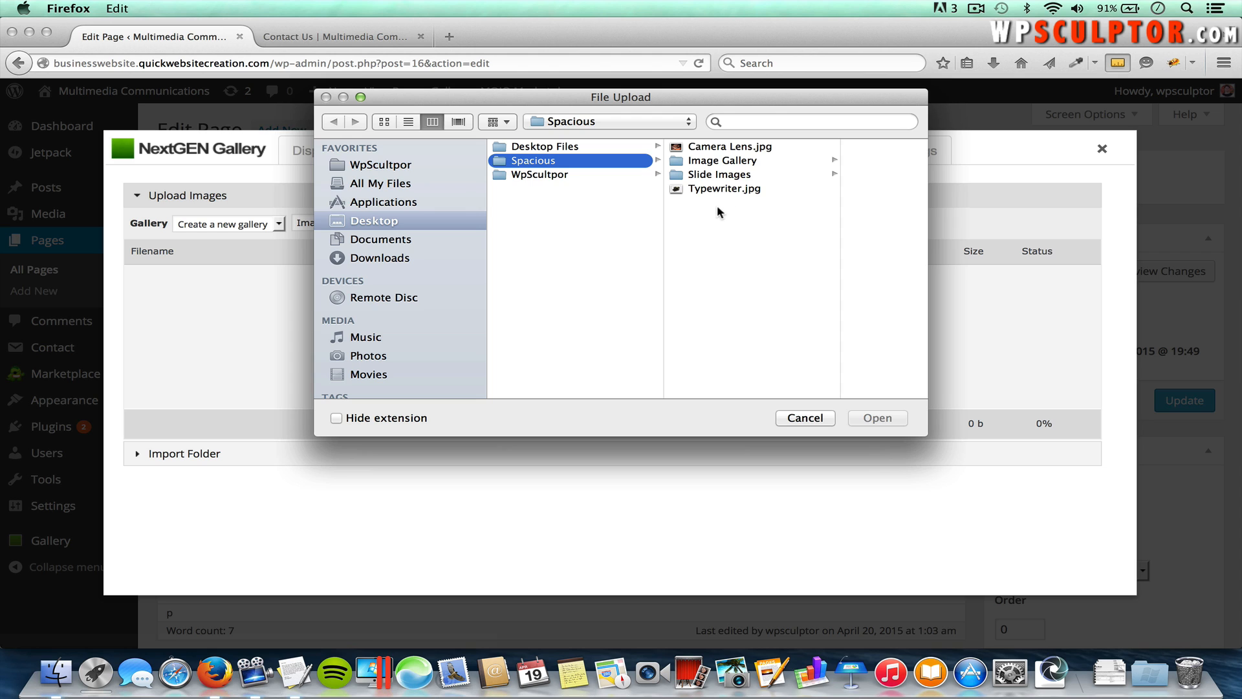
{"action": "left_click", "coordinate": [743, 163]}
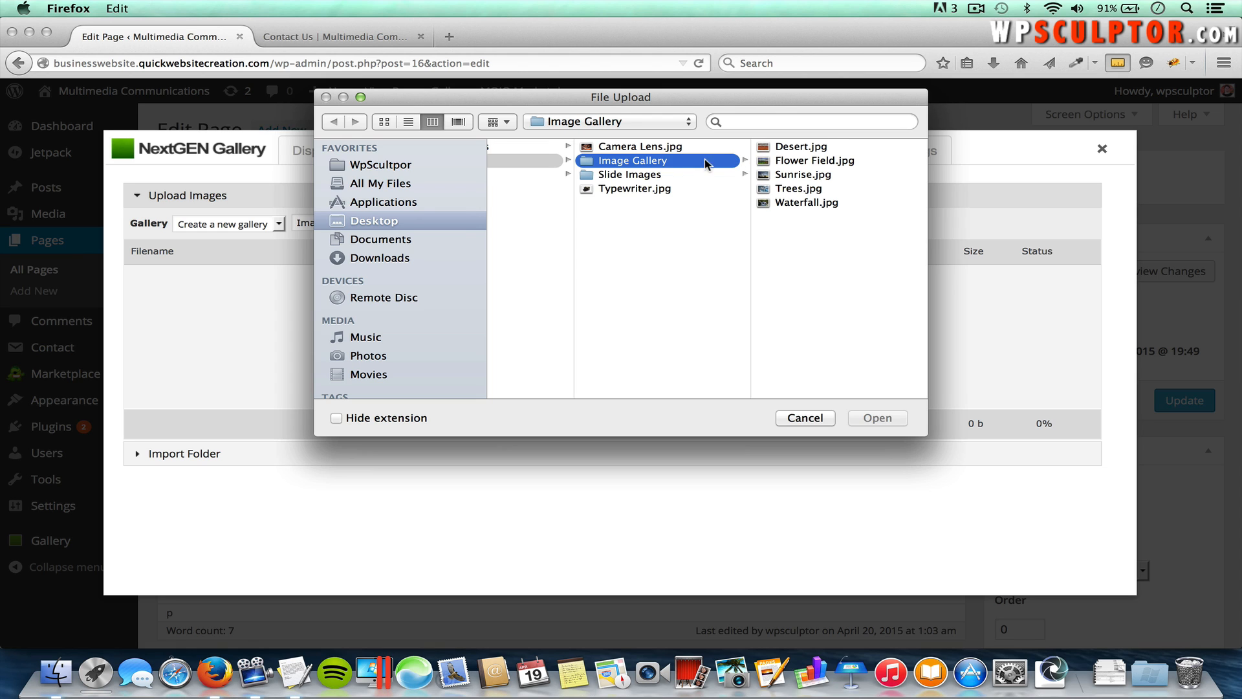
{"action": "left_click", "coordinate": [783, 148]}
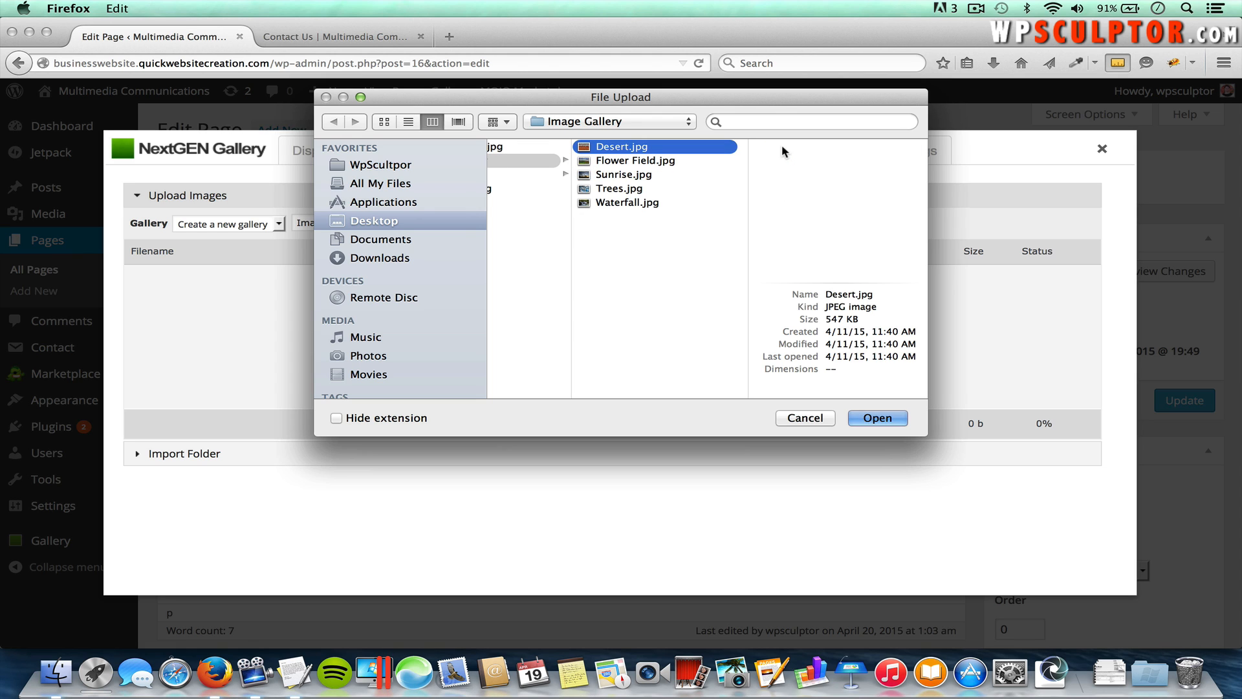
{"action": "left_click", "coordinate": [640, 204], "text": "shift"}
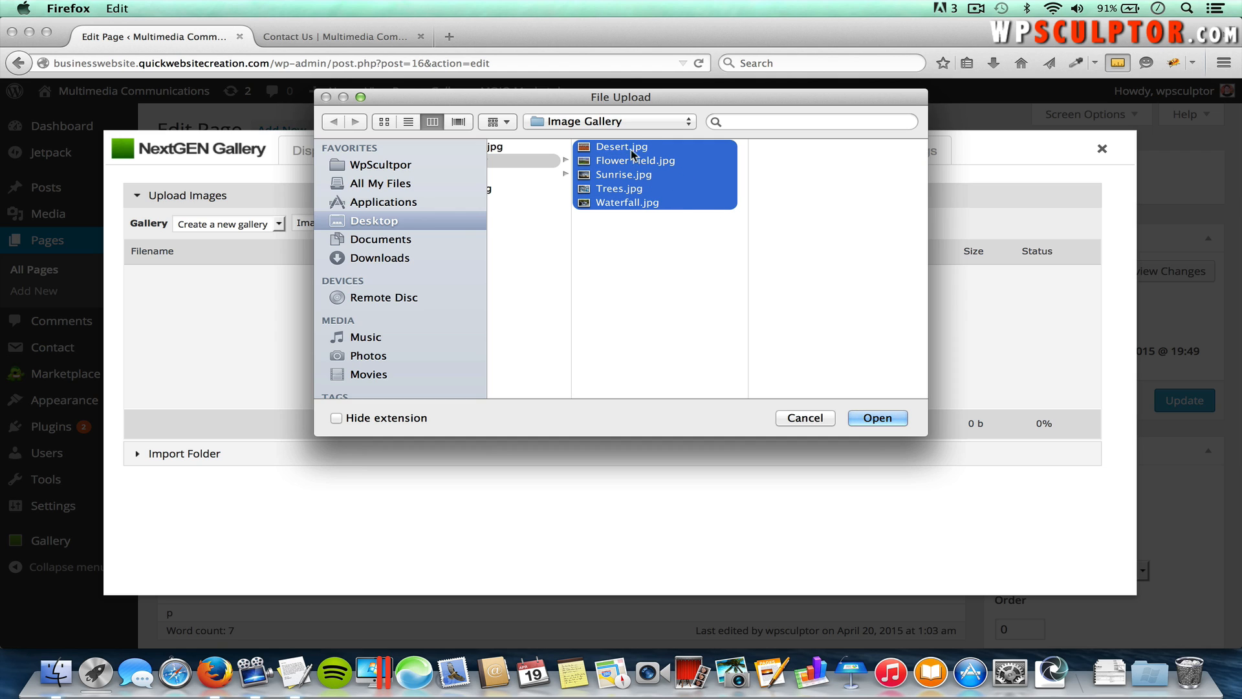
{"action": "left_click", "coordinate": [654, 298]}
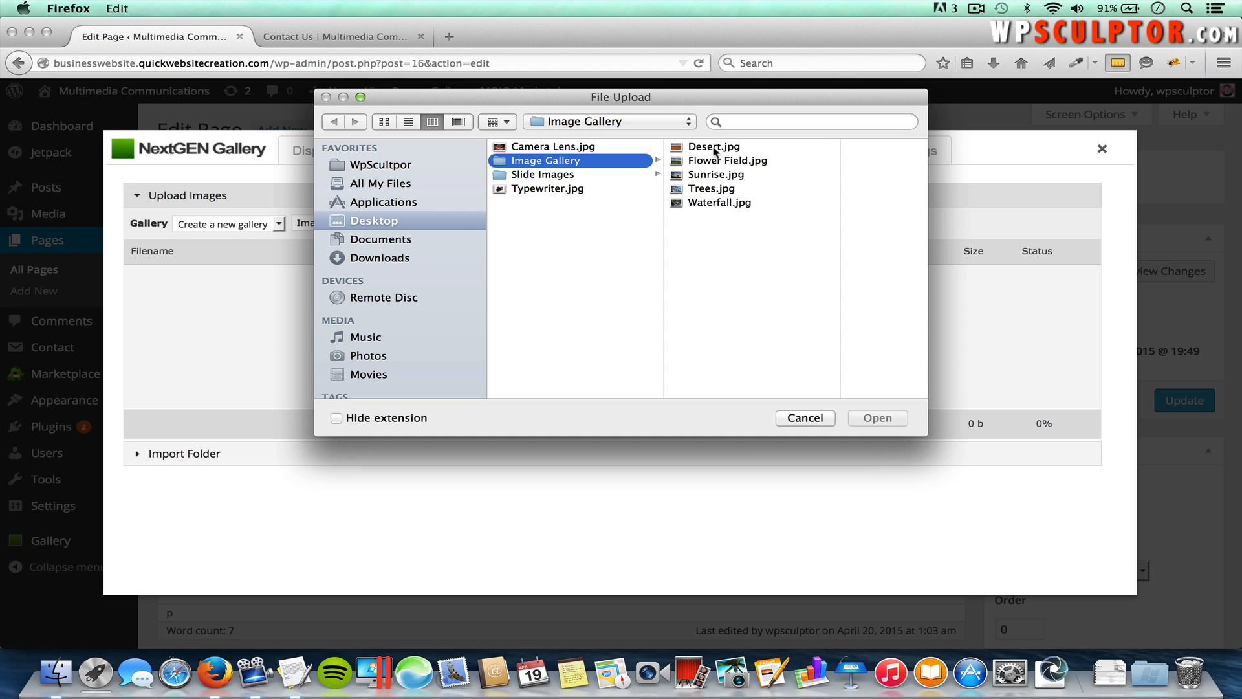
{"action": "left_click", "coordinate": [714, 152]}
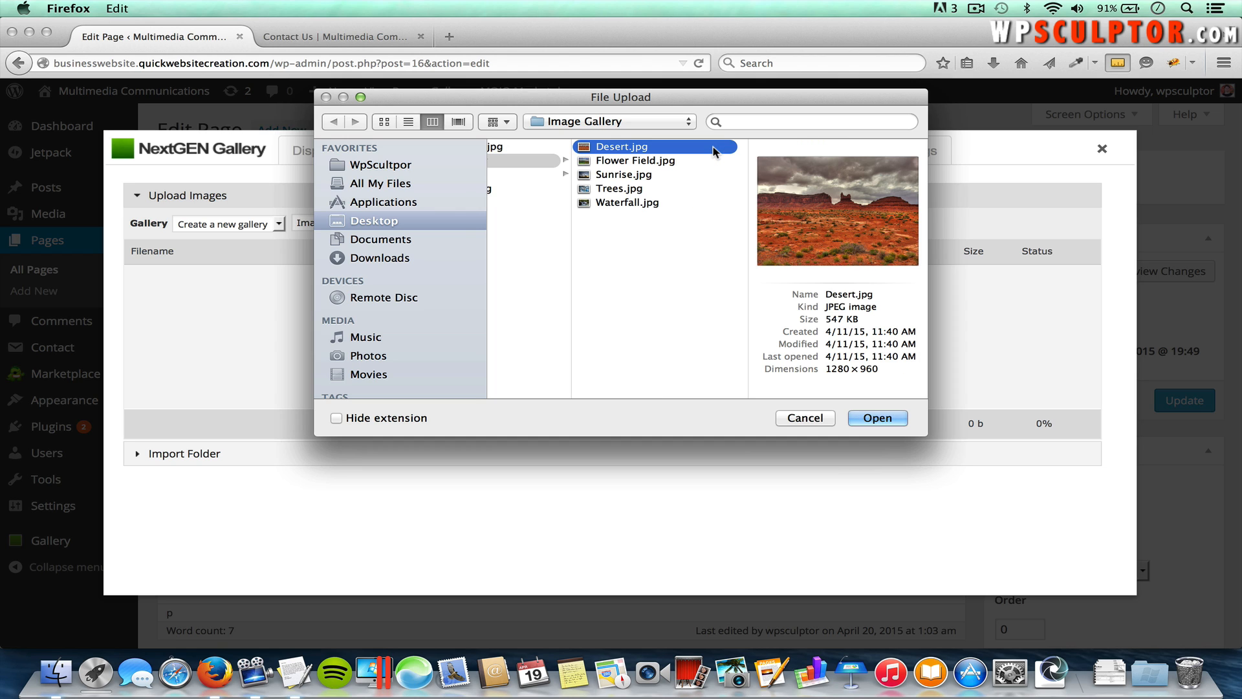
{"action": "left_click", "coordinate": [644, 204], "text": "shift"}
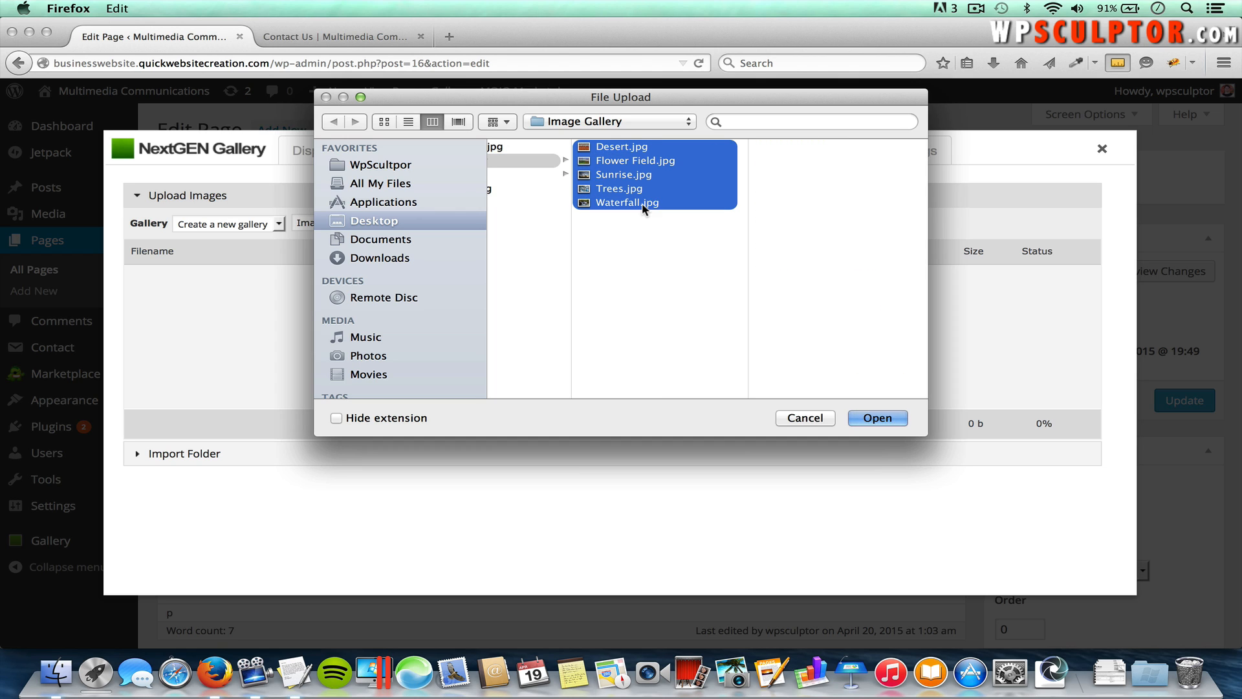
{"action": "left_click", "coordinate": [877, 418]}
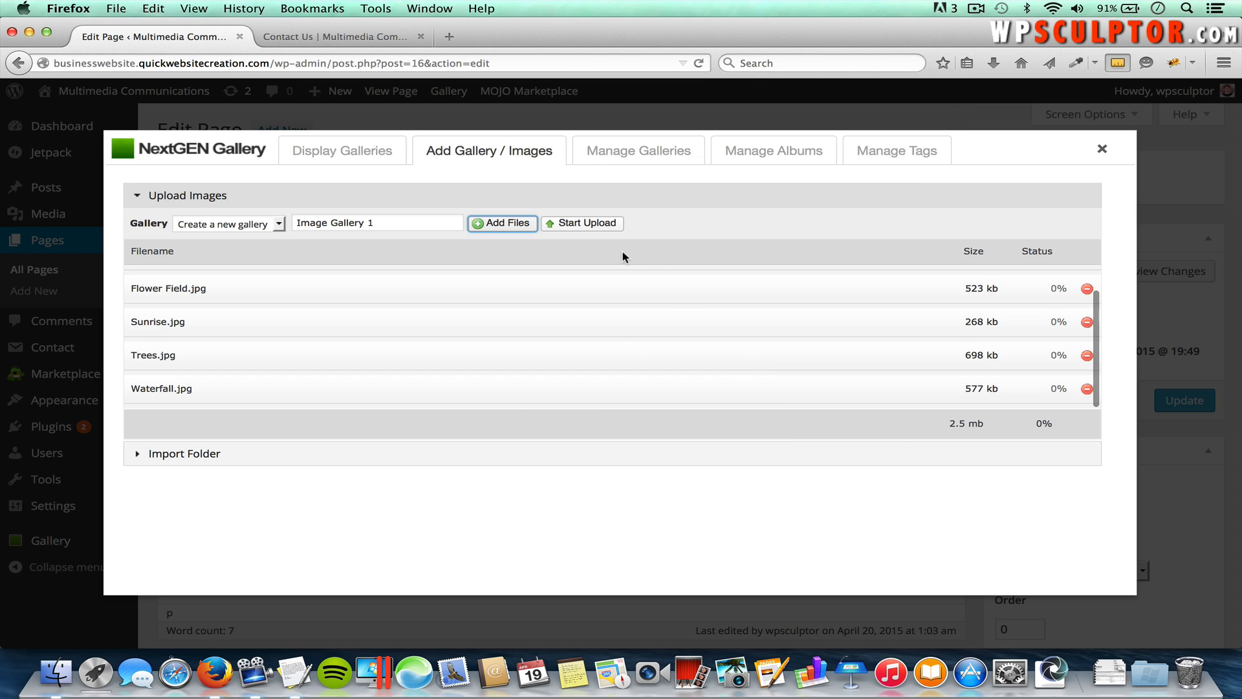
{"action": "left_click", "coordinate": [584, 223]}
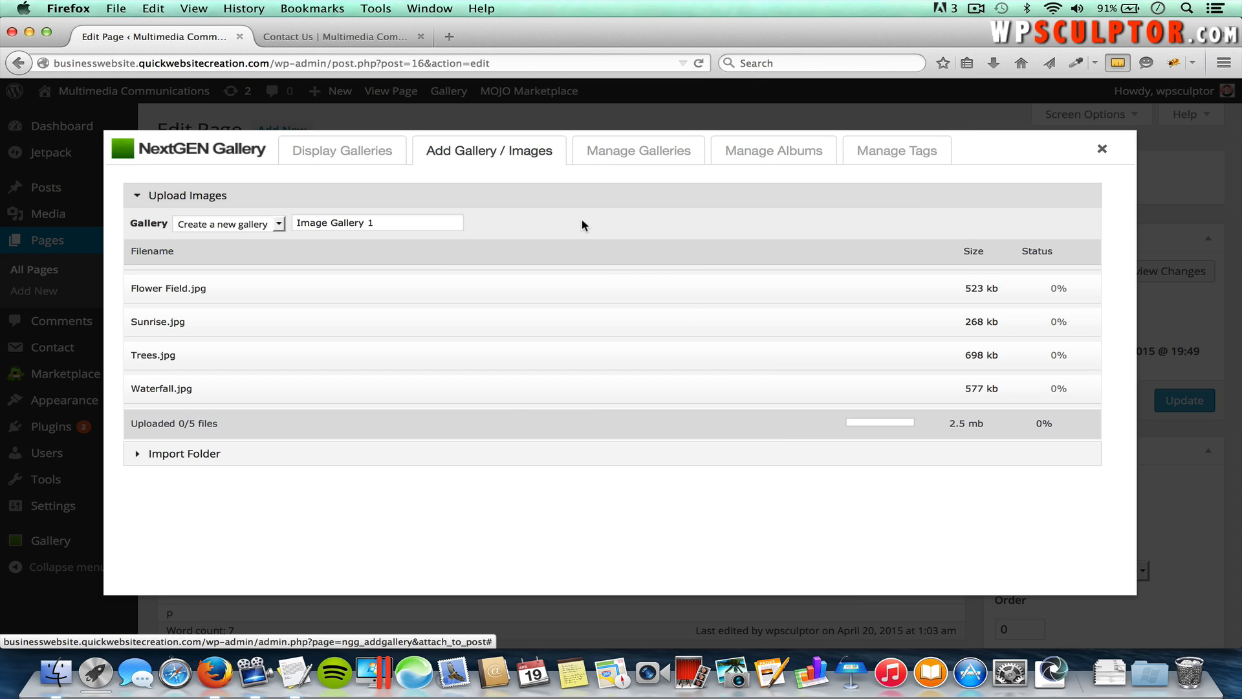
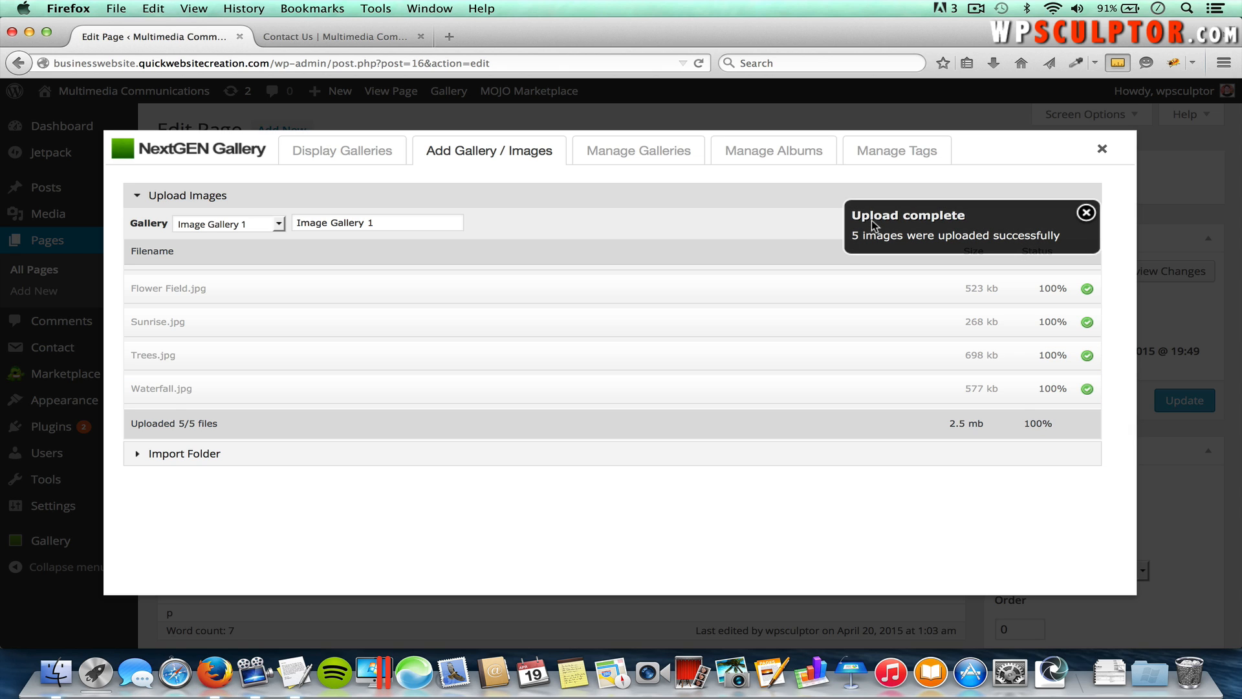
Step: Choose Display Galleries with Image Gallery 1 as the source, and expand its display settings
{"action": "left_click", "coordinate": [344, 157]}
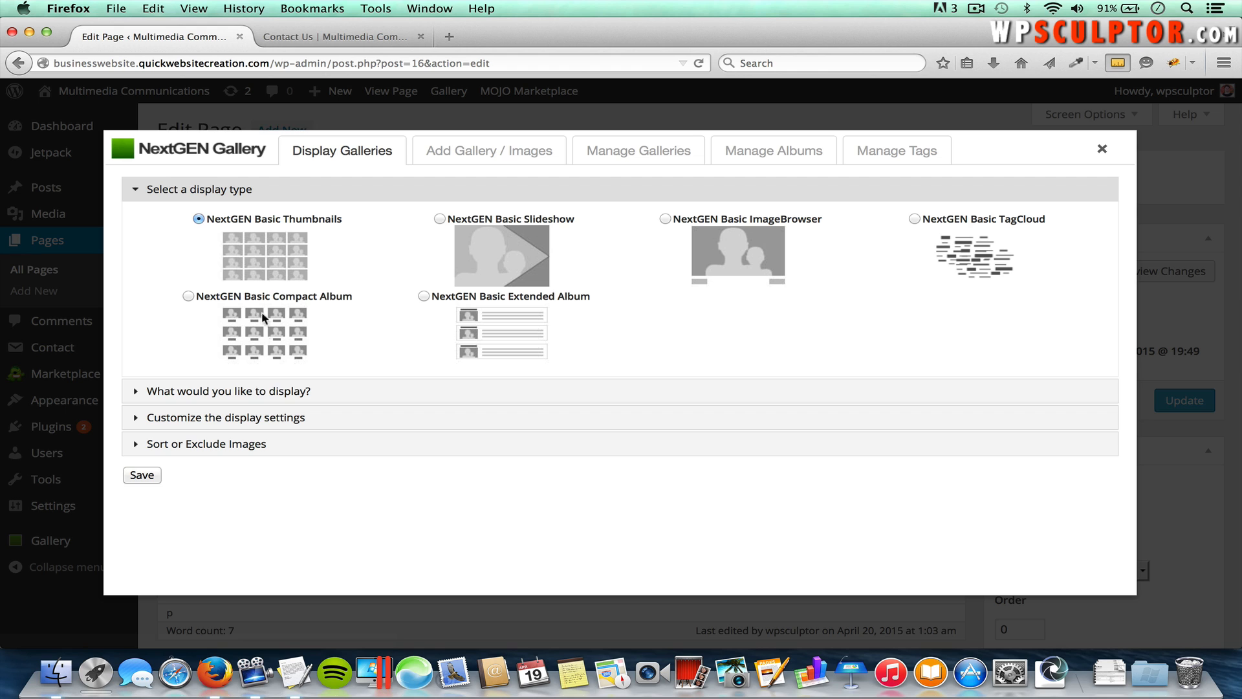
{"action": "left_click", "coordinate": [233, 393]}
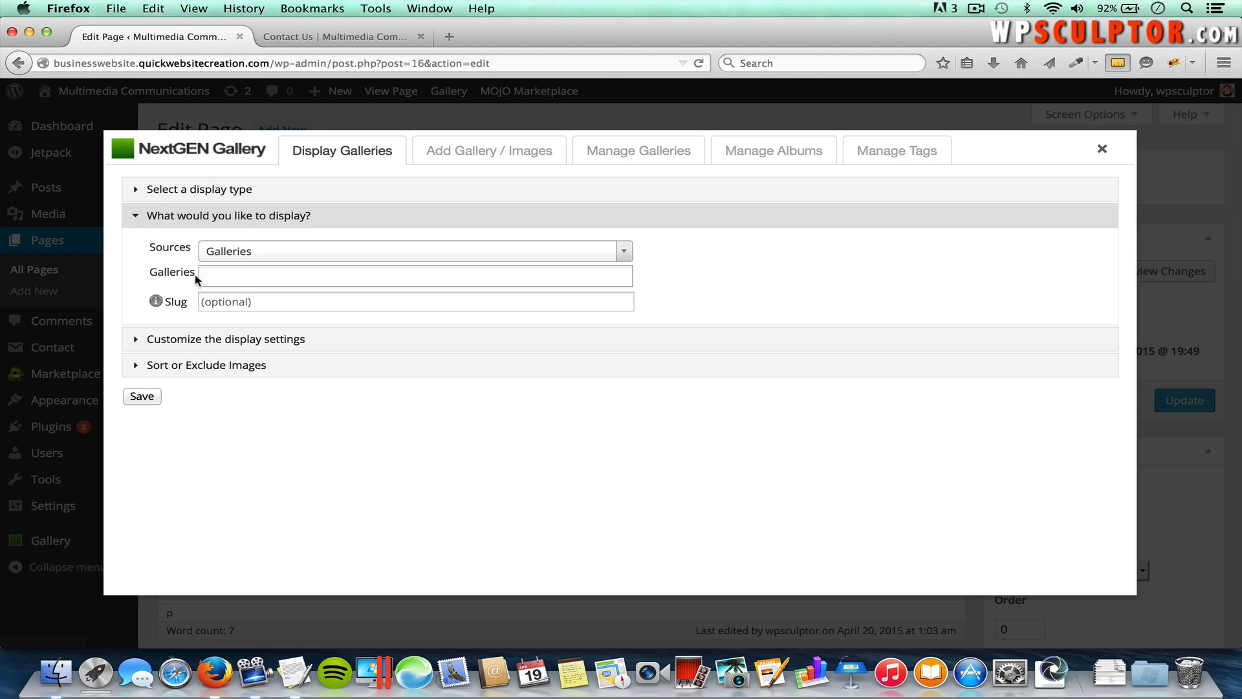
{"action": "left_click", "coordinate": [233, 276]}
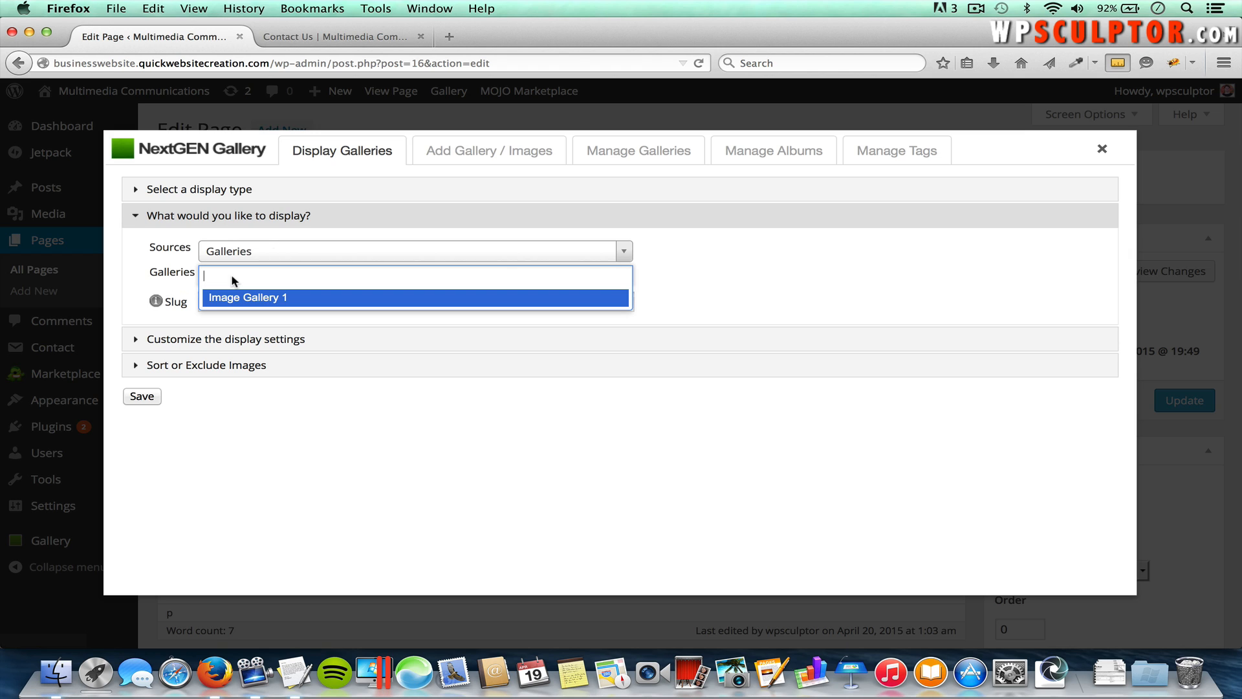
{"action": "left_click", "coordinate": [280, 298]}
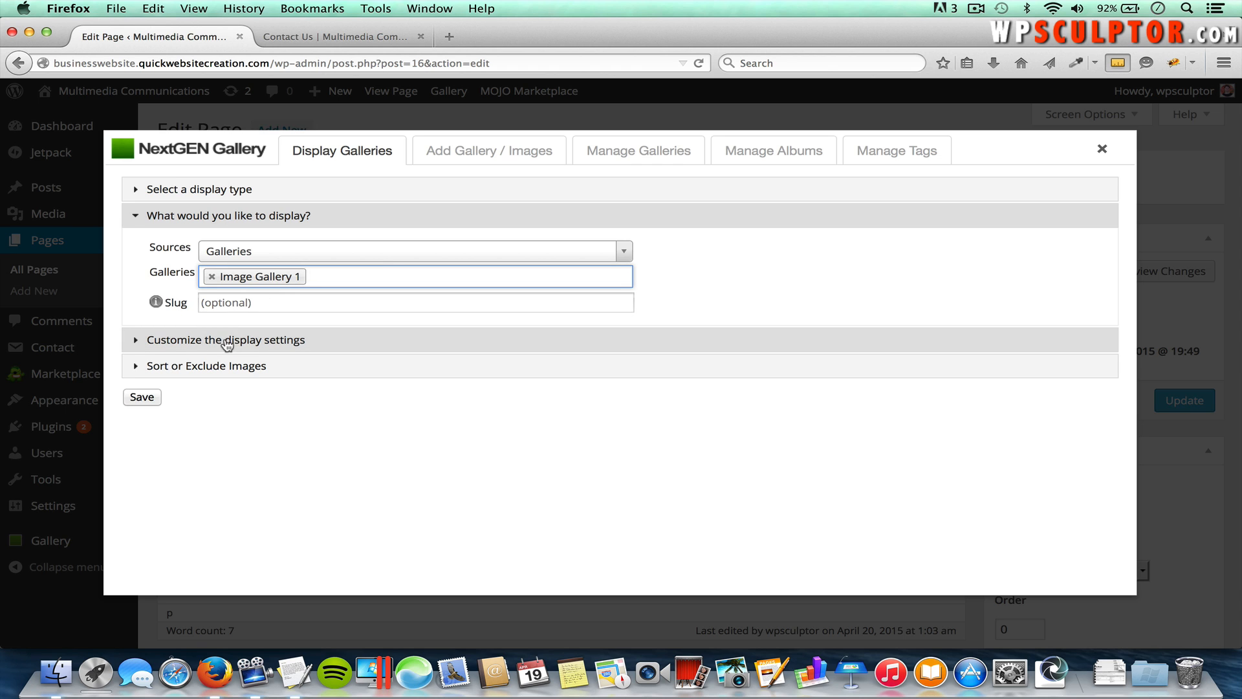
{"action": "left_click", "coordinate": [346, 340]}
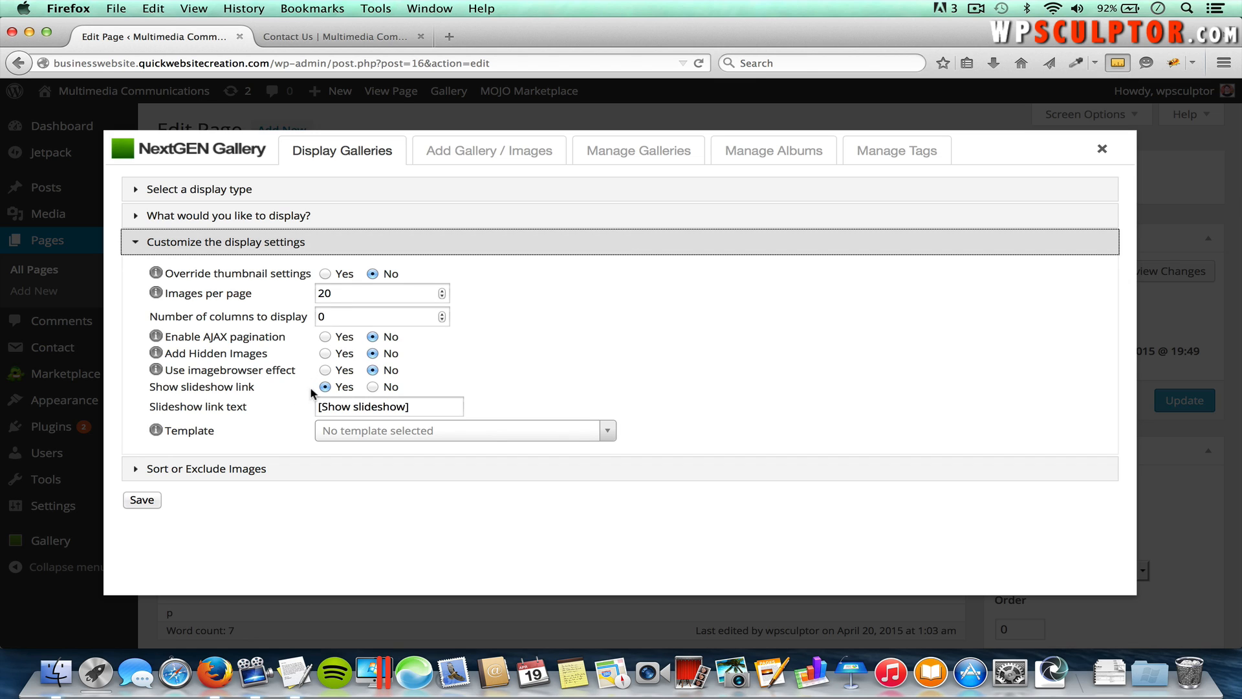
Step: Turn off the slideshow link, move the poppy photo to first place, and insert the gallery
{"action": "left_click", "coordinate": [372, 386]}
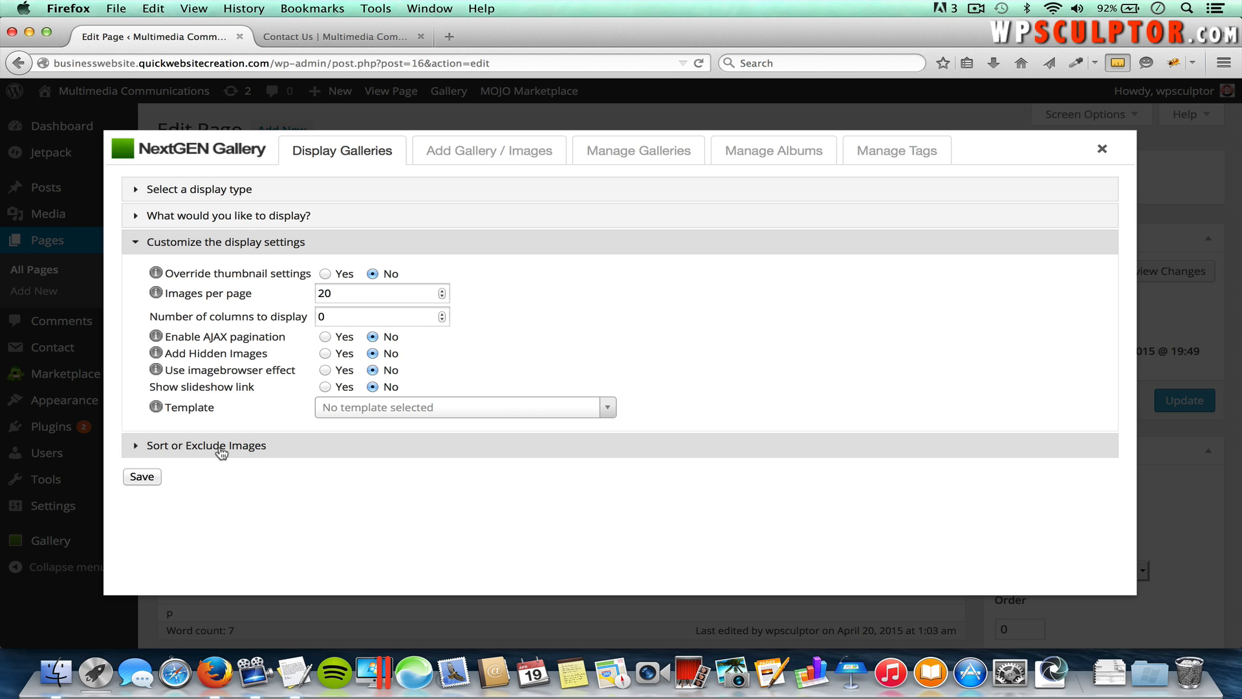
{"action": "left_click", "coordinate": [260, 447]}
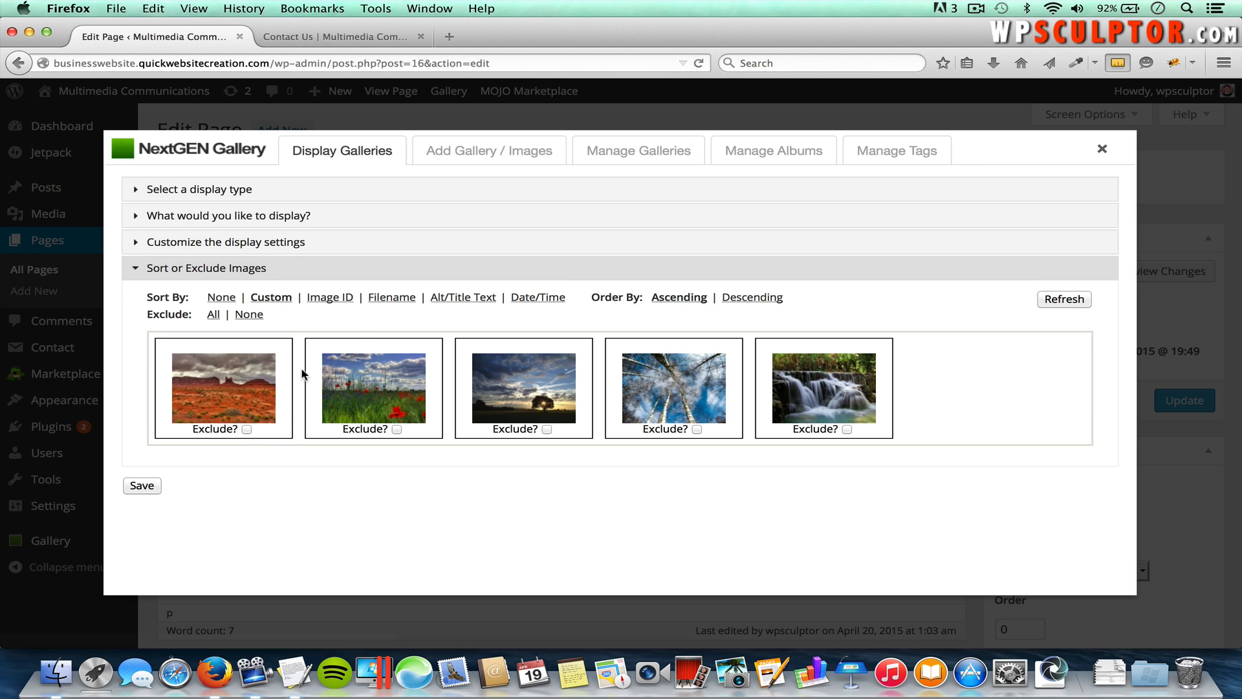
{"action": "left_click_drag", "start_coordinate": [216, 375], "coordinate": [381, 370]}
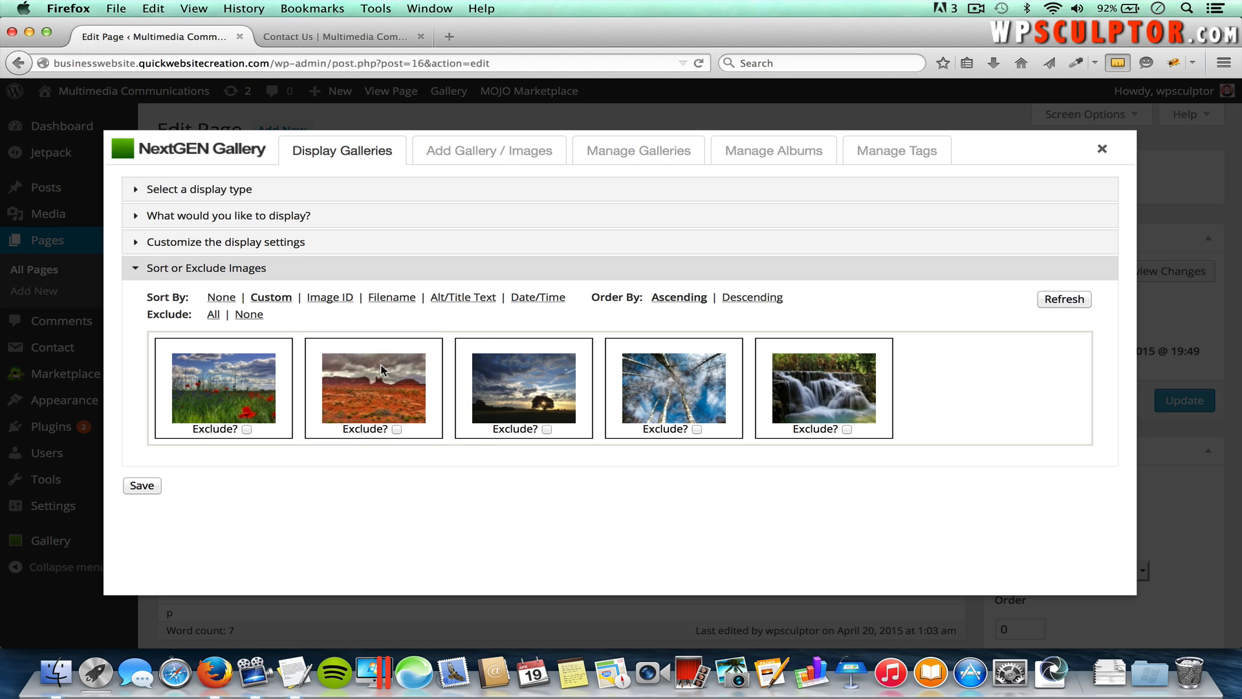
{"action": "left_click", "coordinate": [396, 429]}
{"action": "left_click", "coordinate": [397, 429]}
{"action": "left_click", "coordinate": [141, 486]}
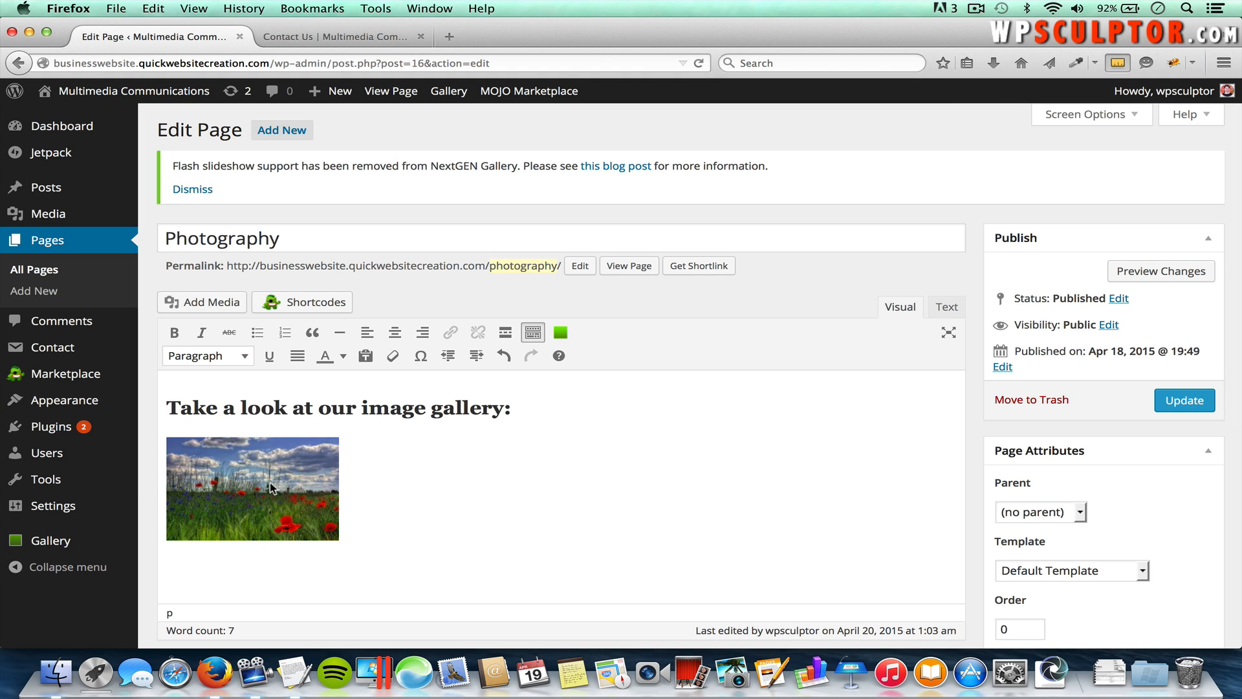
Step: Update the Photography page and open its live version under Services
{"action": "left_click", "coordinate": [1190, 399]}
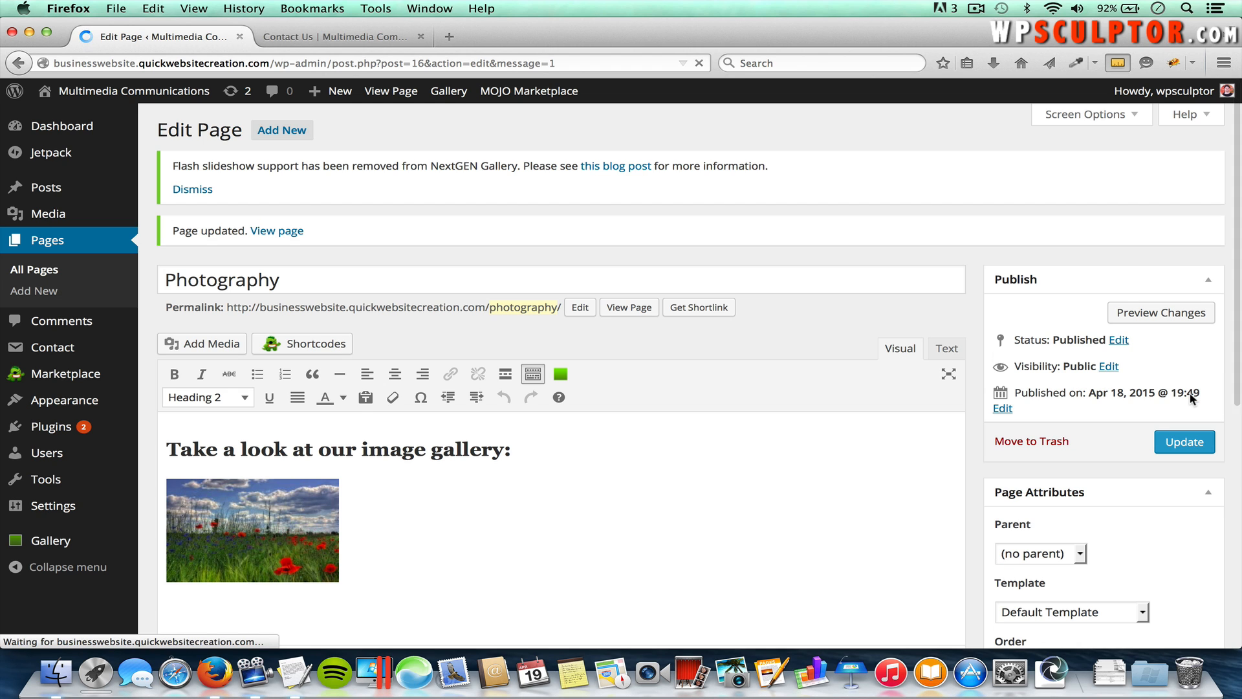
{"action": "left_click", "coordinate": [345, 40]}
{"action": "mouse_move", "coordinate": [1034, 169]}
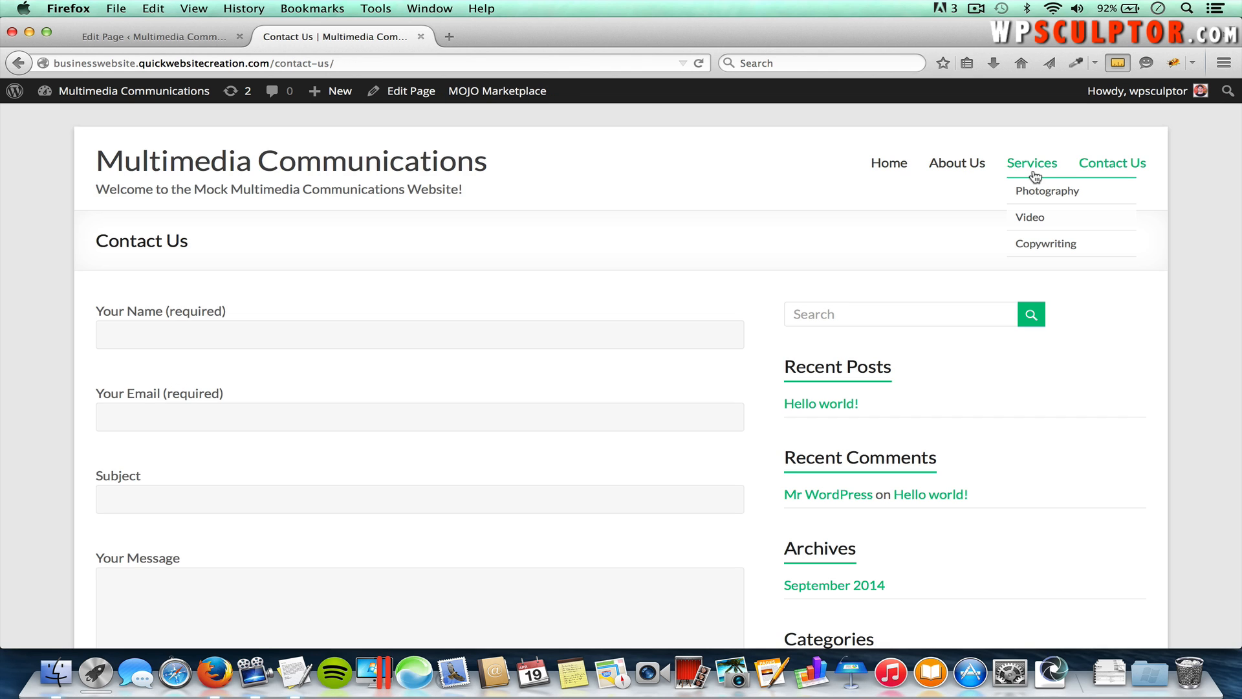
{"action": "left_click", "coordinate": [1041, 196]}
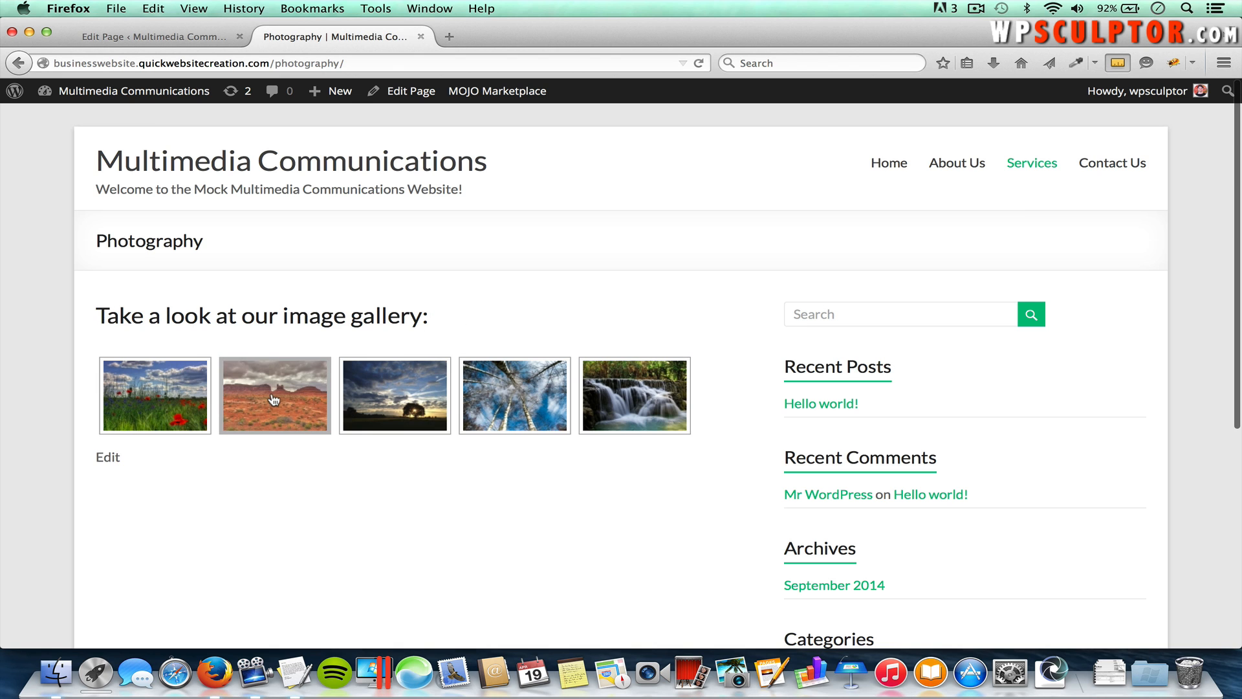
Step: Browse all five gallery photos in the lightbox, then close it and return to the editor
{"action": "left_click", "coordinate": [164, 389]}
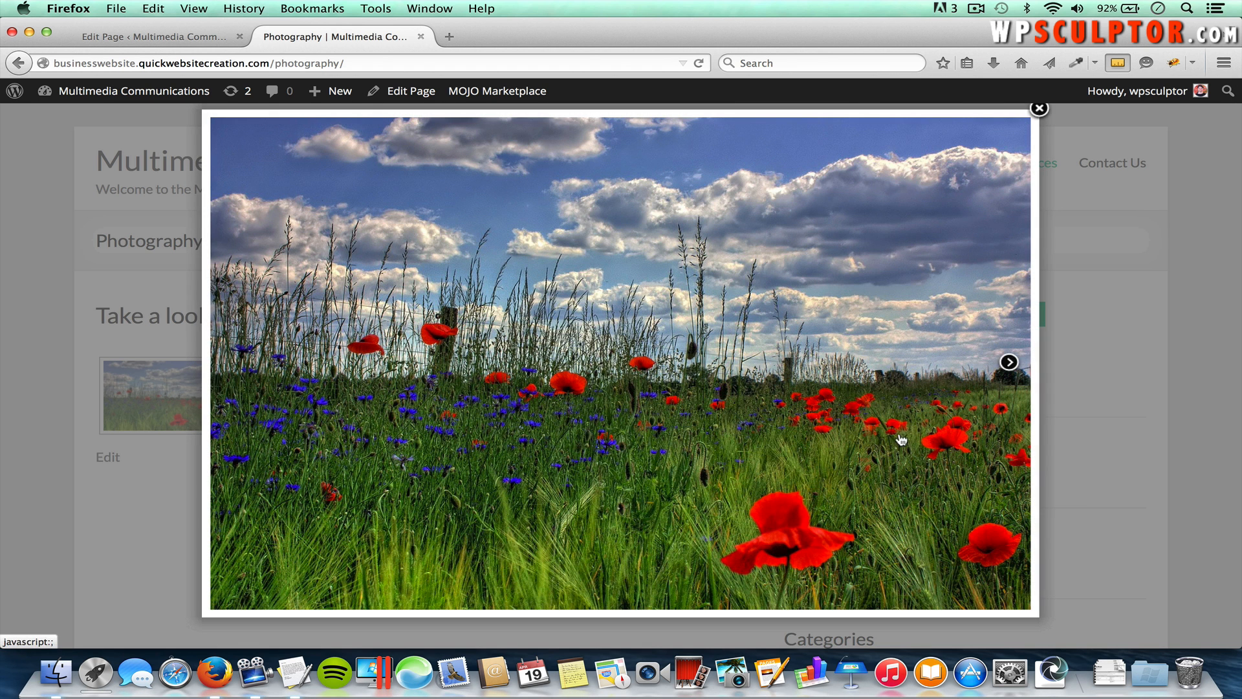
{"action": "left_click", "coordinate": [1009, 362]}
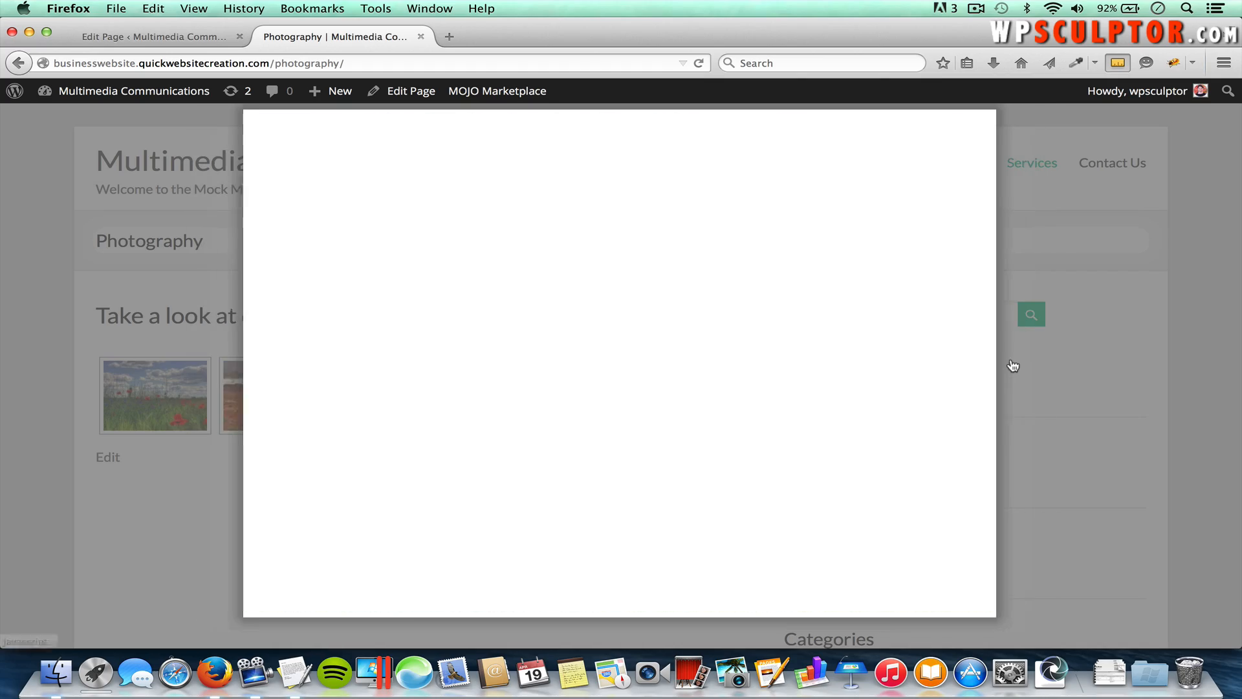
{"action": "left_click", "coordinate": [965, 362]}
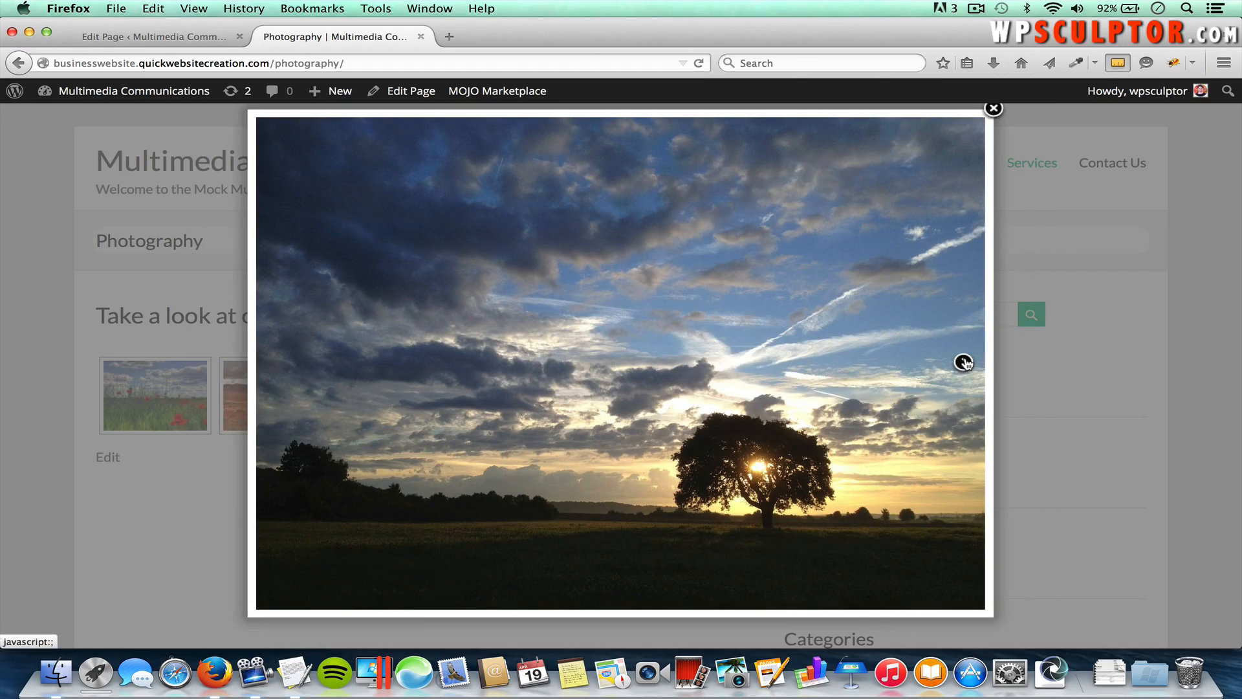
{"action": "left_click", "coordinate": [964, 364]}
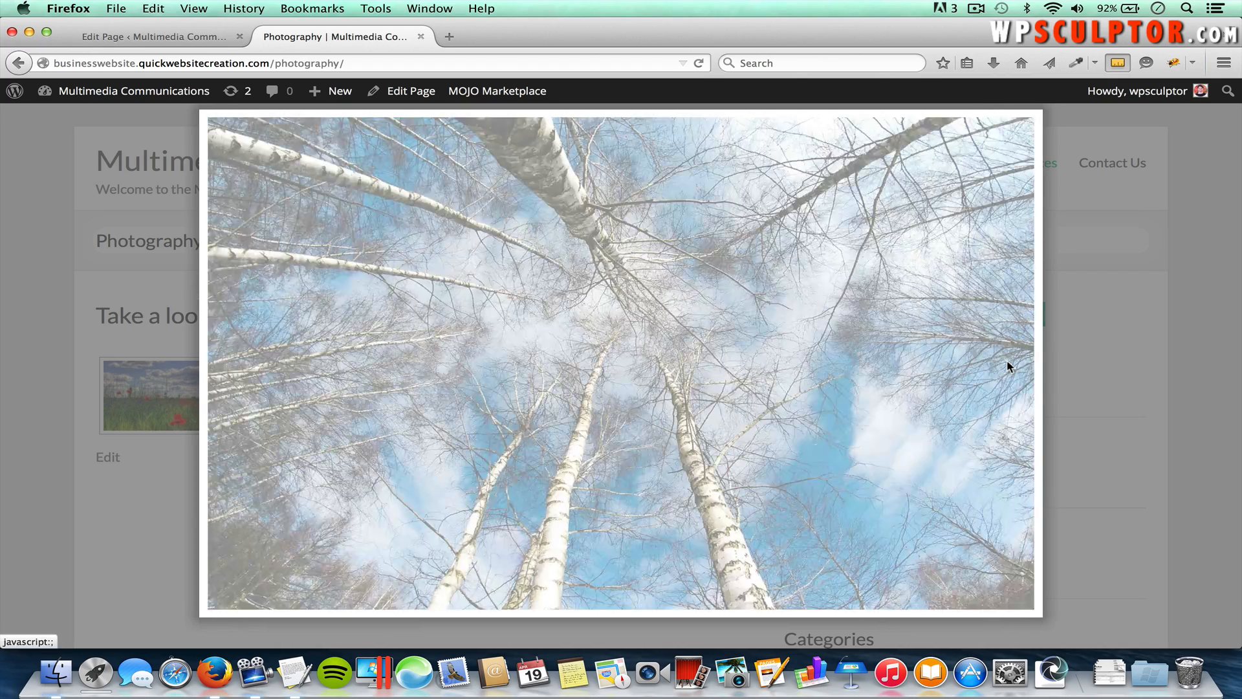
{"action": "left_click", "coordinate": [1007, 366]}
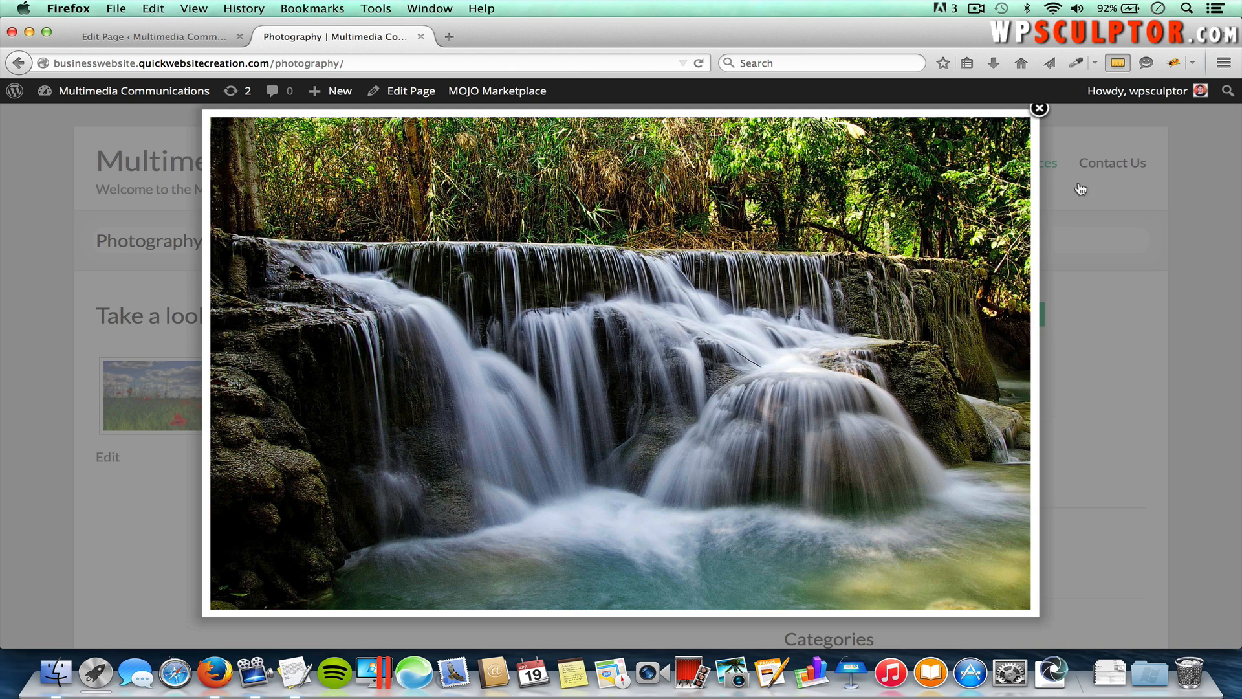
{"action": "left_click", "coordinate": [1039, 109]}
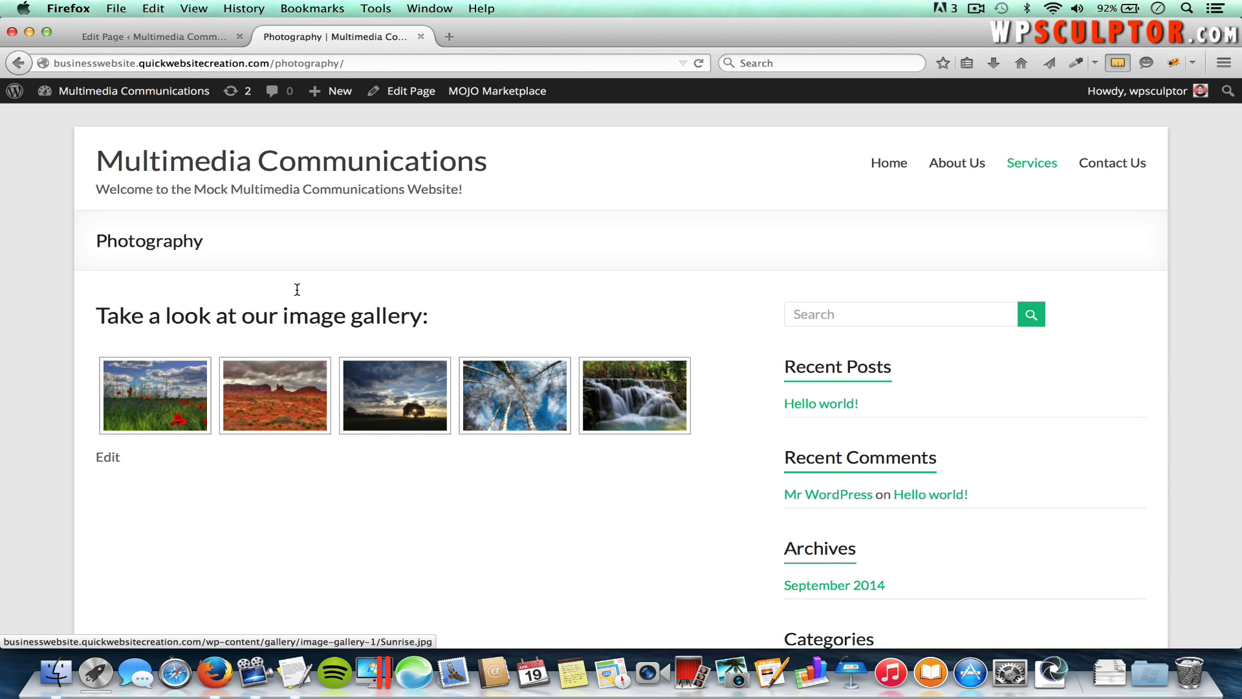
{"action": "left_click", "coordinate": [173, 37]}
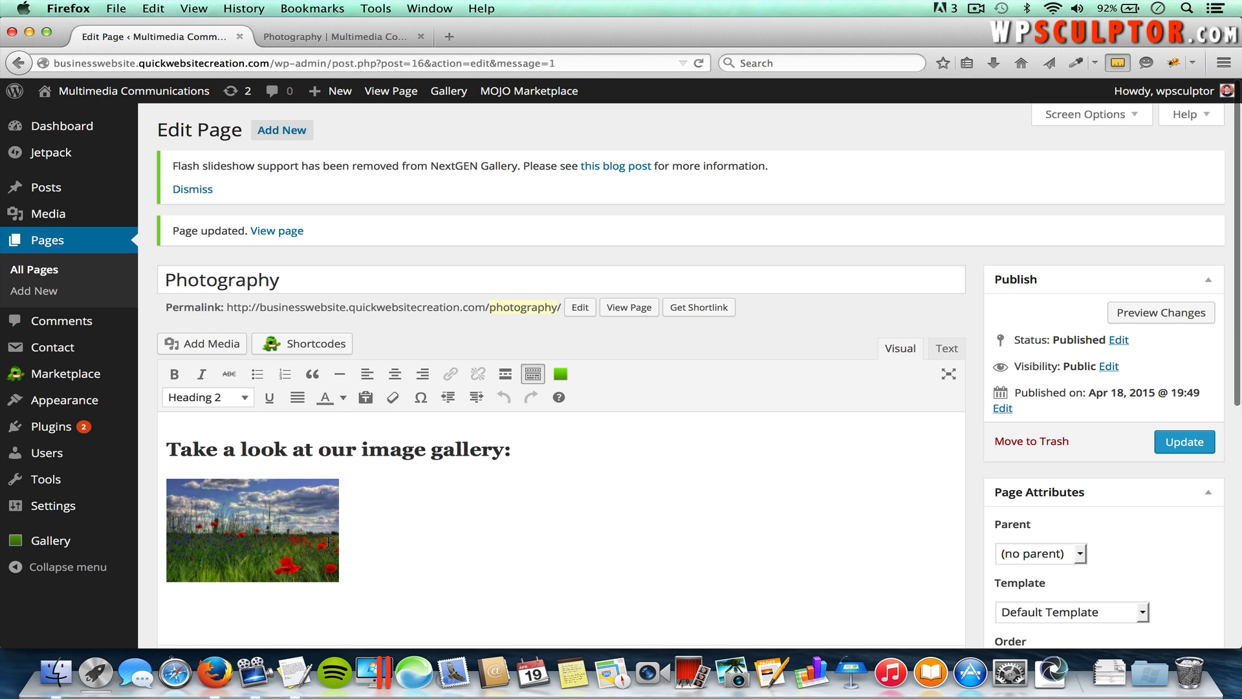
Step: Close the gallery settings, delete and restore the gallery, then reopen its NextGEN settings
{"action": "left_click", "coordinate": [256, 523]}
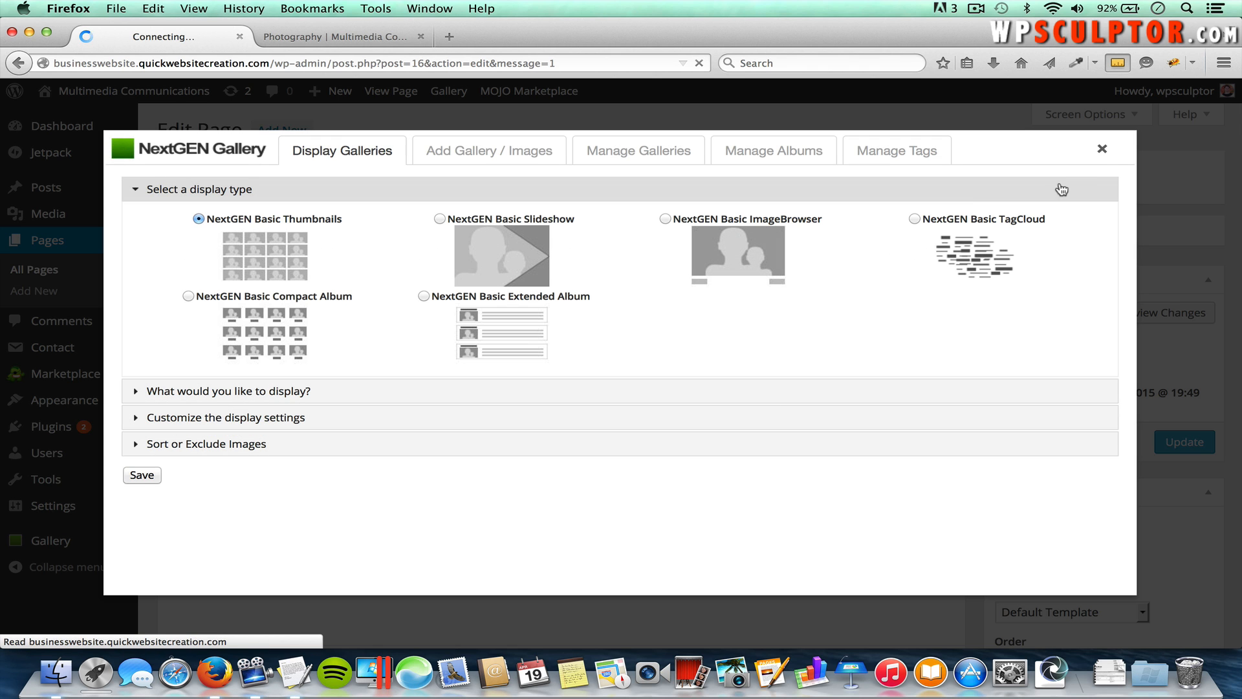
{"action": "left_click", "coordinate": [1102, 151]}
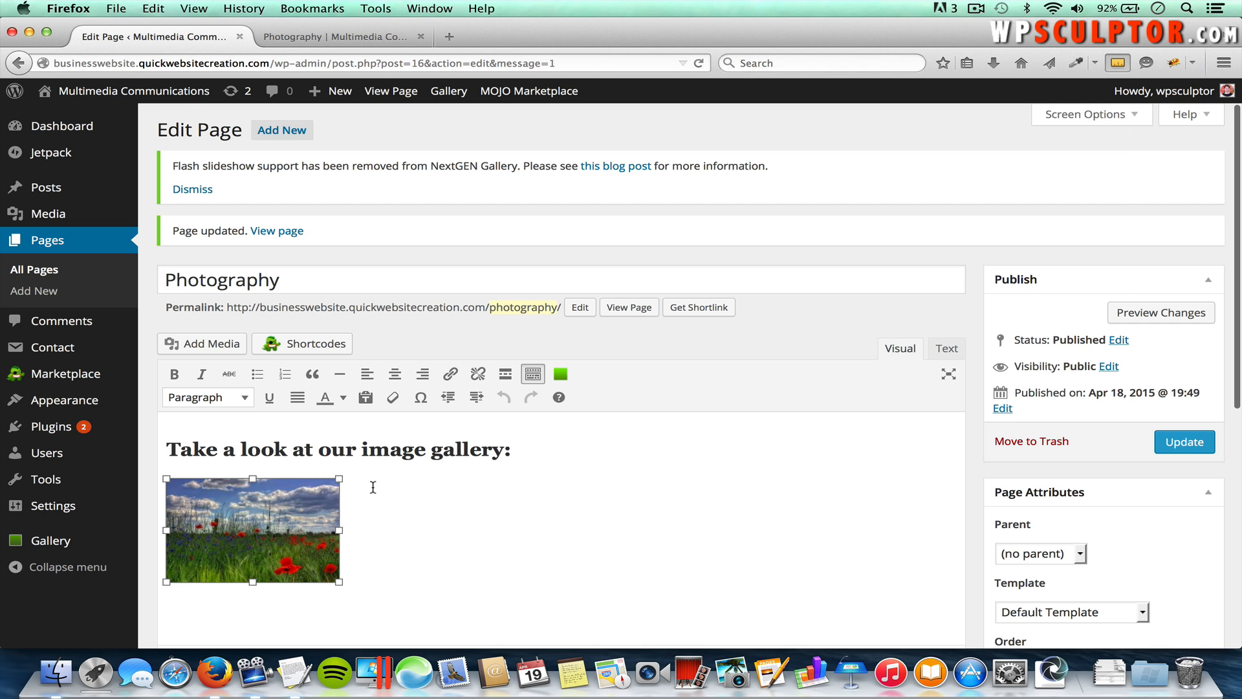
{"action": "left_click", "coordinate": [412, 559]}
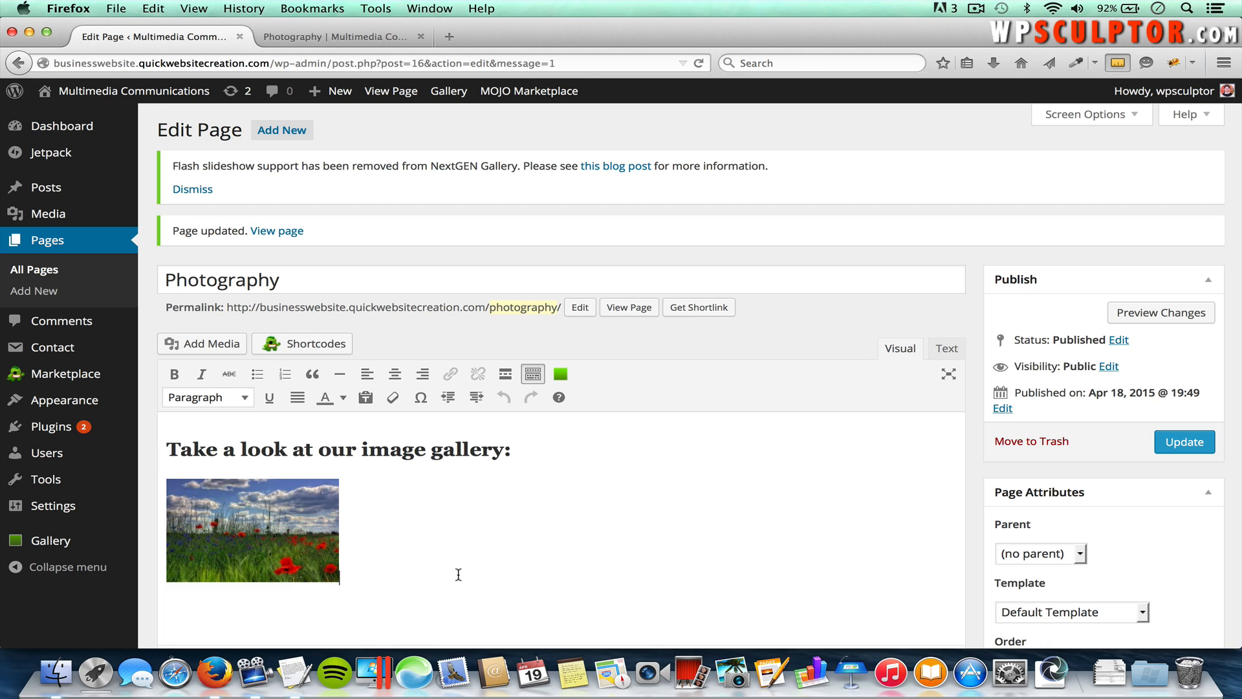
{"action": "key", "text": "BackSpace"}
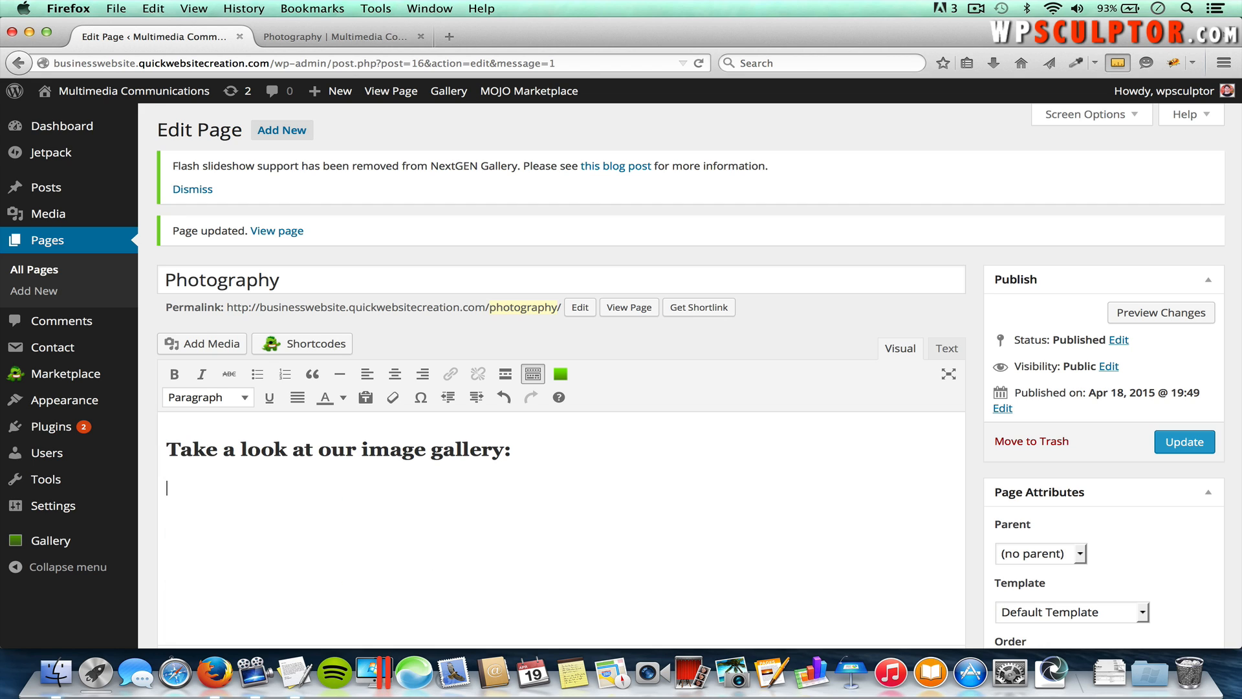
{"action": "key", "text": "super+z"}
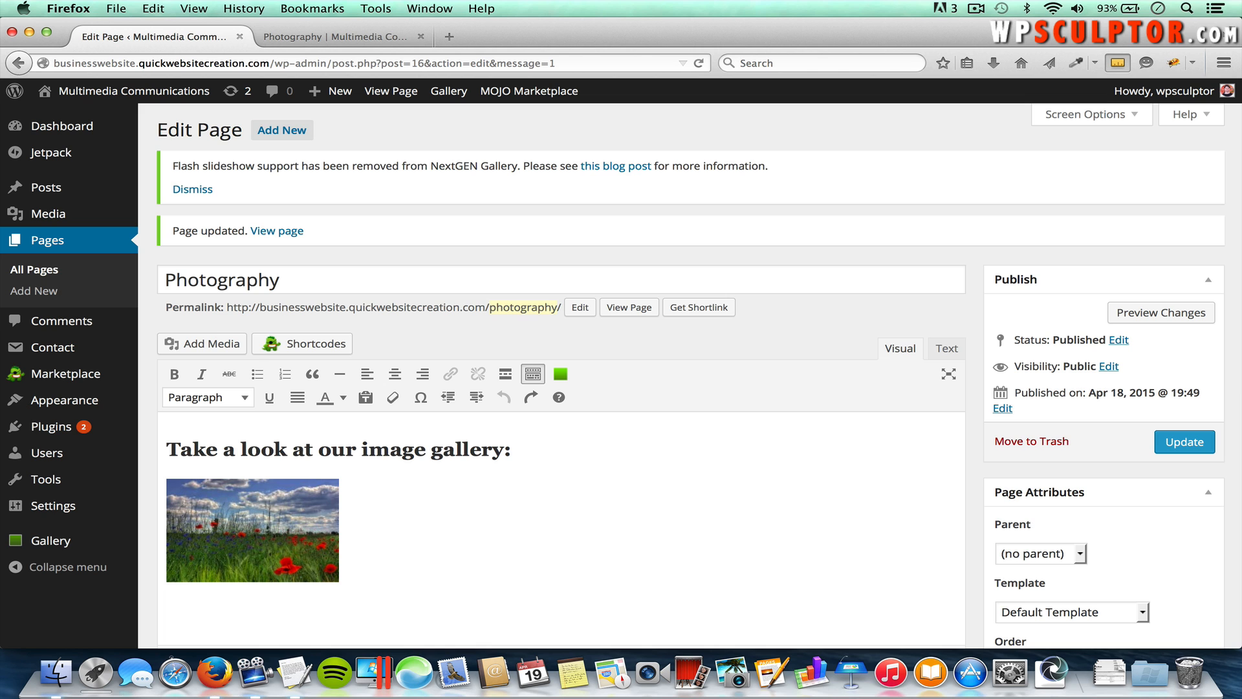
{"action": "left_click", "coordinate": [269, 522]}
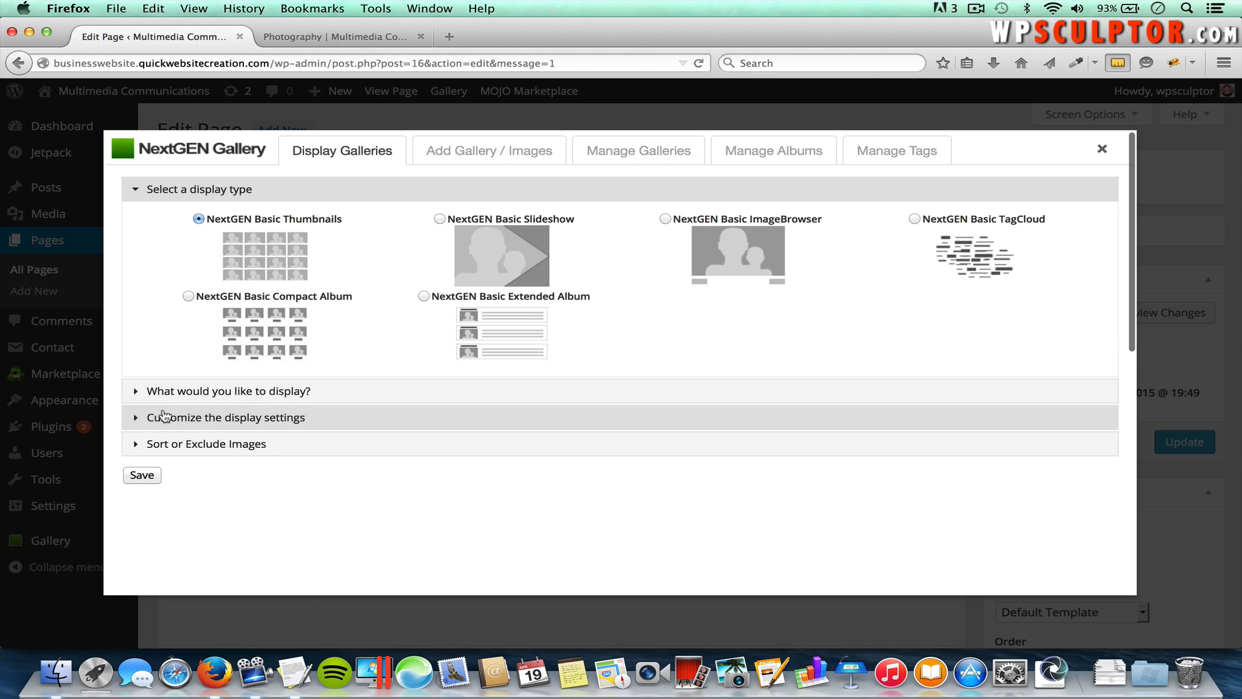
Step: Override the gallery thumbnails to 220 x 190, save the gallery, and update the page
{"action": "left_click", "coordinate": [306, 417]}
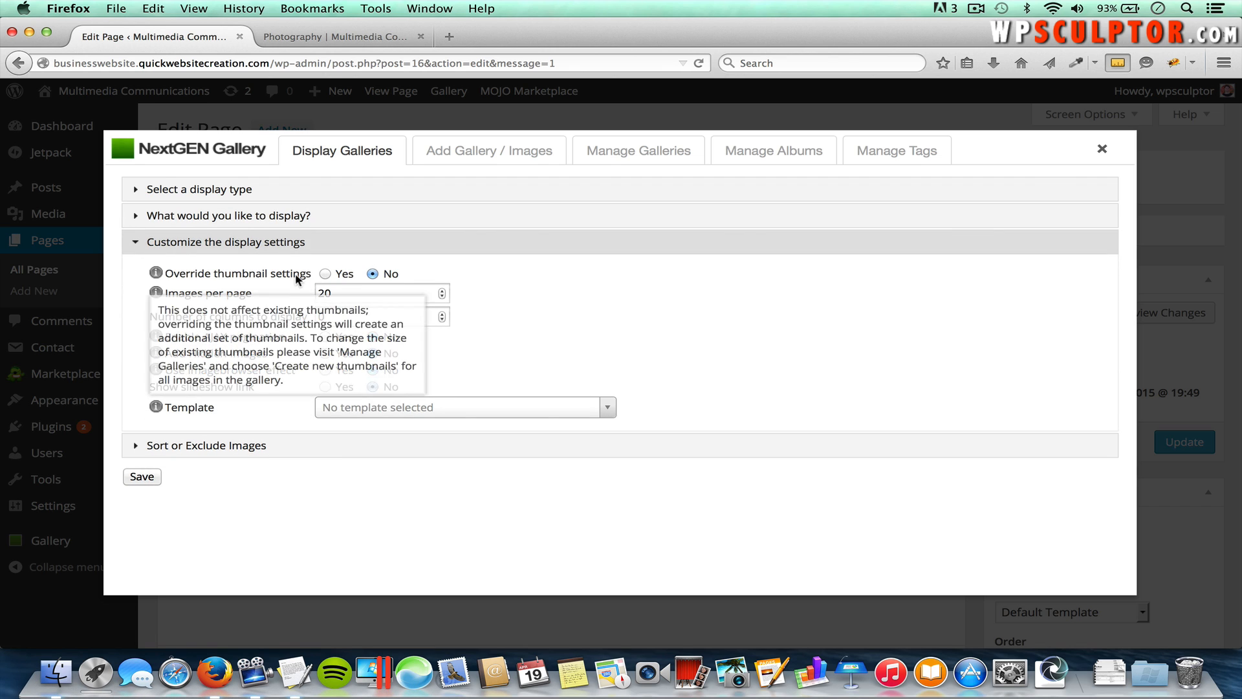
{"action": "left_click", "coordinate": [325, 274]}
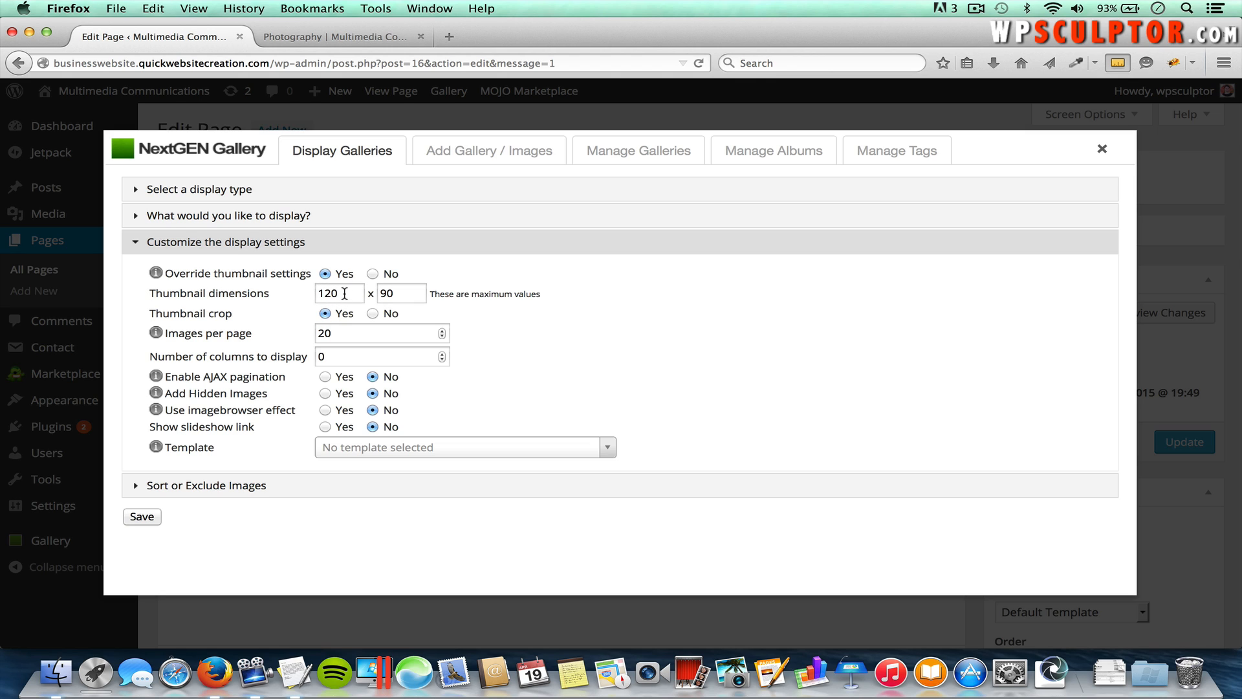
{"action": "double_click", "coordinate": [345, 293]}
{"action": "type", "text": "2"}
{"action": "left_click", "coordinate": [401, 293]}
{"action": "double_click", "coordinate": [400, 293]}
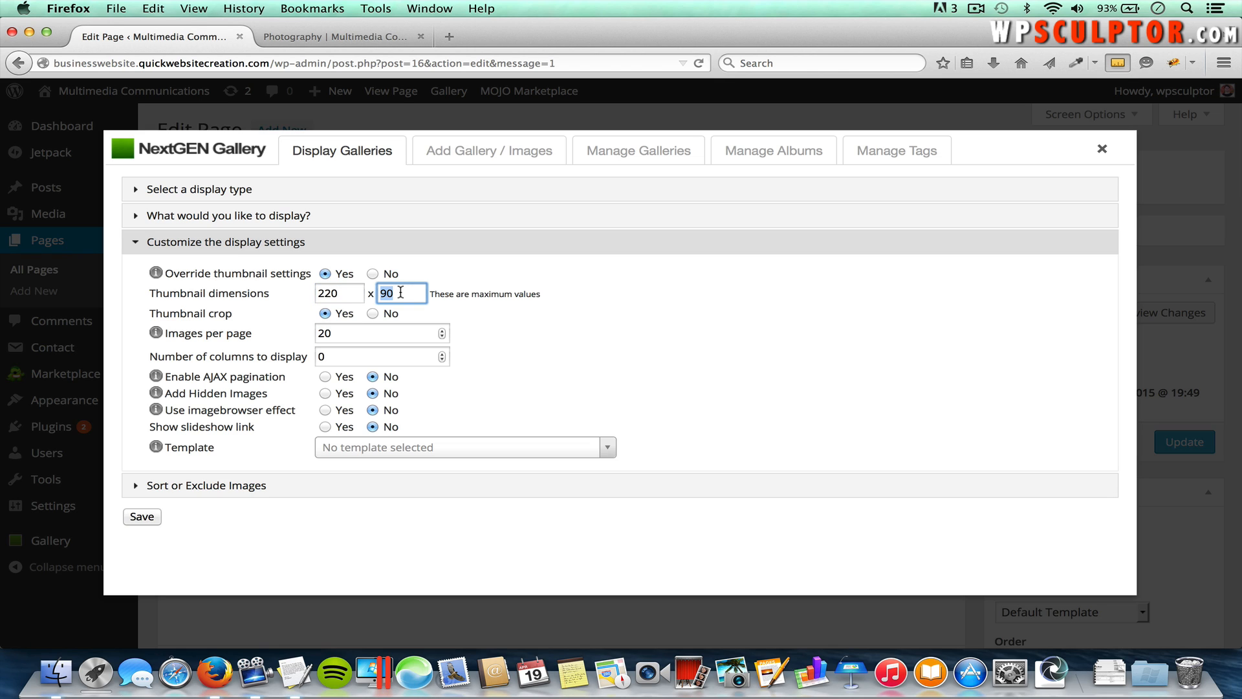
{"action": "type", "text": "1"}
{"action": "left_click", "coordinate": [150, 520]}
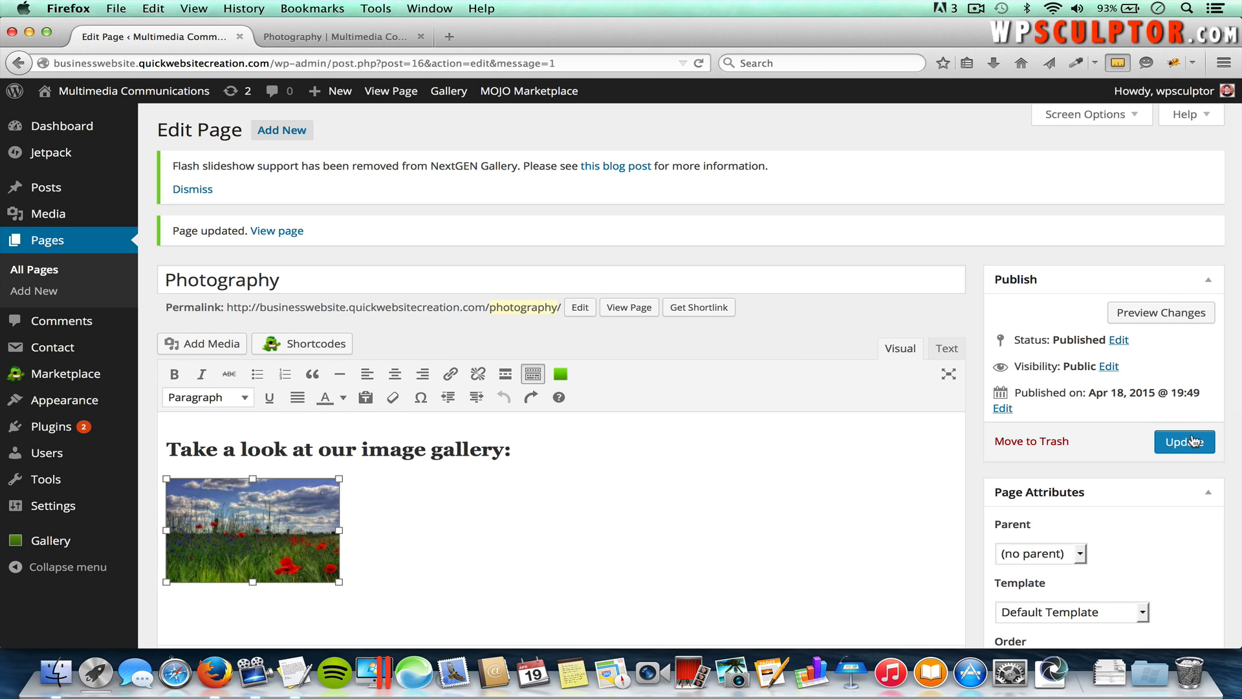
{"action": "left_click", "coordinate": [1184, 442]}
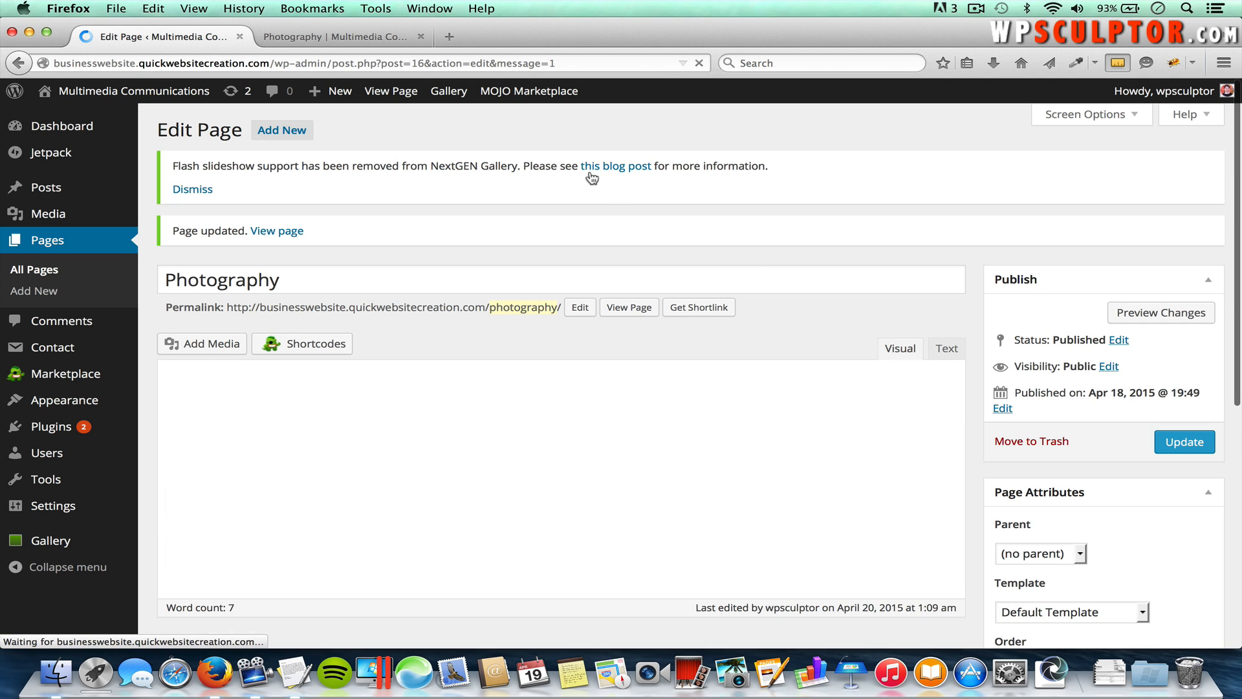
Step: Reload the live Photography page and view the flower-field photo enlarged, then close it
{"action": "left_click", "coordinate": [357, 39]}
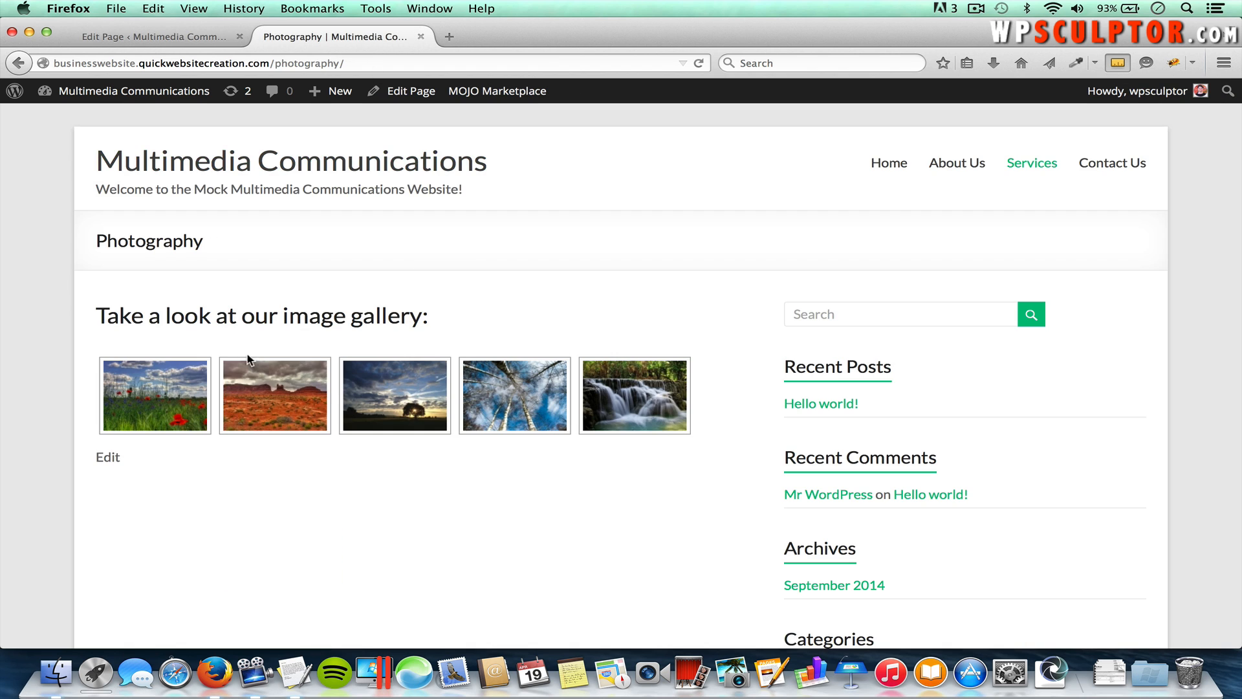
{"action": "key", "text": "super+r"}
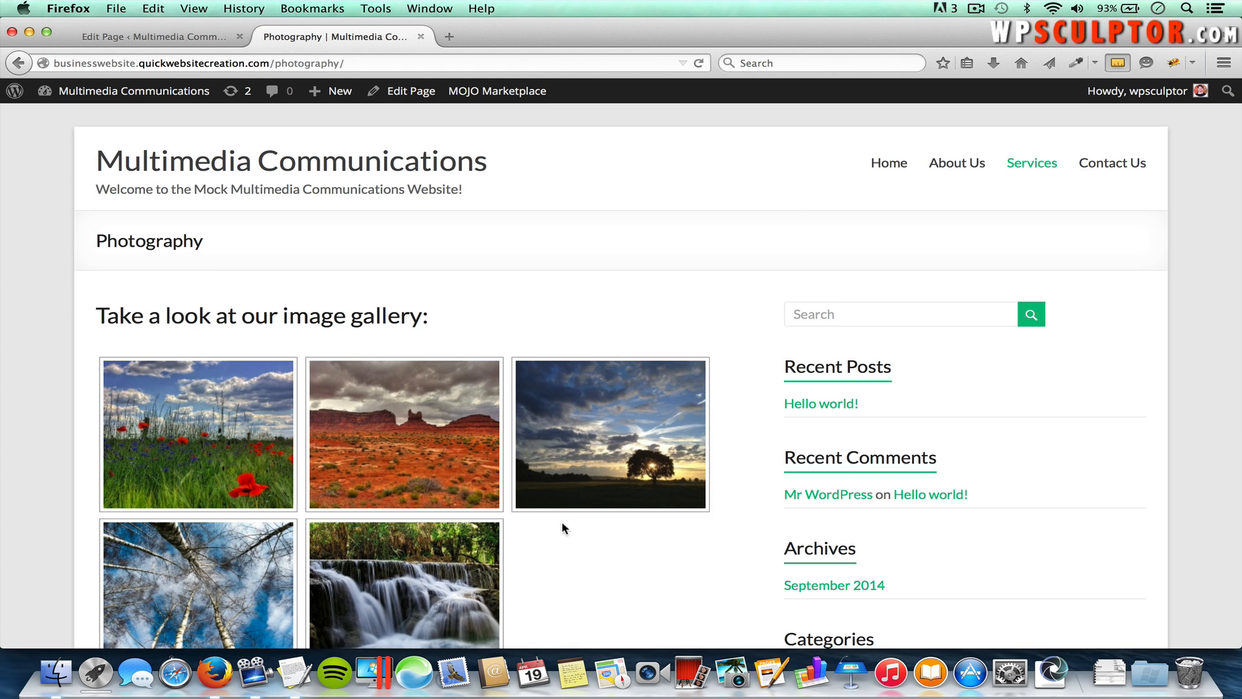
{"action": "scroll", "coordinate": [562, 524], "scroll_direction": "down", "scroll_amount": 4}
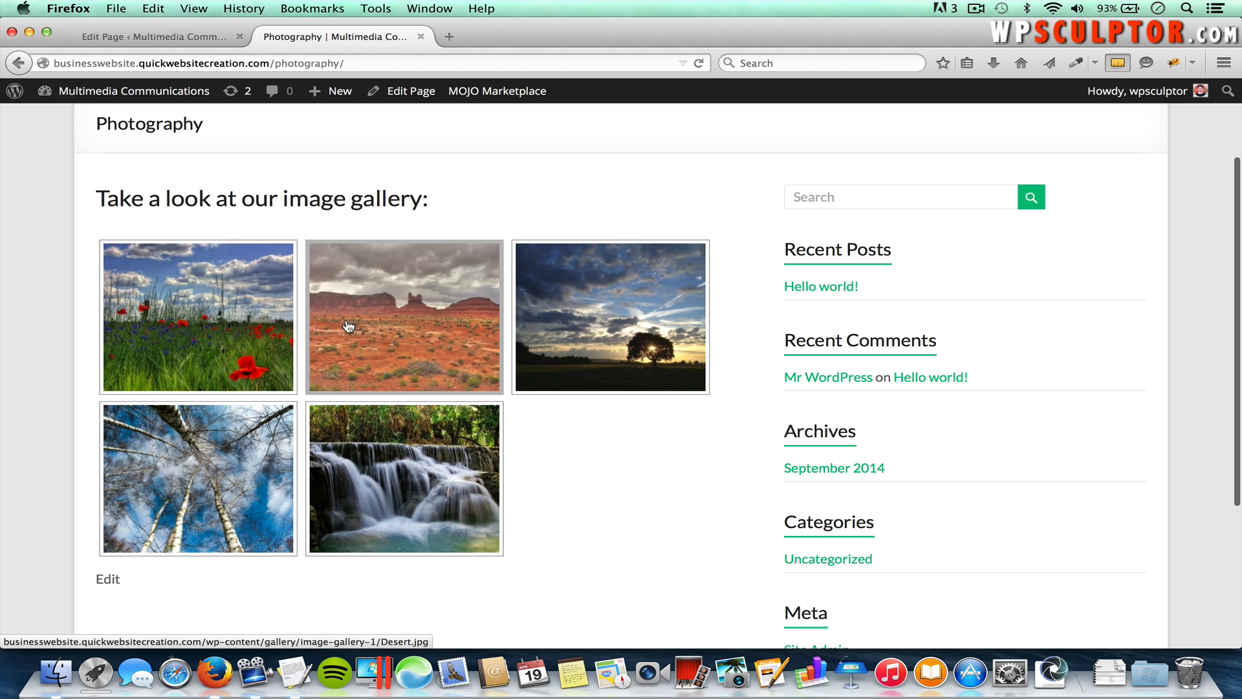
{"action": "left_click", "coordinate": [232, 318]}
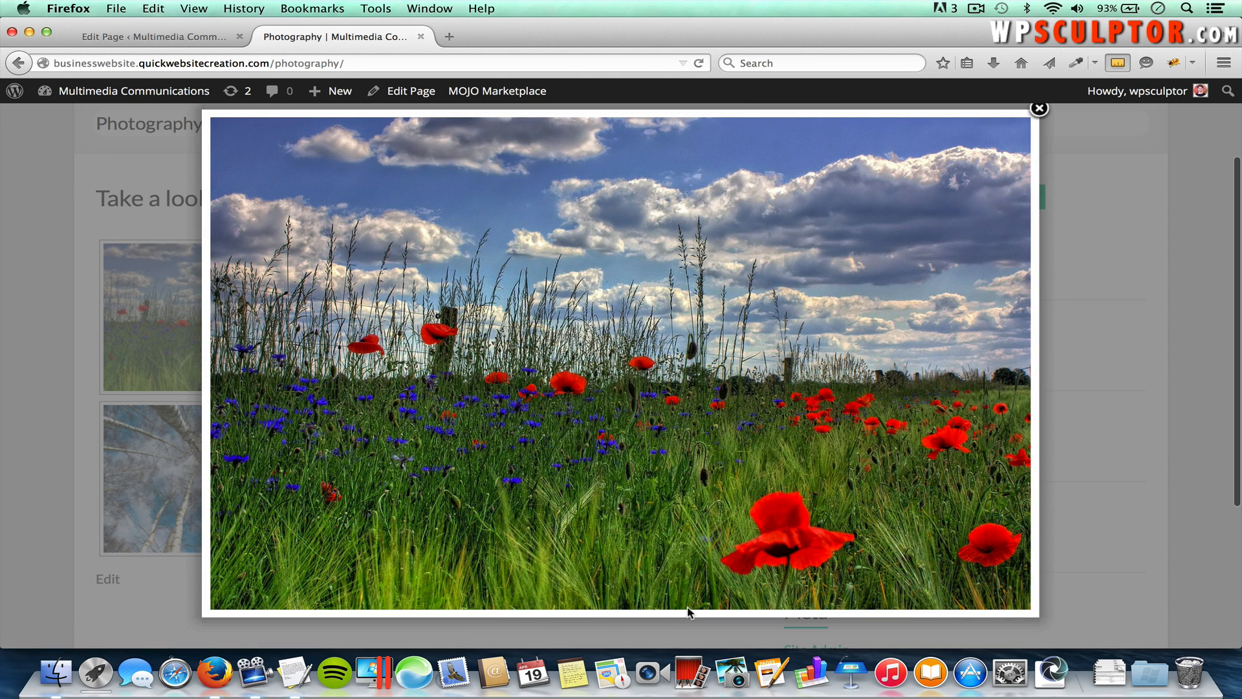
{"action": "left_click", "coordinate": [1038, 110]}
Step: From the page editor, open Image Gallery 1 in the NextGEN gallery manager
{"action": "left_click", "coordinate": [206, 36]}
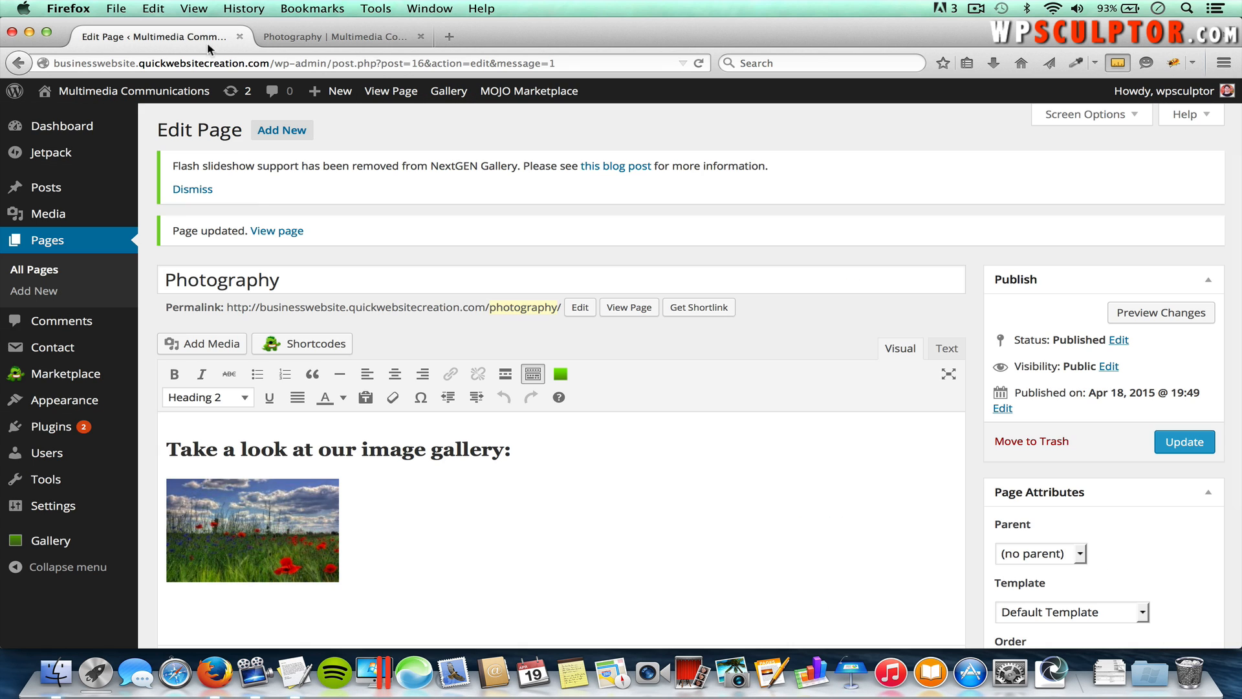
{"action": "left_click", "coordinate": [256, 506]}
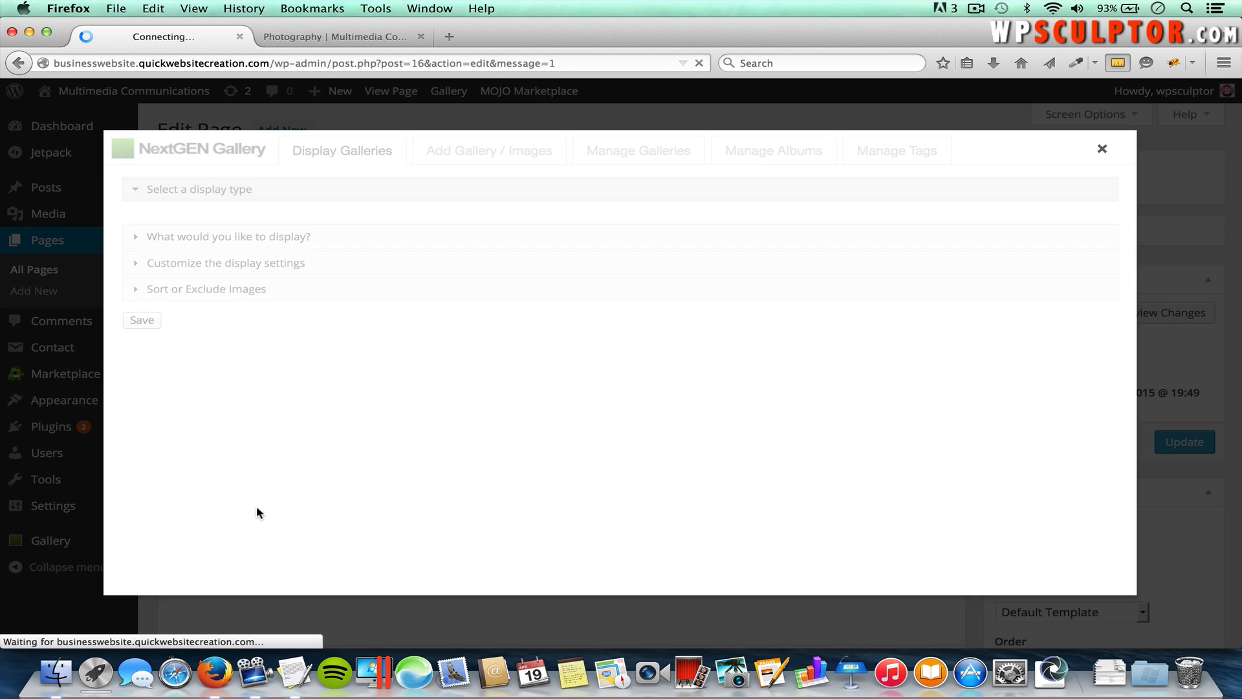
{"action": "left_click", "coordinate": [656, 155]}
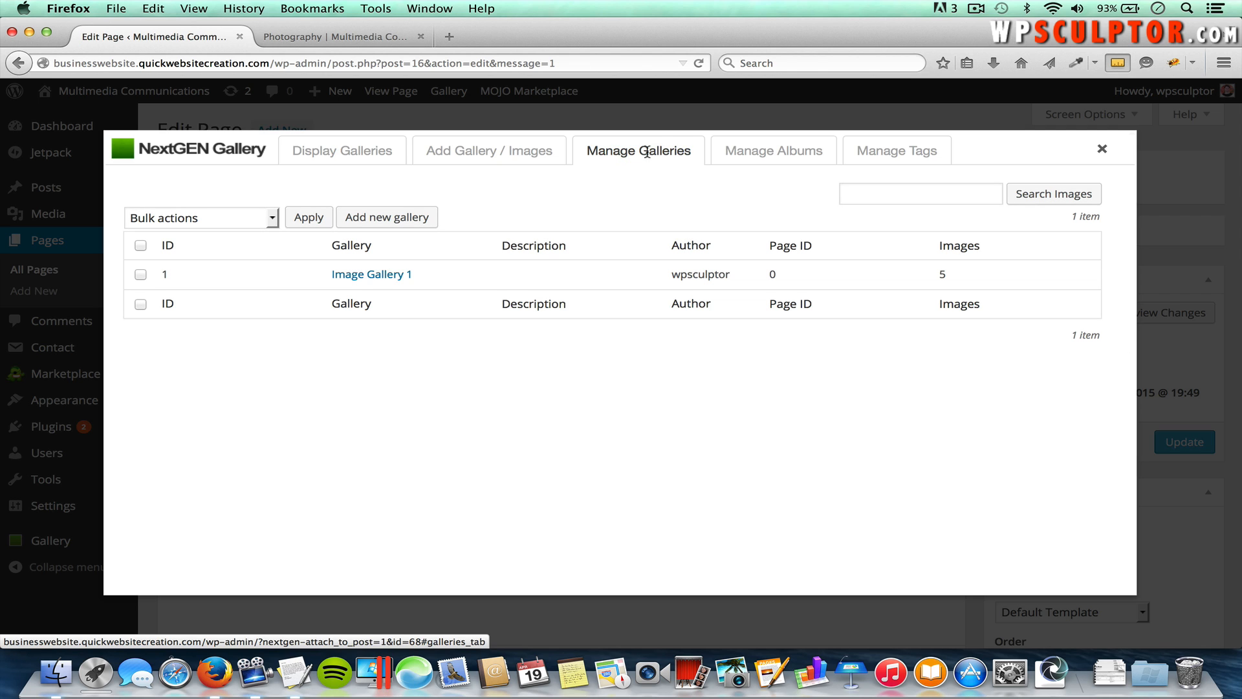
{"action": "left_click", "coordinate": [373, 280]}
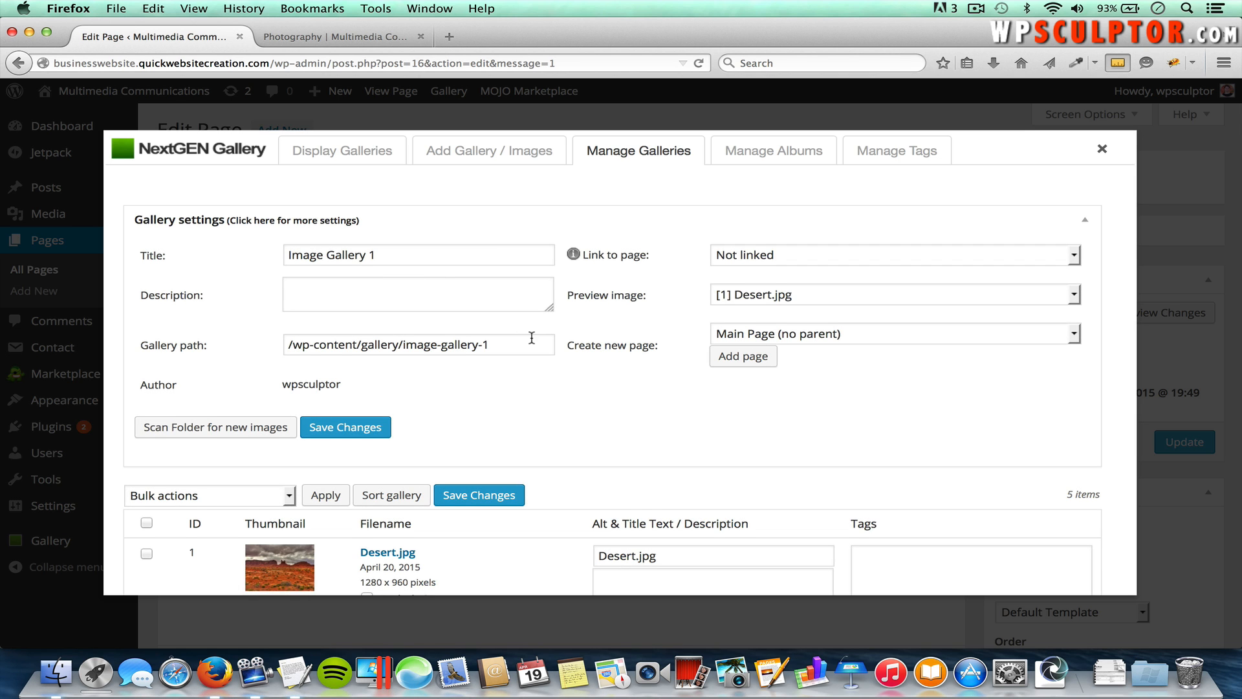
Step: Describe the Desert image as 'This is descriptive text.', save, update the page, and view it live
{"action": "scroll", "coordinate": [532, 337], "scroll_direction": "down", "scroll_amount": 5}
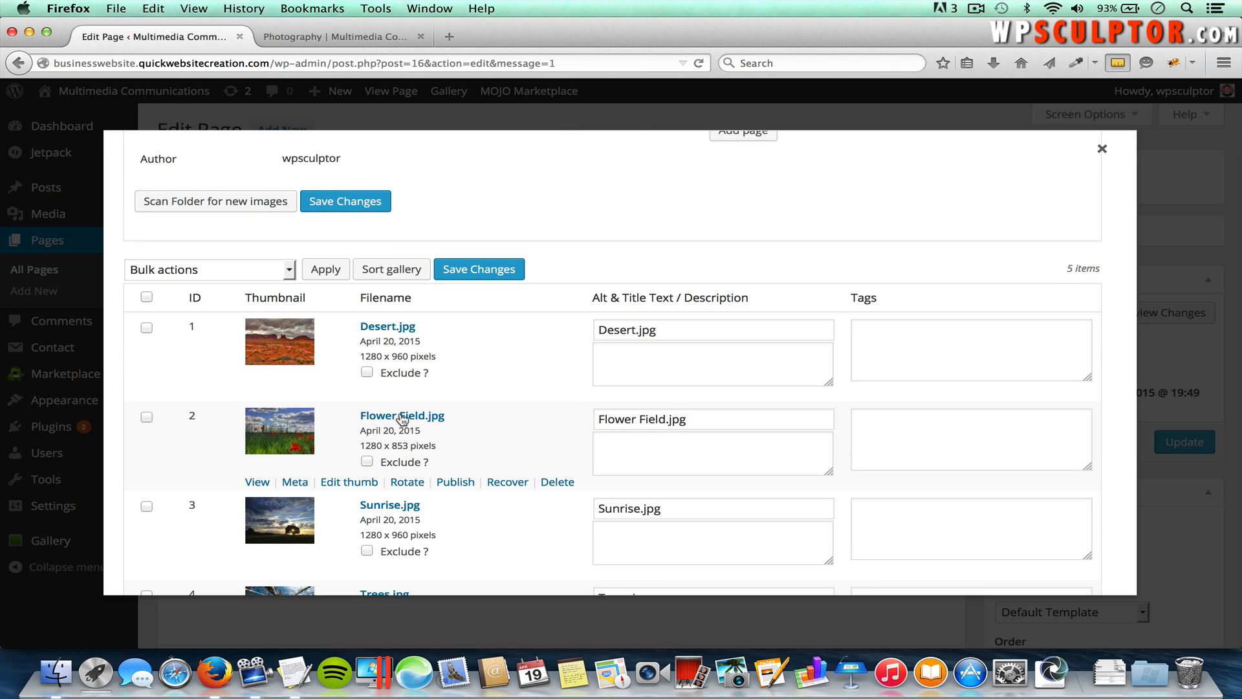
{"action": "scroll", "coordinate": [440, 444], "scroll_direction": "down", "scroll_amount": 3}
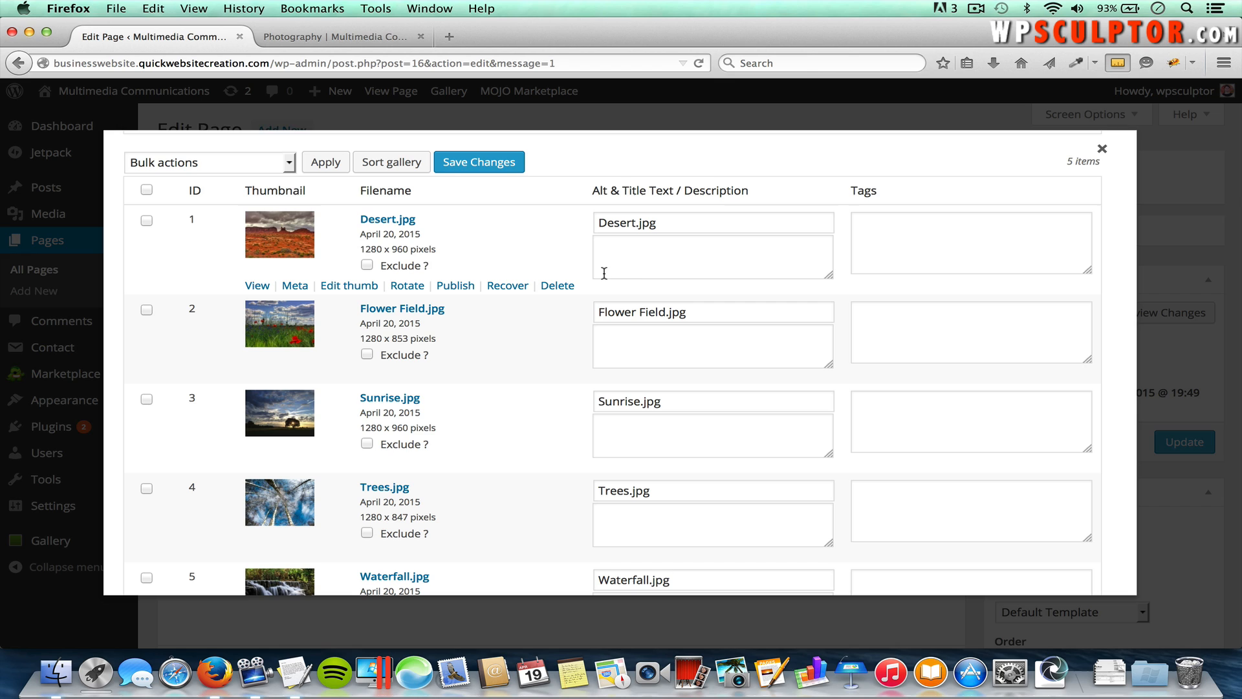
{"action": "left_click", "coordinate": [662, 254]}
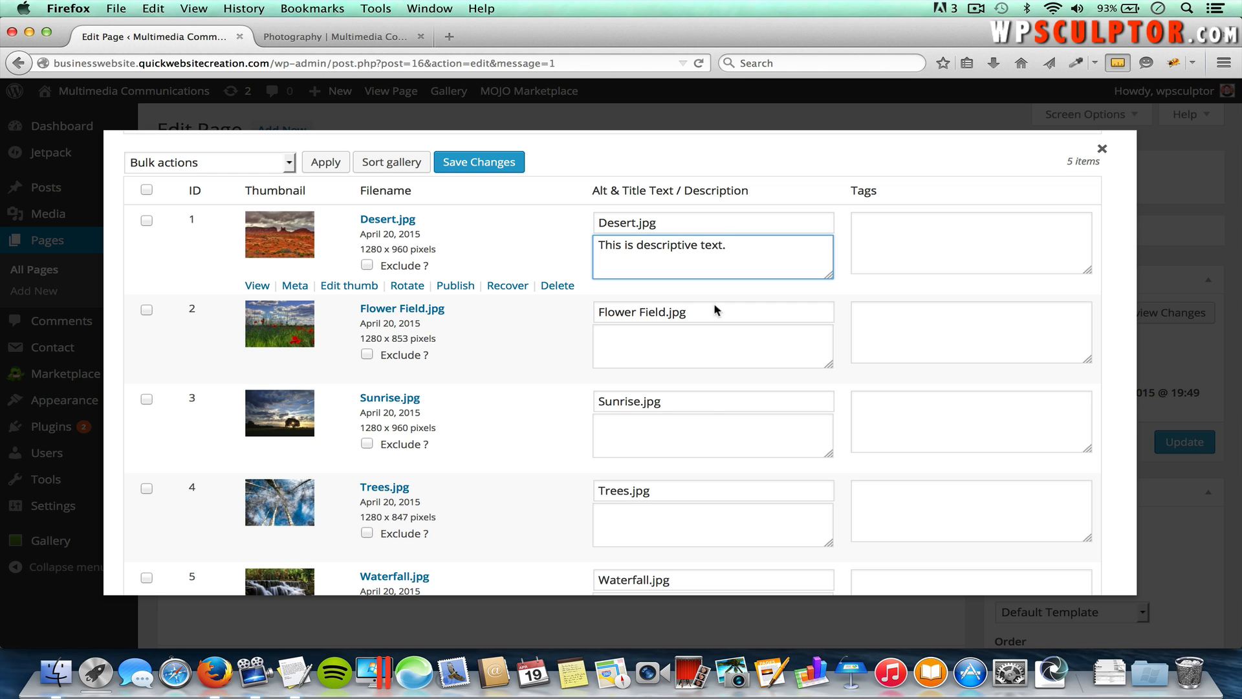
{"action": "scroll", "coordinate": [672, 421], "scroll_direction": "down", "scroll_amount": 5}
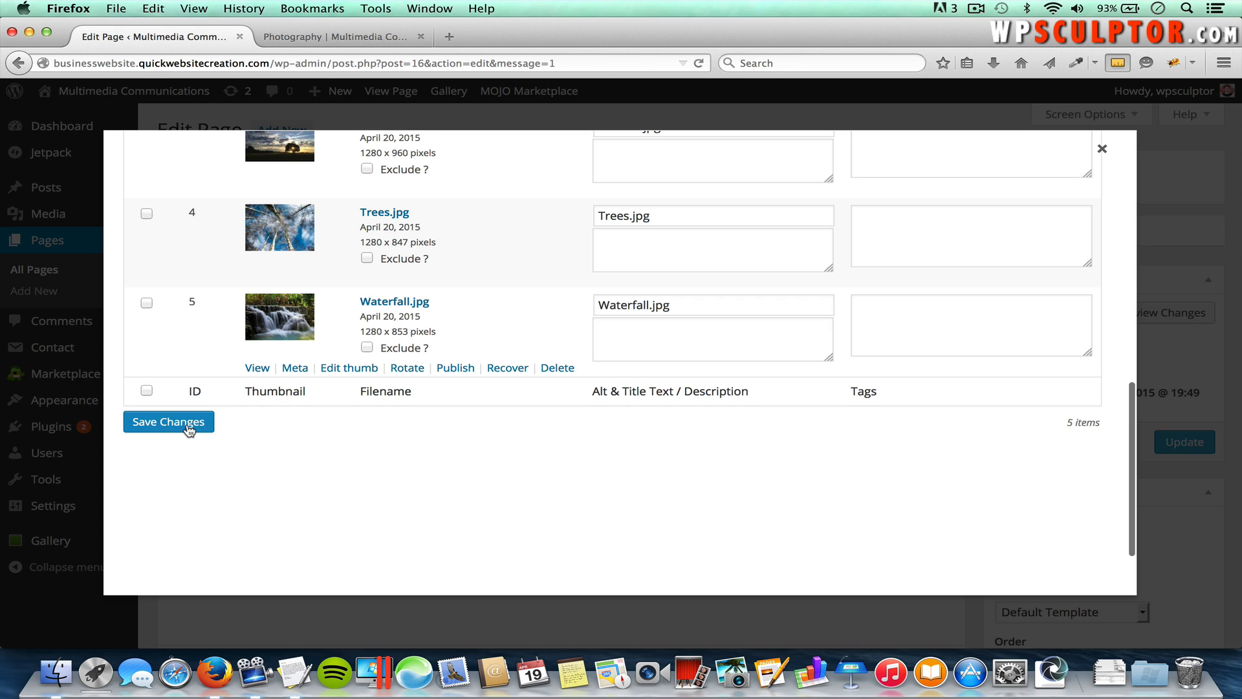
{"action": "left_click", "coordinate": [188, 427]}
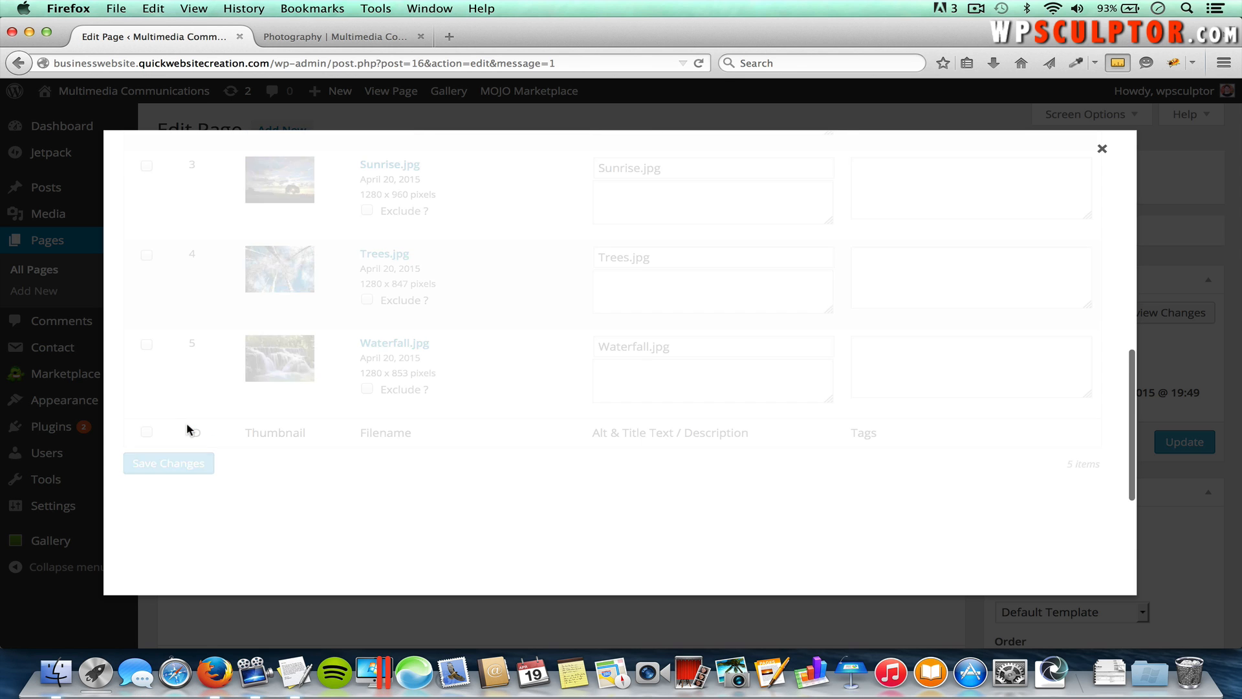
{"action": "left_click", "coordinate": [1102, 149]}
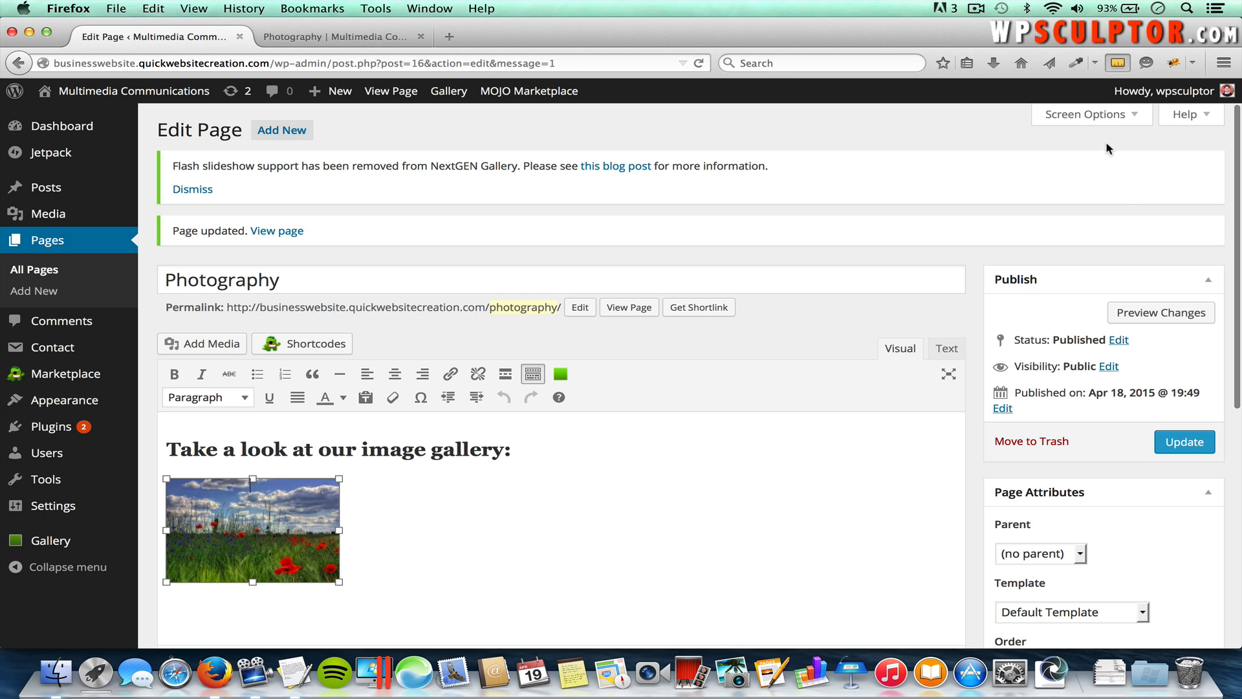
{"action": "left_click", "coordinate": [1184, 445]}
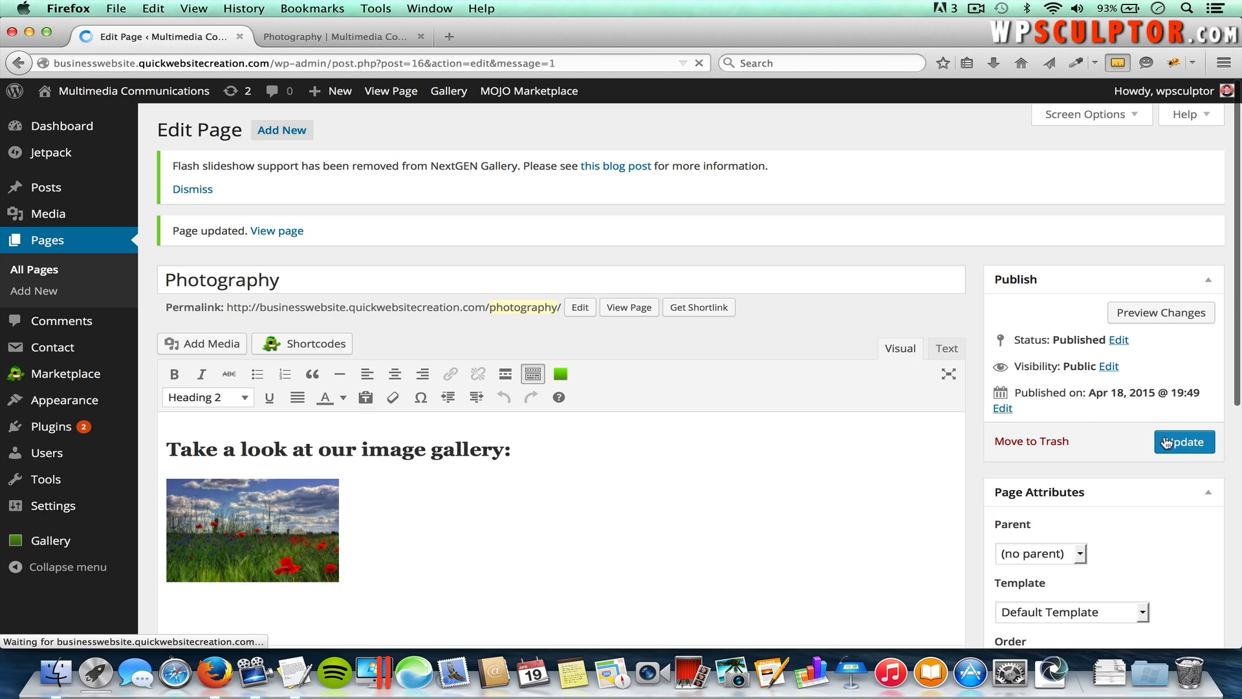
{"action": "left_click", "coordinate": [344, 37]}
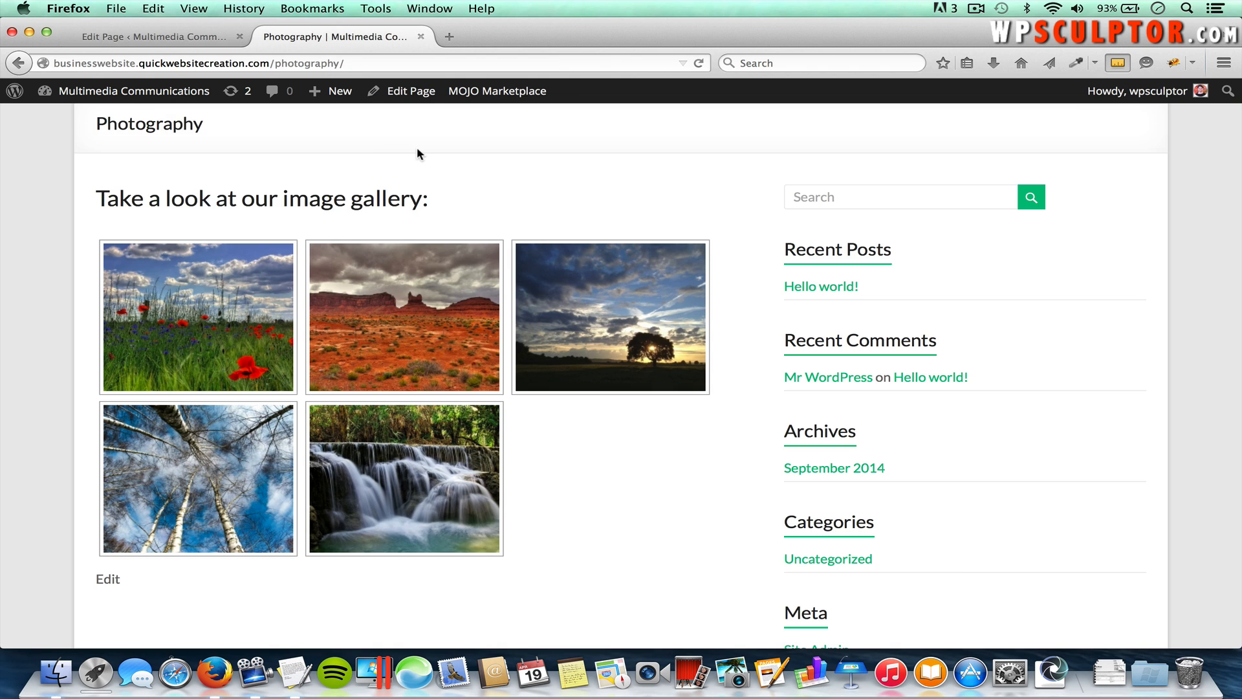
Step: Reload the live page and check the Desert photo's new caption in the lightbox, then return to editing
{"action": "key", "text": "super+r"}
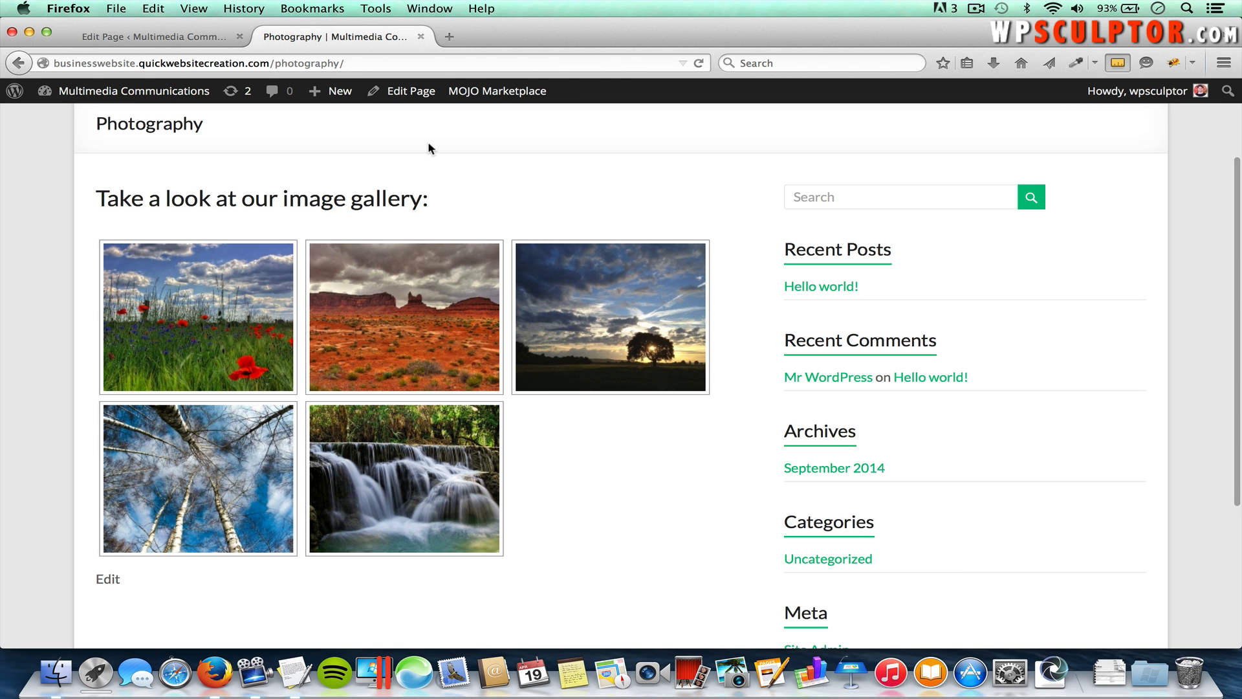
{"action": "left_click", "coordinate": [233, 297]}
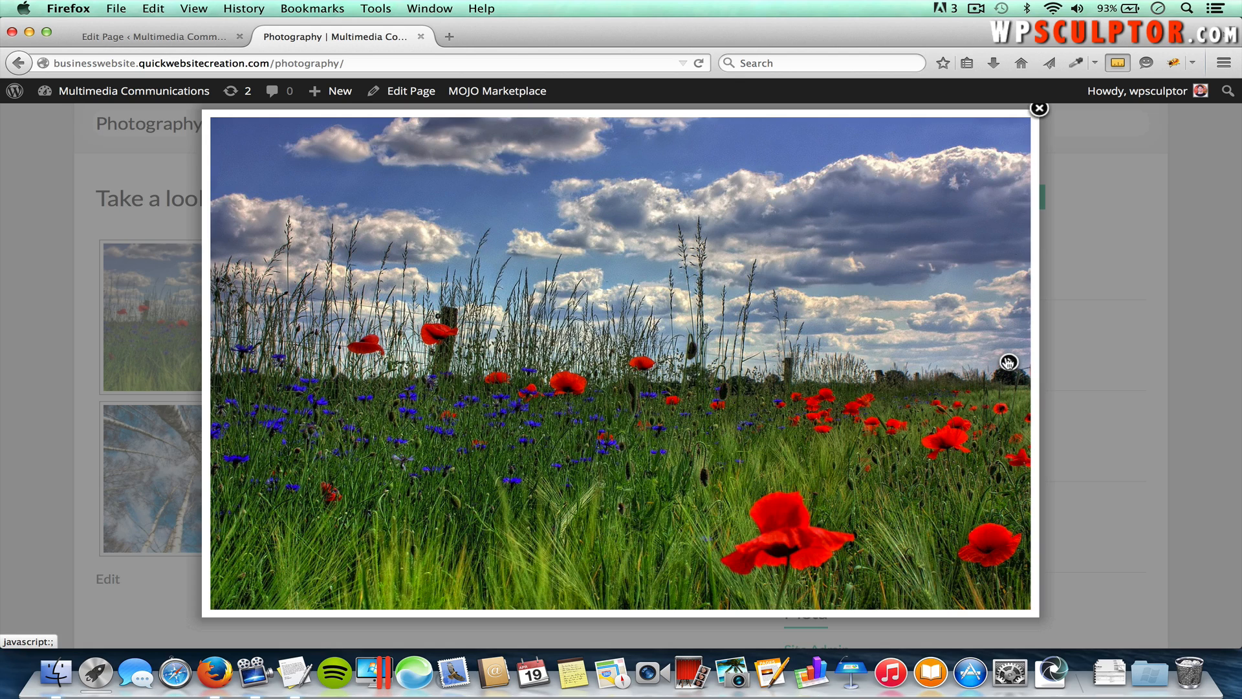
{"action": "left_click", "coordinate": [1008, 362]}
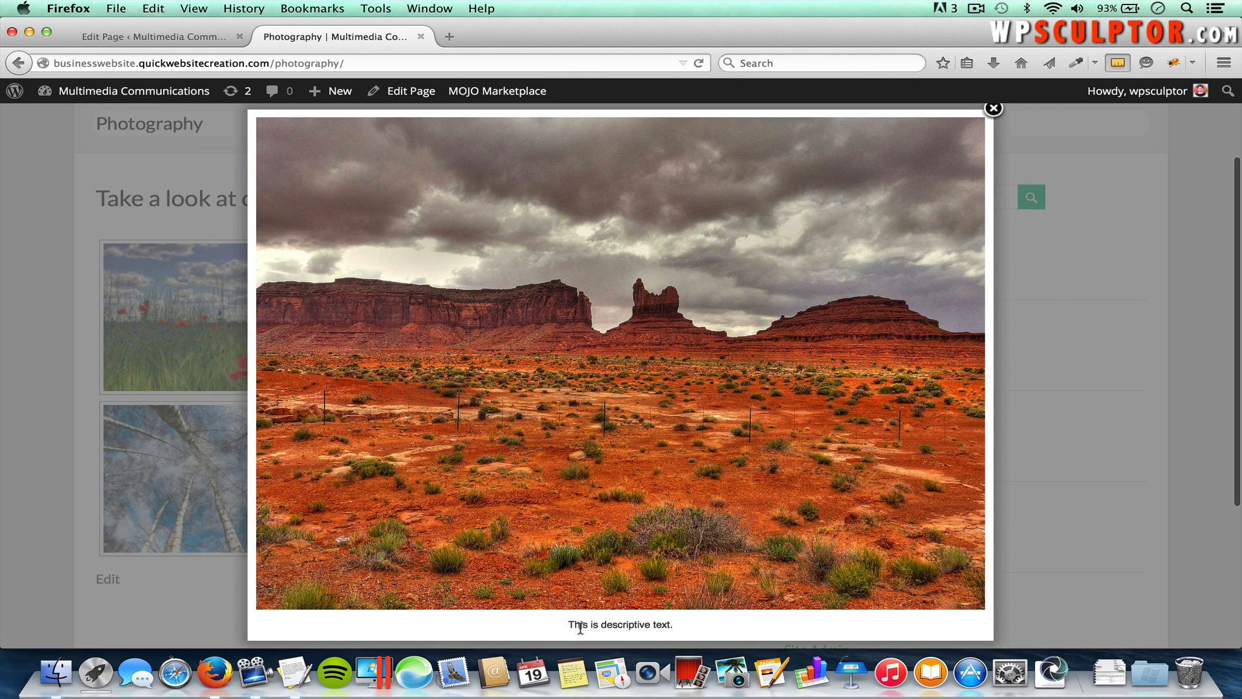
{"action": "left_click_drag", "start_coordinate": [570, 627], "coordinate": [673, 630]}
{"action": "left_click", "coordinate": [719, 618]}
{"action": "left_click", "coordinate": [996, 114]}
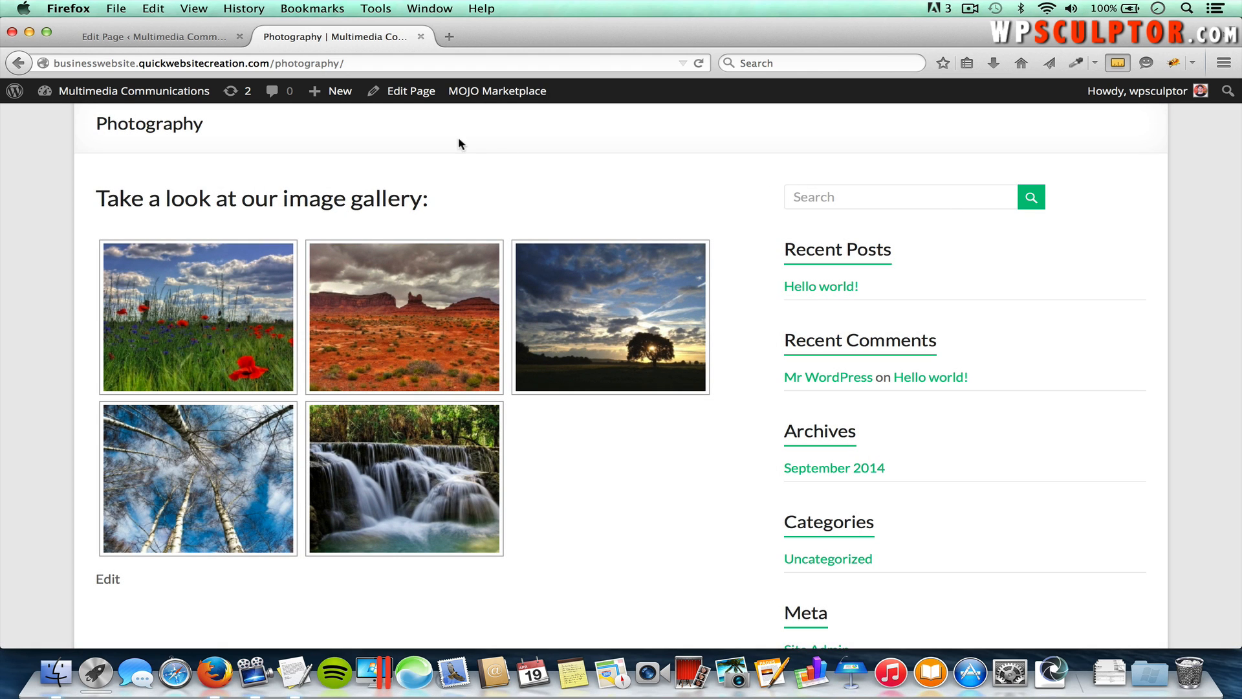
{"action": "left_click", "coordinate": [201, 41]}
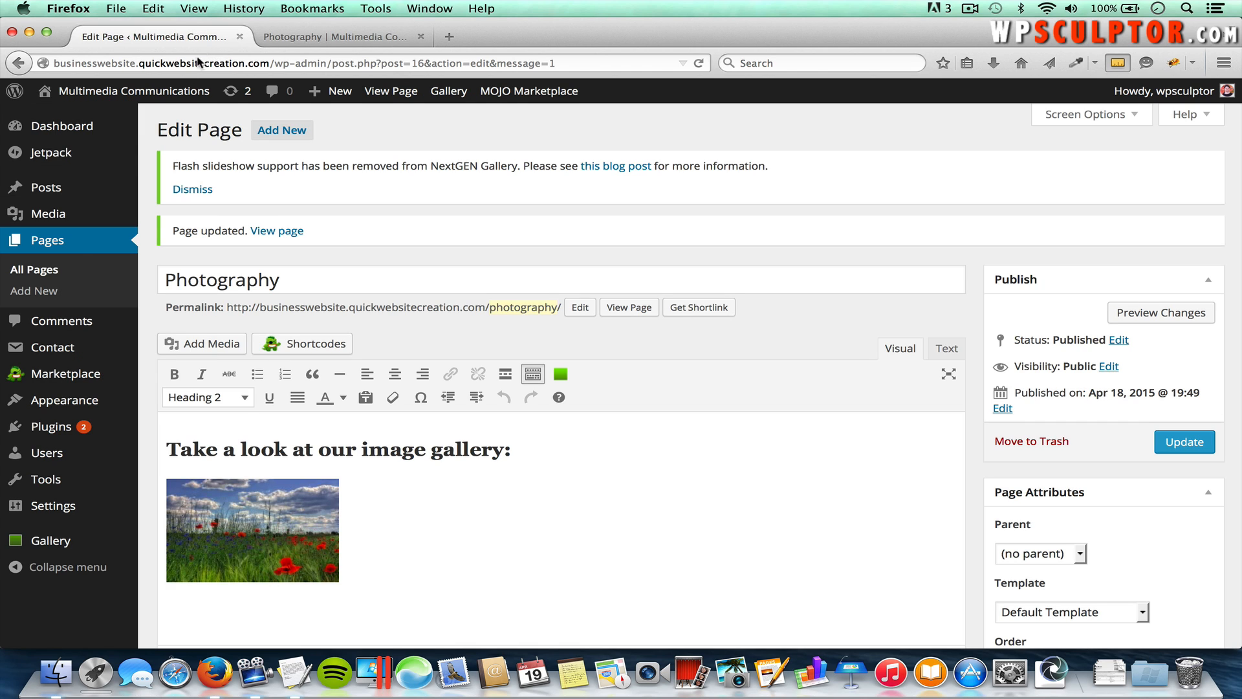
Step: Open the Video page from All Pages for editing, then open a blank browser tab
{"action": "left_click", "coordinate": [42, 270]}
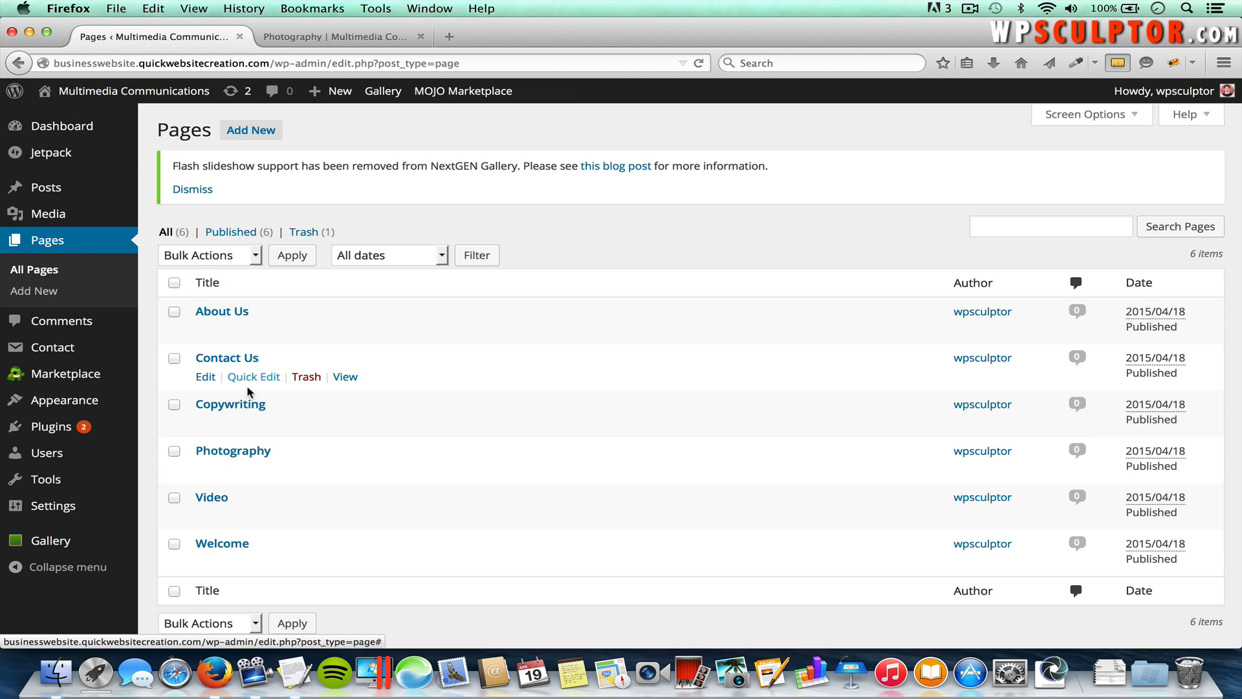
{"action": "left_click", "coordinate": [212, 497]}
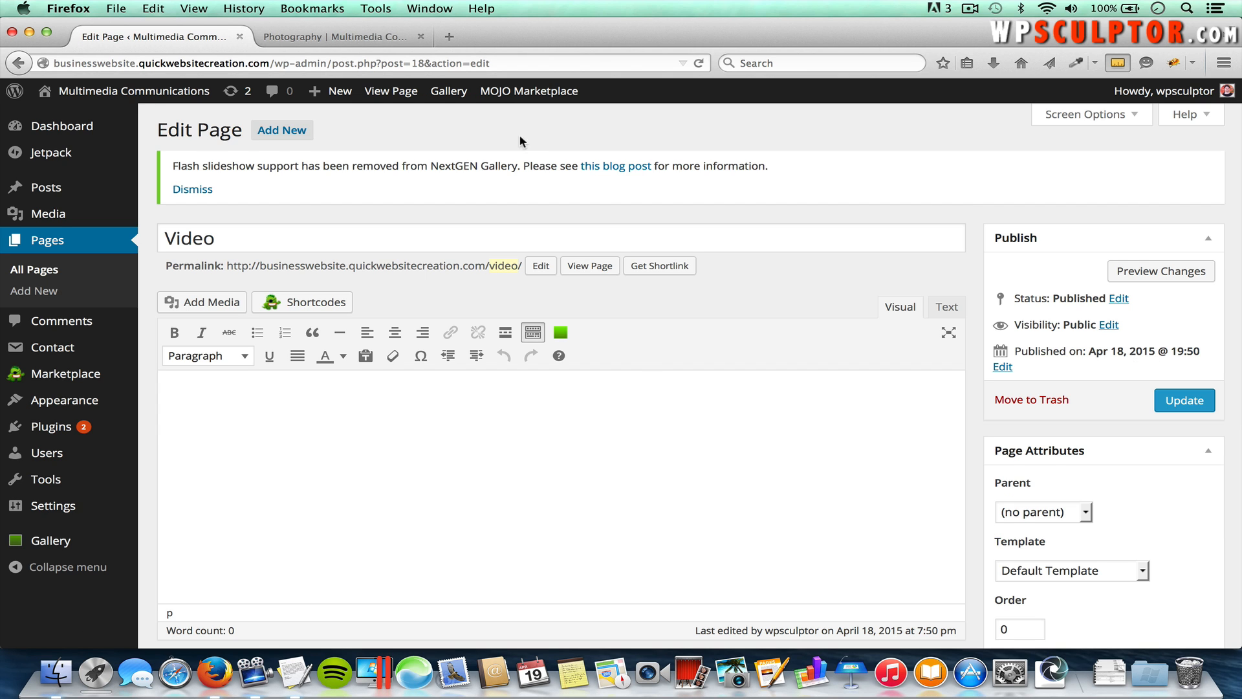
{"action": "left_click", "coordinate": [455, 37]}
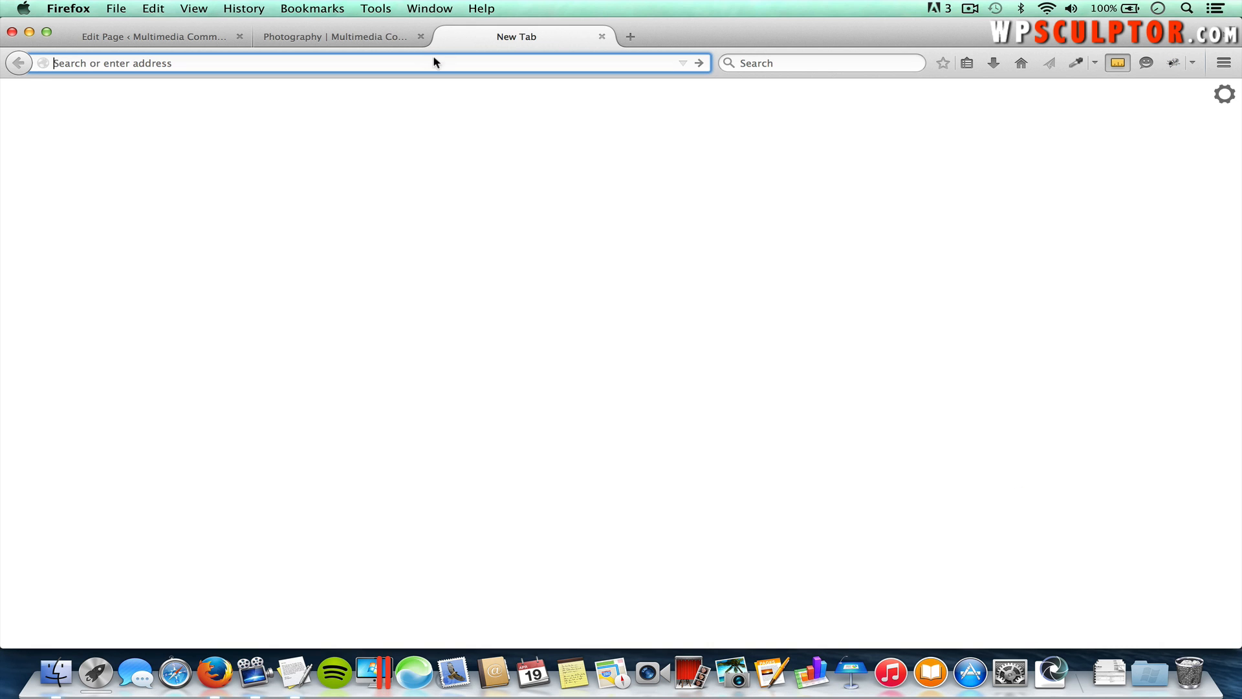
Step: Go to YouTube and search for 'gopro'
{"action": "type", "text": "youtube.com"}
{"action": "key", "text": "Return"}
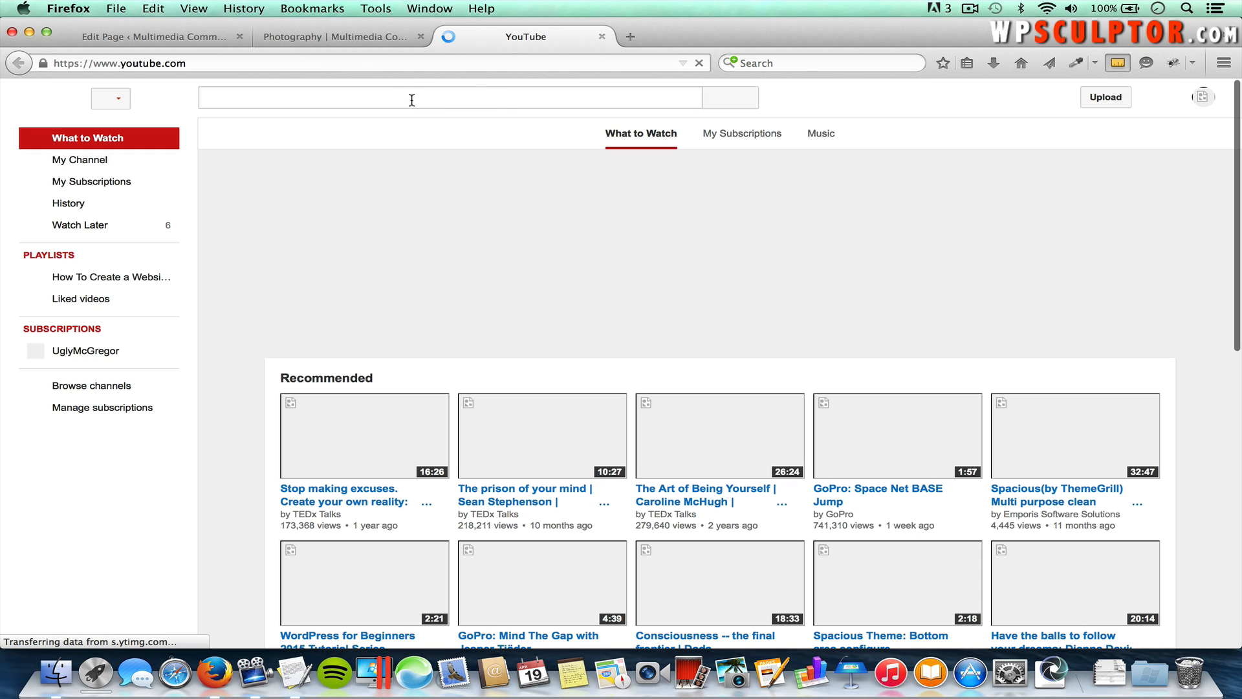
{"action": "type", "text": "gopro"}
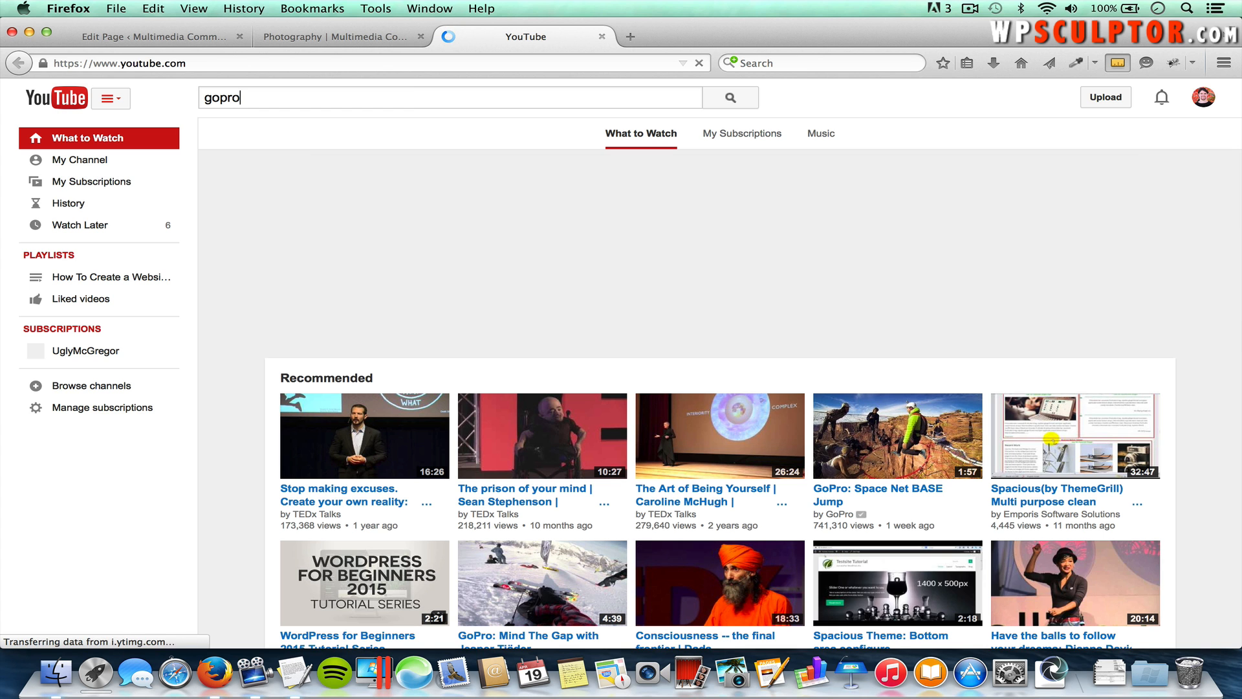
{"action": "key", "text": "Return"}
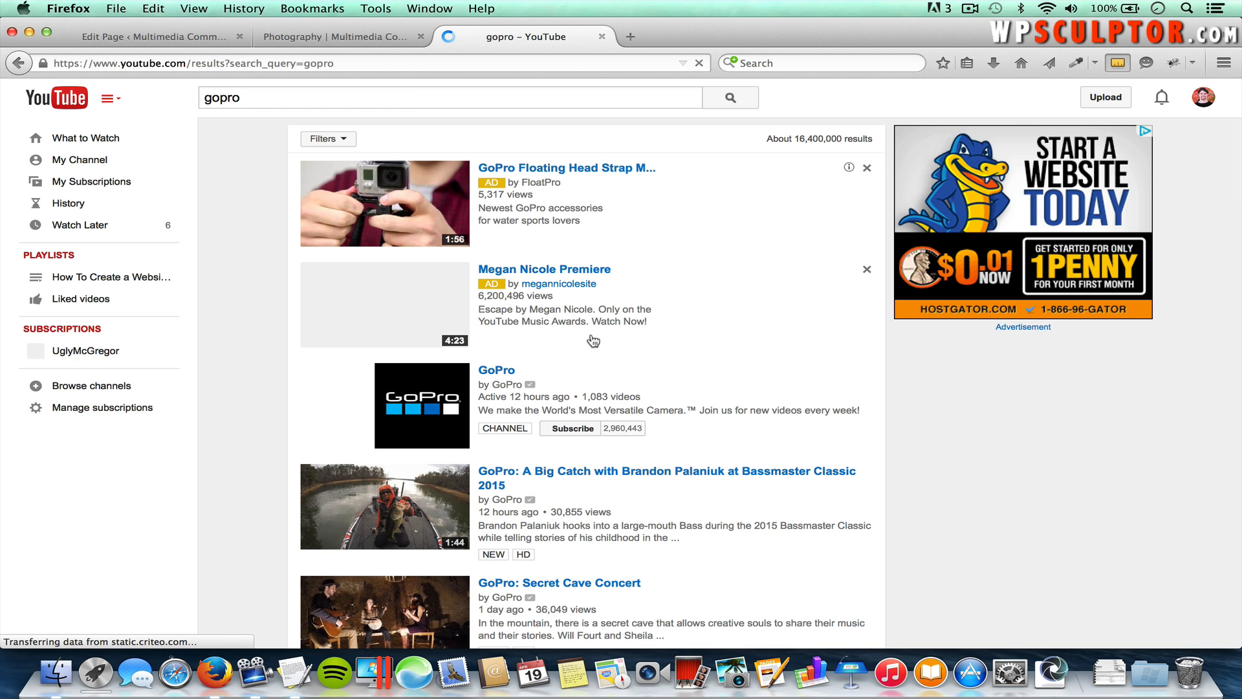
Step: Open the Angler's Joy video, pause the ad, and copy its URL, then return to the Video page
{"action": "scroll", "coordinate": [642, 343], "scroll_direction": "down", "scroll_amount": 2}
{"action": "scroll", "coordinate": [643, 343], "scroll_direction": "down", "scroll_amount": 8}
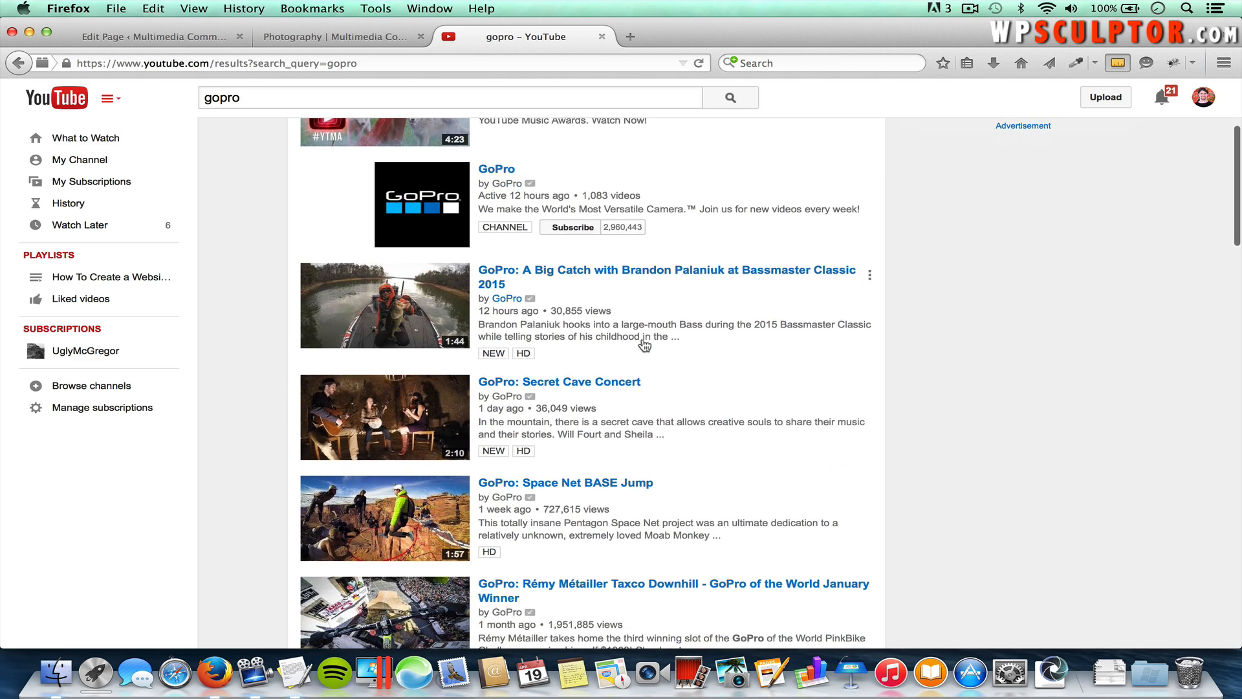
{"action": "scroll", "coordinate": [644, 345], "scroll_direction": "down", "scroll_amount": 4}
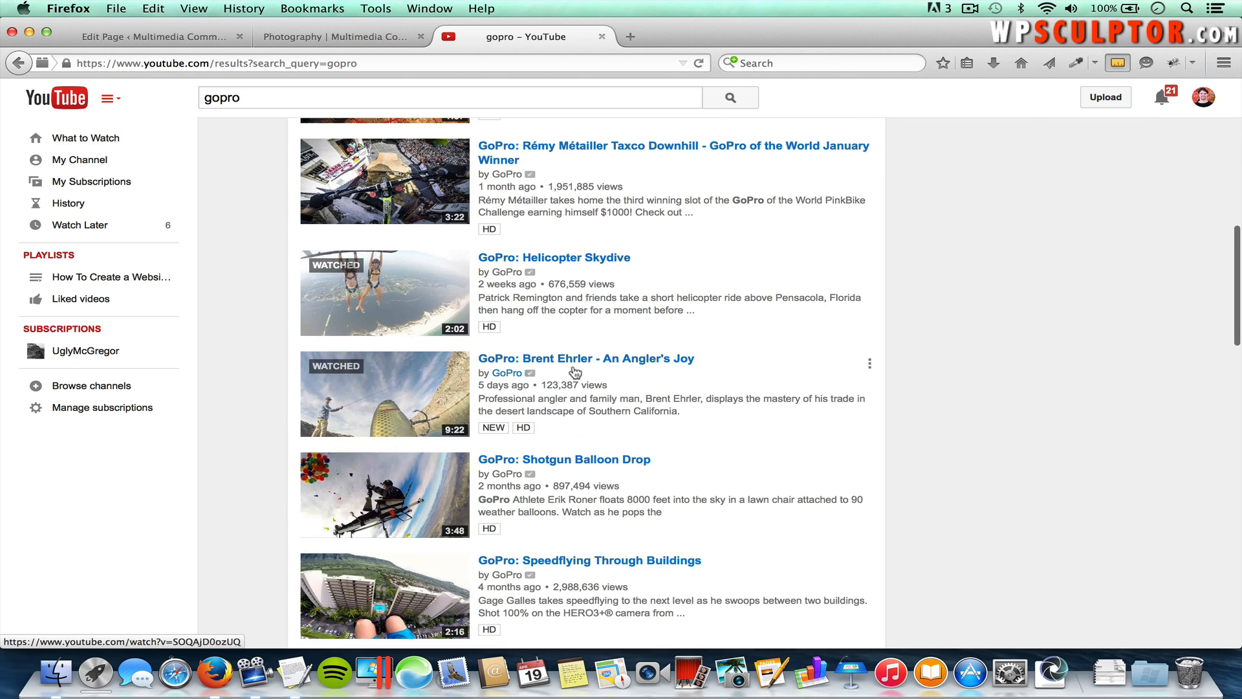
{"action": "left_click", "coordinate": [421, 387]}
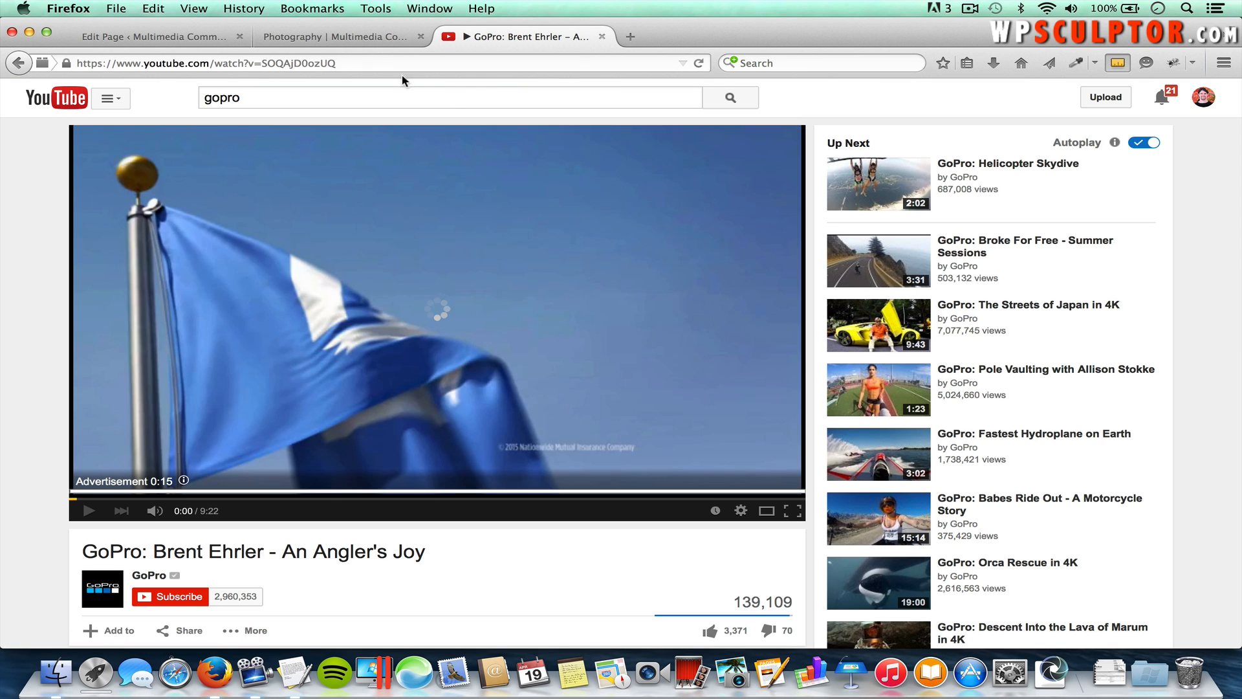
{"action": "left_click", "coordinate": [89, 512]}
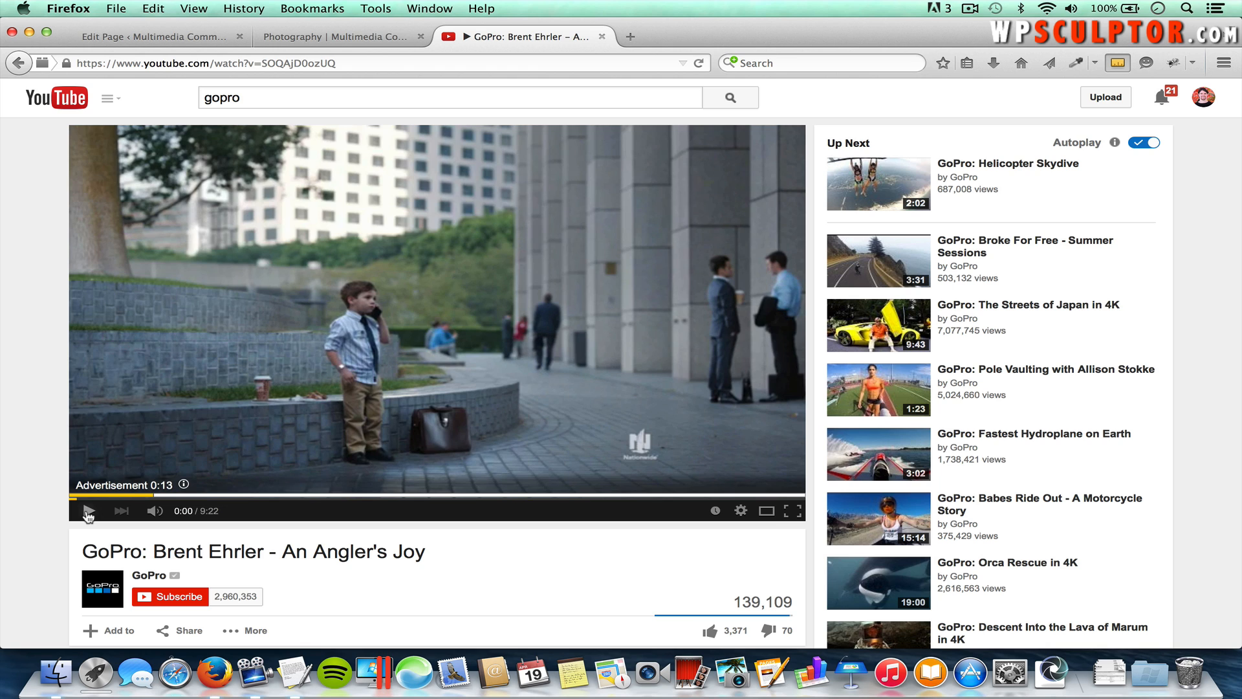
{"action": "left_click", "coordinate": [259, 62]}
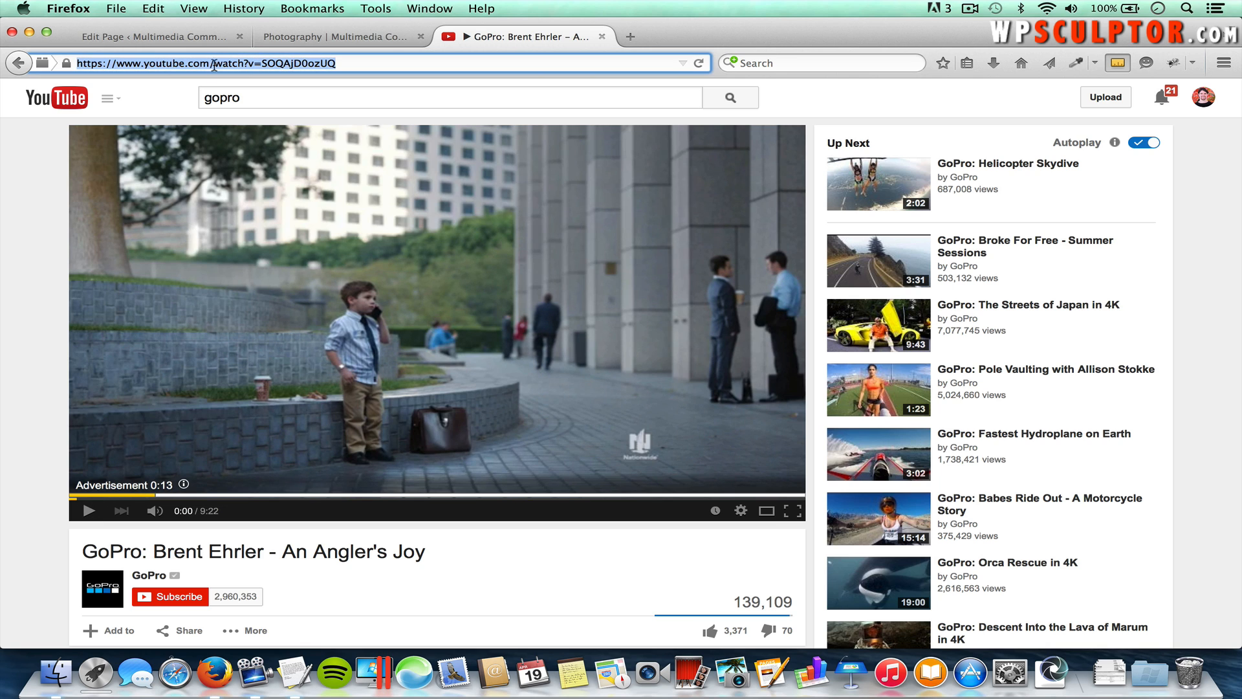
{"action": "left_click", "coordinate": [183, 40]}
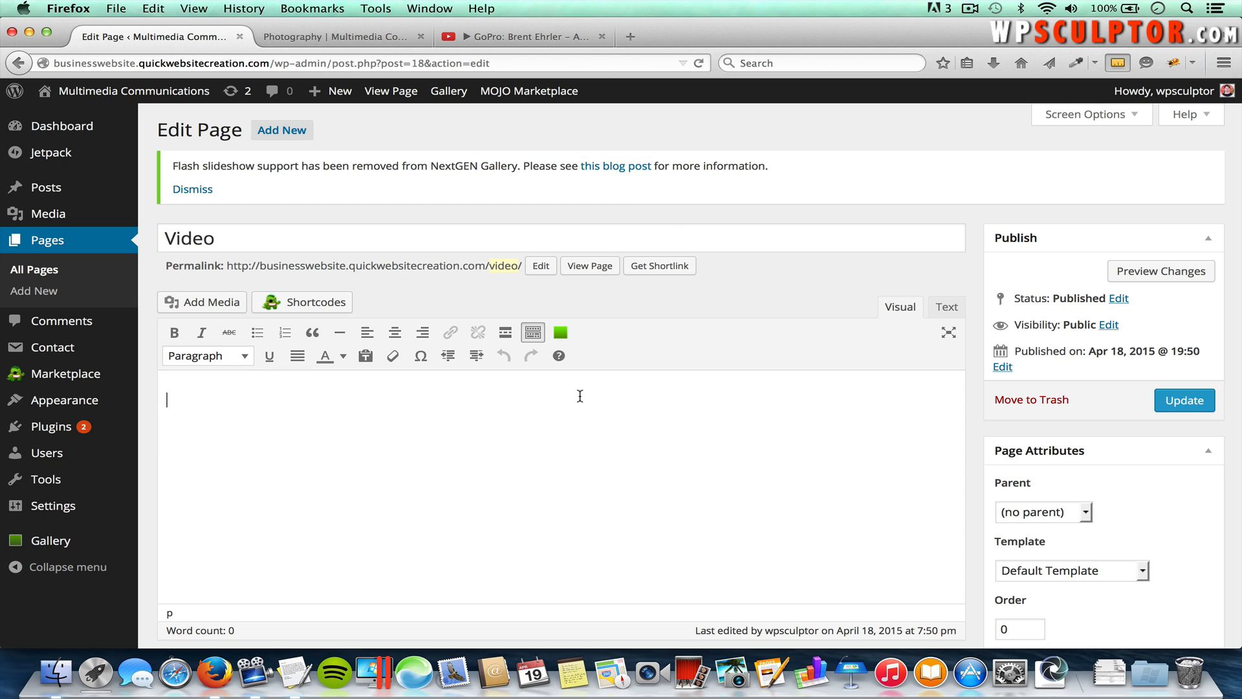
Step: Paste the GoPro video link into the Video page, update it, and open the live Video page
{"action": "key", "text": "super+v"}
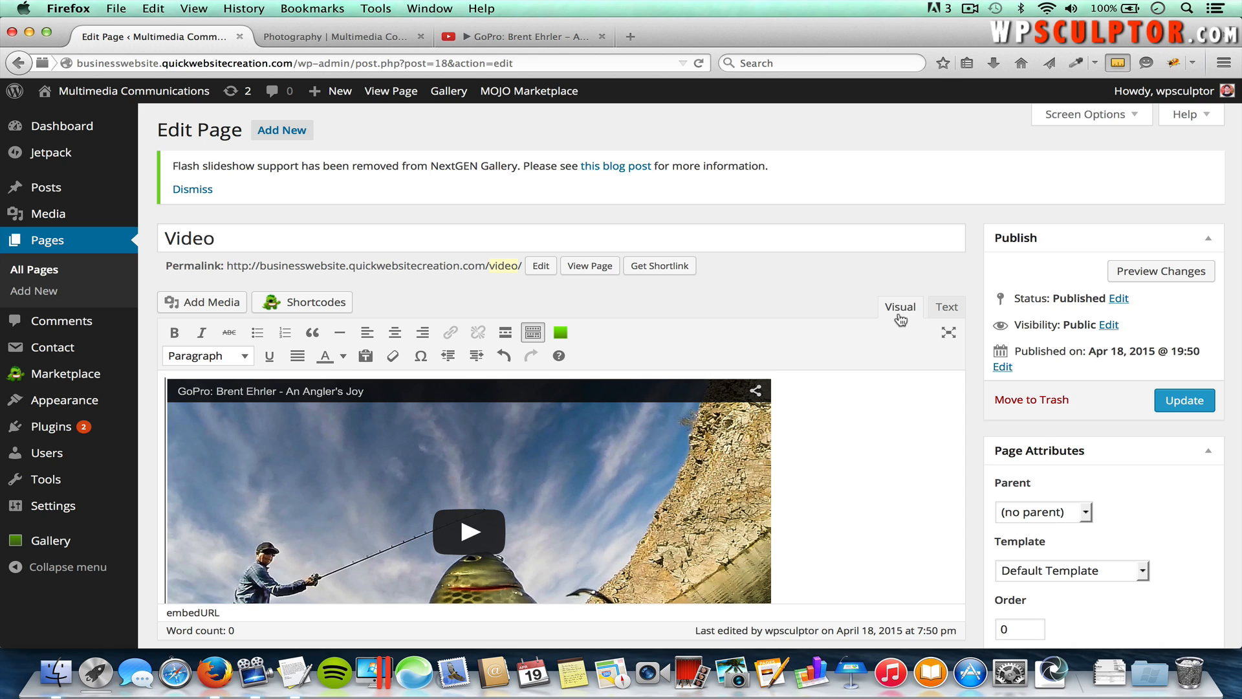
{"action": "left_click", "coordinate": [1178, 405]}
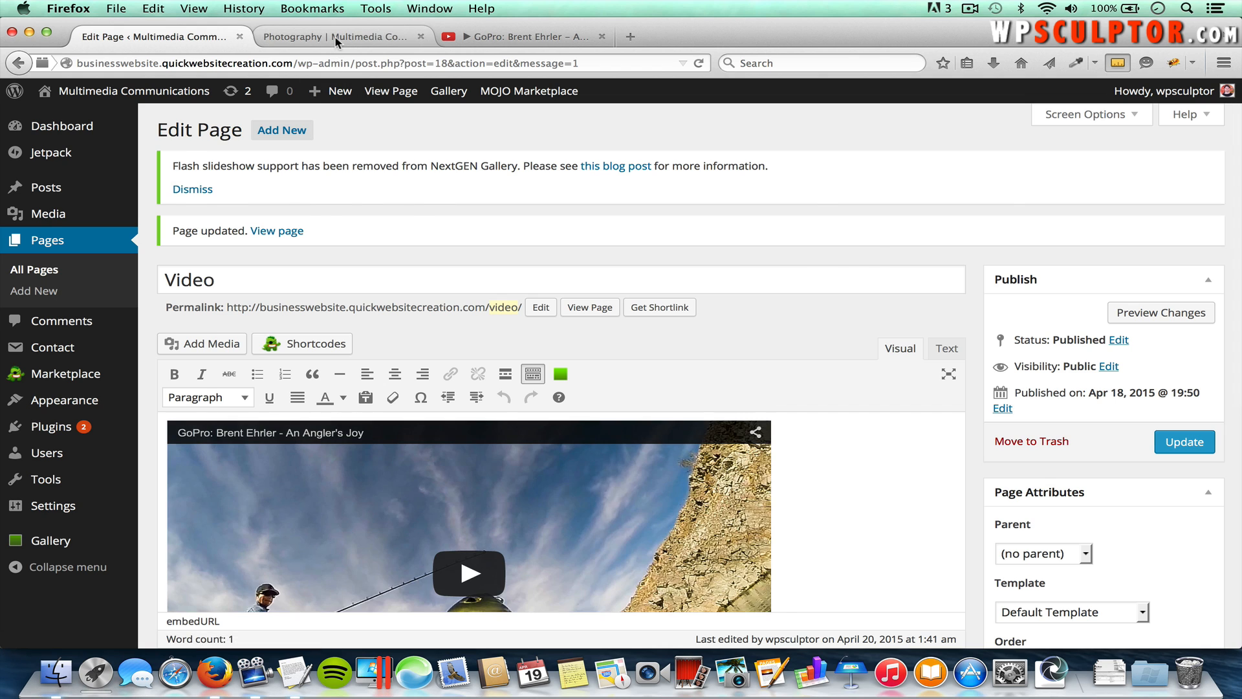
{"action": "left_click", "coordinate": [335, 37]}
{"action": "scroll", "coordinate": [782, 196], "scroll_direction": "up", "scroll_amount": 3}
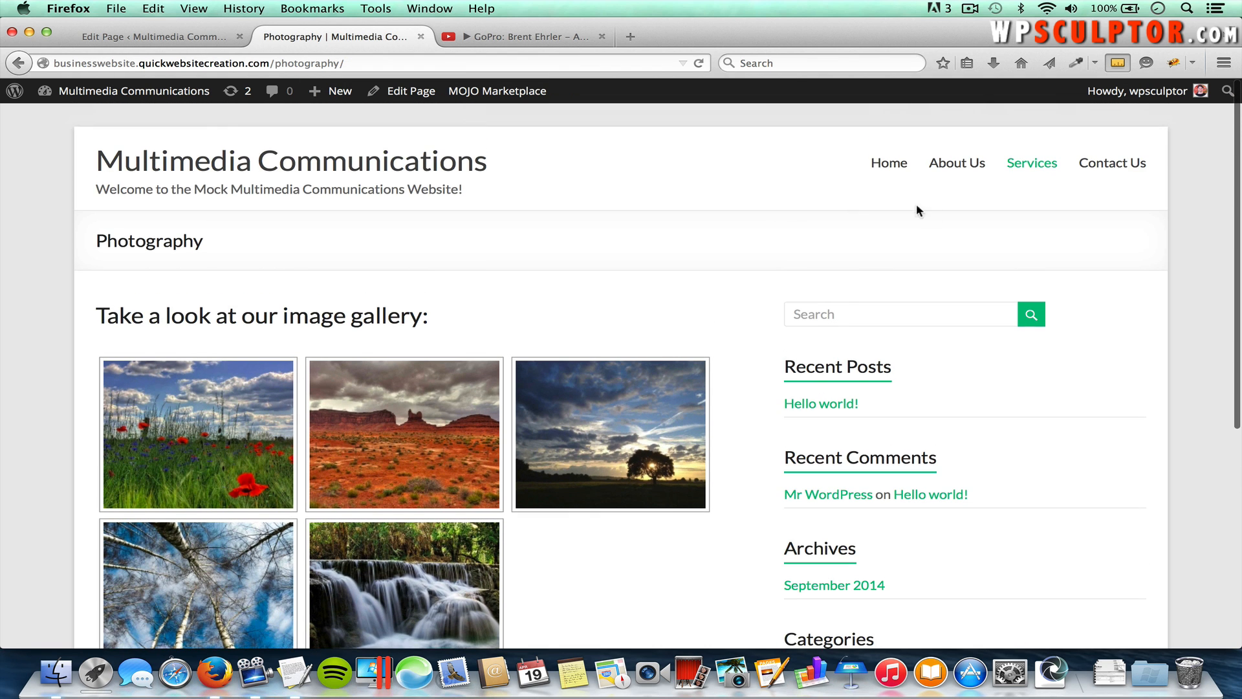
{"action": "mouse_move", "coordinate": [1031, 169]}
{"action": "left_click", "coordinate": [1026, 220]}
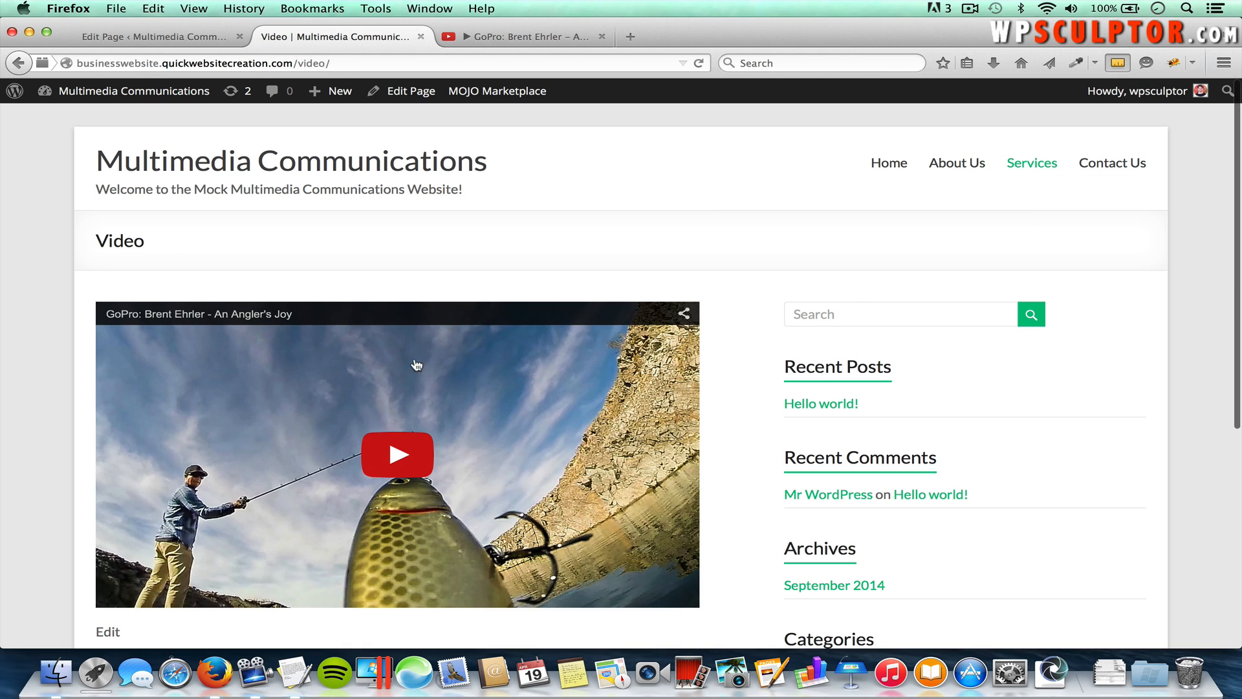
Step: Play and pause the embedded 'An Angler's Joy' video, then close the YouTube tab
{"action": "scroll", "coordinate": [524, 435], "scroll_direction": "down", "scroll_amount": 2}
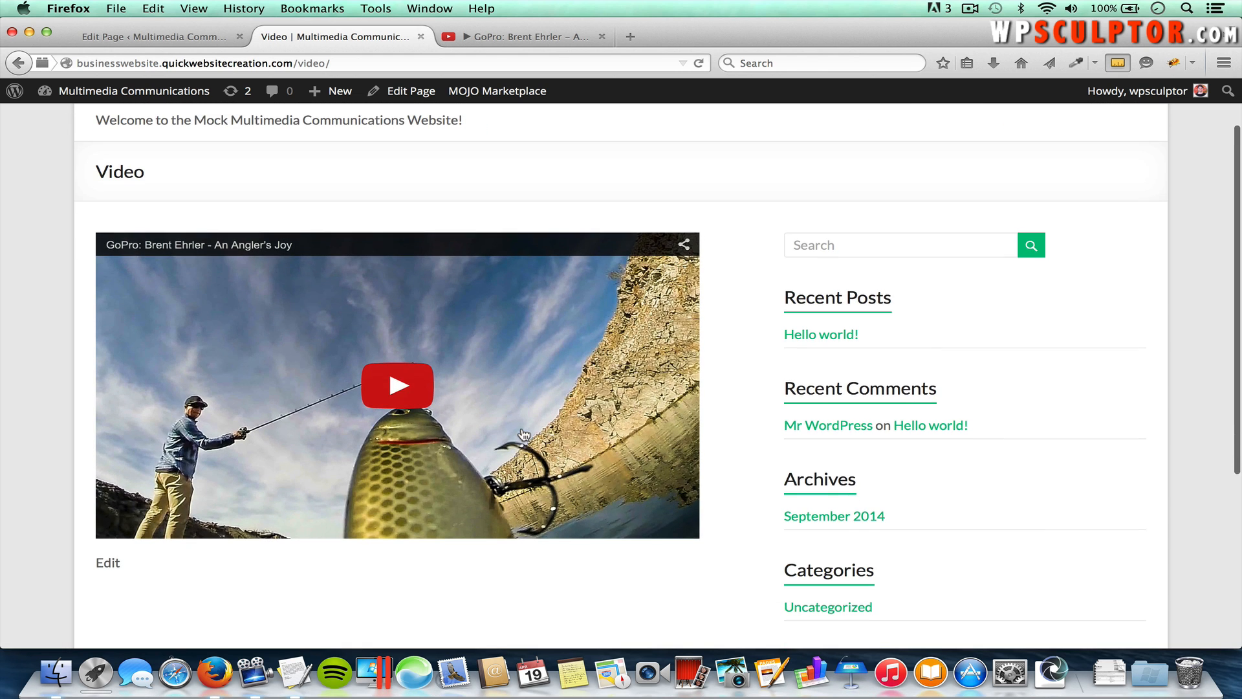
{"action": "left_click", "coordinate": [403, 398]}
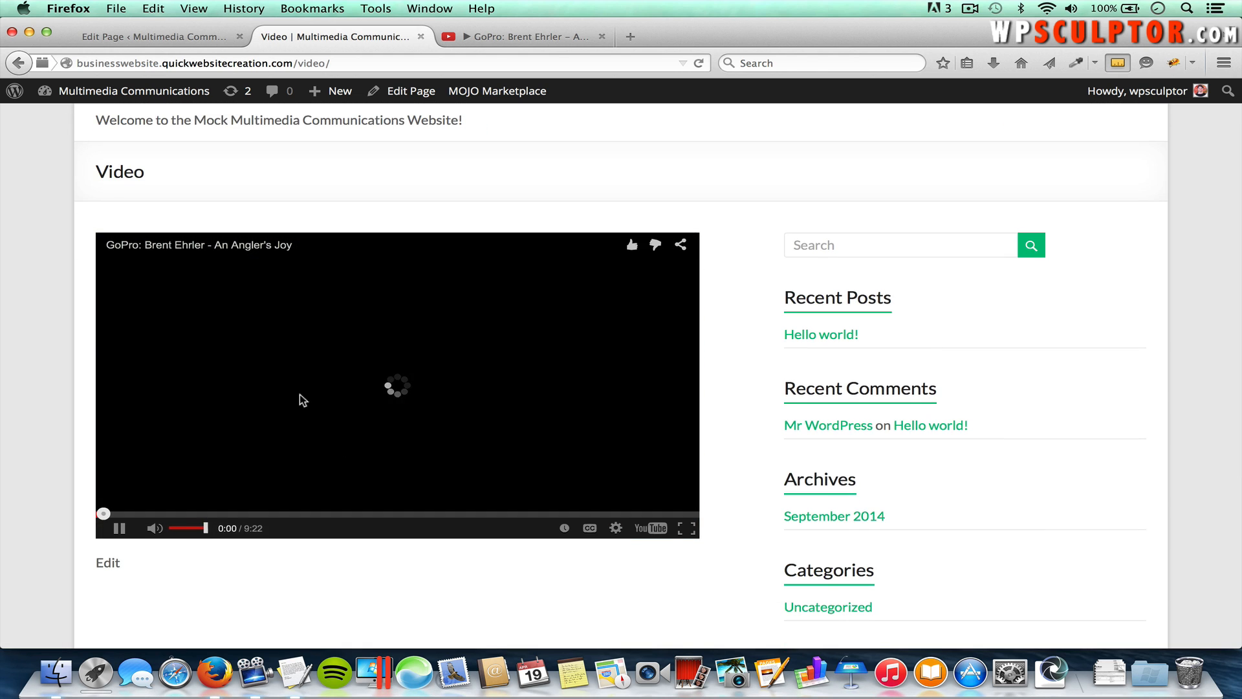
{"action": "left_click", "coordinate": [119, 528]}
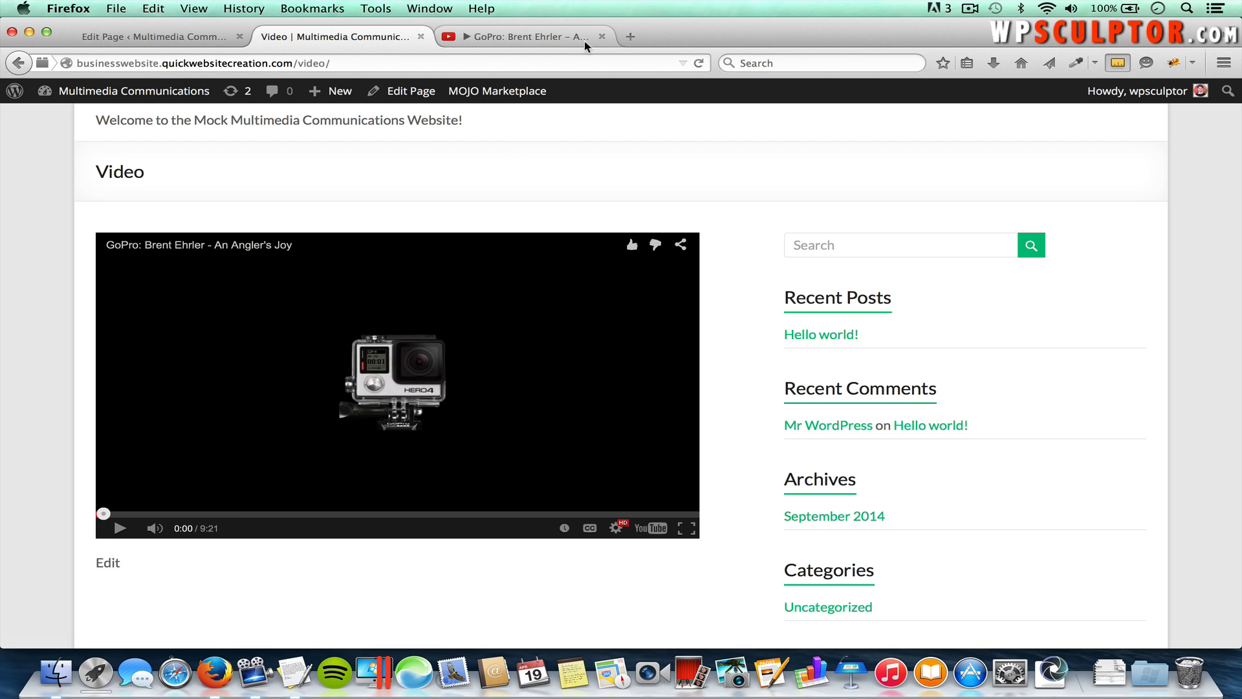
{"action": "left_click", "coordinate": [602, 37]}
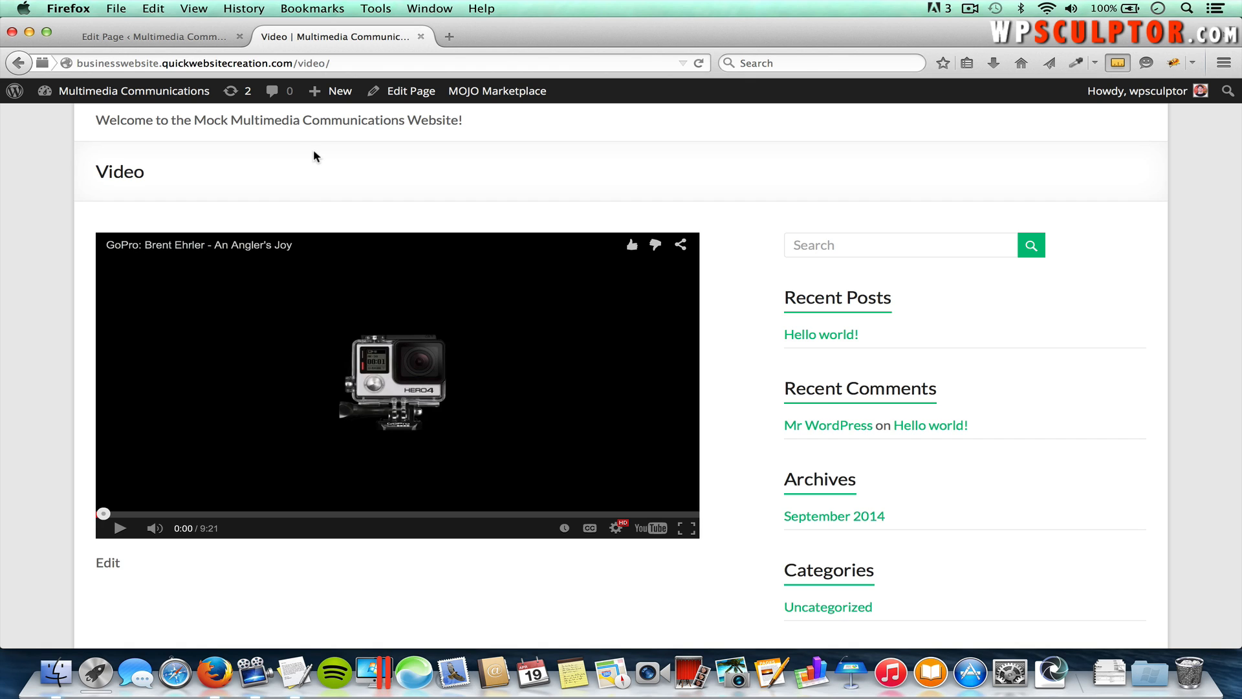
Step: Open the Copywriting page for editing from All Pages
{"action": "left_click", "coordinate": [171, 43]}
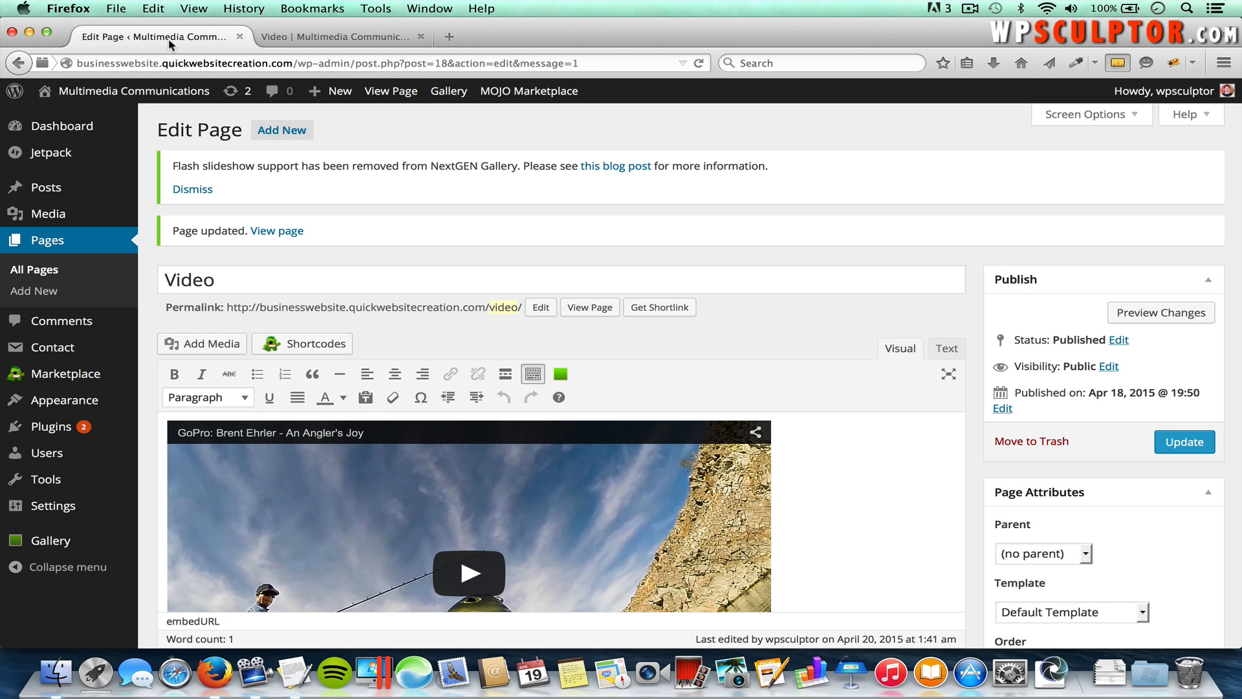
{"action": "left_click", "coordinate": [46, 272]}
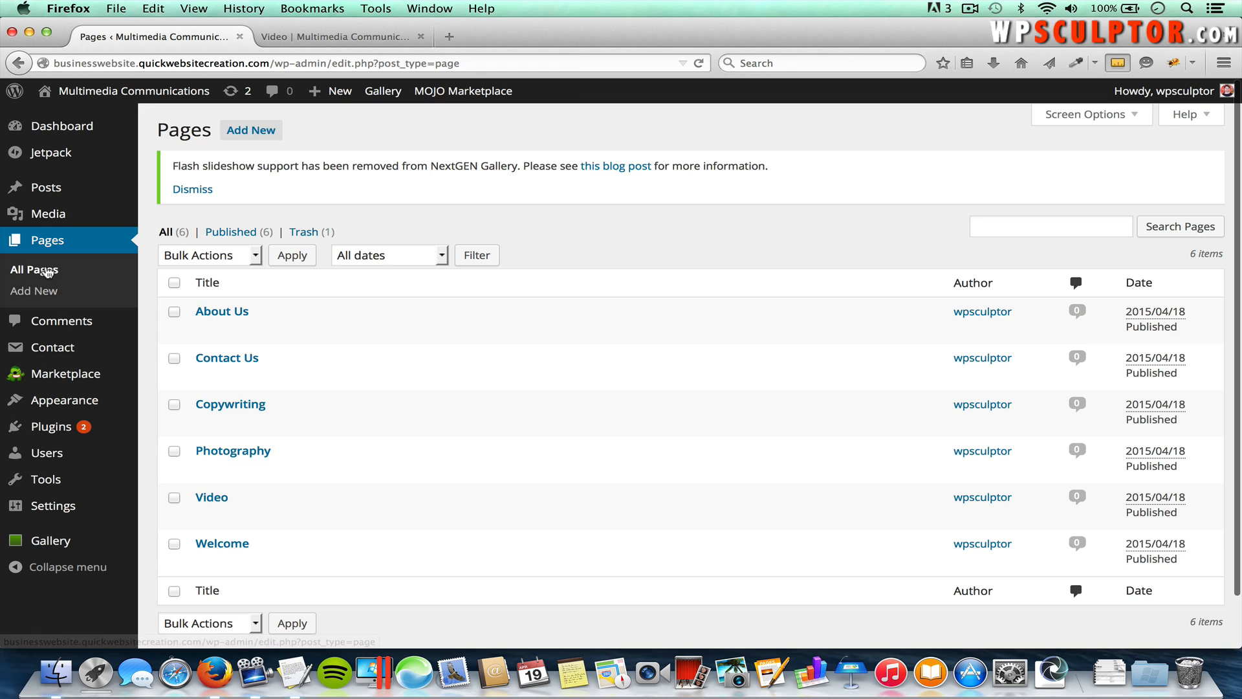
{"action": "left_click", "coordinate": [239, 407]}
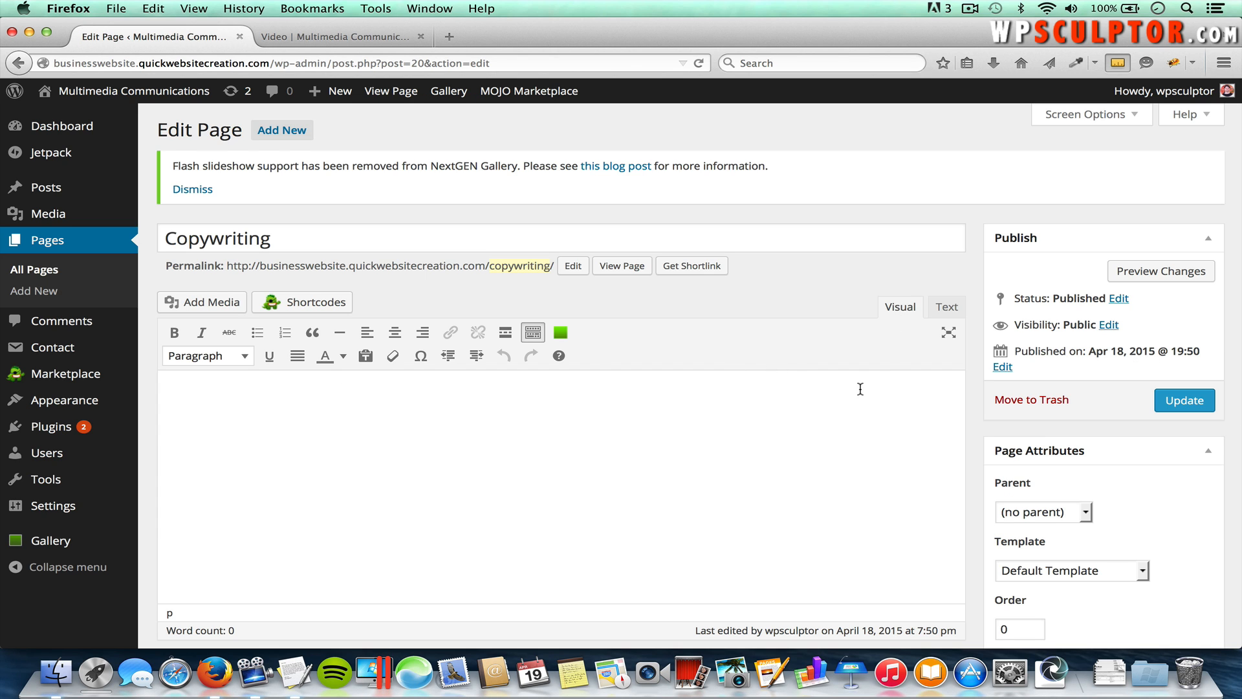
Step: Copy the first Copywriting paragraph from TextEdit and paste it into the empty page body
{"action": "key", "text": "super+Tab"}
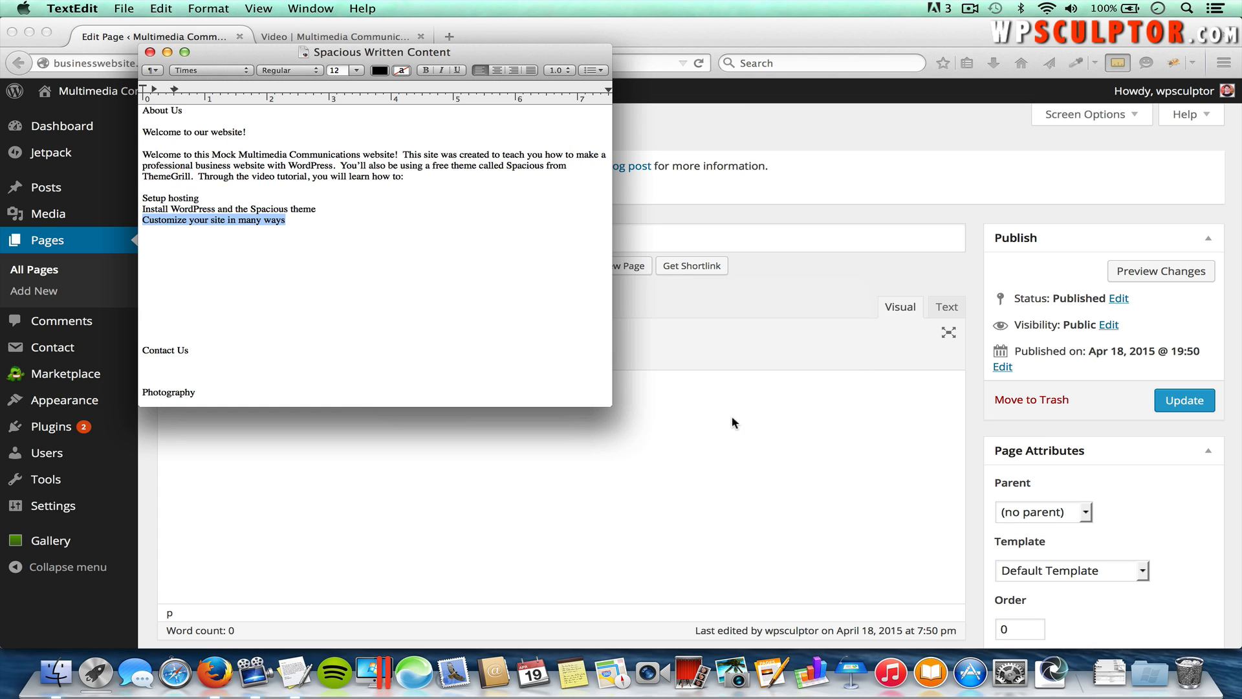
{"action": "scroll", "coordinate": [556, 320], "scroll_direction": "down", "scroll_amount": 8}
{"action": "scroll", "coordinate": [550, 304], "scroll_direction": "down", "scroll_amount": 3}
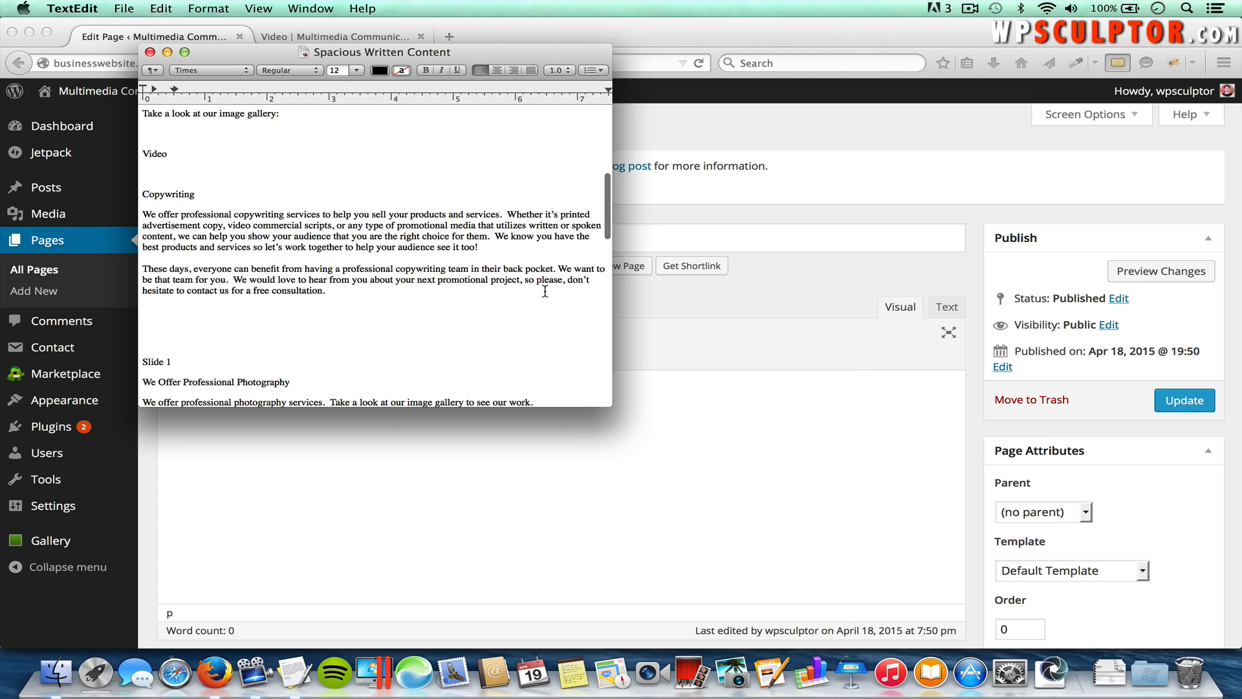
{"action": "left_click_drag", "start_coordinate": [478, 247], "coordinate": [140, 211]}
{"action": "key", "text": "super+c"}
{"action": "key", "text": "super+Tab"}
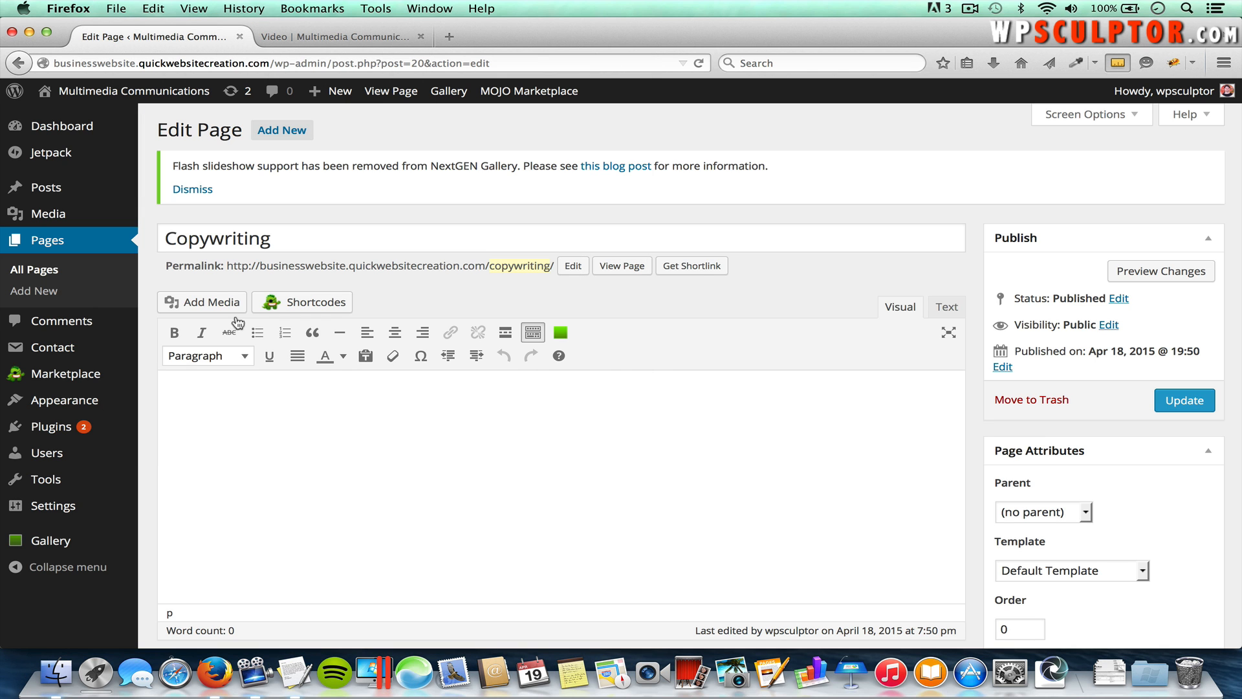
{"action": "left_click", "coordinate": [302, 434]}
{"action": "key", "text": "super+v"}
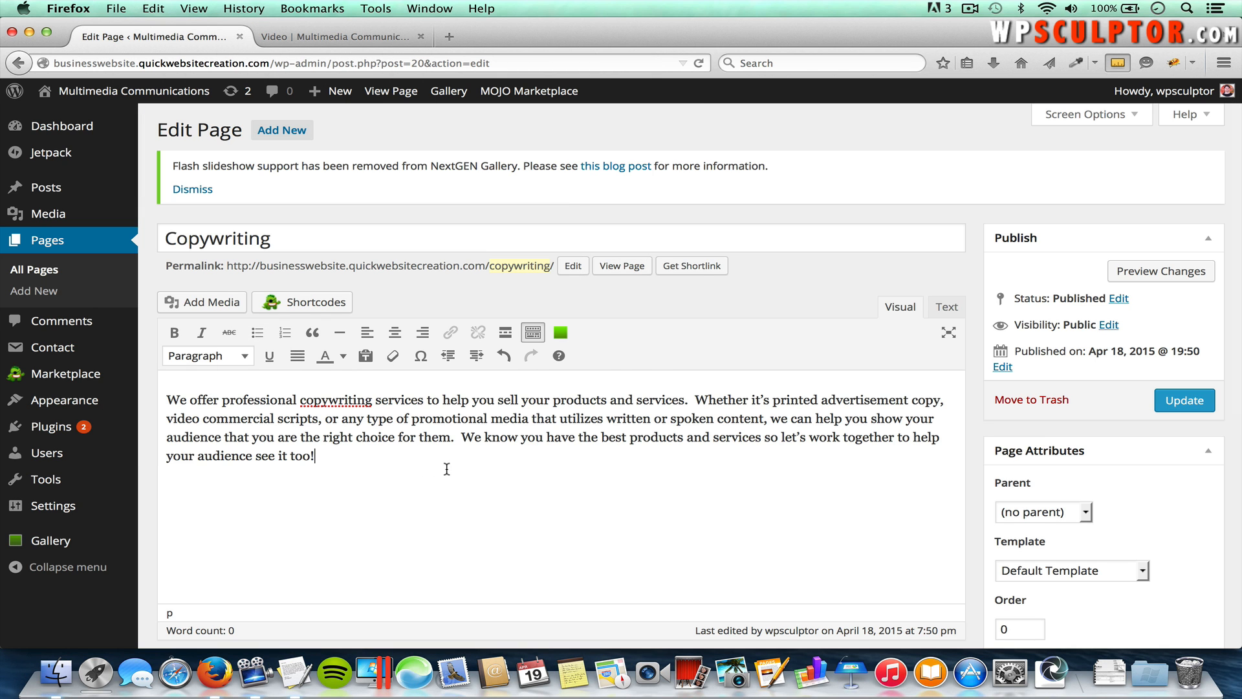
Step: Paste the second paragraph, 'These days, everyone can benefit…', then bring up Add Media
{"action": "key", "text": "super+Tab"}
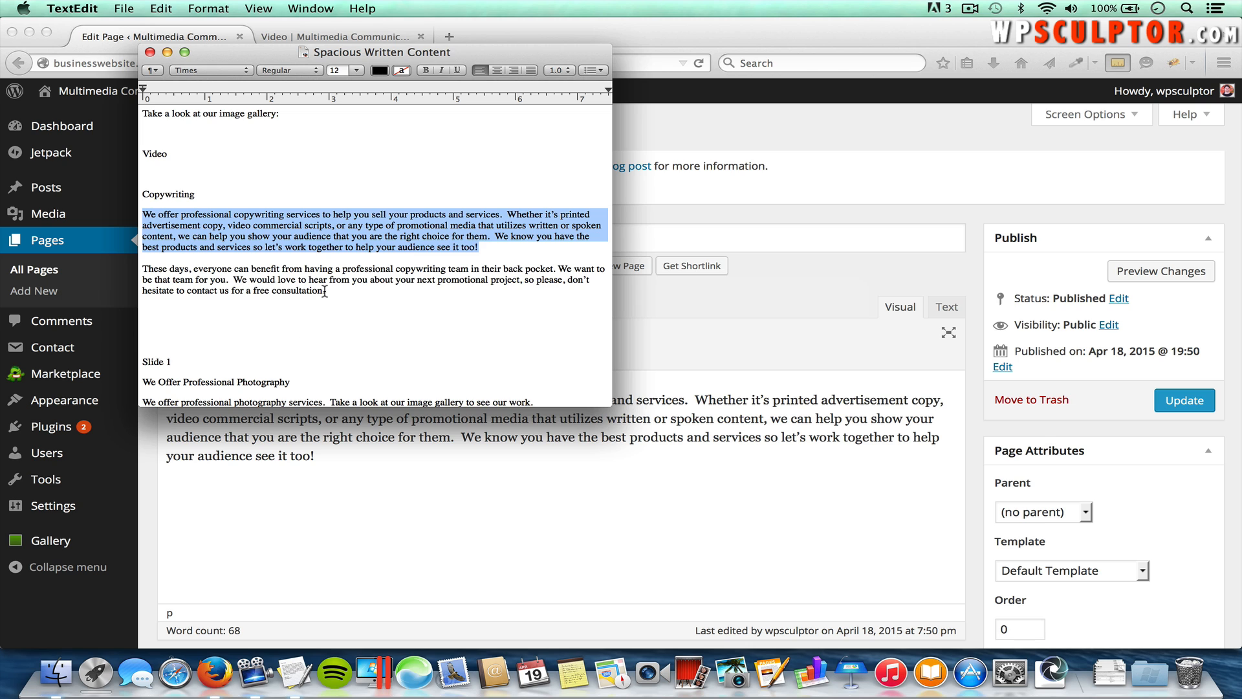
{"action": "left_click_drag", "start_coordinate": [326, 291], "coordinate": [148, 272]}
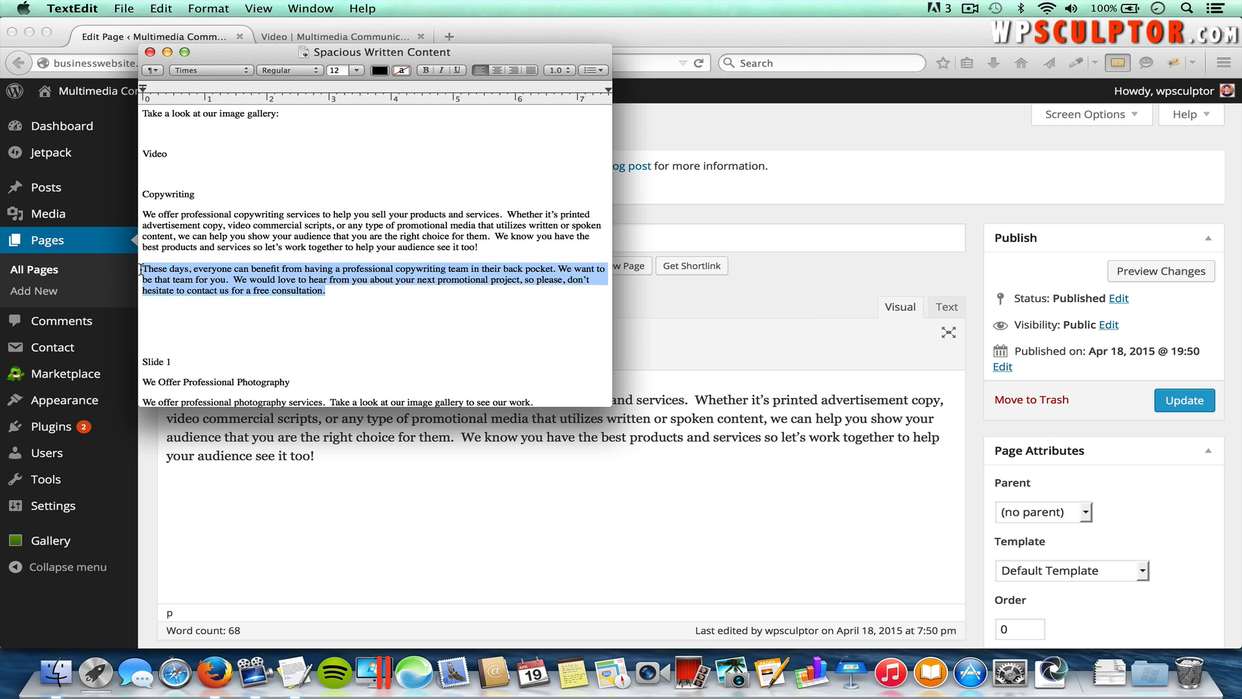
{"action": "key", "text": "super+Tab"}
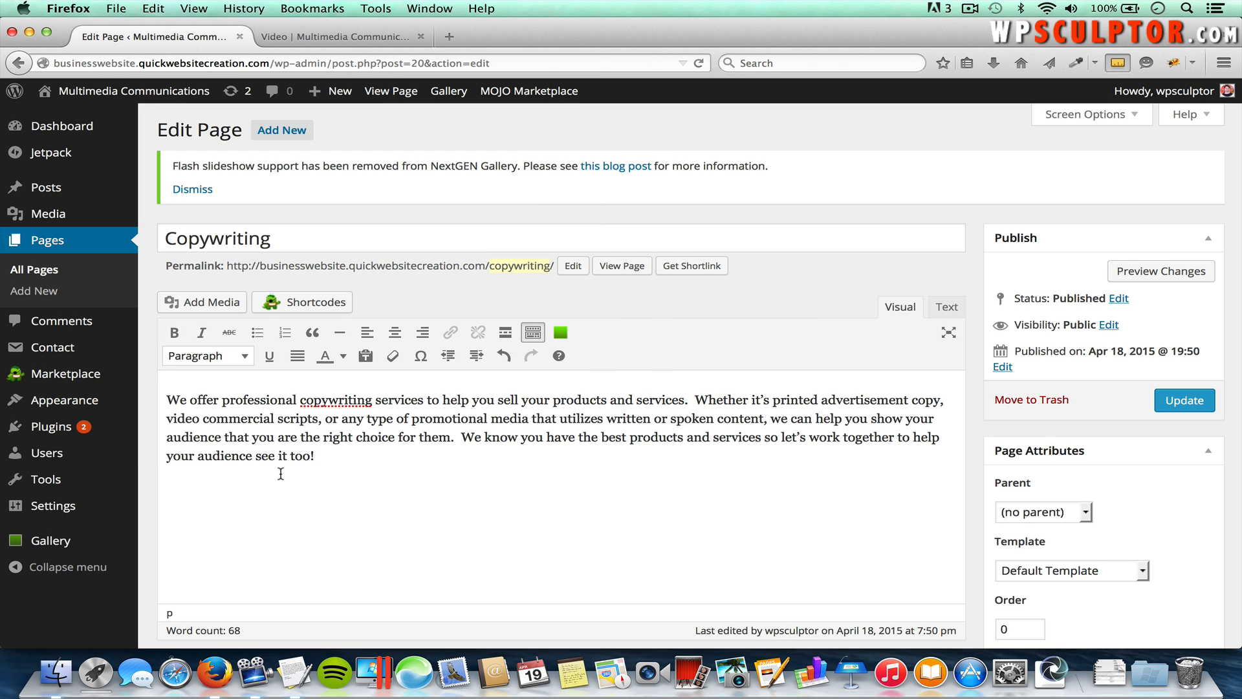
{"action": "key", "text": "super+v"}
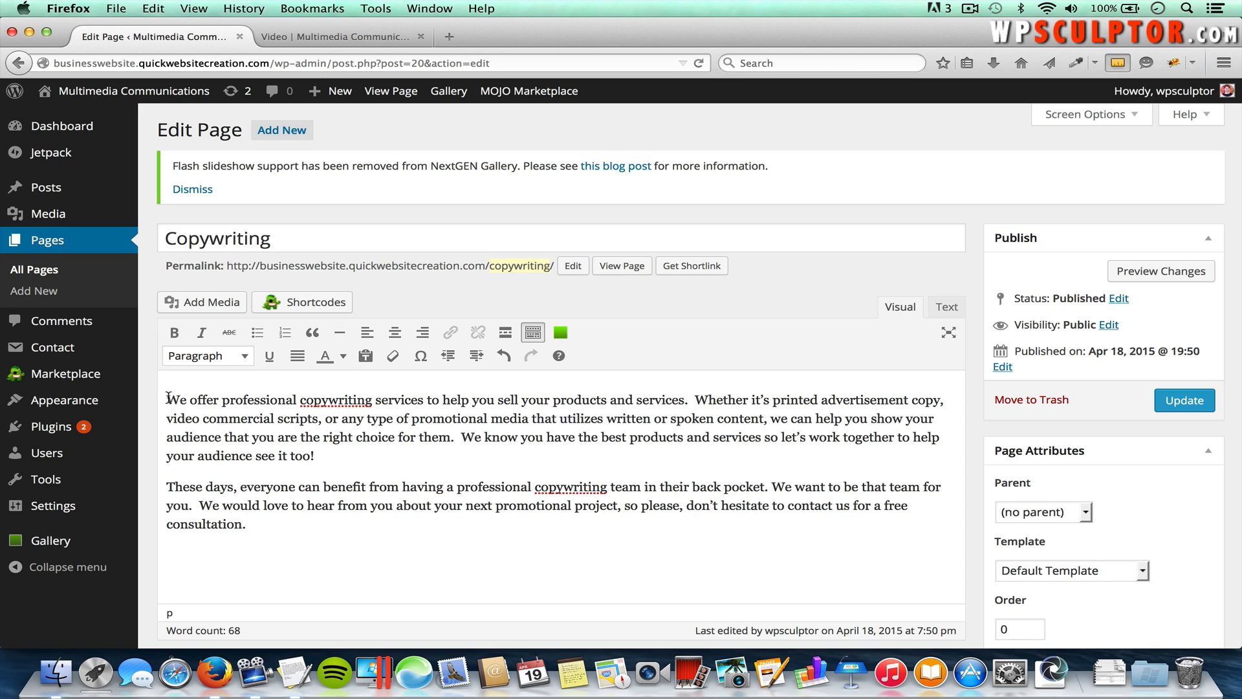
{"action": "left_click", "coordinate": [207, 302]}
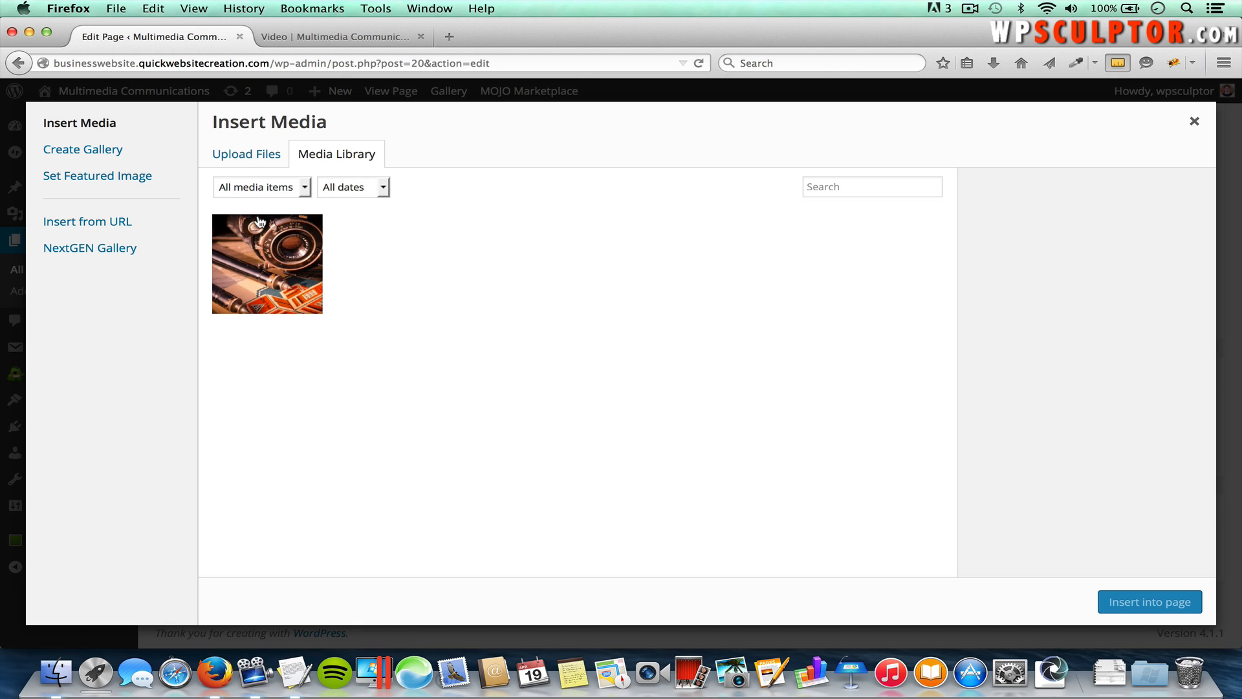
Step: Upload Typewriter.jpg from the computer to the media library
{"action": "left_click", "coordinate": [257, 156]}
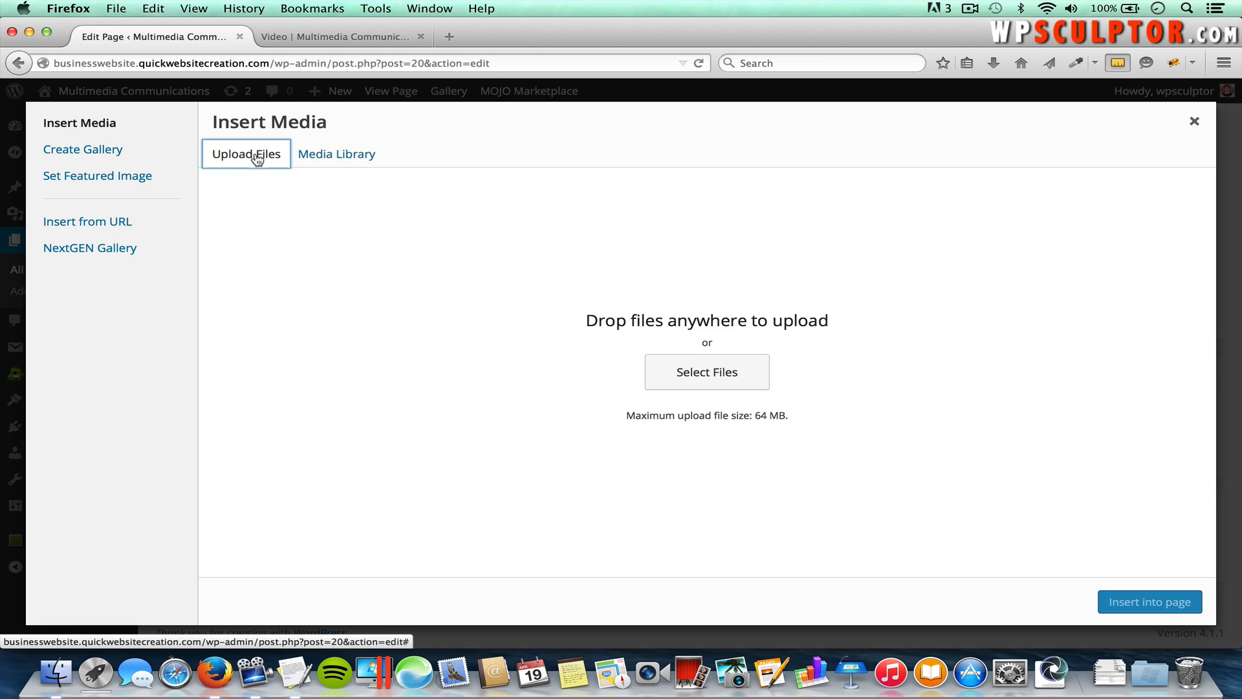
{"action": "left_click", "coordinate": [724, 379]}
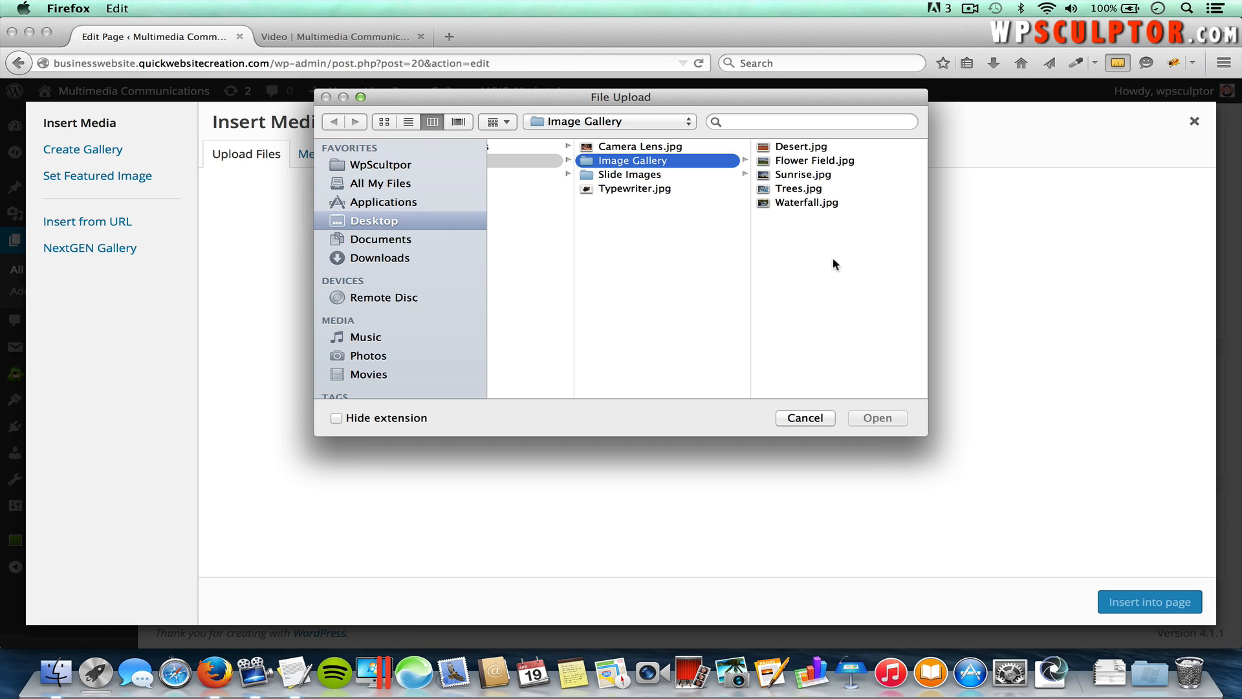
{"action": "left_click", "coordinate": [641, 190]}
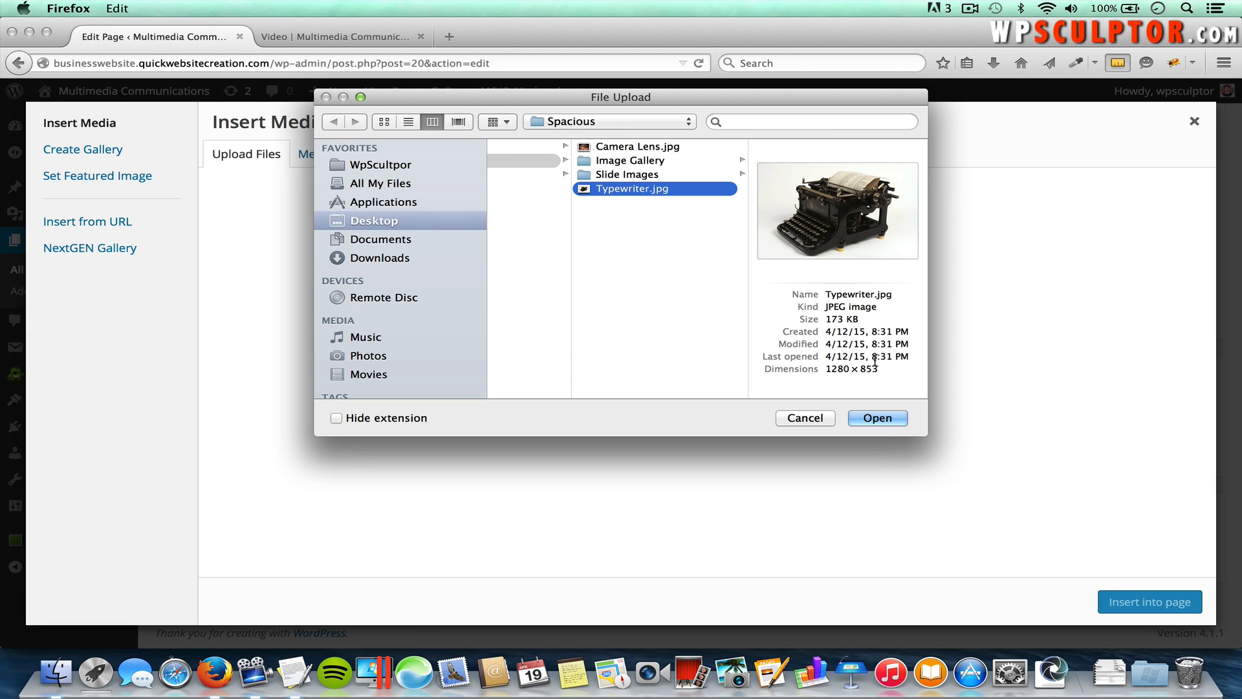
{"action": "left_click", "coordinate": [878, 418]}
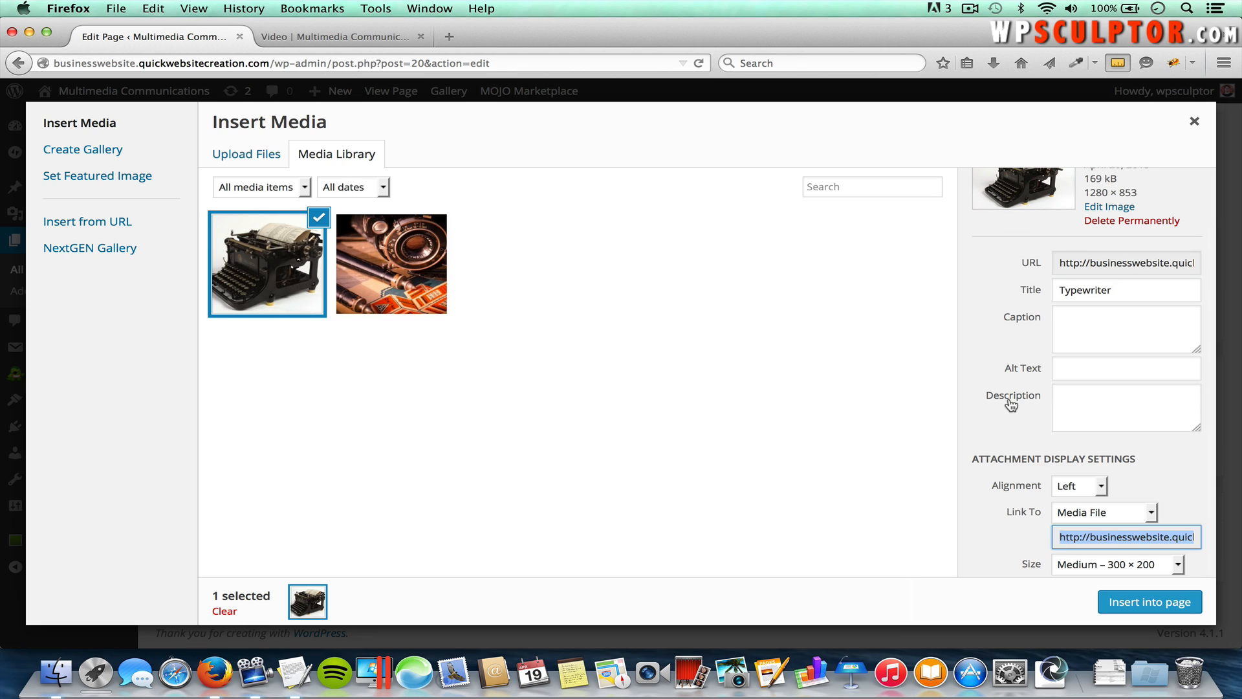
Step: Insert the Typewriter image at Medium 300 × 200, left-aligned, with Link To set to None
{"action": "left_click", "coordinate": [1032, 413]}
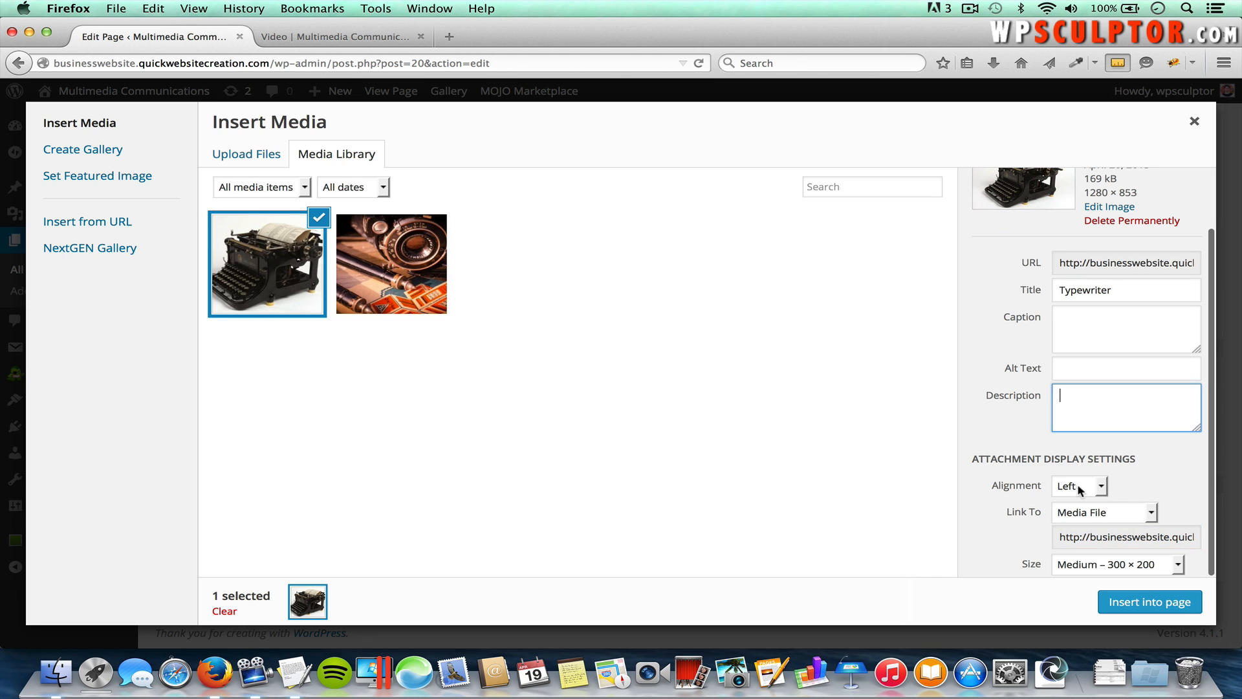
{"action": "left_click", "coordinate": [1098, 516]}
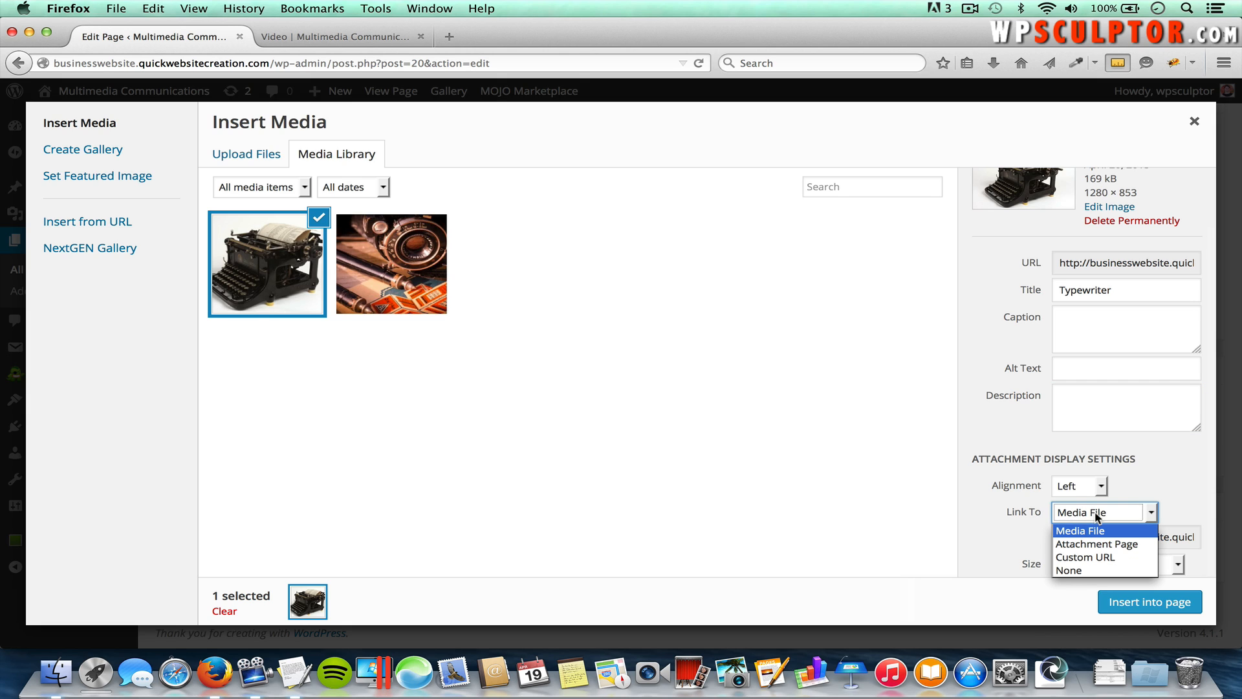
{"action": "left_click", "coordinate": [1076, 571]}
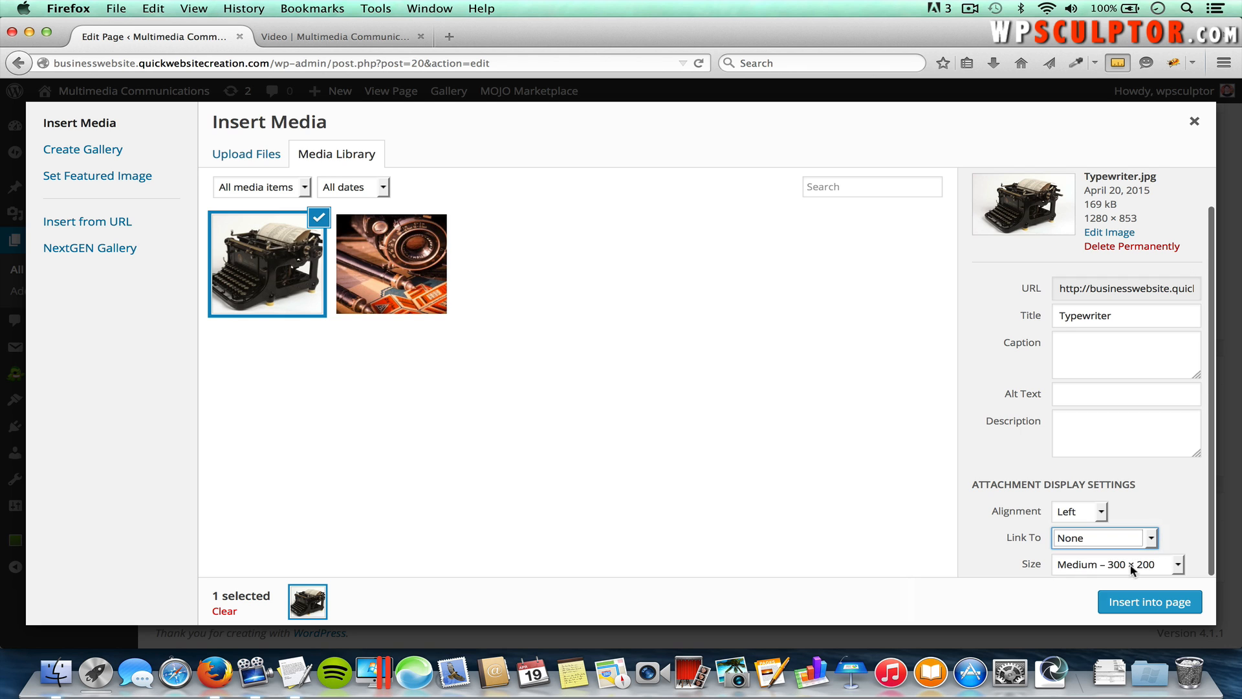
{"action": "left_click", "coordinate": [1149, 600]}
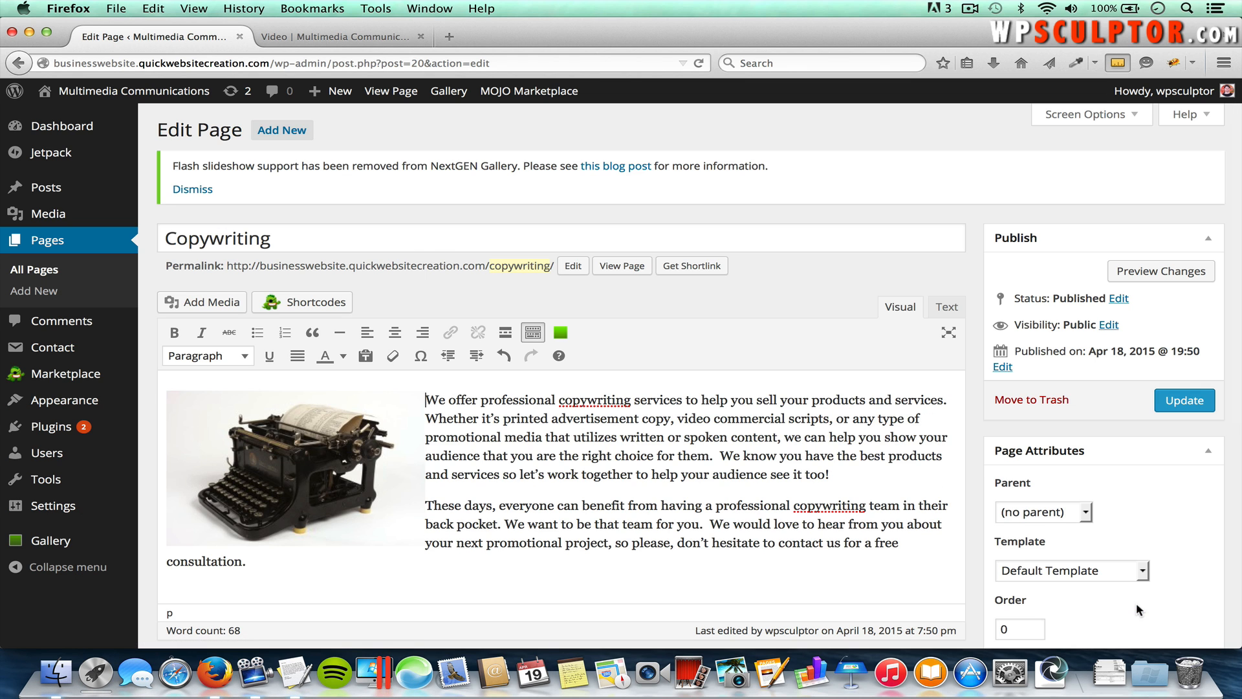
Step: Update the Copywriting page and view it live through Services > Copywriting
{"action": "left_click", "coordinate": [1194, 404]}
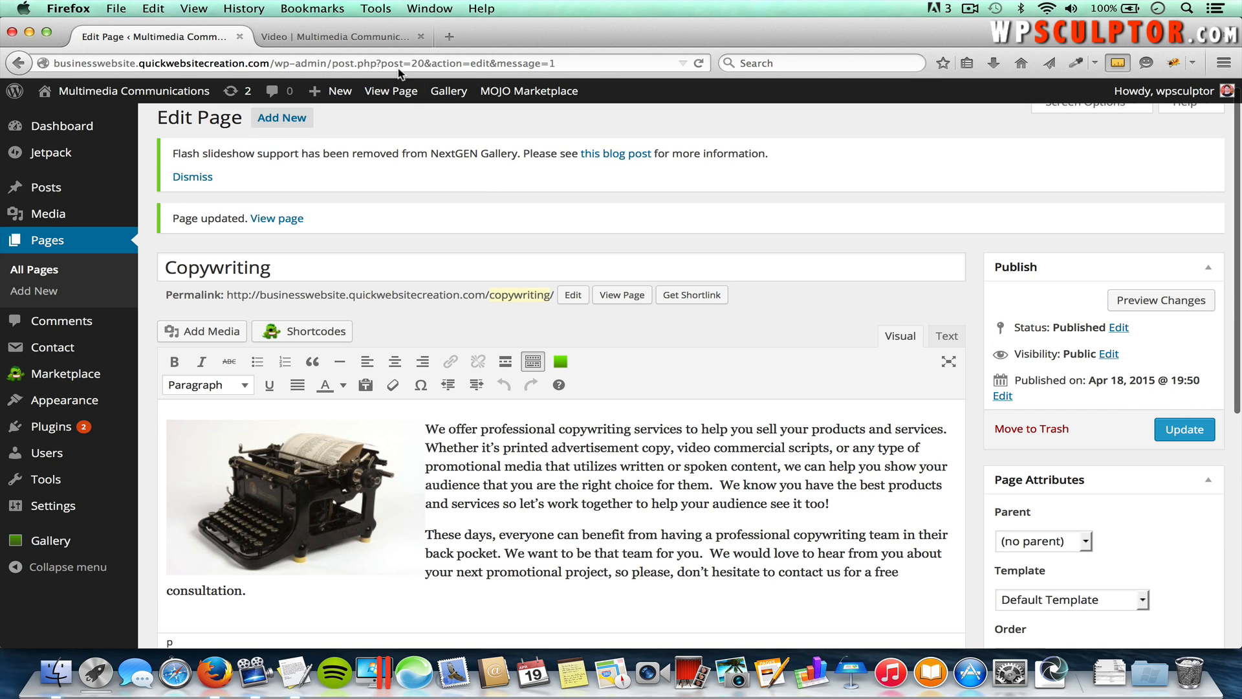
{"action": "left_click", "coordinate": [355, 35]}
{"action": "scroll", "coordinate": [814, 174], "scroll_direction": "up", "scroll_amount": 2}
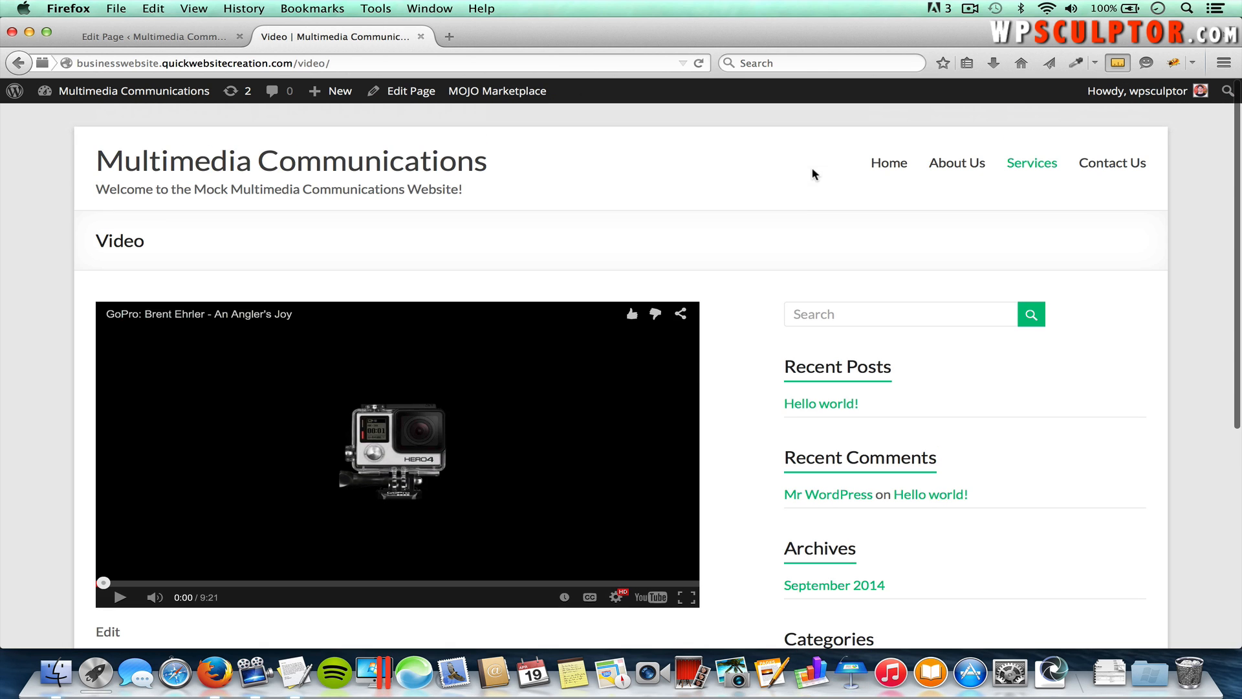
{"action": "mouse_move", "coordinate": [1019, 173]}
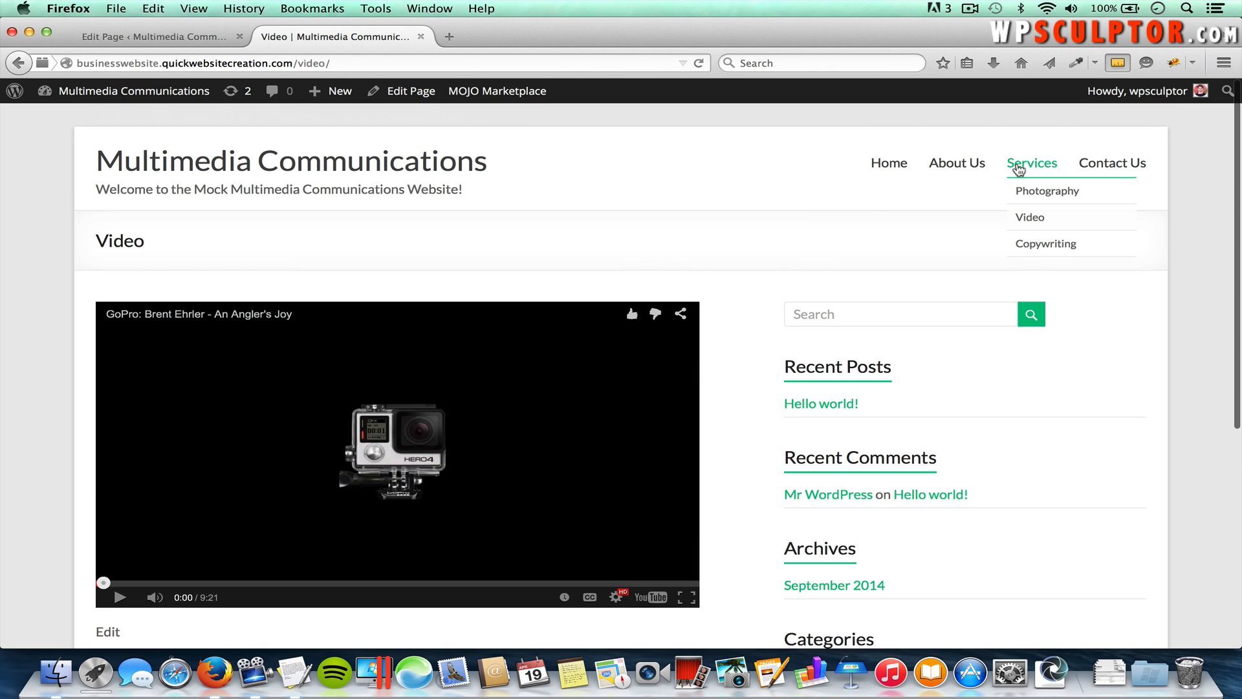
{"action": "left_click", "coordinate": [1048, 245]}
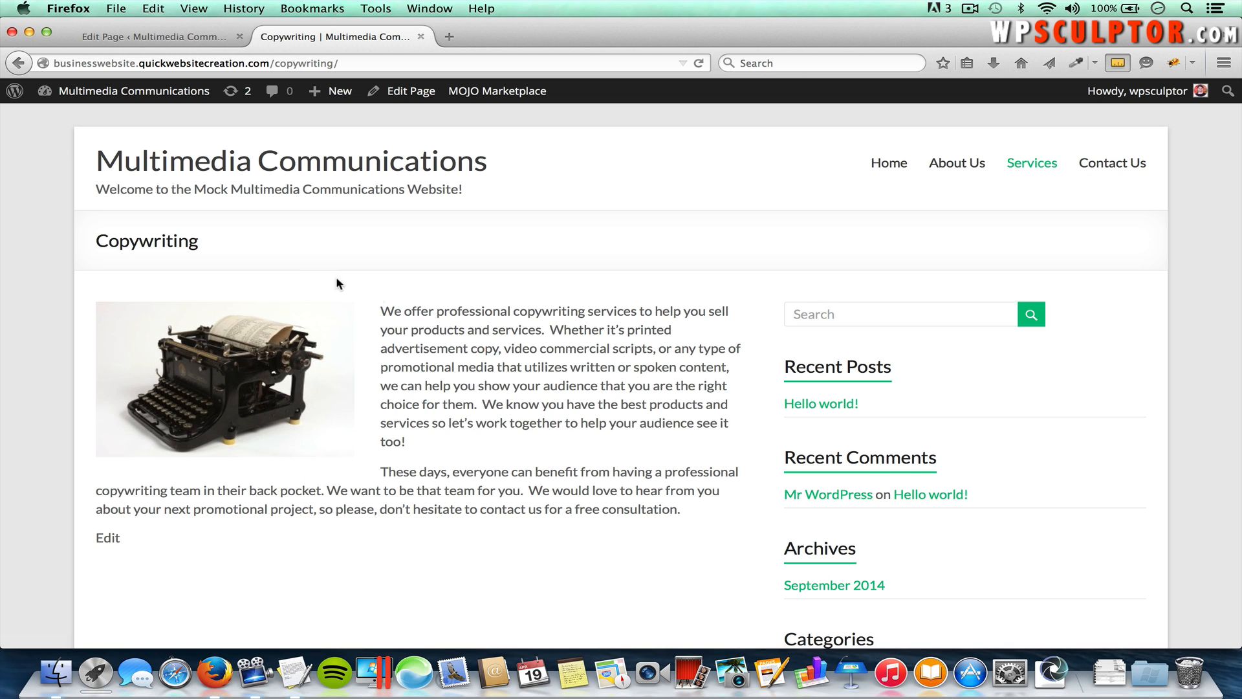
Step: Go to Appearance > Theme Options and look over Spacious's Header Text Only settings
{"action": "left_click", "coordinate": [125, 37]}
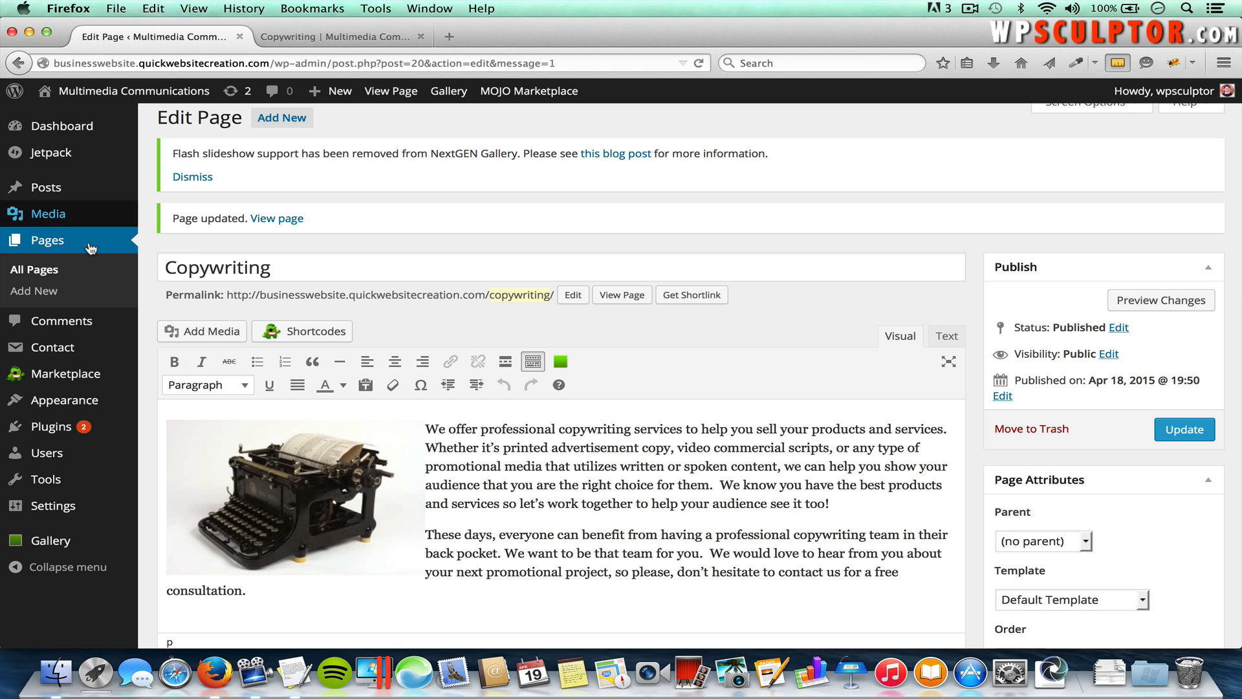
{"action": "mouse_move", "coordinate": [91, 398]}
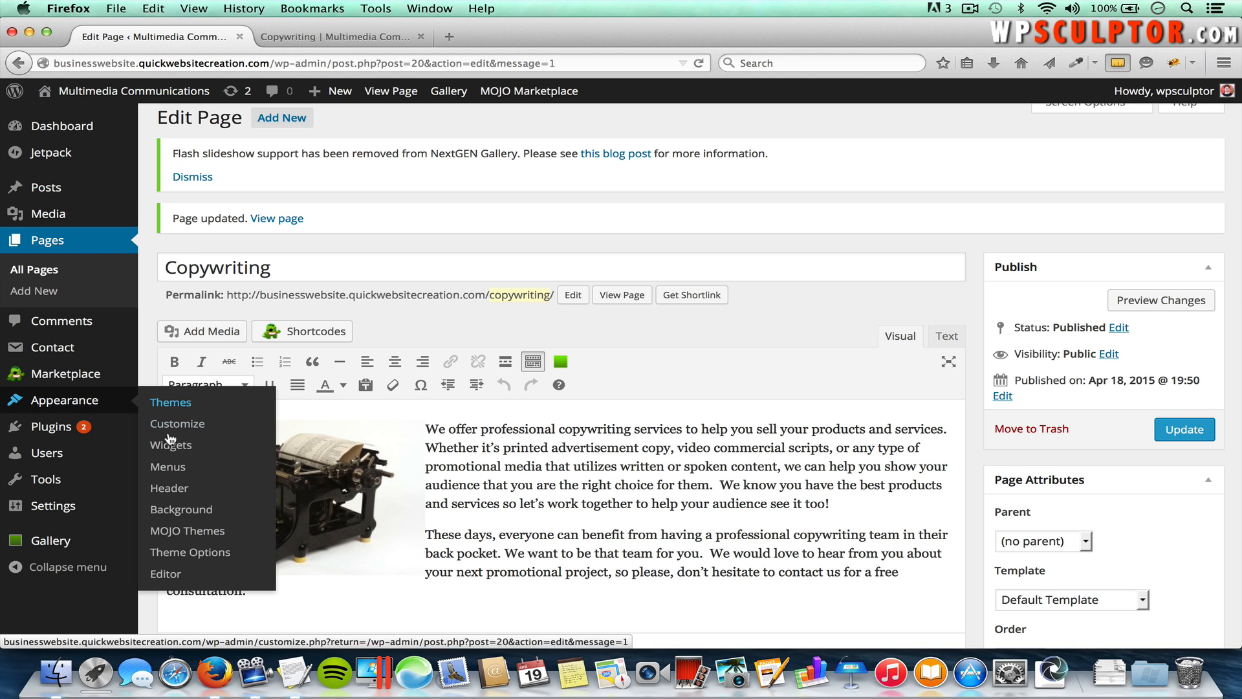
{"action": "left_click", "coordinate": [189, 554]}
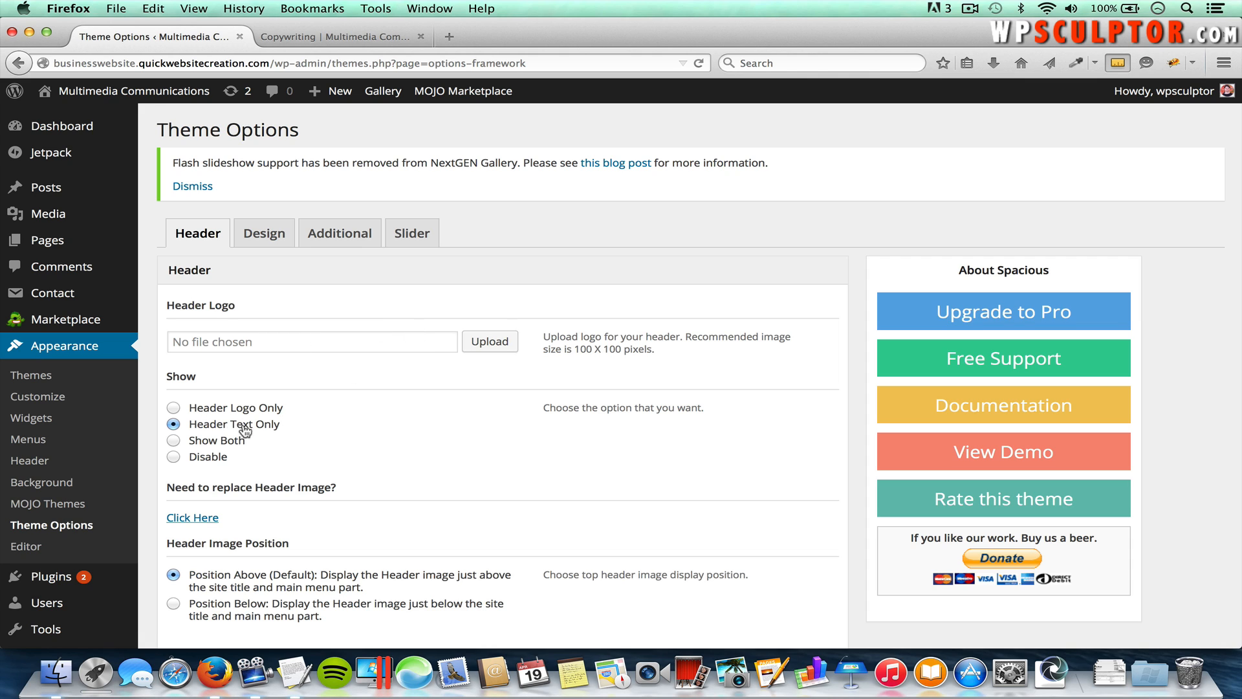
{"action": "scroll", "coordinate": [265, 457], "scroll_direction": "down", "scroll_amount": 2}
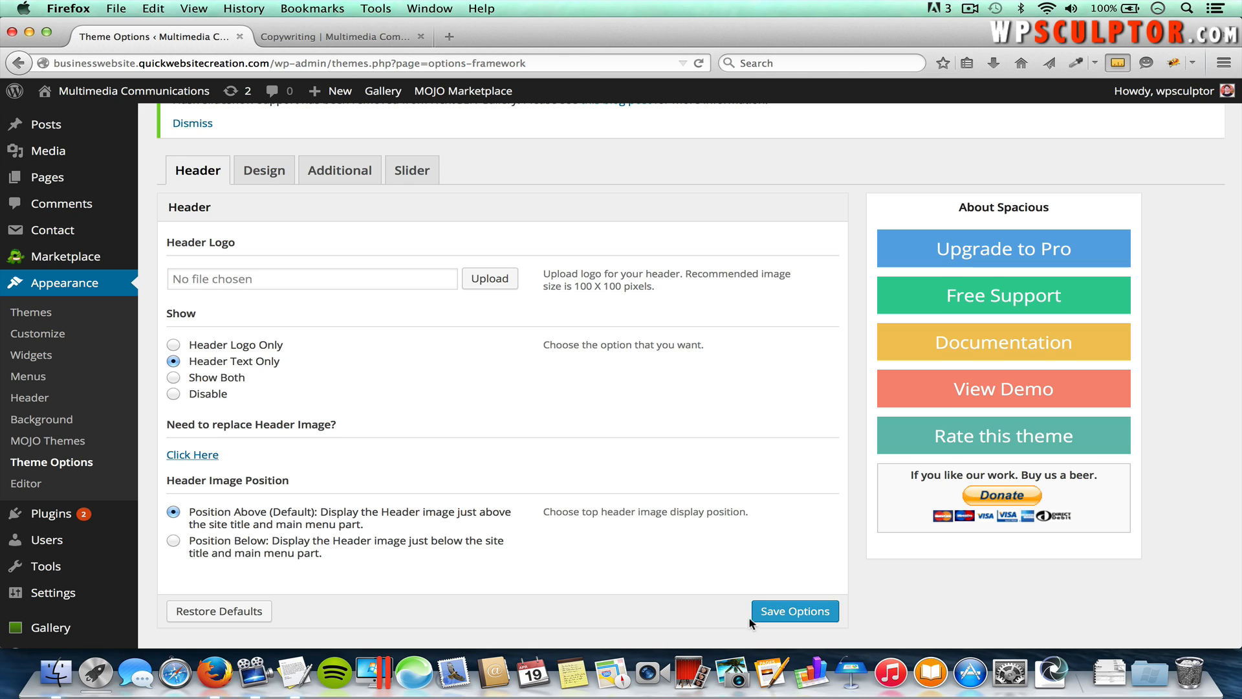
{"action": "scroll", "coordinate": [390, 456], "scroll_direction": "up", "scroll_amount": 2}
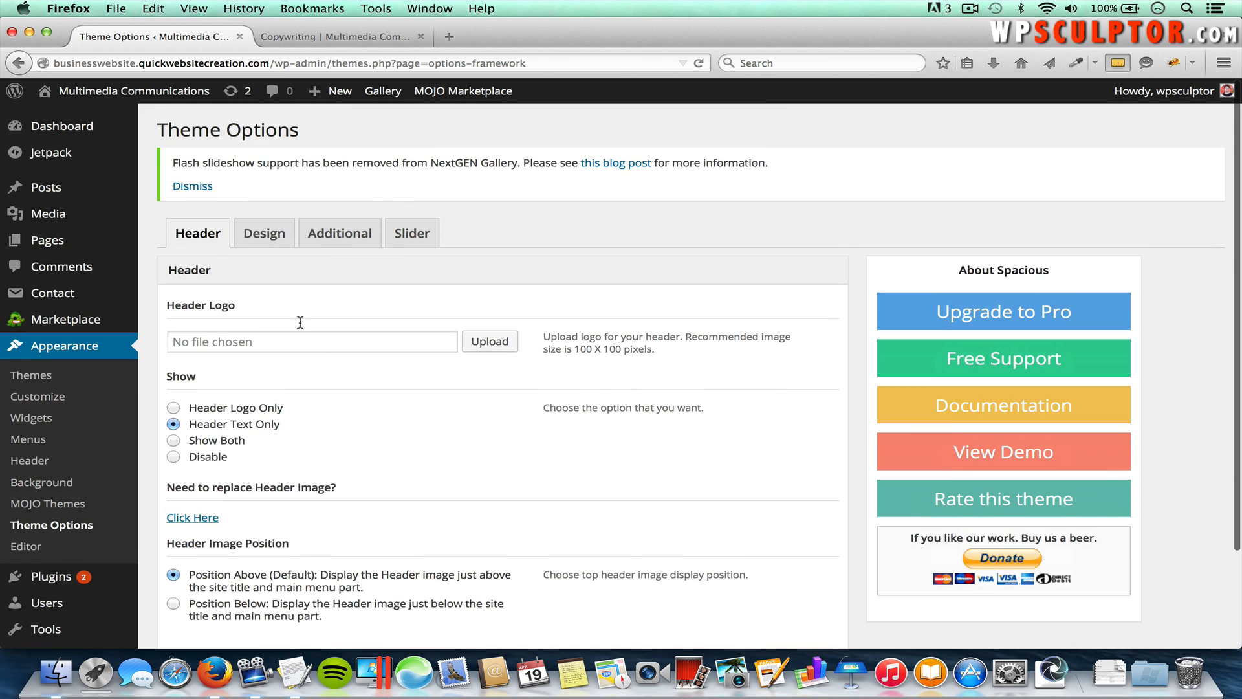
Step: Set the Spacious layout to Boxed 978px, save, and reload the live Copywriting page
{"action": "left_click", "coordinate": [270, 236]}
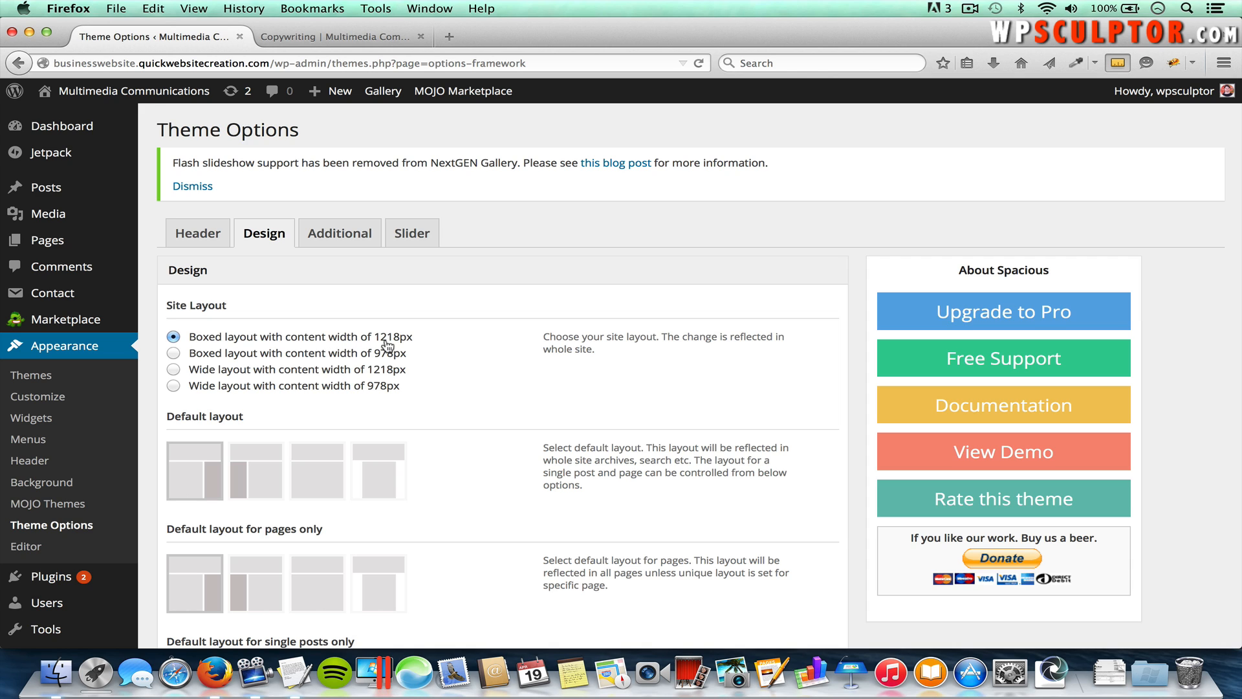
{"action": "left_click", "coordinate": [174, 354]}
{"action": "scroll", "coordinate": [401, 414], "scroll_direction": "down", "scroll_amount": 5}
{"action": "scroll", "coordinate": [404, 422], "scroll_direction": "down", "scroll_amount": 20}
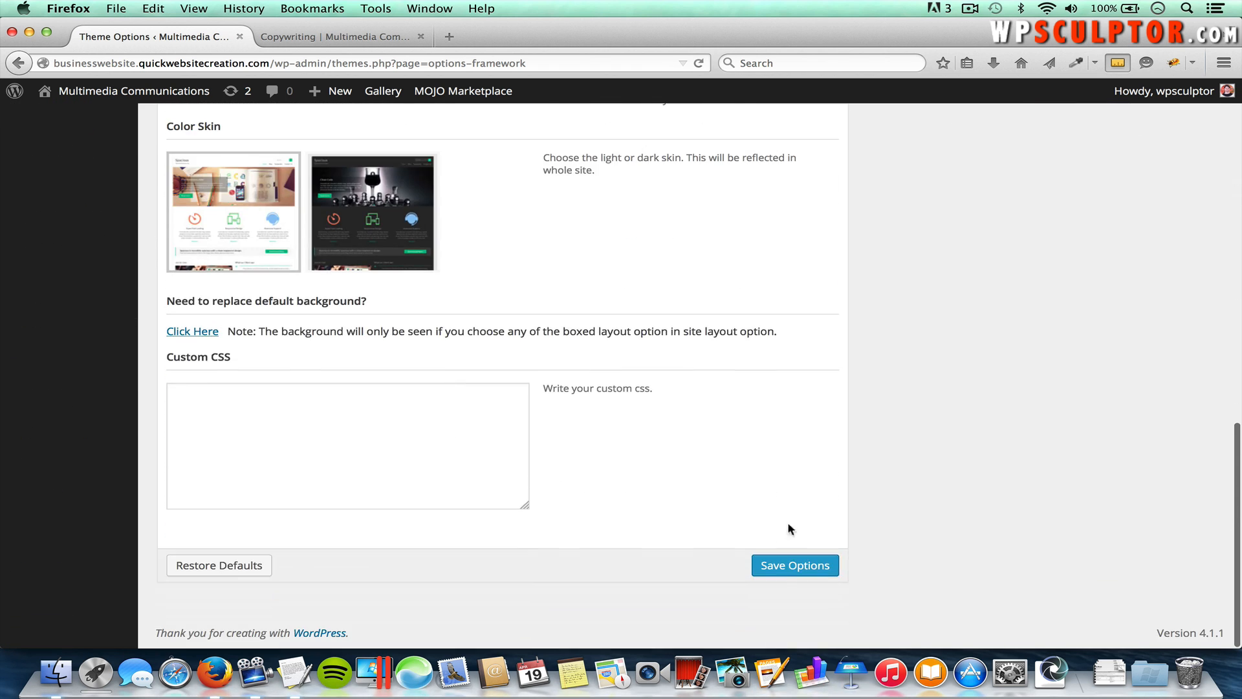
{"action": "left_click", "coordinate": [779, 566]}
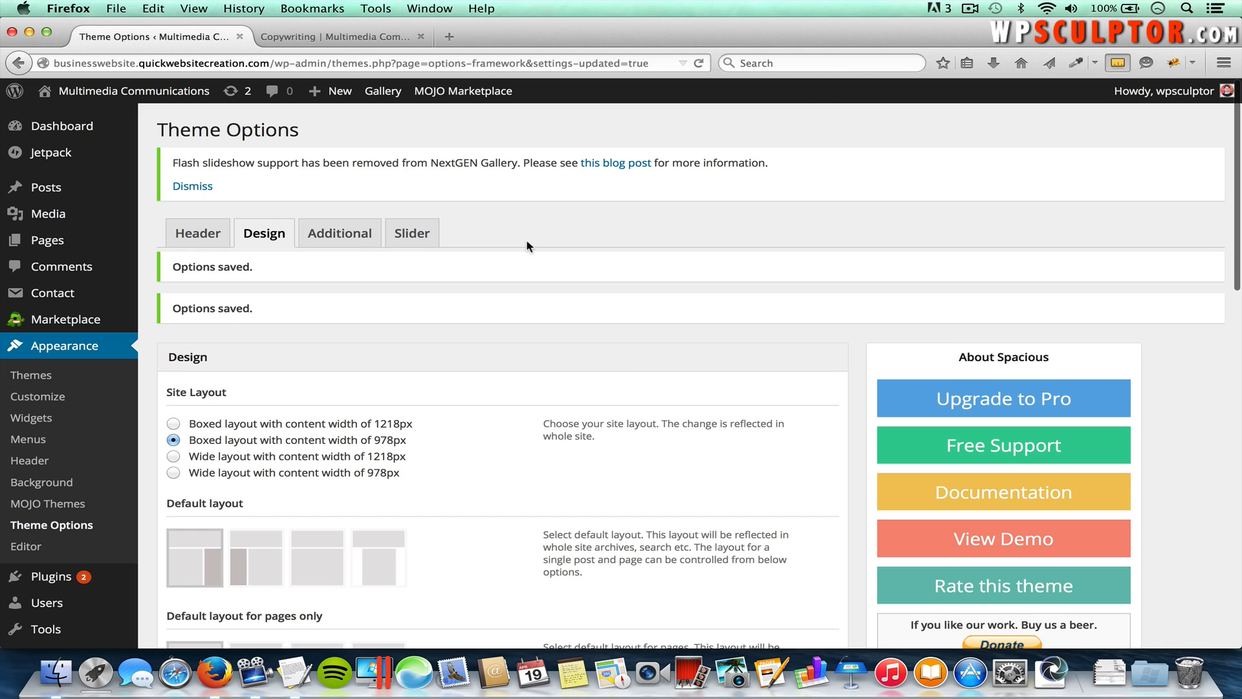
{"action": "left_click", "coordinate": [366, 34]}
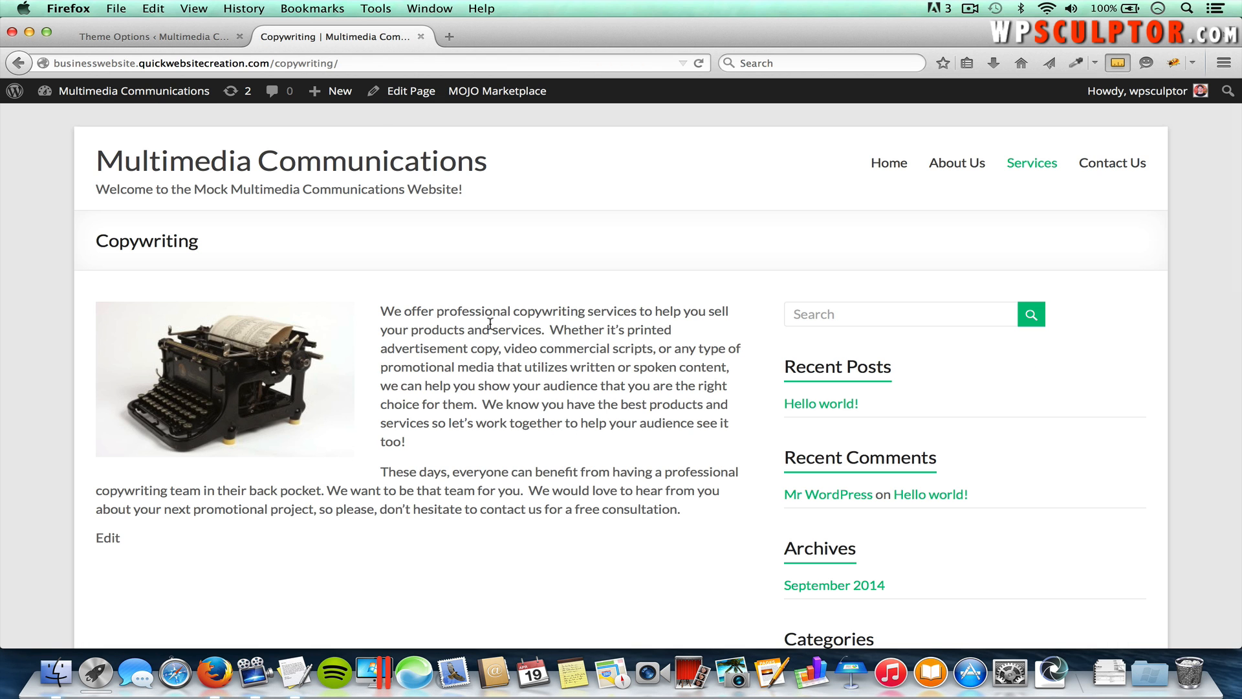
{"action": "key", "text": "super+r"}
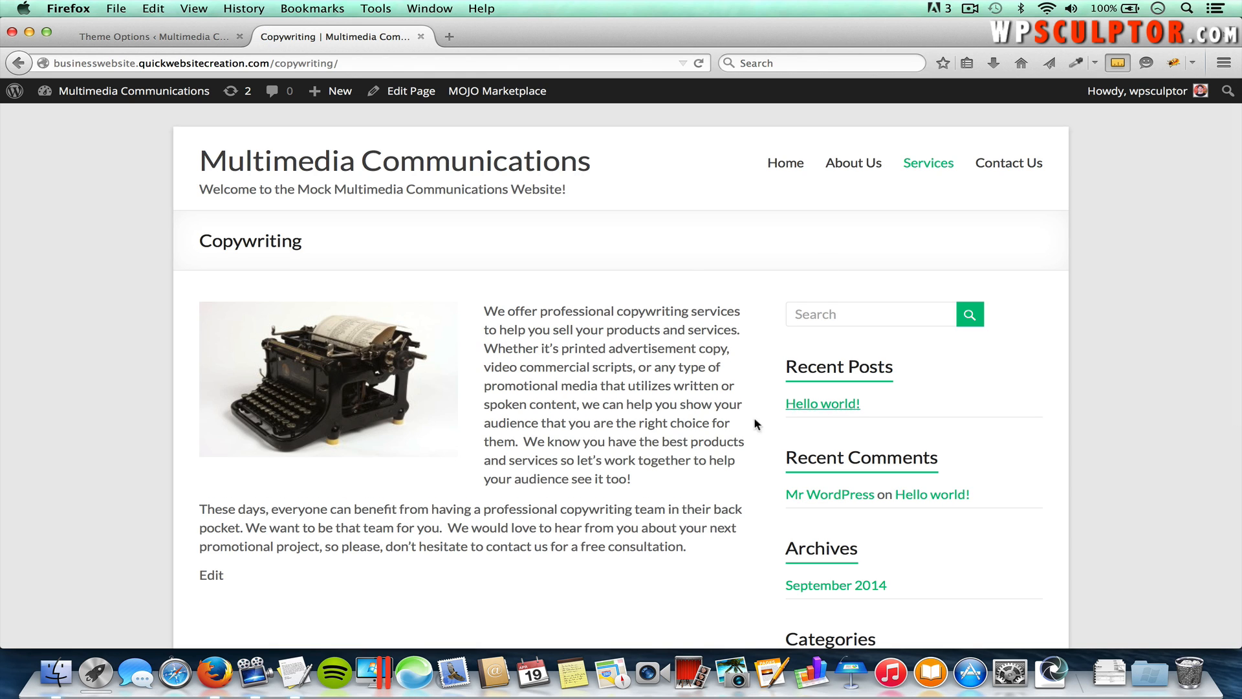
Step: Switch back to Boxed 1218px, save, and reload the Copywriting page to compare
{"action": "left_click", "coordinate": [172, 39]}
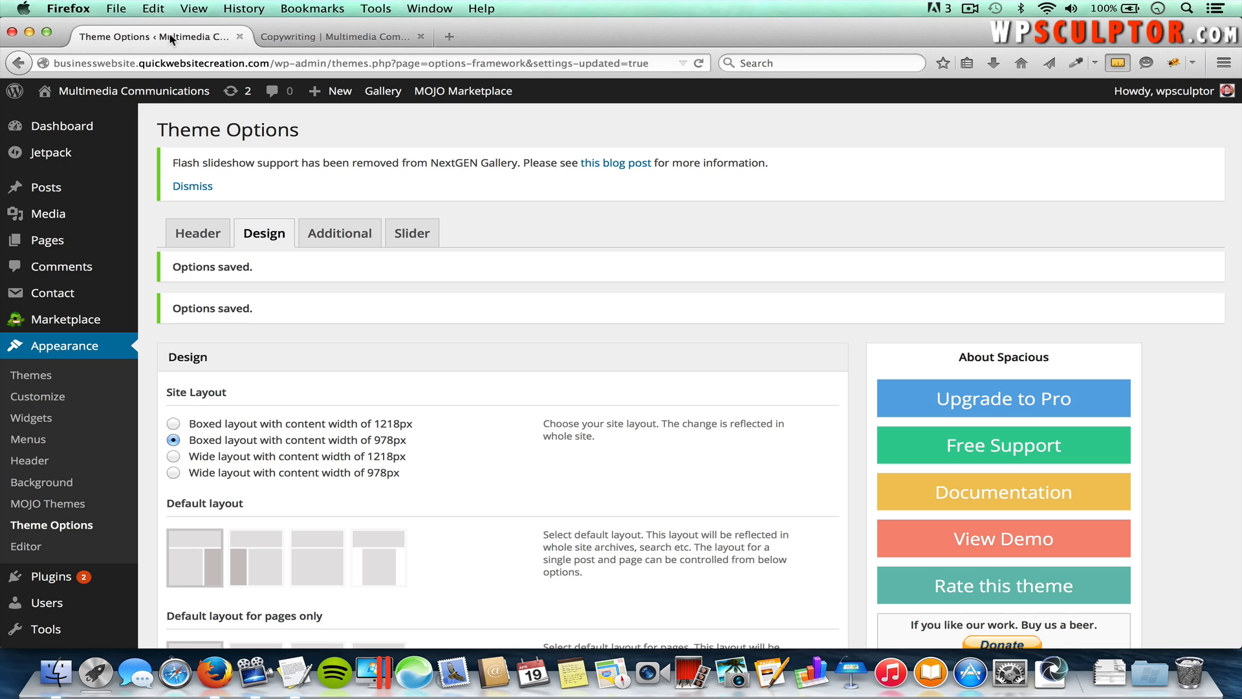
{"action": "left_click", "coordinate": [173, 425]}
{"action": "scroll", "coordinate": [521, 495], "scroll_direction": "down", "scroll_amount": 12}
{"action": "scroll", "coordinate": [522, 502], "scroll_direction": "down", "scroll_amount": 3}
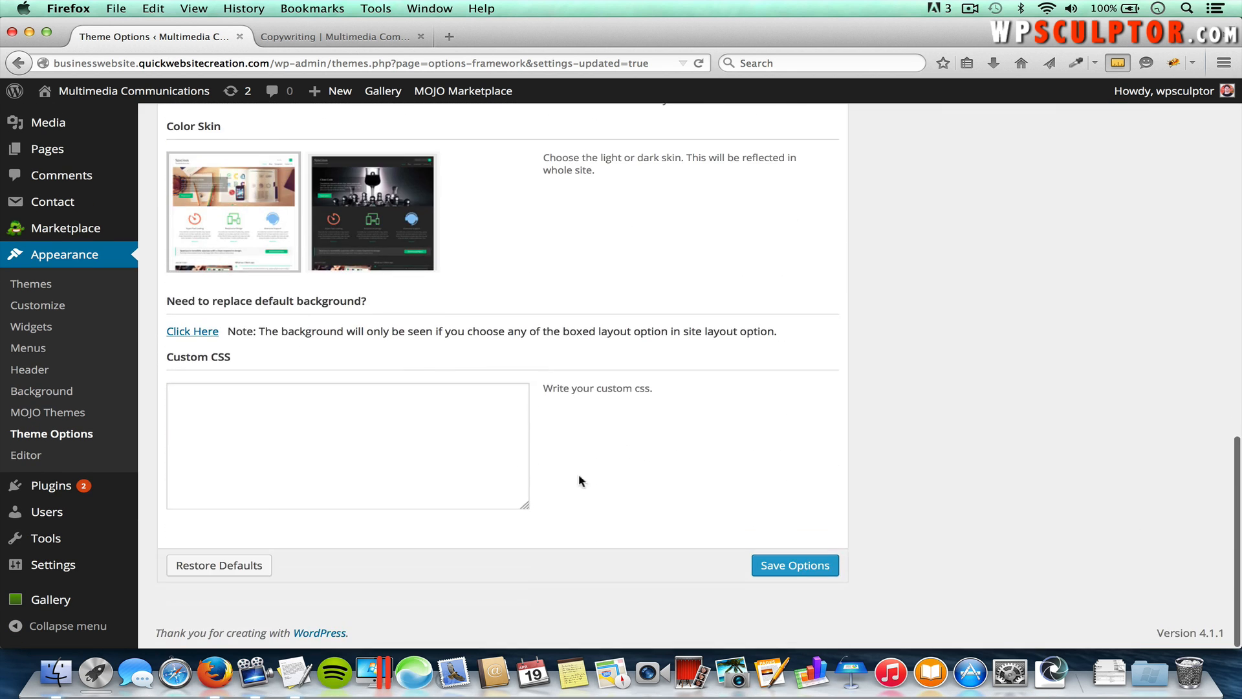
{"action": "left_click", "coordinate": [754, 564]}
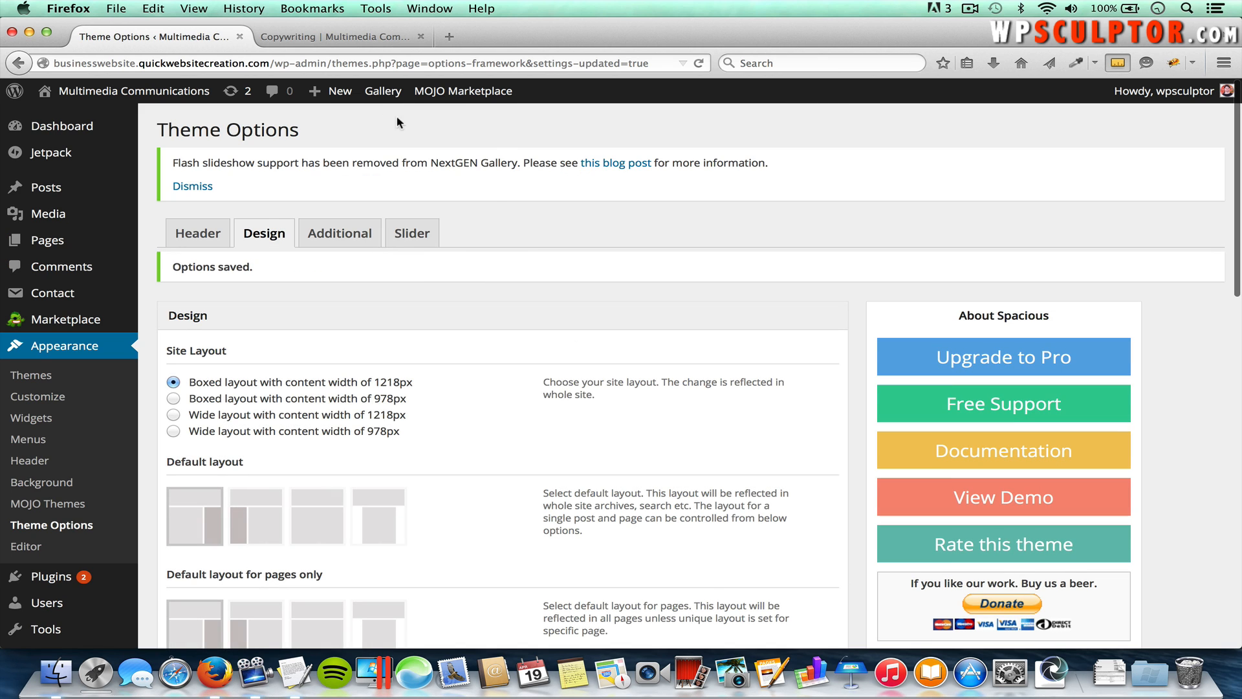
{"action": "left_click", "coordinate": [356, 37]}
{"action": "key", "text": "super+r"}
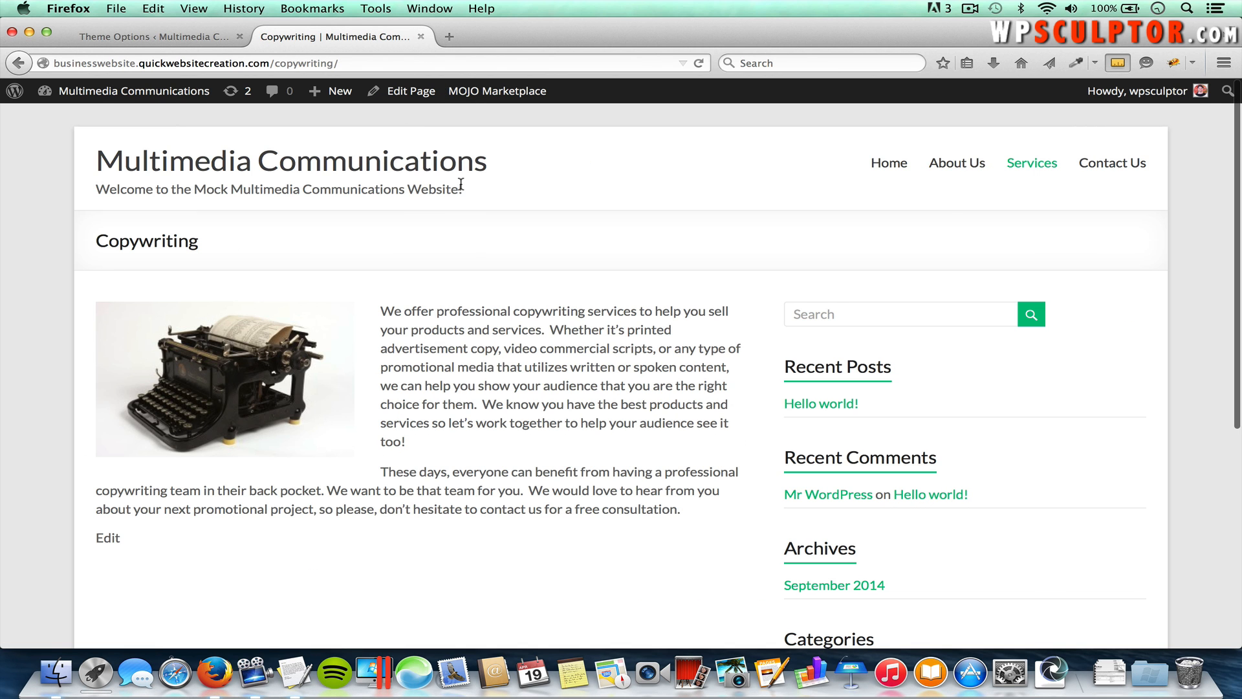
{"action": "left_click", "coordinate": [147, 36]}
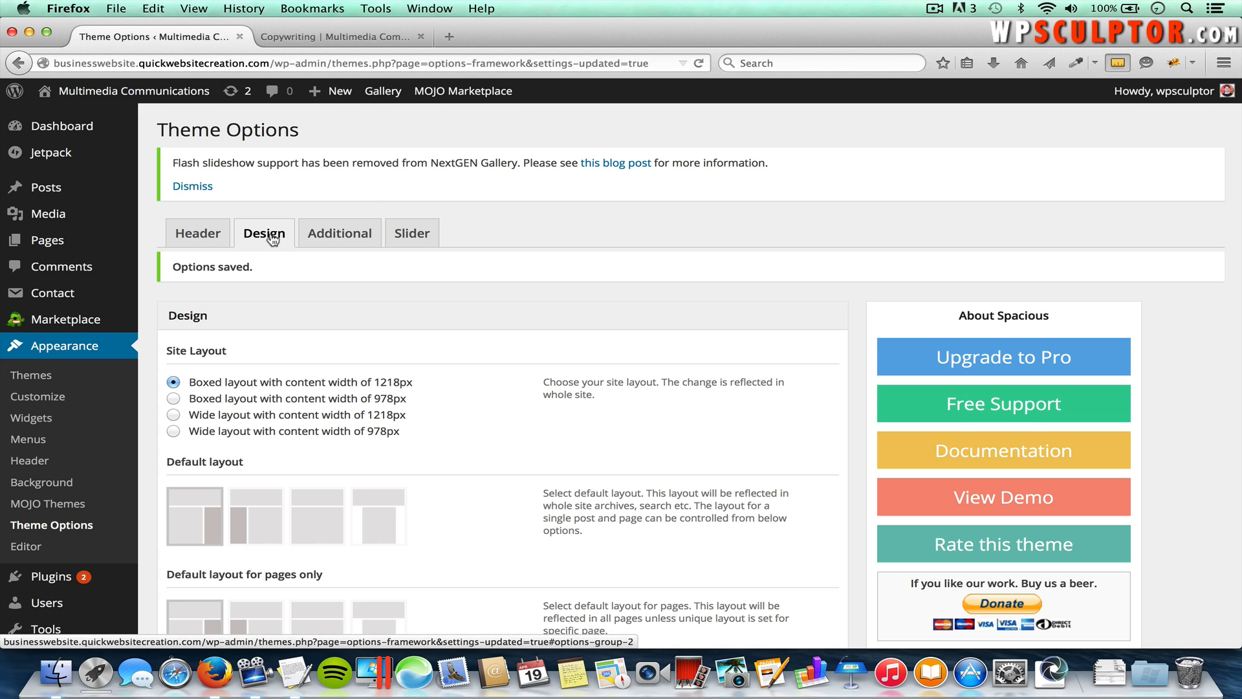
Step: Scroll through the Design options, then show the Additional tab's favicon activation and upload settings
{"action": "scroll", "coordinate": [349, 346], "scroll_direction": "down", "scroll_amount": 5}
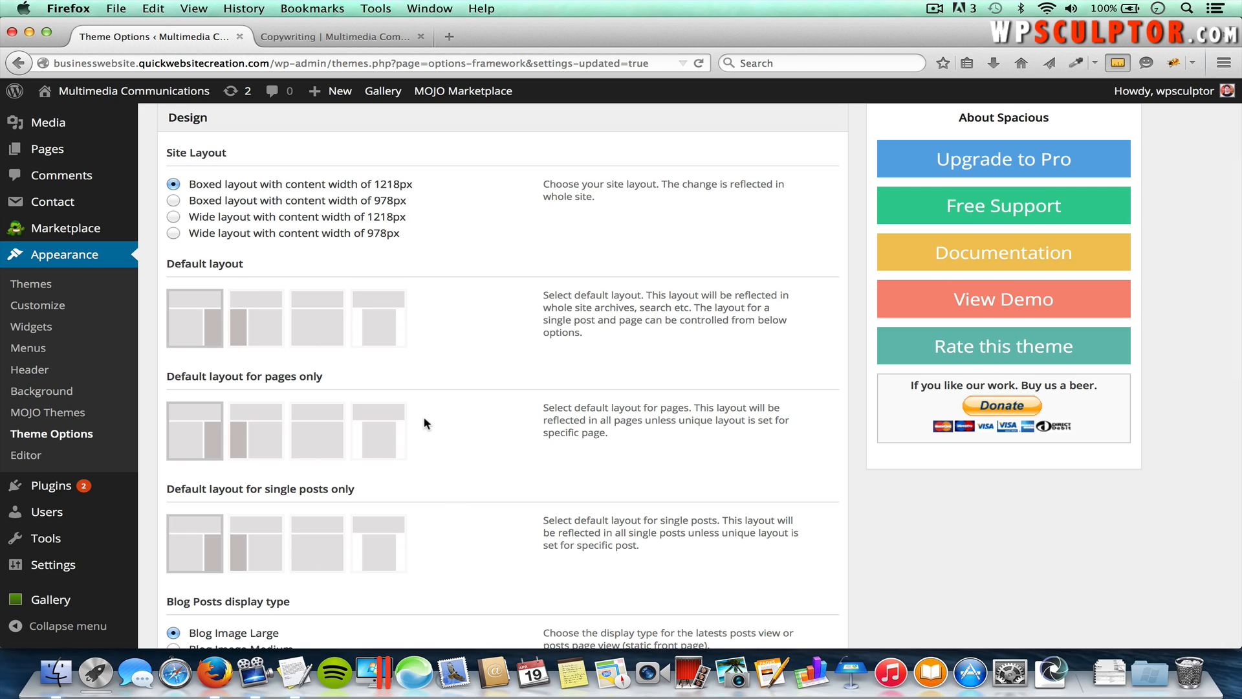
{"action": "scroll", "coordinate": [425, 423], "scroll_direction": "down", "scroll_amount": 5}
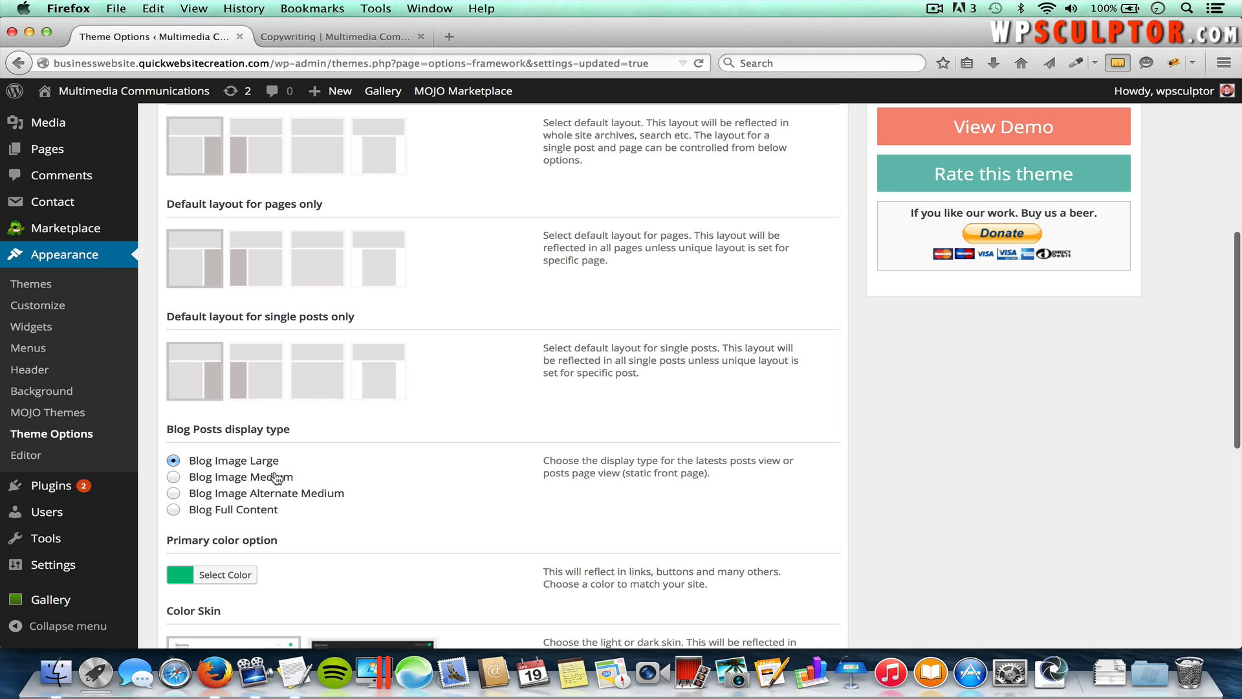
{"action": "scroll", "coordinate": [316, 521], "scroll_direction": "down", "scroll_amount": 3}
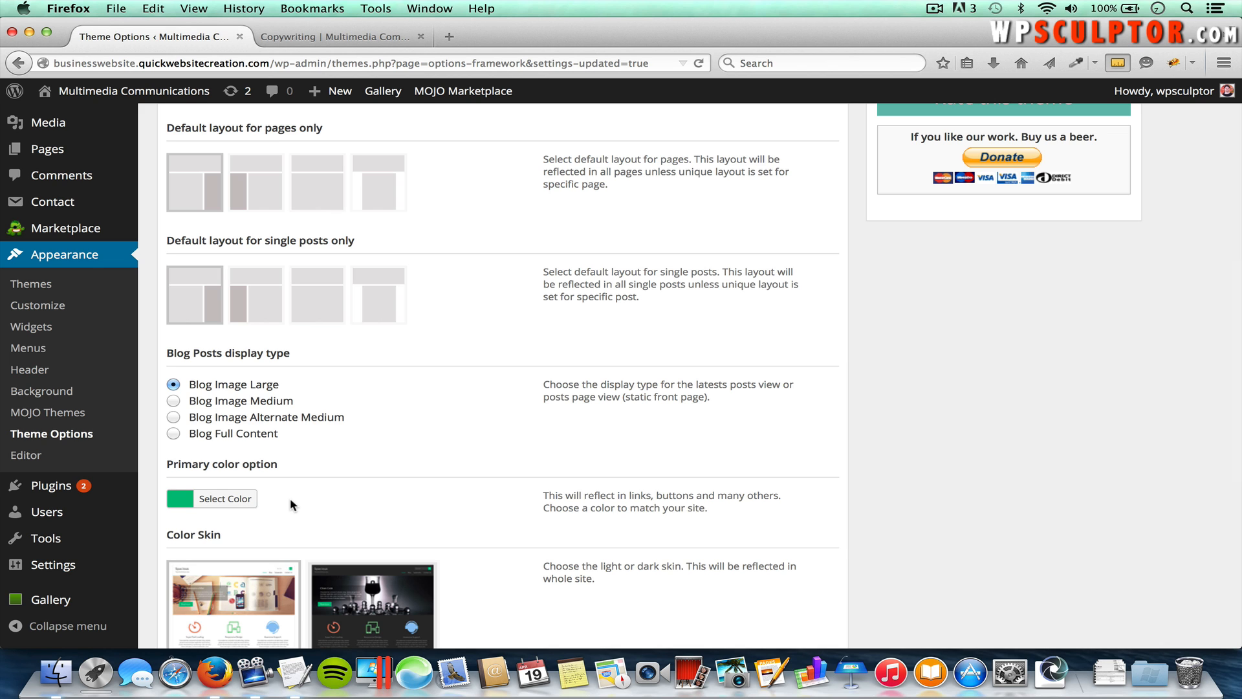
{"action": "scroll", "coordinate": [381, 492], "scroll_direction": "down", "scroll_amount": 3}
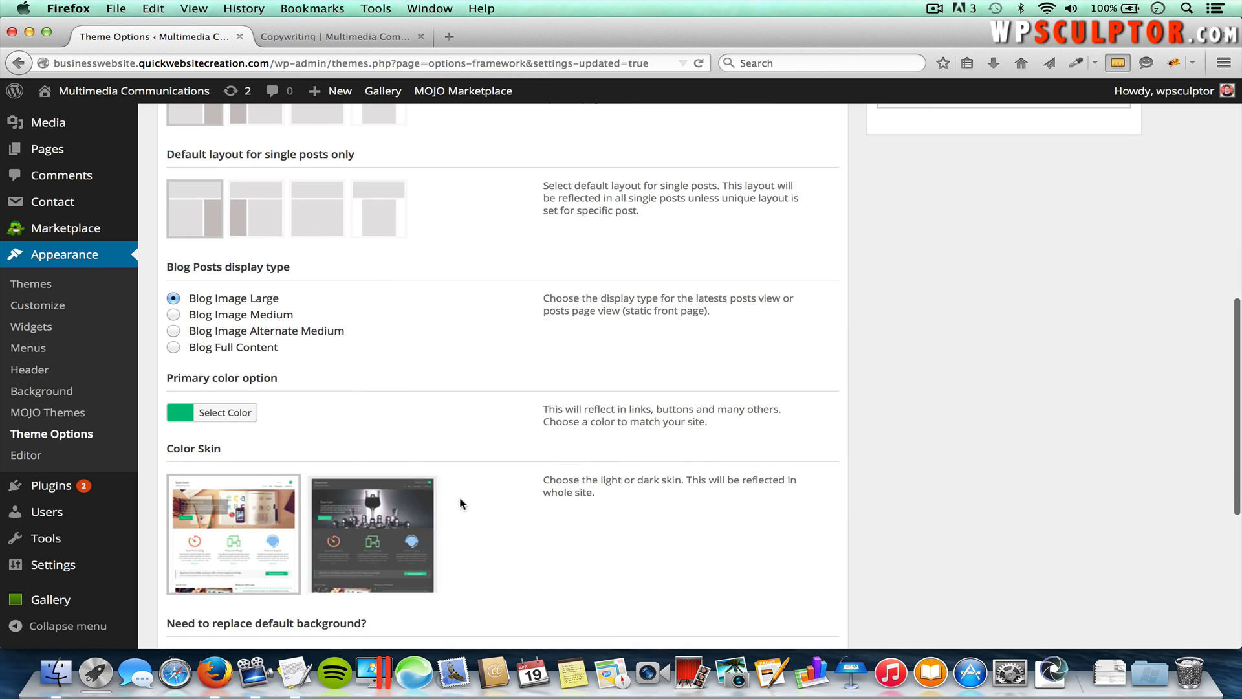
{"action": "scroll", "coordinate": [465, 507], "scroll_direction": "down", "scroll_amount": 3}
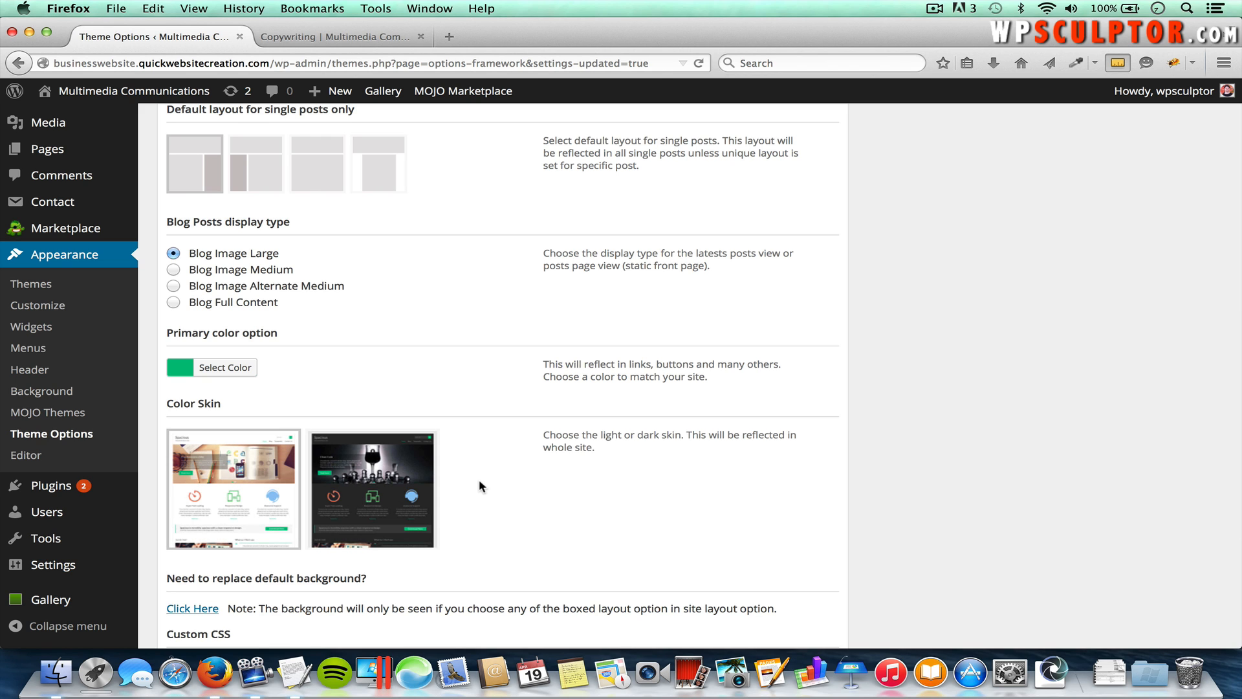
{"action": "scroll", "coordinate": [479, 485], "scroll_direction": "down", "scroll_amount": 5}
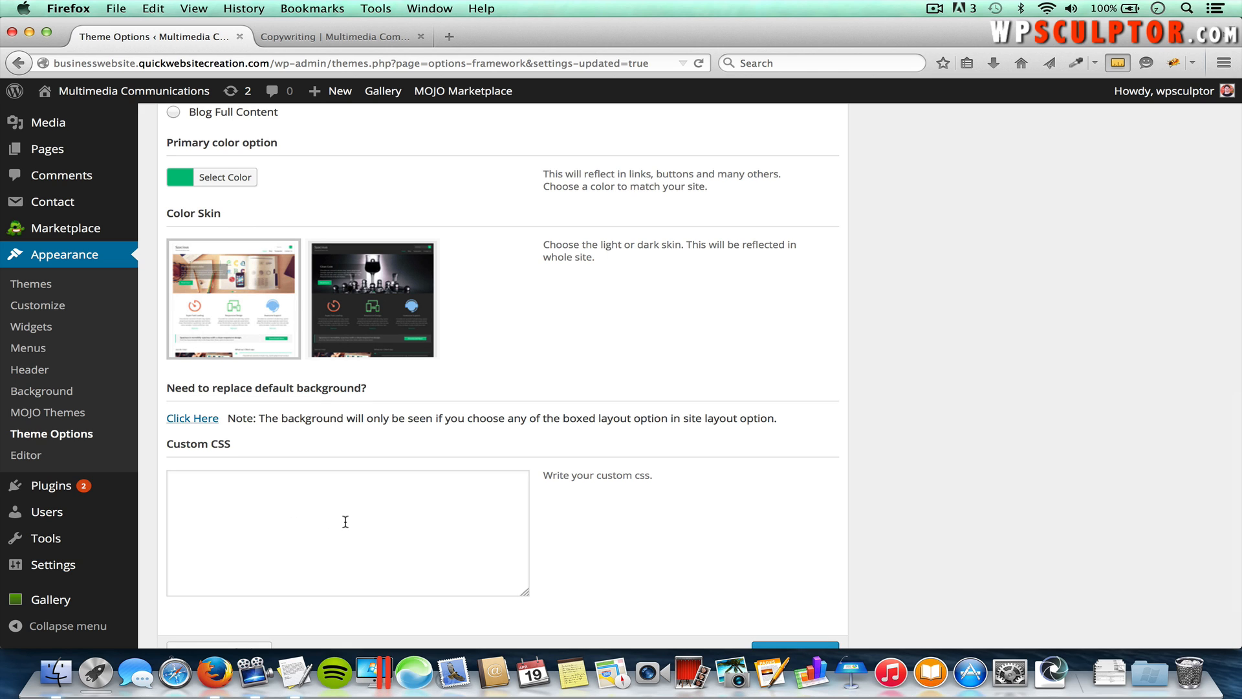
{"action": "scroll", "coordinate": [345, 521], "scroll_direction": "down", "scroll_amount": 2}
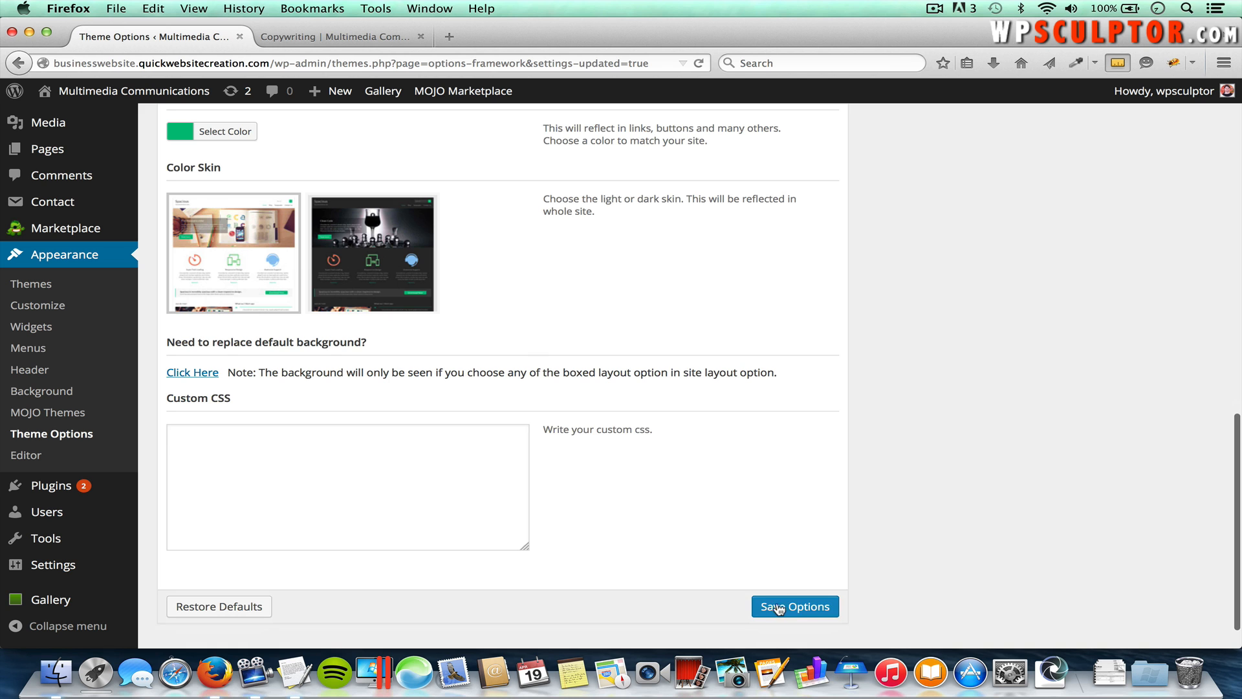
{"action": "scroll", "coordinate": [530, 337], "scroll_direction": "up", "scroll_amount": 15}
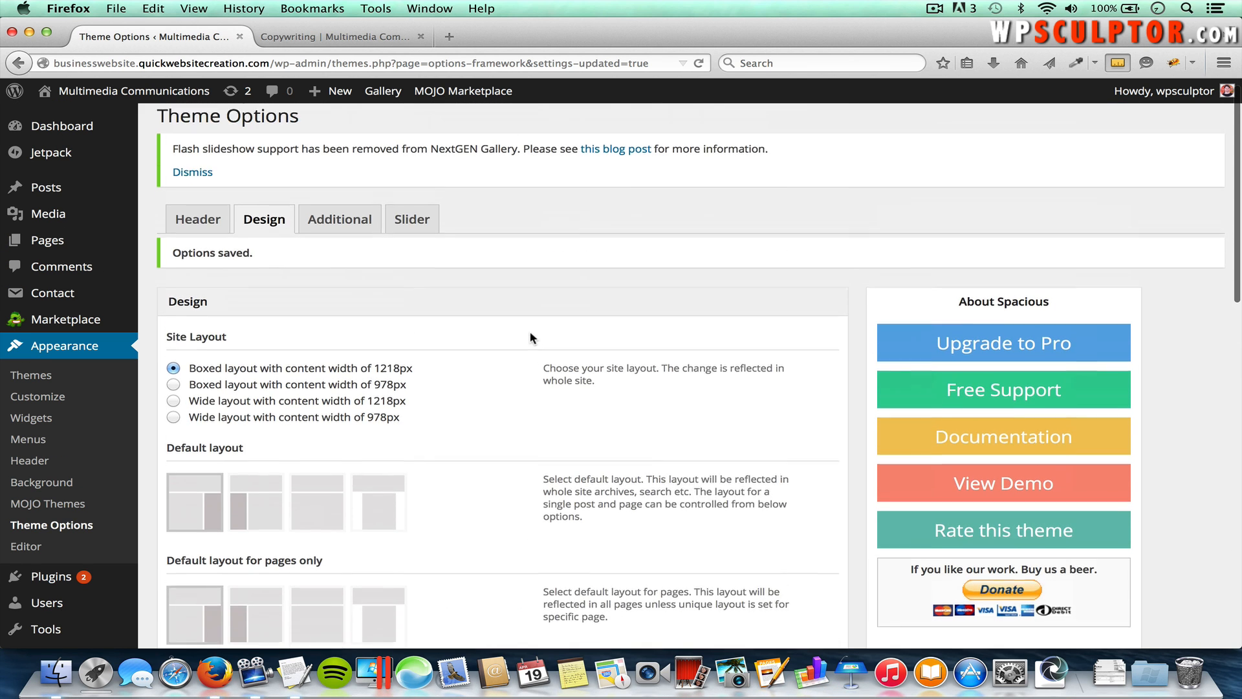
{"action": "left_click", "coordinate": [343, 235]}
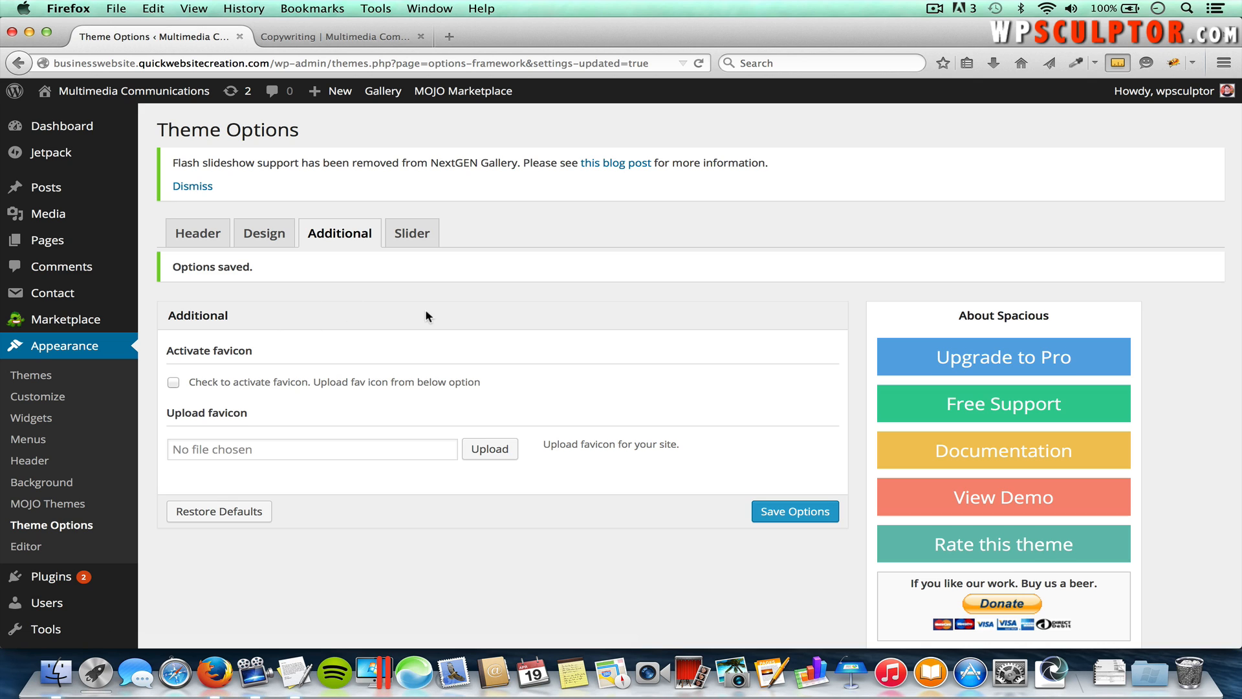
Step: Load the themegrill website in a new tab, then return to the WordPress Theme Options
{"action": "left_click", "coordinate": [450, 37]}
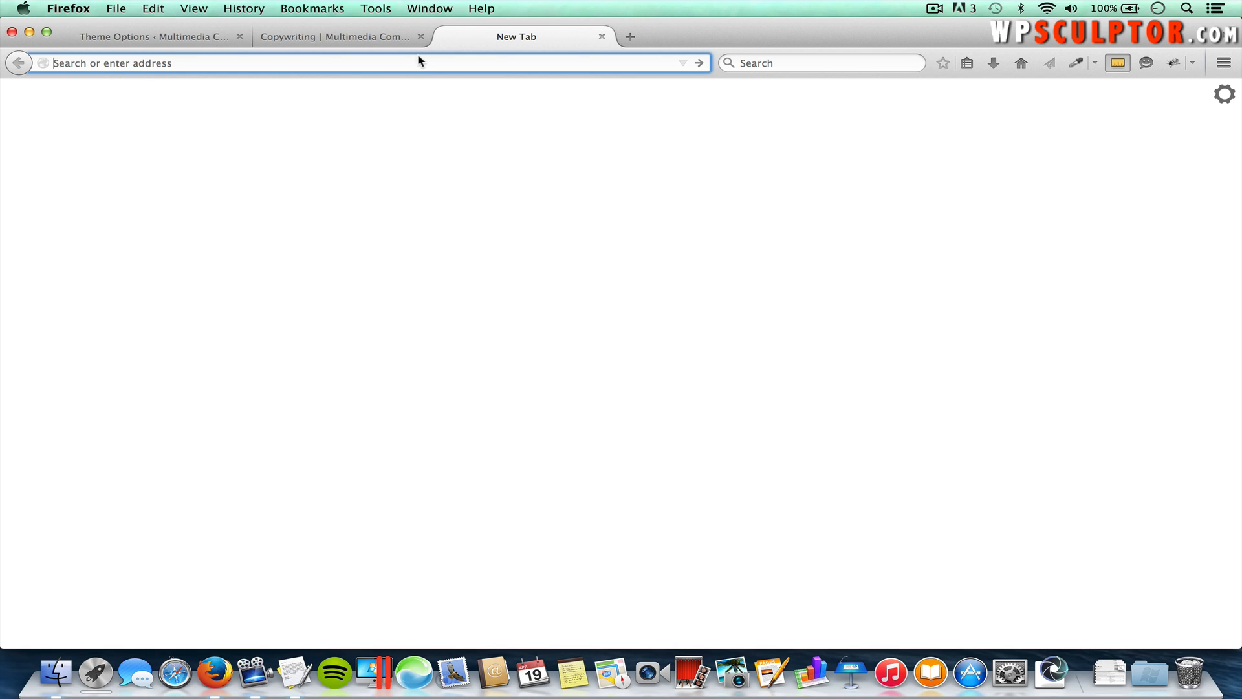
{"action": "type", "text": "themegrill.com"}
{"action": "key", "text": "Return"}
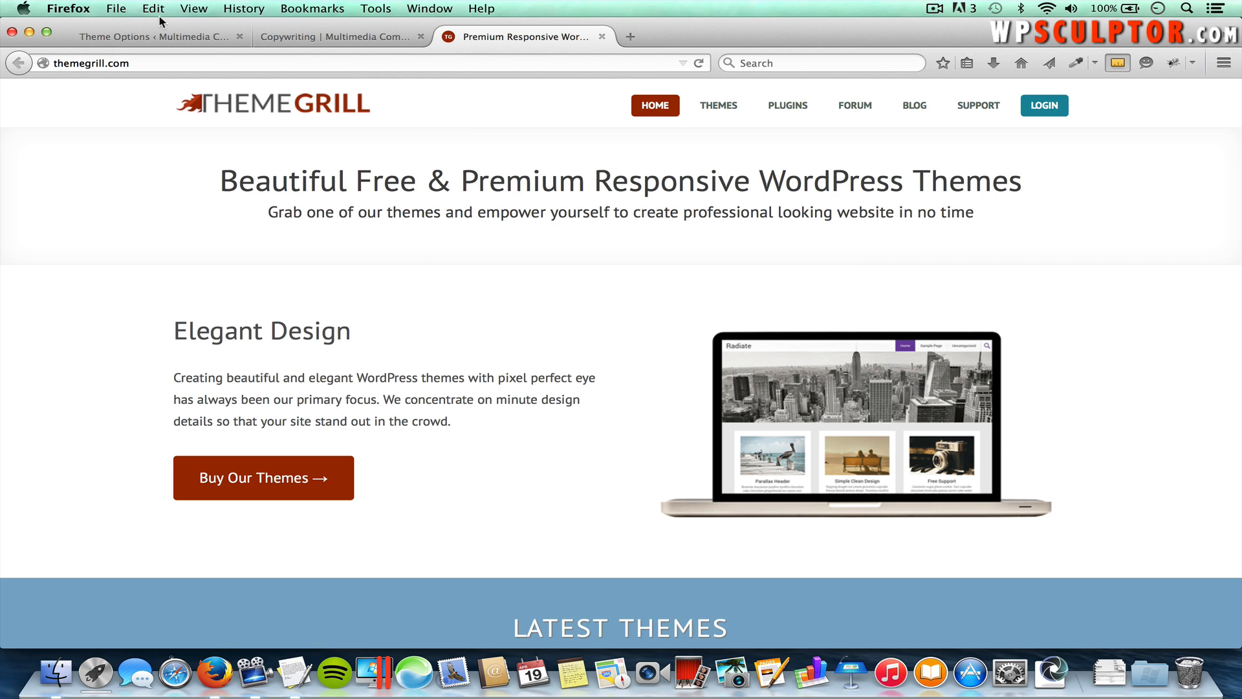
{"action": "left_click", "coordinate": [142, 34]}
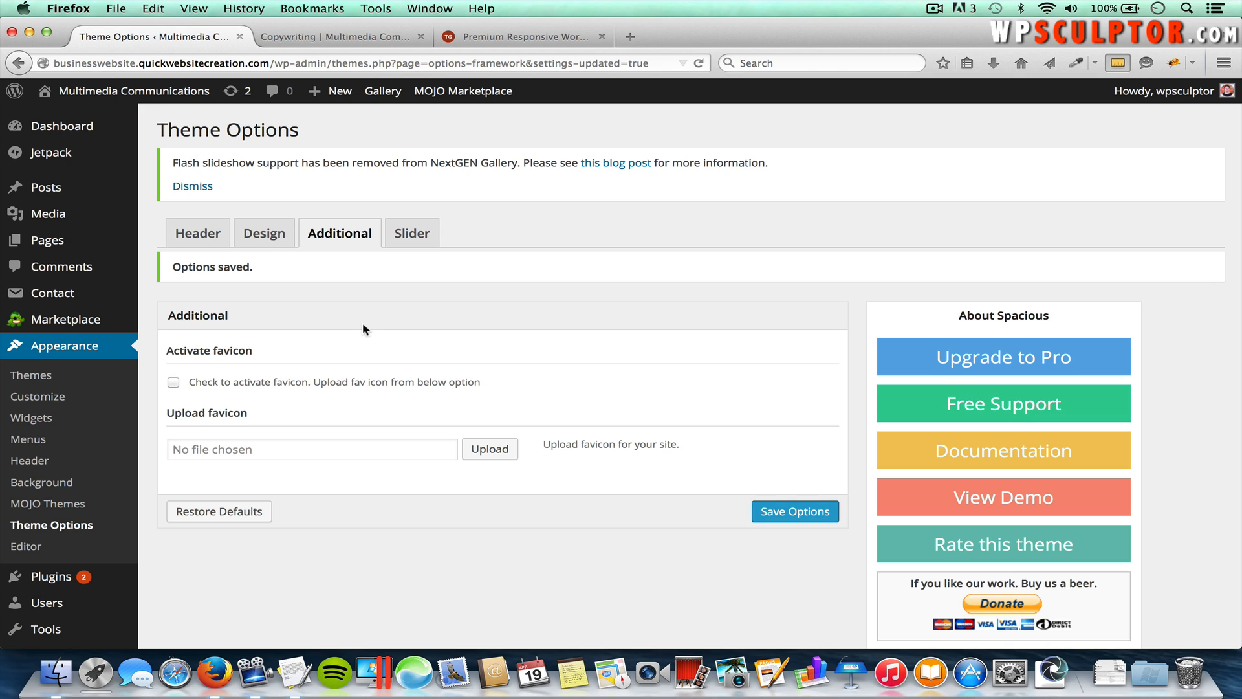
Step: Close the ThemeGrill tab and review Spacious's Slider activation and image upload settings
{"action": "left_click", "coordinate": [601, 36]}
{"action": "left_click", "coordinate": [417, 235]}
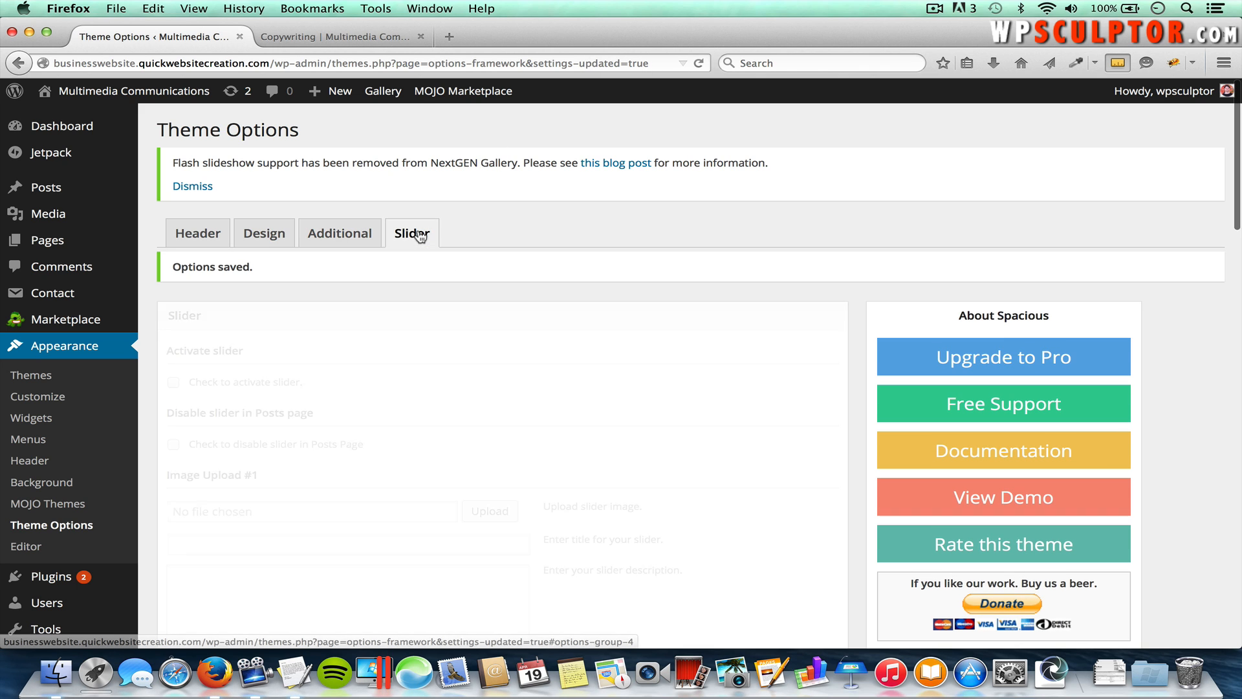
{"action": "scroll", "coordinate": [499, 314], "scroll_direction": "down", "scroll_amount": 3}
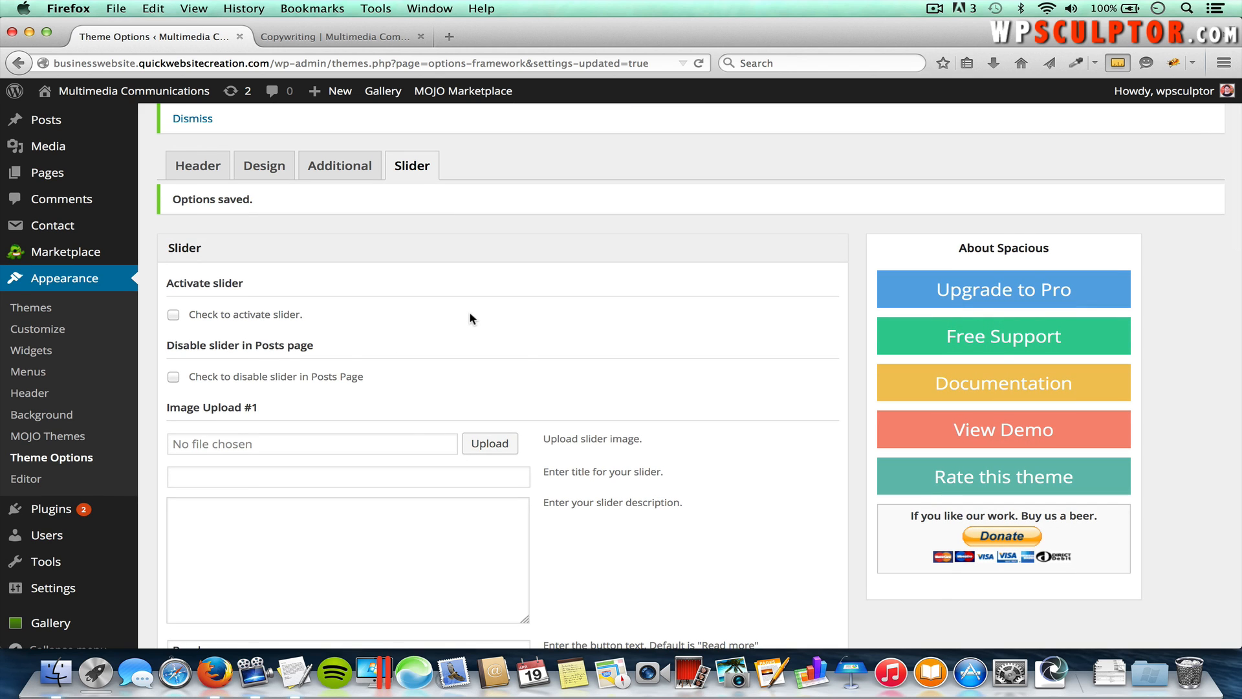
{"action": "scroll", "coordinate": [470, 316], "scroll_direction": "up", "scroll_amount": 2}
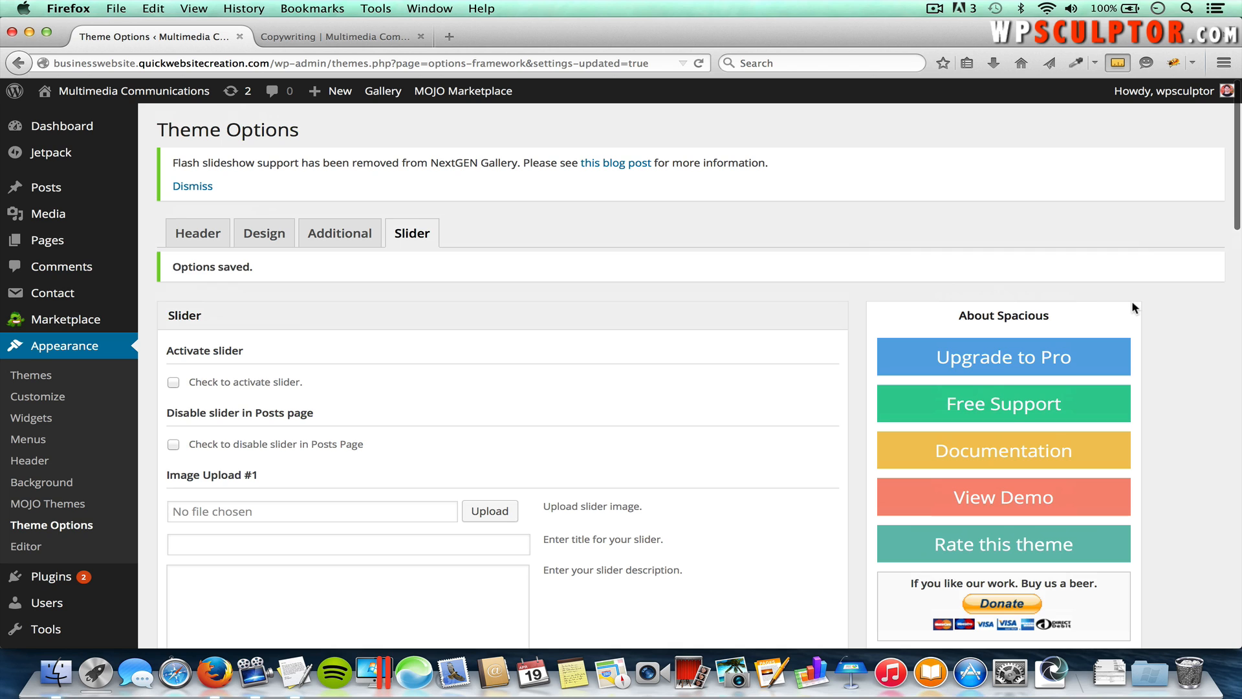
{"action": "scroll", "coordinate": [1131, 307], "scroll_direction": "down", "scroll_amount": 1}
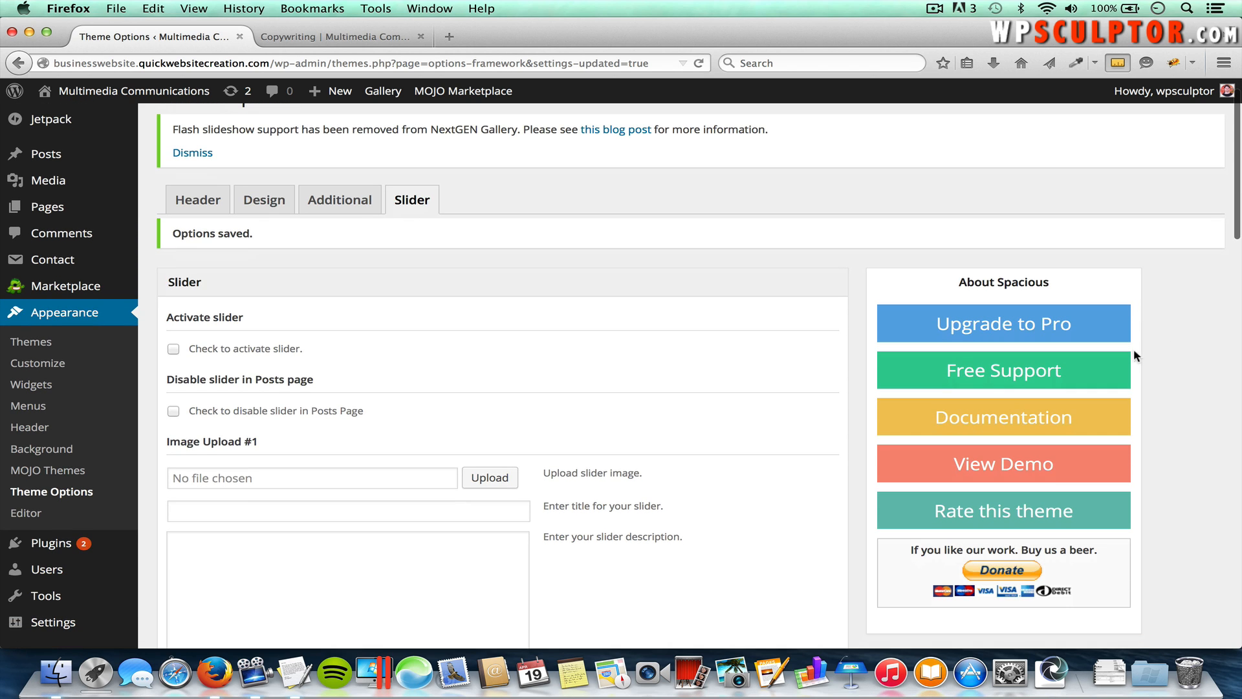
Step: Review the Spacious Pro upgrade page's feature comparison and $55 pricing, then close it
{"action": "left_click", "coordinate": [1014, 326]}
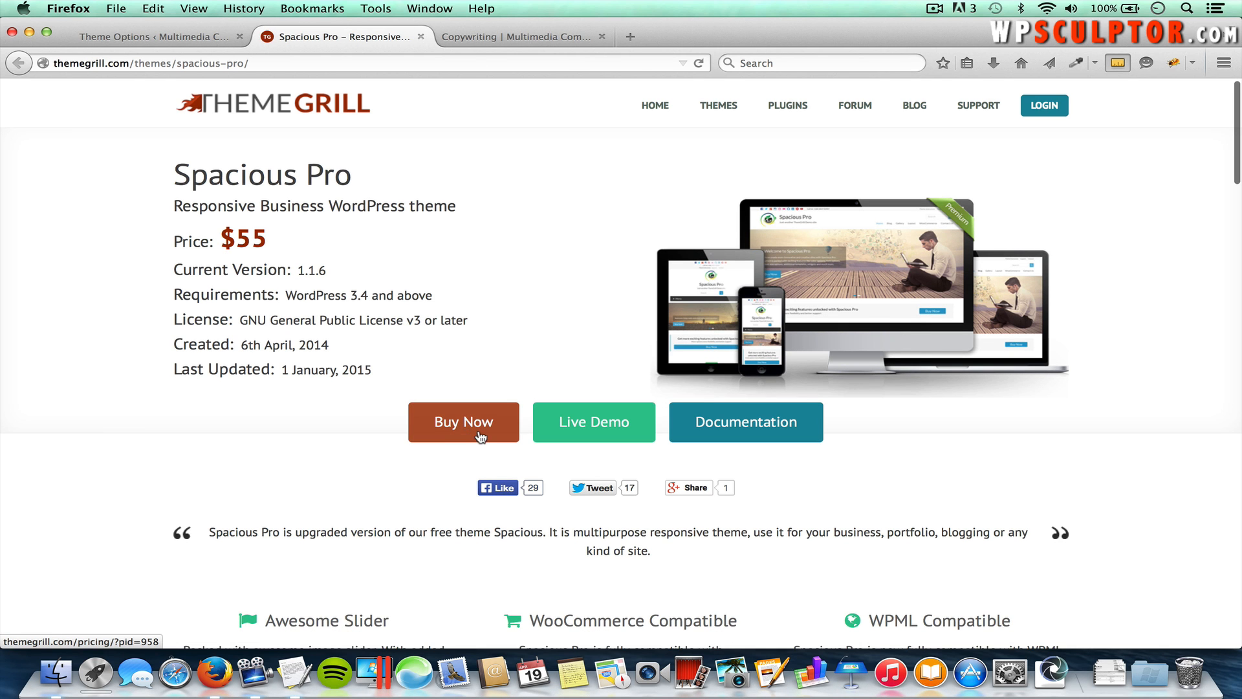
{"action": "scroll", "coordinate": [464, 514], "scroll_direction": "down", "scroll_amount": 6}
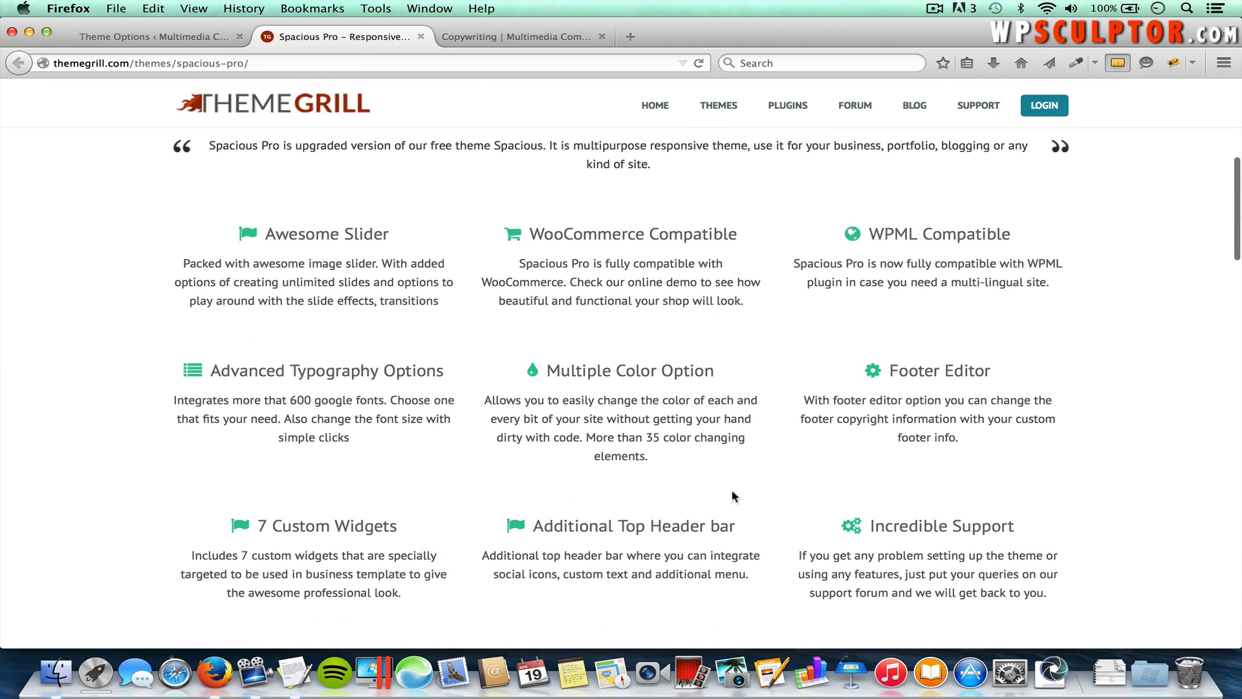
{"action": "scroll", "coordinate": [734, 496], "scroll_direction": "down", "scroll_amount": 10}
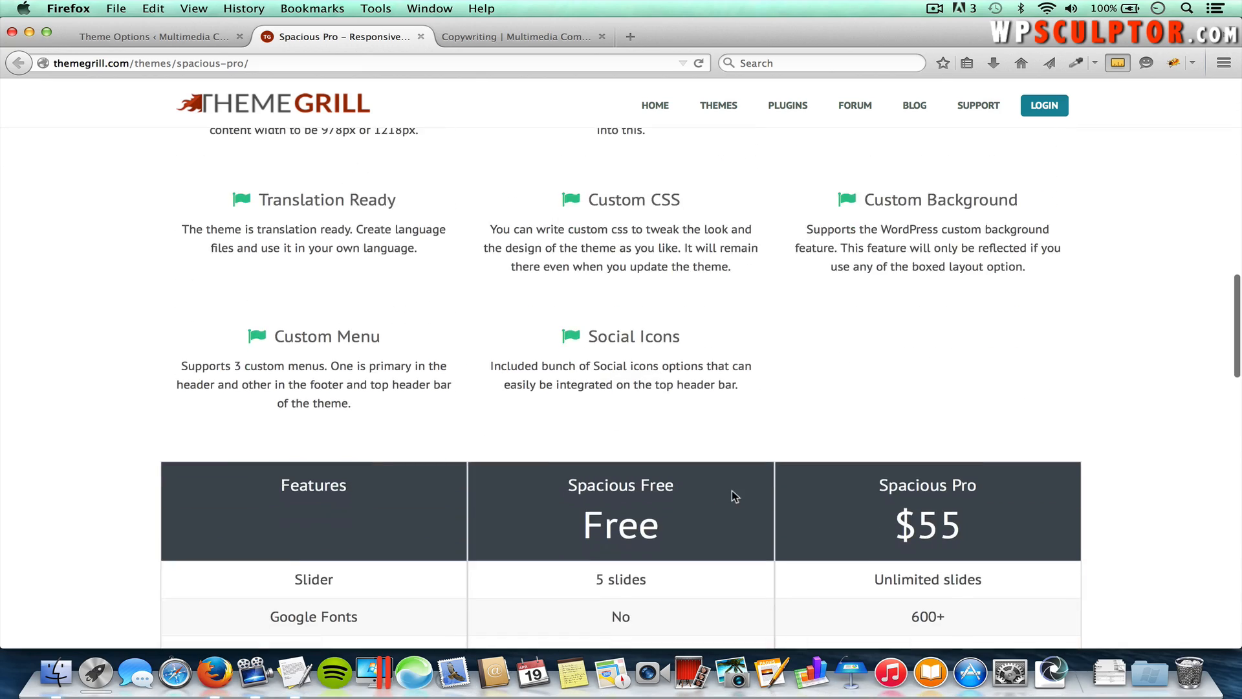
{"action": "scroll", "coordinate": [734, 496], "scroll_direction": "down", "scroll_amount": 4}
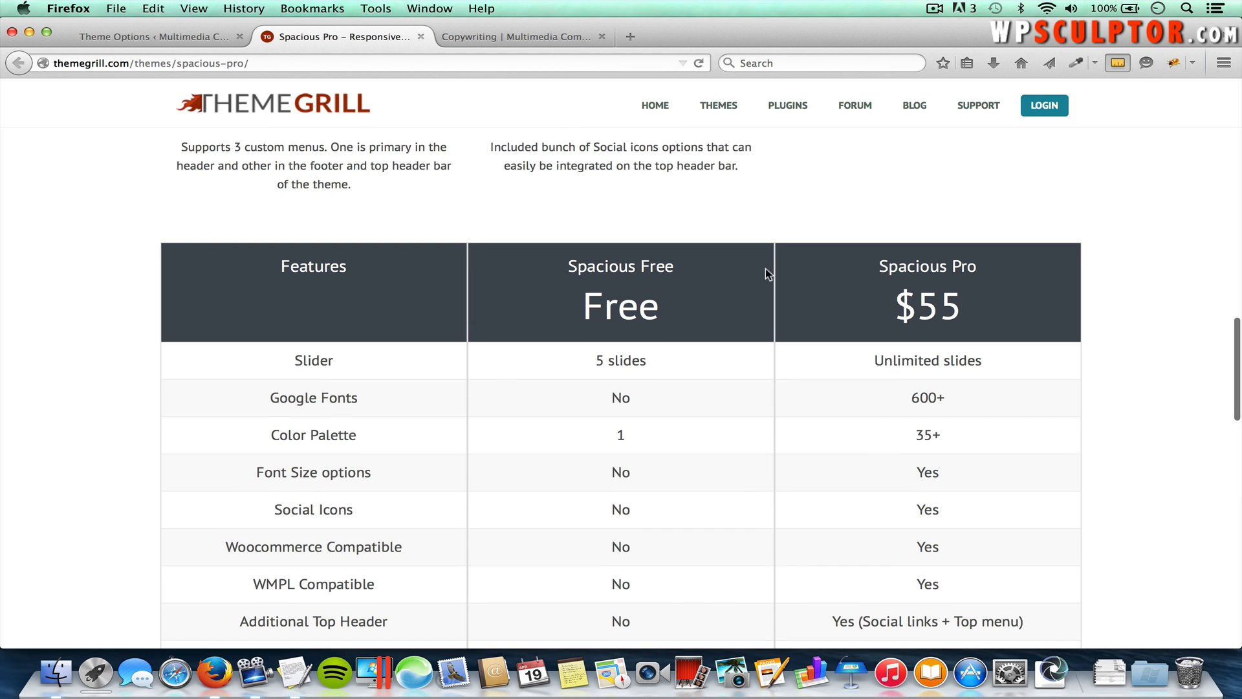
{"action": "scroll", "coordinate": [605, 289], "scroll_direction": "up", "scroll_amount": 20}
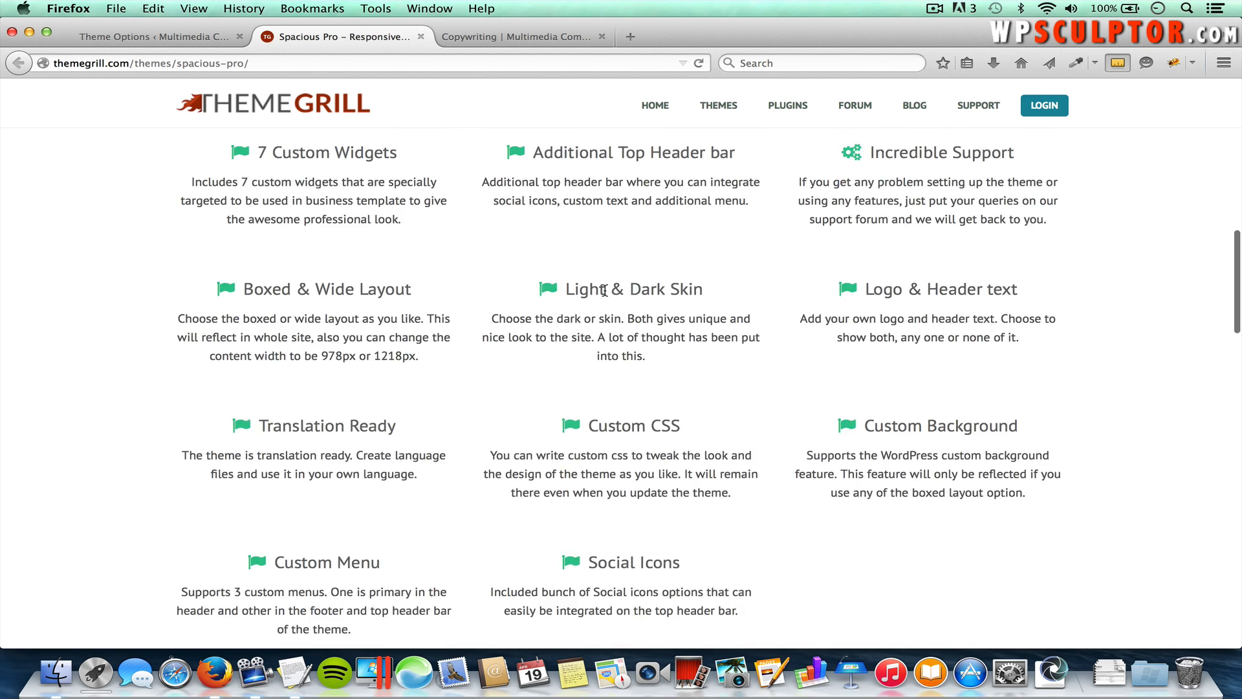
{"action": "scroll", "coordinate": [605, 290], "scroll_direction": "up", "scroll_amount": 2}
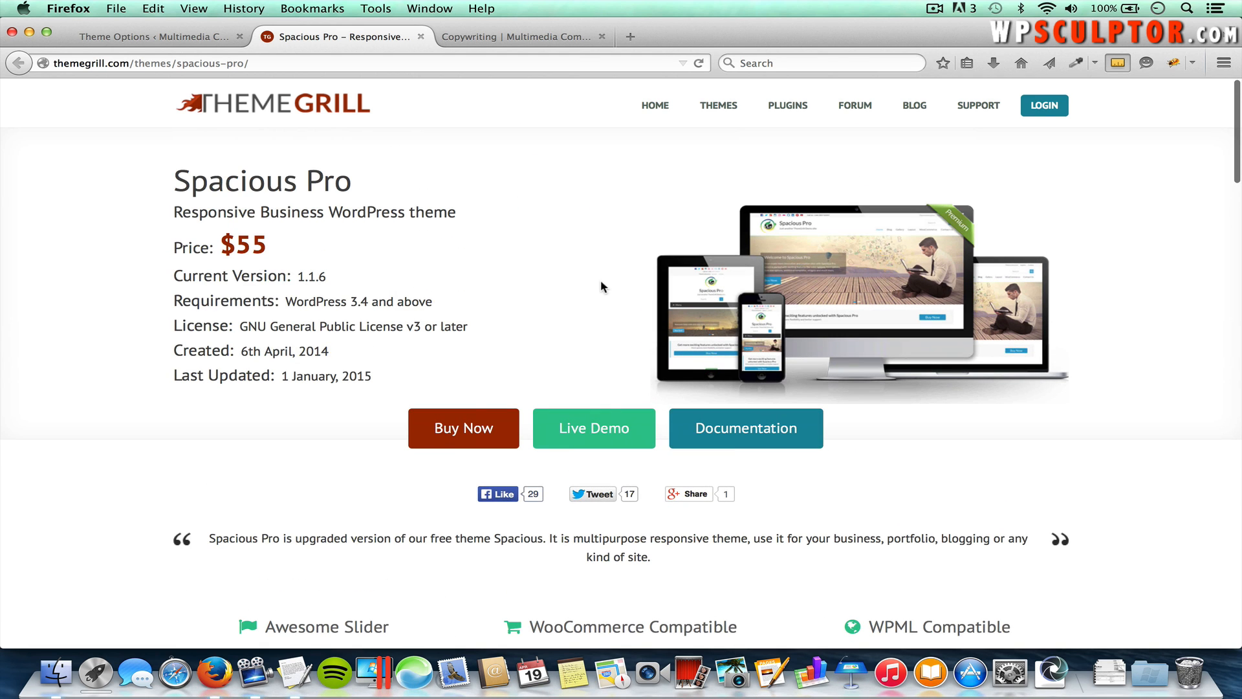
{"action": "left_click", "coordinate": [420, 37]}
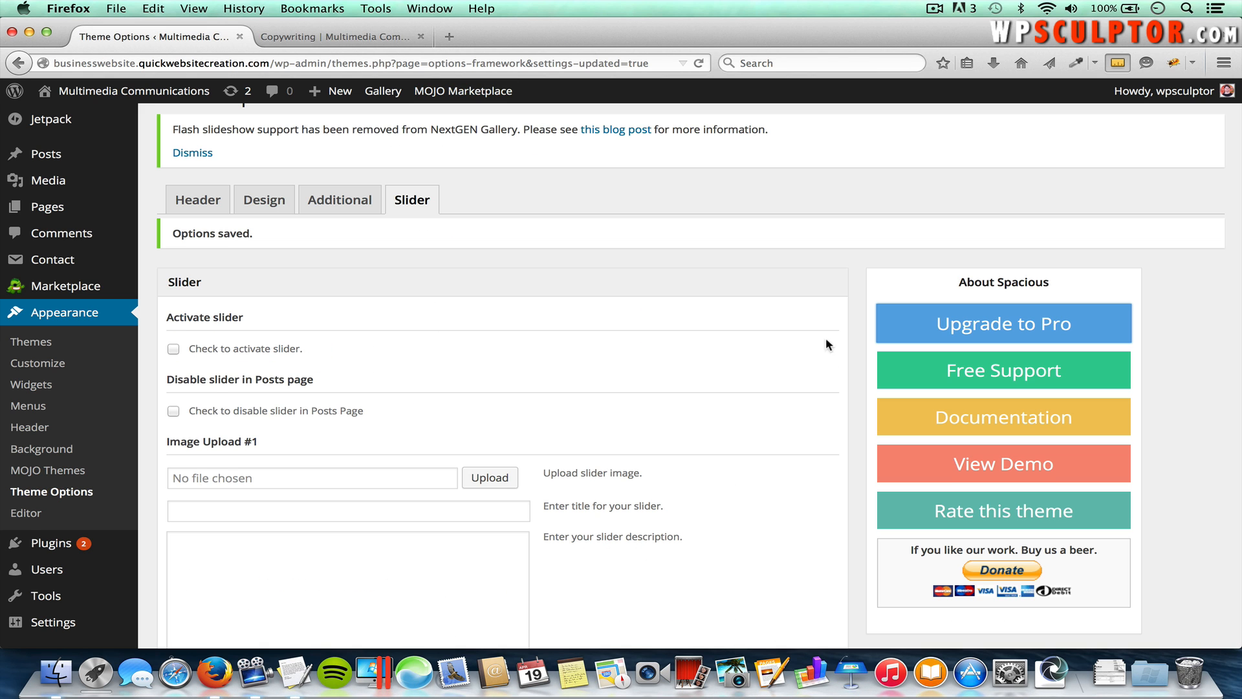
Step: Scroll down the saved Spacious slider theme options
{"action": "scroll", "coordinate": [836, 457], "scroll_direction": "down", "scroll_amount": 2}
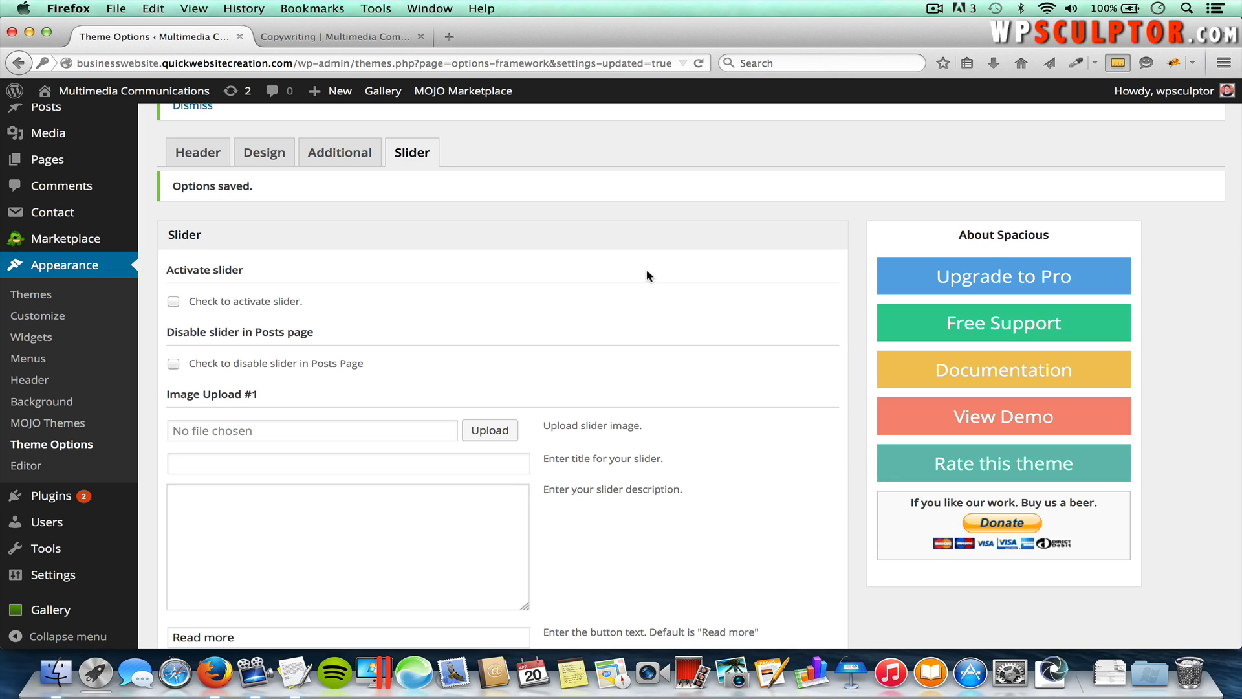
Step: Open COLOURlovers in a new tab and go to the Palettes listing
{"action": "left_click", "coordinate": [450, 37]}
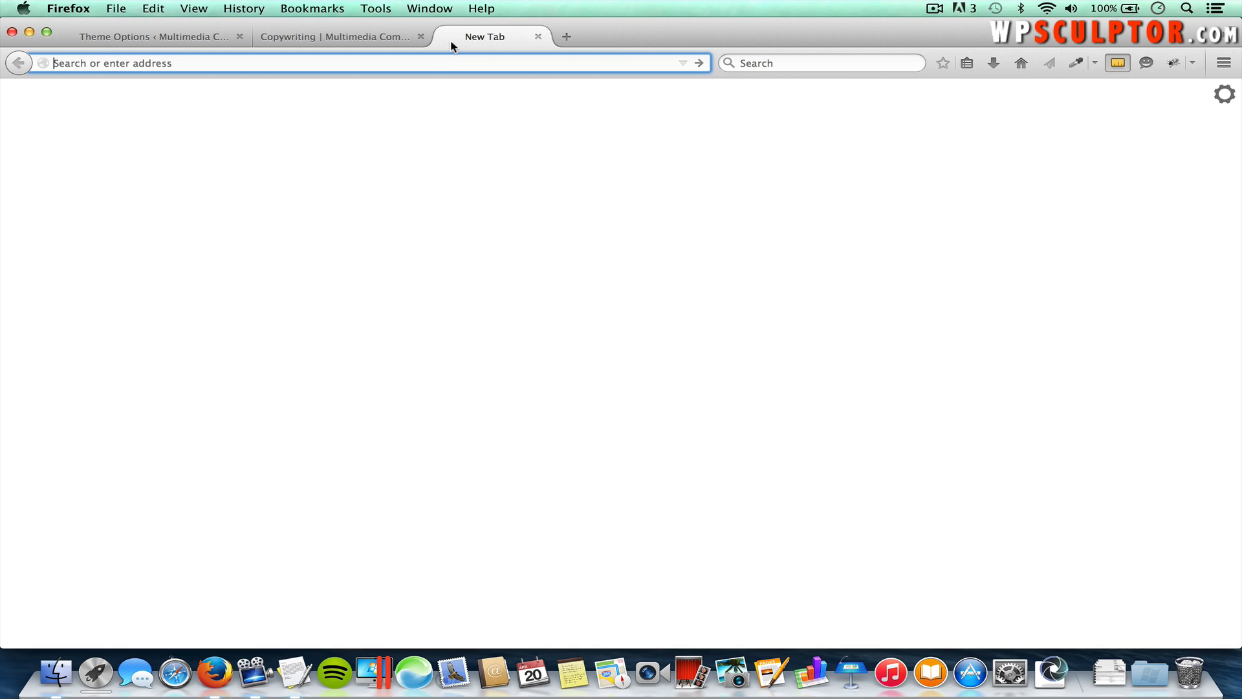
{"action": "type", "text": "colourlovers.com/"}
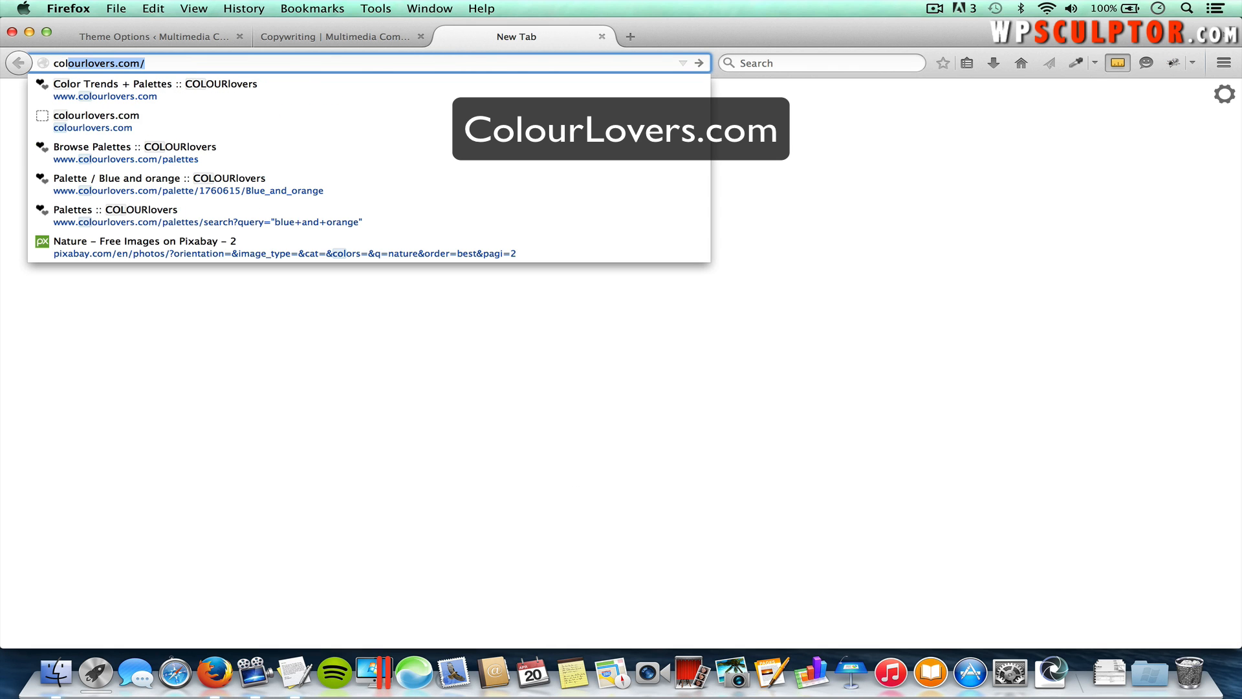
{"action": "key", "text": "Return"}
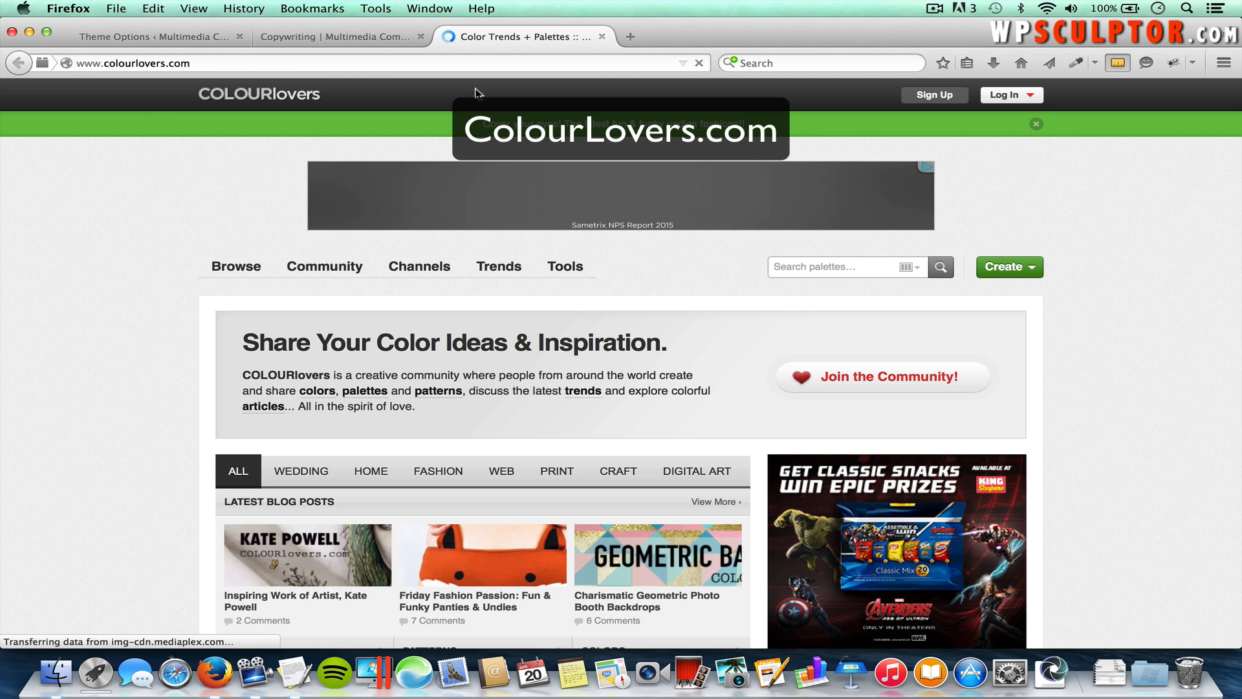
{"action": "mouse_move", "coordinate": [266, 262]}
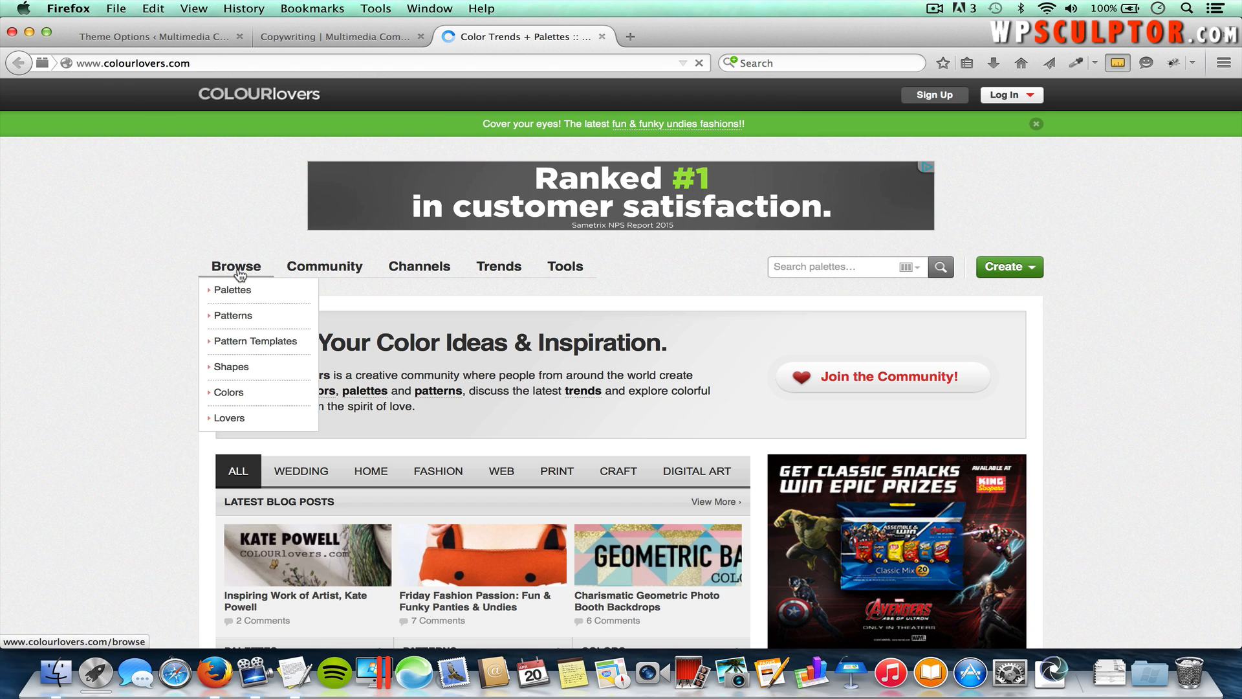
{"action": "left_click", "coordinate": [237, 292]}
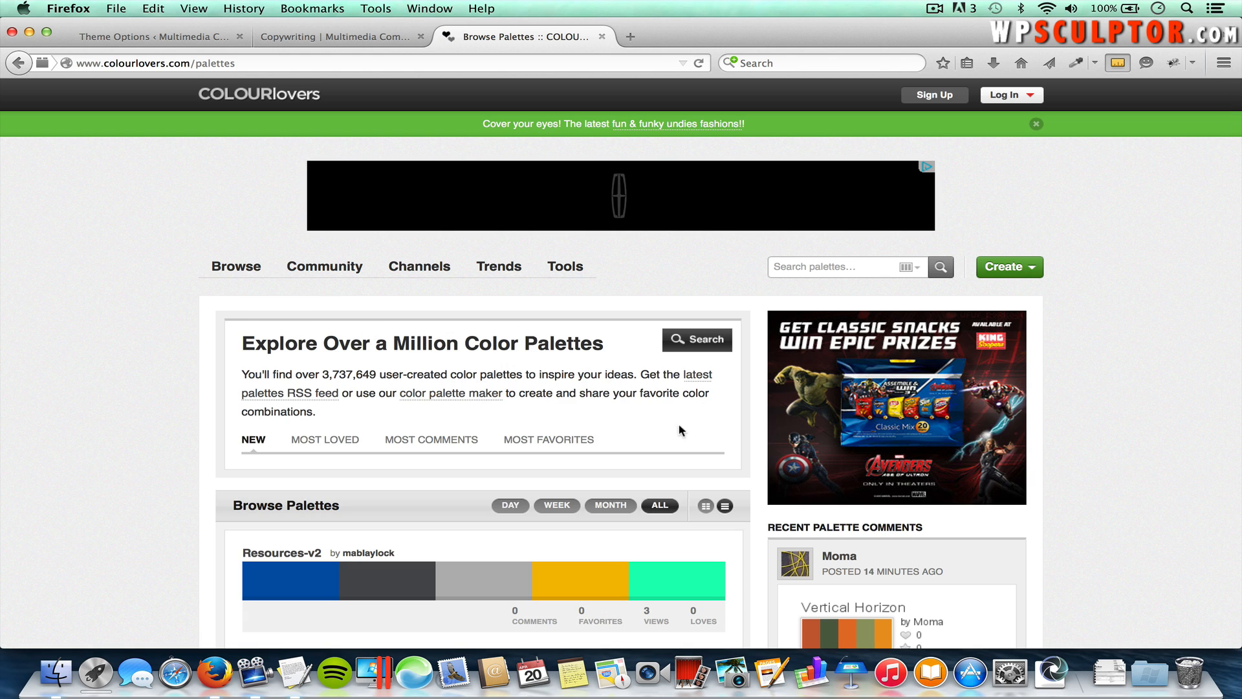
{"action": "scroll", "coordinate": [608, 440], "scroll_direction": "down", "scroll_amount": 5}
{"action": "scroll", "coordinate": [587, 463], "scroll_direction": "down", "scroll_amount": 6}
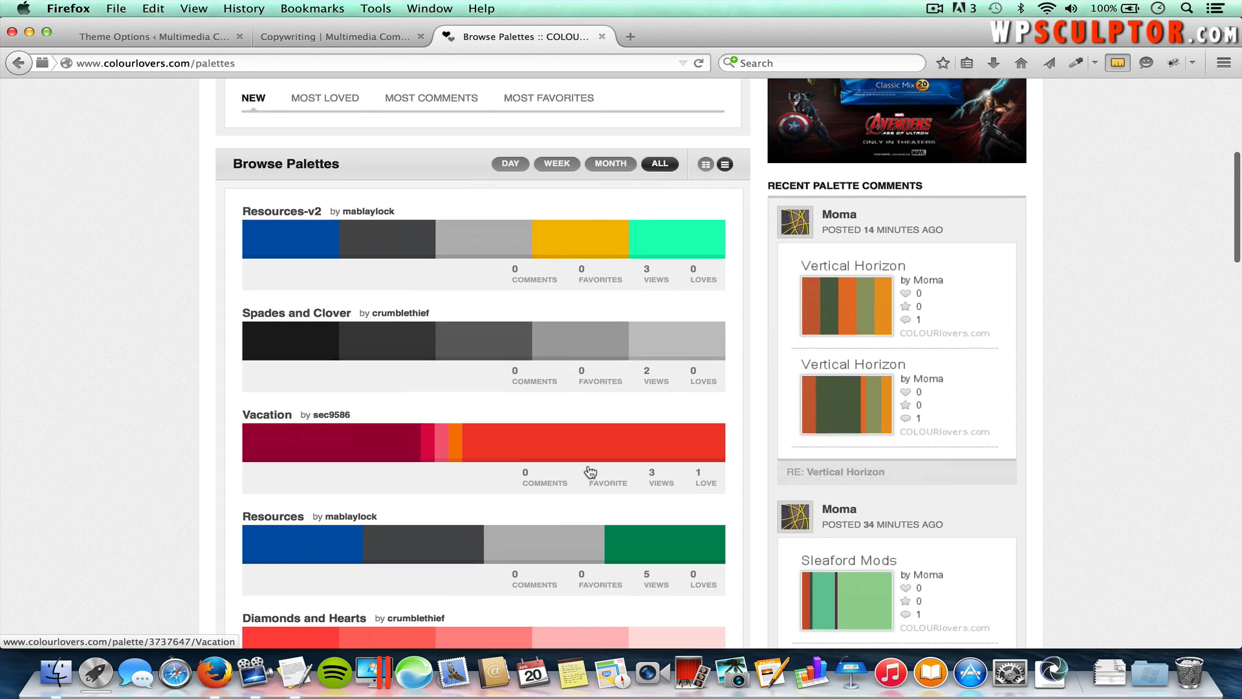
{"action": "scroll", "coordinate": [587, 463], "scroll_direction": "up", "scroll_amount": 10}
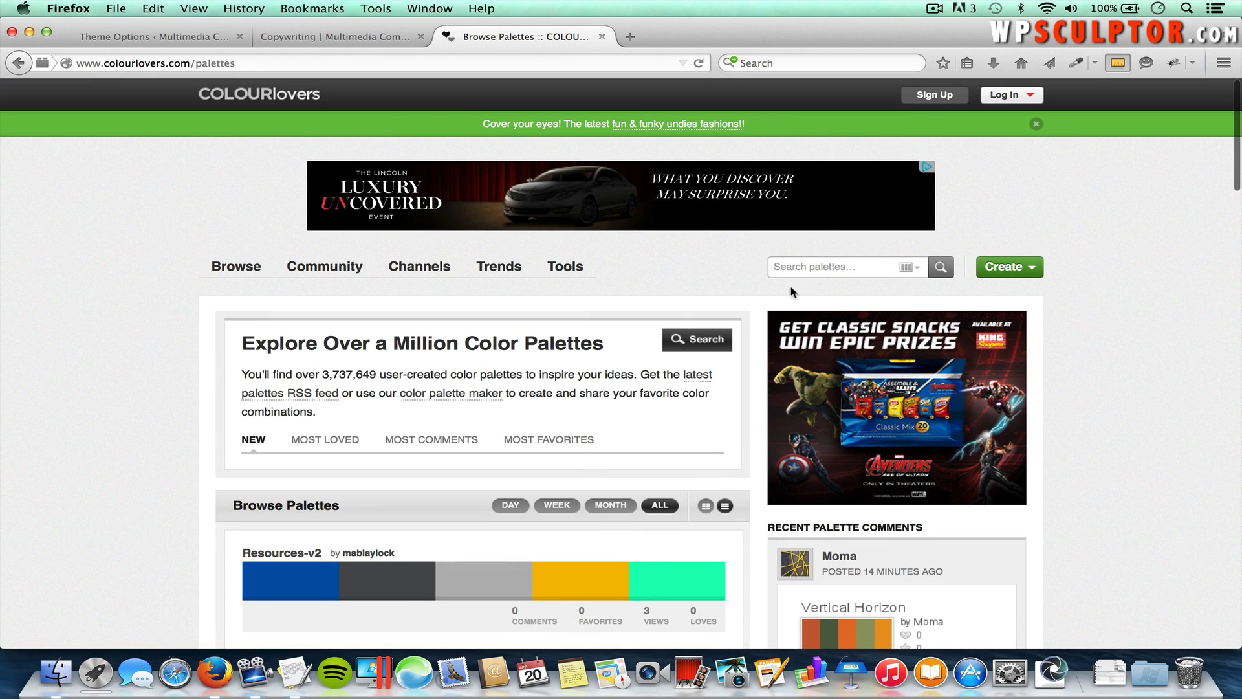
Step: Search palettes for 'blue and orange' and scroll through the results
{"action": "left_click", "coordinate": [800, 268]}
{"action": "type", "text": "\""}
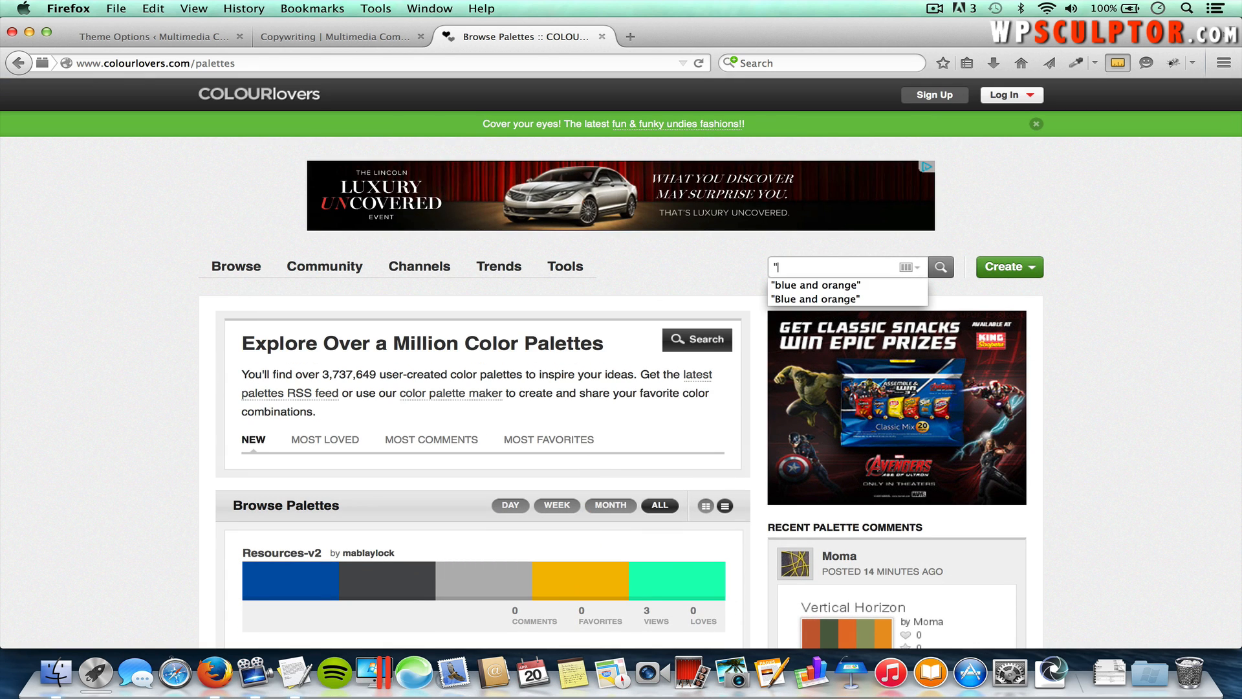
{"action": "left_click", "coordinate": [816, 284]}
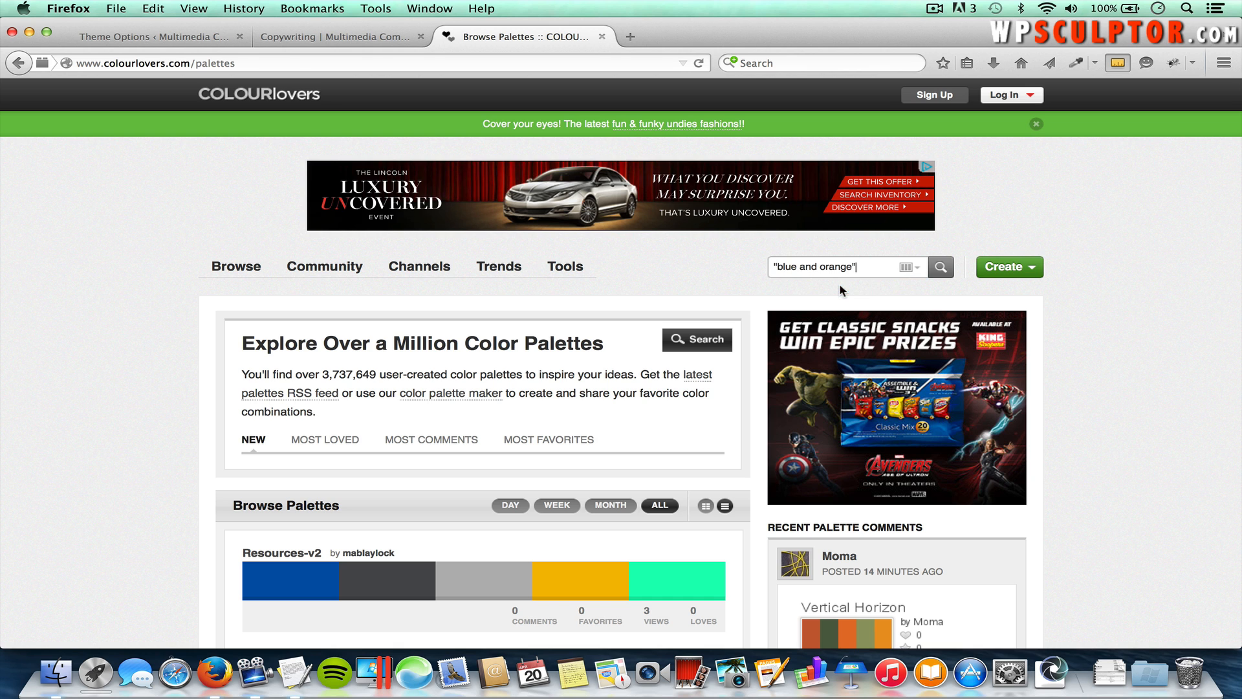
{"action": "left_click", "coordinate": [940, 268]}
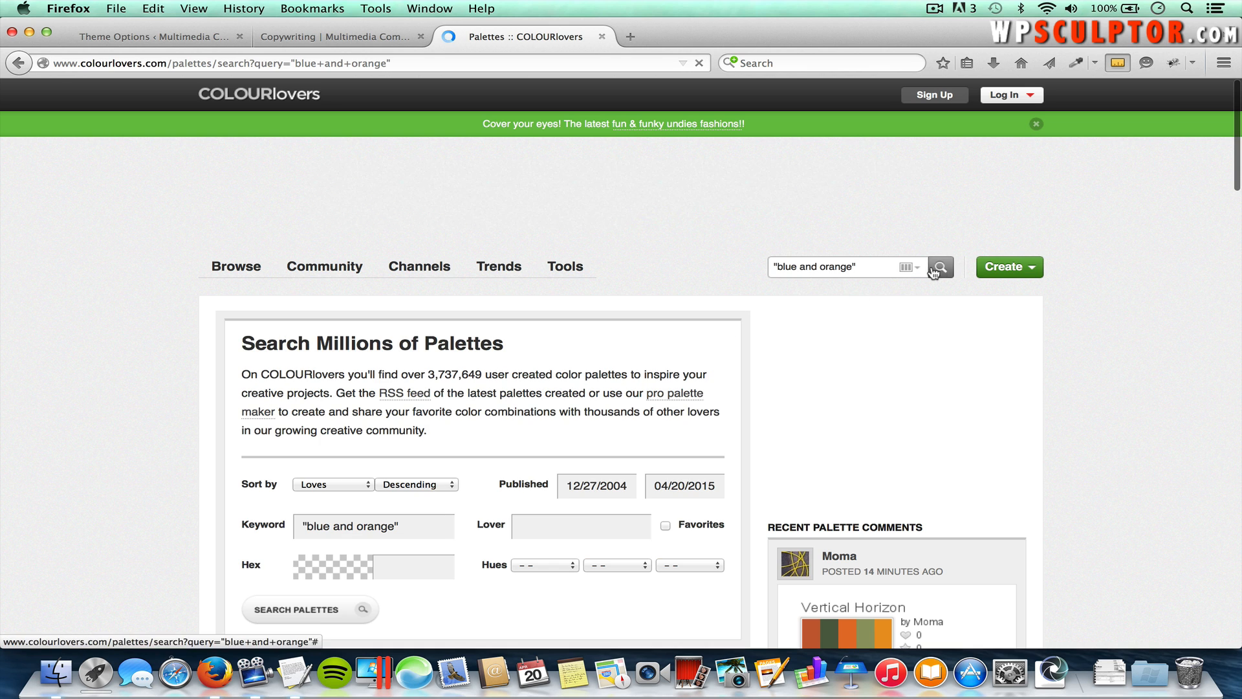
{"action": "scroll", "coordinate": [582, 507], "scroll_direction": "down", "scroll_amount": 6}
{"action": "scroll", "coordinate": [584, 508], "scroll_direction": "down", "scroll_amount": 4}
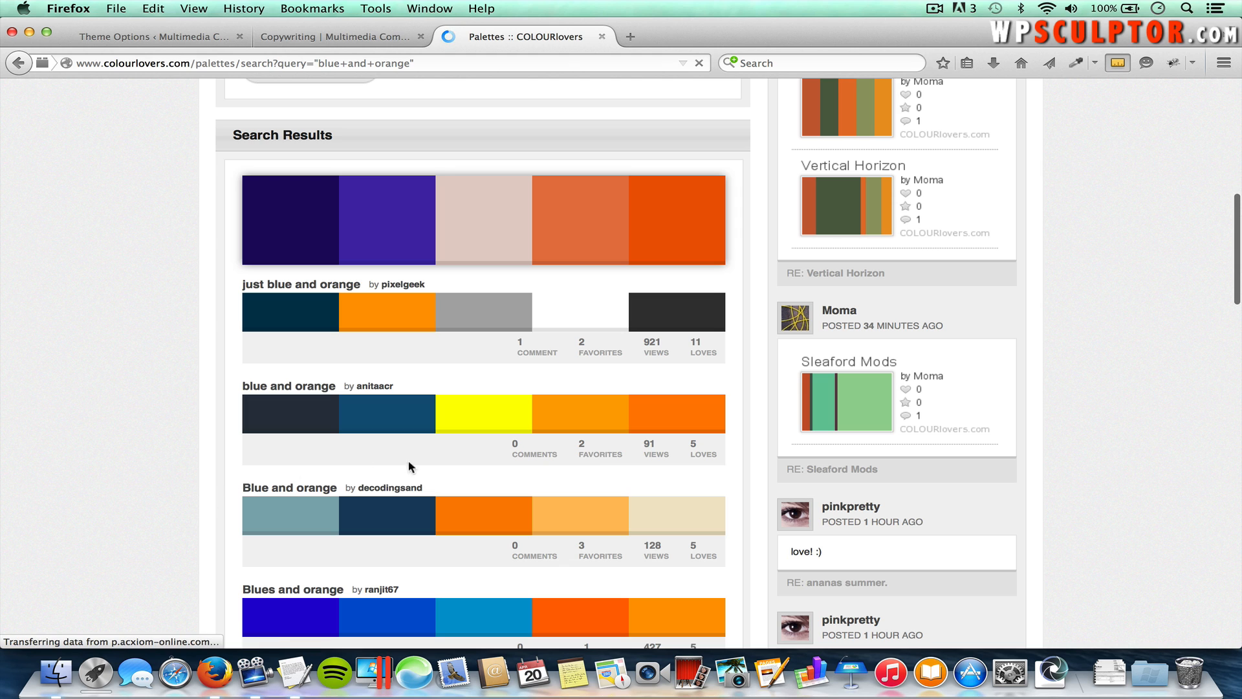
Step: Open the 'Blue and orange' palette and select its navy hex value 184060
{"action": "left_click", "coordinate": [478, 527]}
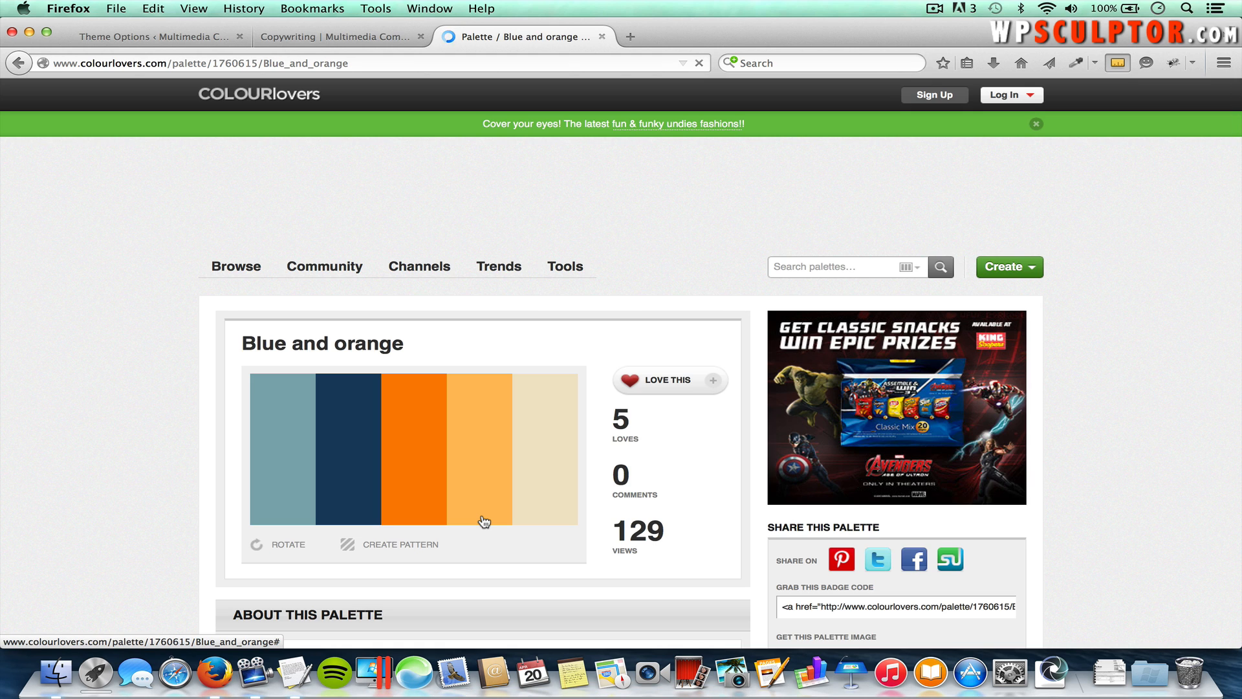
{"action": "scroll", "coordinate": [481, 513], "scroll_direction": "down", "scroll_amount": 5}
{"action": "scroll", "coordinate": [481, 520], "scroll_direction": "down", "scroll_amount": 7}
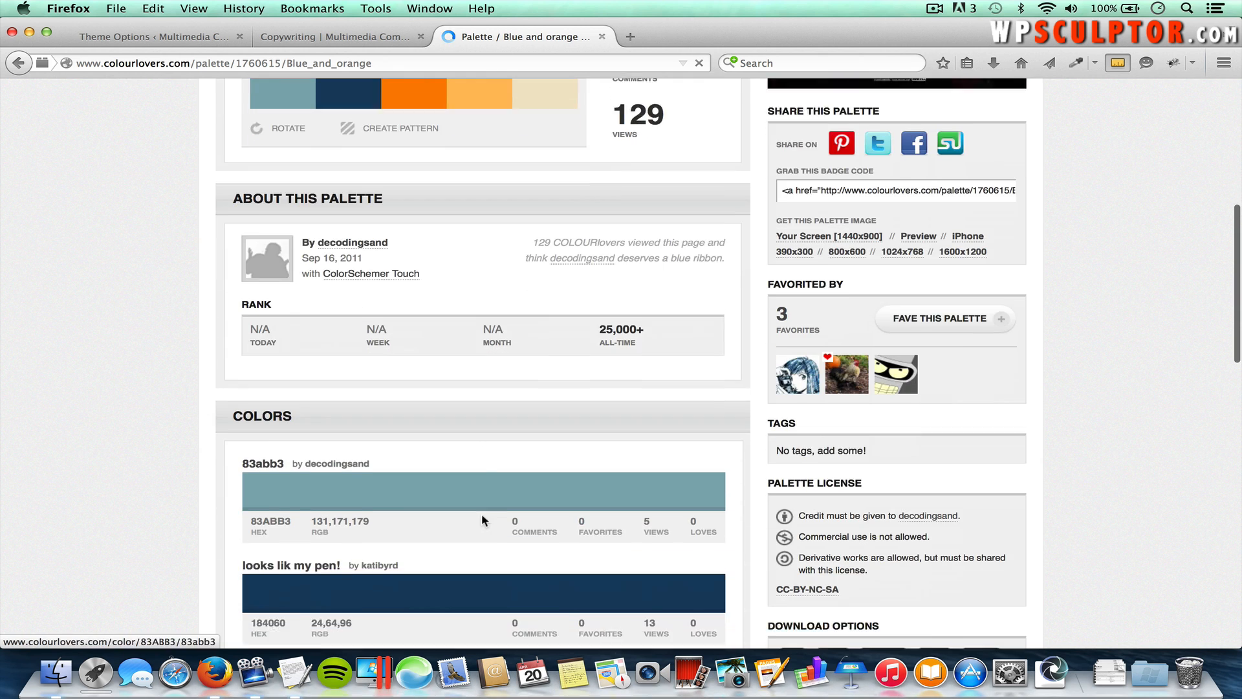
{"action": "scroll", "coordinate": [482, 516], "scroll_direction": "down", "scroll_amount": 1}
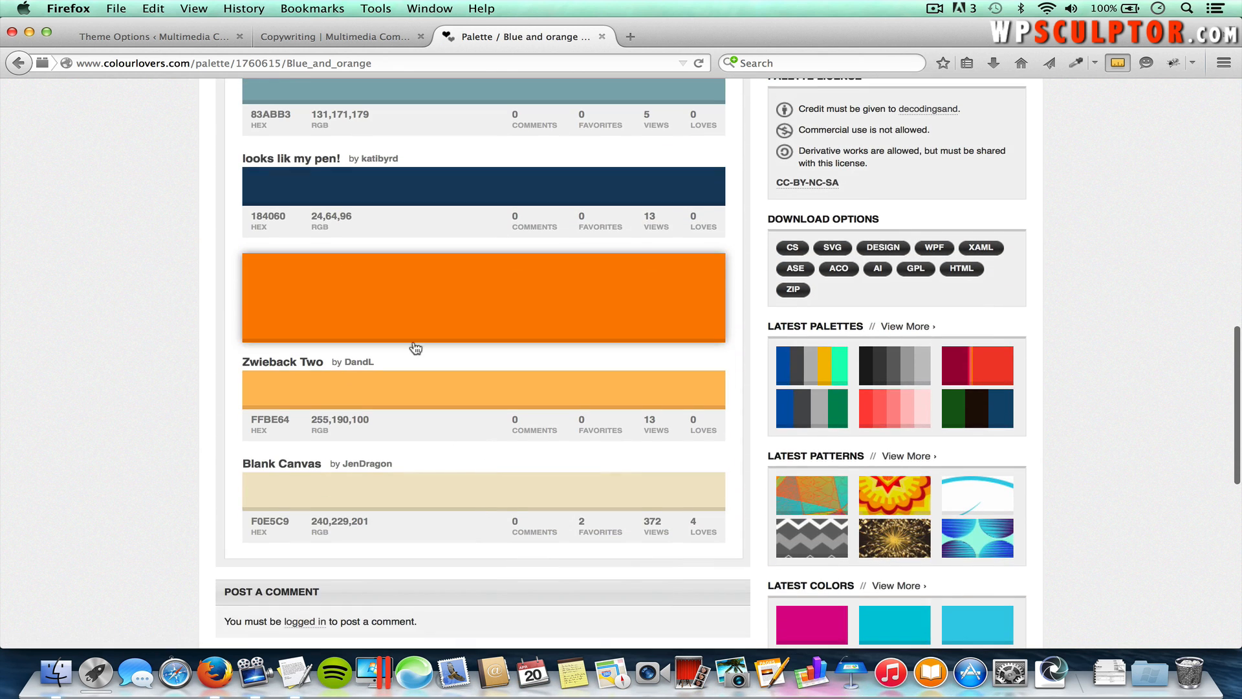
{"action": "scroll", "coordinate": [260, 242], "scroll_direction": "up", "scroll_amount": 2}
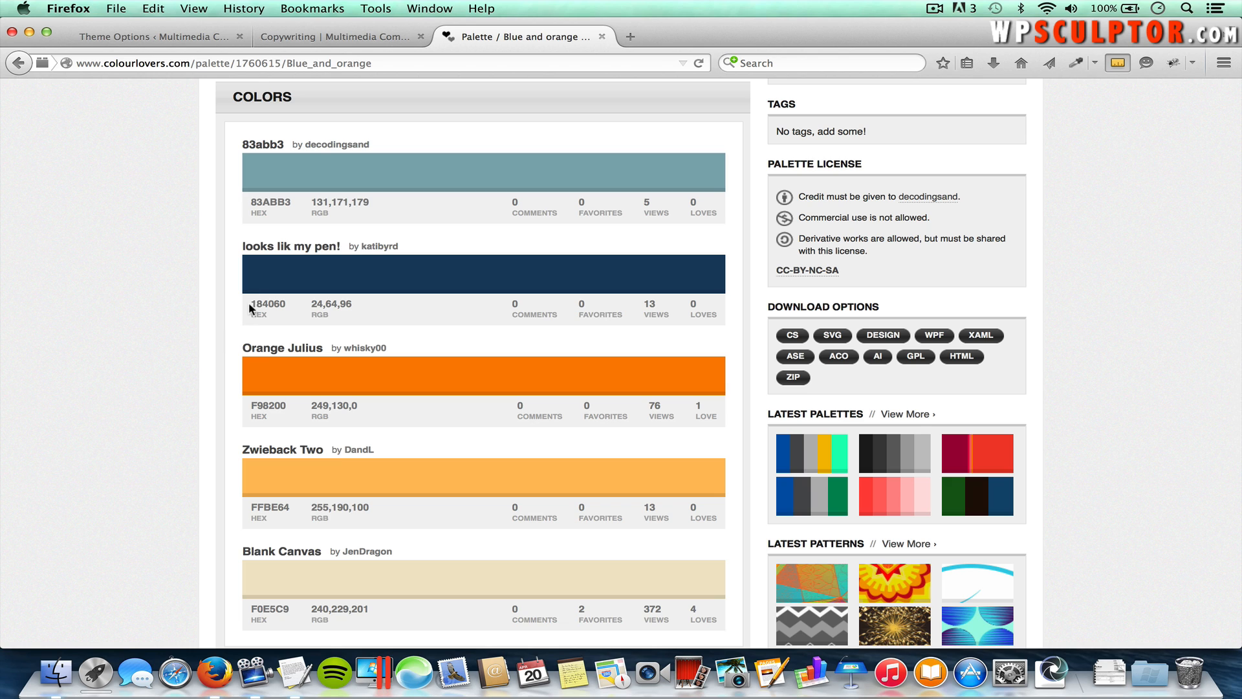
{"action": "left_click_drag", "start_coordinate": [251, 303], "coordinate": [296, 307]}
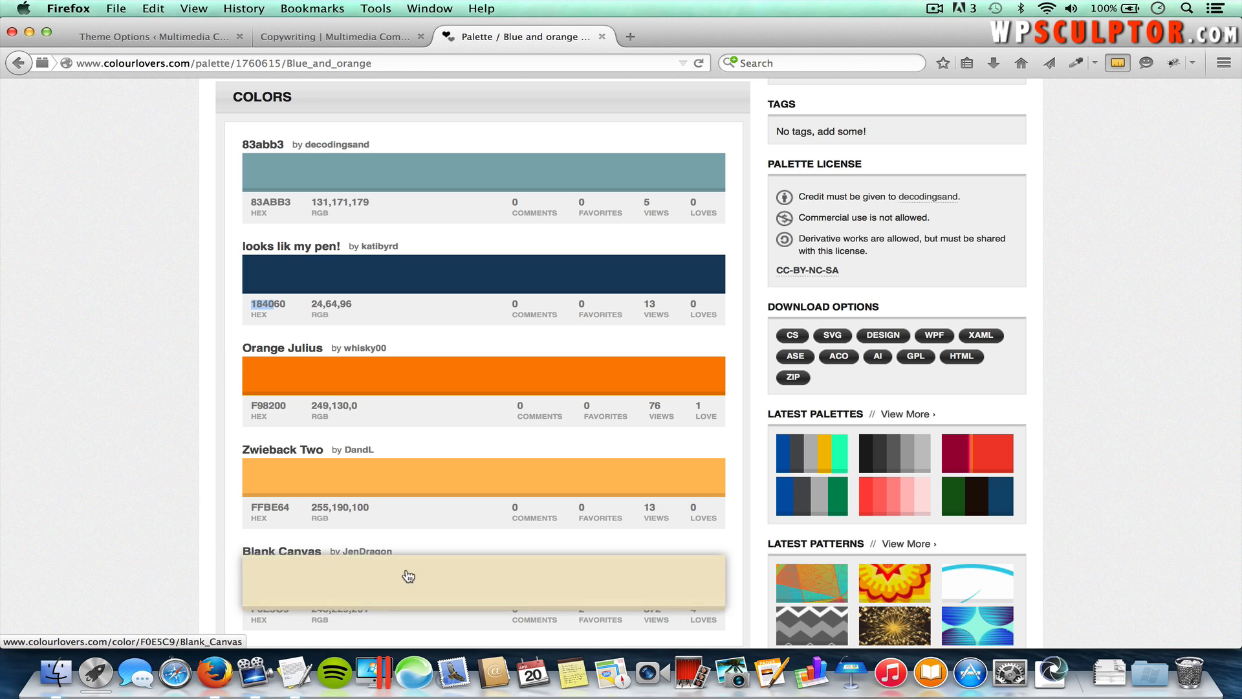
Step: Copy the orange hex code F98200 and switch back to the WordPress tab
{"action": "scroll", "coordinate": [405, 577], "scroll_direction": "down", "scroll_amount": 2}
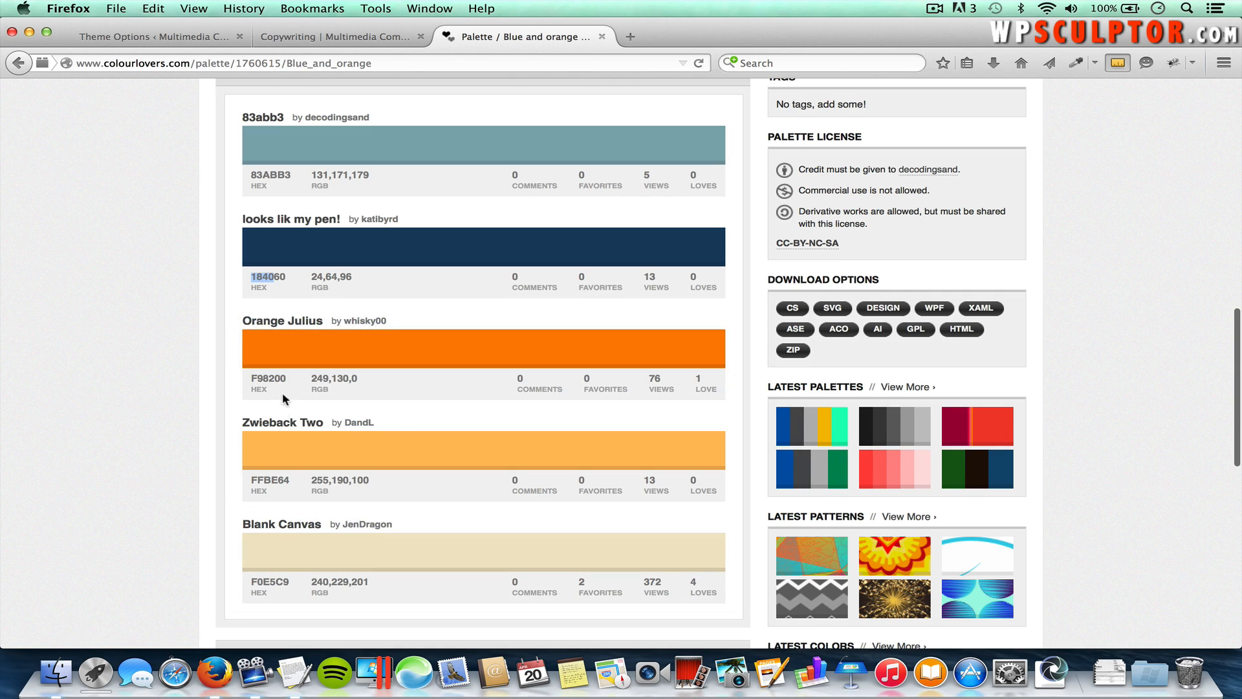
{"action": "left_click_drag", "start_coordinate": [253, 378], "coordinate": [298, 383]}
{"action": "right_click", "coordinate": [276, 377]}
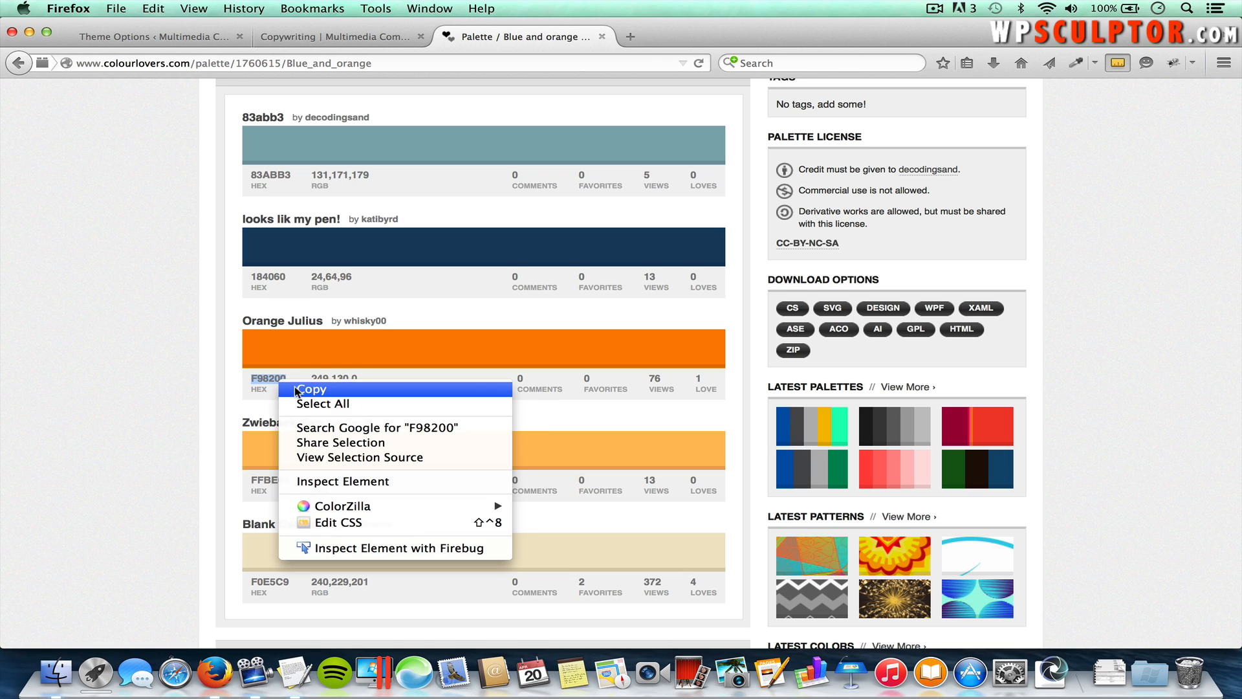
{"action": "left_click", "coordinate": [297, 388]}
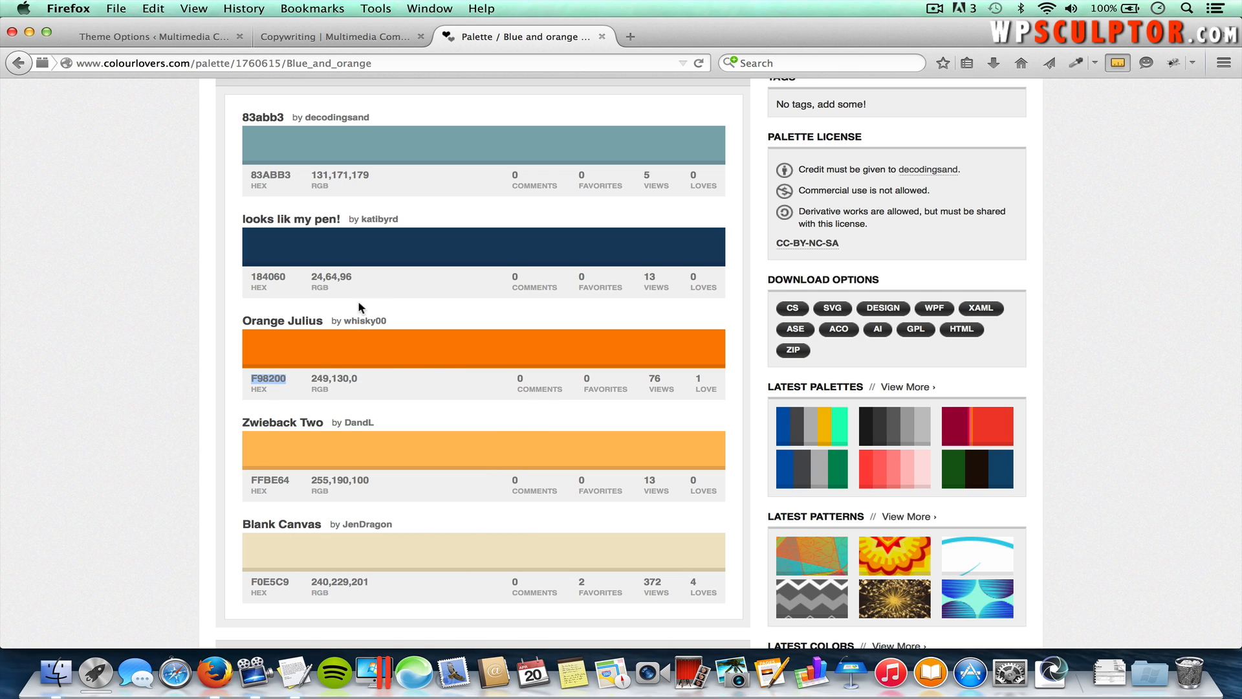
{"action": "left_click", "coordinate": [141, 37]}
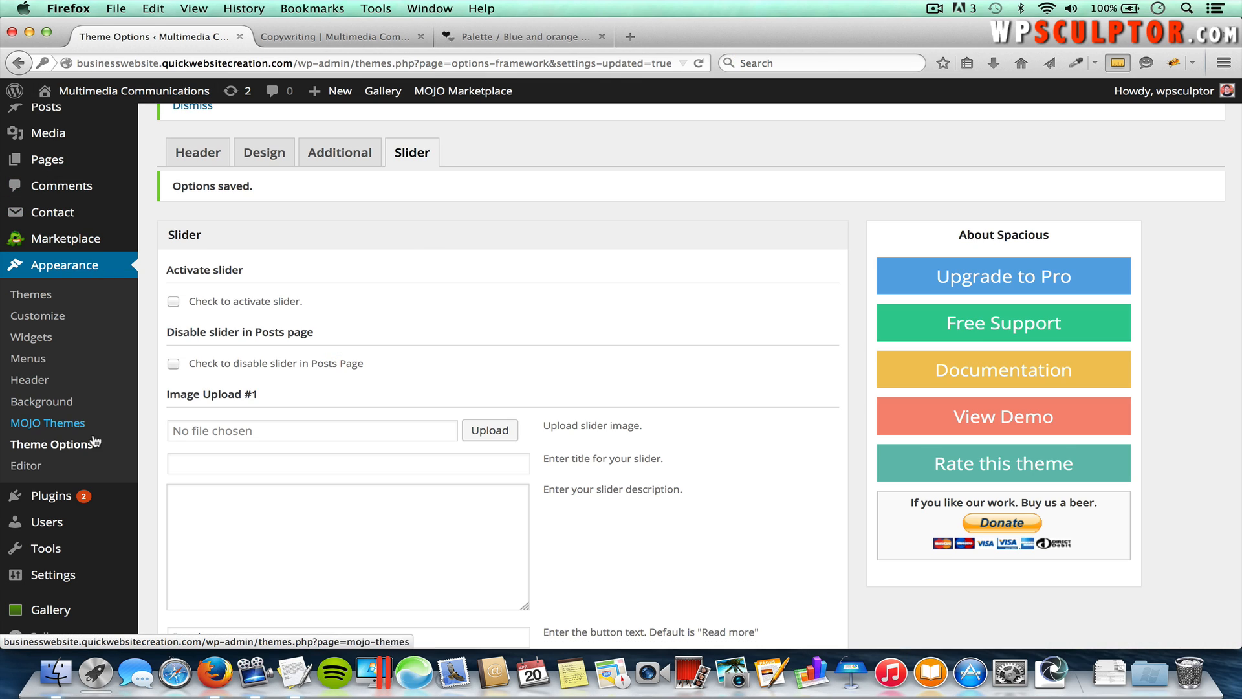
Step: Show the Design theme settings, check the live Copywriting page, then return to Theme Options
{"action": "left_click", "coordinate": [270, 160]}
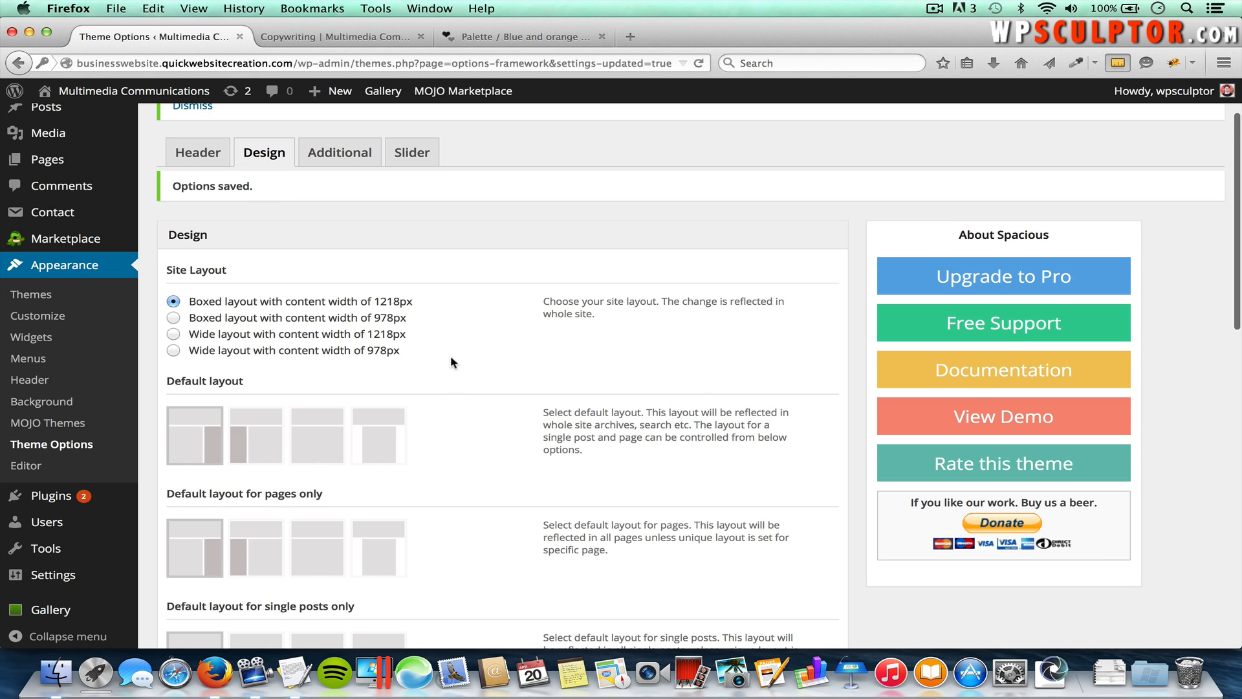
{"action": "scroll", "coordinate": [461, 393], "scroll_direction": "down", "scroll_amount": 6}
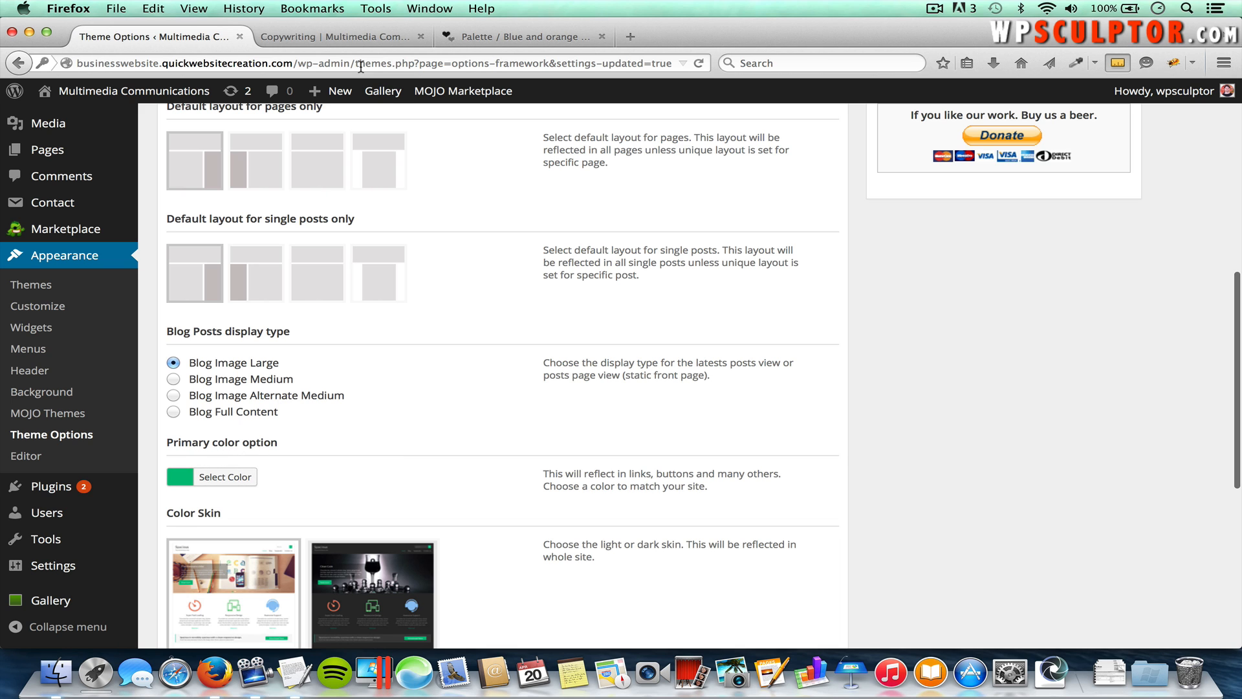
{"action": "left_click", "coordinate": [356, 33]}
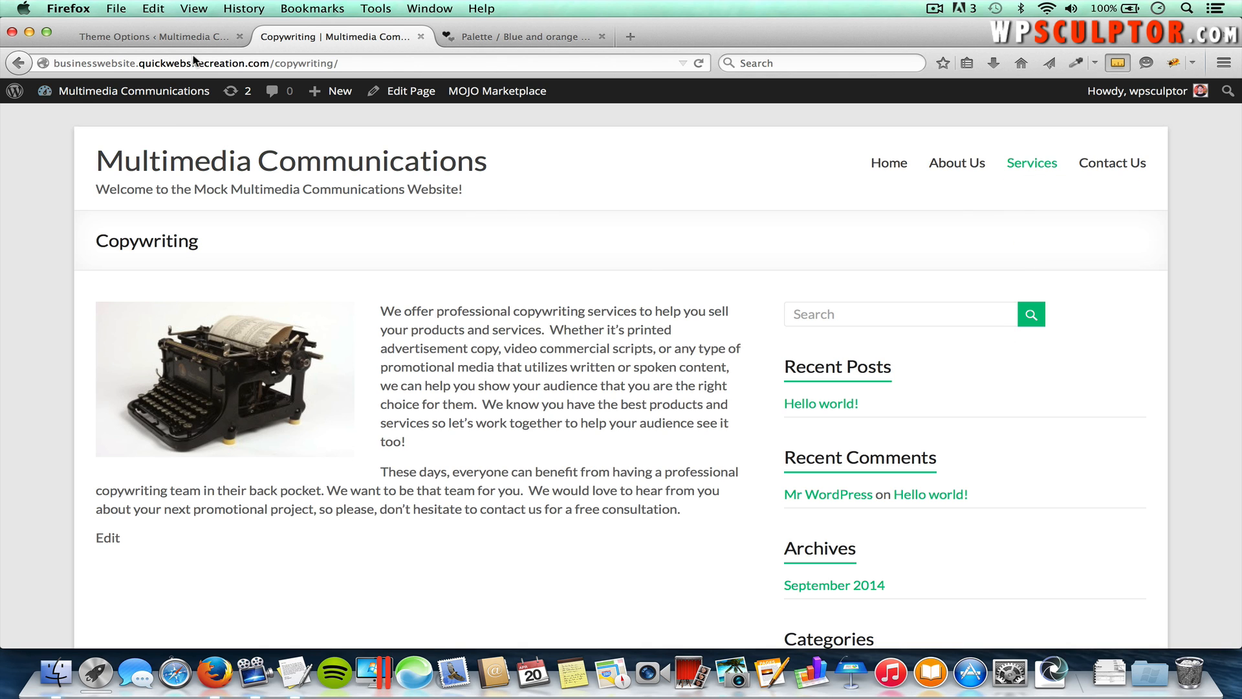
{"action": "left_click", "coordinate": [190, 37]}
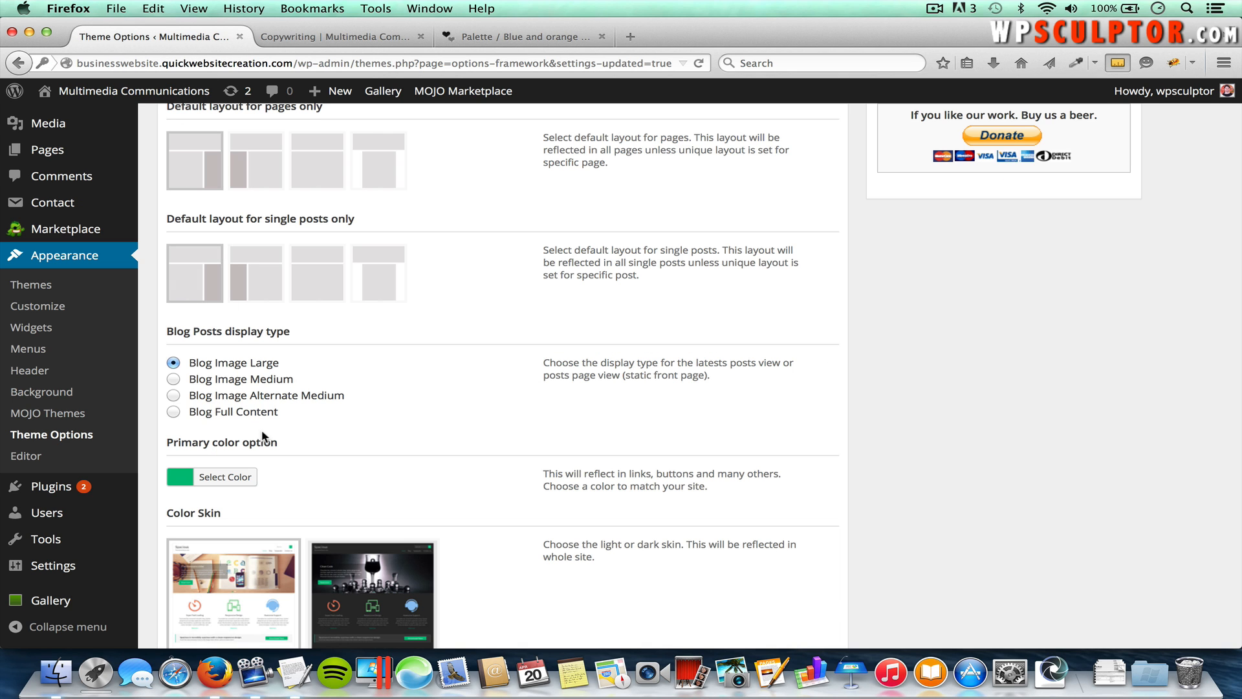
Step: Replace the primary colour's hex value with the pasted orange f98200
{"action": "left_click", "coordinate": [225, 476]}
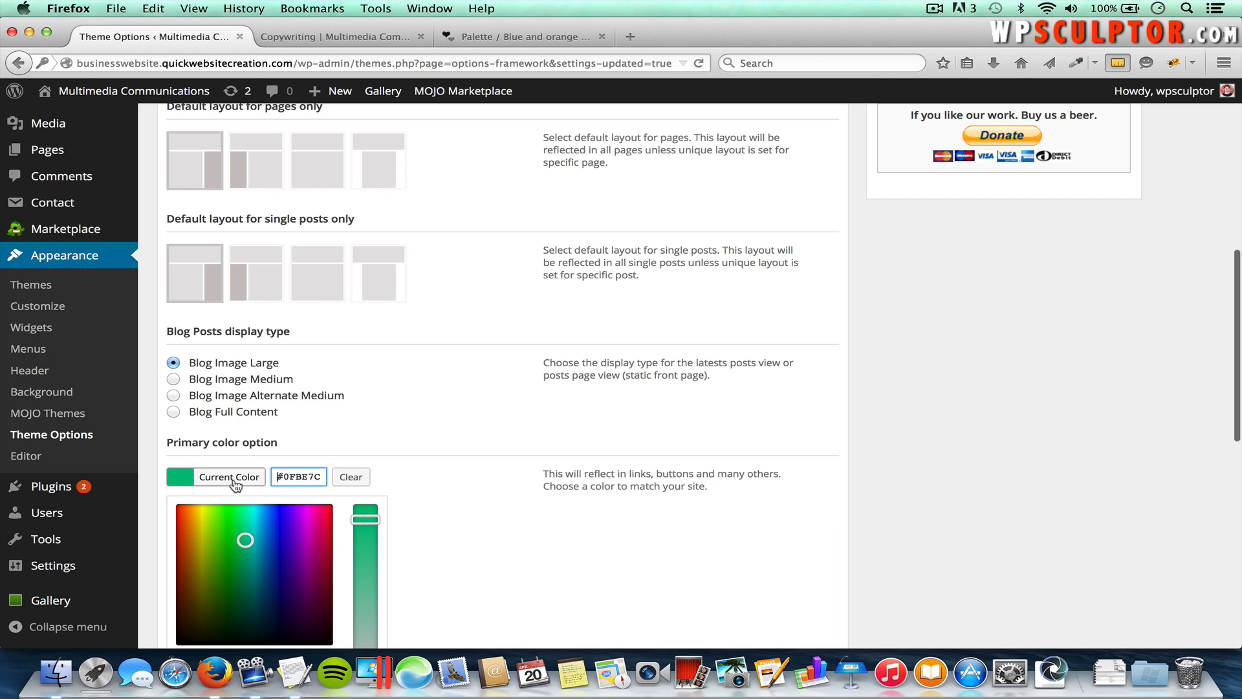
{"action": "scroll", "coordinate": [481, 463], "scroll_direction": "down", "scroll_amount": 3}
{"action": "left_click_drag", "start_coordinate": [245, 465], "coordinate": [282, 508]}
{"action": "mouse_move", "coordinate": [366, 444]}
{"action": "left_mouse_down"}
{"action": "mouse_move", "coordinate": [370, 492]}
{"action": "mouse_move", "coordinate": [368, 447]}
{"action": "left_mouse_up"}
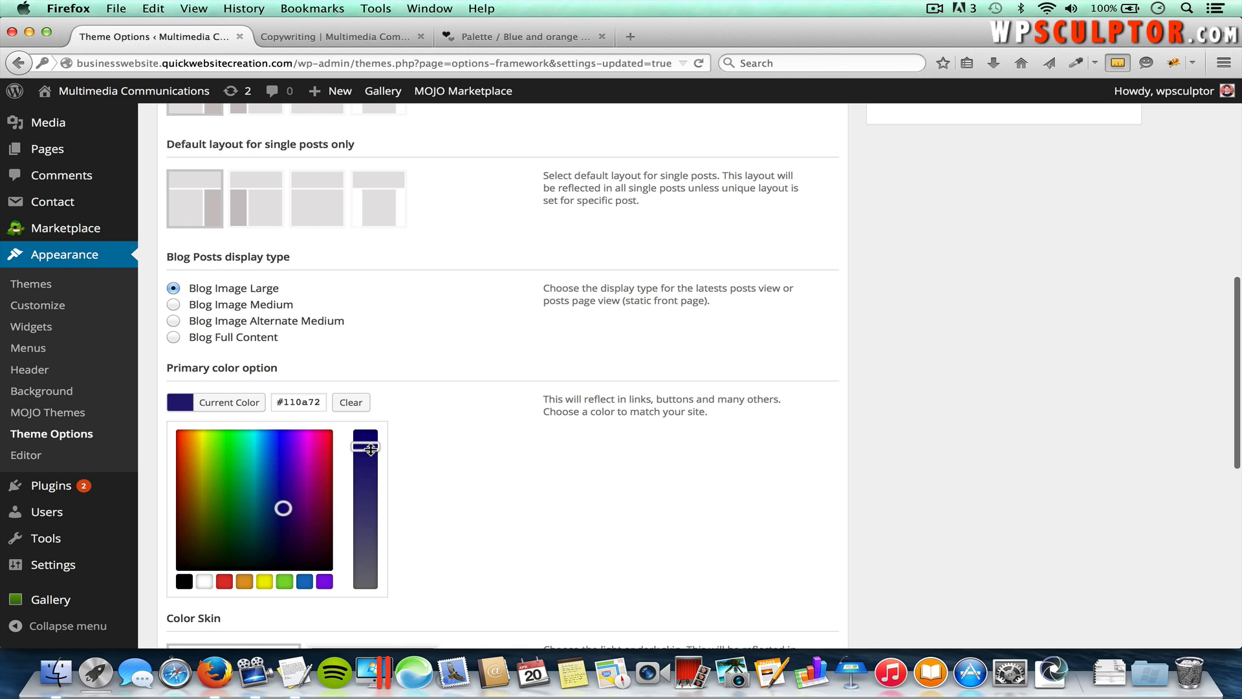
{"action": "double_click", "coordinate": [305, 402]}
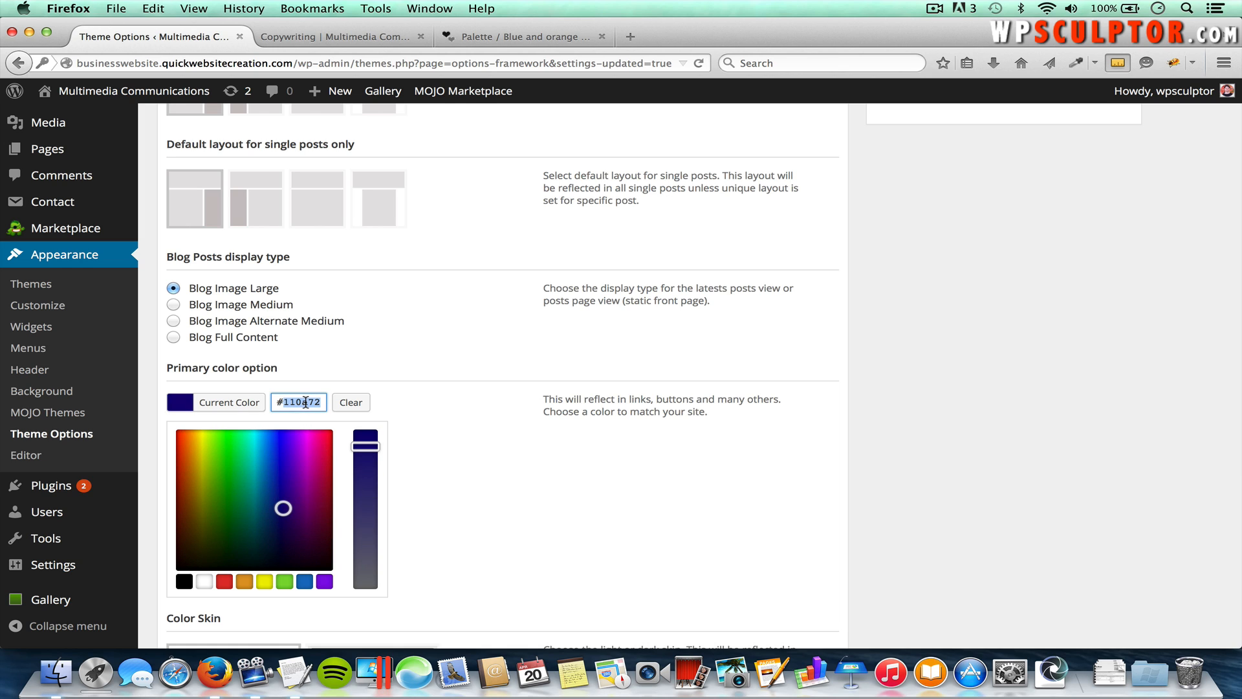
{"action": "key", "text": "BackSpace"}
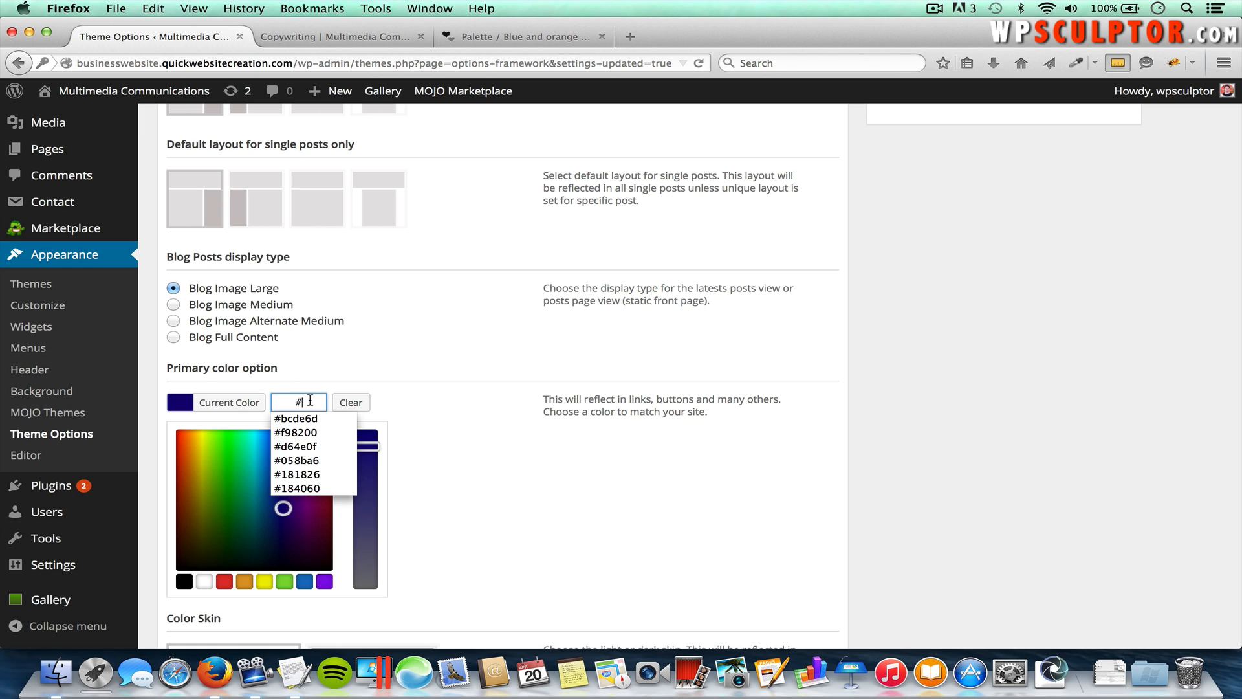
{"action": "key", "text": "super+v"}
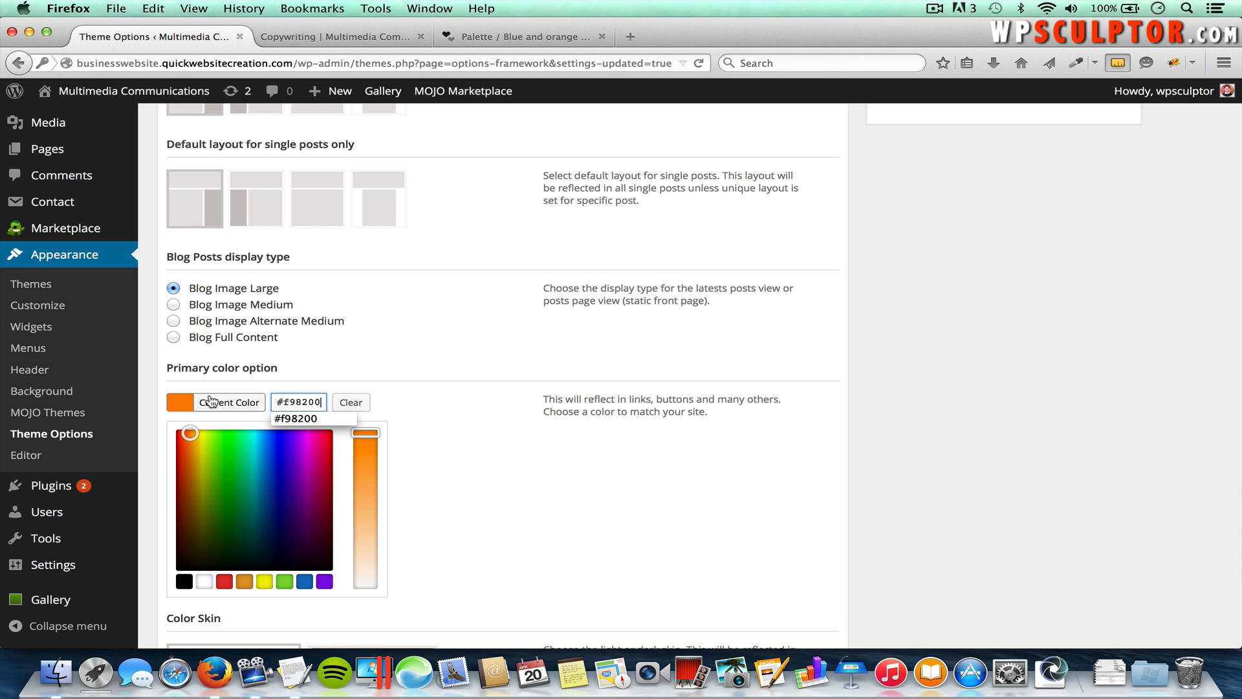
Step: Save the options and reload the Copywriting page to see the orange accents
{"action": "scroll", "coordinate": [602, 456], "scroll_direction": "down", "scroll_amount": 5}
{"action": "scroll", "coordinate": [601, 456], "scroll_direction": "down", "scroll_amount": 10}
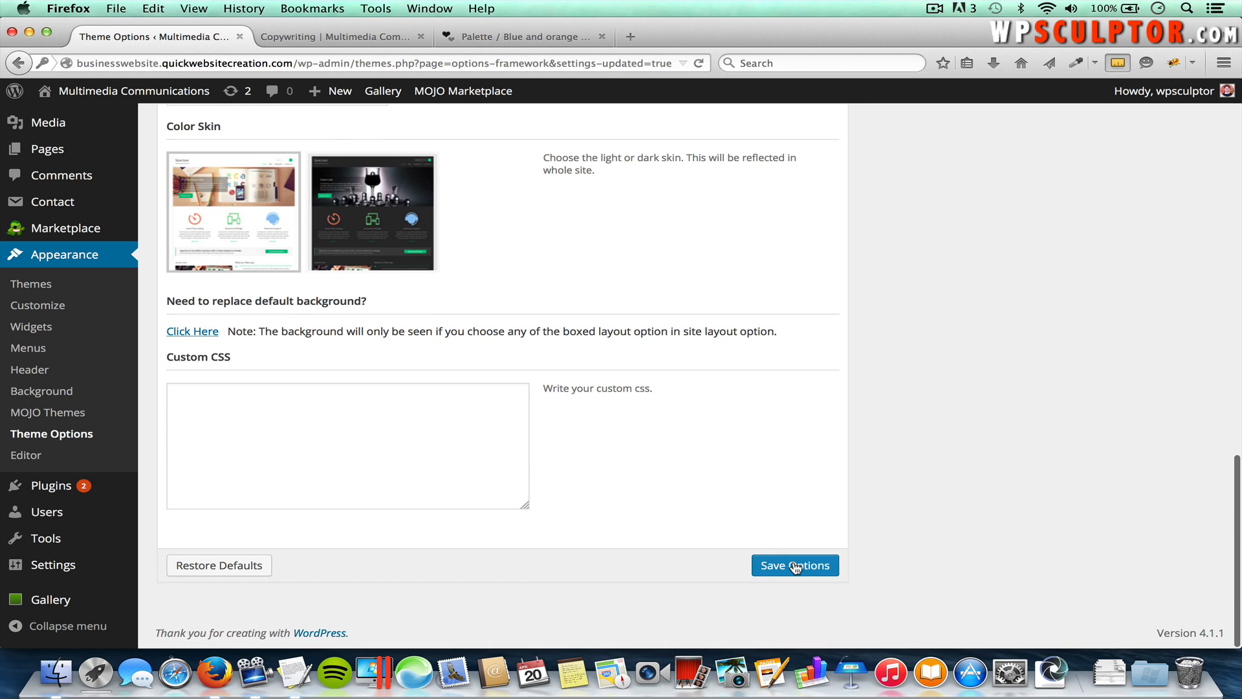
{"action": "left_click", "coordinate": [795, 565]}
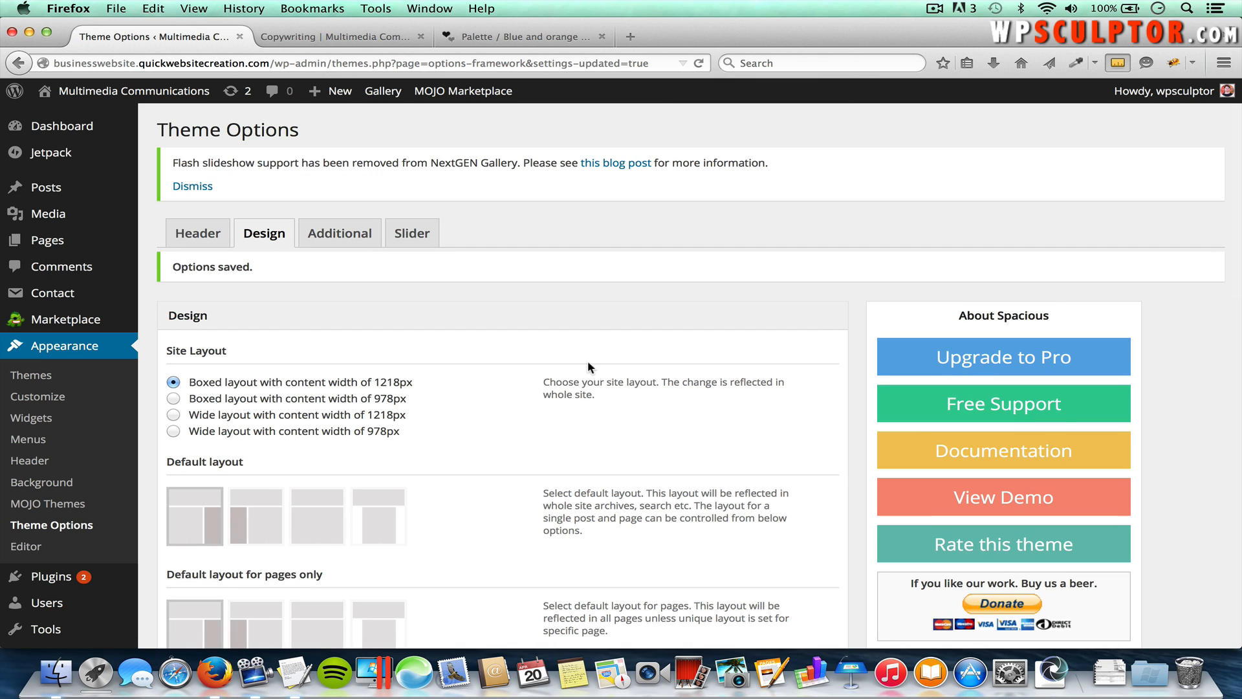
{"action": "left_click", "coordinate": [364, 37]}
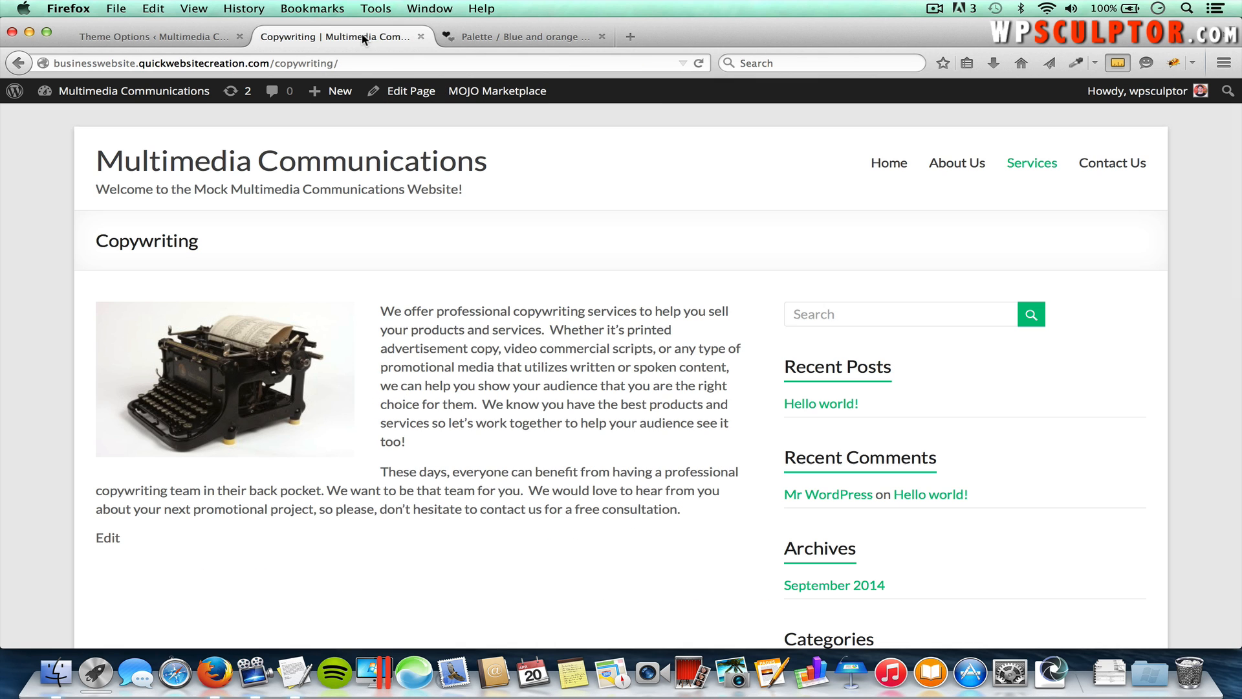
{"action": "key", "text": "super+r"}
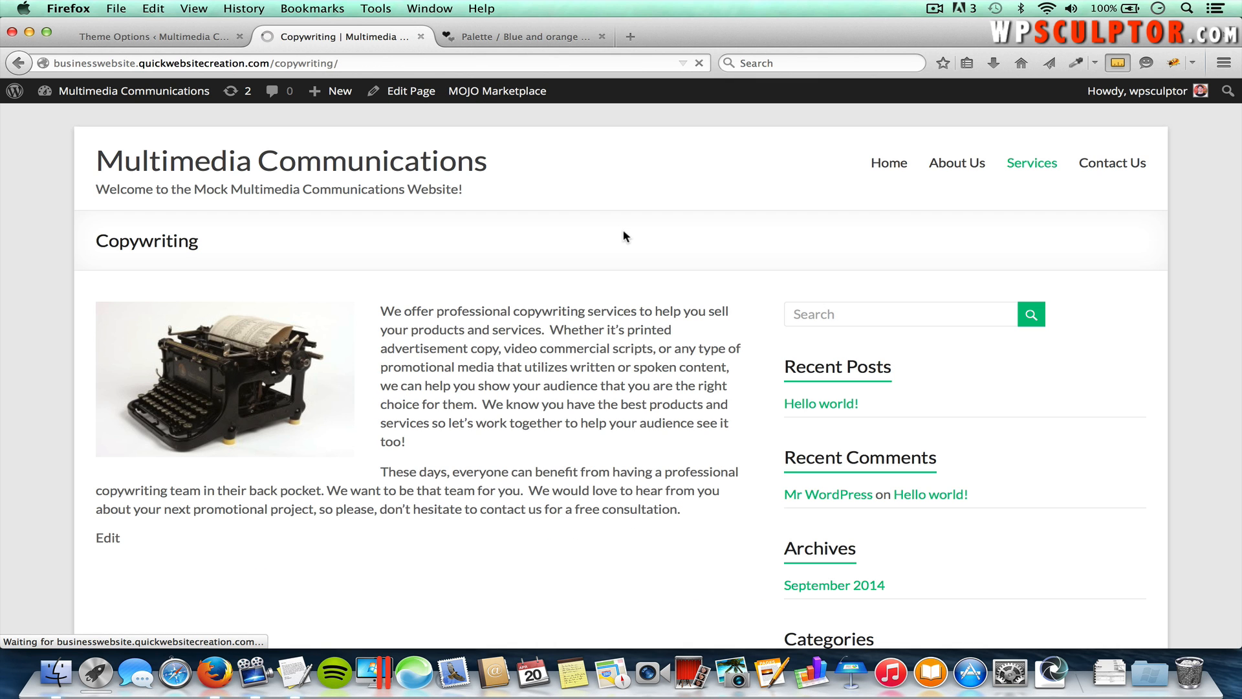
{"action": "mouse_move", "coordinate": [1042, 188]}
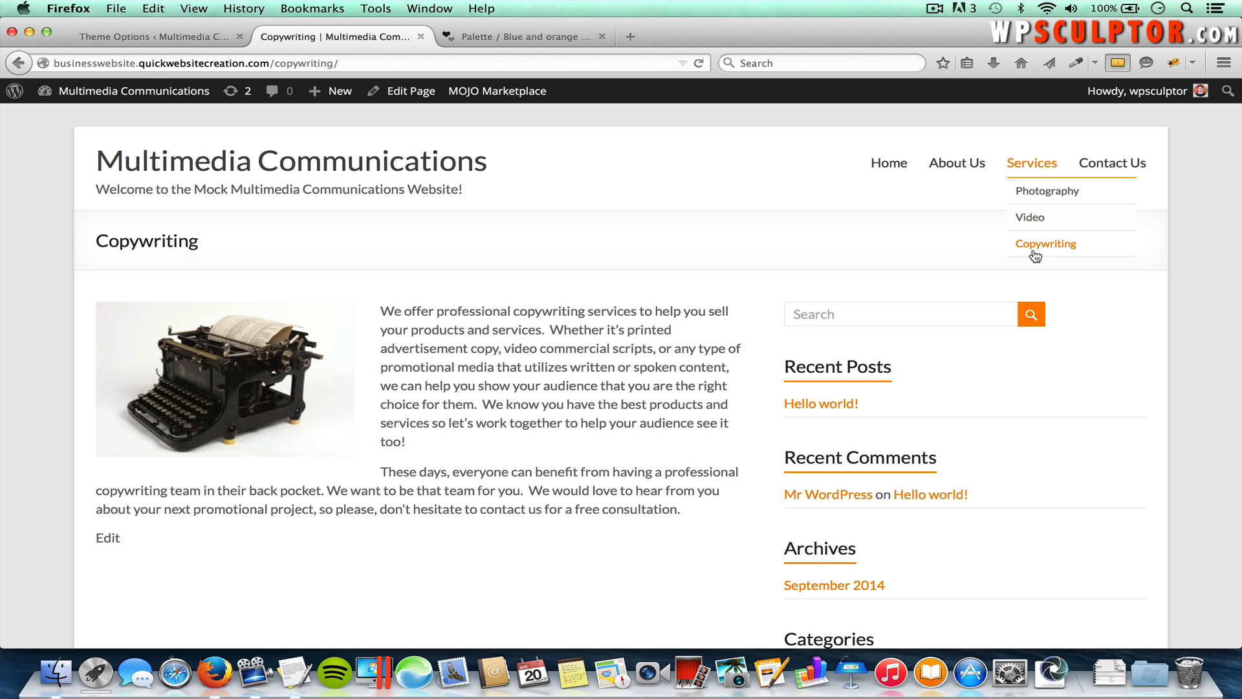
Step: Copy the Blank Canvas hex F0E5C9 from the 'Blue and orange' palette and return to Theme Options
{"action": "scroll", "coordinate": [841, 391], "scroll_direction": "down", "scroll_amount": 5}
{"action": "scroll", "coordinate": [841, 391], "scroll_direction": "up", "scroll_amount": 5}
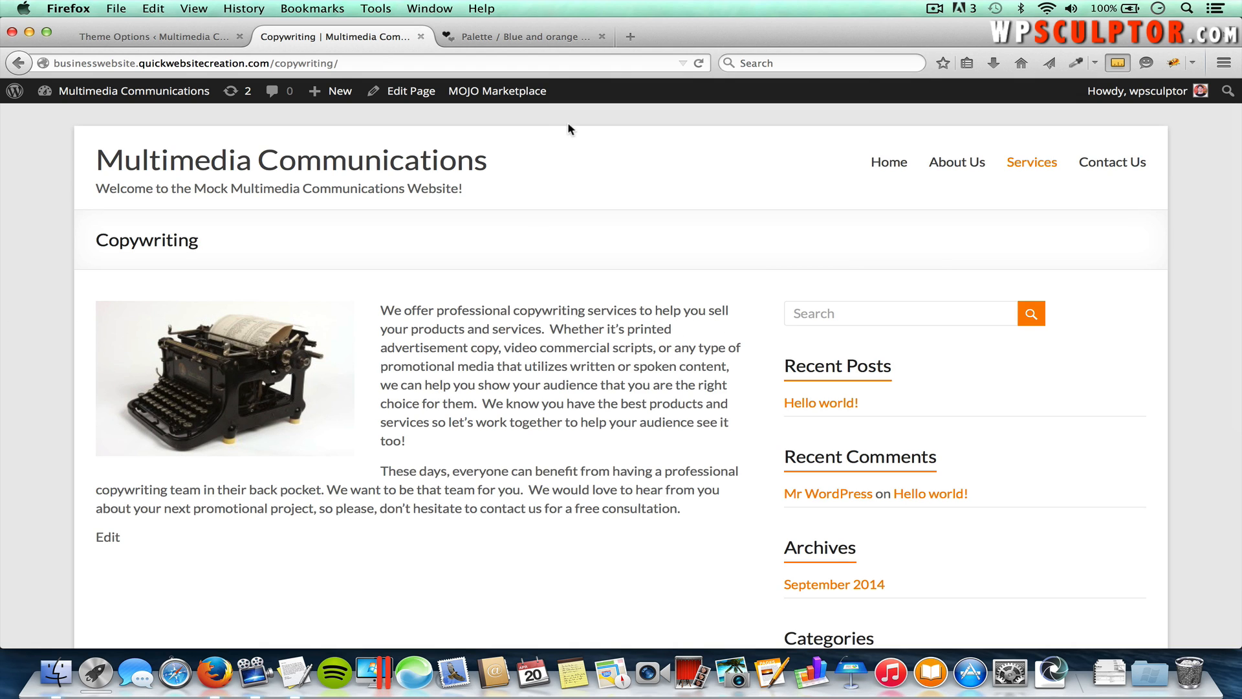
{"action": "left_click", "coordinate": [532, 41]}
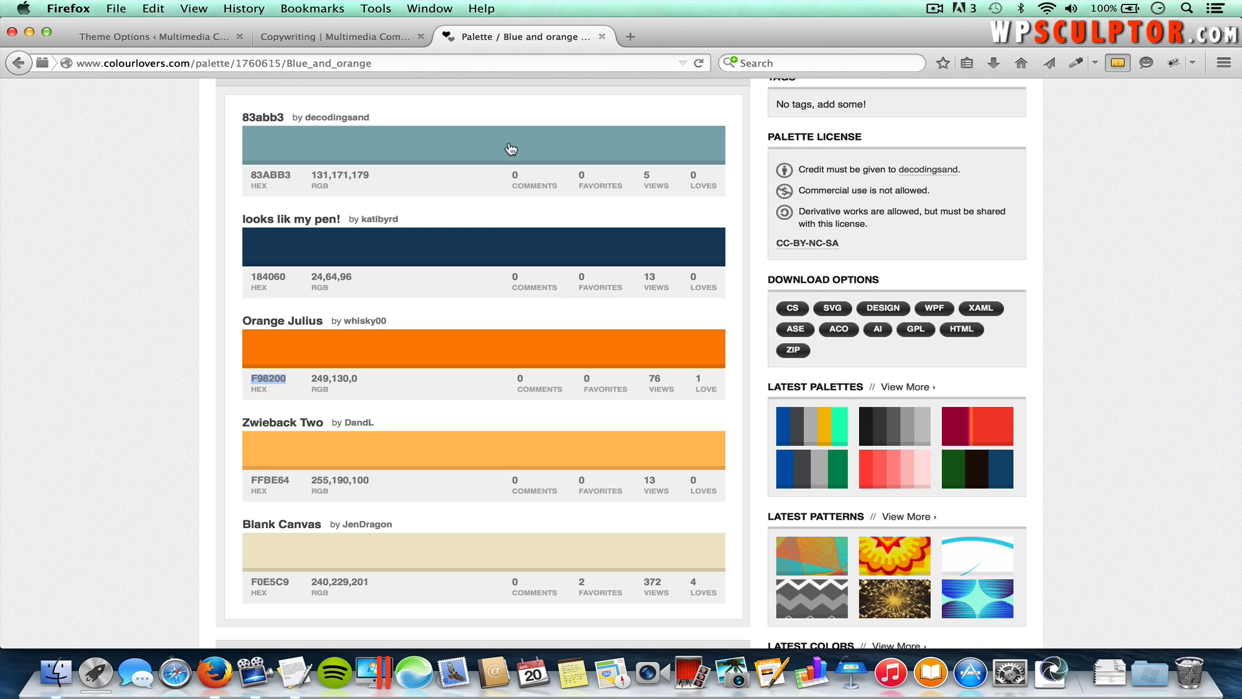
{"action": "scroll", "coordinate": [252, 499], "scroll_direction": "down", "scroll_amount": 2}
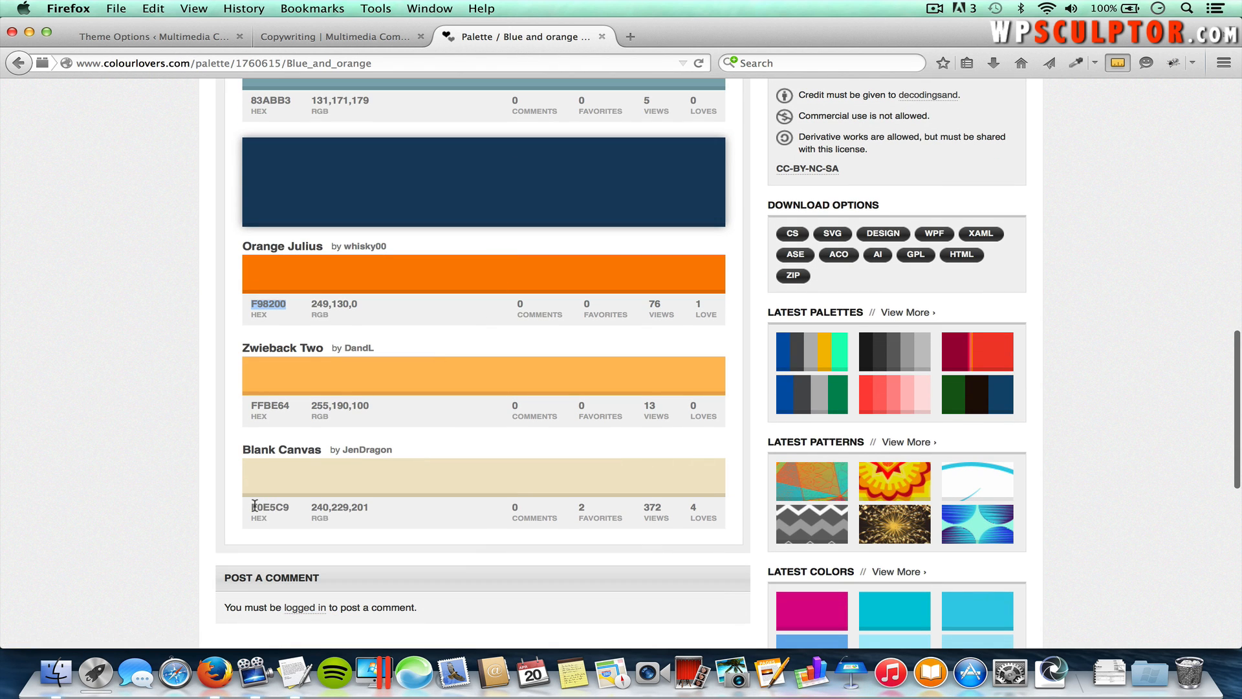
{"action": "double_click", "coordinate": [255, 507]}
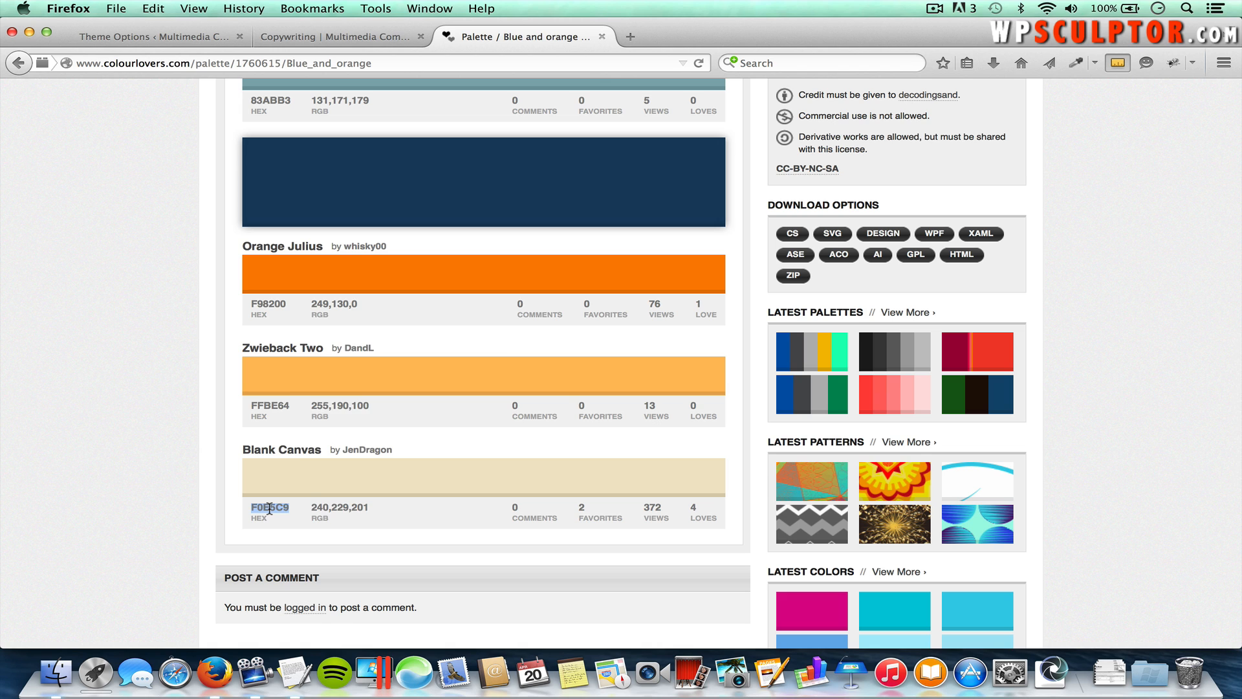
{"action": "right_click", "coordinate": [269, 508]}
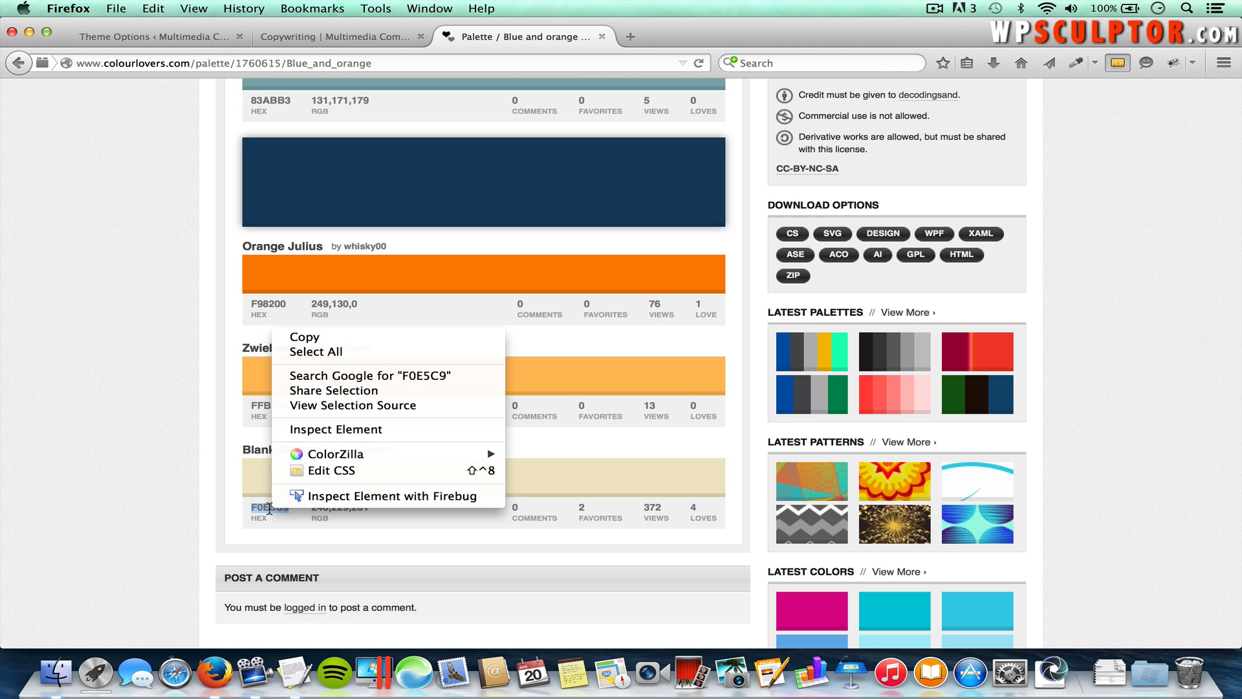
{"action": "left_click", "coordinate": [328, 342]}
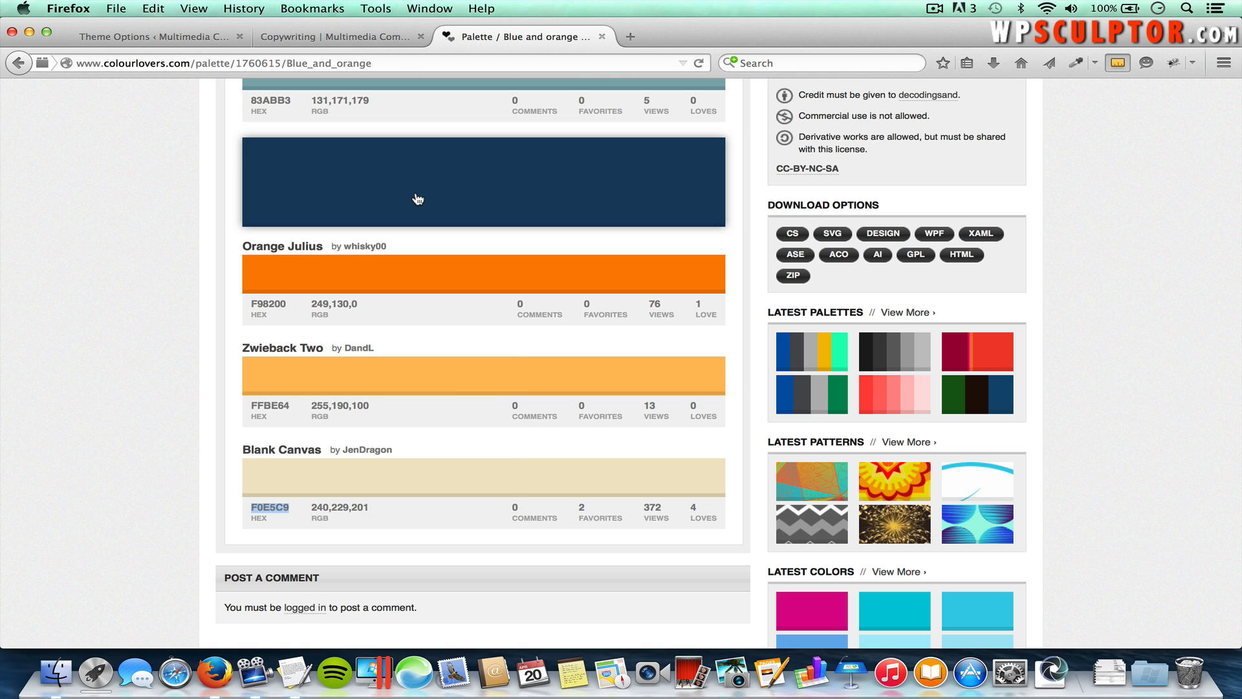
{"action": "left_click", "coordinate": [170, 37]}
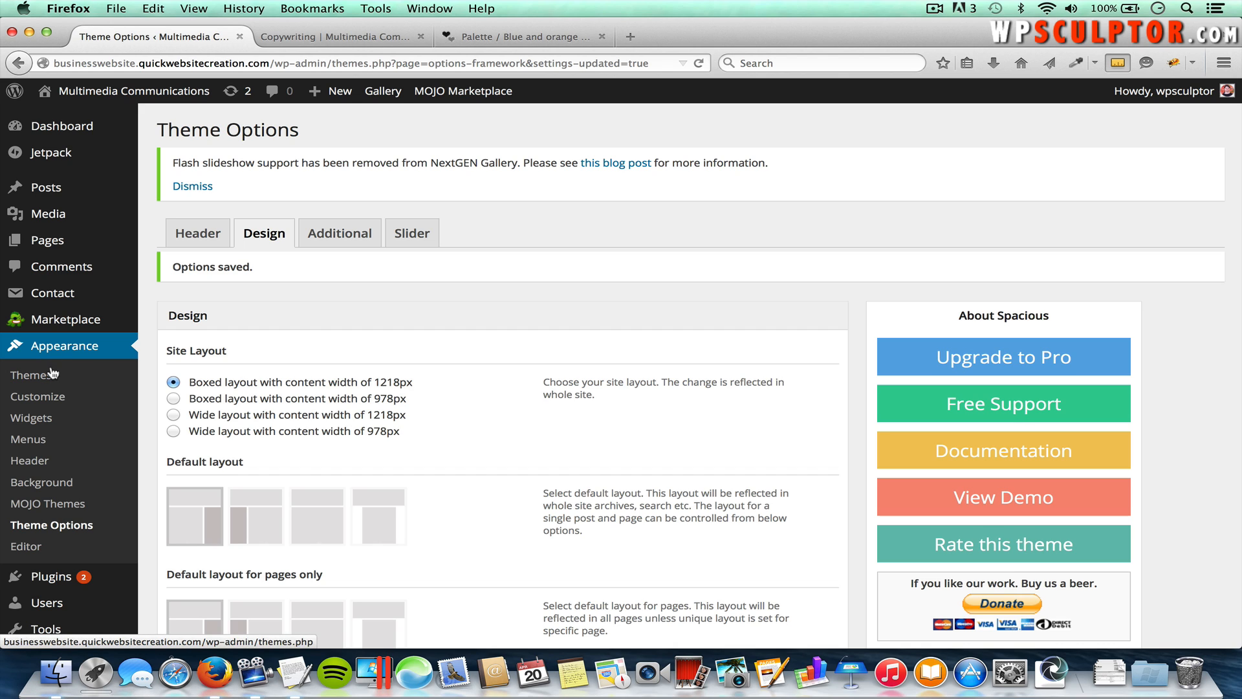
Step: In the customizer's Colors section, paste f0e5c9 as the background colour and publish
{"action": "left_click", "coordinate": [46, 400]}
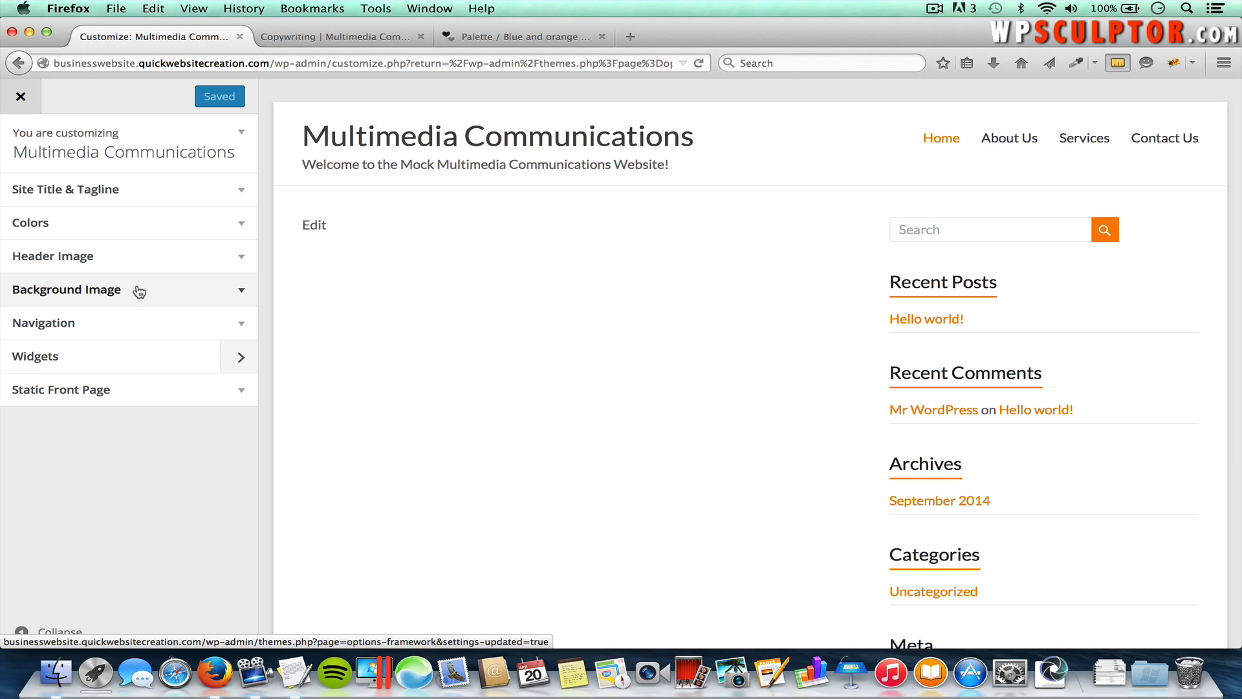
{"action": "left_click", "coordinate": [243, 295]}
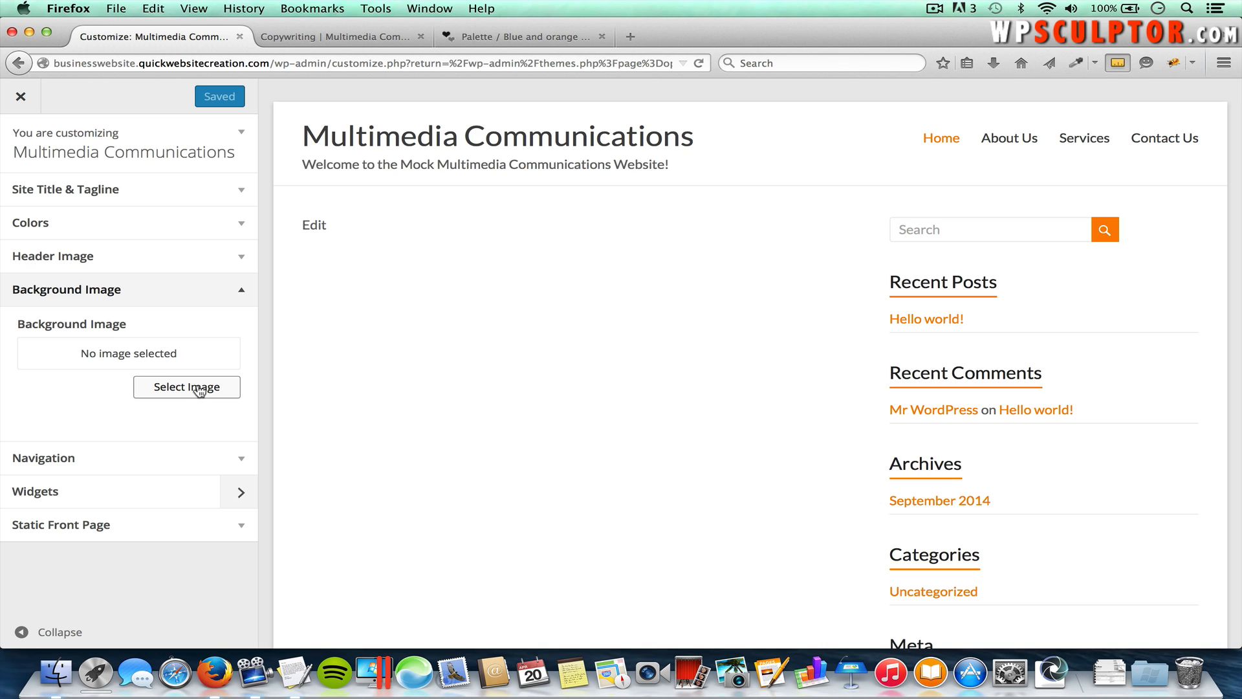
{"action": "left_click", "coordinate": [240, 227]}
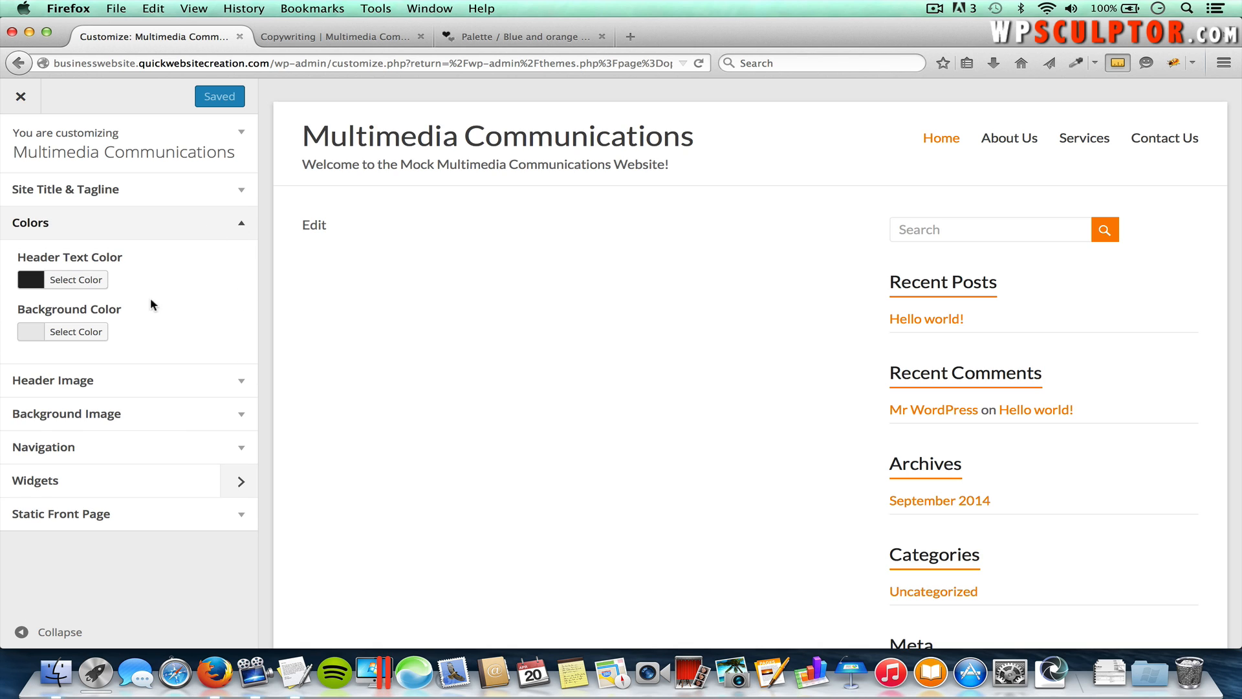
{"action": "left_click", "coordinate": [95, 333]}
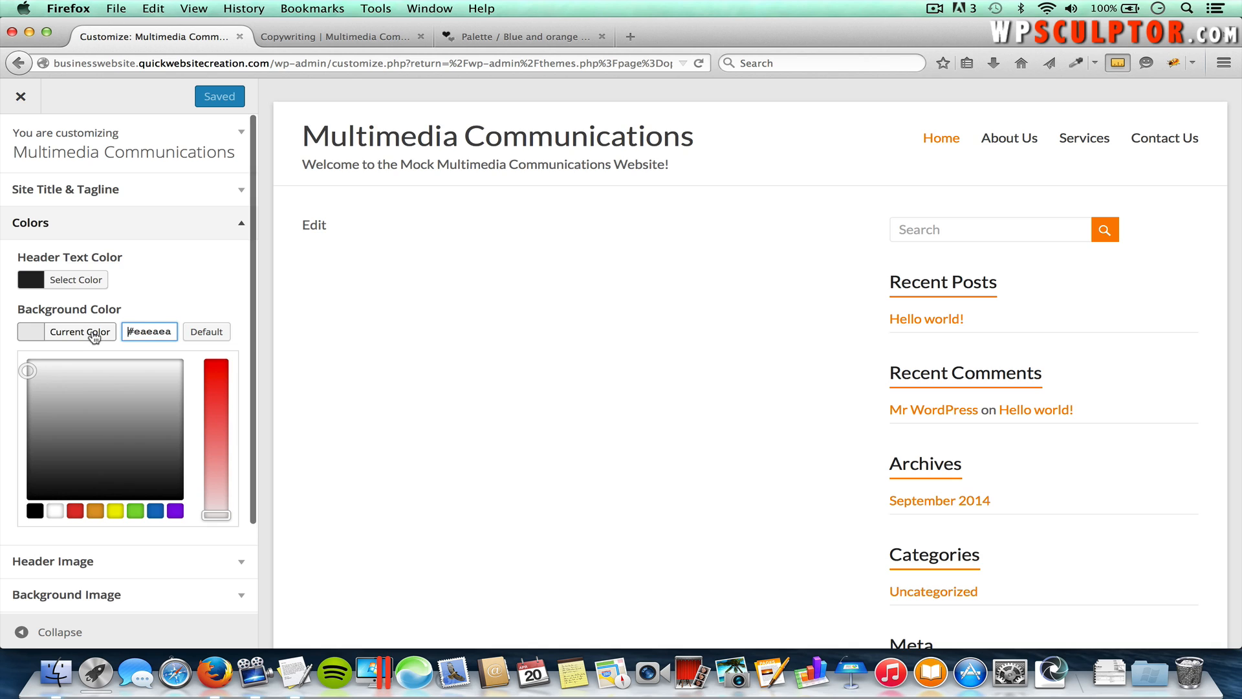
{"action": "double_click", "coordinate": [155, 328]}
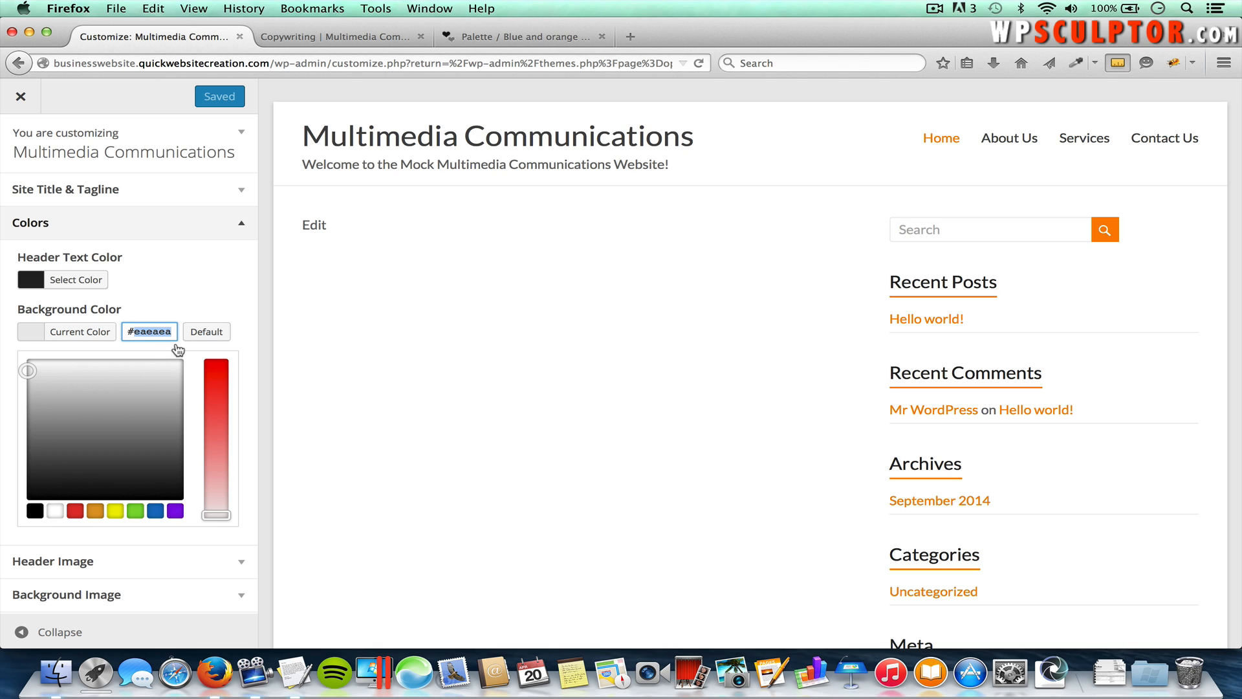
{"action": "key", "text": "BackSpace"}
{"action": "key", "text": "super+v"}
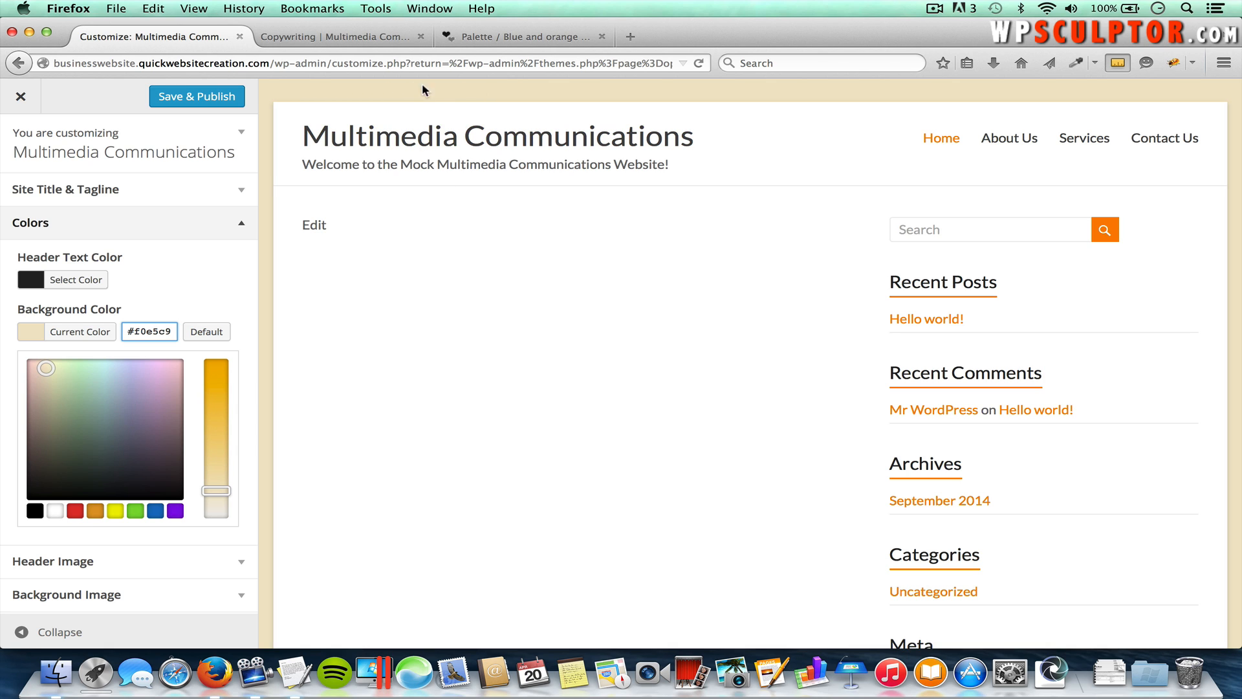
{"action": "left_click", "coordinate": [209, 101]}
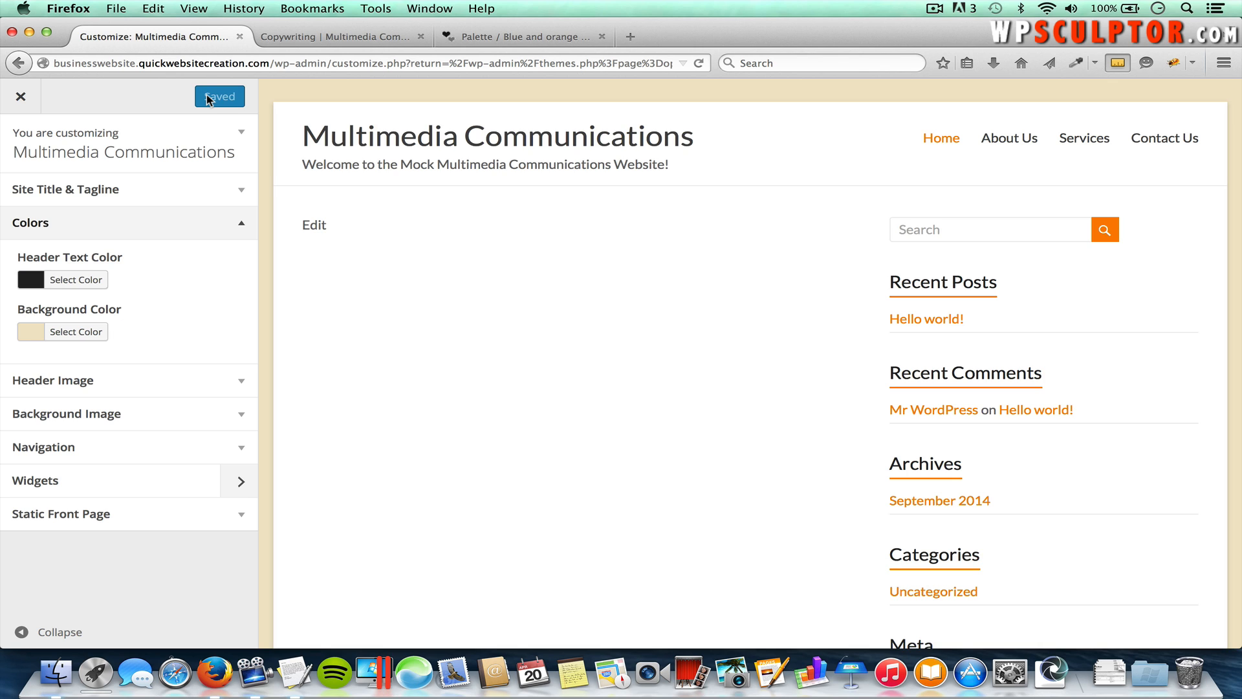
Step: Close the customizer and reload the Copywriting page to view the beige background
{"action": "left_click", "coordinate": [20, 98]}
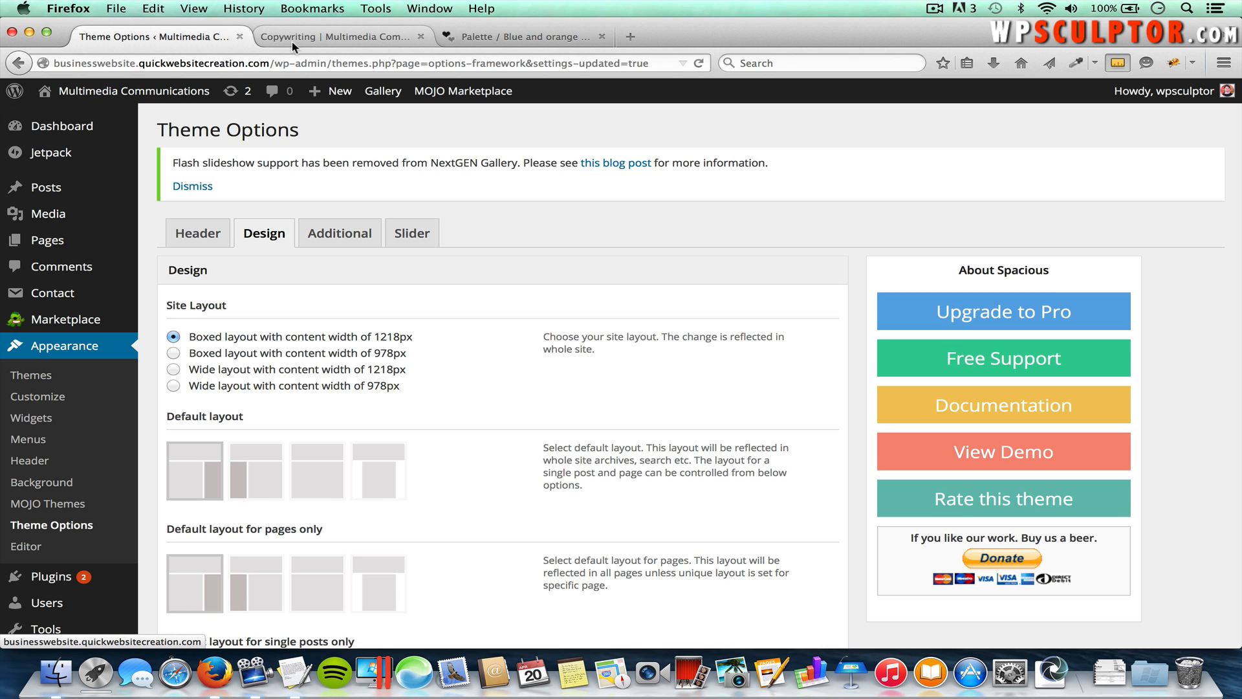
{"action": "left_click", "coordinate": [310, 38]}
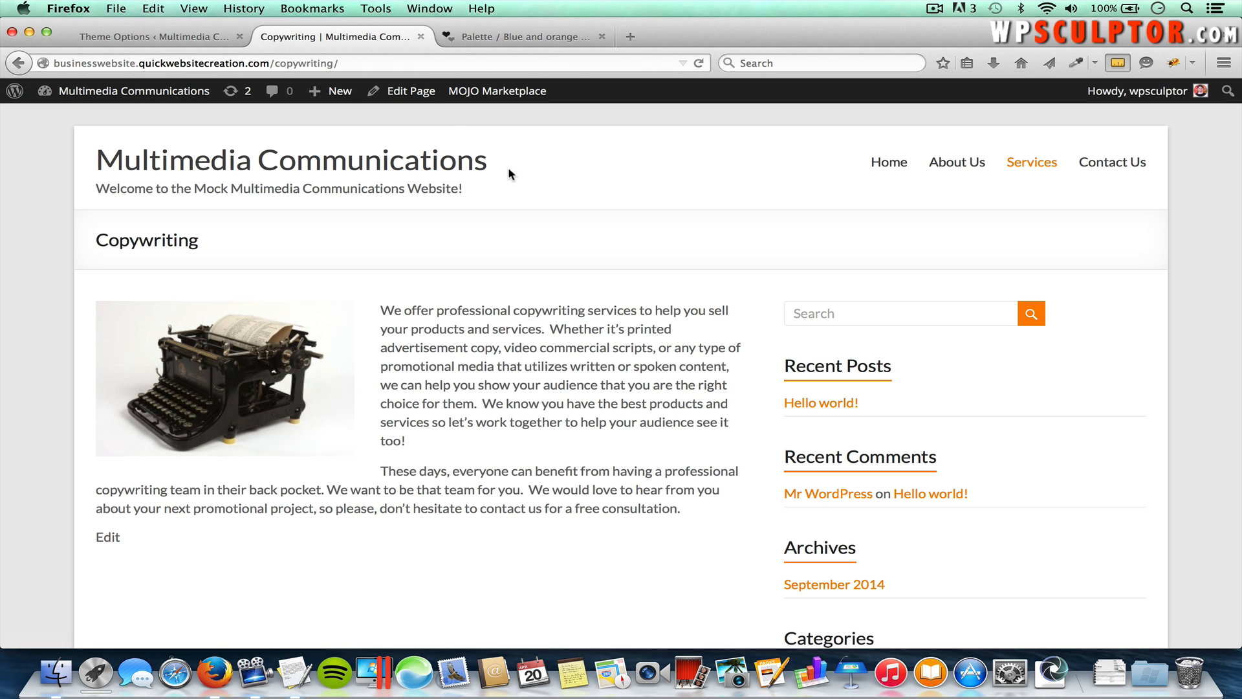
{"action": "key", "text": "super+r"}
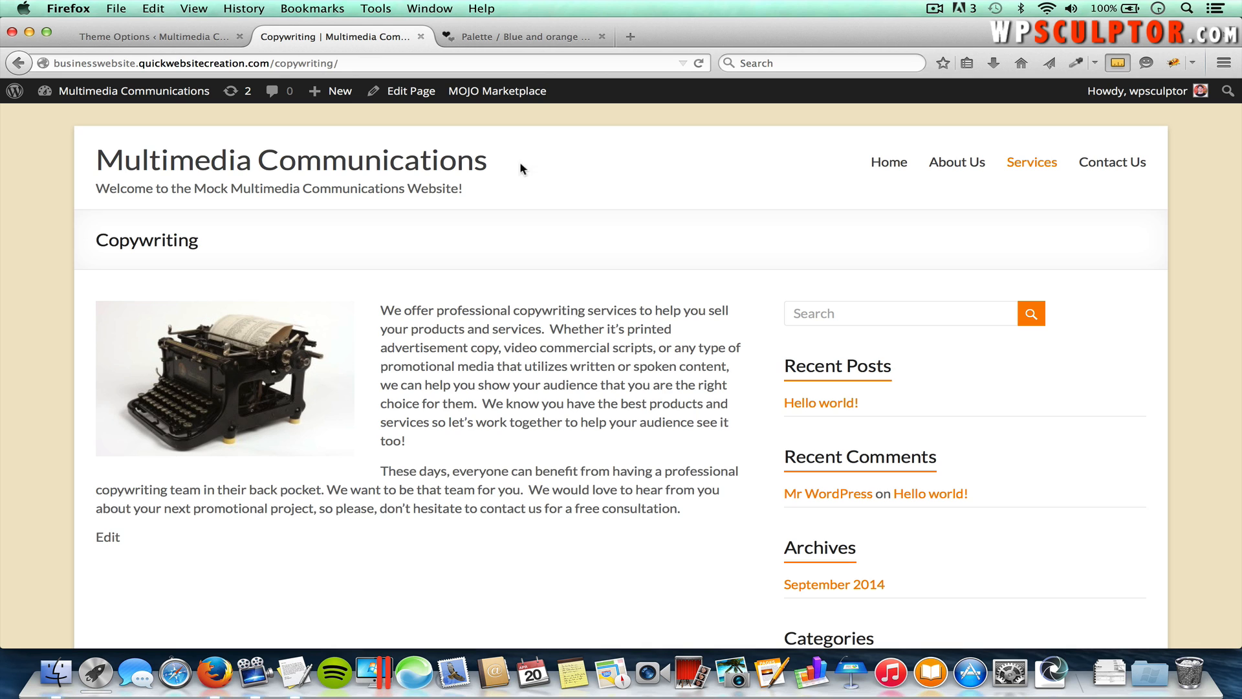
Step: Open pixabay.com in a new tab and search 'media' limited to vector graphics
{"action": "left_click", "coordinate": [632, 37]}
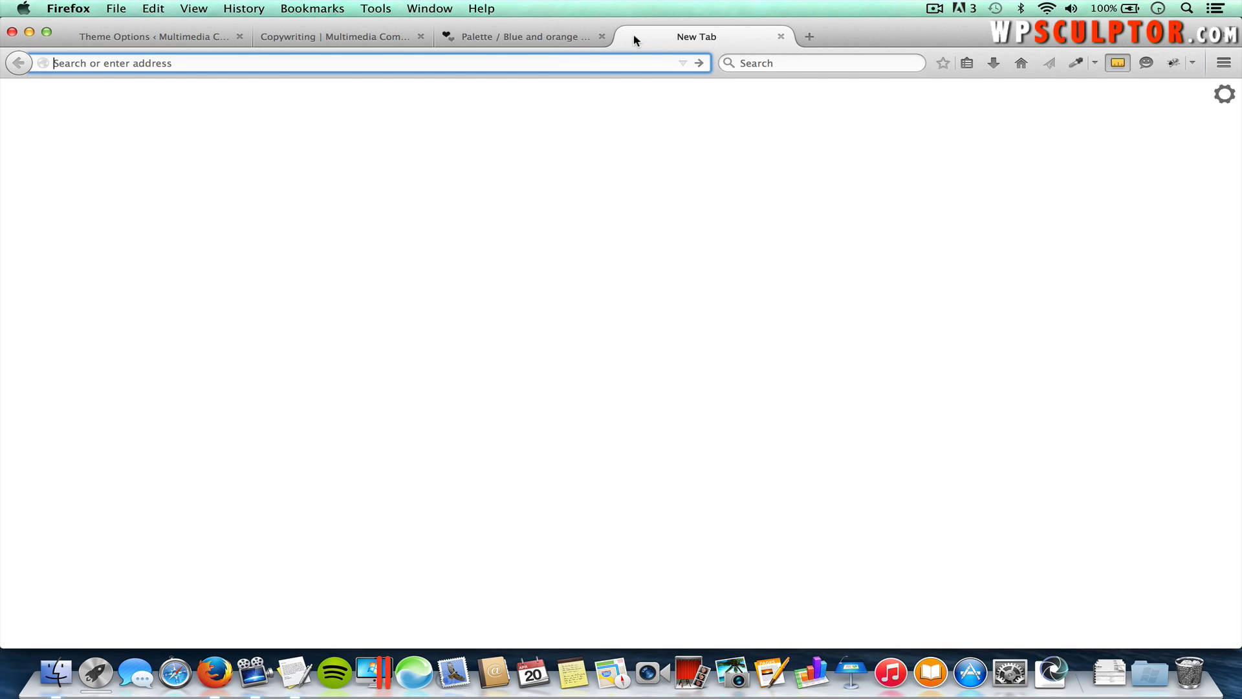
{"action": "type", "text": "pixabay.com/"}
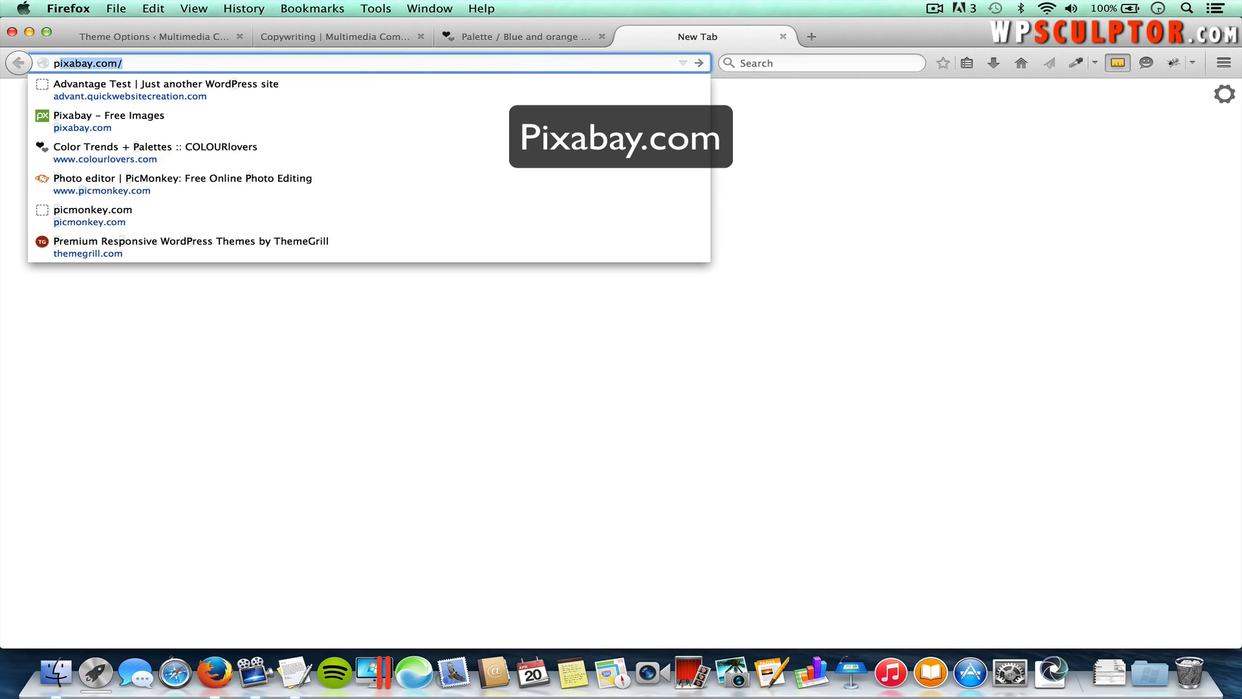
{"action": "key", "text": "Return"}
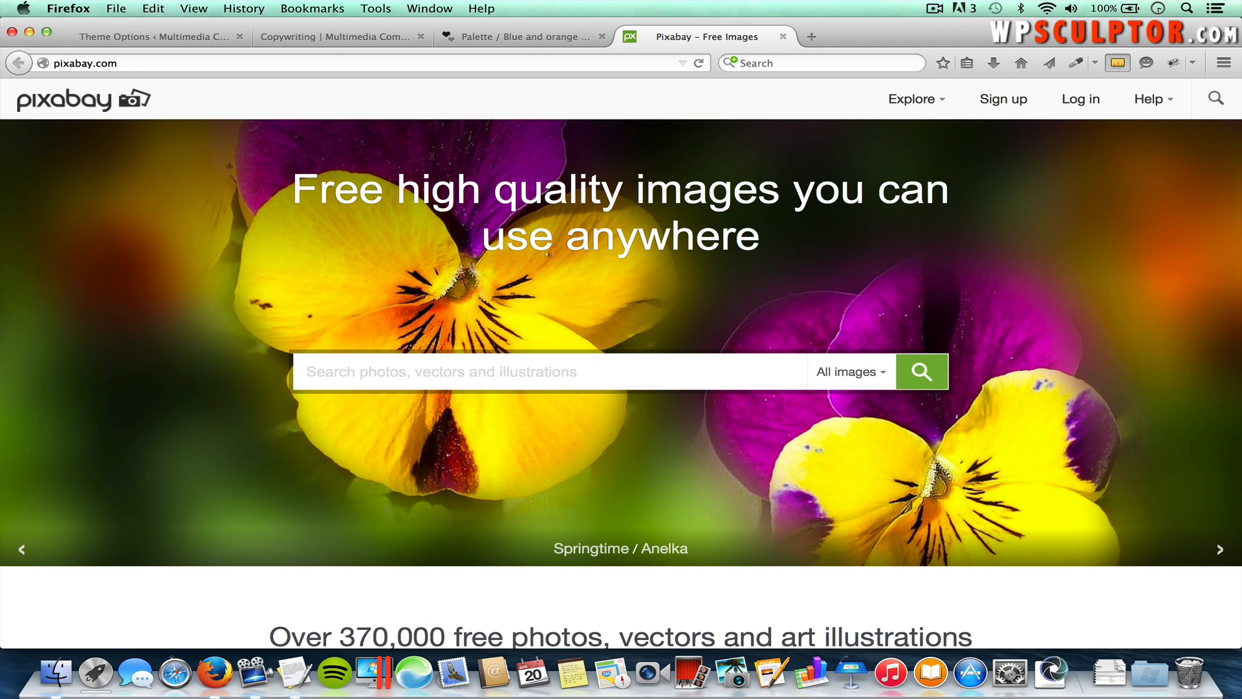
{"action": "left_click", "coordinate": [363, 365]}
{"action": "type", "text": "media"}
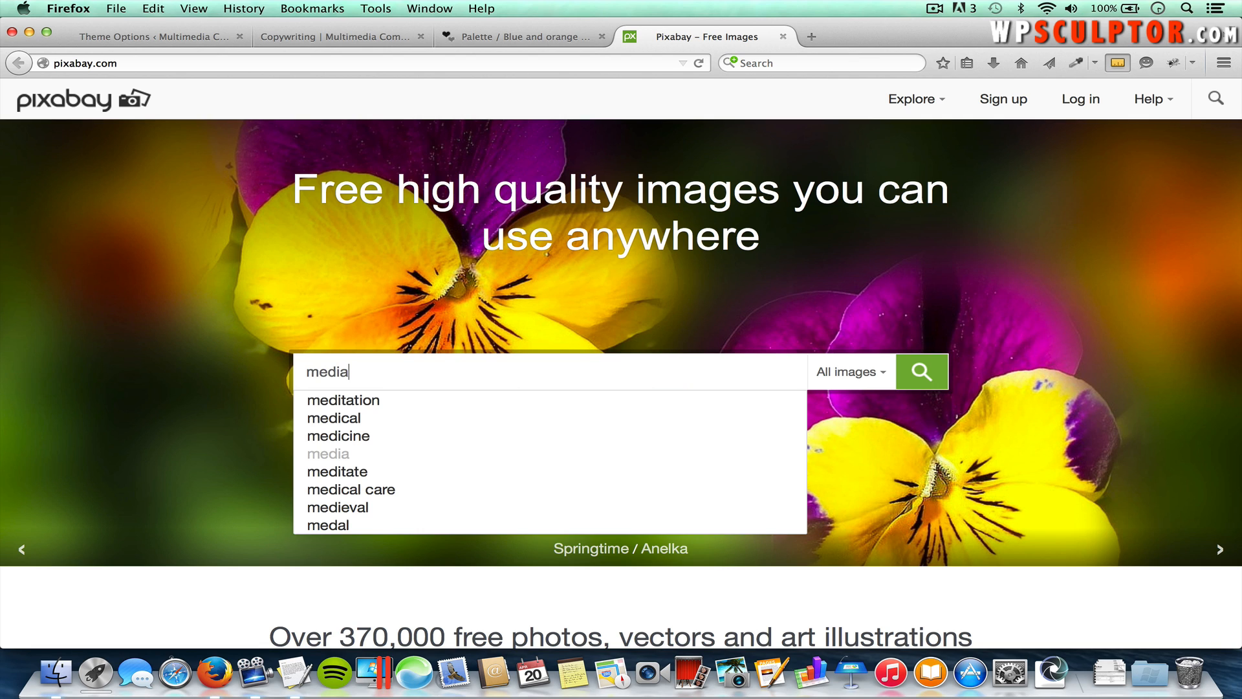
{"action": "left_click", "coordinate": [877, 377]}
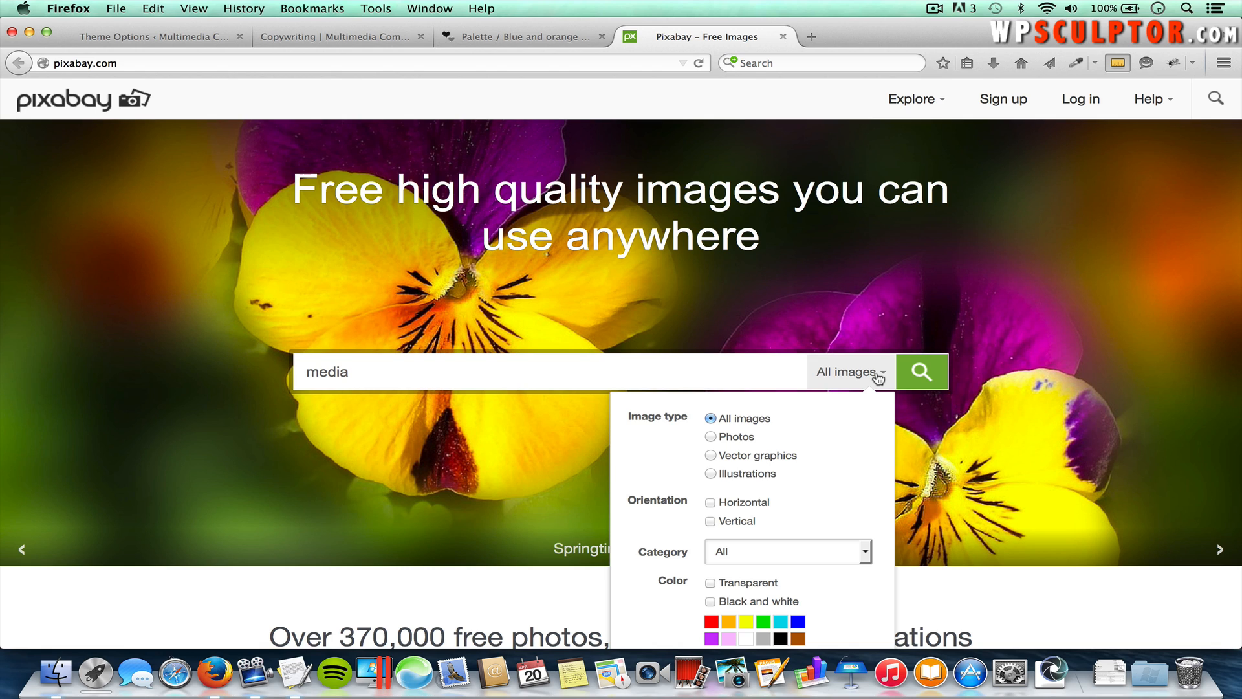
{"action": "left_click", "coordinate": [712, 456]}
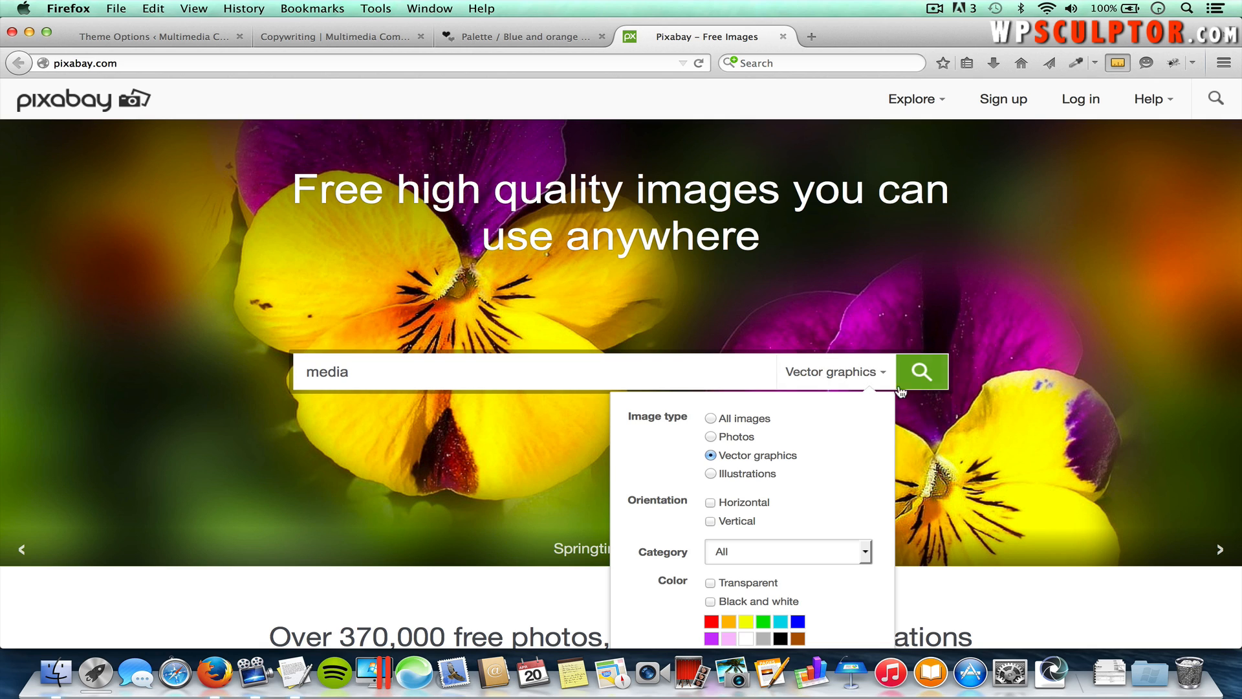
{"action": "left_click", "coordinate": [925, 372]}
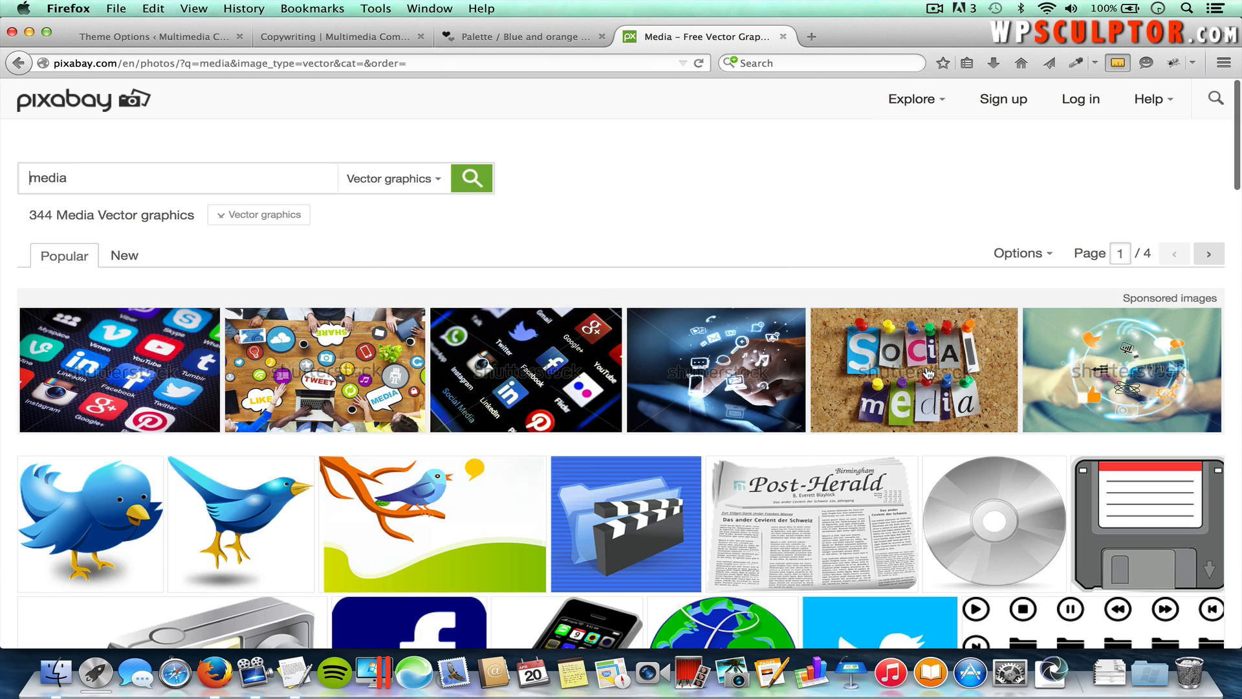
Step: Scroll down through the media vector thumbnails
{"action": "scroll", "coordinate": [929, 453], "scroll_direction": "down", "scroll_amount": 5}
{"action": "scroll", "coordinate": [929, 493], "scroll_direction": "down", "scroll_amount": 10}
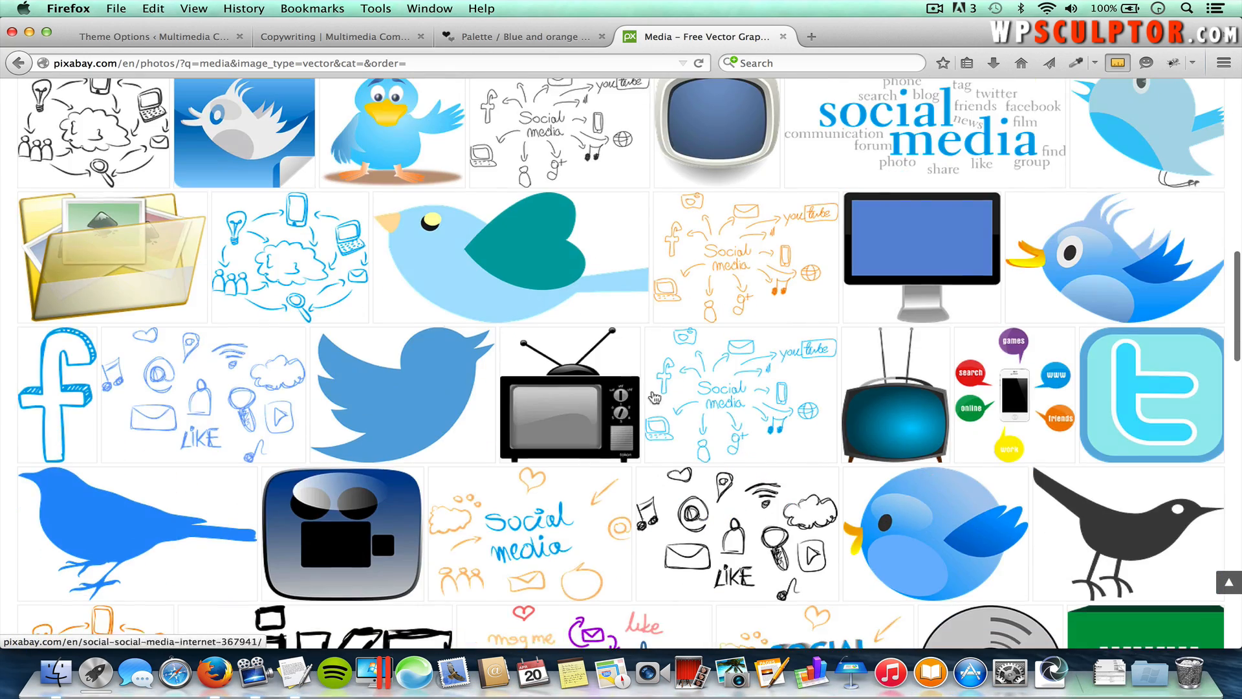
{"action": "scroll", "coordinate": [802, 534], "scroll_direction": "down", "scroll_amount": 5}
{"action": "scroll", "coordinate": [803, 533], "scroll_direction": "down", "scroll_amount": 15}
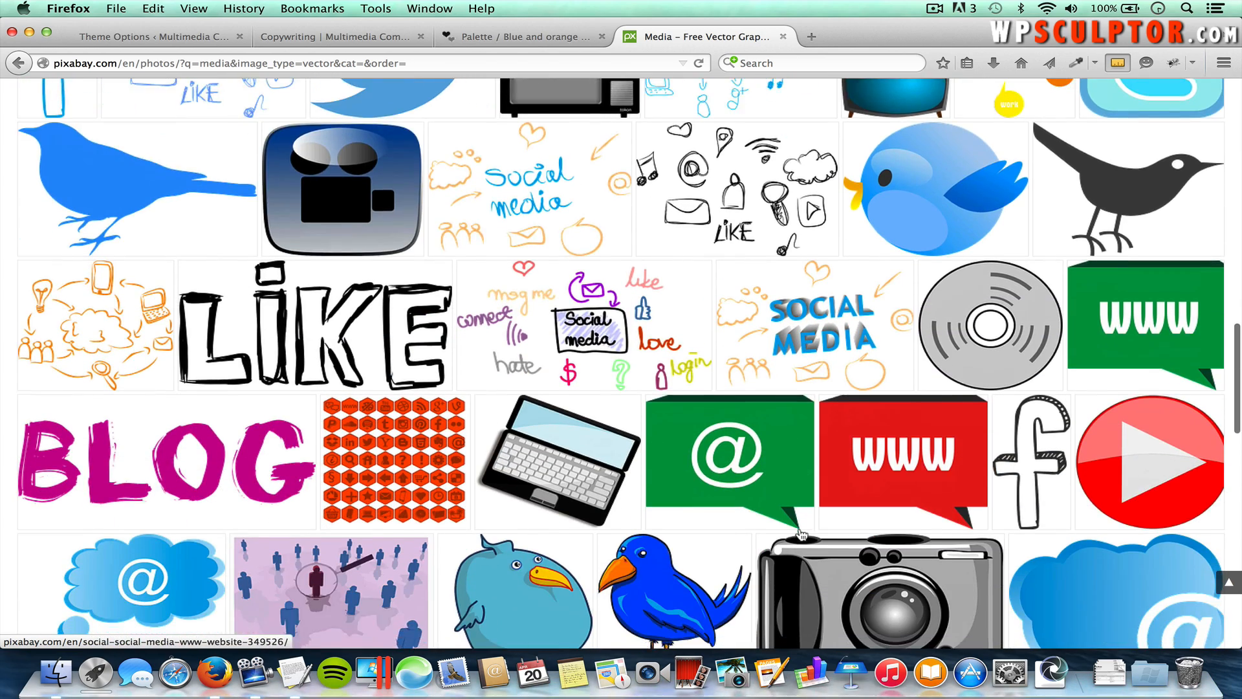
{"action": "scroll", "coordinate": [802, 534], "scroll_direction": "down", "scroll_amount": 3}
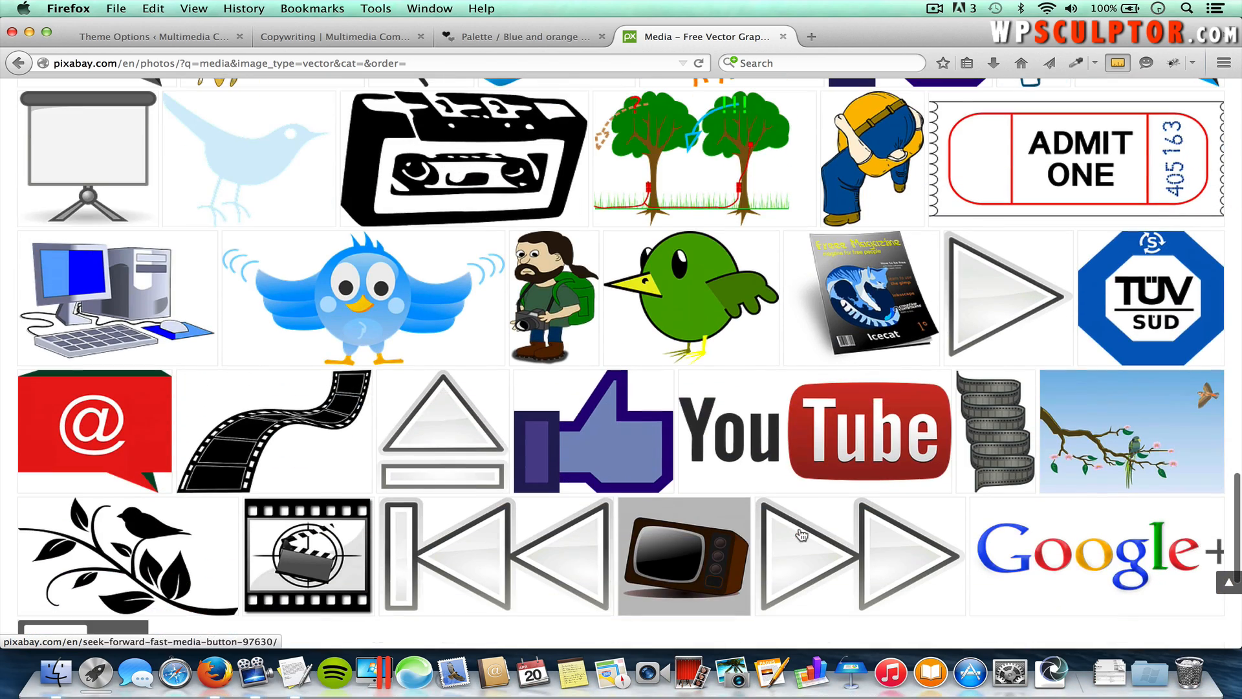
{"action": "mouse_move", "coordinate": [303, 429]}
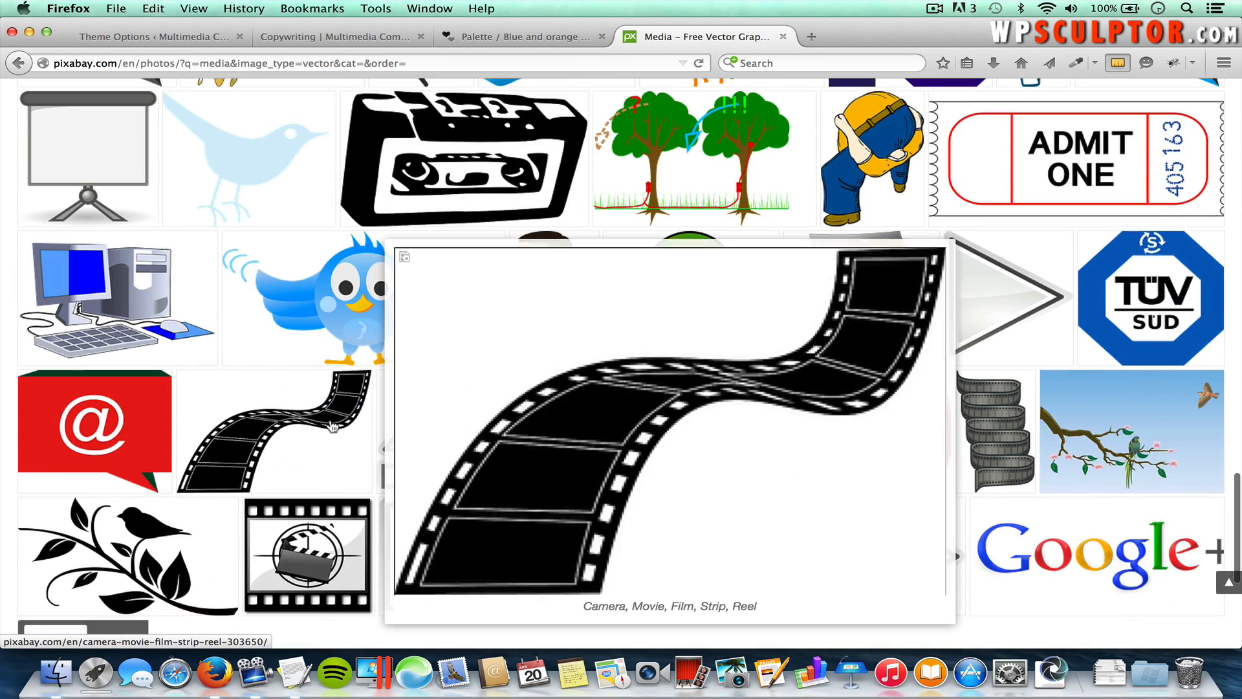
Step: Open the film-strip vector's page and request the small 640 × 447 download
{"action": "left_click", "coordinate": [287, 430]}
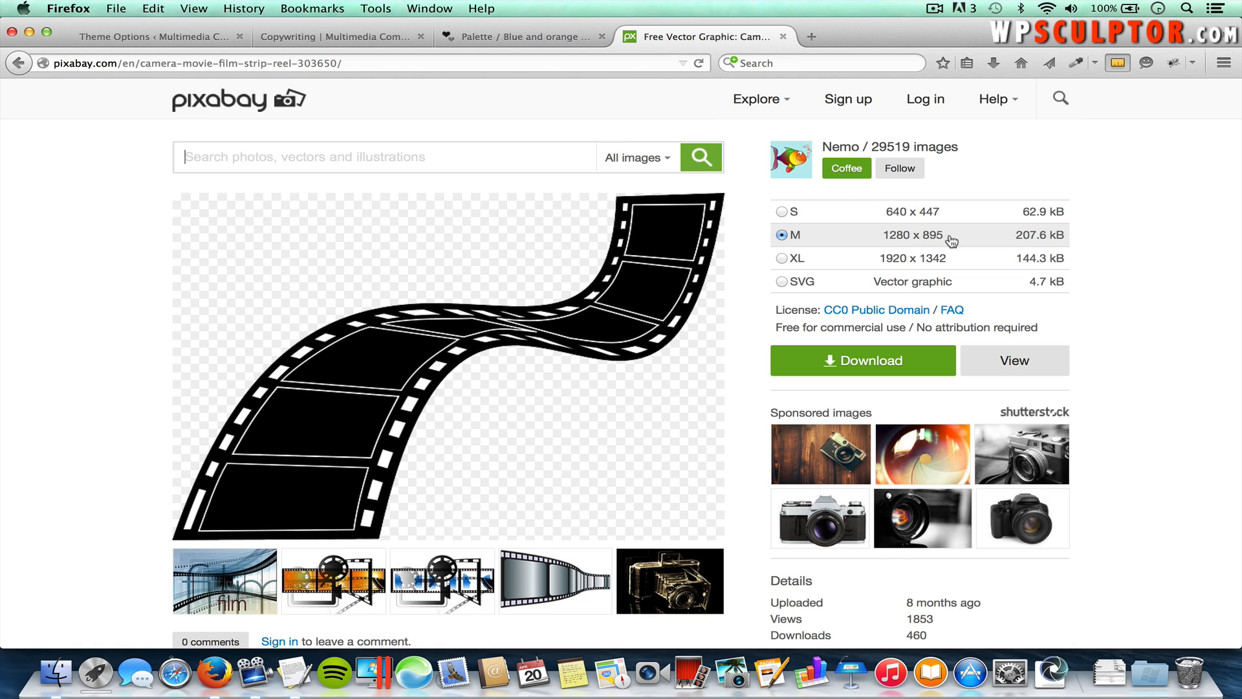
{"action": "mouse_move", "coordinate": [687, 365]}
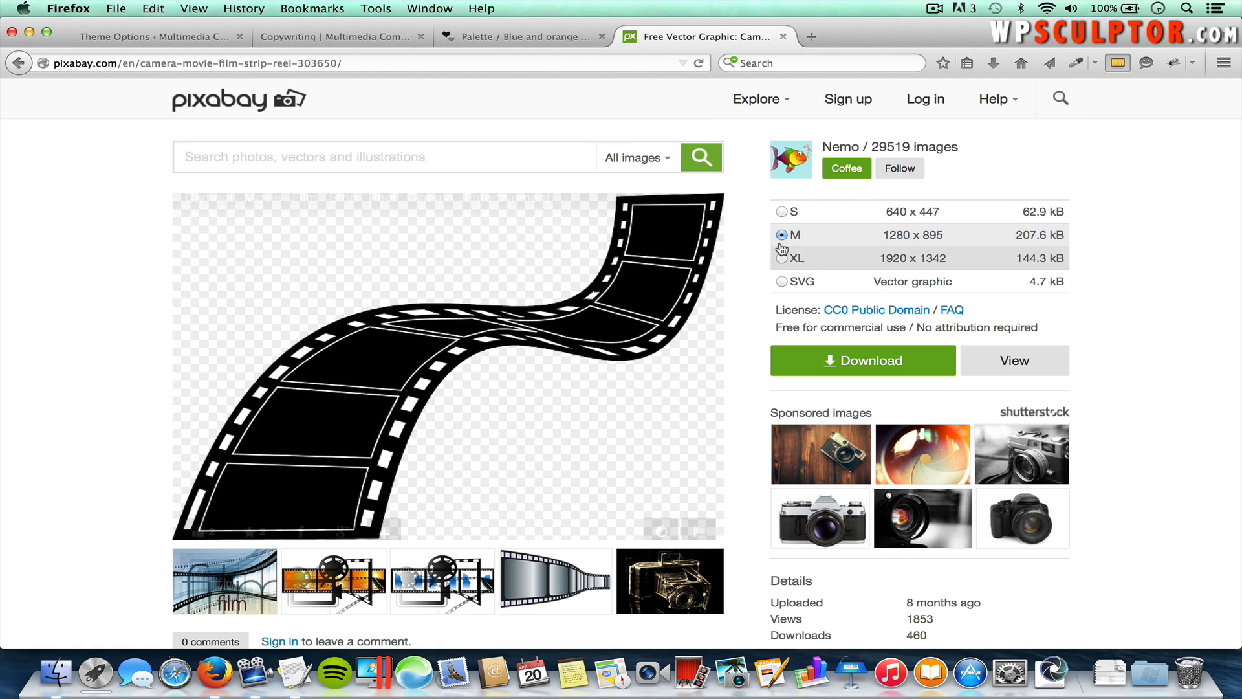
{"action": "left_click", "coordinate": [780, 210]}
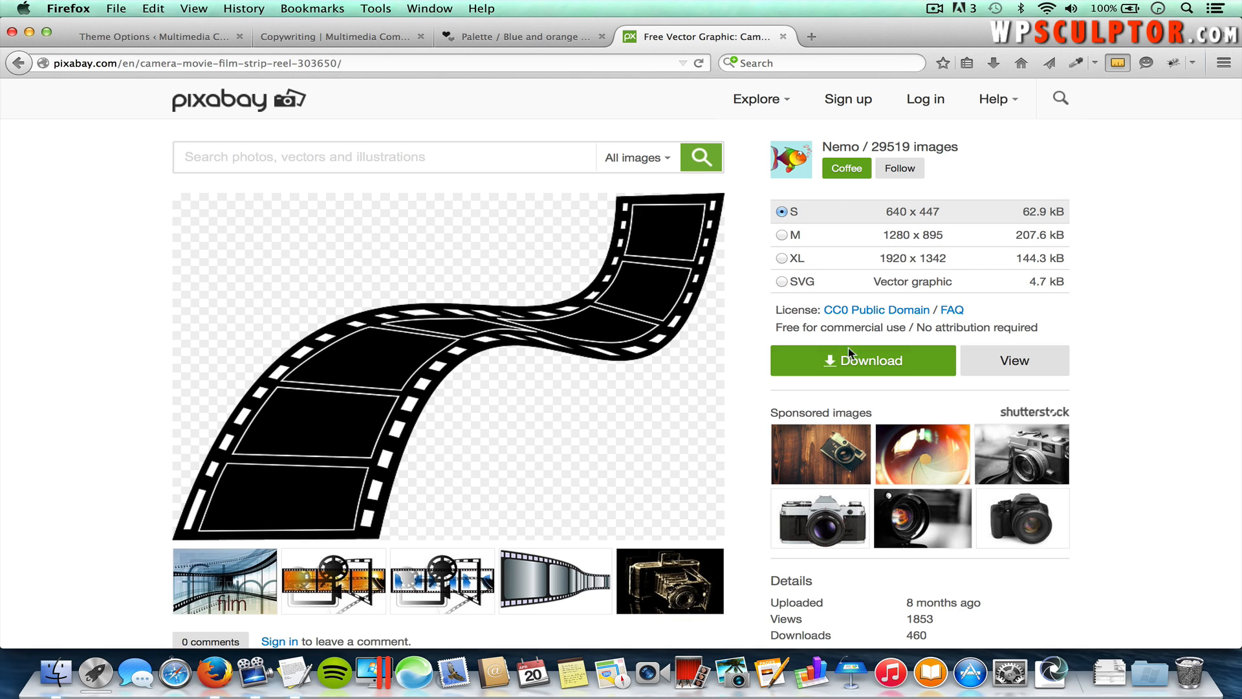
{"action": "left_click", "coordinate": [853, 364]}
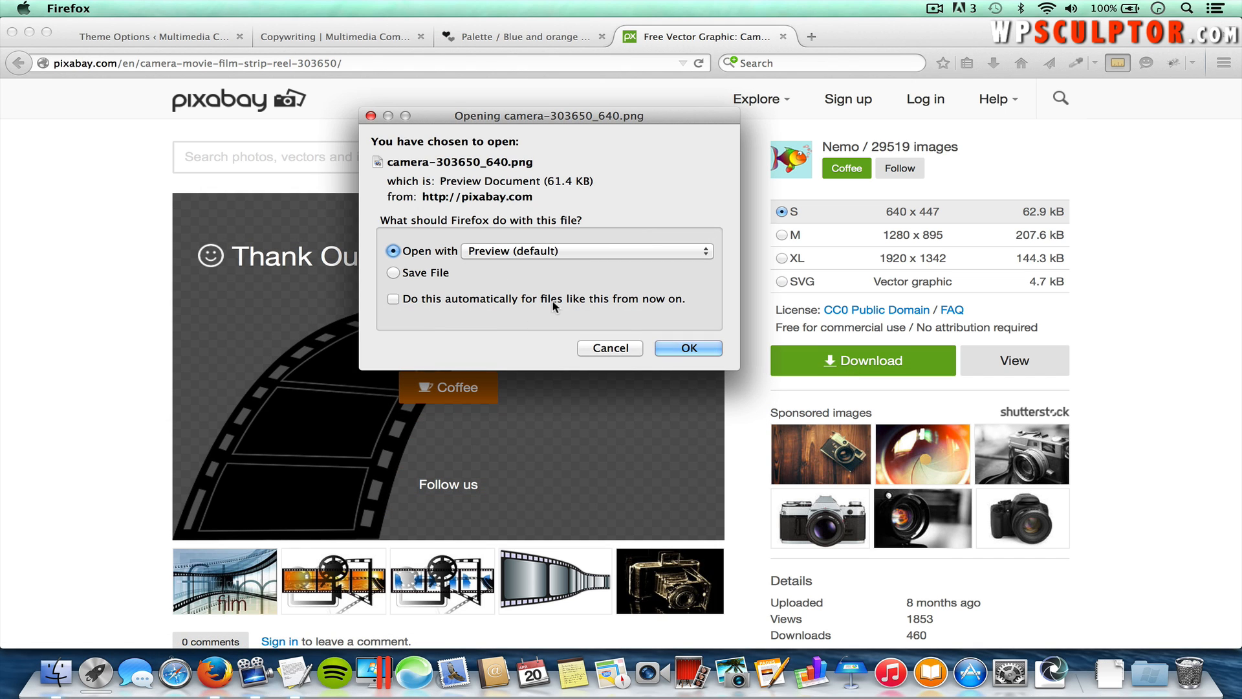
Step: Cancel the download, close the Pixabay page and open an empty tab
{"action": "left_click", "coordinate": [610, 346]}
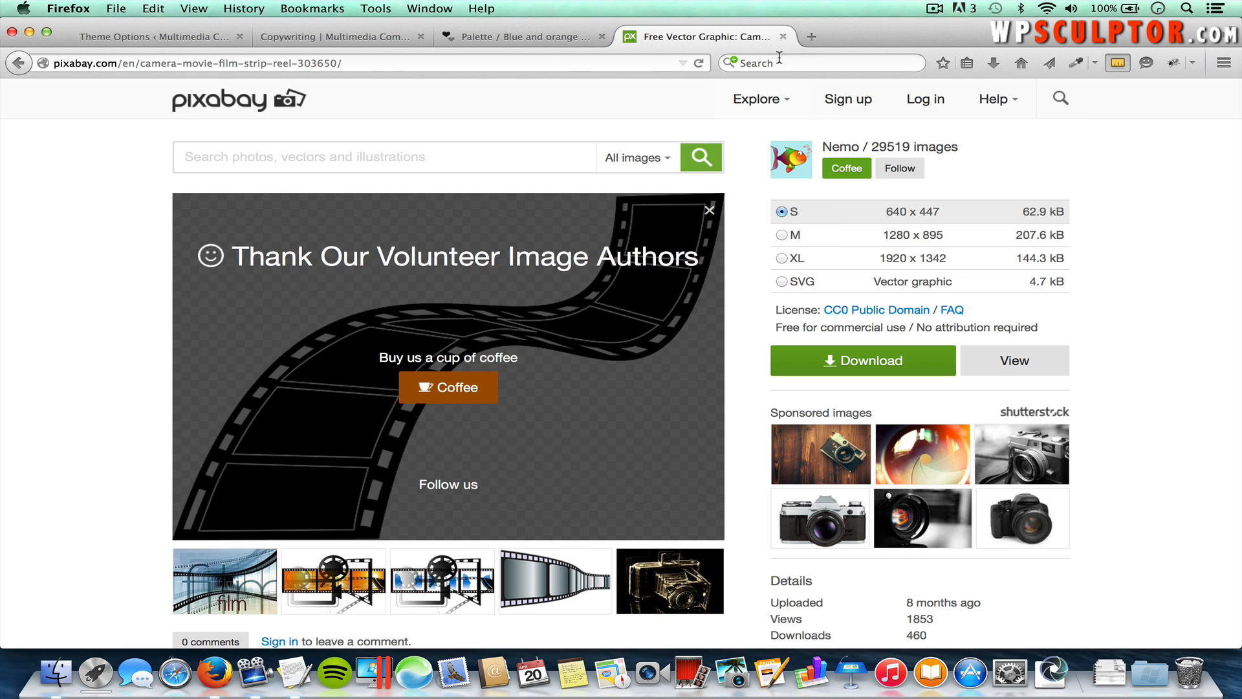
{"action": "left_click", "coordinate": [782, 36]}
{"action": "left_click", "coordinate": [631, 36]}
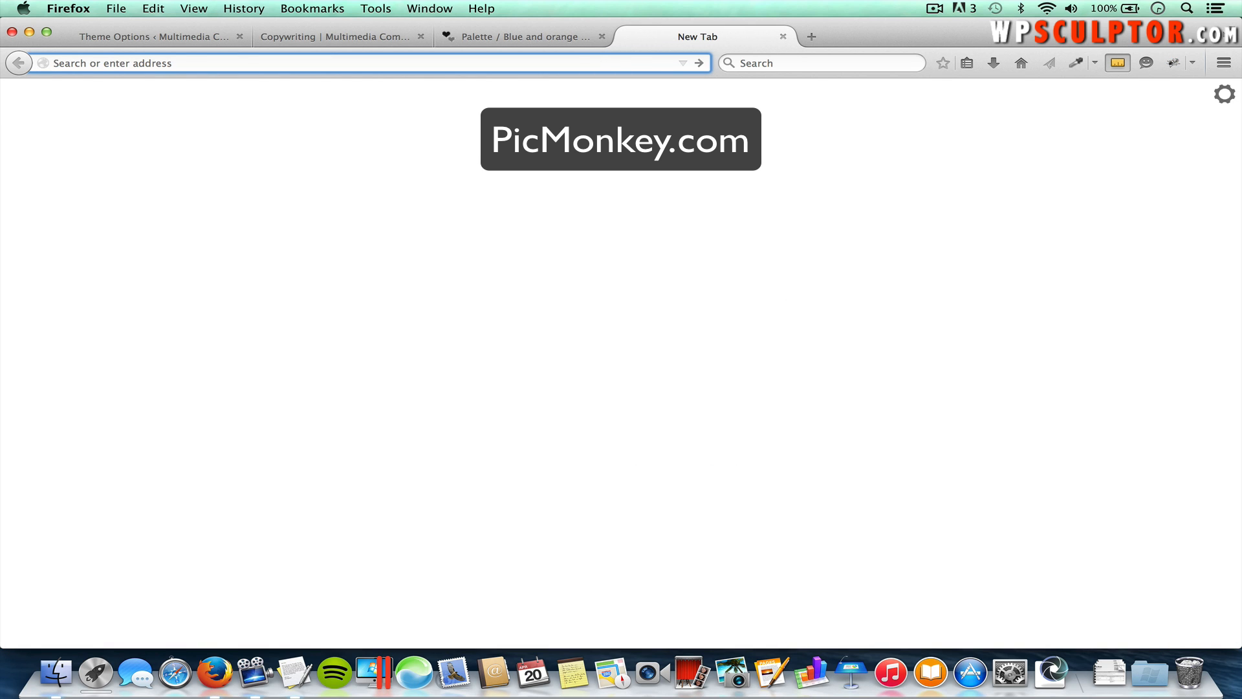
Step: Load picmonkey.com and choose a Custom design size
{"action": "type", "text": "picmonkey.com"}
{"action": "key", "text": "Return"}
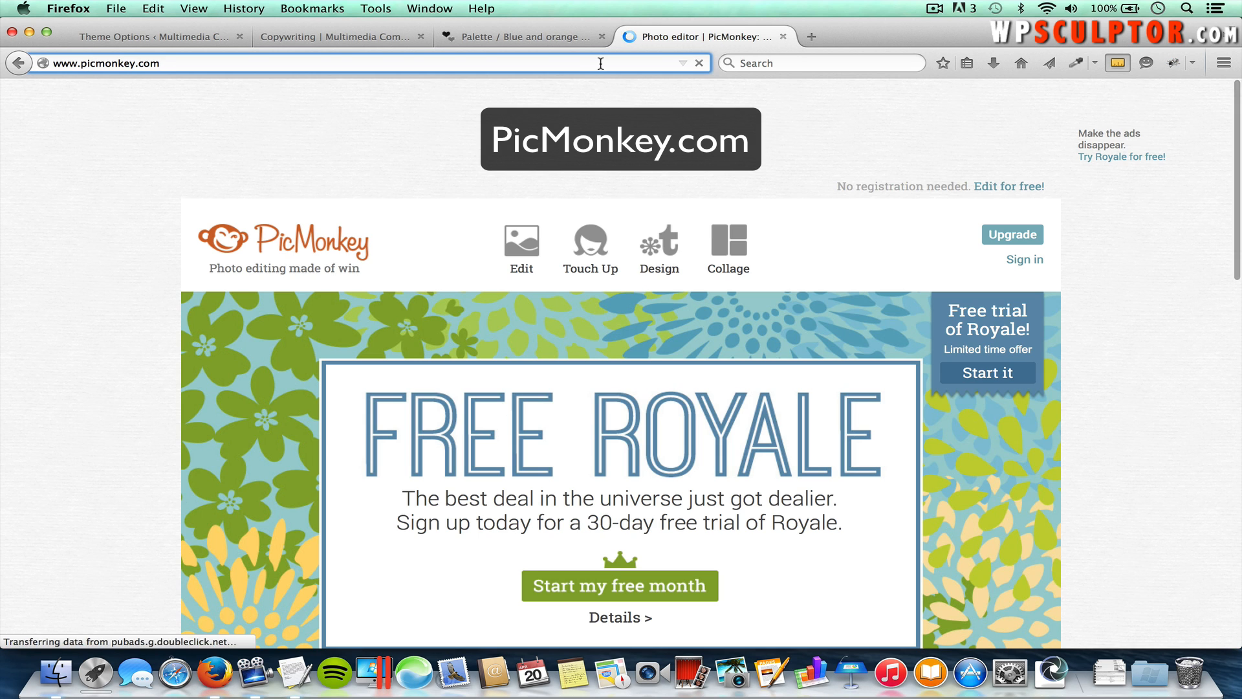
{"action": "mouse_move", "coordinate": [666, 260]}
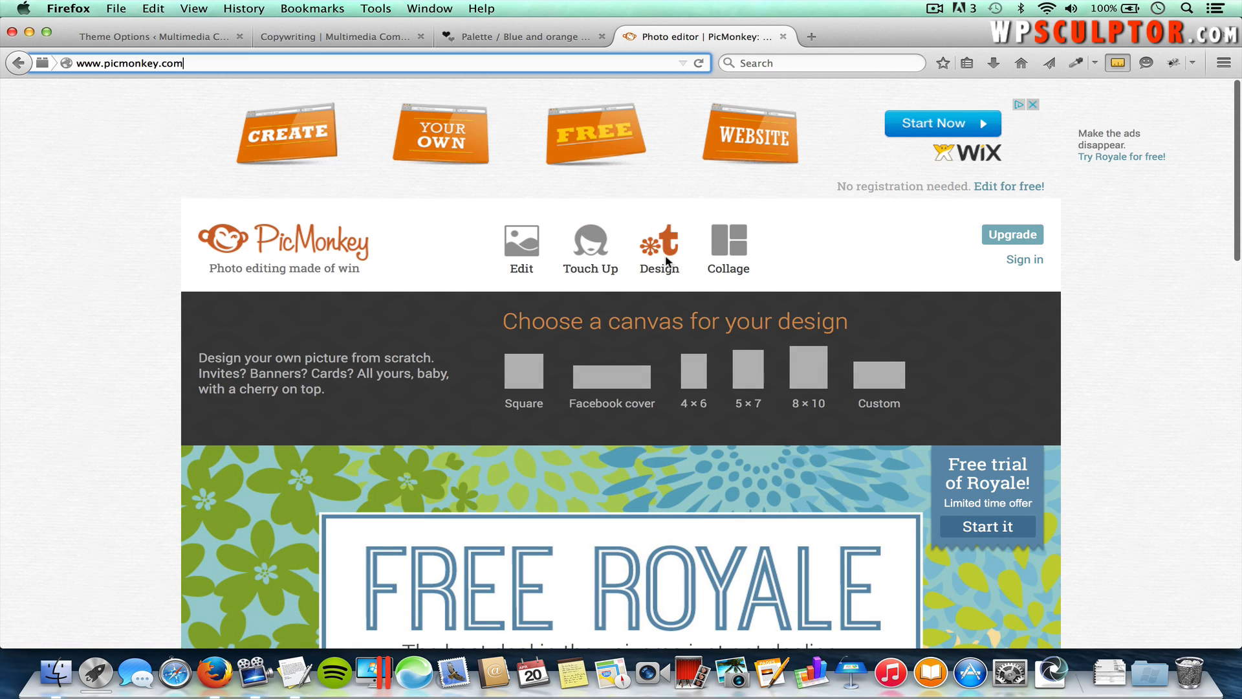
{"action": "left_click", "coordinate": [879, 382]}
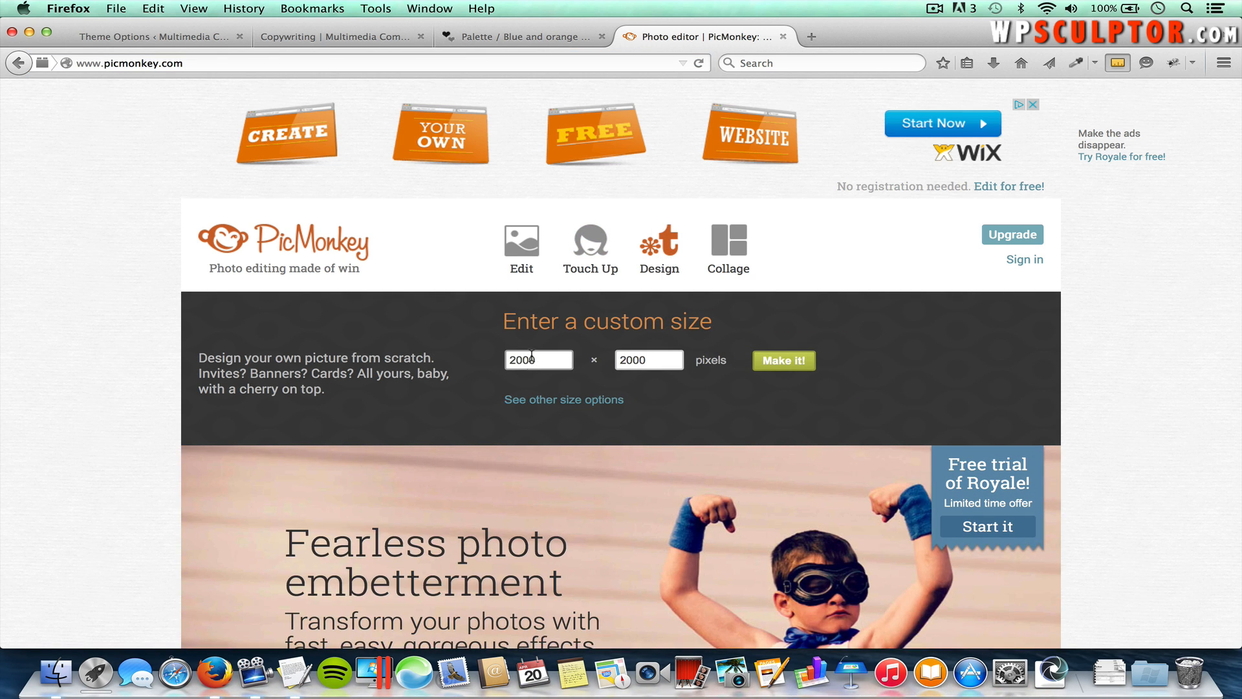
Step: Create a blank 500 × 500 pixel canvas and switch to the Text tool
{"action": "double_click", "coordinate": [539, 353]}
{"action": "type", "text": "5"}
{"action": "double_click", "coordinate": [631, 359]}
{"action": "type", "text": "500"}
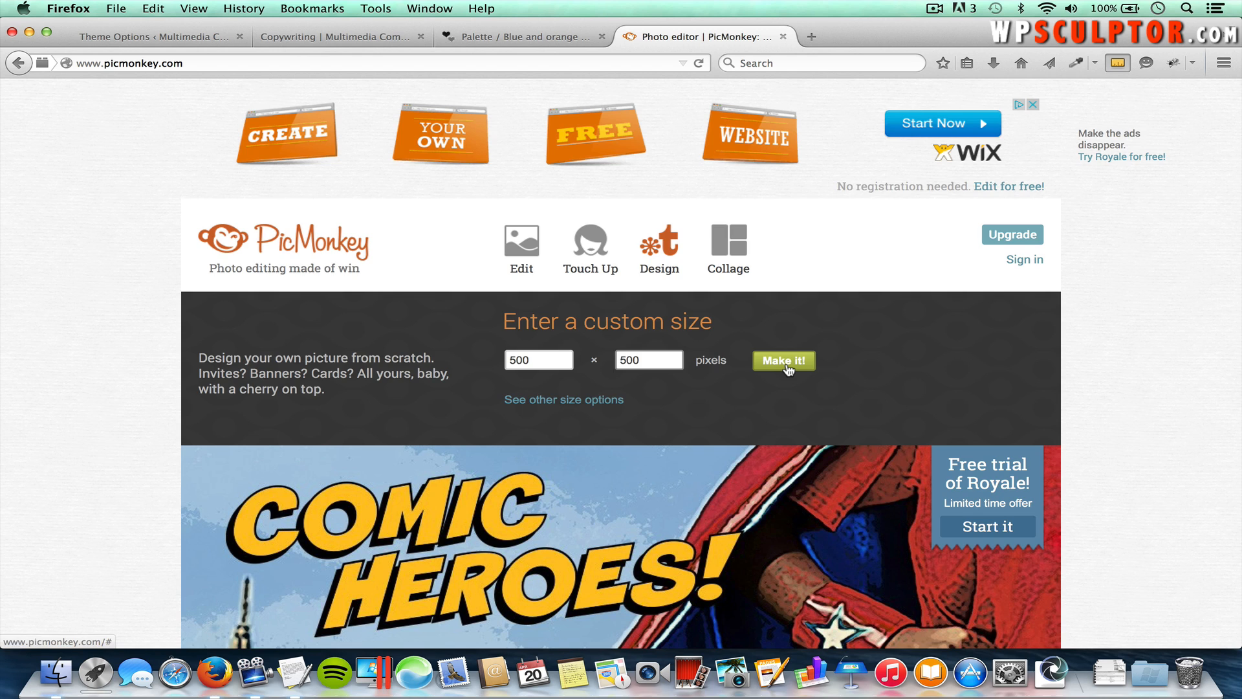
{"action": "left_click", "coordinate": [781, 368]}
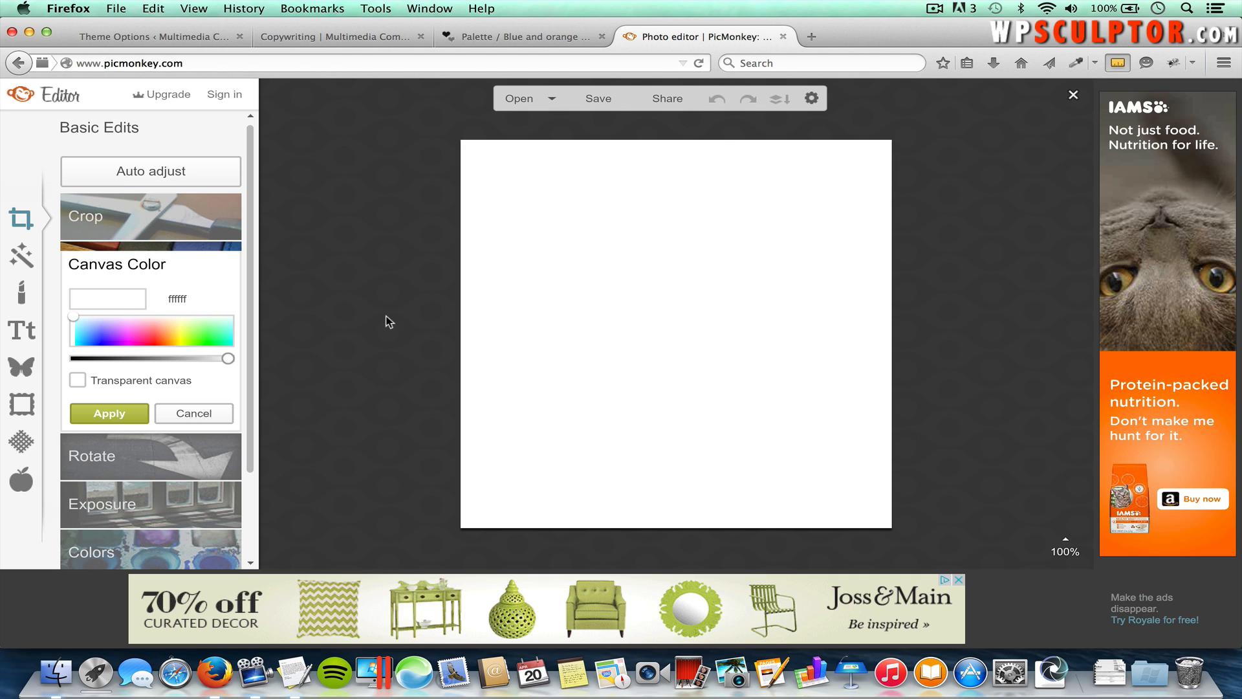
{"action": "left_click", "coordinate": [23, 333]}
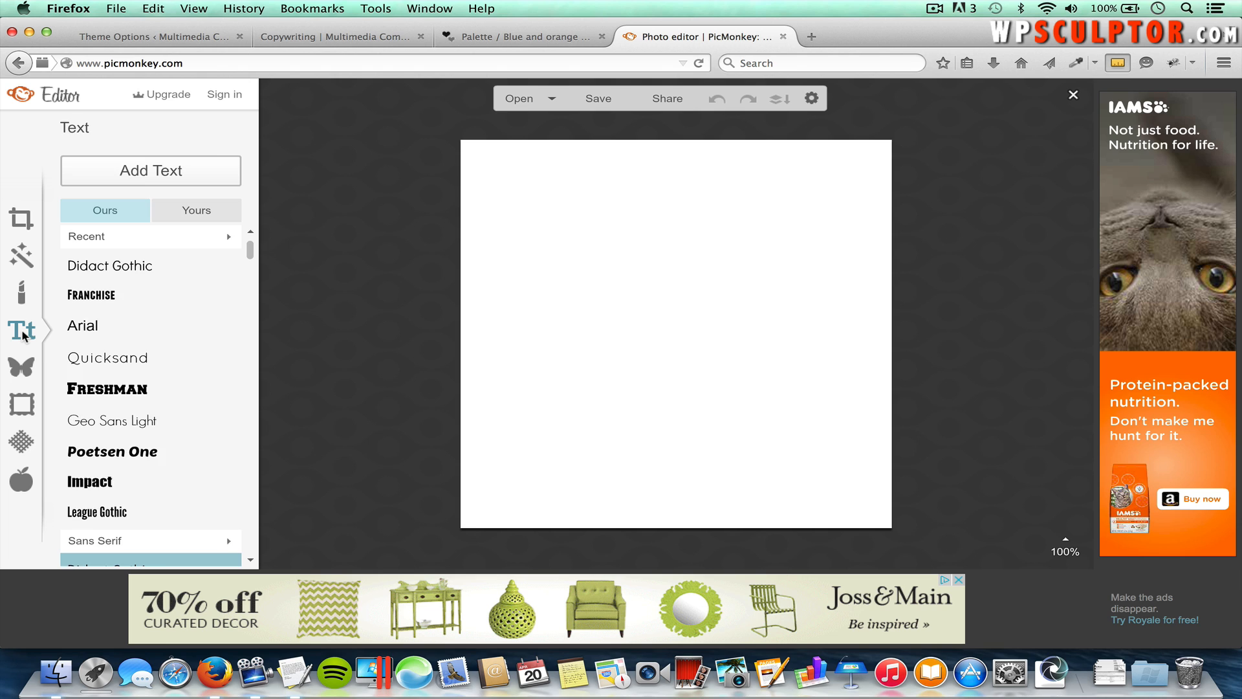
Step: Add a new text box reading 'Multimedia' to the canvas
{"action": "left_click", "coordinate": [145, 173]}
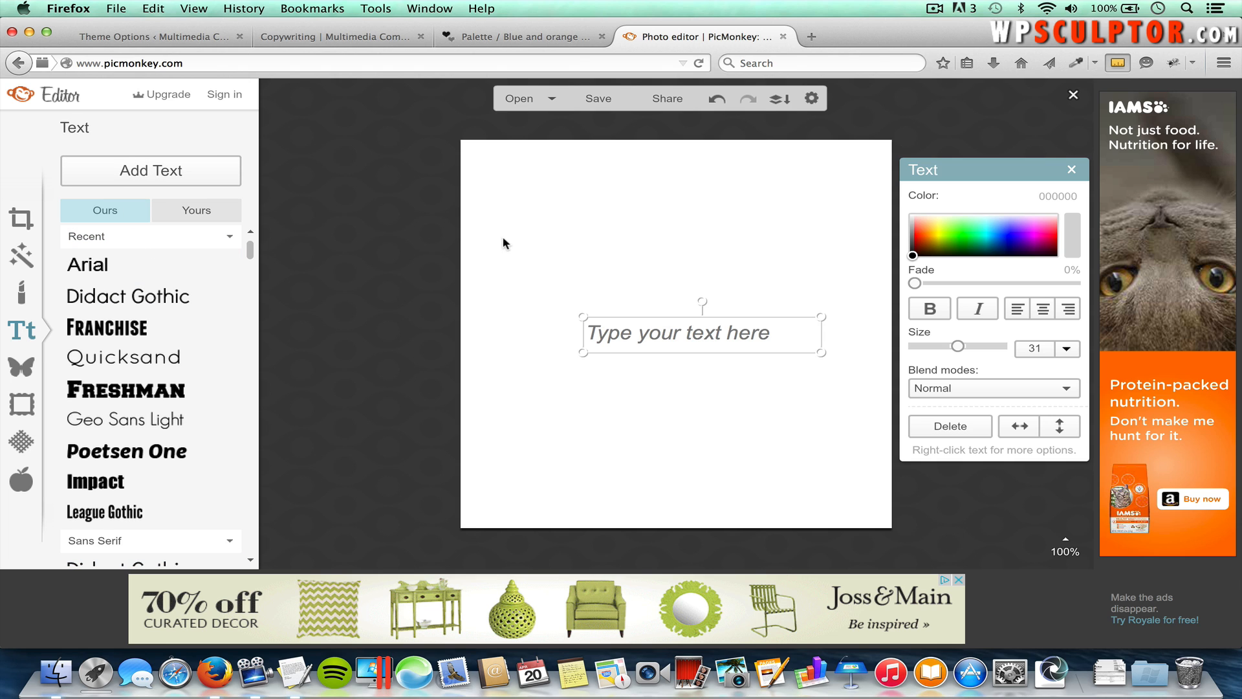
{"action": "left_click", "coordinate": [690, 334]}
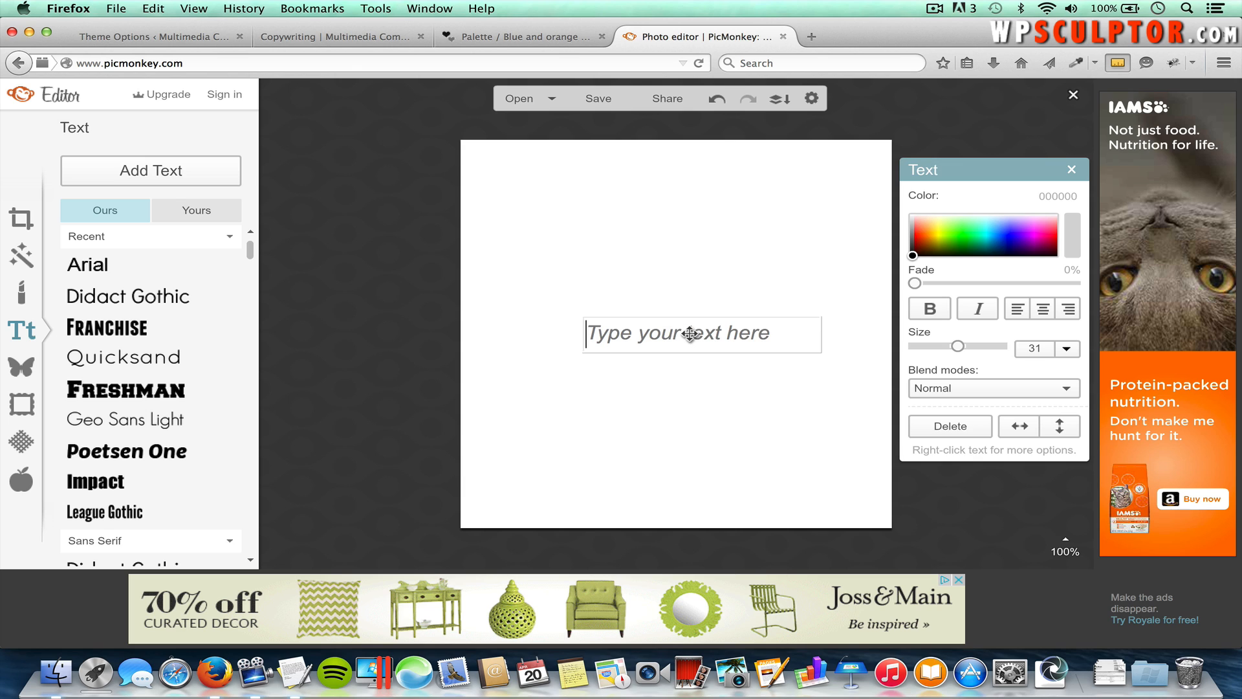
{"action": "type", "text": "M"}
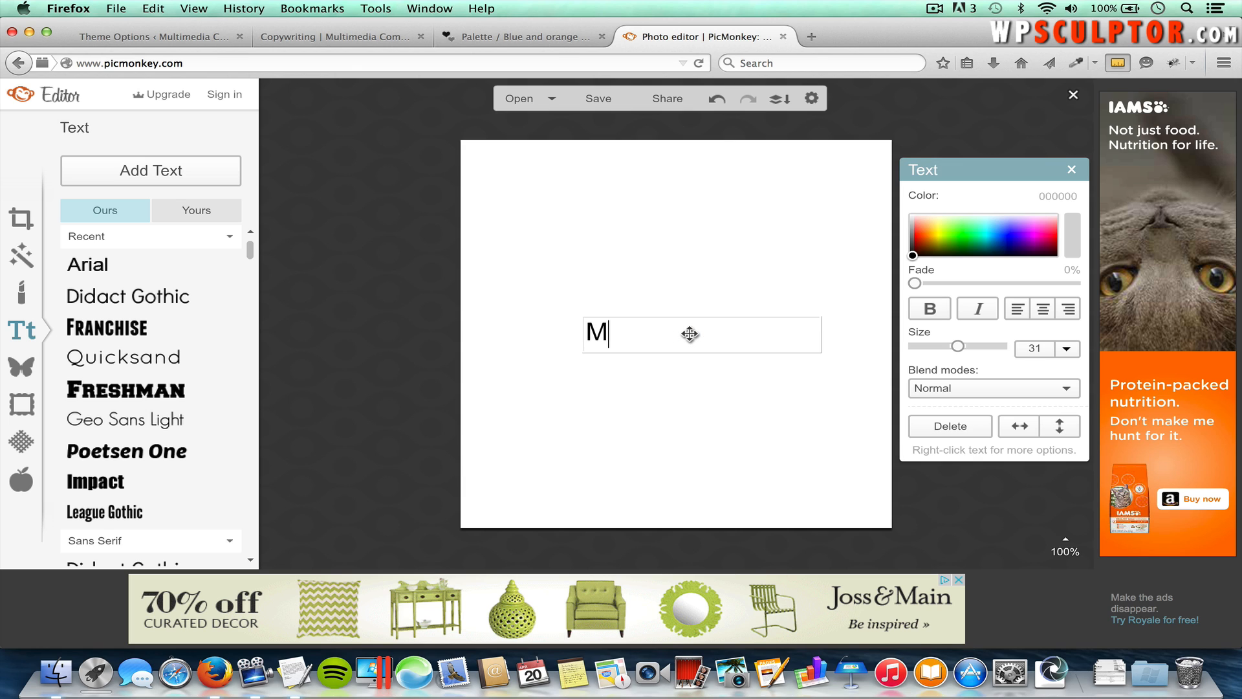
{"action": "type", "text": "ultimedia"}
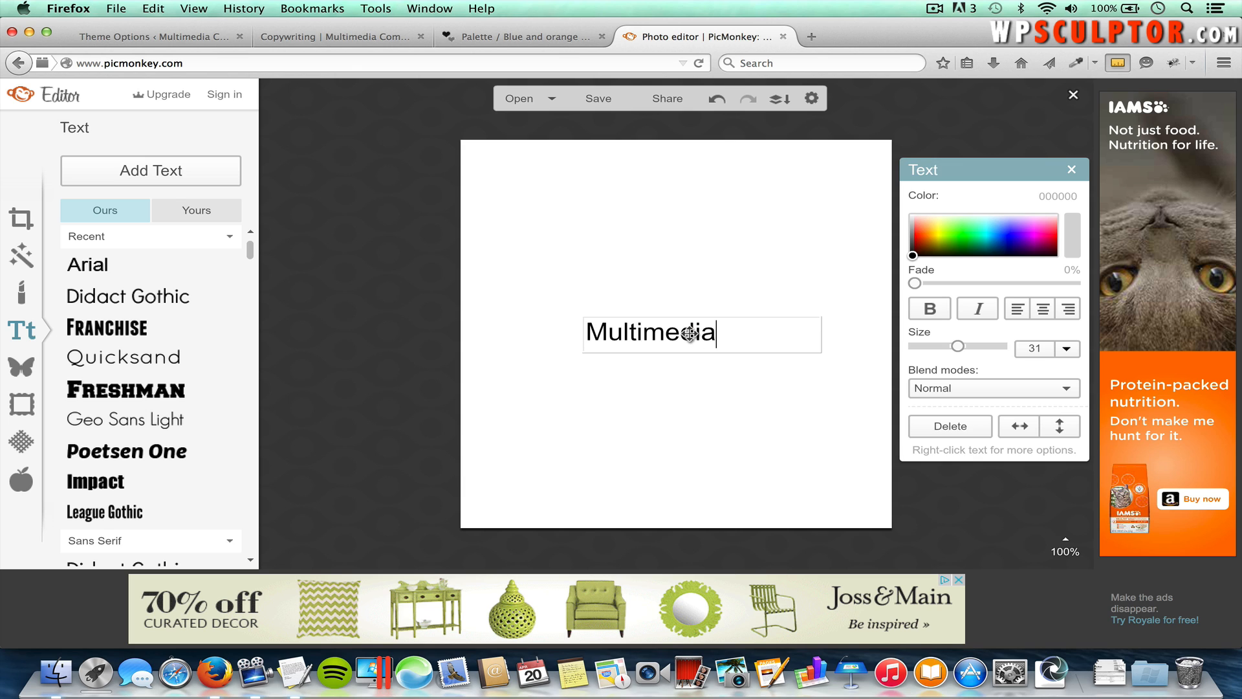
Step: Set the Multimedia text to the Franchise font at size 56
{"action": "double_click", "coordinate": [684, 337]}
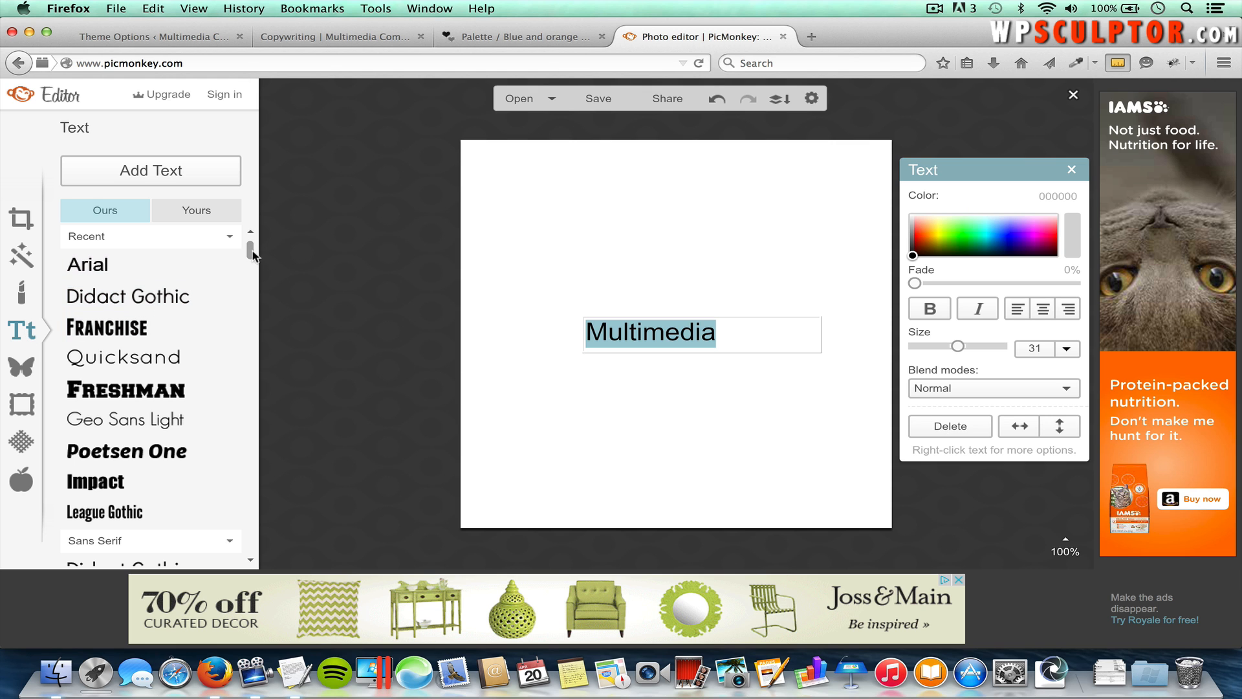
{"action": "left_click_drag", "start_coordinate": [250, 254], "coordinate": [227, 462]}
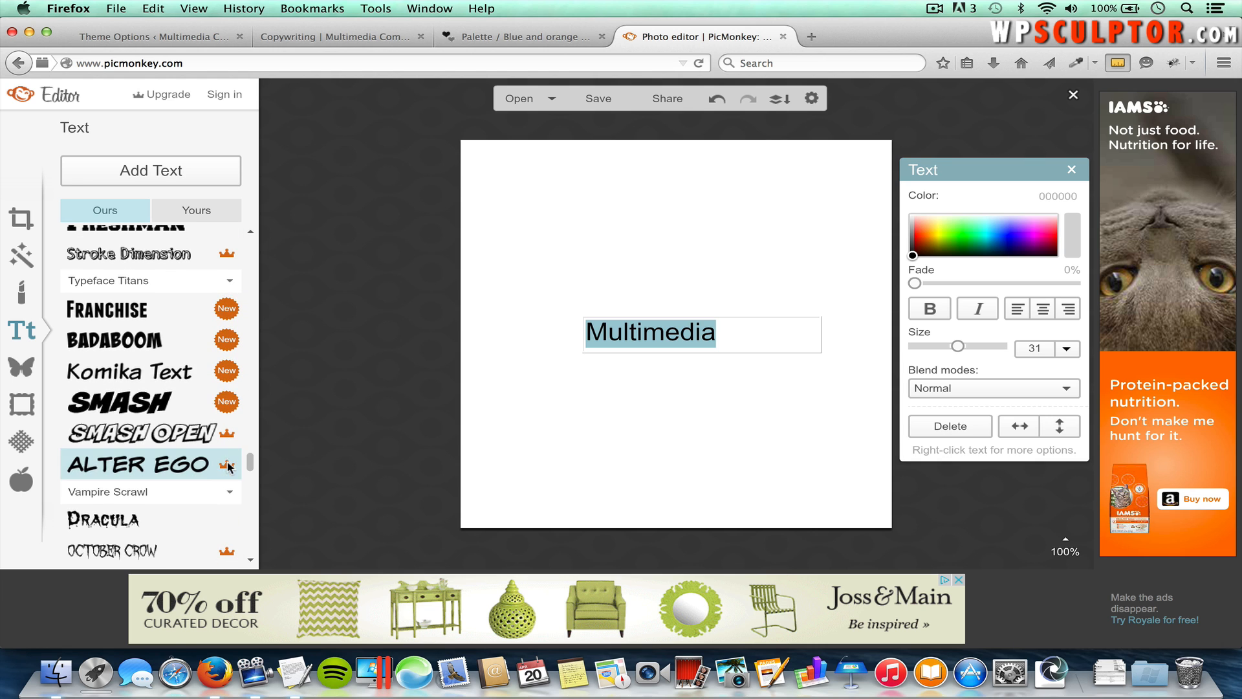
{"action": "left_click", "coordinate": [115, 319]}
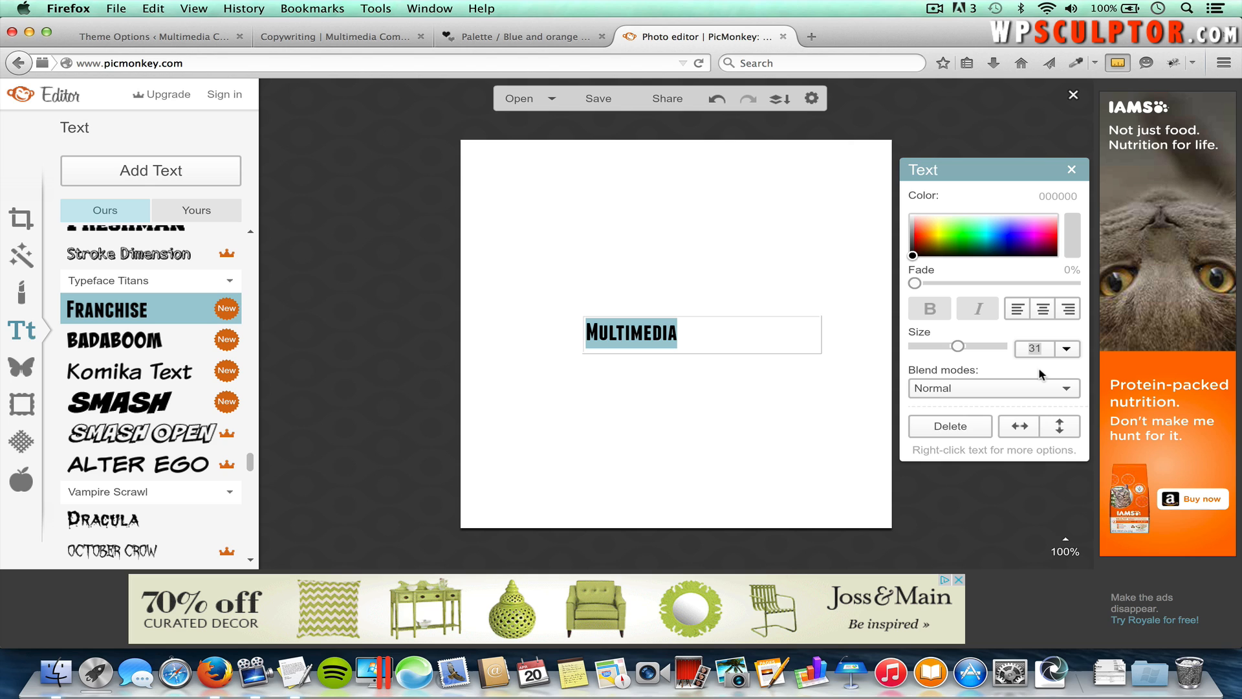
{"action": "type", "text": "56"}
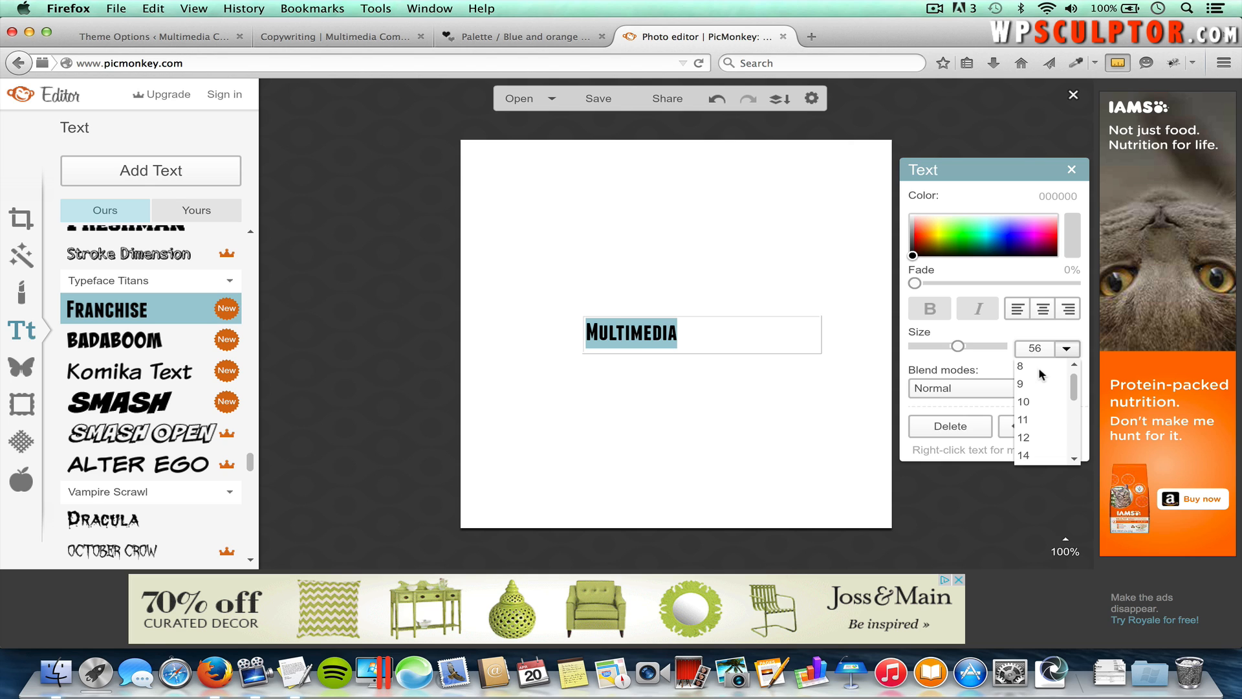
{"action": "key", "text": "Return"}
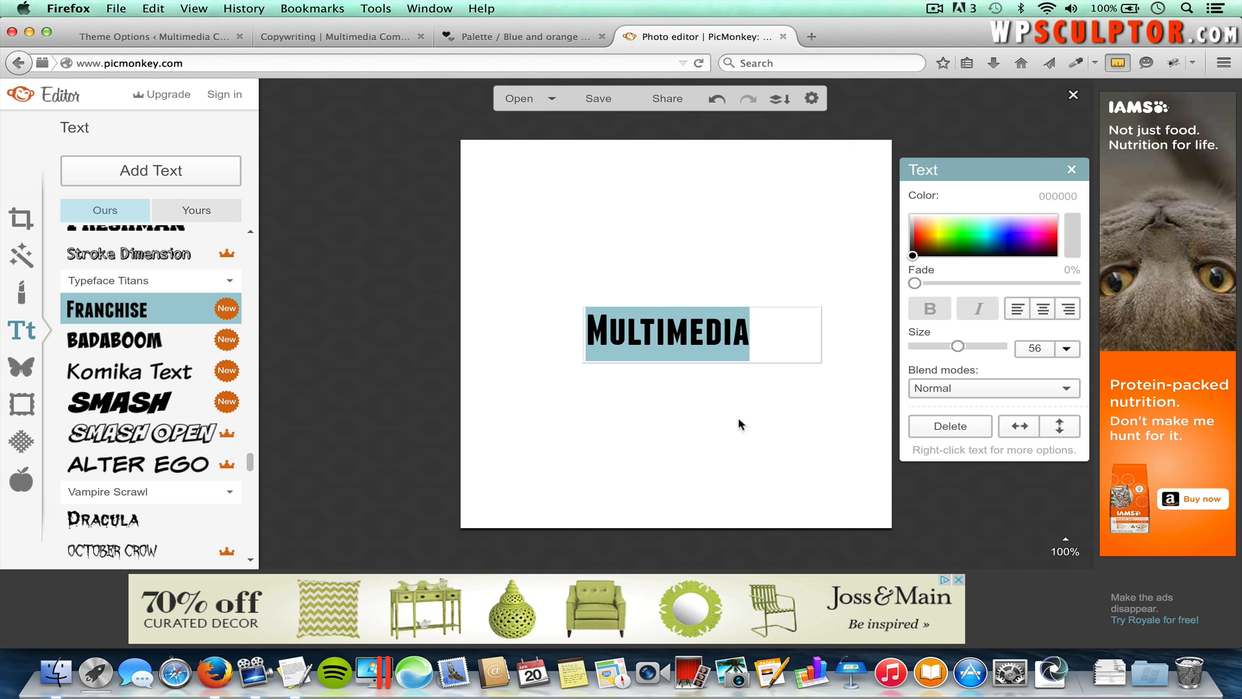
{"action": "left_click", "coordinate": [763, 417]}
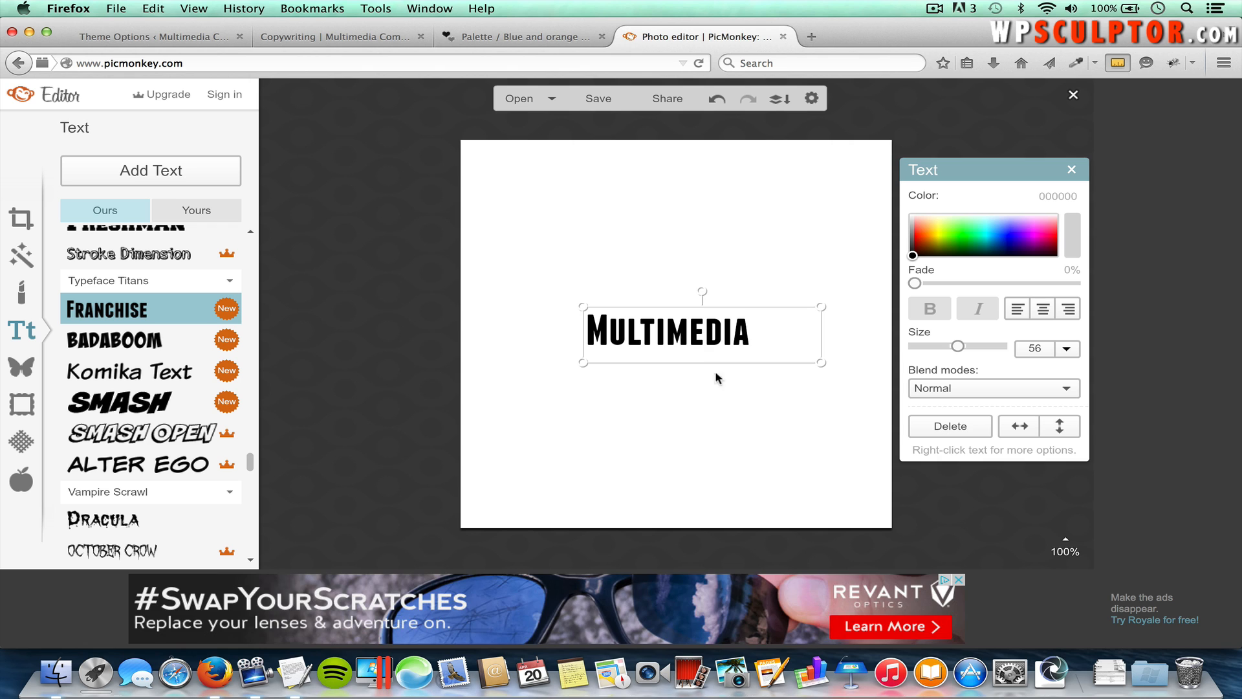
Step: Move Multimedia toward the upper right and copy navy hex 184060 from the palette page
{"action": "left_click_drag", "start_coordinate": [675, 331], "coordinate": [816, 257]}
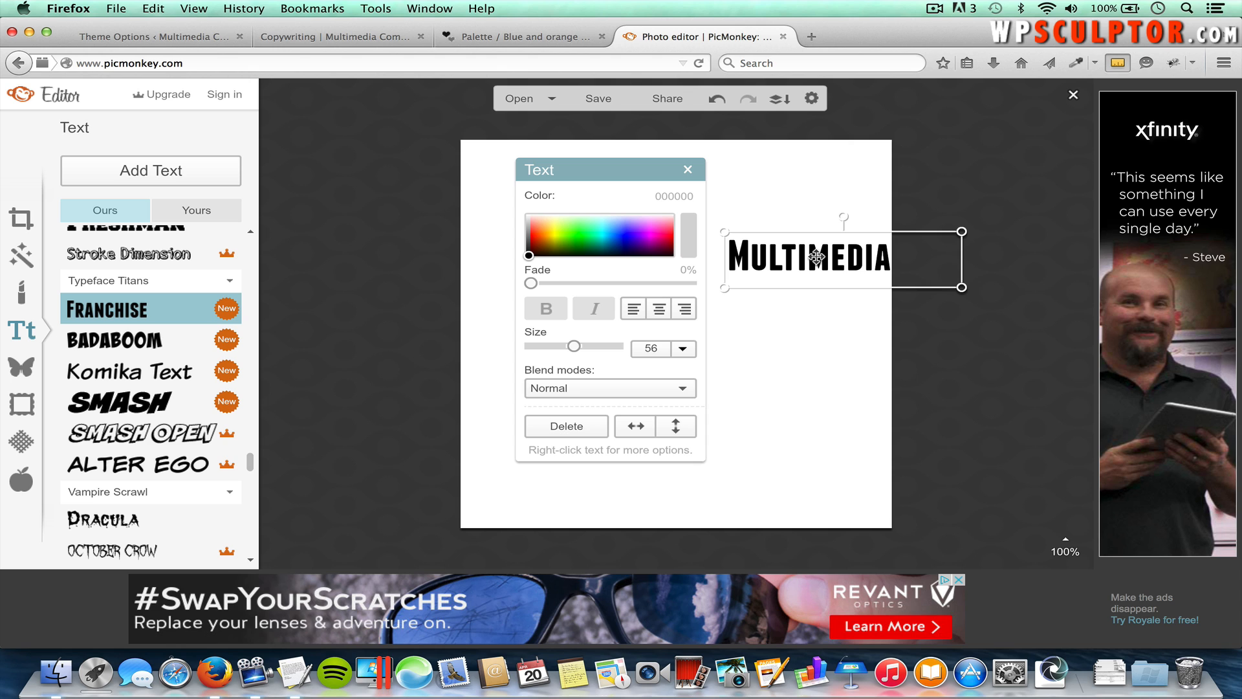
{"action": "double_click", "coordinate": [833, 262]}
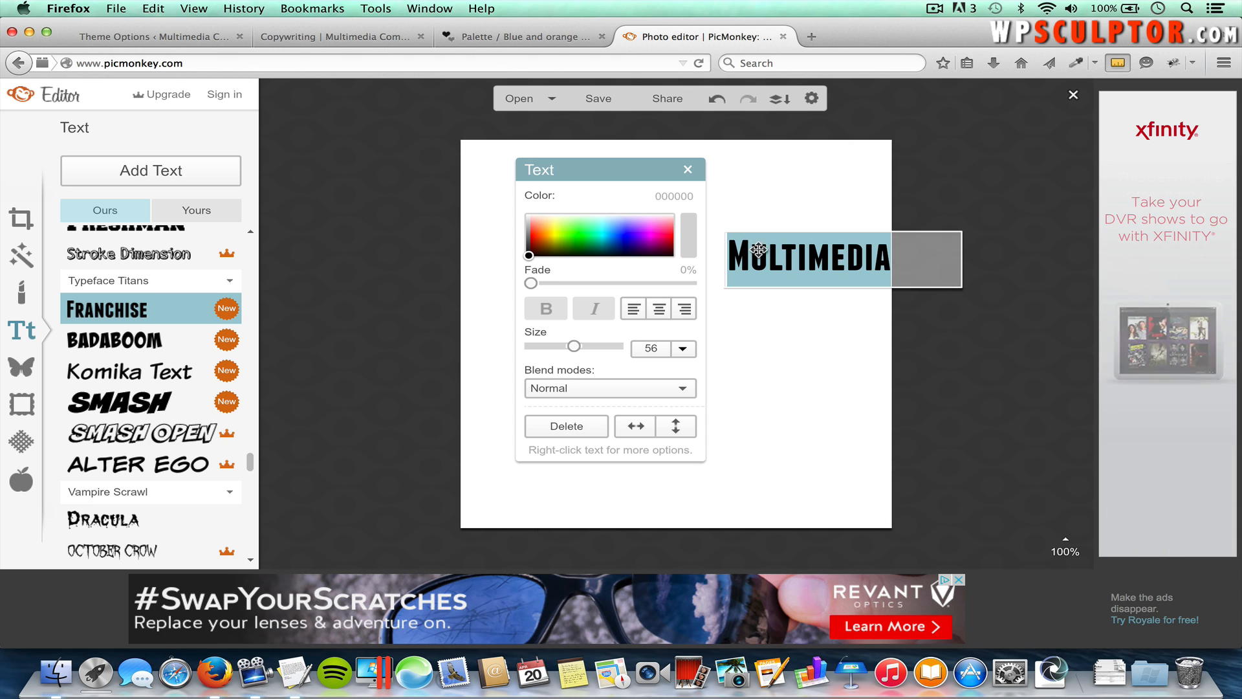
{"action": "left_click", "coordinate": [540, 38]}
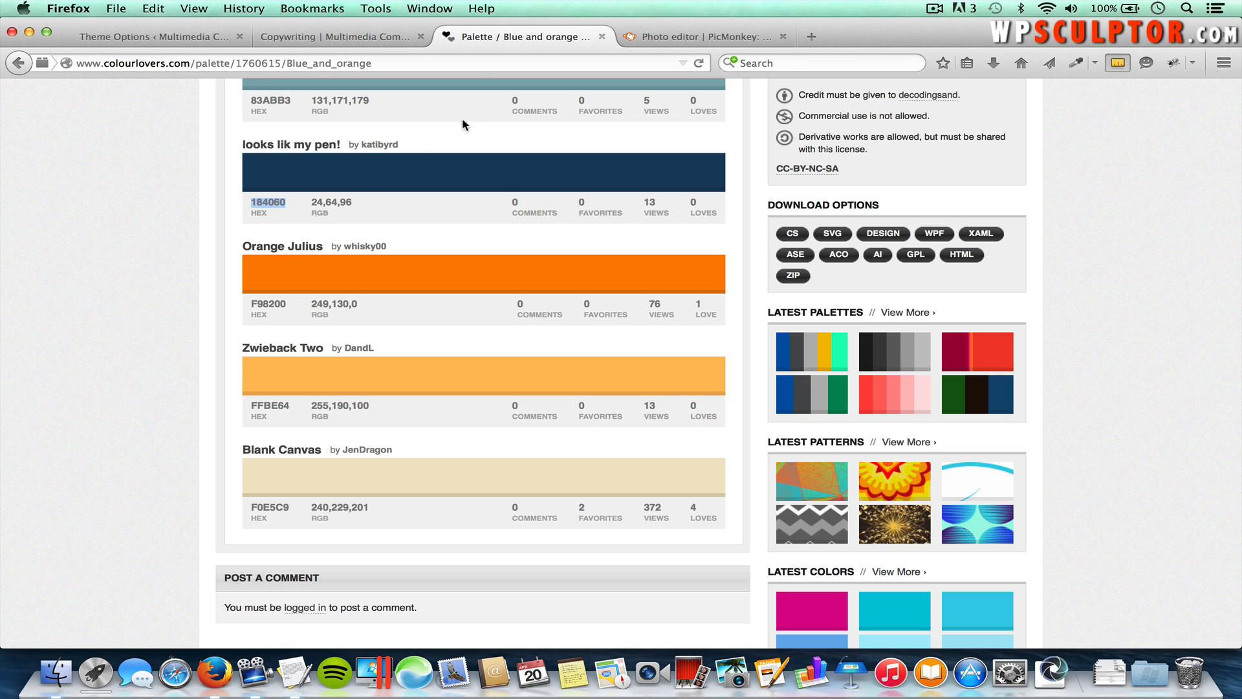
{"action": "key", "text": "super+c"}
{"action": "left_click", "coordinate": [657, 35]}
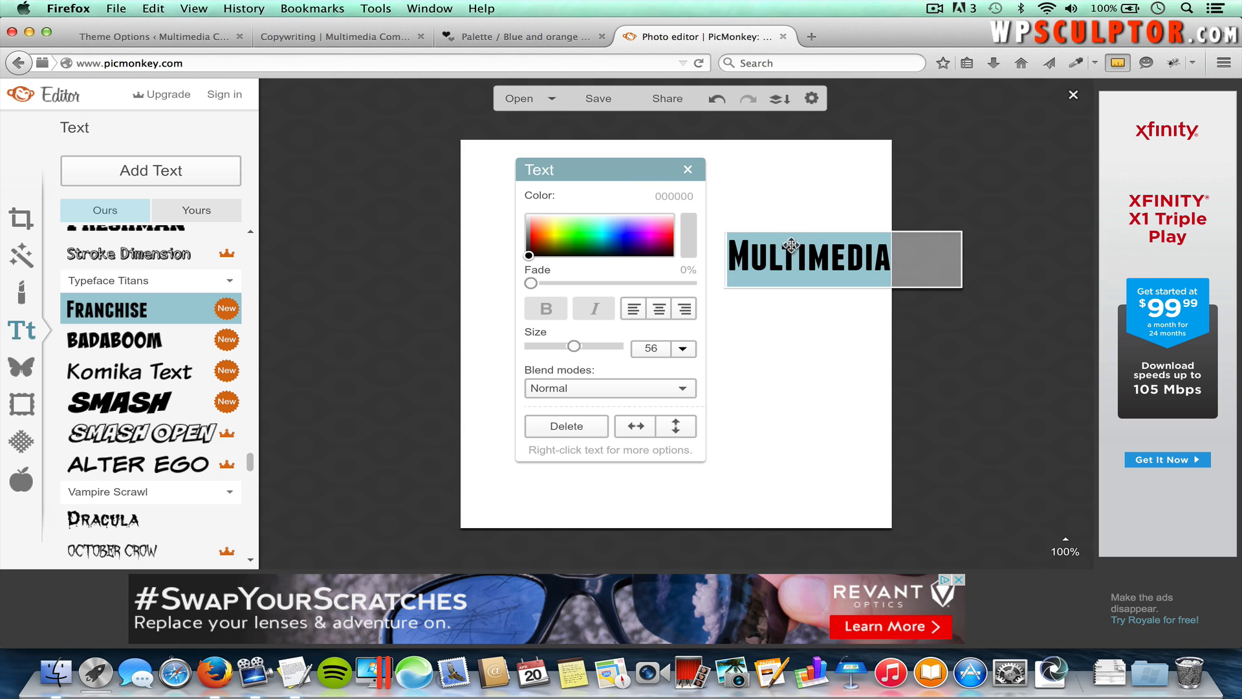
Step: Colour Multimedia navy 184060 and add a second text box beneath it
{"action": "left_click", "coordinate": [680, 196]}
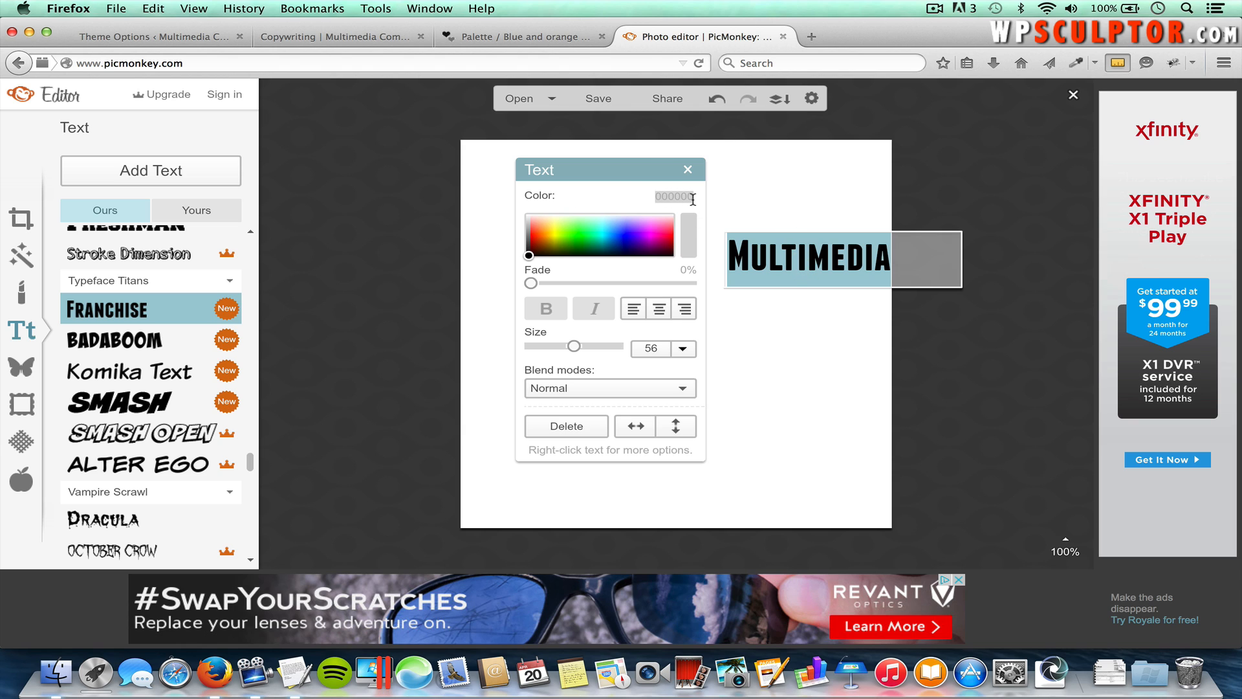
{"action": "key", "text": "super+v"}
{"action": "key", "text": "Return"}
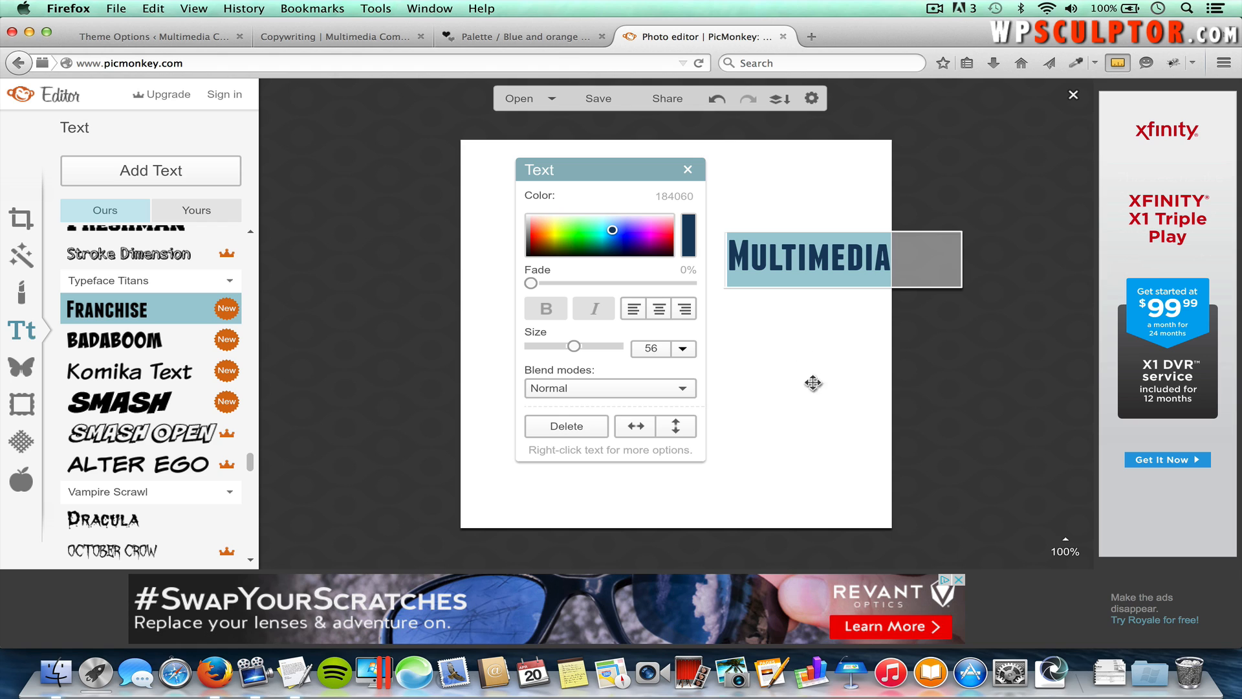
{"action": "left_click", "coordinate": [827, 360]}
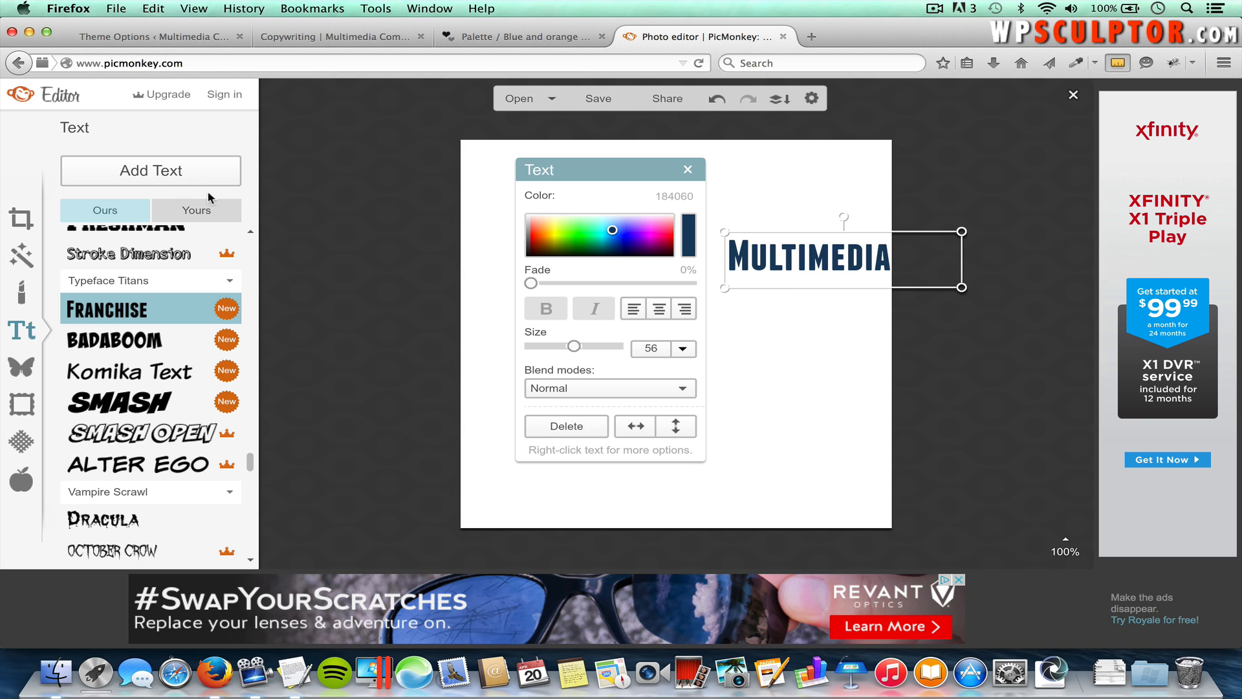
{"action": "left_click", "coordinate": [186, 172]}
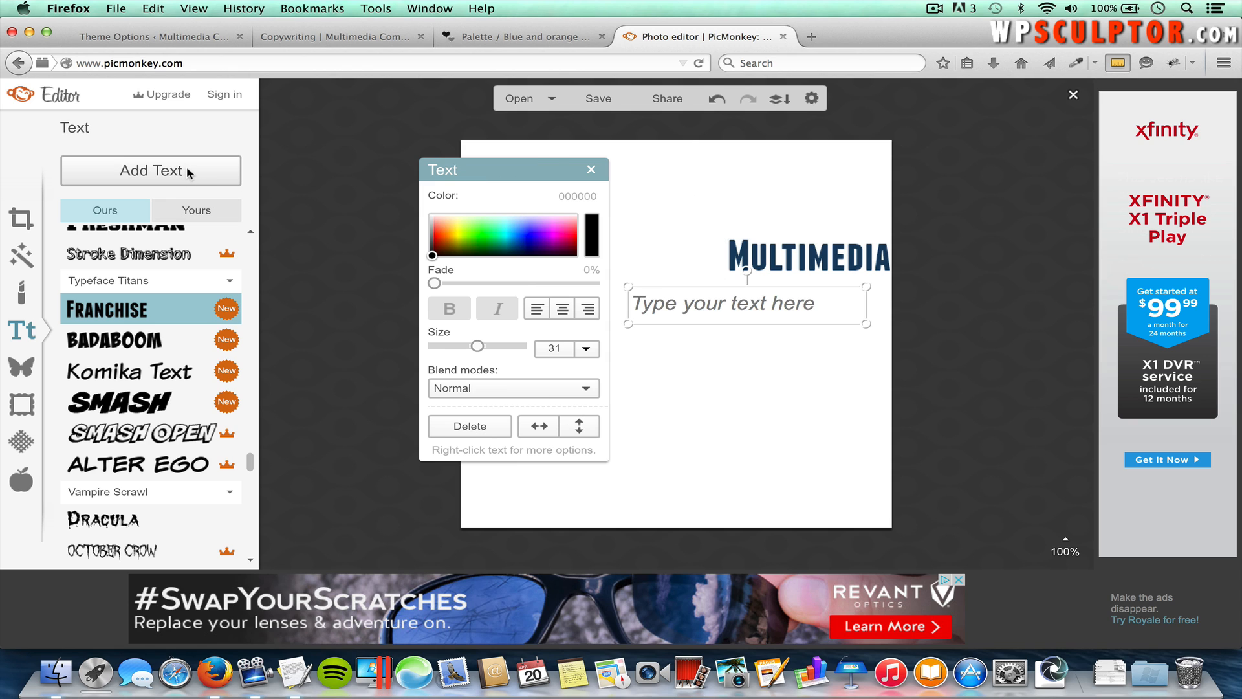
Step: Type COMMUNICATIONS in the new box and move it just under Multimedia
{"action": "left_click", "coordinate": [731, 311]}
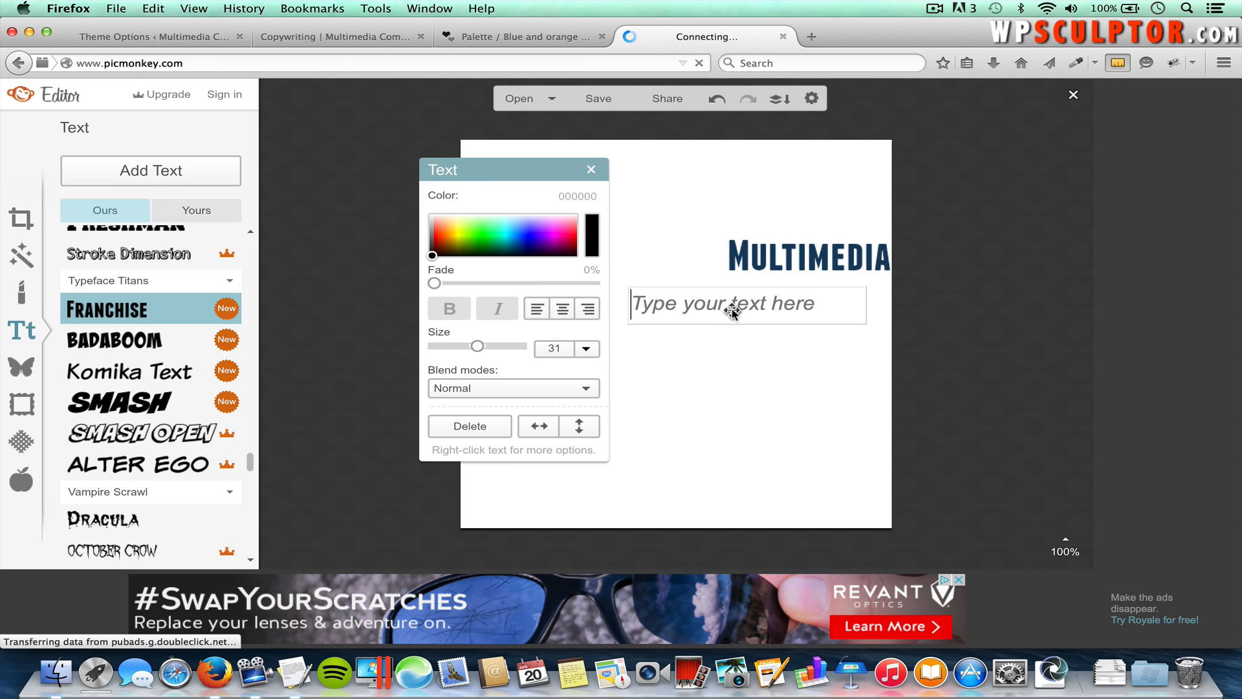
{"action": "type", "text": "COMM"}
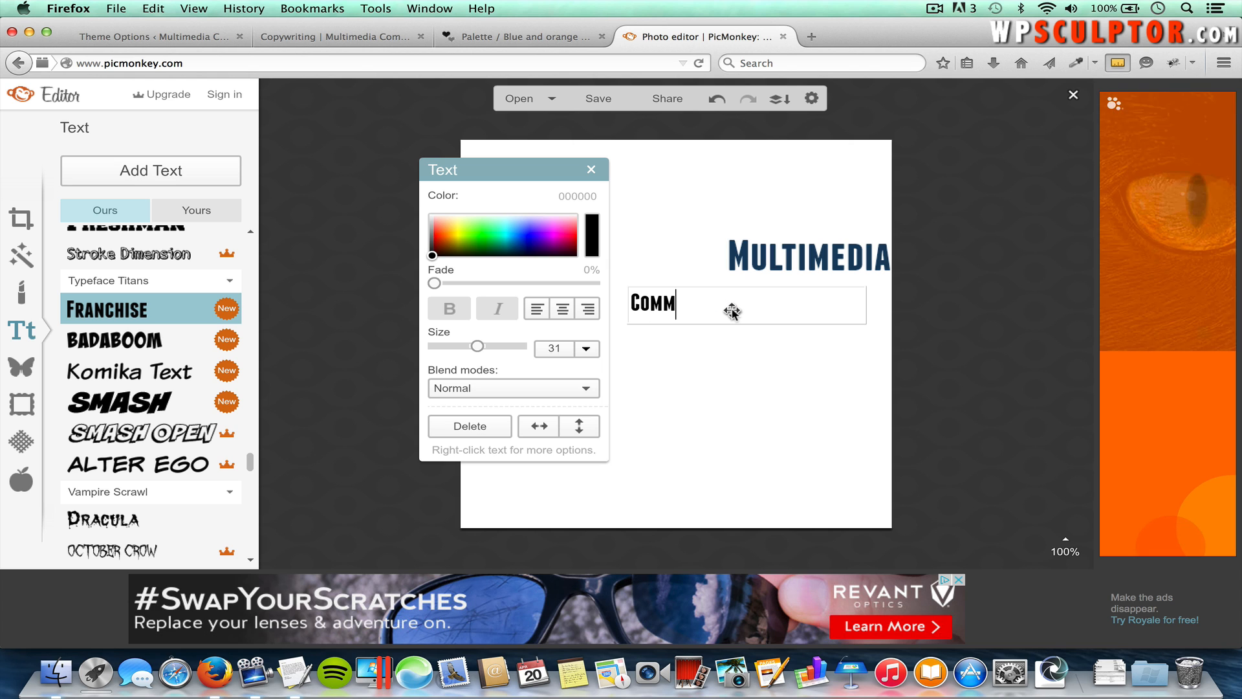
{"action": "type", "text": "UNICATIONS"}
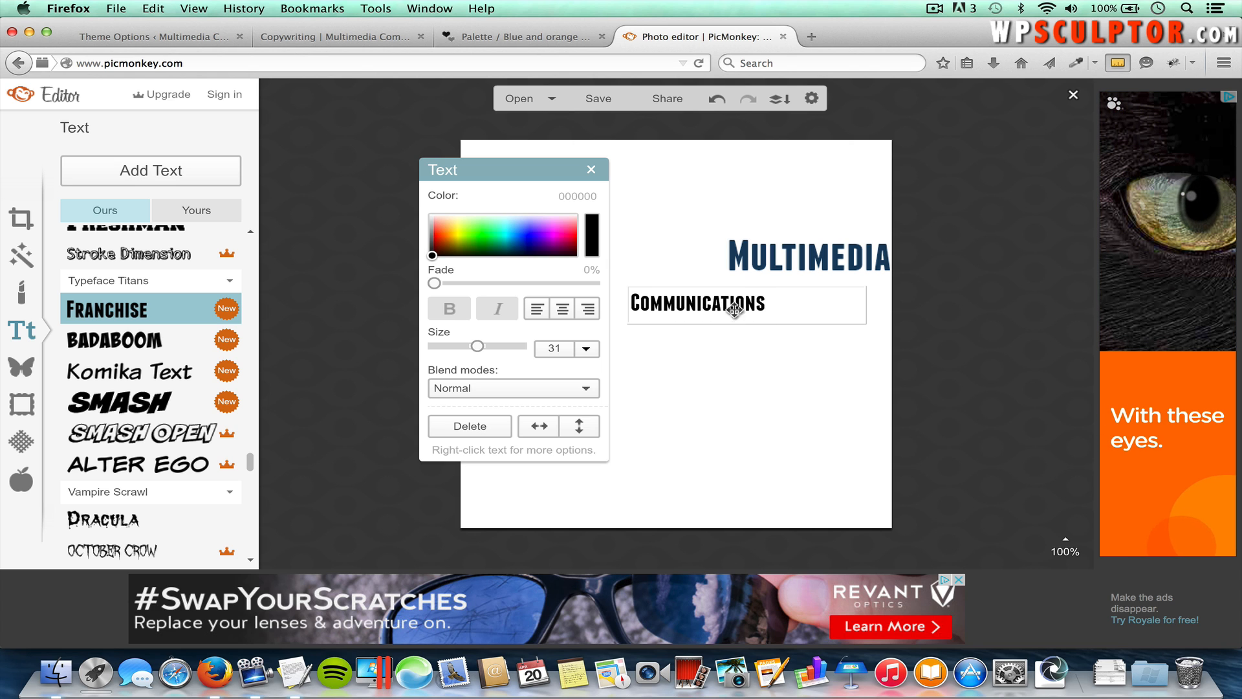
{"action": "left_click", "coordinate": [787, 381]}
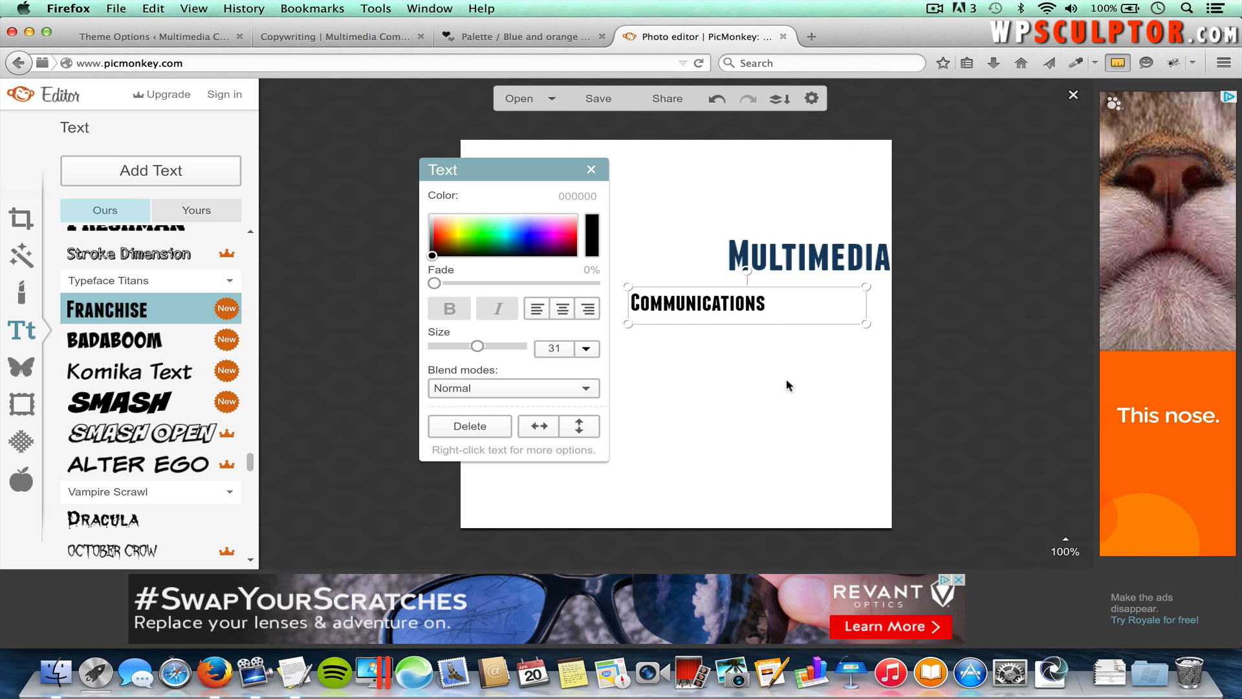
{"action": "left_click_drag", "start_coordinate": [703, 301], "coordinate": [801, 282]}
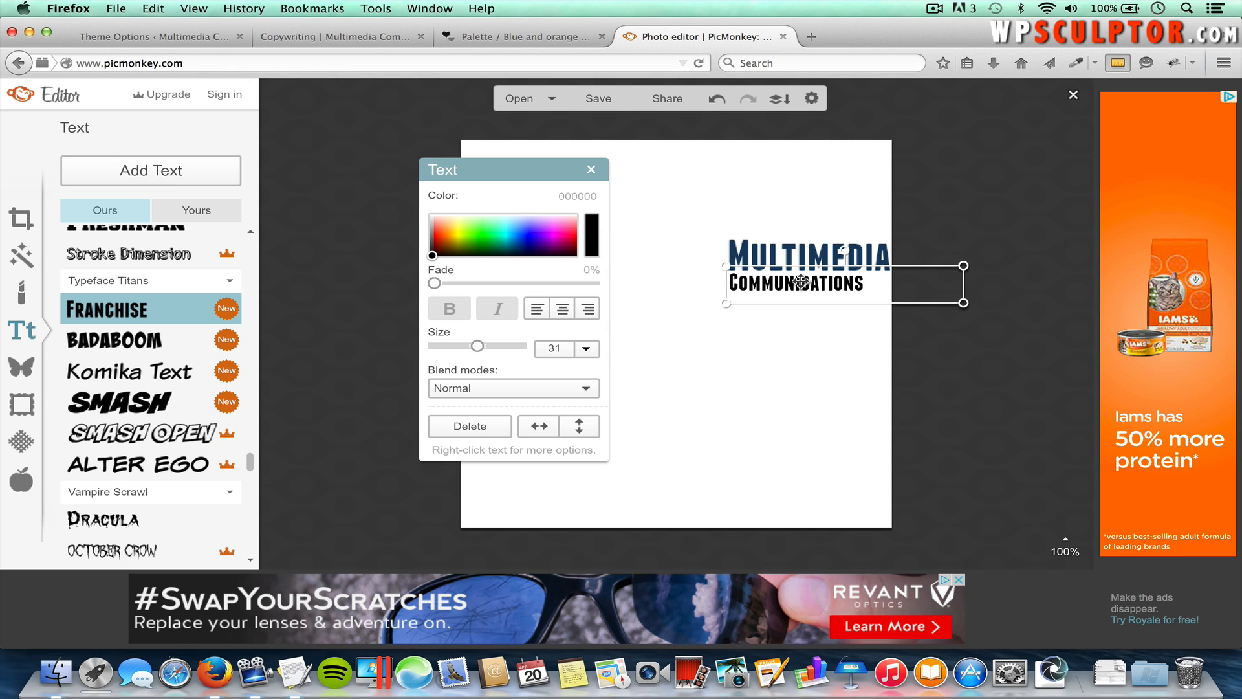
Step: Resize COMMUNICATIONS to 38 and reselect it for recolouring
{"action": "double_click", "coordinate": [846, 288]}
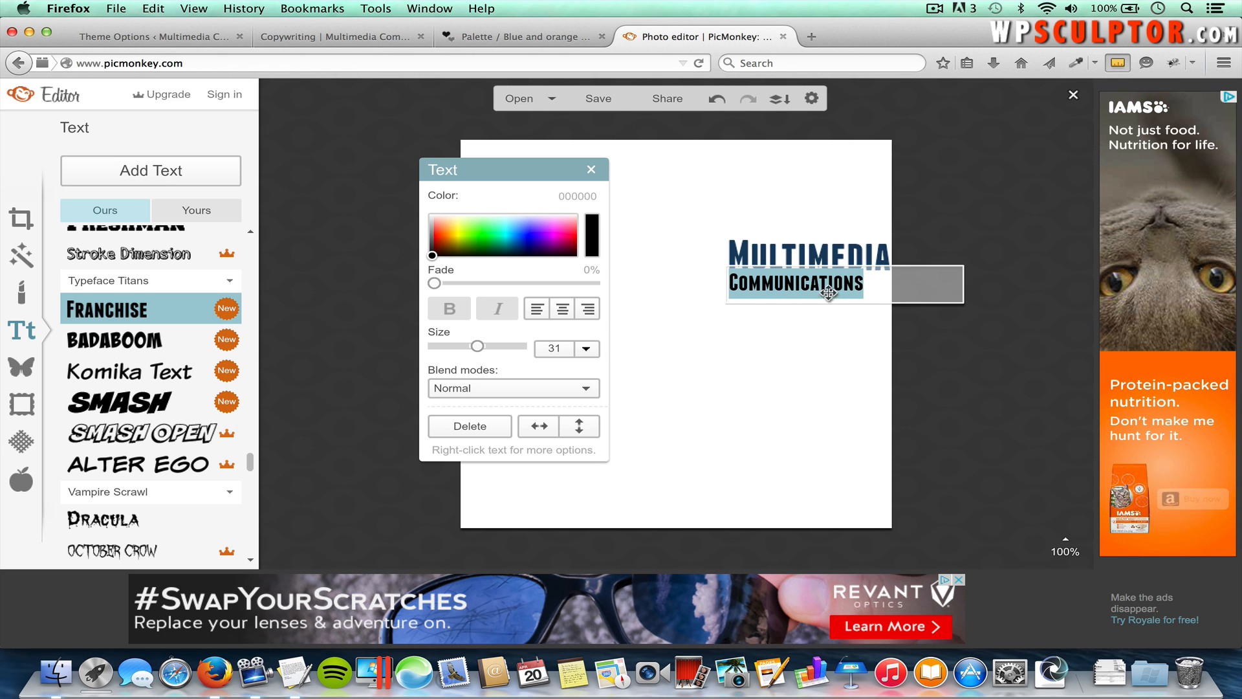
{"action": "double_click", "coordinate": [561, 347]}
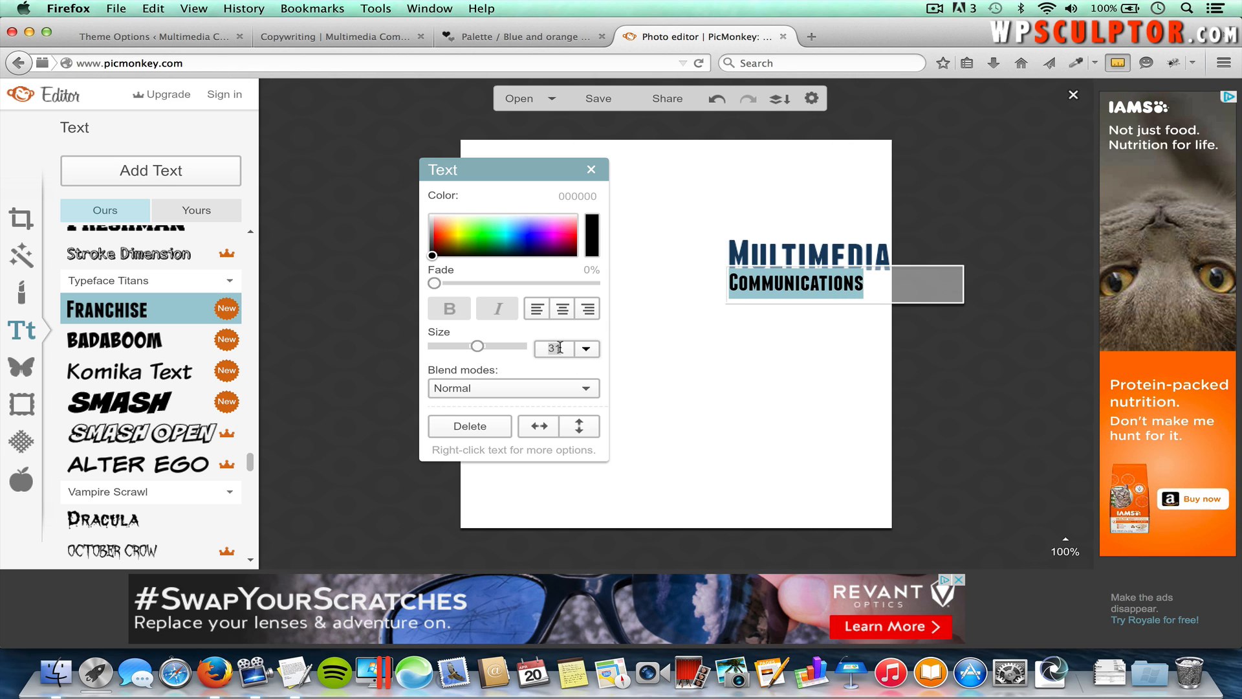
{"action": "type", "text": "38"}
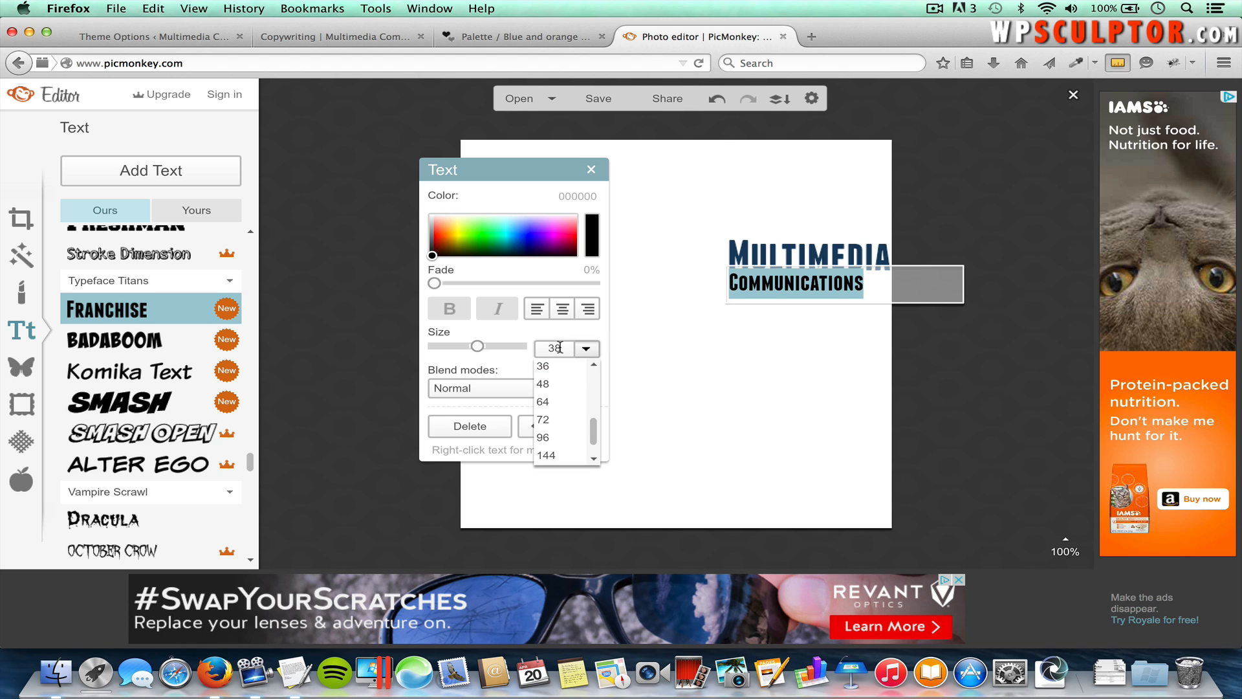
{"action": "key", "text": "Return"}
{"action": "left_click", "coordinate": [800, 428]}
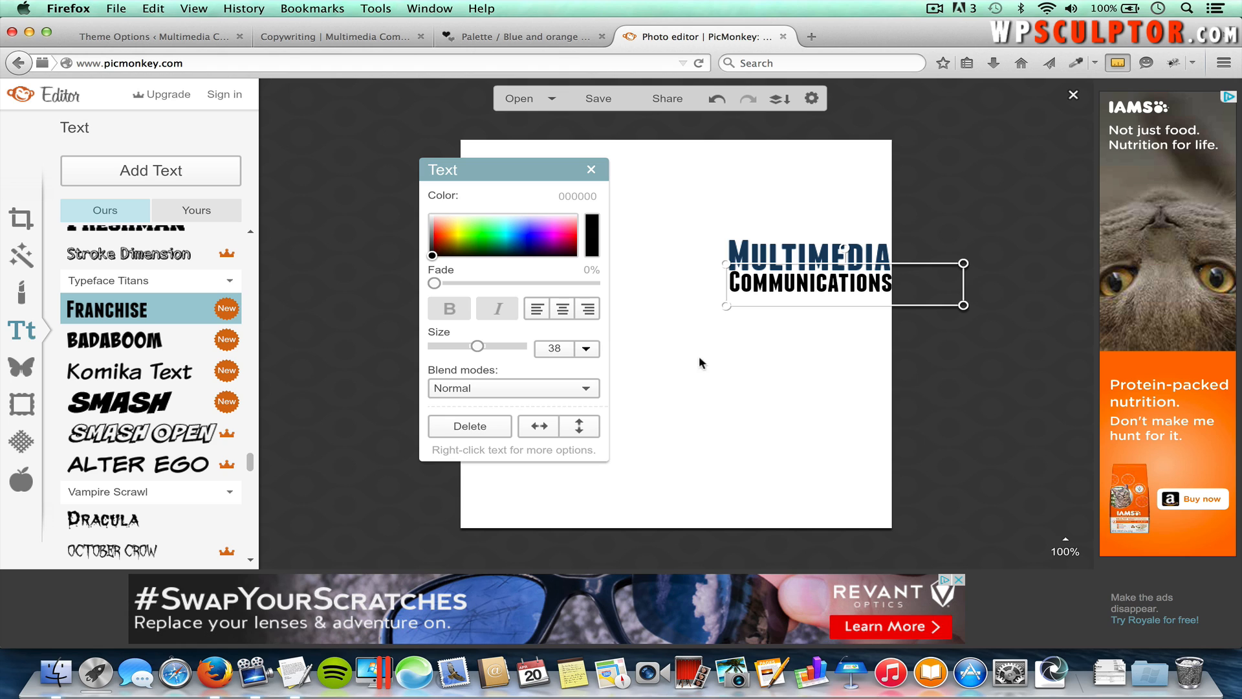
{"action": "double_click", "coordinate": [829, 289]}
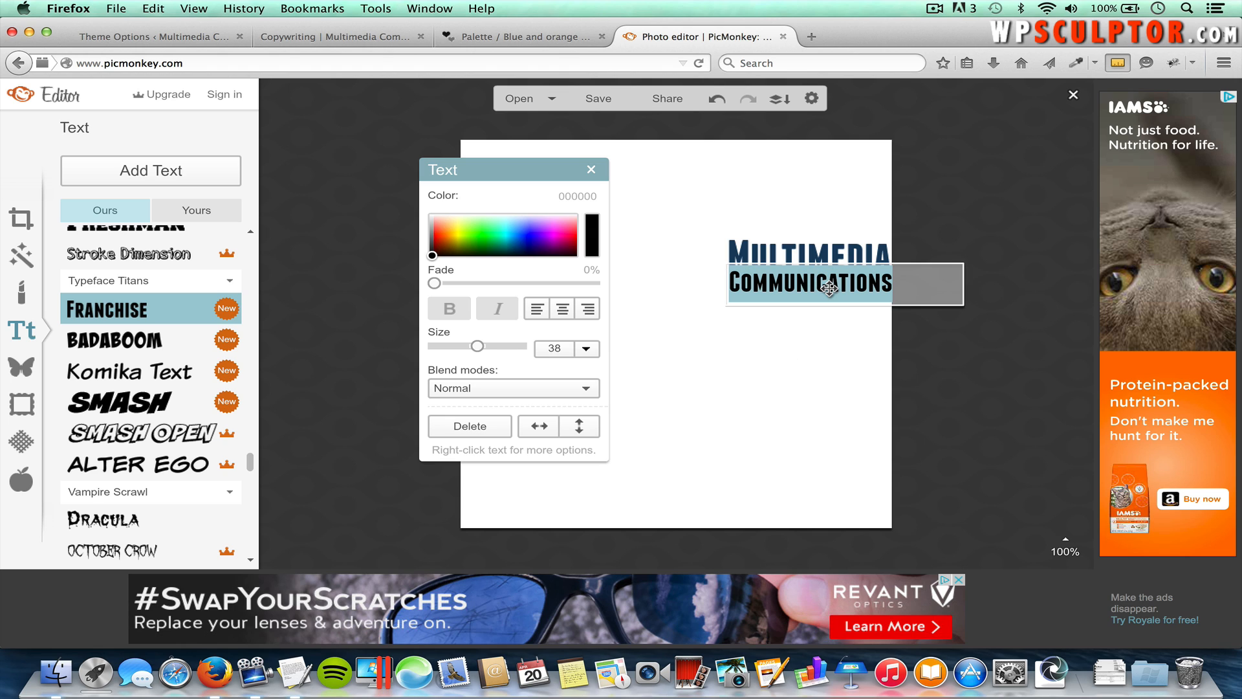
{"action": "left_click", "coordinate": [519, 36]}
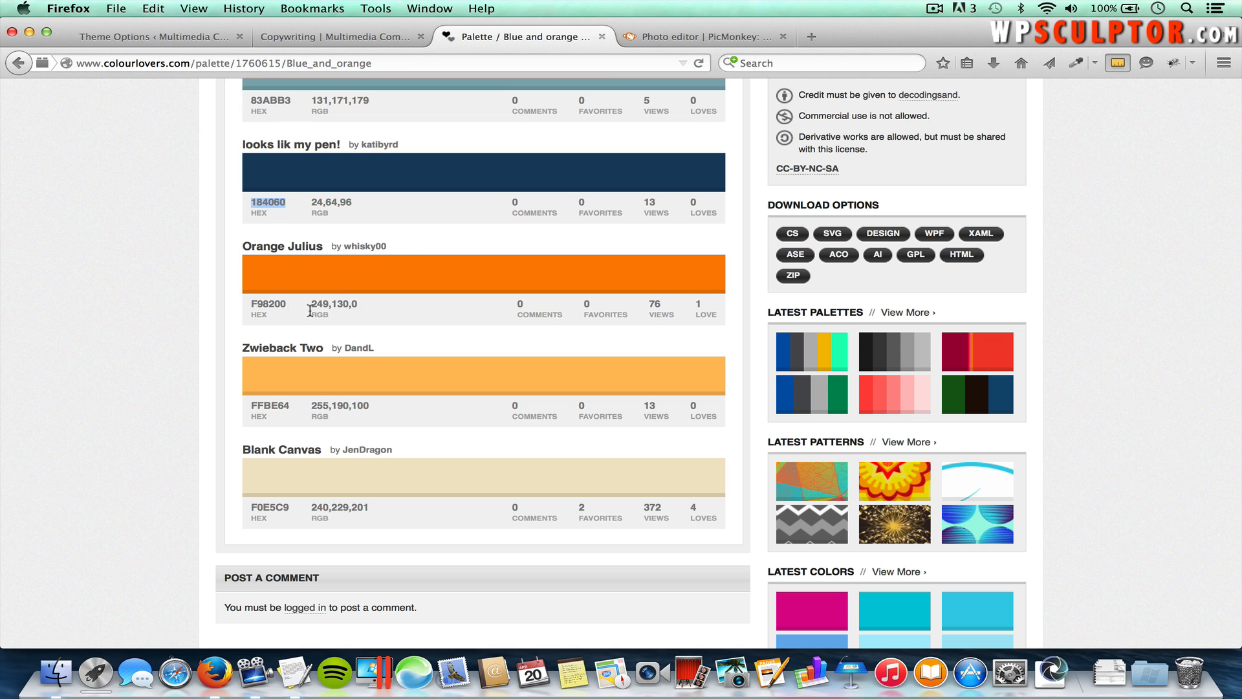
Step: Colour COMMUNICATIONS orange F98200 using the hex code copied from the palette
{"action": "double_click", "coordinate": [271, 303]}
{"action": "key", "text": "super+c"}
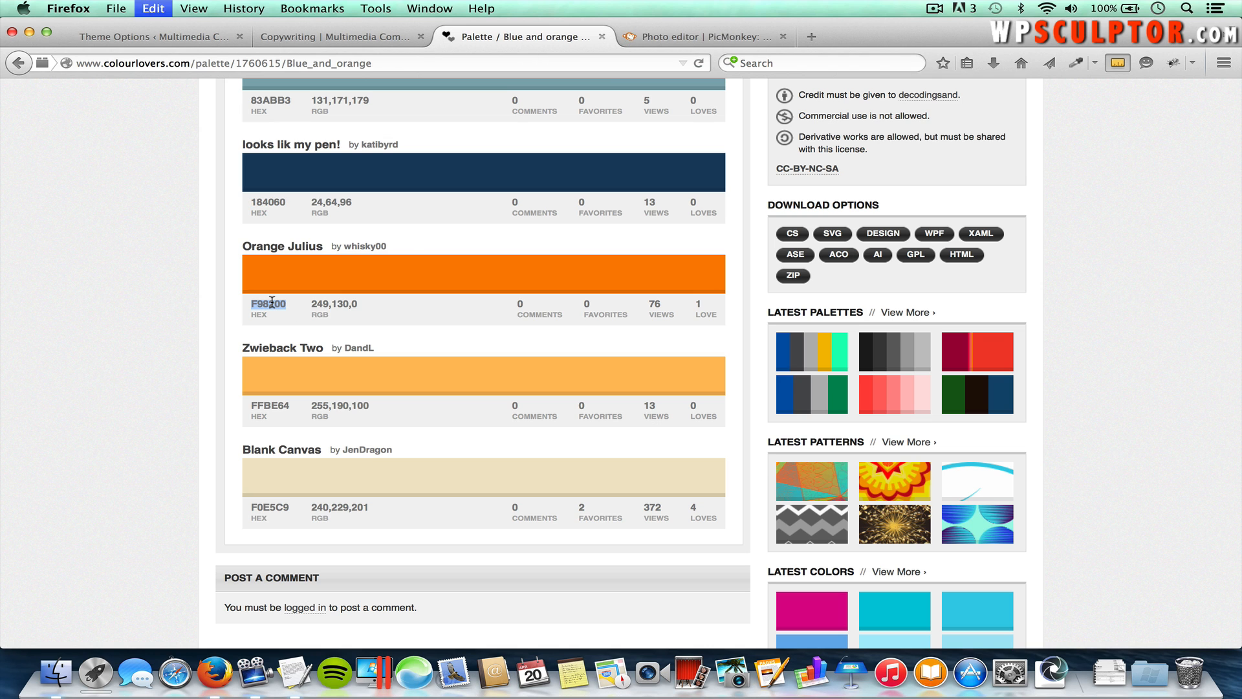
{"action": "left_click", "coordinate": [674, 36]}
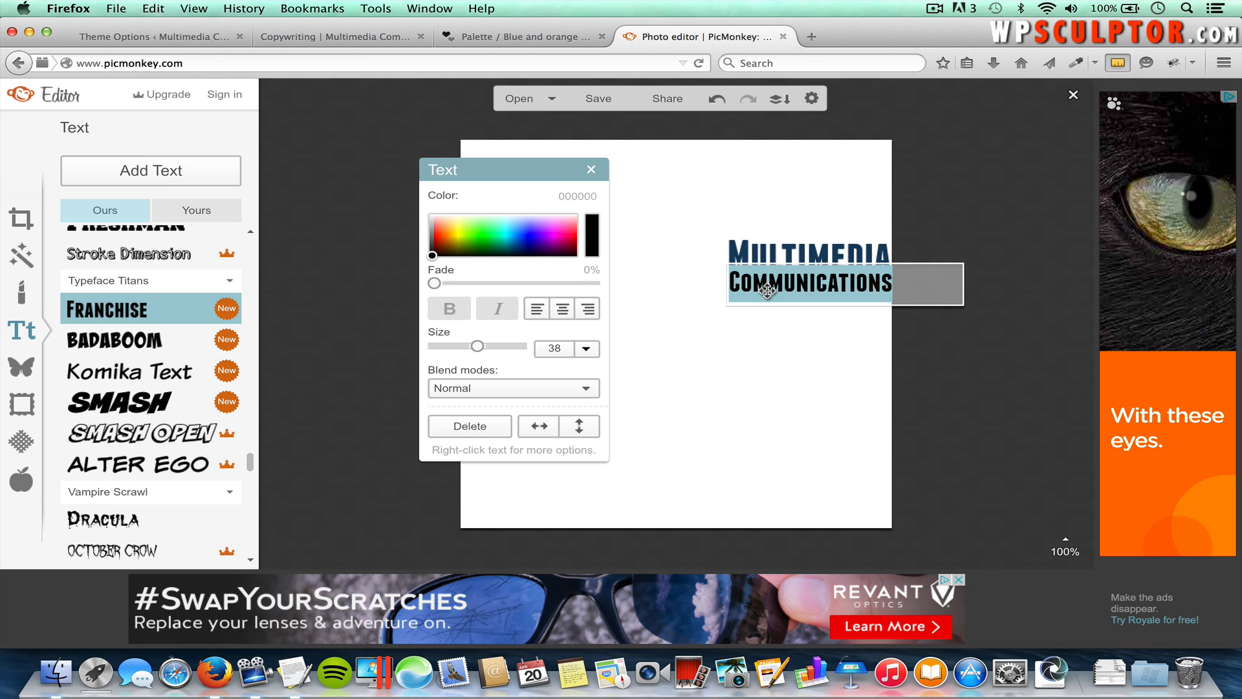
{"action": "left_click", "coordinate": [580, 196]}
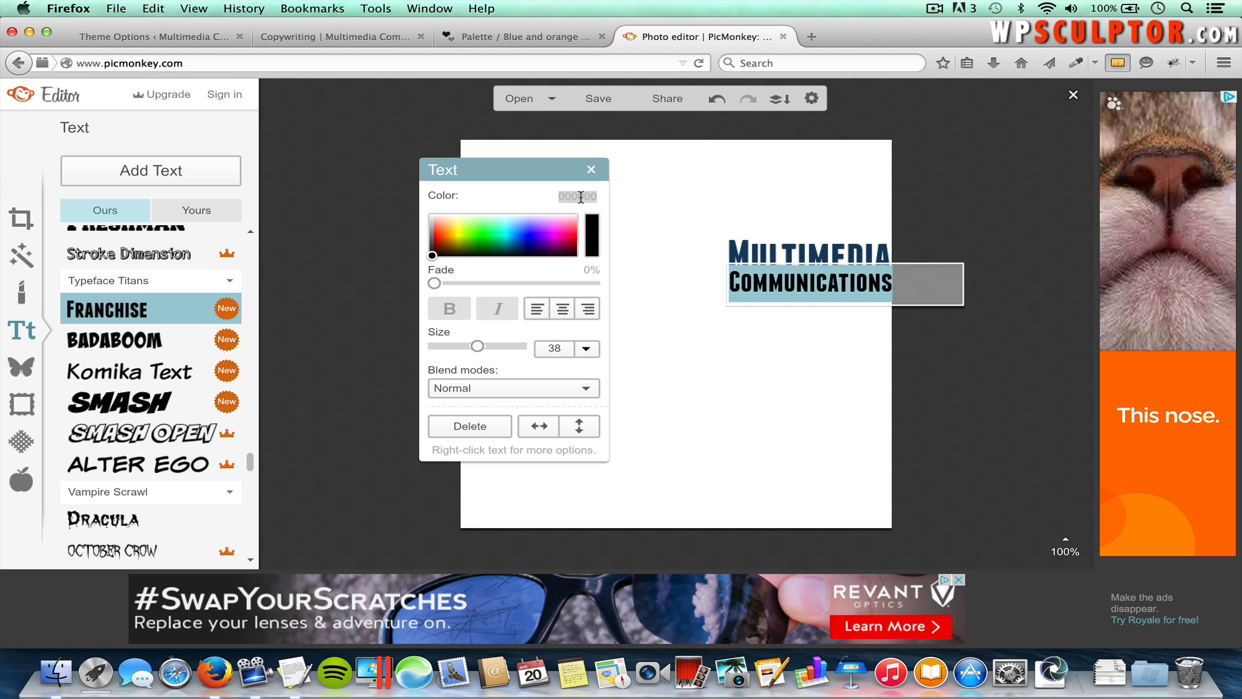
{"action": "key", "text": "super+v"}
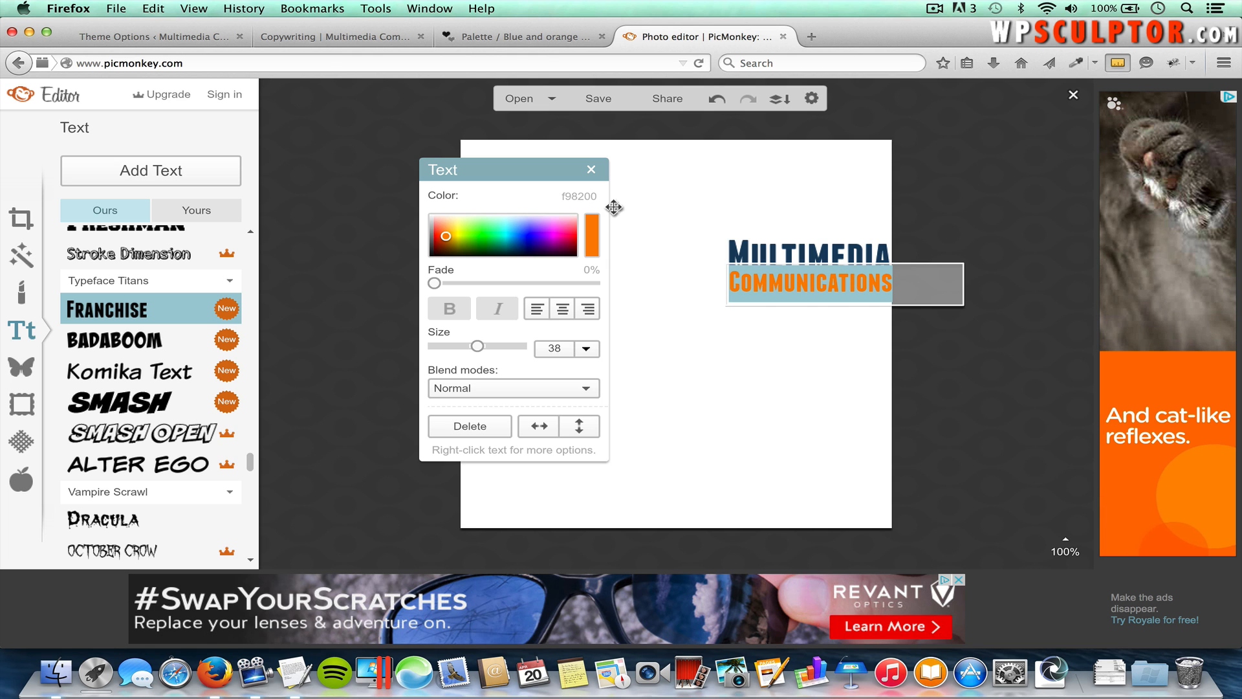
{"action": "left_click", "coordinate": [843, 366]}
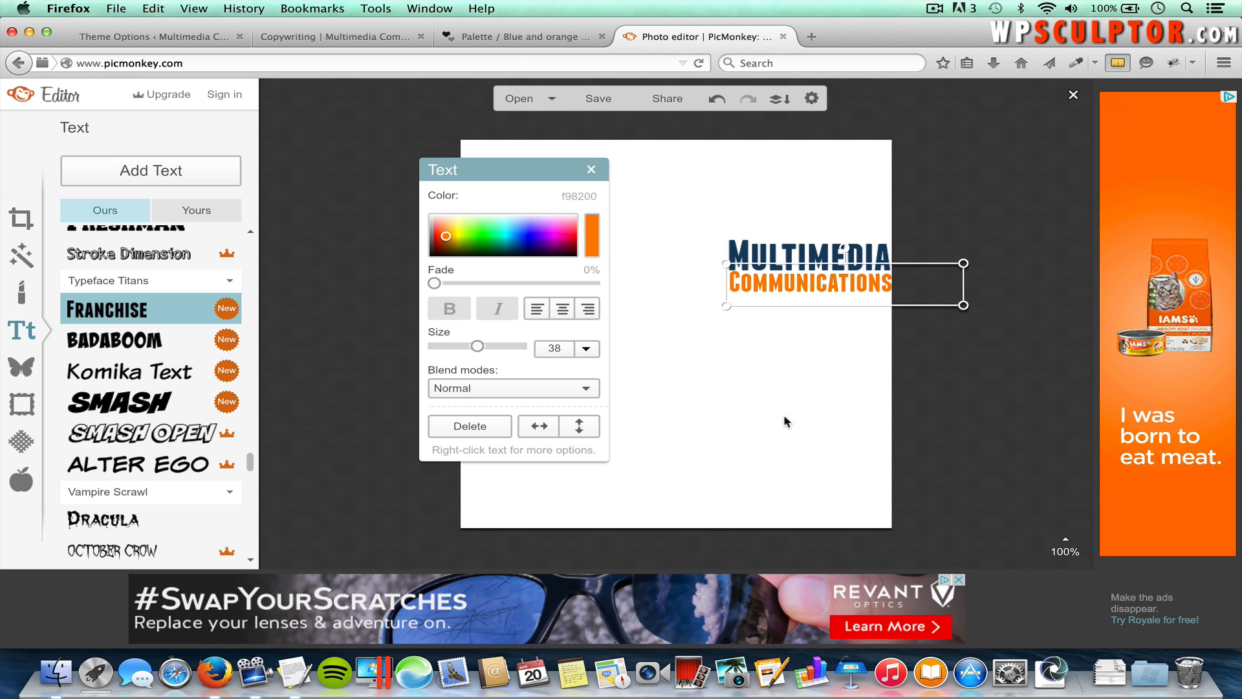
{"action": "left_click", "coordinate": [790, 392]}
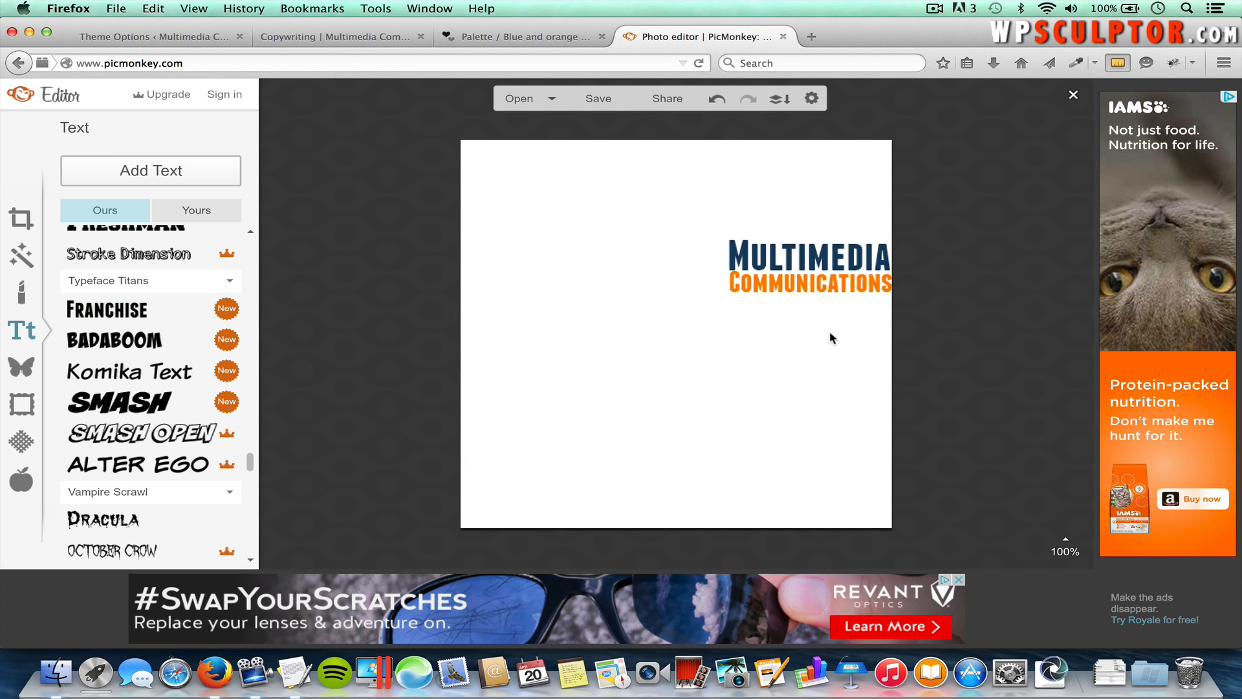
Step: Nudge COMMUNICATIONS left and down to align it neatly under Multimedia
{"action": "left_click", "coordinate": [819, 290]}
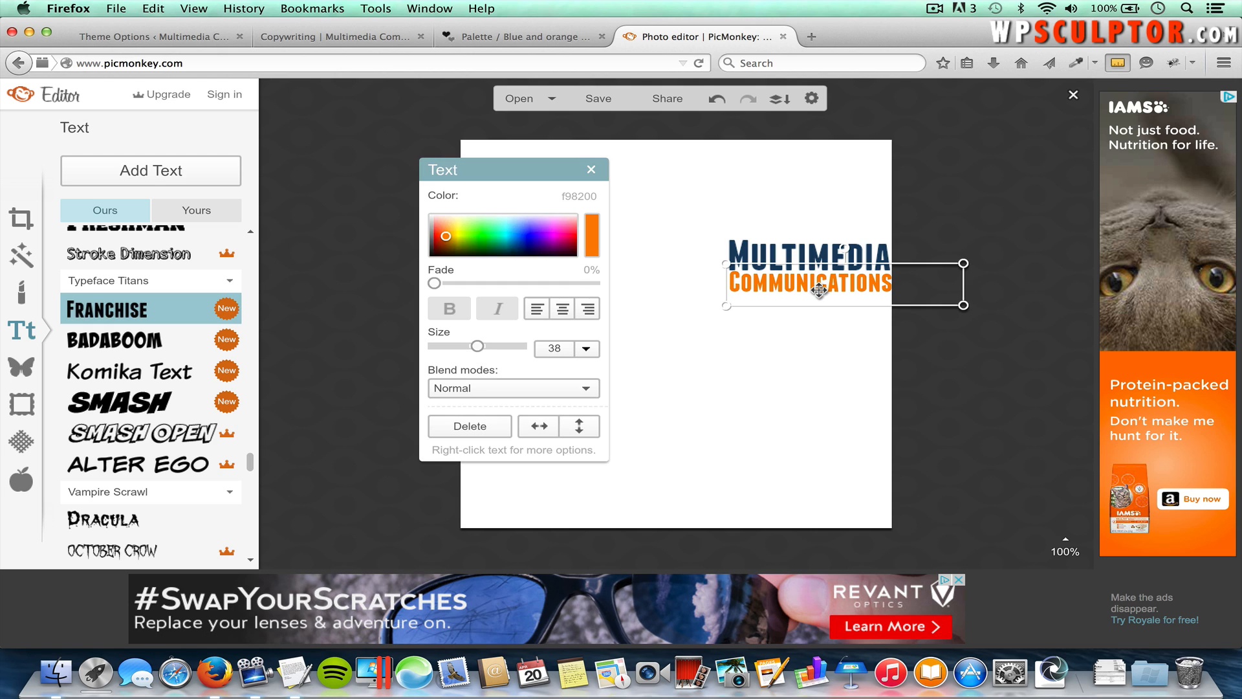
{"action": "key", "text": "Left"}
{"action": "key", "text": "Left"}
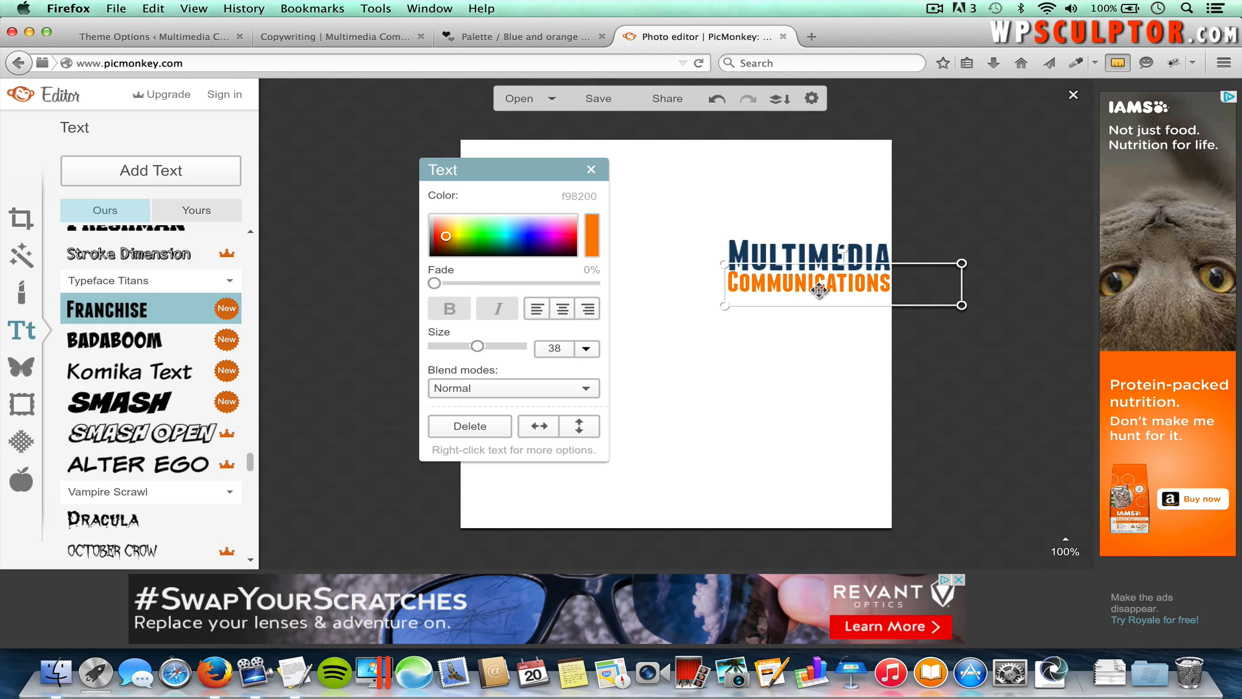
{"action": "key", "text": "Down"}
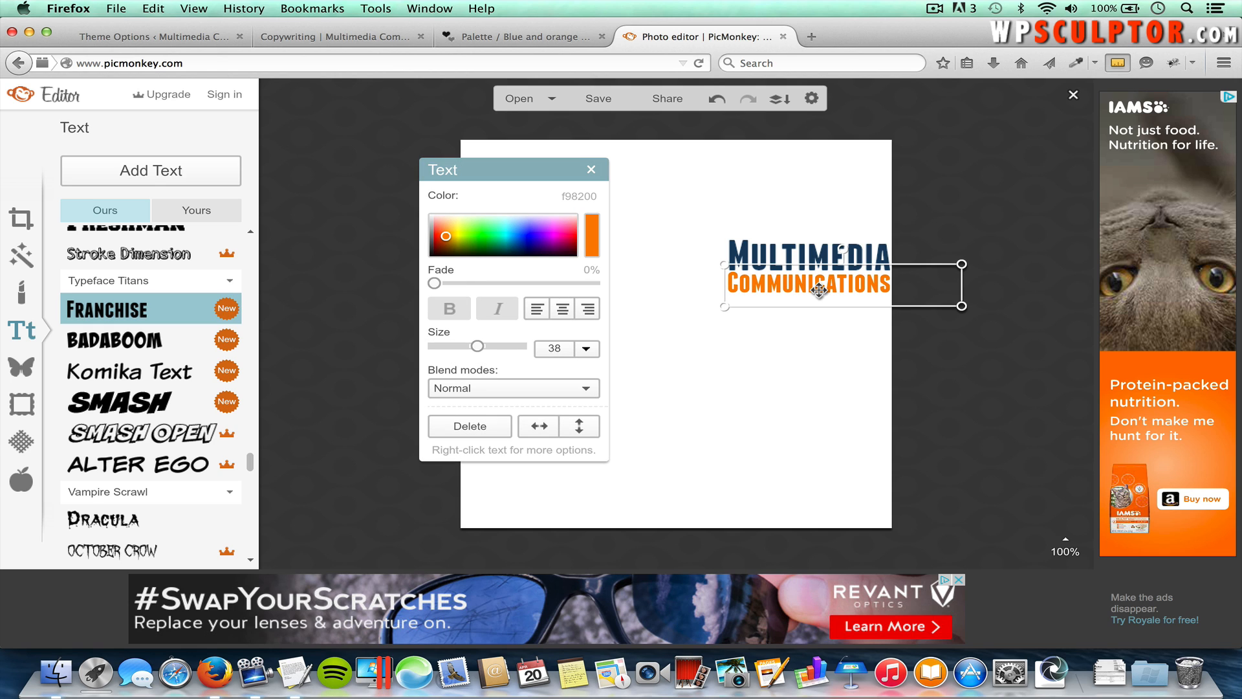
{"action": "left_click", "coordinate": [817, 387]}
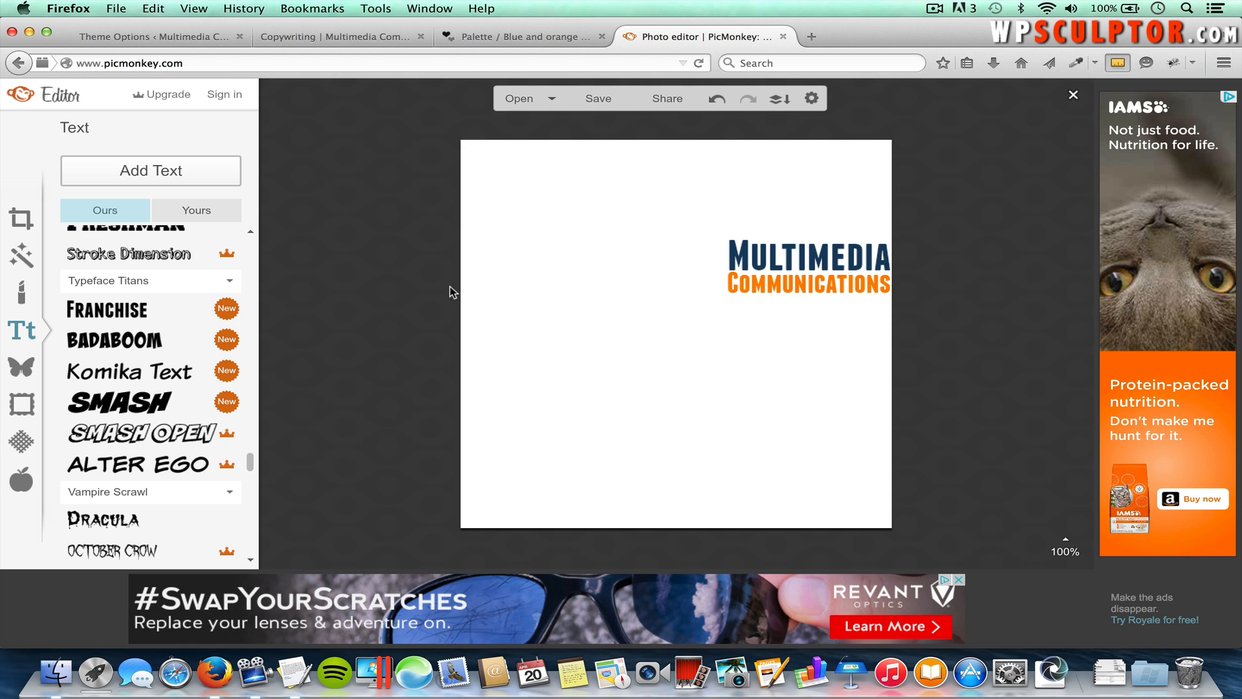
{"action": "left_click", "coordinate": [20, 223]}
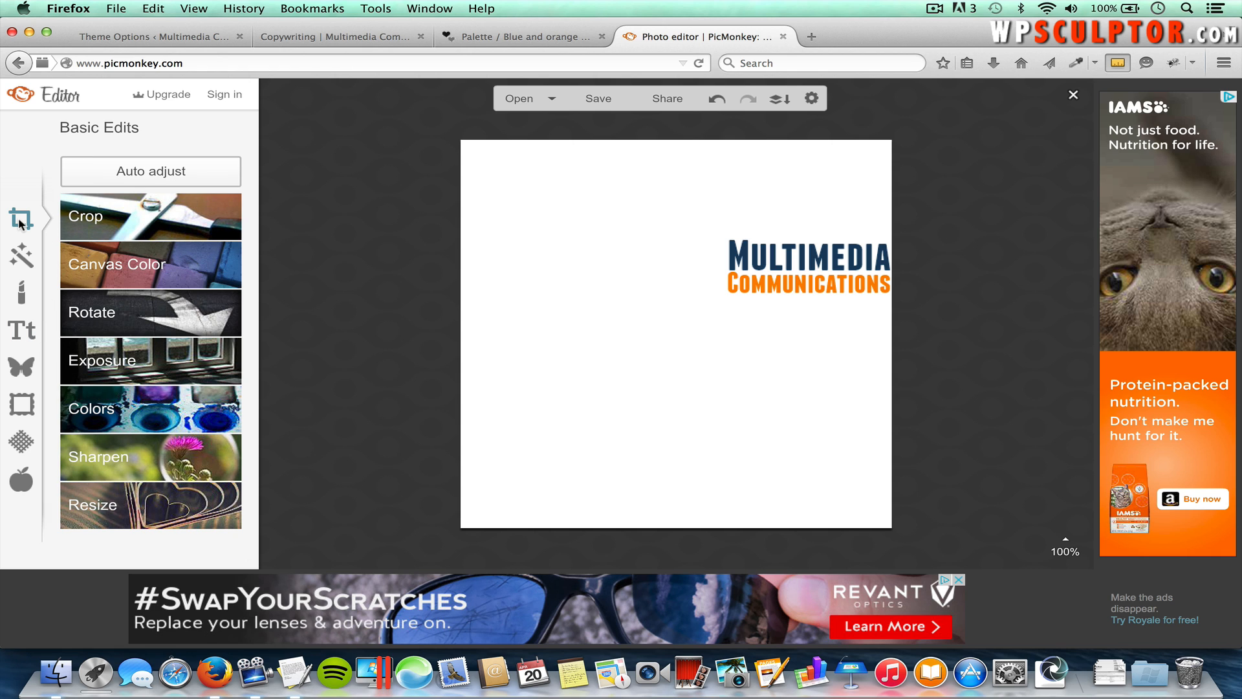
Step: Switch the canvas colour to Transparent so the logo sits on a checkerboard
{"action": "left_click", "coordinate": [118, 269]}
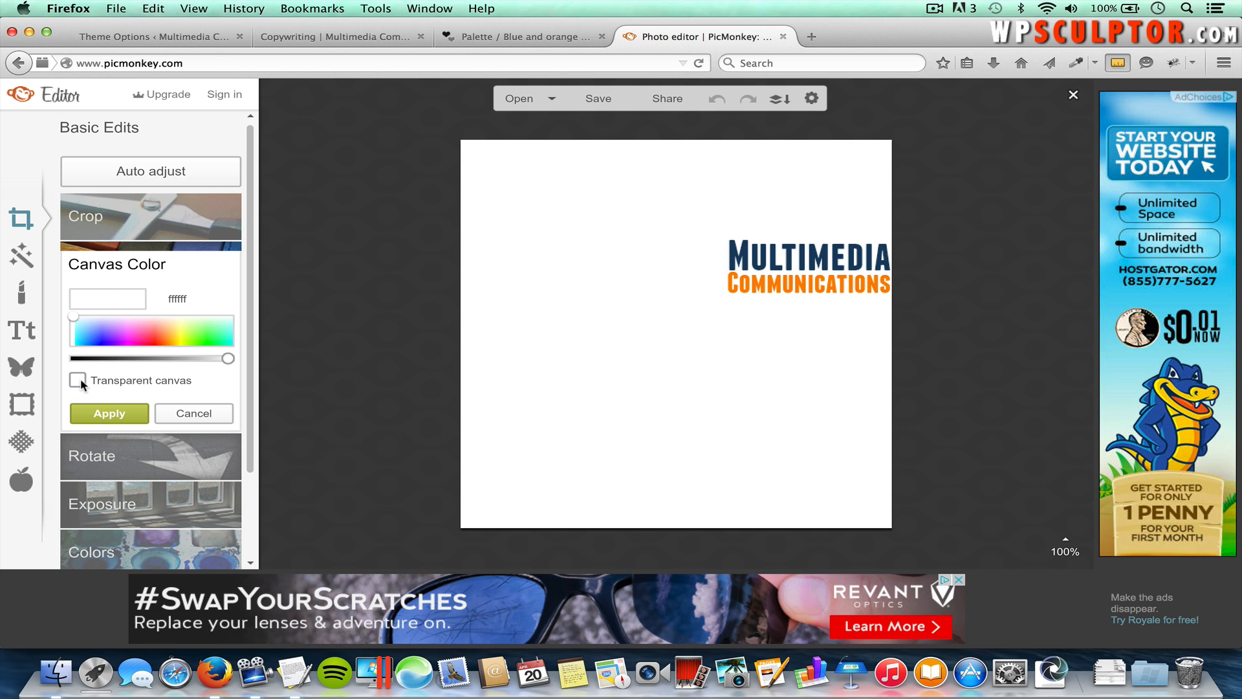
{"action": "left_click", "coordinate": [78, 381]}
{"action": "left_click", "coordinate": [118, 419]}
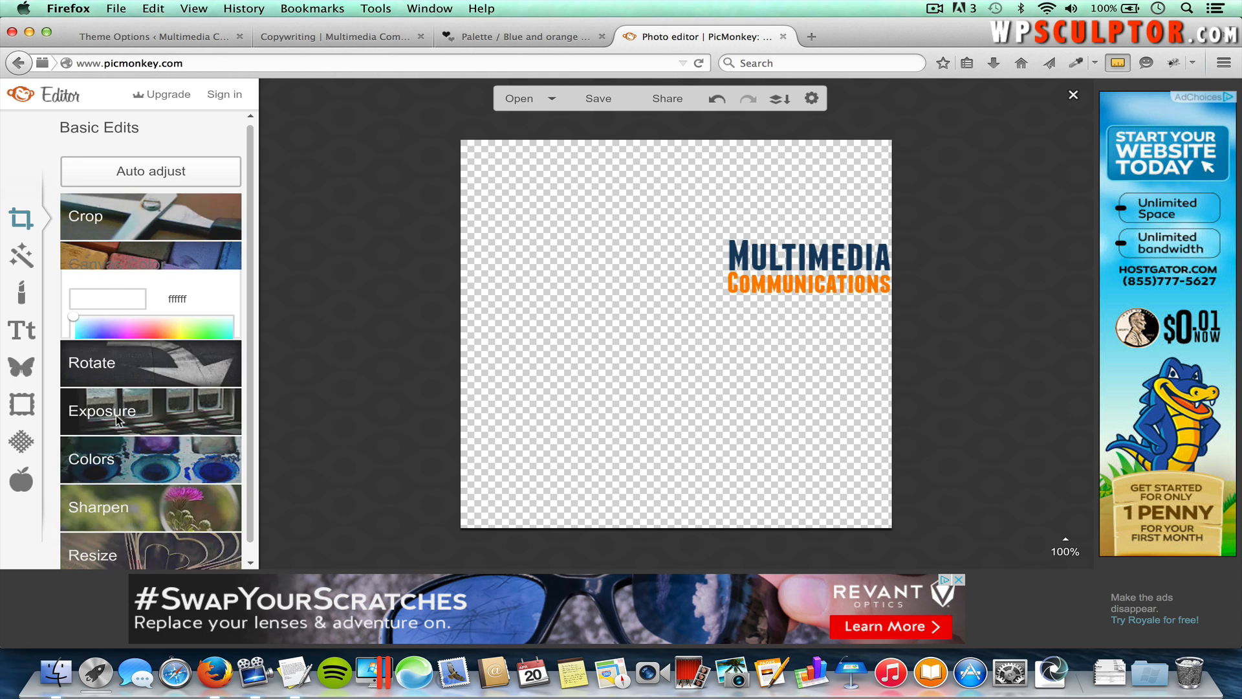
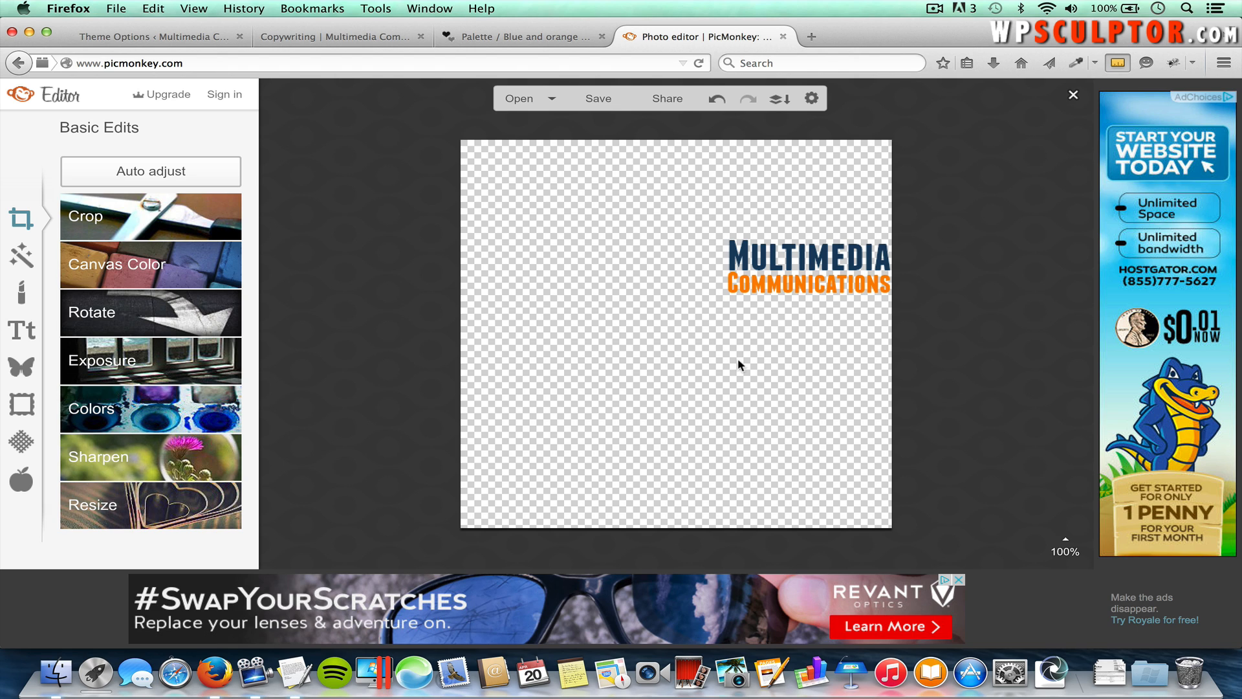
Step: Save the 500 x 500 logo as 'Logo Canvas' PNG into the Desktop's Spacious folder
{"action": "left_click", "coordinate": [598, 99]}
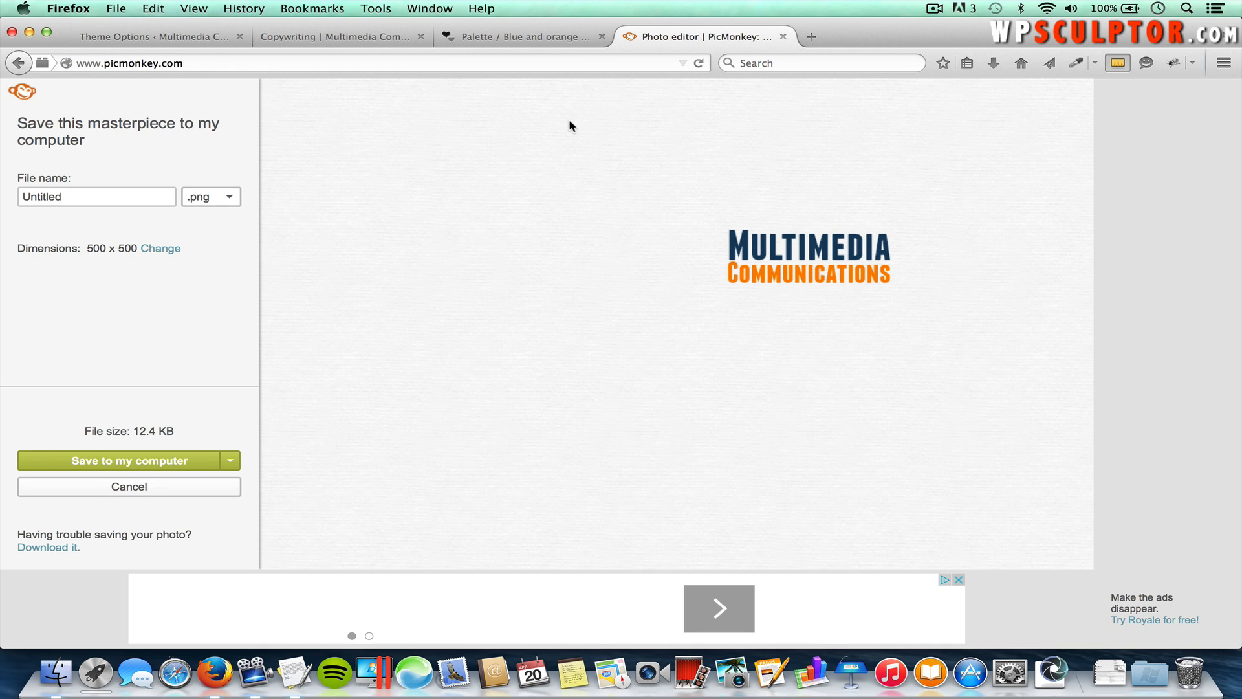
{"action": "left_click", "coordinate": [145, 197]}
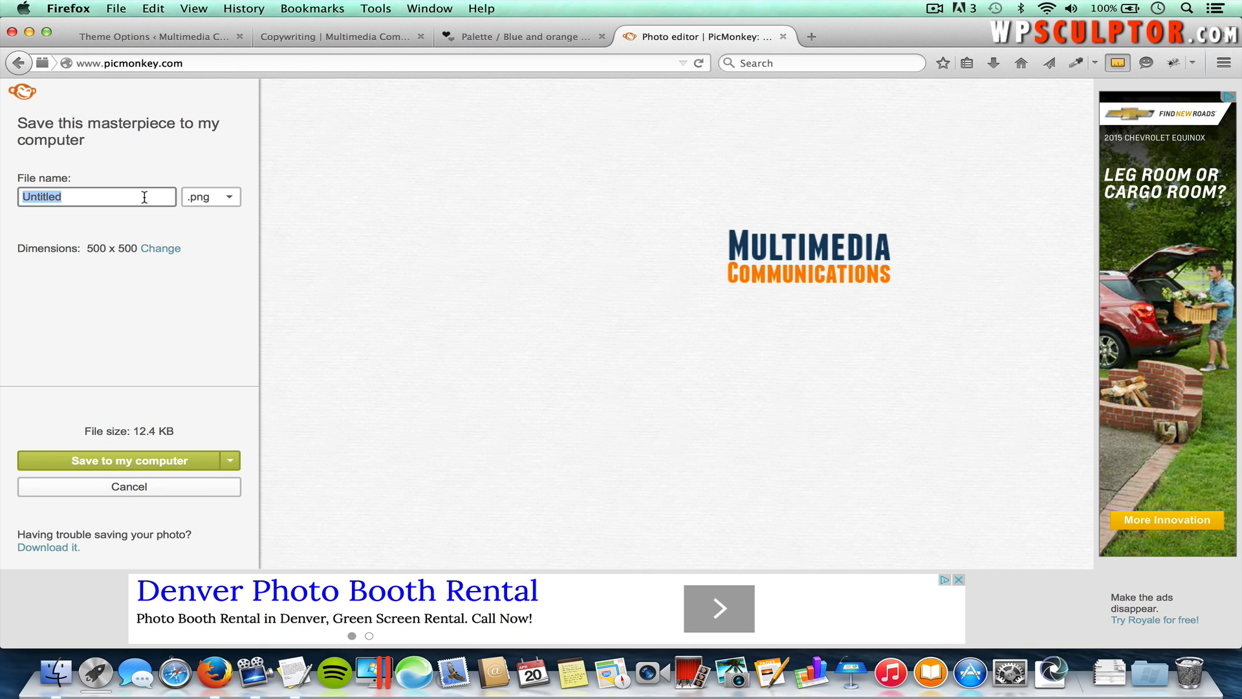
{"action": "type", "text": "Logo "}
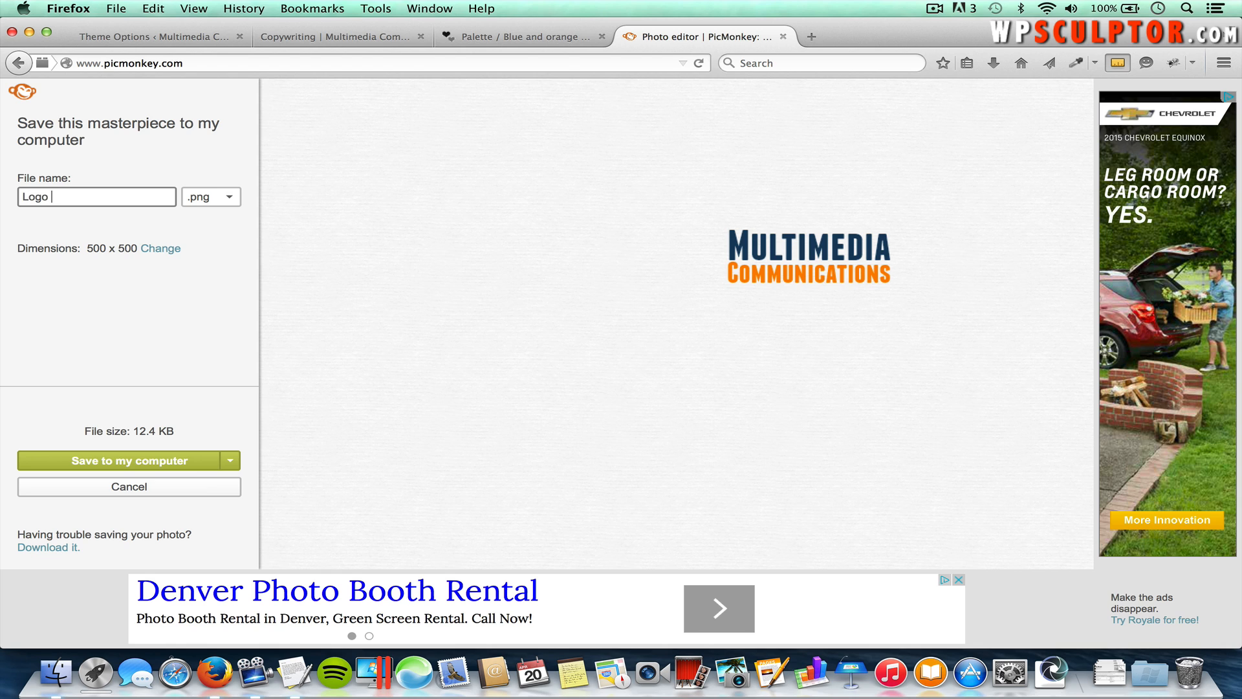
{"action": "type", "text": "Canvas"}
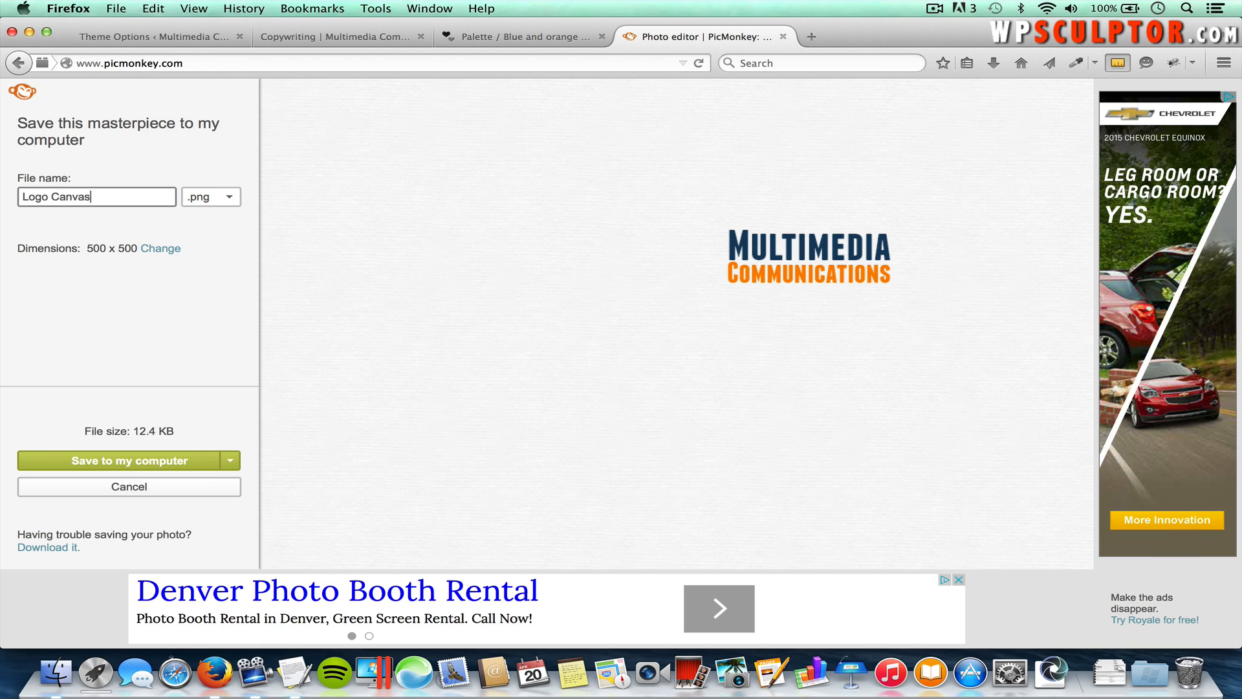
{"action": "left_click", "coordinate": [219, 202]}
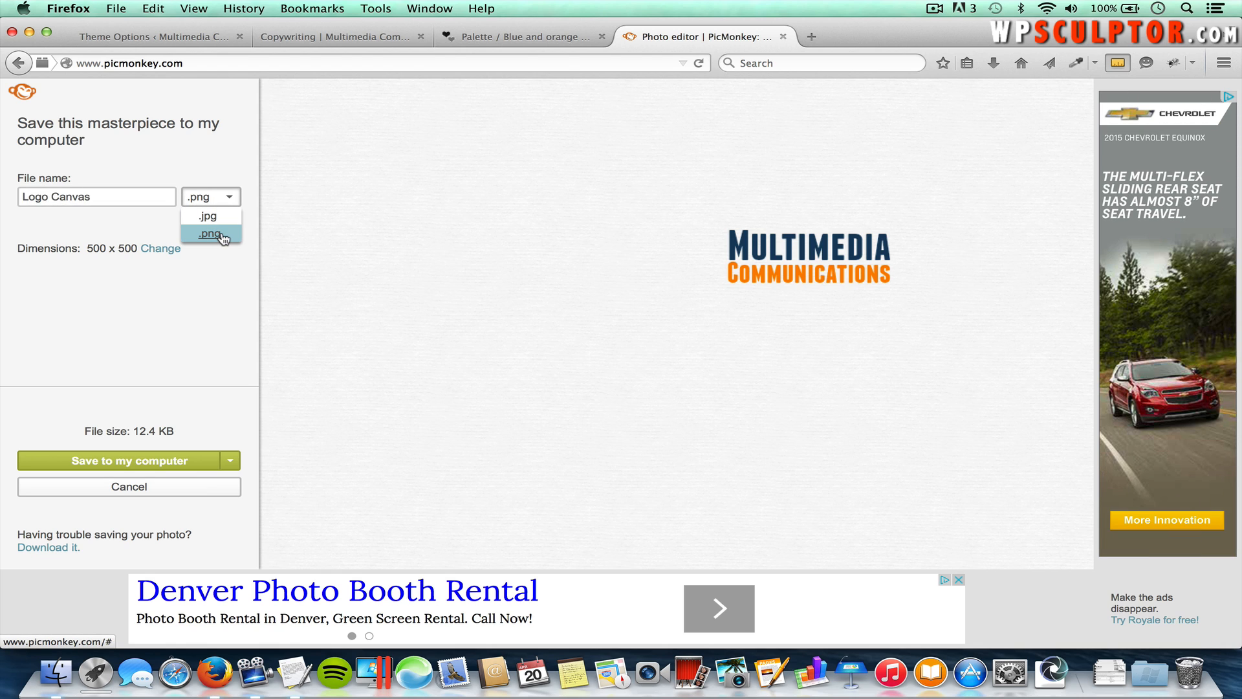
{"action": "left_click", "coordinate": [219, 233]}
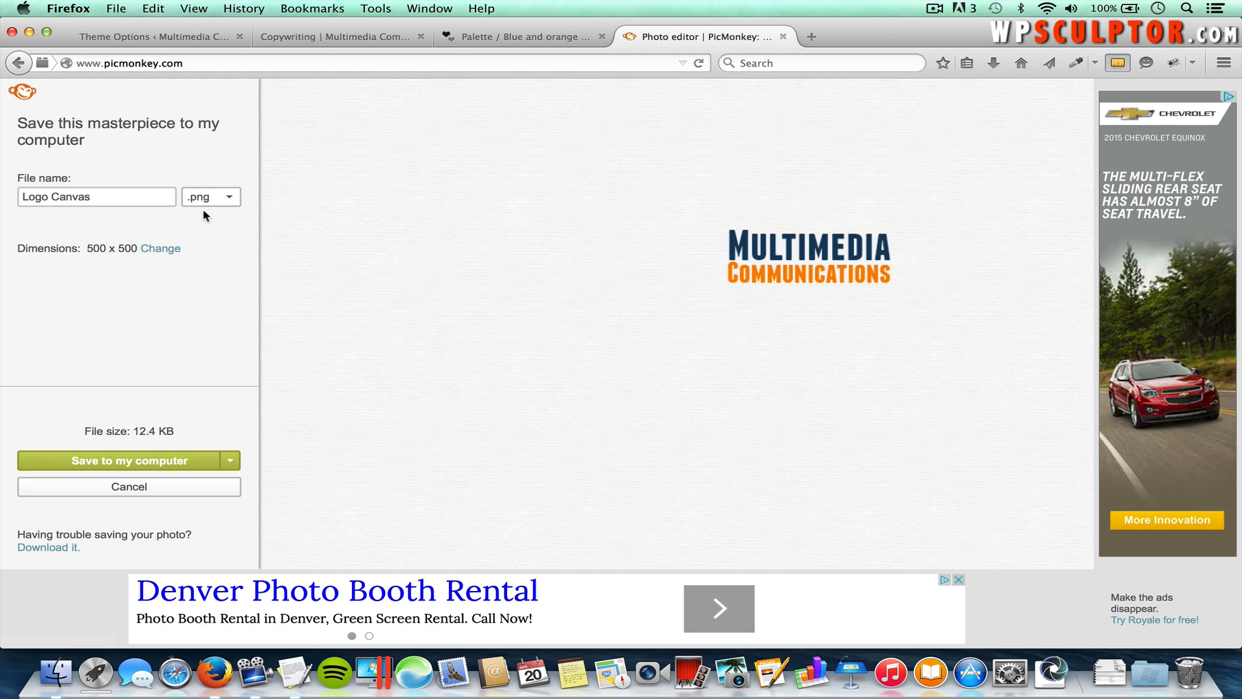
{"action": "left_click", "coordinate": [157, 460]}
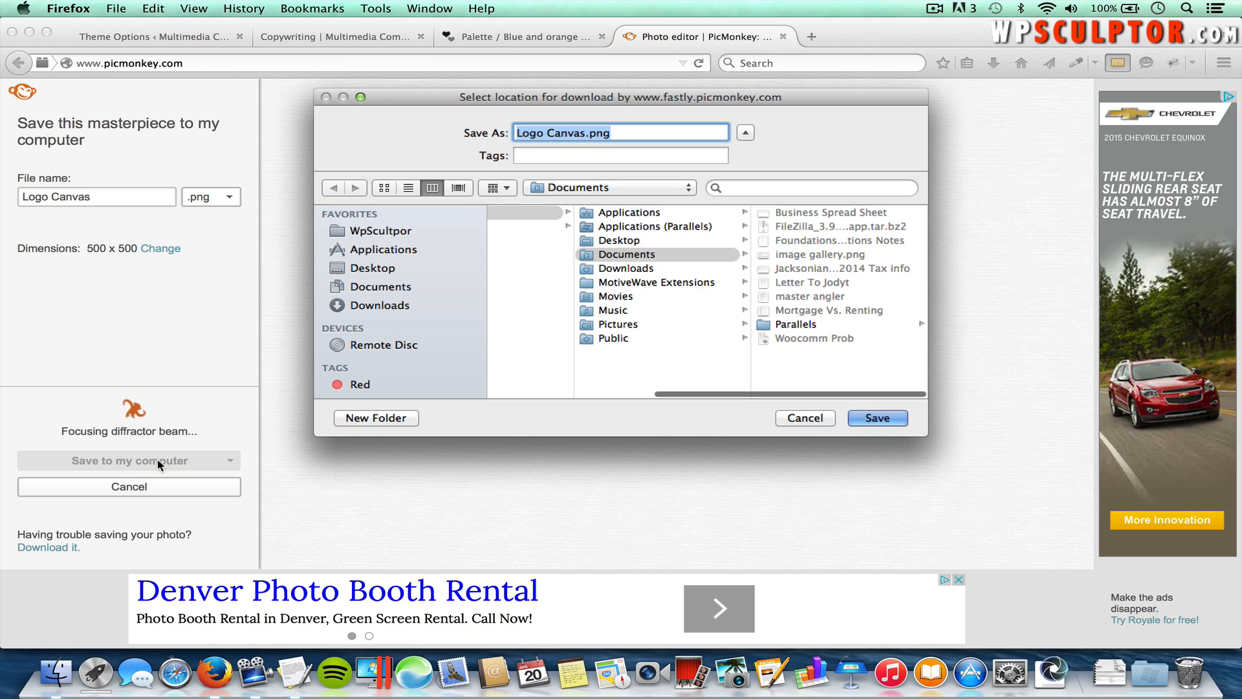
{"action": "left_click", "coordinate": [394, 269]}
{"action": "left_click", "coordinate": [551, 227]}
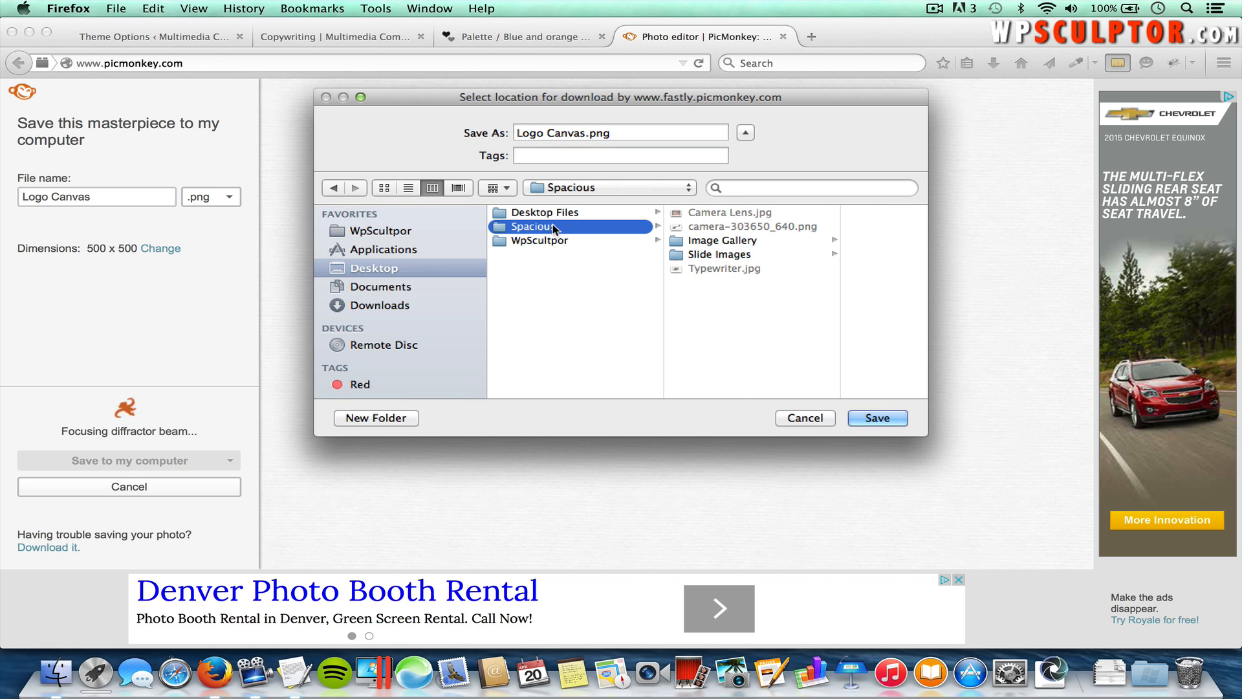
{"action": "left_click", "coordinate": [891, 416]}
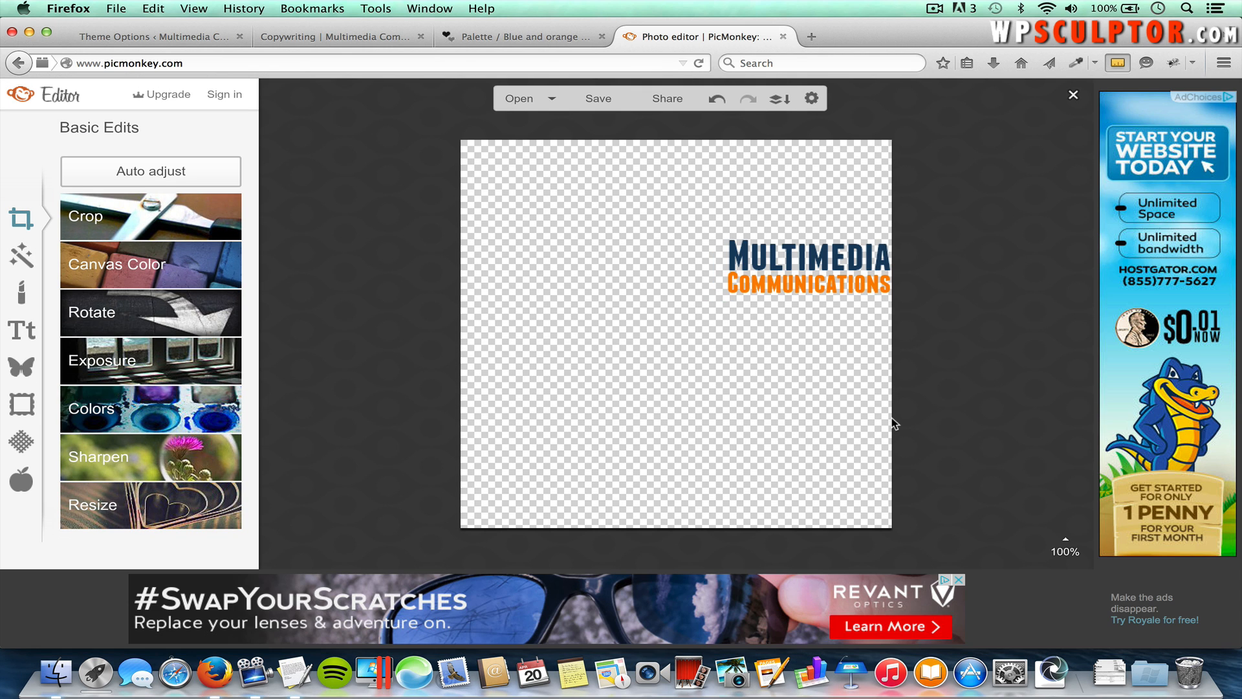
Step: Load pixlr.com in a new tab and launch the Pixlr Editor web app
{"action": "left_click", "coordinate": [809, 37]}
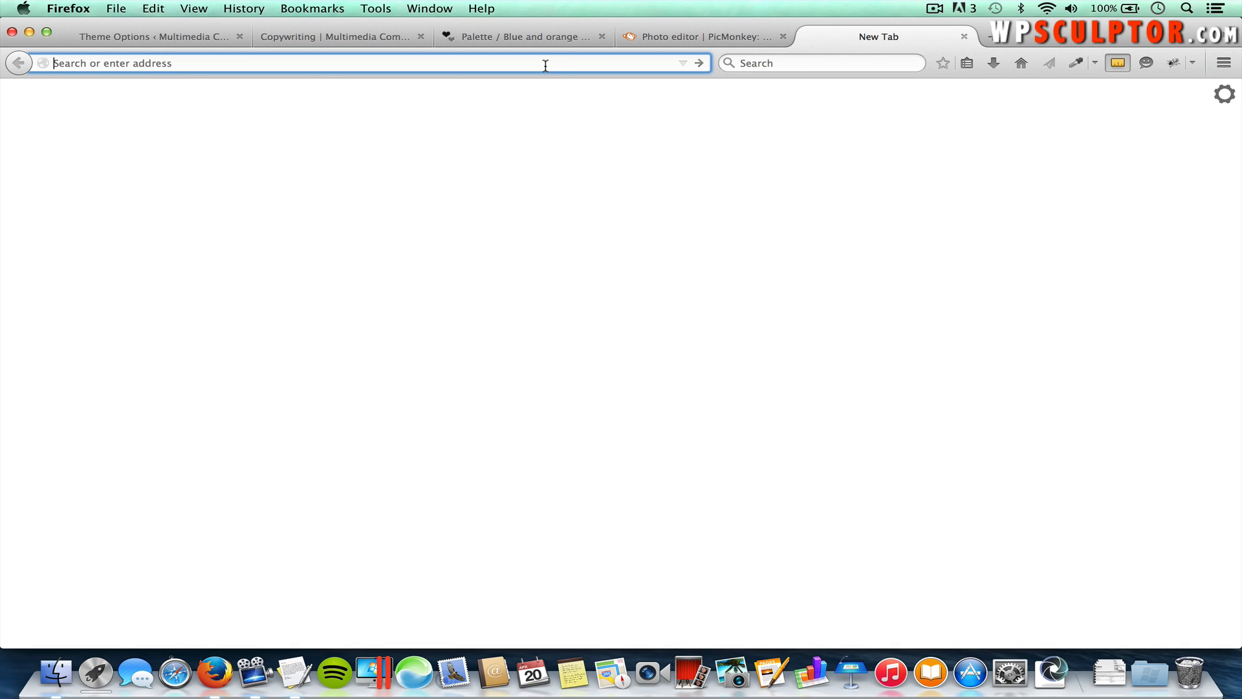
{"action": "type", "text": "pixlr."}
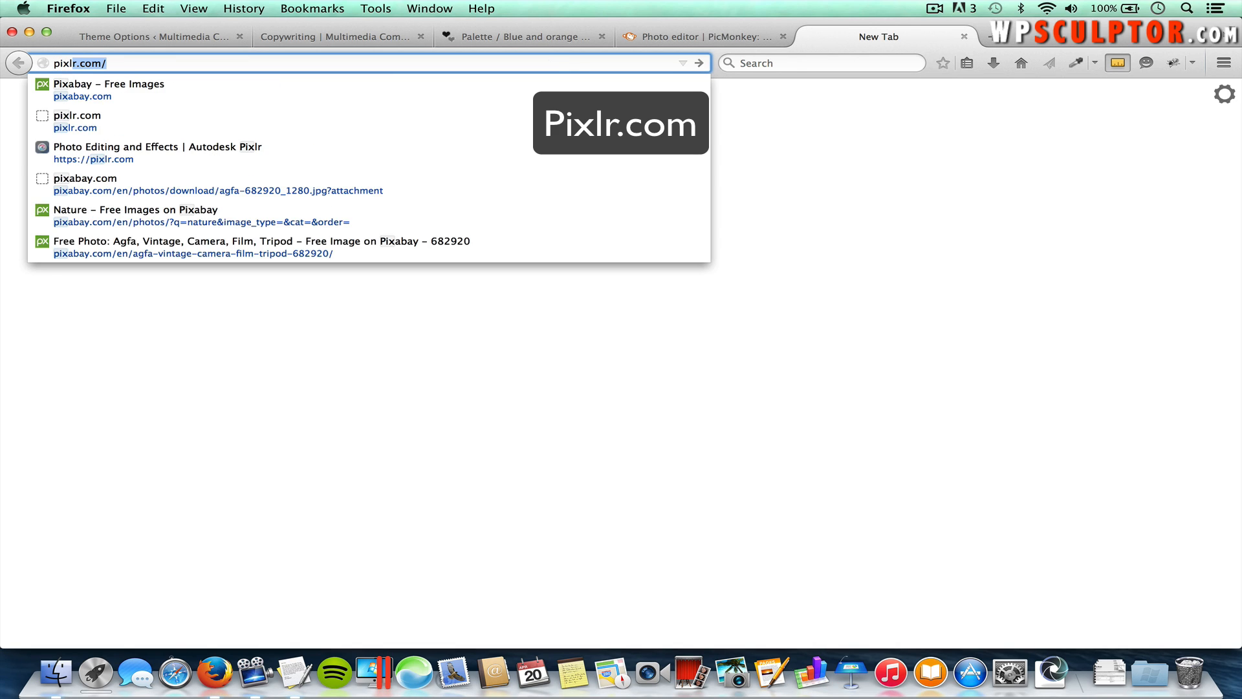
{"action": "type", "text": "com"}
{"action": "key", "text": "Return"}
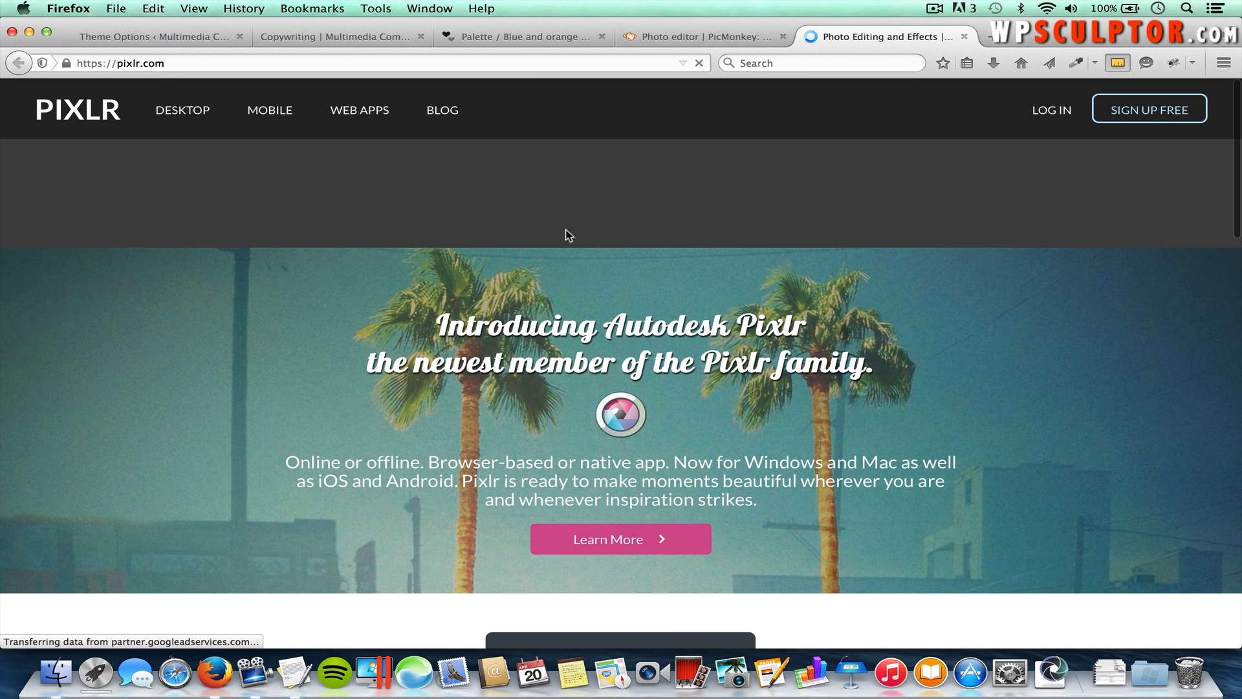
{"action": "scroll", "coordinate": [569, 332], "scroll_direction": "down", "scroll_amount": 5}
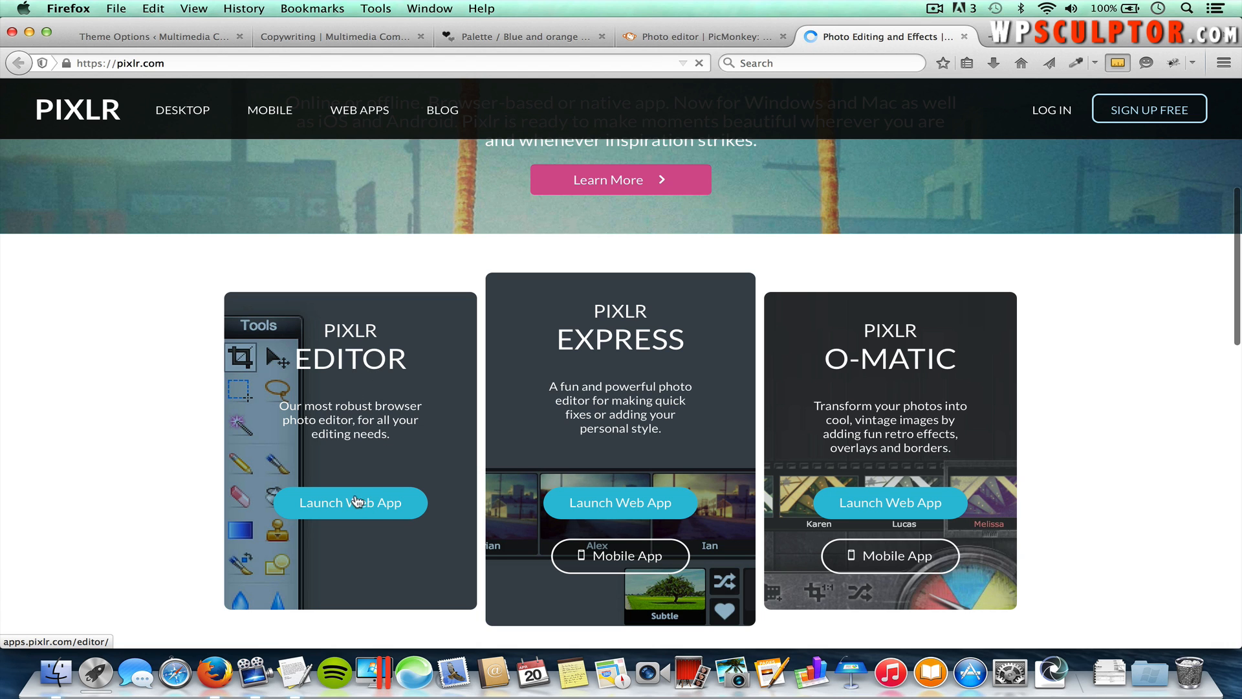
{"action": "left_click", "coordinate": [378, 509]}
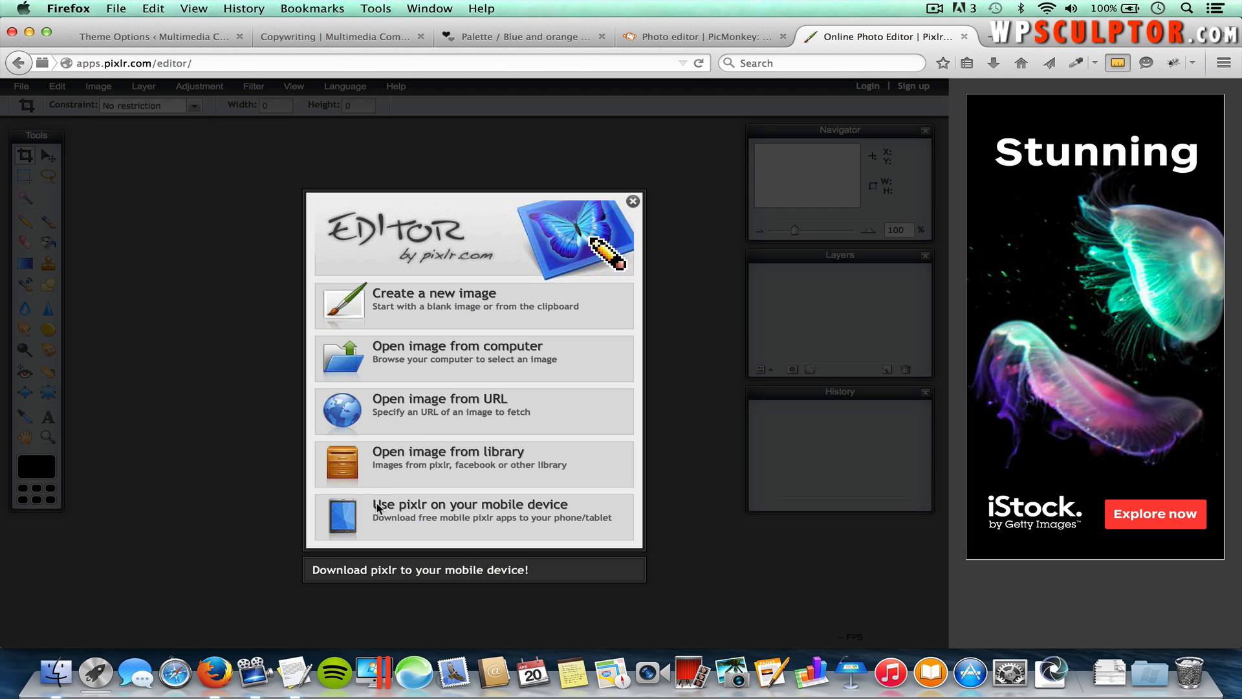
Step: Open Logo Canvas.png from the Spacious folder in Pixlr Editor
{"action": "left_click", "coordinate": [463, 358]}
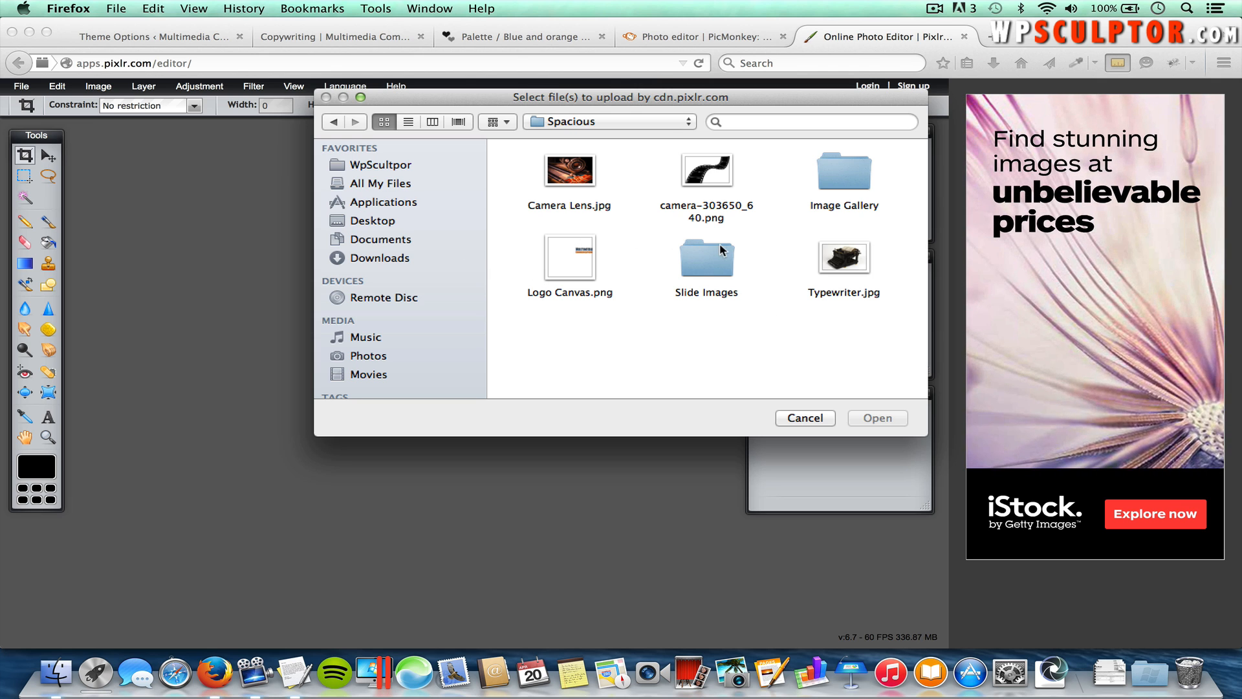
{"action": "left_click", "coordinate": [569, 258]}
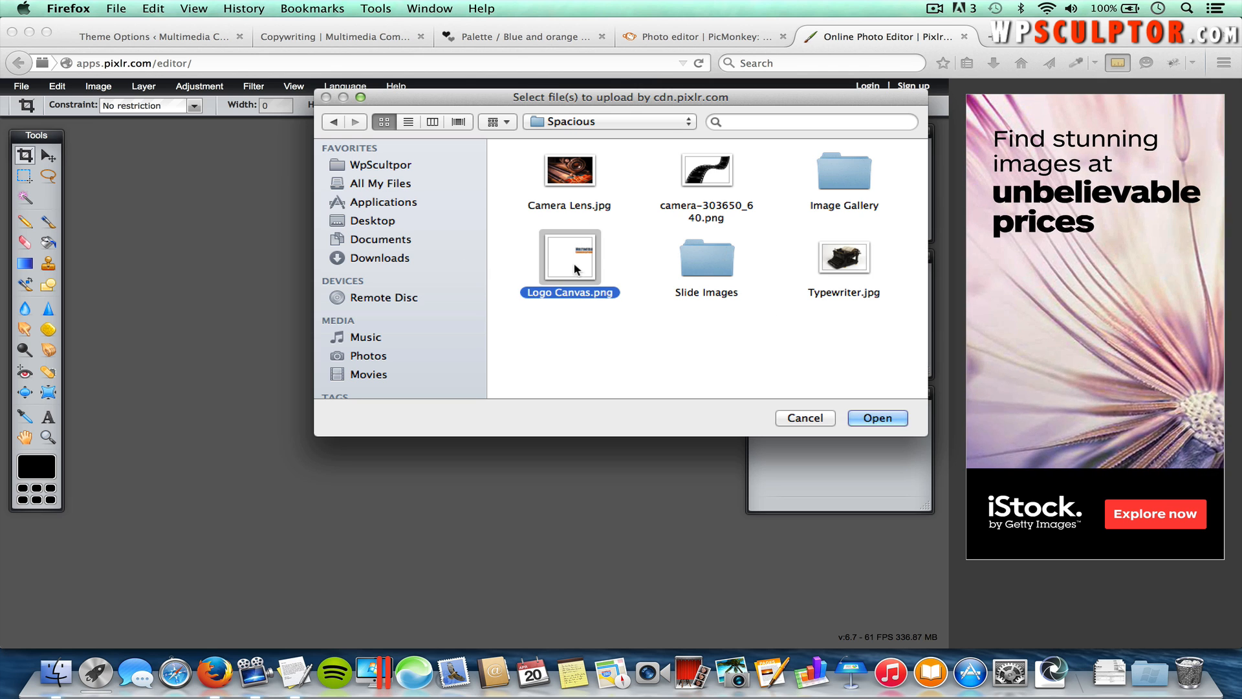
{"action": "left_click", "coordinate": [870, 419]}
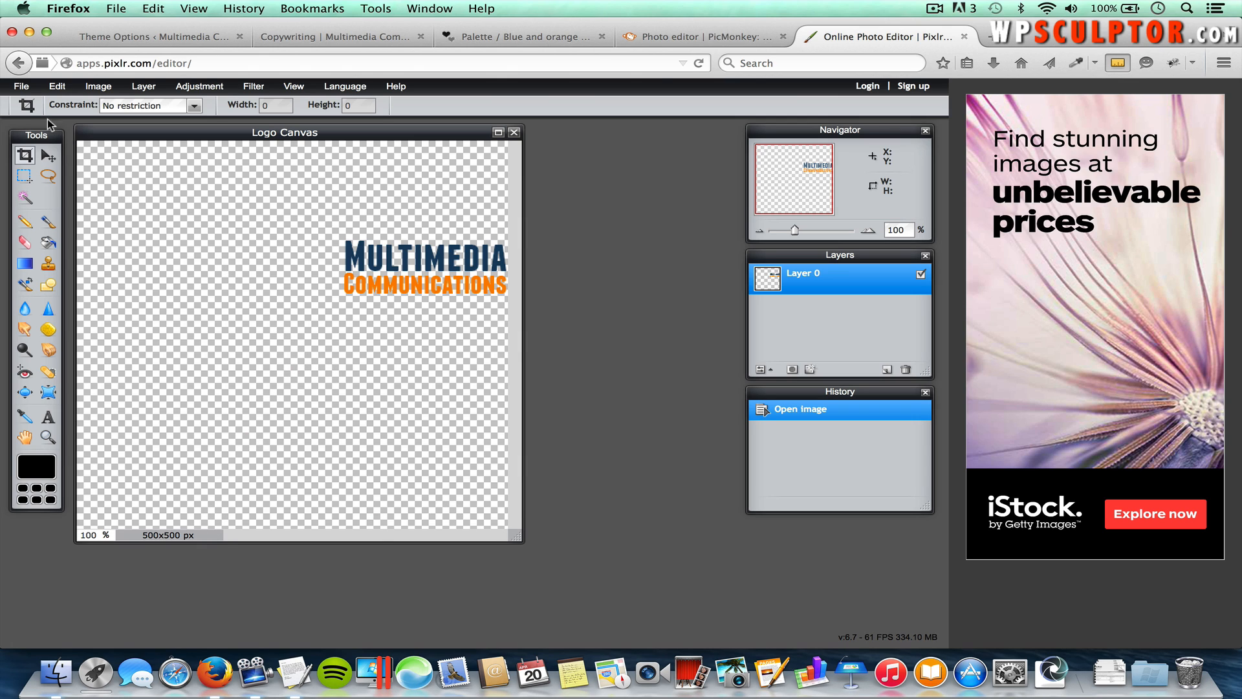
Step: Open the film-strip image camera-303650_640.png as a second image
{"action": "left_click", "coordinate": [21, 87]}
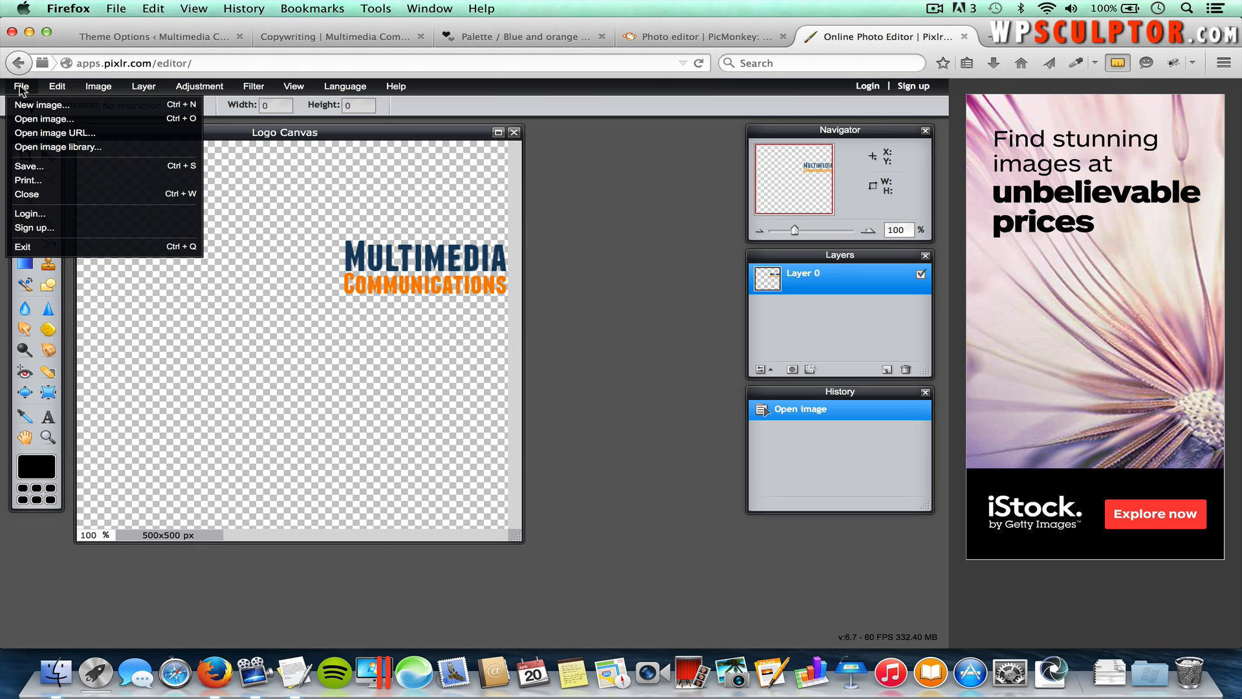
{"action": "left_click", "coordinate": [36, 119]}
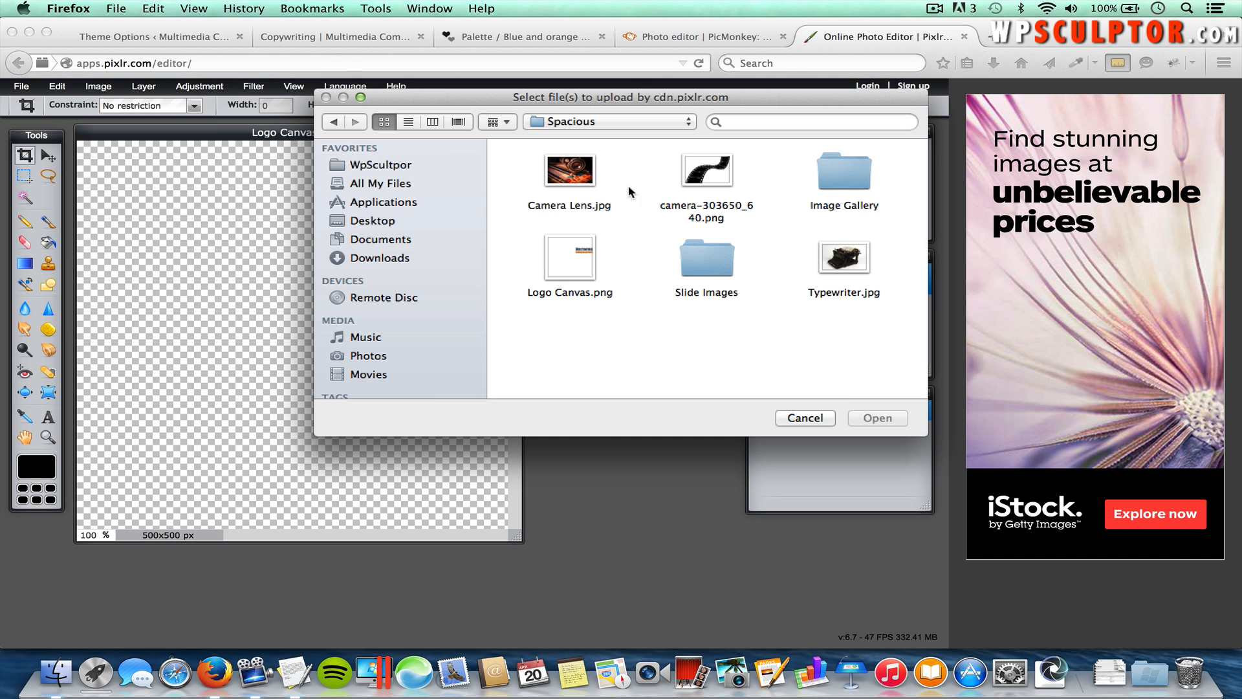
{"action": "double_click", "coordinate": [709, 176]}
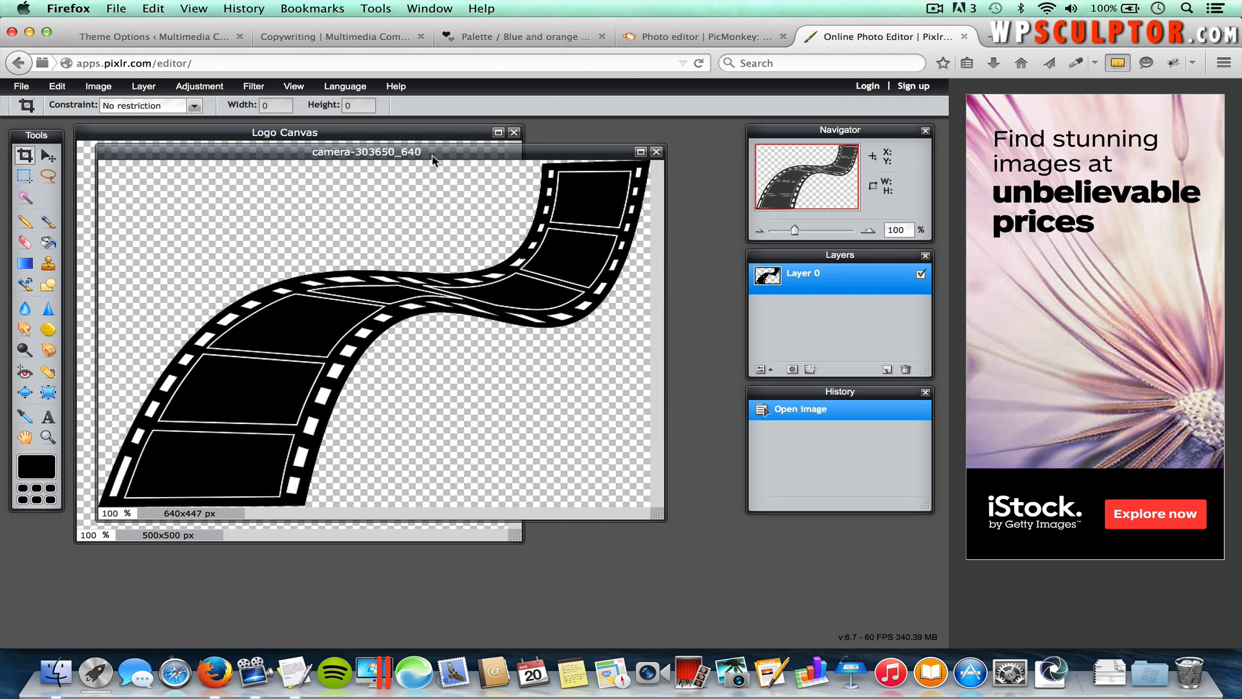
Step: Resize the film strip to 80×56 px and move its window aside
{"action": "left_click", "coordinate": [104, 91]}
{"action": "left_click", "coordinate": [114, 107]}
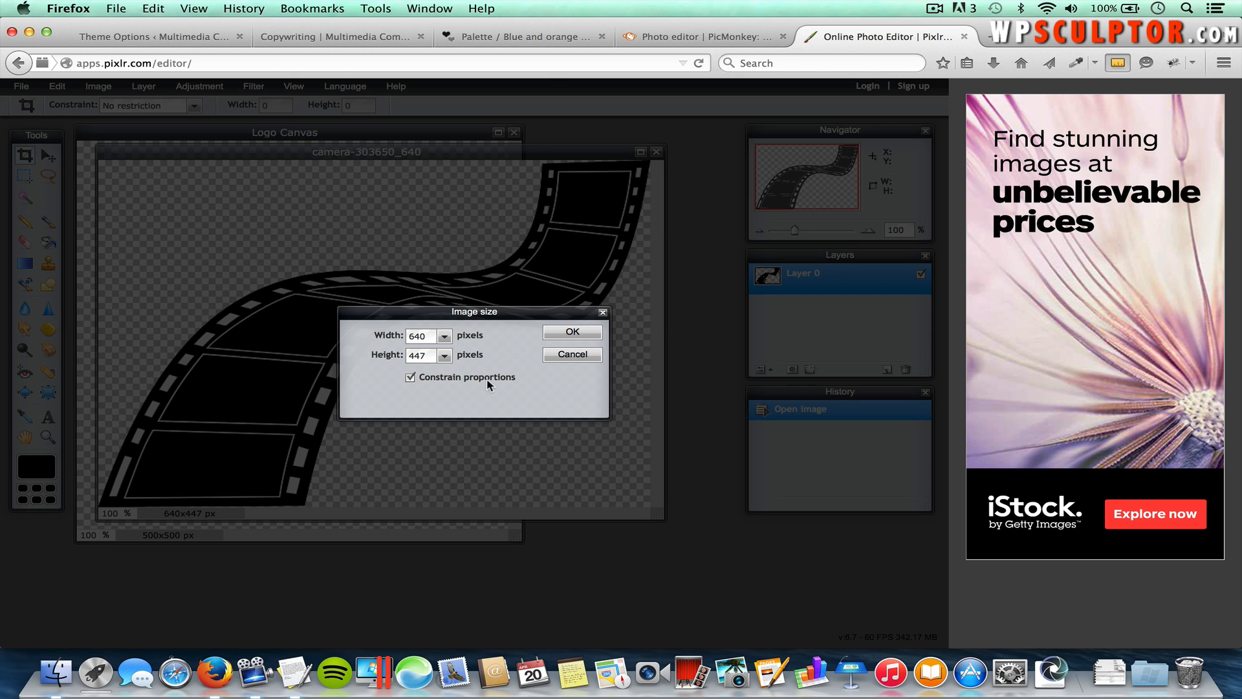
{"action": "double_click", "coordinate": [423, 336]}
{"action": "type", "text": "80"}
{"action": "left_click", "coordinate": [573, 335]}
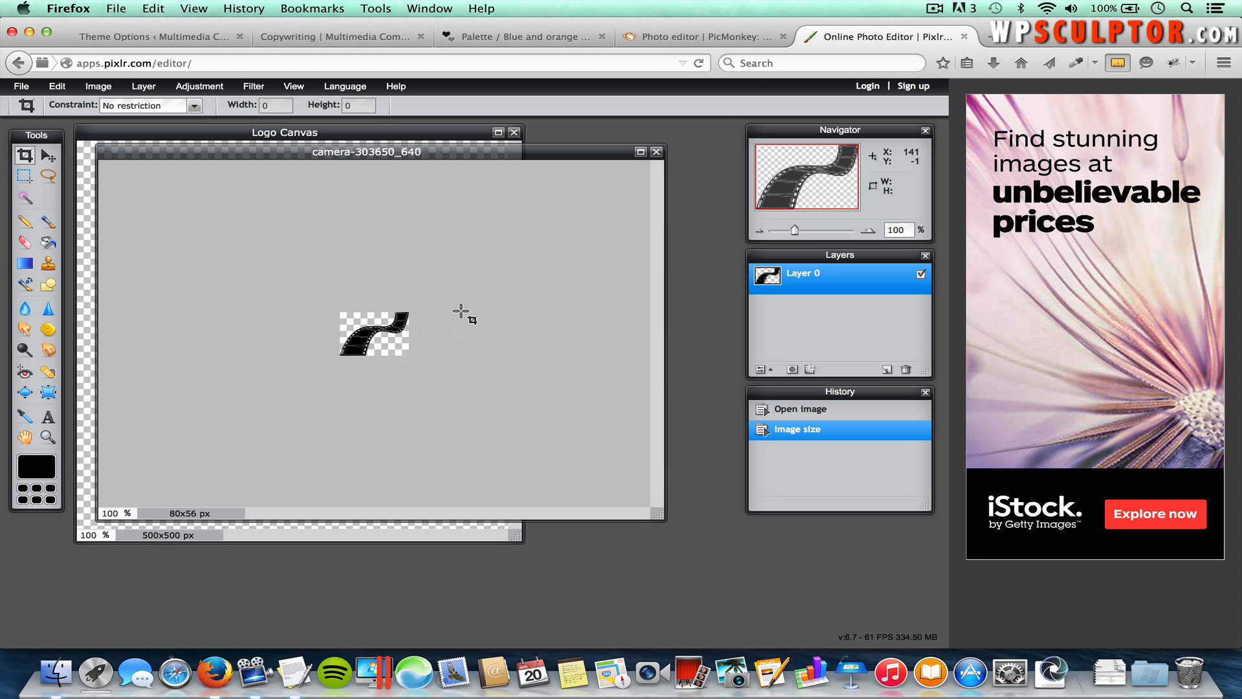
{"action": "left_click_drag", "start_coordinate": [499, 152], "coordinate": [695, 184]}
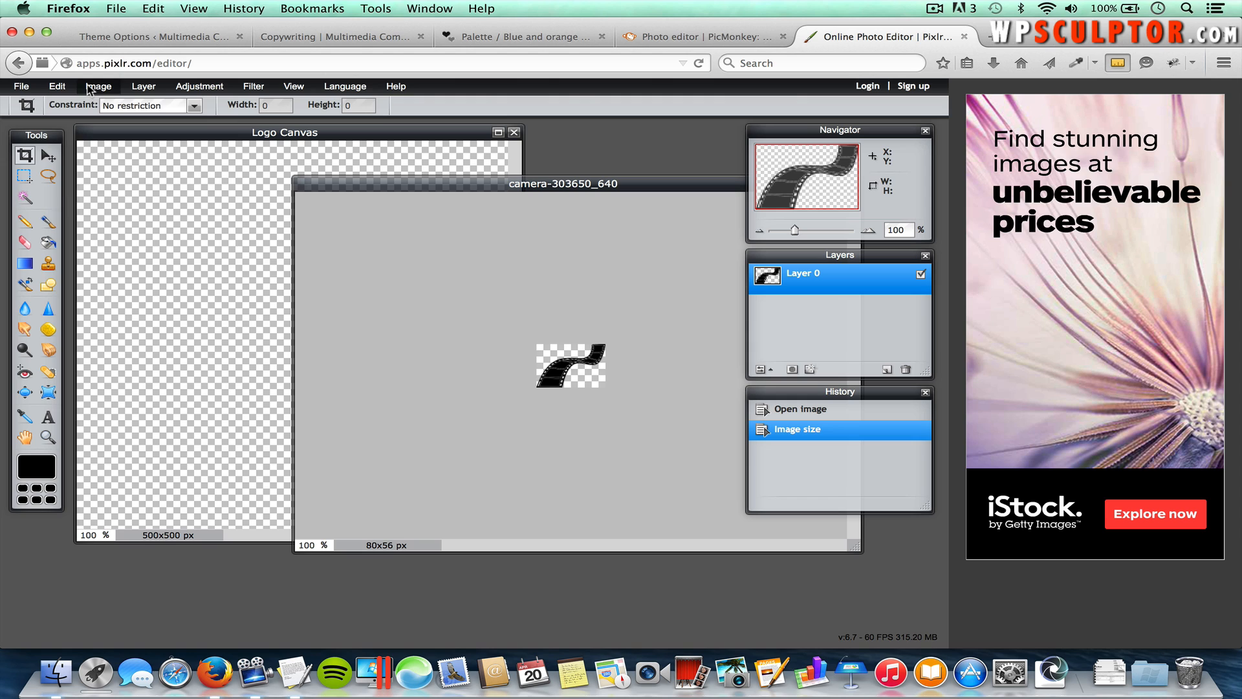
Step: Select all of the film-strip image and copy it
{"action": "left_click", "coordinate": [64, 88]}
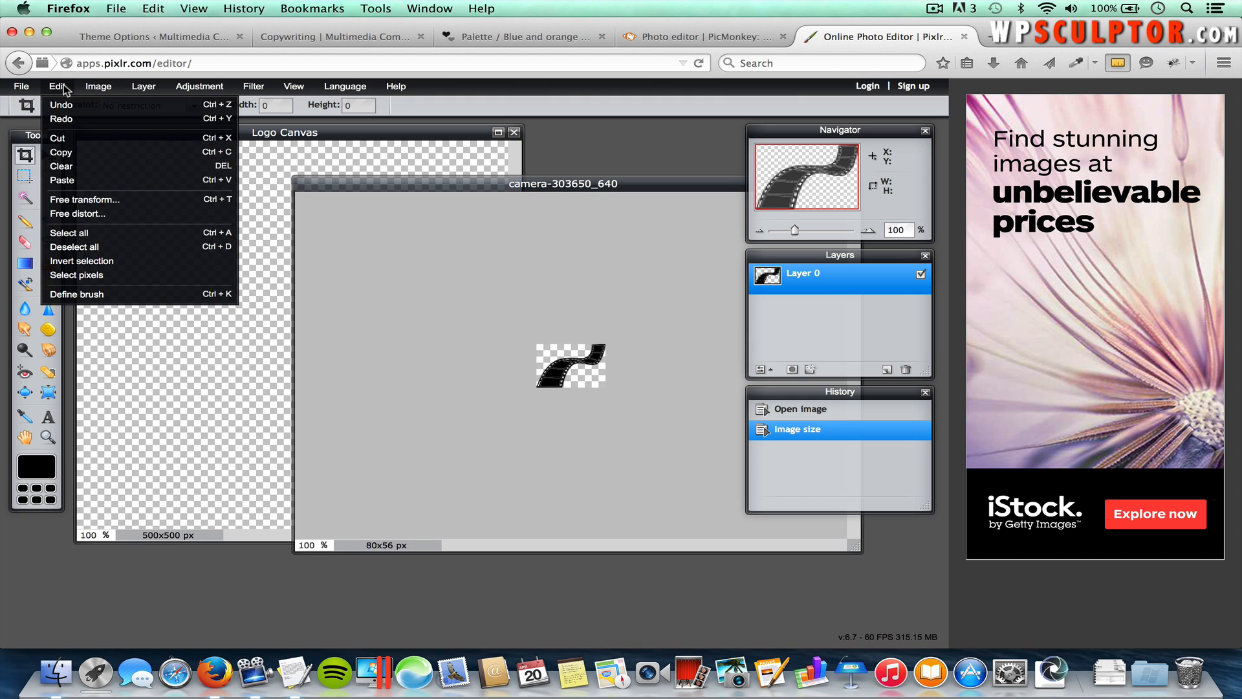
{"action": "left_click", "coordinate": [93, 236]}
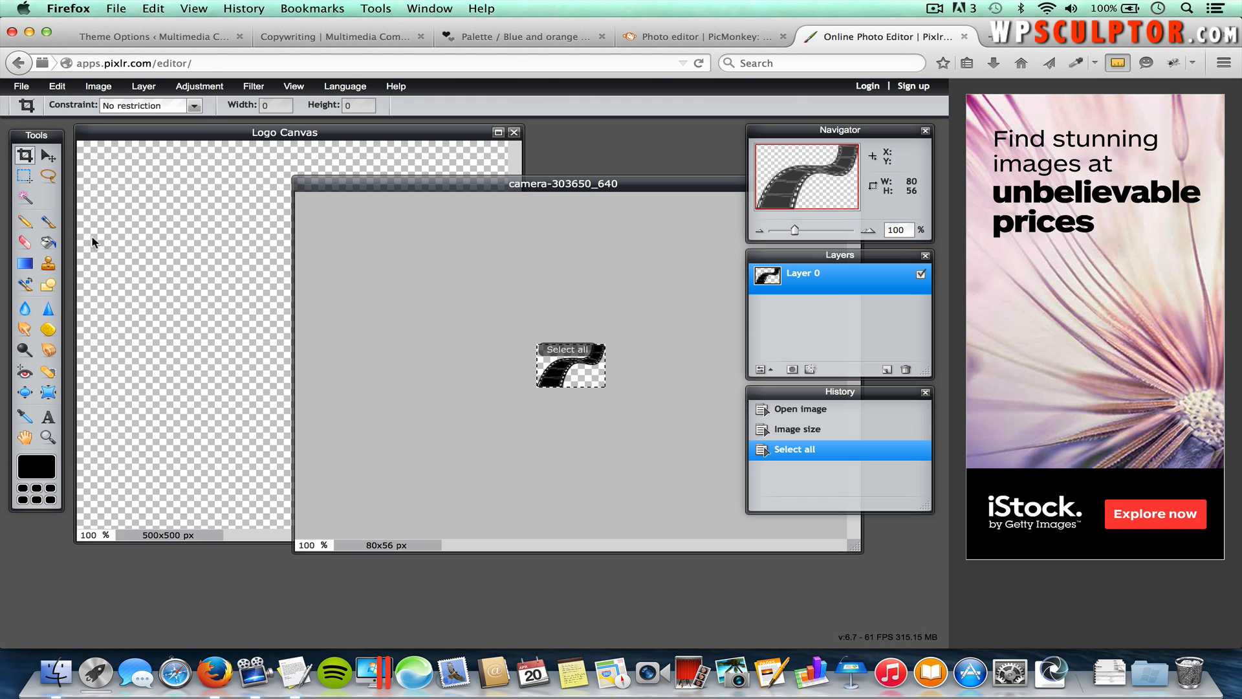
{"action": "left_click", "coordinate": [58, 88]}
{"action": "left_click", "coordinate": [70, 151]}
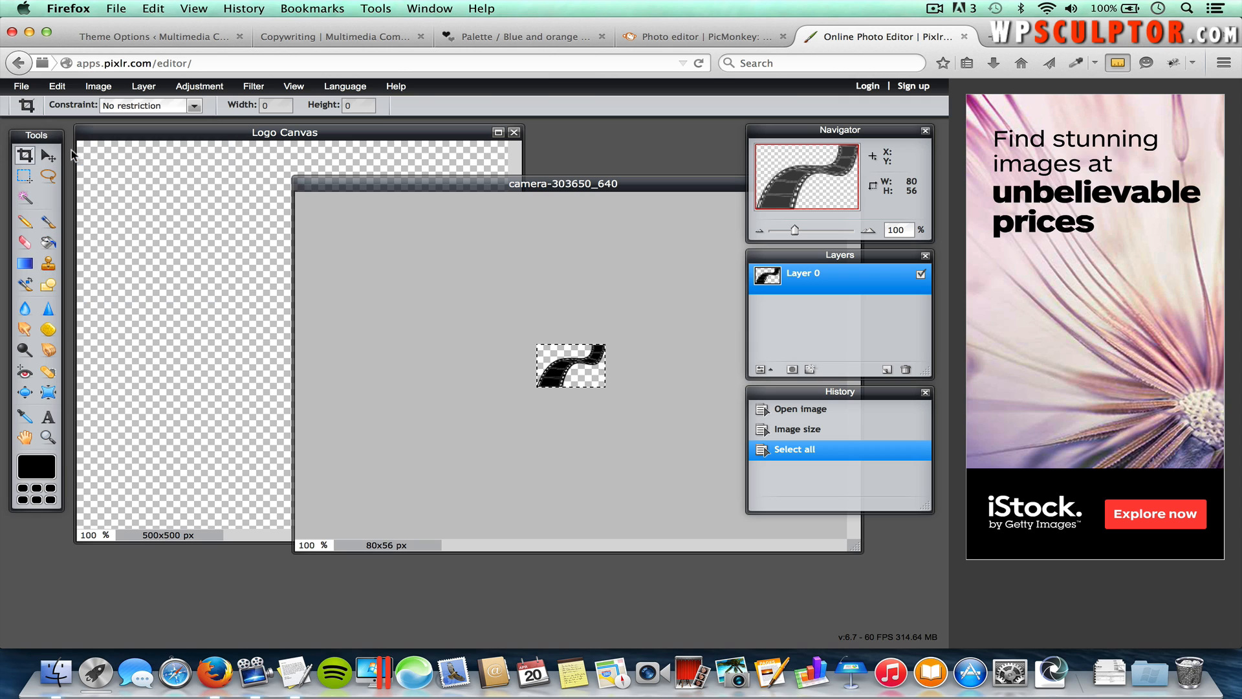
Step: Paste the film strip into Logo Canvas as Layer 1, placed left of MULTIMEDIA
{"action": "left_click", "coordinate": [200, 140]}
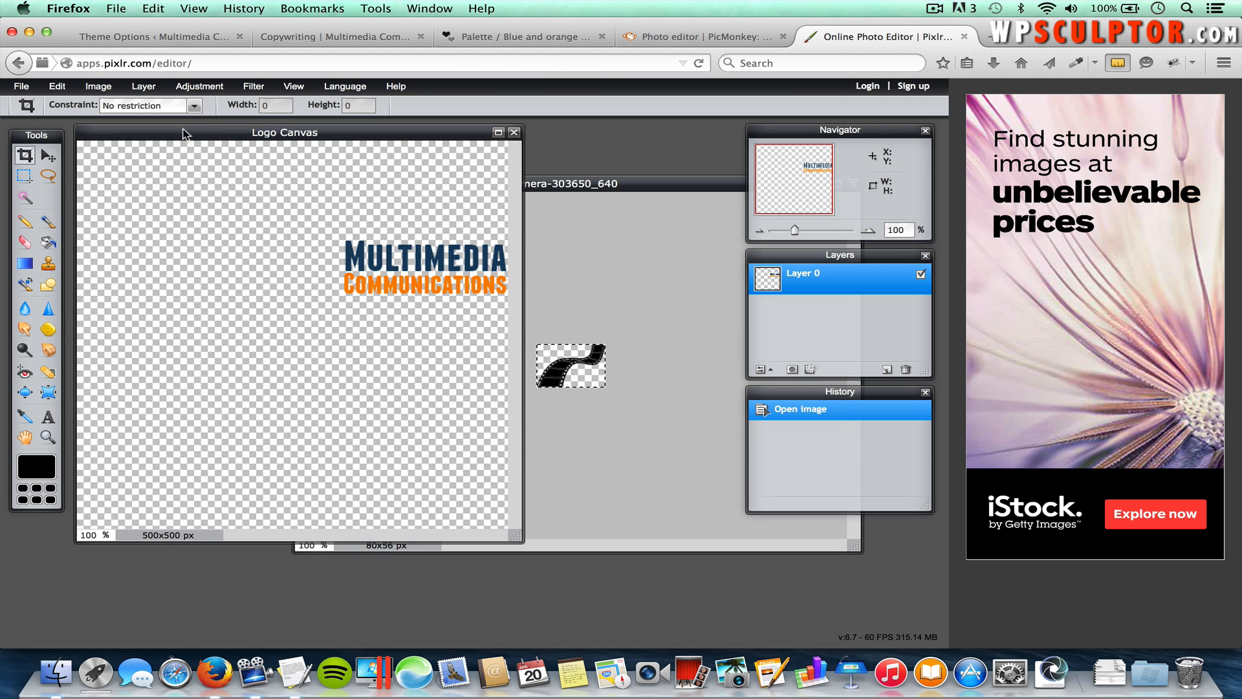
{"action": "left_click", "coordinate": [64, 88]}
{"action": "left_click", "coordinate": [80, 183]}
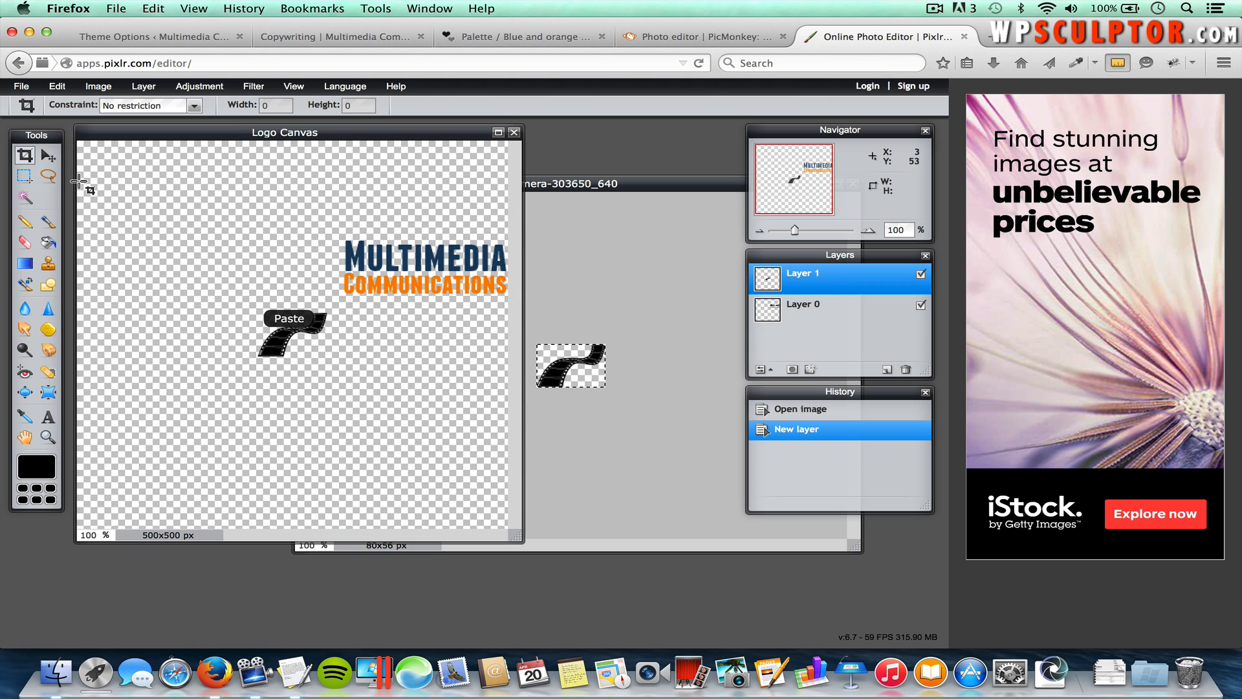
{"action": "left_click", "coordinate": [47, 155]}
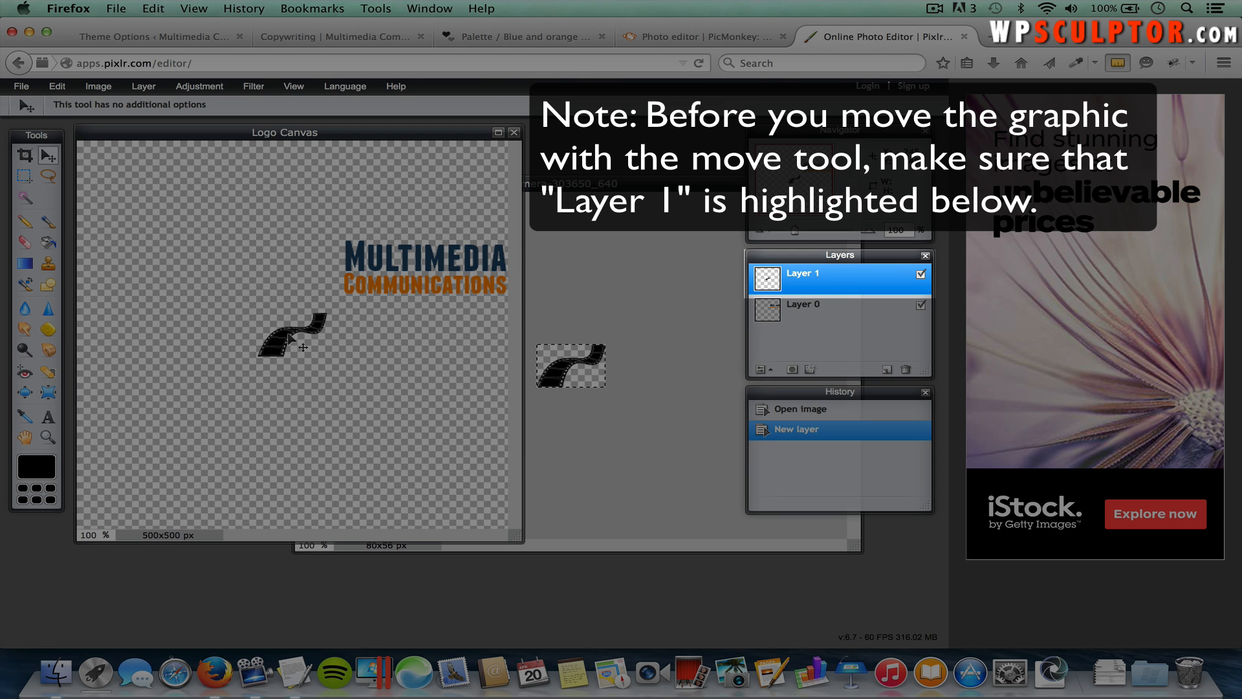
{"action": "left_click_drag", "start_coordinate": [288, 334], "coordinate": [307, 266]}
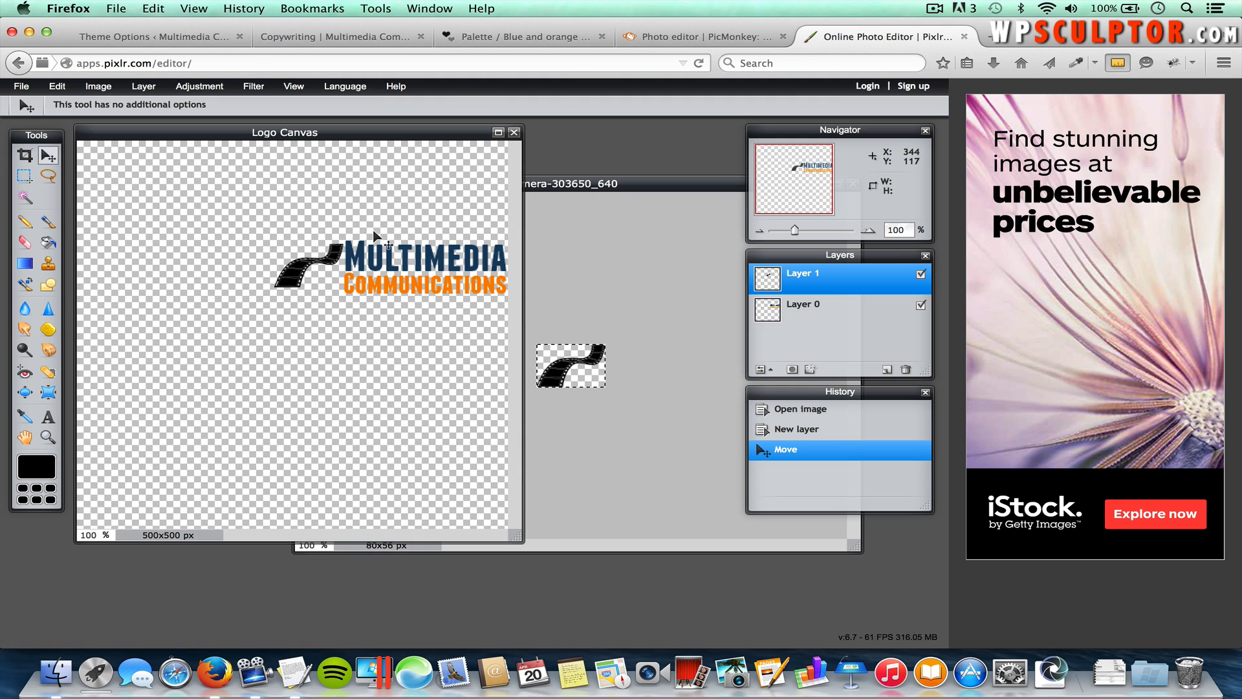
Step: Crop Logo Canvas with no constraint to 277×81 px around the film strip and text
{"action": "left_click", "coordinate": [27, 158]}
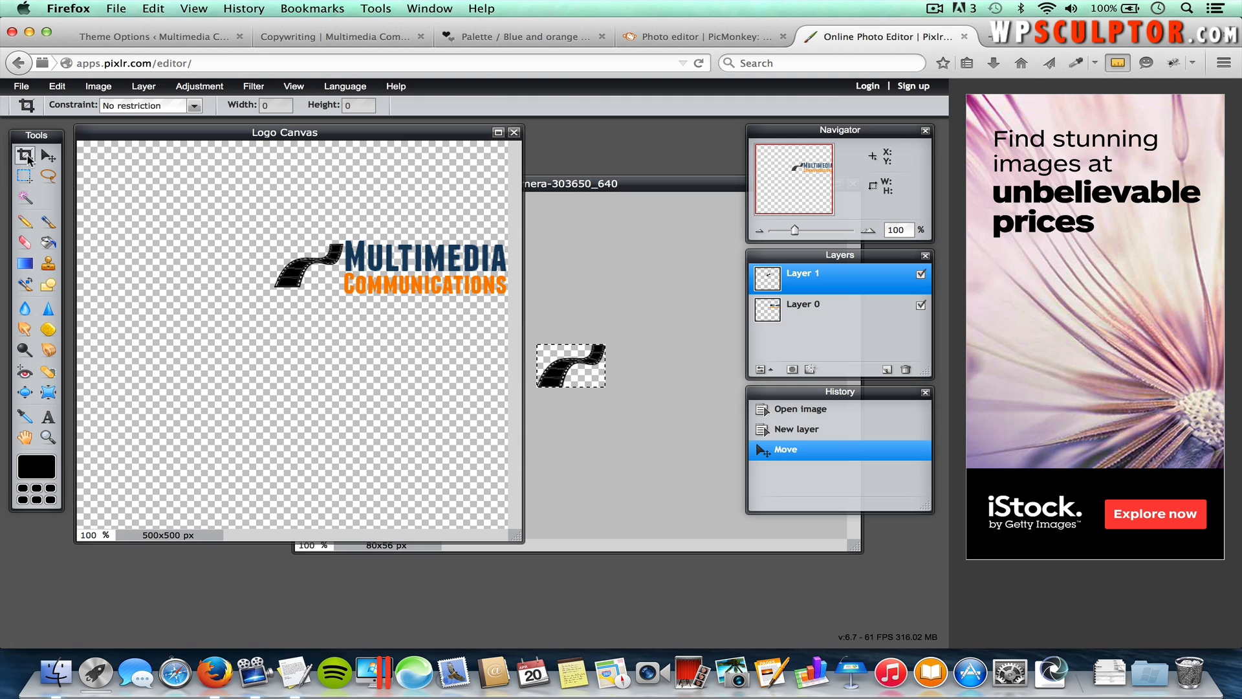
{"action": "left_click", "coordinate": [128, 109]}
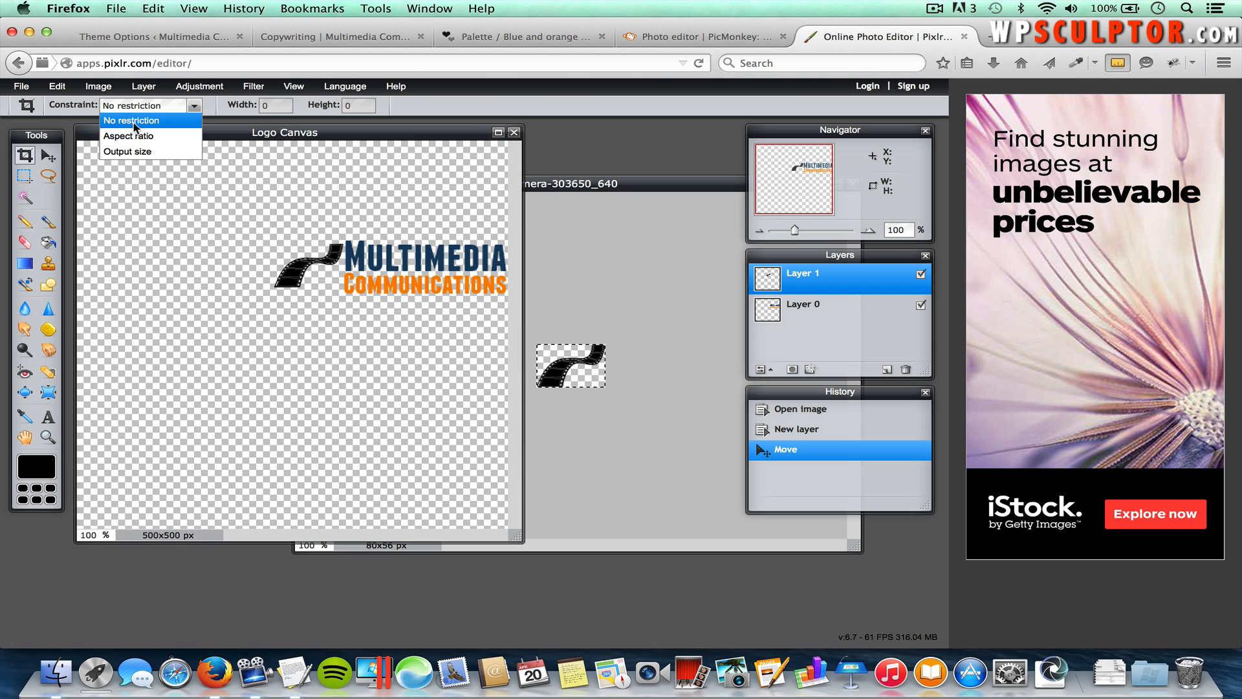
{"action": "left_click", "coordinate": [135, 123]}
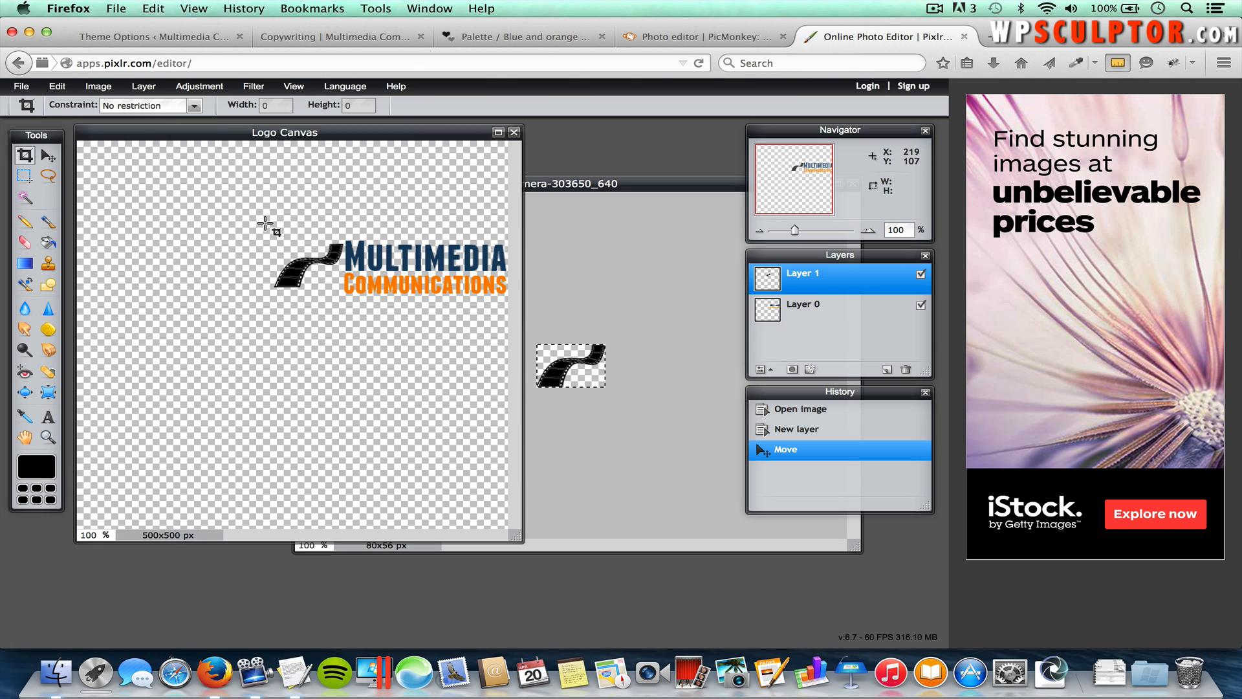
{"action": "left_click_drag", "start_coordinate": [265, 222], "coordinate": [516, 298]}
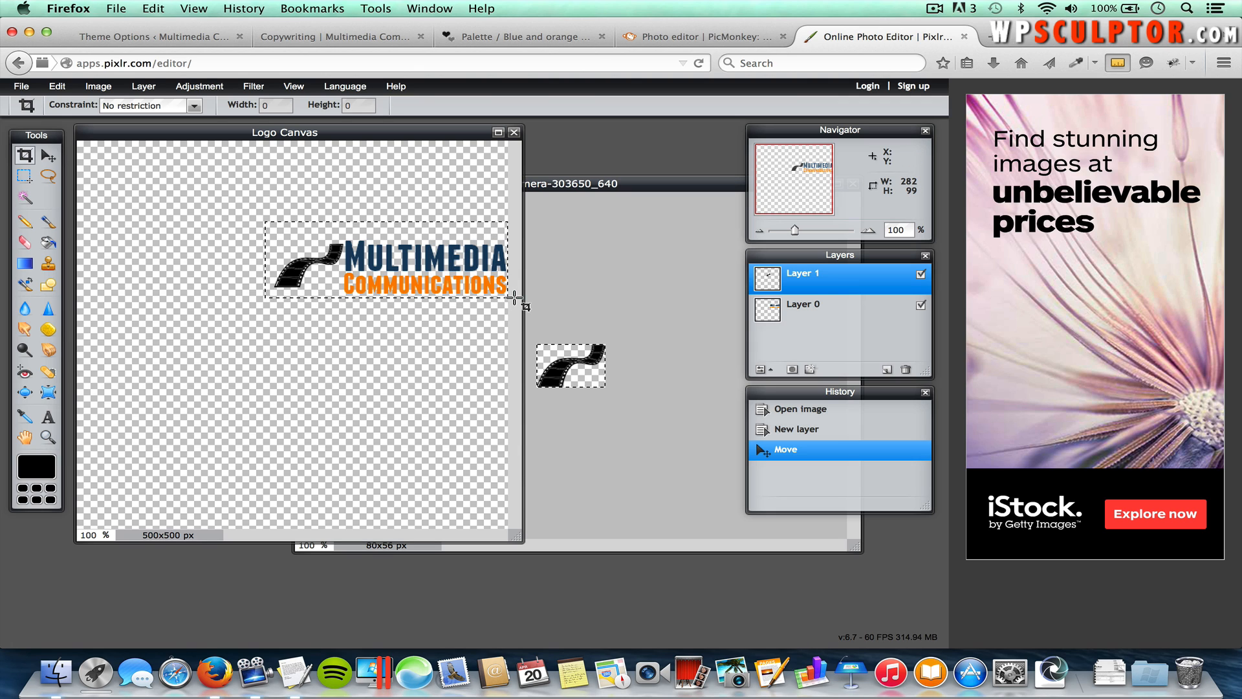
{"action": "left_click_drag", "start_coordinate": [515, 297], "coordinate": [516, 301]}
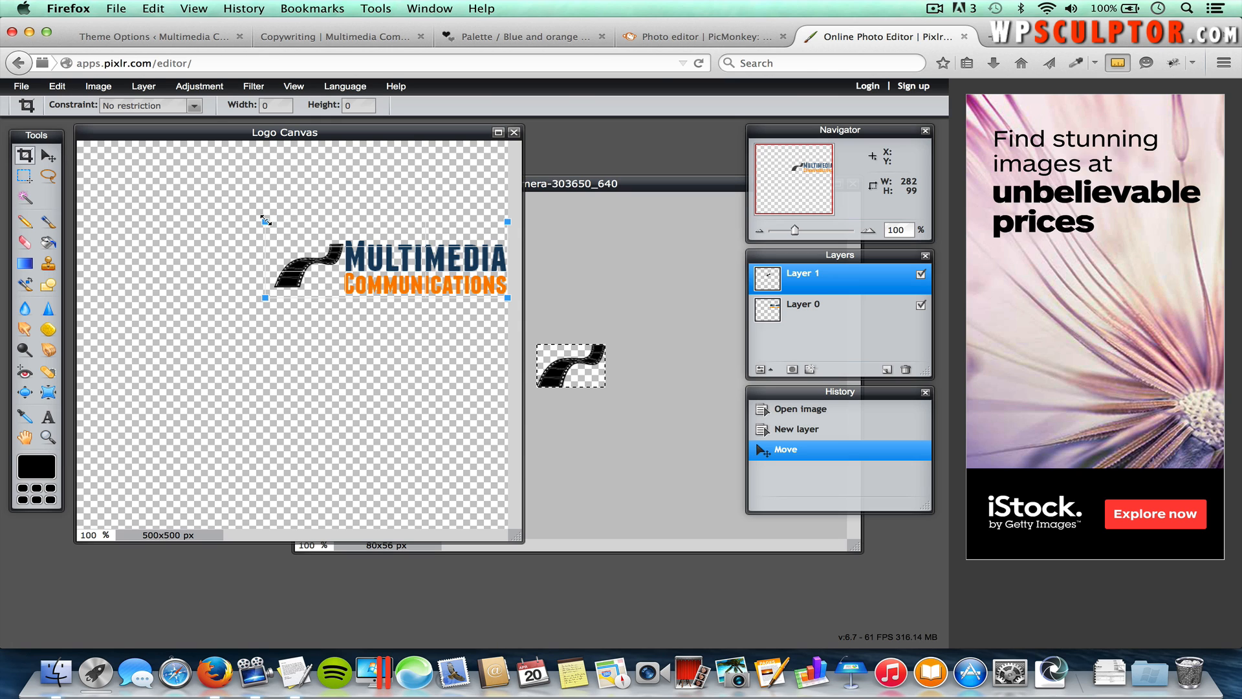
{"action": "left_click_drag", "start_coordinate": [264, 220], "coordinate": [268, 237]}
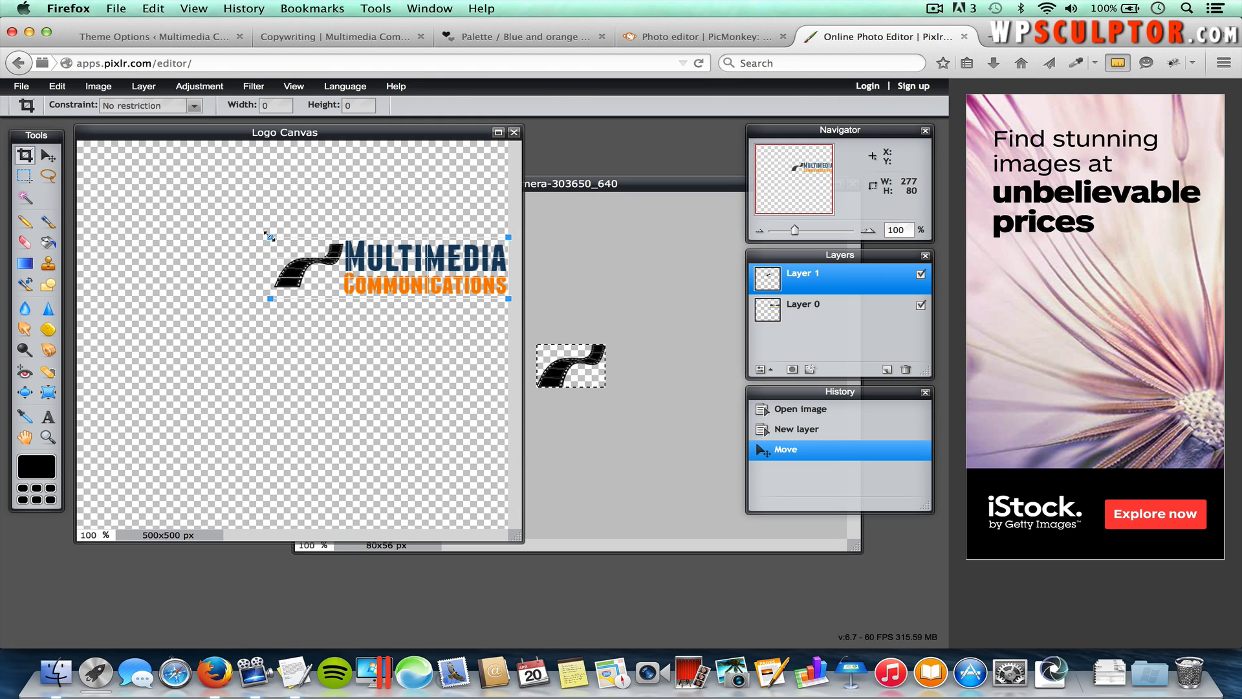
{"action": "left_click_drag", "start_coordinate": [269, 236], "coordinate": [269, 236]}
{"action": "key", "text": "Return"}
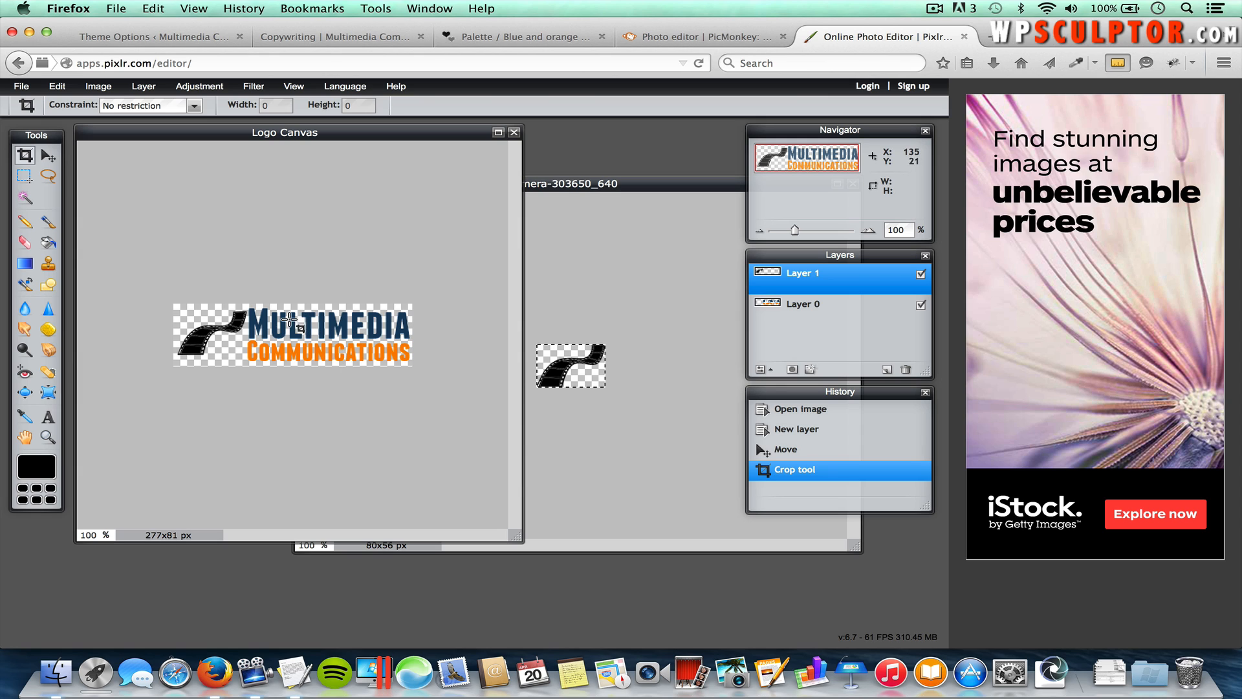
{"action": "left_click", "coordinate": [22, 86]}
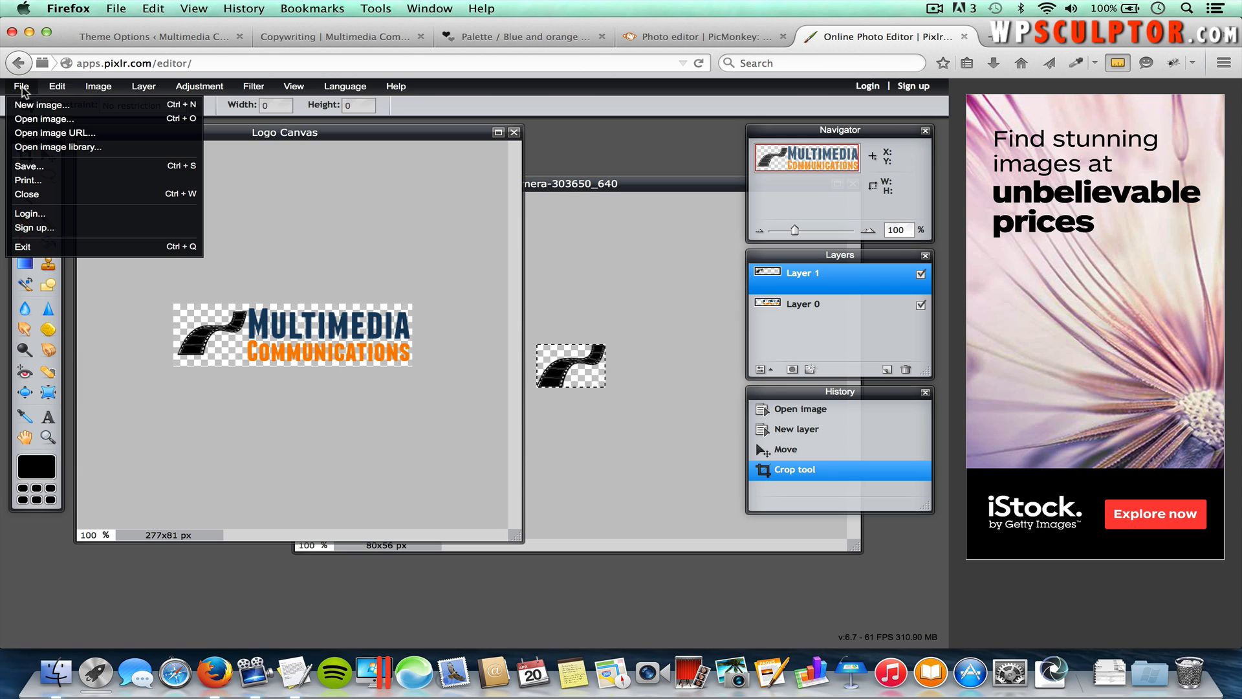
Step: Save the cropped logo as transparent Logo.png in Spacious, then return to Theme Options
{"action": "left_click", "coordinate": [46, 167]}
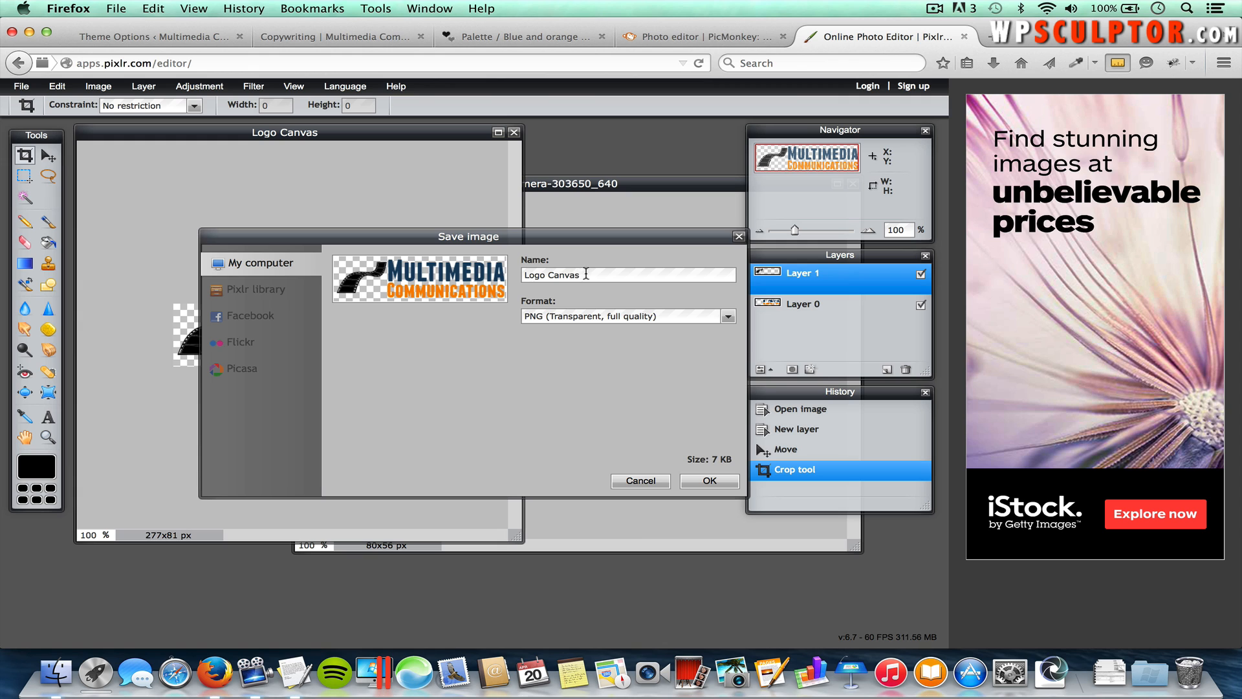
{"action": "double_click", "coordinate": [568, 272]}
{"action": "key", "text": "BackSpace"}
{"action": "left_click", "coordinate": [709, 481]}
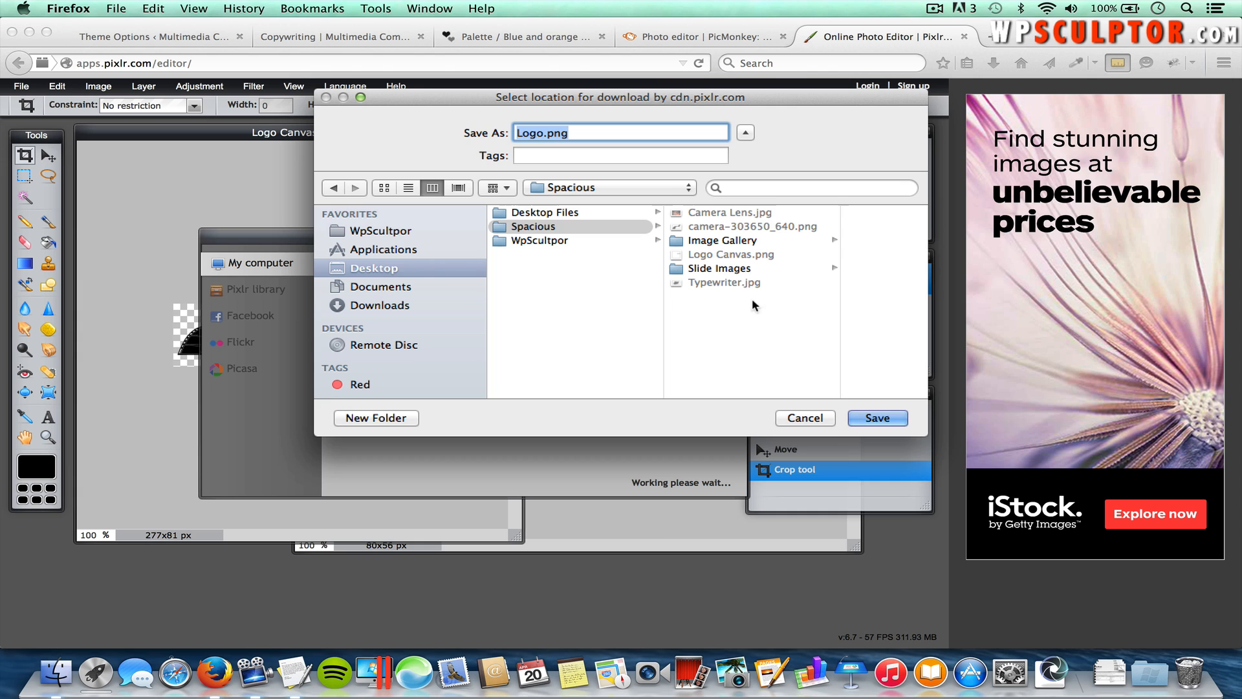
{"action": "left_click", "coordinate": [873, 419]}
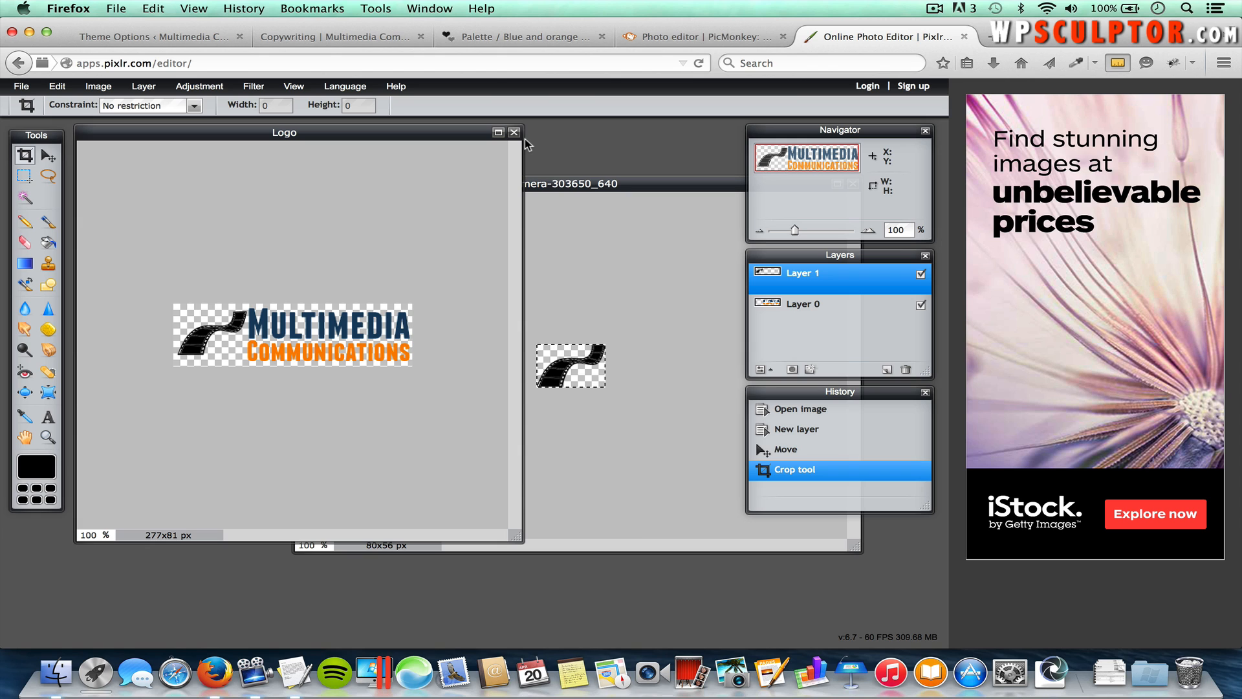
{"action": "left_click", "coordinate": [158, 37]}
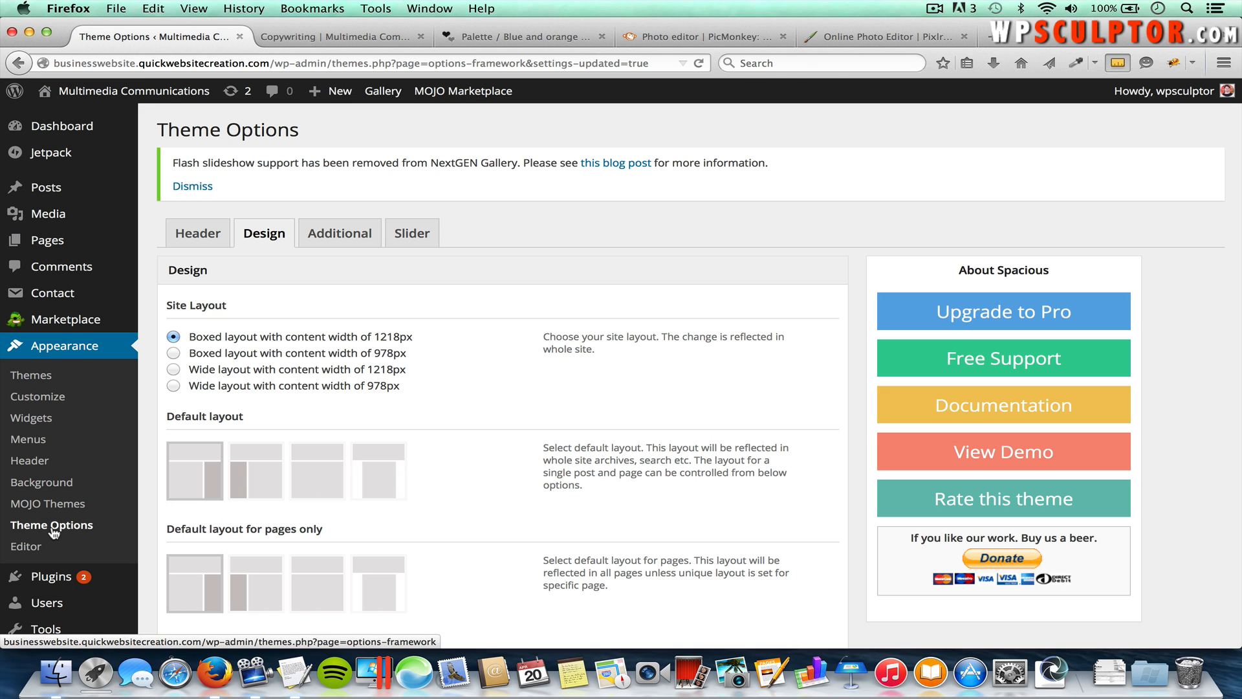
Step: Upload Logo.png from the Spacious folder and set it as the Header Logo
{"action": "left_click", "coordinate": [200, 236]}
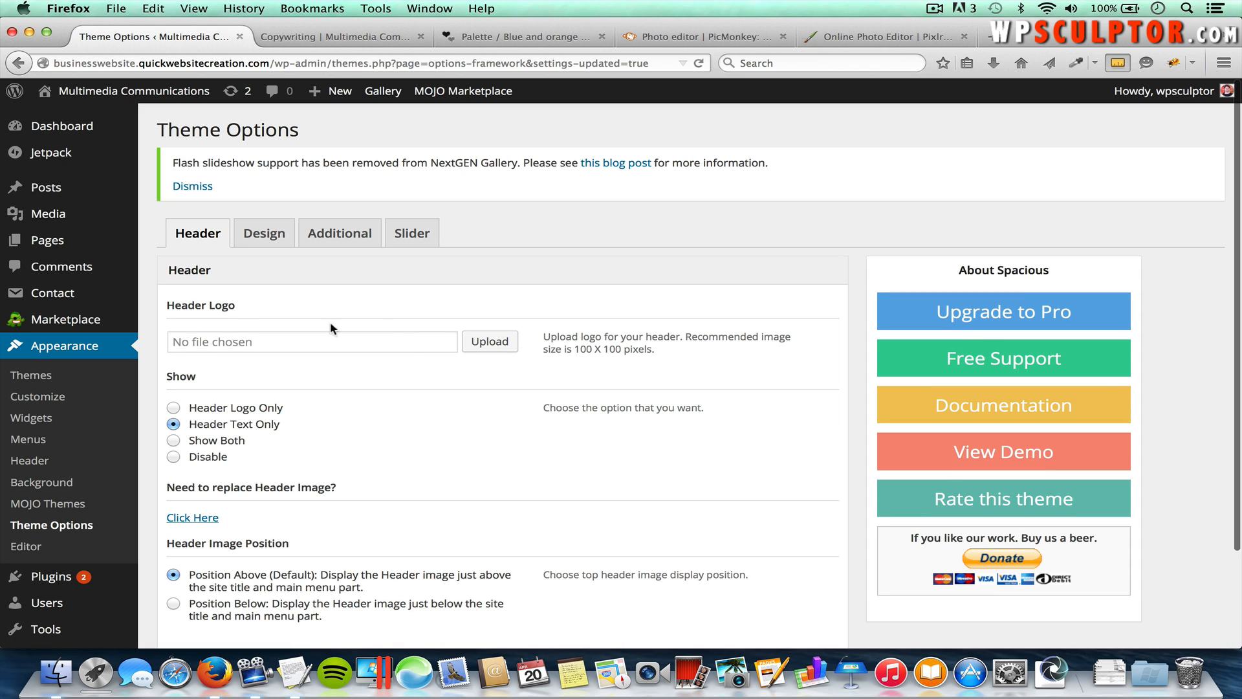
{"action": "left_click", "coordinate": [495, 343]}
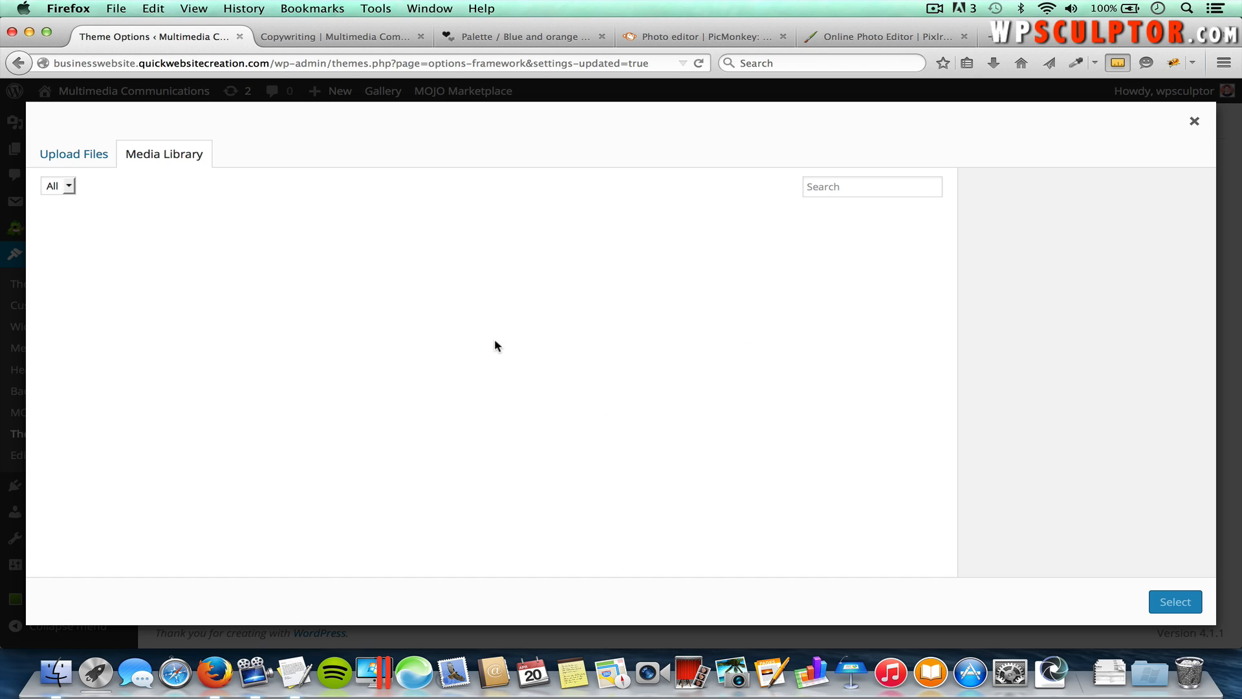
{"action": "left_click", "coordinate": [88, 160]}
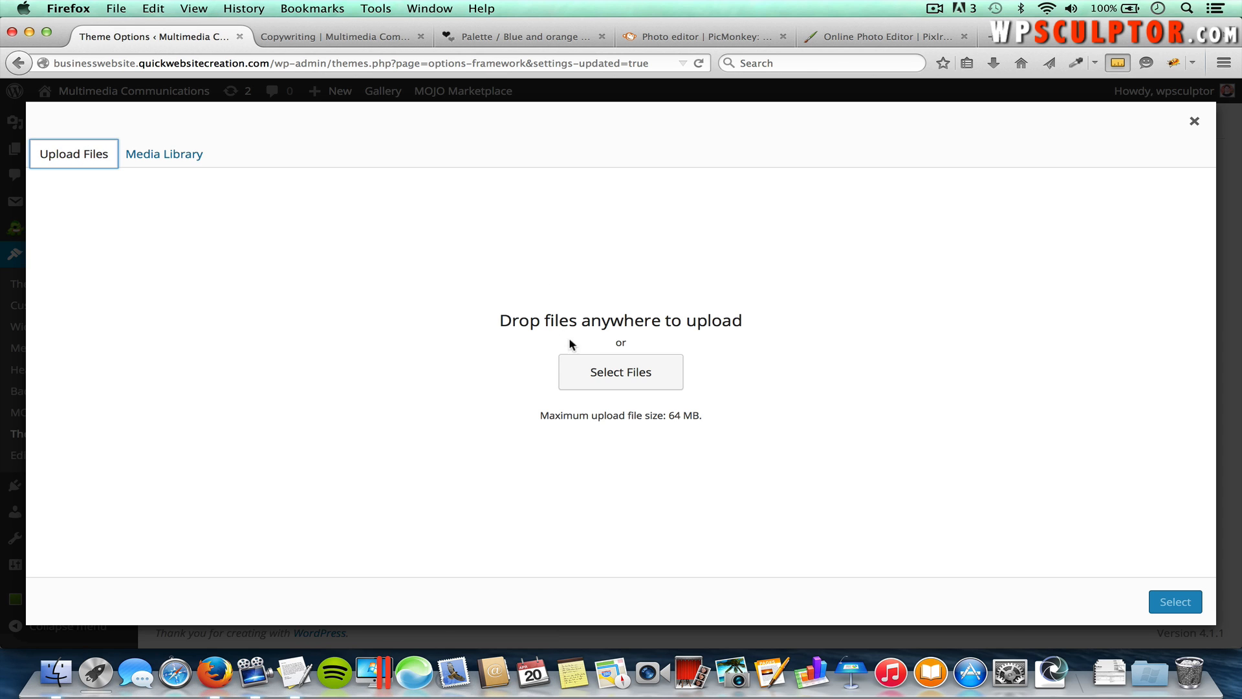
{"action": "left_click", "coordinate": [633, 370]}
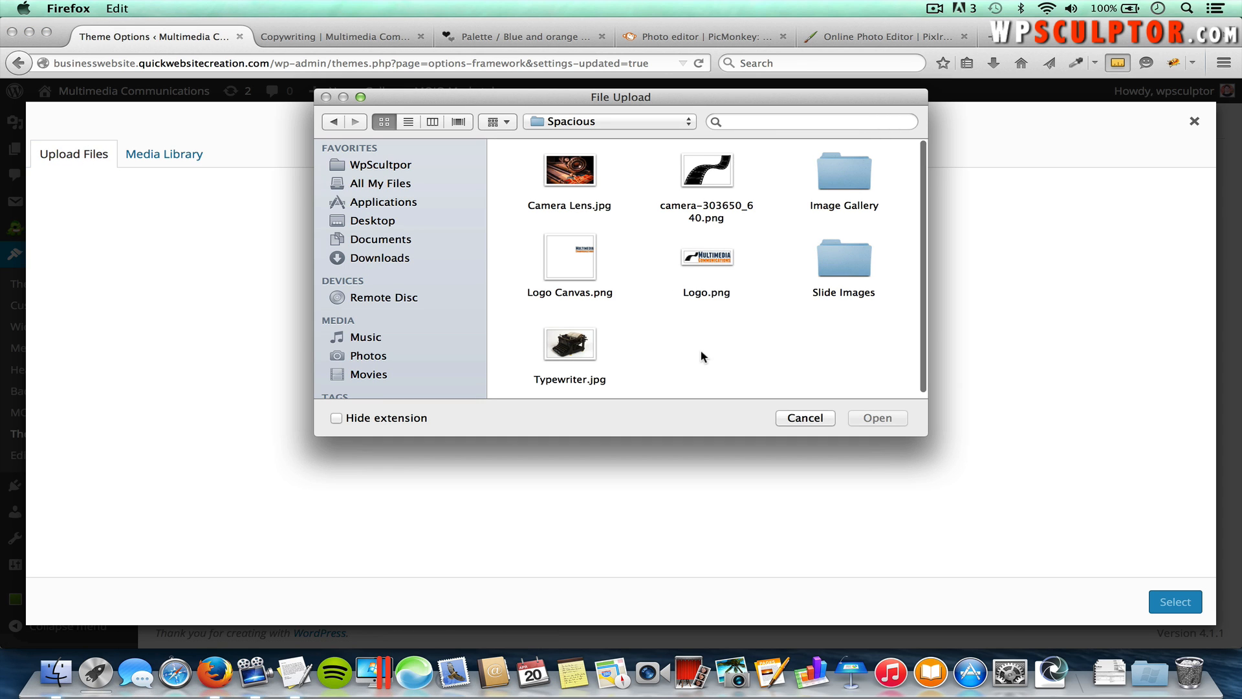
{"action": "left_click", "coordinate": [706, 265]}
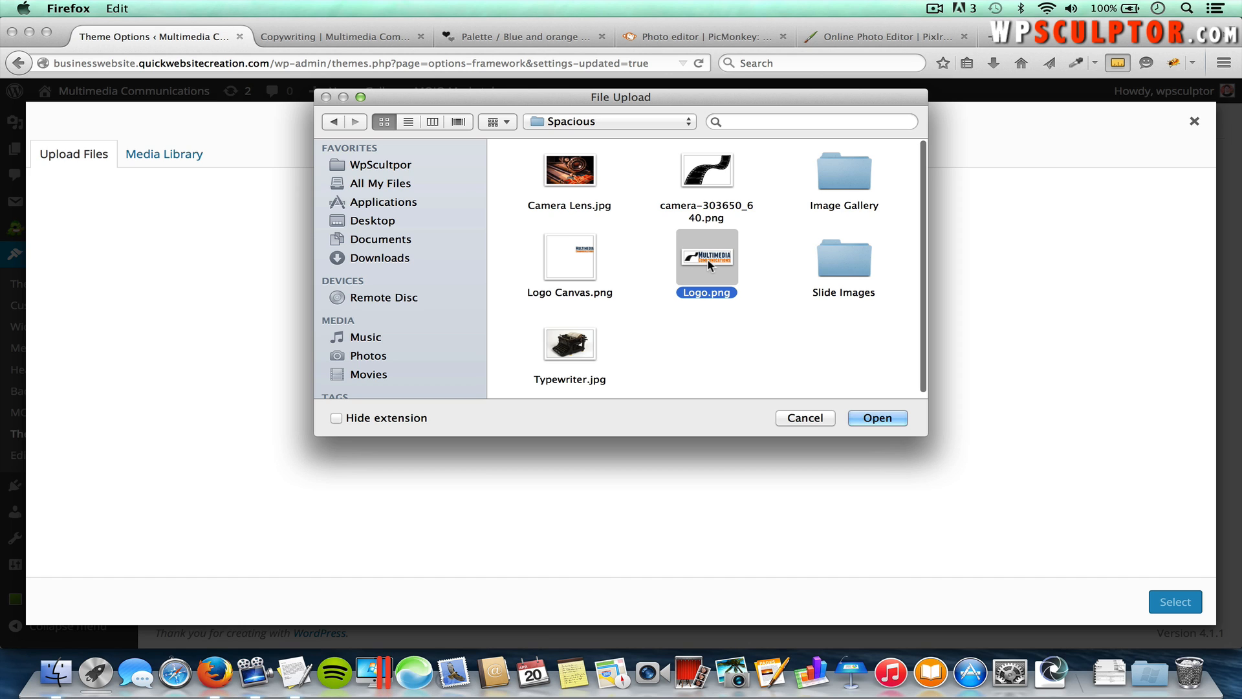
{"action": "left_click", "coordinate": [875, 416]}
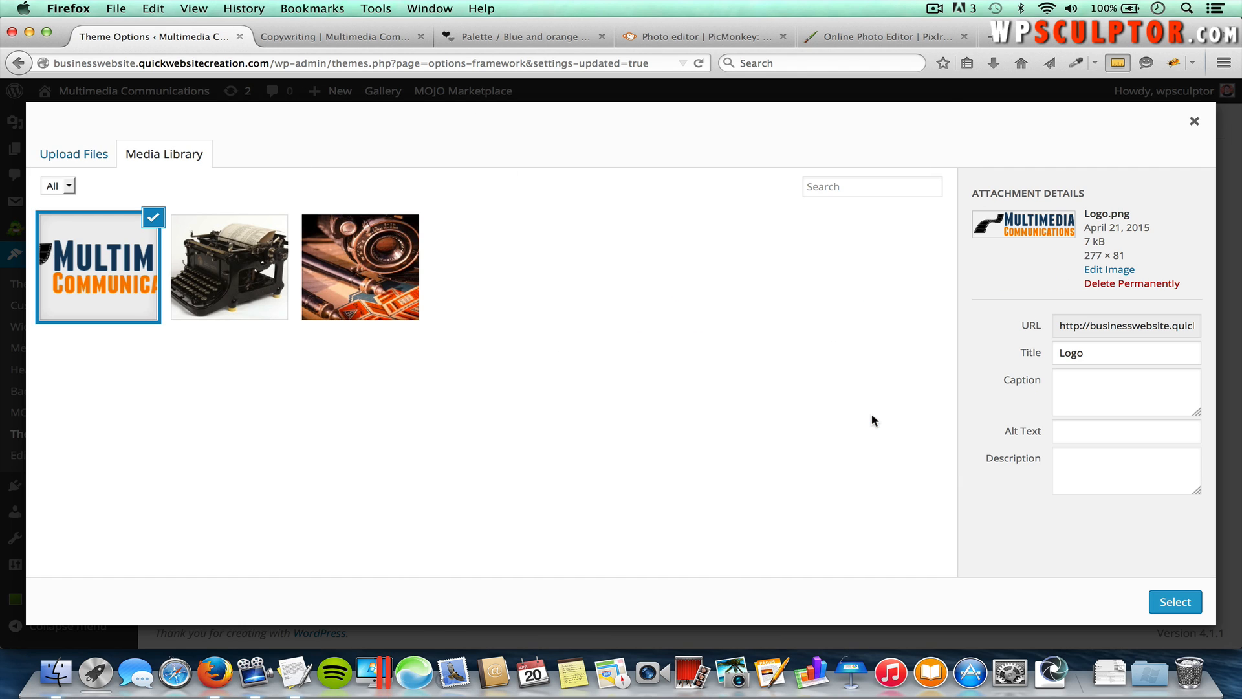
{"action": "left_click", "coordinate": [1174, 602]}
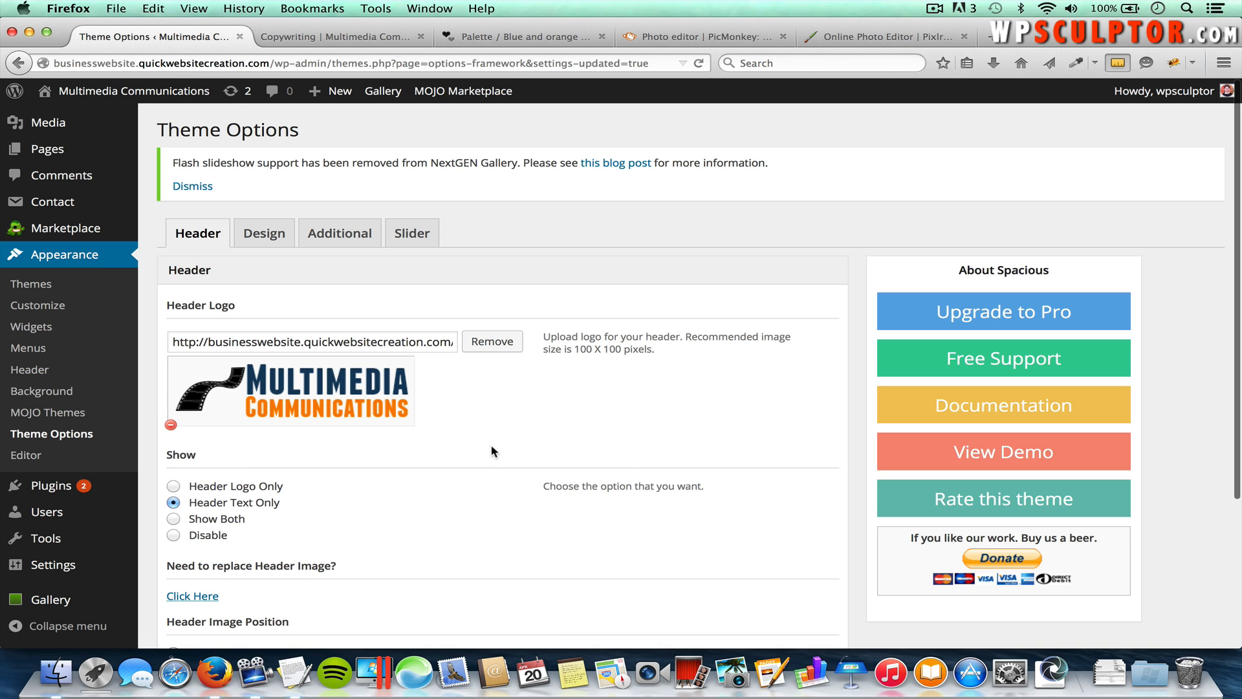
Step: Check the Copywriting page on the live site, then return to Theme Options
{"action": "scroll", "coordinate": [492, 447], "scroll_direction": "down", "scroll_amount": 1}
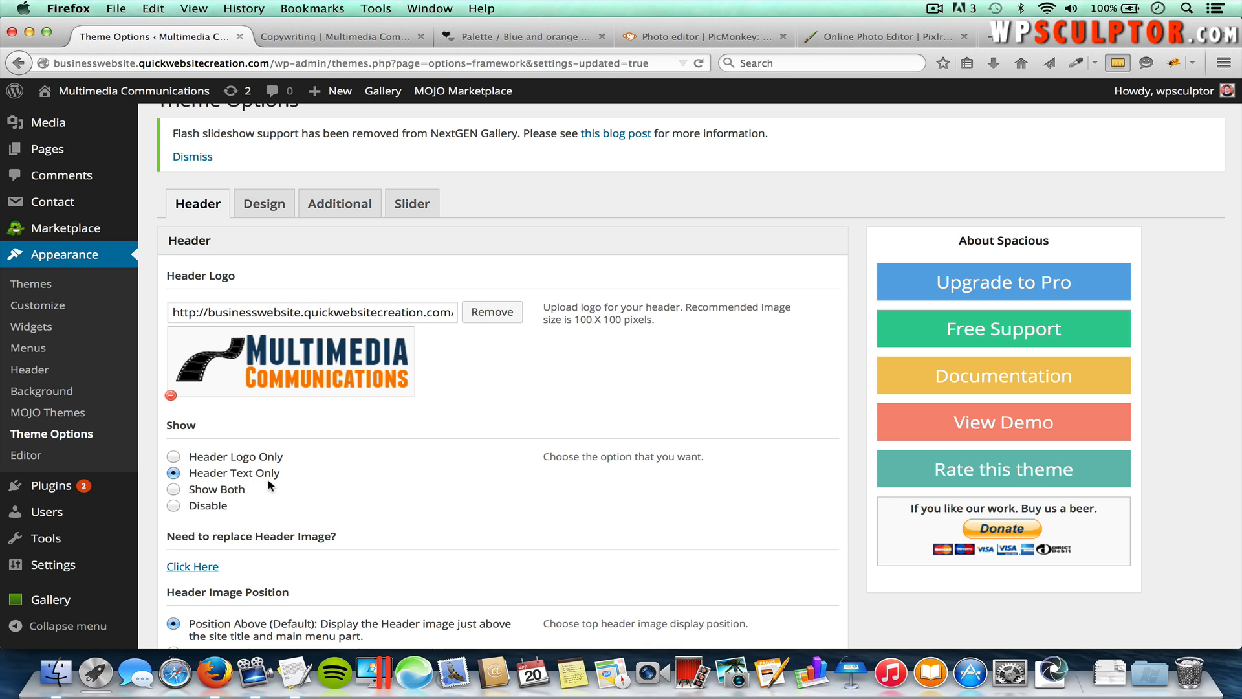
{"action": "left_click", "coordinate": [330, 36]}
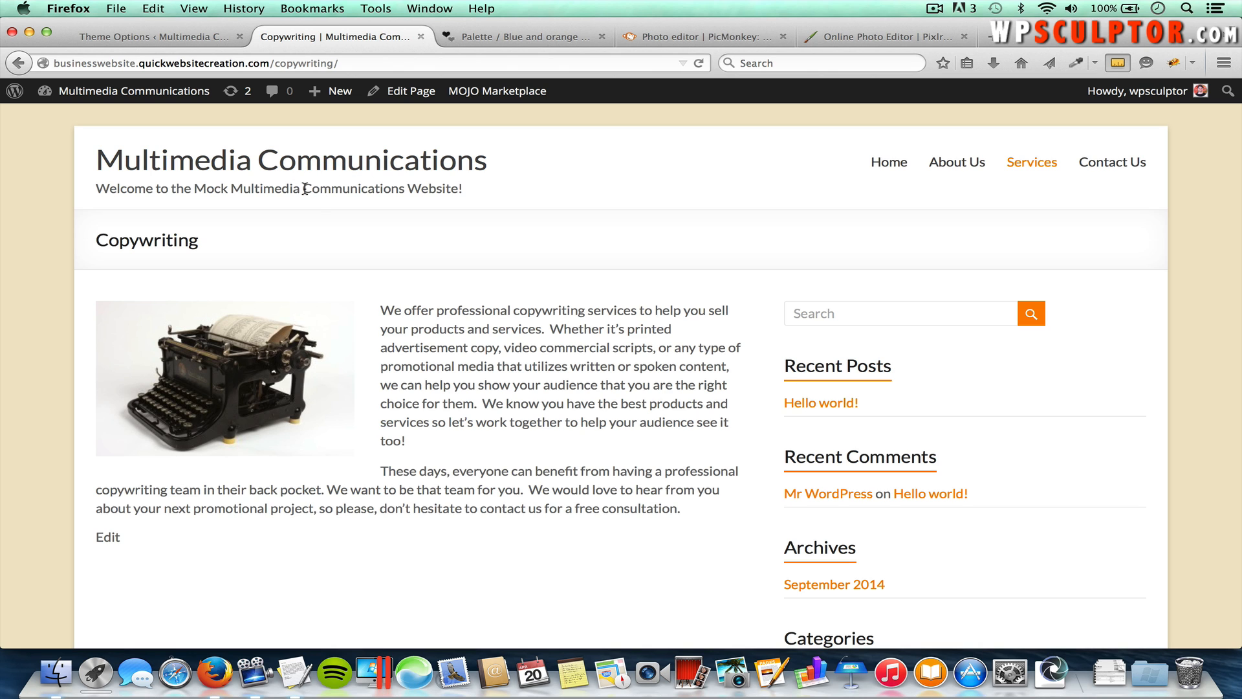
{"action": "left_click", "coordinate": [181, 36]}
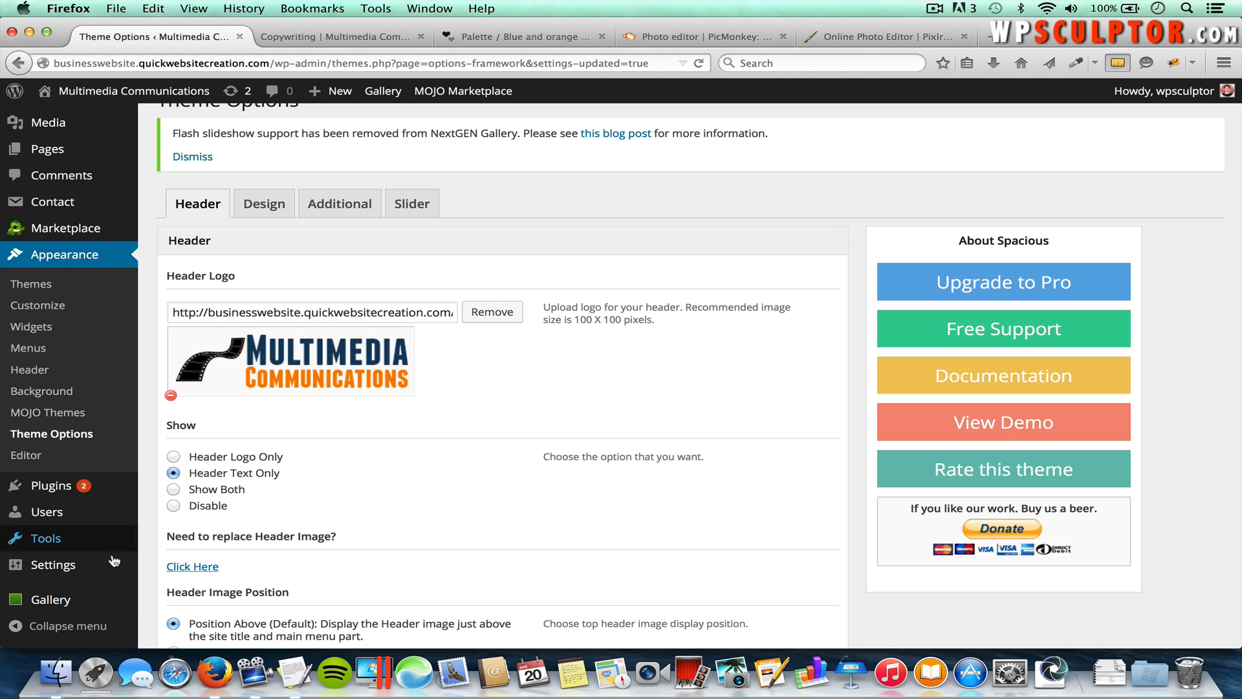
Step: Choose Header Logo Only under Show and save the options
{"action": "mouse_move", "coordinate": [115, 560]}
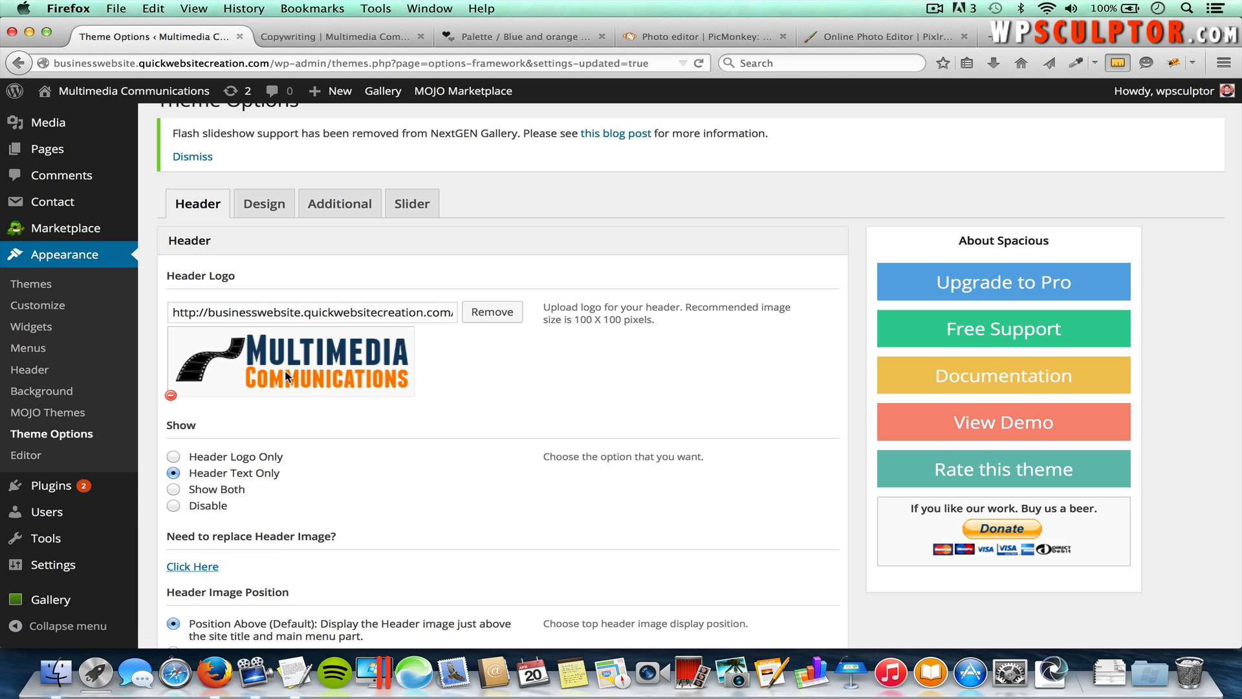
{"action": "left_click", "coordinate": [173, 457]}
{"action": "scroll", "coordinate": [419, 444], "scroll_direction": "down", "scroll_amount": 5}
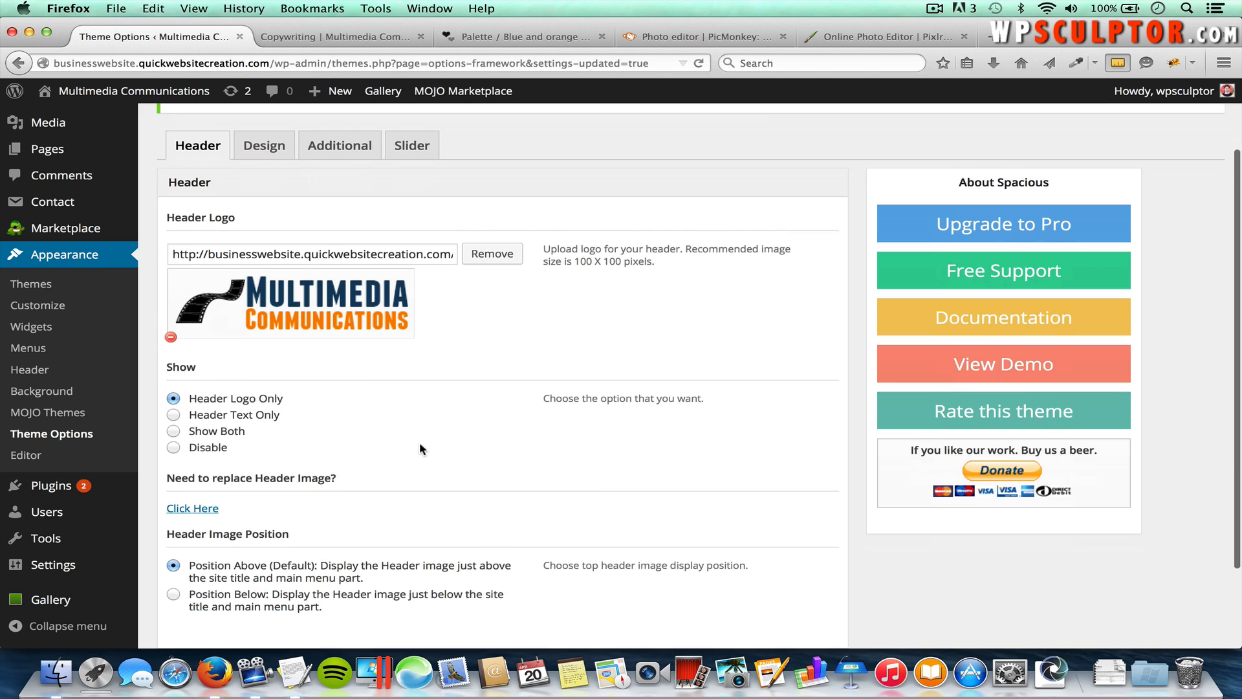
{"action": "left_click", "coordinate": [793, 567]}
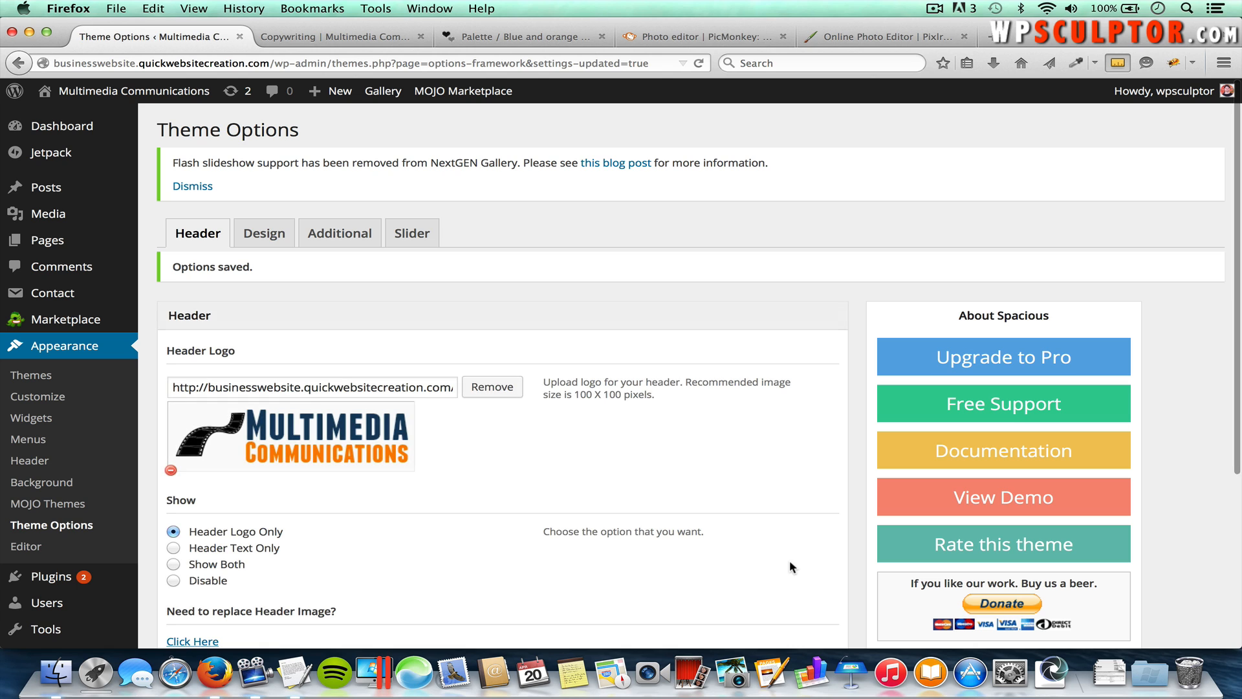
{"action": "left_click", "coordinate": [352, 38]}
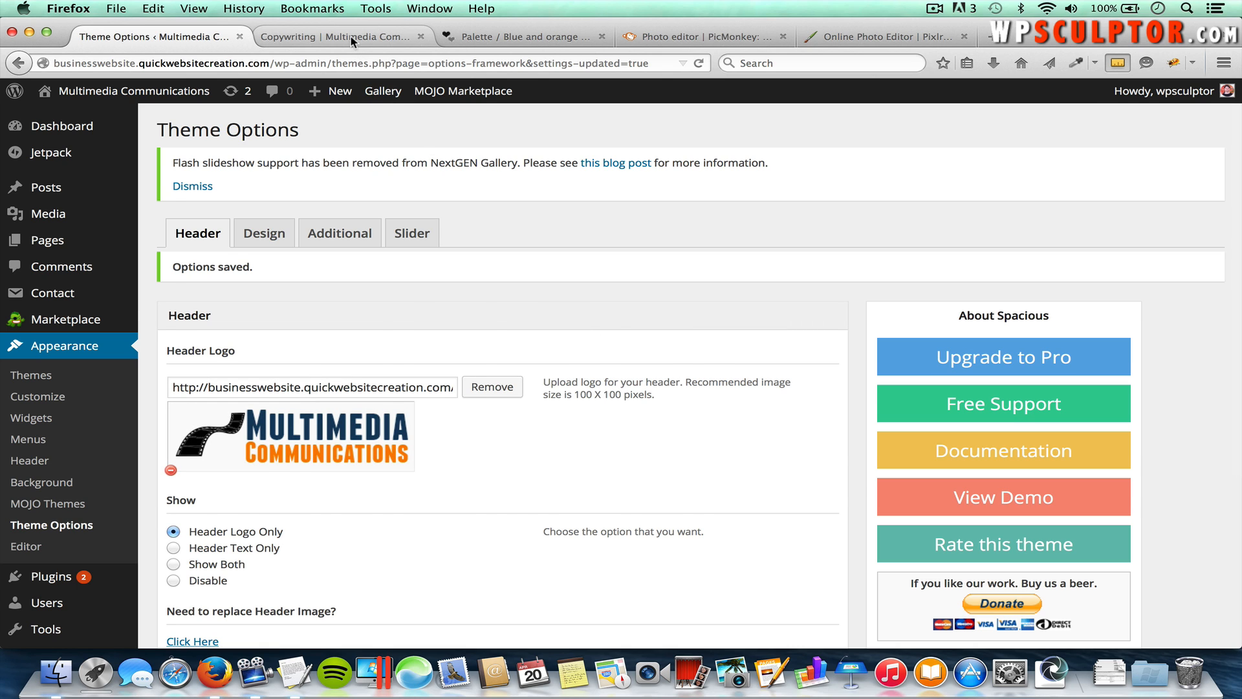
{"action": "key", "text": "super+r"}
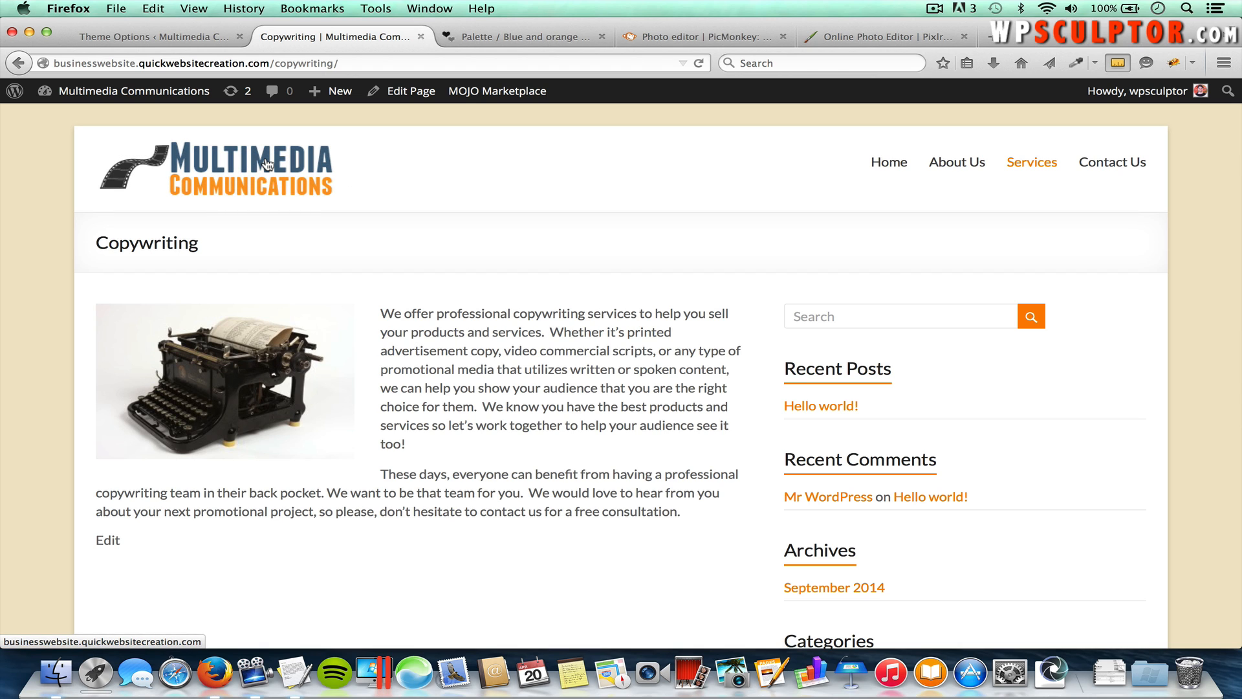
{"action": "left_click", "coordinate": [266, 164]}
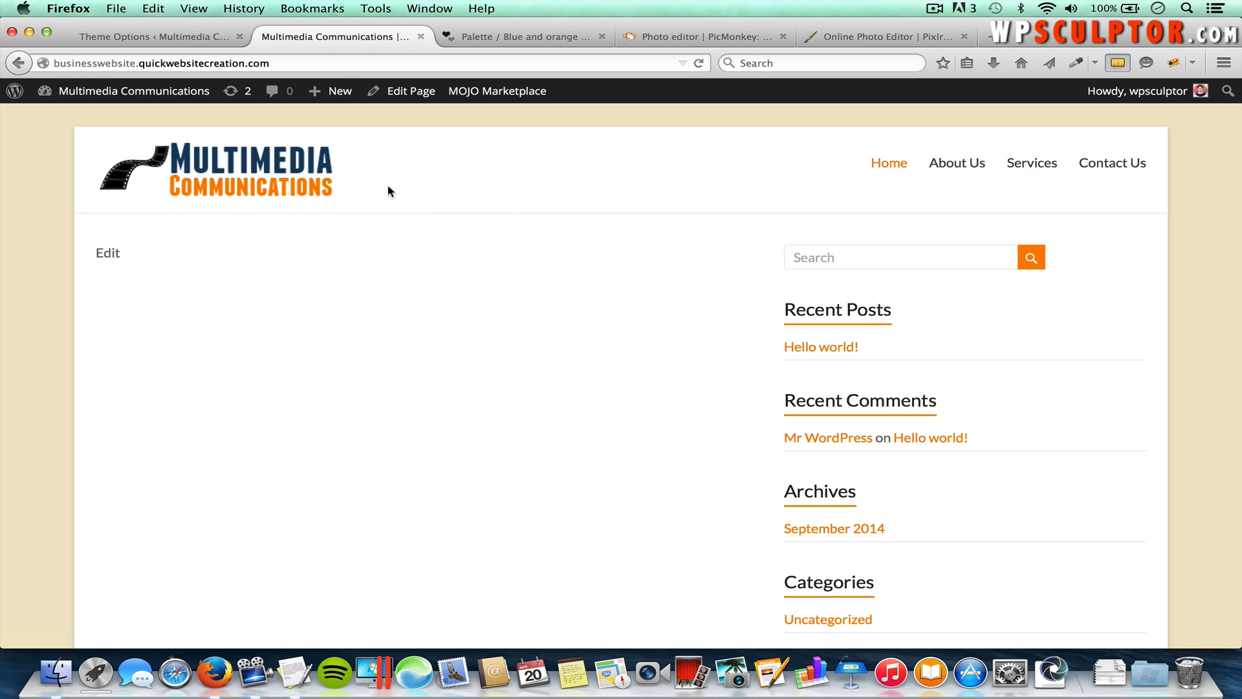
{"action": "left_click", "coordinate": [170, 33]}
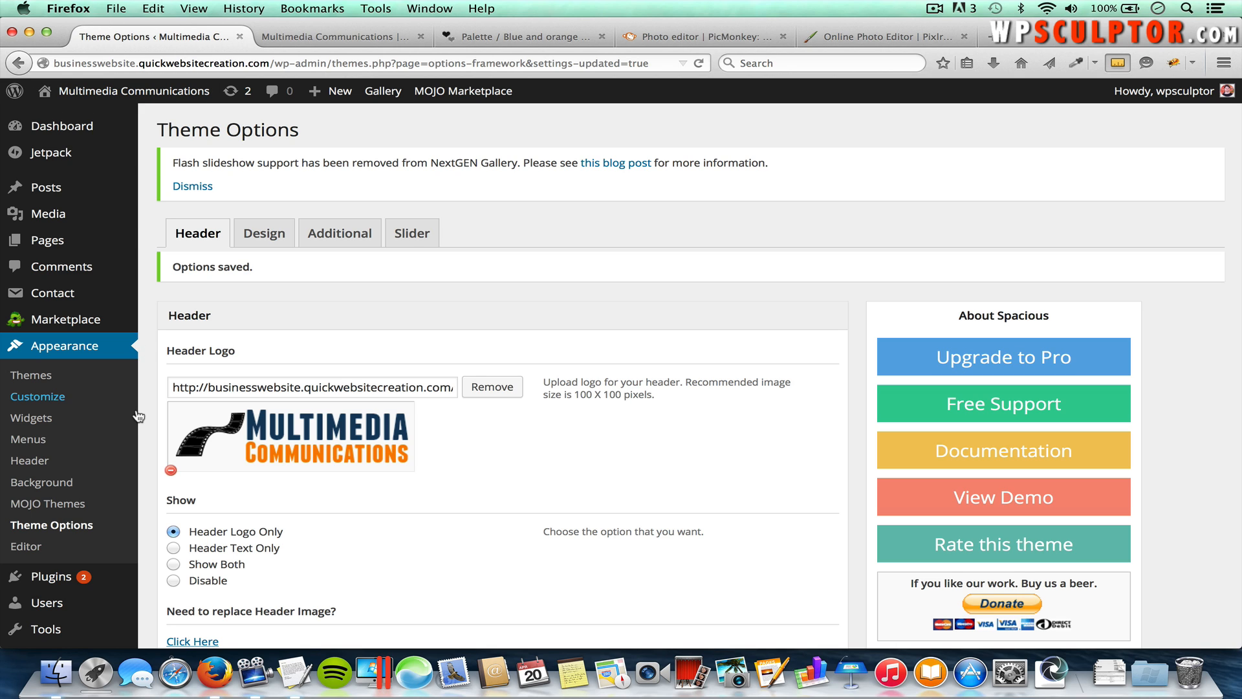
{"action": "scroll", "coordinate": [145, 476], "scroll_direction": "down", "scroll_amount": 4}
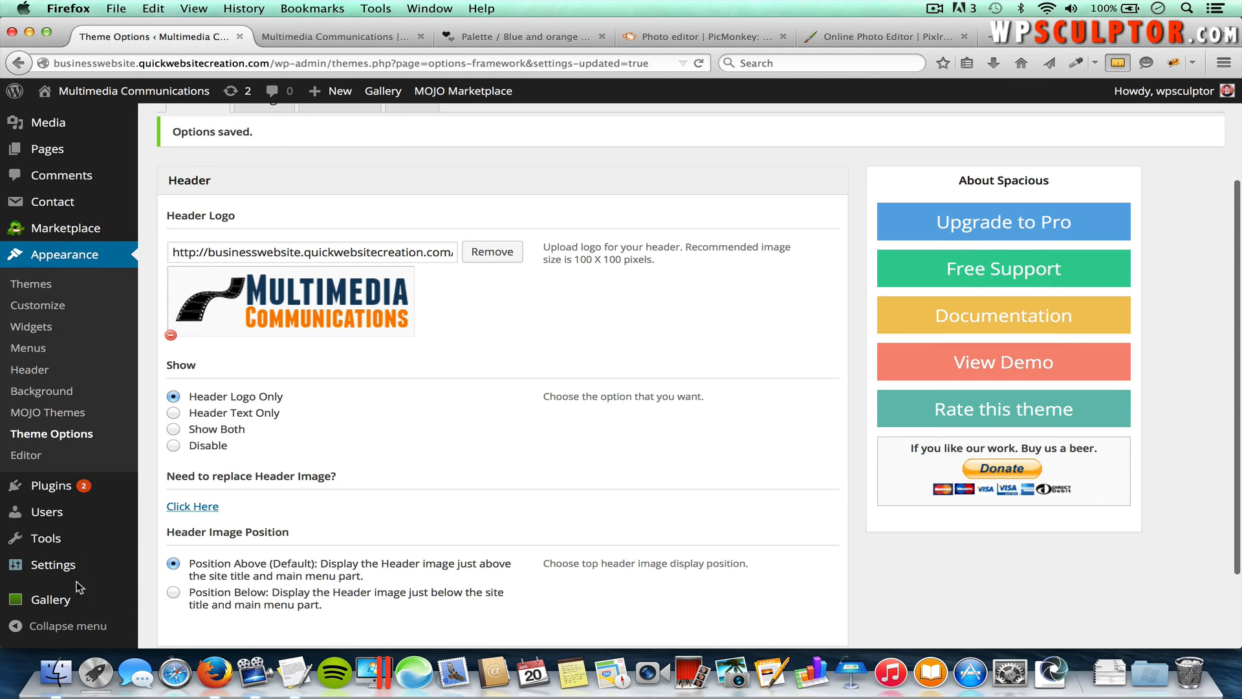
Step: Keep Welcome as the static front page in Reading Settings
{"action": "mouse_move", "coordinate": [73, 576]}
{"action": "left_click", "coordinate": [184, 539]}
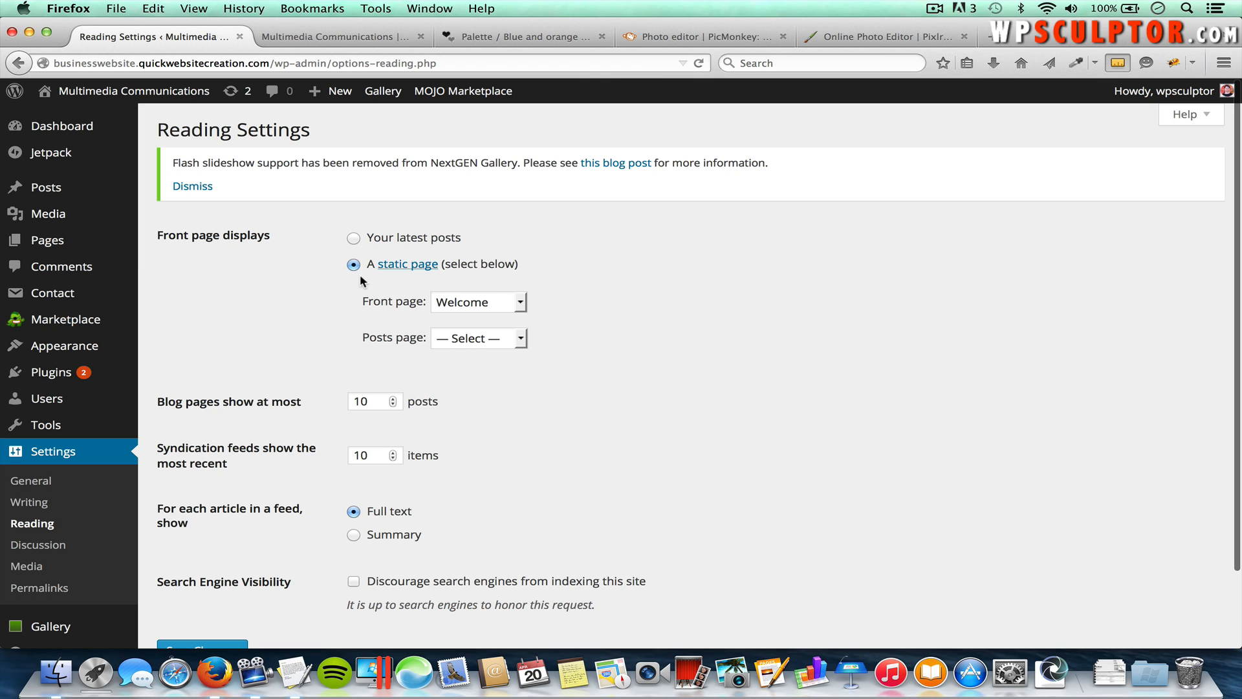
{"action": "left_click", "coordinate": [468, 305]}
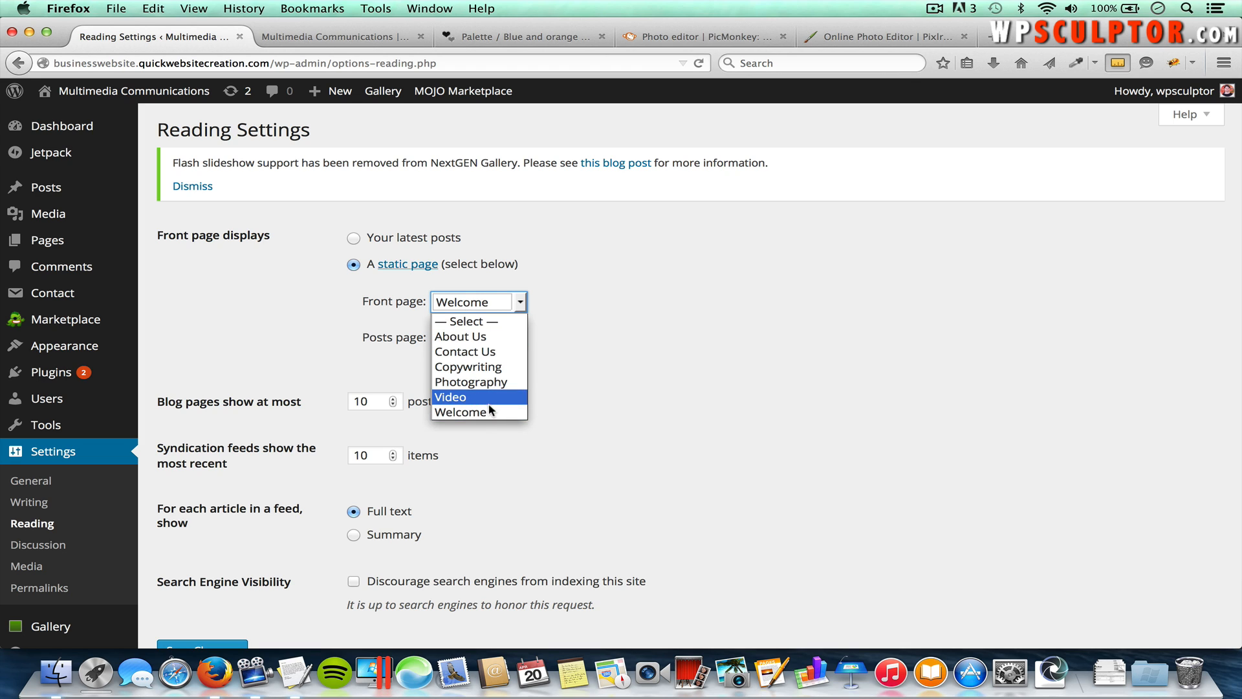
{"action": "left_click", "coordinate": [471, 414]}
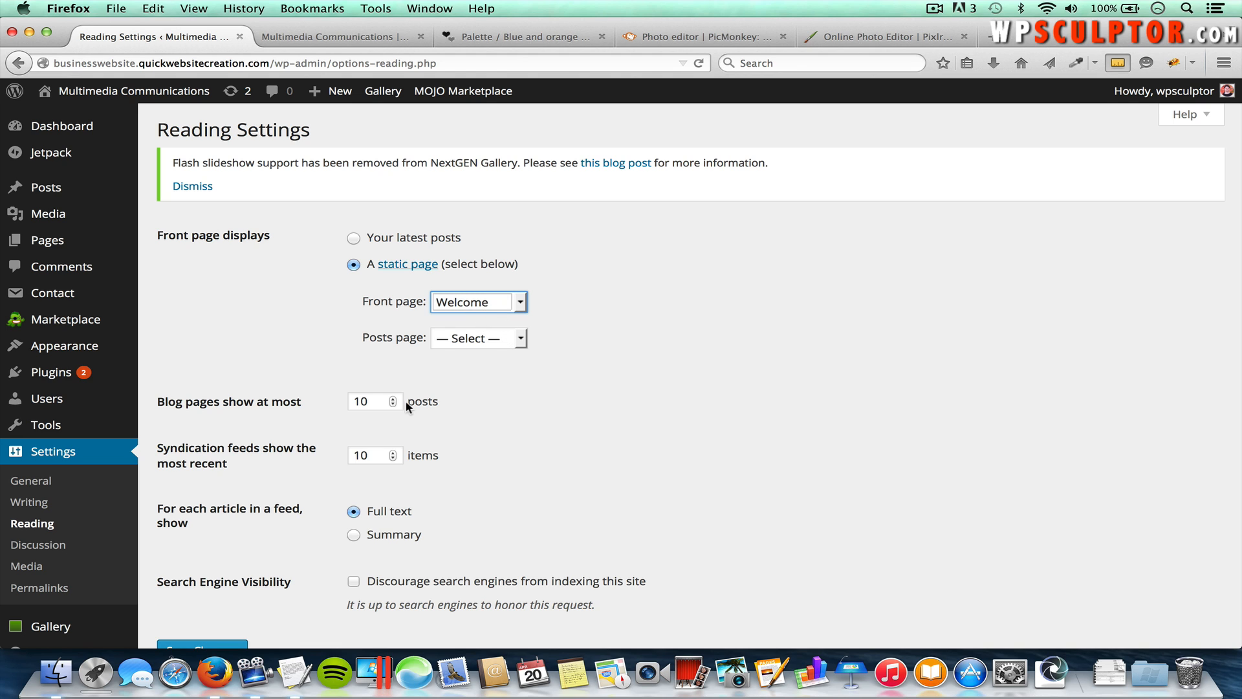
Step: Open the Spacious Theme Options page from the Appearance menu
{"action": "scroll", "coordinate": [331, 453], "scroll_direction": "down", "scroll_amount": 2}
{"action": "scroll", "coordinate": [332, 451], "scroll_direction": "down", "scroll_amount": 1}
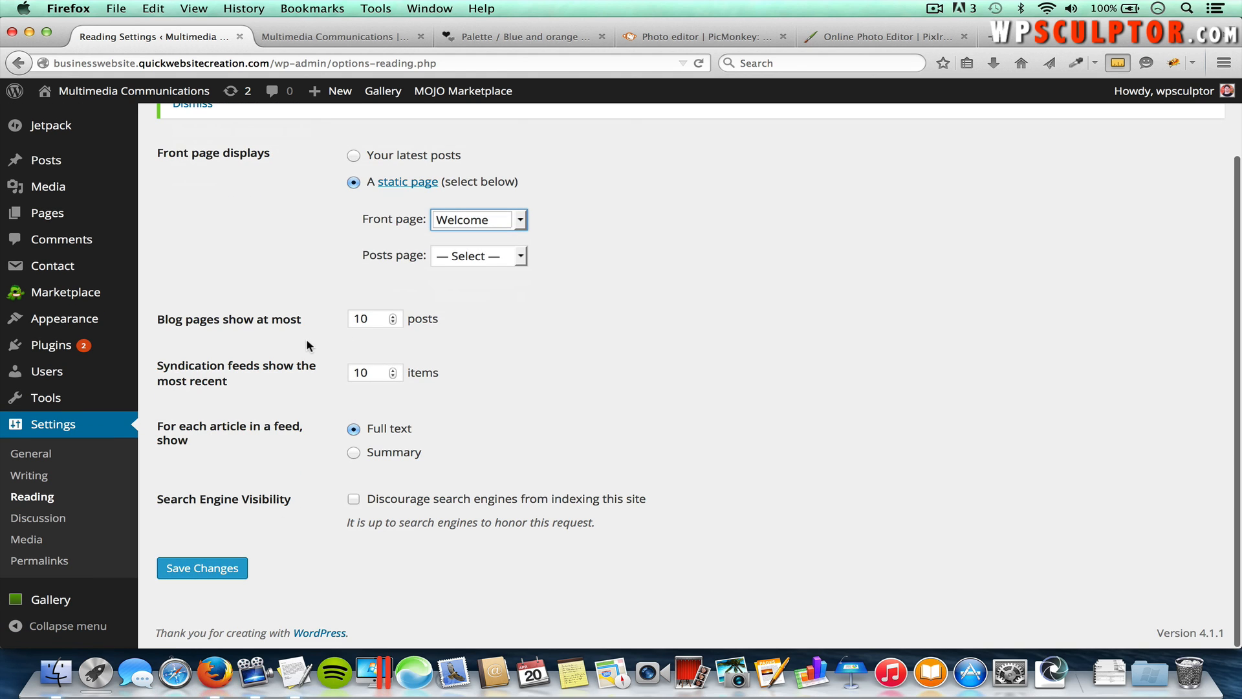
{"action": "scroll", "coordinate": [307, 341], "scroll_direction": "up", "scroll_amount": 3}
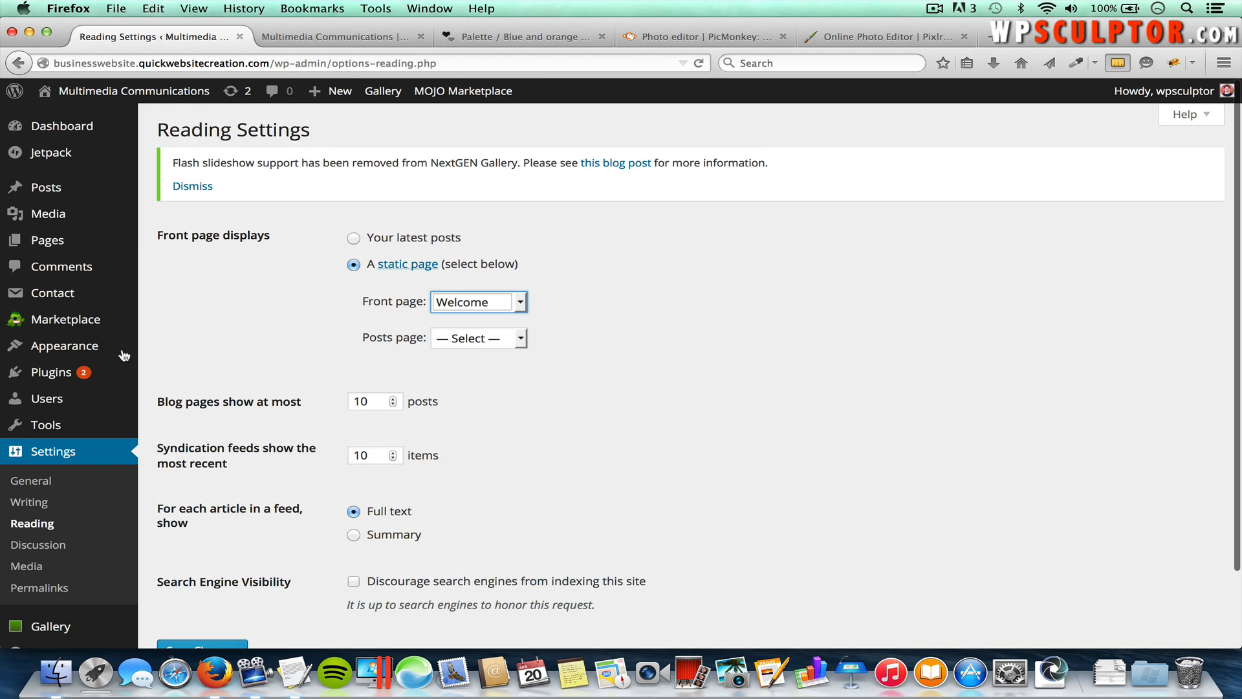
{"action": "mouse_move", "coordinate": [120, 347]}
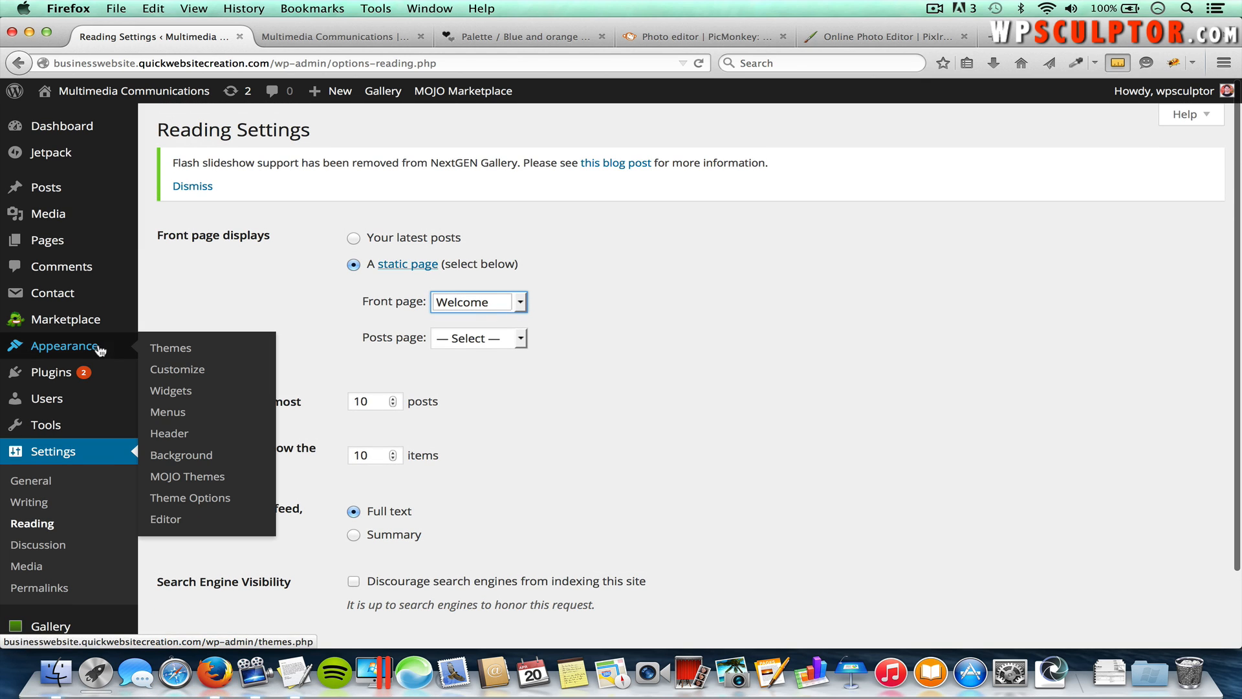
{"action": "left_click", "coordinate": [206, 503]}
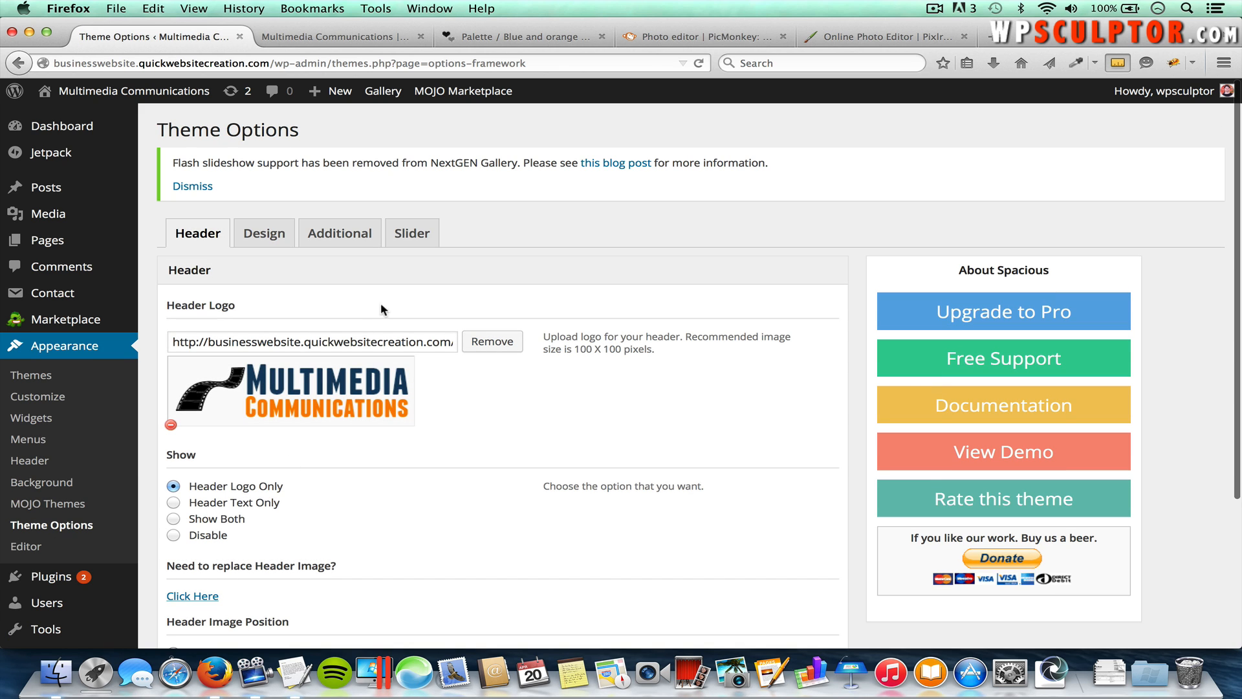
Step: Activate the homepage slider in the Slider tab, then open the Spacious demo site
{"action": "left_click", "coordinate": [420, 237]}
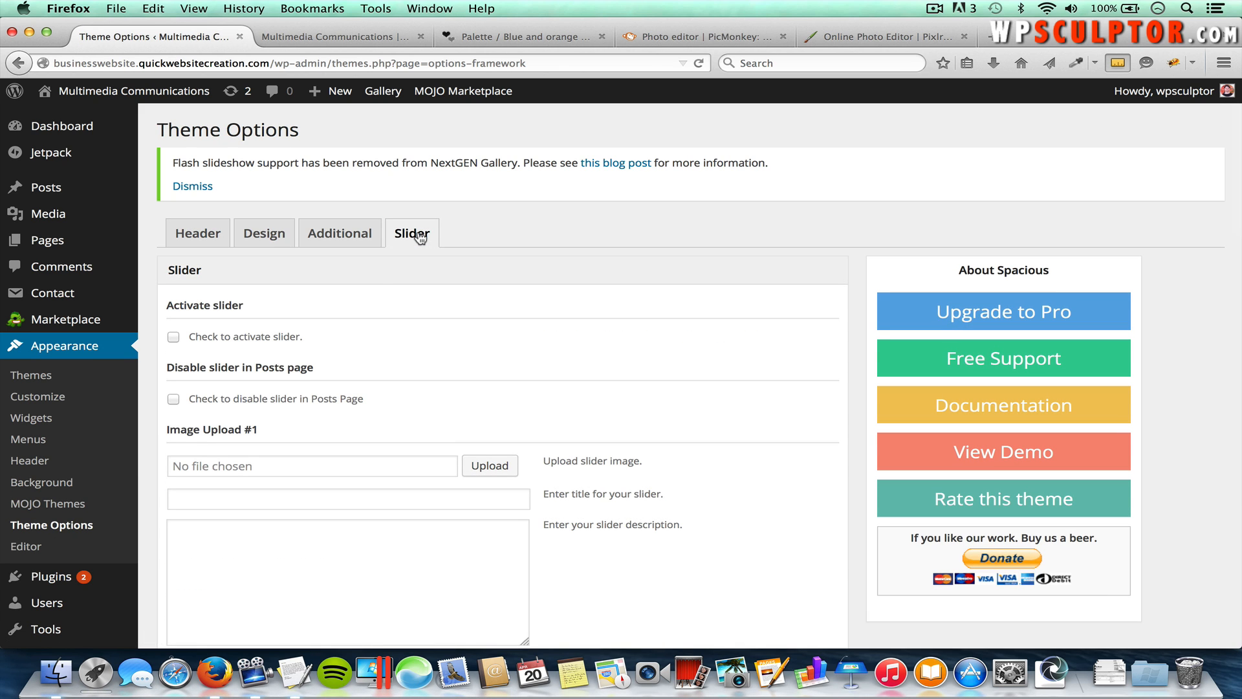
{"action": "left_click", "coordinate": [173, 337]}
{"action": "left_click", "coordinate": [972, 453]}
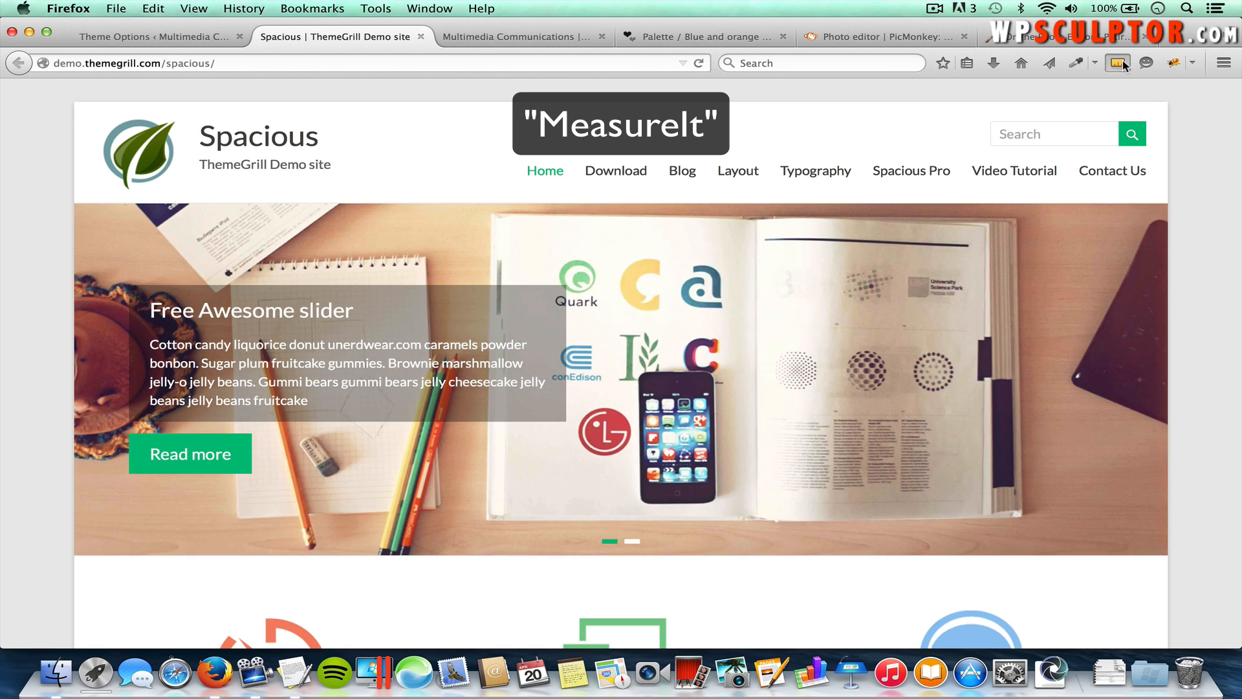
Step: Measure the demo site's slider with MeasureIt: about 1268 × 452 pixels
{"action": "left_click", "coordinate": [1118, 62]}
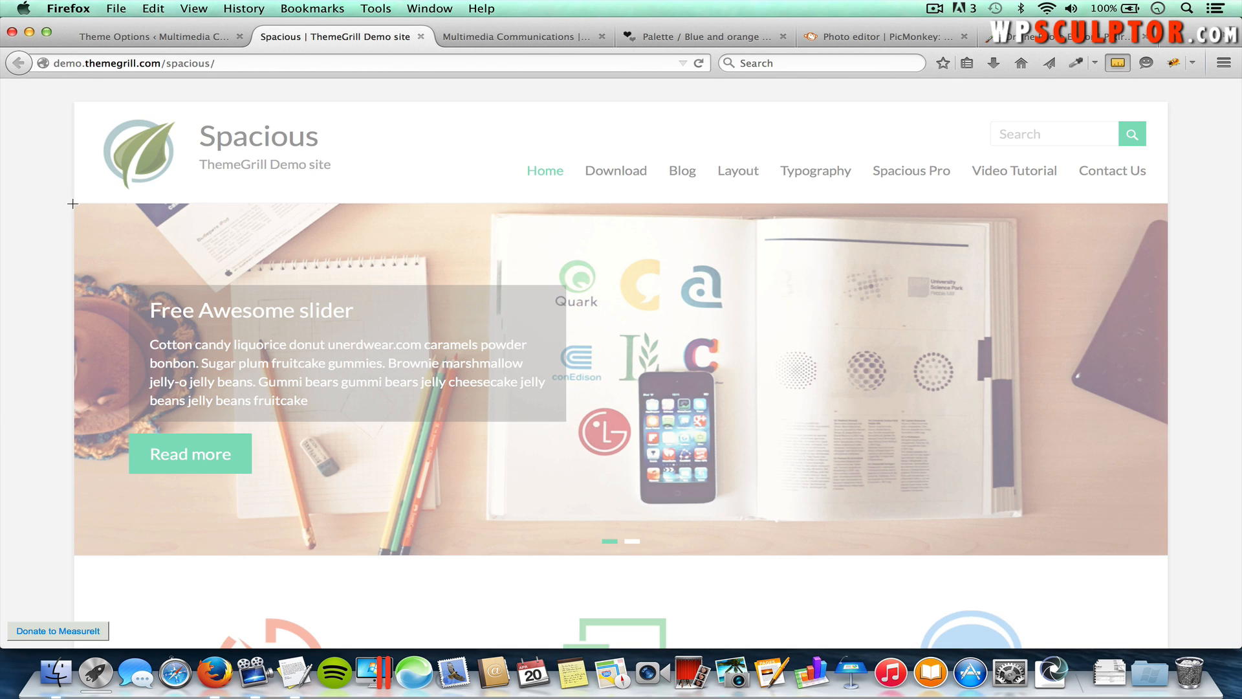
{"action": "left_click_drag", "start_coordinate": [73, 204], "coordinate": [1168, 555]}
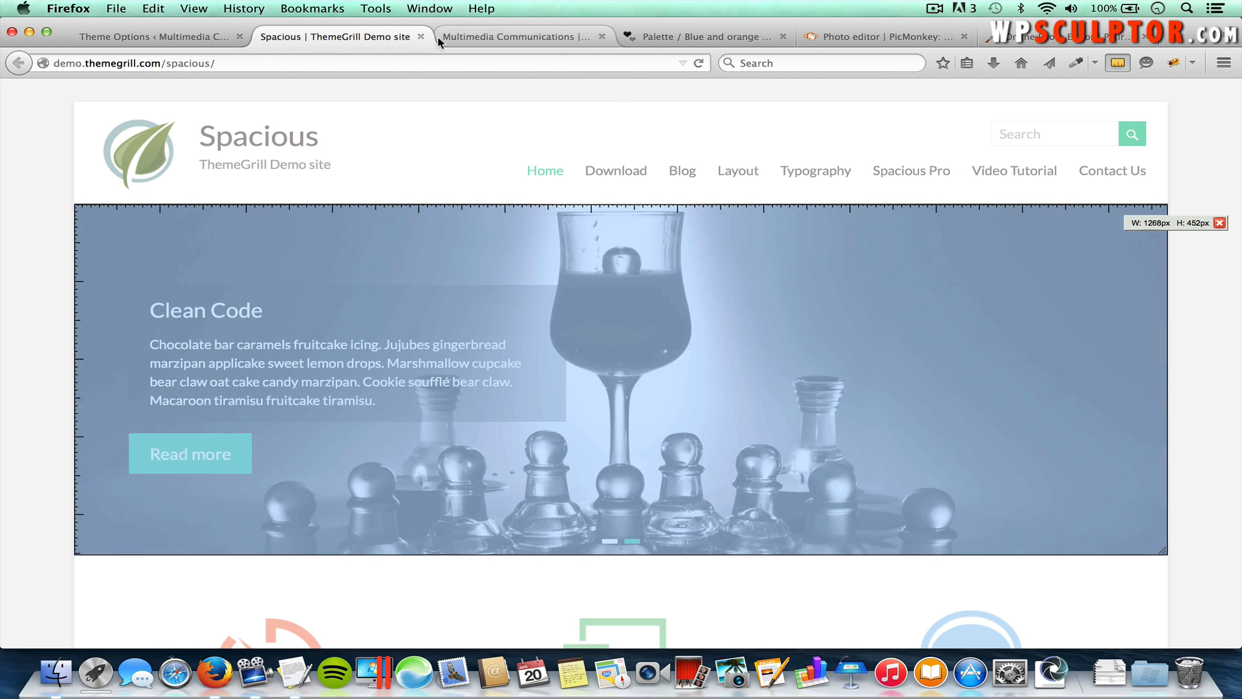
Step: Close the demo, colour palette, PicMonkey and old photo editor tabs
{"action": "left_click", "coordinate": [422, 37]}
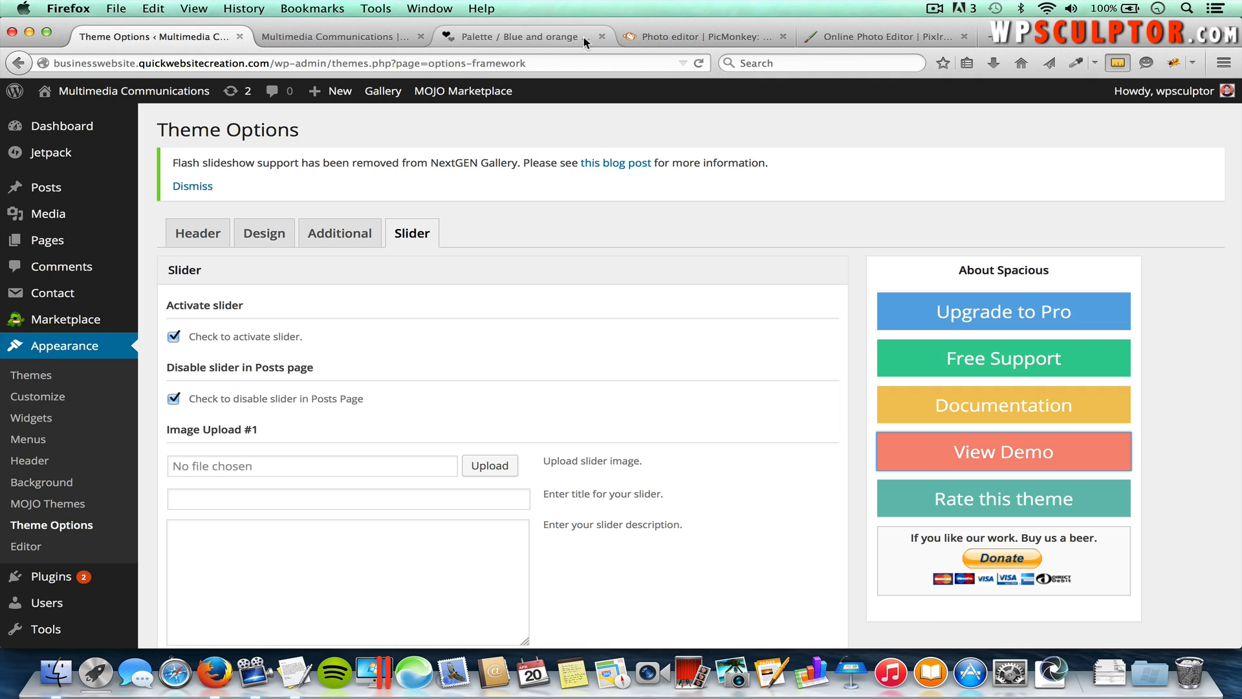
{"action": "left_click", "coordinate": [600, 37]}
{"action": "left_click", "coordinate": [600, 37]}
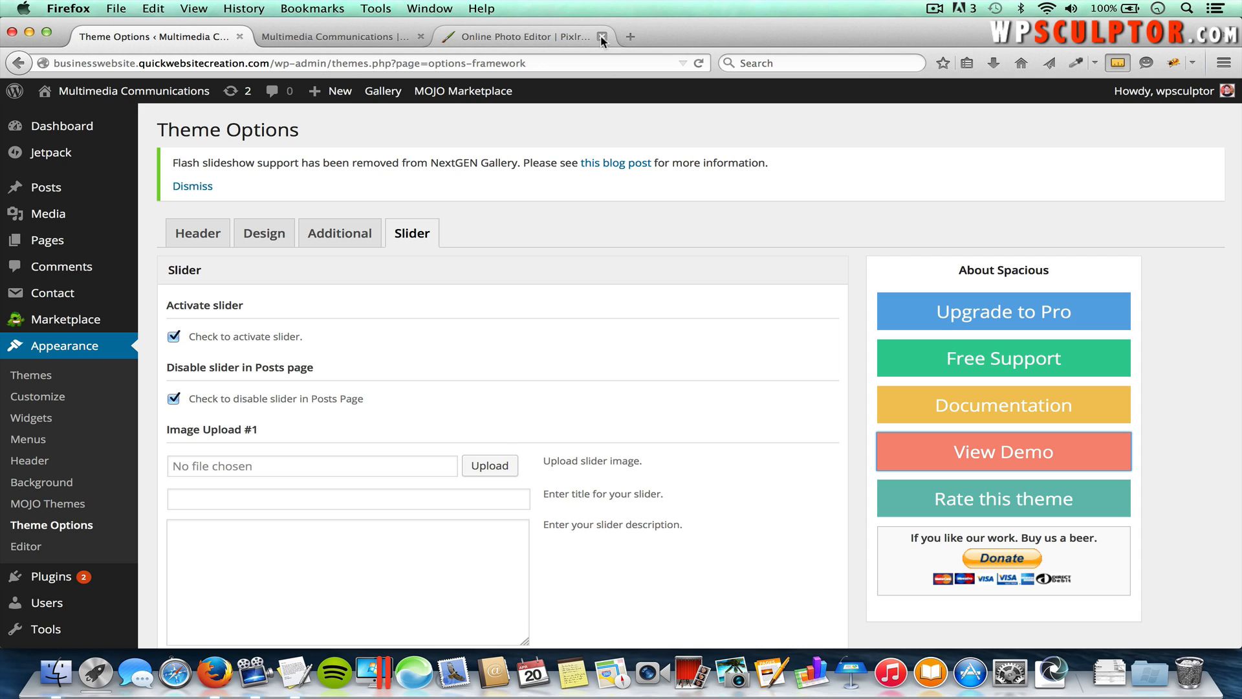
{"action": "left_click", "coordinate": [600, 37]}
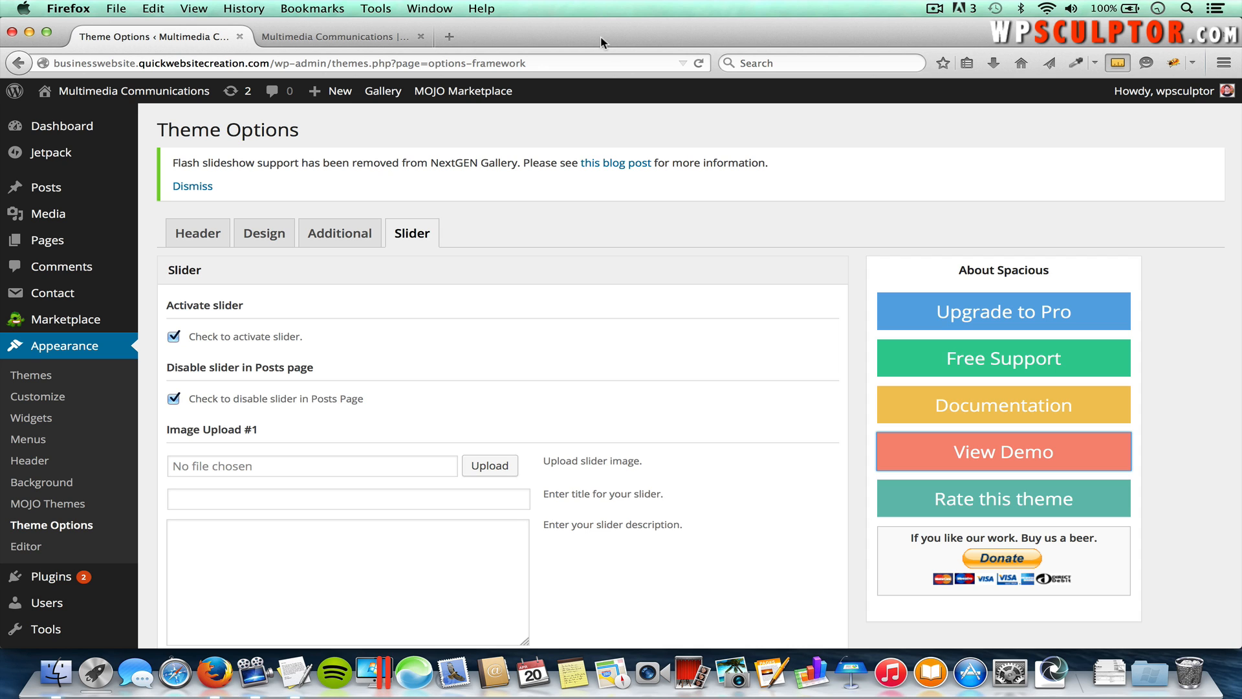
Step: Go to pixlr.com in a new tab and launch the Pixlr Editor web app
{"action": "left_click", "coordinate": [460, 41]}
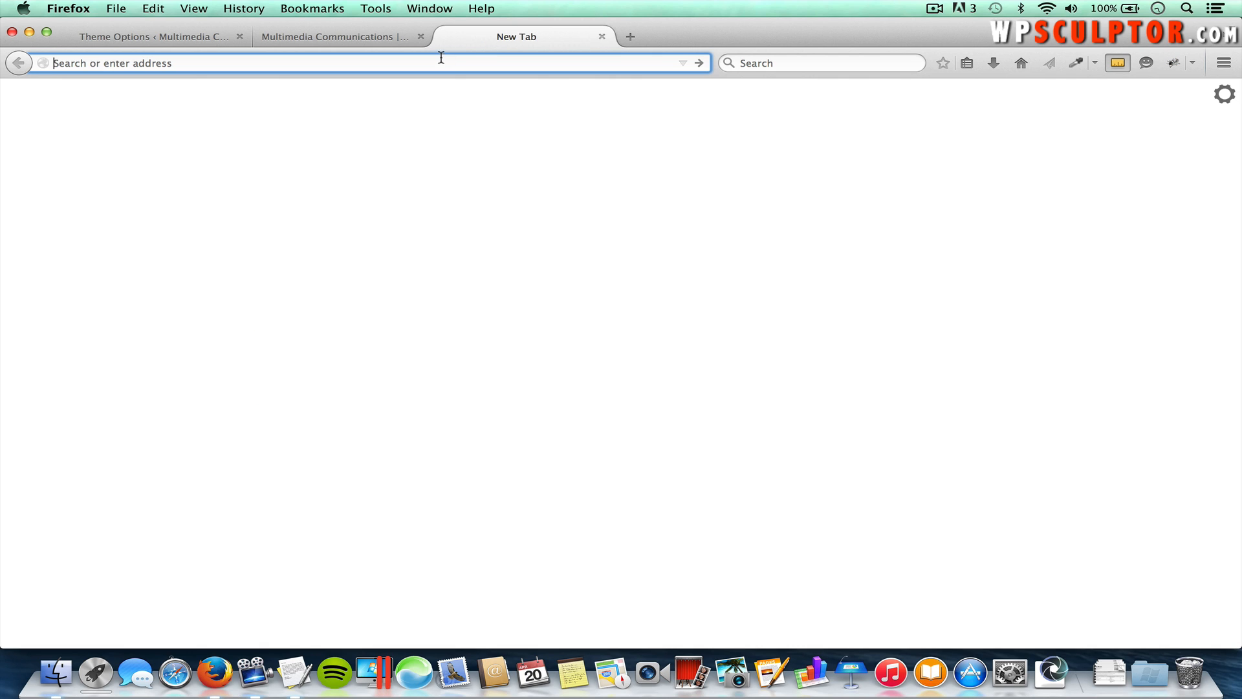
{"action": "type", "text": "pixlr.com/"}
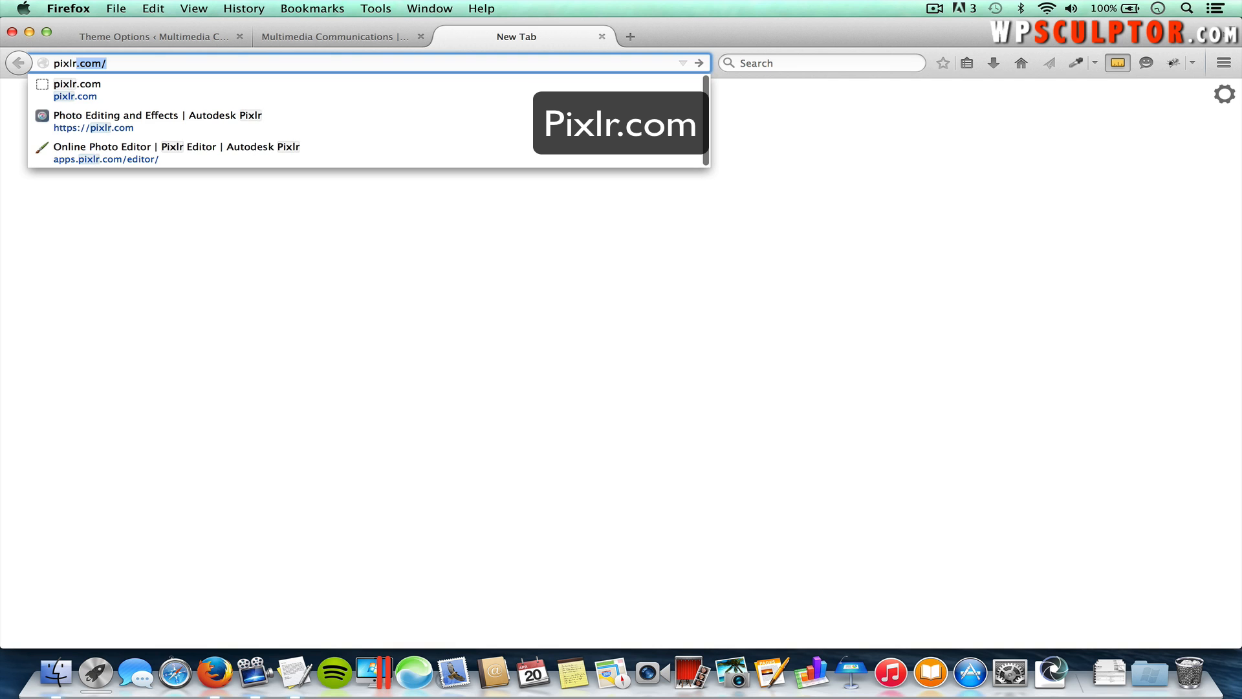
{"action": "key", "text": "Return"}
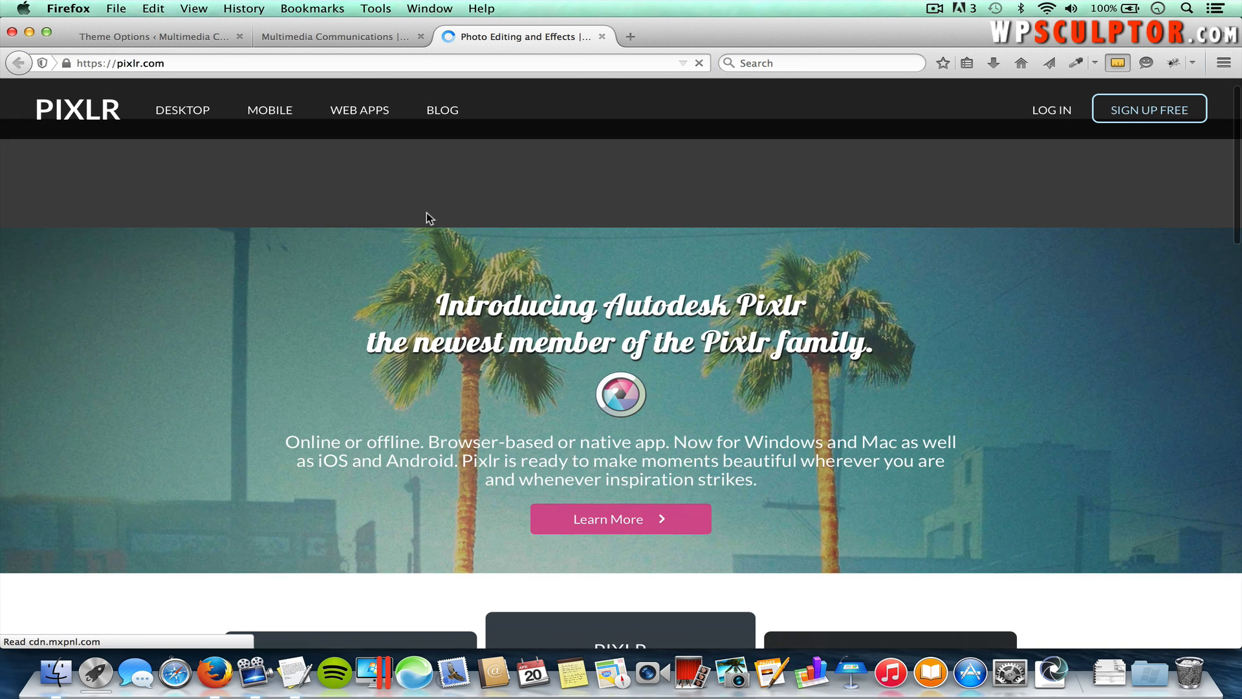
{"action": "scroll", "coordinate": [426, 214], "scroll_direction": "down", "scroll_amount": 3}
{"action": "scroll", "coordinate": [426, 213], "scroll_direction": "down", "scroll_amount": 3}
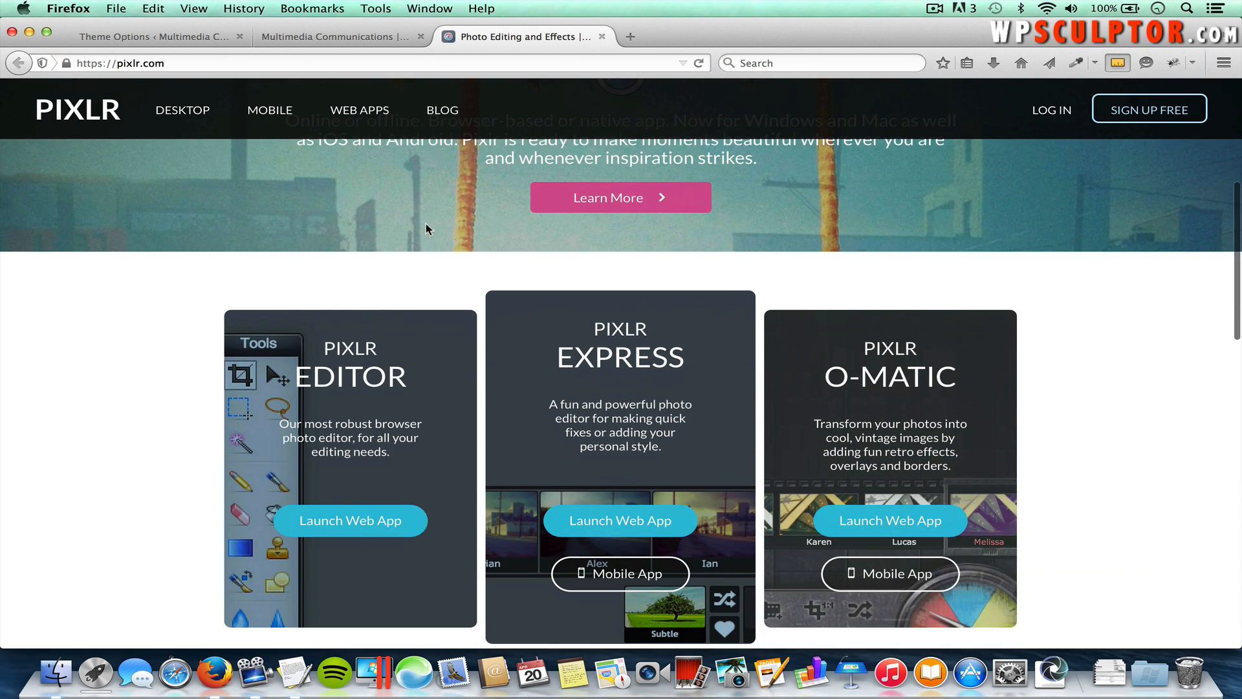
{"action": "left_click", "coordinate": [365, 520]}
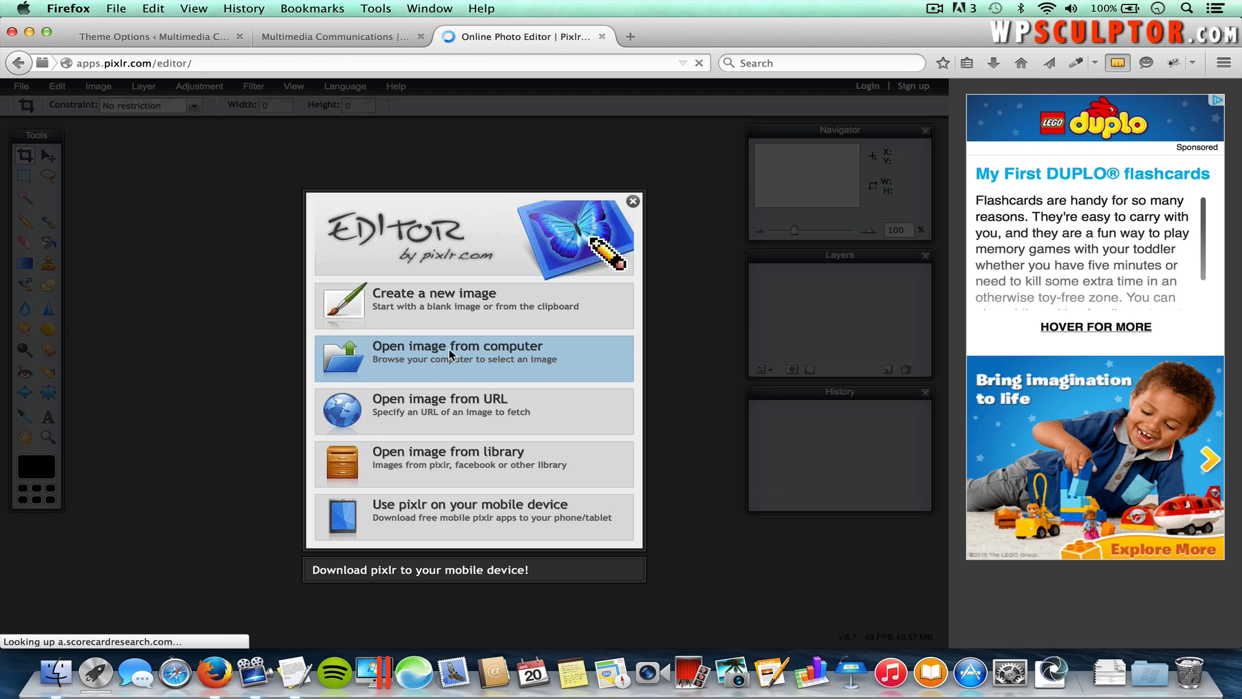
Step: Open Sunrise.jpg from the Slide Images folder and zoom to 40% to see the whole photo
{"action": "left_click", "coordinate": [450, 360]}
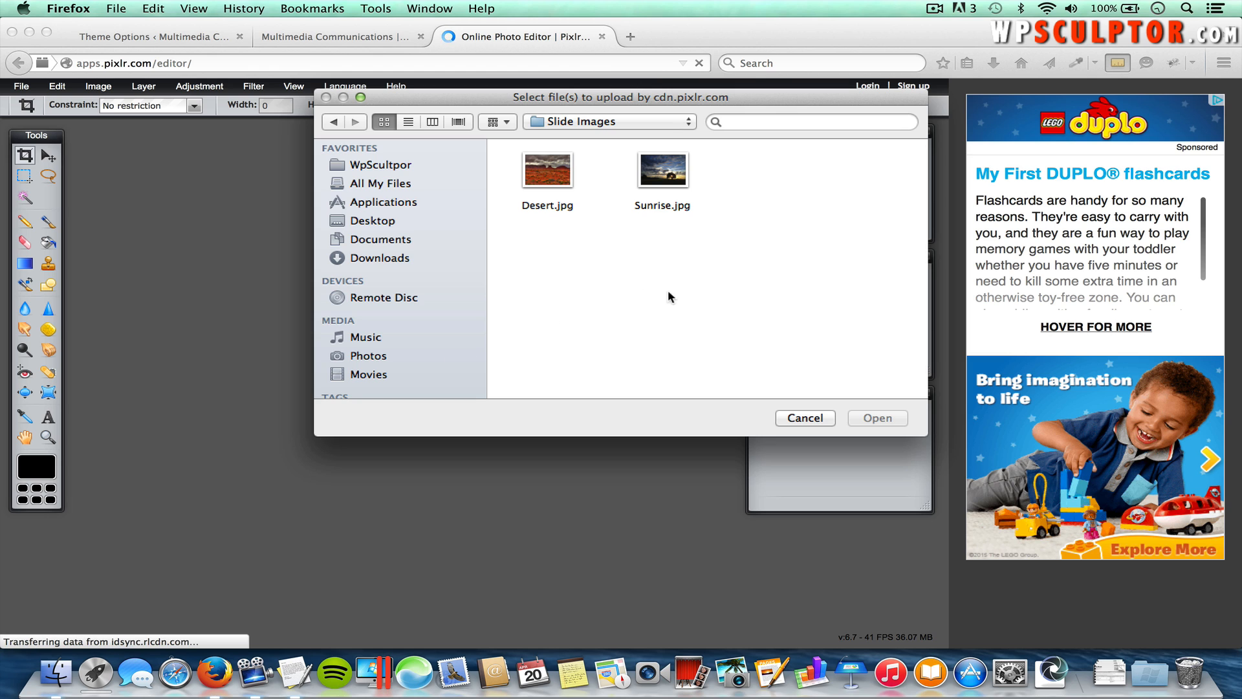
{"action": "left_click", "coordinate": [601, 121]}
{"action": "left_click", "coordinate": [587, 125]}
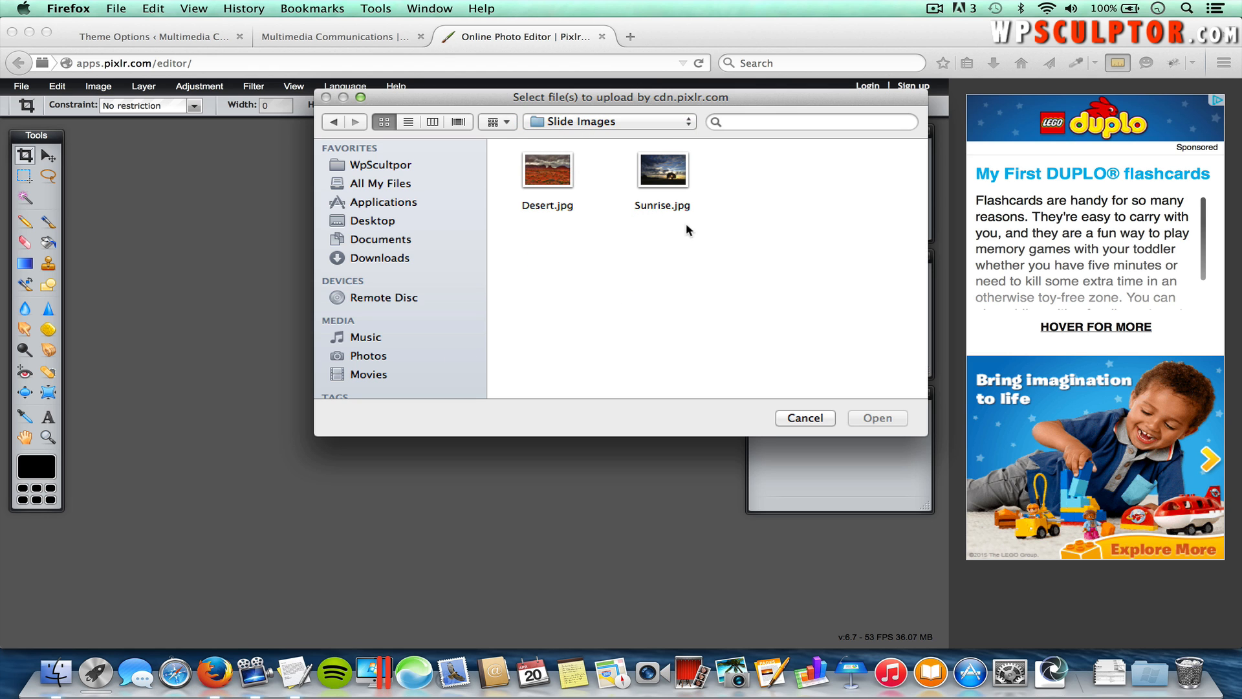
{"action": "double_click", "coordinate": [671, 174]}
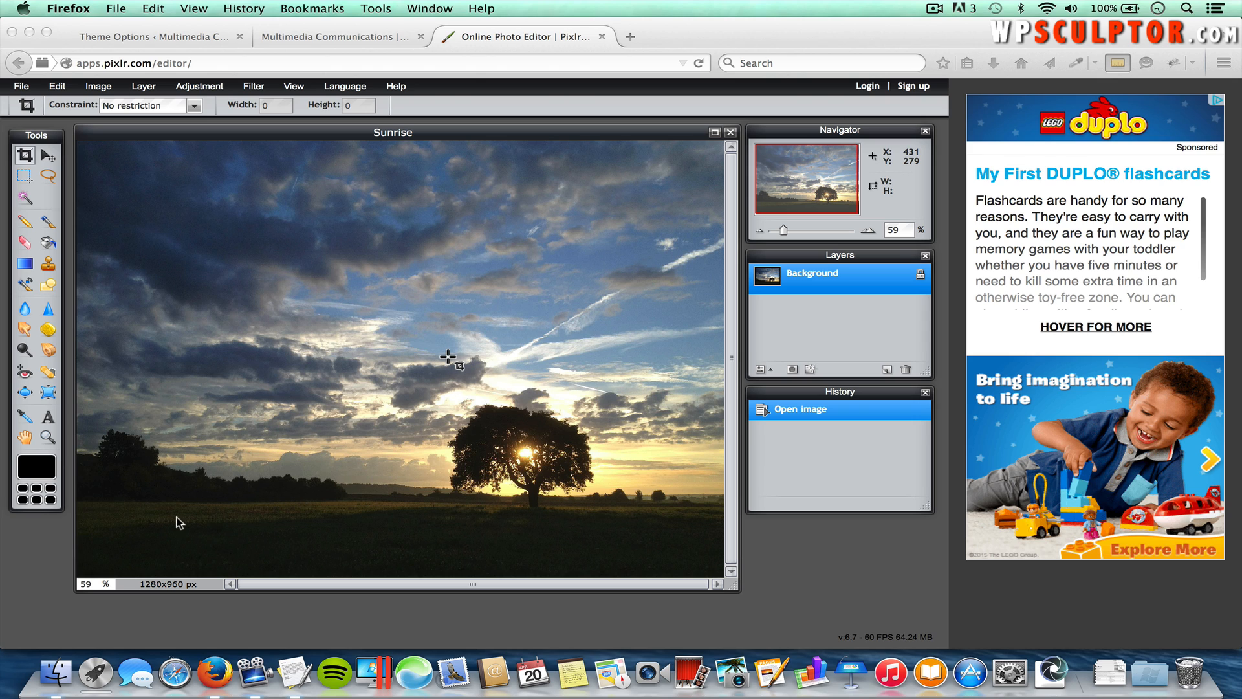
{"action": "left_click", "coordinate": [89, 584]}
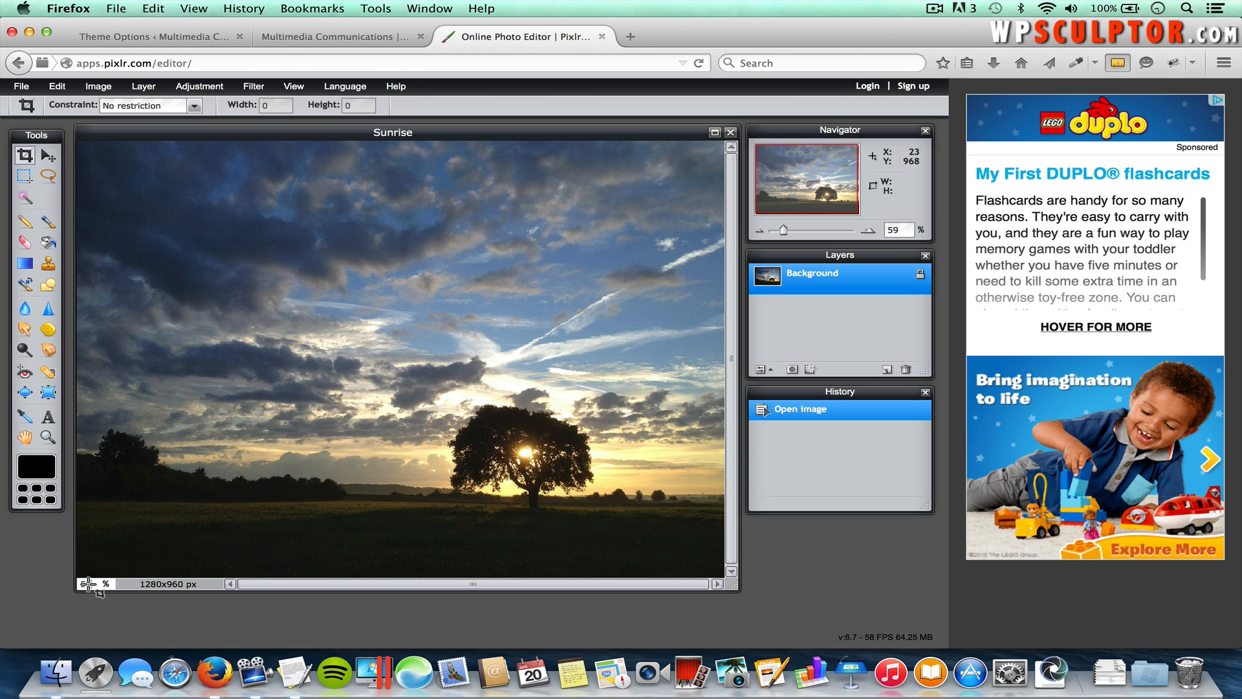
{"action": "double_click", "coordinate": [94, 584]}
{"action": "type", "text": "100"}
{"action": "key", "text": "Return"}
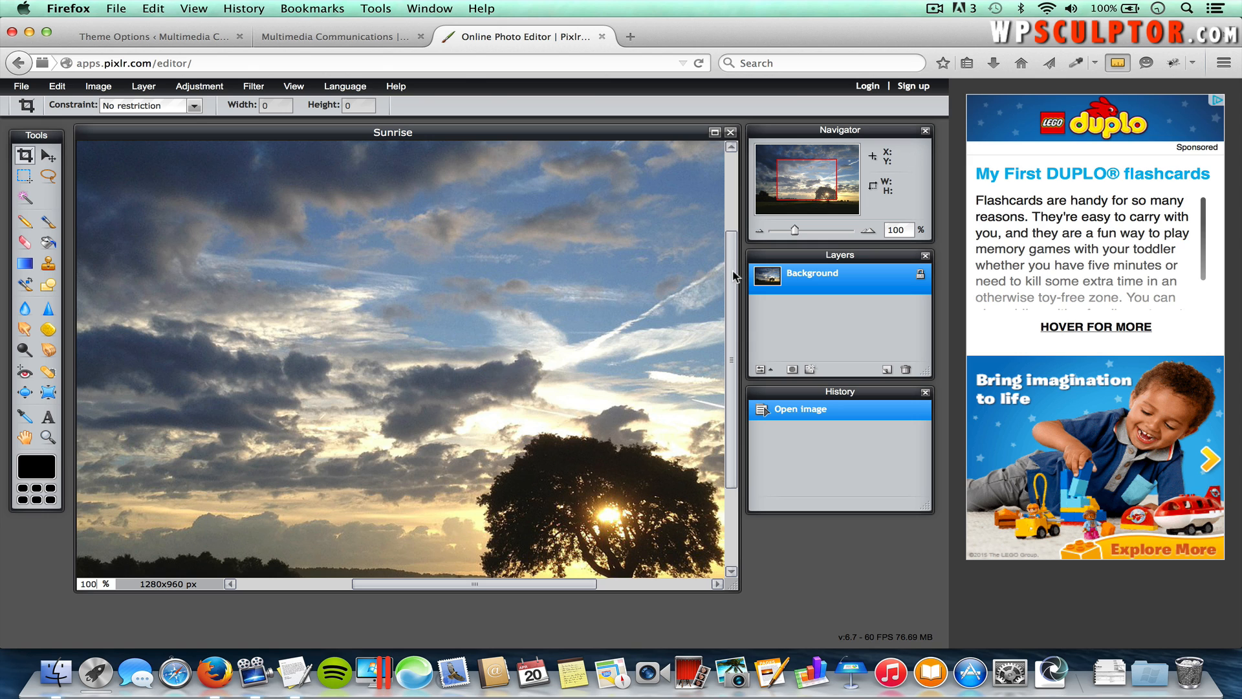
{"action": "left_click_drag", "start_coordinate": [734, 276], "coordinate": [733, 223]}
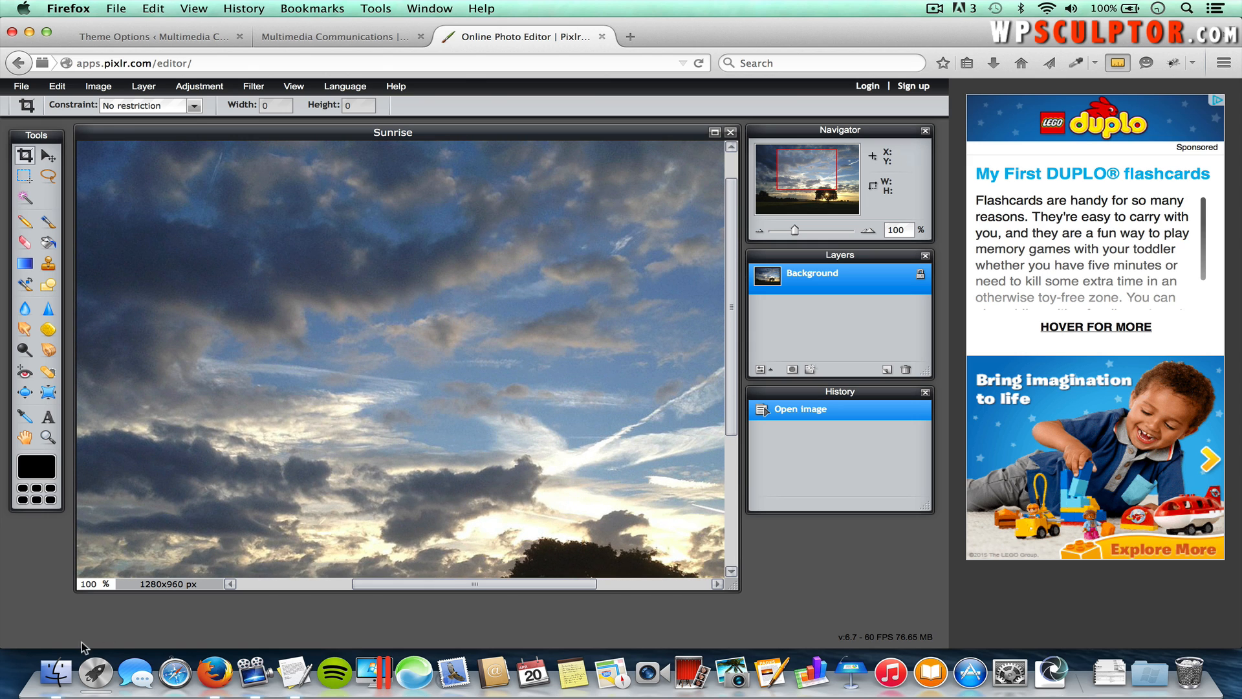
{"action": "double_click", "coordinate": [85, 580]}
{"action": "type", "text": "40"}
{"action": "key", "text": "Return"}
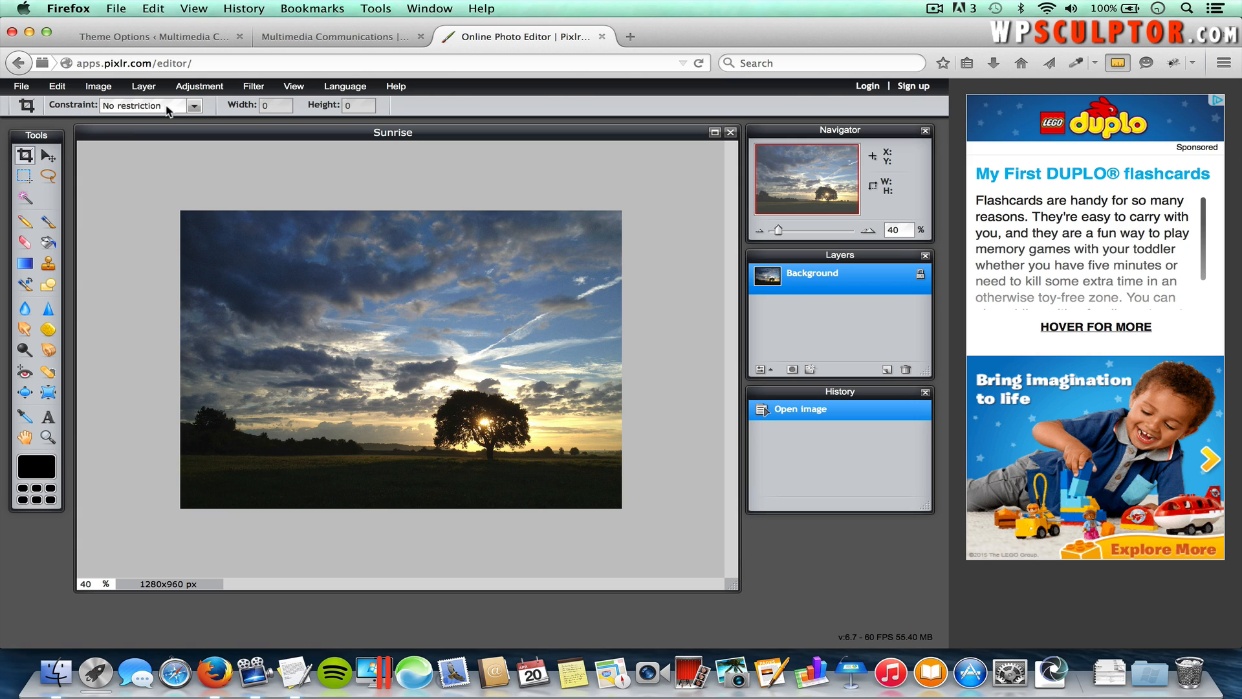
Step: Crop the photo to a 1270 × 450 output size over the tree and sunset
{"action": "left_click", "coordinate": [167, 110]}
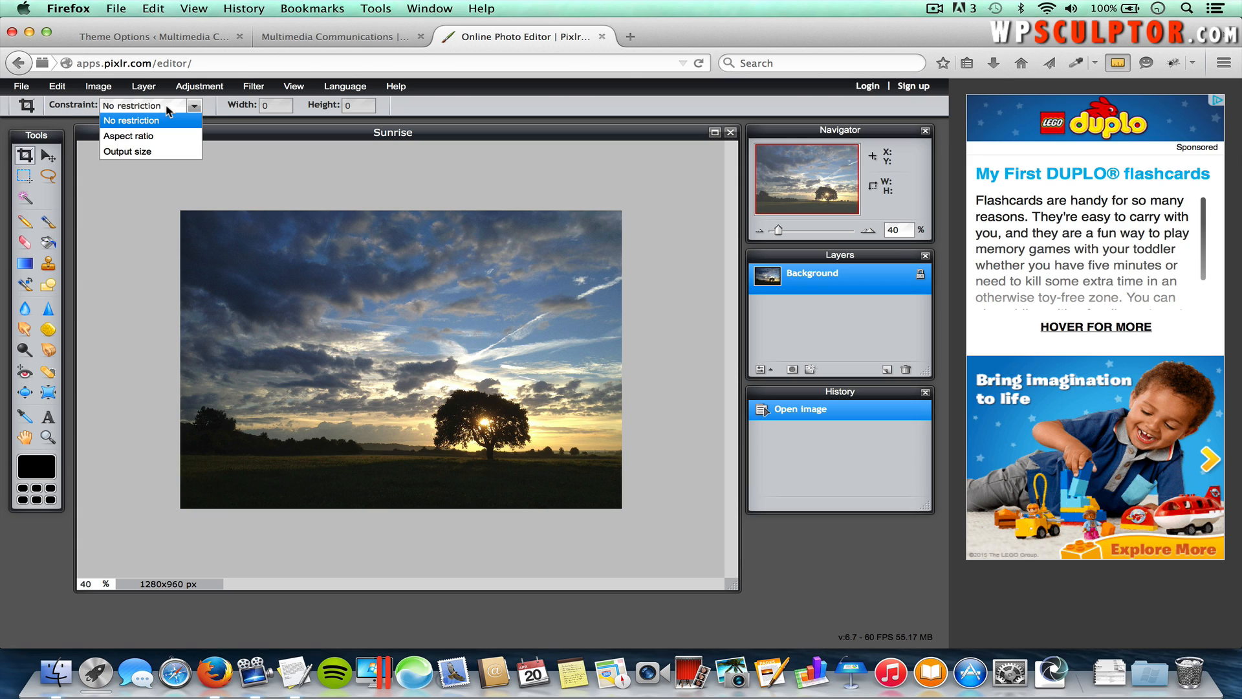
{"action": "left_click", "coordinate": [147, 150]}
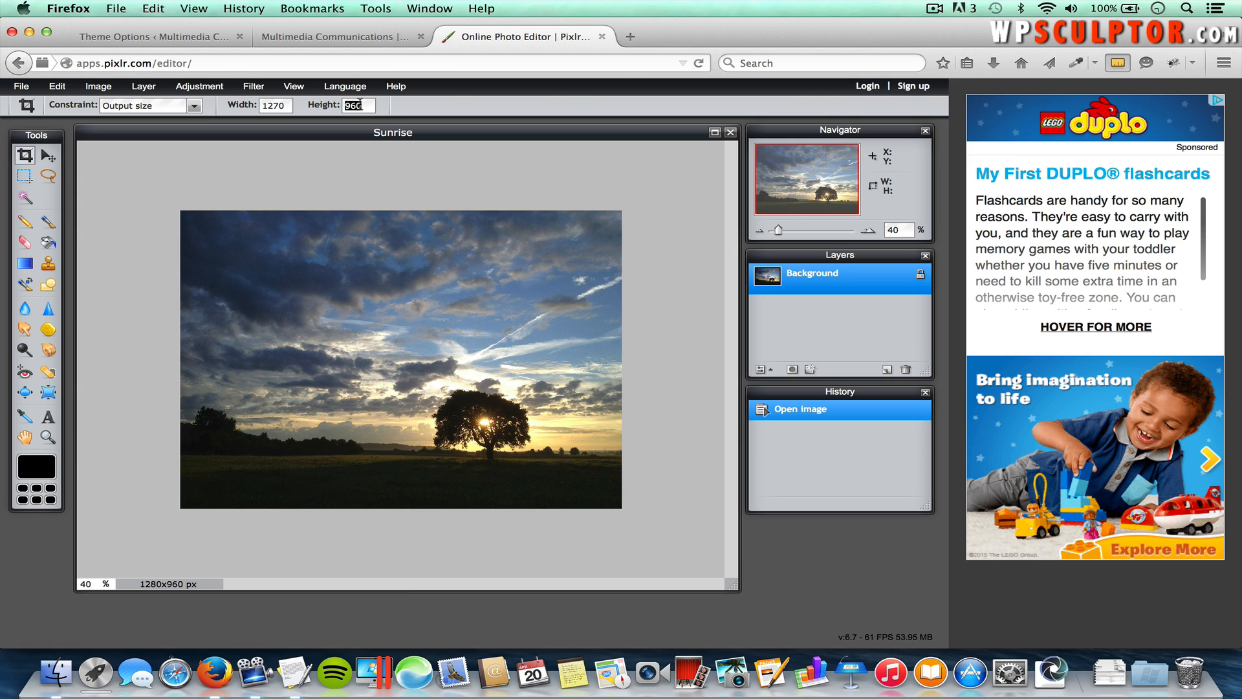
{"action": "type", "text": "450"}
{"action": "left_click_drag", "start_coordinate": [145, 187], "coordinate": [665, 401]}
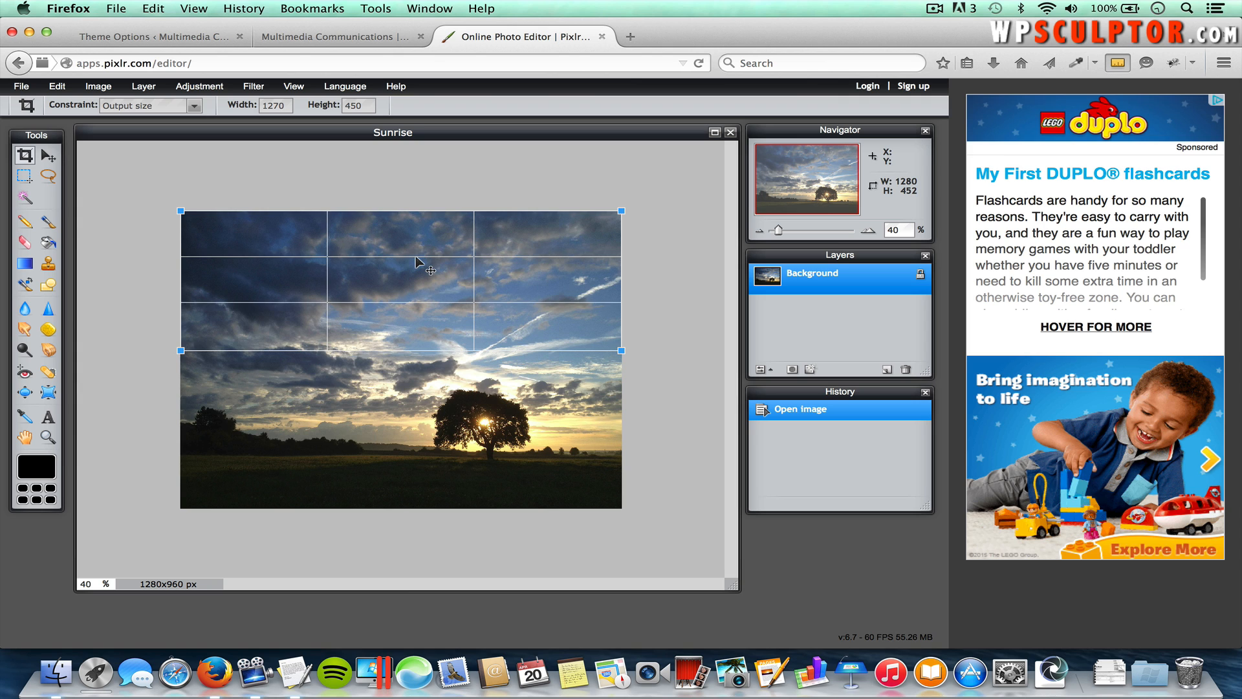
{"action": "left_click_drag", "start_coordinate": [417, 262], "coordinate": [429, 384]}
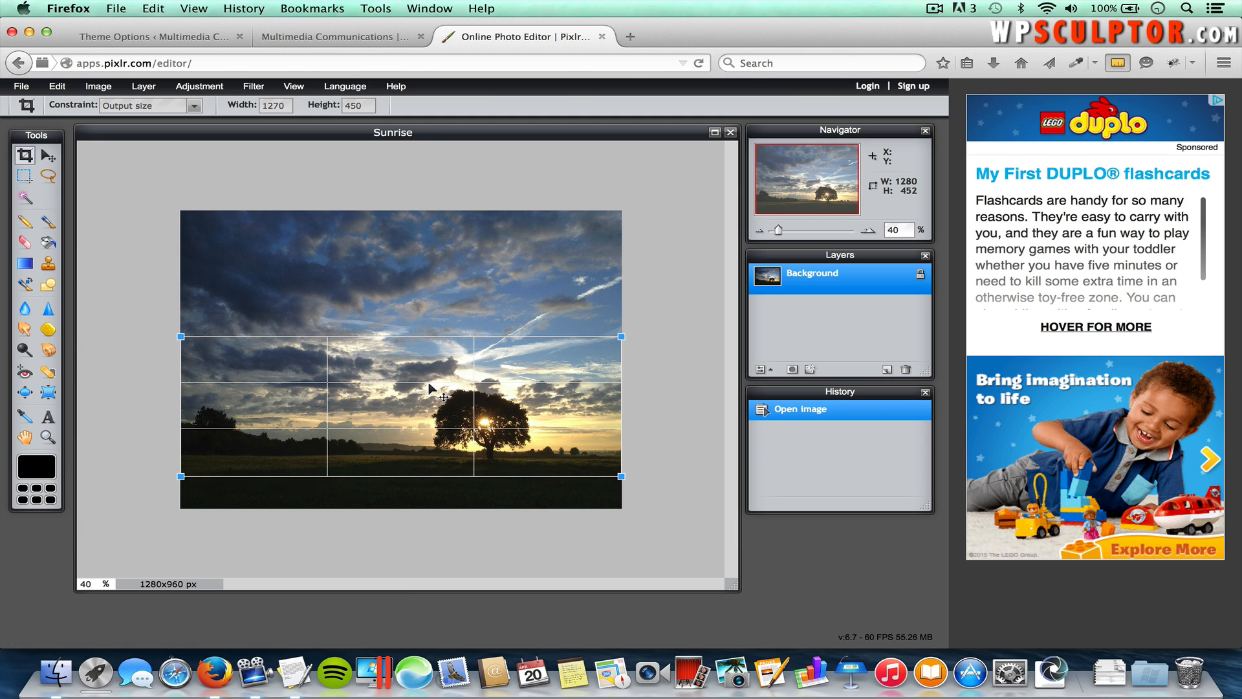
{"action": "key", "text": "Return"}
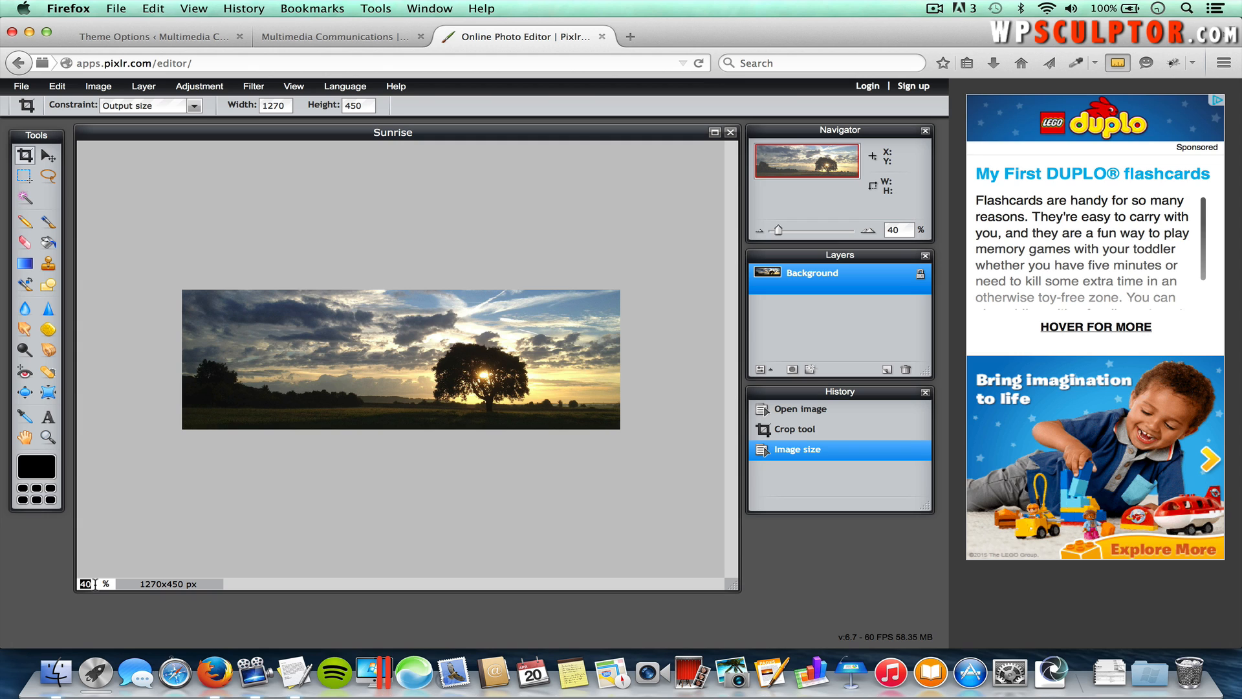
{"action": "type", "text": "1"}
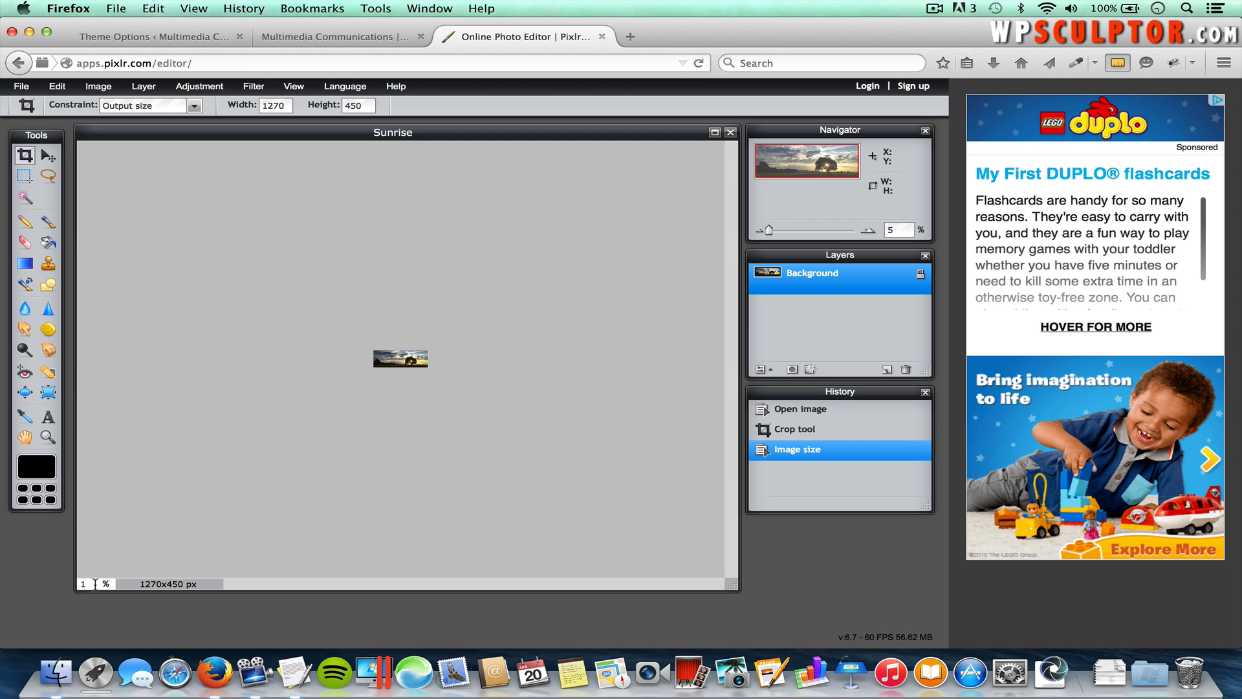
{"action": "type", "text": "00"}
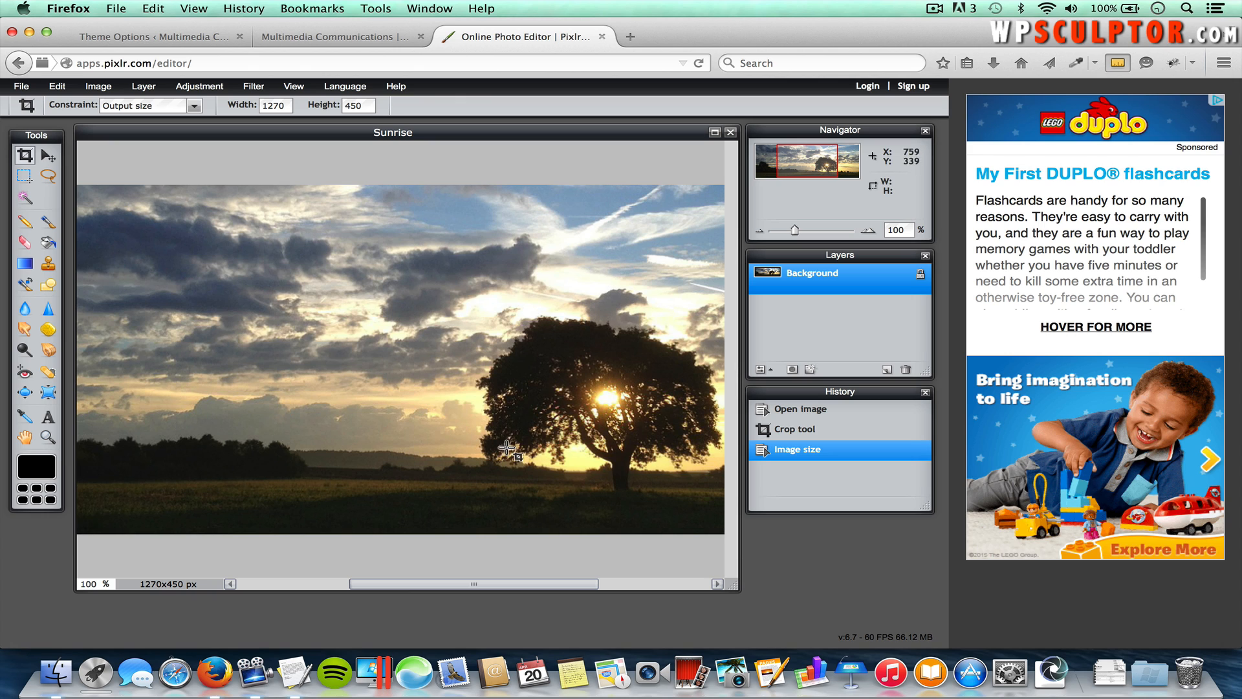
{"action": "left_click", "coordinate": [26, 87]}
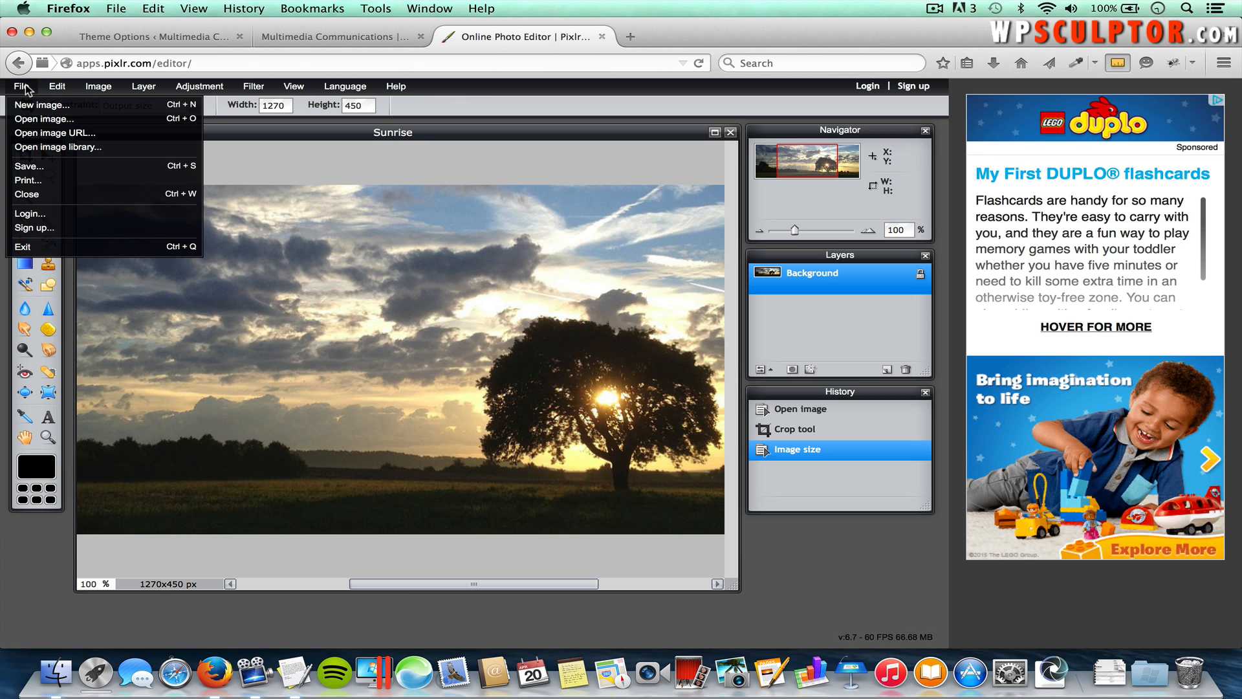
Step: Save the cropped banner as Slide 1.jpg at JPEG quality 80 in Slide Images
{"action": "left_click", "coordinate": [31, 163]}
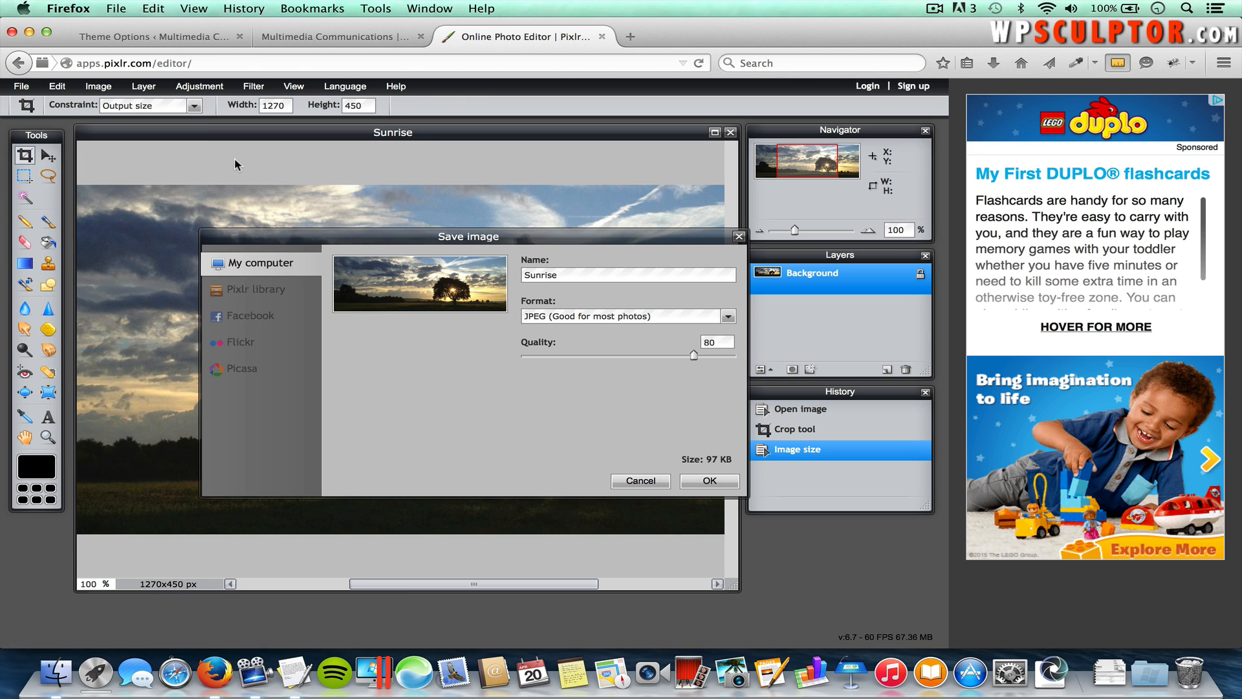
{"action": "double_click", "coordinate": [563, 276]}
{"action": "type", "text": "Slide 1"}
{"action": "left_click", "coordinate": [700, 483]}
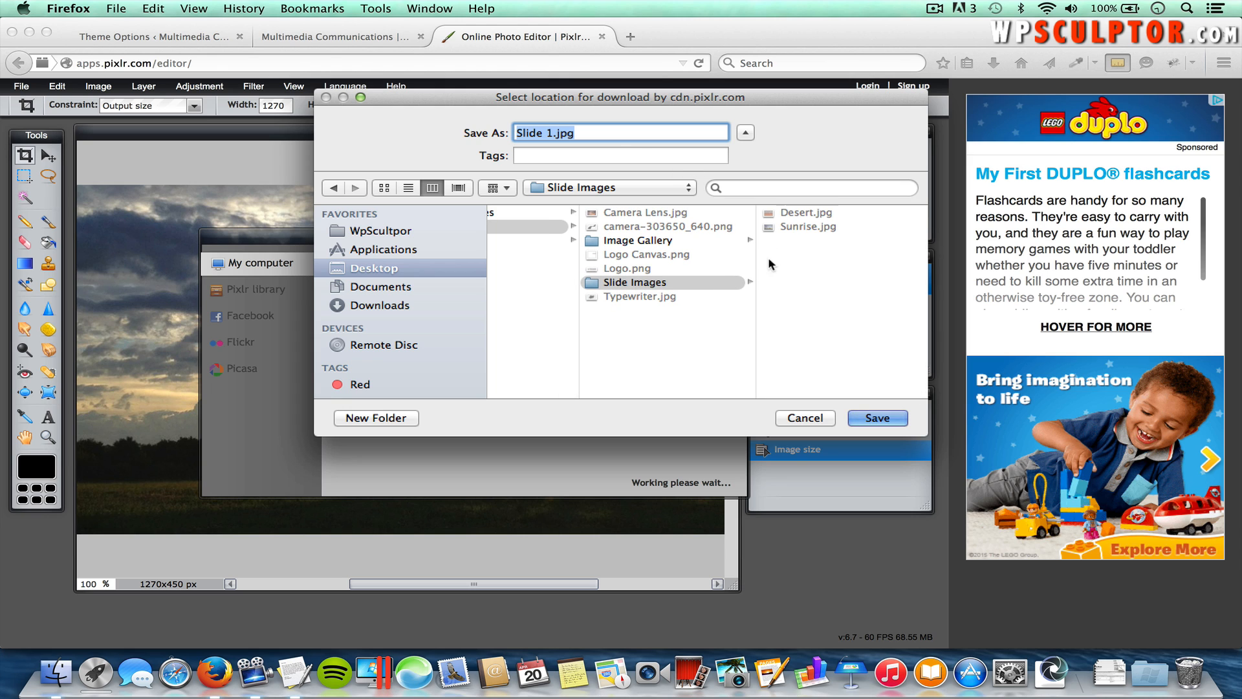
{"action": "left_click", "coordinate": [882, 420]}
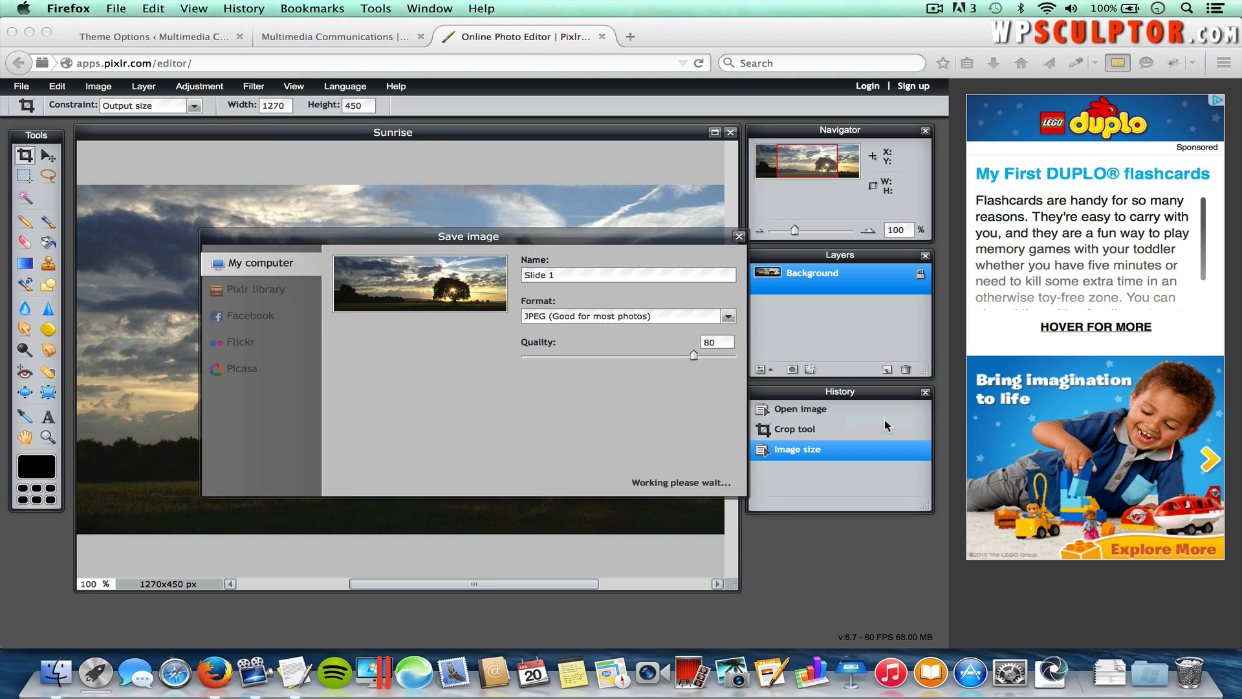
{"action": "left_click", "coordinate": [26, 86]}
Step: Open Desert.jpg at 40% zoom and crop it to a 1270 × 450 banner
{"action": "left_click", "coordinate": [31, 120]}
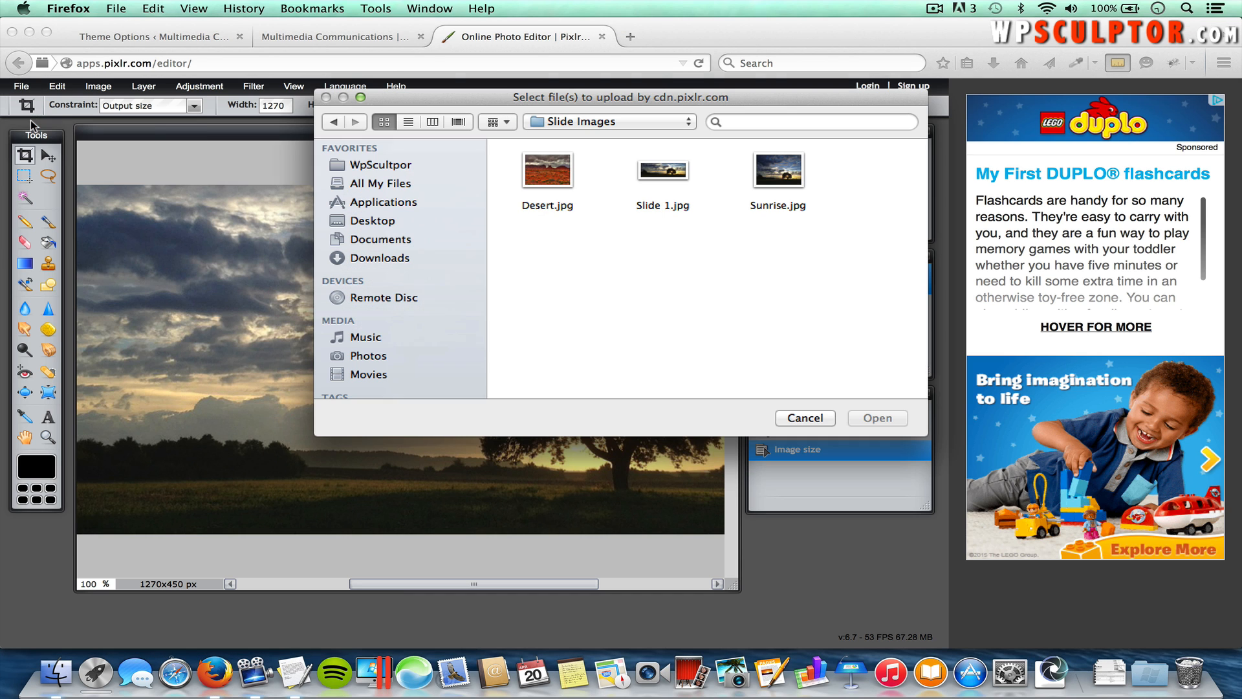
{"action": "double_click", "coordinate": [549, 176]}
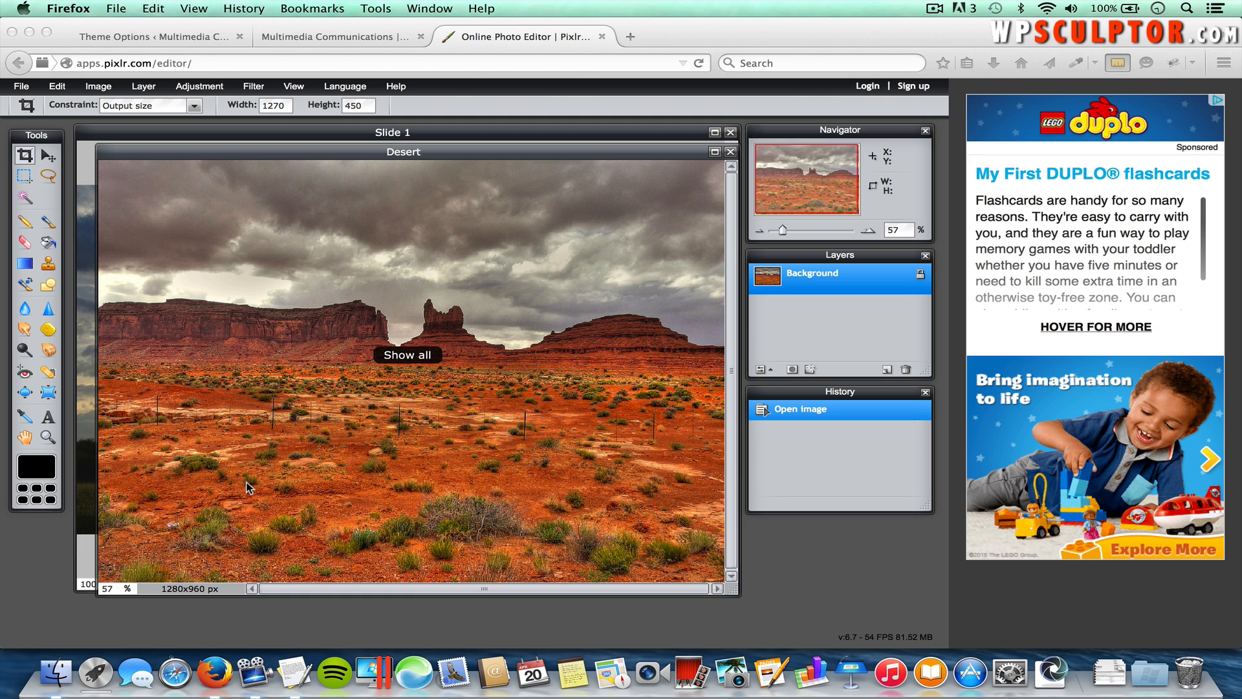
{"action": "left_click", "coordinate": [107, 589]}
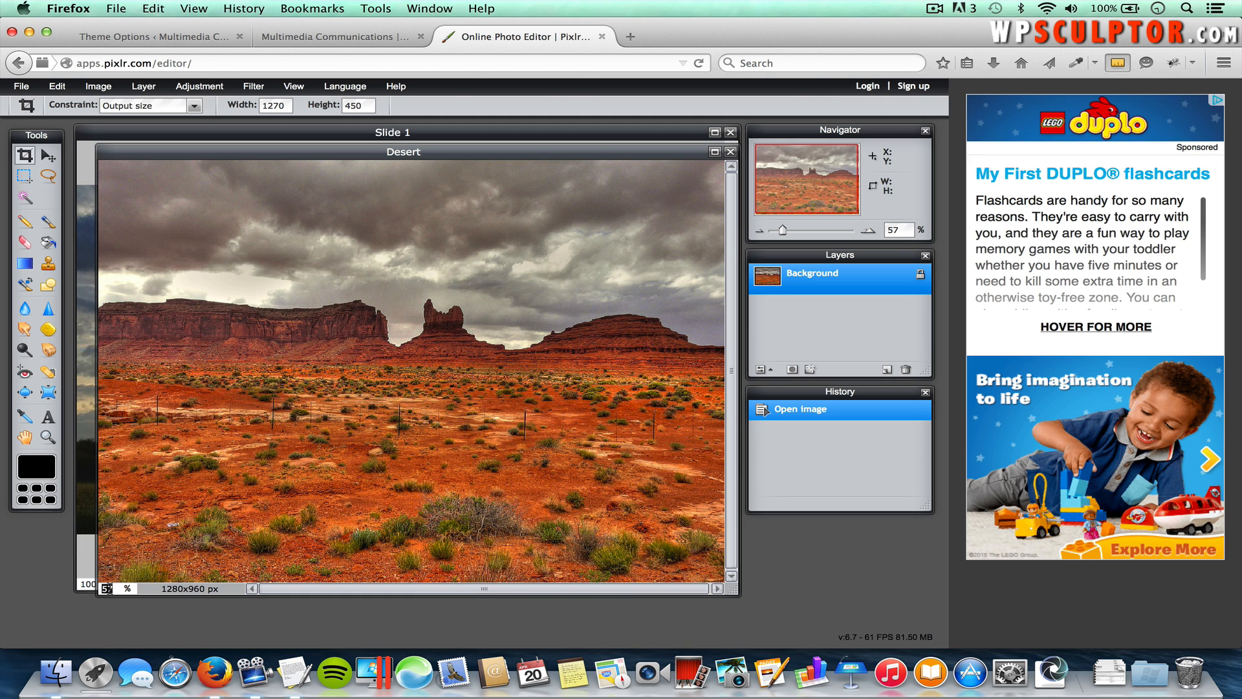
{"action": "type", "text": "40"}
{"action": "key", "text": "Return"}
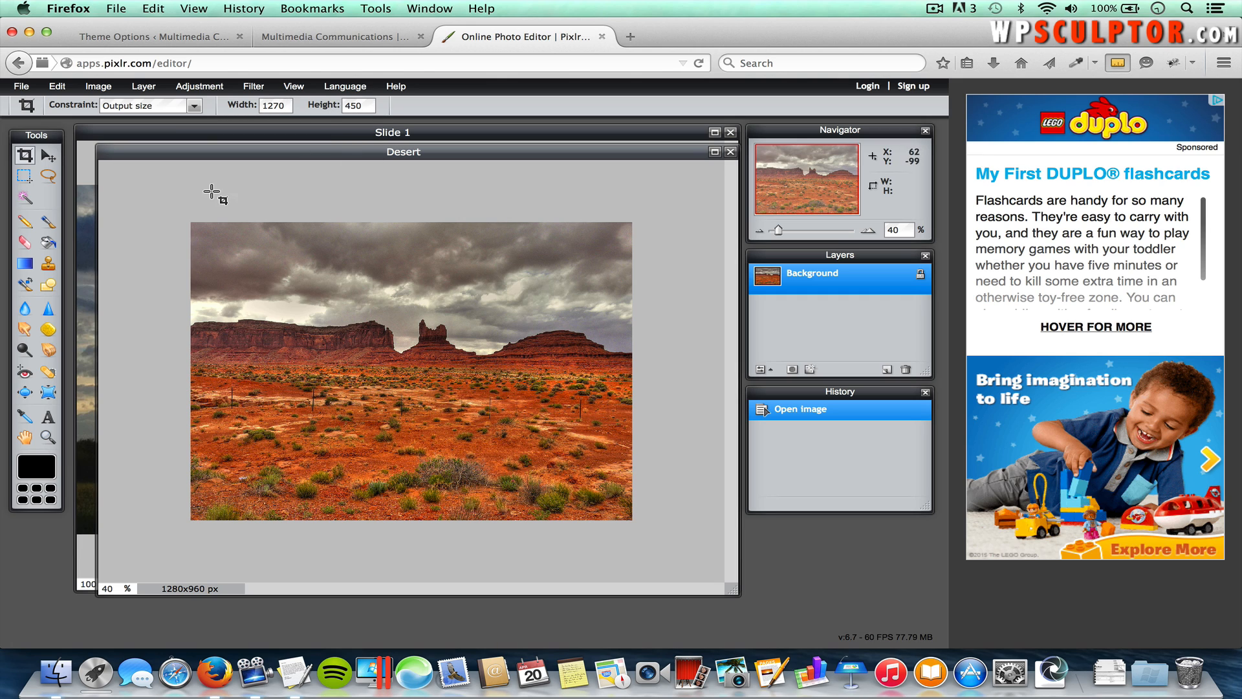
{"action": "left_click_drag", "start_coordinate": [158, 188], "coordinate": [668, 375]}
{"action": "left_click_drag", "start_coordinate": [425, 260], "coordinate": [432, 307]}
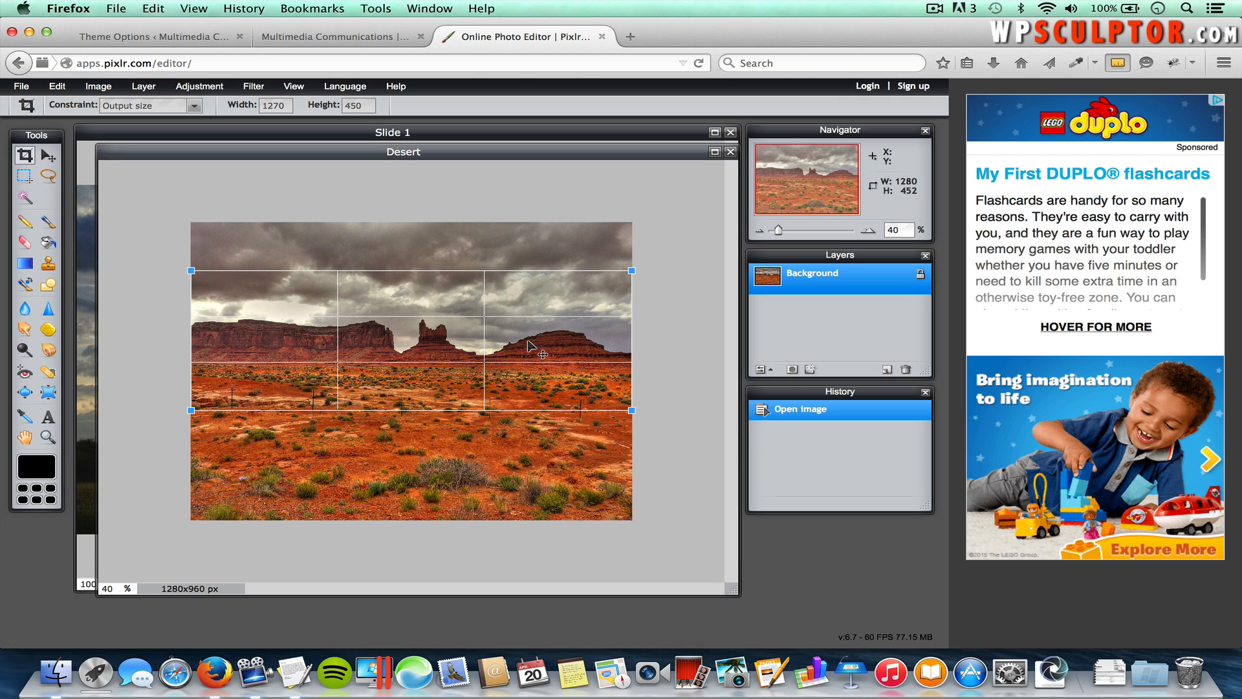
{"action": "key", "text": "Return"}
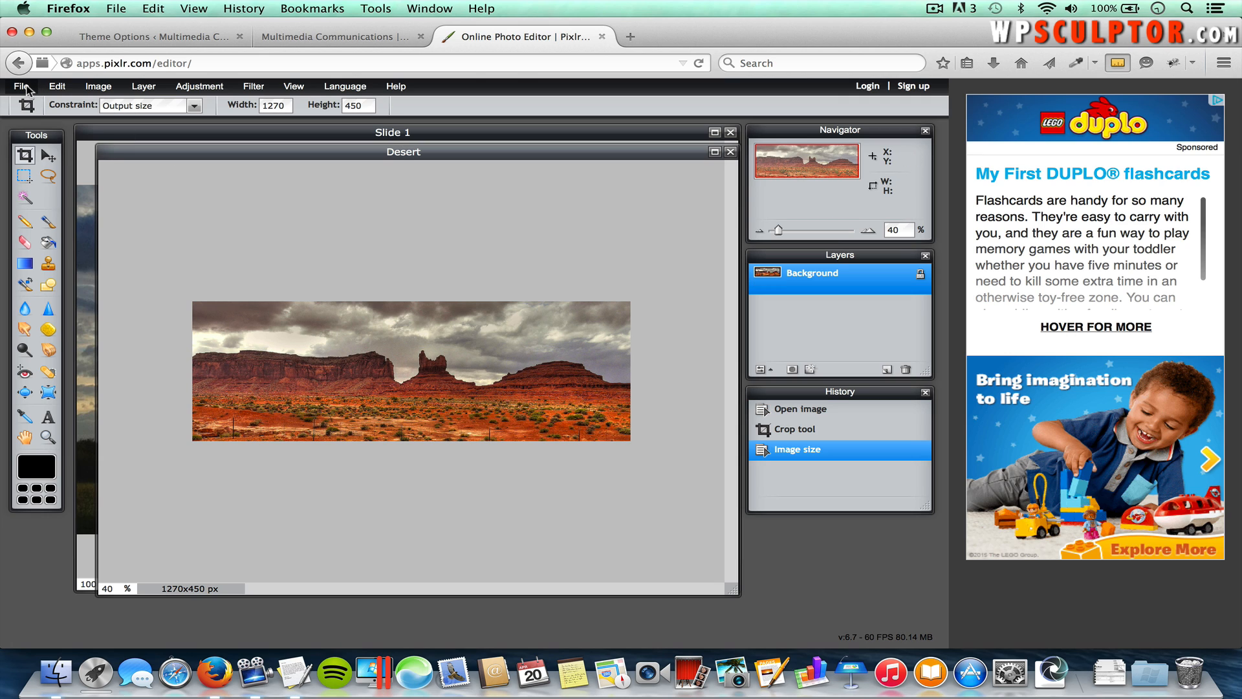
Step: Save the cropped desert banner as Slide 2.jpg in Slide Images
{"action": "left_click", "coordinate": [27, 86]}
{"action": "left_click", "coordinate": [30, 166]}
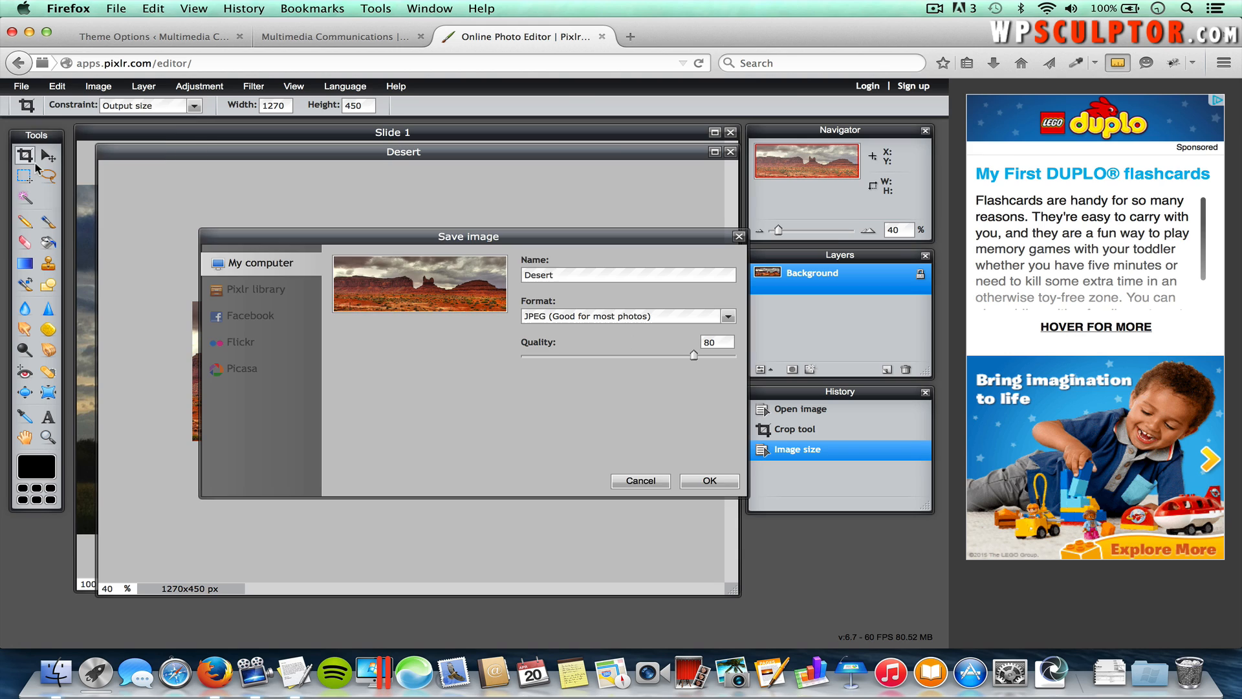
{"action": "double_click", "coordinate": [552, 274]}
{"action": "type", "text": "Slide 2"}
{"action": "left_click", "coordinate": [709, 480]}
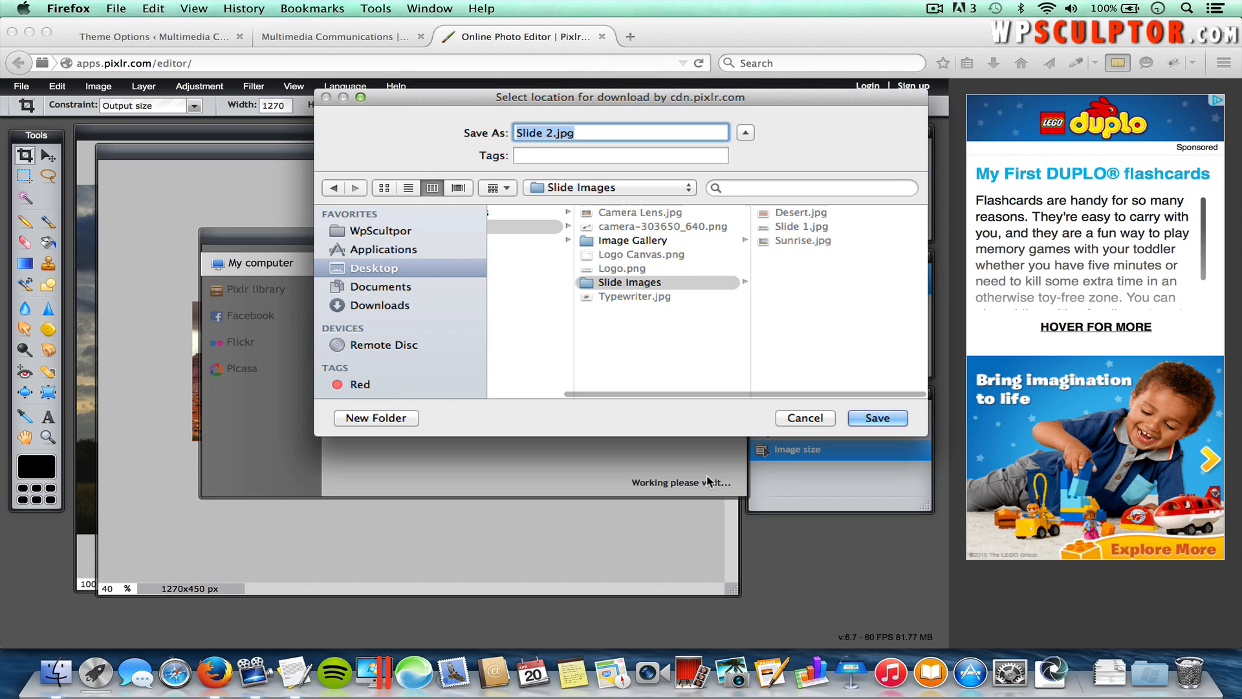
{"action": "left_click", "coordinate": [881, 417]}
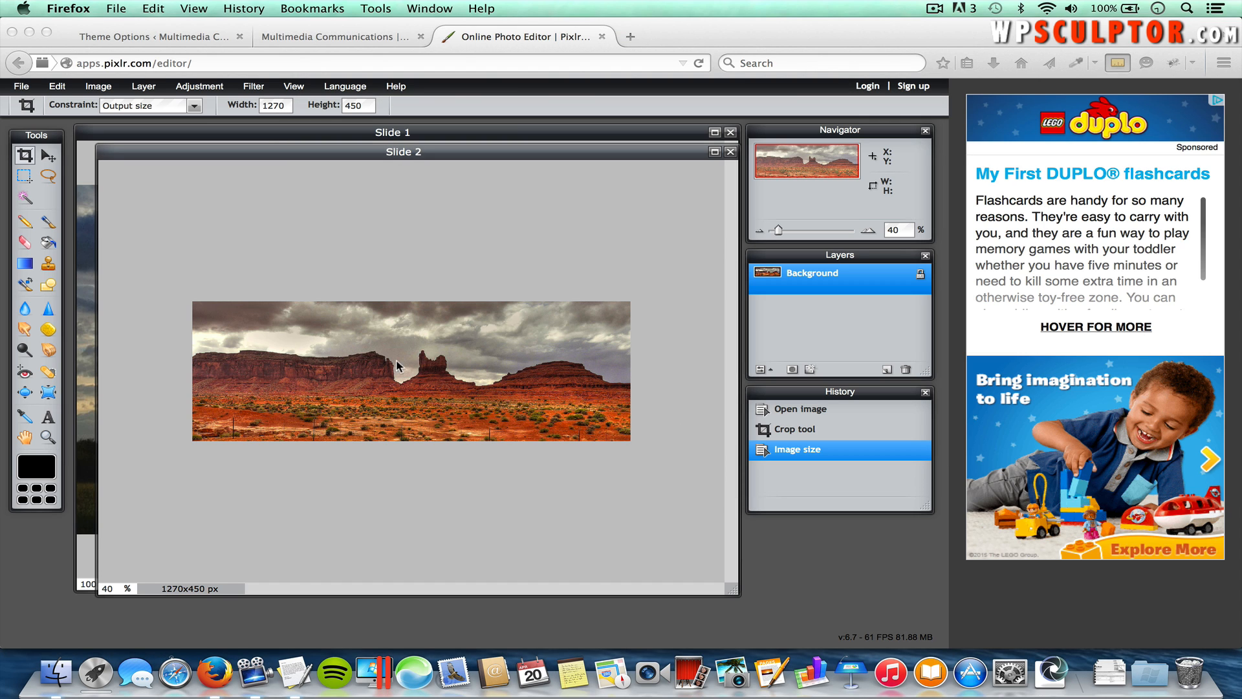
{"action": "left_click", "coordinate": [24, 84]}
{"action": "left_click", "coordinate": [24, 88]}
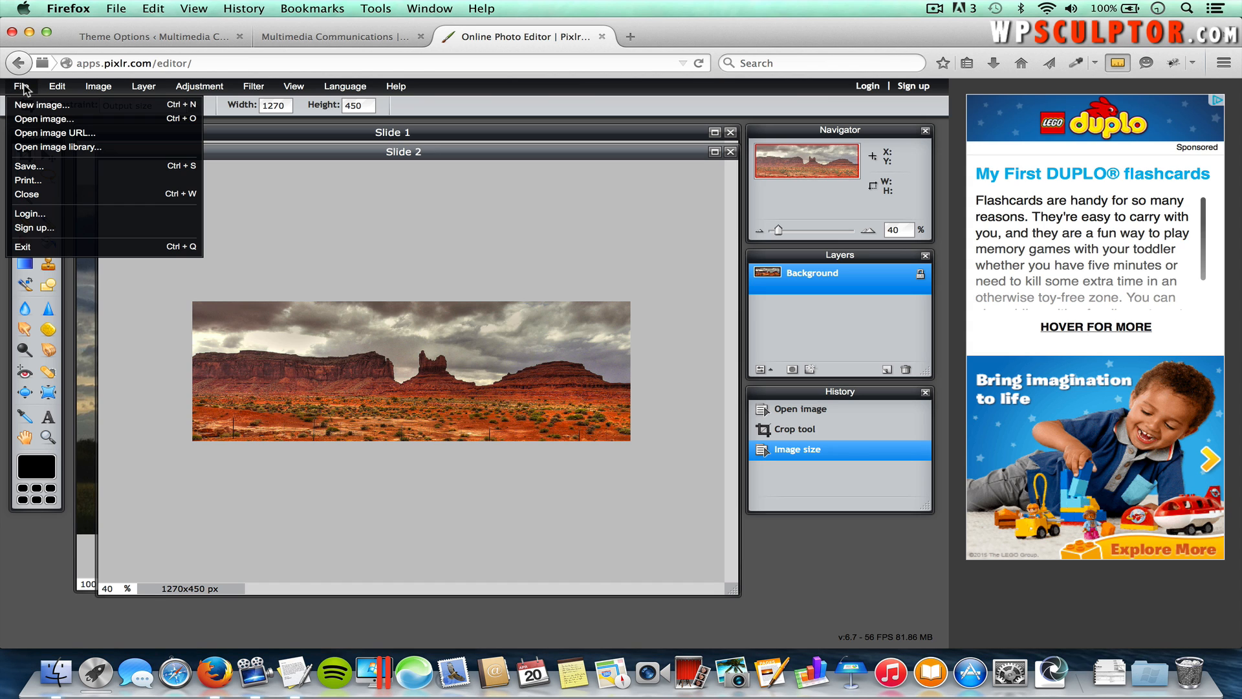
Step: Open Sunrise.jpg again and zoom it to 40%
{"action": "left_click", "coordinate": [29, 119]}
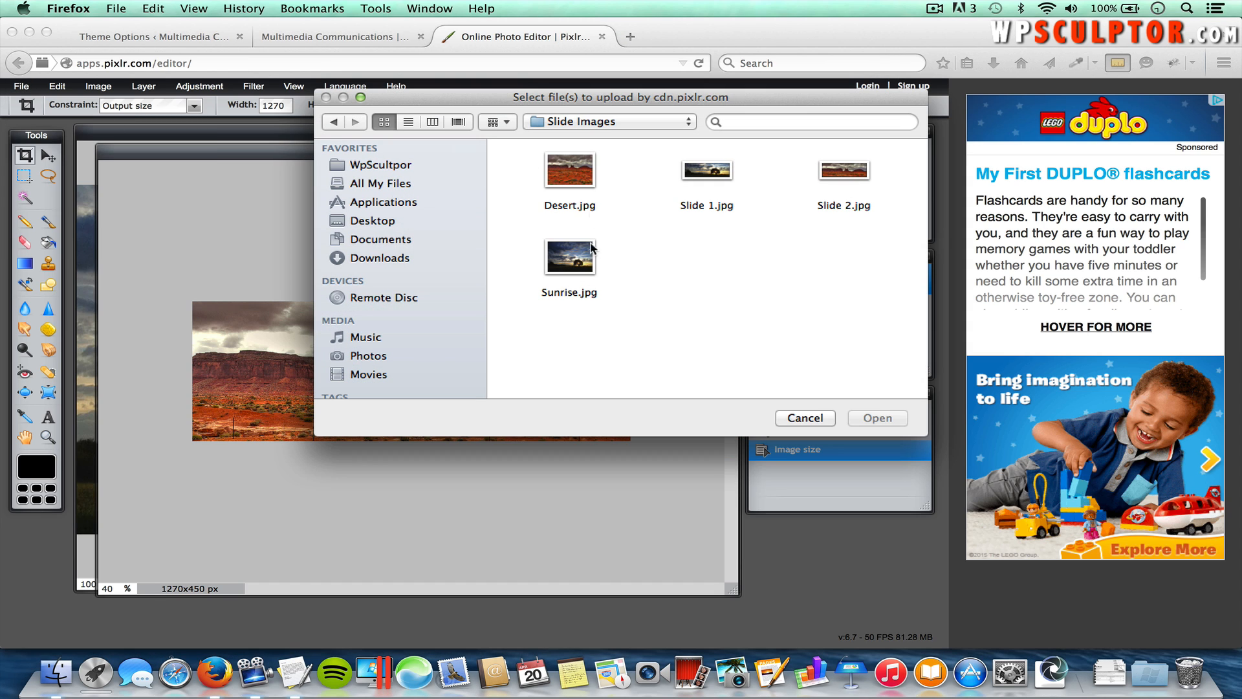
{"action": "double_click", "coordinate": [569, 262]}
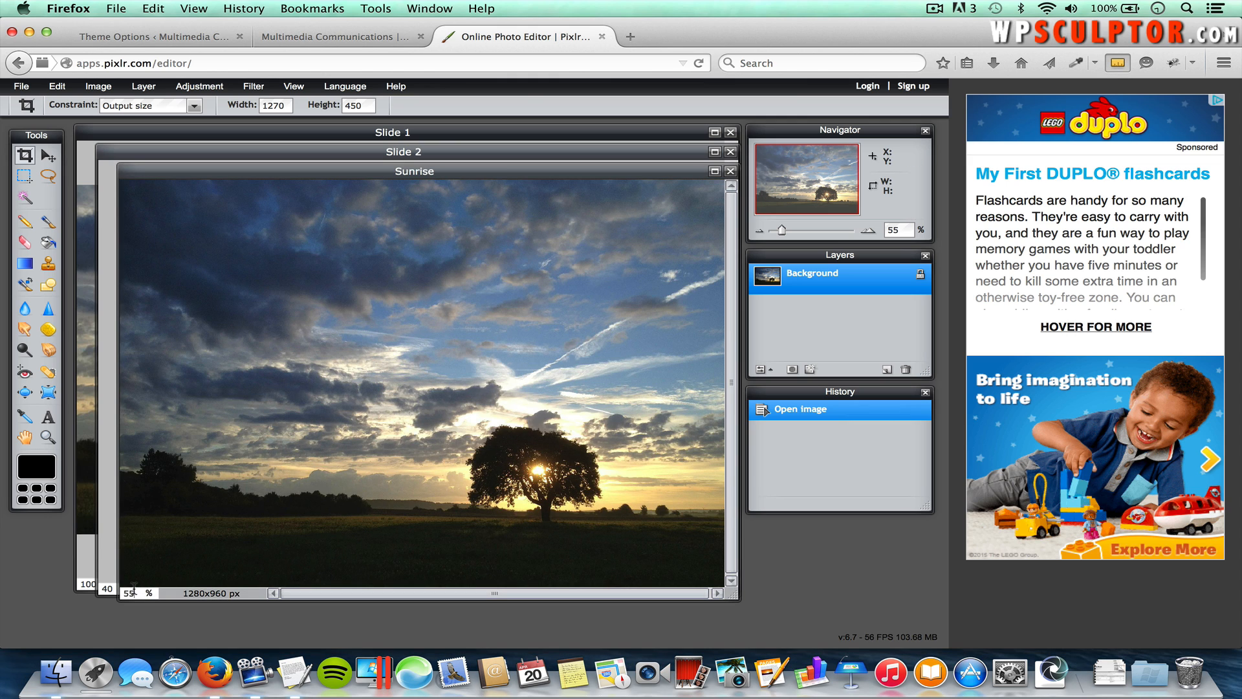
{"action": "type", "text": "40"}
{"action": "key", "text": "Return"}
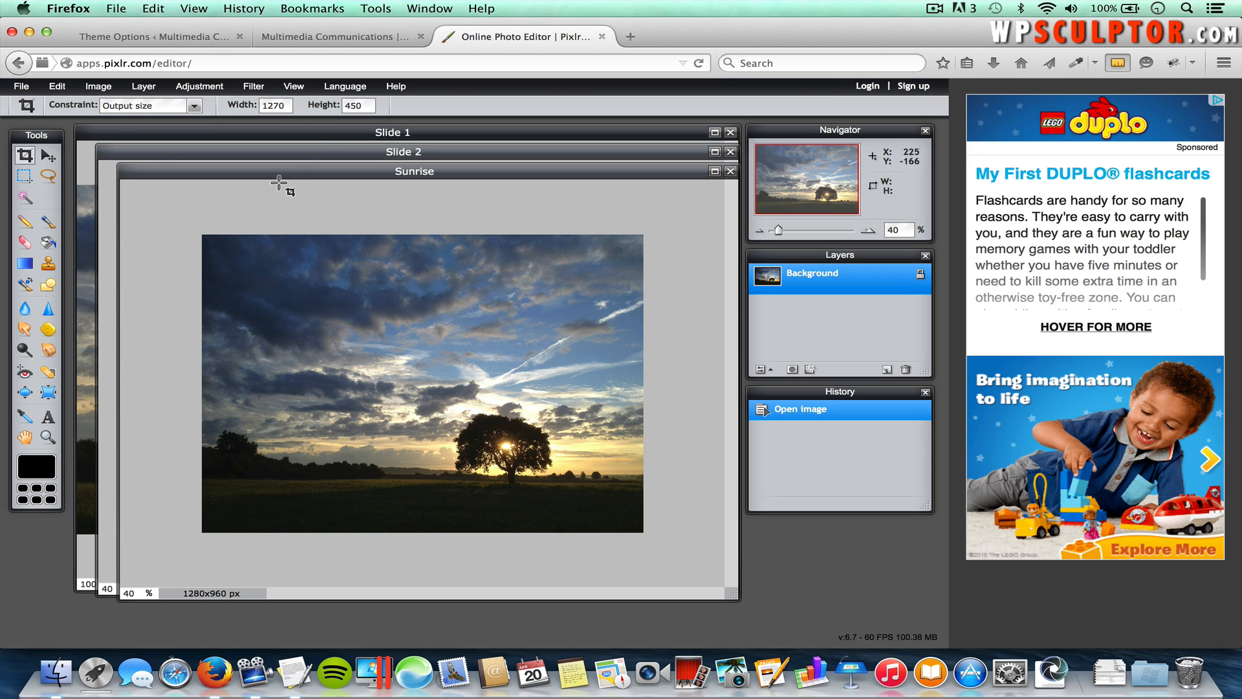
Step: Discard the first crop box, then crop a 1270 × 450 strip around the tree
{"action": "left_click_drag", "start_coordinate": [188, 208], "coordinate": [734, 390]}
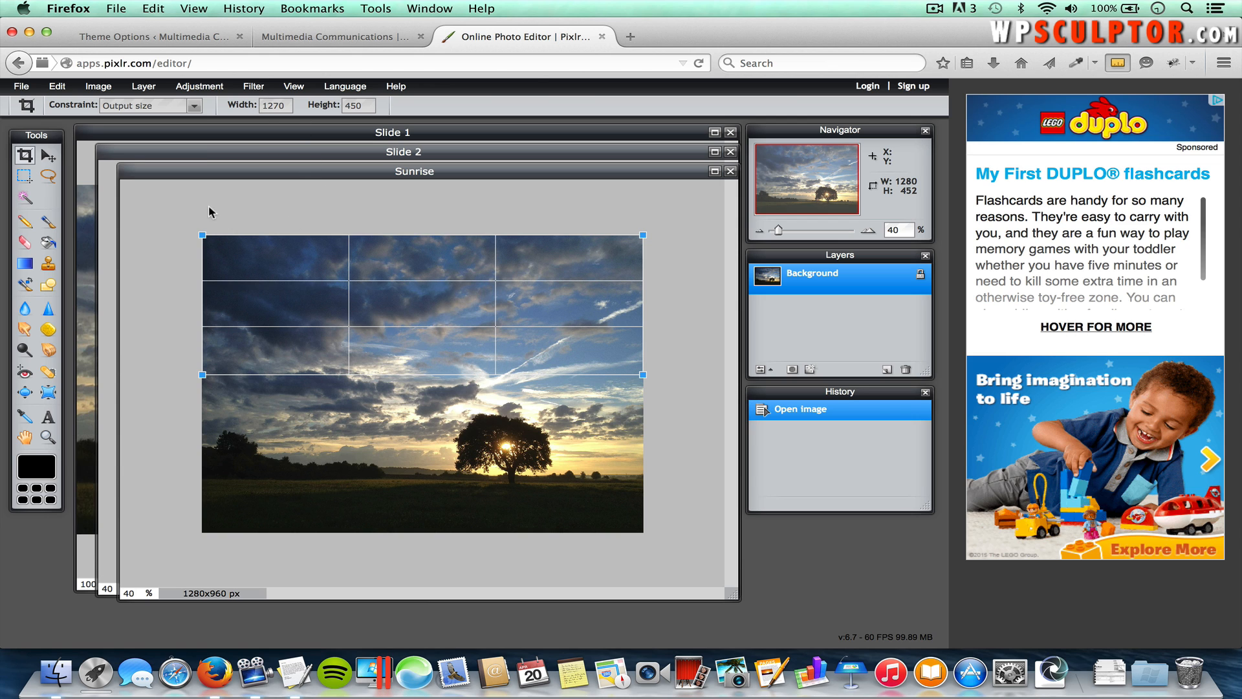
{"action": "left_click", "coordinate": [184, 212]}
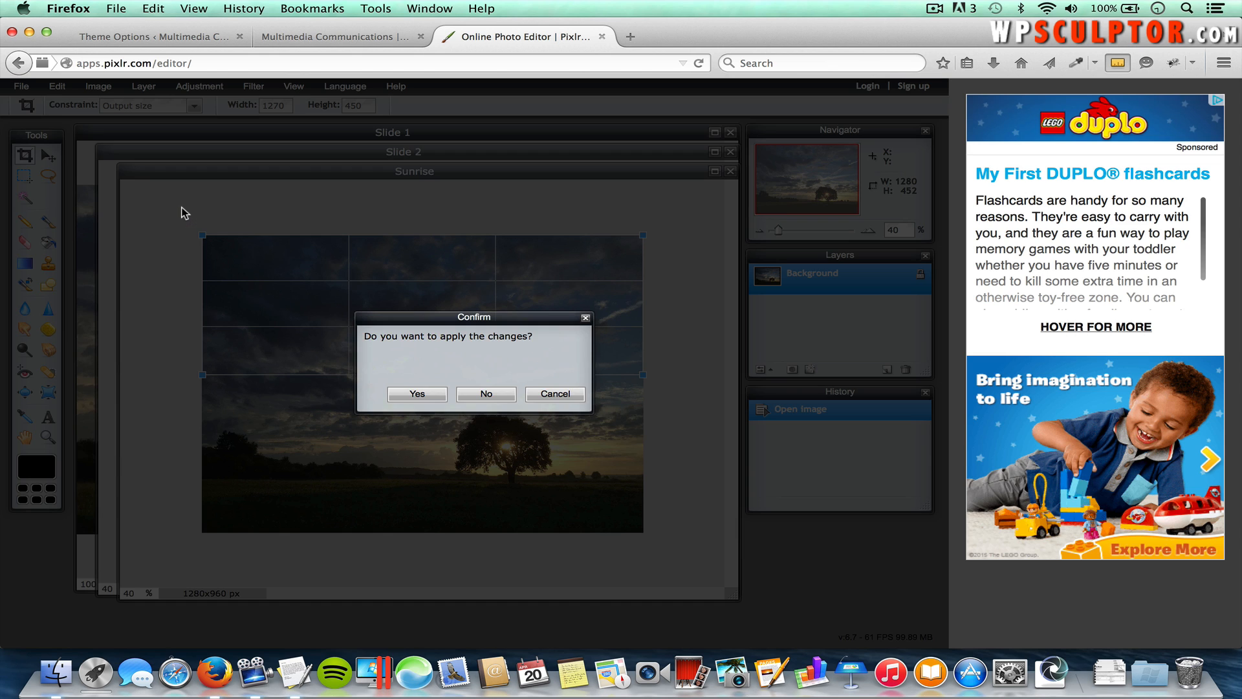
{"action": "left_click", "coordinate": [551, 394]}
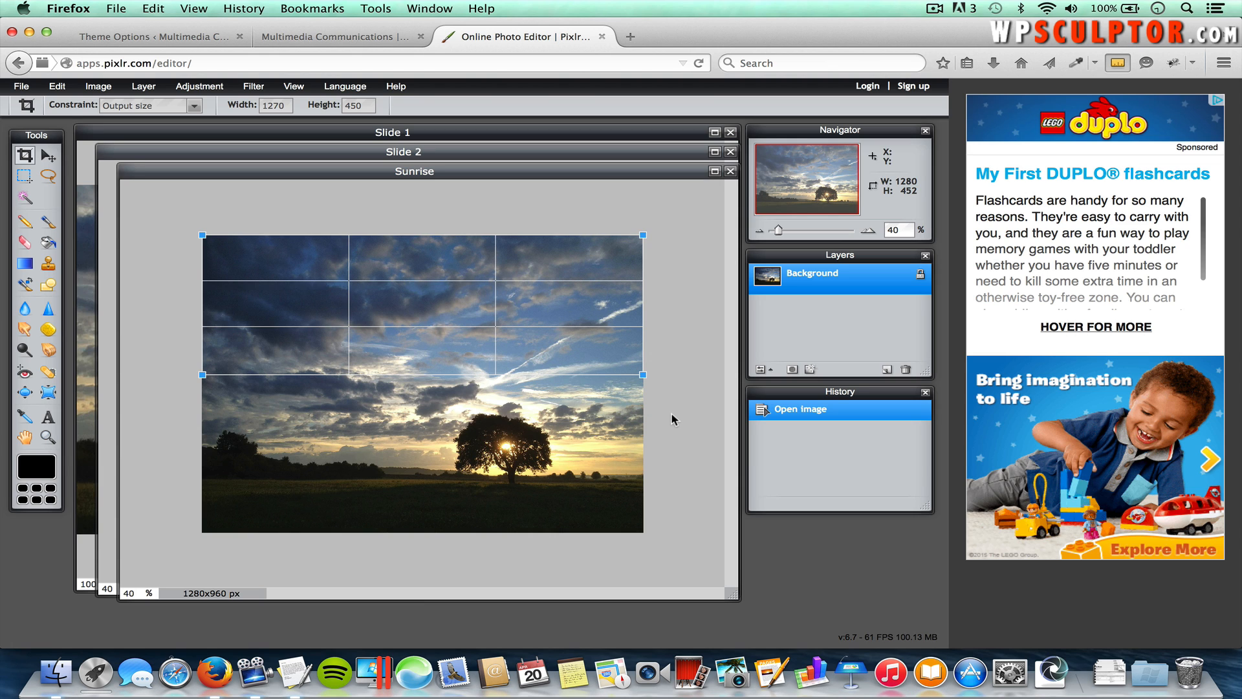
{"action": "key", "text": "Escape"}
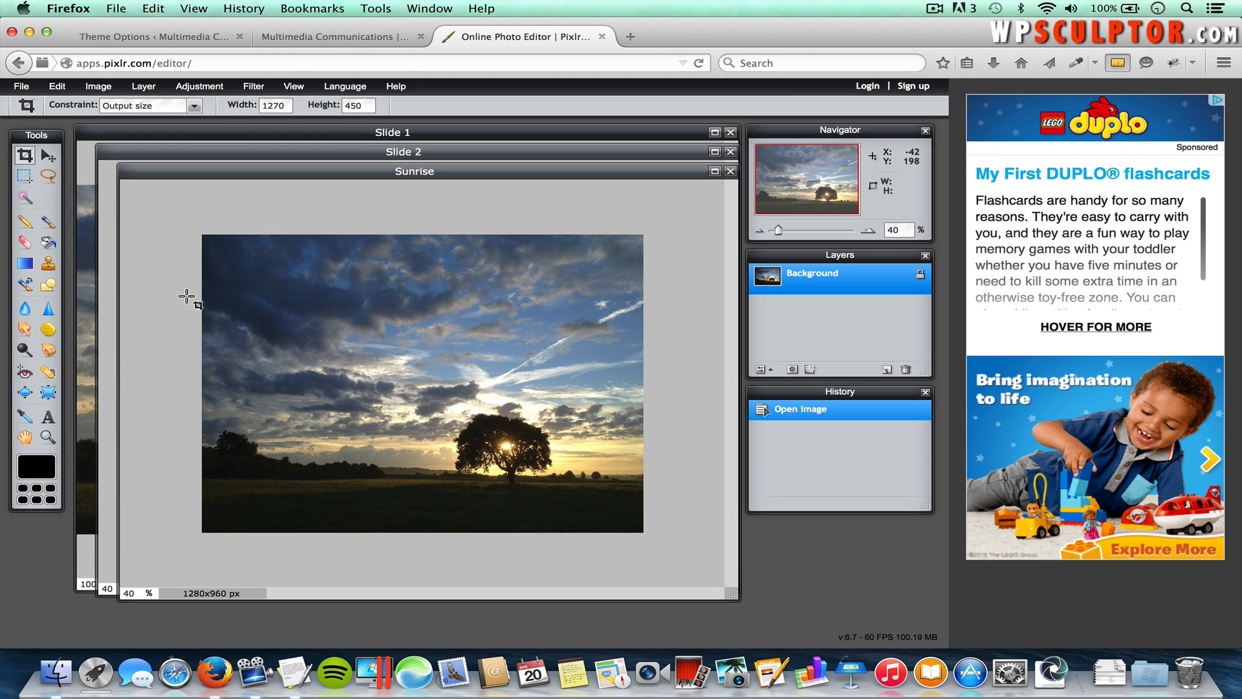
{"action": "left_click_drag", "start_coordinate": [186, 286], "coordinate": [406, 381]}
{"action": "left_click_drag", "start_coordinate": [354, 318], "coordinate": [502, 445]}
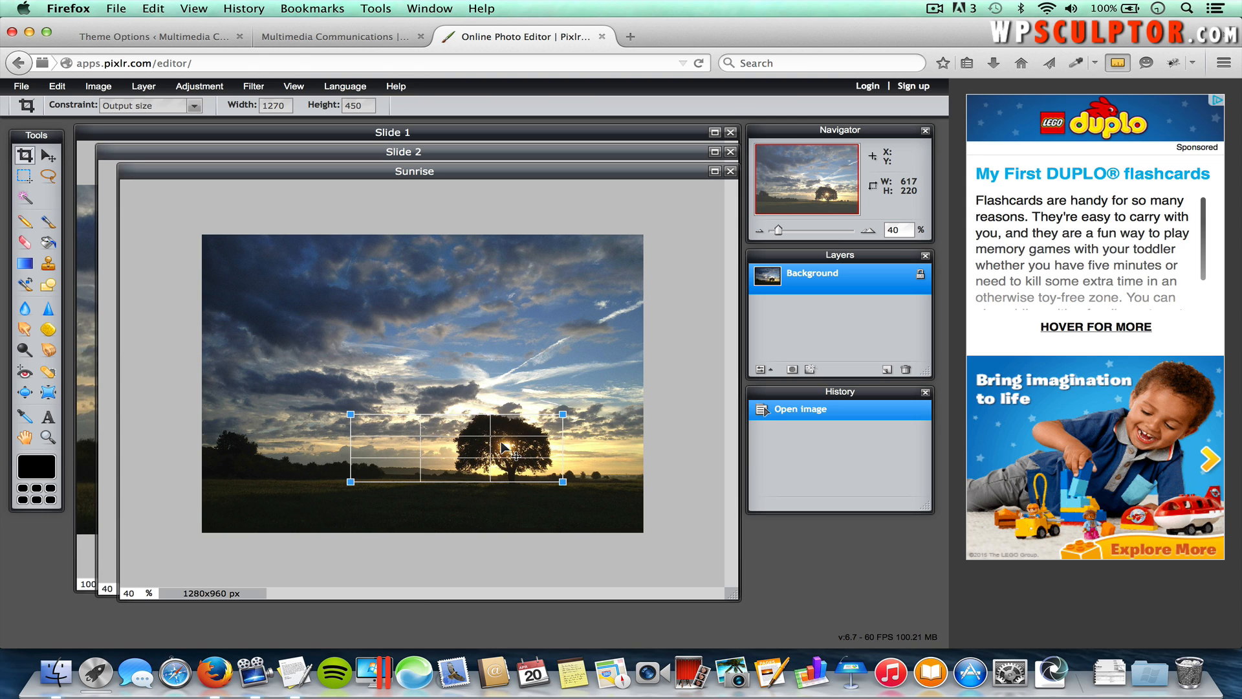
{"action": "key", "text": "Return"}
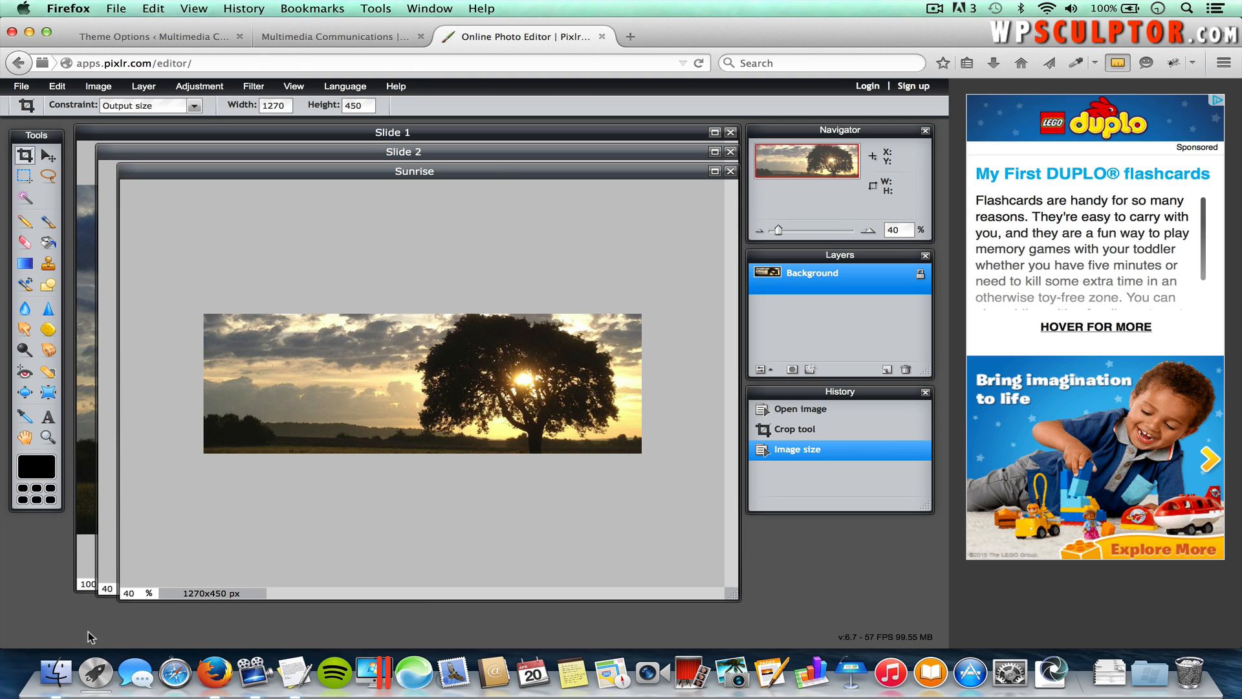
Step: View the cropped sunrise at 100%, then return to the WordPress Theme Options page
{"action": "type", "text": "100"}
{"action": "key", "text": "Return"}
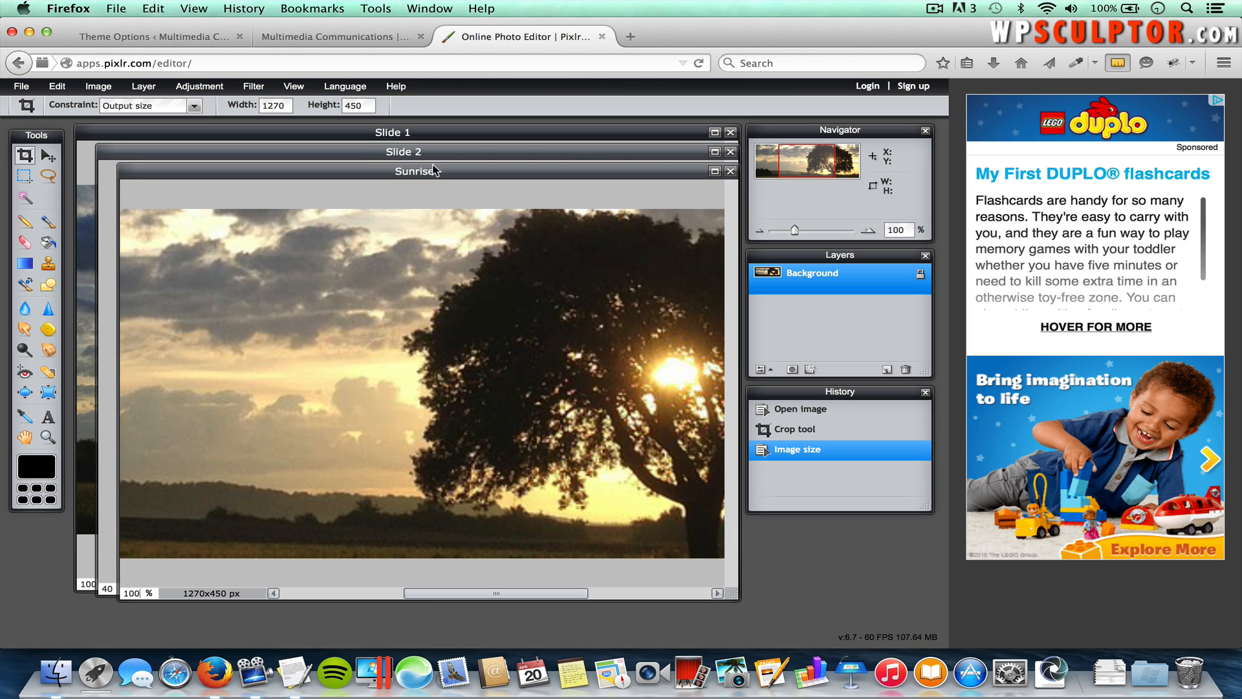
{"action": "left_click", "coordinate": [175, 39]}
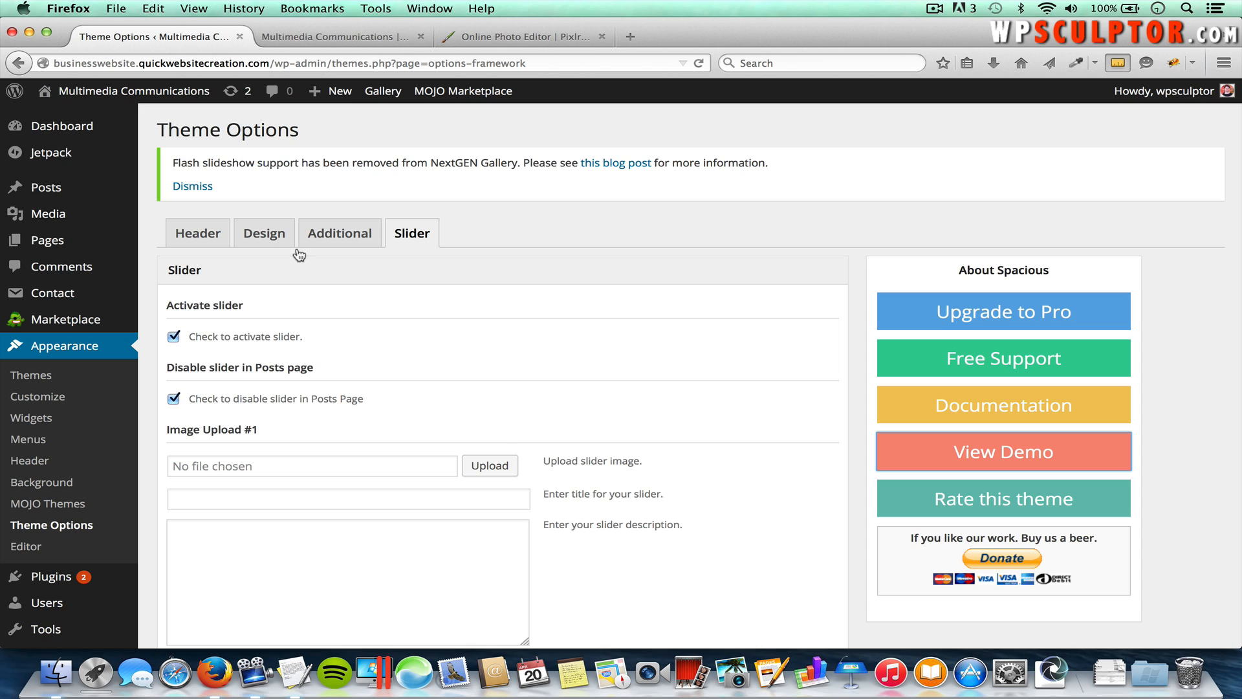
Step: Upload Slide 1.jpg from Slide Images and set it as slider Image Upload #1
{"action": "left_click", "coordinate": [495, 467]}
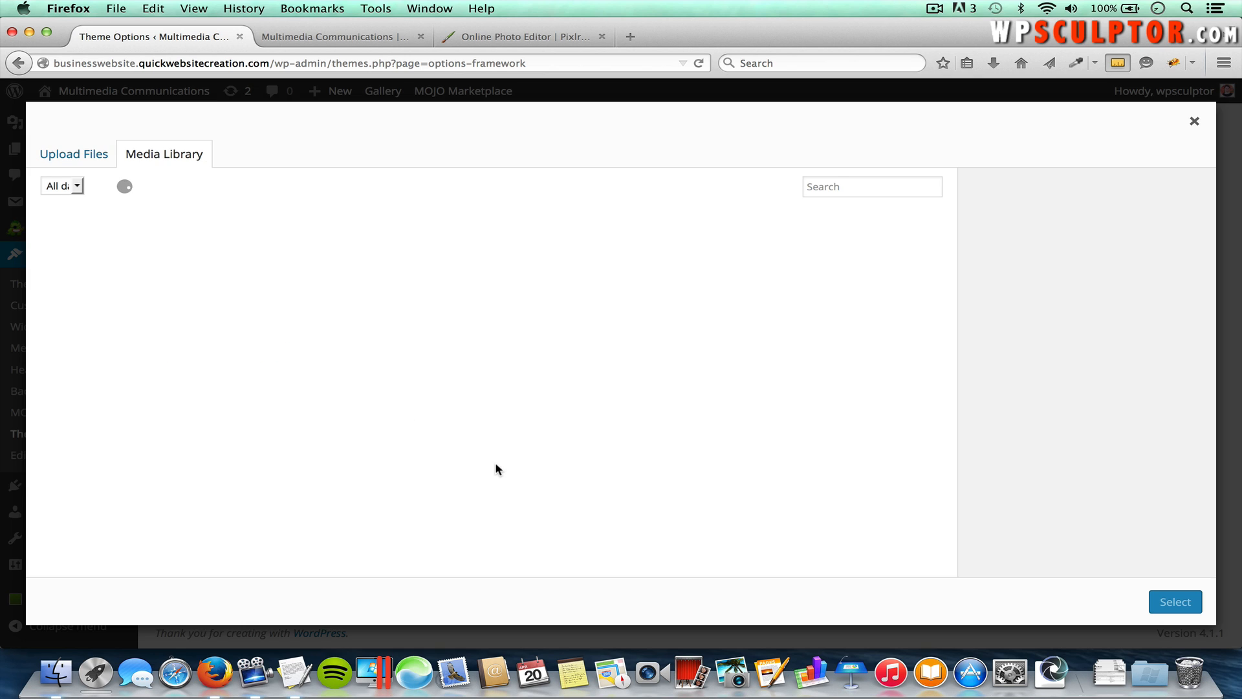
{"action": "left_click", "coordinate": [90, 158]}
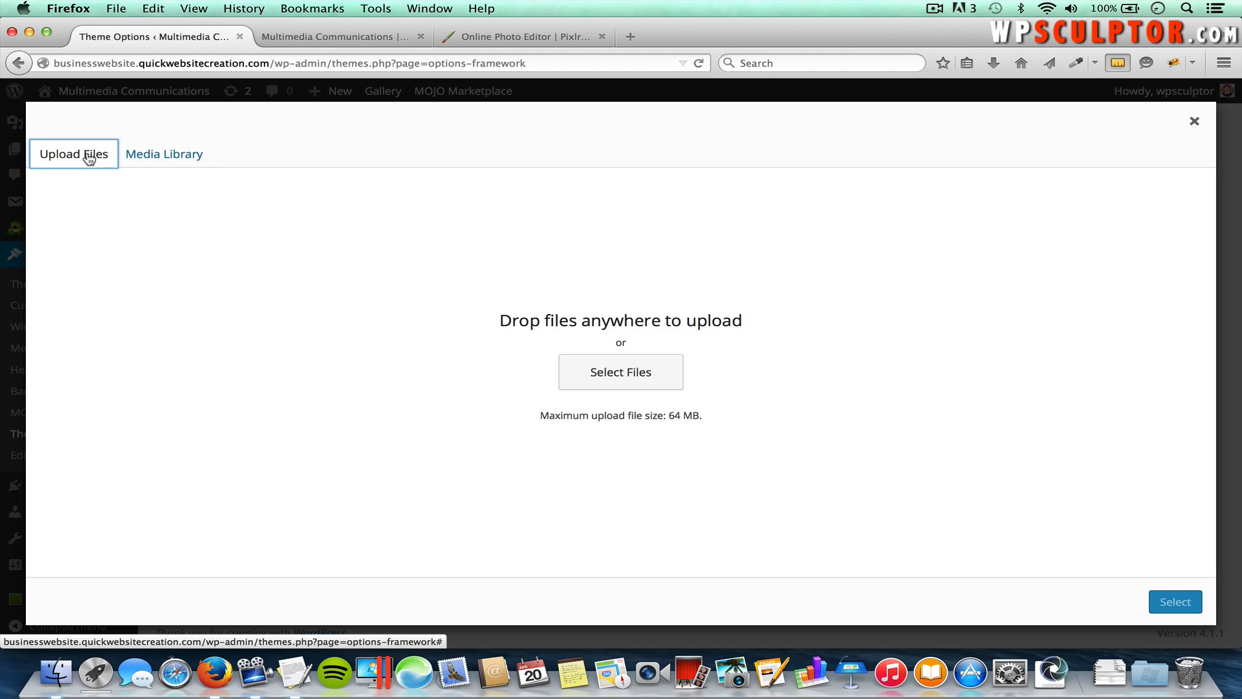
{"action": "left_click", "coordinate": [619, 379]}
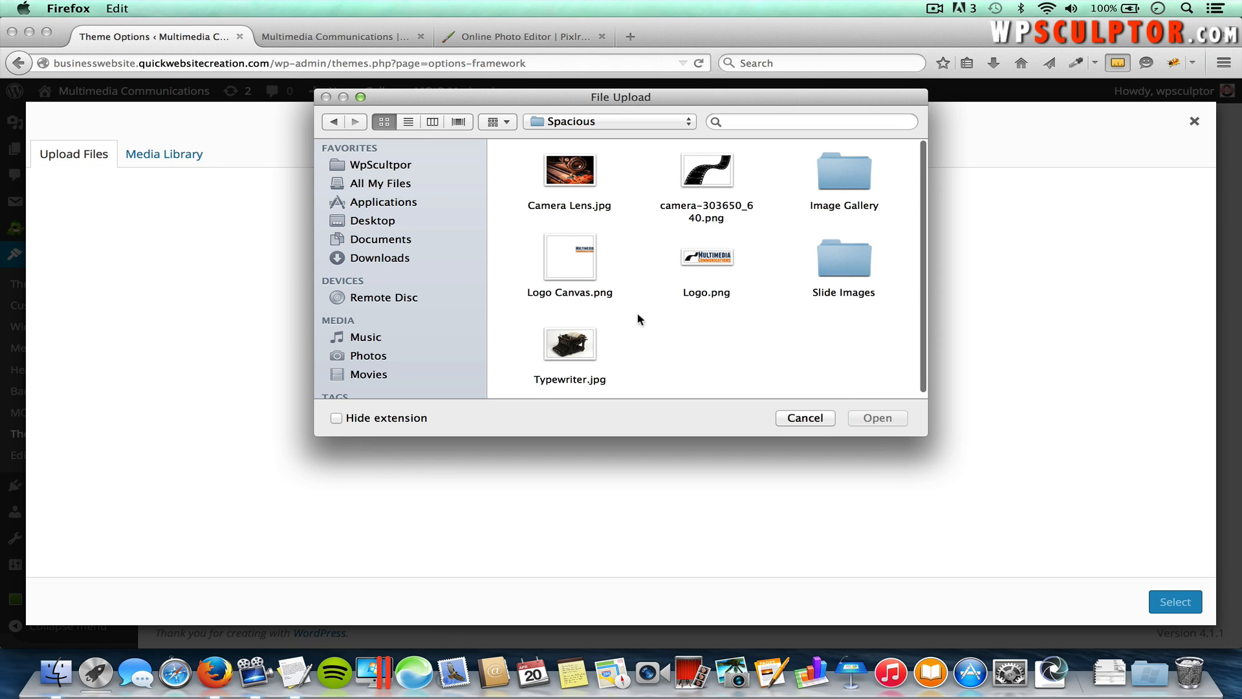
{"action": "double_click", "coordinate": [844, 265]}
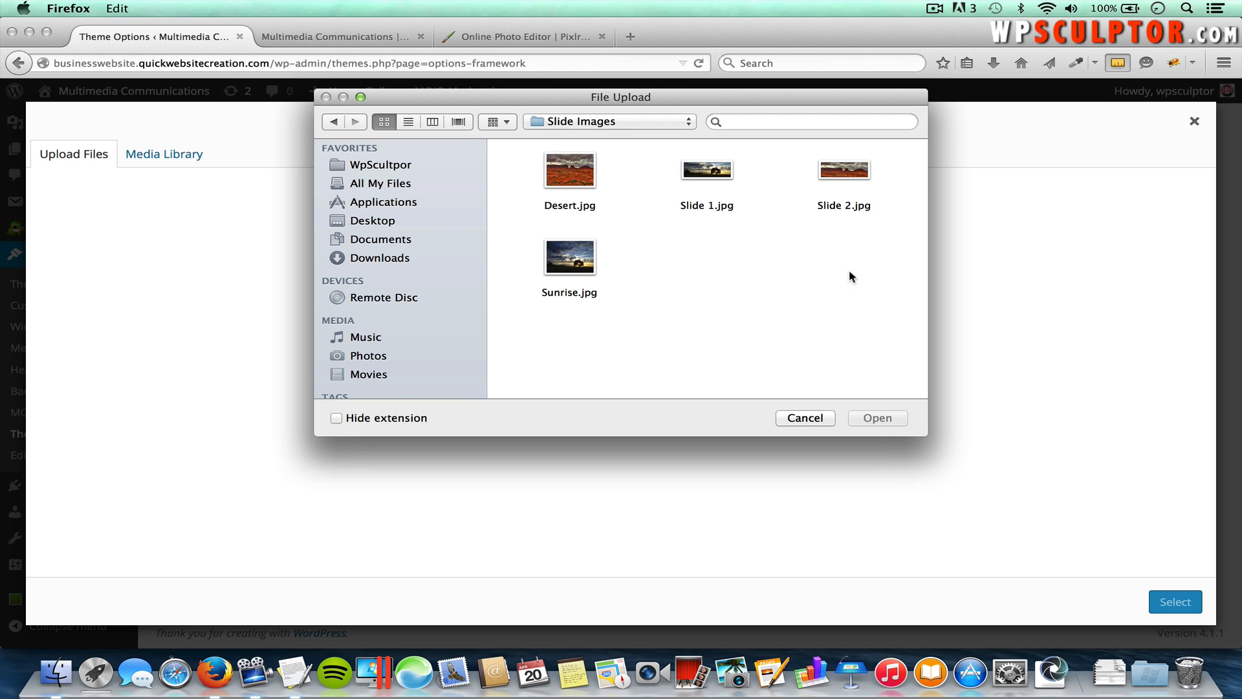
{"action": "double_click", "coordinate": [709, 170]}
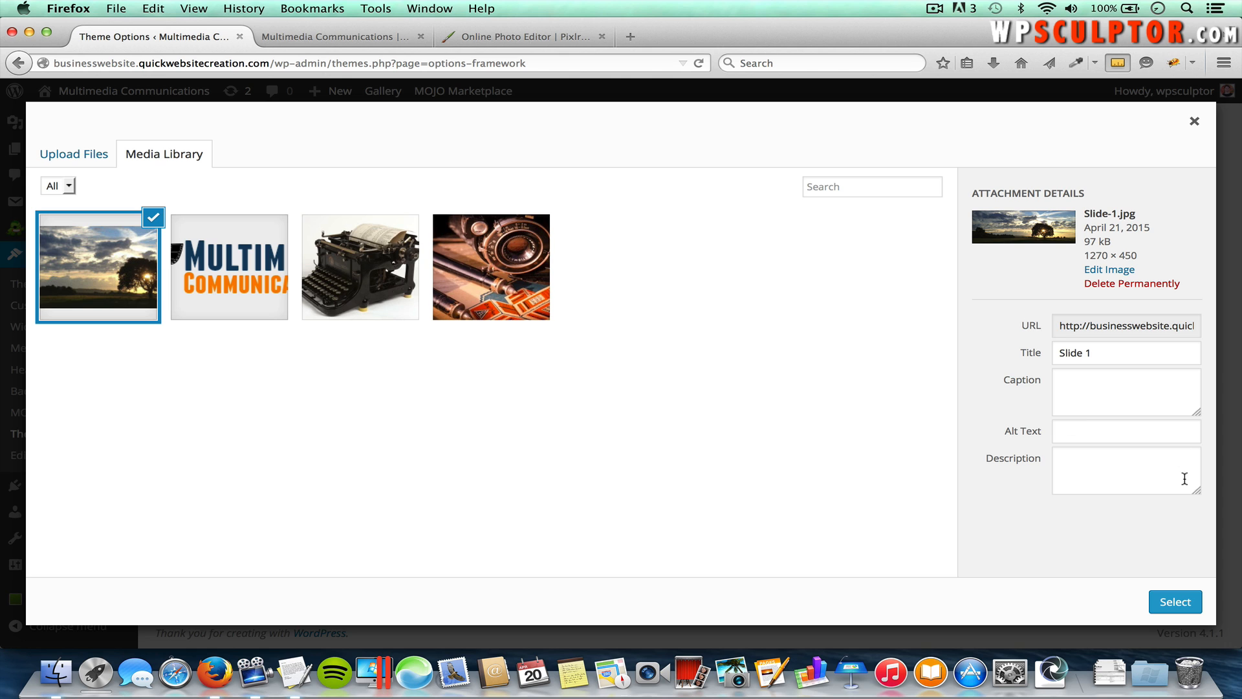
{"action": "left_click", "coordinate": [1177, 602]}
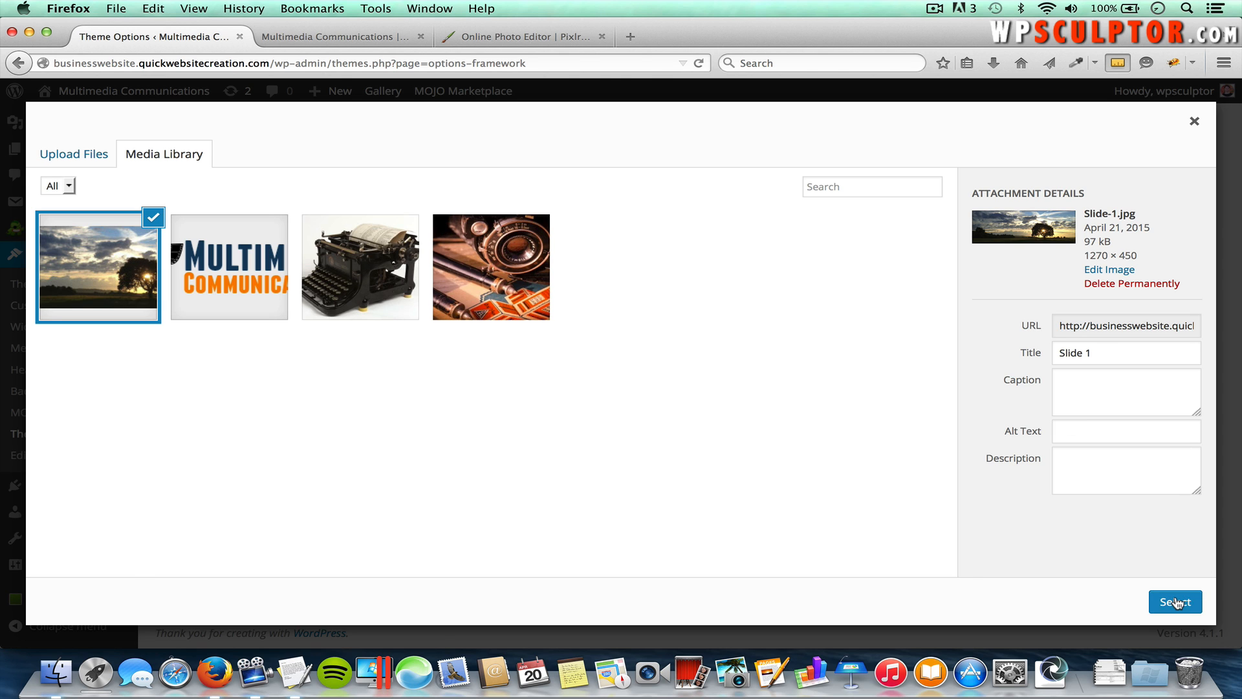
{"action": "scroll", "coordinate": [759, 569], "scroll_direction": "down", "scroll_amount": 5}
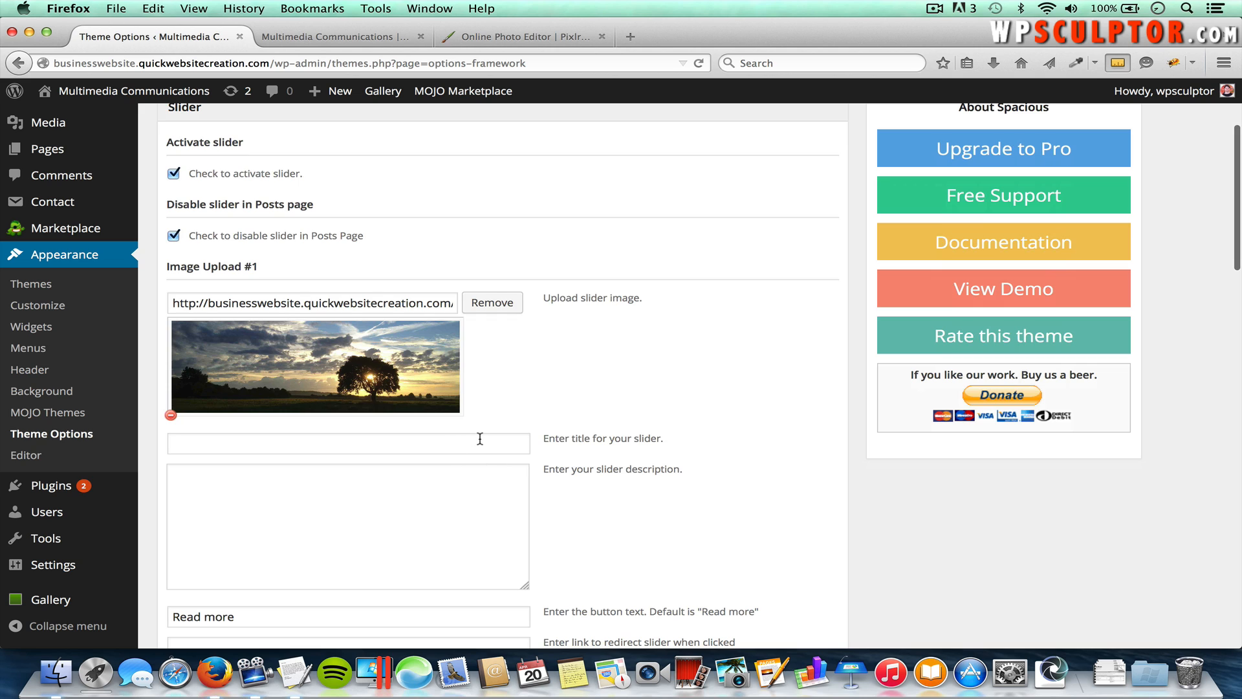
{"action": "left_click", "coordinate": [480, 439]}
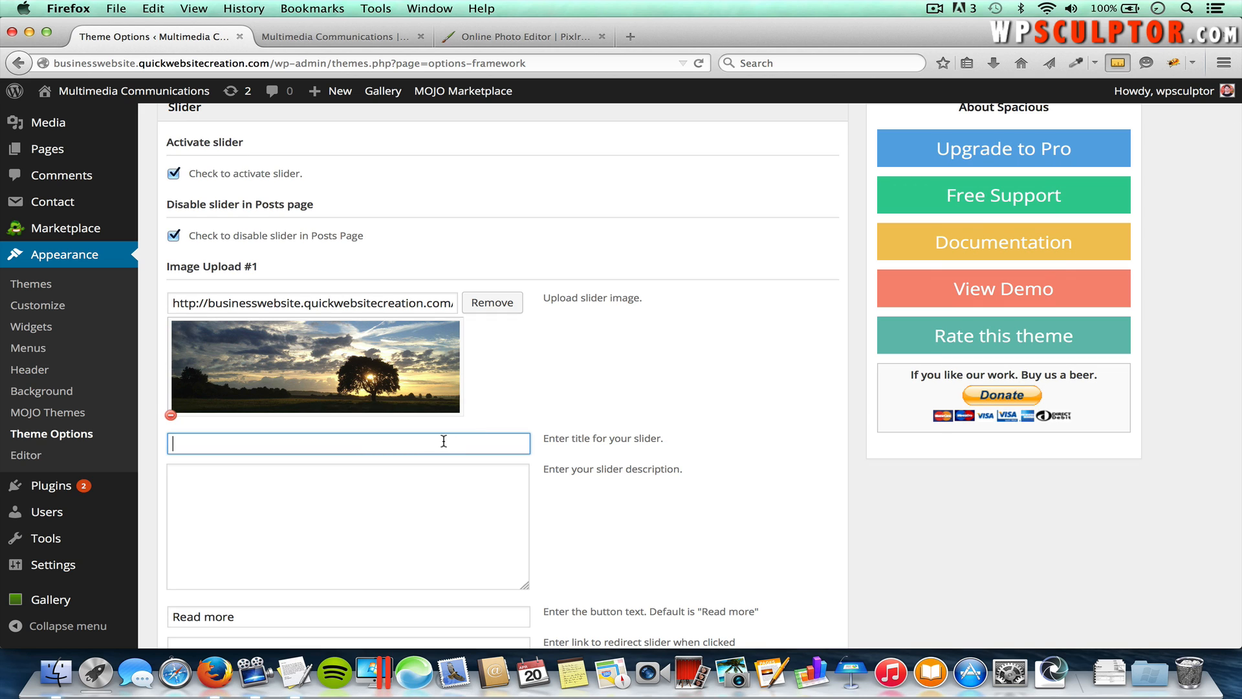
Step: Paste the title 'We Offer Professional Photography' and the photography services description into slide #1
{"action": "key", "text": "super+Tab"}
{"action": "key", "text": "super+Tab"}
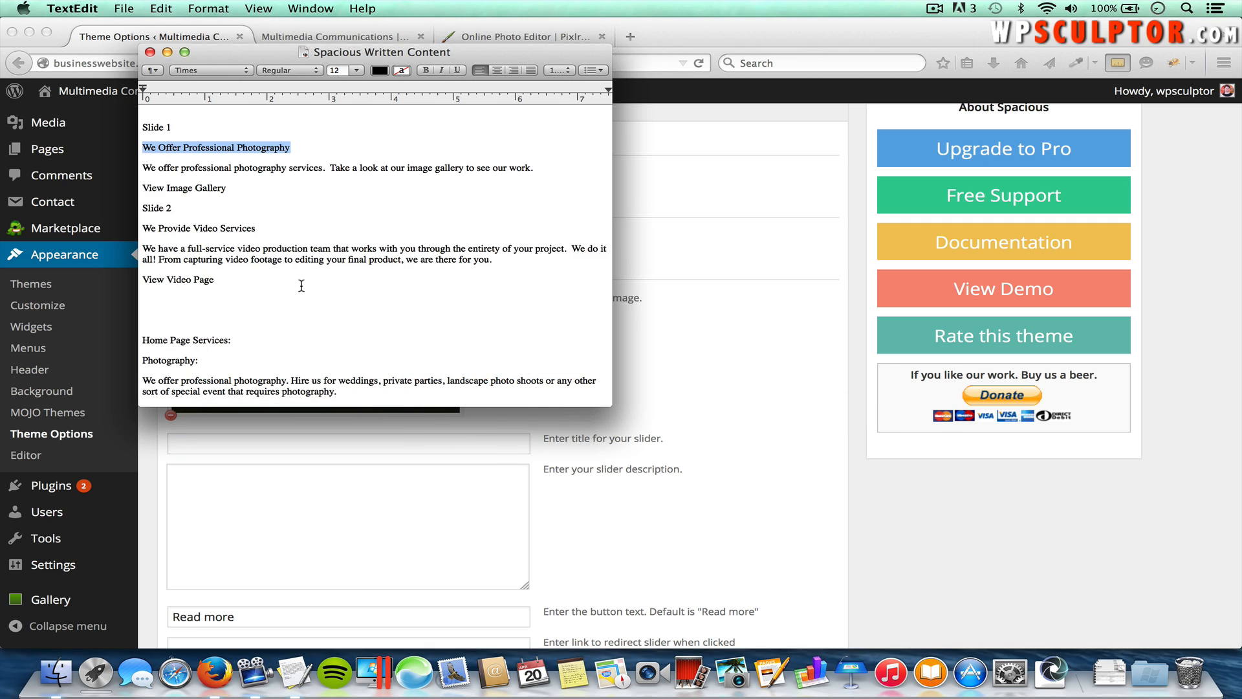
{"action": "key", "text": "super+Tab"}
{"action": "type", "text": "We Offer Professional Photography"}
{"action": "left_click", "coordinate": [425, 510]}
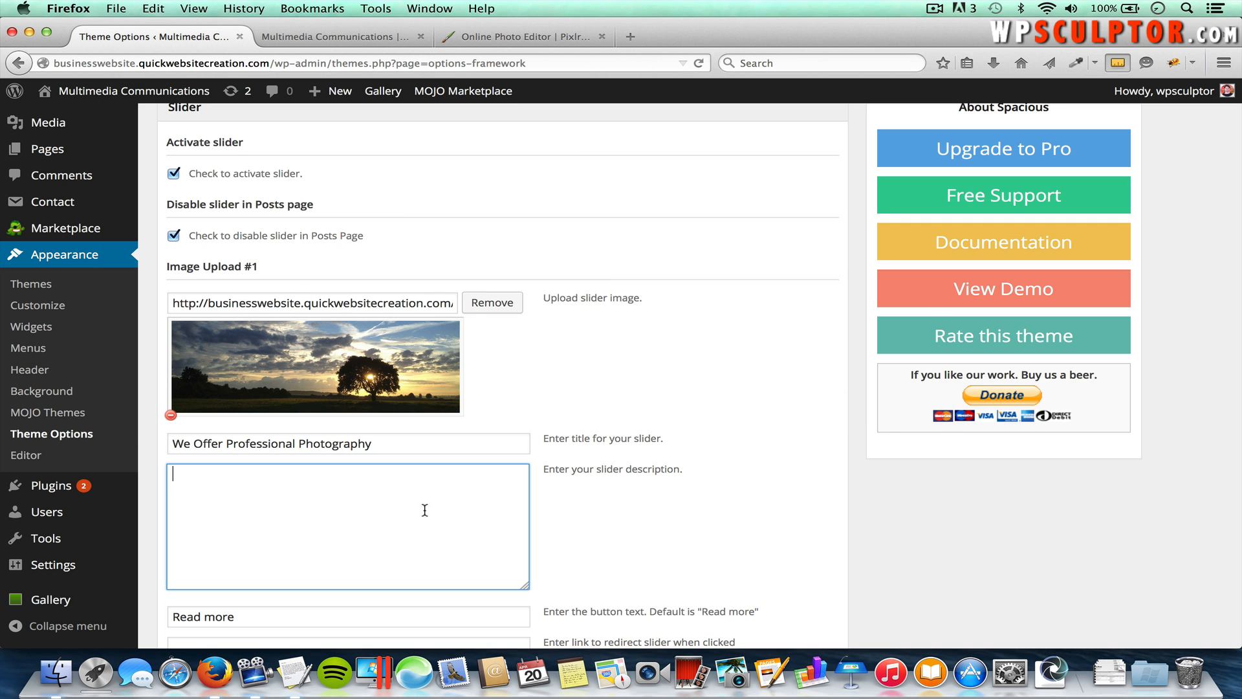
{"action": "key", "text": "super+Tab"}
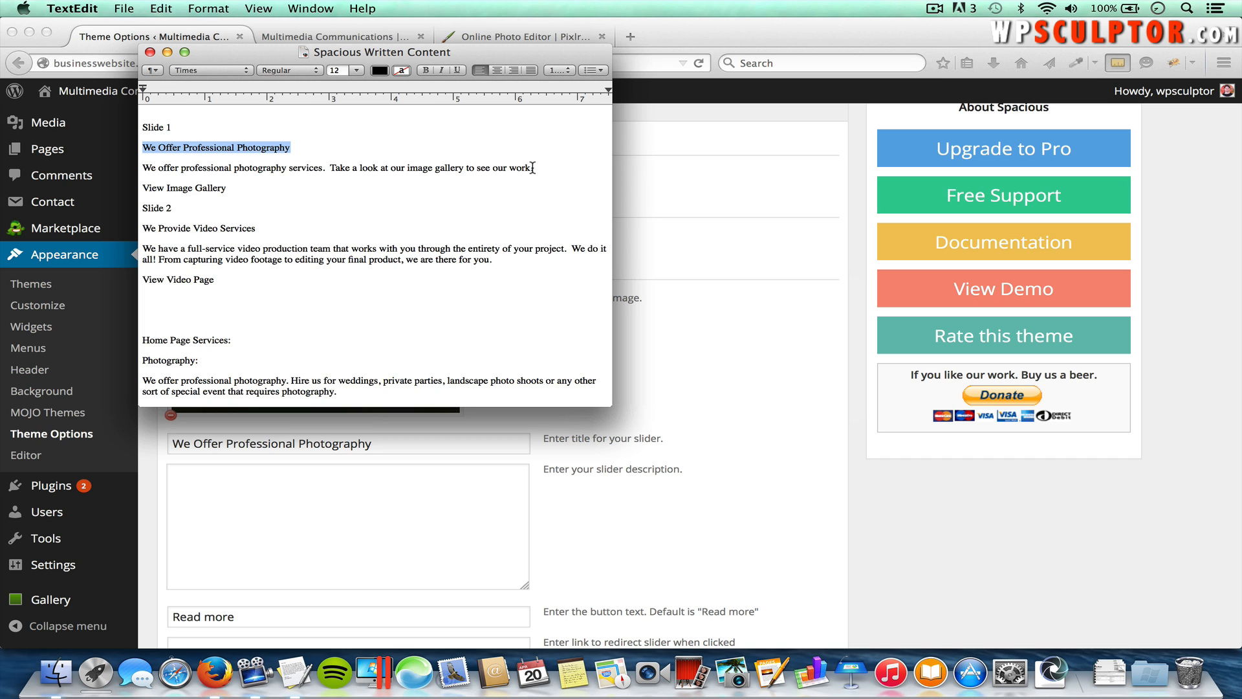
{"action": "left_click_drag", "start_coordinate": [533, 168], "coordinate": [141, 177]}
{"action": "key", "text": "super+c"}
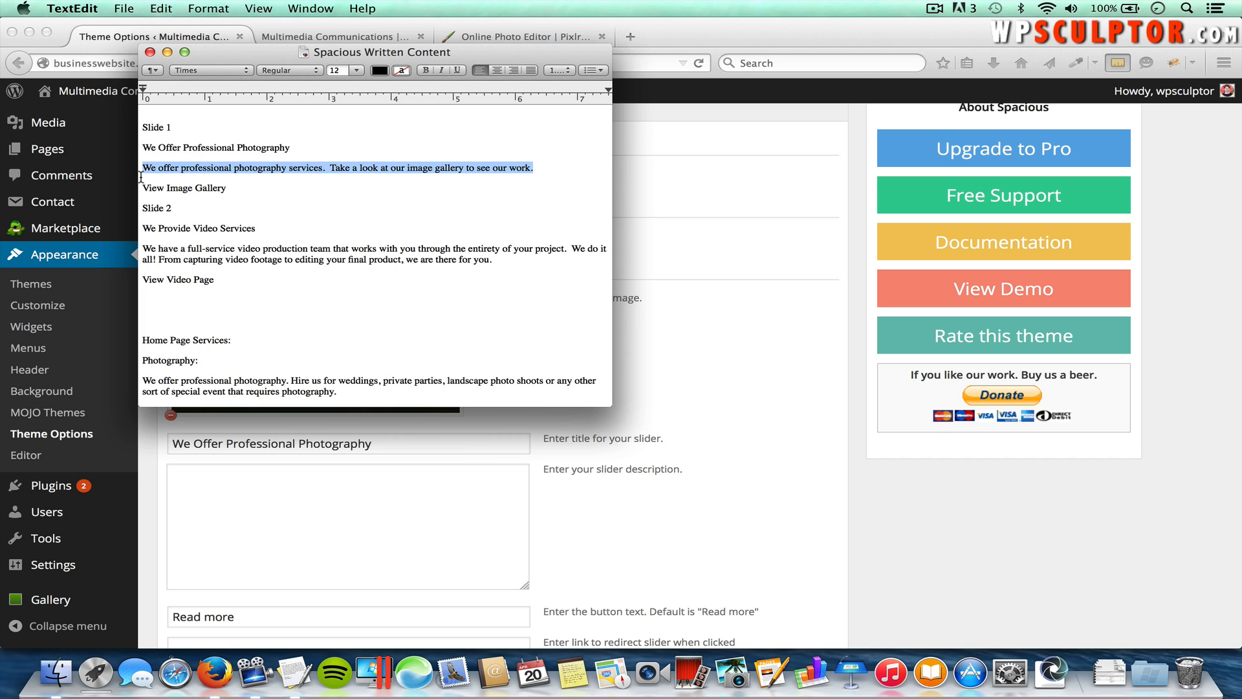
{"action": "key", "text": "super+Tab"}
{"action": "left_click", "coordinate": [327, 458]}
{"action": "key", "text": "super+v"}
{"action": "scroll", "coordinate": [332, 463], "scroll_direction": "down", "scroll_amount": 3}
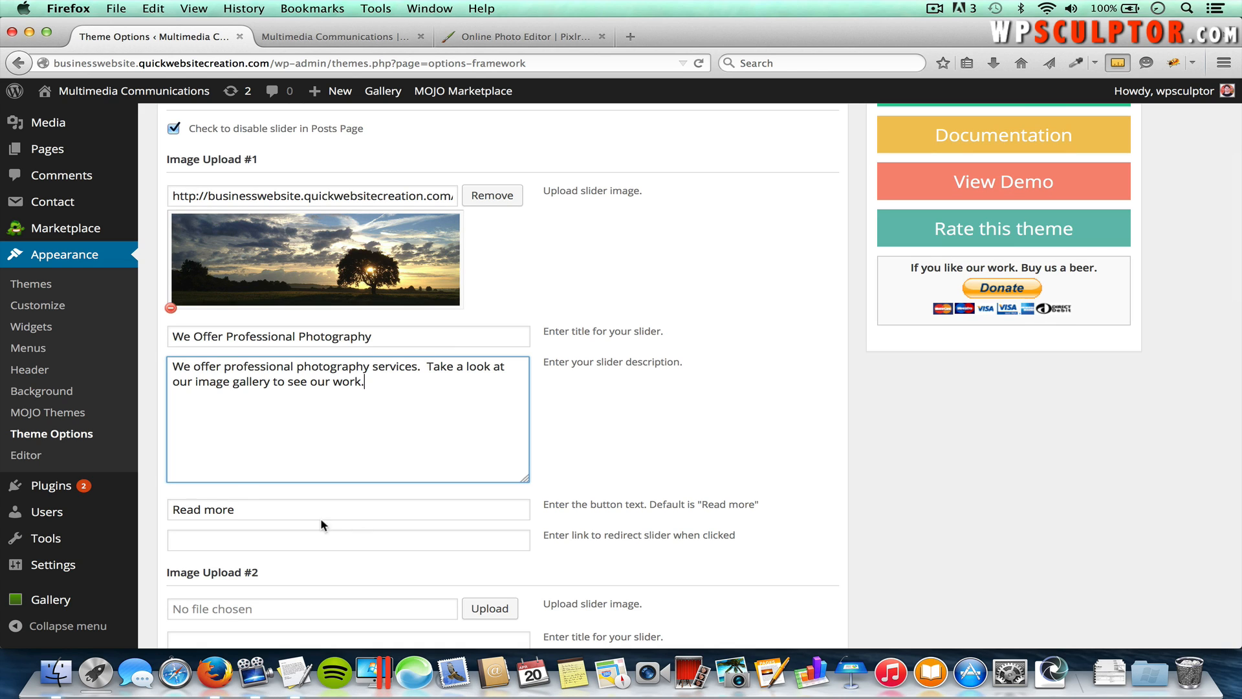
Step: Replace the Read more button text with 'View Image Gallery'
{"action": "triple_click", "coordinate": [240, 513]}
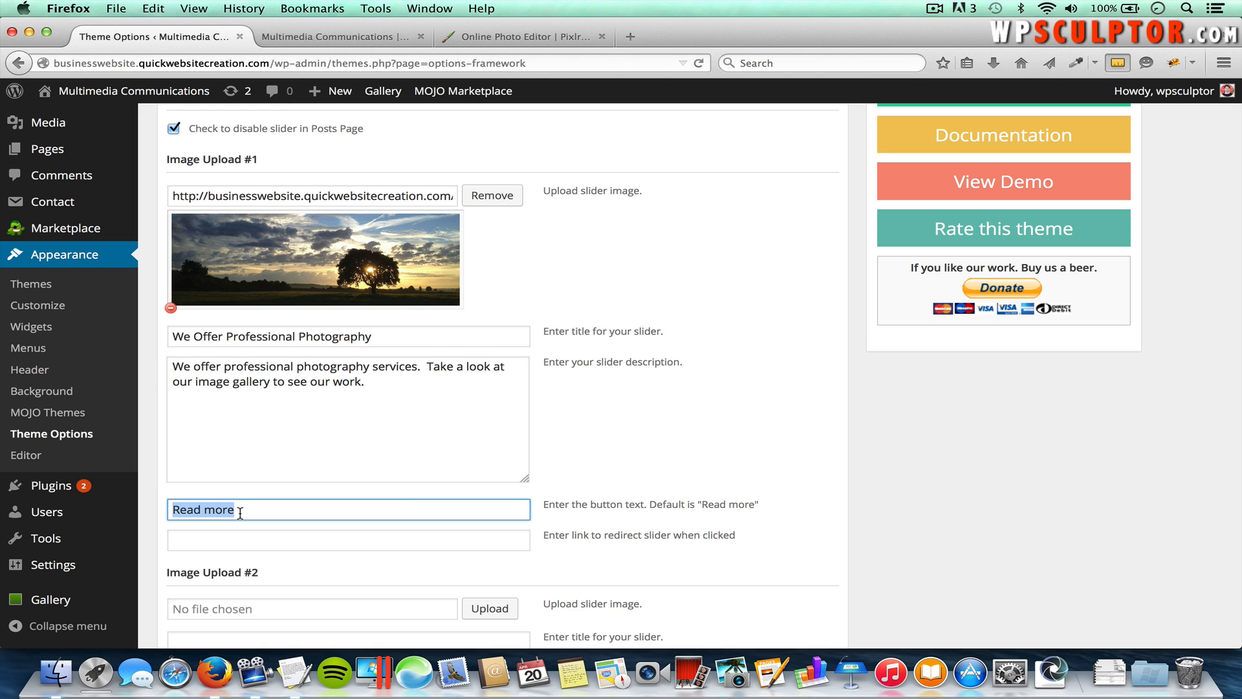
{"action": "key", "text": "super+Tab"}
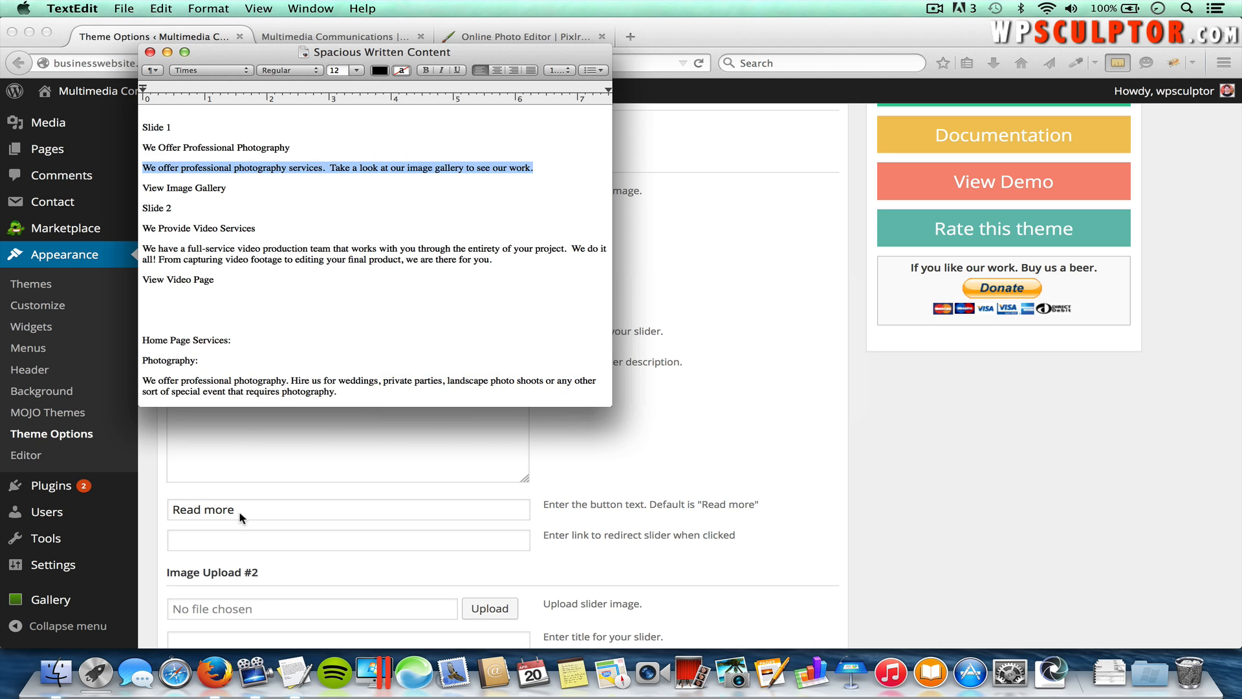
{"action": "key", "text": "super+Tab"}
{"action": "type", "text": "View Im"}
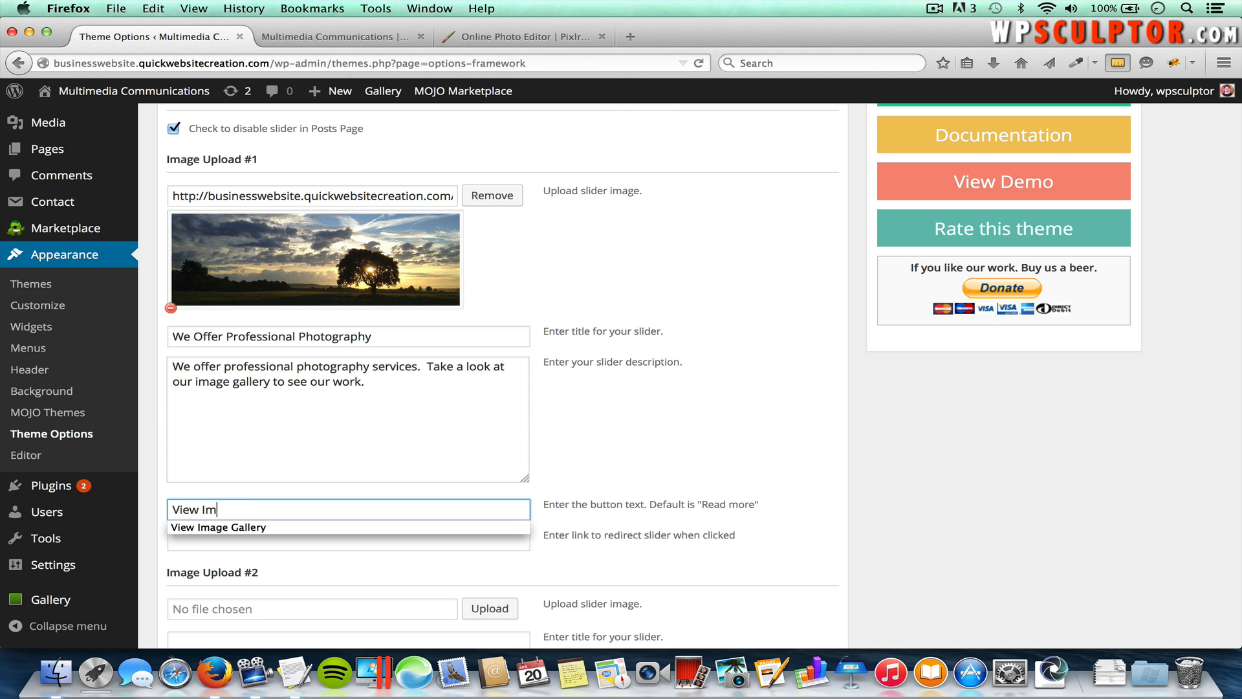
{"action": "type", "text": "age Gallery"}
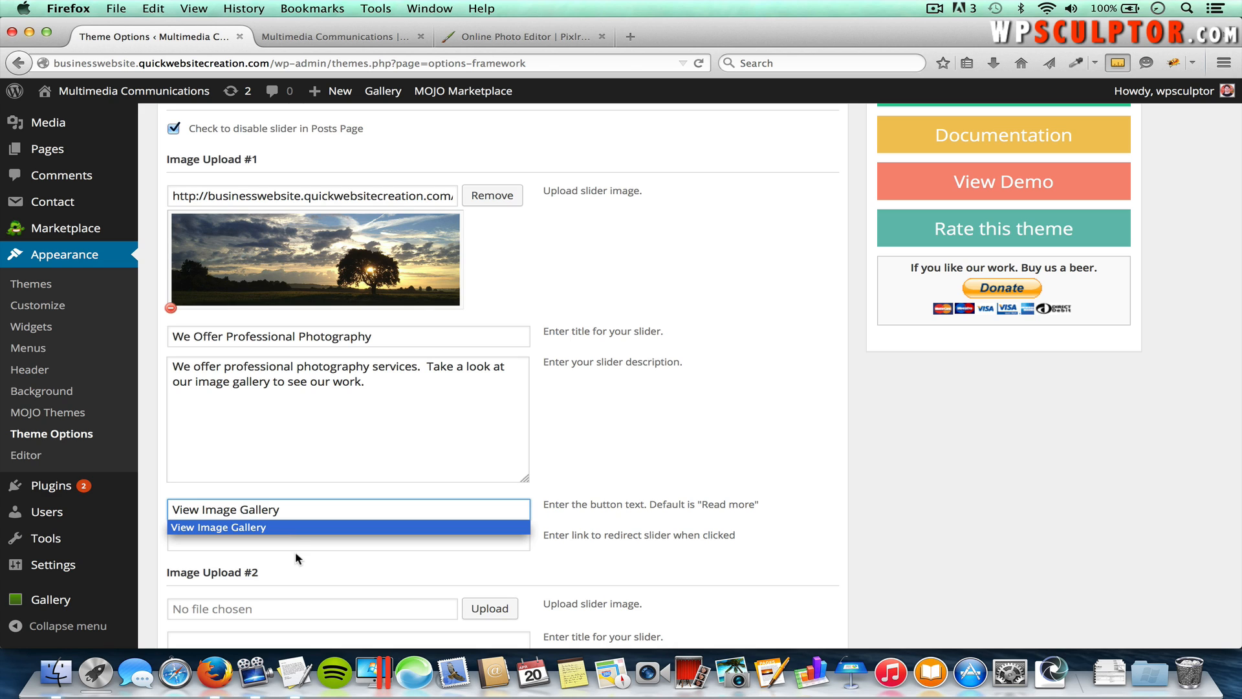
Step: Copy the site's Photography page URL and paste it as the slide link
{"action": "left_click", "coordinate": [296, 548]}
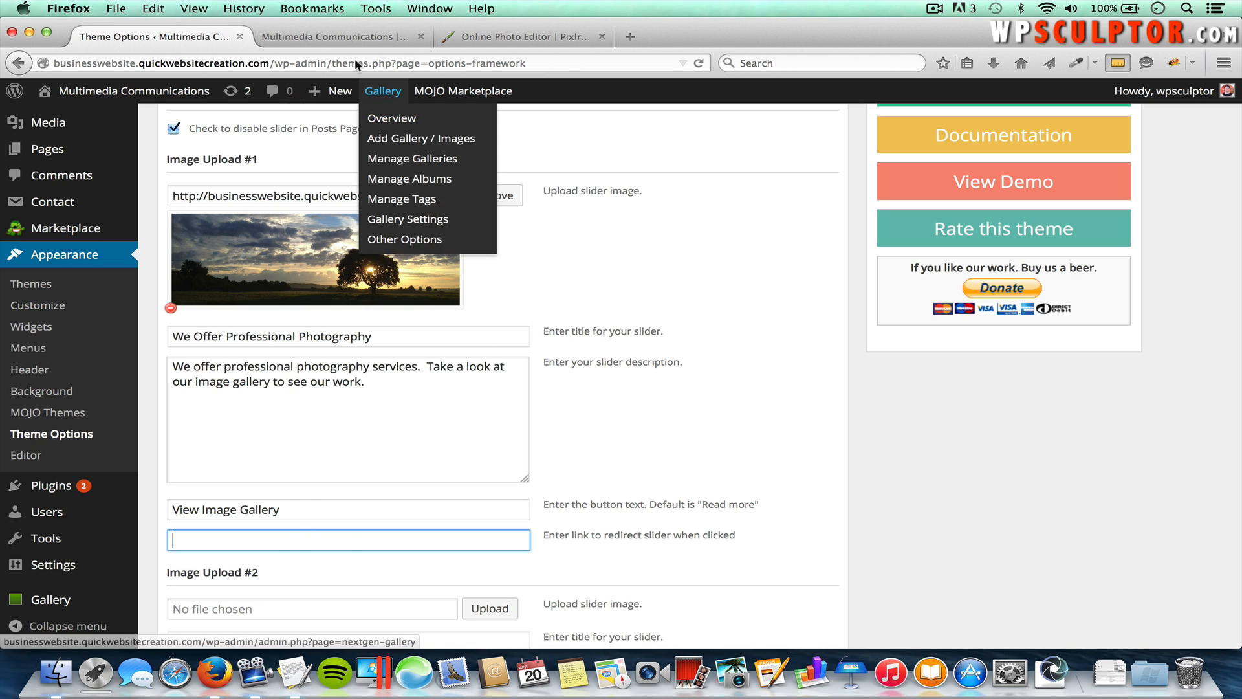
{"action": "left_click", "coordinate": [349, 36]}
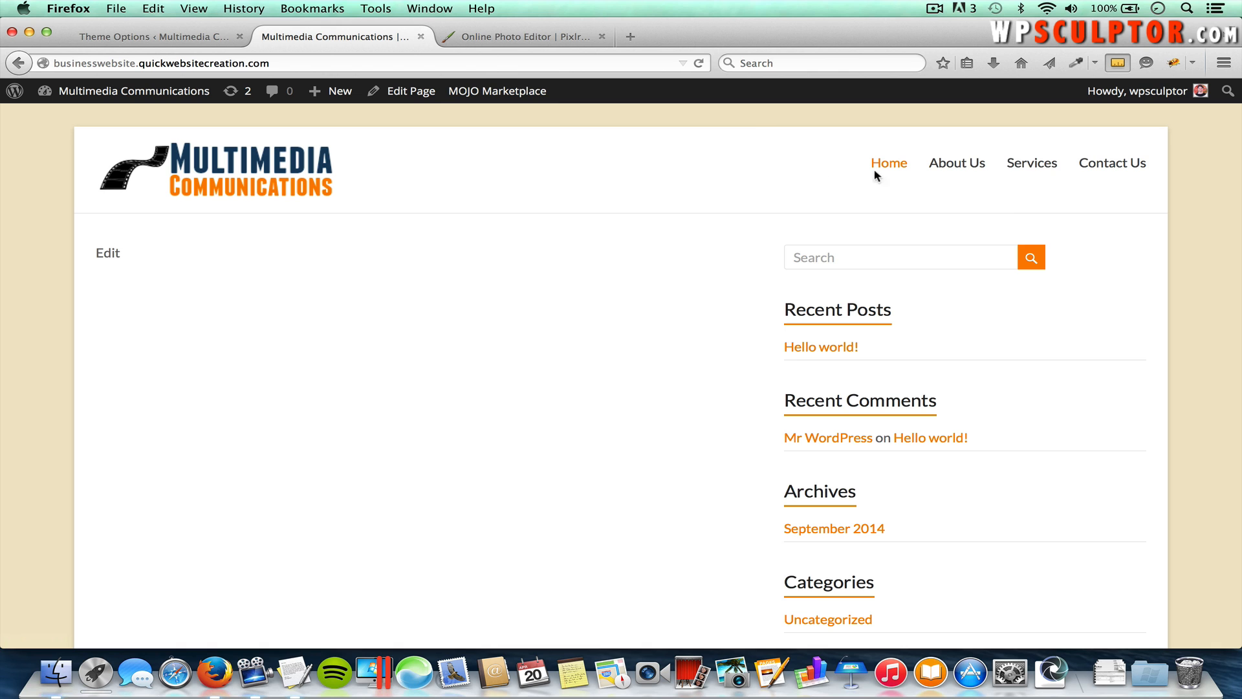
{"action": "mouse_move", "coordinate": [1029, 170]}
{"action": "left_click", "coordinate": [1049, 192]}
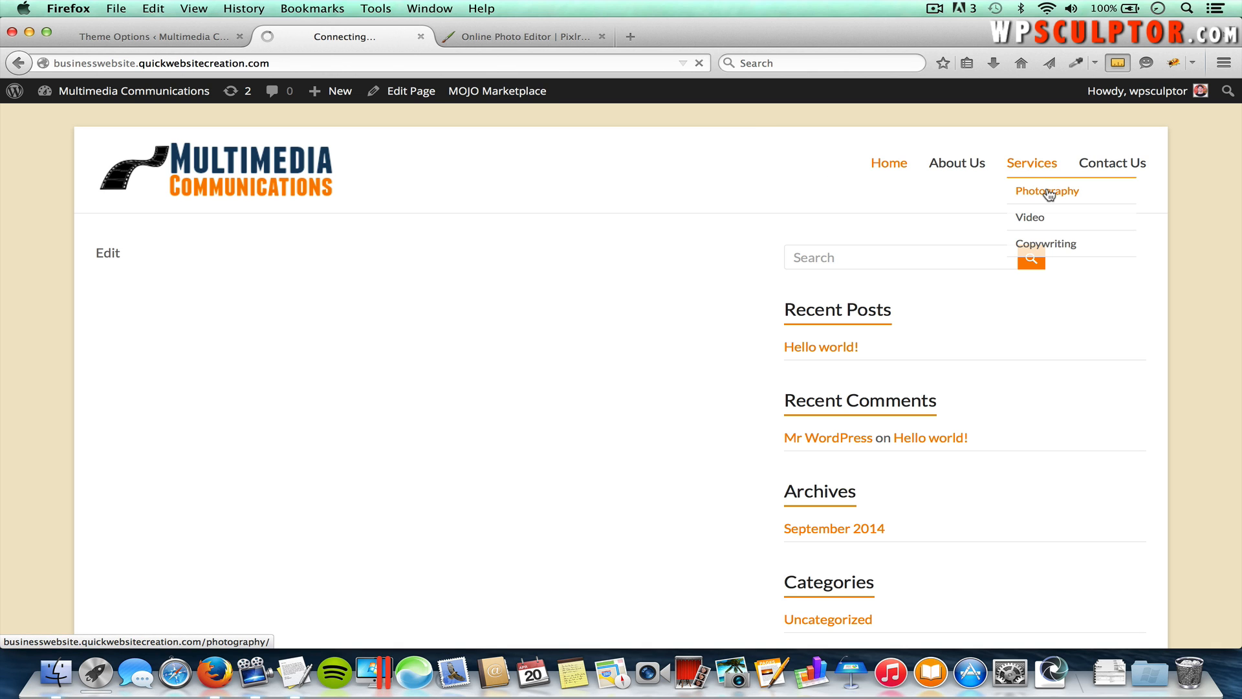
{"action": "left_click", "coordinate": [303, 60]}
{"action": "key", "text": "super+c"}
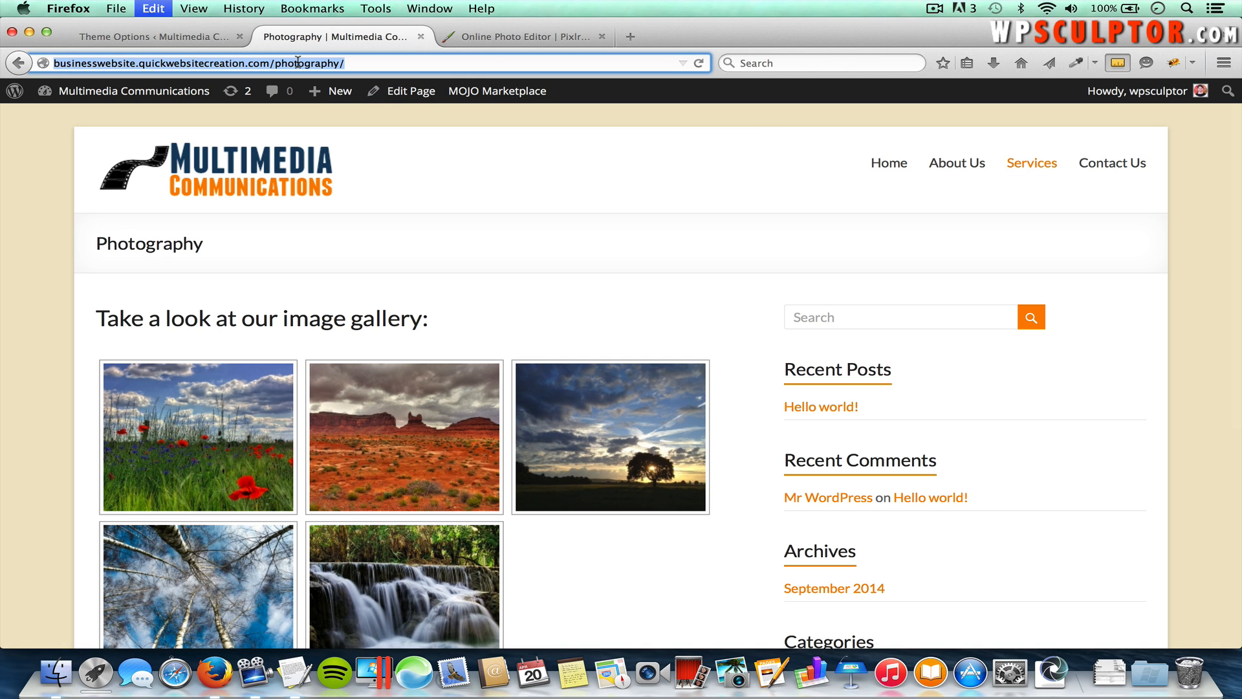
{"action": "left_click", "coordinate": [201, 38]}
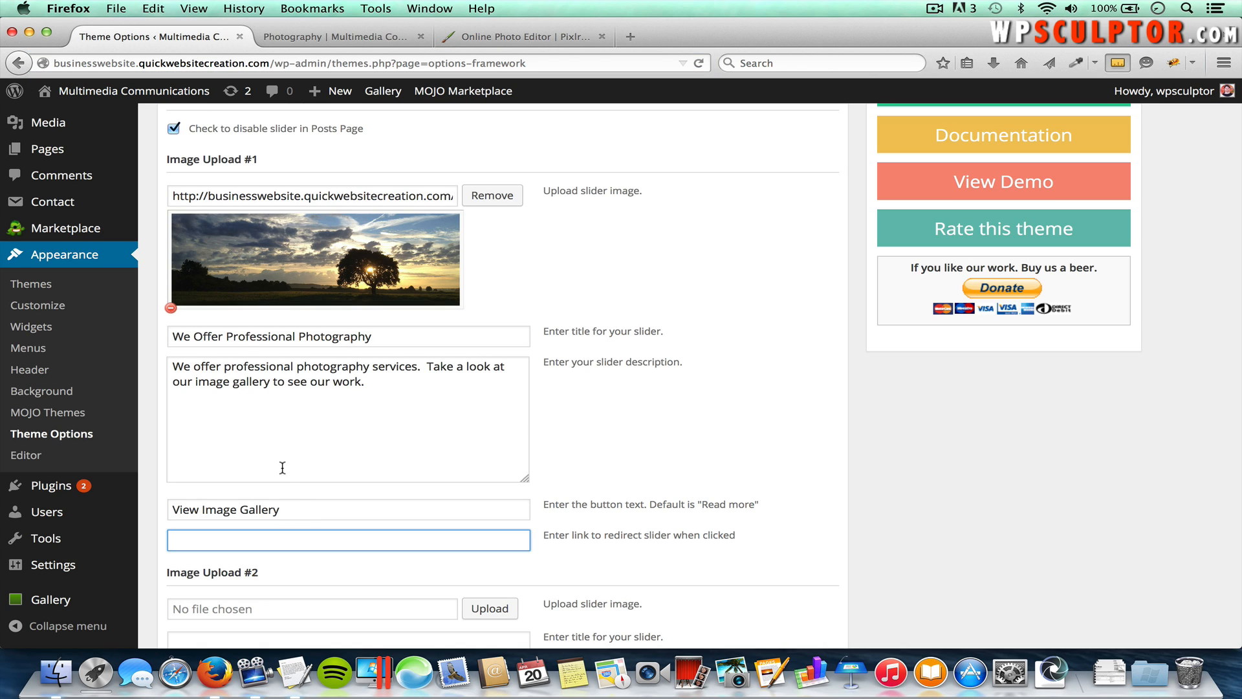
{"action": "key", "text": "super+v"}
{"action": "left_click", "coordinate": [297, 513]}
{"action": "left_click", "coordinate": [387, 536]}
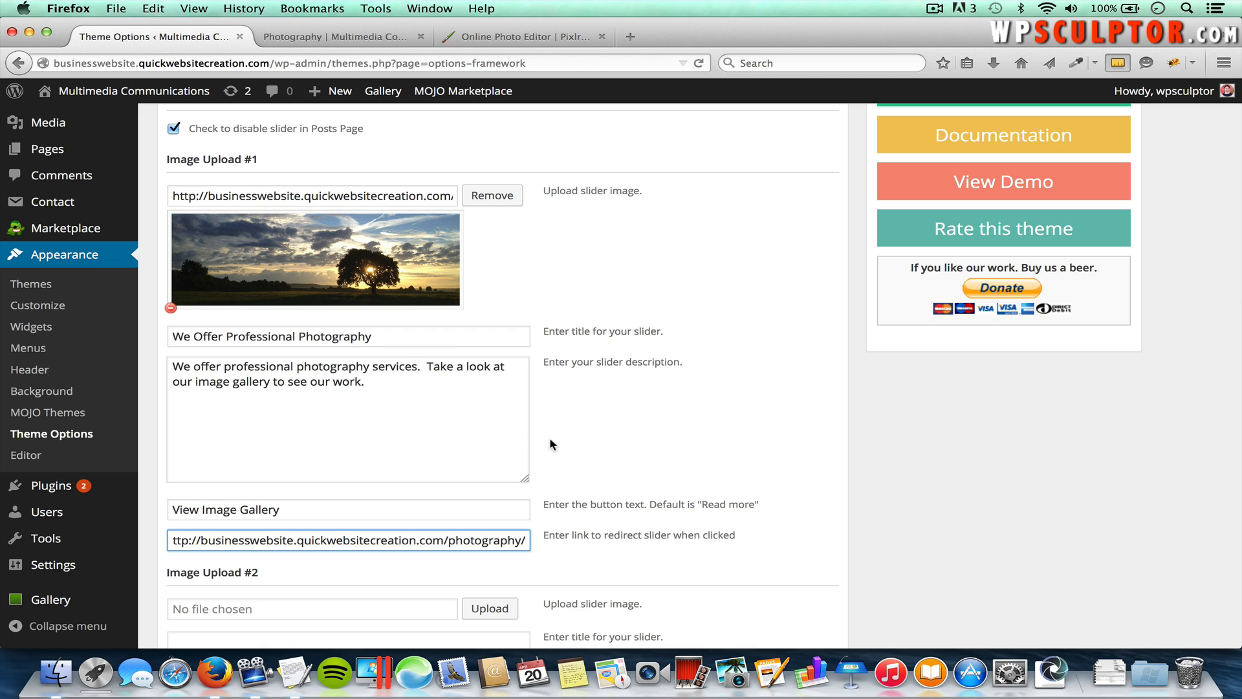
Step: Save the slider settings with Save Options
{"action": "scroll", "coordinate": [736, 508], "scroll_direction": "down", "scroll_amount": 15}
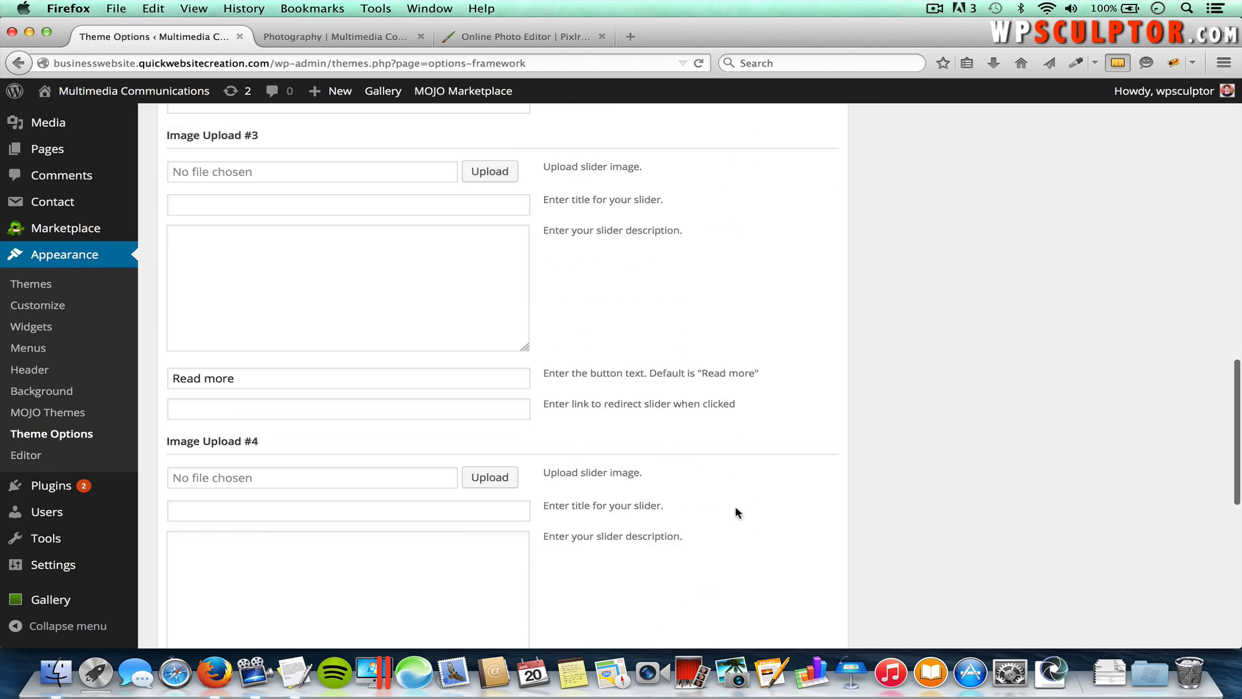
{"action": "scroll", "coordinate": [735, 512], "scroll_direction": "down", "scroll_amount": 10}
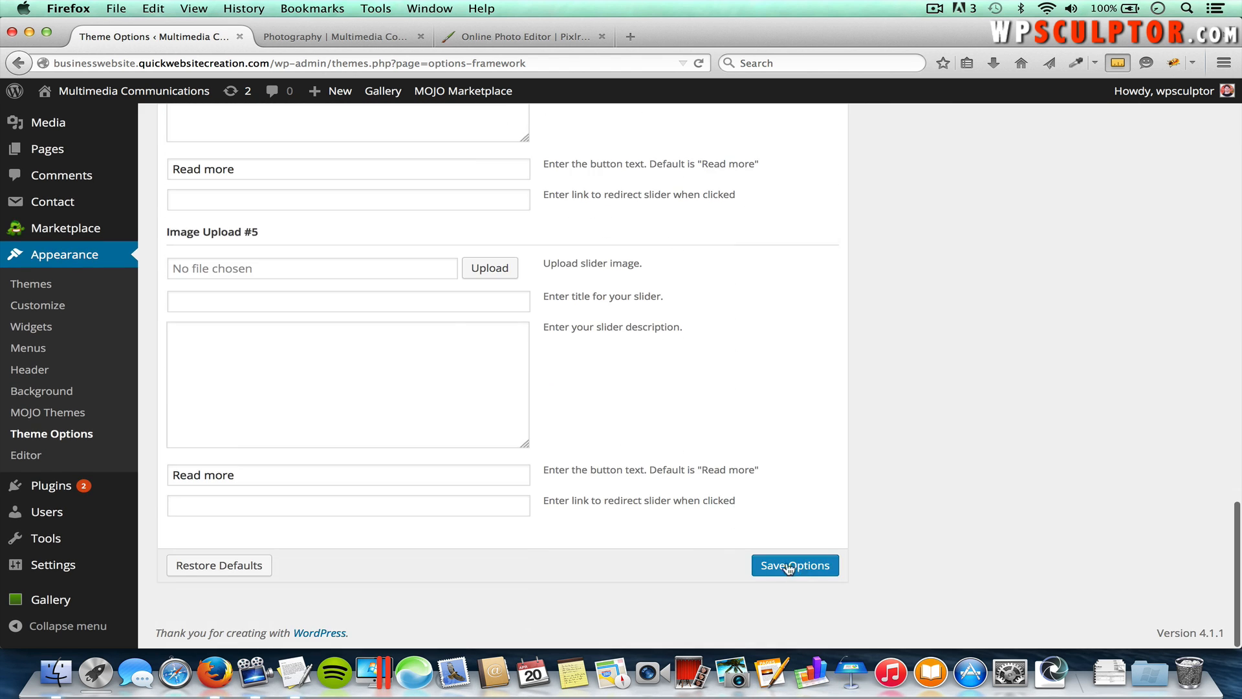
{"action": "left_click", "coordinate": [789, 566]}
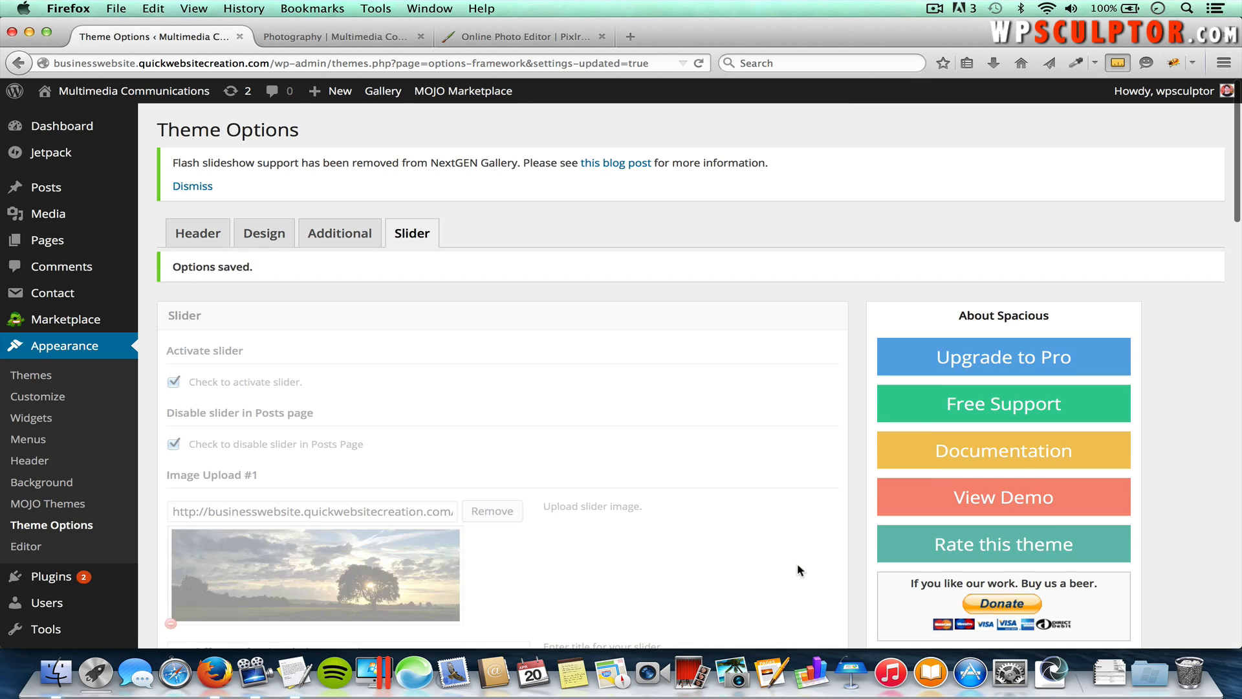
{"action": "left_click", "coordinate": [355, 39]}
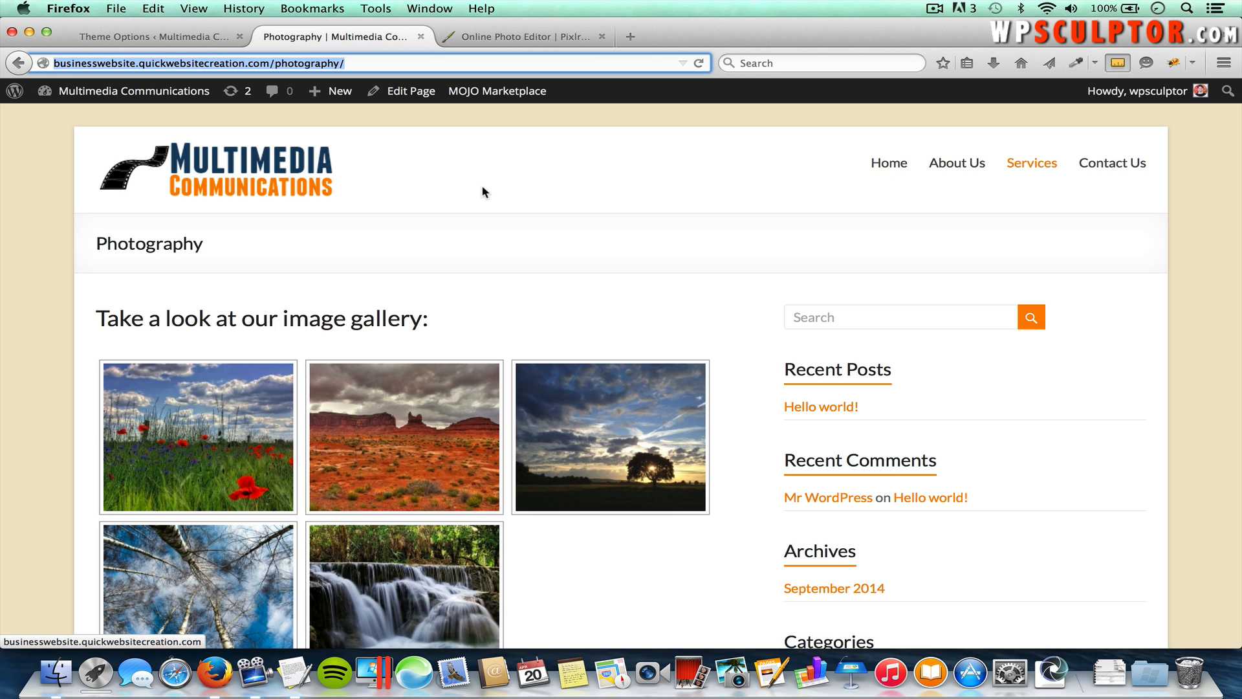
{"action": "left_click", "coordinate": [271, 170]}
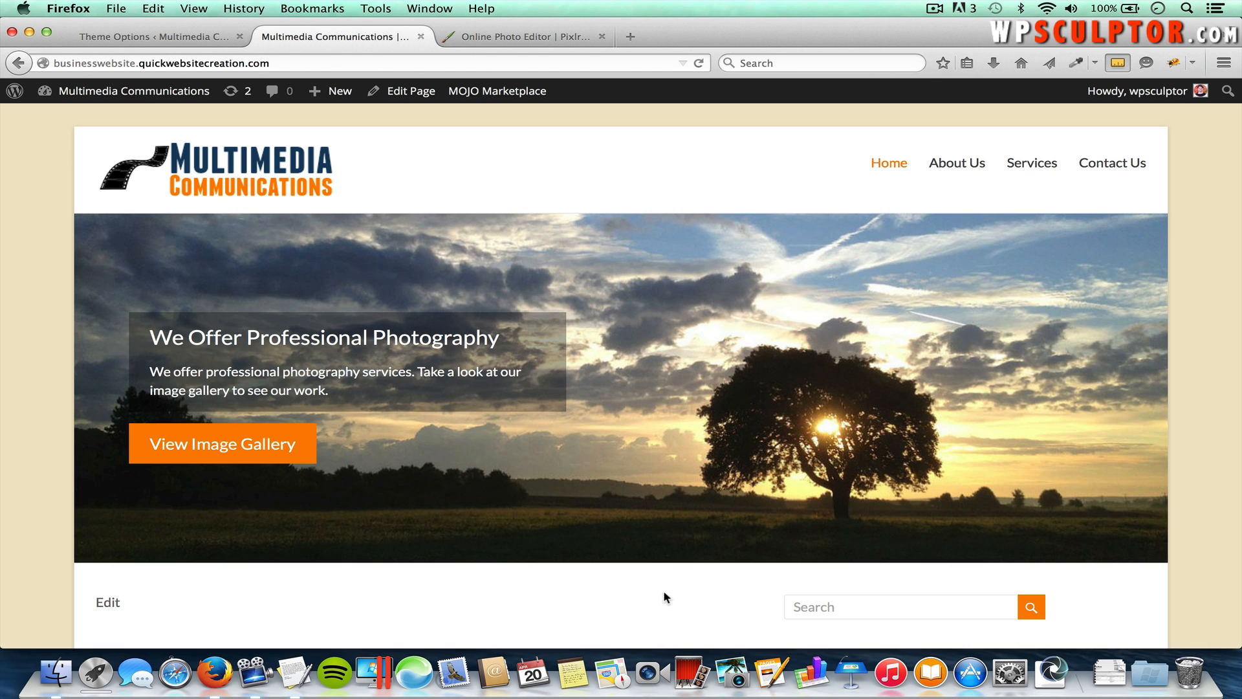
{"action": "scroll", "coordinate": [648, 621], "scroll_direction": "down", "scroll_amount": 1}
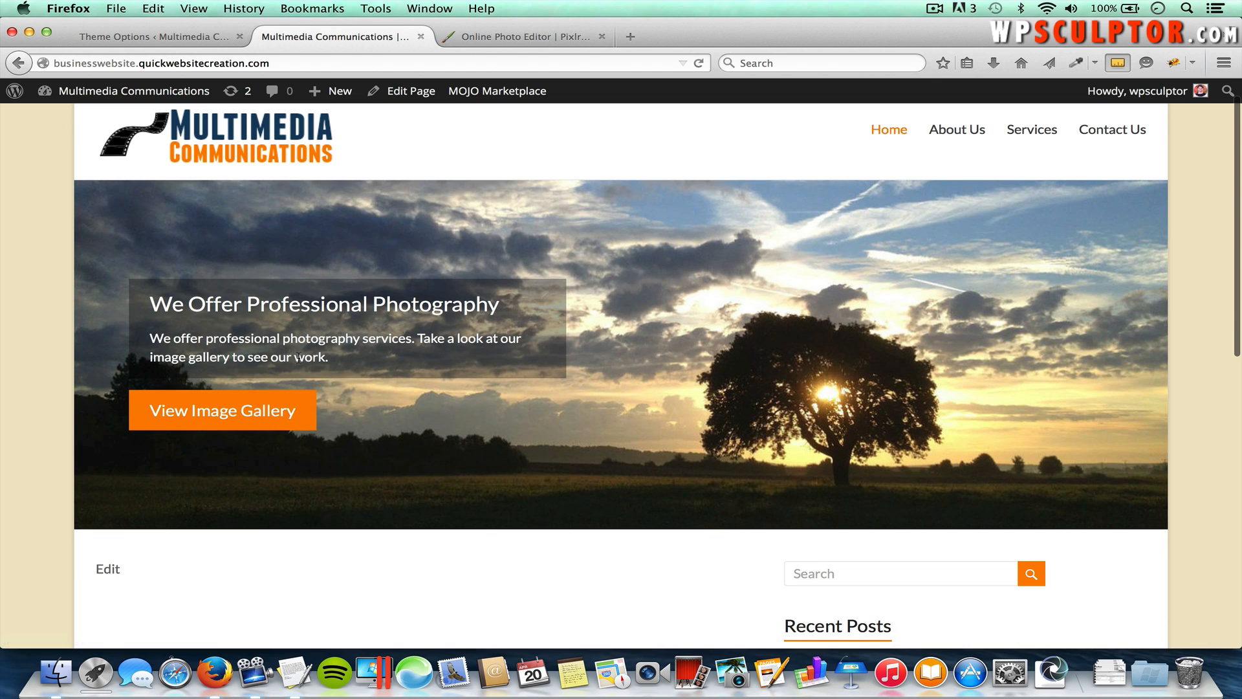
{"action": "left_click", "coordinate": [262, 414]}
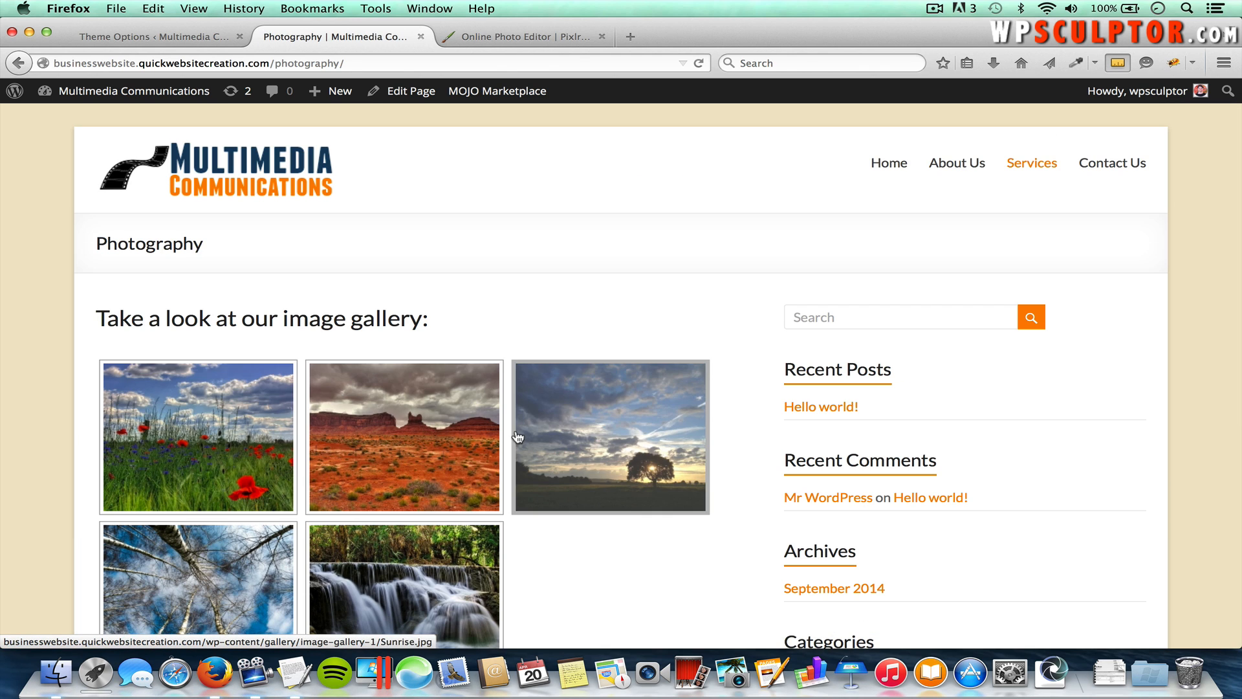
{"action": "left_click", "coordinate": [890, 167]}
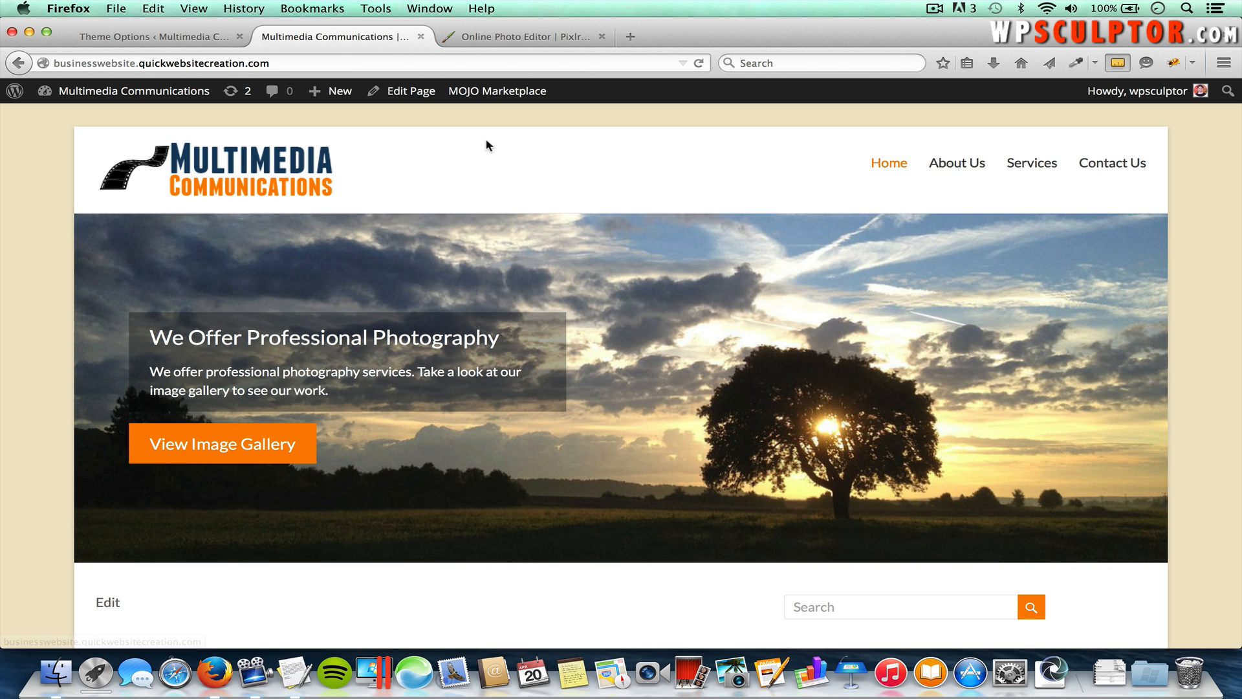
{"action": "left_click", "coordinate": [183, 40]}
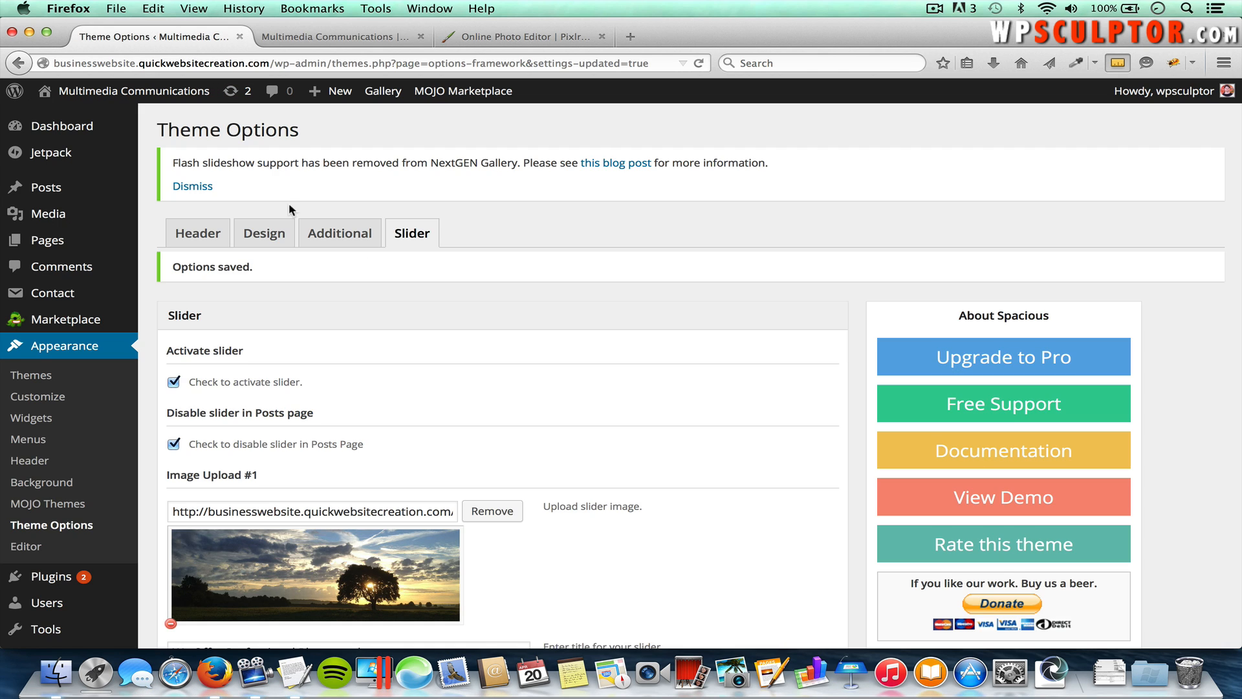
Step: Upload Slide 2.jpg and use it as the second slide's image
{"action": "scroll", "coordinate": [549, 395], "scroll_direction": "down", "scroll_amount": 10}
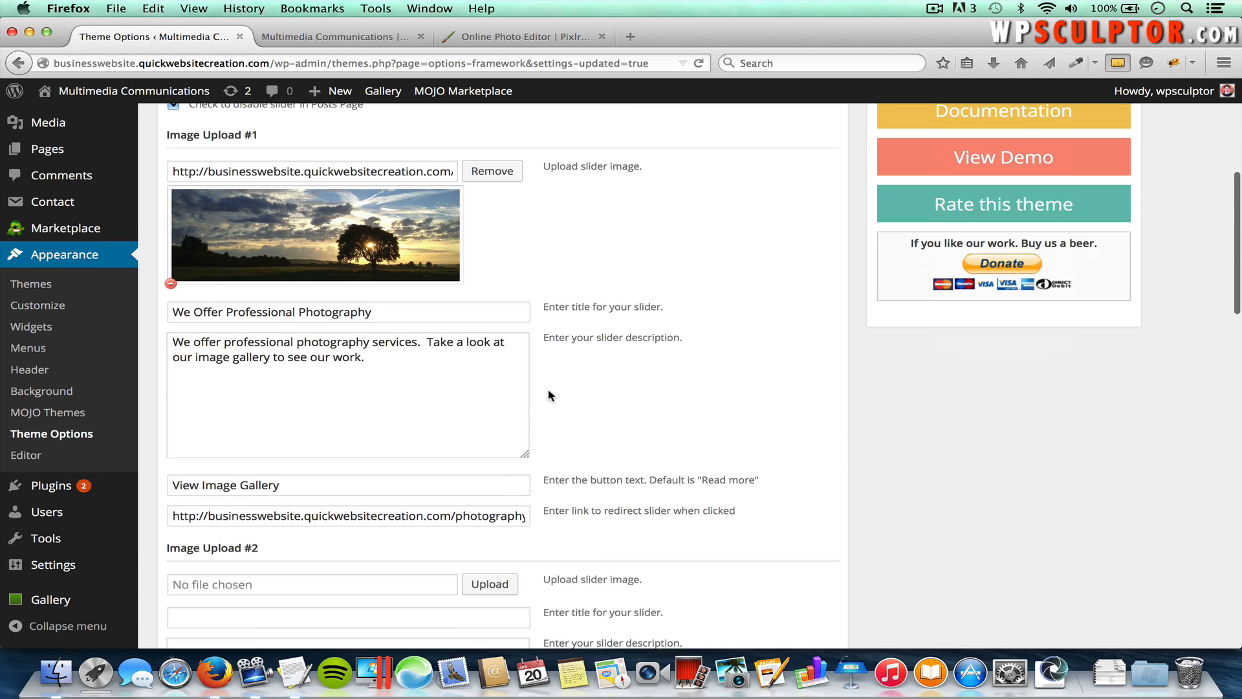
{"action": "scroll", "coordinate": [548, 395], "scroll_direction": "down", "scroll_amount": 2}
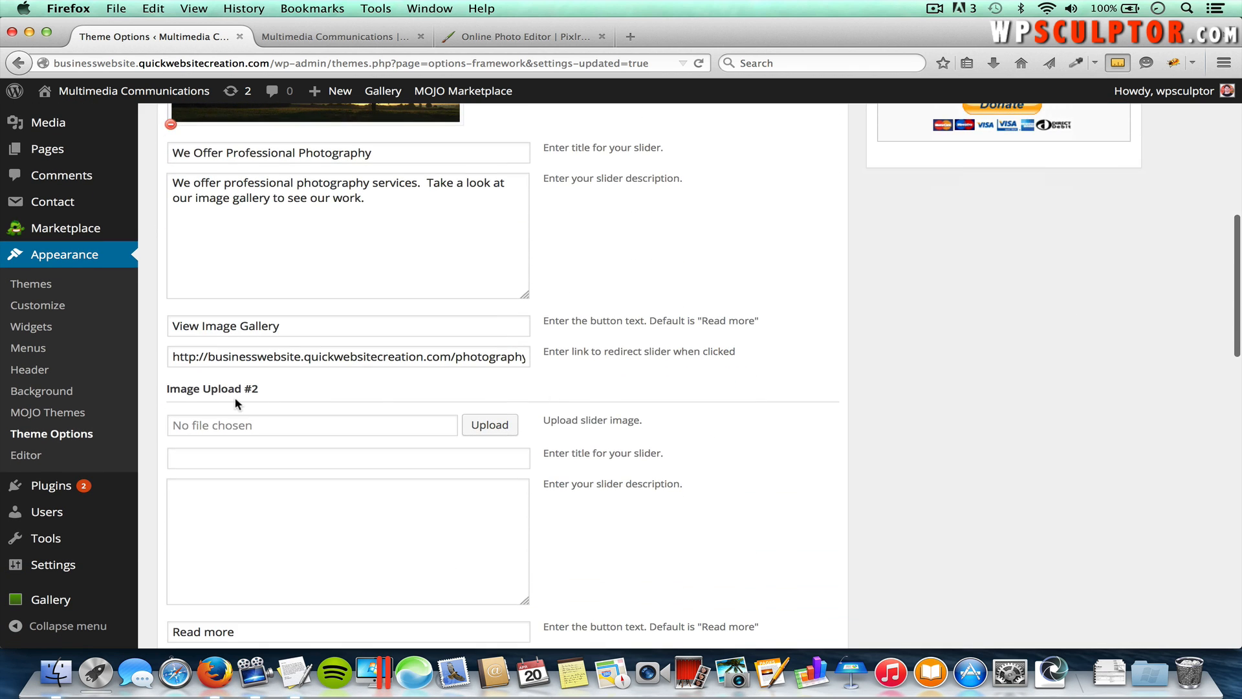
{"action": "left_click", "coordinate": [489, 426]}
{"action": "left_click", "coordinate": [83, 155]}
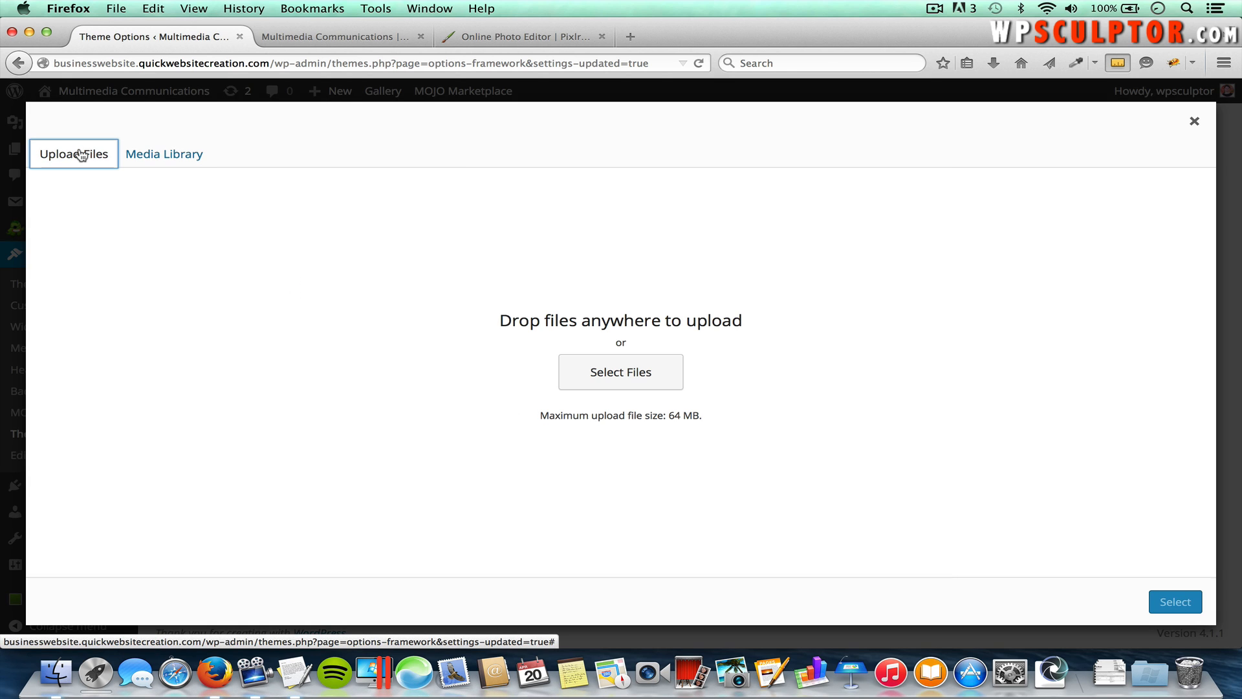
{"action": "left_click", "coordinate": [617, 382]}
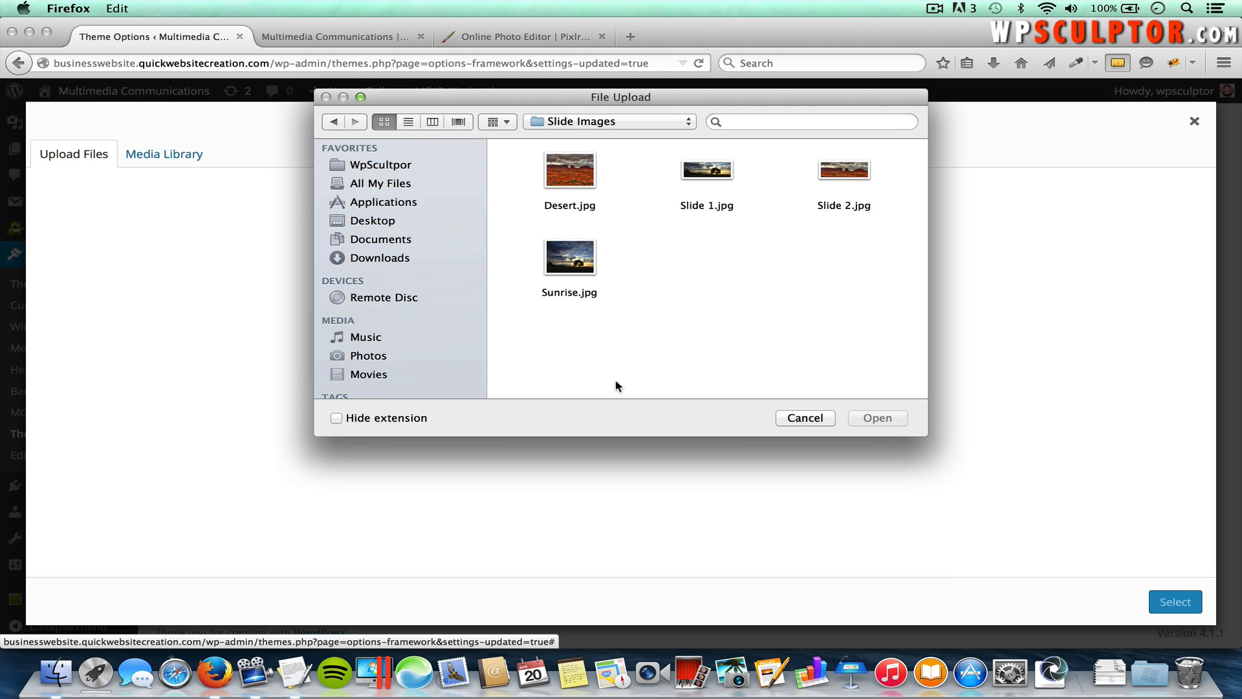
{"action": "double_click", "coordinate": [844, 170]}
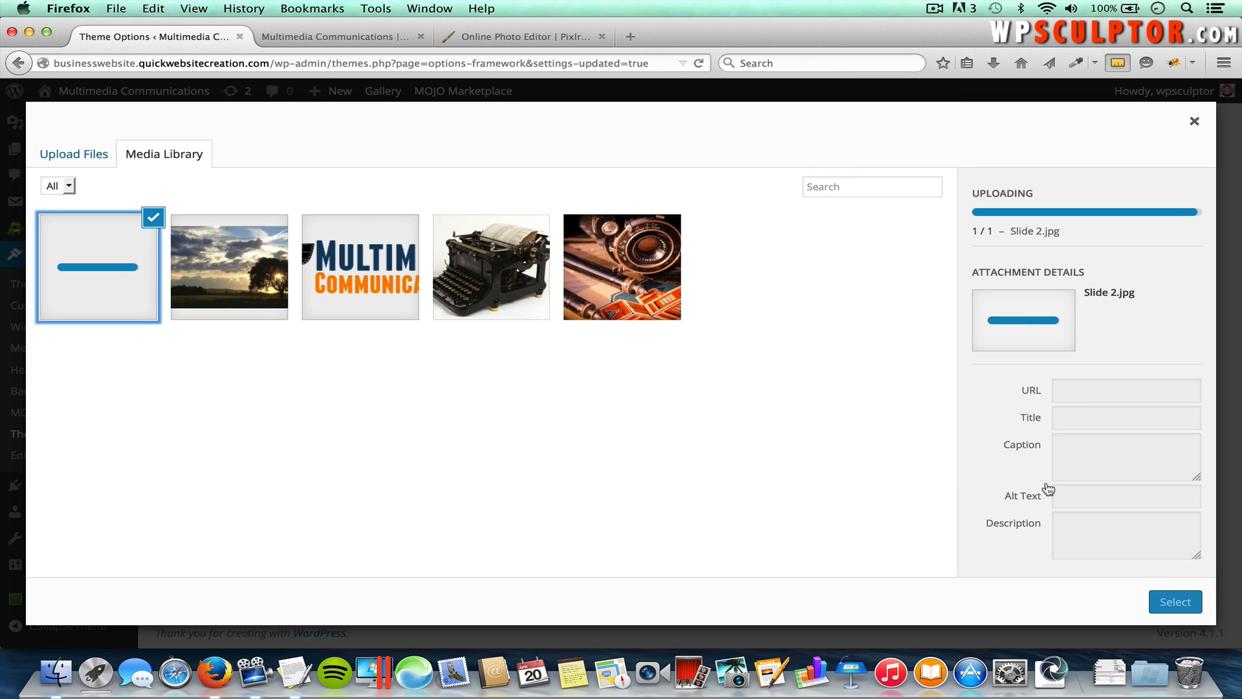
{"action": "left_click", "coordinate": [1175, 603]}
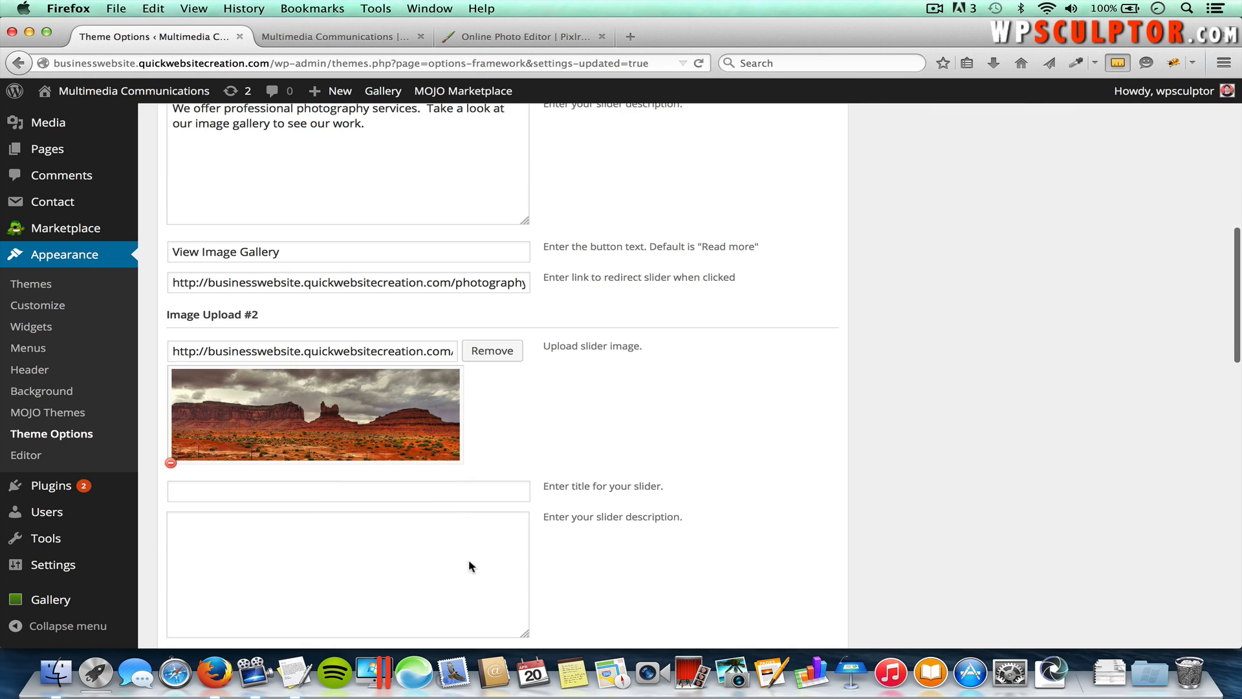
Step: Paste the 'We Provide Video Services' heading and paragraph from the notes into the slide's title and description
{"action": "left_click", "coordinate": [459, 489]}
{"action": "key", "text": "super+Tab"}
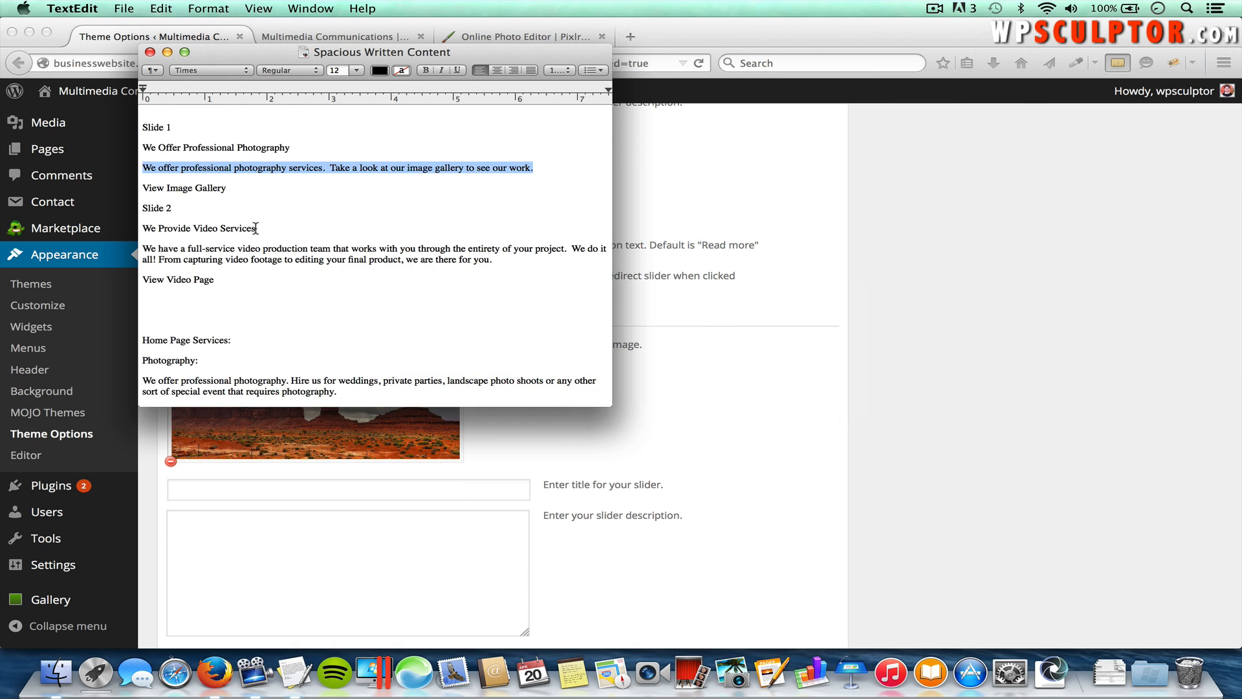
{"action": "left_click_drag", "start_coordinate": [256, 227], "coordinate": [141, 228]}
{"action": "key", "text": "super+c"}
{"action": "key", "text": "super+Tab"}
{"action": "key", "text": "super+v"}
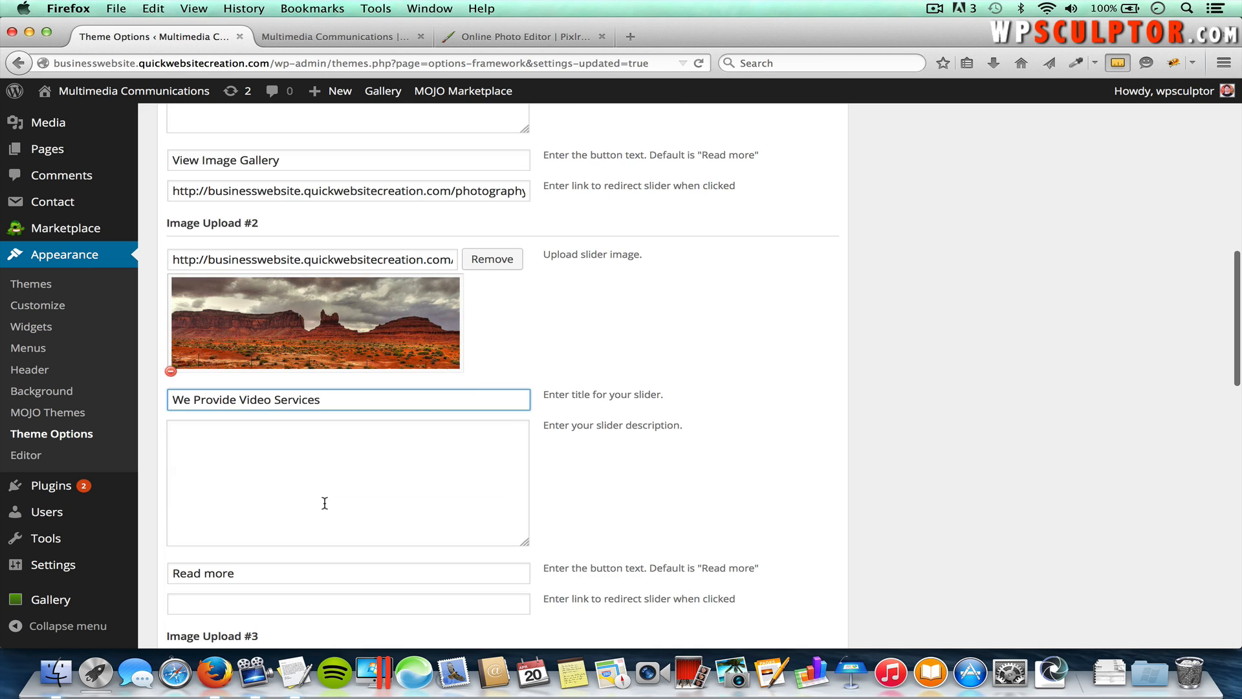
{"action": "left_click", "coordinate": [324, 503]}
{"action": "key", "text": "super+Tab"}
{"action": "left_click_drag", "start_coordinate": [491, 259], "coordinate": [132, 250]}
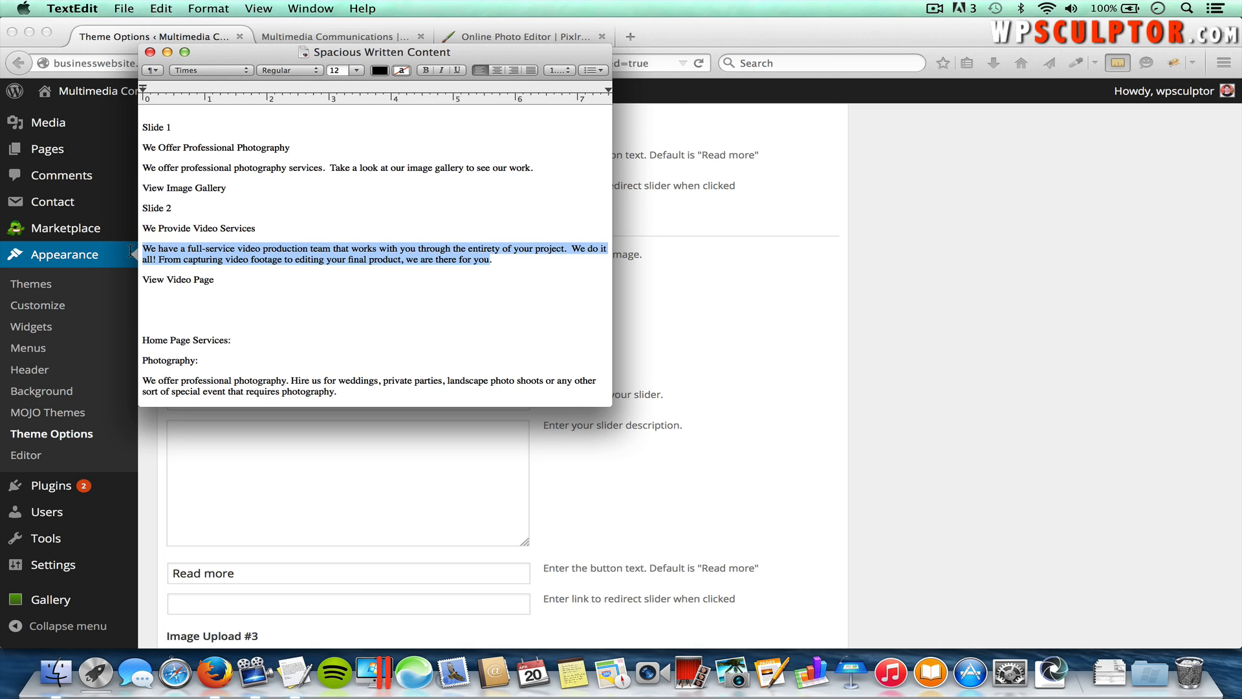
{"action": "key", "text": "super+c"}
{"action": "key", "text": "super+Tab"}
{"action": "key", "text": "super+v"}
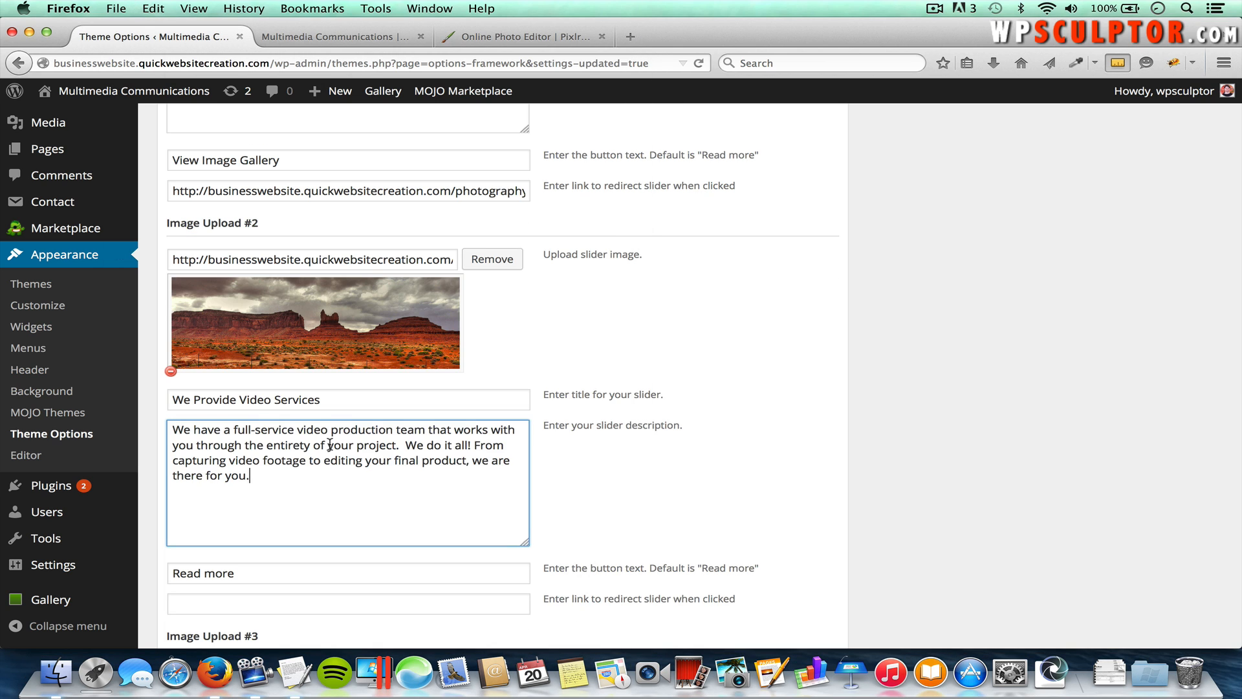
Step: Change the second slide's button text from 'Read more' to View Video Page
{"action": "scroll", "coordinate": [330, 445], "scroll_direction": "down", "scroll_amount": 3}
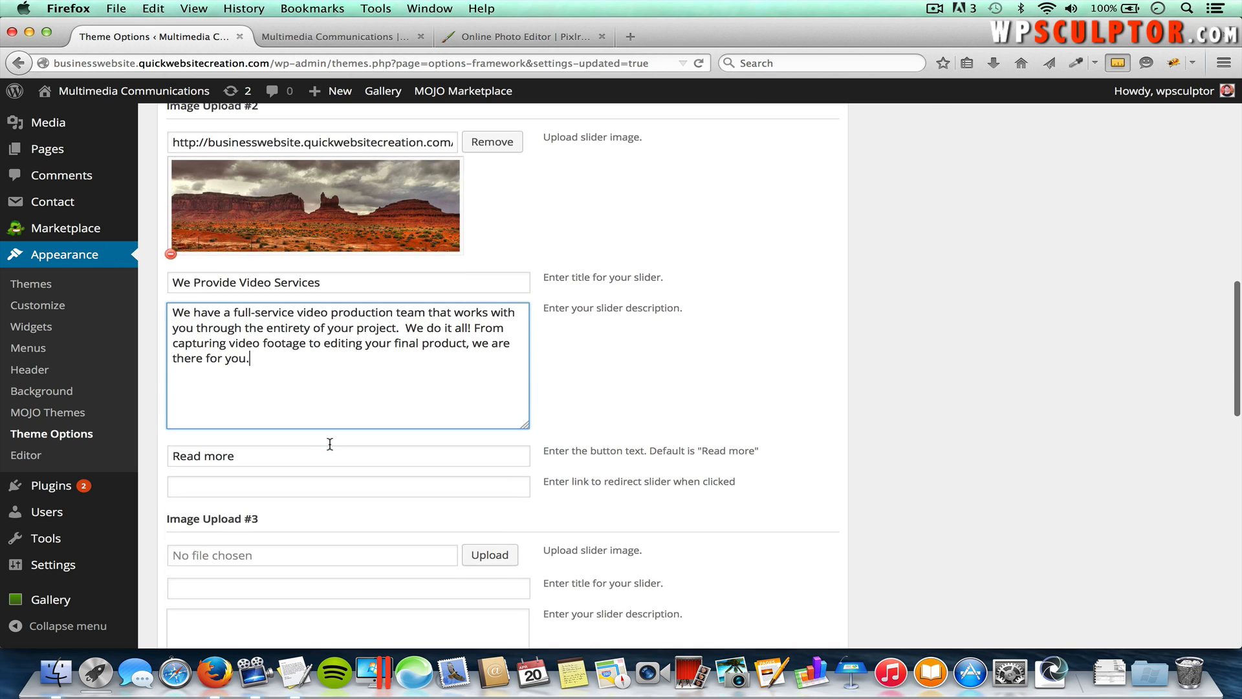
{"action": "triple_click", "coordinate": [246, 455]}
{"action": "key", "text": "super+Tab"}
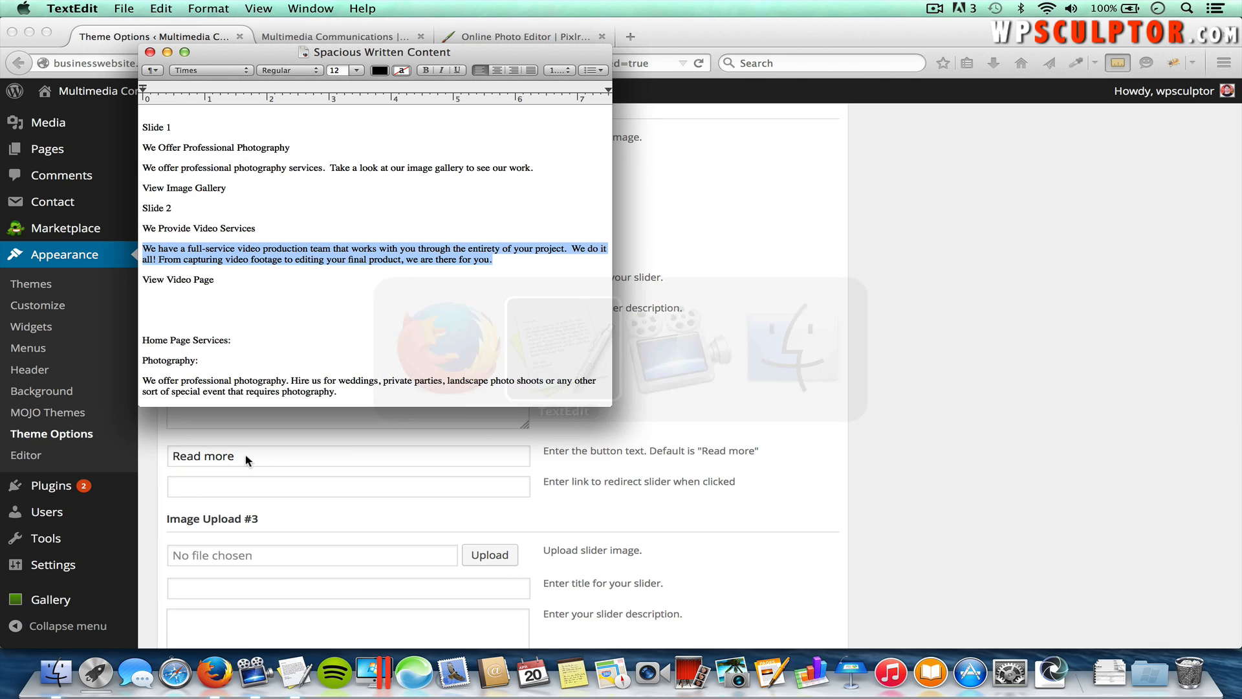
{"action": "key", "text": "super+Tab"}
{"action": "type", "text": "Vie"}
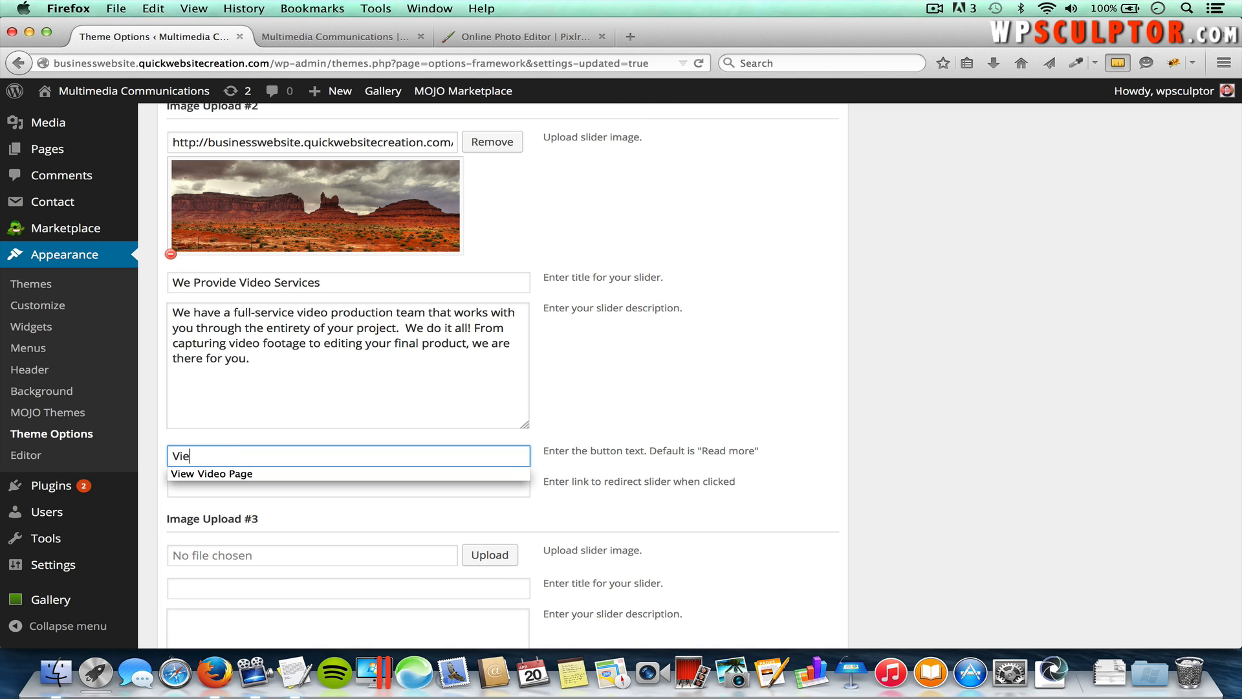
{"action": "type", "text": "w"}
{"action": "left_click", "coordinate": [321, 472]}
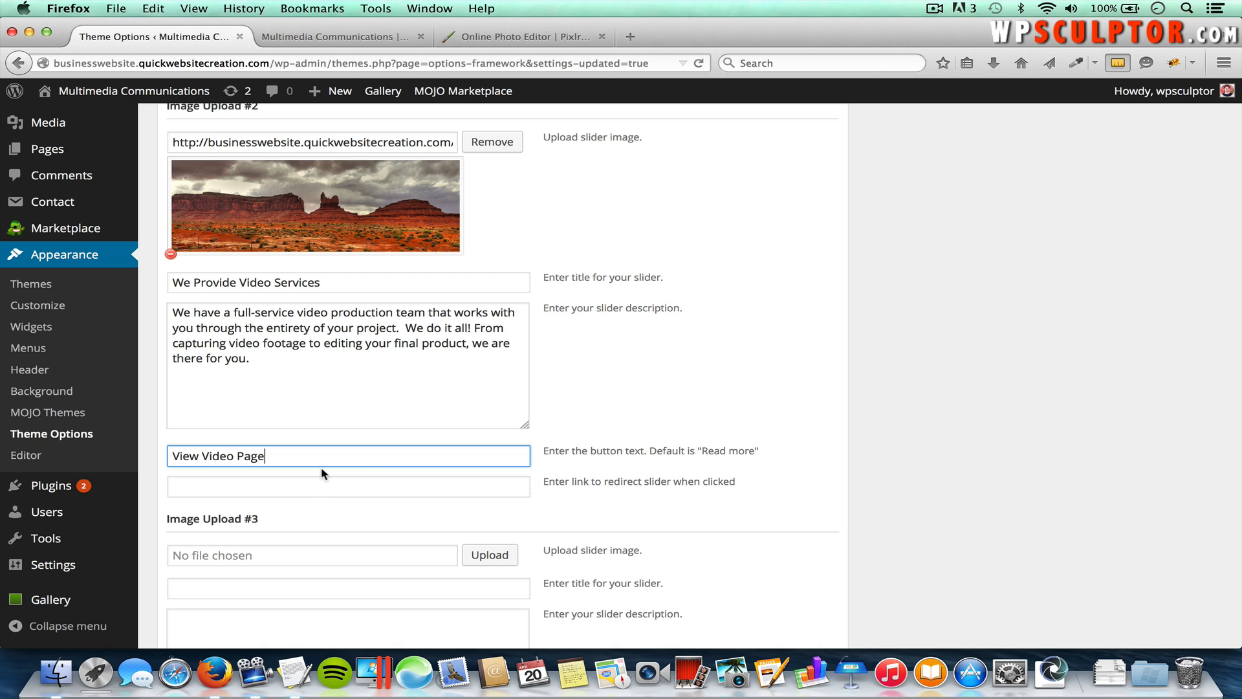
Step: Copy the Video page's address from the live site into the second slide's link field
{"action": "left_click", "coordinate": [371, 39]}
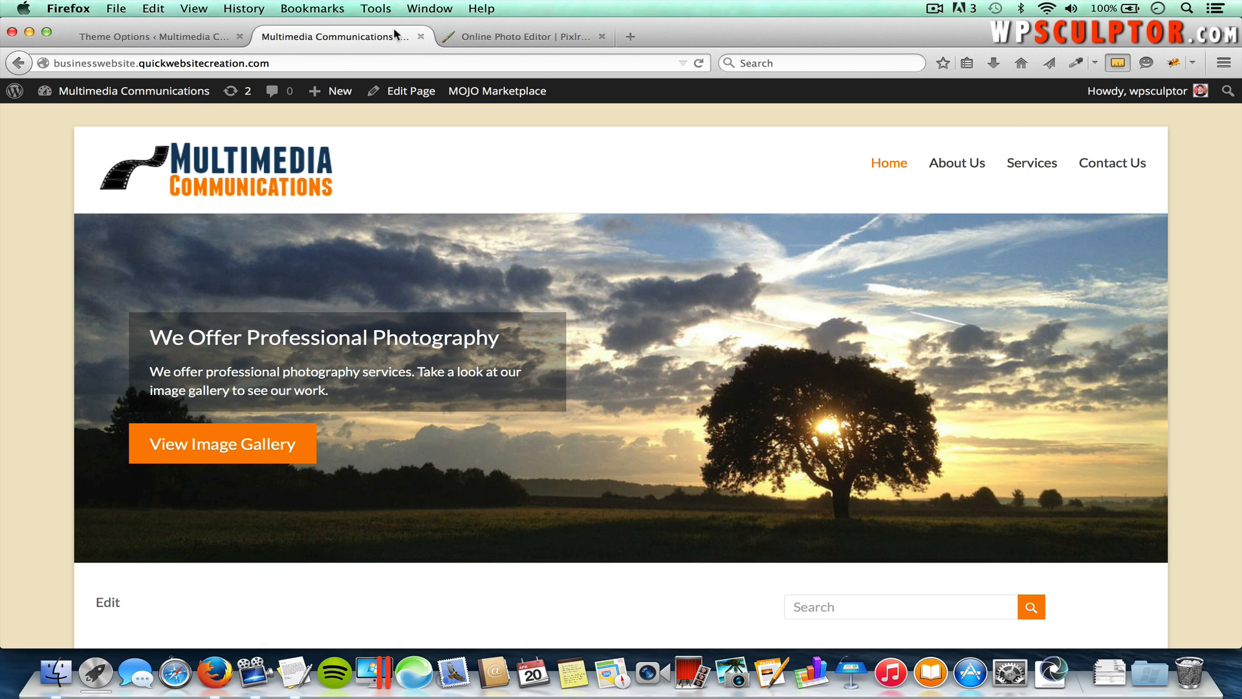
{"action": "mouse_move", "coordinate": [1034, 165]}
{"action": "left_click", "coordinate": [1034, 218]}
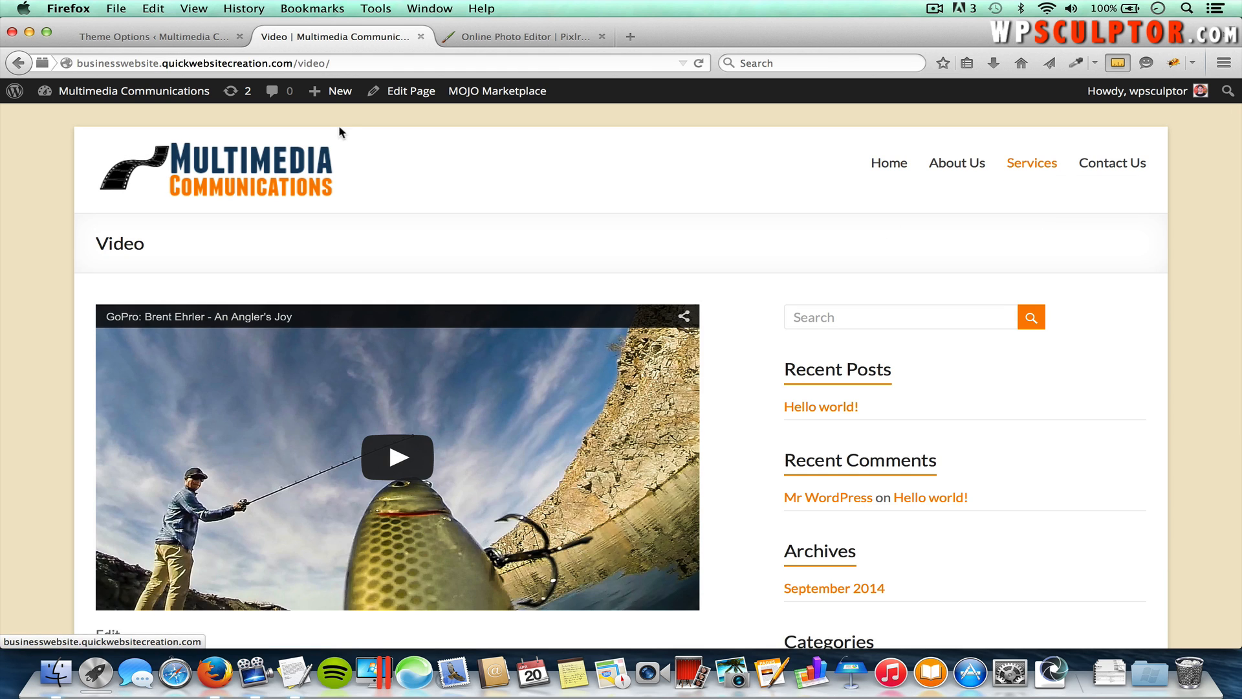
{"action": "left_click", "coordinate": [278, 64]}
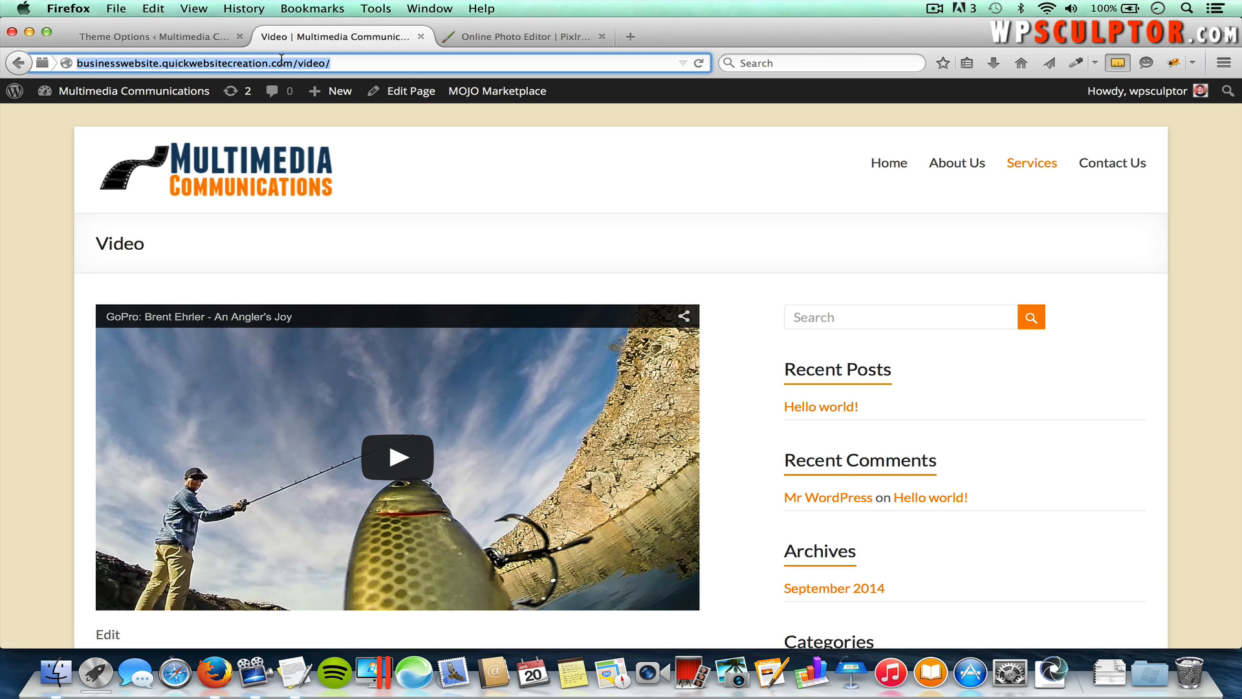
{"action": "left_click", "coordinate": [181, 37]}
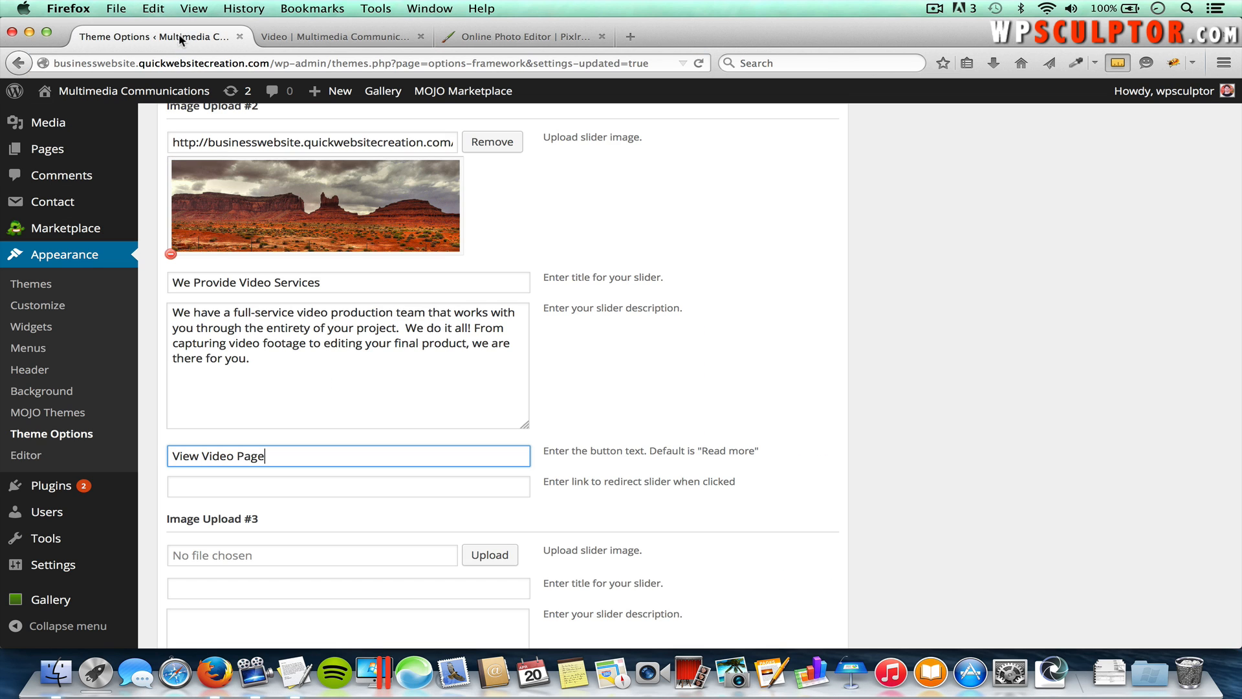
{"action": "left_click", "coordinate": [304, 487]}
{"action": "key", "text": "super+v"}
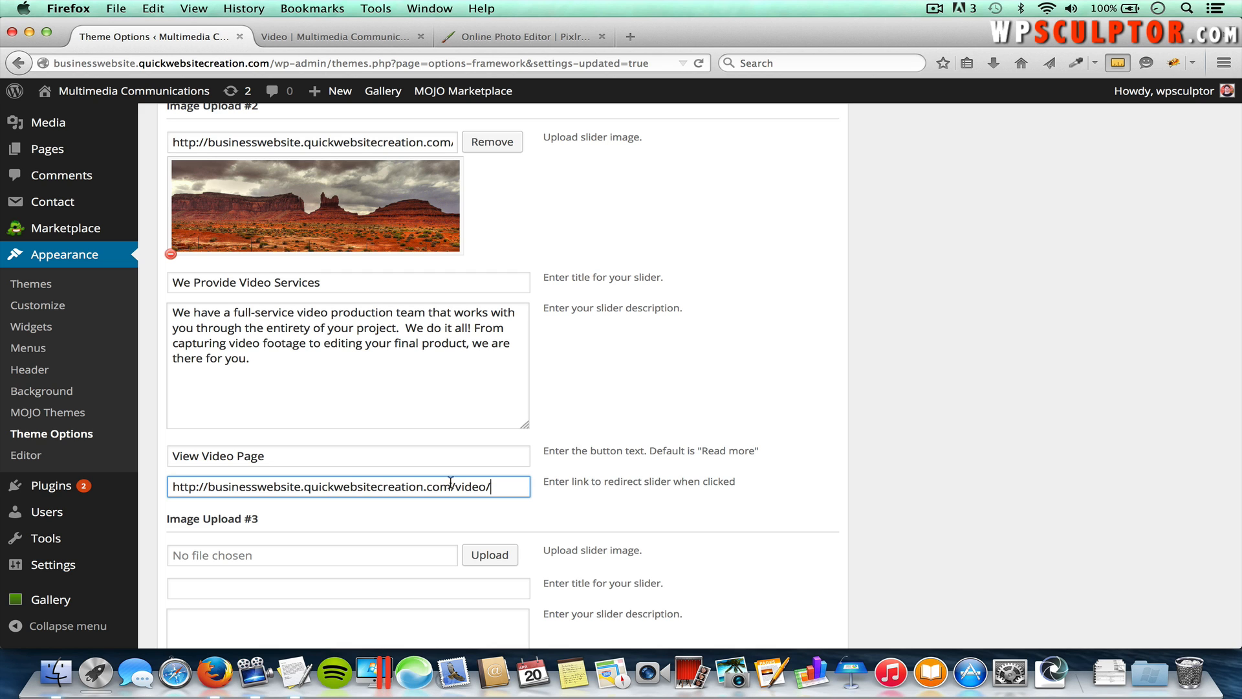
Step: Save the slider settings and load the homepage to check the new slide
{"action": "scroll", "coordinate": [707, 489], "scroll_direction": "down", "scroll_amount": 5}
{"action": "scroll", "coordinate": [705, 492], "scroll_direction": "down", "scroll_amount": 5}
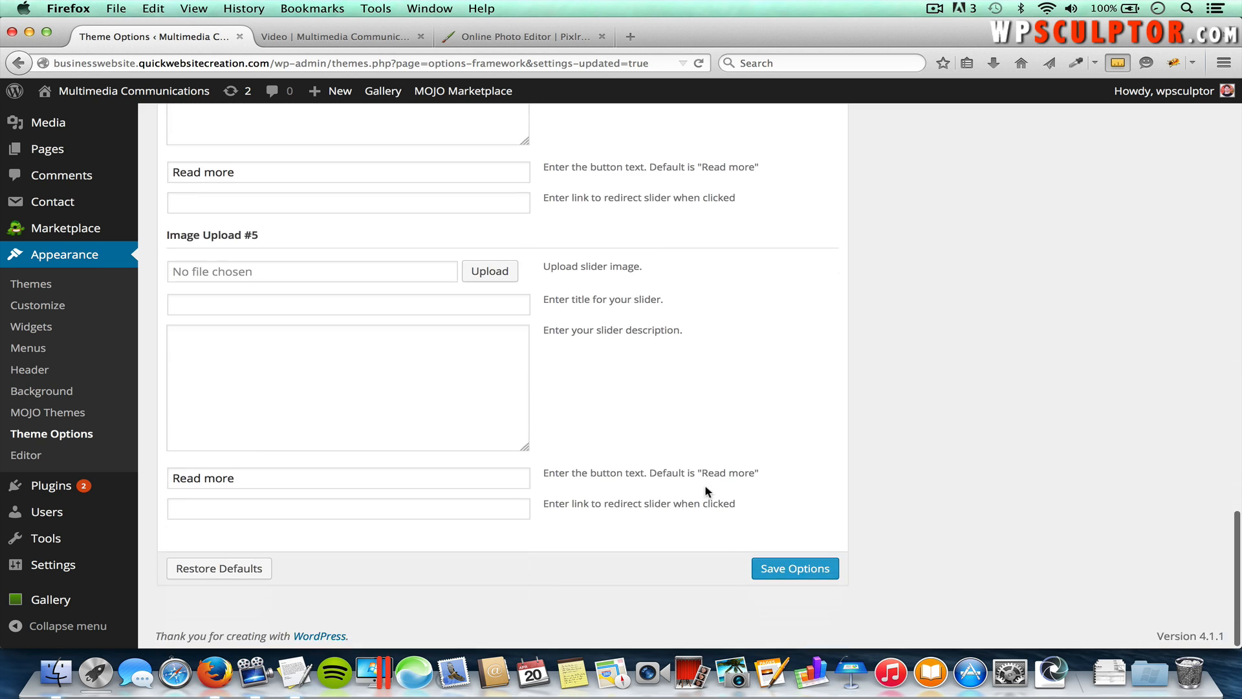
{"action": "left_click", "coordinate": [785, 569]}
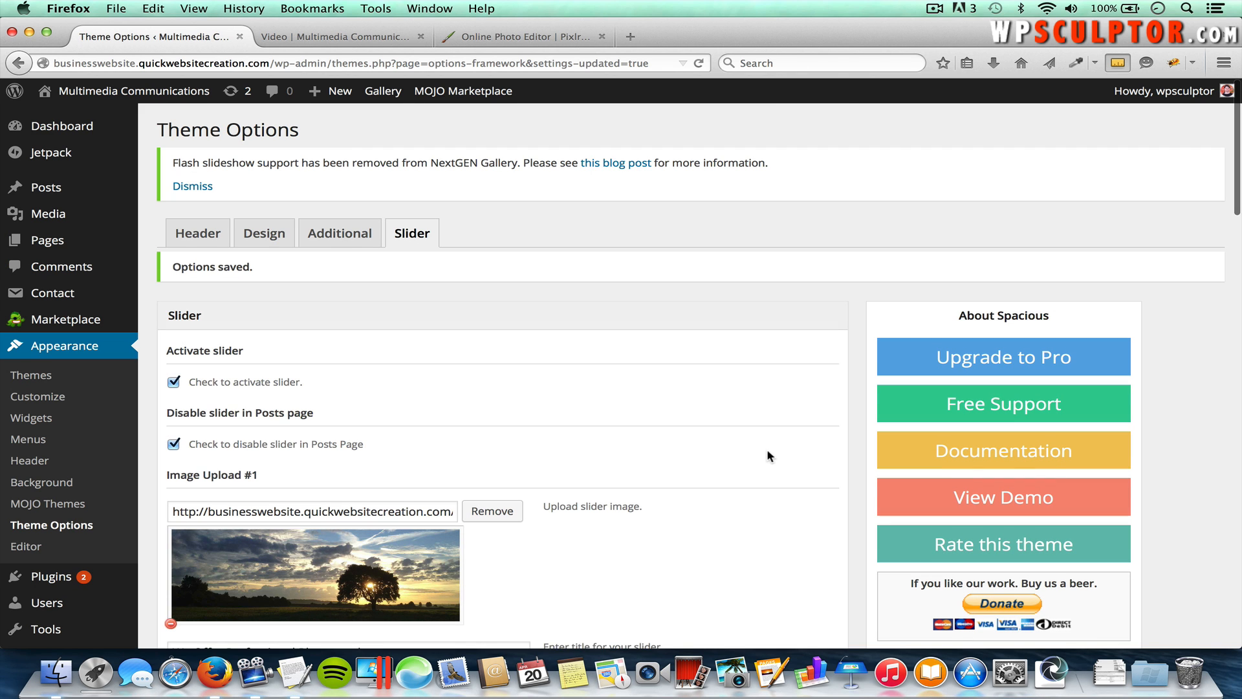
{"action": "left_click", "coordinate": [347, 39]}
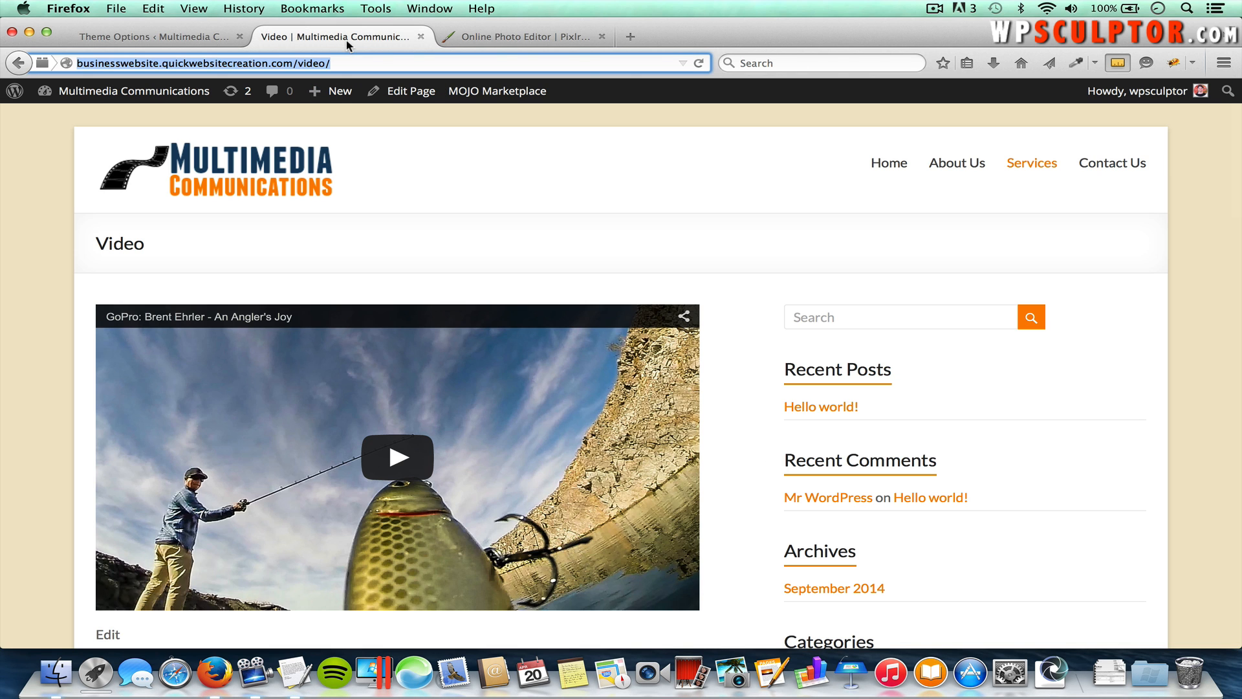
{"action": "left_click", "coordinate": [270, 178]}
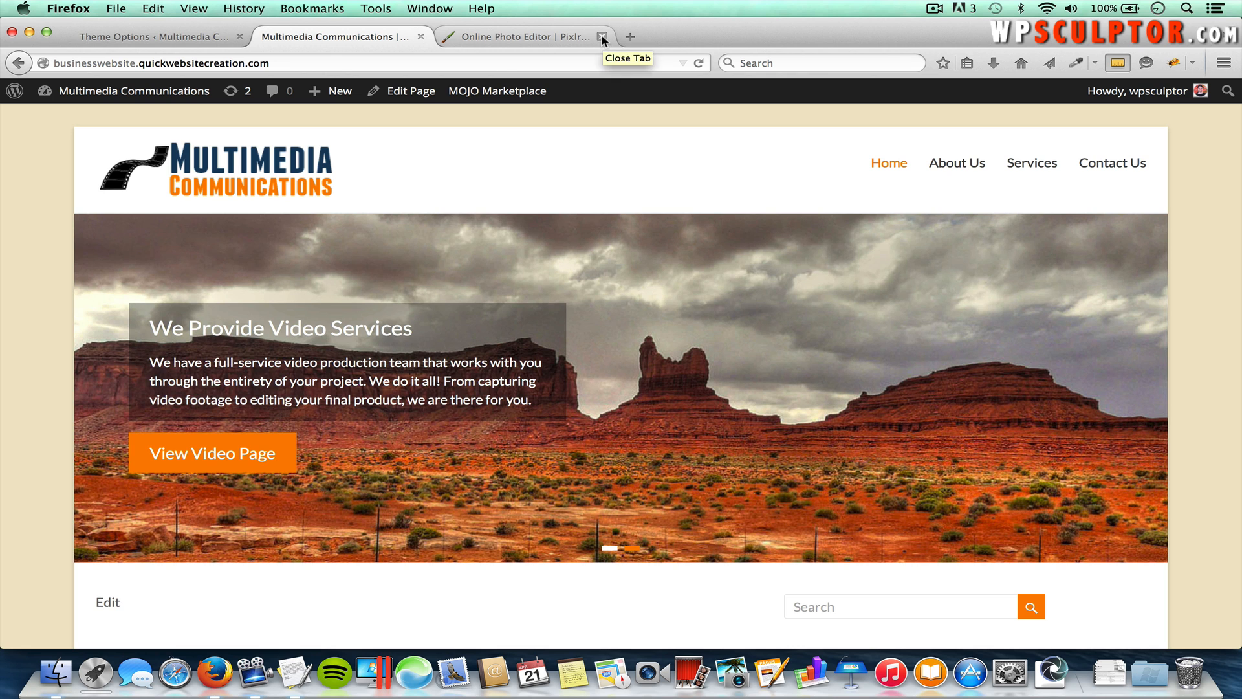
Step: Close the Pixlr photo editor tab and go back to the Theme Options page
{"action": "left_click", "coordinate": [602, 38]}
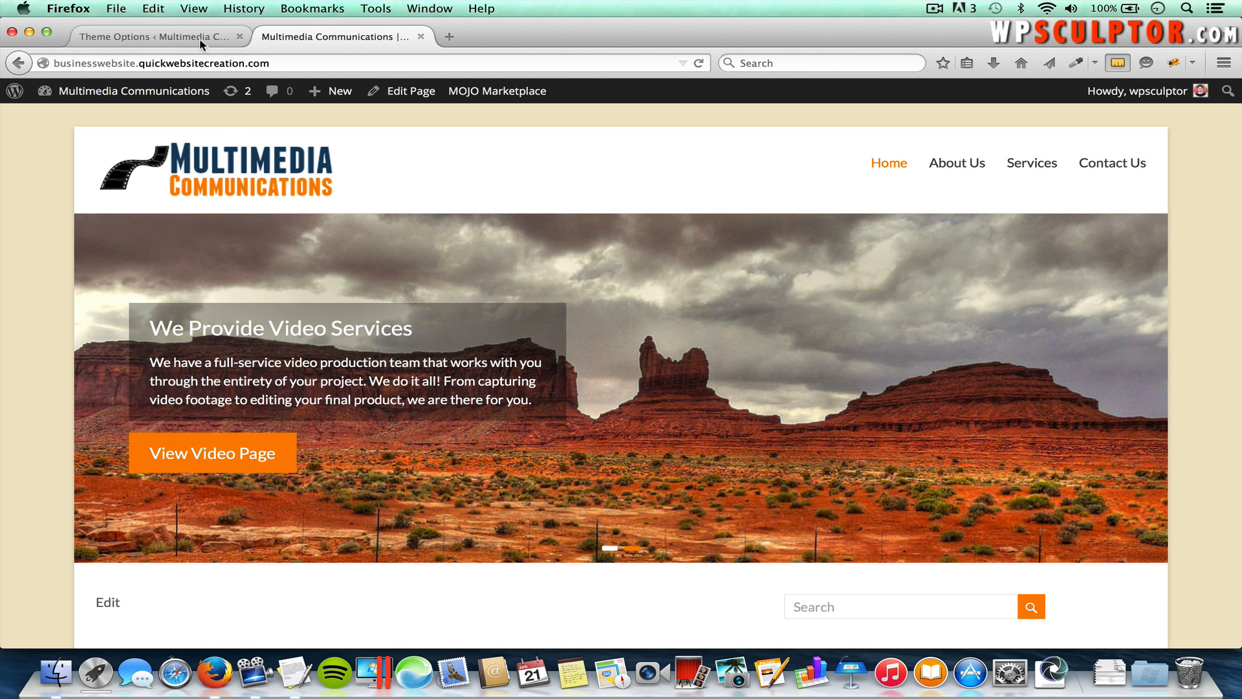
{"action": "left_click", "coordinate": [199, 38]}
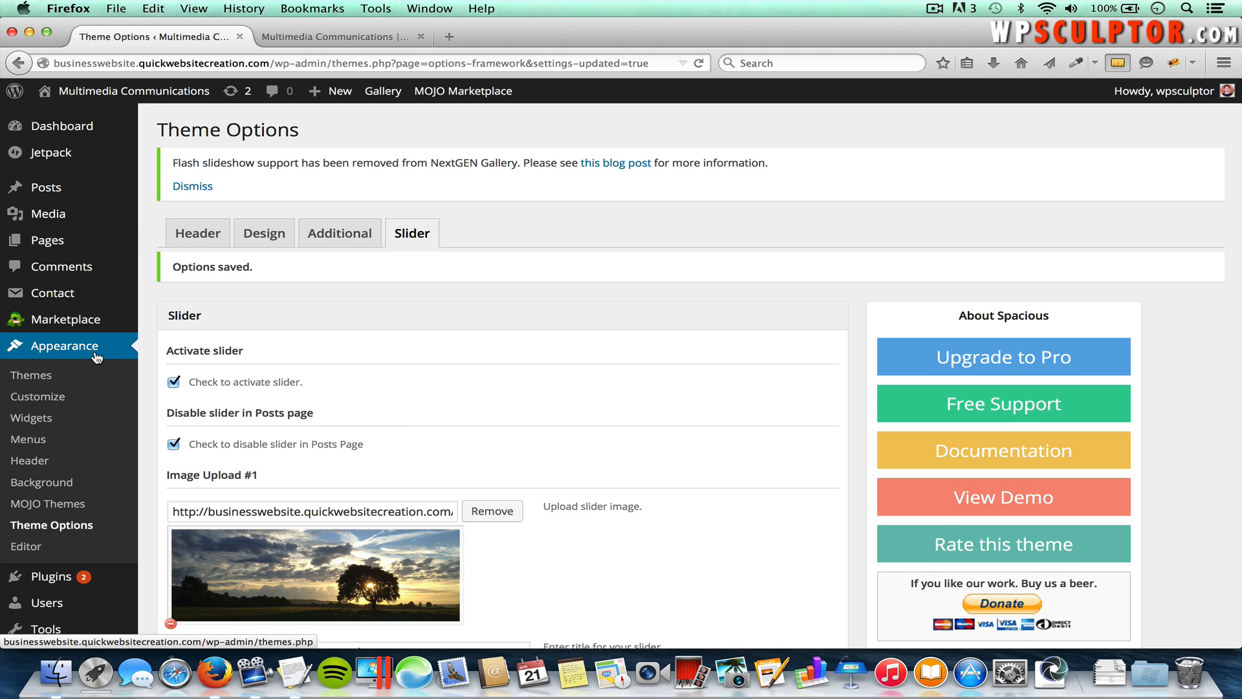
Step: In Widgets, collapse and re-expand the Right Sidebar to review its widgets, then view the live homepage
{"action": "left_click", "coordinate": [35, 419]}
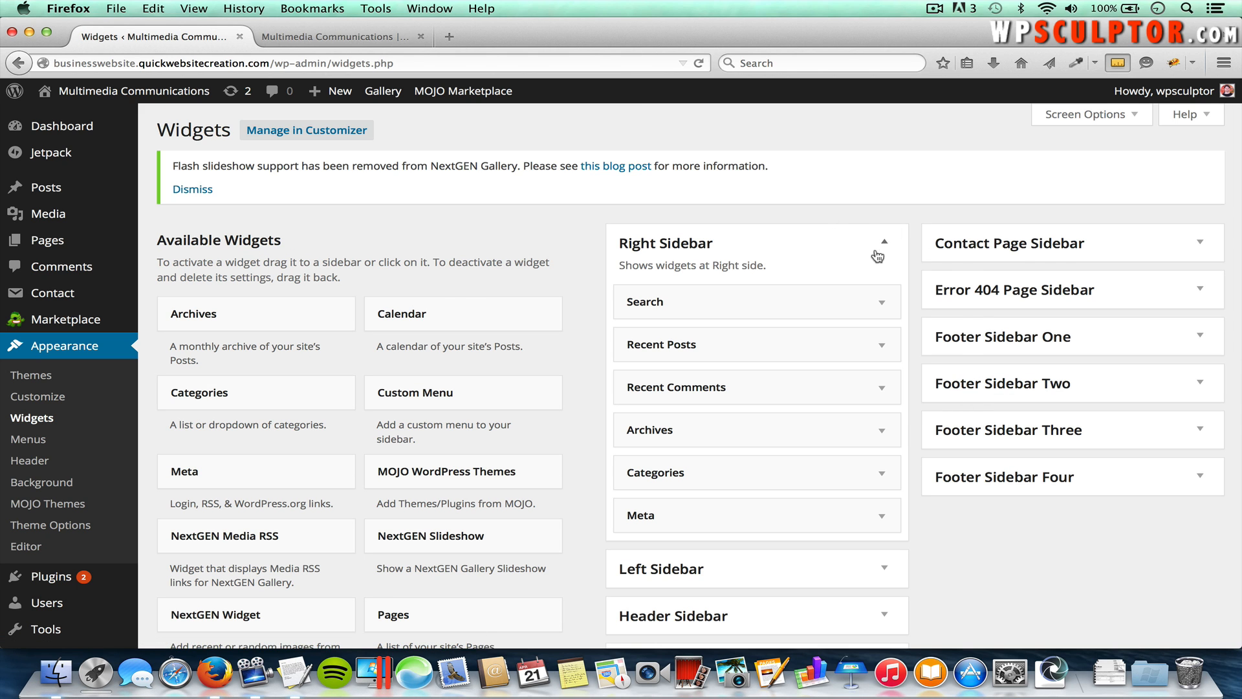
{"action": "left_click", "coordinate": [885, 246]}
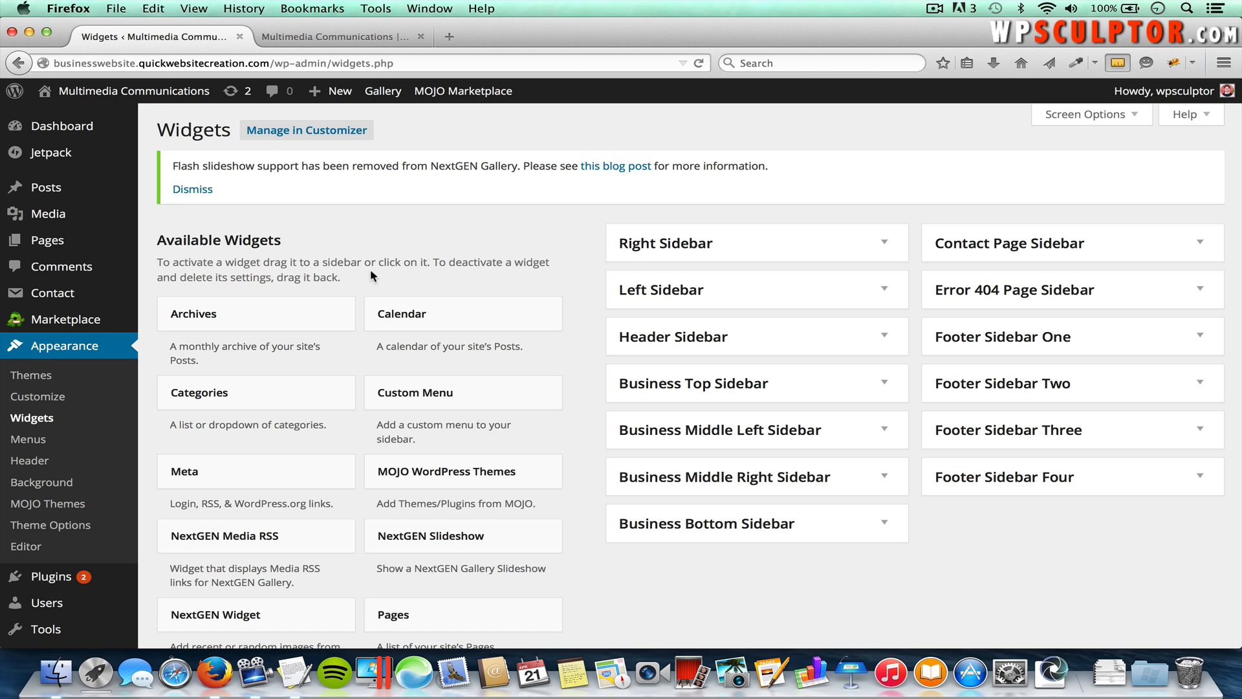
{"action": "left_click", "coordinate": [886, 246]}
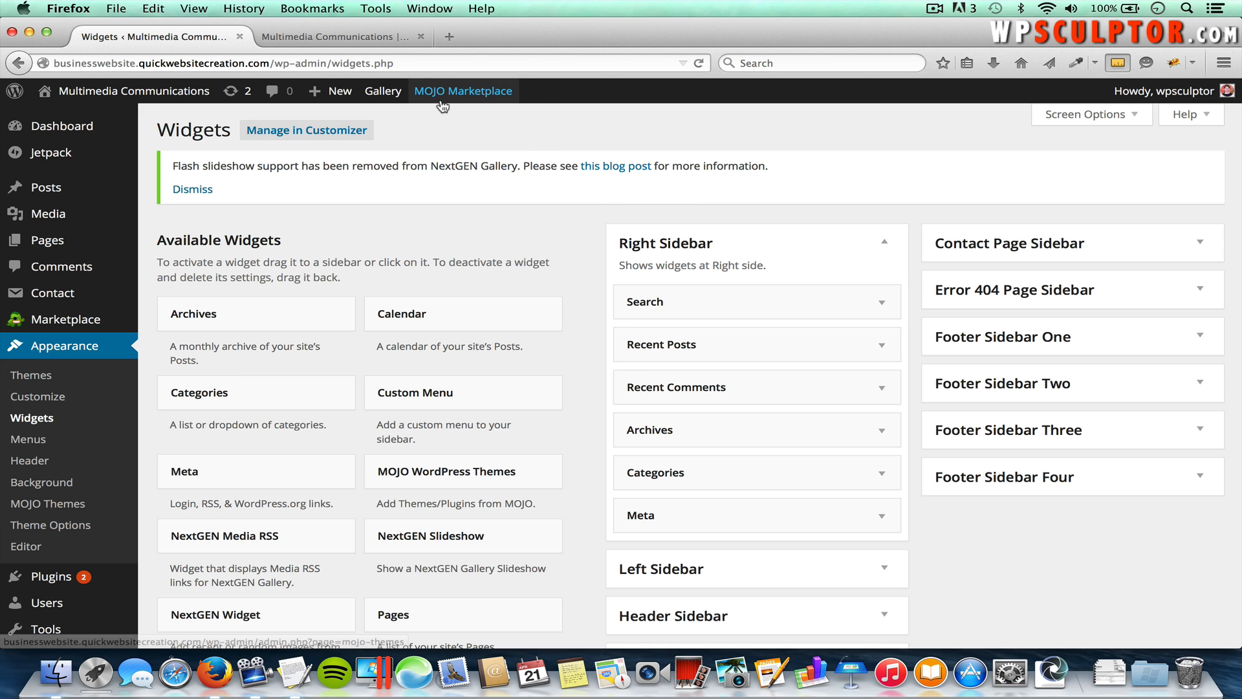
{"action": "left_click", "coordinate": [359, 39]}
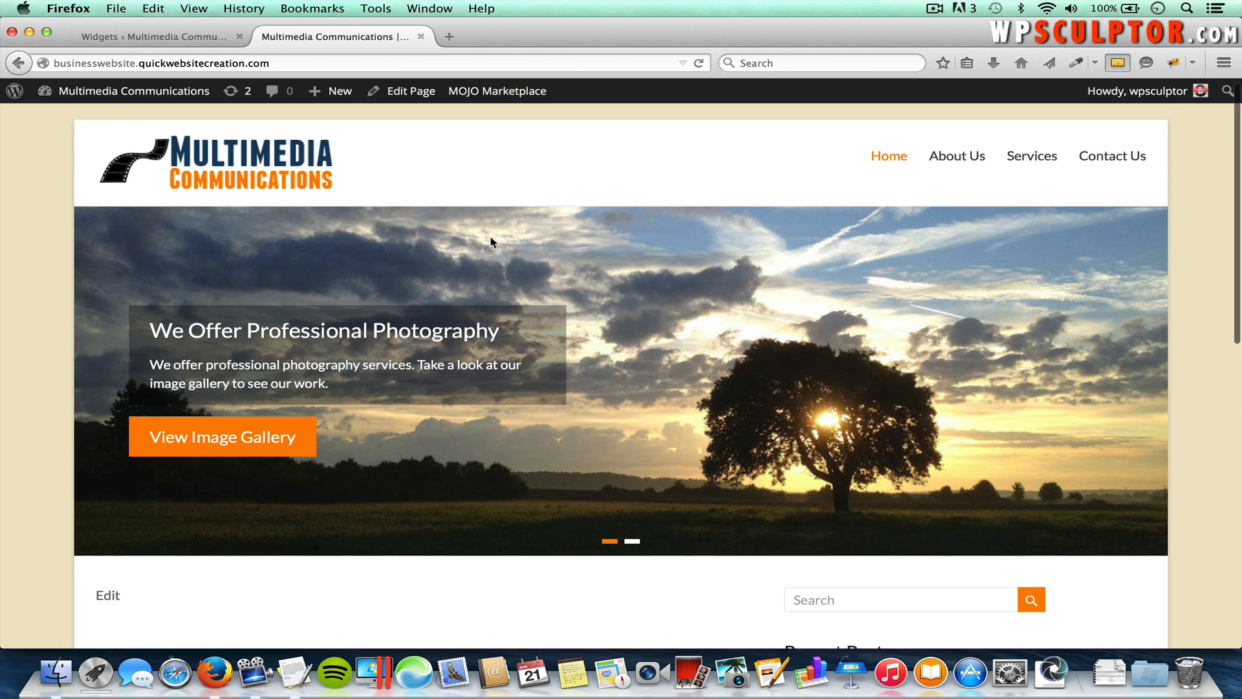
Step: Scroll through the homepage and the About Us page with its sidebar, then return to Widgets
{"action": "scroll", "coordinate": [490, 240], "scroll_direction": "down", "scroll_amount": 5}
{"action": "scroll", "coordinate": [490, 242], "scroll_direction": "down", "scroll_amount": 1}
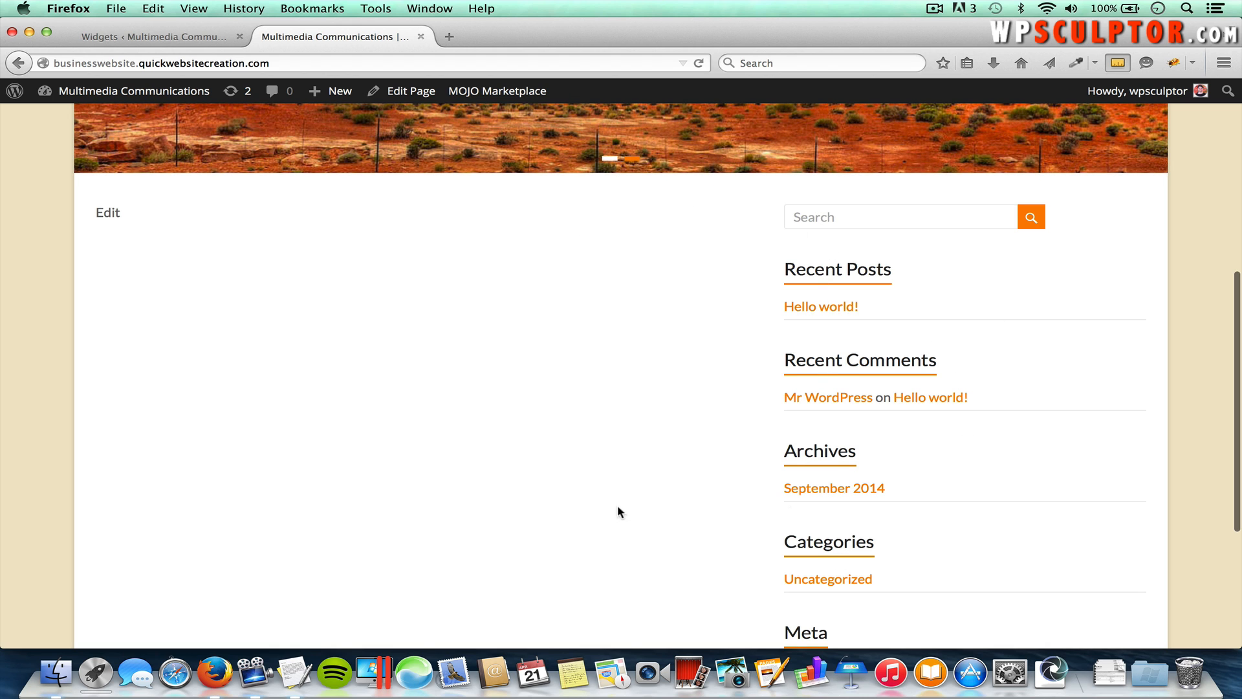
{"action": "scroll", "coordinate": [599, 287], "scroll_direction": "up", "scroll_amount": 6}
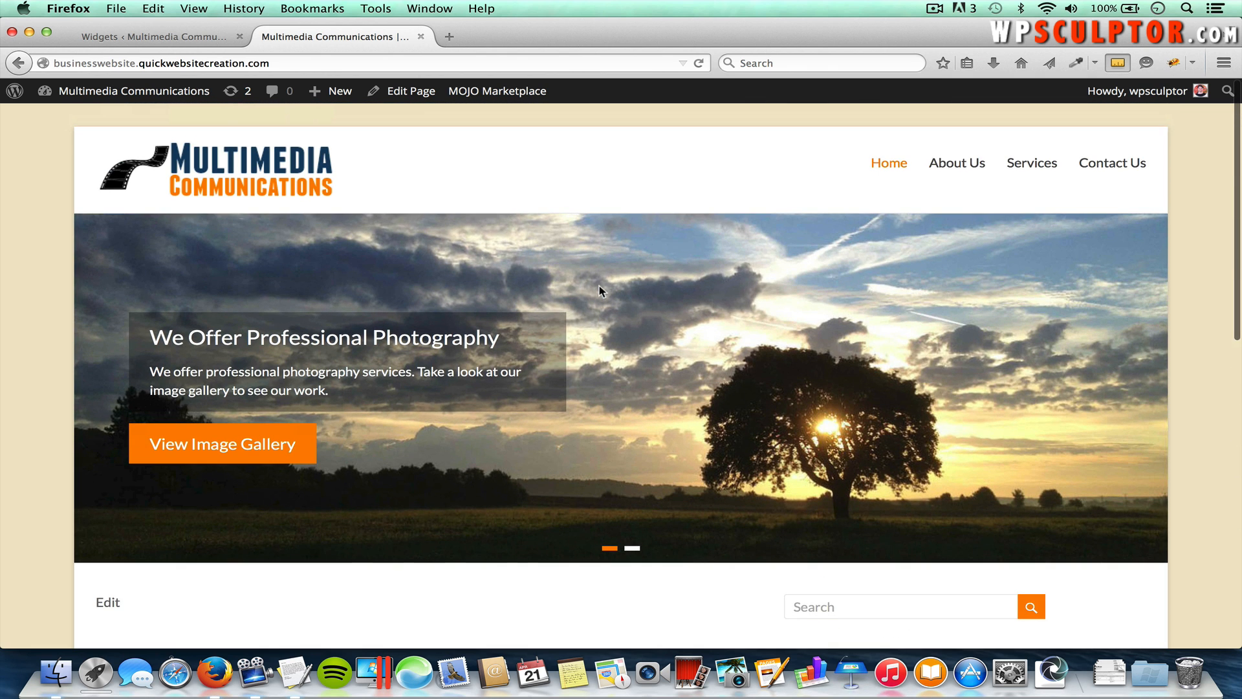
{"action": "left_click", "coordinate": [952, 170]}
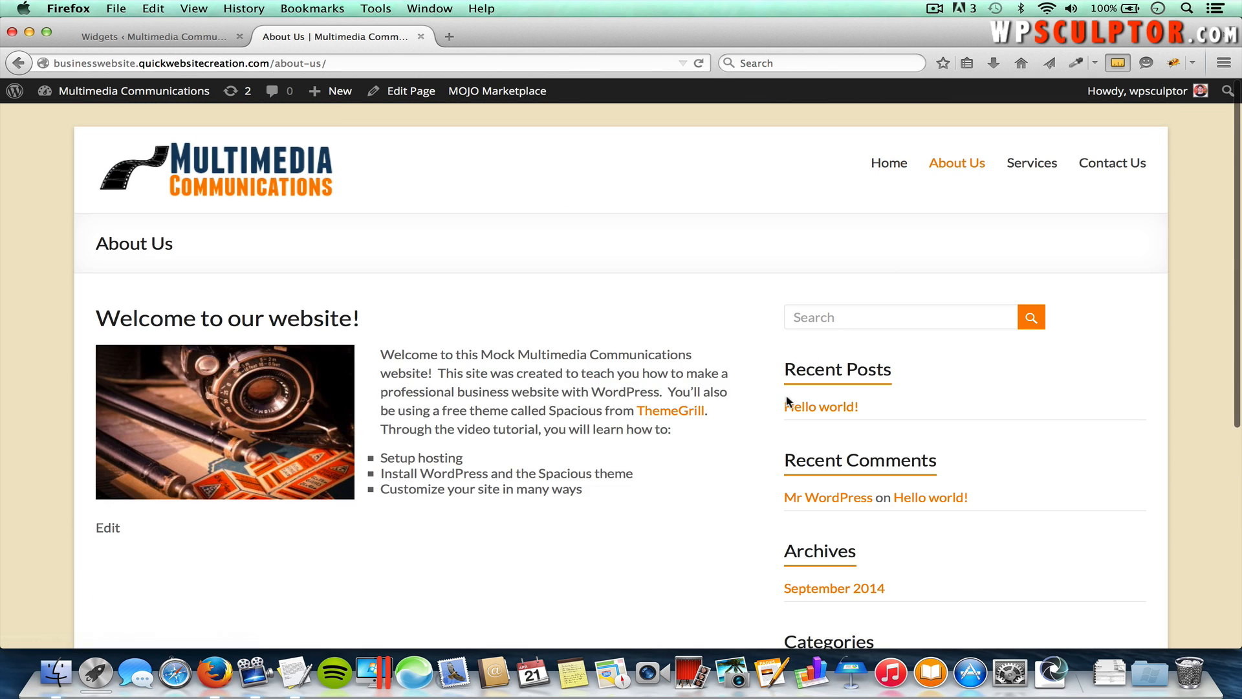
{"action": "scroll", "coordinate": [785, 406], "scroll_direction": "down", "scroll_amount": 1}
{"action": "scroll", "coordinate": [909, 405], "scroll_direction": "down", "scroll_amount": 2}
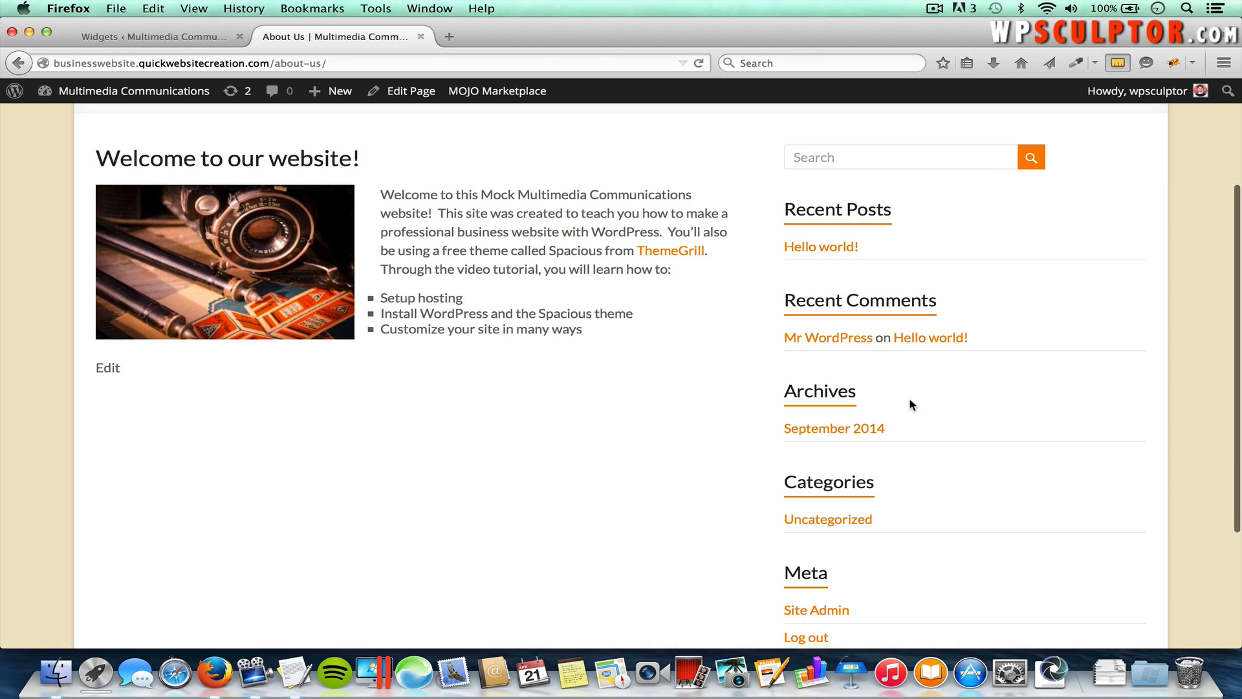
{"action": "left_click", "coordinate": [183, 40]}
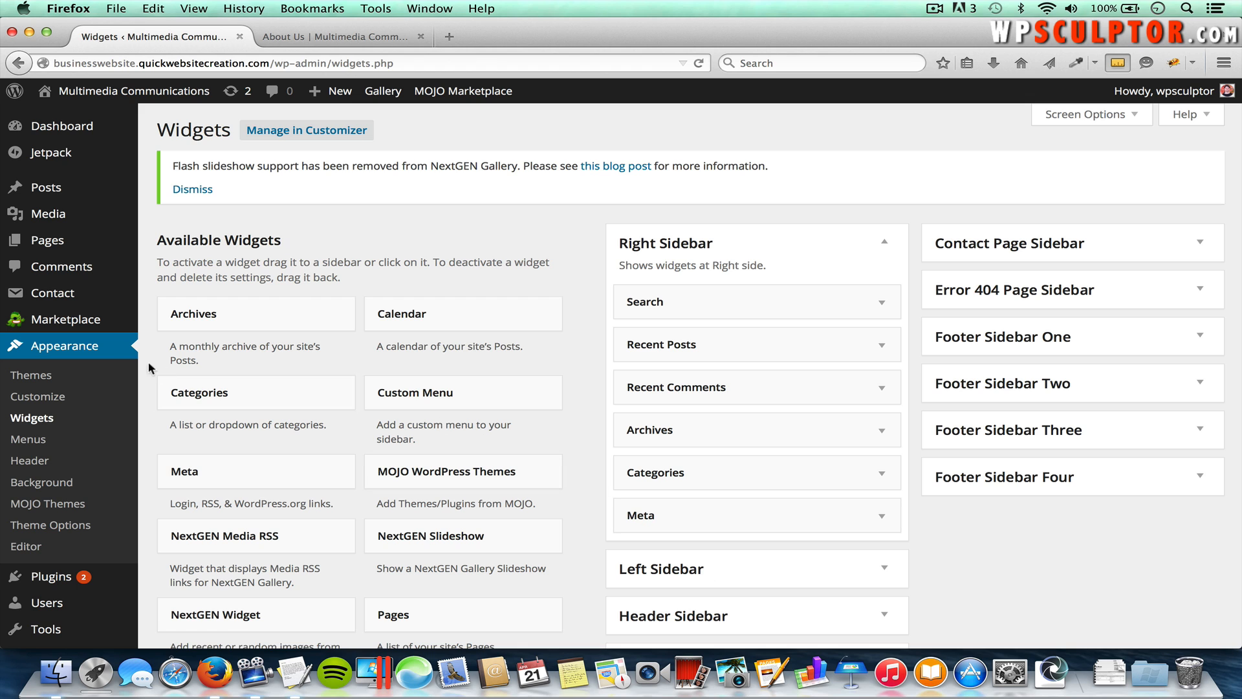
Step: In Theme Options Design, choose left sidebar for default, pages and single-post layouts, and save
{"action": "left_click", "coordinate": [77, 535]}
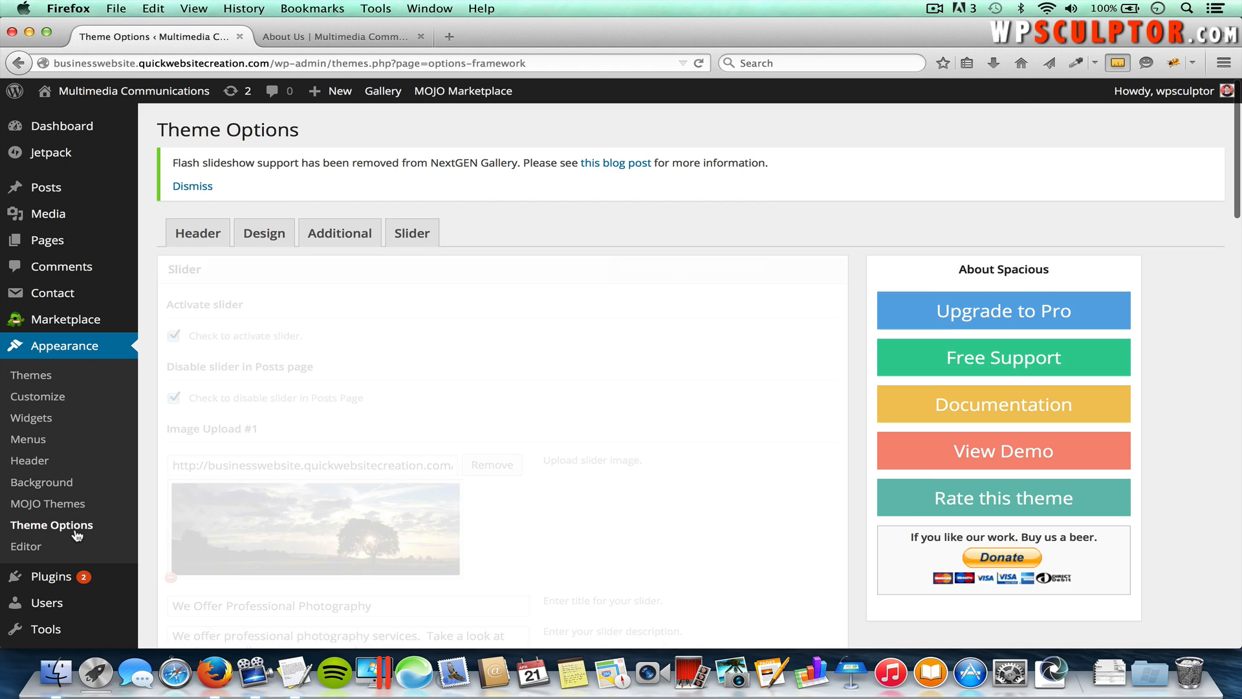
{"action": "left_click", "coordinate": [271, 236]}
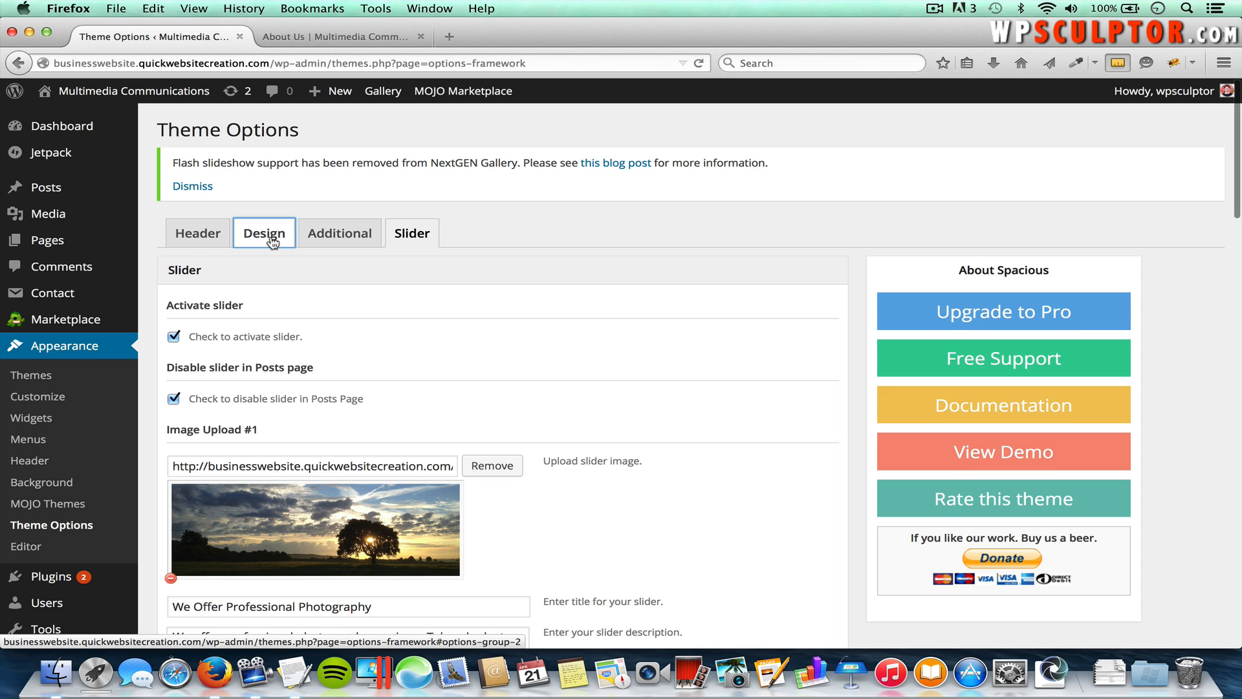
{"action": "scroll", "coordinate": [301, 361], "scroll_direction": "down", "scroll_amount": 5}
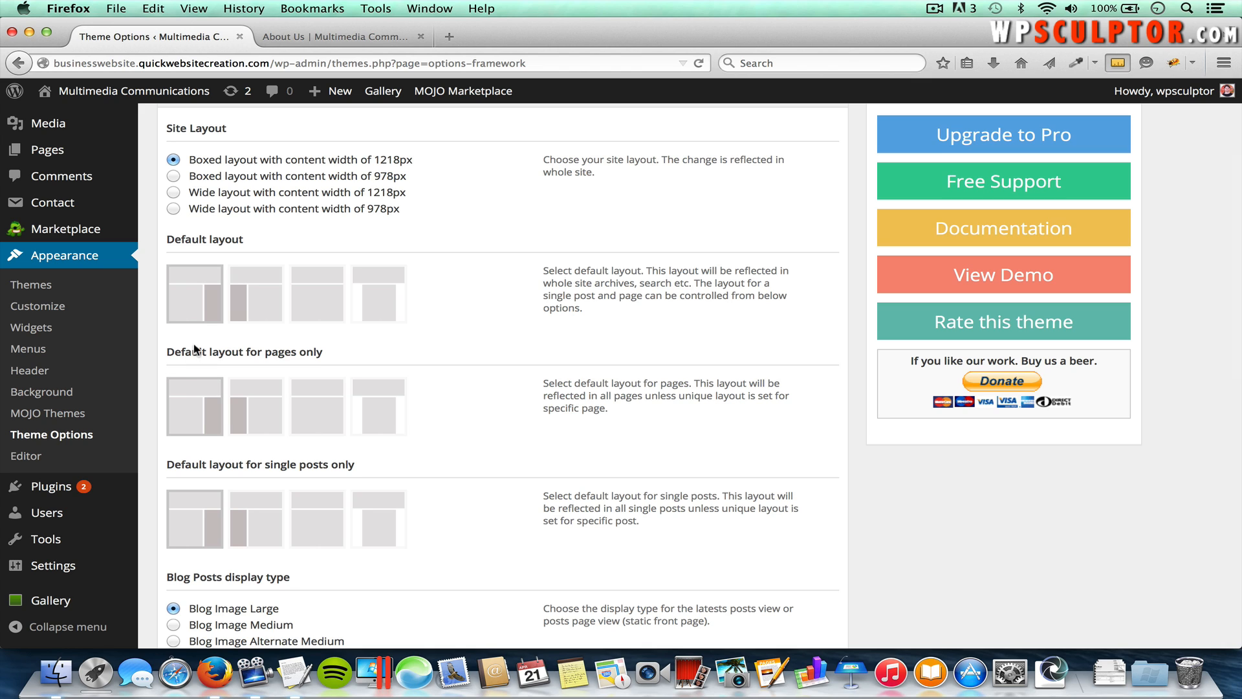
{"action": "left_click", "coordinate": [255, 299]}
{"action": "left_click", "coordinate": [258, 392]}
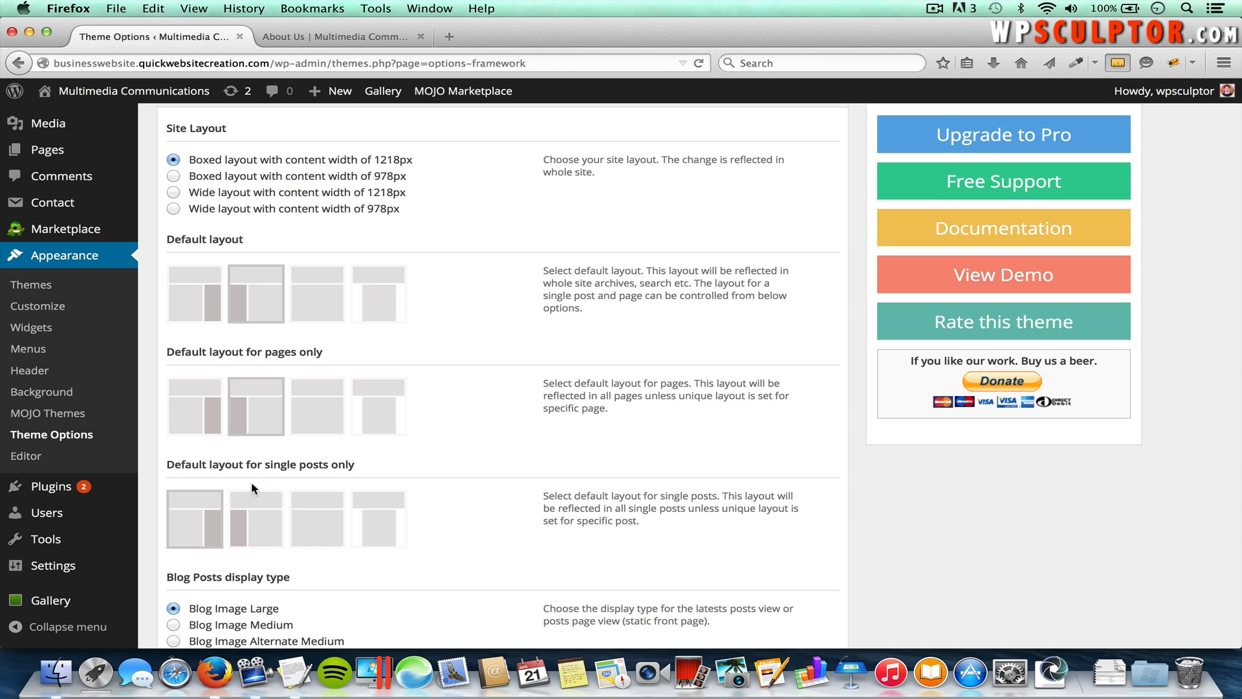
{"action": "left_click", "coordinate": [256, 507]}
{"action": "scroll", "coordinate": [600, 482], "scroll_direction": "down", "scroll_amount": 10}
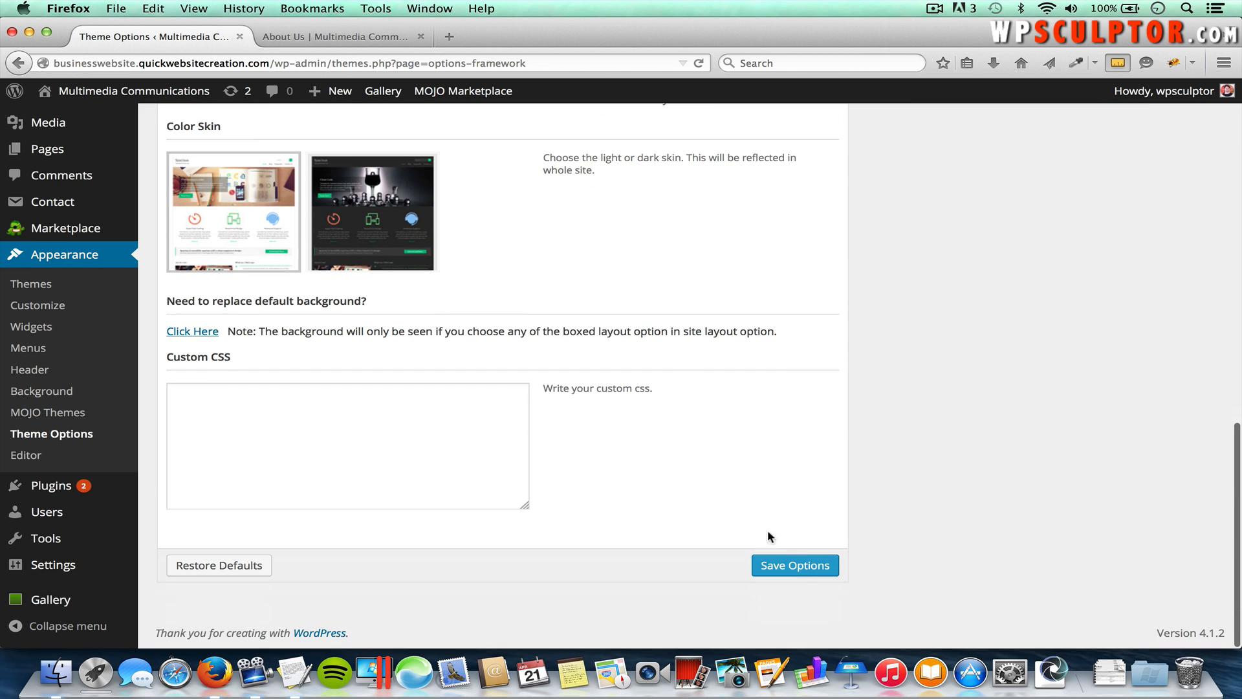
{"action": "left_click", "coordinate": [801, 570]}
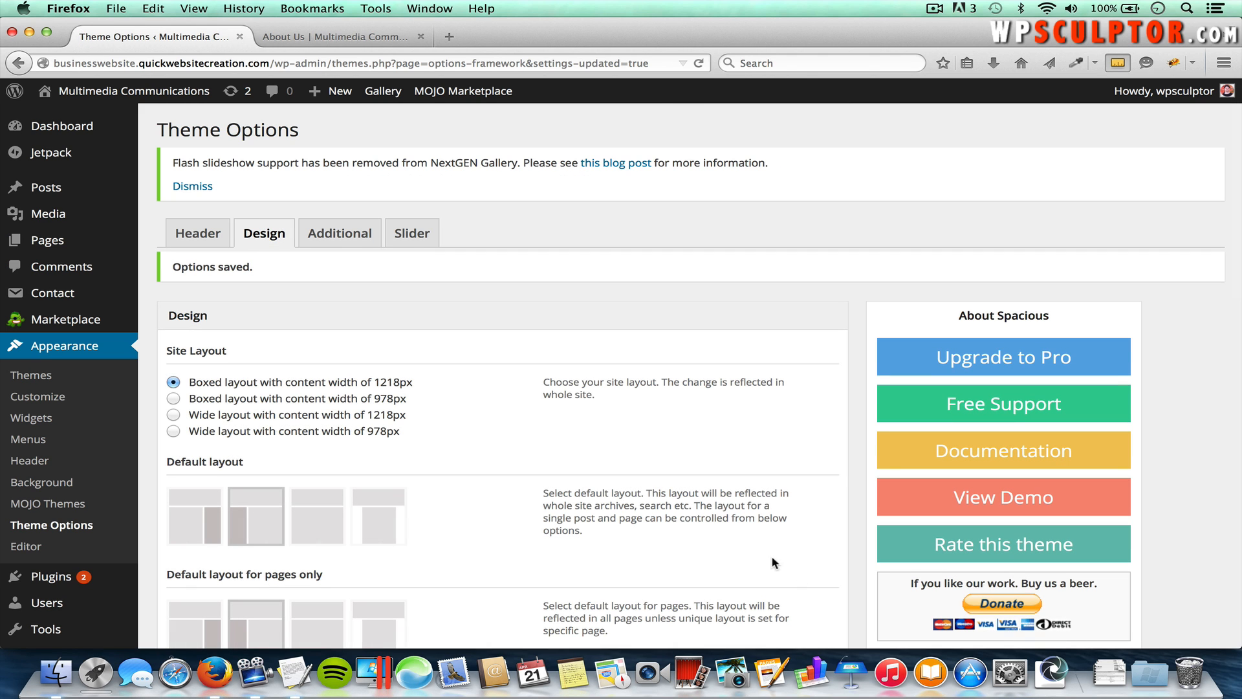
Step: Send the Search widget to the Left Sidebar with Add Widget, then show the About Us tab
{"action": "left_click", "coordinate": [38, 424]}
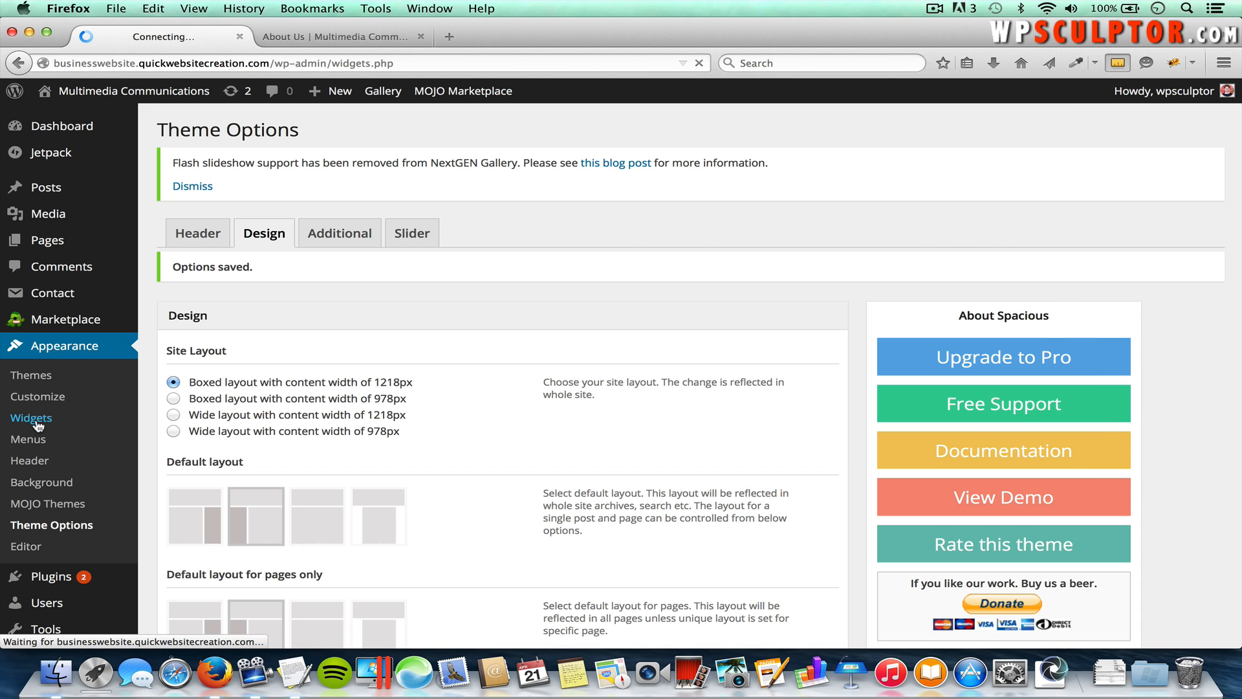
{"action": "scroll", "coordinate": [487, 417], "scroll_direction": "down", "scroll_amount": 4}
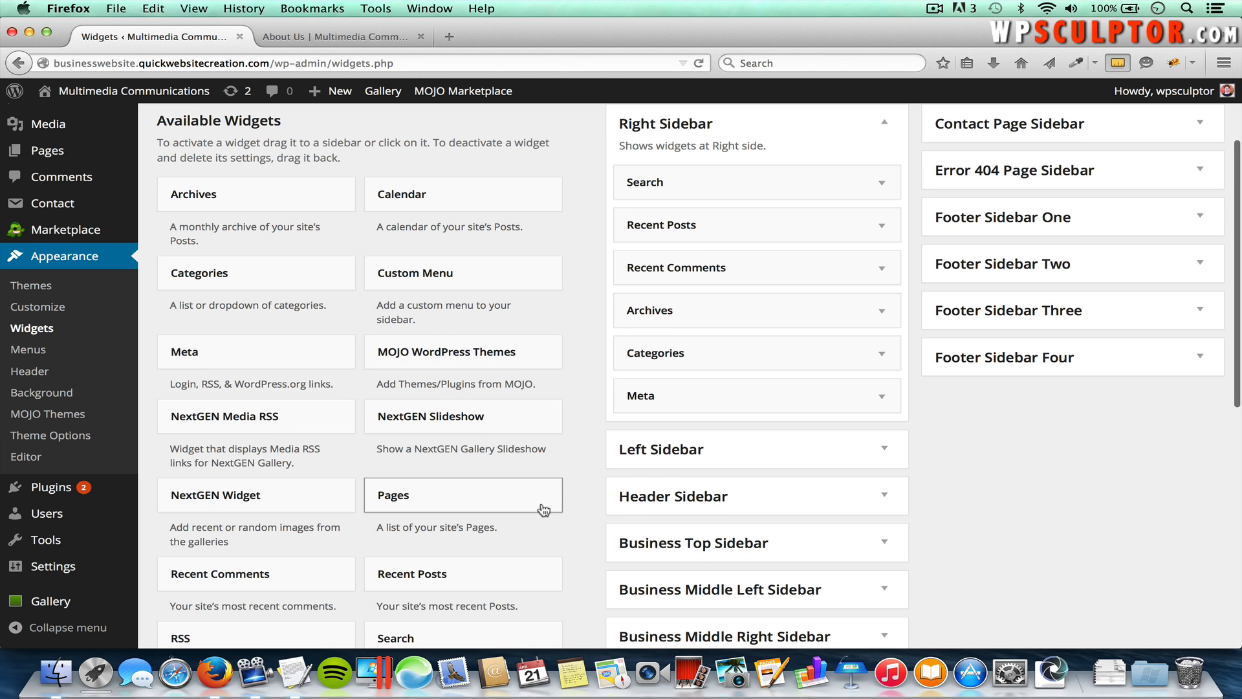
{"action": "scroll", "coordinate": [544, 505], "scroll_direction": "down", "scroll_amount": 2}
{"action": "scroll", "coordinate": [544, 508], "scroll_direction": "down", "scroll_amount": 2}
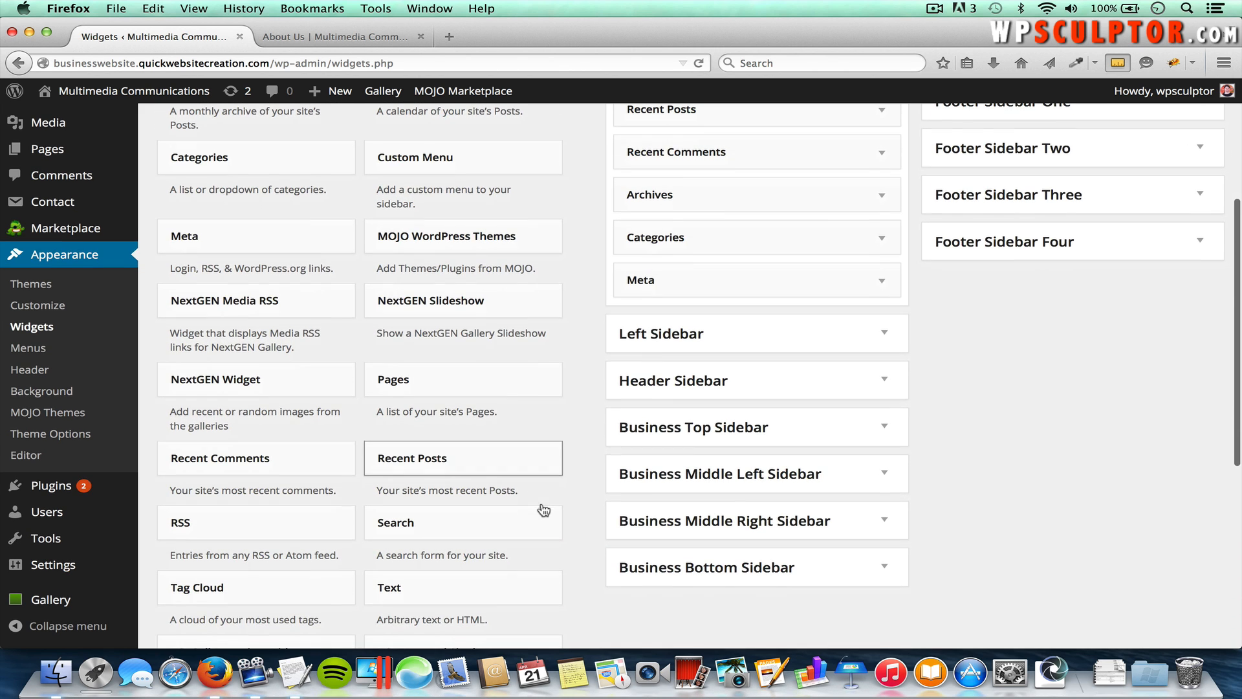
{"action": "left_click", "coordinate": [441, 522]}
{"action": "scroll", "coordinate": [491, 487], "scroll_direction": "down", "scroll_amount": 5}
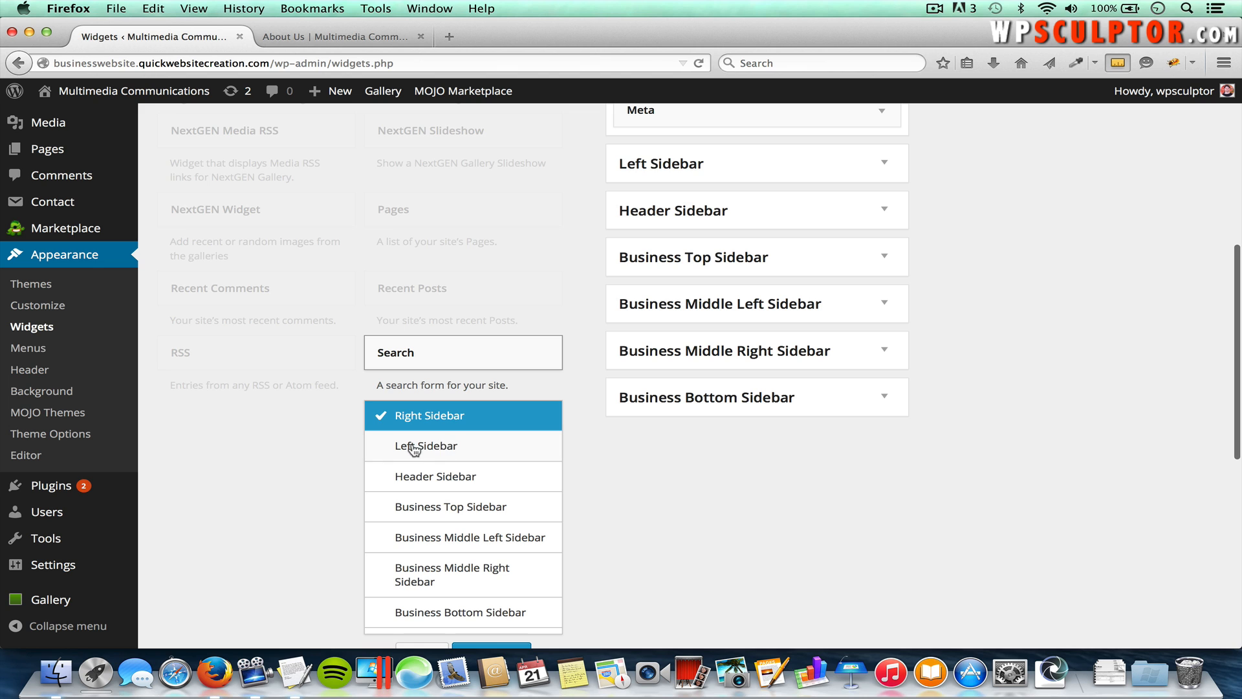
{"action": "left_click", "coordinate": [427, 446]}
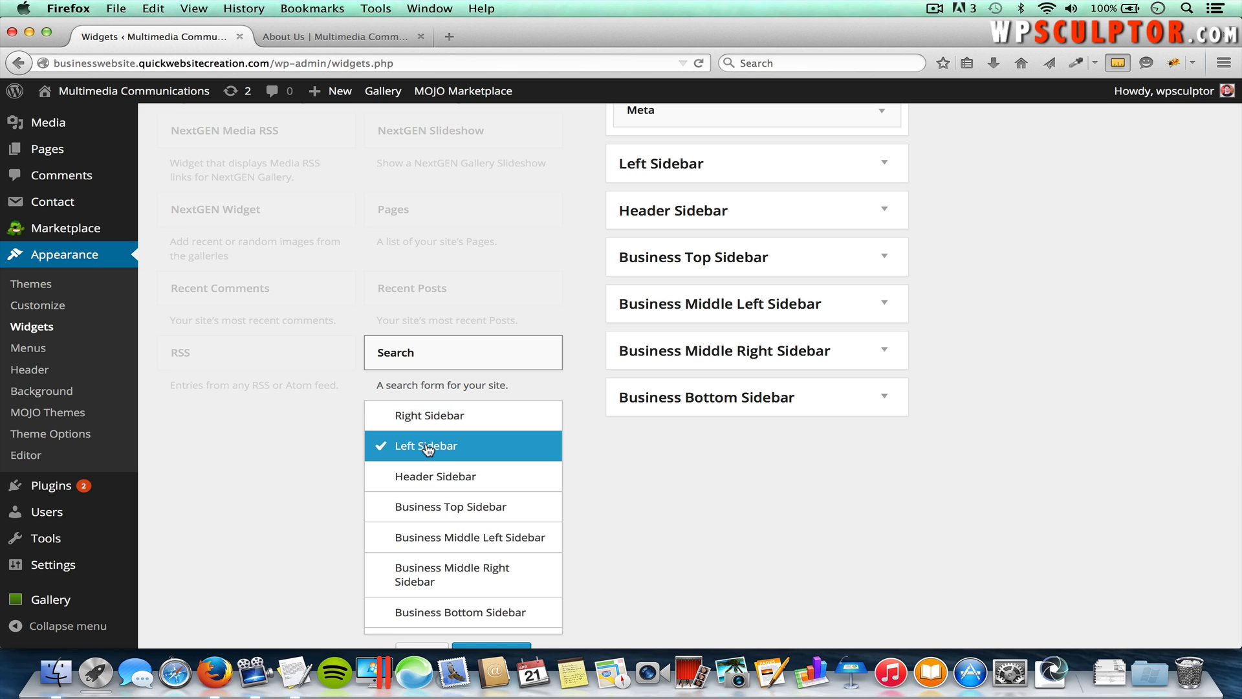
{"action": "scroll", "coordinate": [580, 483], "scroll_direction": "down", "scroll_amount": 2}
{"action": "scroll", "coordinate": [580, 486], "scroll_direction": "down", "scroll_amount": 2}
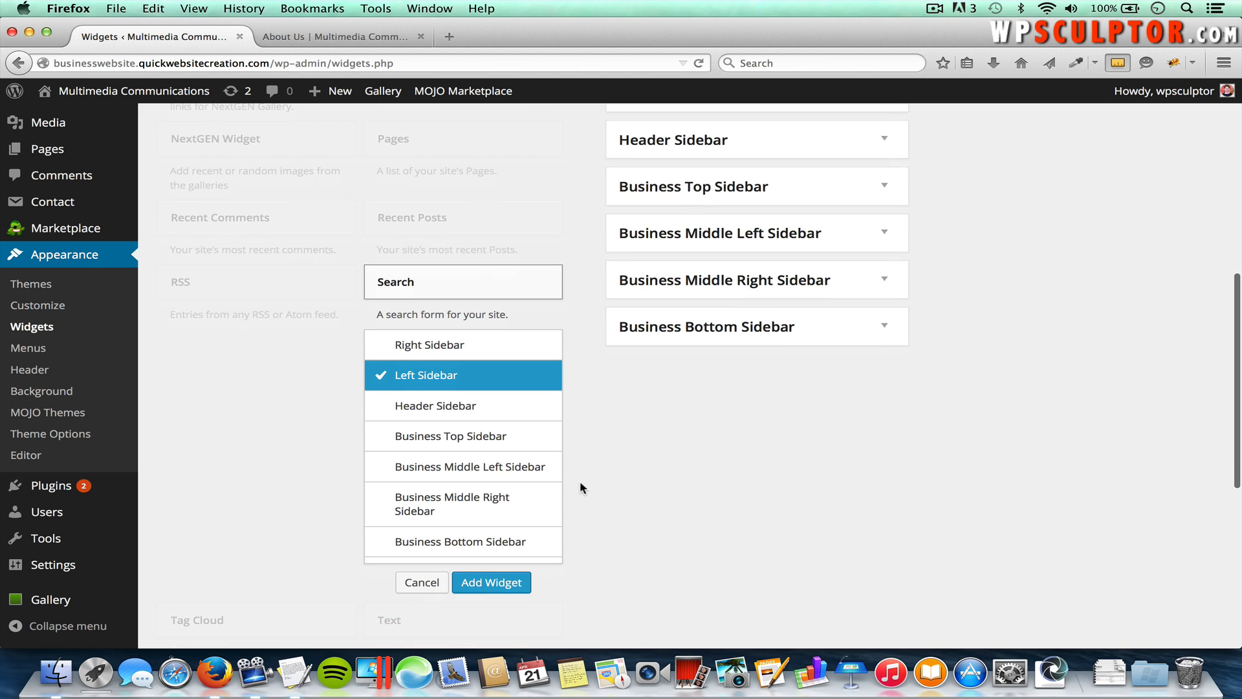
{"action": "left_click", "coordinate": [511, 582]}
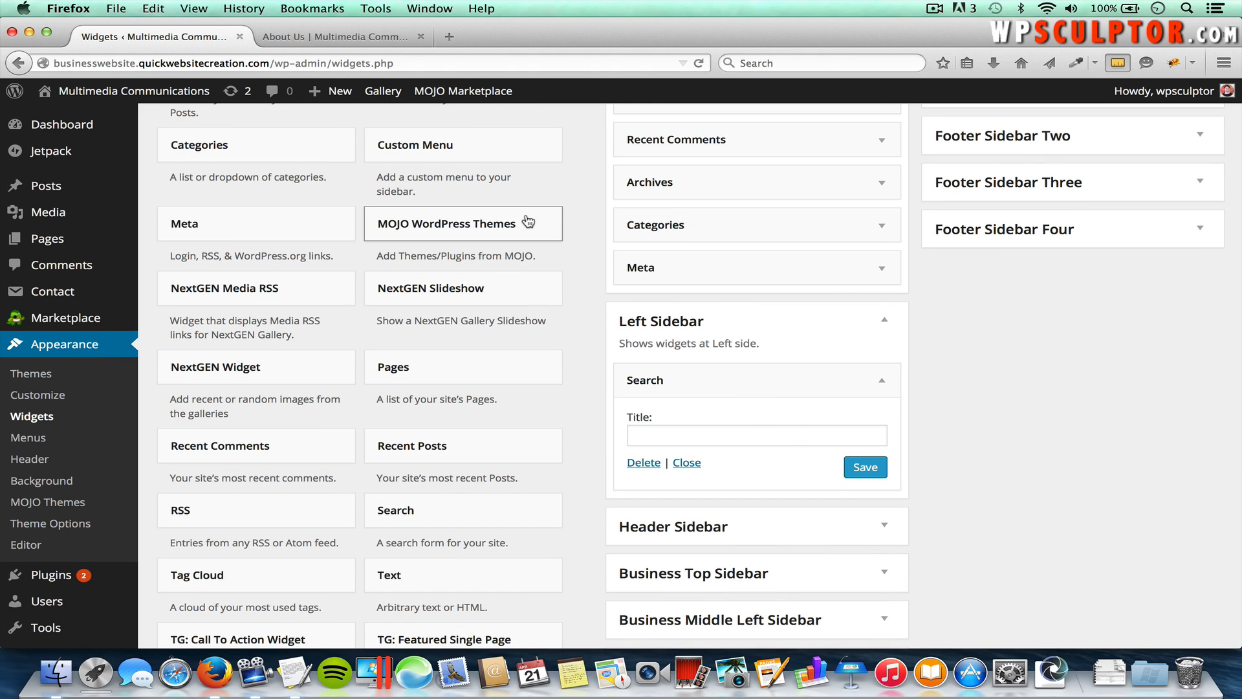
{"action": "left_click", "coordinate": [362, 36]}
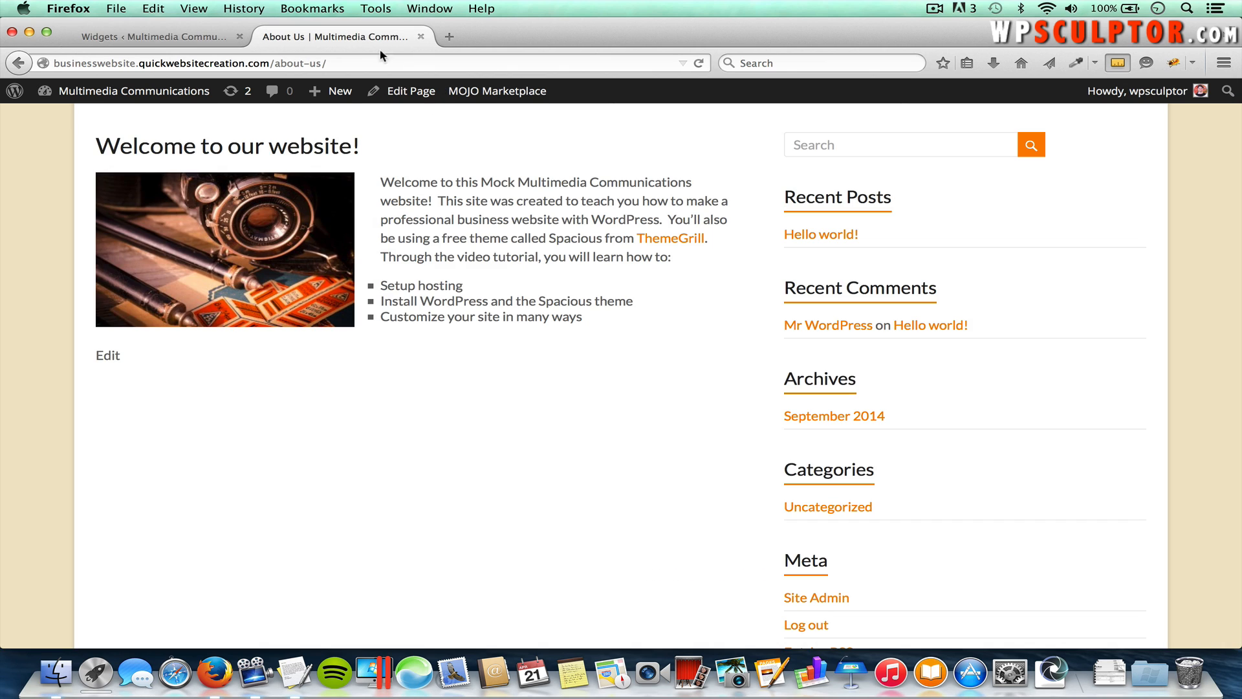
Step: Reload About Us to see the left Search sidebar, open Services > Photography, then return to Widgets
{"action": "key", "text": "super+r"}
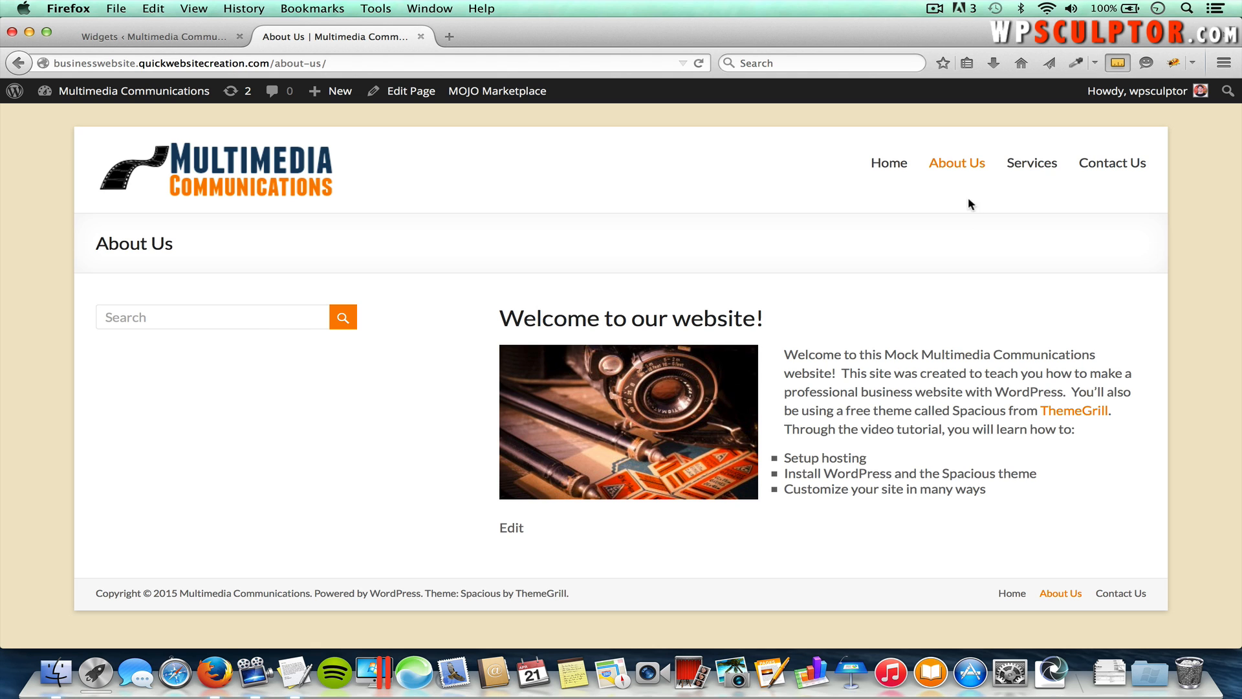
{"action": "mouse_move", "coordinate": [1044, 163]}
{"action": "left_click", "coordinate": [1045, 194]}
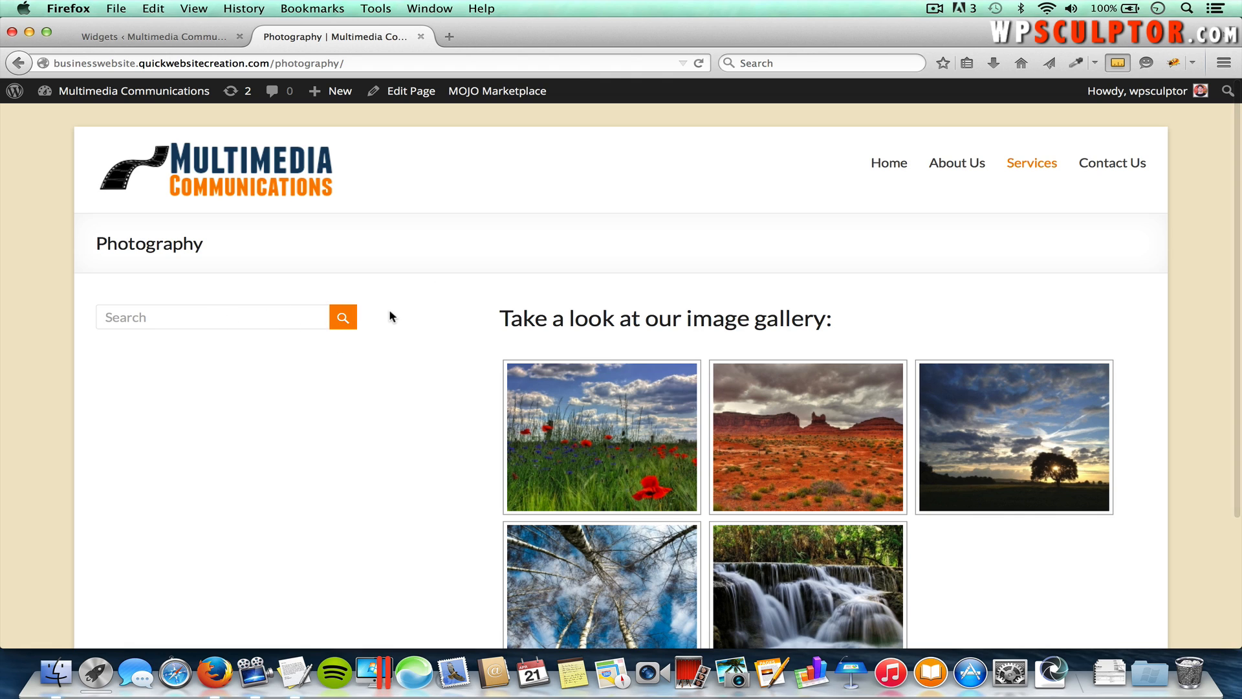
{"action": "left_click", "coordinate": [162, 40]}
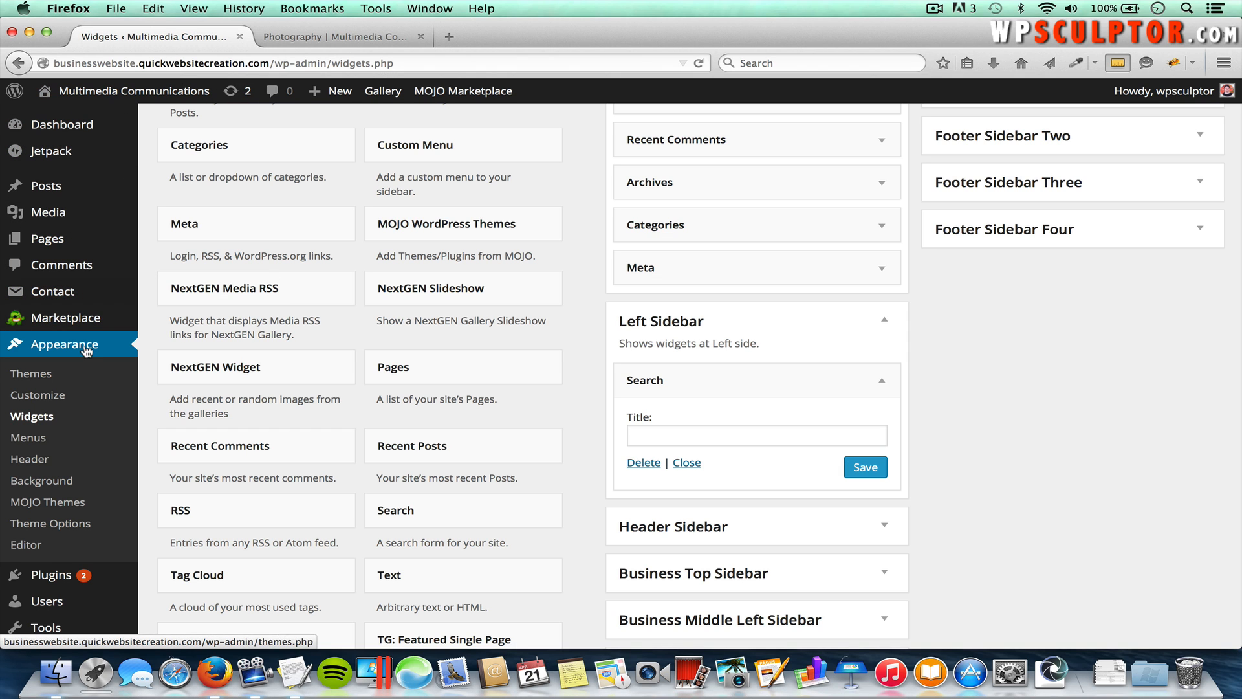
Step: Switch default, pages-only and single-post layouts to right sidebar, save, and reload the Photography page
{"action": "left_click", "coordinate": [55, 526]}
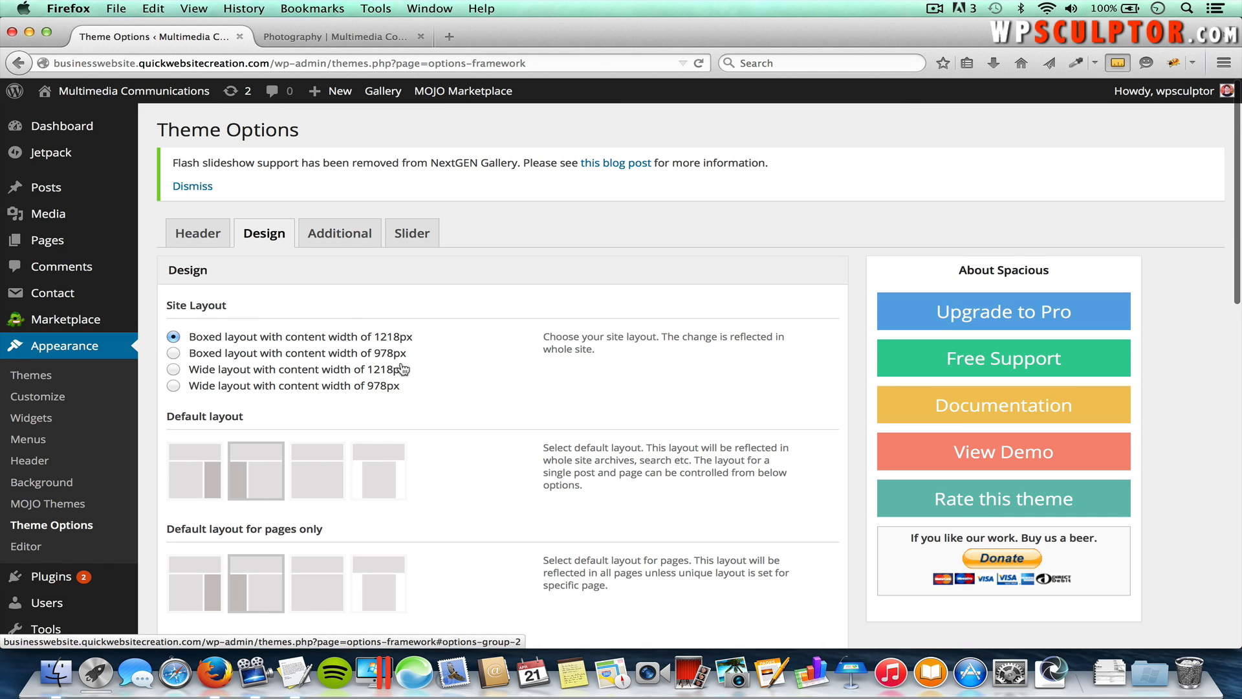
{"action": "scroll", "coordinate": [414, 390], "scroll_direction": "down", "scroll_amount": 3}
{"action": "left_click", "coordinate": [187, 353]}
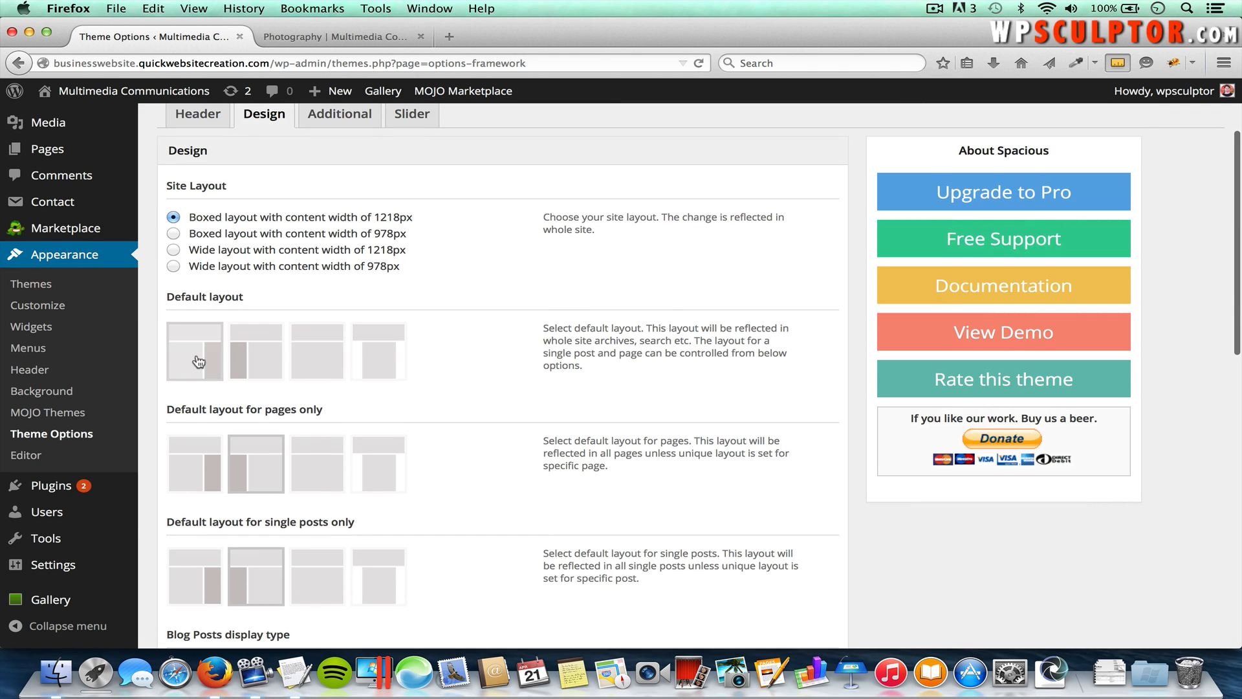
{"action": "left_click", "coordinate": [191, 467]}
{"action": "left_click", "coordinate": [186, 568]}
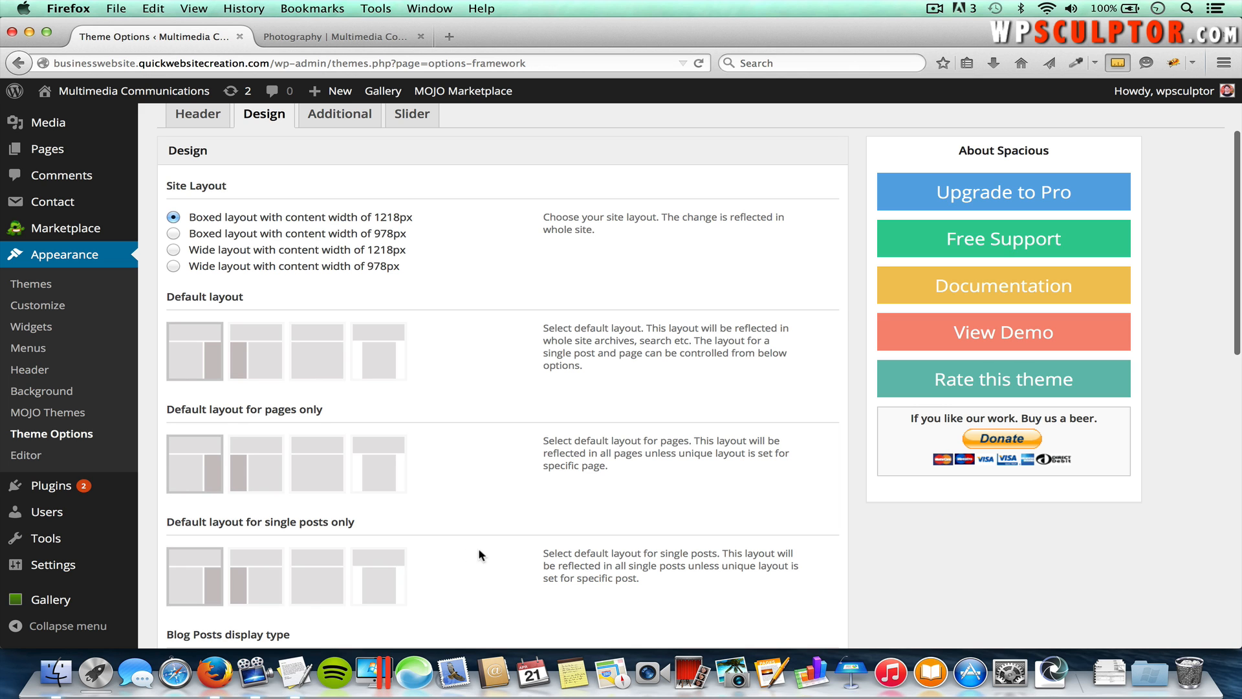
{"action": "scroll", "coordinate": [499, 556], "scroll_direction": "down", "scroll_amount": 10}
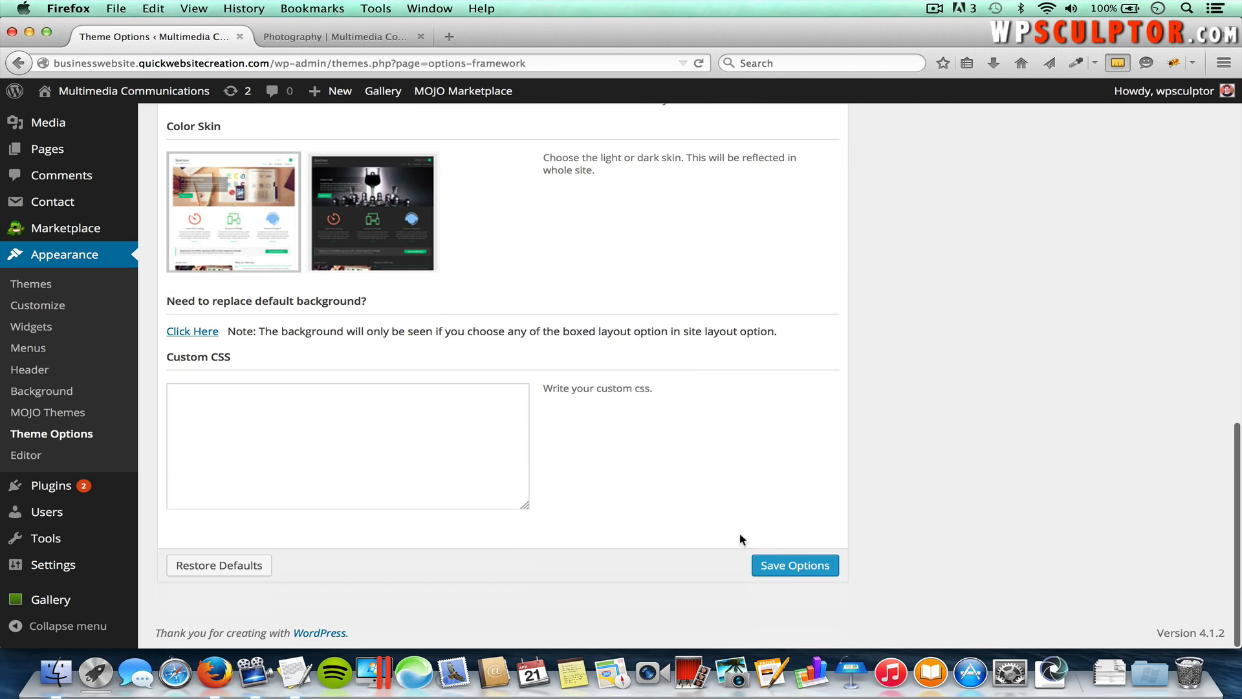
{"action": "left_click", "coordinate": [800, 564]}
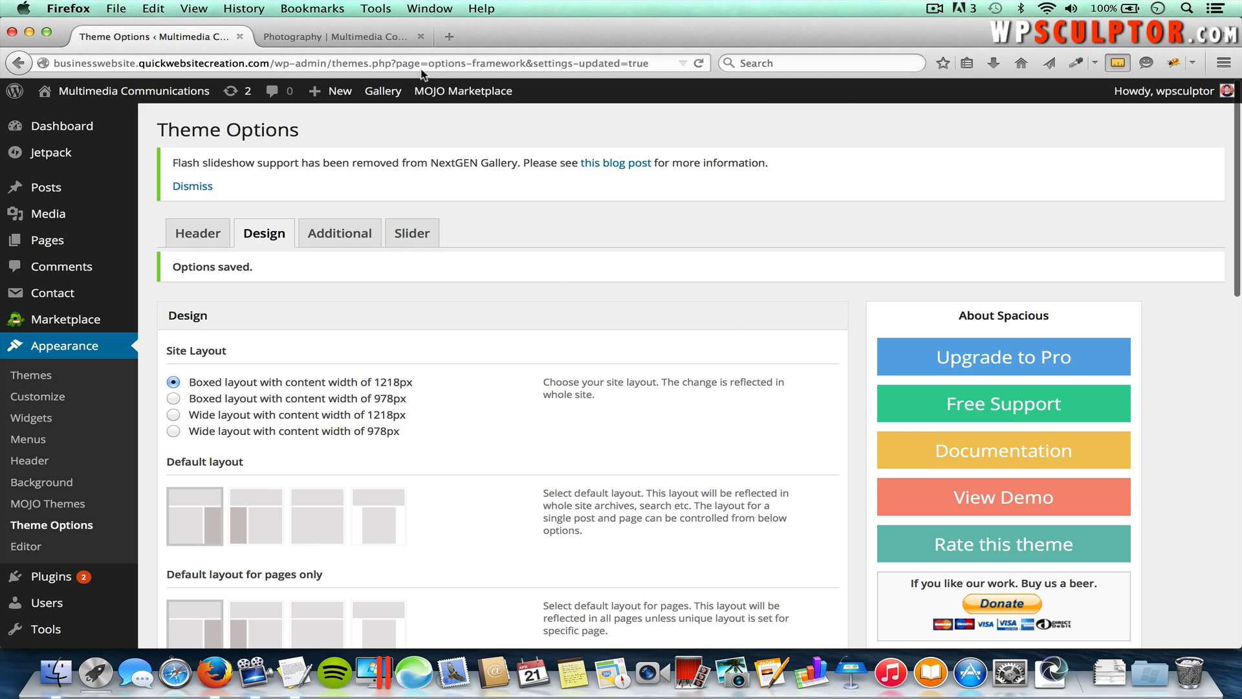
{"action": "left_click", "coordinate": [377, 44]}
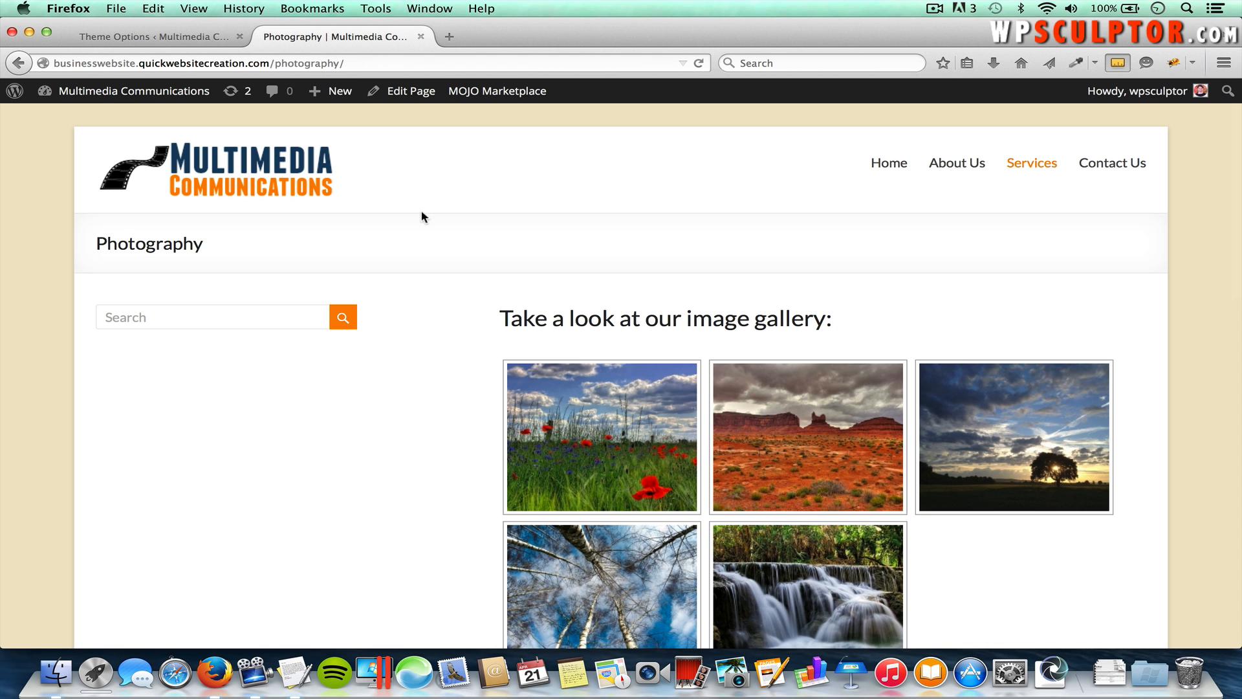
{"action": "key", "text": "super+r"}
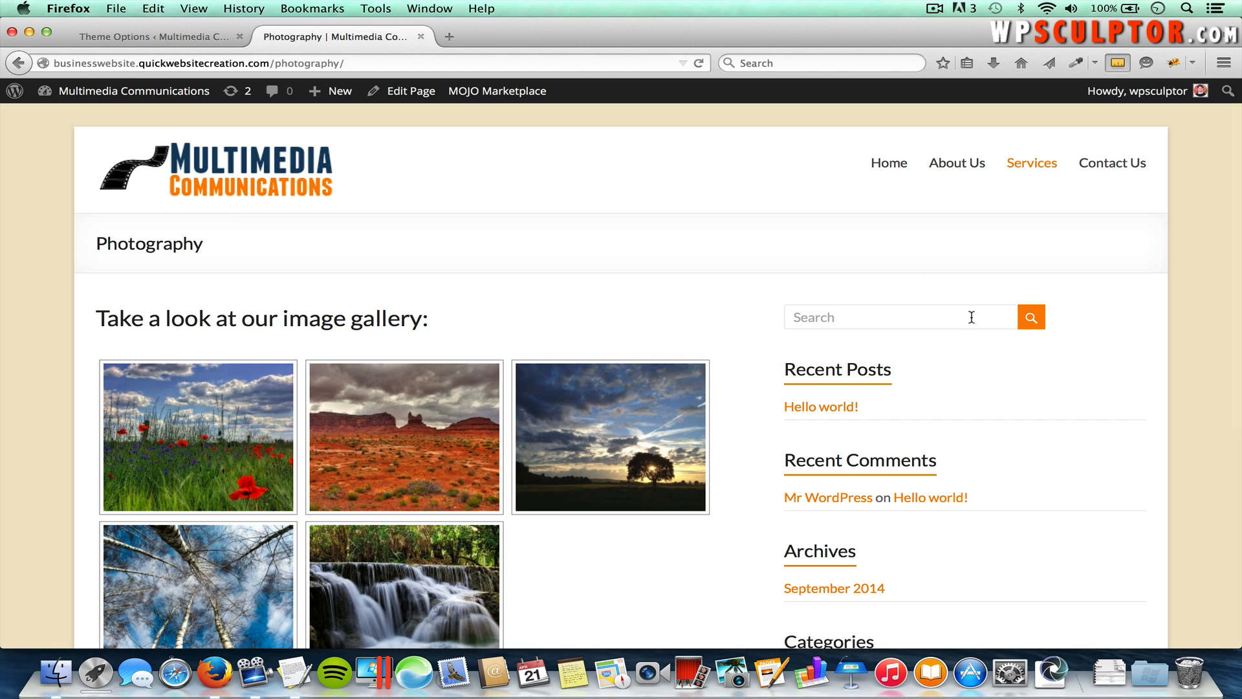
Step: Scroll the reloaded Photography page to confirm the sidebar sits on the right, then return to Theme Options
{"action": "scroll", "coordinate": [984, 387], "scroll_direction": "down", "scroll_amount": 5}
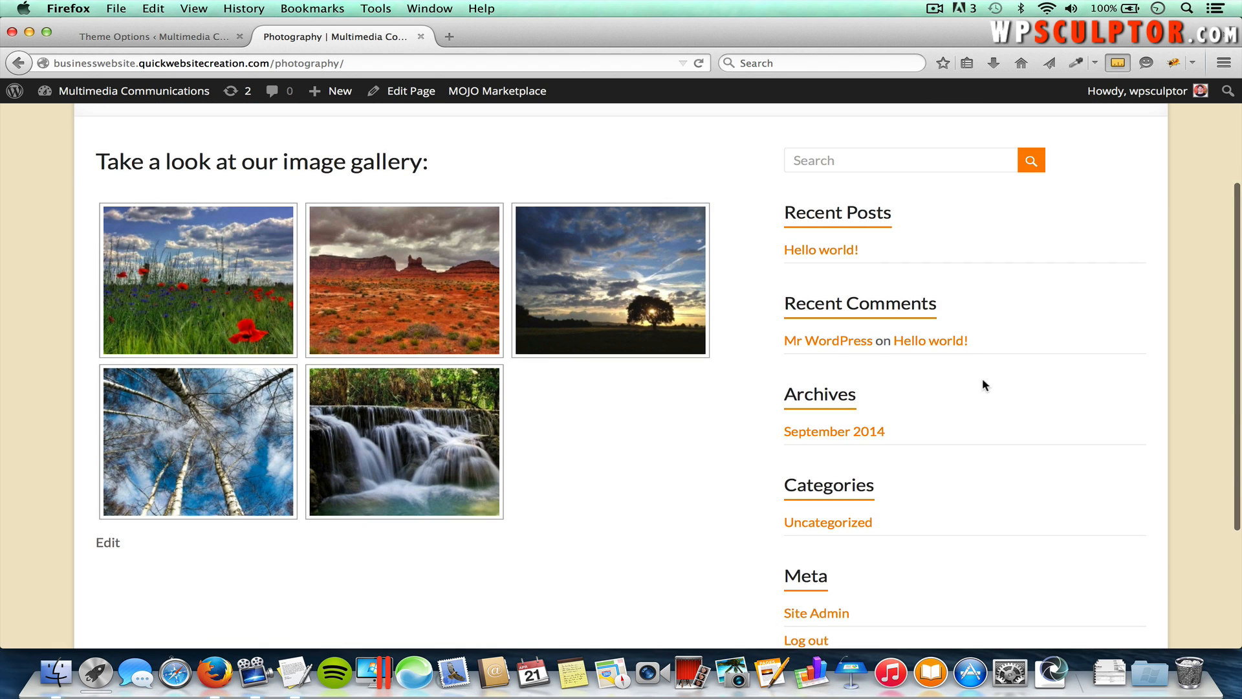
{"action": "scroll", "coordinate": [898, 563], "scroll_direction": "down", "scroll_amount": 7}
{"action": "scroll", "coordinate": [902, 579], "scroll_direction": "up", "scroll_amount": 12}
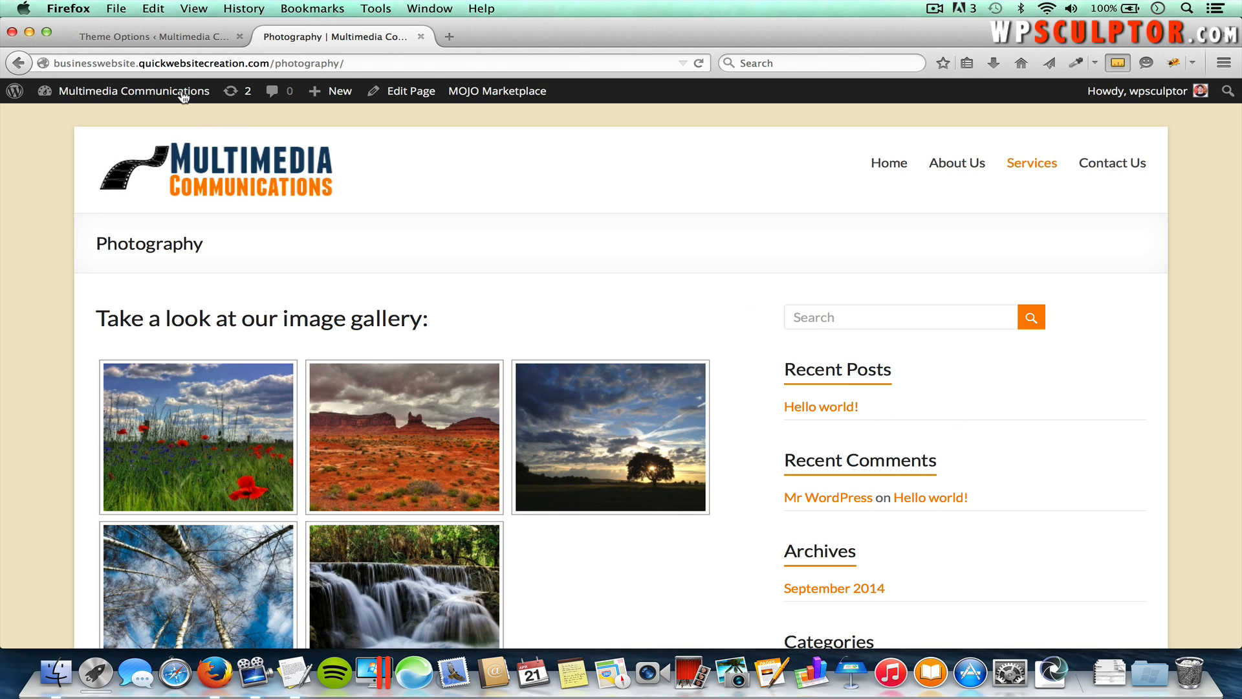
{"action": "left_click", "coordinate": [145, 31]}
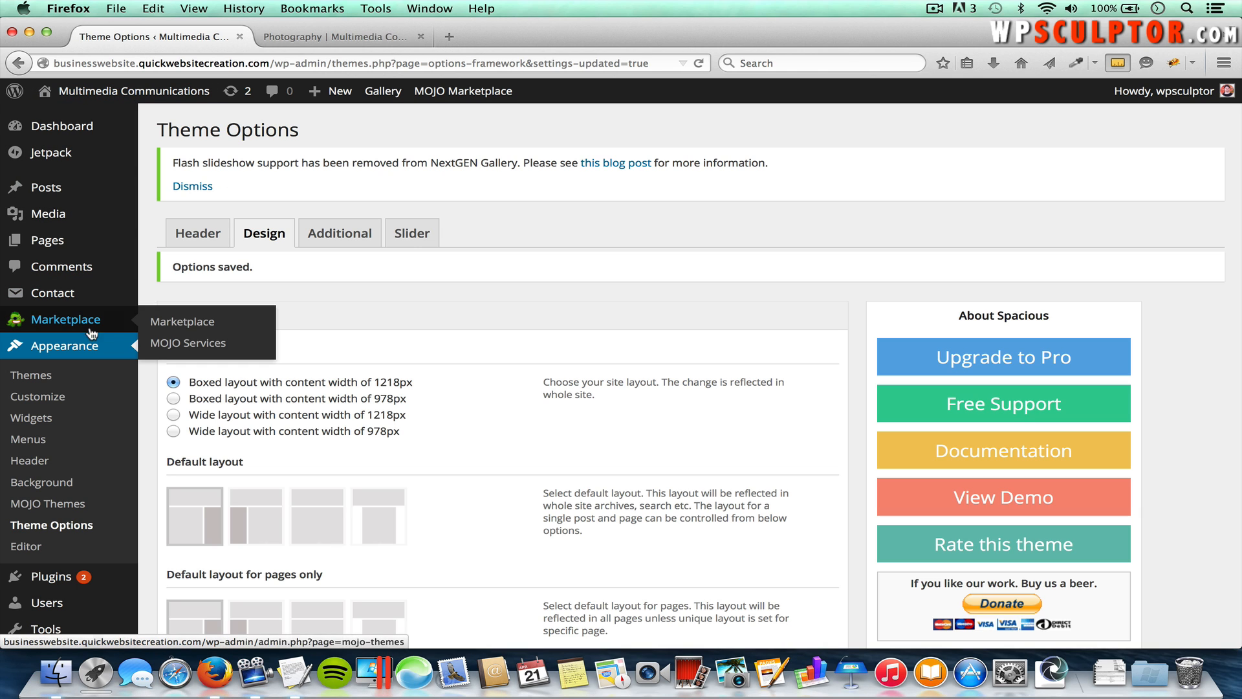
Step: Drag Search, Recent Posts, Recent Comments, Archives, Categories and Meta out of the Right Sidebar, then reload Photography
{"action": "left_click", "coordinate": [33, 422]}
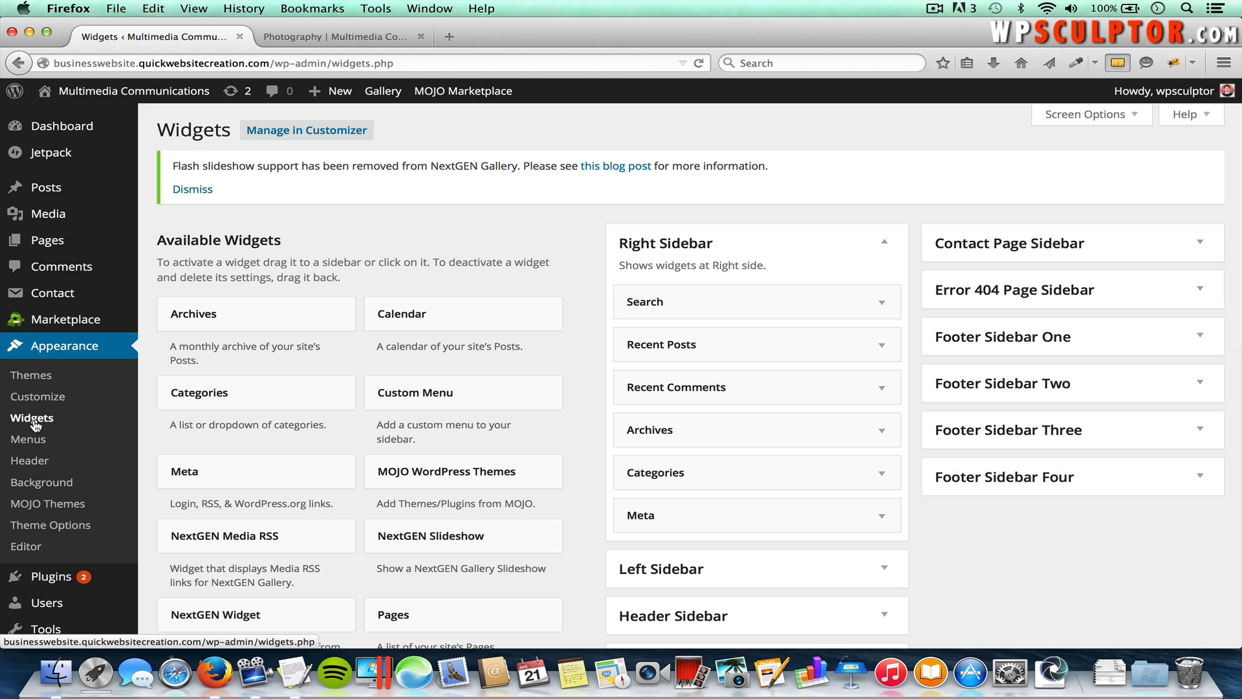
{"action": "left_click", "coordinate": [882, 244]}
{"action": "left_click", "coordinate": [883, 243]}
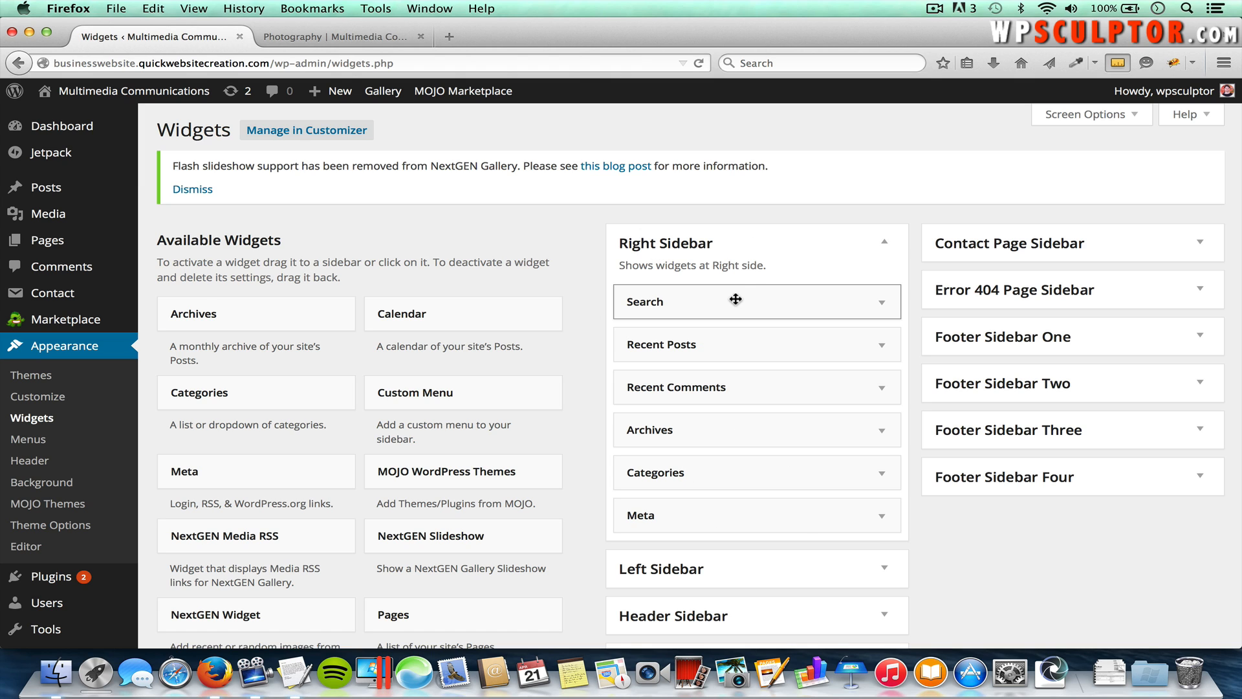
{"action": "left_click_drag", "start_coordinate": [737, 302], "coordinate": [369, 347]}
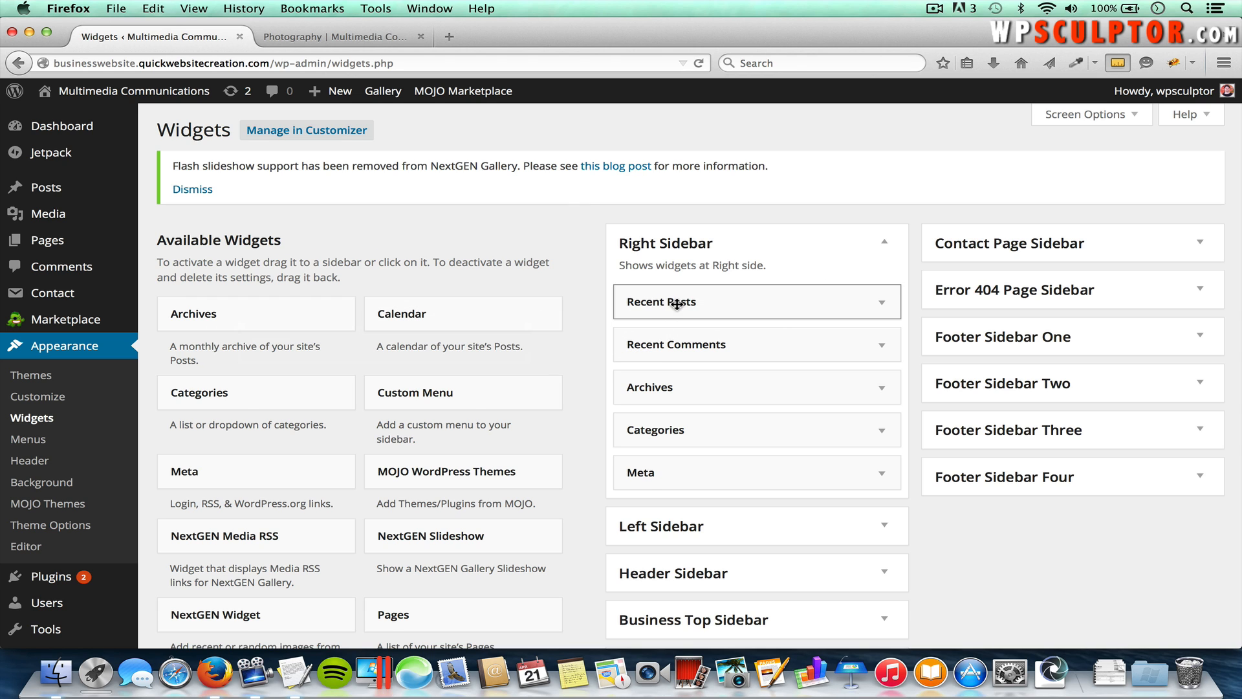
{"action": "left_click_drag", "start_coordinate": [674, 302], "coordinate": [349, 355]}
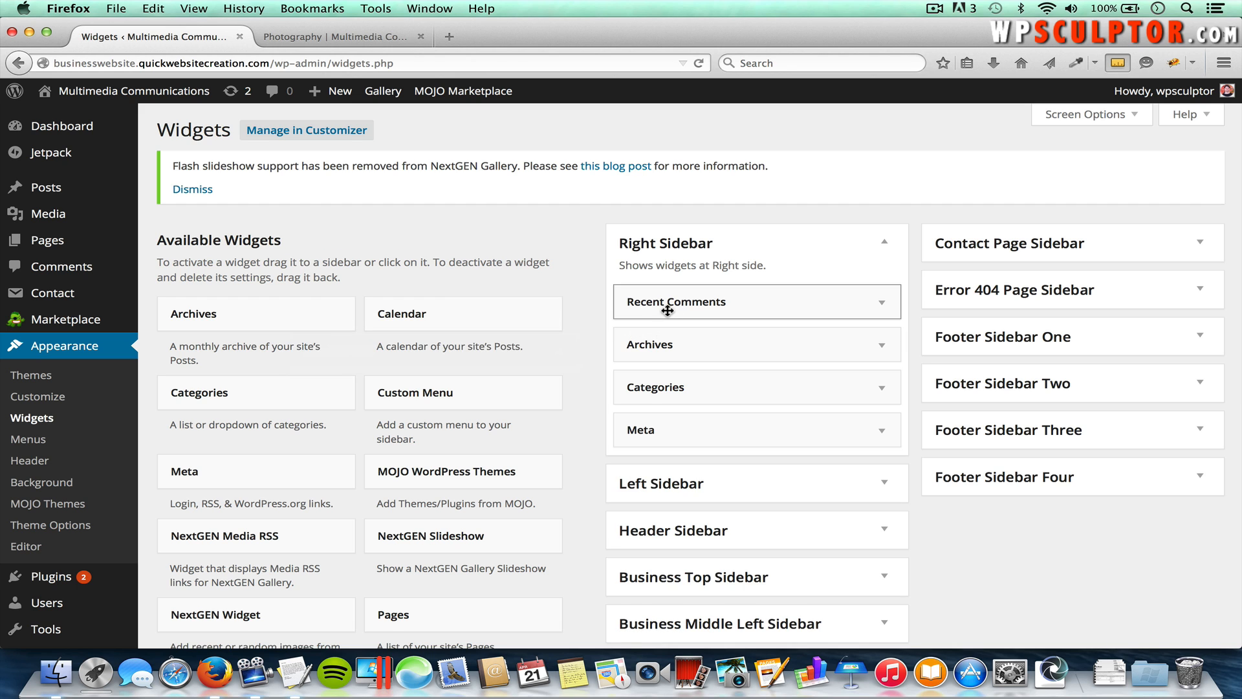
{"action": "left_click_drag", "start_coordinate": [710, 302], "coordinate": [395, 388]}
{"action": "left_click_drag", "start_coordinate": [646, 302], "coordinate": [388, 369]}
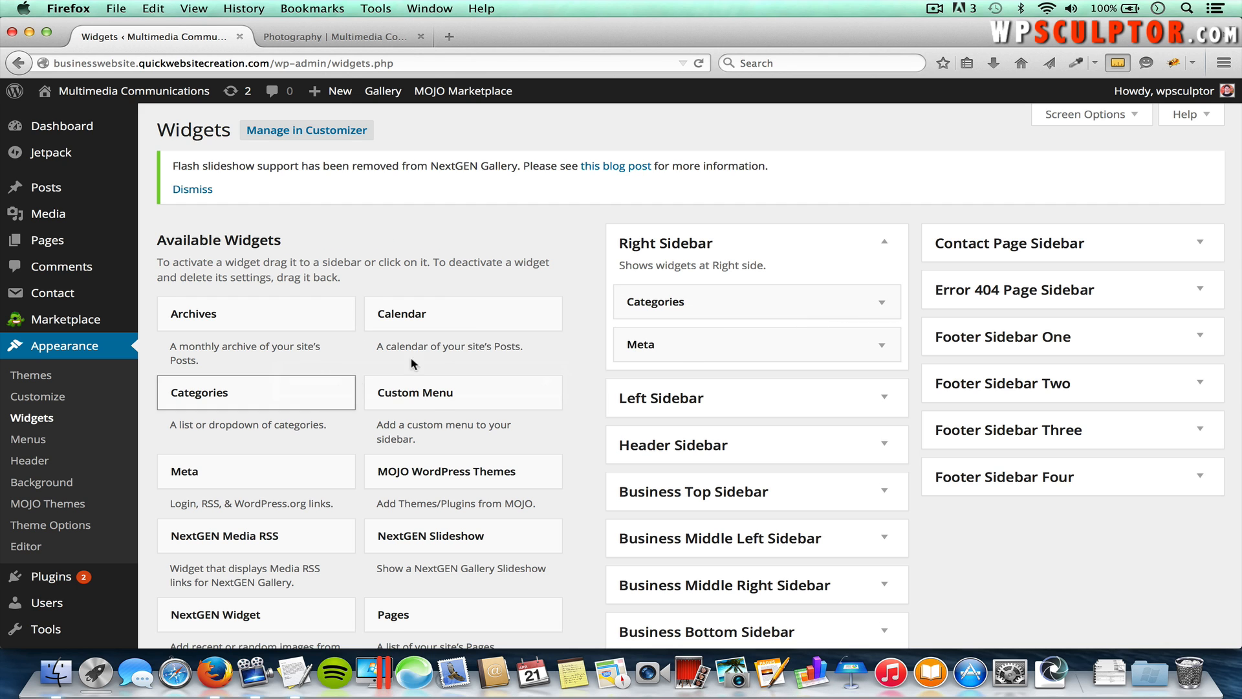
{"action": "left_click_drag", "start_coordinate": [628, 302], "coordinate": [311, 392]}
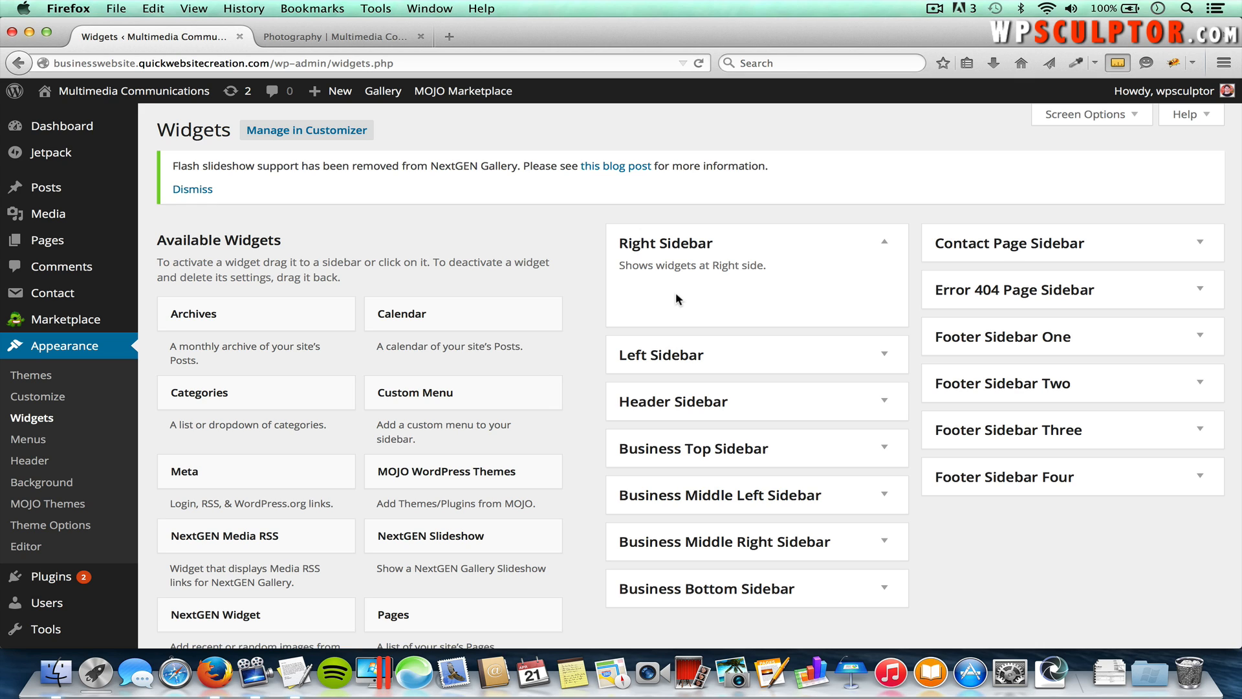
{"action": "left_click", "coordinate": [365, 39]}
{"action": "key", "text": "super+r"}
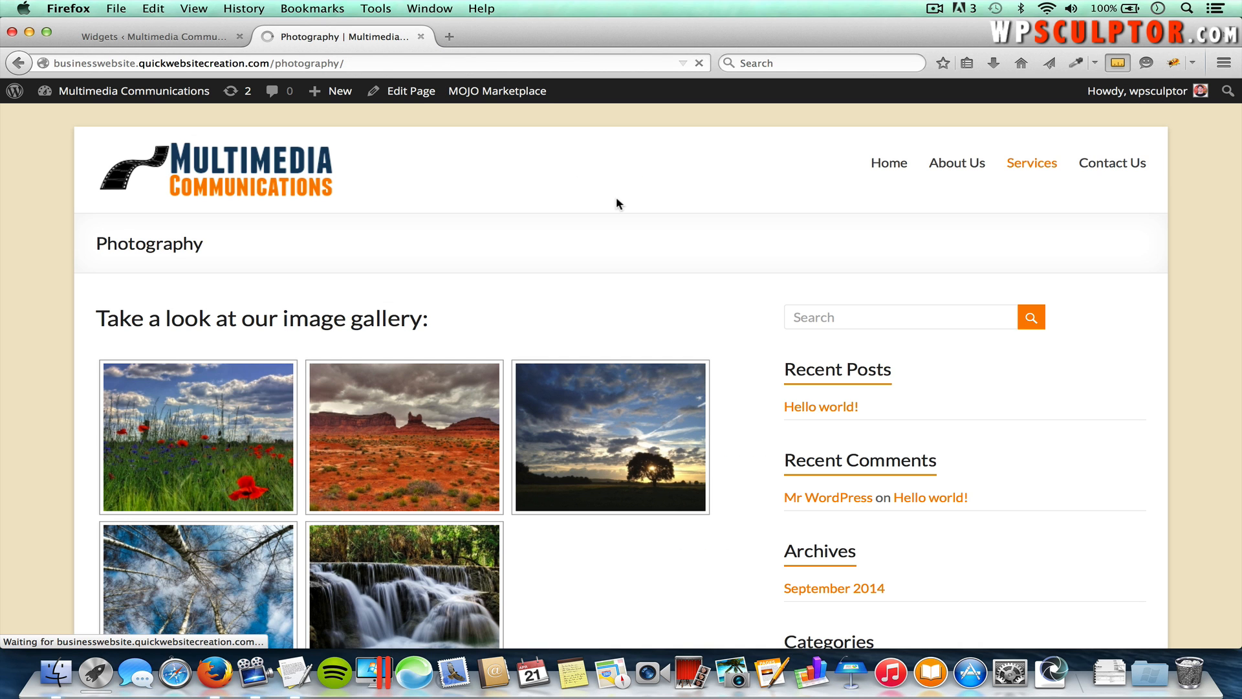
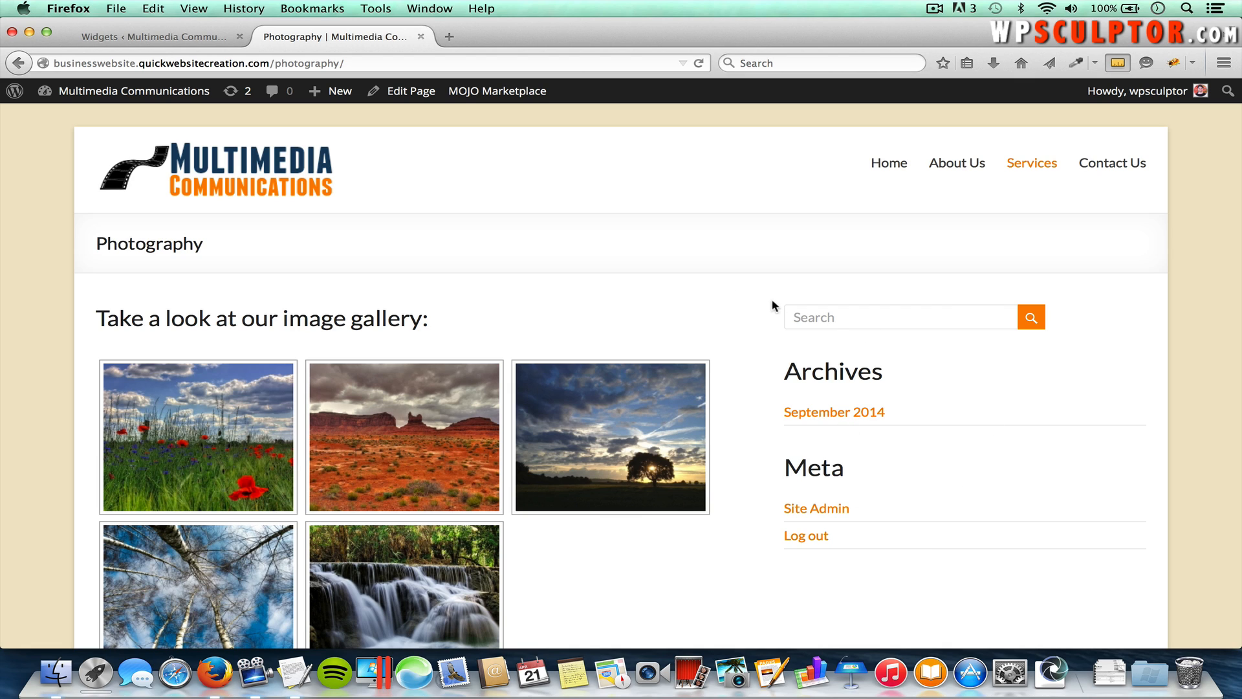
Step: Return to the Widgets admin tab, where the Right Sidebar now stands empty
{"action": "left_click", "coordinate": [173, 37]}
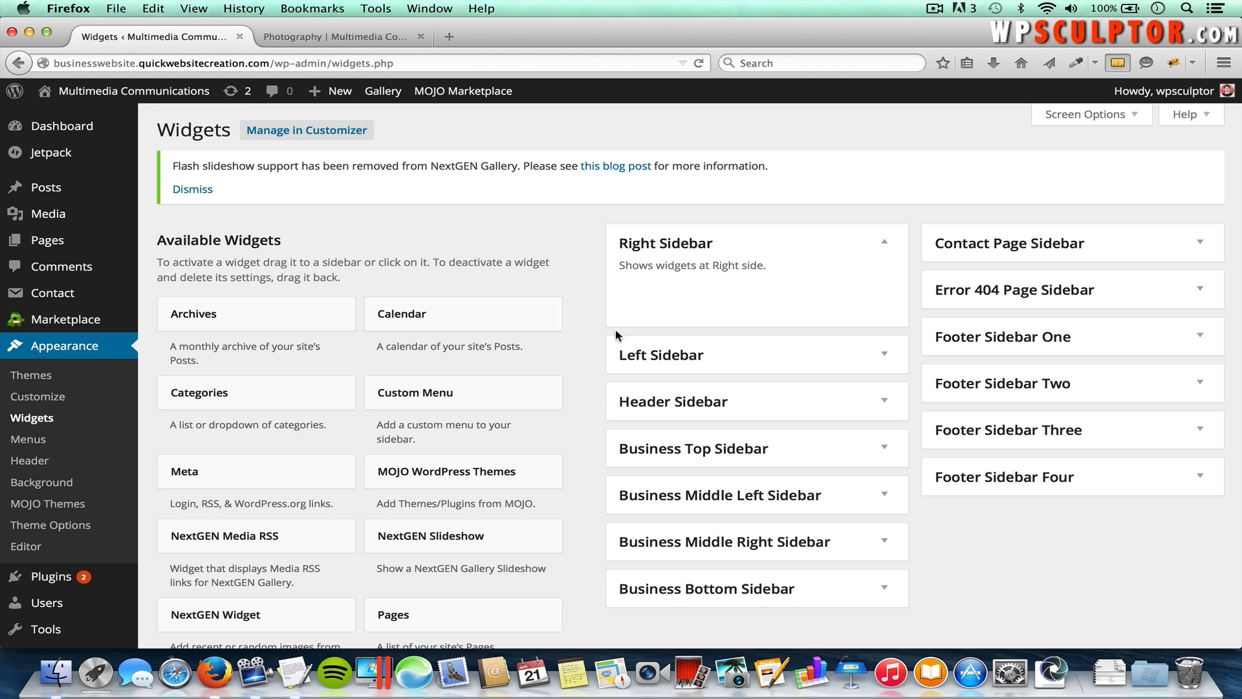
Step: Add a TG: Testimonial widget to the Right Sidebar
{"action": "scroll", "coordinate": [401, 553], "scroll_direction": "down", "scroll_amount": 5}
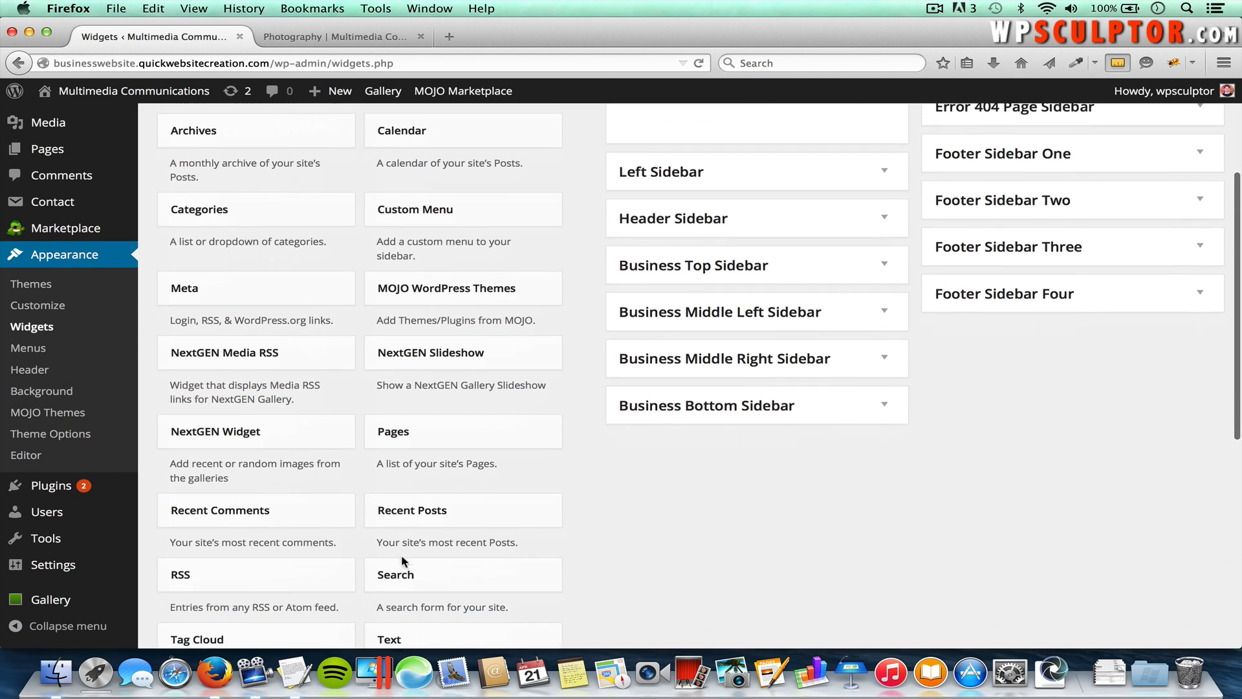
{"action": "scroll", "coordinate": [401, 560], "scroll_direction": "down", "scroll_amount": 5}
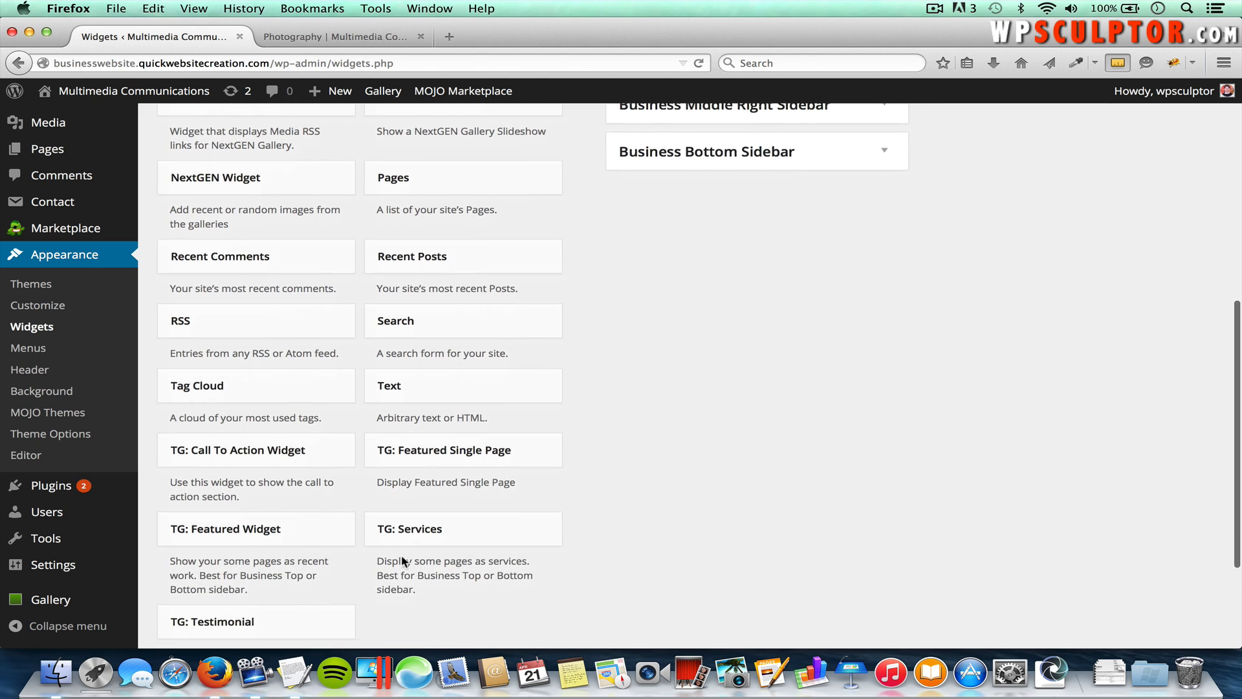
{"action": "scroll", "coordinate": [401, 561], "scroll_direction": "down", "scroll_amount": 2}
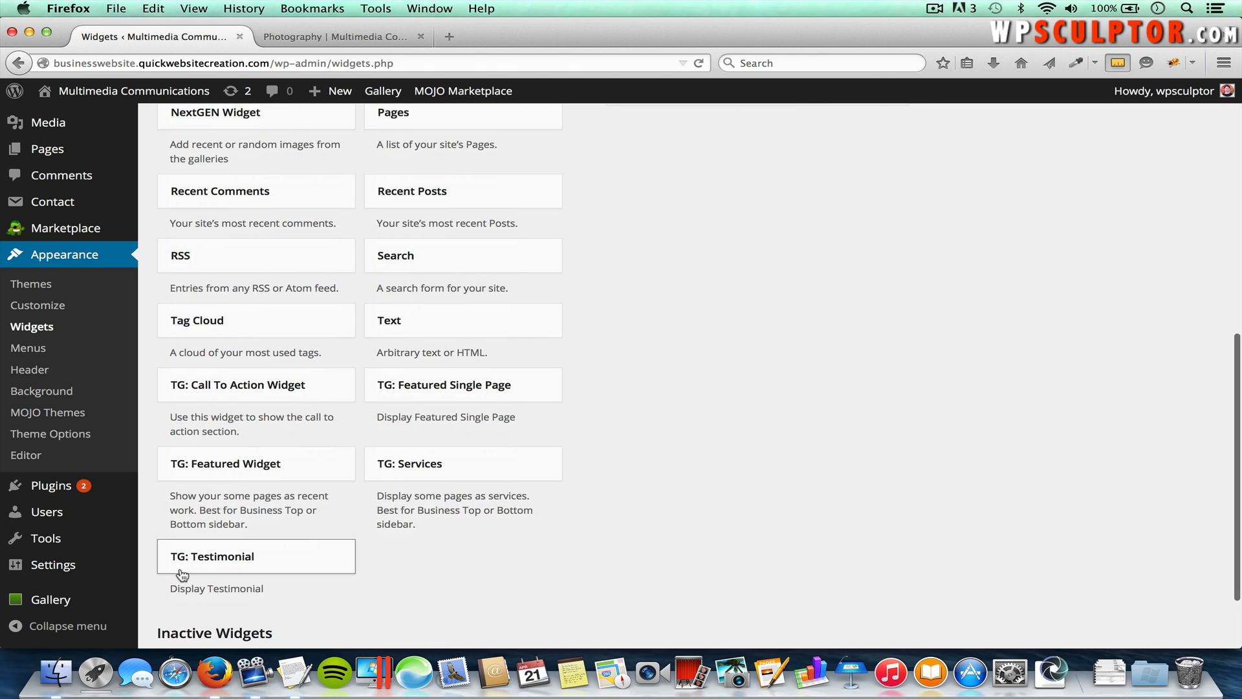
{"action": "left_click", "coordinate": [243, 559]}
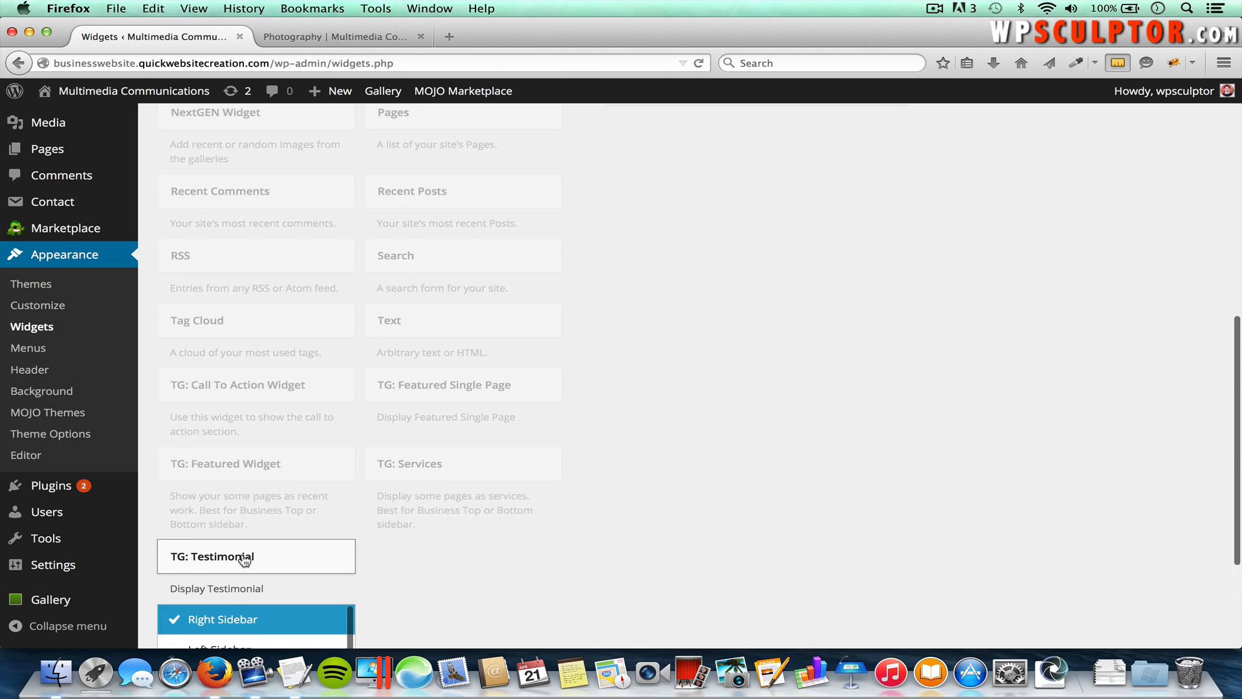
{"action": "scroll", "coordinate": [244, 560], "scroll_direction": "down", "scroll_amount": 5}
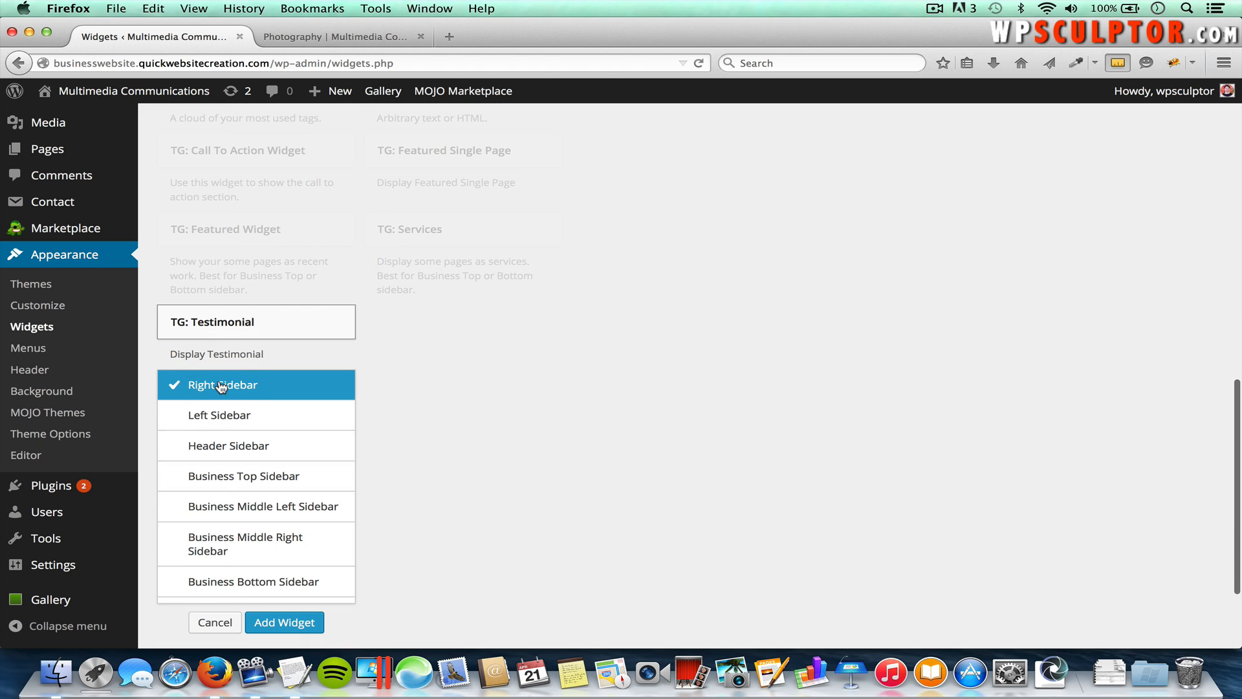
{"action": "left_click", "coordinate": [292, 623]}
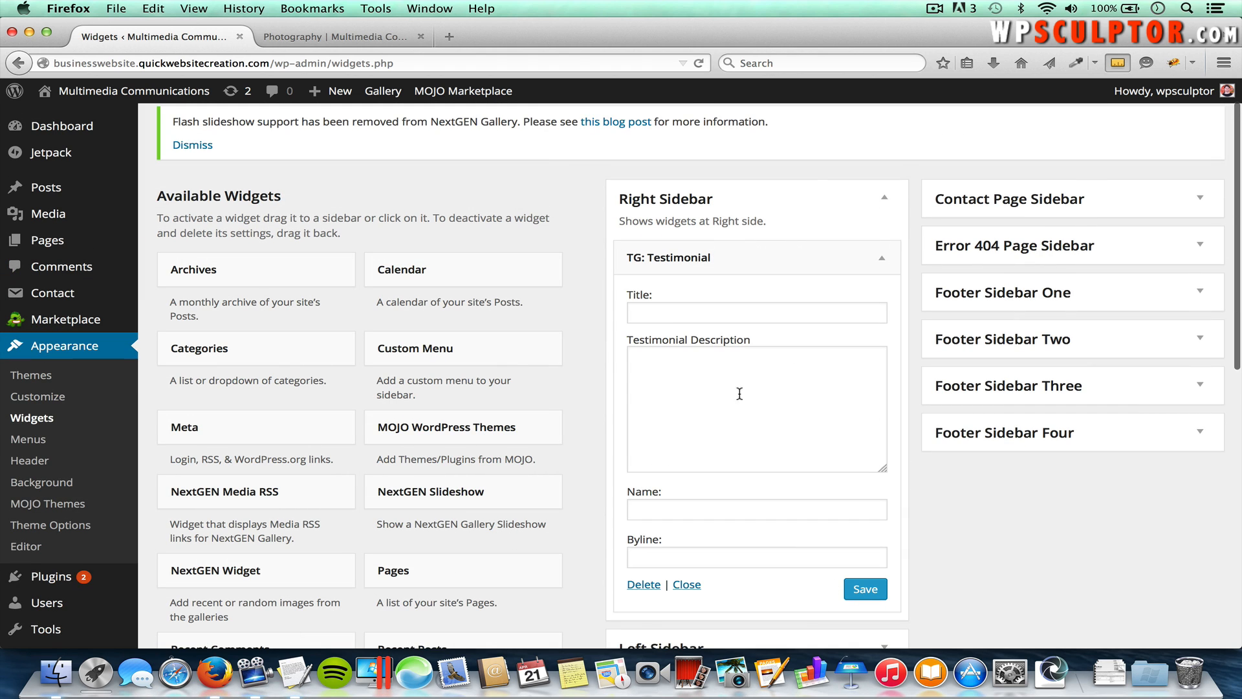
Step: Title it 'Testimonial:' and paste the client's quote from the text document as its description
{"action": "left_click", "coordinate": [682, 309]}
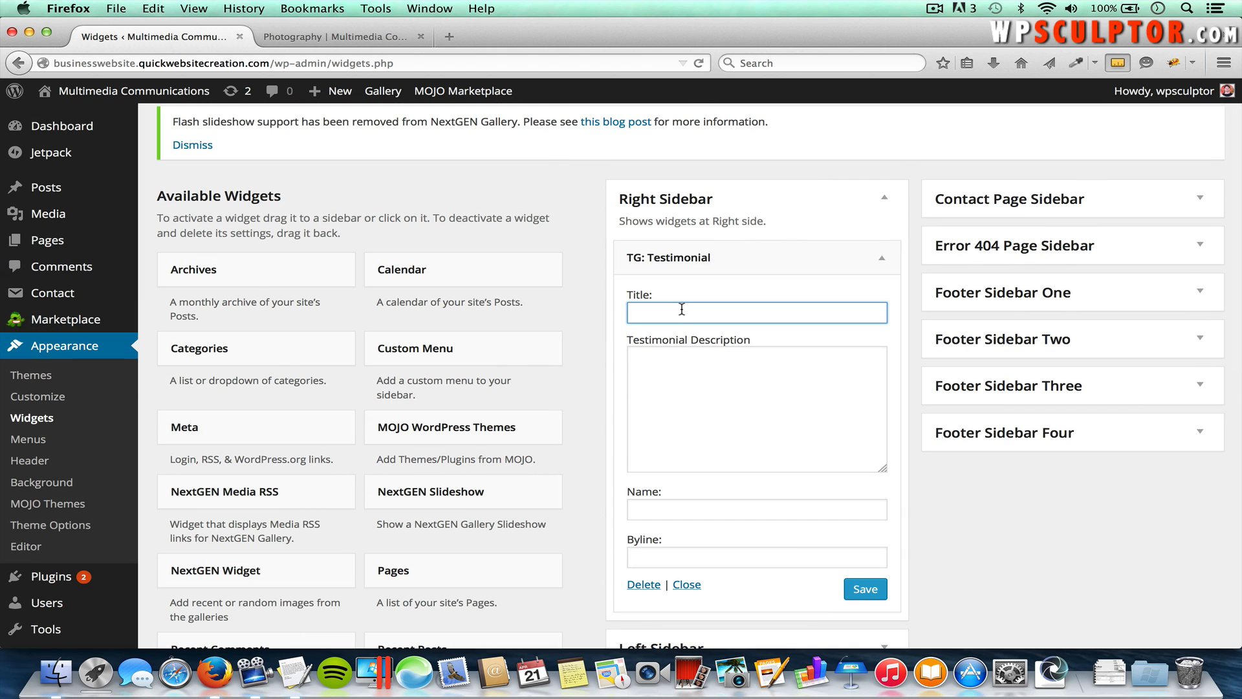
{"action": "type", "text": "Testi"}
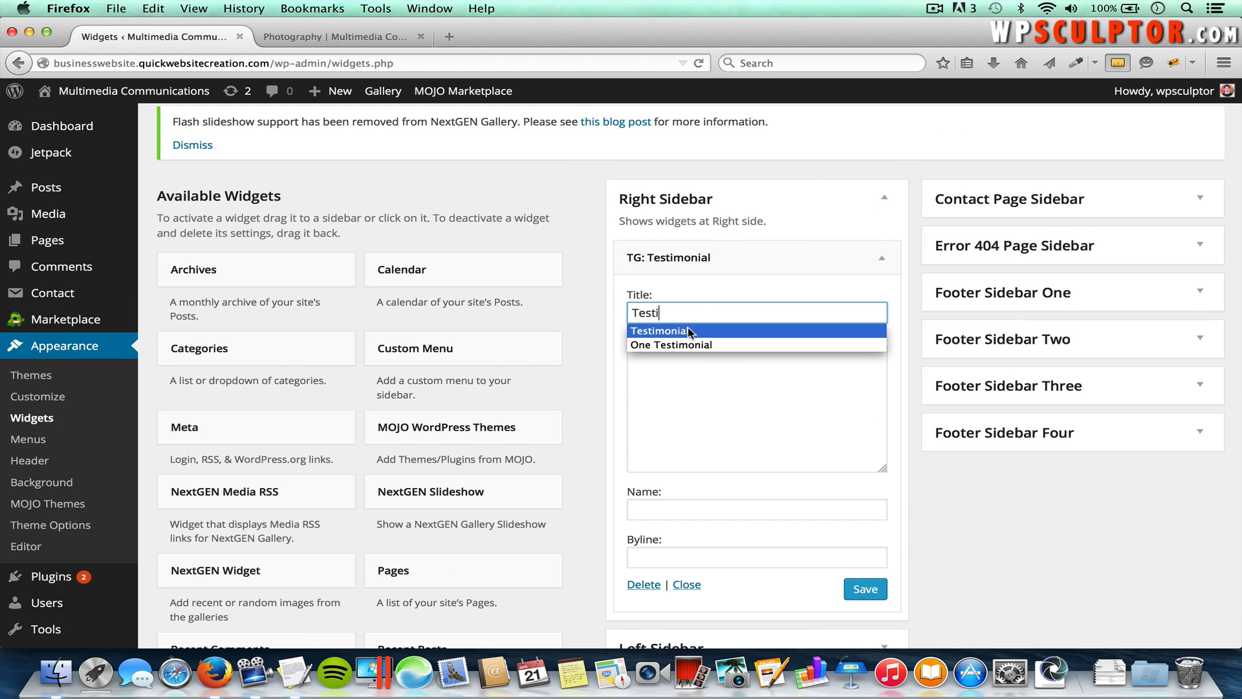
{"action": "left_click", "coordinate": [691, 330]}
{"action": "left_click", "coordinate": [679, 392]}
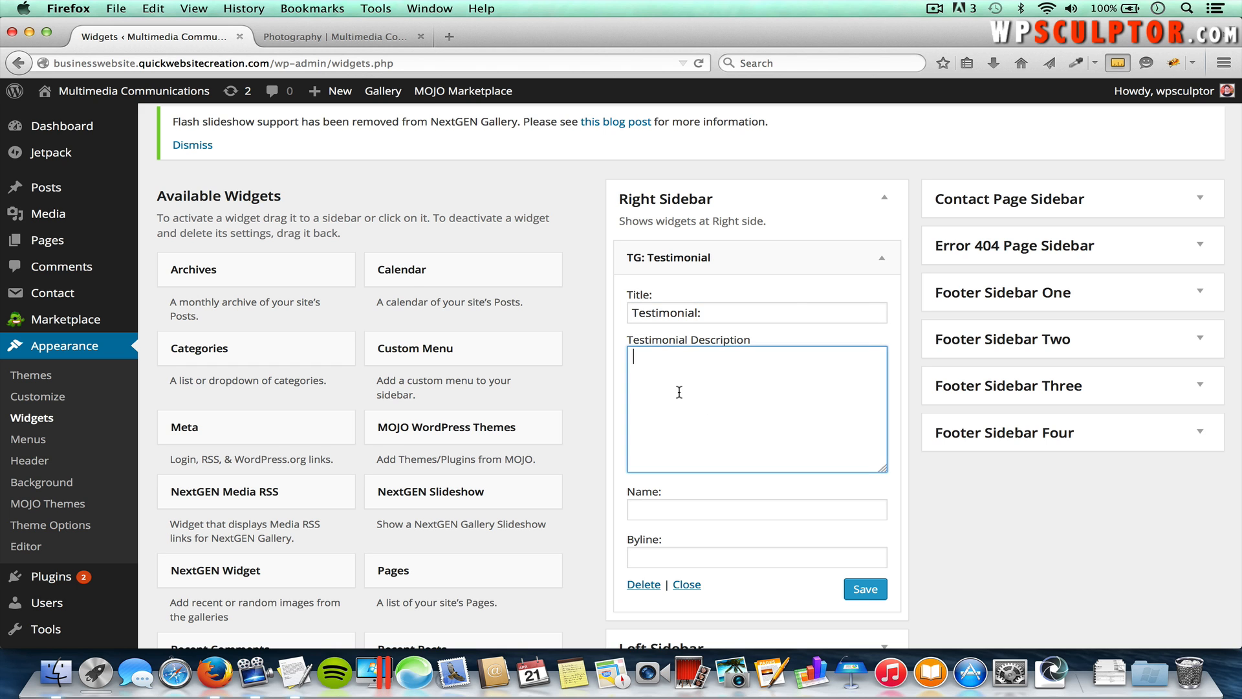
{"action": "key", "text": "super+Tab"}
{"action": "key", "text": "super+Tab"}
{"action": "key", "text": "super+c"}
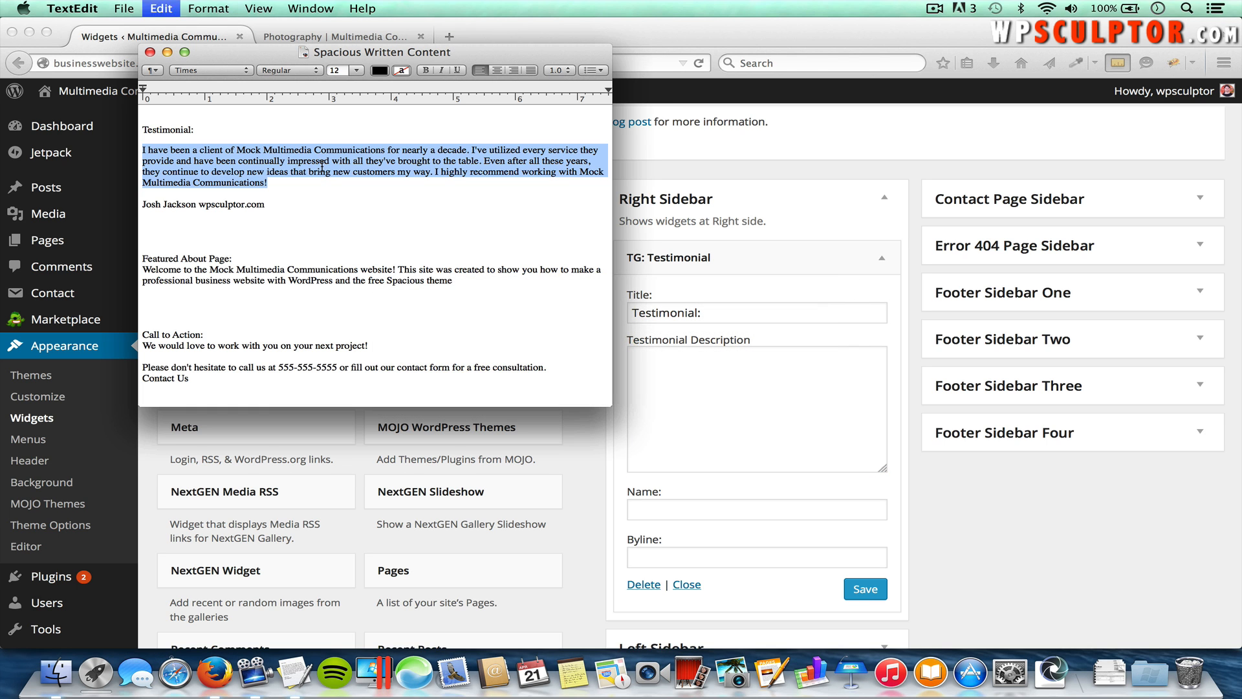
{"action": "key", "text": "super+Tab"}
{"action": "key", "text": "super+v"}
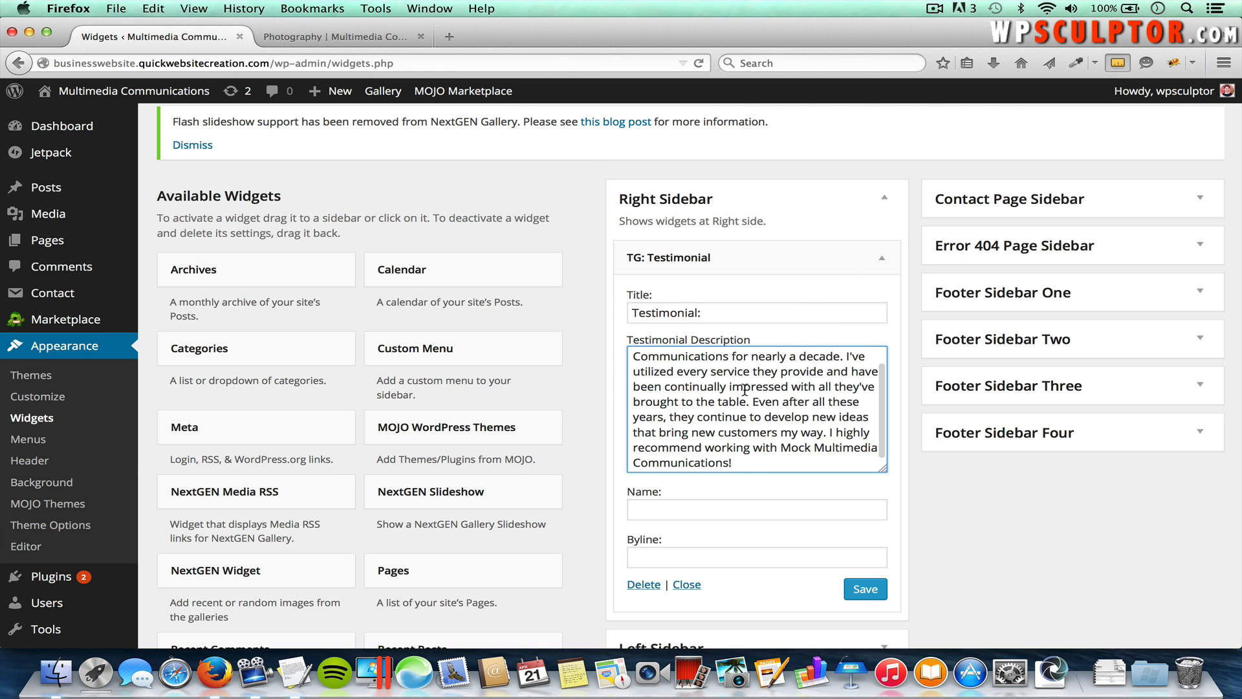
Step: Enter the client's name and byline wpsculptor.com, save the widget, and go to Photography
{"action": "left_click", "coordinate": [662, 510]}
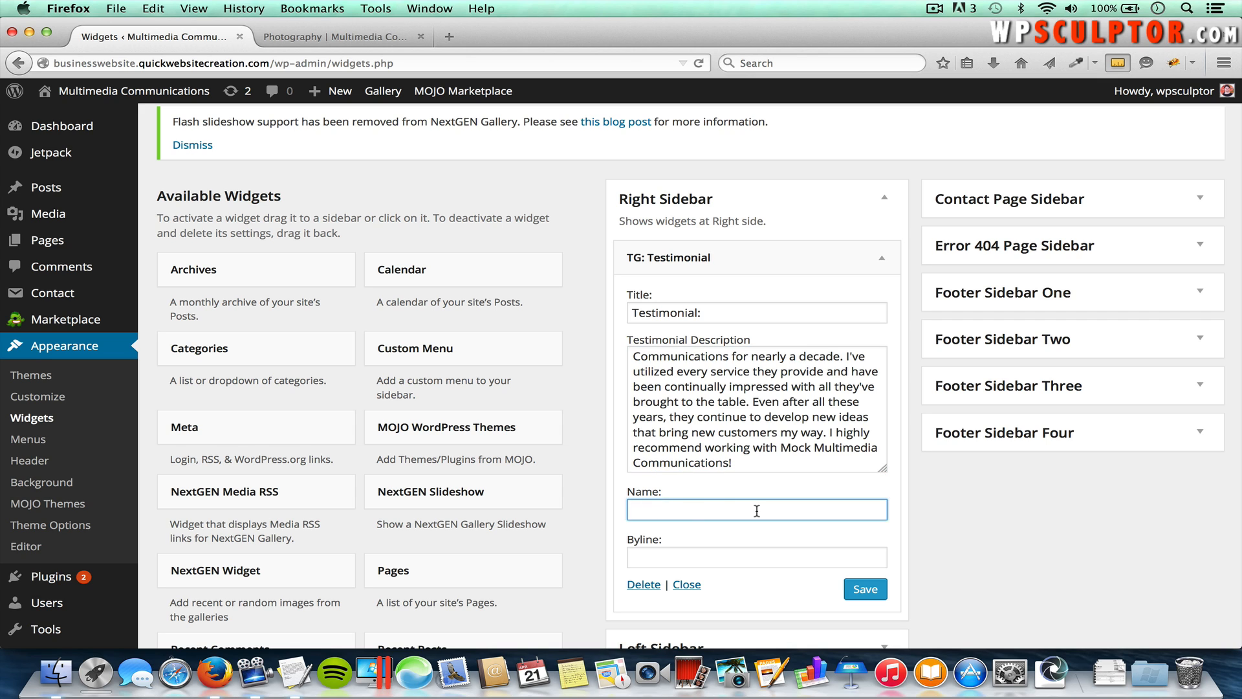
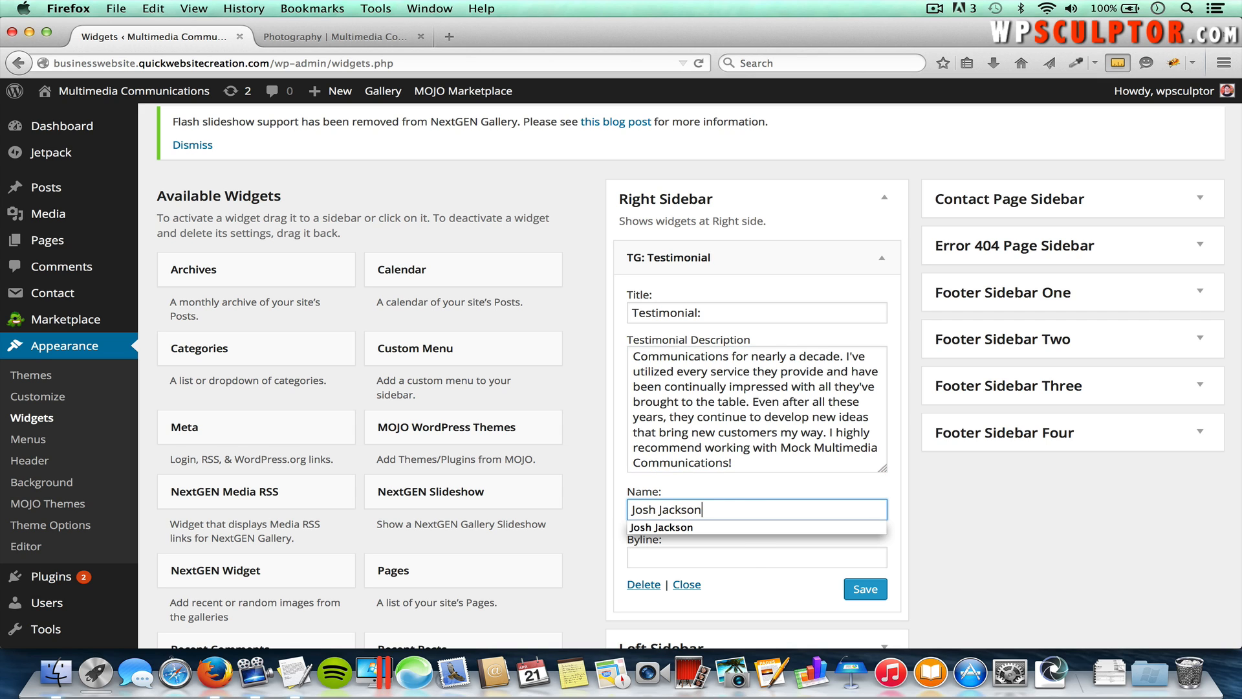
{"action": "left_click", "coordinate": [744, 563]}
{"action": "type", "text": "wps"}
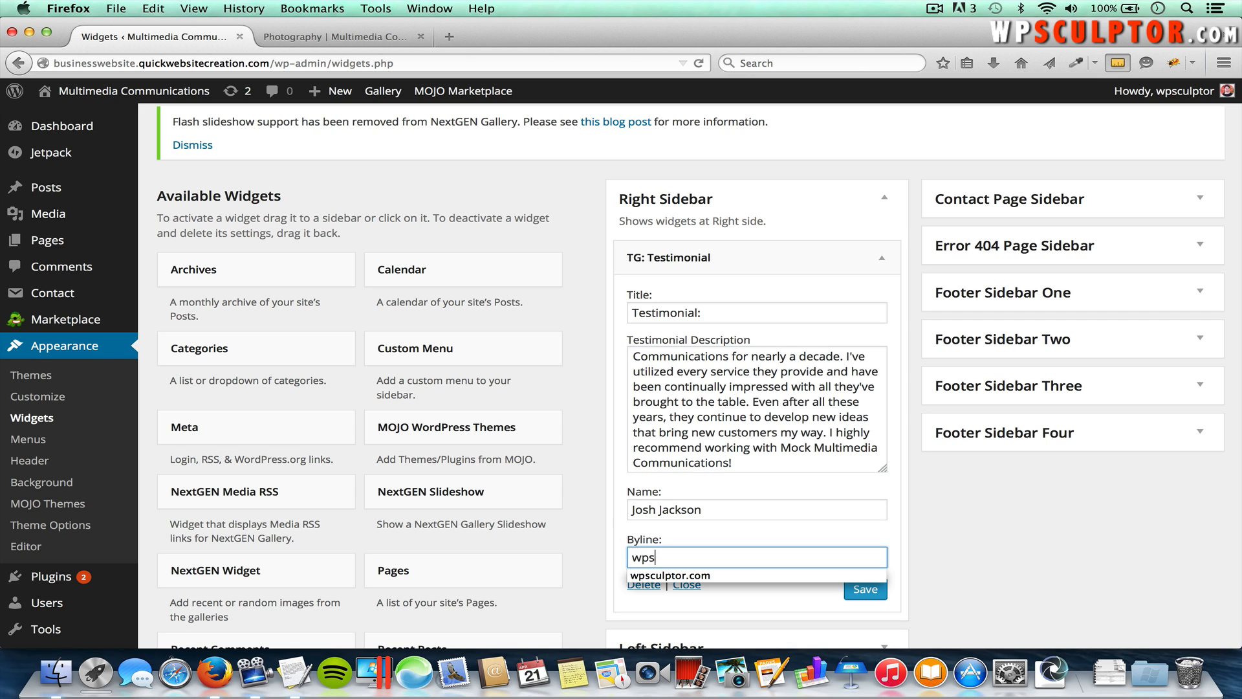
{"action": "type", "text": "culptor.com"}
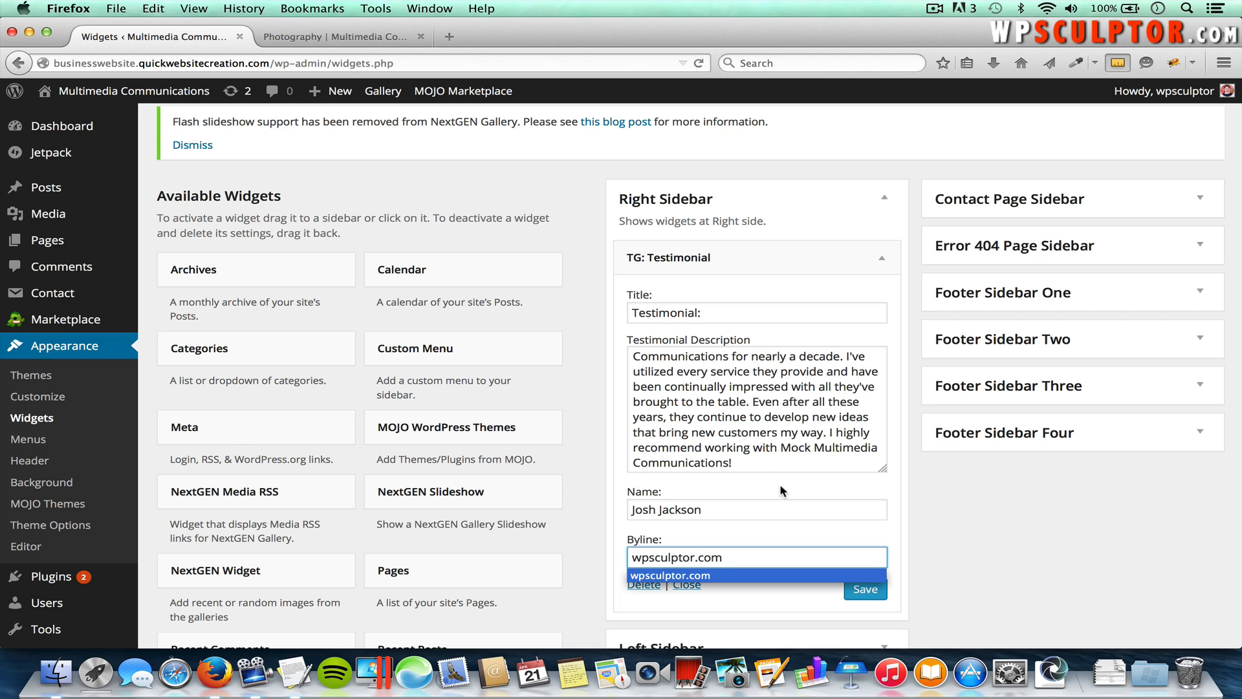
{"action": "left_click", "coordinate": [867, 592]}
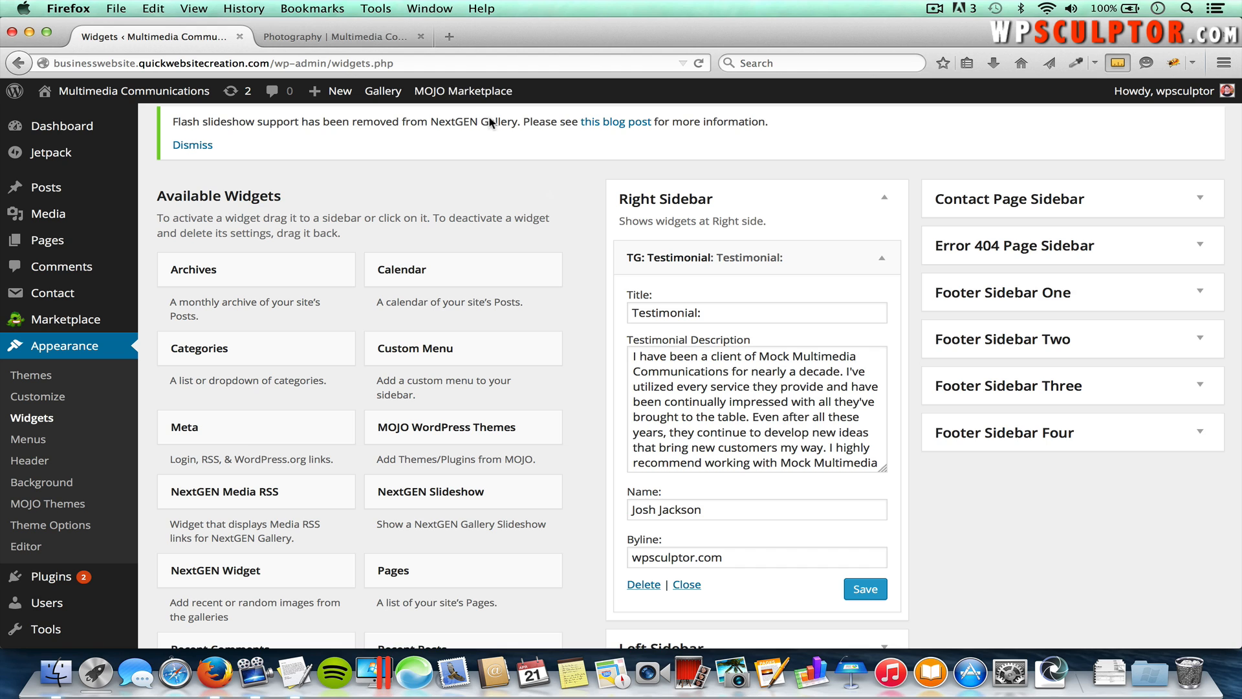
{"action": "left_click", "coordinate": [368, 40]}
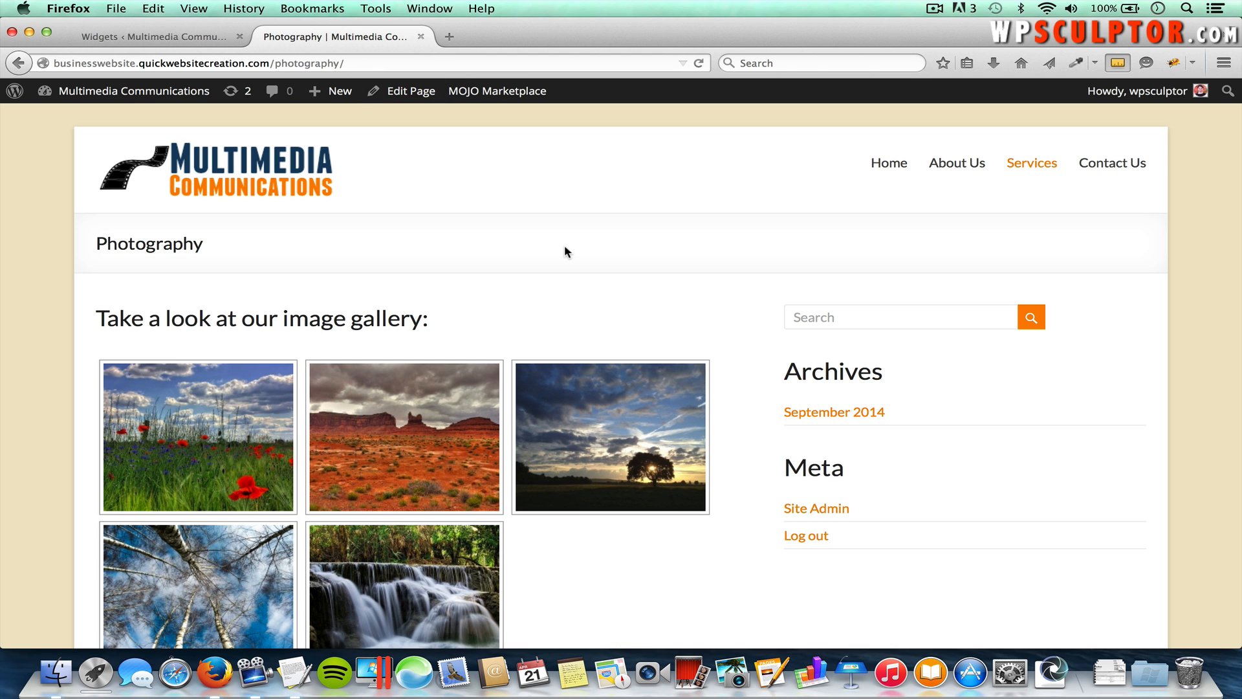
Step: Reload Photography to see the testimonial in its sidebar, then return to Widgets
{"action": "key", "text": "super+r"}
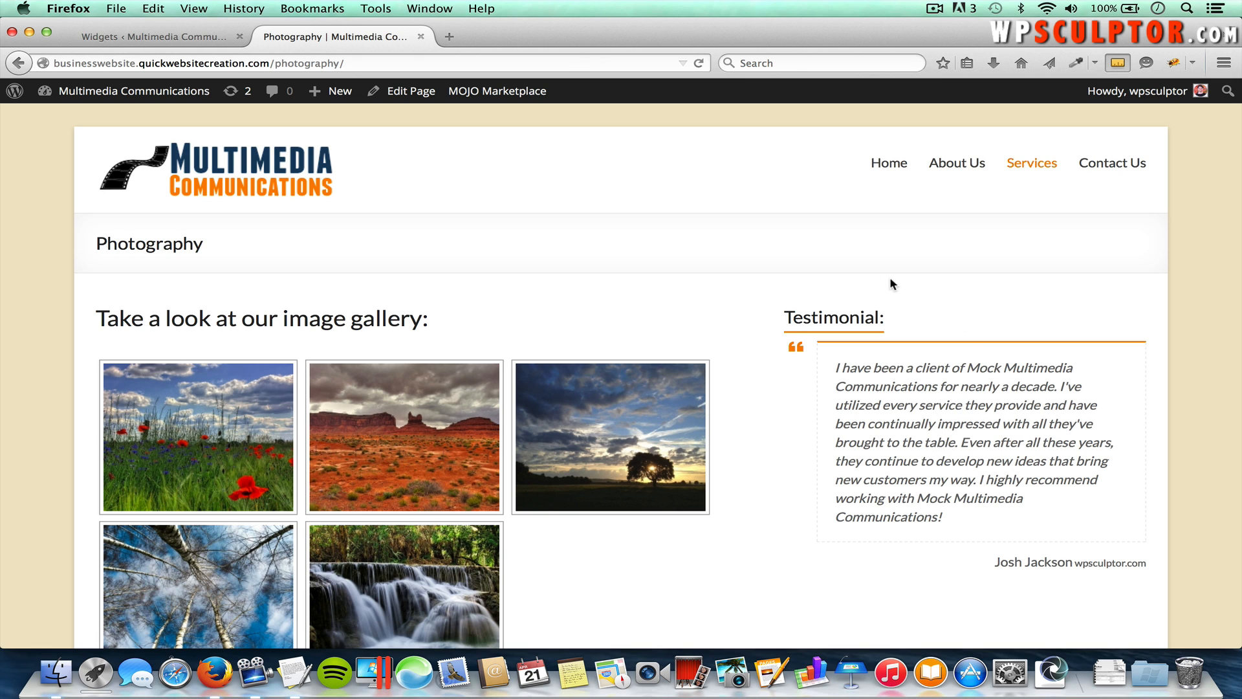
{"action": "left_click", "coordinate": [183, 39]}
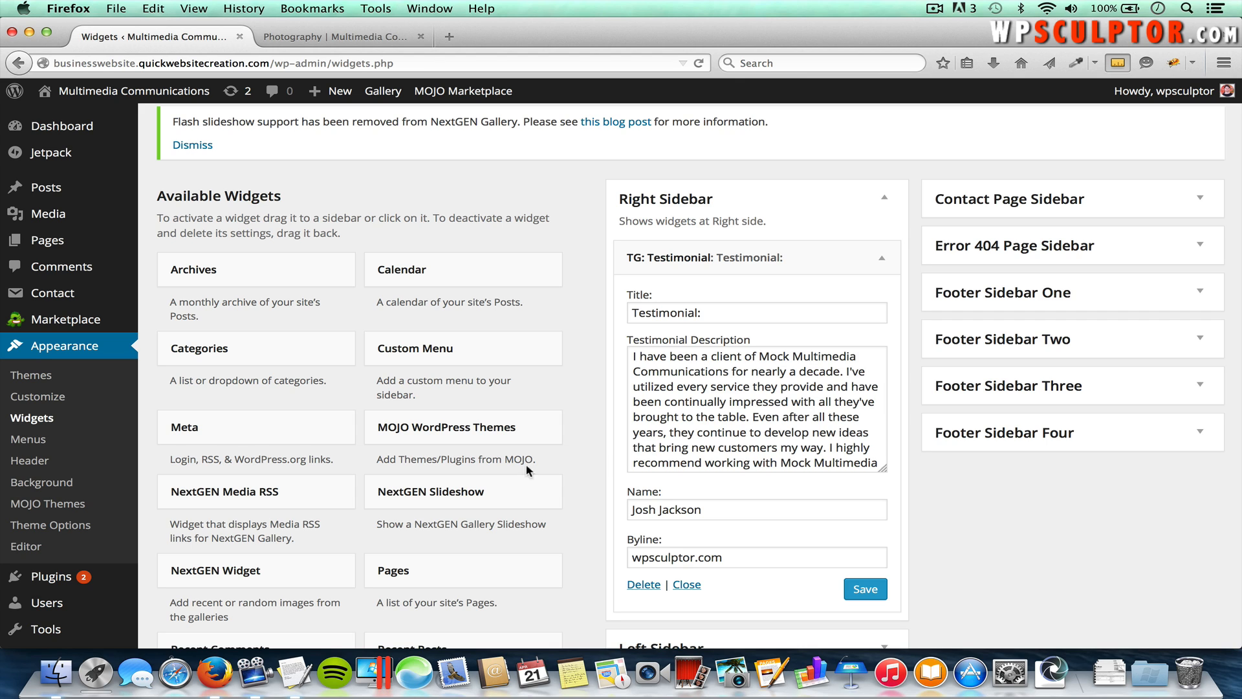
Step: Open the About Us page for editing and enable its Excerpt box in Screen Options
{"action": "mouse_move", "coordinate": [64, 245]}
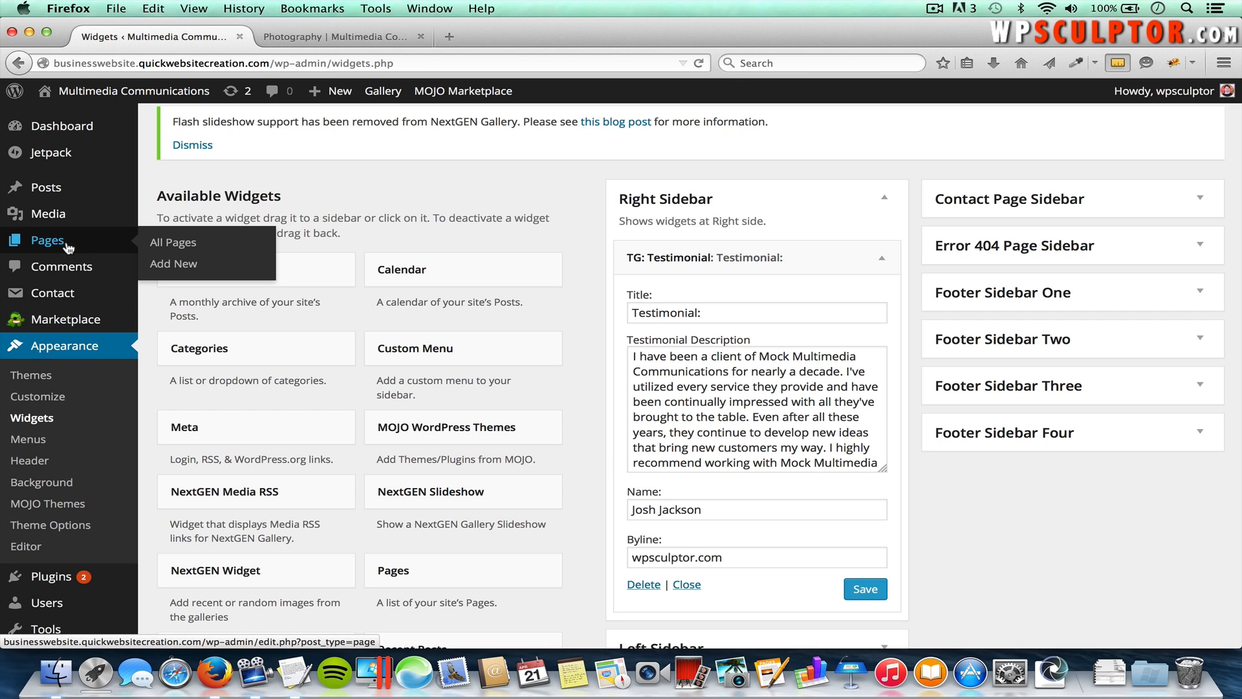
{"action": "left_click", "coordinate": [184, 246]}
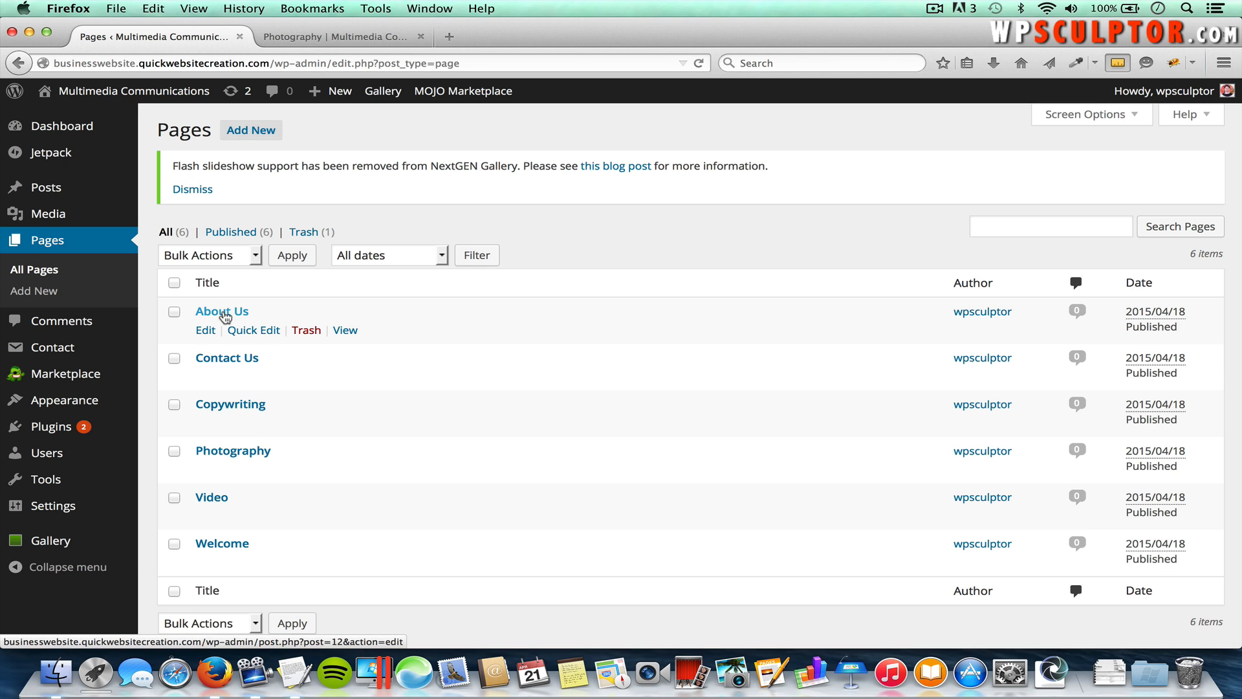
{"action": "left_click", "coordinate": [222, 313]}
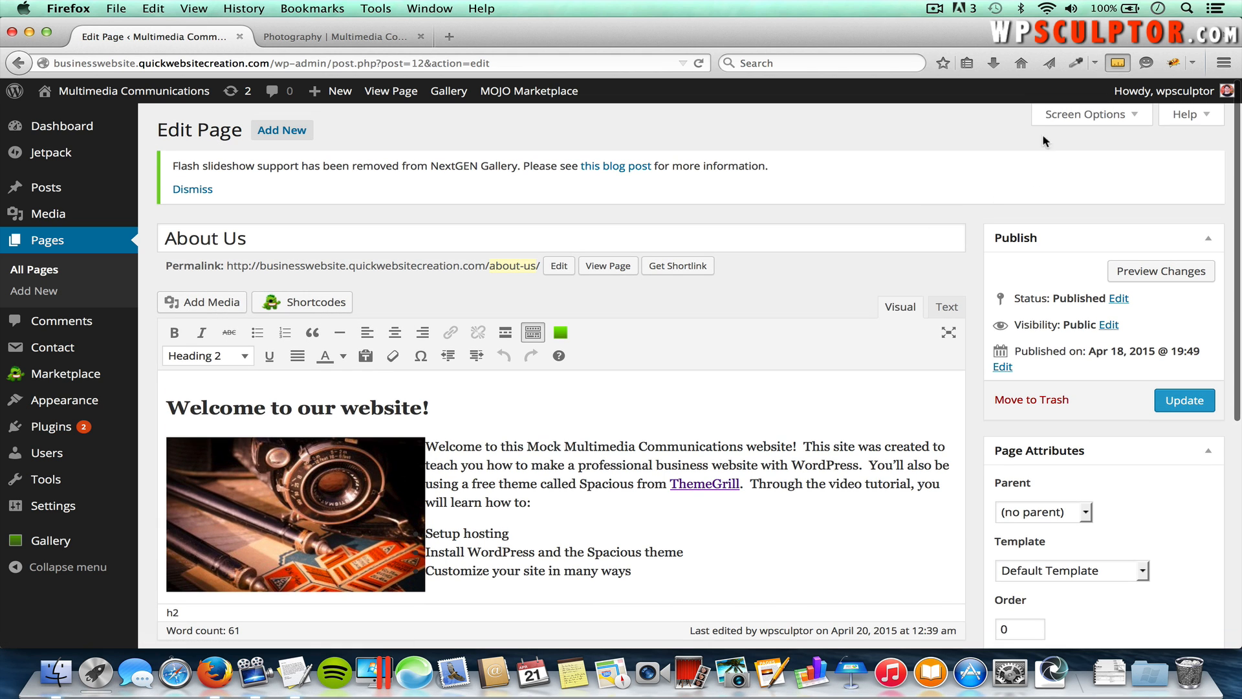
{"action": "left_click", "coordinate": [1094, 115]}
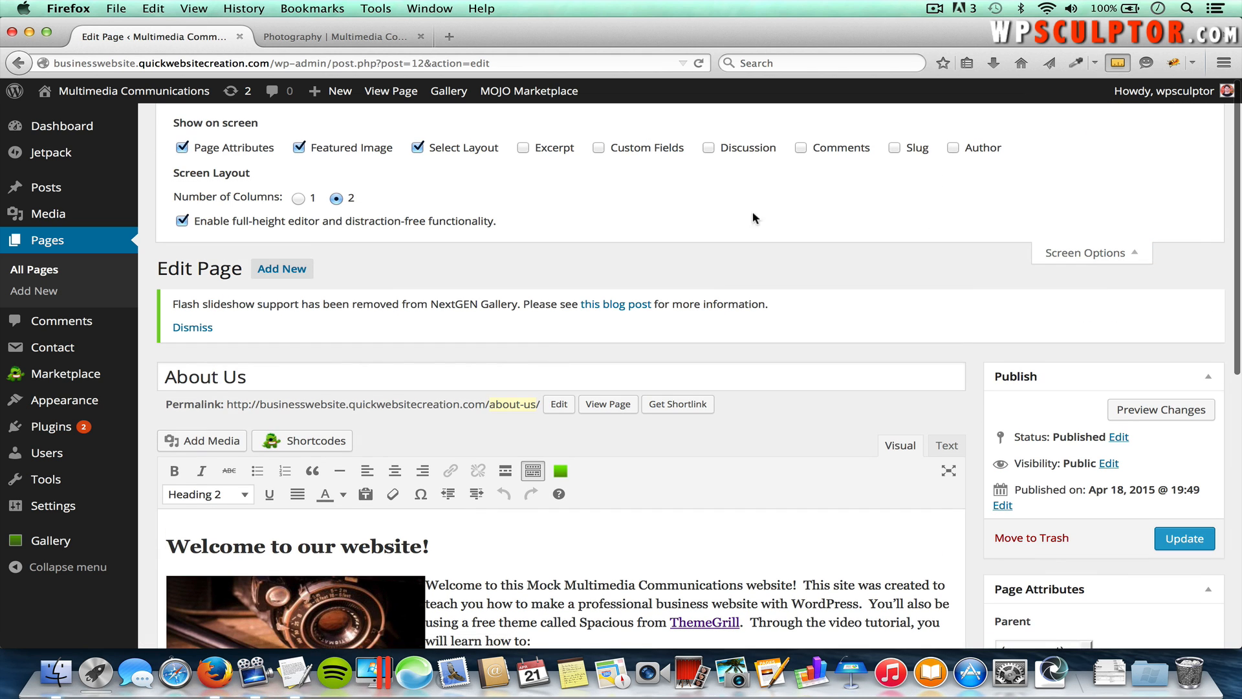
{"action": "left_click", "coordinate": [528, 151]}
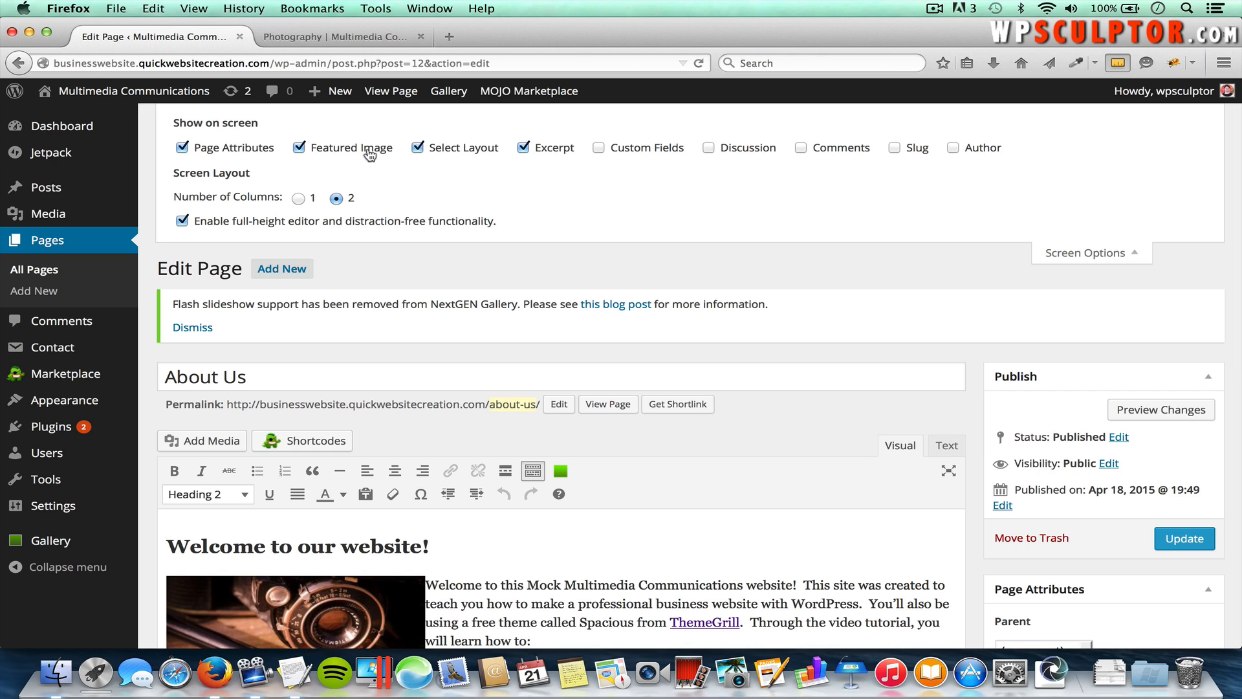
{"action": "left_click", "coordinate": [1077, 254]}
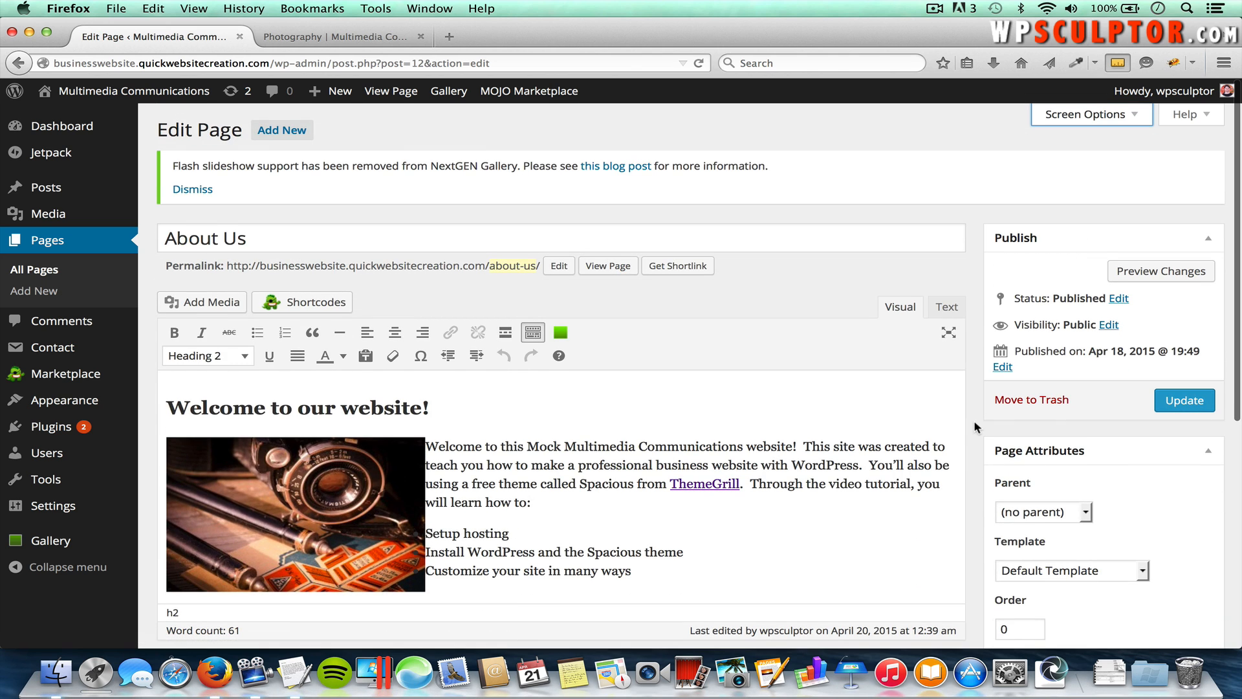
Step: Paste the Featured About Page welcome paragraph from the text document into the About Us excerpt
{"action": "scroll", "coordinate": [973, 420], "scroll_direction": "down", "scroll_amount": 5}
{"action": "scroll", "coordinate": [975, 427], "scroll_direction": "down", "scroll_amount": 1}
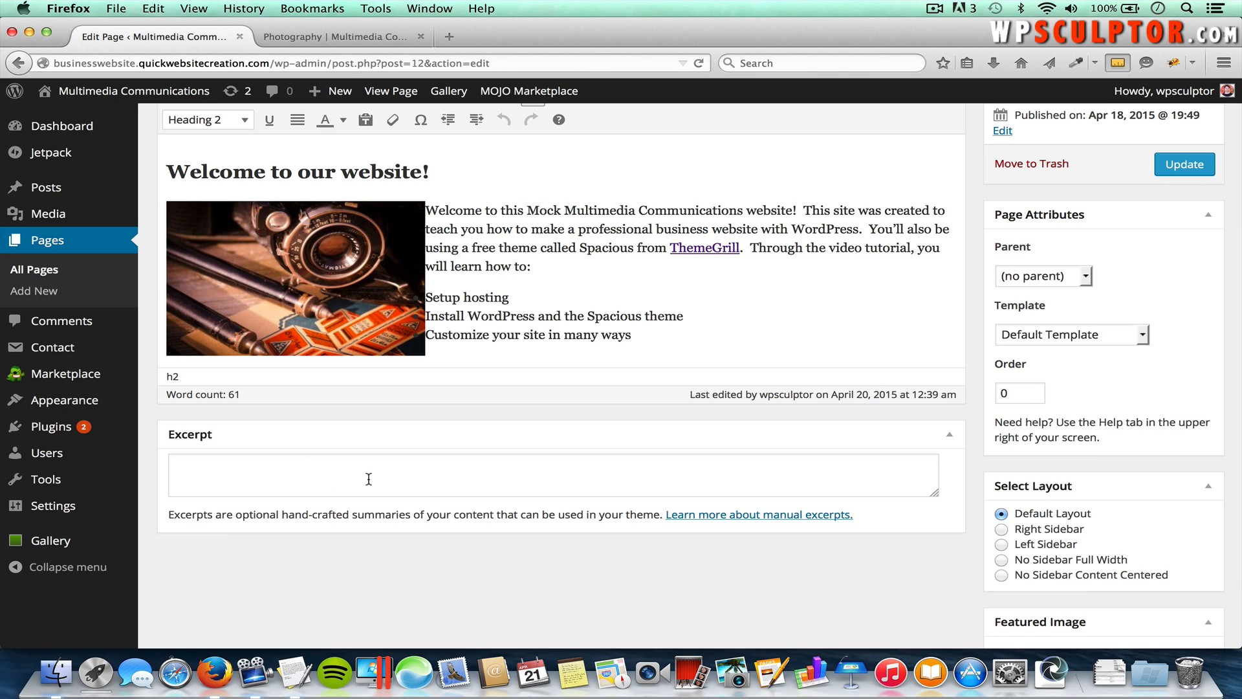
{"action": "key", "text": "super+Tab"}
{"action": "key", "text": "super+Tab"}
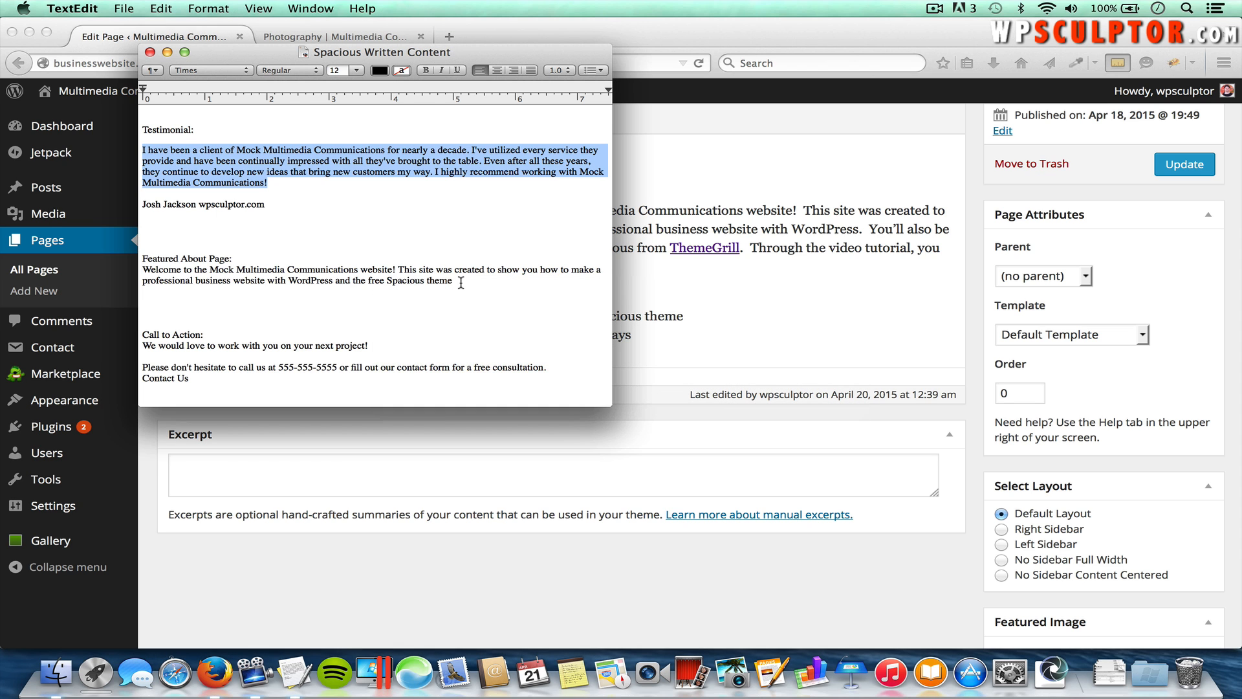
{"action": "left_click_drag", "start_coordinate": [455, 283], "coordinate": [140, 272]}
{"action": "key", "text": "super+c"}
{"action": "key", "text": "super+Tab"}
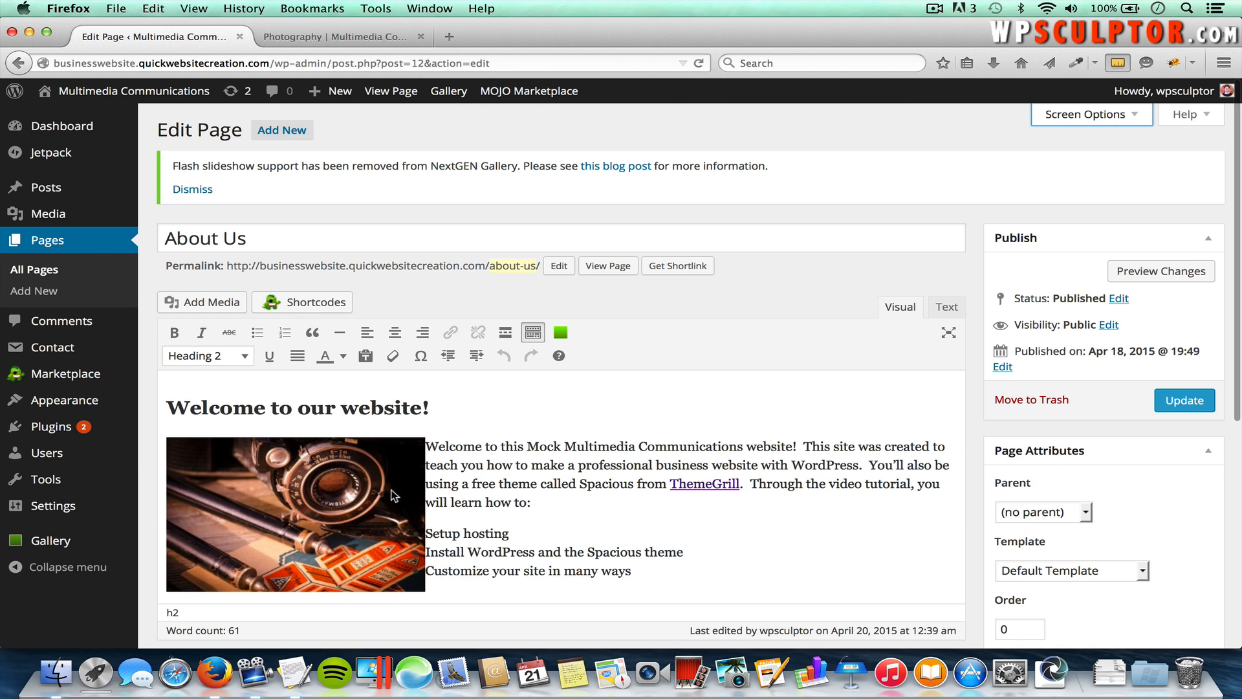
{"action": "scroll", "coordinate": [388, 478], "scroll_direction": "down", "scroll_amount": 3}
{"action": "left_click", "coordinate": [350, 527]}
{"action": "key", "text": "super+v"}
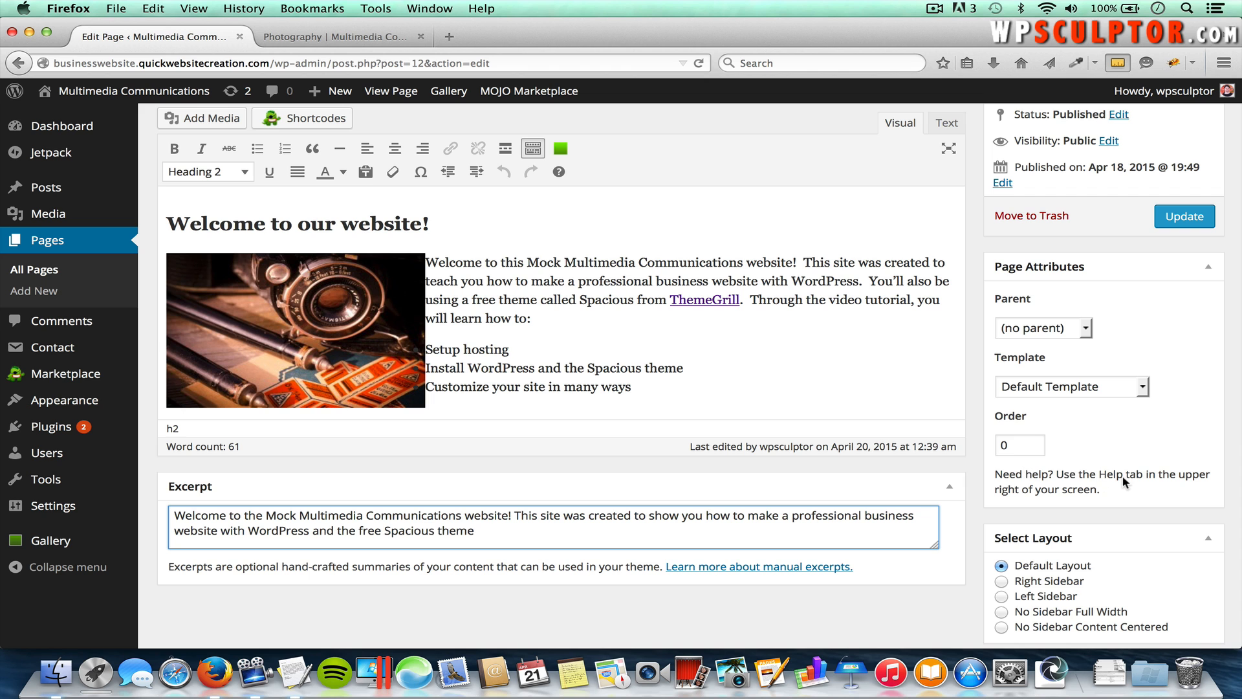
Step: Open the About Us page's Set featured image picker
{"action": "scroll", "coordinate": [1123, 480], "scroll_direction": "down", "scroll_amount": 3}
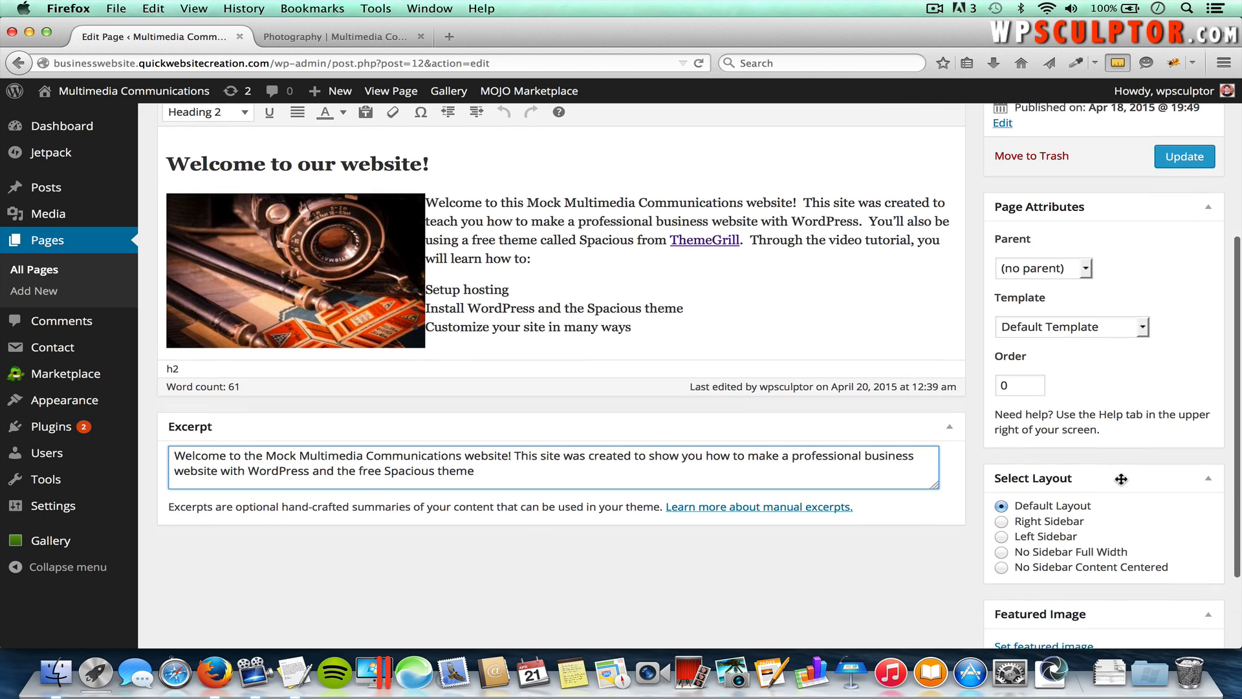
{"action": "scroll", "coordinate": [1122, 478], "scroll_direction": "down", "scroll_amount": 2}
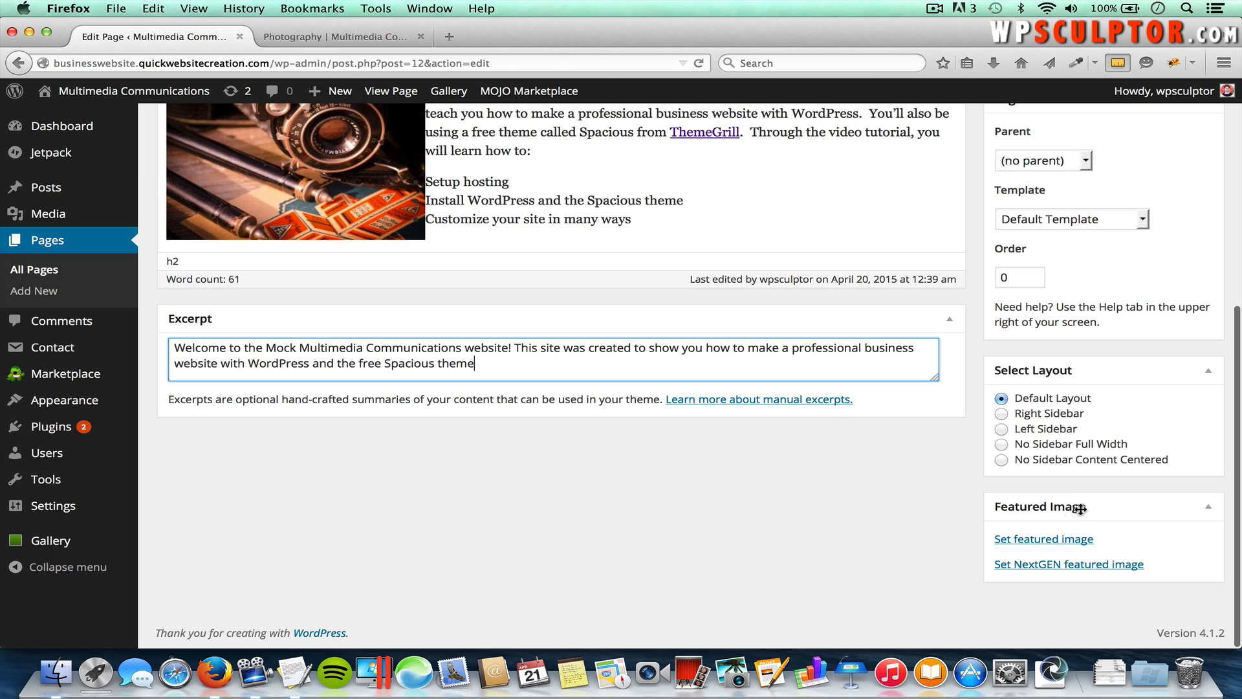
{"action": "left_click", "coordinate": [1066, 541]}
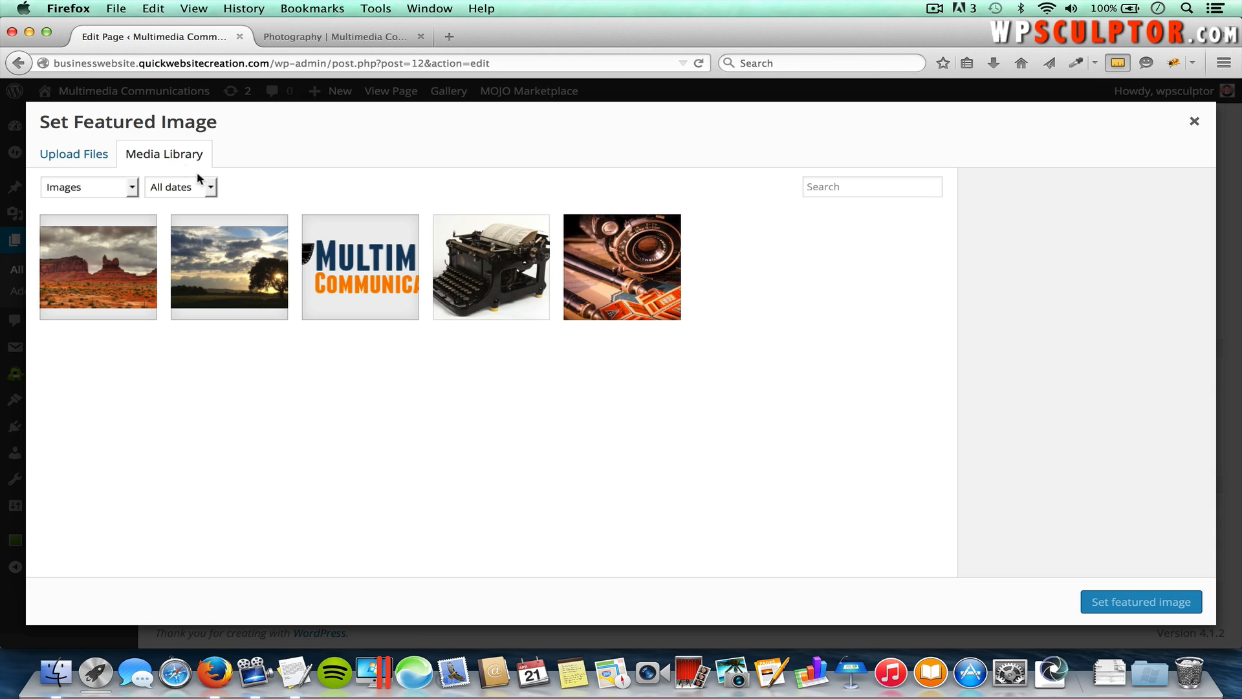
Step: Set Camera-Lens.jpg as the About Us featured image, update the page, then open Widgets
{"action": "left_click", "coordinate": [639, 275]}
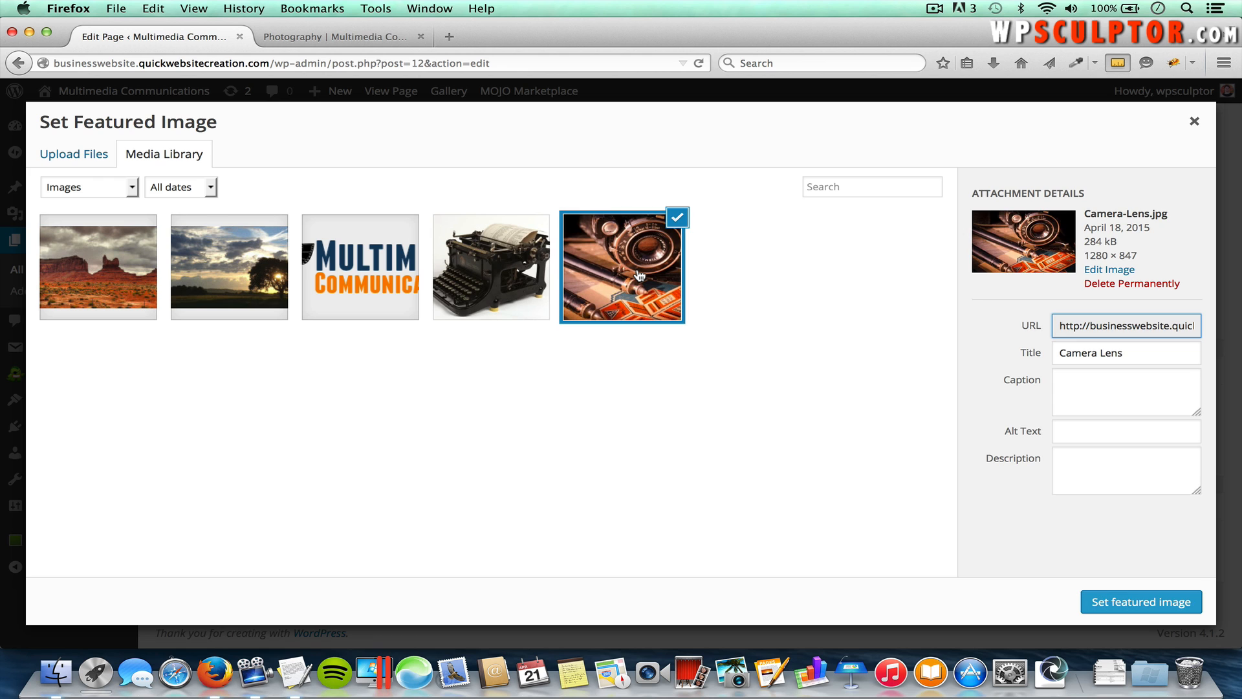
{"action": "left_click", "coordinate": [1160, 604]}
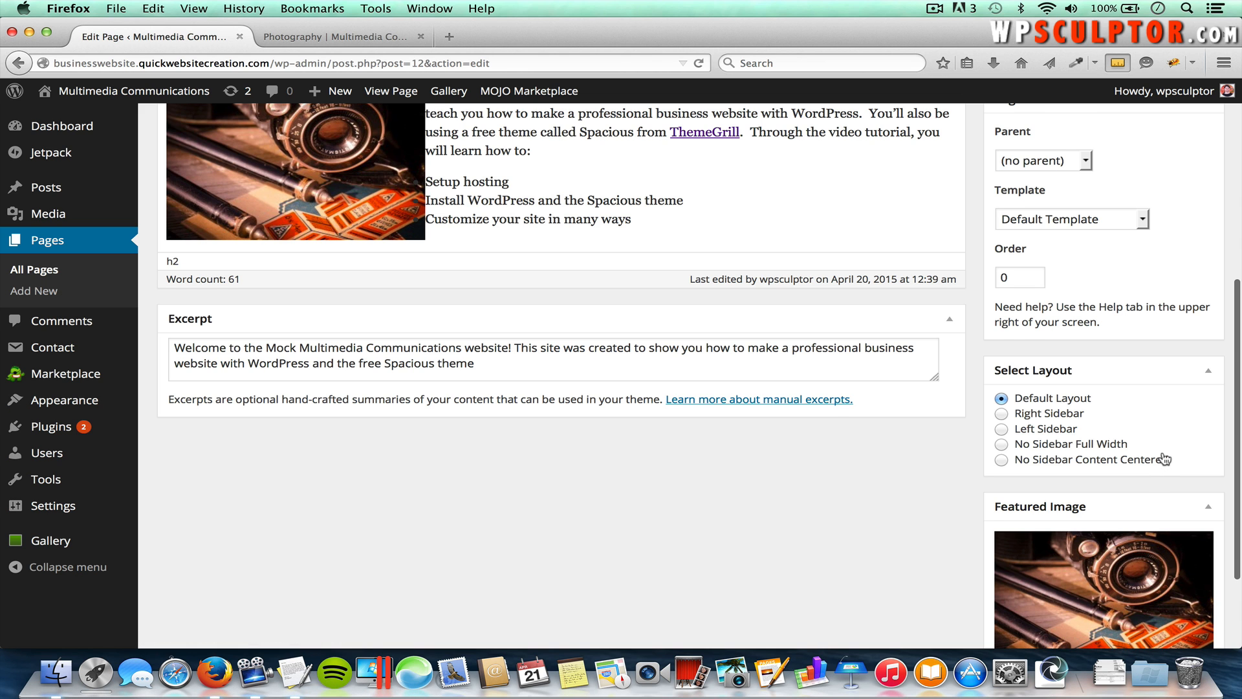
{"action": "scroll", "coordinate": [1165, 460], "scroll_direction": "up", "scroll_amount": 5}
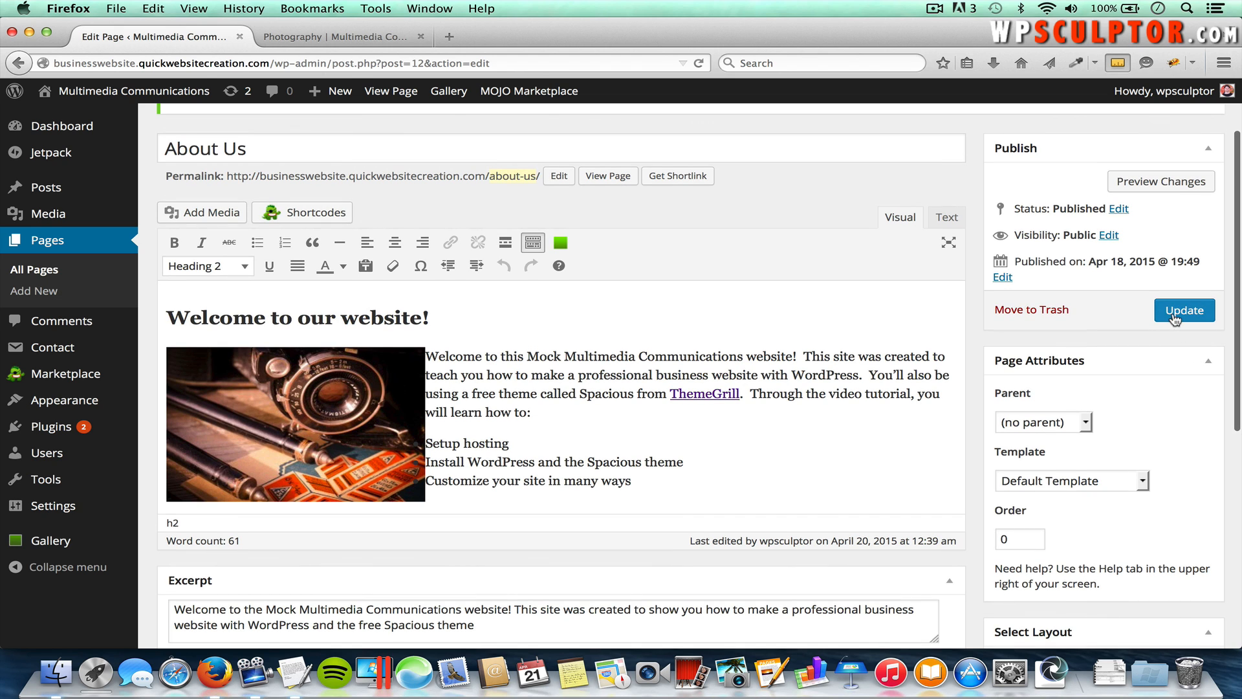
{"action": "left_click", "coordinate": [1175, 317]}
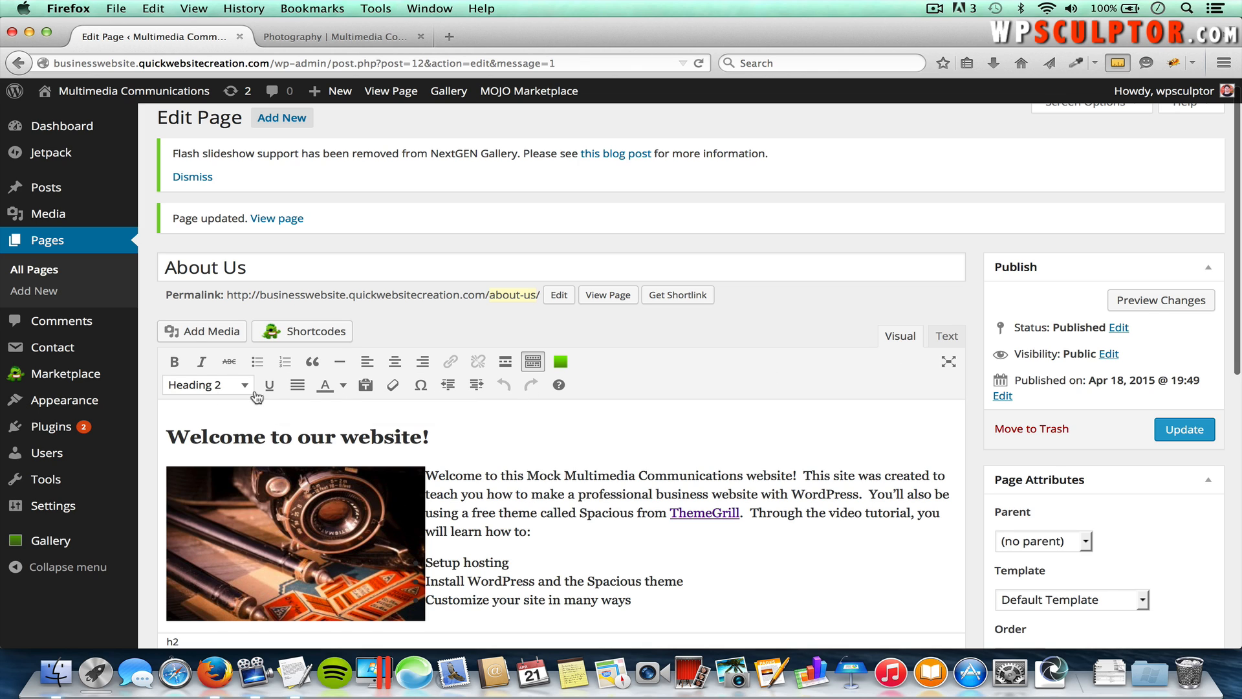
{"action": "mouse_move", "coordinate": [93, 398]}
{"action": "left_click", "coordinate": [196, 446]}
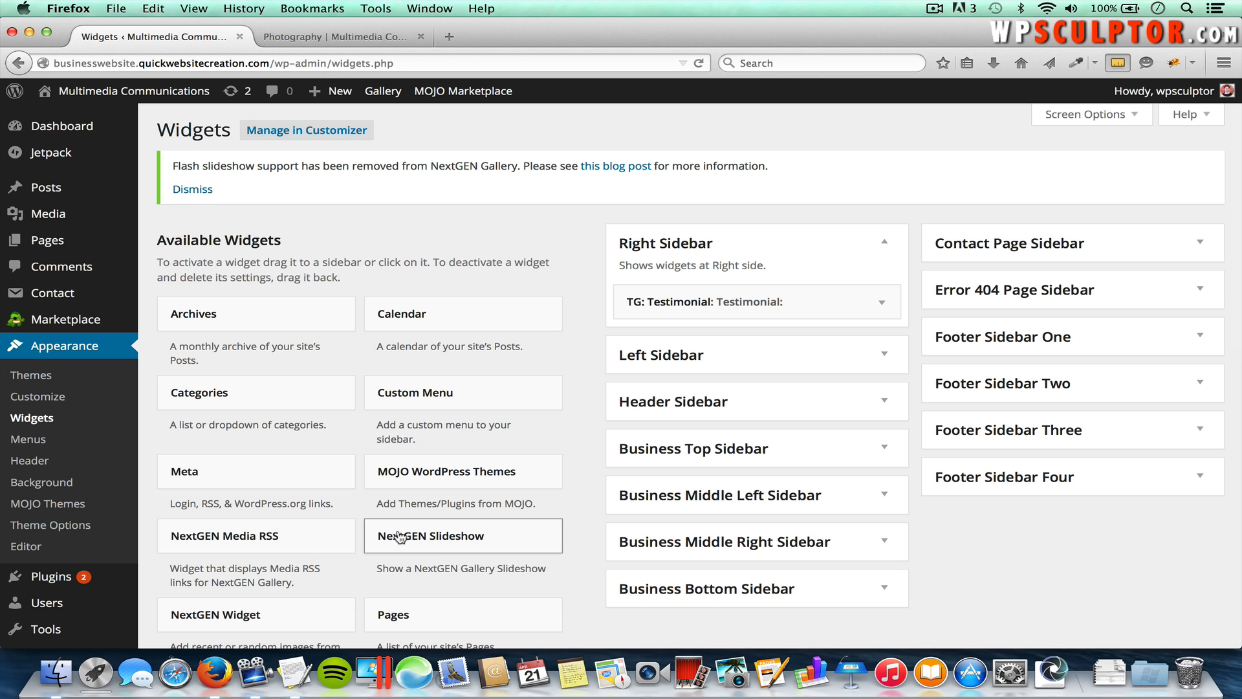
Step: Add a TG: Featured Single Page widget set to About Us to the Right Sidebar and save it
{"action": "scroll", "coordinate": [438, 542], "scroll_direction": "down", "scroll_amount": 5}
{"action": "scroll", "coordinate": [438, 542], "scroll_direction": "down", "scroll_amount": 5}
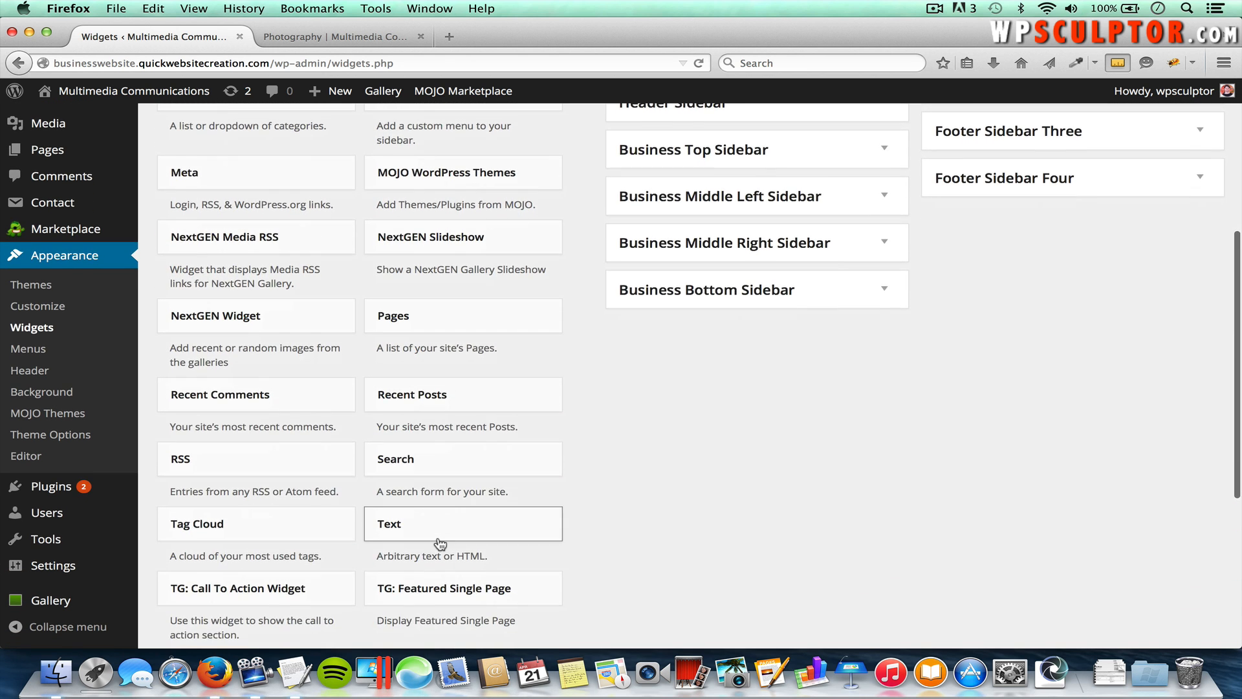
{"action": "scroll", "coordinate": [438, 544], "scroll_direction": "down", "scroll_amount": 2}
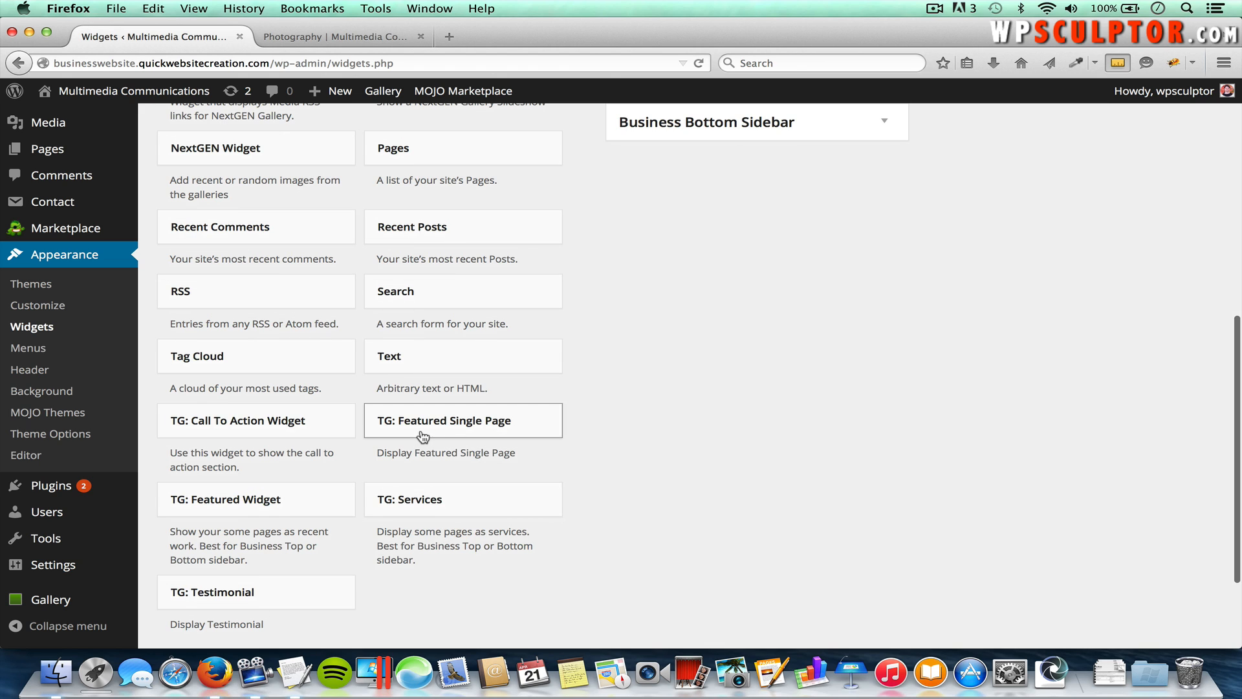
{"action": "left_click", "coordinate": [481, 427]}
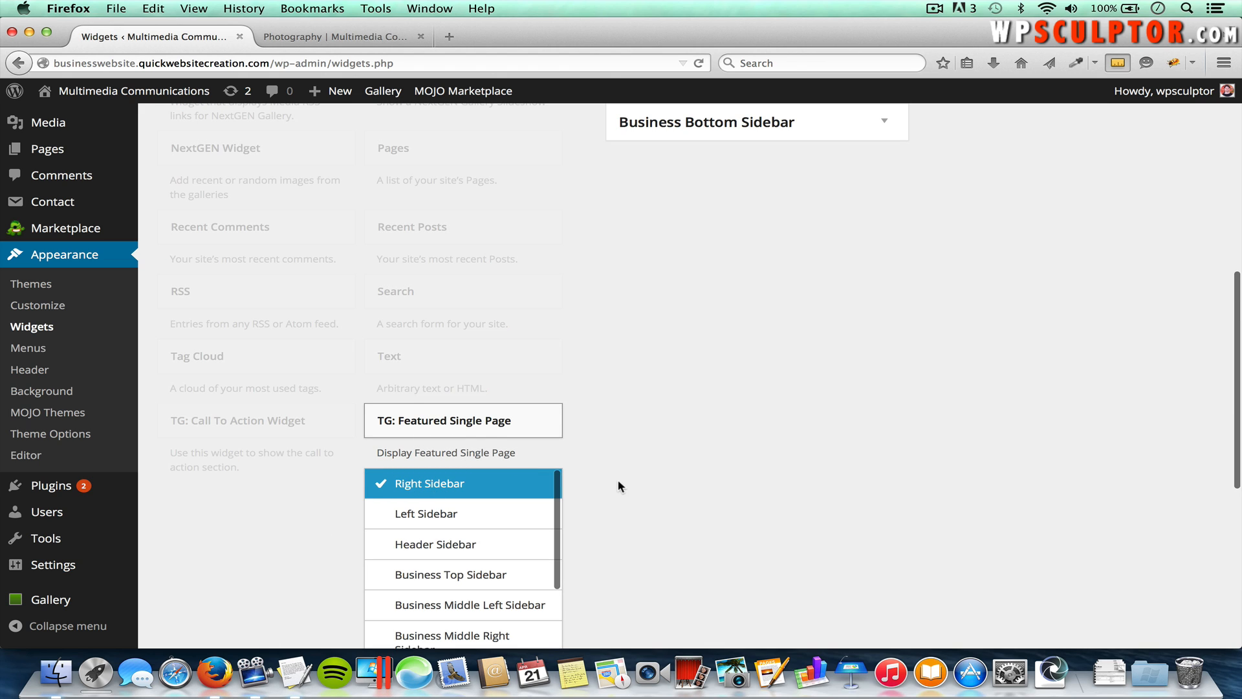
{"action": "scroll", "coordinate": [618, 479], "scroll_direction": "down", "scroll_amount": 4}
{"action": "left_click", "coordinate": [505, 590]}
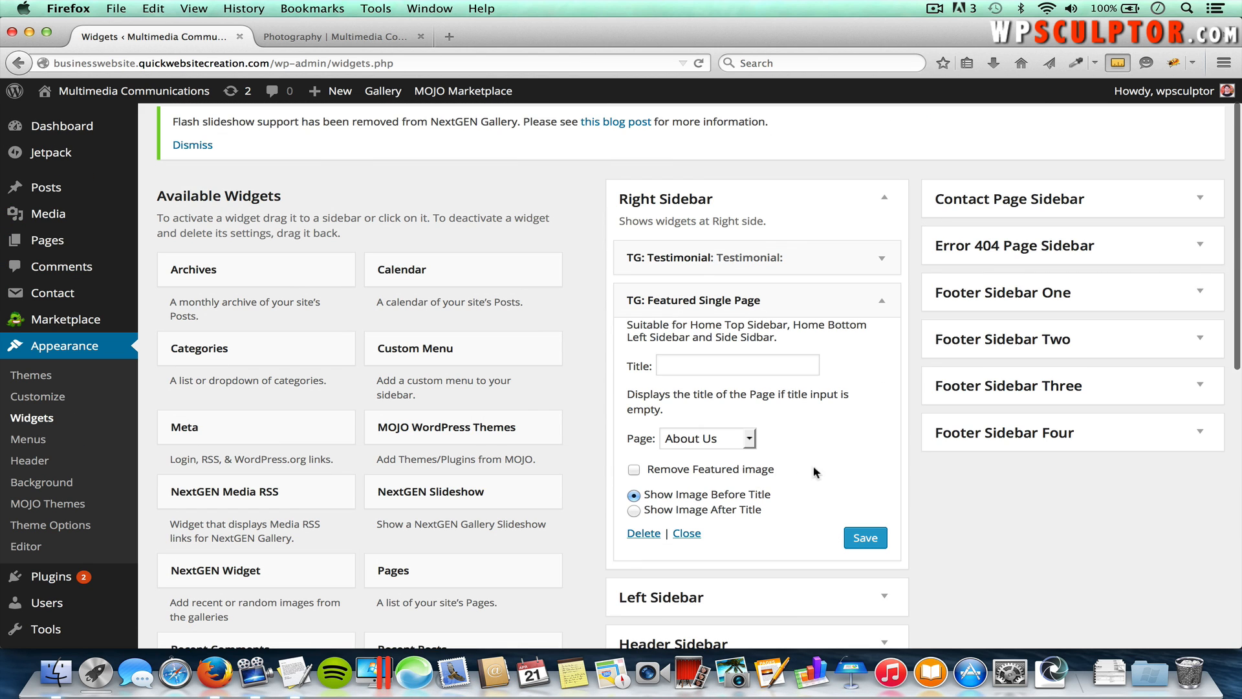
{"action": "left_click", "coordinate": [694, 442]}
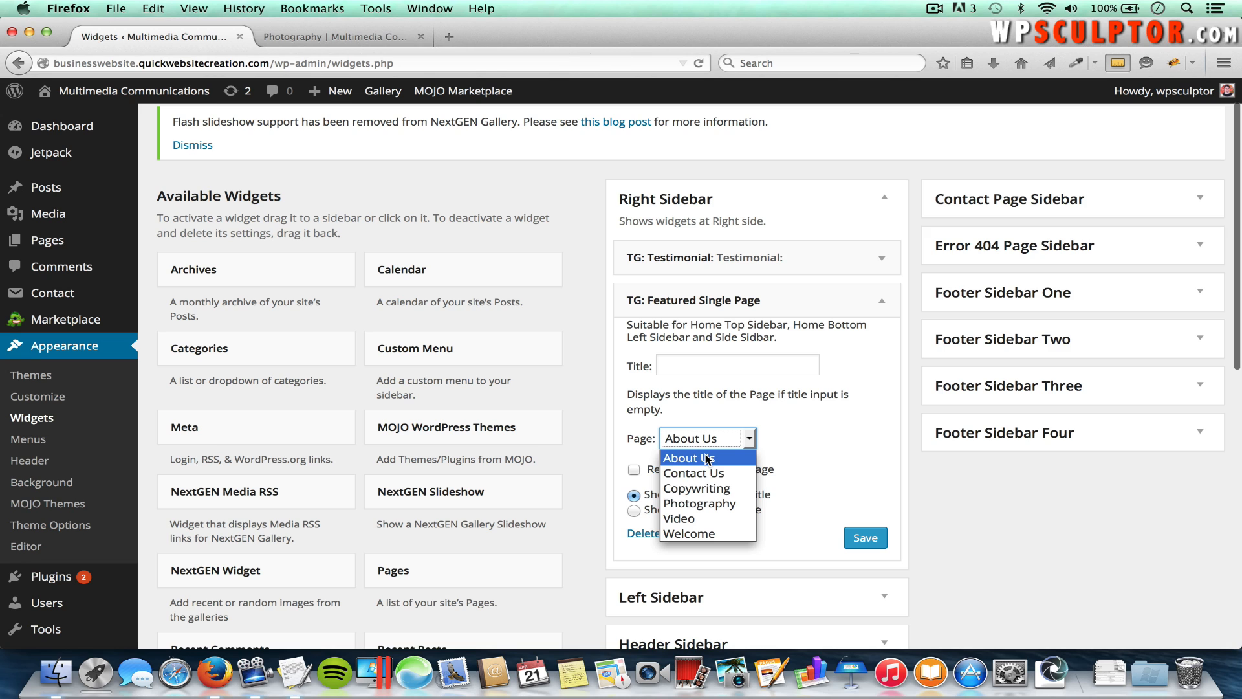
{"action": "left_click", "coordinate": [706, 458]}
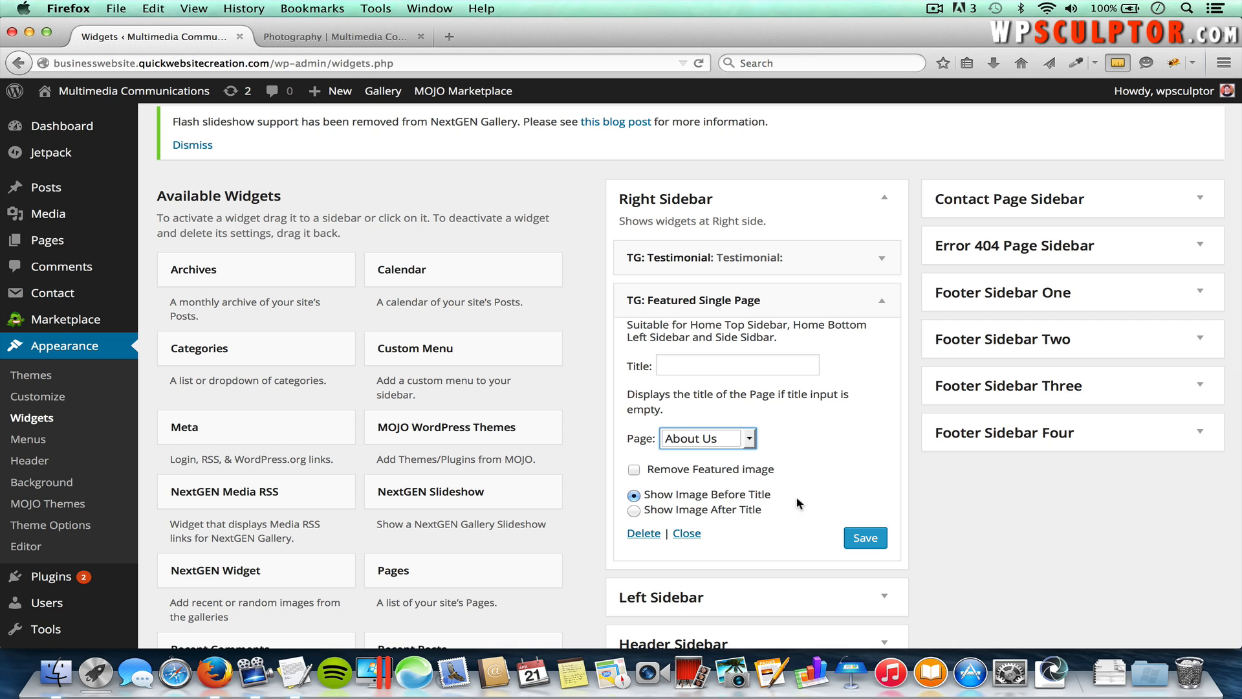
{"action": "left_click", "coordinate": [875, 541]}
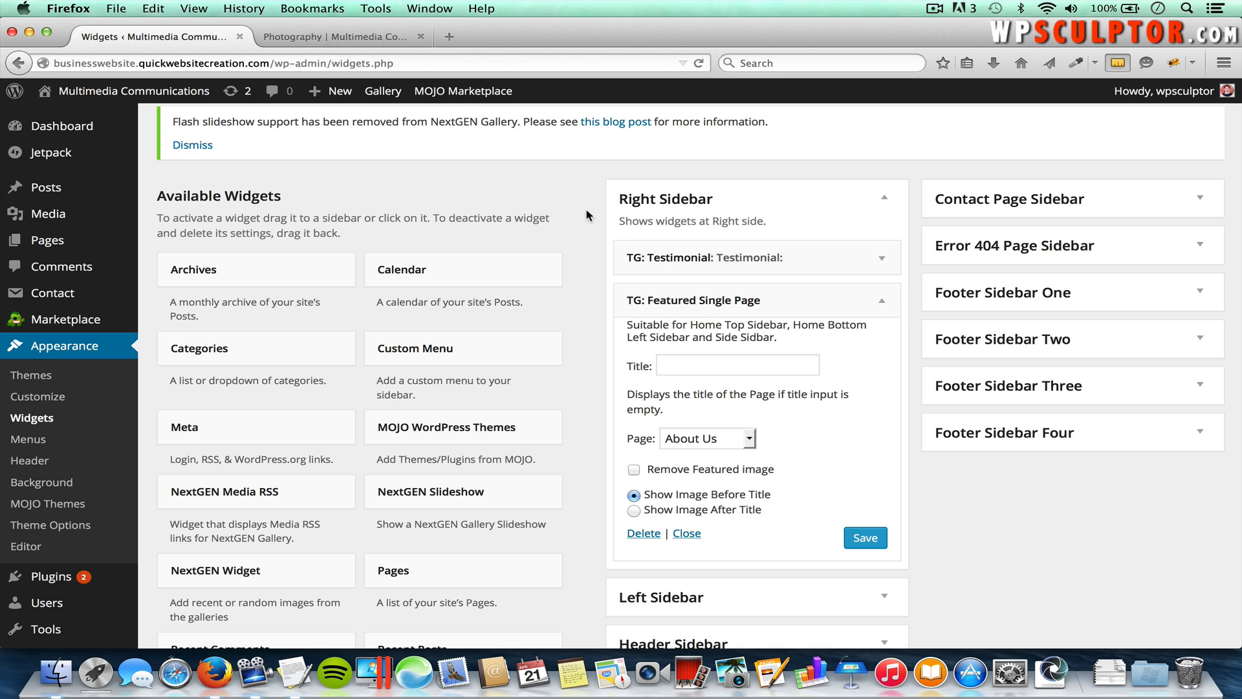
{"action": "left_click", "coordinate": [386, 36]}
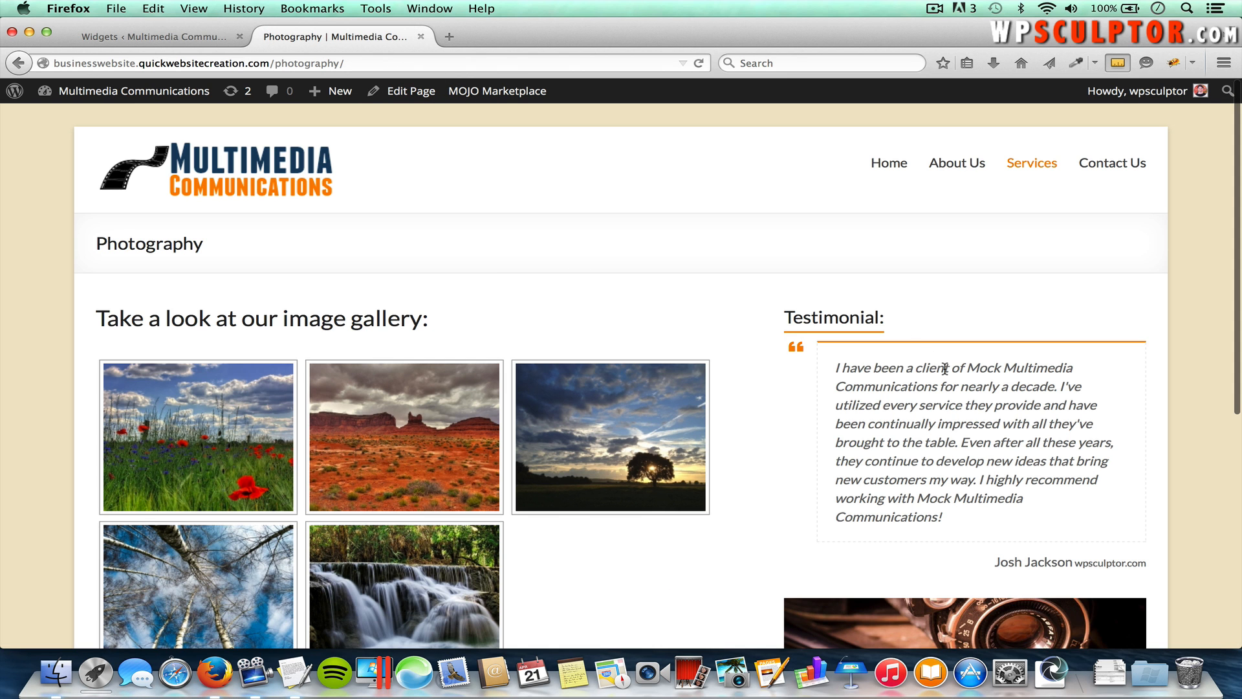
Step: Scroll Photography to the About Us sidebar block, follow its Read more link, then return to Widgets
{"action": "scroll", "coordinate": [944, 367], "scroll_direction": "down", "scroll_amount": 5}
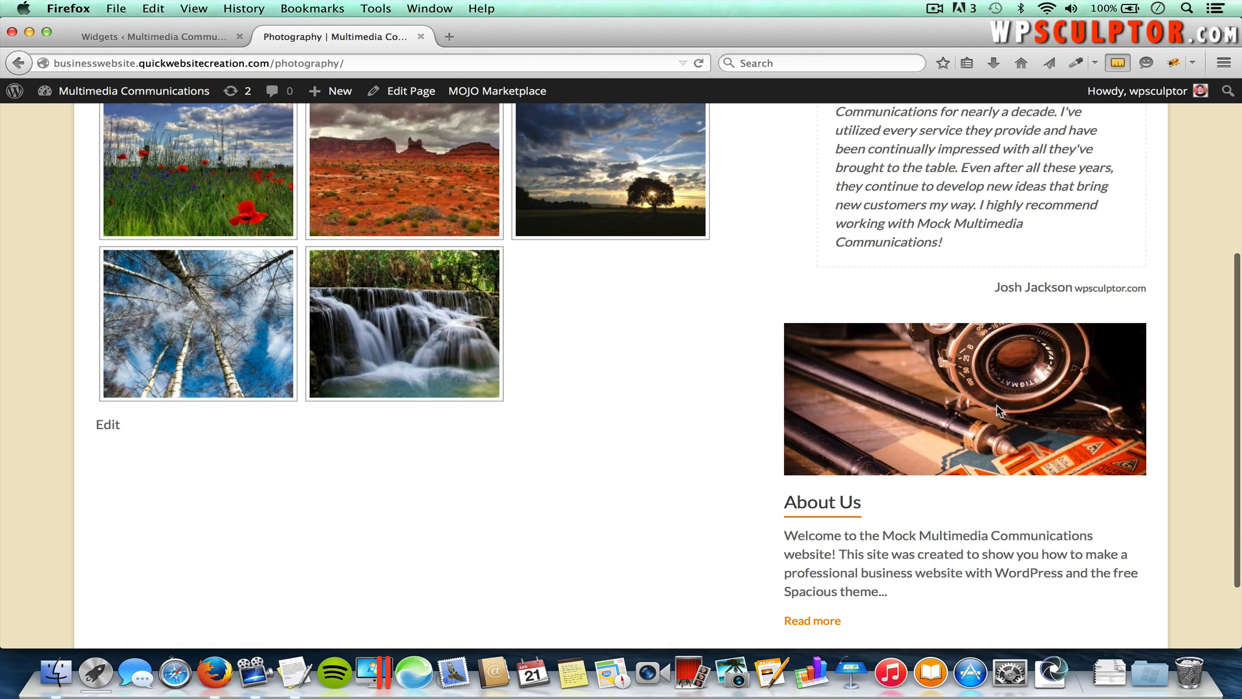
{"action": "scroll", "coordinate": [942, 576], "scroll_direction": "down", "scroll_amount": 1}
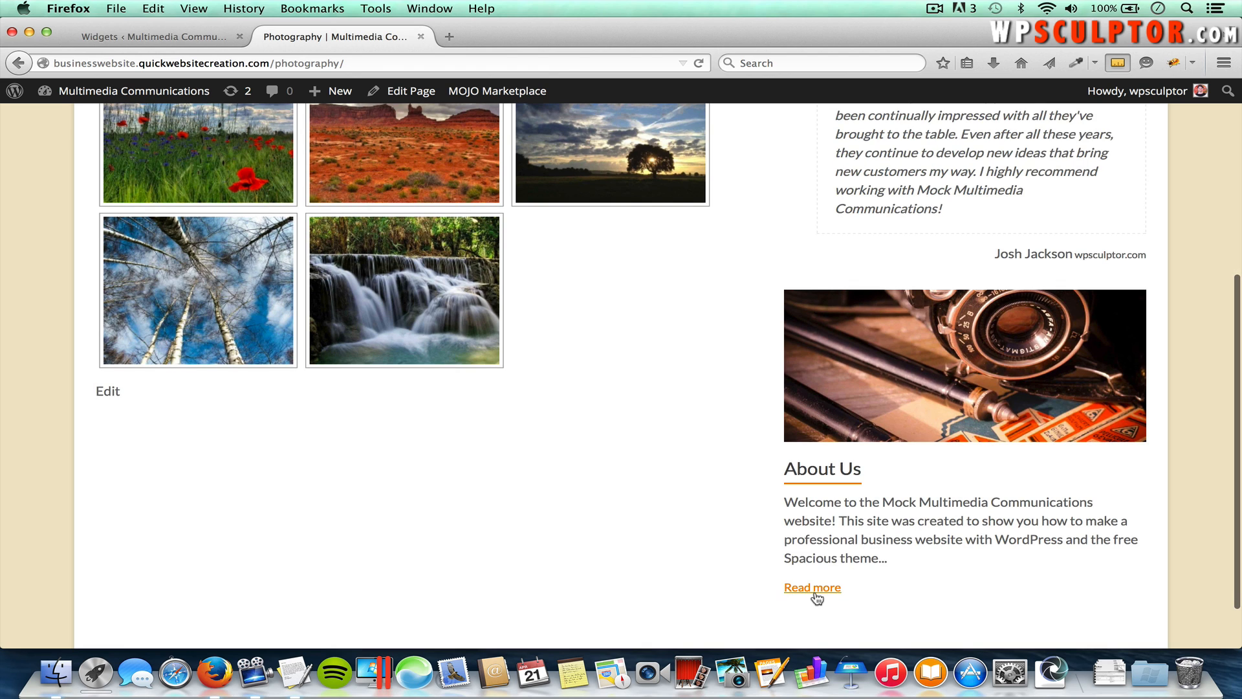
{"action": "left_click", "coordinate": [825, 476]}
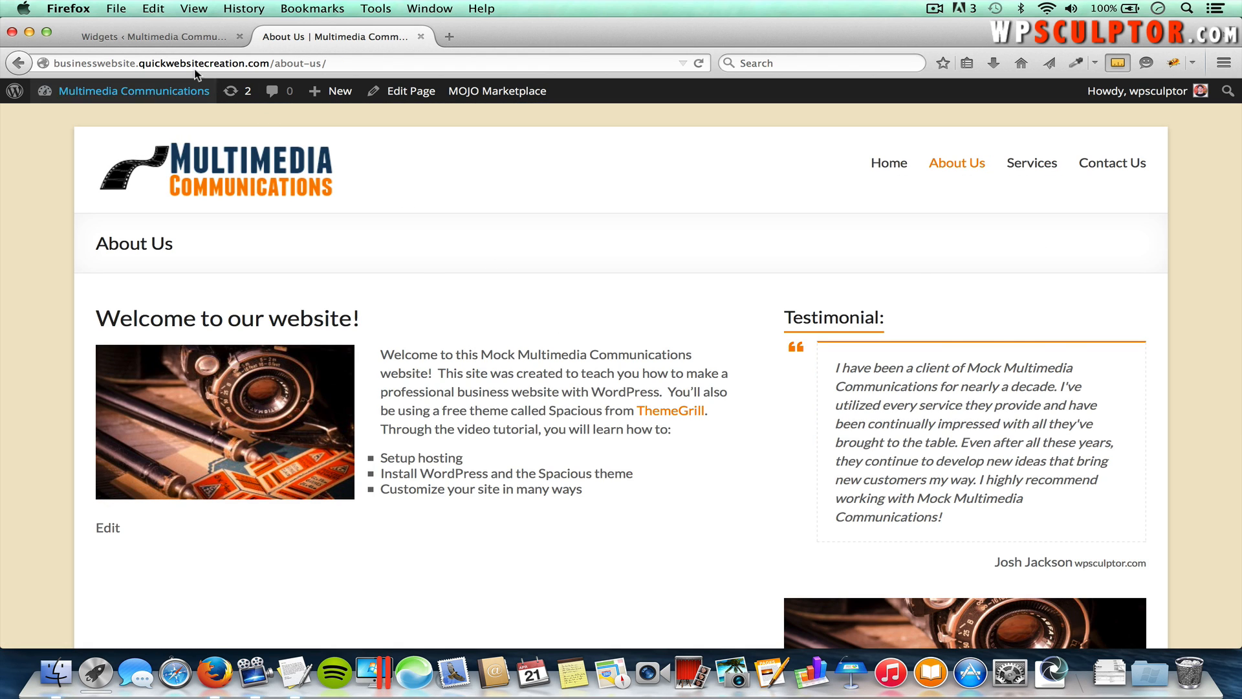
{"action": "left_click", "coordinate": [172, 37]}
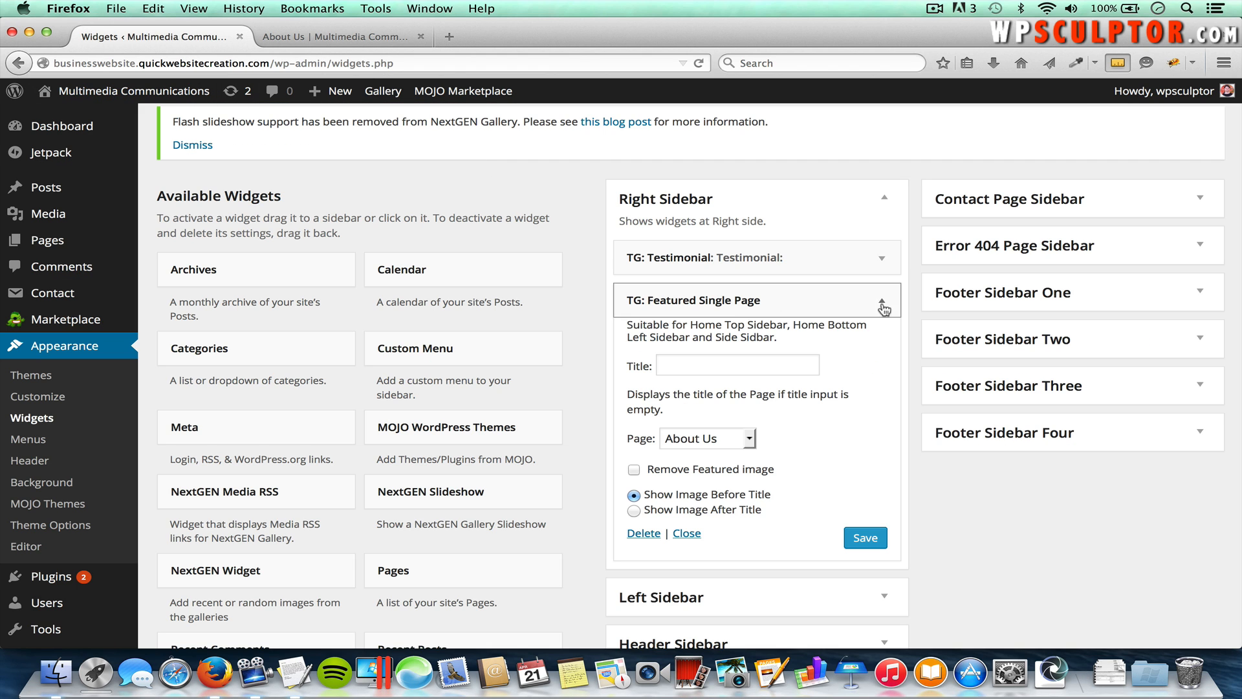
Step: Collapse the Featured Single Page widget's settings in the Right Sidebar
{"action": "left_click", "coordinate": [881, 303]}
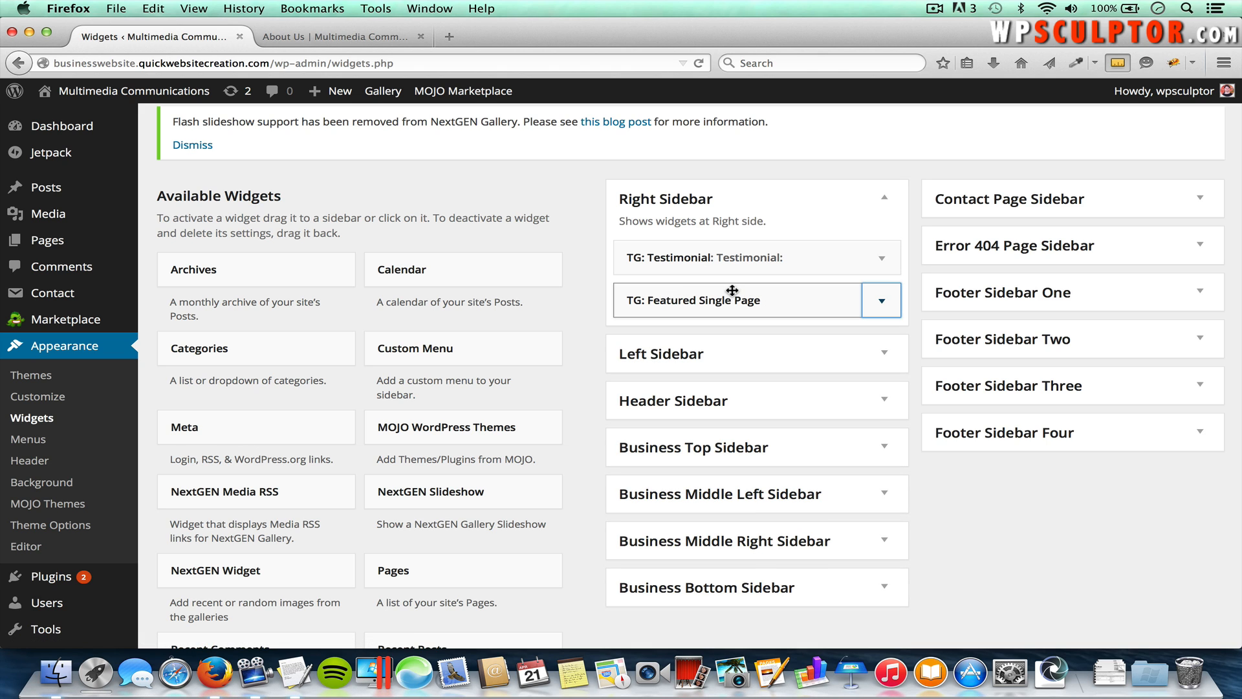
{"action": "mouse_move", "coordinate": [727, 303]}
{"action": "left_mouse_down"}
{"action": "mouse_move", "coordinate": [728, 249]}
{"action": "mouse_move", "coordinate": [731, 304]}
{"action": "left_mouse_up"}
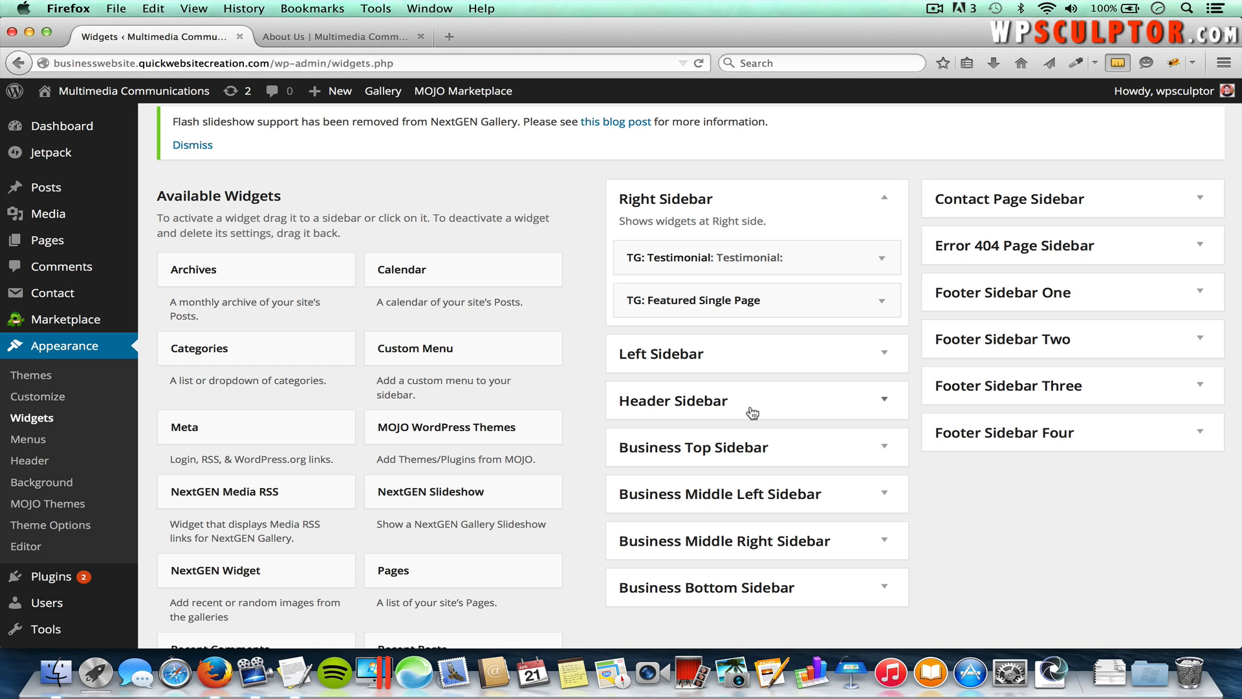
{"action": "scroll", "coordinate": [824, 408], "scroll_direction": "down", "scroll_amount": 1}
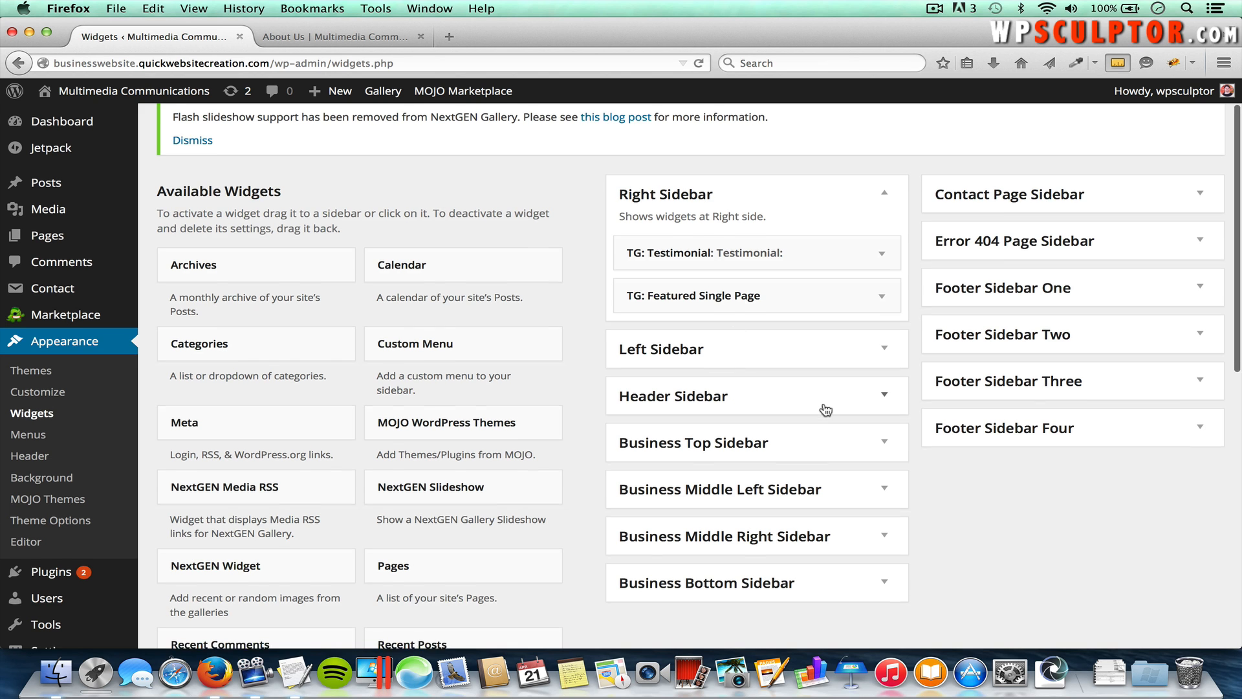
{"action": "scroll", "coordinate": [601, 500], "scroll_direction": "down", "scroll_amount": 5}
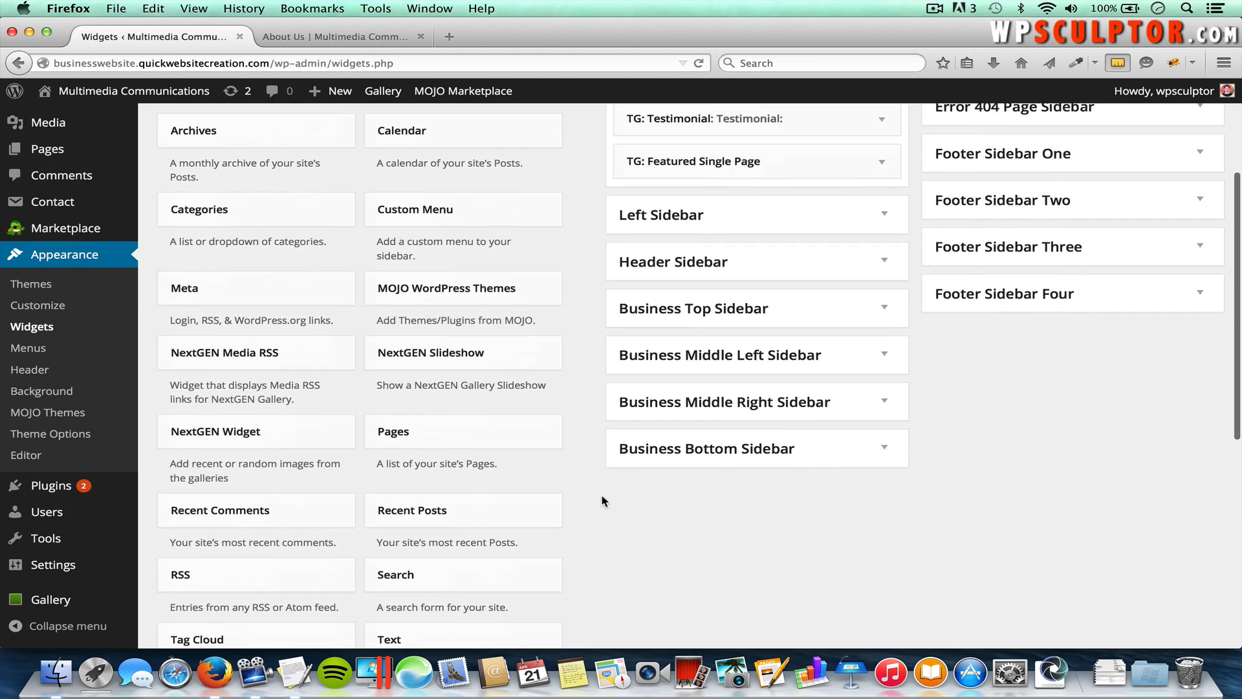
Step: Add a Search widget to the Header Sidebar and check the About Us page header
{"action": "left_click", "coordinate": [493, 524]}
{"action": "scroll", "coordinate": [495, 525], "scroll_direction": "down", "scroll_amount": 4}
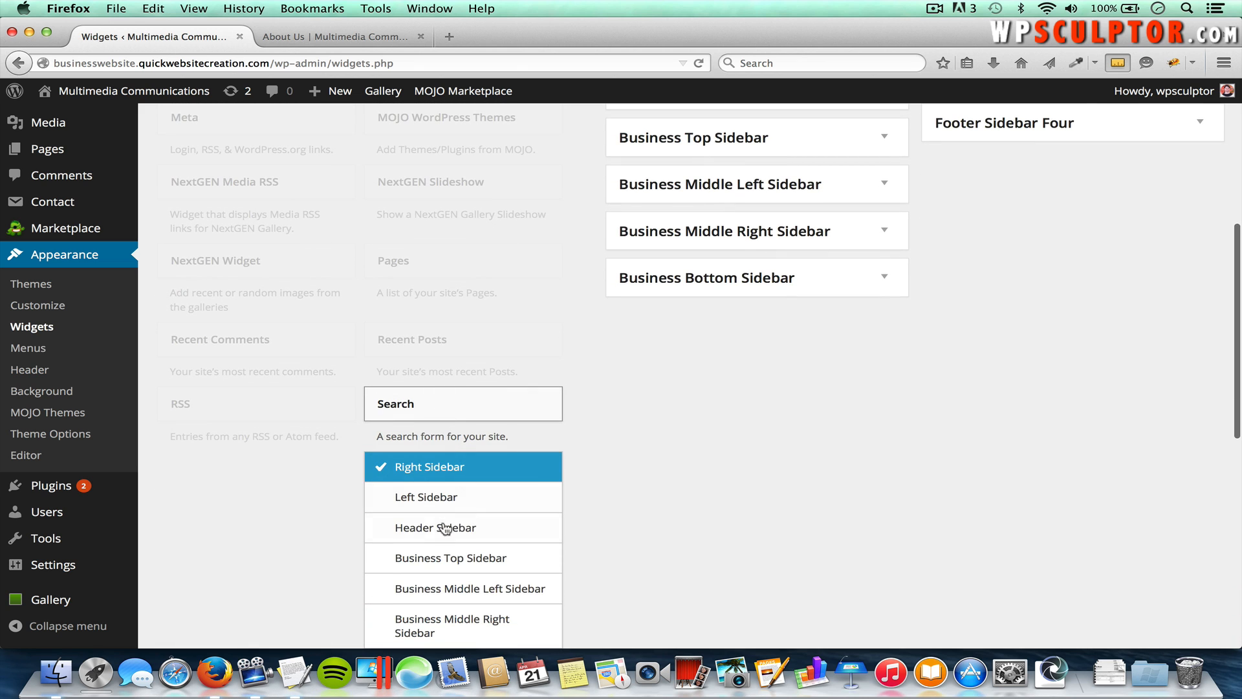
{"action": "left_click", "coordinate": [451, 529]}
{"action": "scroll", "coordinate": [585, 527], "scroll_direction": "down", "scroll_amount": 5}
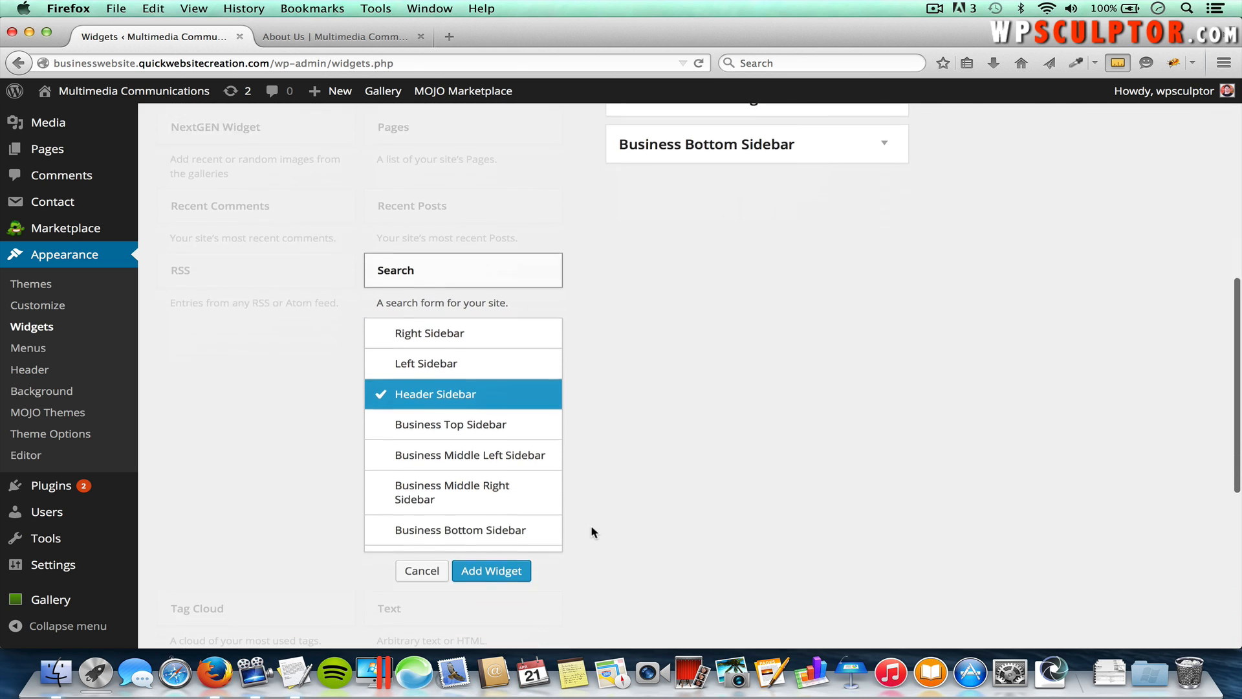
{"action": "left_click", "coordinate": [505, 563]}
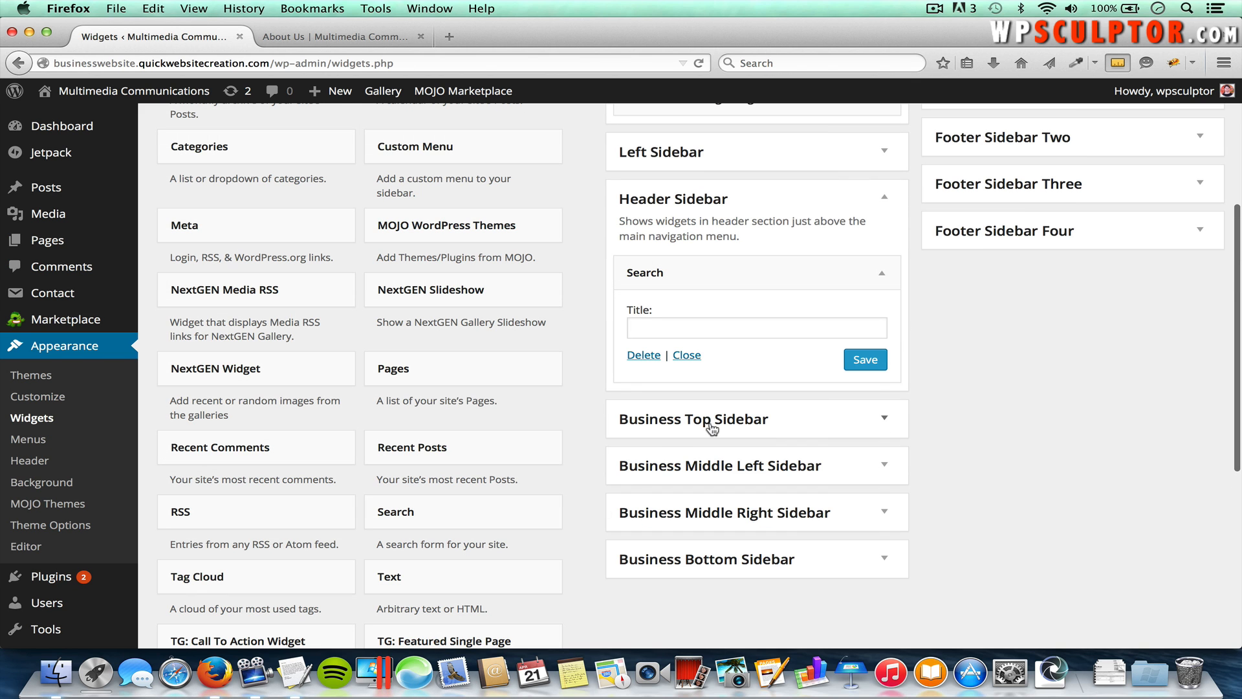
{"action": "left_click", "coordinate": [314, 35]}
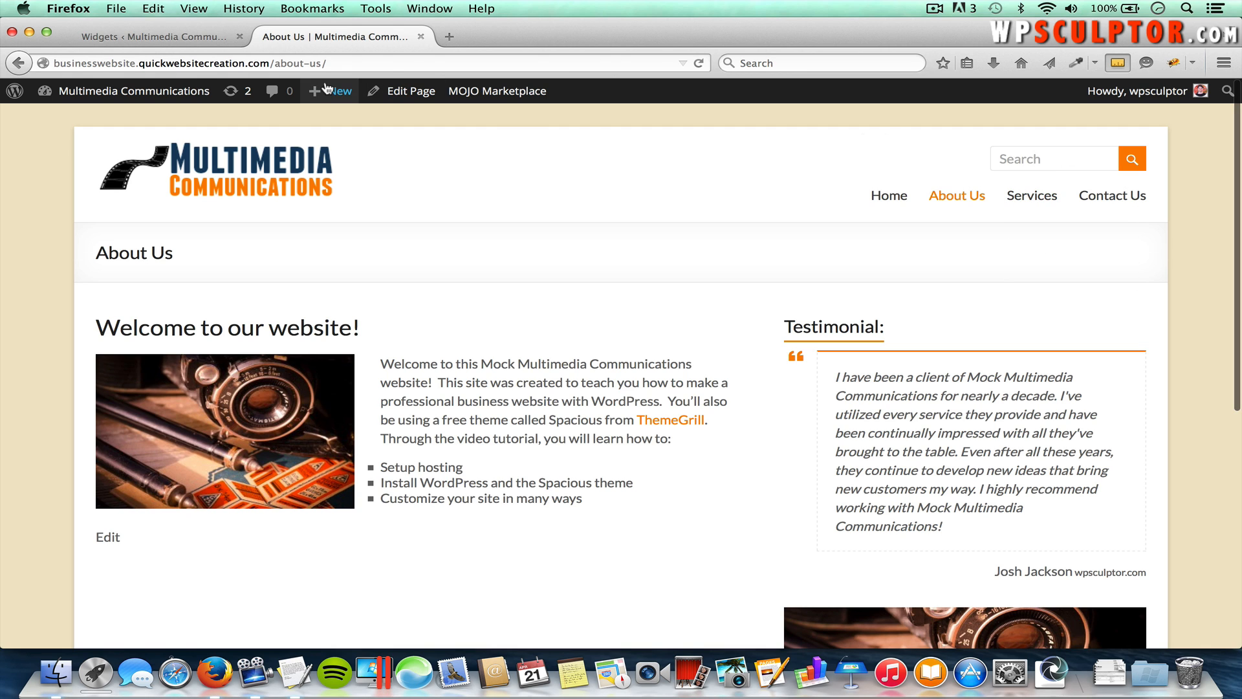
Step: Back on Widgets, drag Search out of the Header Sidebar into Available Widgets, leaving it empty
{"action": "left_click", "coordinate": [211, 42]}
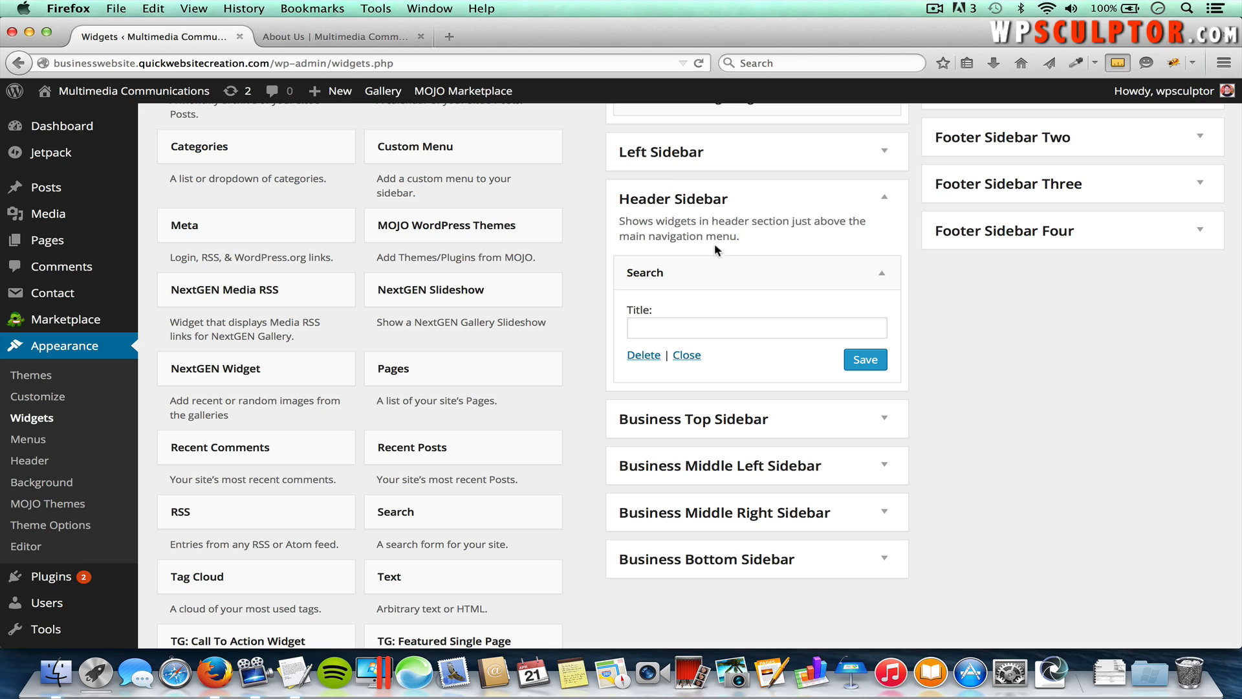
{"action": "left_click_drag", "start_coordinate": [741, 276], "coordinate": [324, 279]}
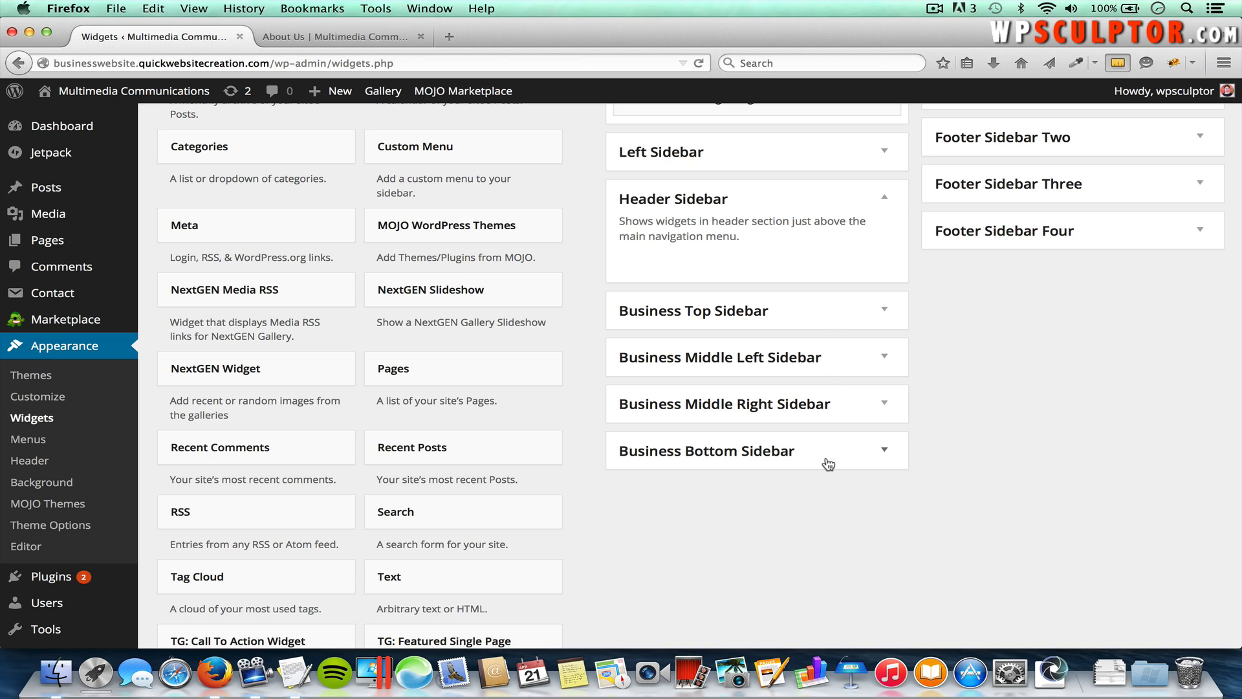
{"action": "scroll", "coordinate": [845, 385], "scroll_direction": "up", "scroll_amount": 5}
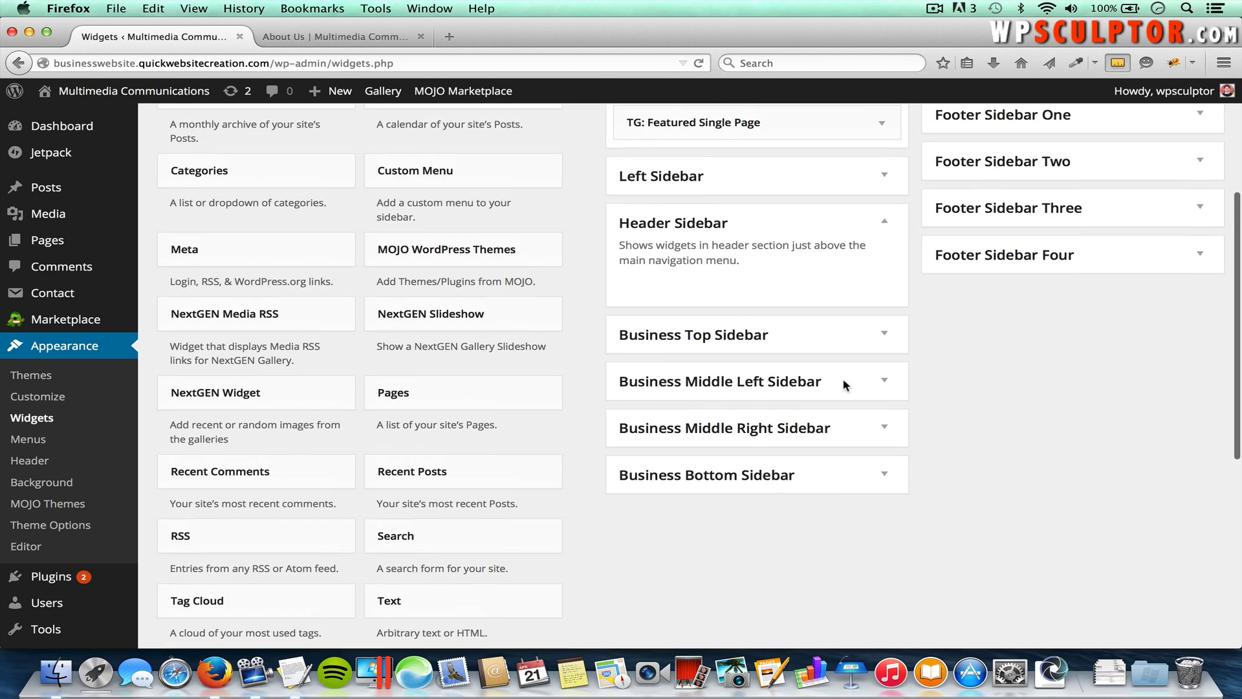
{"action": "scroll", "coordinate": [845, 386], "scroll_direction": "up", "scroll_amount": 1}
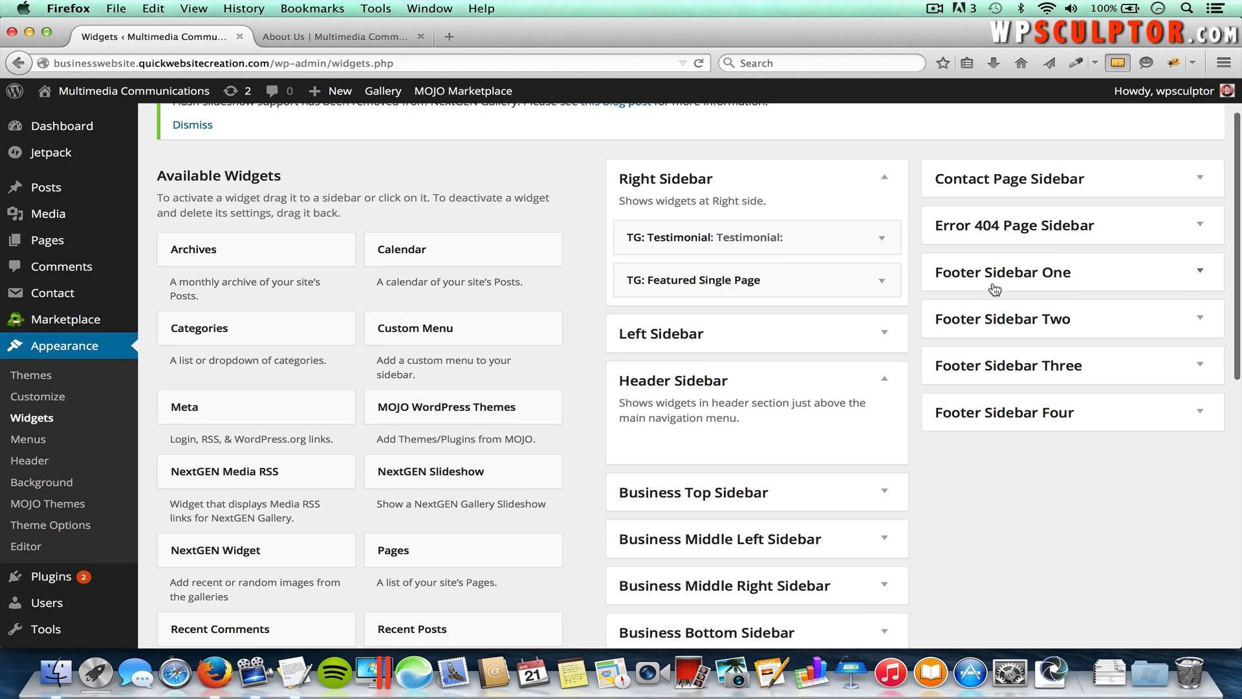
Step: Add a Pages widget to Footer Sidebar One
{"action": "scroll", "coordinate": [994, 291], "scroll_direction": "down", "scroll_amount": 2}
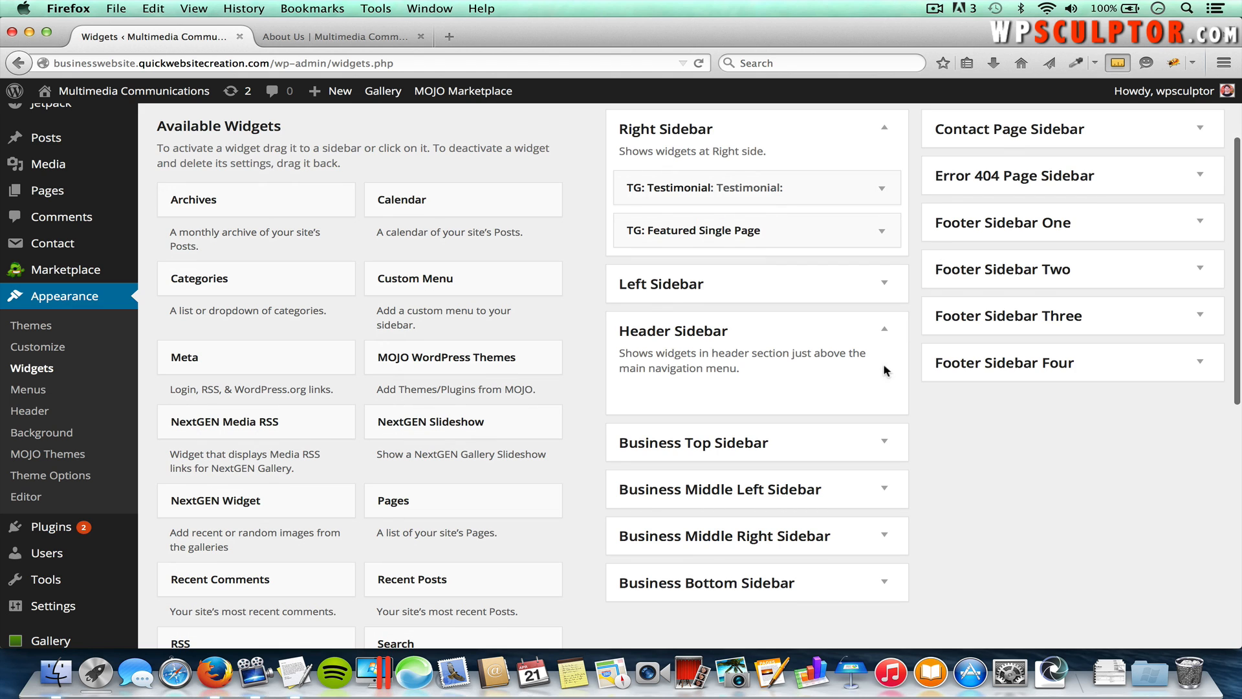
{"action": "left_click", "coordinate": [440, 504]}
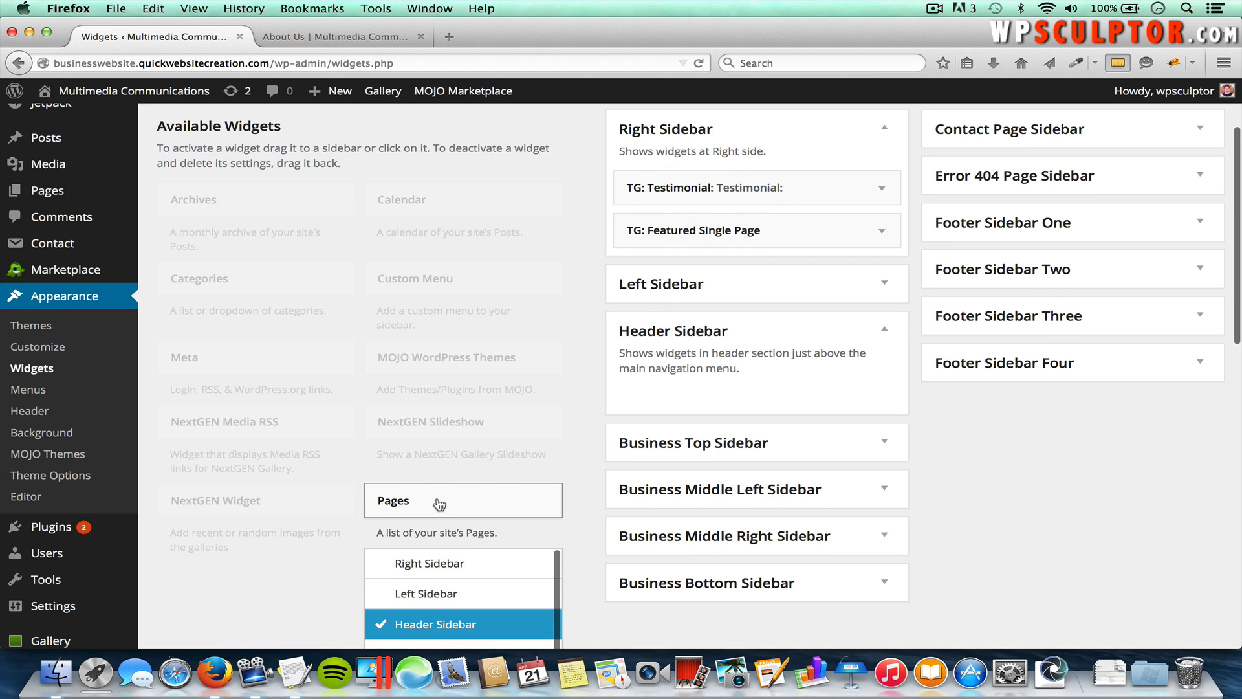
{"action": "scroll", "coordinate": [439, 504], "scroll_direction": "down", "scroll_amount": 5}
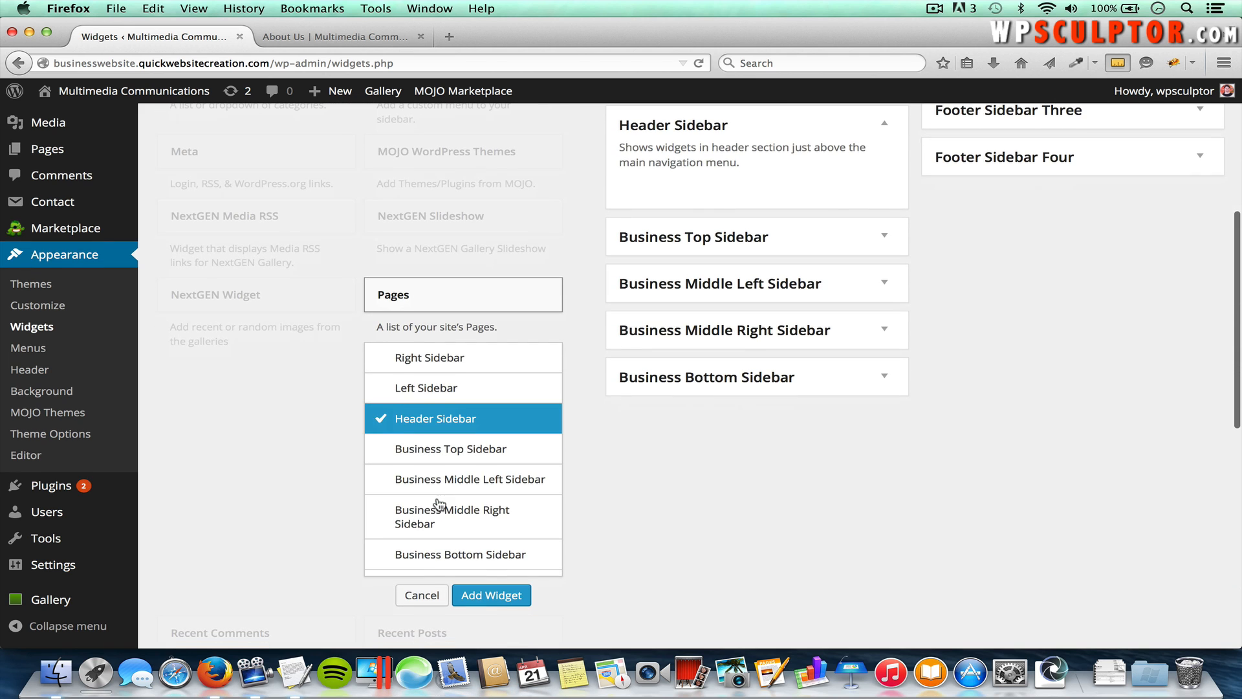
{"action": "scroll", "coordinate": [440, 504], "scroll_direction": "down", "scroll_amount": 2}
{"action": "scroll", "coordinate": [467, 433], "scroll_direction": "down", "scroll_amount": 3}
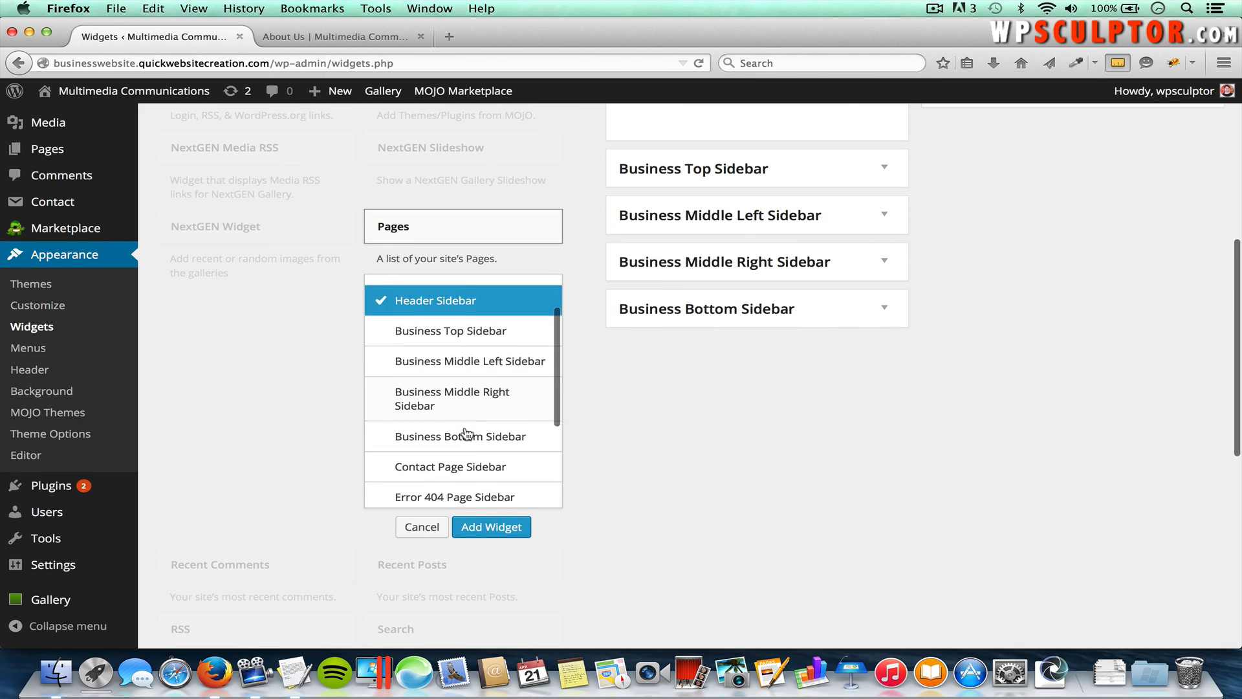
{"action": "scroll", "coordinate": [467, 432], "scroll_direction": "down", "scroll_amount": 3}
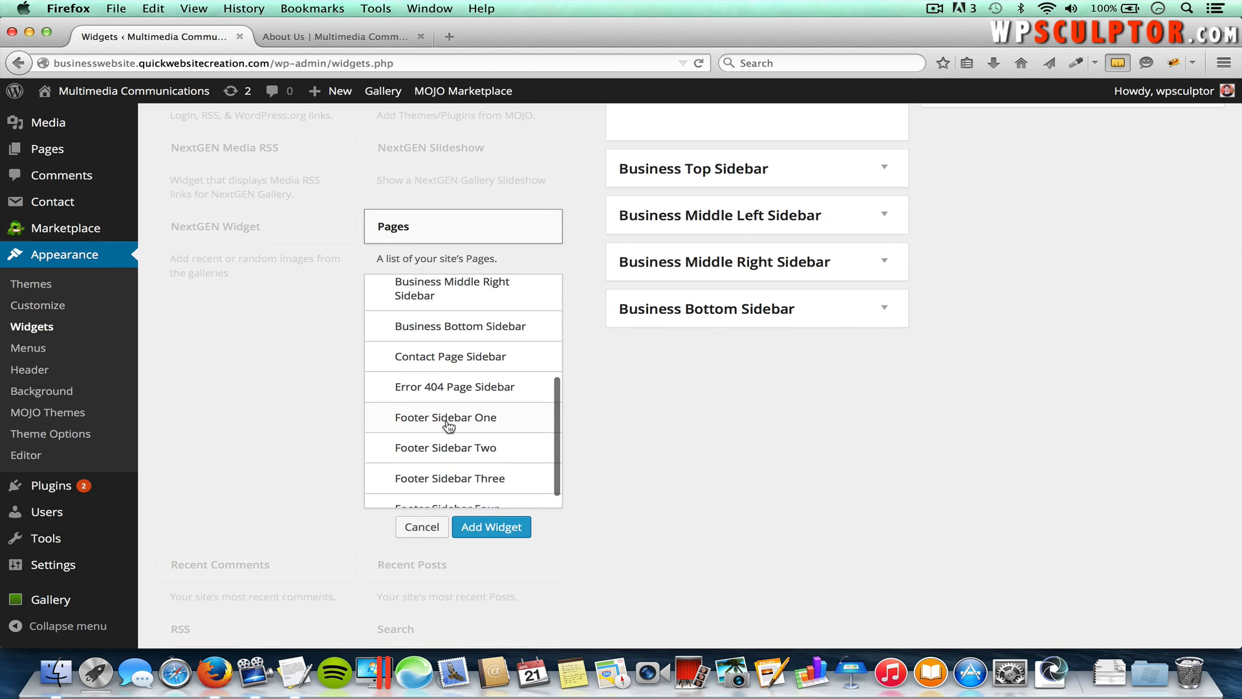
{"action": "left_click", "coordinate": [455, 420]}
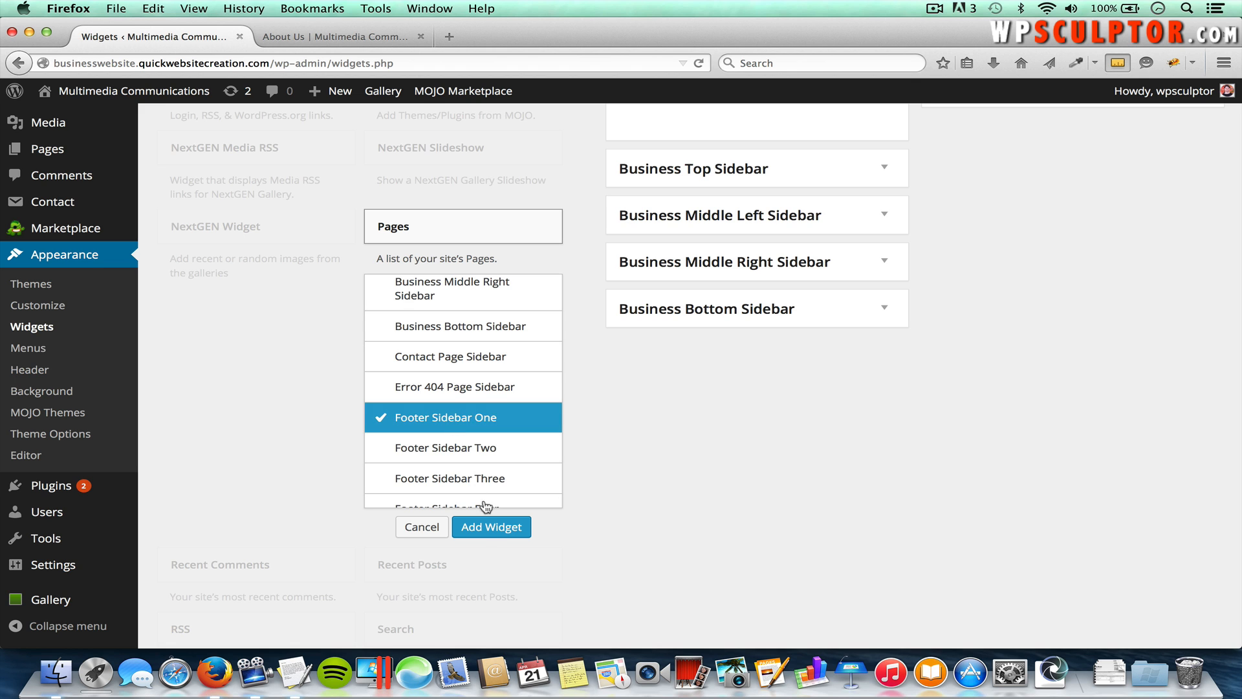
{"action": "left_click", "coordinate": [492, 527]}
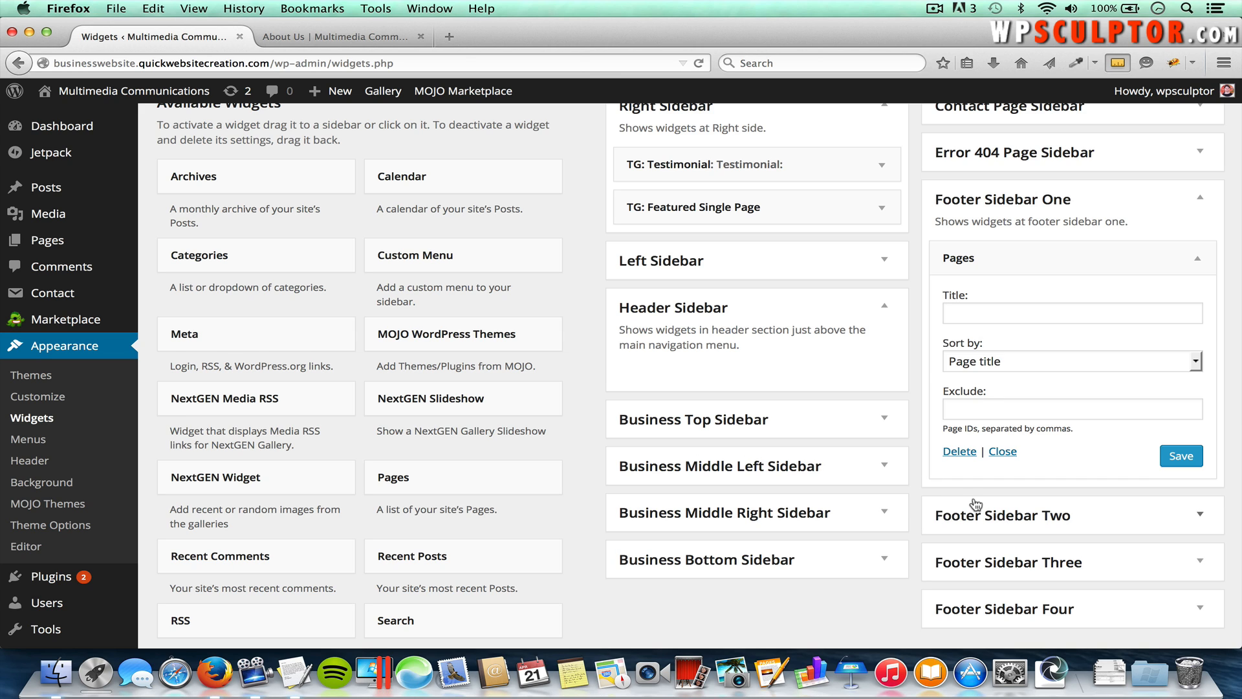
Step: Add a TG: Featured Single Page widget for About Us to Footer Sidebar Two and save it
{"action": "scroll", "coordinate": [563, 551], "scroll_direction": "down", "scroll_amount": 5}
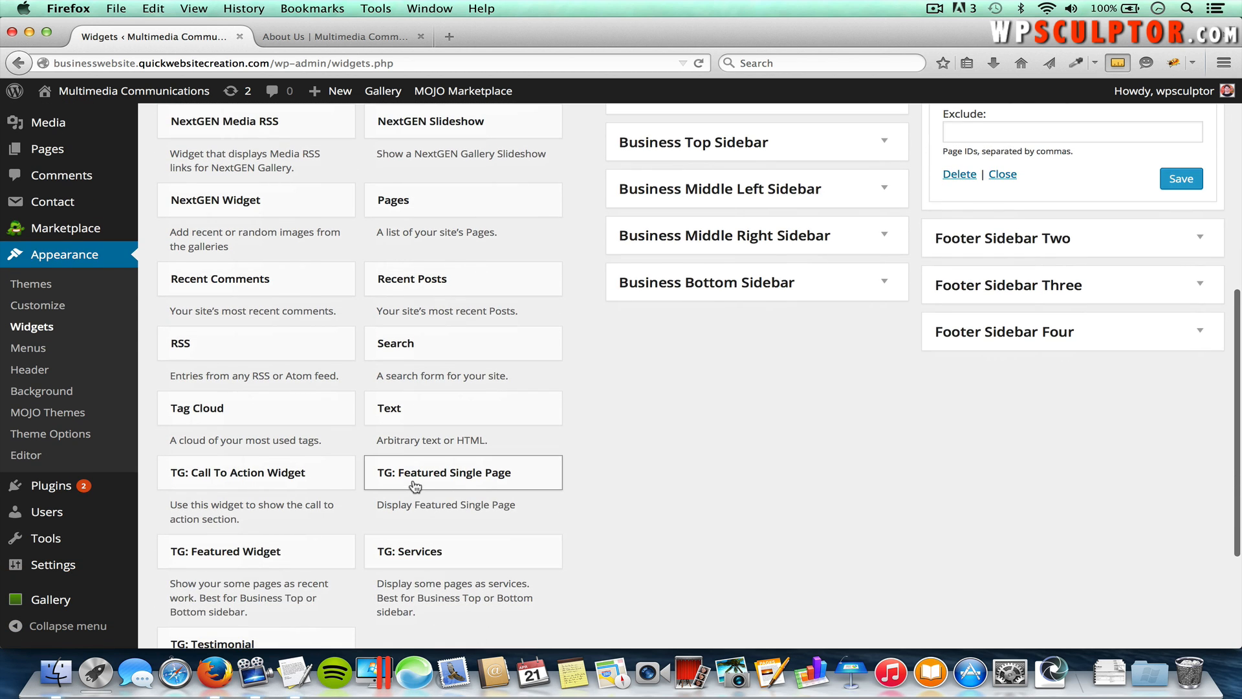
{"action": "left_click", "coordinate": [489, 474]}
{"action": "scroll", "coordinate": [600, 475], "scroll_direction": "down", "scroll_amount": 3}
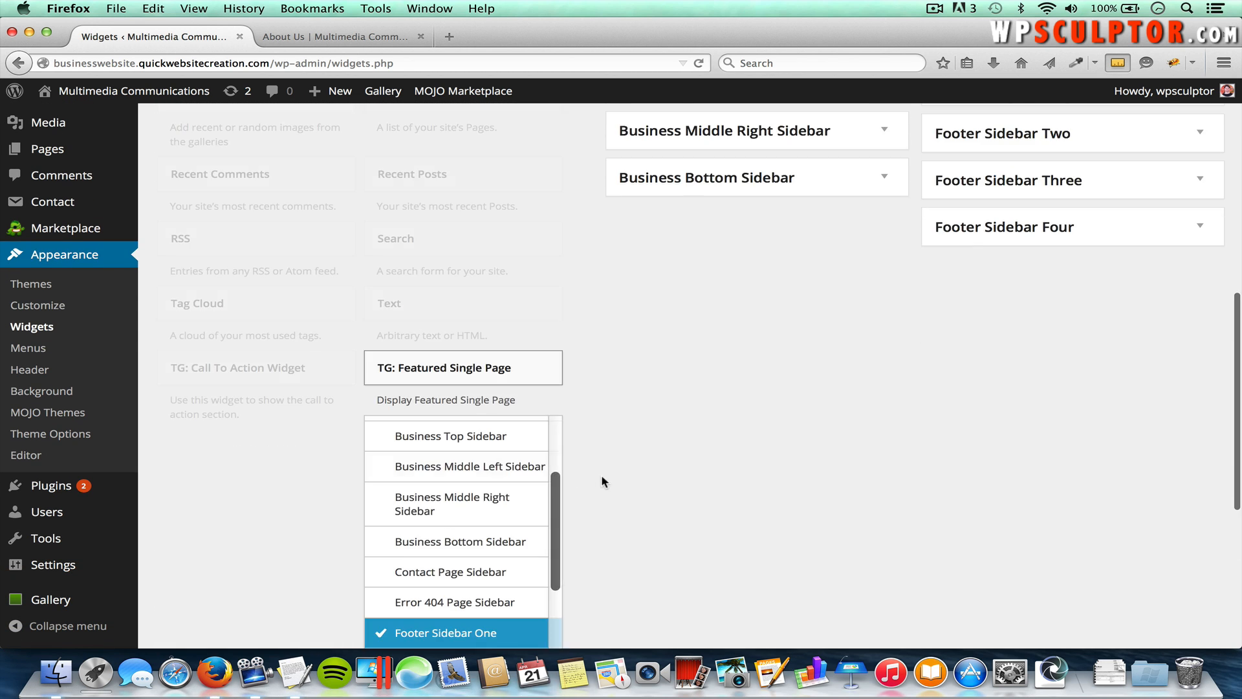
{"action": "scroll", "coordinate": [482, 498], "scroll_direction": "down", "scroll_amount": 1}
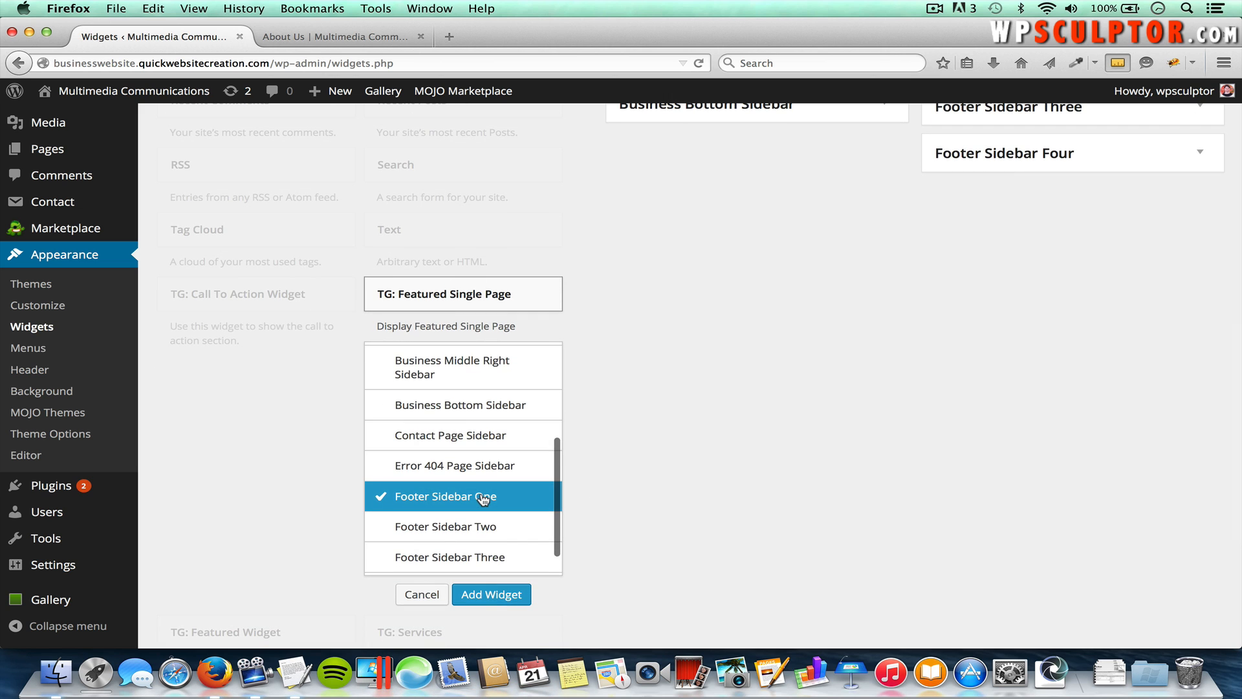
{"action": "left_click", "coordinate": [458, 526]}
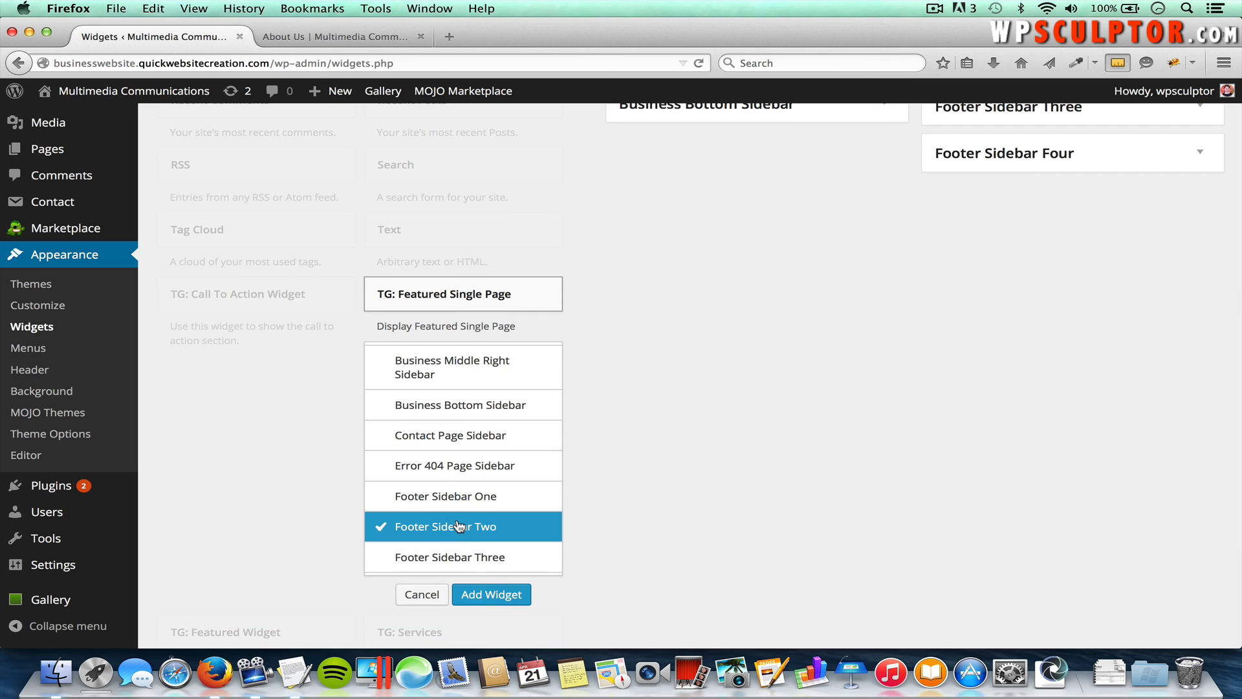
{"action": "left_click", "coordinate": [501, 594]}
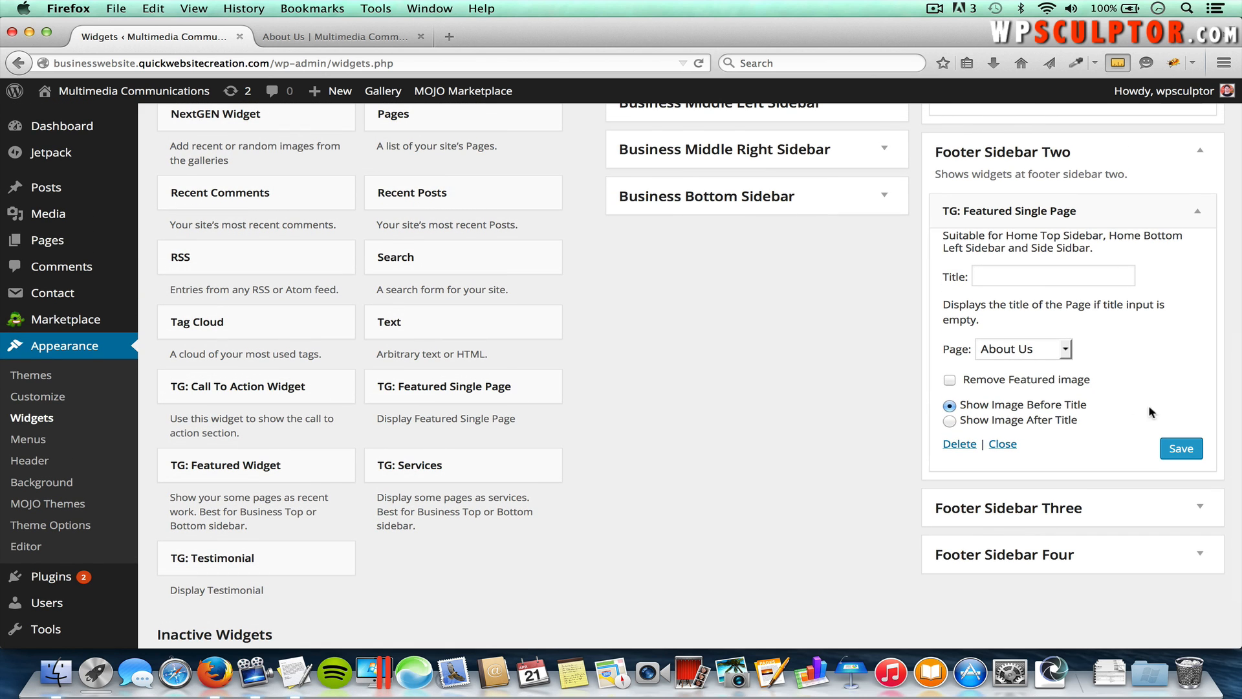
{"action": "left_click", "coordinate": [1181, 449]}
Step: Add the TG: Testimonial widget to Footer Sidebar Three
{"action": "left_click", "coordinate": [235, 554]}
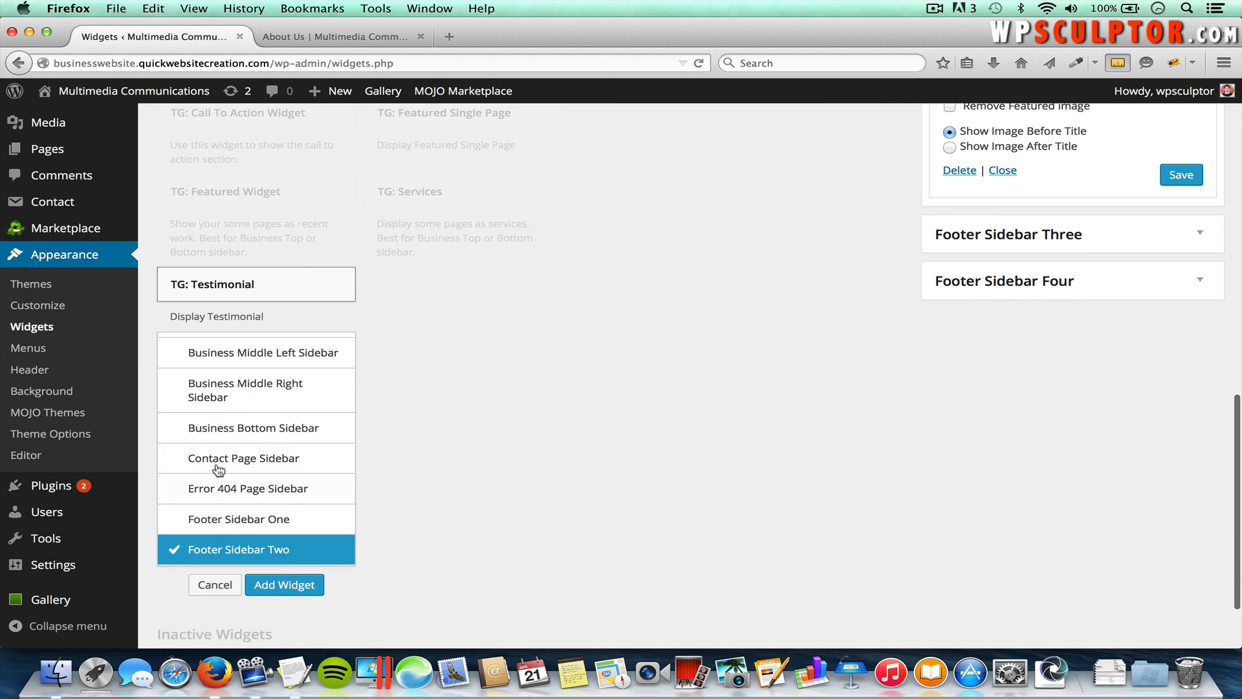
{"action": "scroll", "coordinate": [249, 460], "scroll_direction": "down", "scroll_amount": 3}
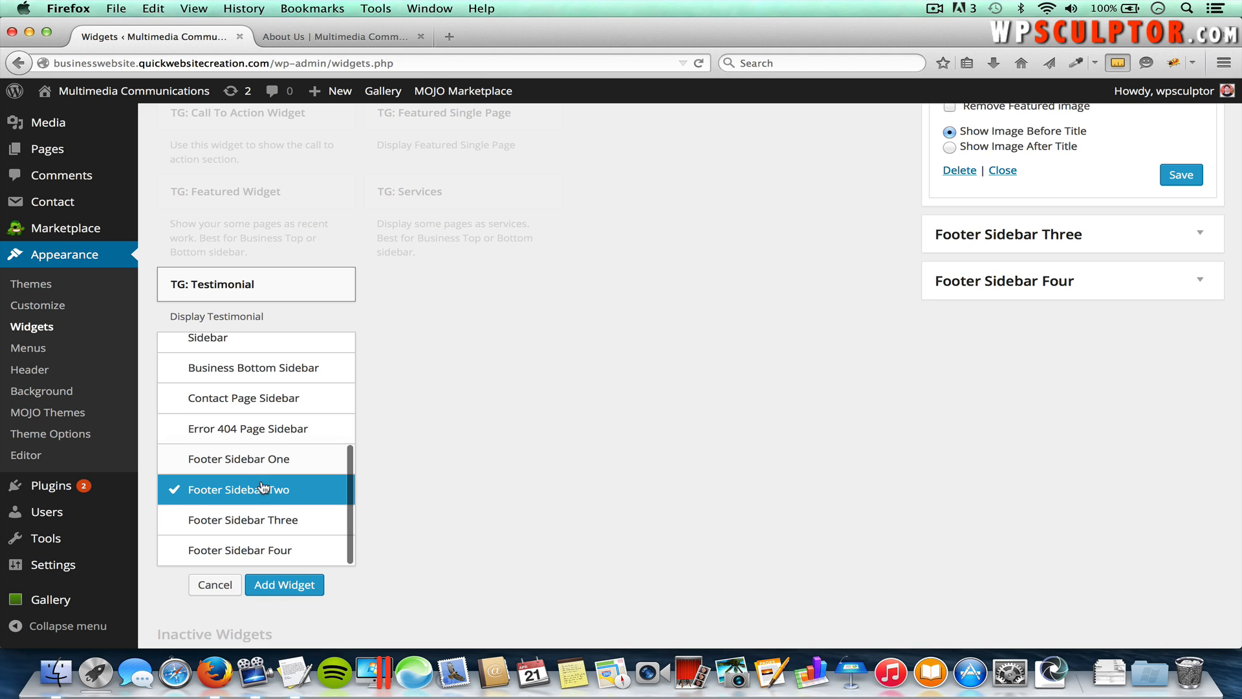
{"action": "left_click", "coordinate": [257, 524]}
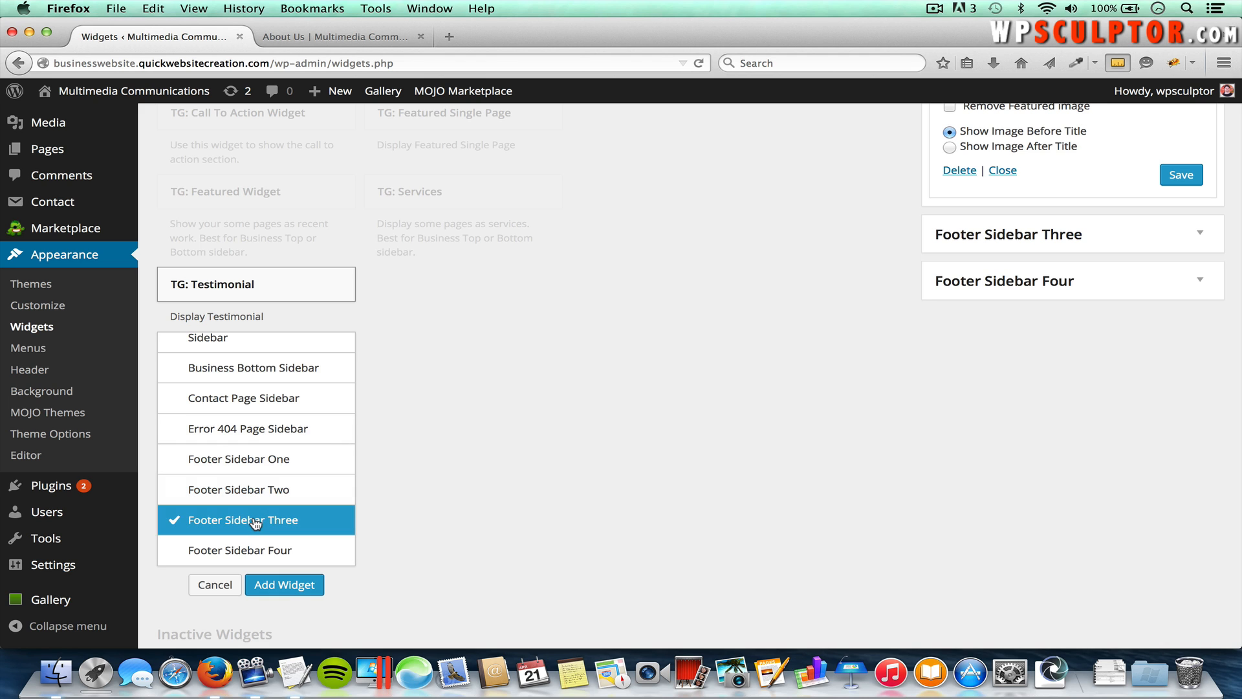
{"action": "left_click", "coordinate": [302, 586]}
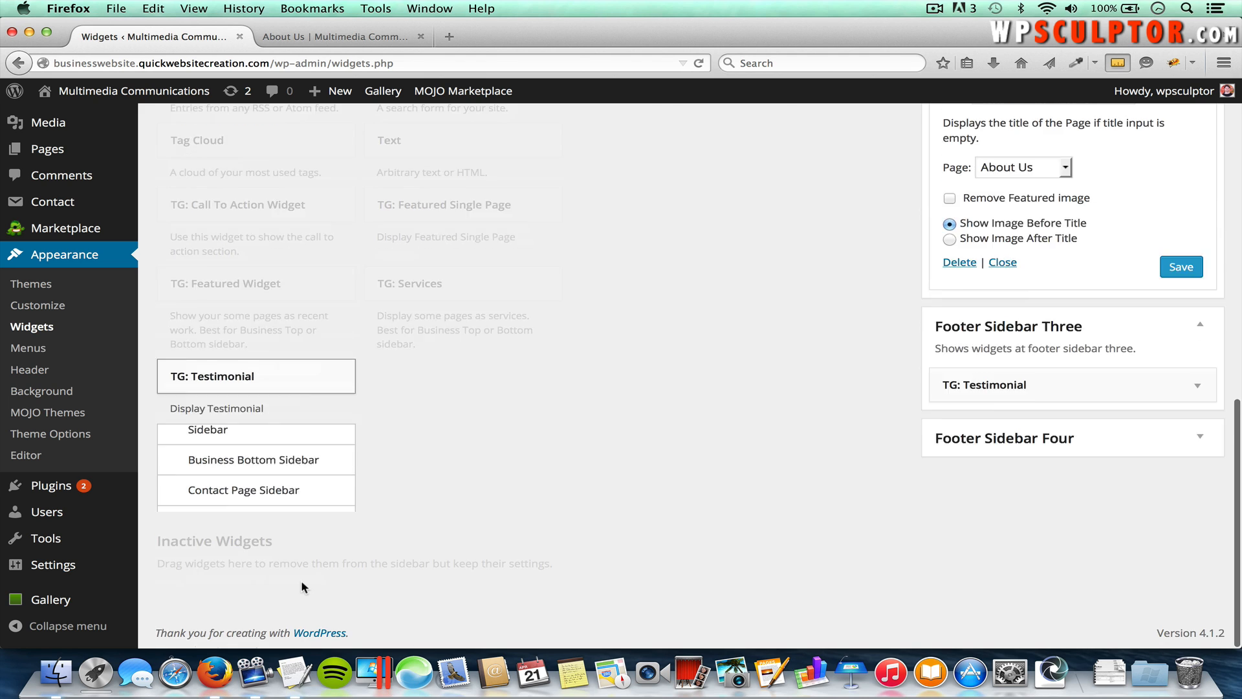
Step: Title the testimonial 'Testimonial:' and paste the quote paragraph from the written content document
{"action": "left_click", "coordinate": [979, 527]}
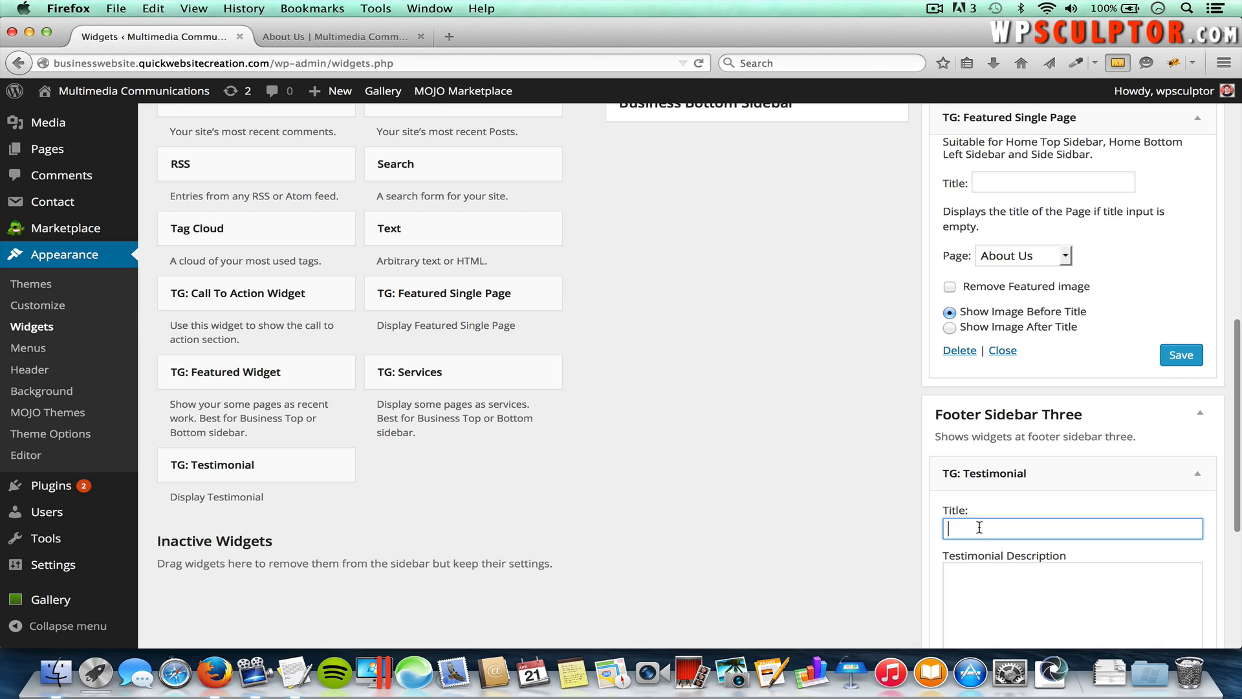
{"action": "scroll", "coordinate": [983, 524], "scroll_direction": "down", "scroll_amount": 3}
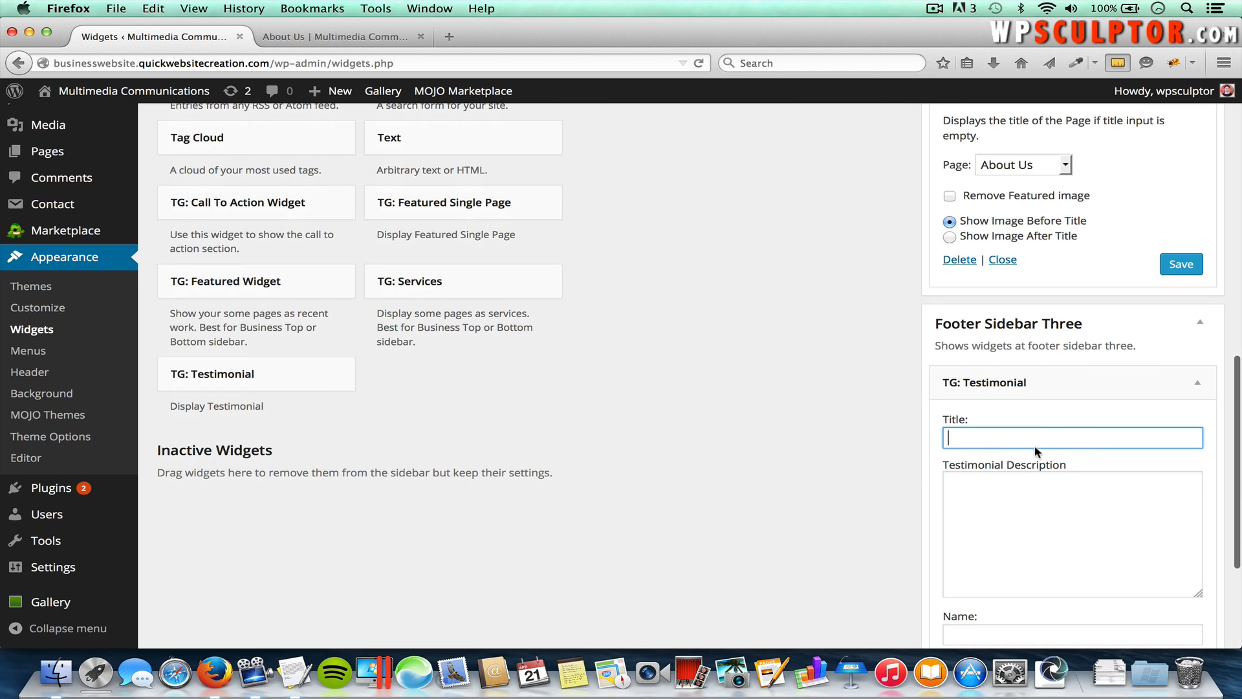
{"action": "type", "text": "Test"}
{"action": "key", "text": "Down"}
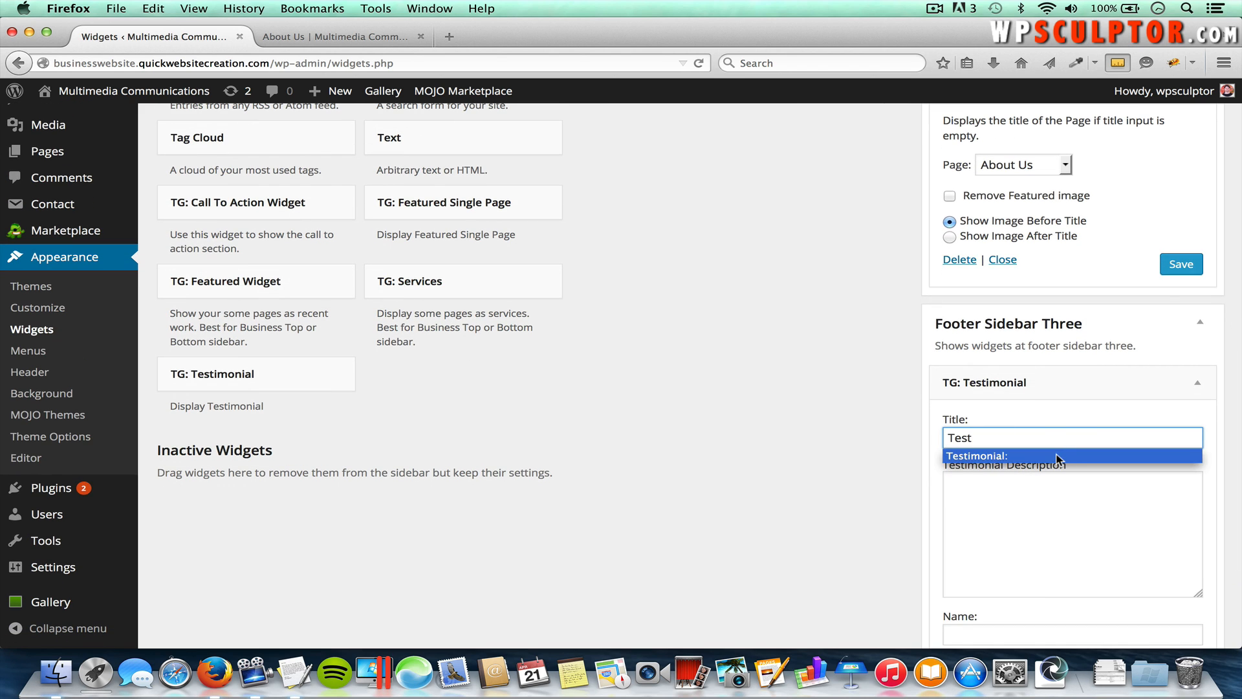
{"action": "key", "text": "Return"}
{"action": "left_click", "coordinate": [1038, 508]}
{"action": "key", "text": "super+Tab"}
{"action": "key", "text": "super+Tab"}
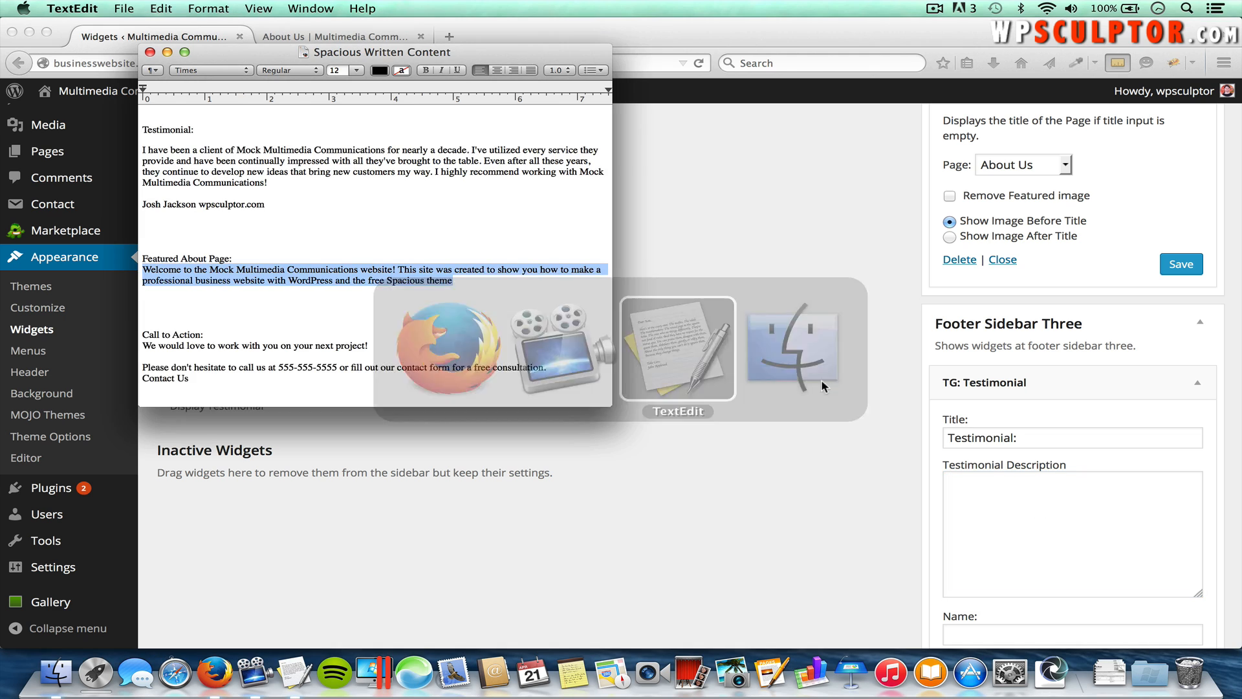
{"action": "scroll", "coordinate": [261, 200], "scroll_direction": "up", "scroll_amount": 2}
{"action": "left_click_drag", "start_coordinate": [268, 214], "coordinate": [137, 180]}
{"action": "key", "text": "super+c"}
{"action": "key", "text": "super+Tab"}
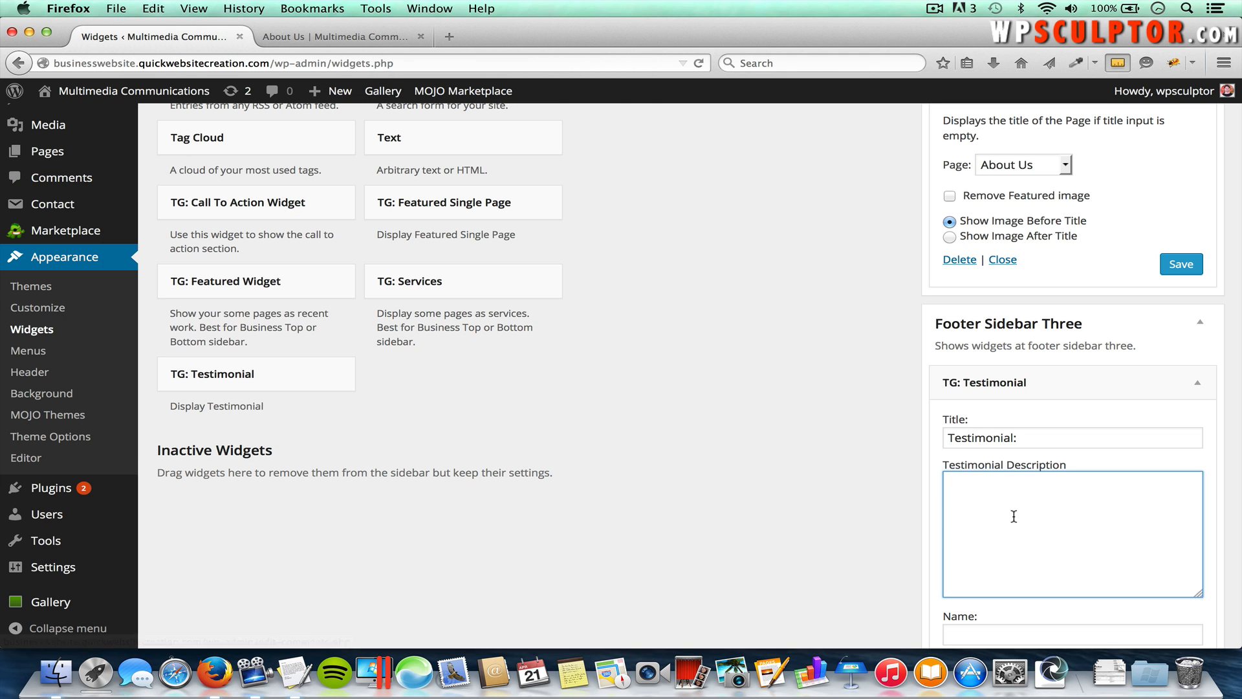
{"action": "key", "text": "super+v"}
Step: Enter the reviewer's name and the suggested website byline, then save the testimonial widget
{"action": "left_click", "coordinate": [992, 626]}
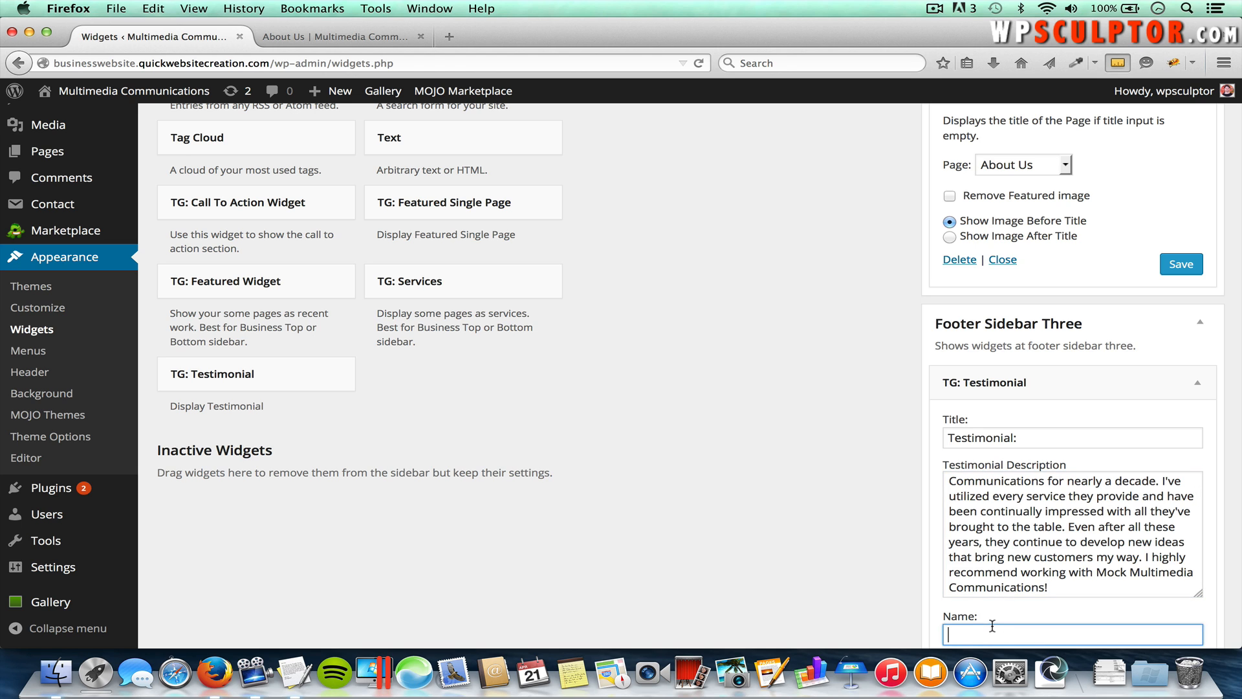
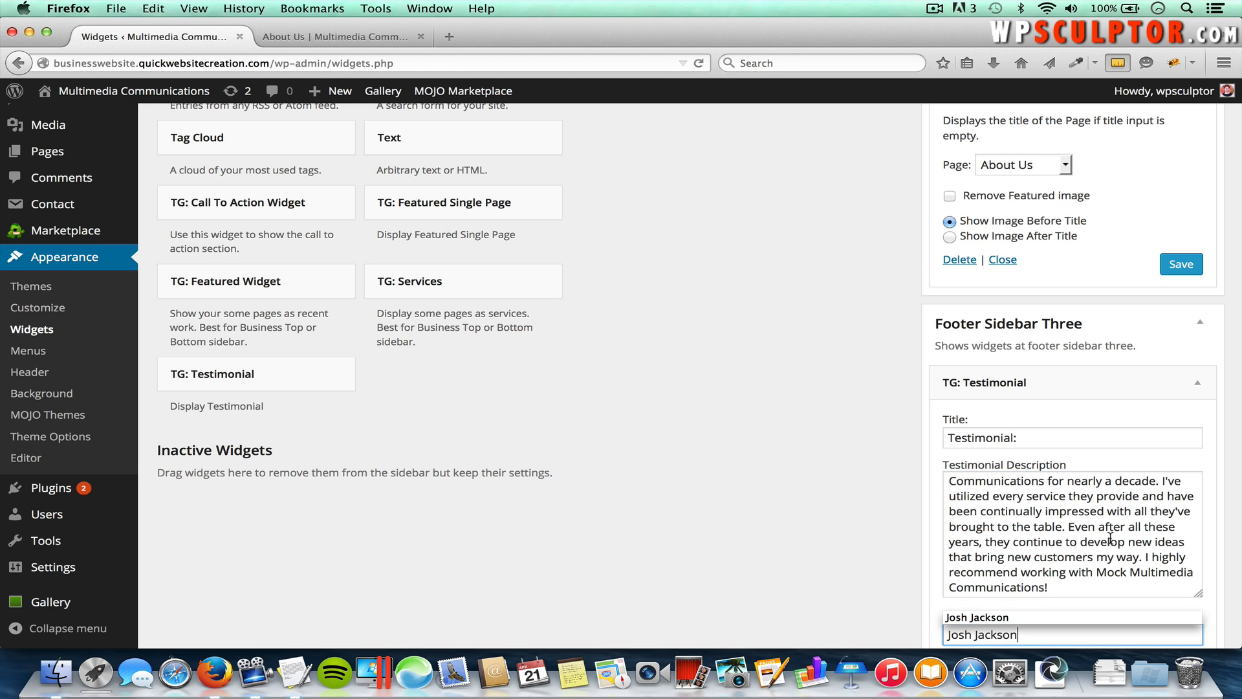
{"action": "scroll", "coordinate": [1110, 539], "scroll_direction": "down", "scroll_amount": 3}
{"action": "left_click", "coordinate": [1080, 567]}
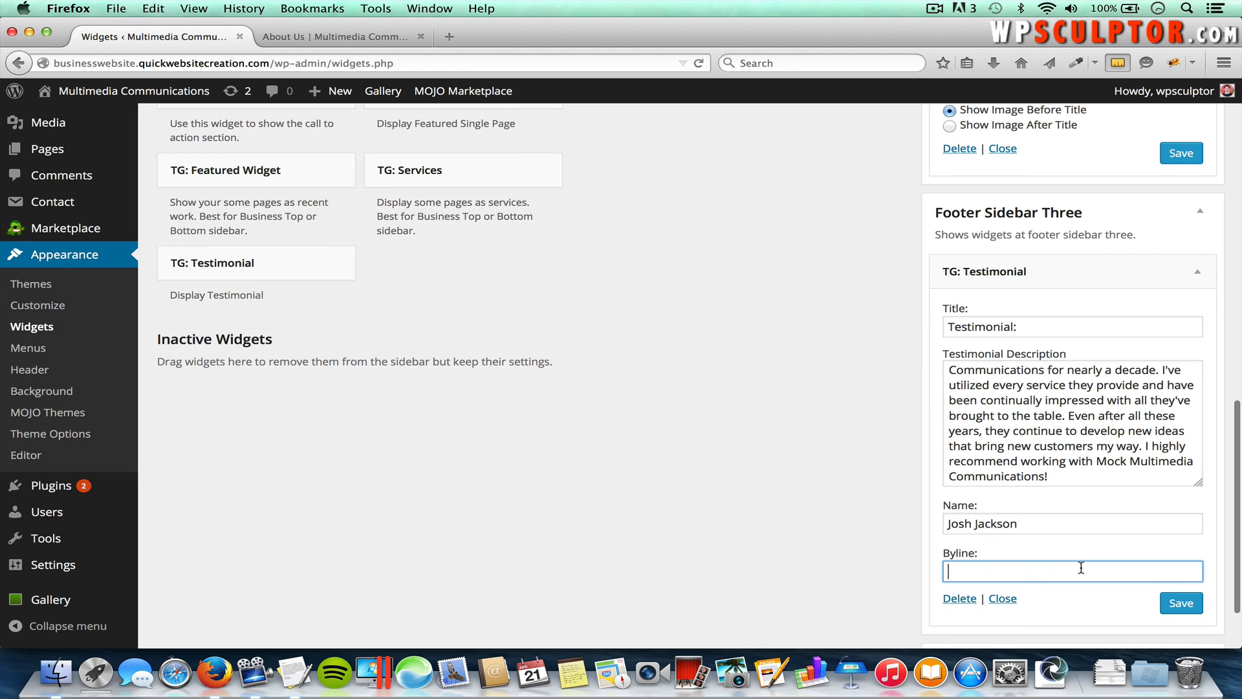
{"action": "type", "text": "wps"}
{"action": "left_click", "coordinate": [1089, 588]}
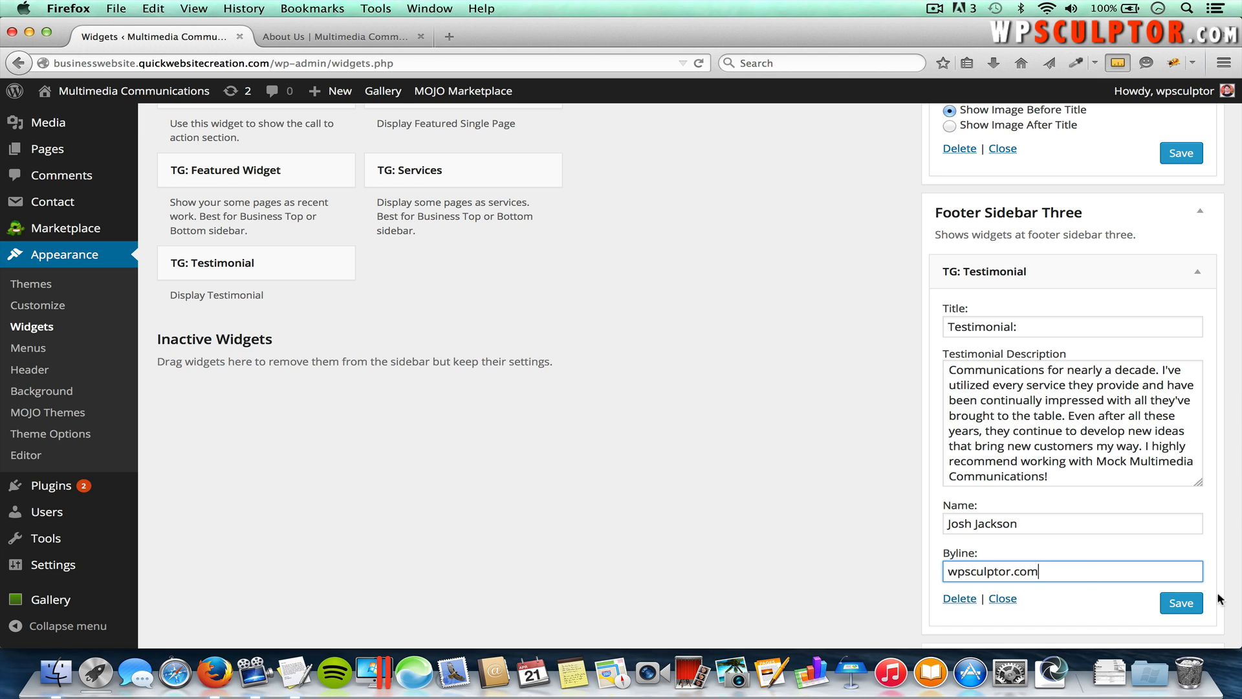
{"action": "left_click", "coordinate": [1183, 603]}
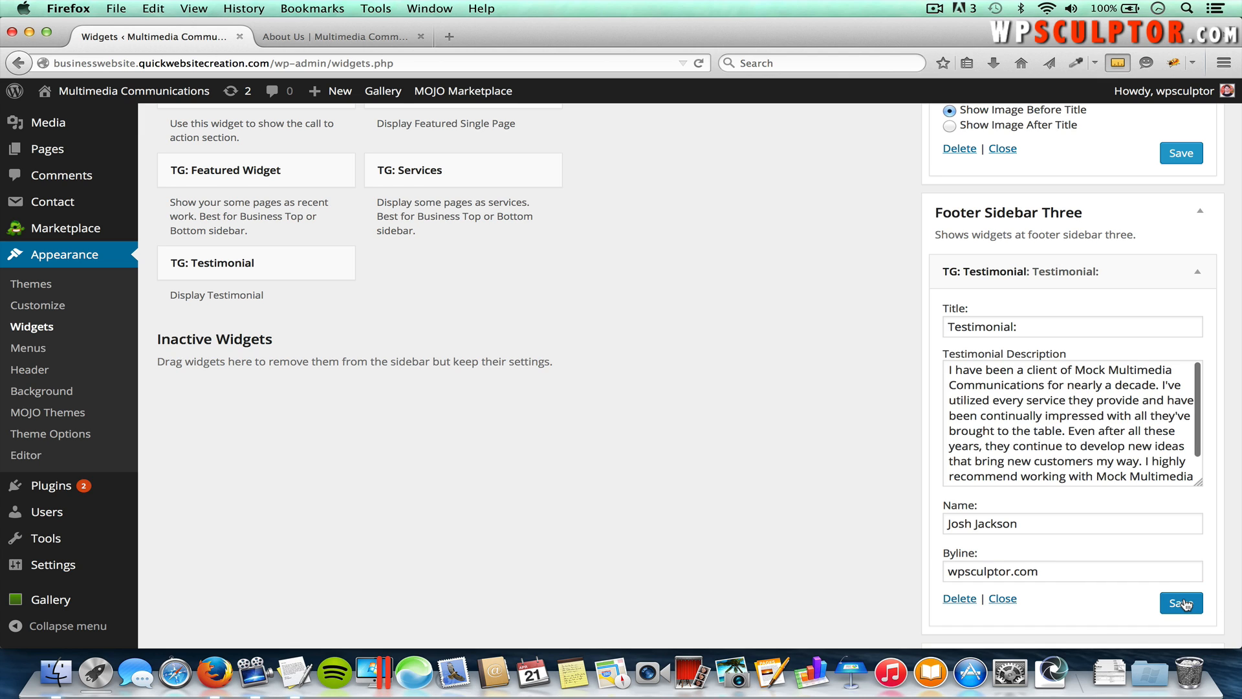
{"action": "left_click", "coordinate": [1201, 215]}
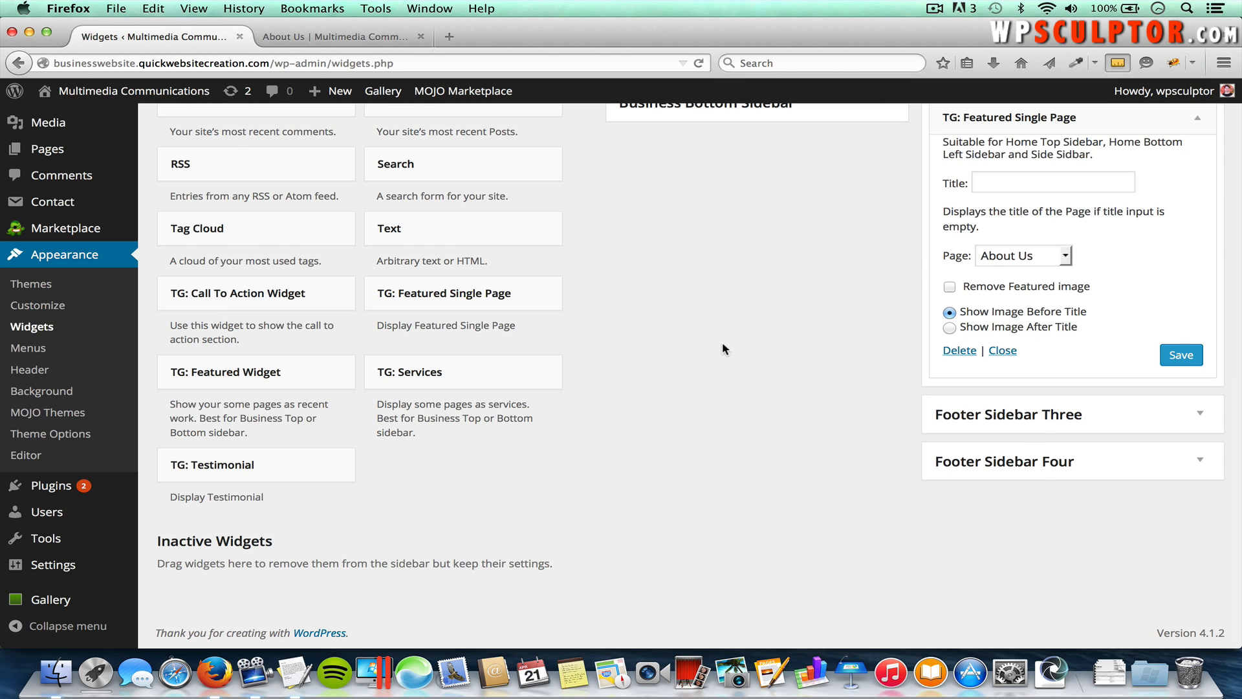
Step: Add a Search widget to Footer Sidebar Four
{"action": "left_click", "coordinate": [447, 164]}
{"action": "scroll", "coordinate": [467, 377], "scroll_direction": "down", "scroll_amount": 1}
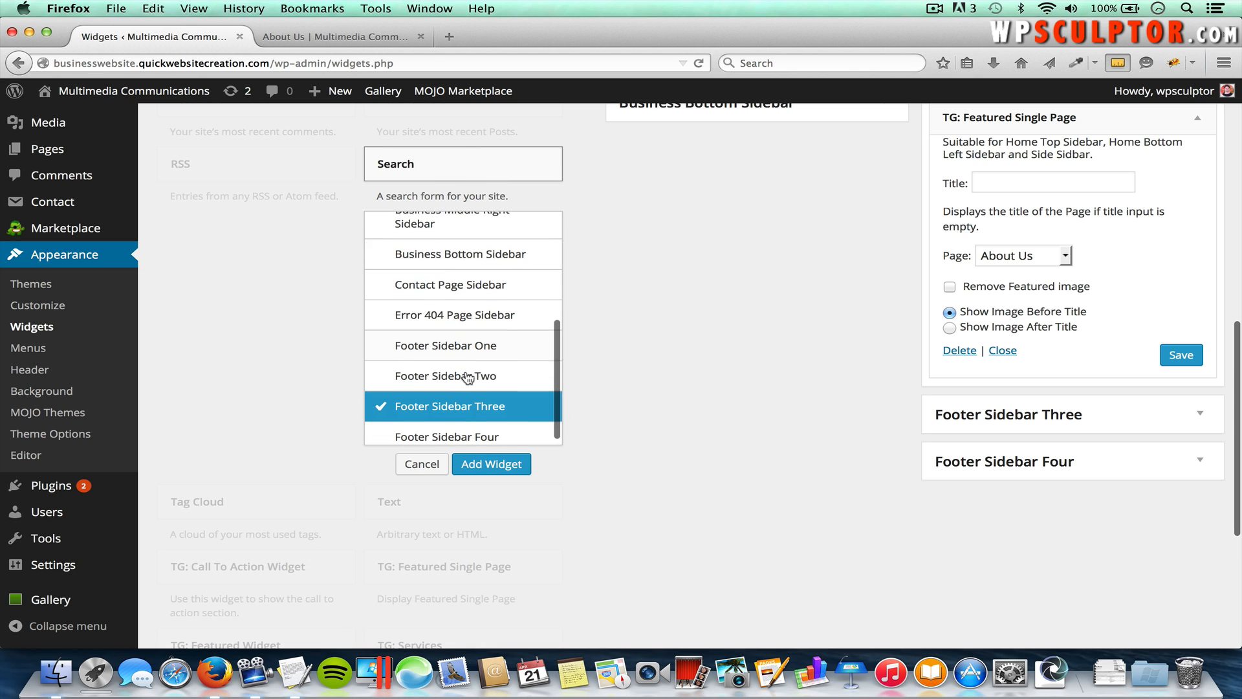
{"action": "left_click", "coordinate": [462, 434]}
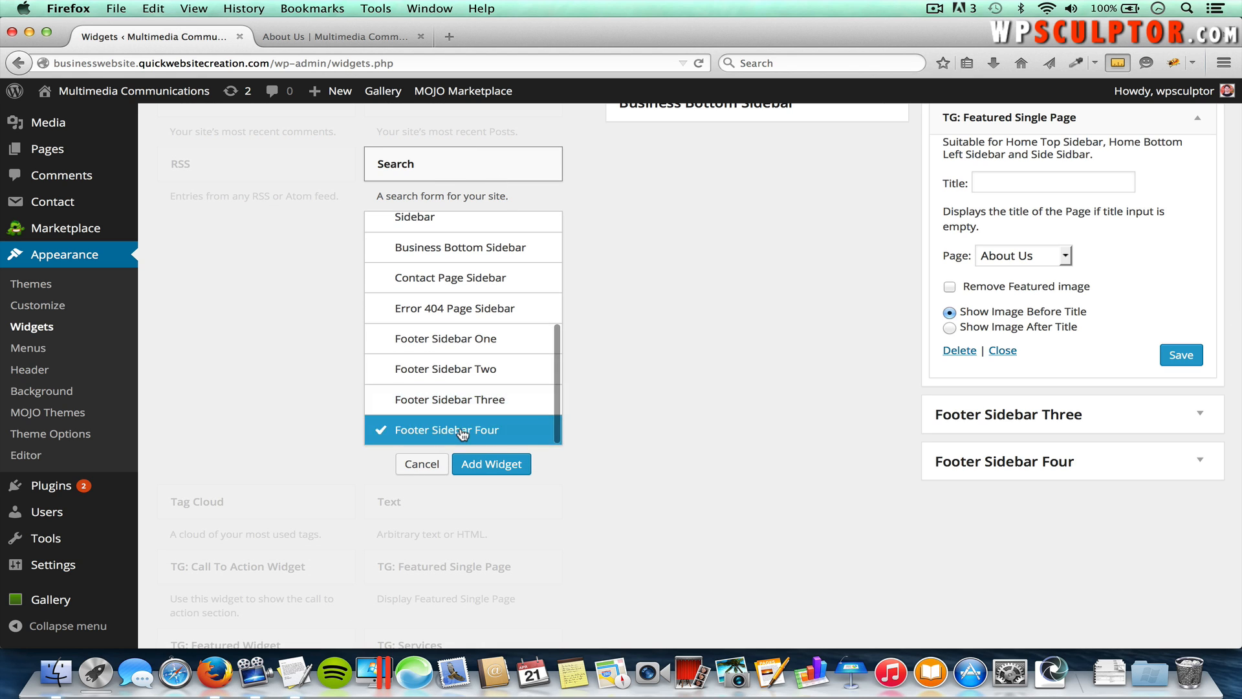
{"action": "left_click", "coordinate": [510, 471]}
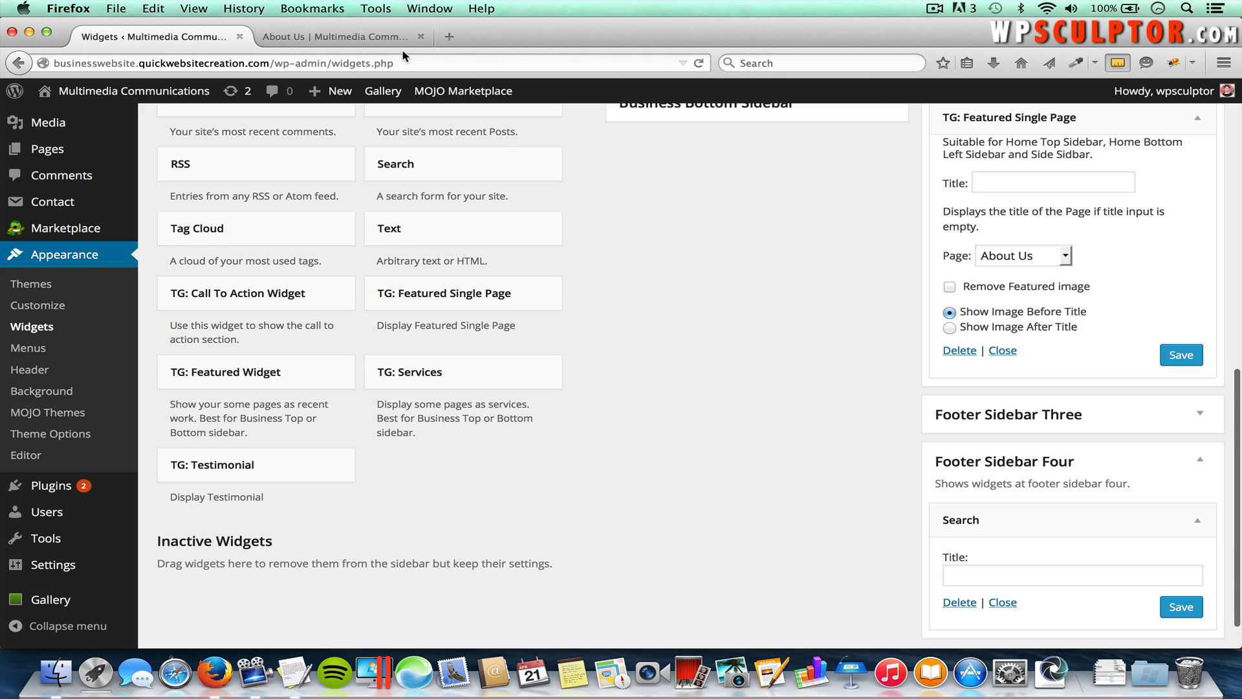
Step: Reload the live About Us page to check its Pages list, About Us block, testimonial and search box
{"action": "left_click", "coordinate": [362, 35]}
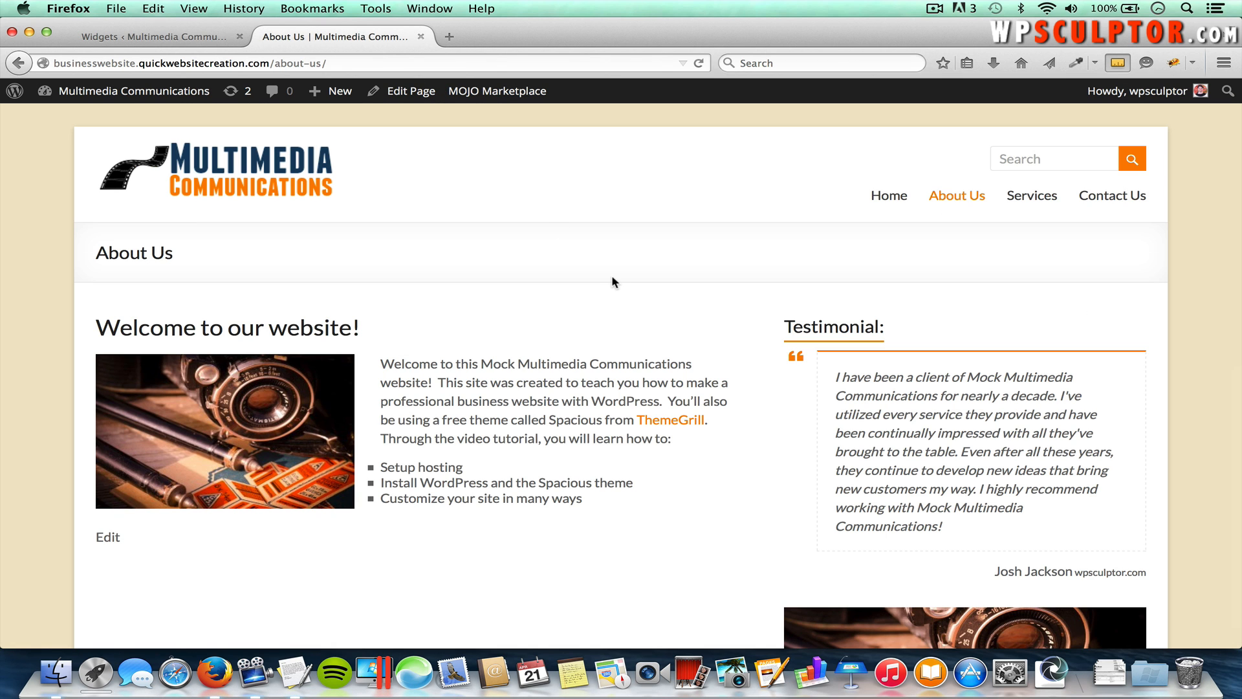
{"action": "key", "text": "super+r"}
{"action": "scroll", "coordinate": [613, 279], "scroll_direction": "down", "scroll_amount": 3}
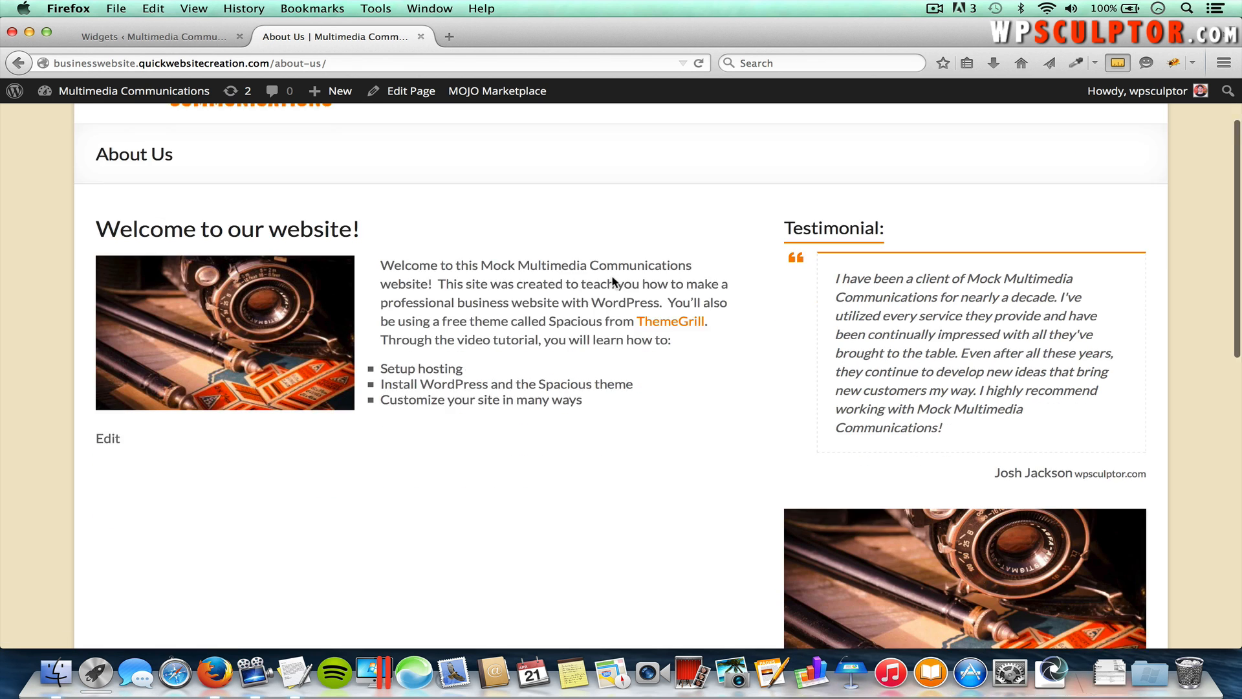
{"action": "scroll", "coordinate": [612, 279], "scroll_direction": "down", "scroll_amount": 15}
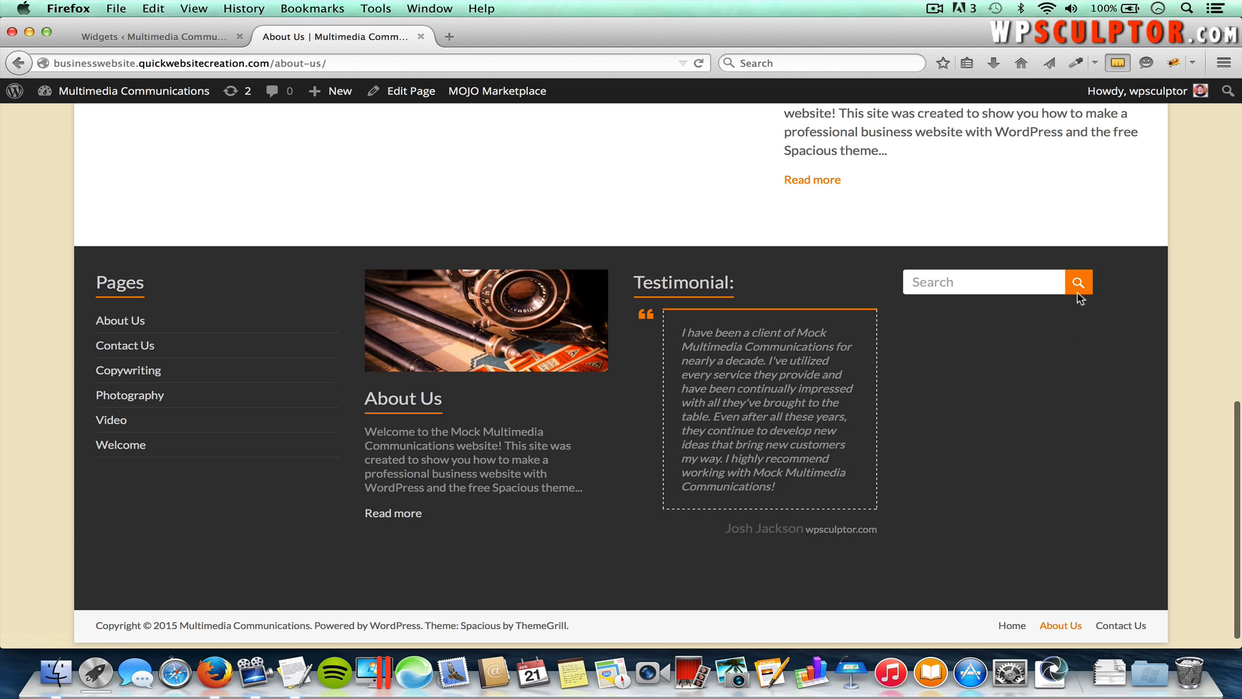
{"action": "scroll", "coordinate": [1011, 288], "scroll_direction": "up", "scroll_amount": 10}
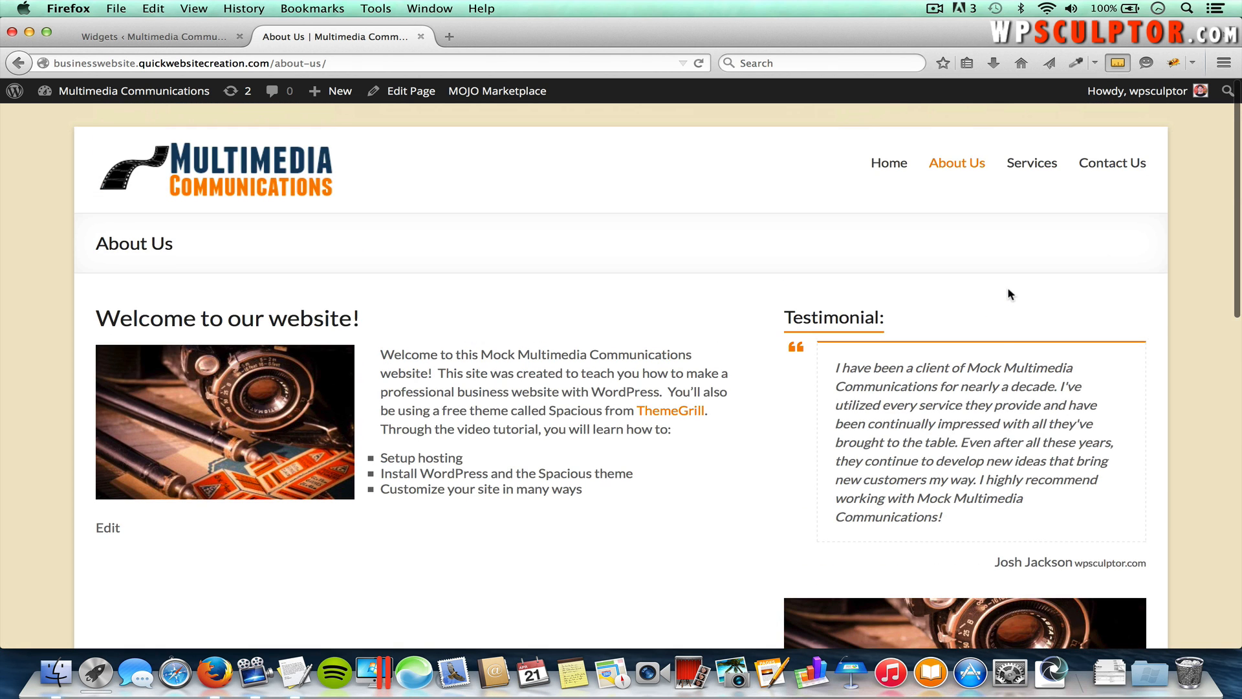
{"action": "left_click", "coordinate": [178, 31]}
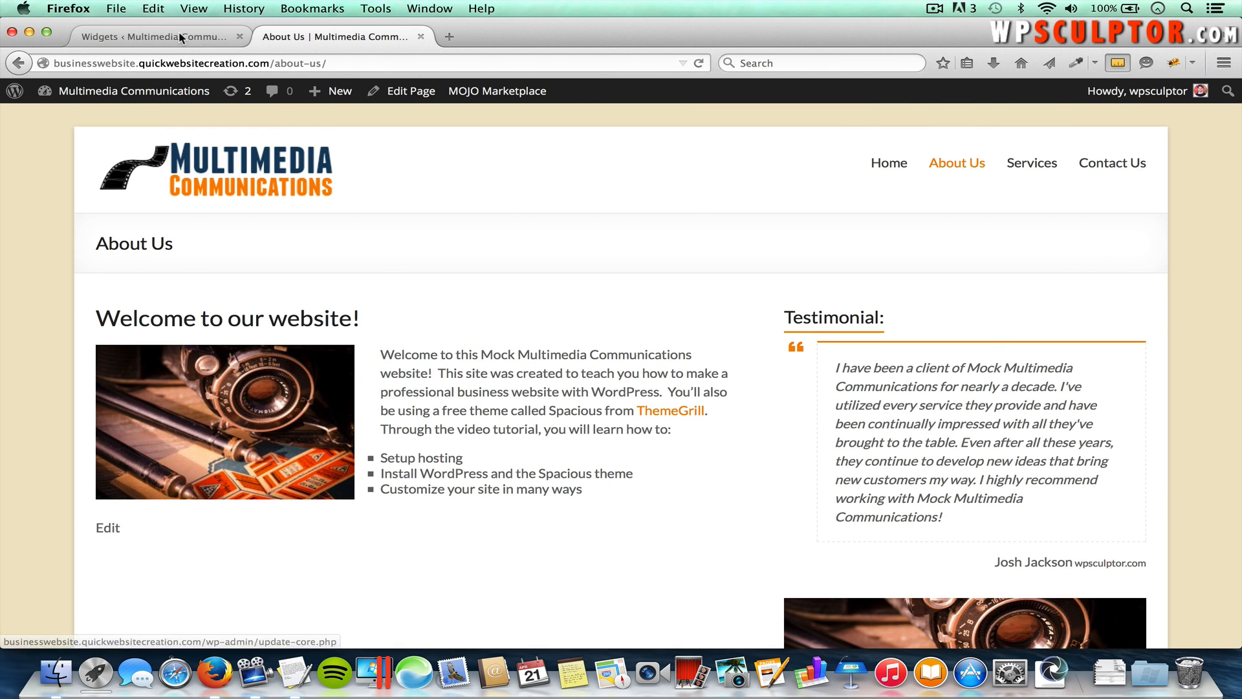
{"action": "scroll", "coordinate": [639, 246], "scroll_direction": "up", "scroll_amount": 15}
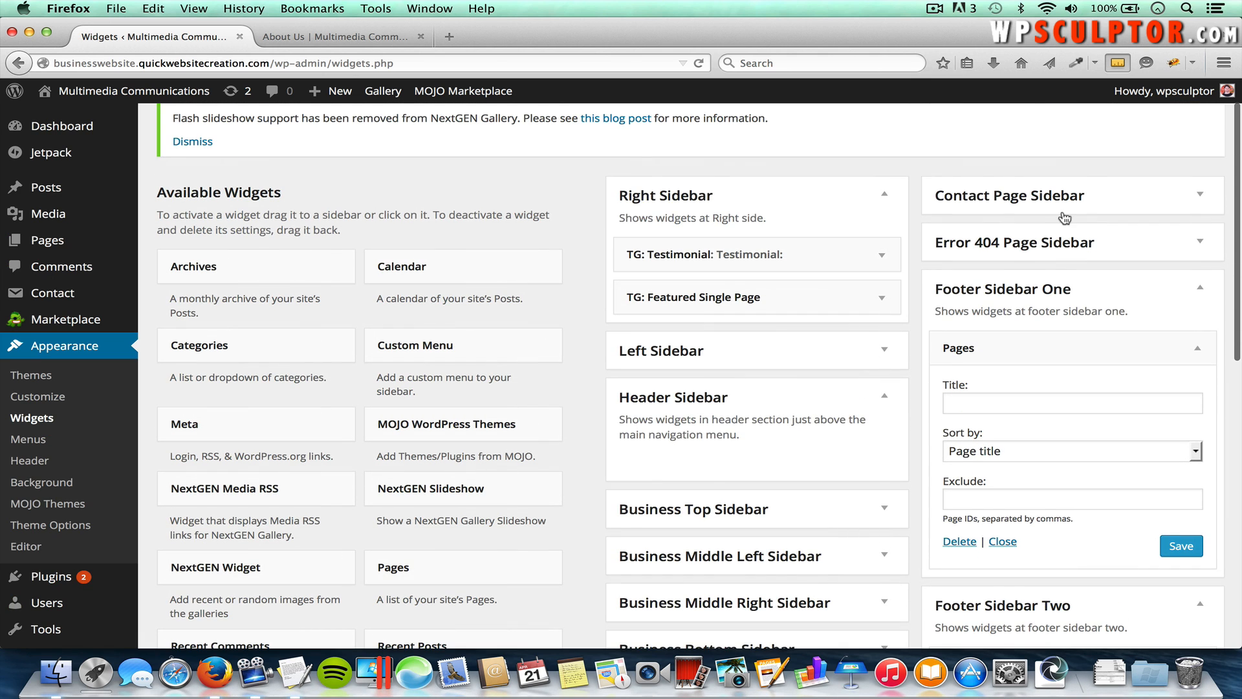
Step: Collapse Footer Sidebar One, Two and Four on the Widgets page
{"action": "left_click", "coordinate": [1200, 289]}
{"action": "left_click", "coordinate": [1201, 338]}
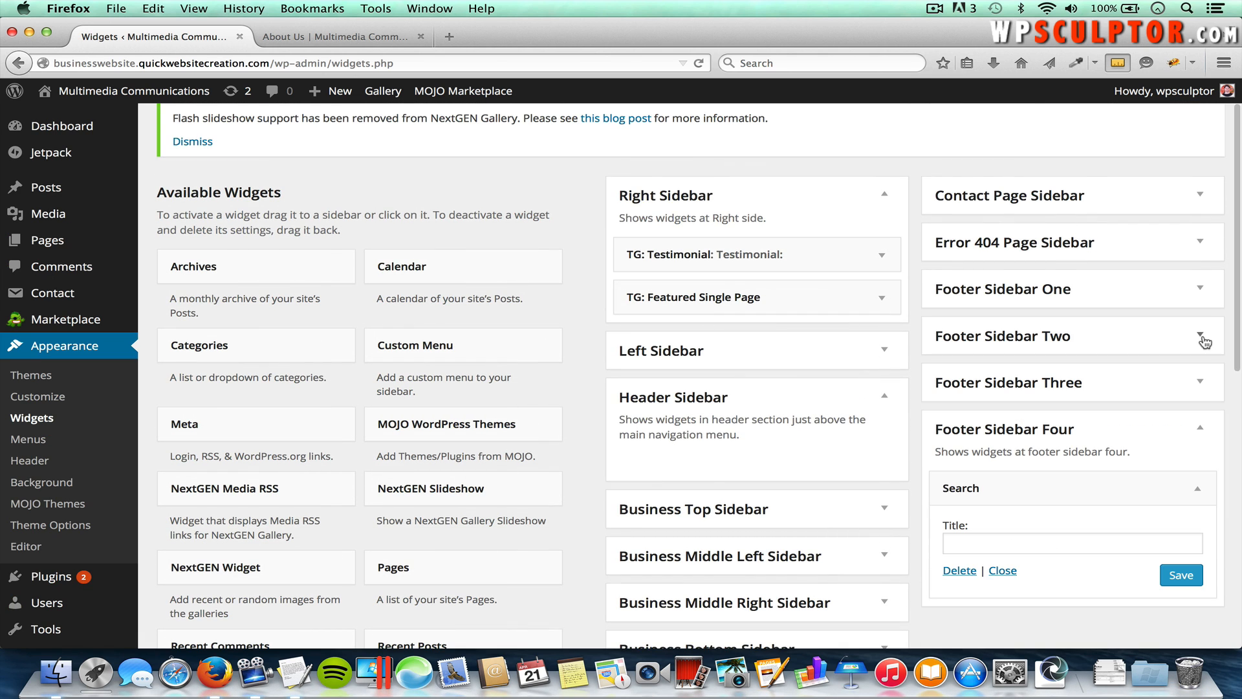
{"action": "left_click", "coordinate": [1201, 432]}
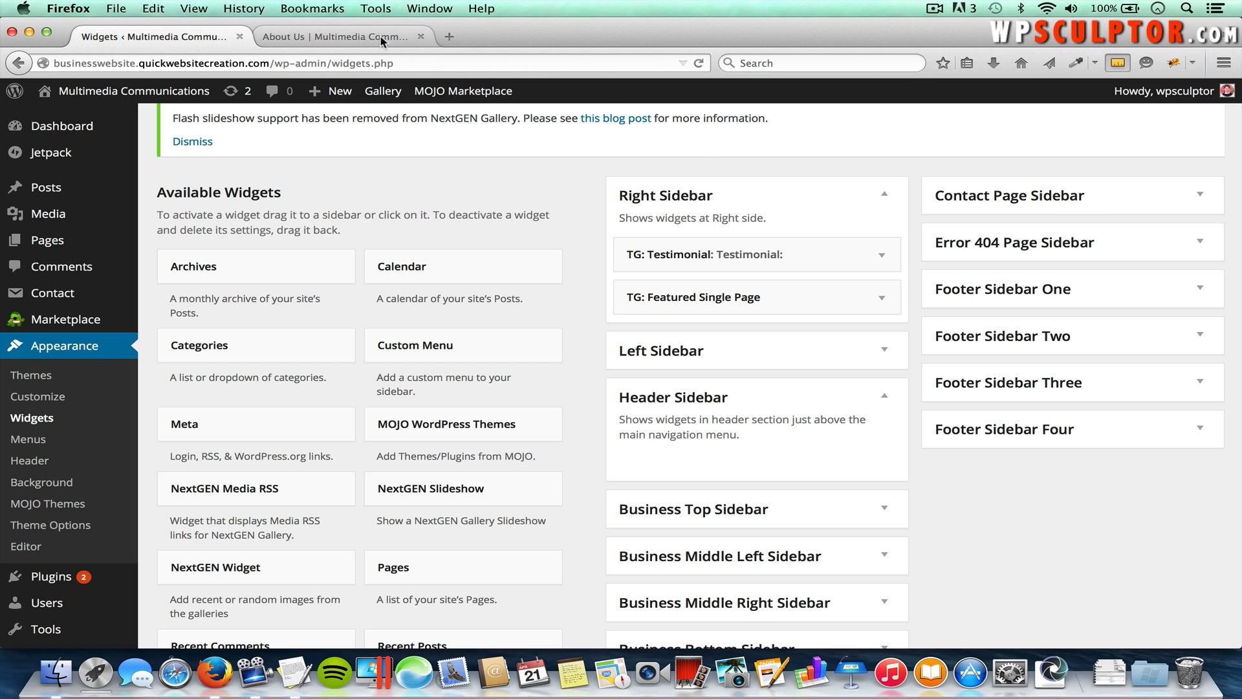
Step: Check the live Contact Us page's sidebar testimonial and About Us block, then return to Widgets
{"action": "left_click", "coordinate": [356, 37]}
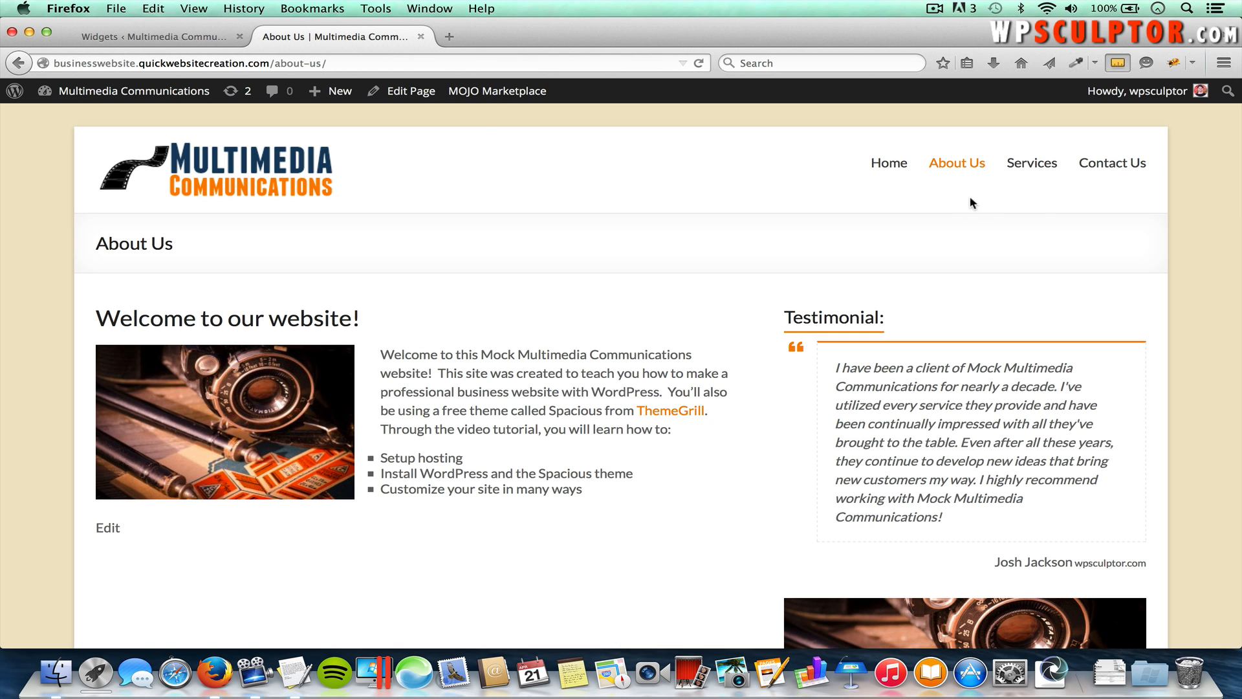
{"action": "left_click", "coordinate": [1119, 169]}
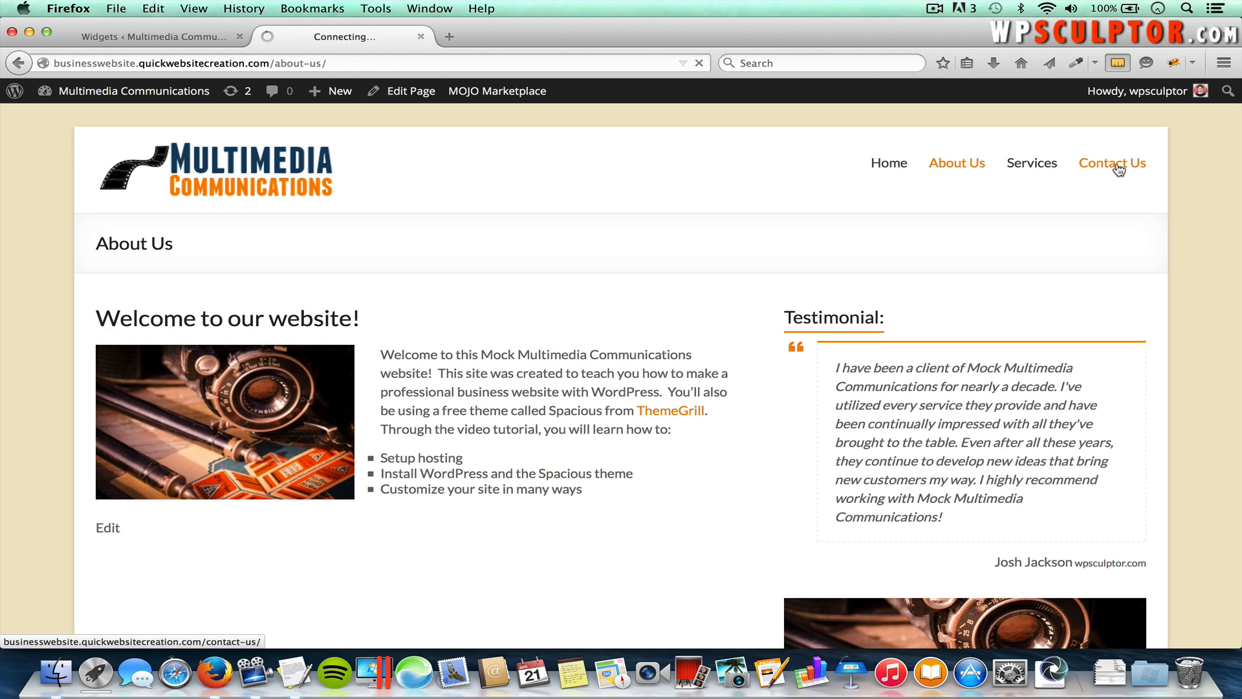
{"action": "scroll", "coordinate": [964, 474], "scroll_direction": "down", "scroll_amount": 2}
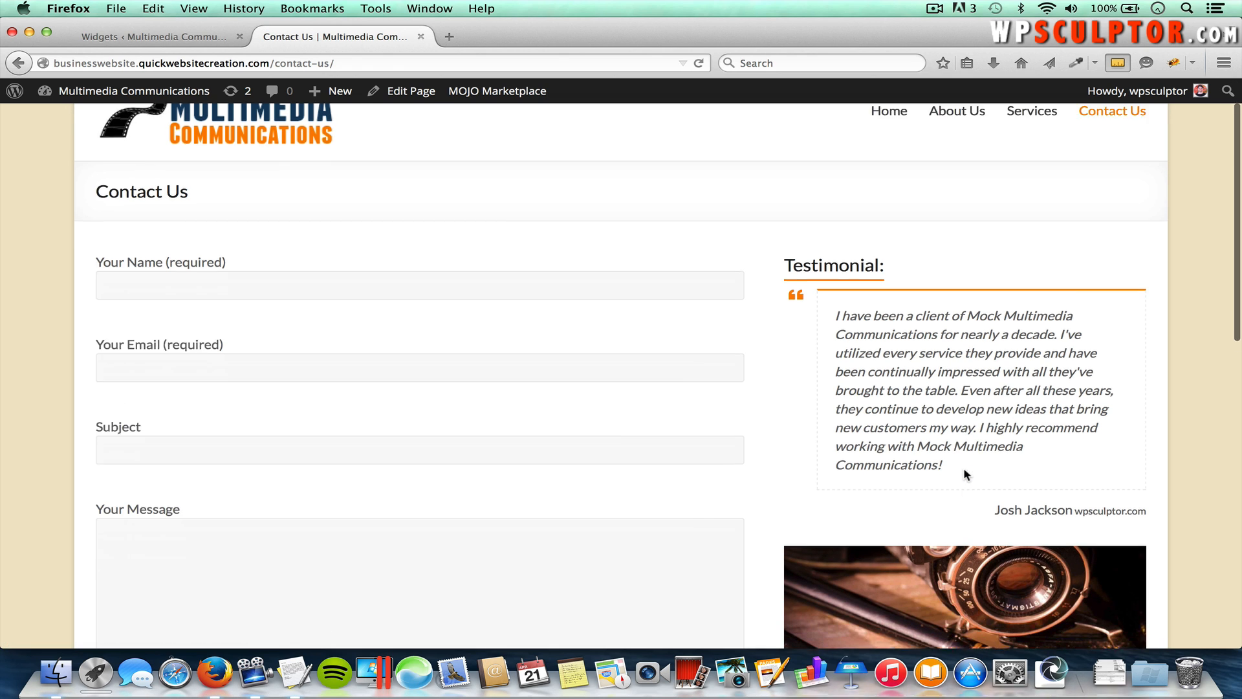
{"action": "scroll", "coordinate": [964, 474], "scroll_direction": "down", "scroll_amount": 2}
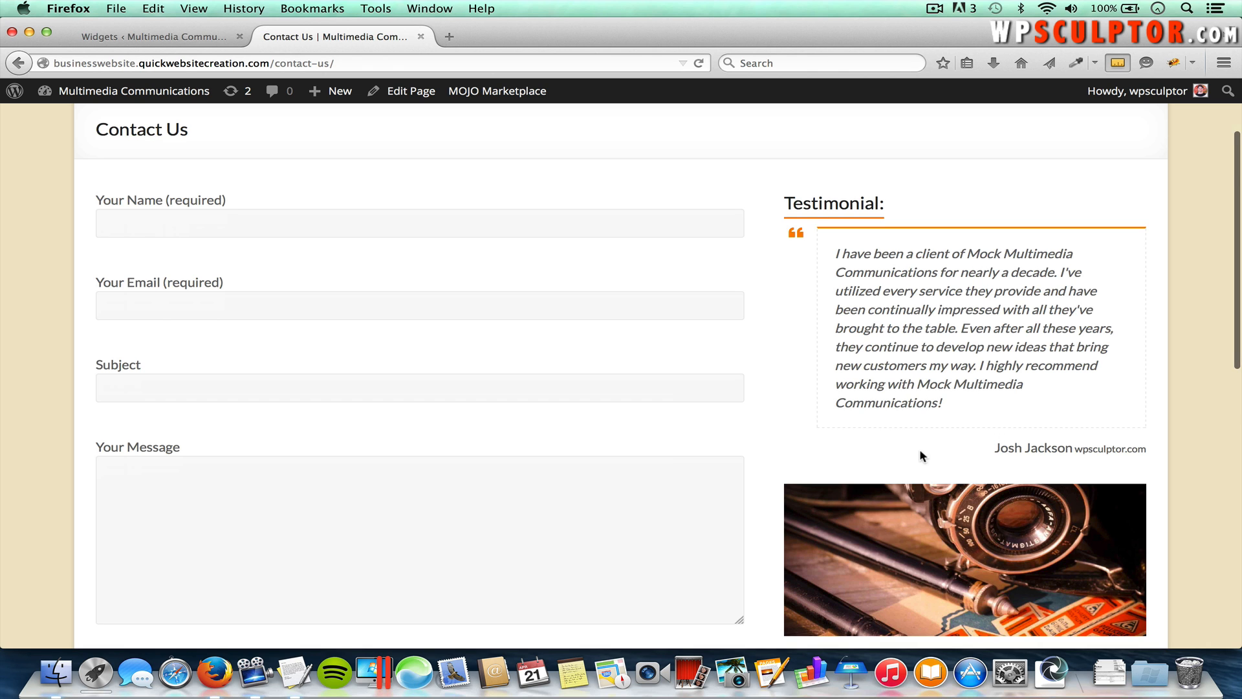
{"action": "scroll", "coordinate": [888, 361], "scroll_direction": "down", "scroll_amount": 3}
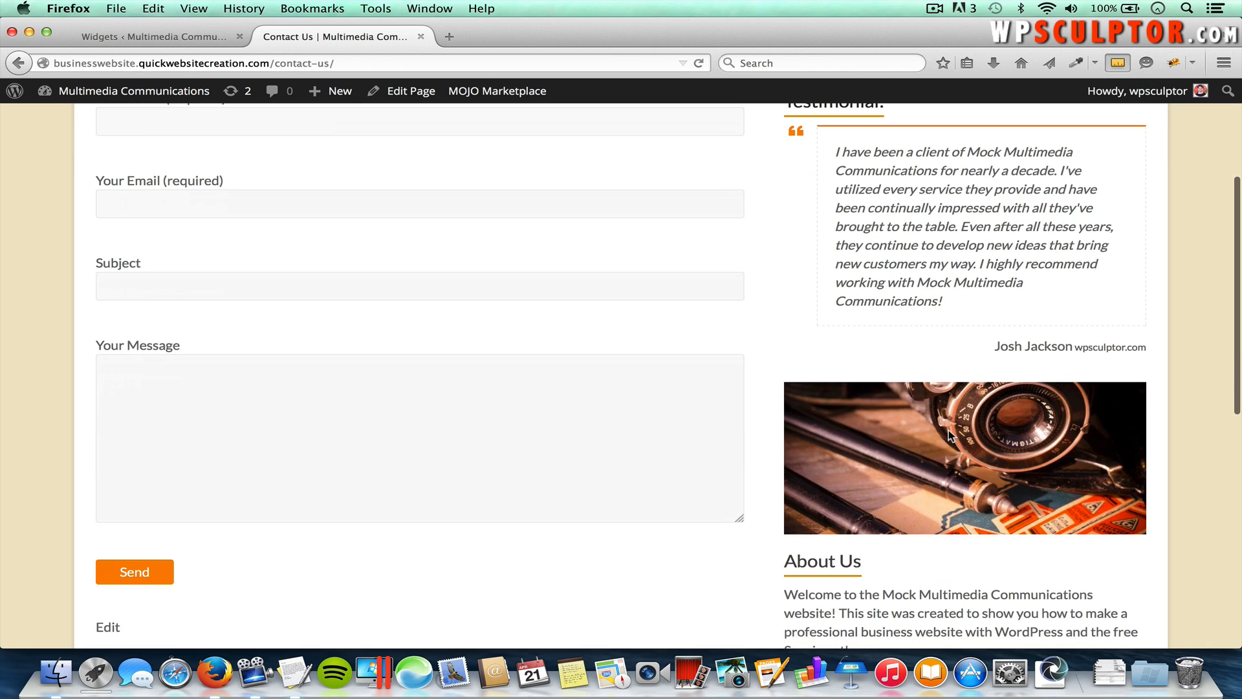
{"action": "scroll", "coordinate": [931, 388], "scroll_direction": "up", "scroll_amount": 6}
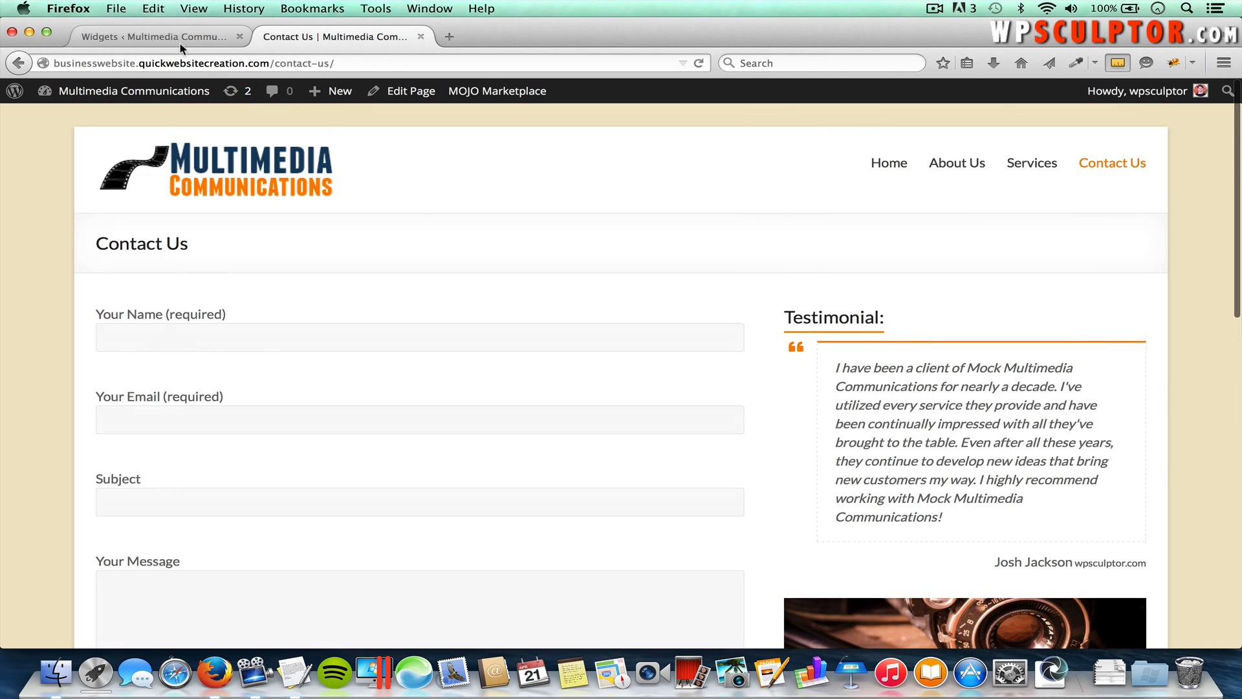
{"action": "left_click", "coordinate": [182, 44]}
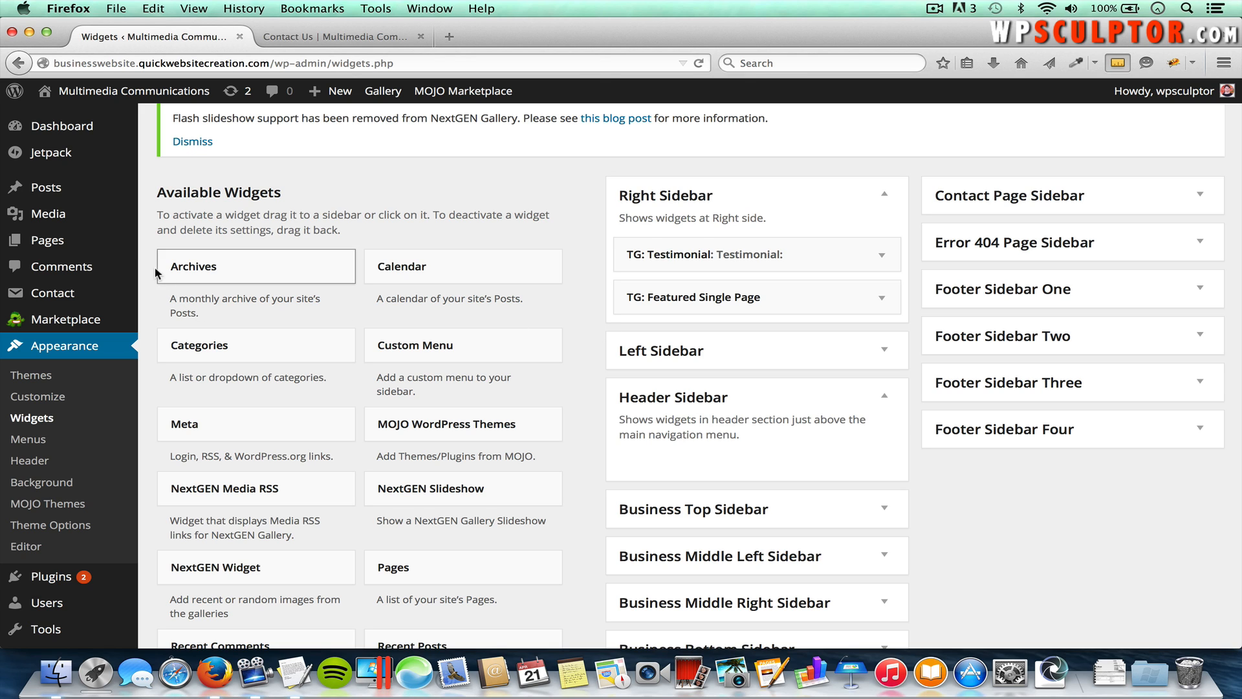
Step: Edit the Contact Us page, set its template to Contact Page Template, and update it
{"action": "mouse_move", "coordinate": [94, 242]}
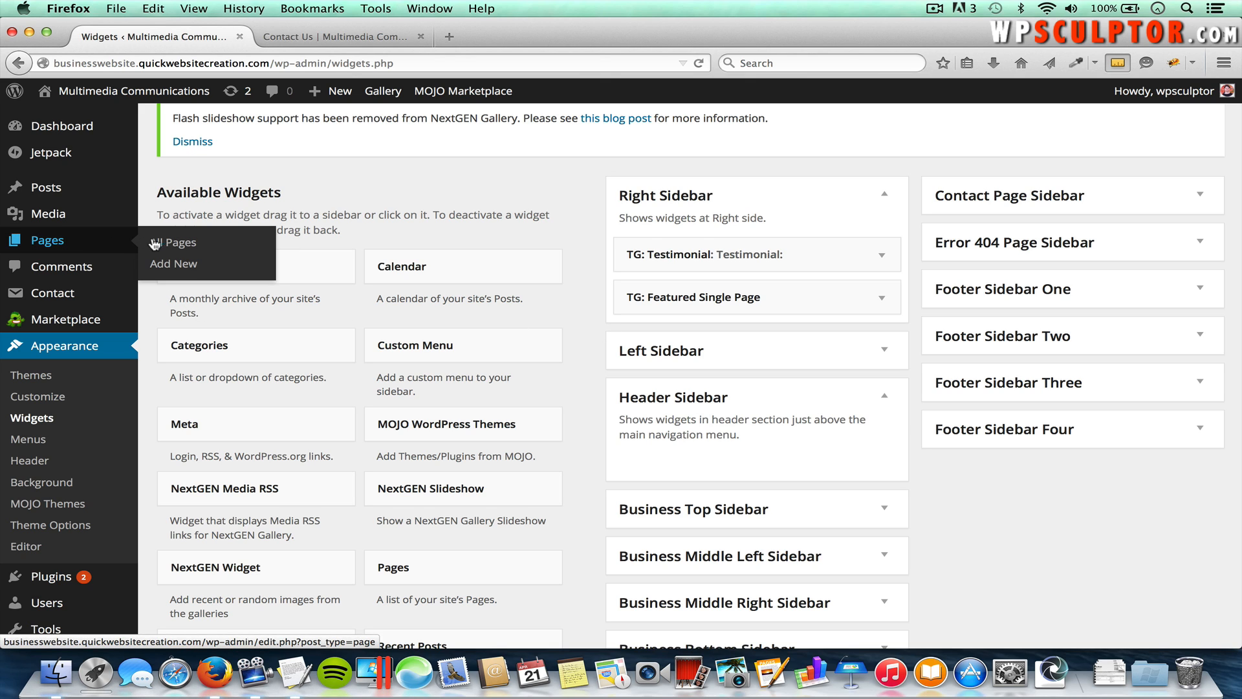
{"action": "left_click", "coordinate": [173, 244]}
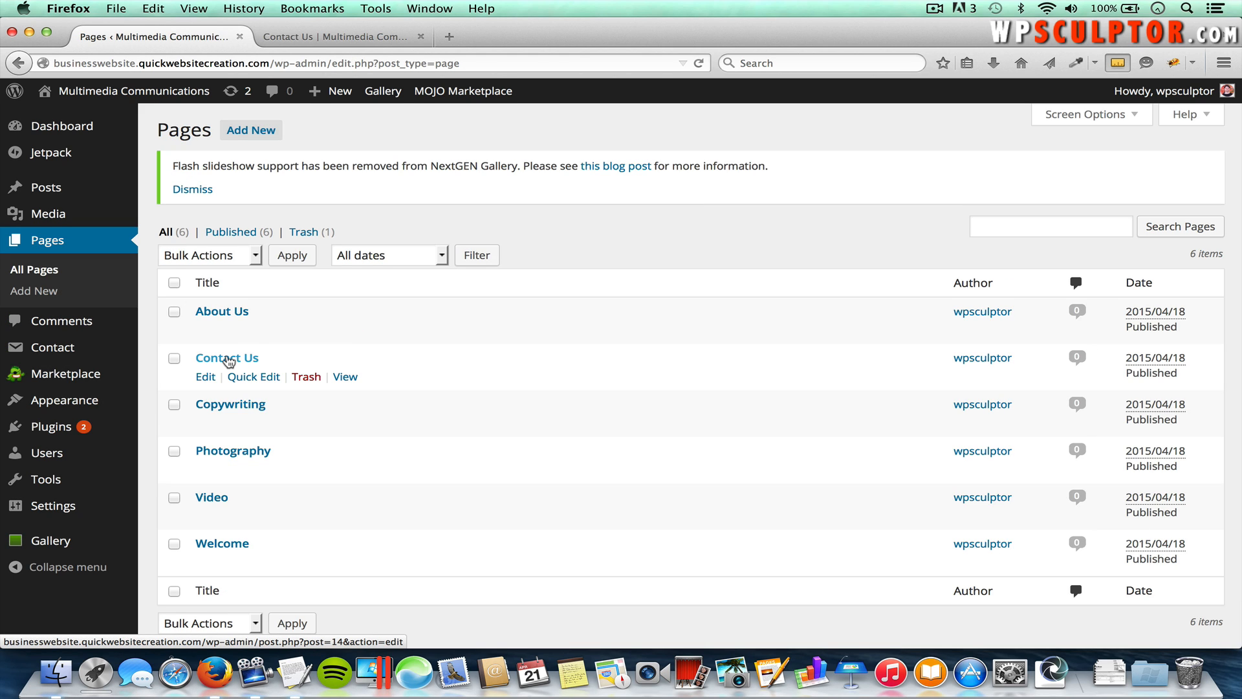
{"action": "left_click", "coordinate": [229, 360]}
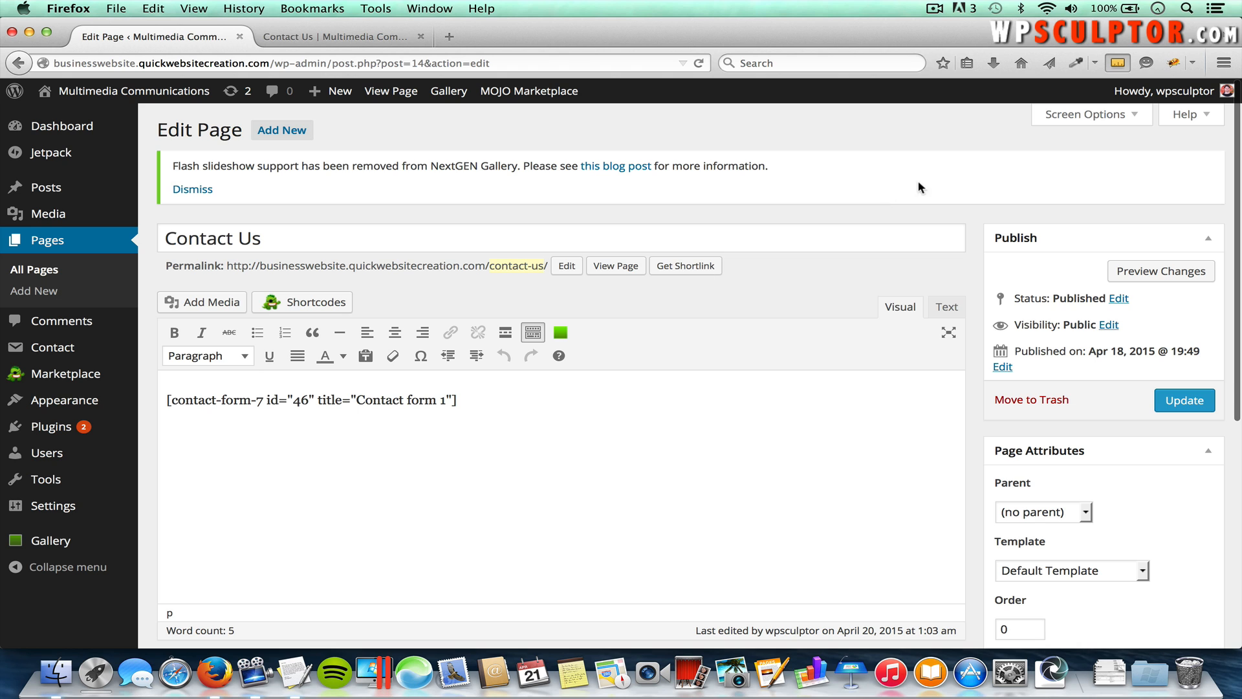
{"action": "left_click", "coordinate": [1070, 115]}
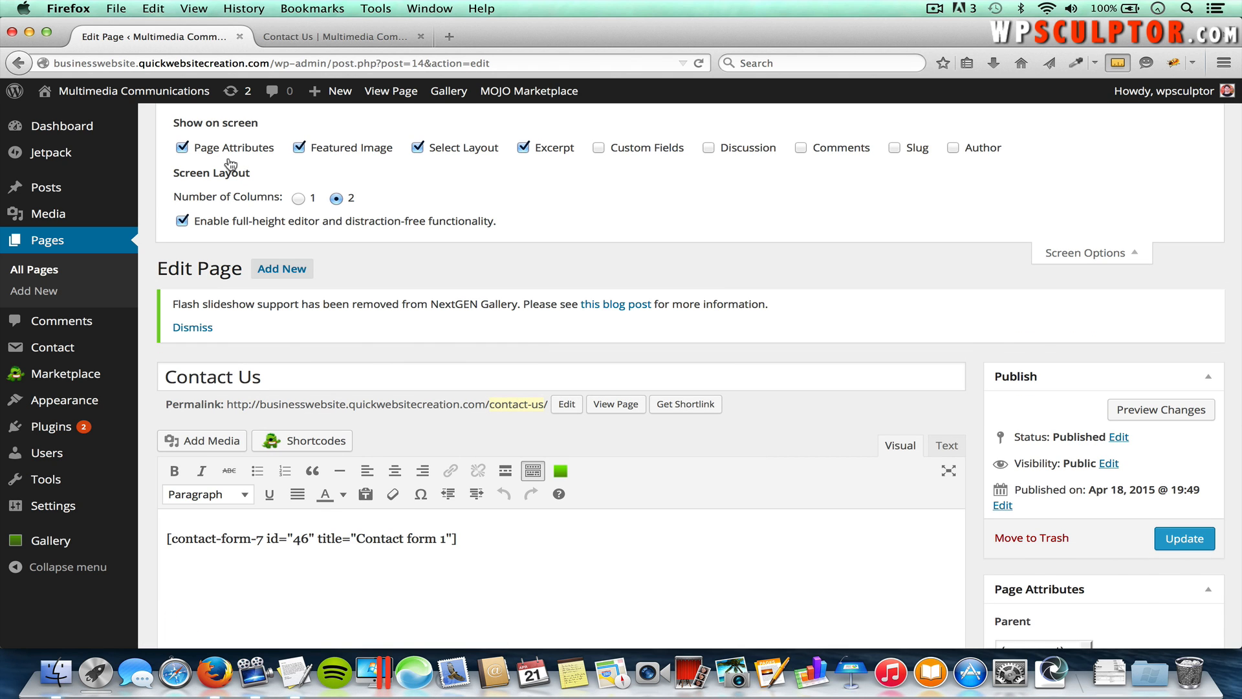
{"action": "left_click", "coordinate": [1121, 249]}
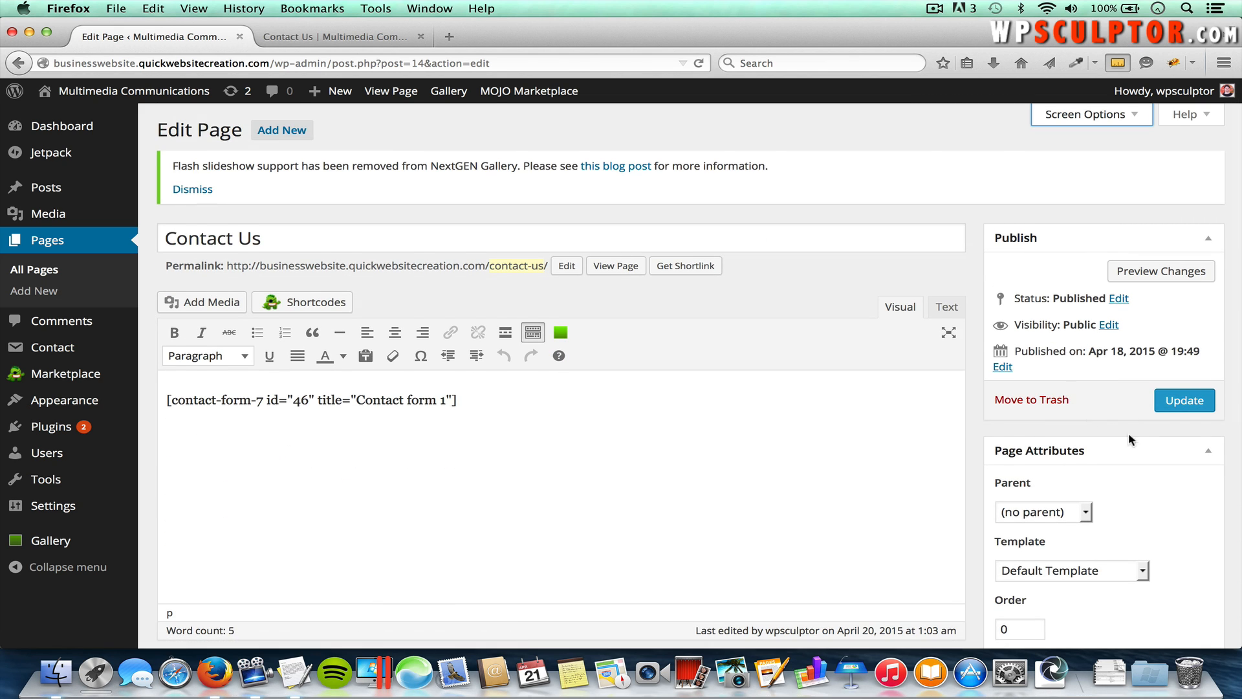
{"action": "scroll", "coordinate": [1128, 434], "scroll_direction": "down", "scroll_amount": 3}
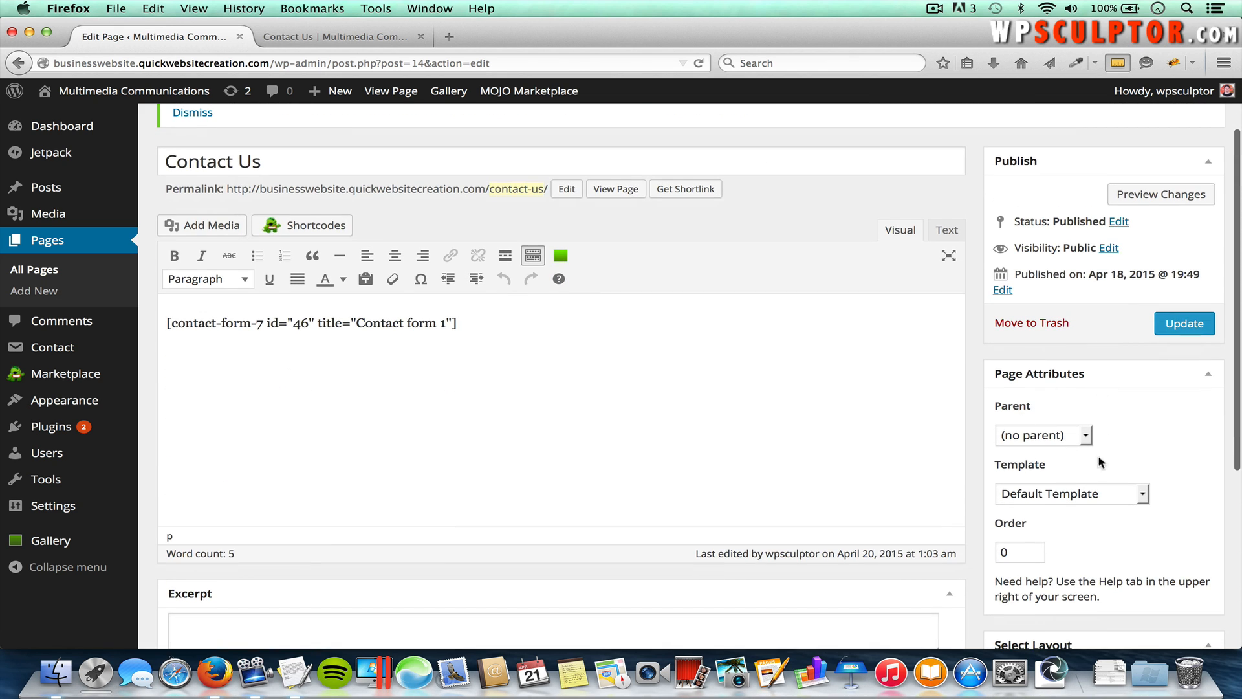
{"action": "left_click", "coordinate": [1080, 498]}
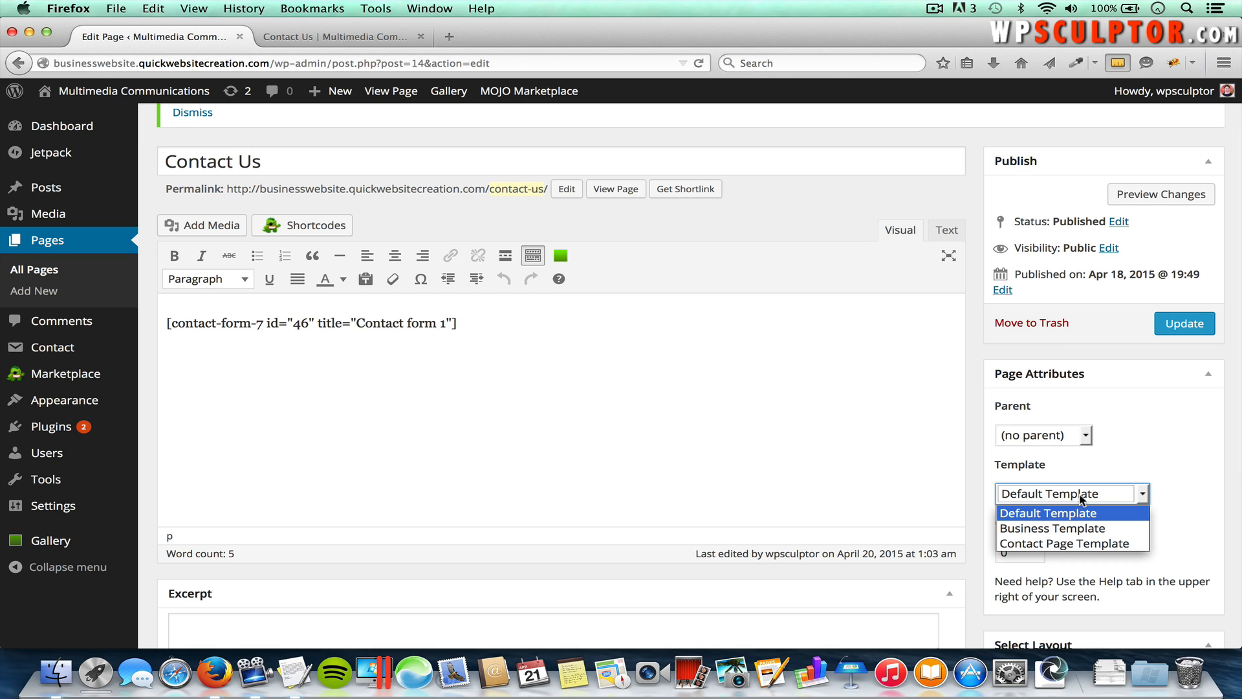
{"action": "left_click", "coordinate": [1083, 548]}
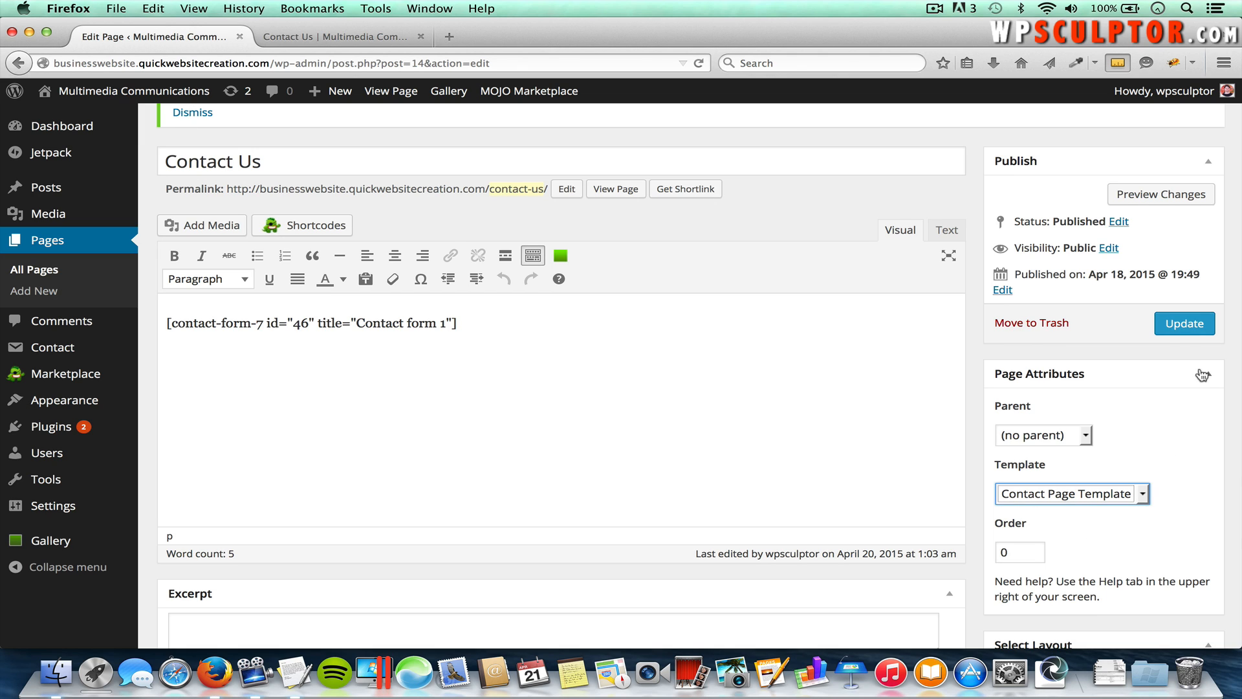
{"action": "left_click", "coordinate": [1175, 331]}
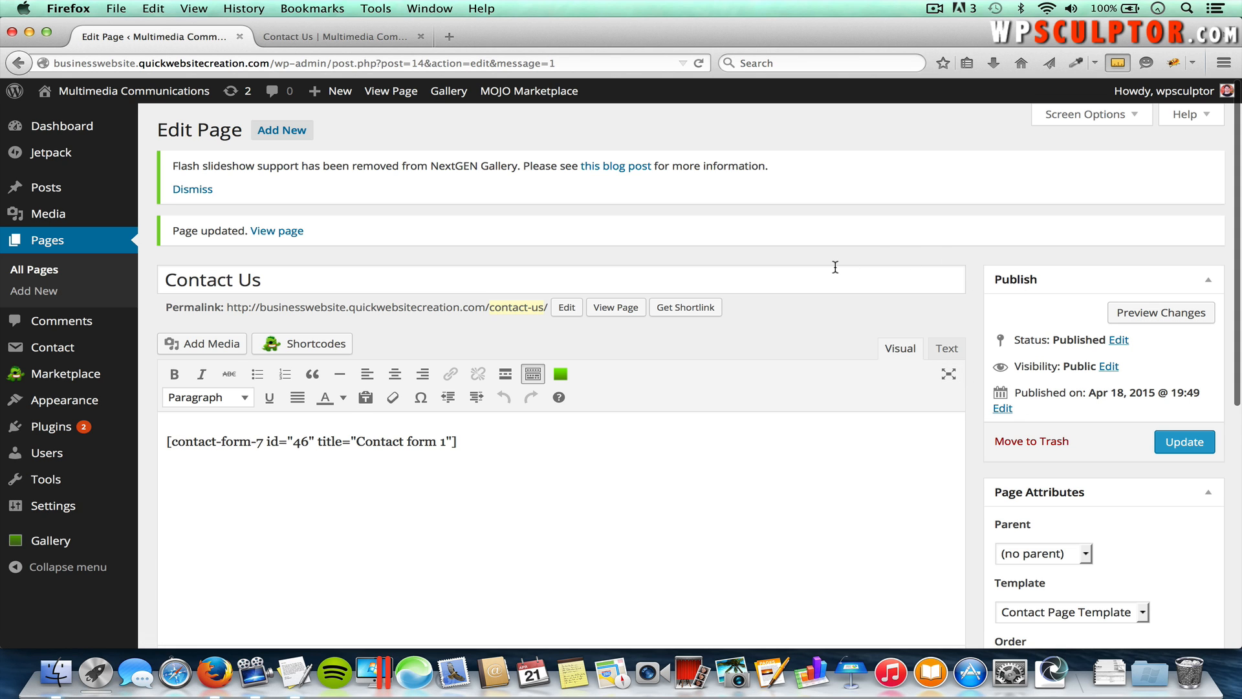
Step: Add a Text widget to the Contact Page Sidebar
{"action": "mouse_move", "coordinate": [64, 399]}
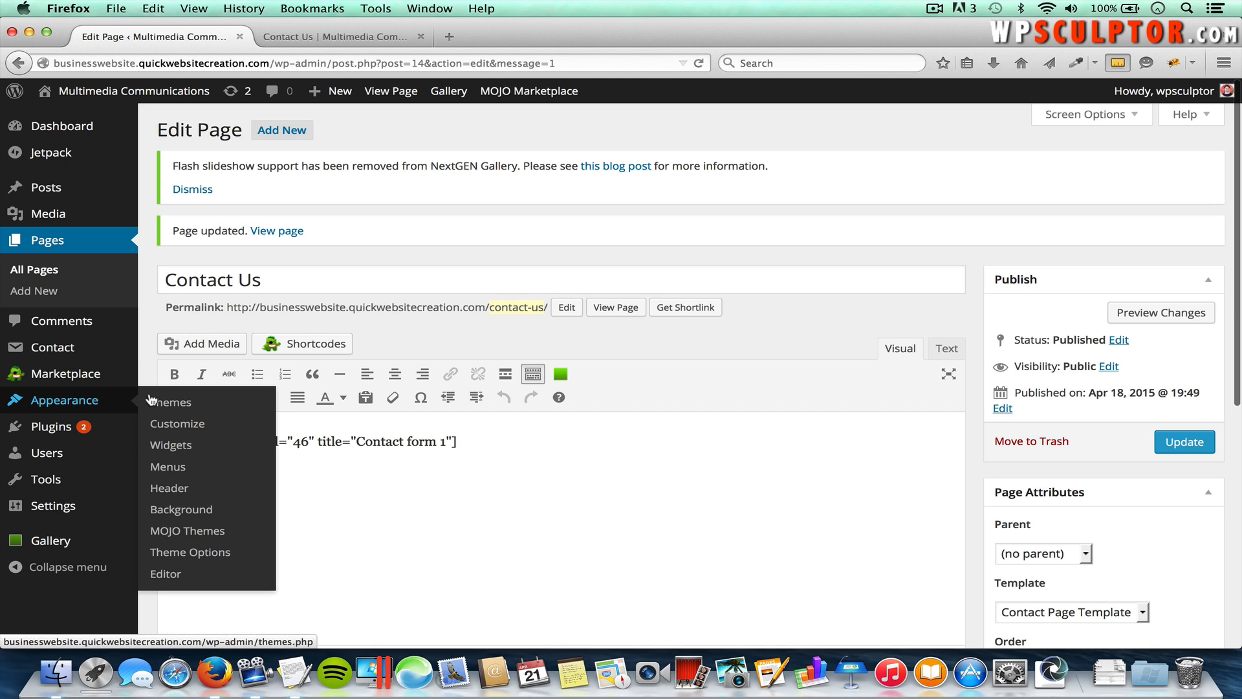
{"action": "left_click", "coordinate": [174, 445]}
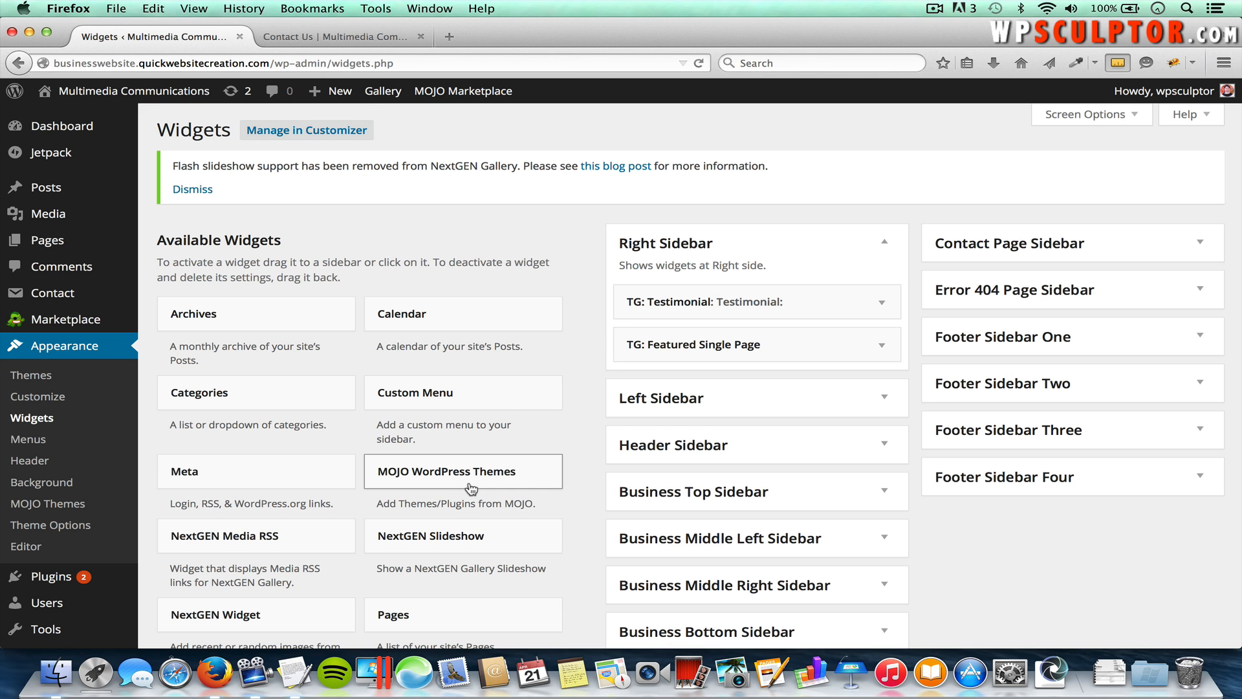
{"action": "scroll", "coordinate": [471, 488], "scroll_direction": "down", "scroll_amount": 5}
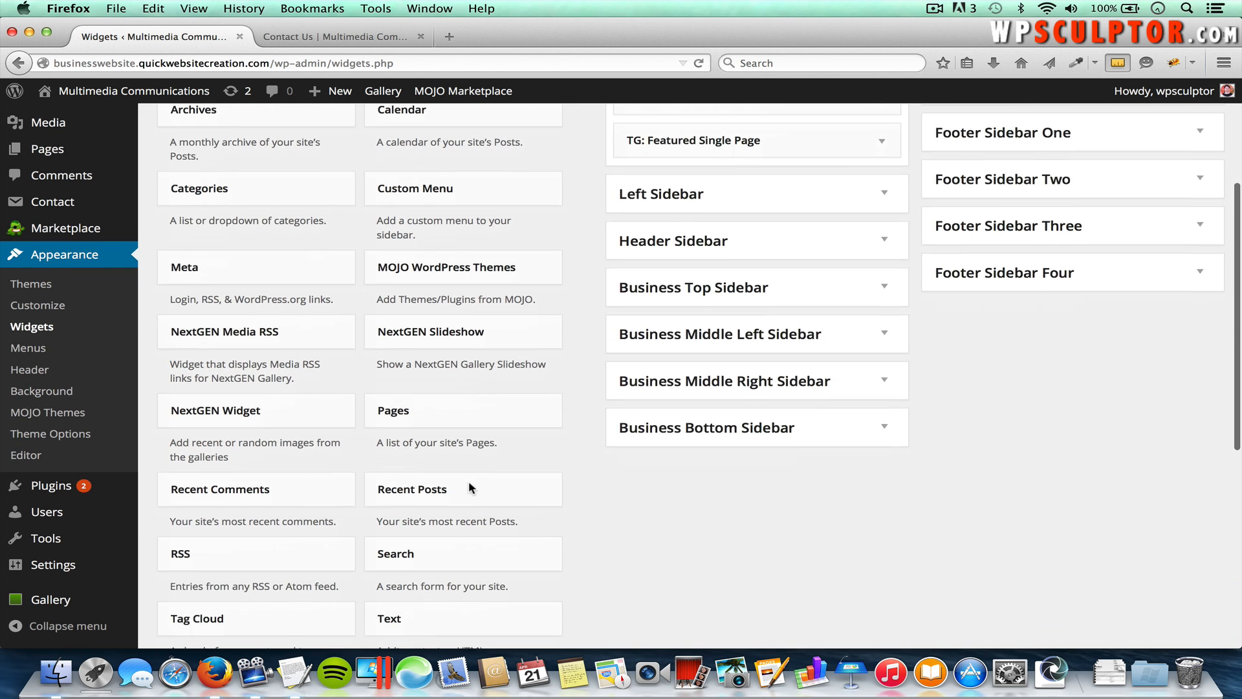
{"action": "scroll", "coordinate": [468, 480], "scroll_direction": "down", "scroll_amount": 3}
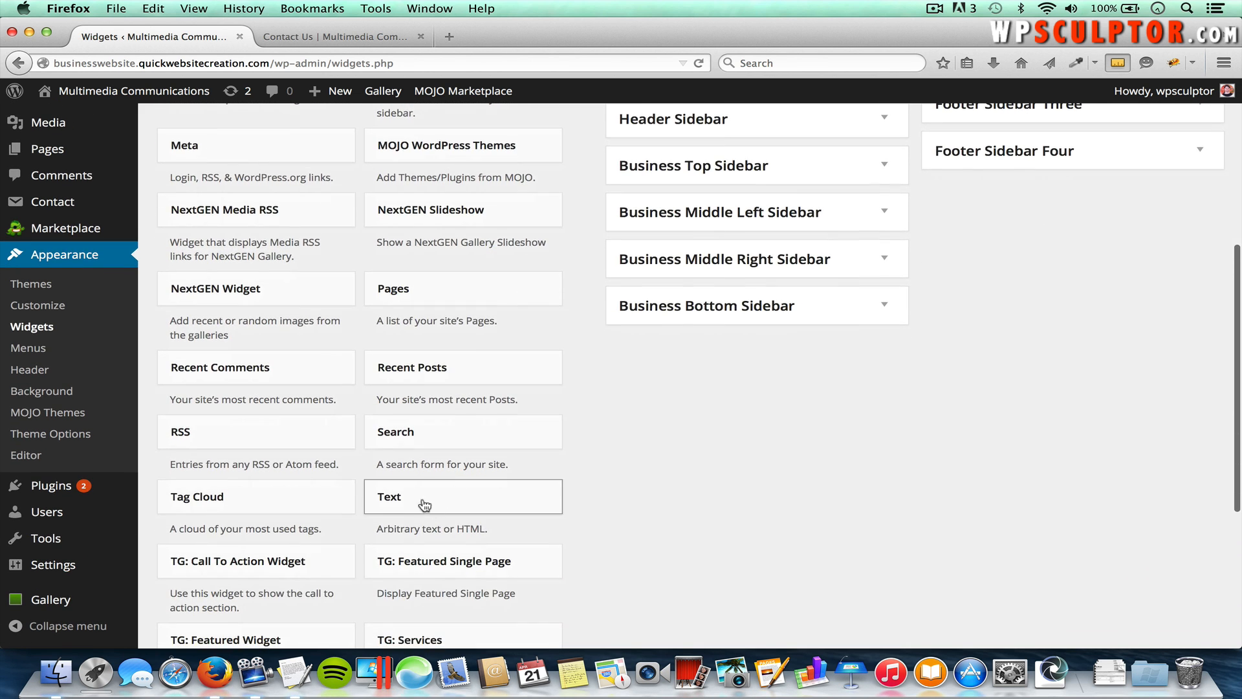
{"action": "left_click", "coordinate": [438, 497]}
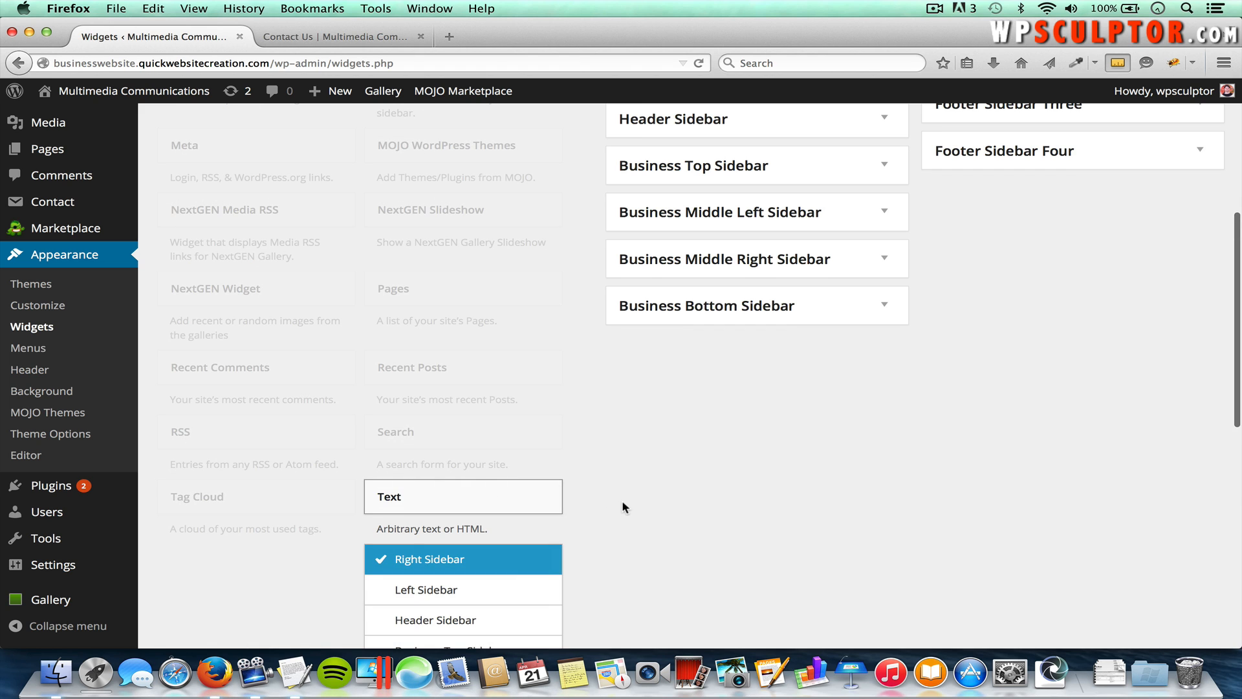
{"action": "scroll", "coordinate": [622, 507], "scroll_direction": "down", "scroll_amount": 4}
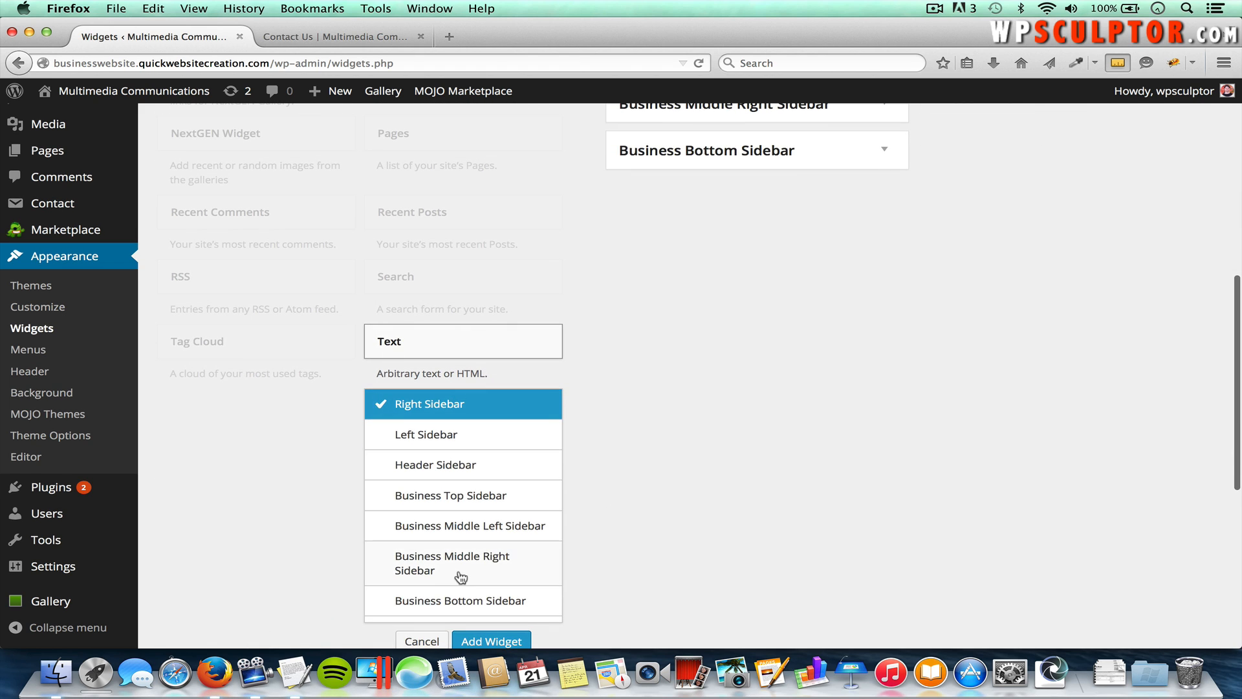
{"action": "scroll", "coordinate": [460, 577], "scroll_direction": "down", "scroll_amount": 4}
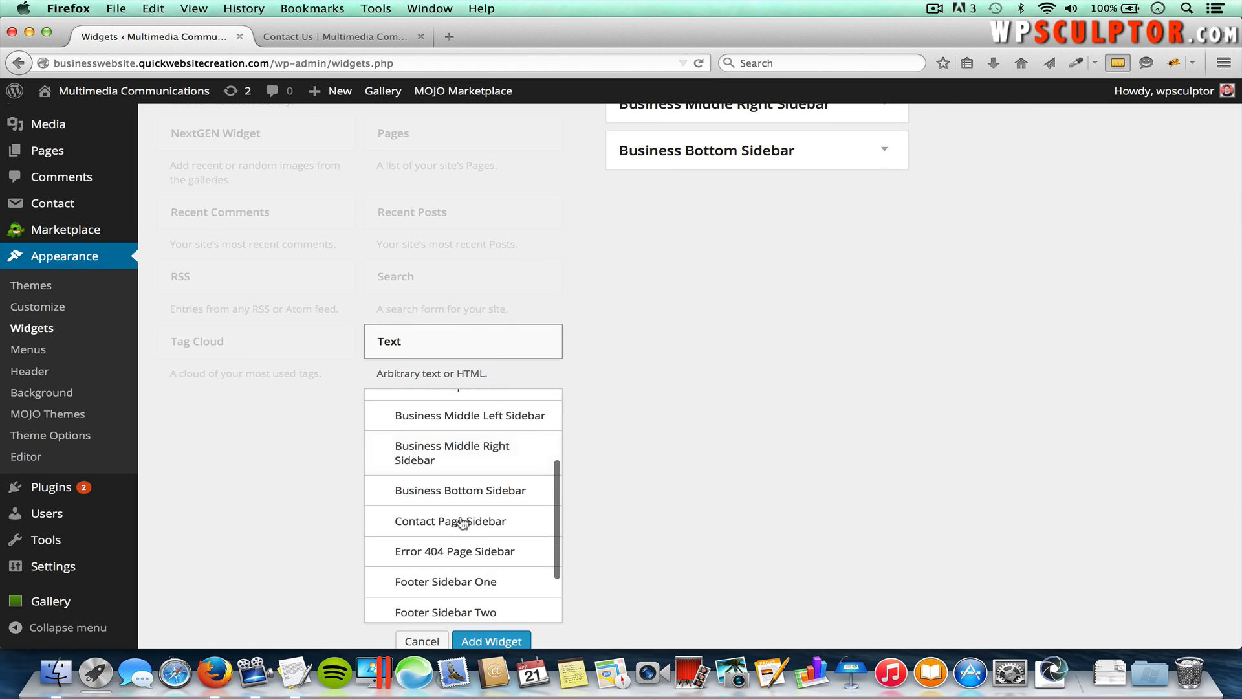
{"action": "scroll", "coordinate": [473, 543], "scroll_direction": "down", "scroll_amount": 2}
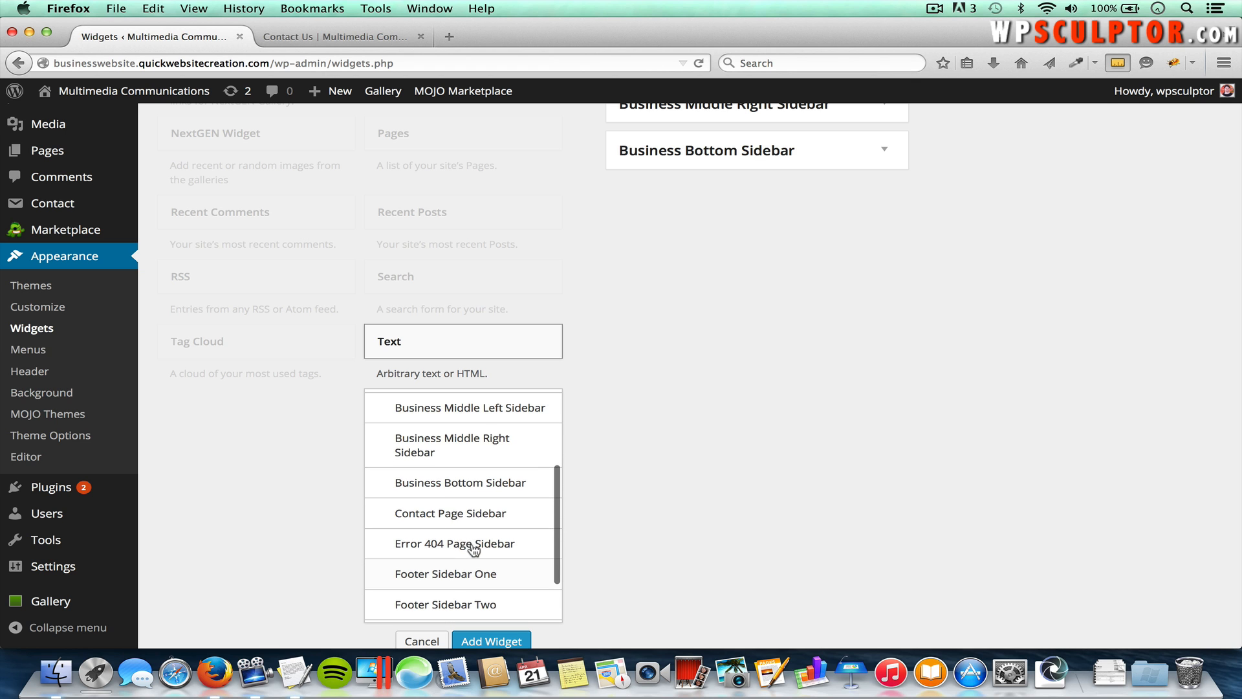
{"action": "left_click", "coordinate": [456, 514]}
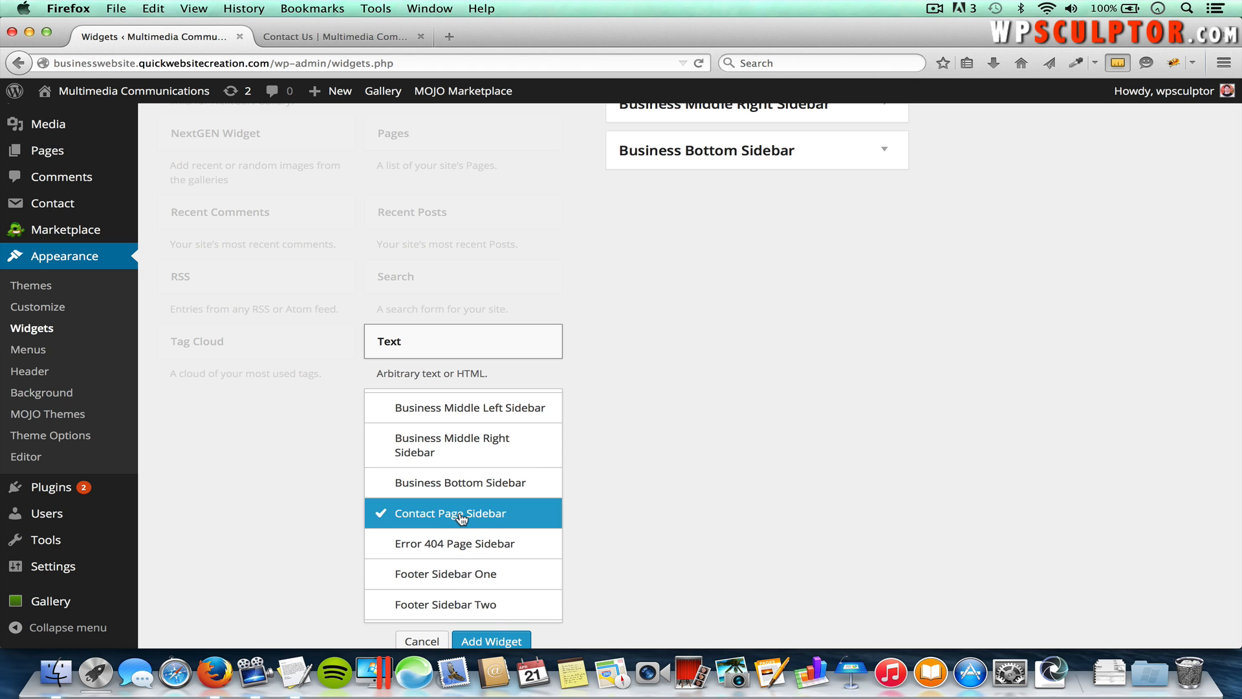
{"action": "left_click", "coordinate": [494, 639]}
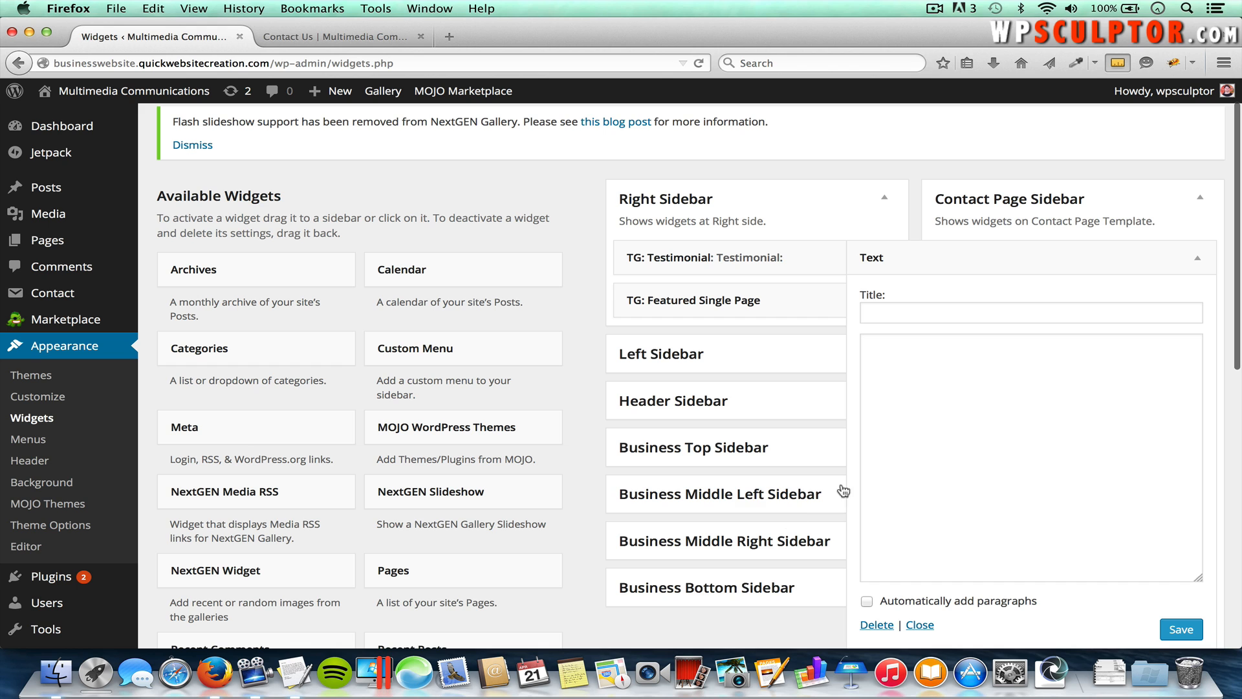
Step: Paste 'We would love to hear from you!' from the content document as the widget title
{"action": "left_click", "coordinate": [913, 311]}
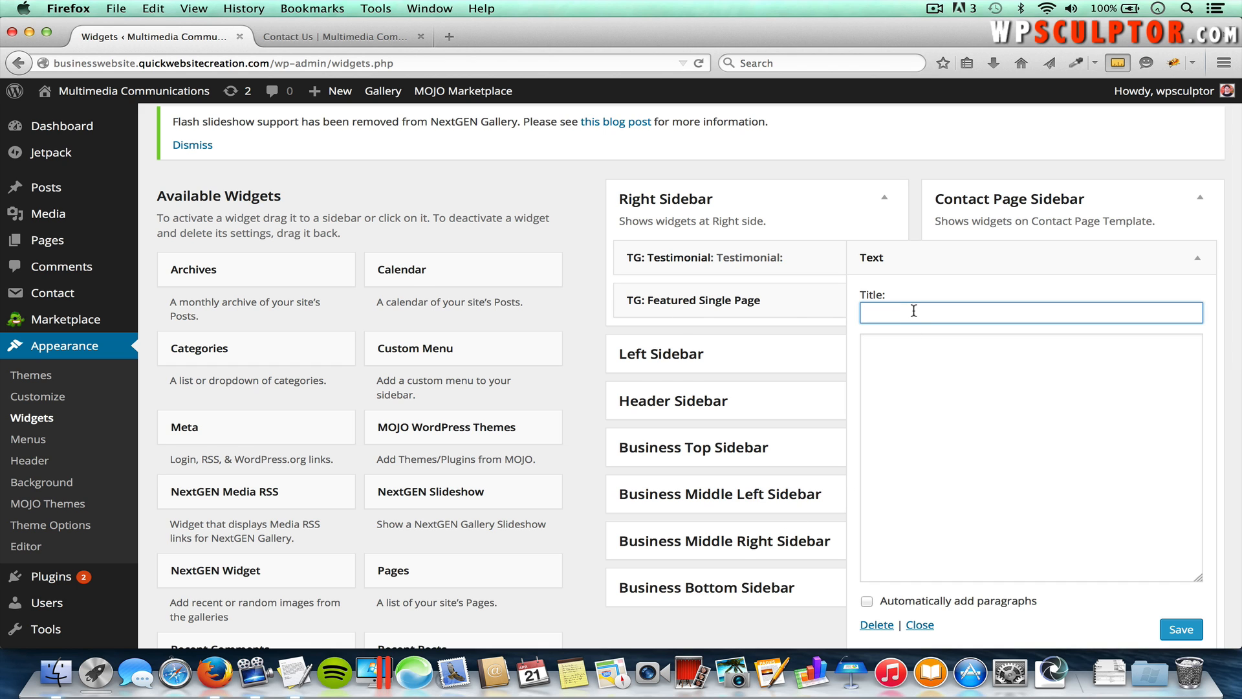
{"action": "key", "text": "super+Tab"}
{"action": "key", "text": "super+Tab"}
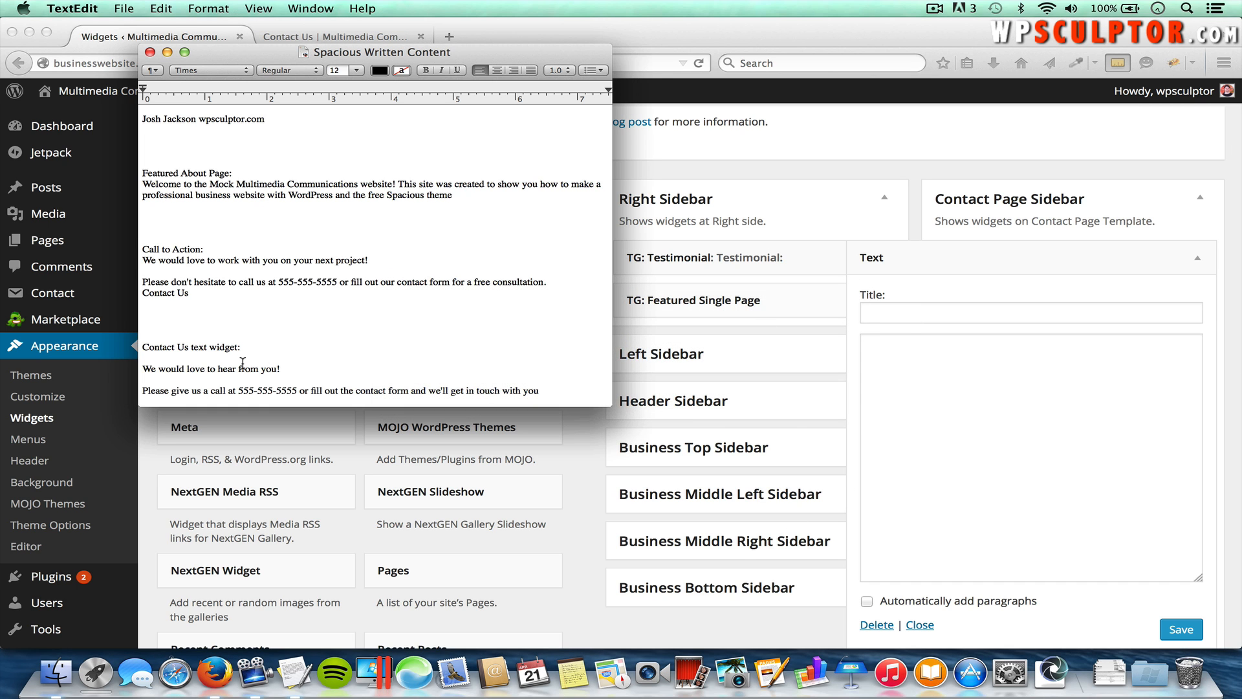
{"action": "left_click_drag", "start_coordinate": [279, 368], "coordinate": [135, 370]}
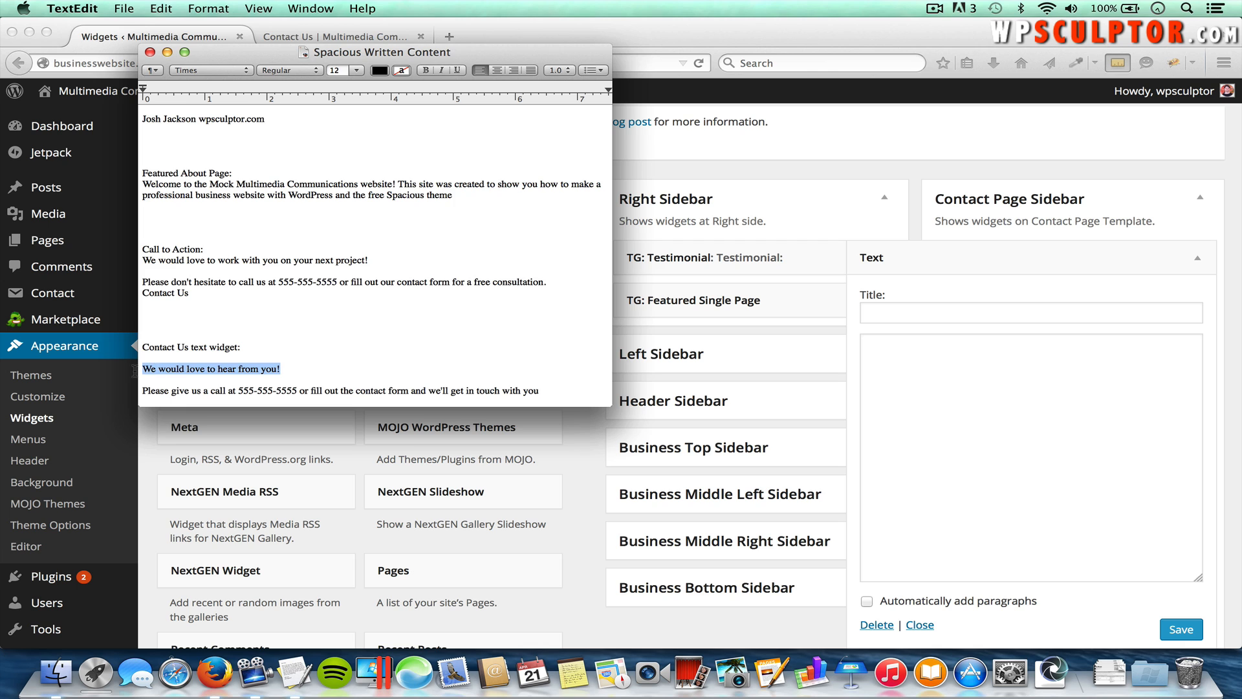
{"action": "key", "text": "super+c"}
{"action": "key", "text": "super+Tab"}
{"action": "key", "text": "super+v"}
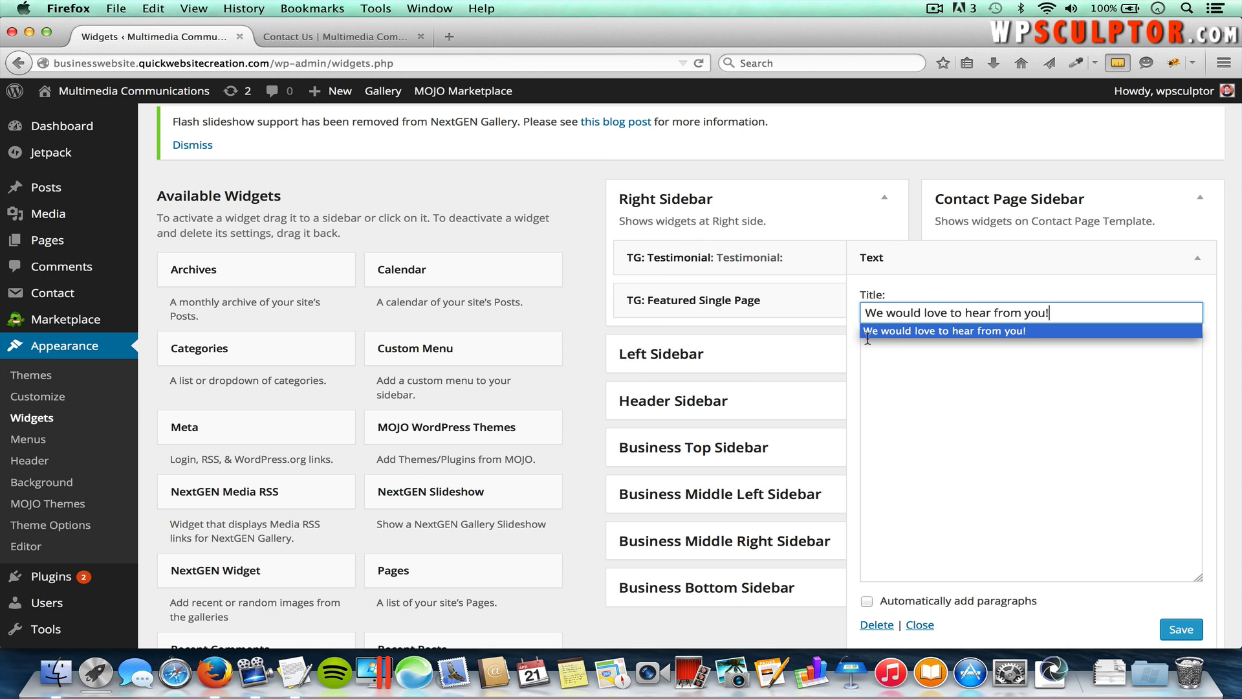
Step: Paste the call-or-contact-form sentence as the widget body and save the widget
{"action": "left_click", "coordinate": [1008, 337]}
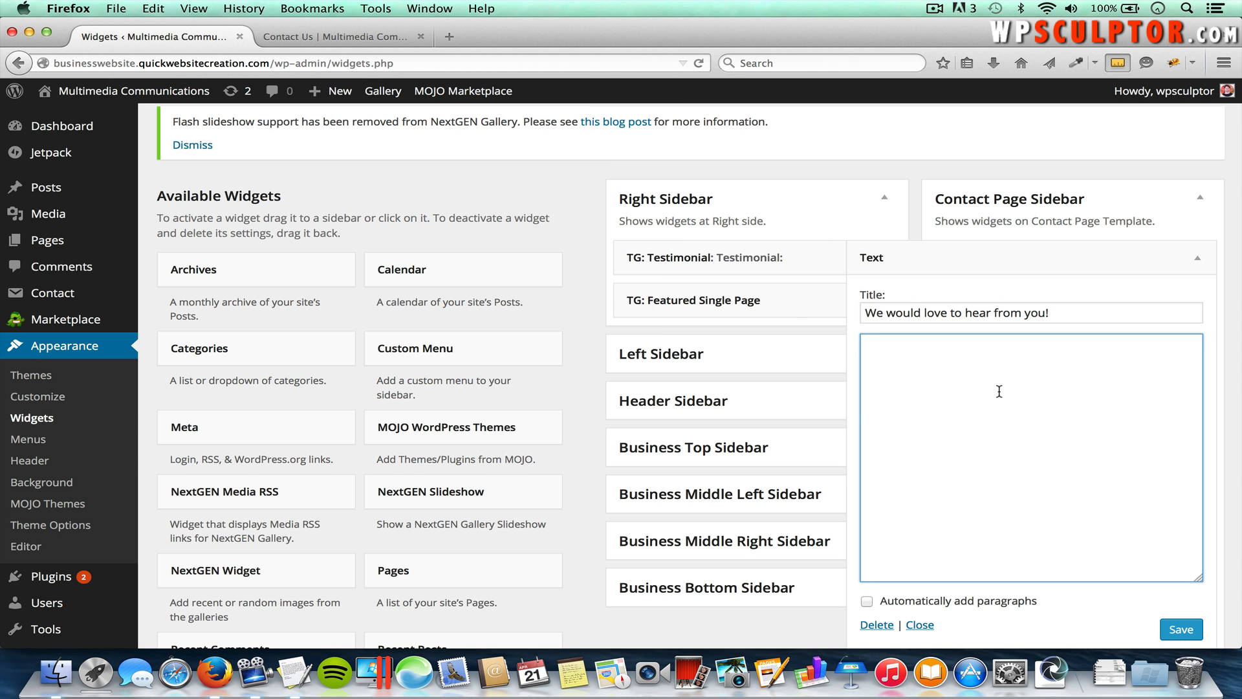
{"action": "key", "text": "super+Tab"}
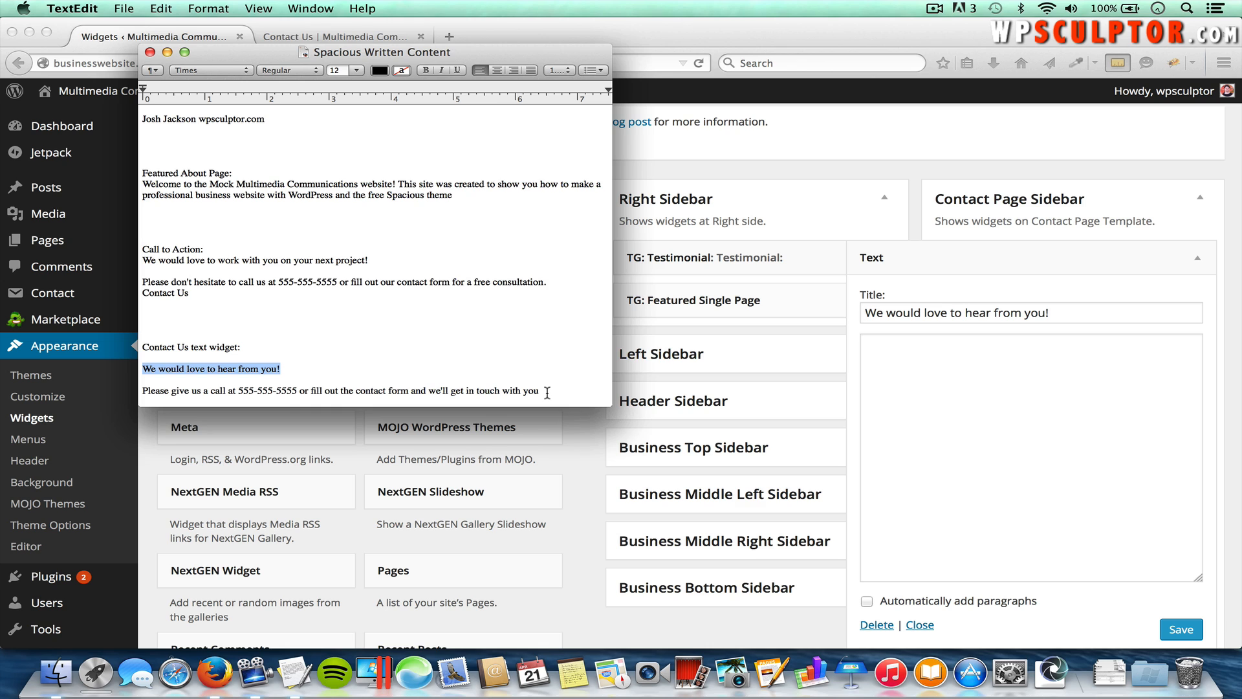
{"action": "left_click_drag", "start_coordinate": [539, 391], "coordinate": [137, 394]}
{"action": "key", "text": "super+c"}
{"action": "key", "text": "super+Tab"}
{"action": "key", "text": "super+v"}
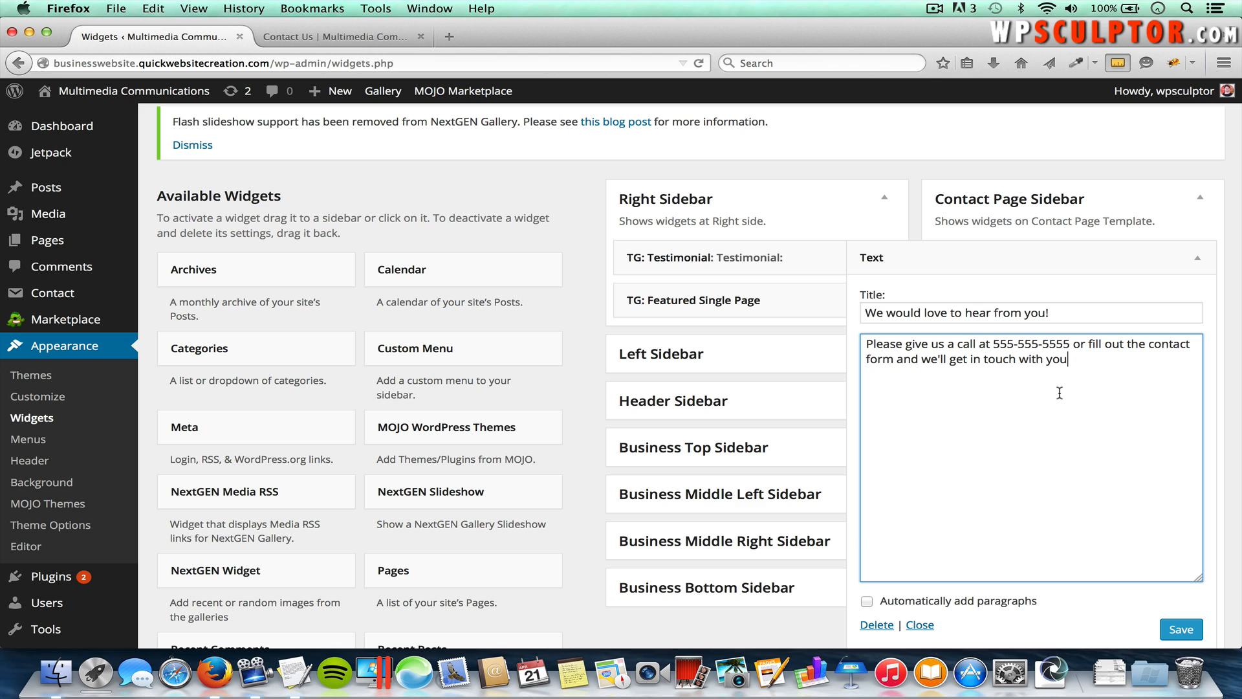
{"action": "scroll", "coordinate": [1177, 550], "scroll_direction": "down", "scroll_amount": 2}
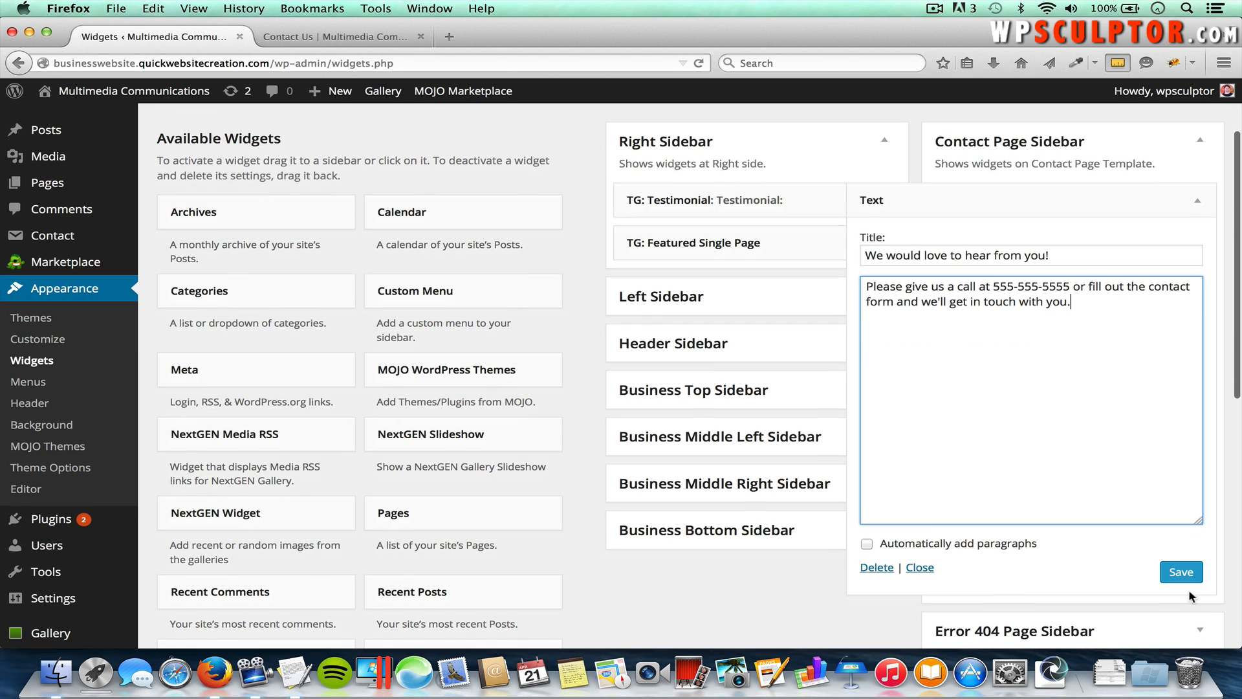
{"action": "left_click", "coordinate": [1181, 571]}
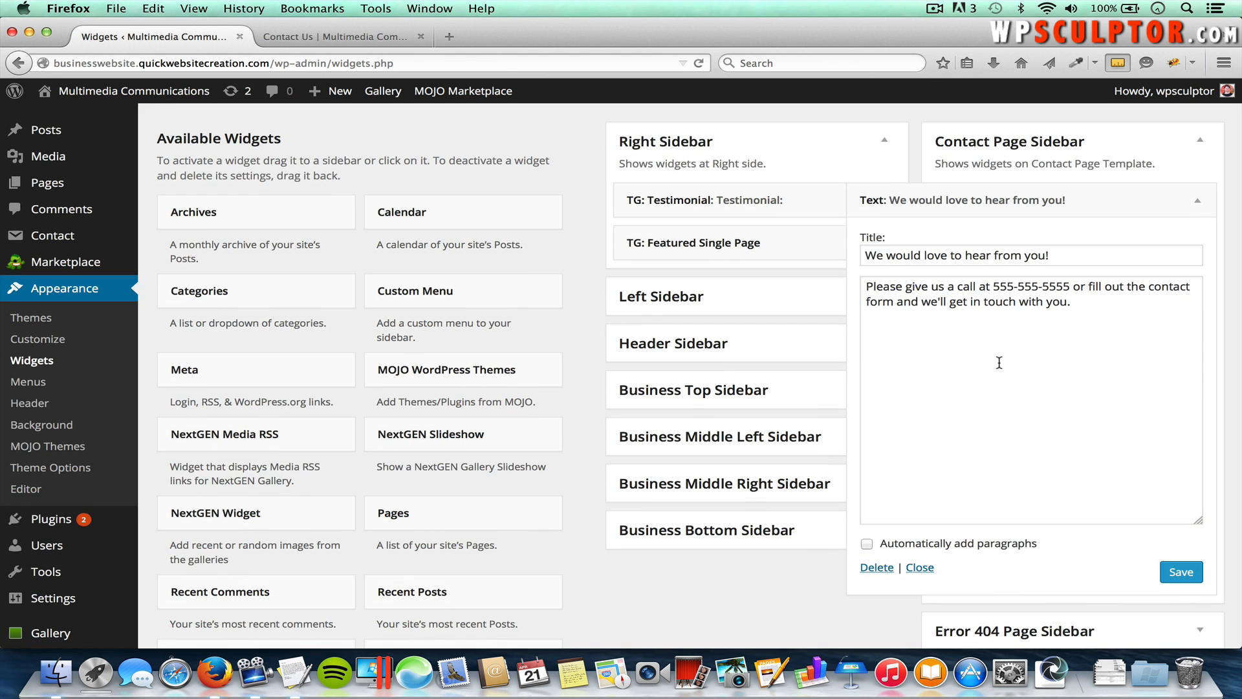
Step: Reload the live Contact Us page to show the 'We would love to hear from you!' sidebar message
{"action": "left_click", "coordinate": [330, 40]}
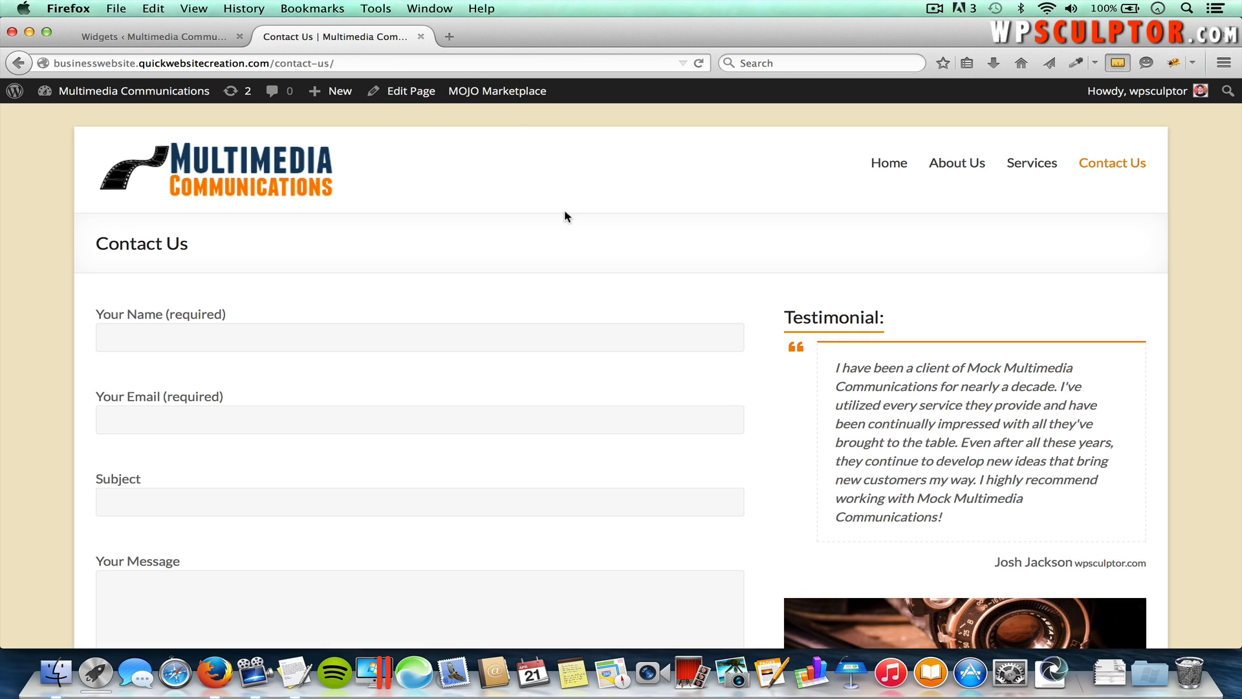
{"action": "key", "text": "super+r"}
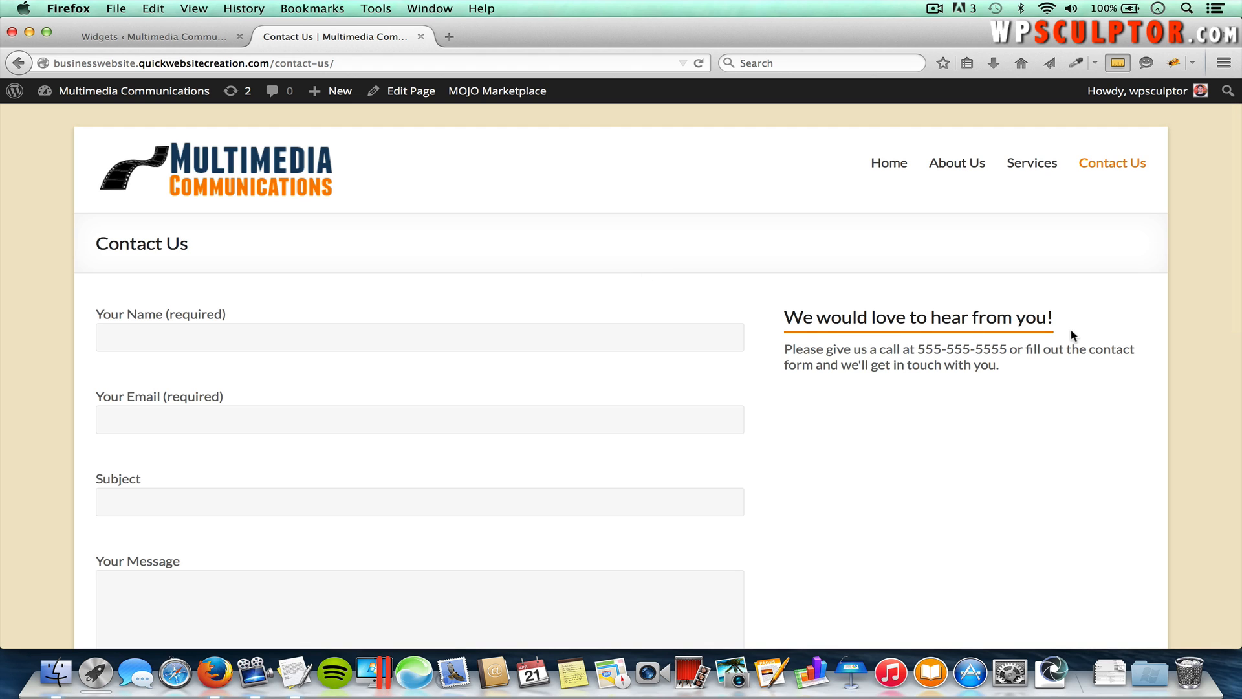
{"action": "left_click", "coordinate": [964, 172]}
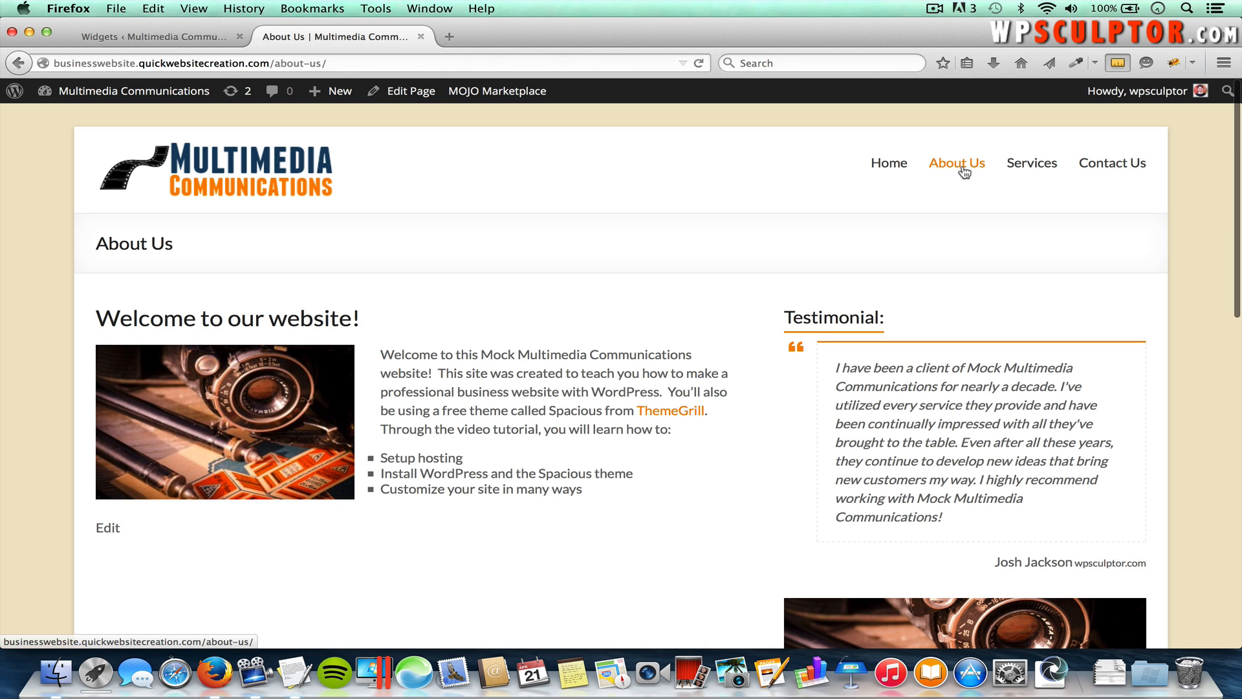
Step: Scroll through the About Us page, then the Home page with its photography slider
{"action": "scroll", "coordinate": [884, 258], "scroll_direction": "down", "scroll_amount": 5}
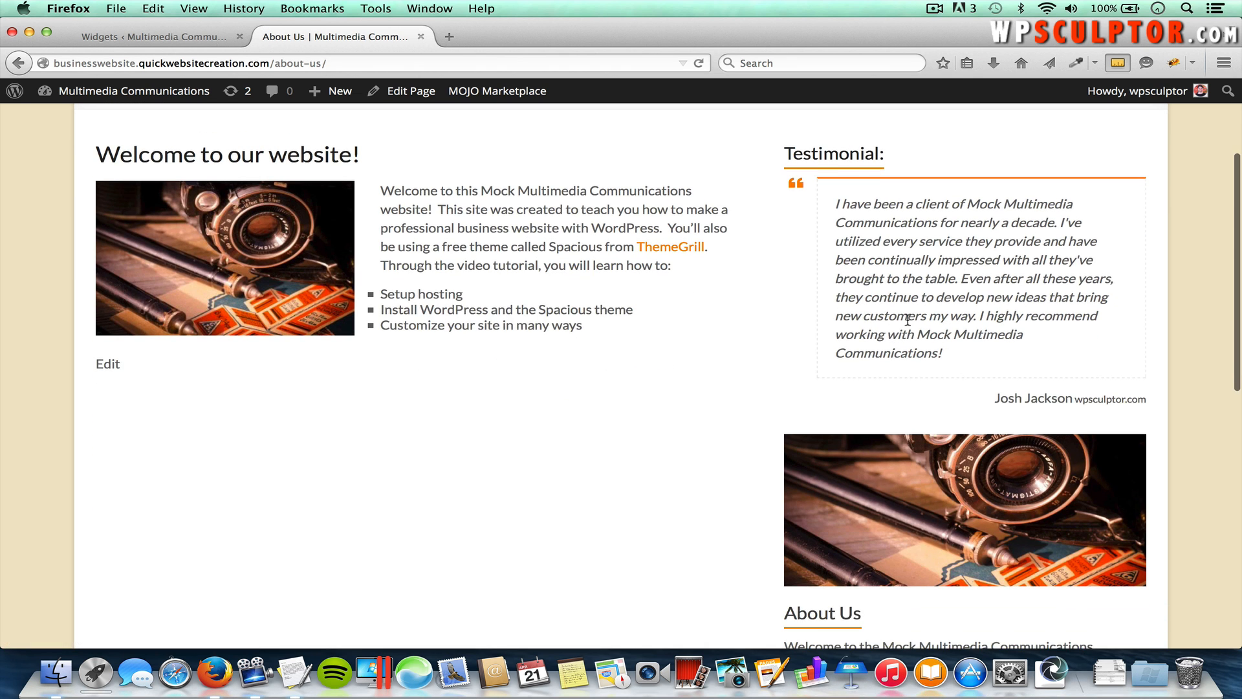
{"action": "scroll", "coordinate": [914, 470], "scroll_direction": "down", "scroll_amount": 4}
{"action": "scroll", "coordinate": [914, 464], "scroll_direction": "up", "scroll_amount": 9}
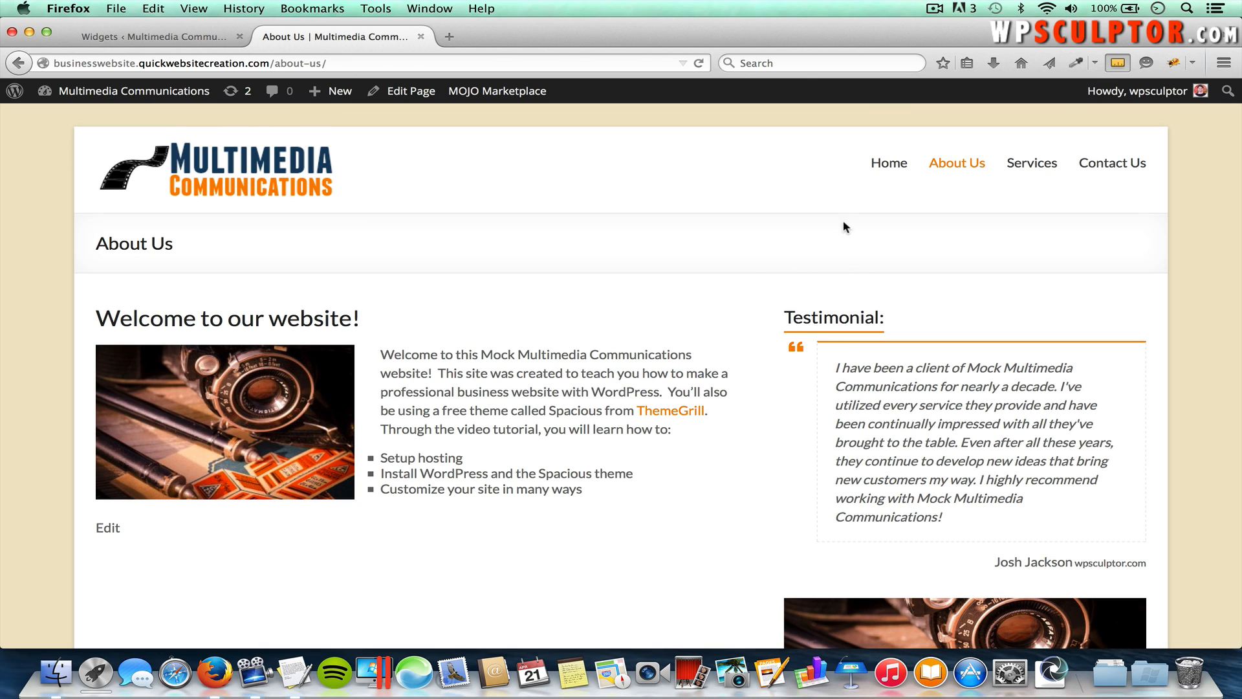
{"action": "left_click", "coordinate": [888, 167]}
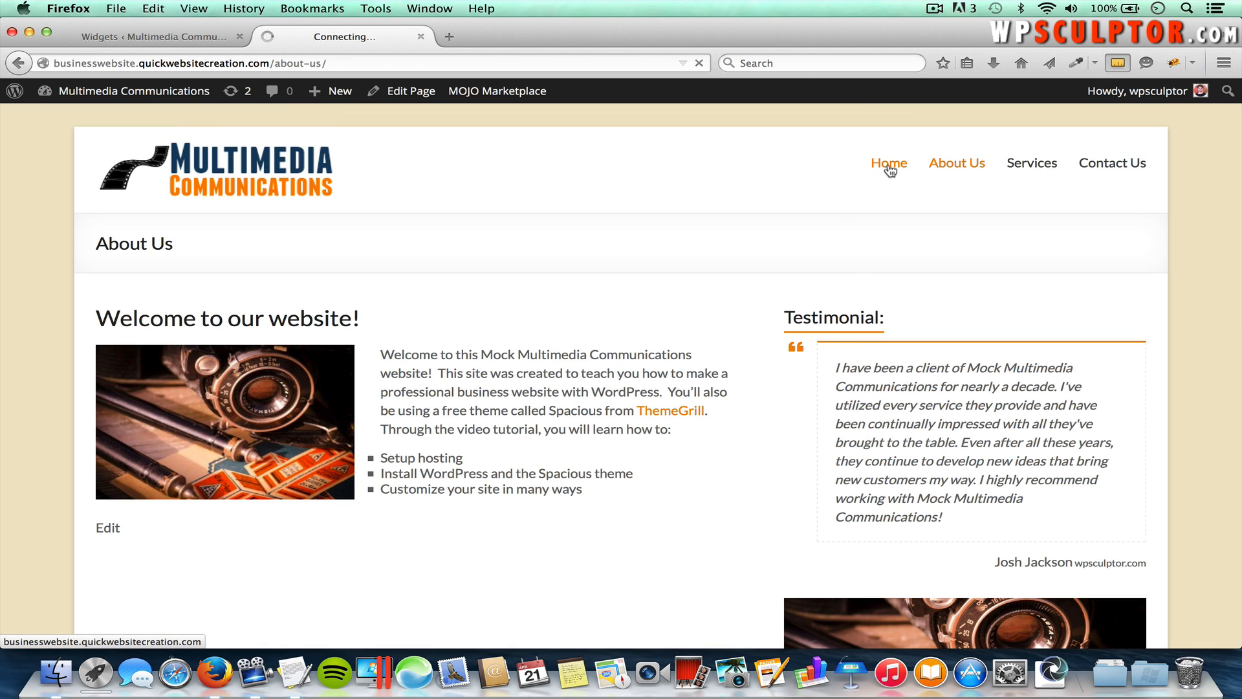
{"action": "scroll", "coordinate": [775, 379], "scroll_direction": "down", "scroll_amount": 1}
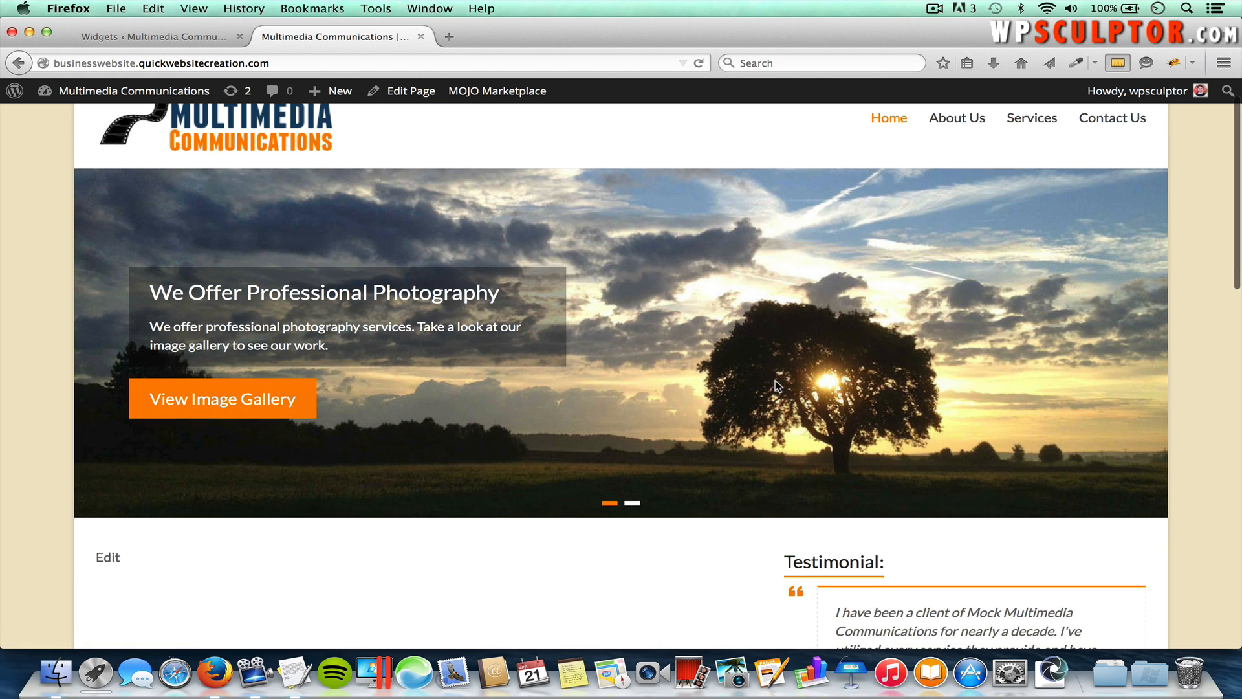
{"action": "scroll", "coordinate": [713, 433], "scroll_direction": "down", "scroll_amount": 5}
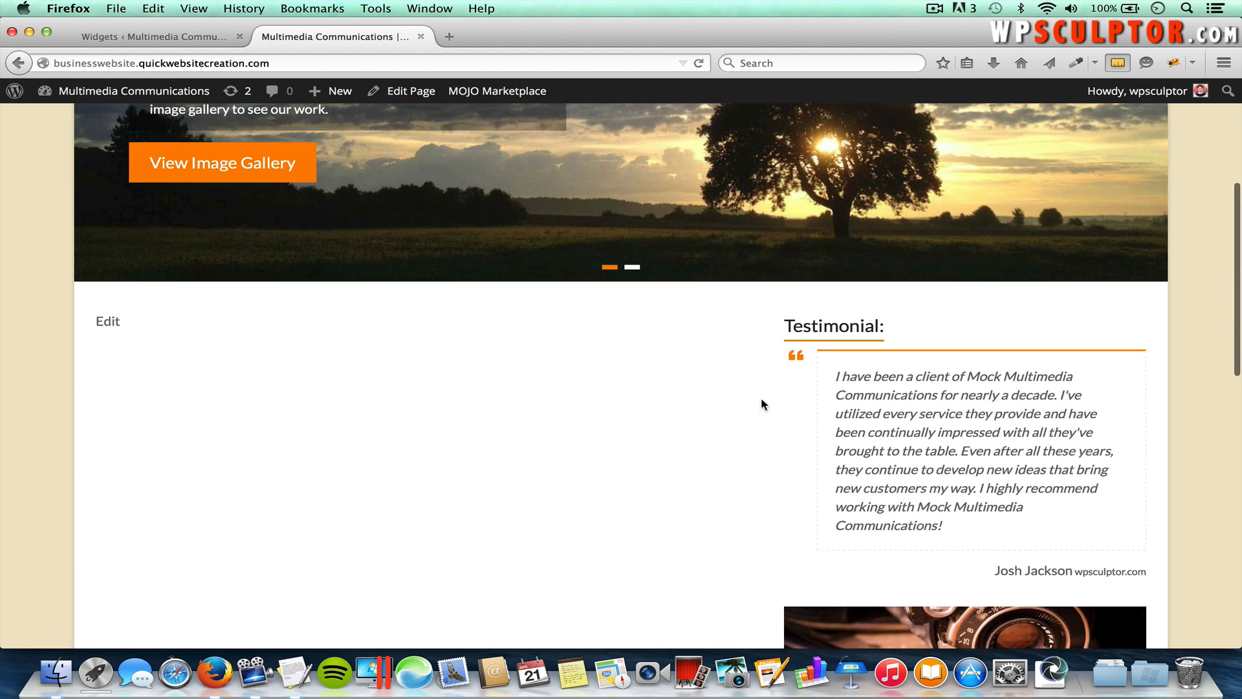
{"action": "scroll", "coordinate": [975, 521], "scroll_direction": "down", "scroll_amount": 1}
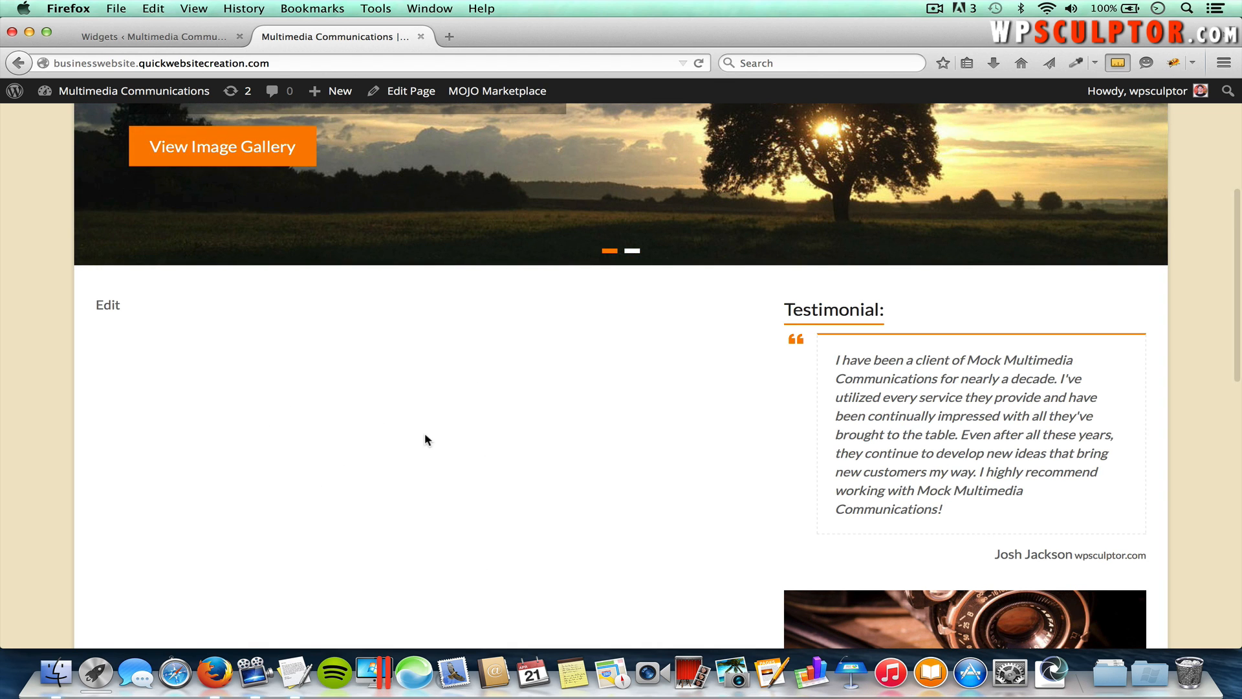
{"action": "scroll", "coordinate": [425, 435], "scroll_direction": "up", "scroll_amount": 5}
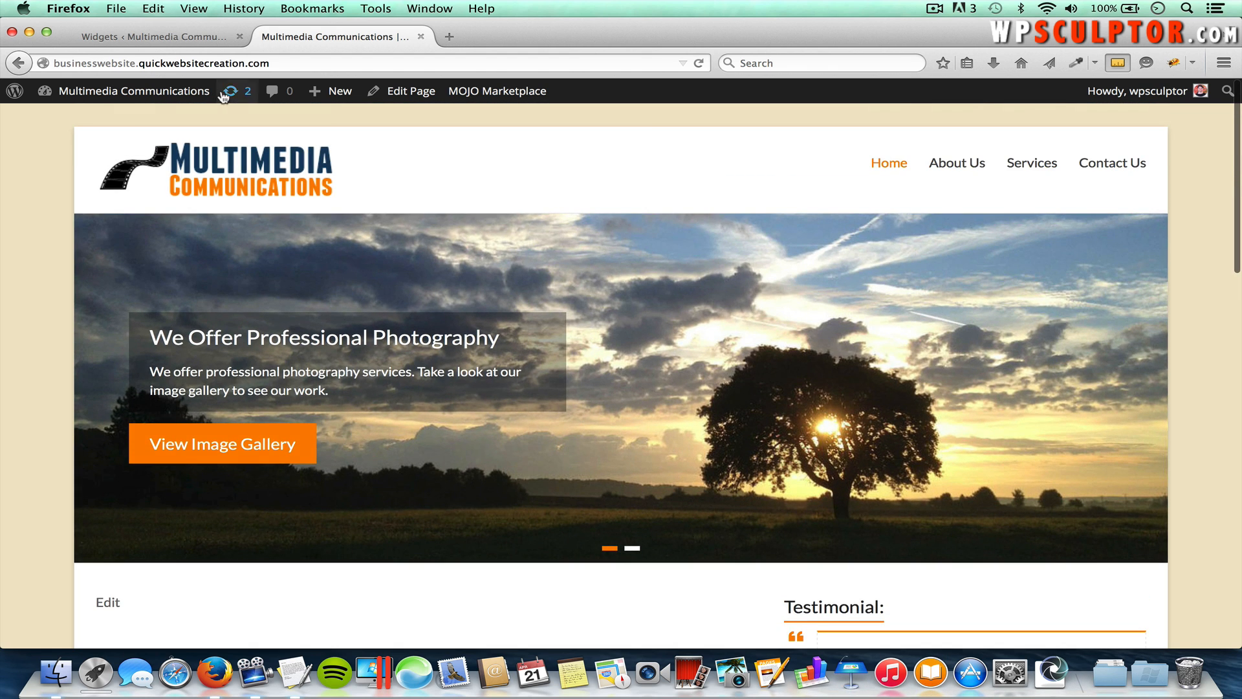
Step: In Reading settings, keep Welcome as the static front page and save the changes
{"action": "left_click", "coordinate": [176, 40]}
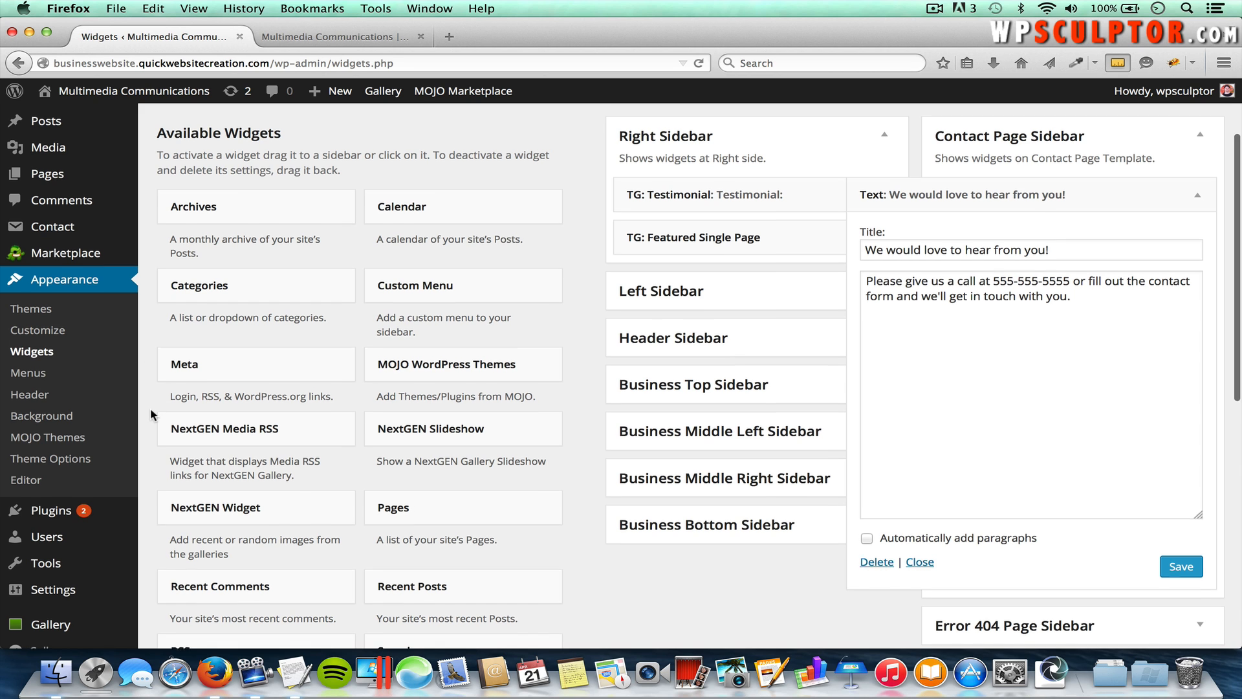
{"action": "scroll", "coordinate": [152, 414], "scroll_direction": "down", "scroll_amount": 1}
{"action": "scroll", "coordinate": [152, 414], "scroll_direction": "up", "scroll_amount": 3}
{"action": "mouse_move", "coordinate": [78, 223]}
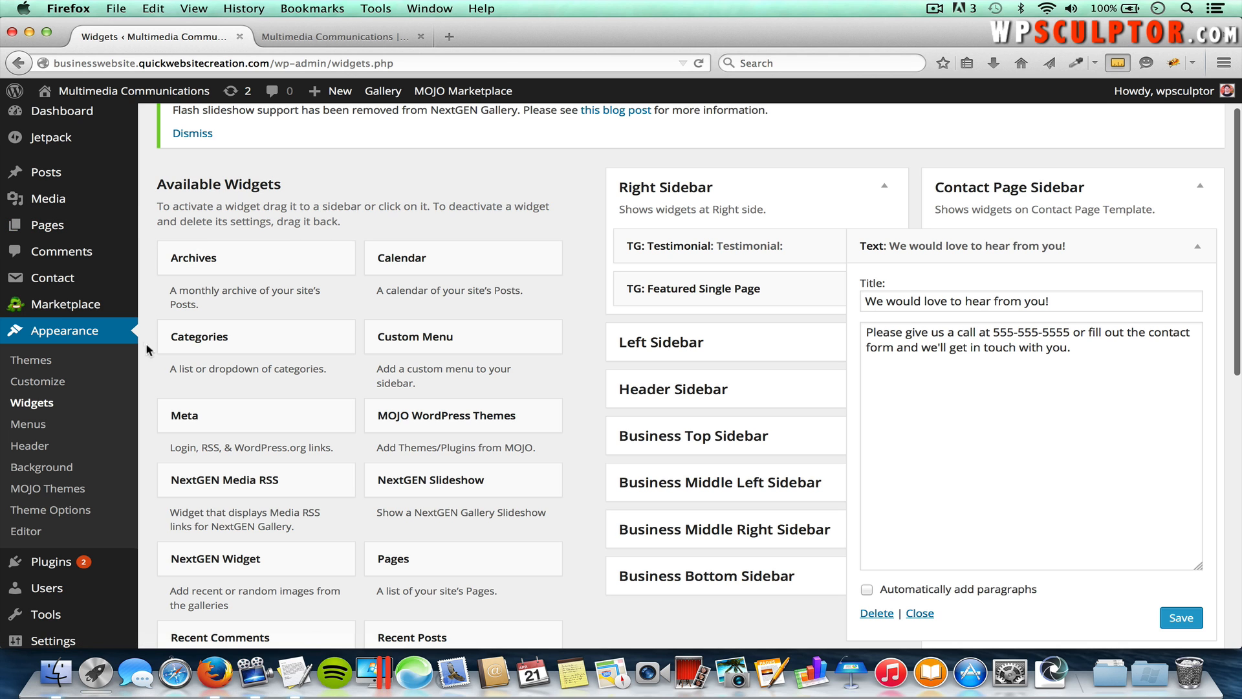
{"action": "scroll", "coordinate": [154, 426], "scroll_direction": "down", "scroll_amount": 2}
{"action": "mouse_move", "coordinate": [97, 566]}
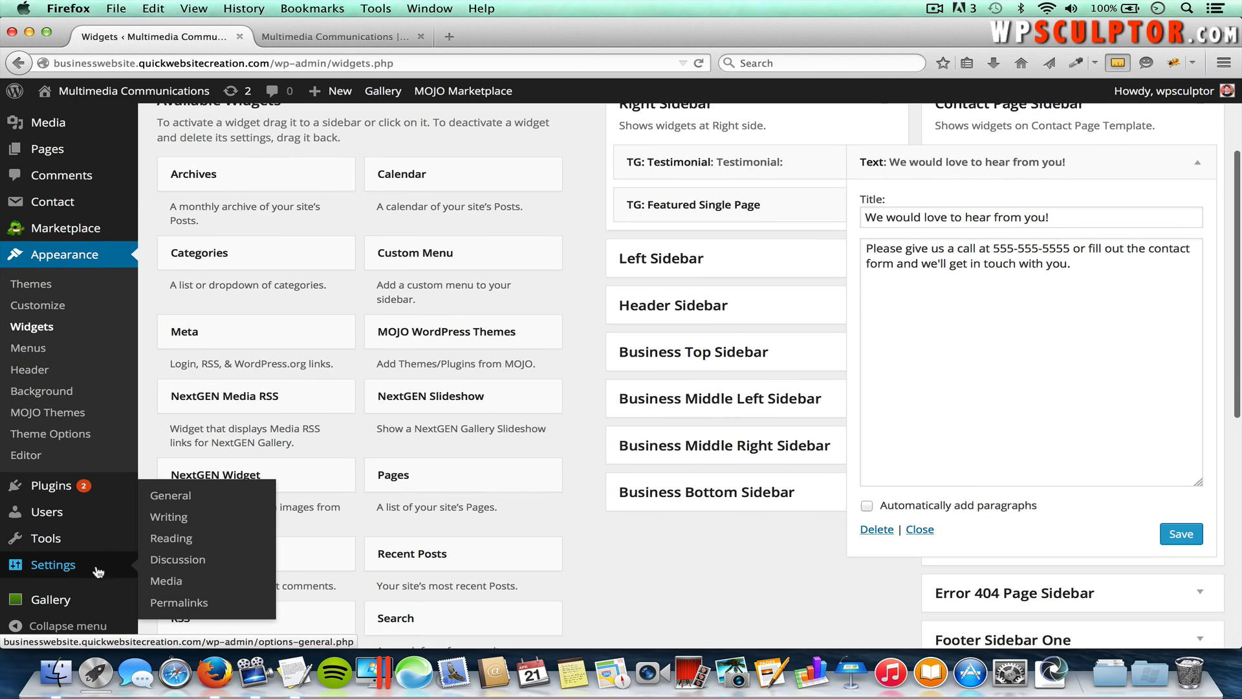
{"action": "left_click", "coordinate": [171, 538]}
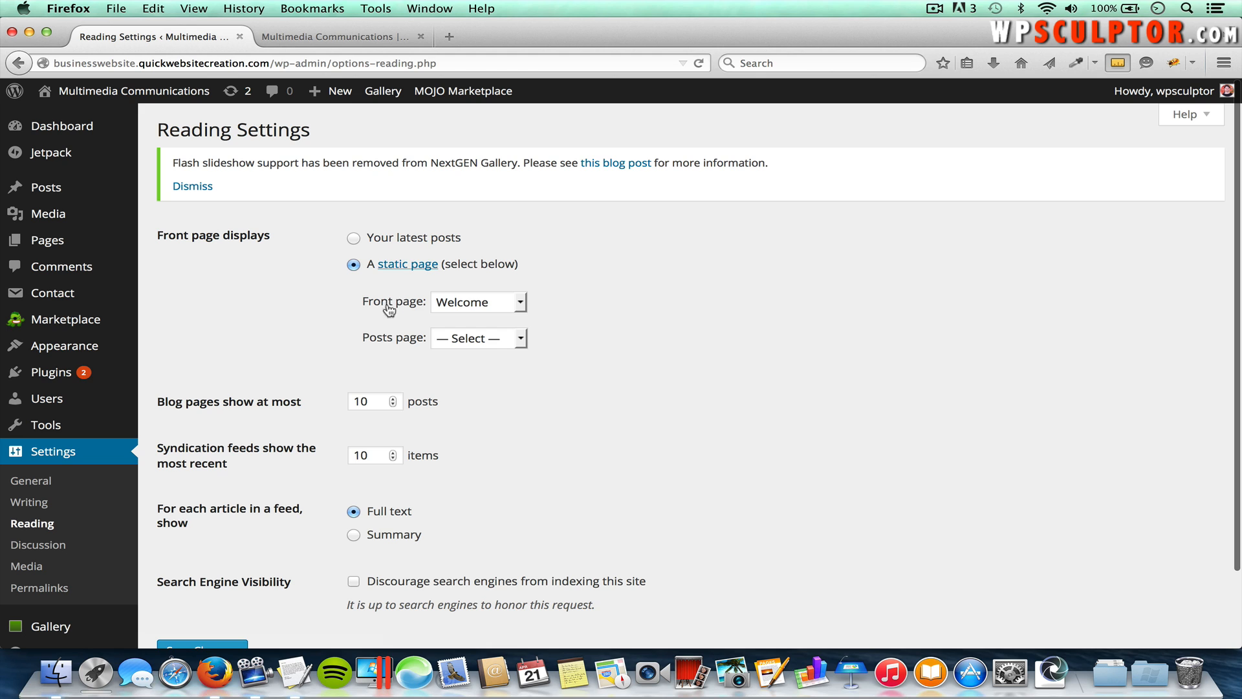
{"action": "left_click", "coordinate": [473, 303]}
{"action": "left_click", "coordinate": [475, 416]}
{"action": "scroll", "coordinate": [537, 424], "scroll_direction": "down", "scroll_amount": 3}
{"action": "left_click", "coordinate": [223, 568]}
Step: Open the Welcome page for editing from All Pages
{"action": "mouse_move", "coordinate": [78, 241]}
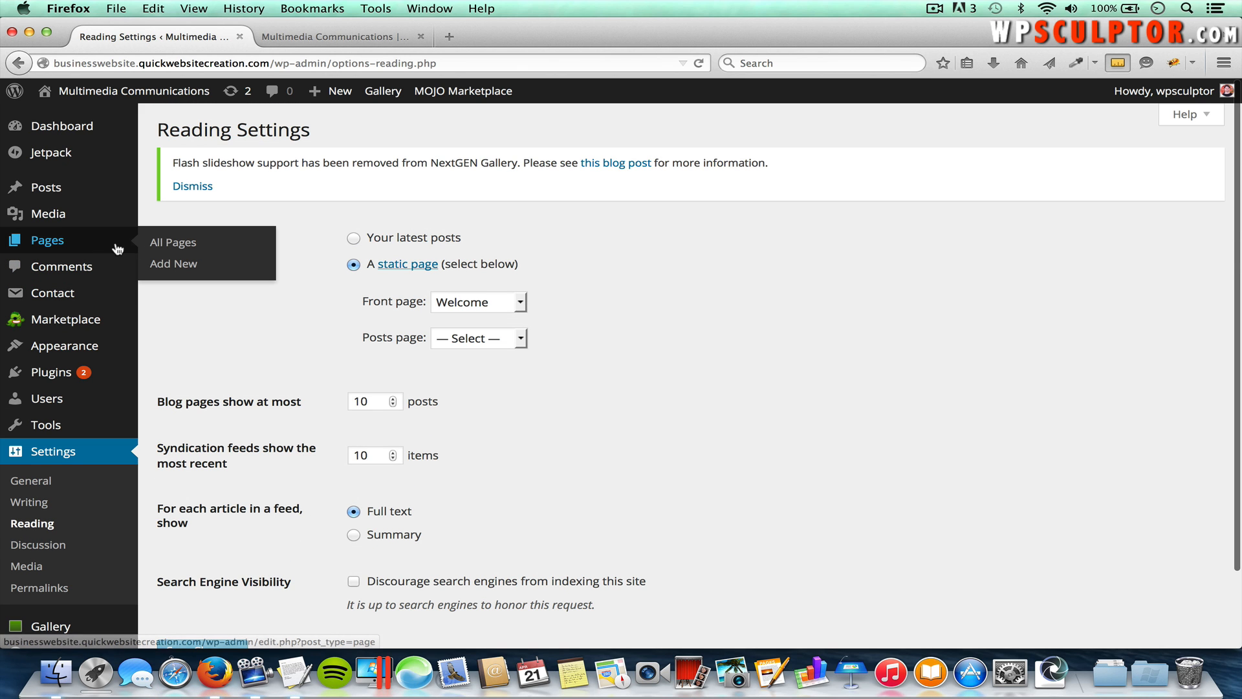
{"action": "left_click", "coordinate": [175, 244]}
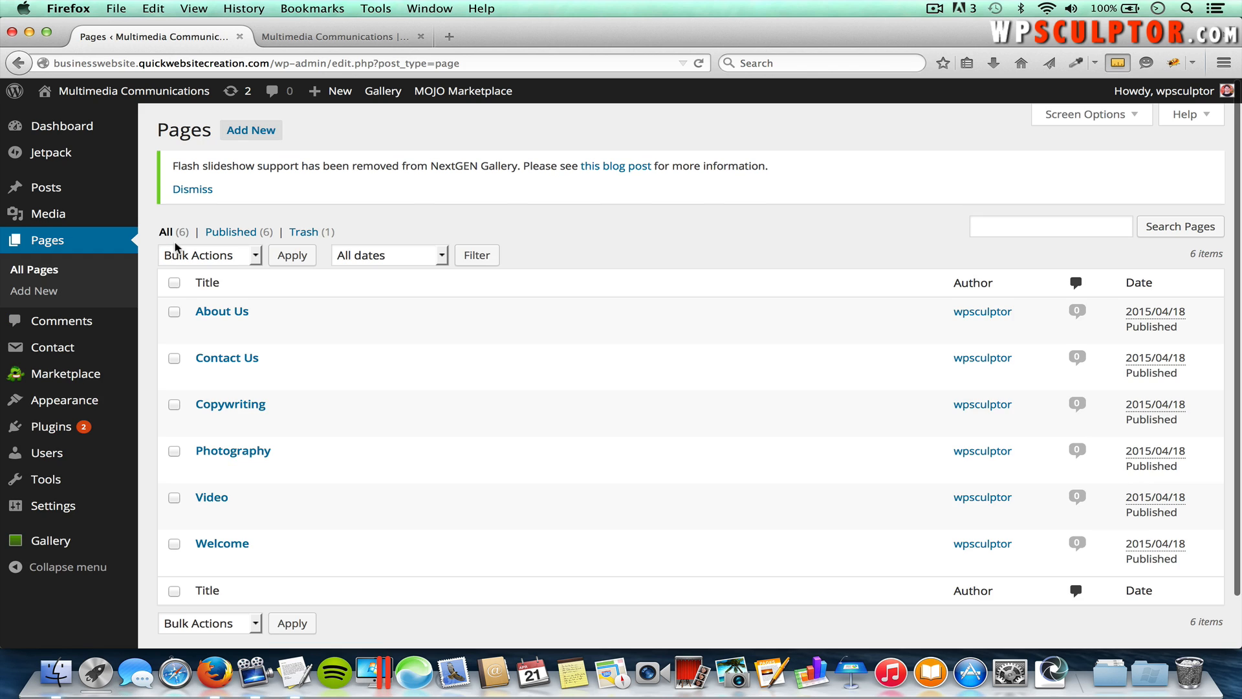
{"action": "left_click", "coordinate": [222, 544]}
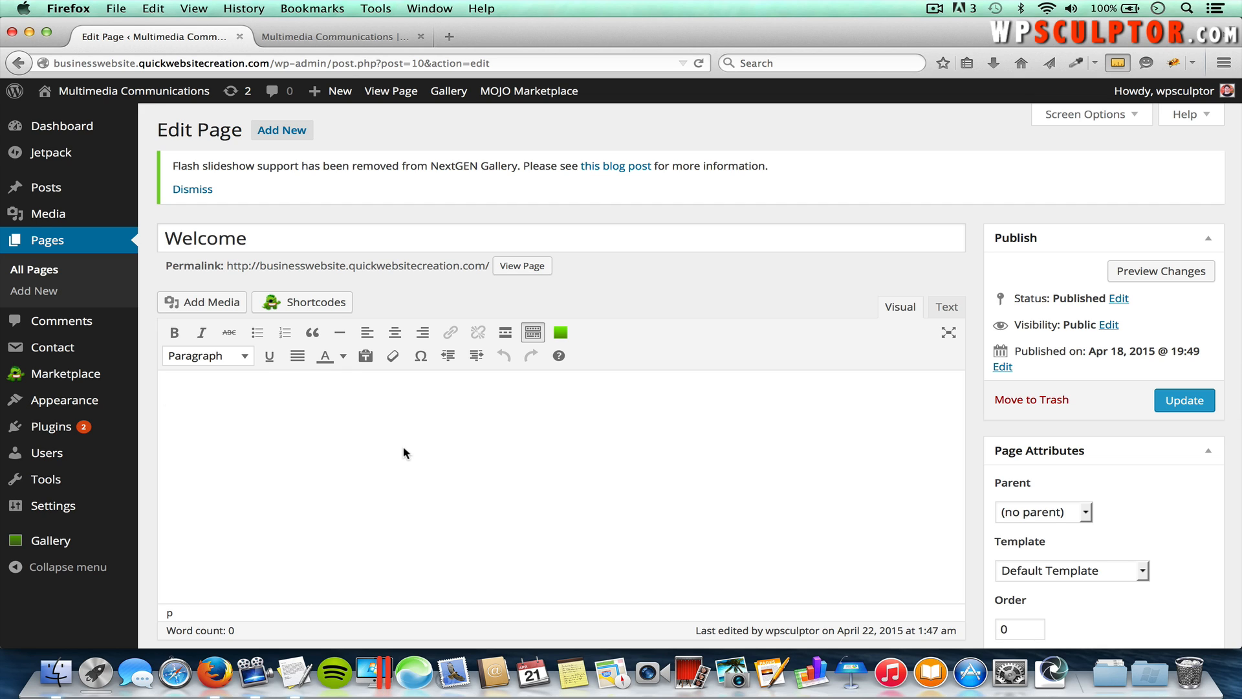
Step: Add 'This is written content.' to the Welcome page, save it, and view the live home page
{"action": "type", "text": "This is written content."}
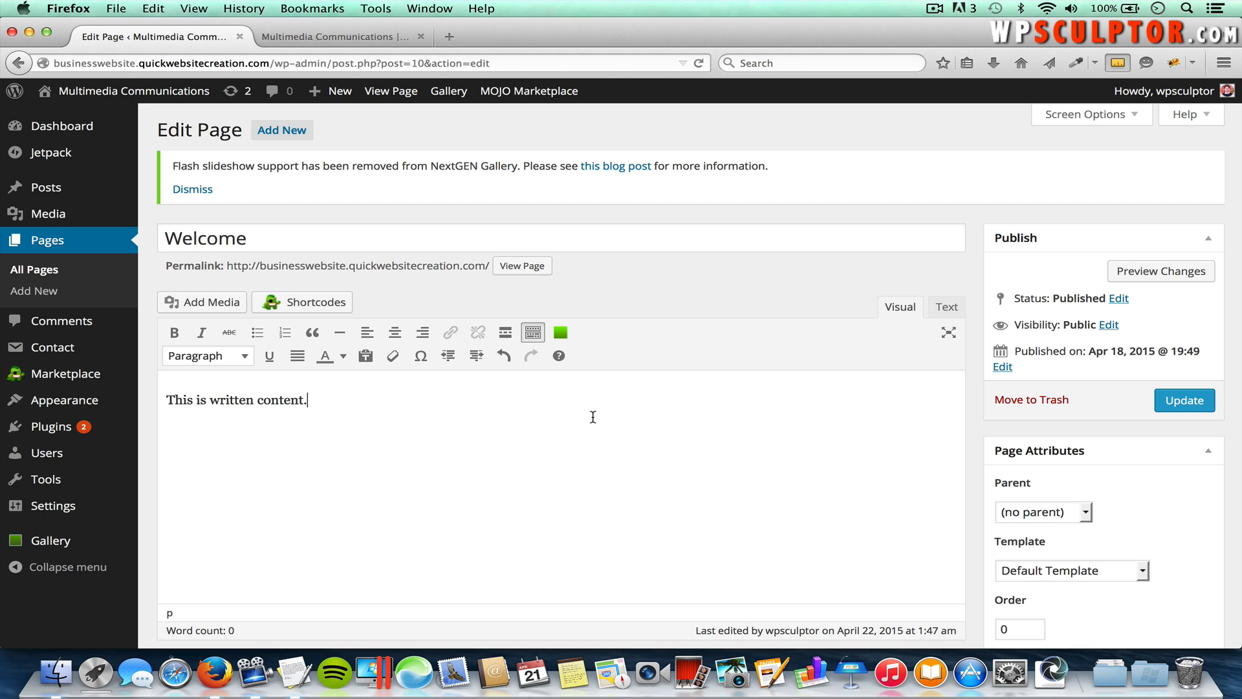
{"action": "left_click", "coordinate": [1195, 401]}
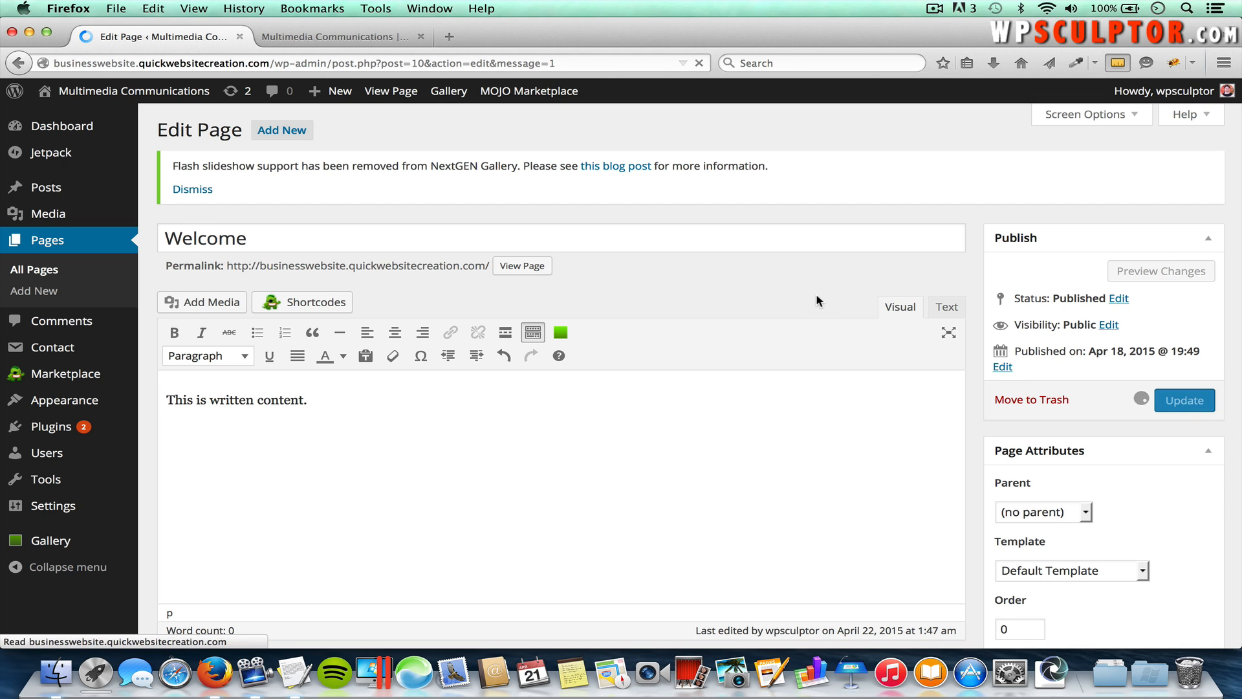
{"action": "left_click", "coordinate": [352, 43]}
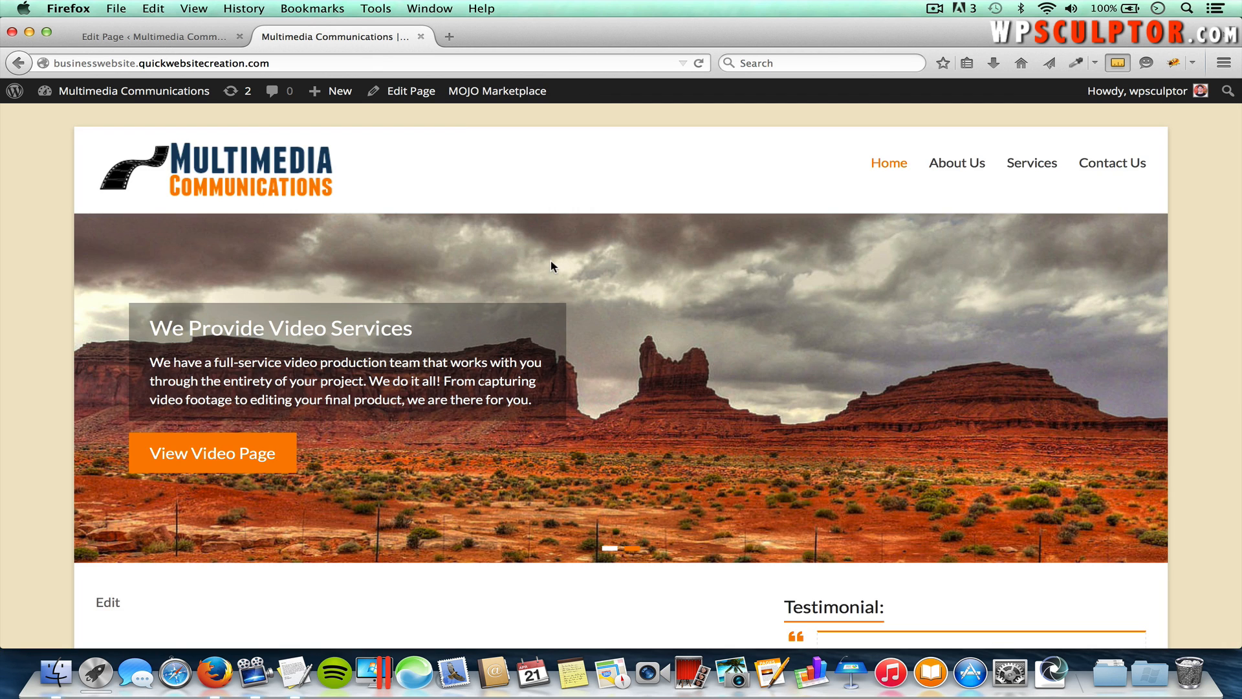
{"action": "scroll", "coordinate": [550, 261], "scroll_direction": "down", "scroll_amount": 3}
Step: Reload the home page and confirm 'This is written content.' appears below the slider
{"action": "scroll", "coordinate": [549, 261], "scroll_direction": "up", "scroll_amount": 1}
{"action": "key", "text": "super+r"}
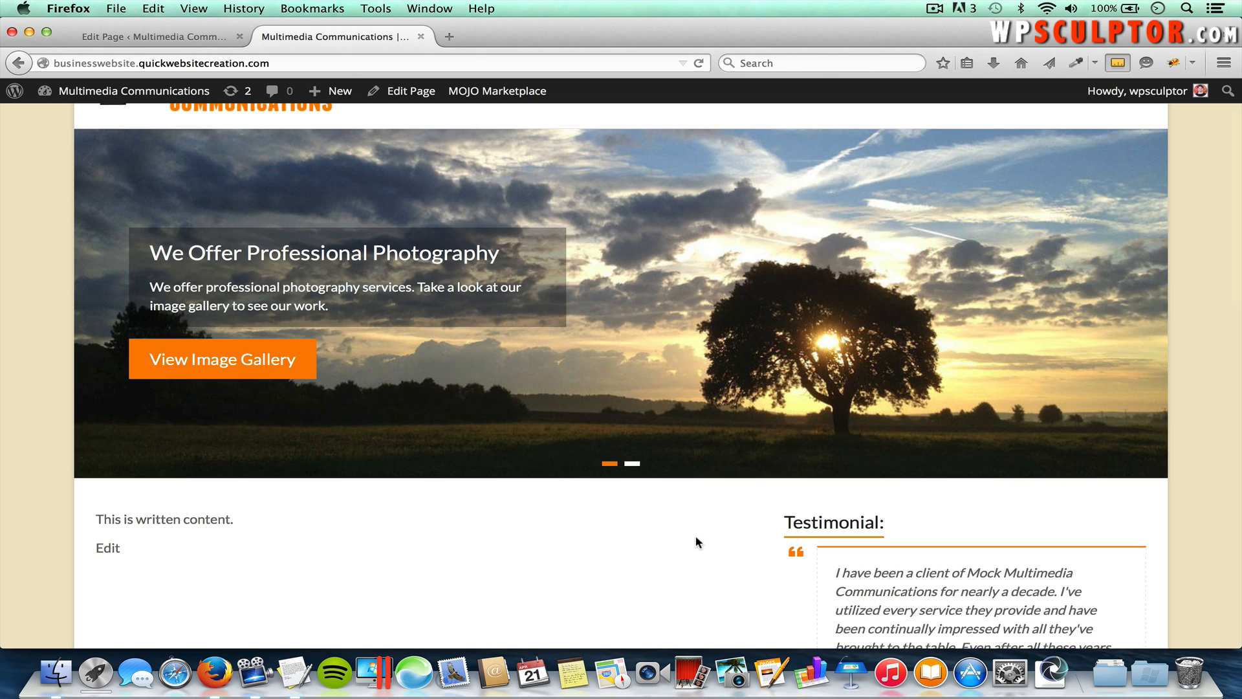
{"action": "scroll", "coordinate": [736, 524], "scroll_direction": "down", "scroll_amount": 1}
{"action": "scroll", "coordinate": [970, 576], "scroll_direction": "down", "scroll_amount": 4}
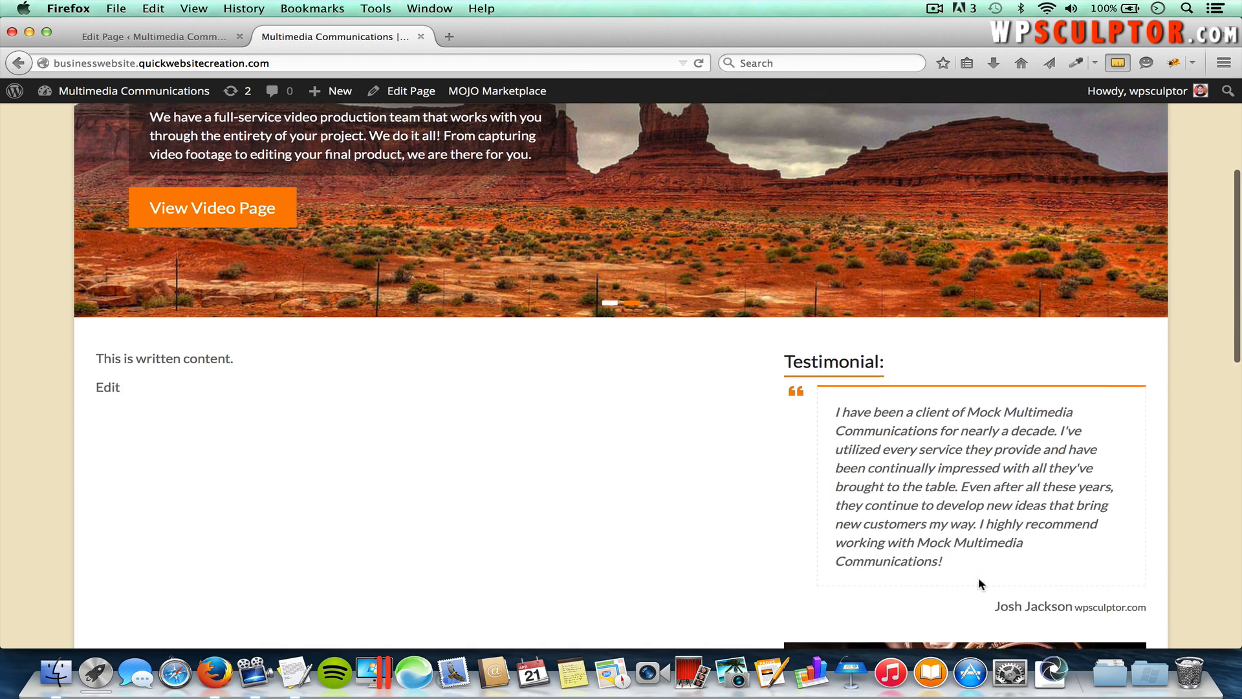
{"action": "scroll", "coordinate": [946, 460], "scroll_direction": "up", "scroll_amount": 5}
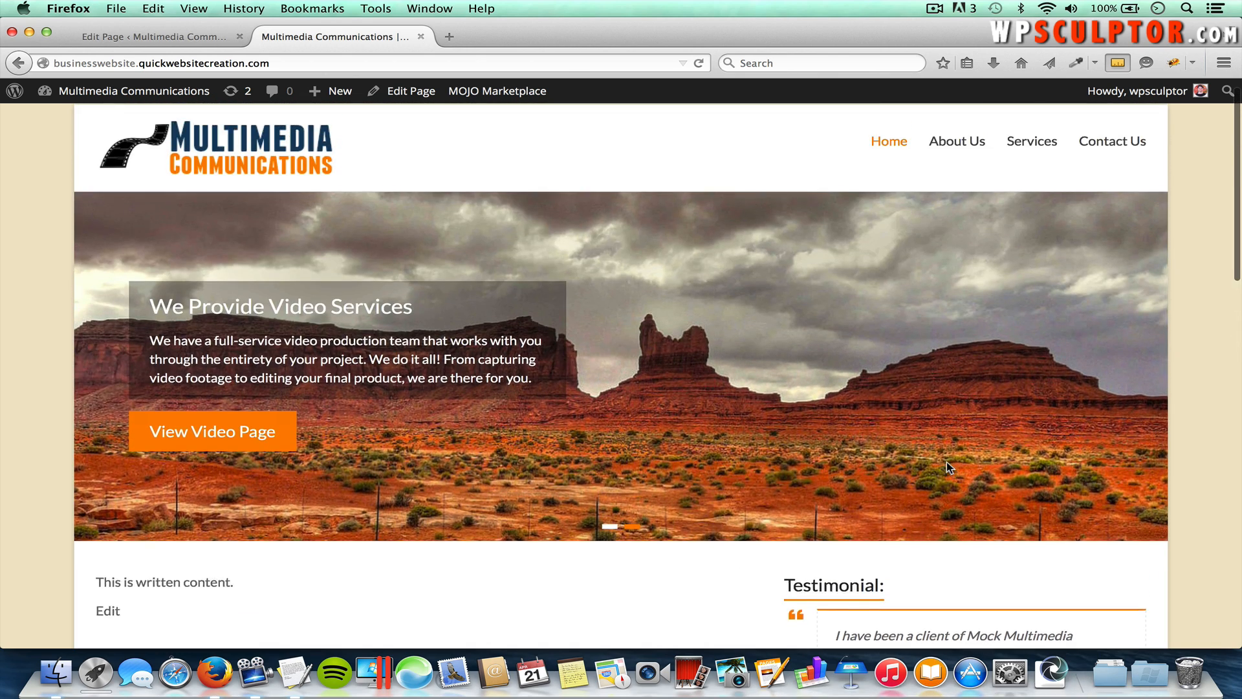
{"action": "scroll", "coordinate": [946, 465], "scroll_direction": "up", "scroll_amount": 1}
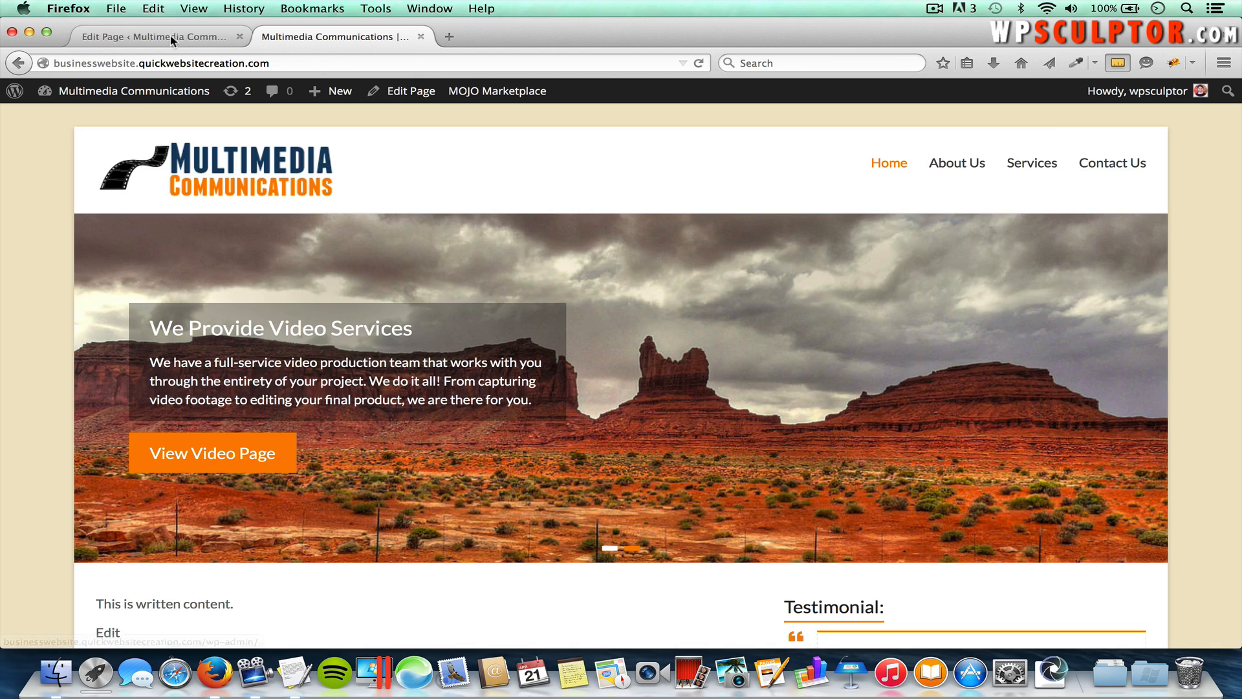
{"action": "left_click", "coordinate": [170, 37]}
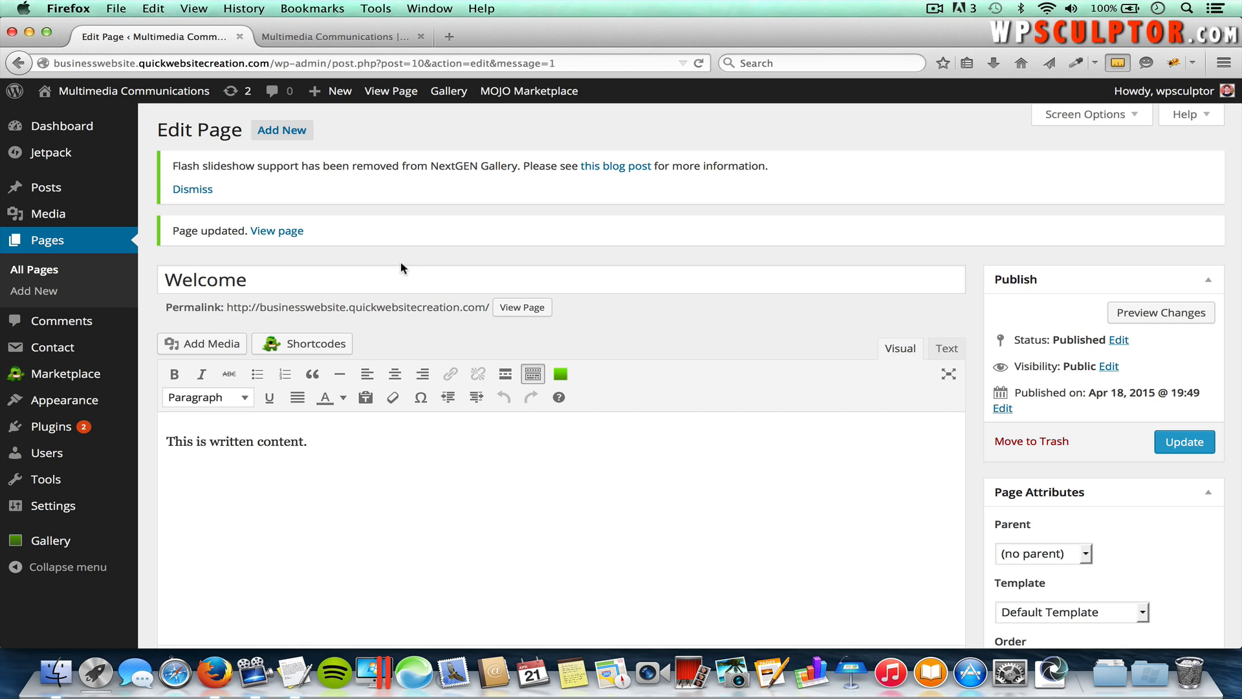
Step: Change the Welcome page's Page Attributes template to Business Template and update the page
{"action": "left_click", "coordinate": [1076, 115]}
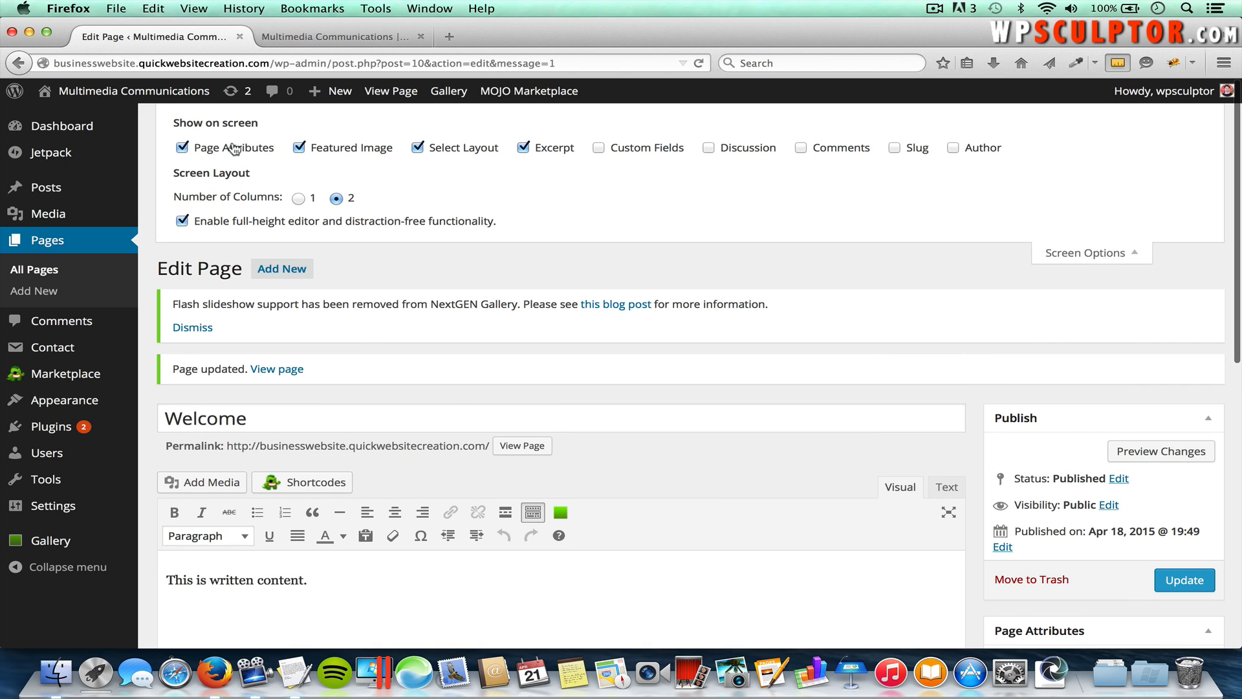
{"action": "left_click", "coordinate": [1084, 254]}
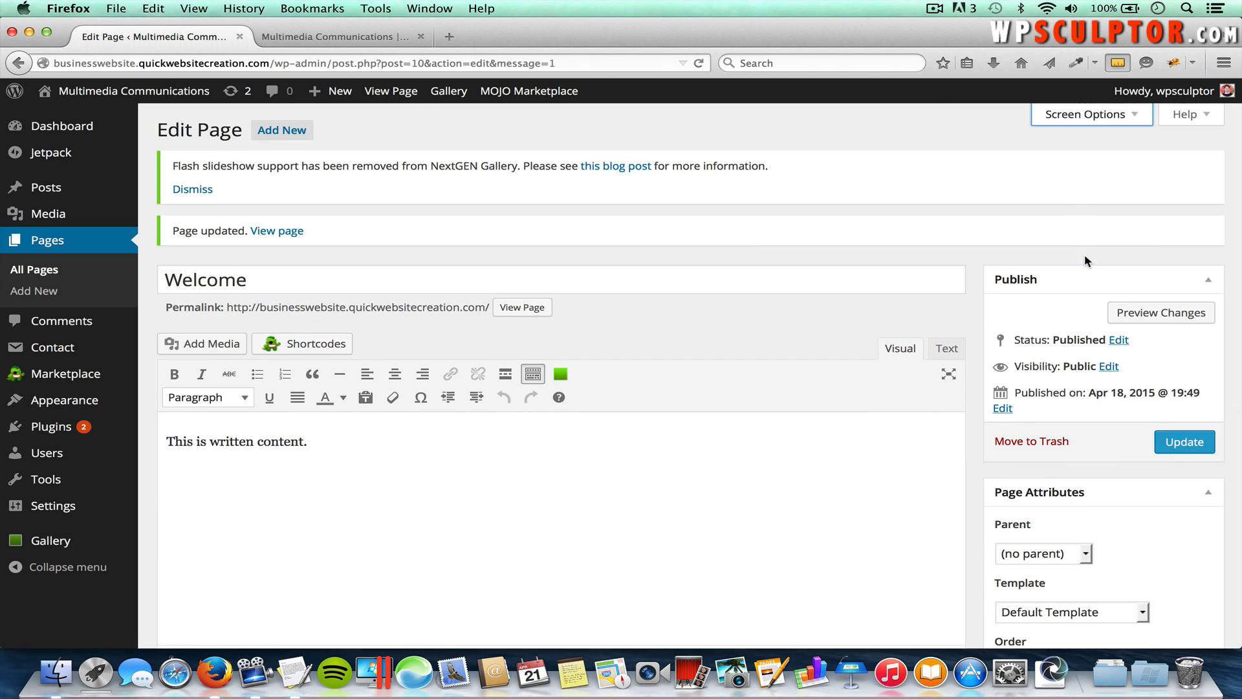
{"action": "scroll", "coordinate": [1084, 253], "scroll_direction": "down", "scroll_amount": 5}
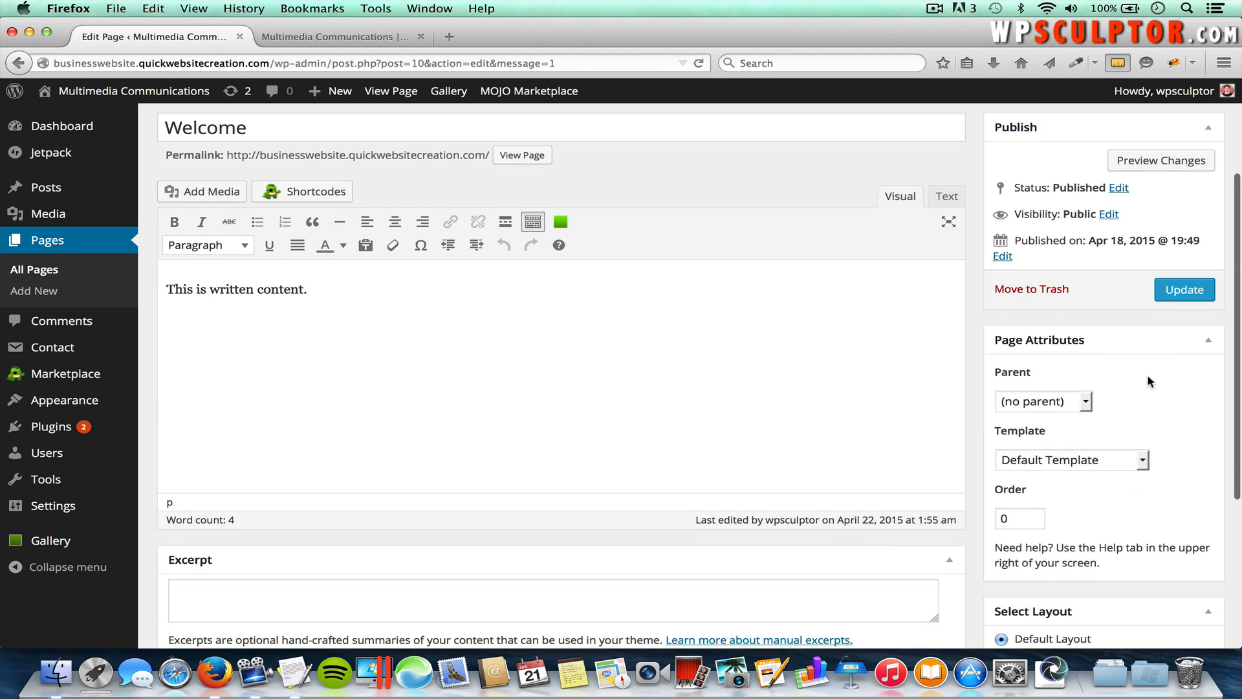
{"action": "left_click", "coordinate": [1069, 461]}
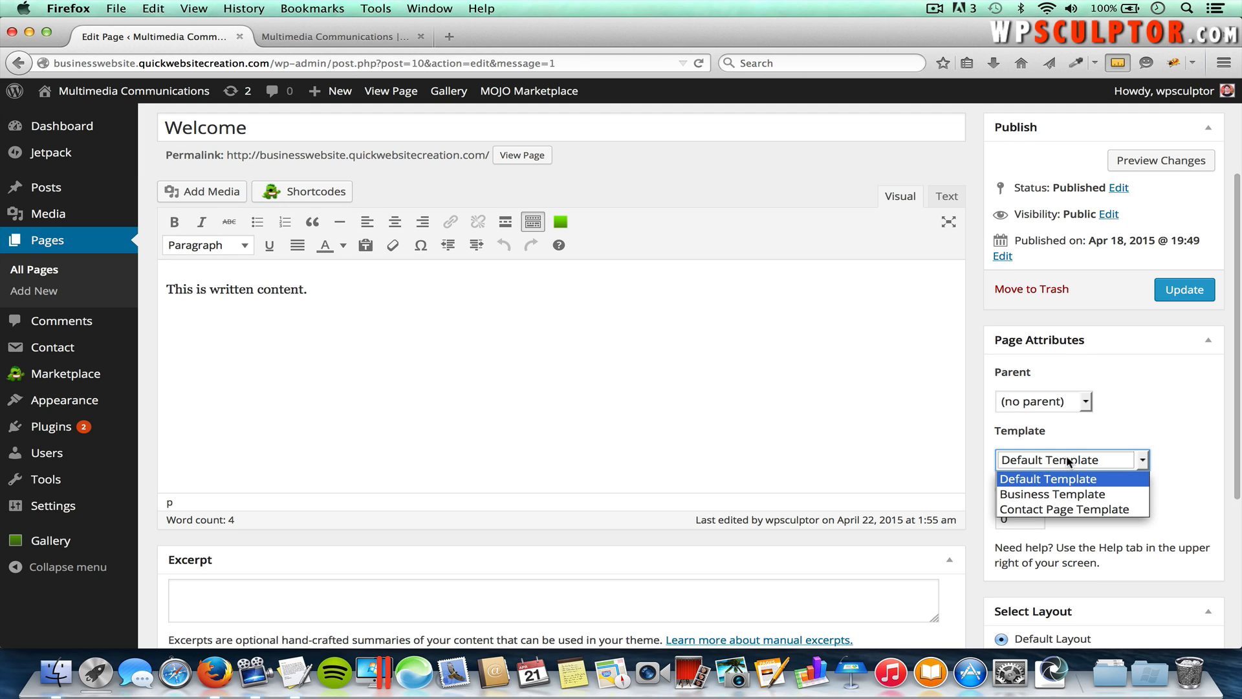
{"action": "left_click", "coordinate": [1078, 496]}
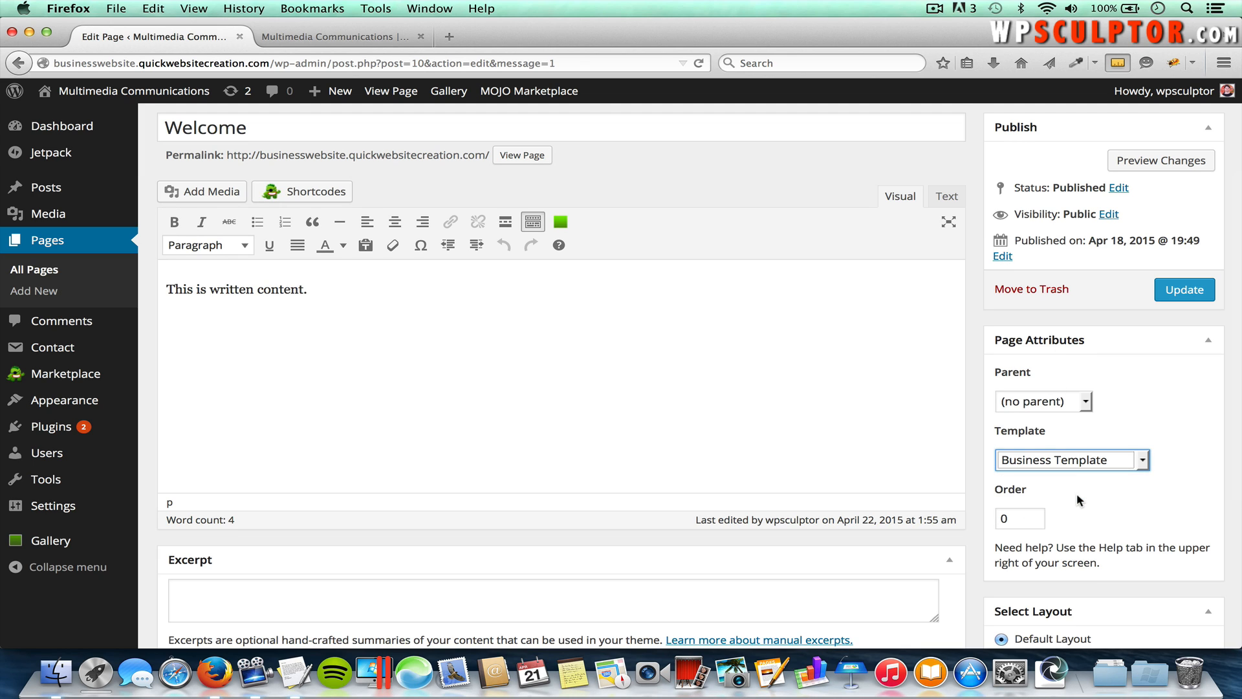
{"action": "left_click", "coordinate": [1184, 289]}
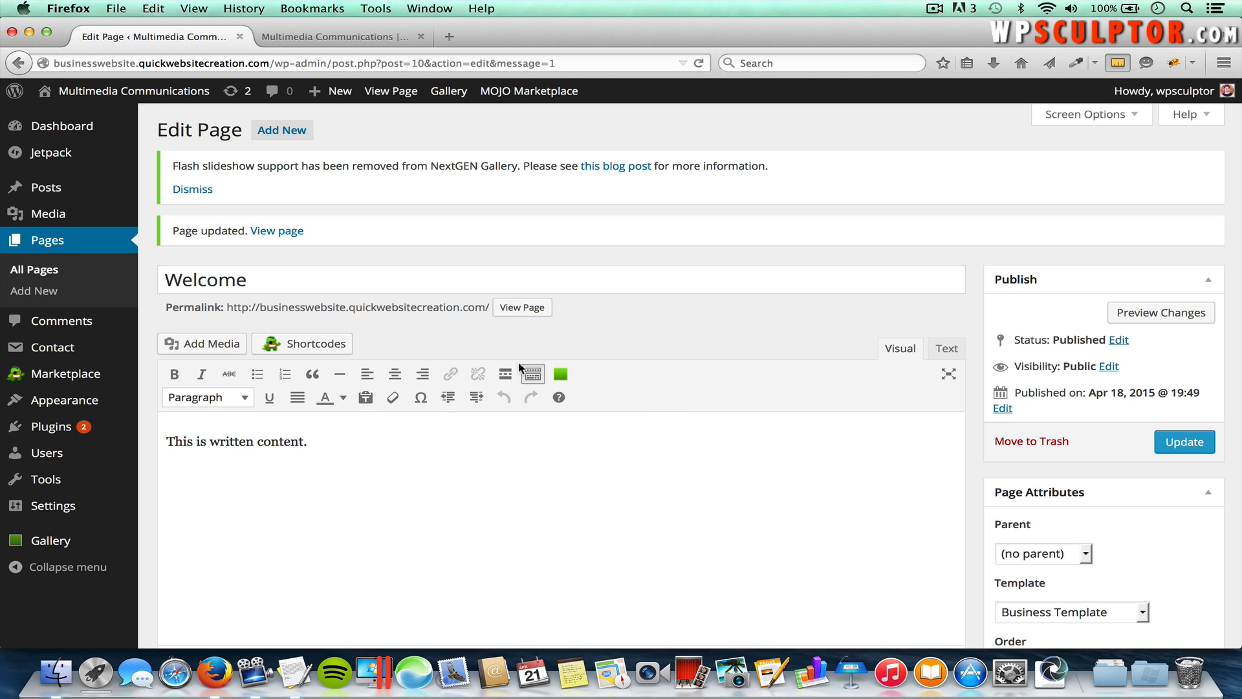
Step: Open the Spacious documentation from Appearance > Theme Options
{"action": "mouse_move", "coordinate": [132, 398]}
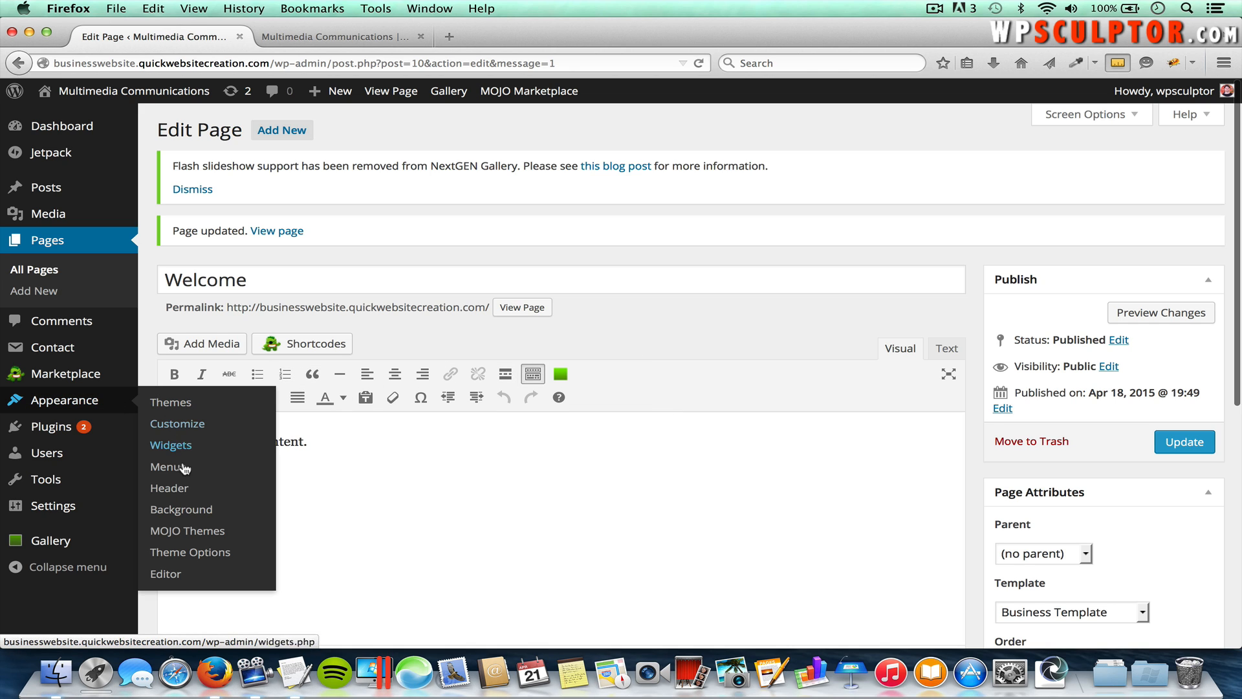
{"action": "left_click", "coordinate": [197, 553]}
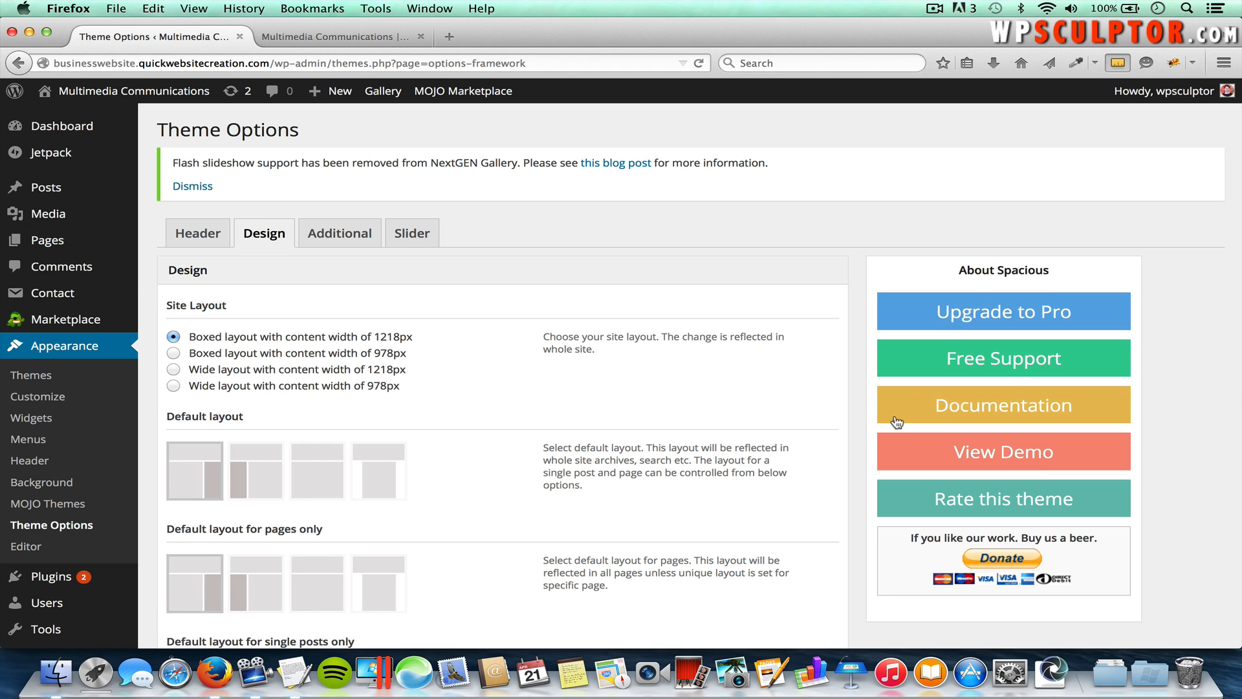
{"action": "left_click", "coordinate": [972, 411]}
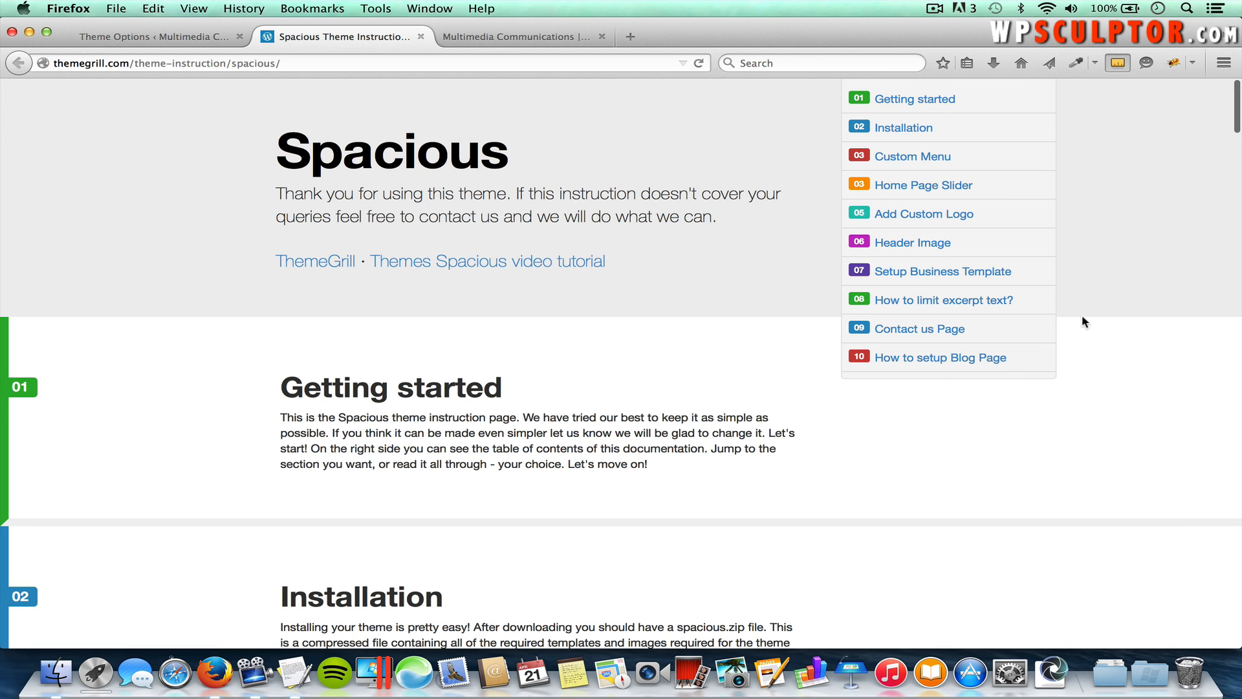
Step: View the Setup Business Template diagram at full size, then return to Theme Options
{"action": "left_click", "coordinate": [985, 275]}
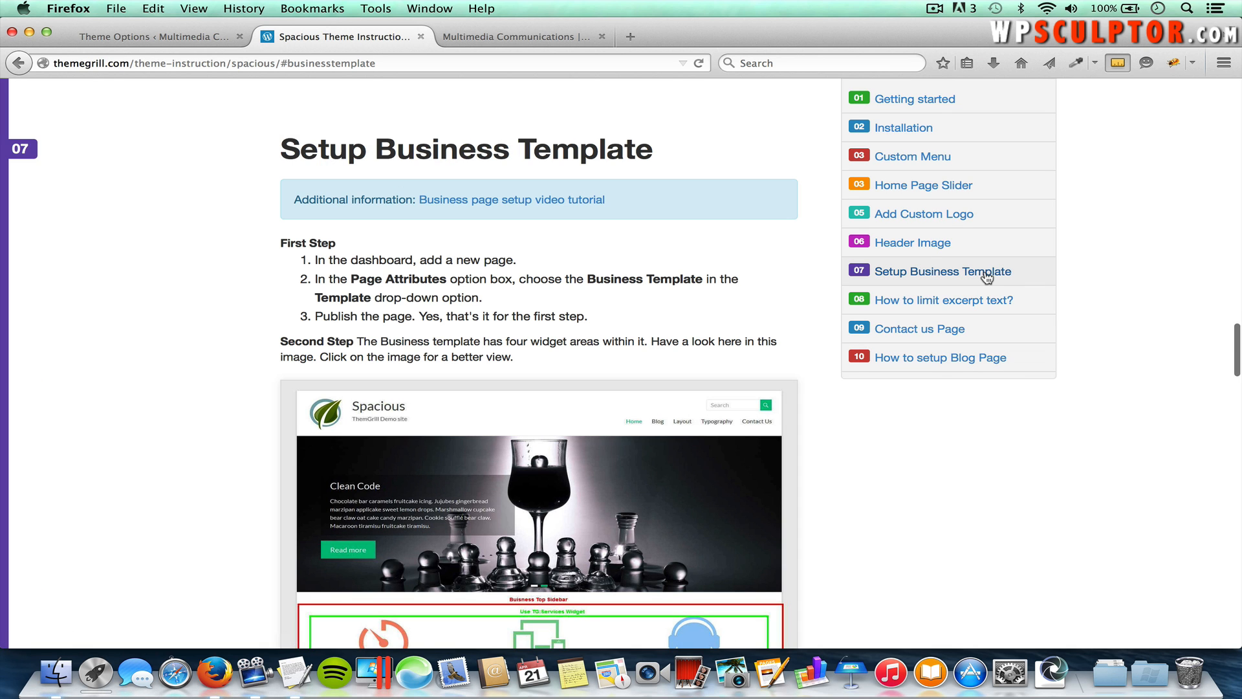
{"action": "scroll", "coordinate": [830, 443], "scroll_direction": "down", "scroll_amount": 3}
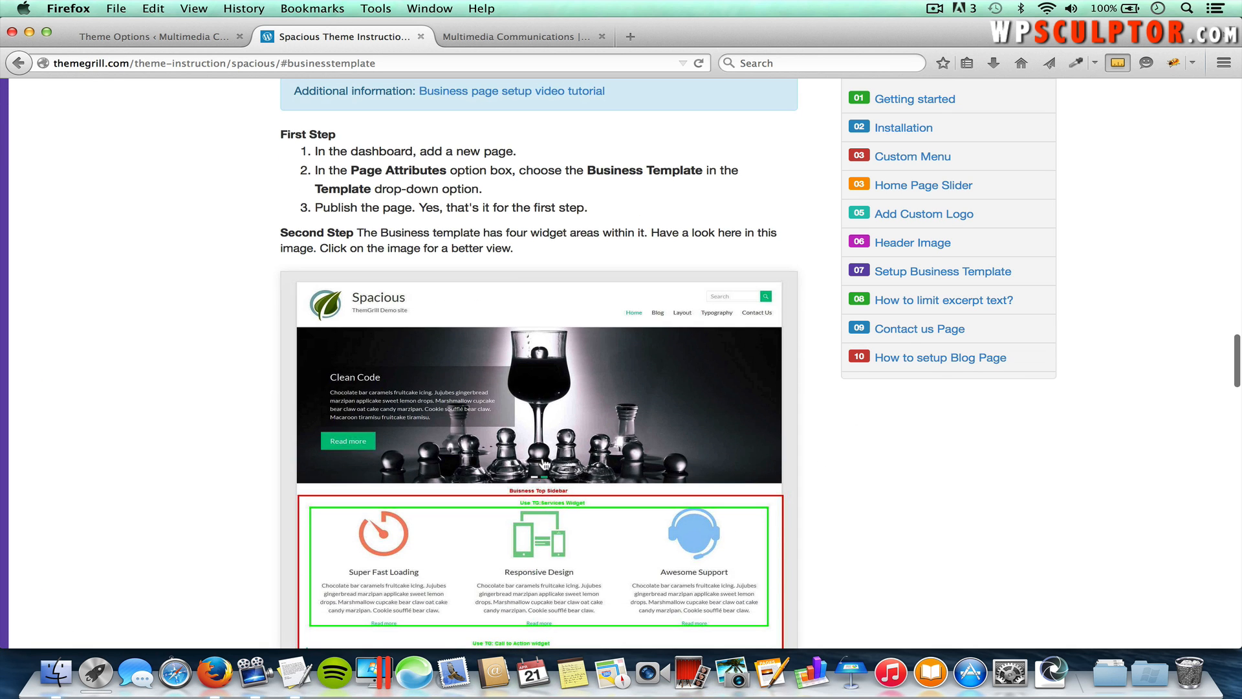
{"action": "left_click", "coordinate": [545, 462]}
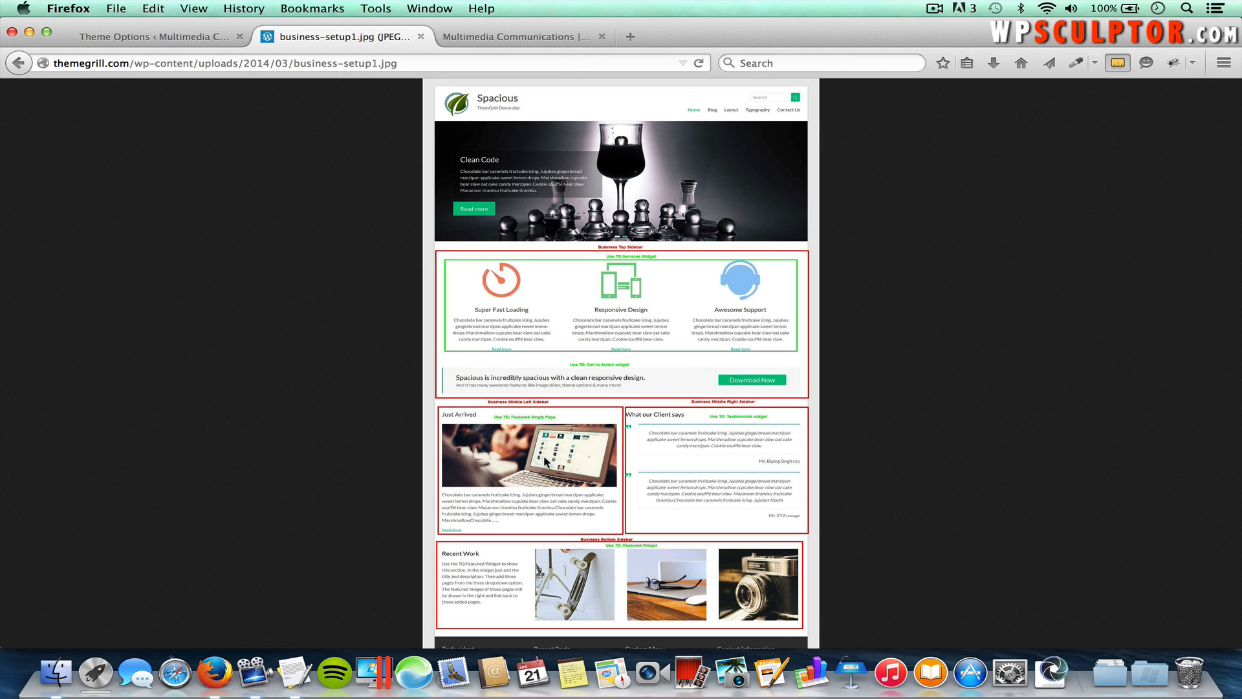
{"action": "left_click", "coordinate": [614, 375]}
{"action": "scroll", "coordinate": [614, 374], "scroll_direction": "up", "scroll_amount": 5}
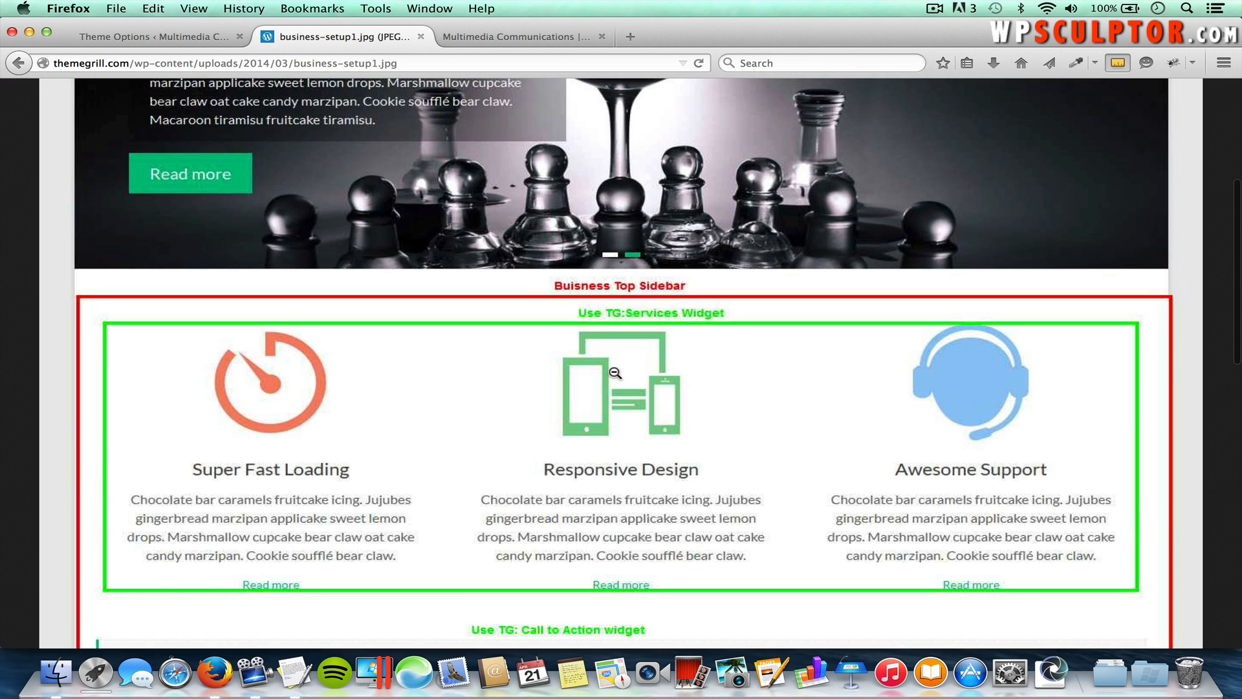
{"action": "left_click", "coordinate": [169, 40]}
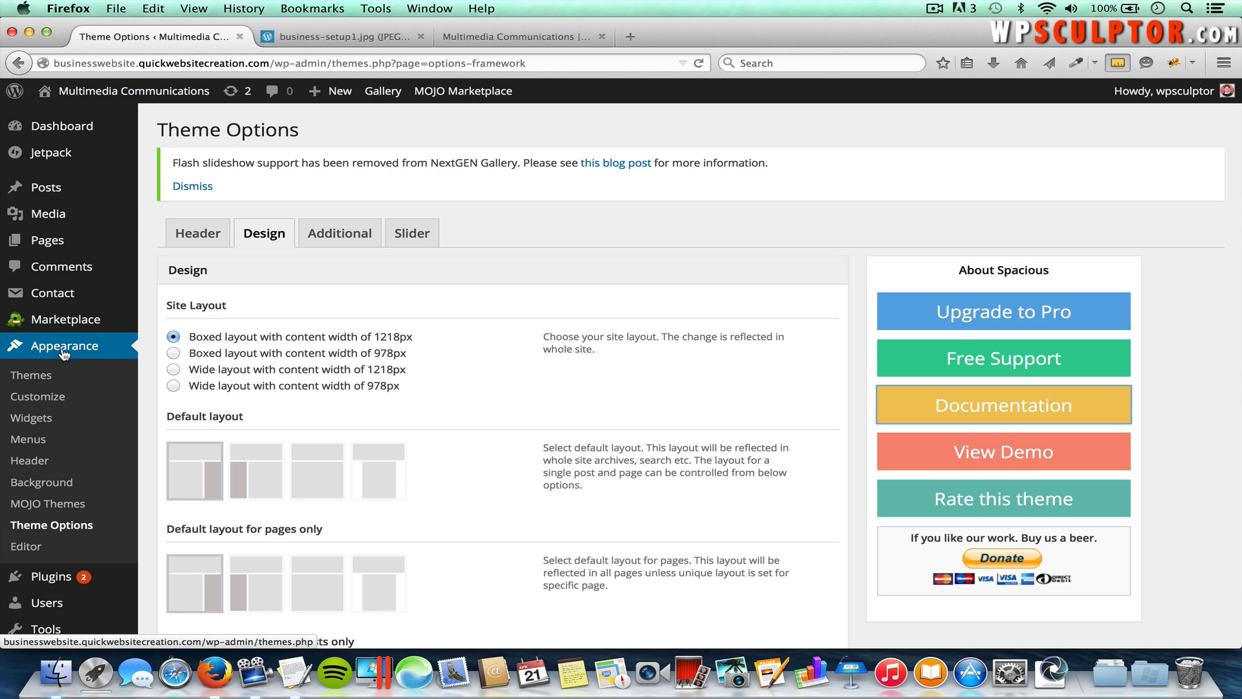
Step: Collapse the Right Sidebar on the Widgets page to list the Business sidebars, then return to business-setup1.jpg
{"action": "left_click", "coordinate": [44, 421]}
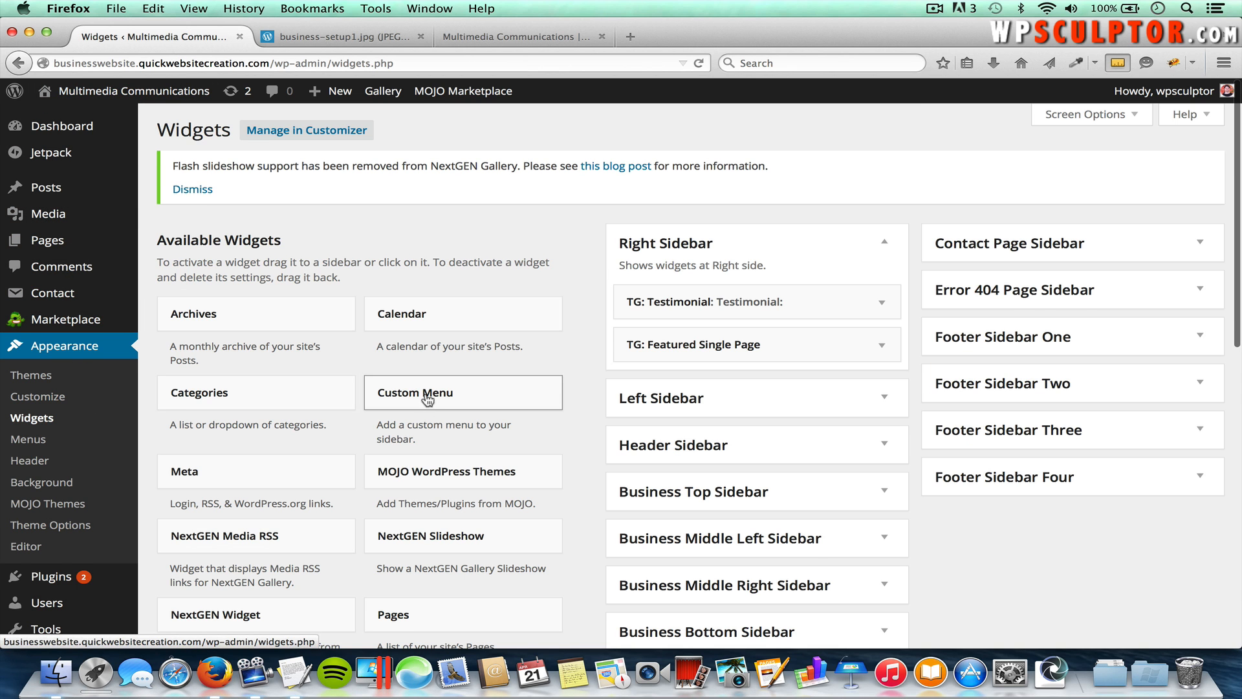
{"action": "scroll", "coordinate": [462, 438], "scroll_direction": "down", "scroll_amount": 2}
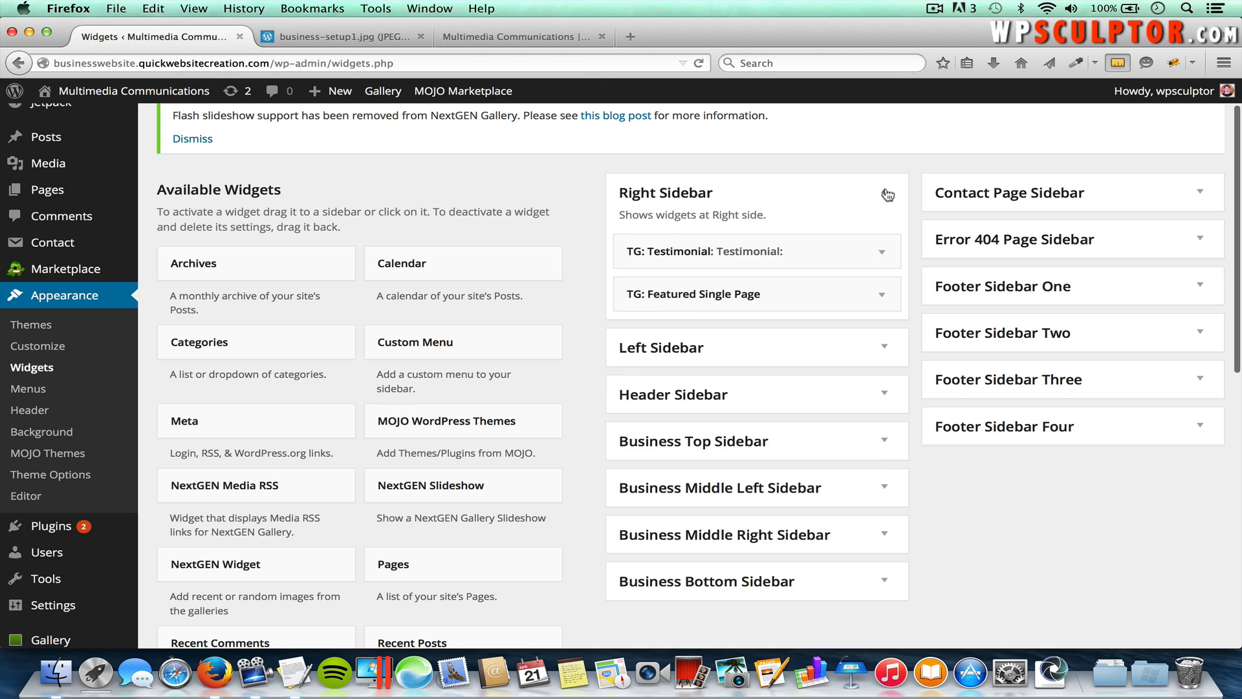
{"action": "left_click", "coordinate": [884, 192]}
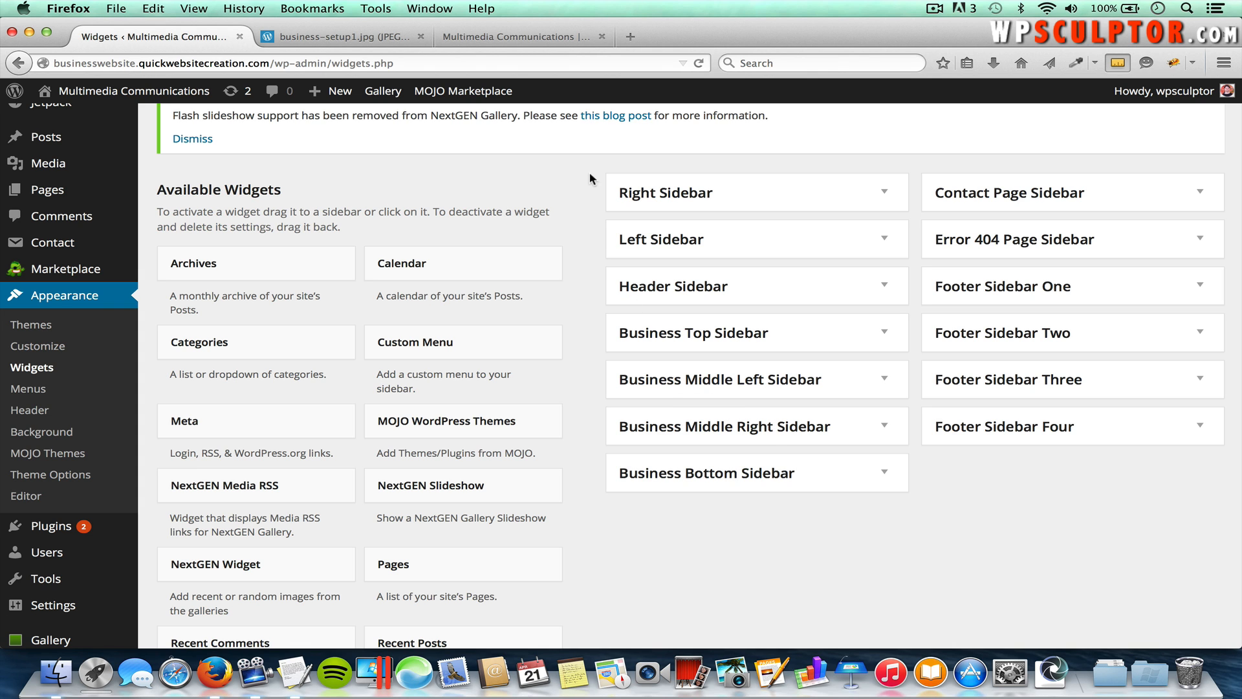
{"action": "left_click", "coordinate": [351, 36]}
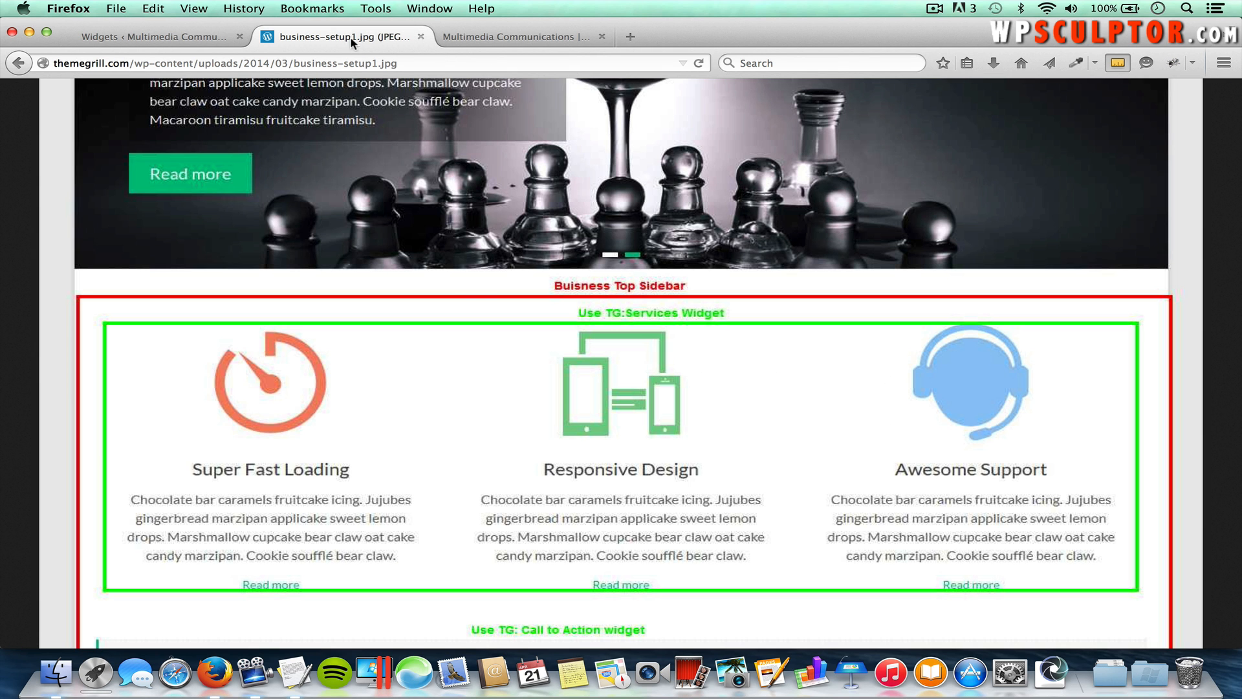
Step: Scroll through the business-setup diagram to check each Business sidebar's widgets, then go back to Widgets
{"action": "scroll", "coordinate": [587, 345], "scroll_direction": "down", "scroll_amount": 2}
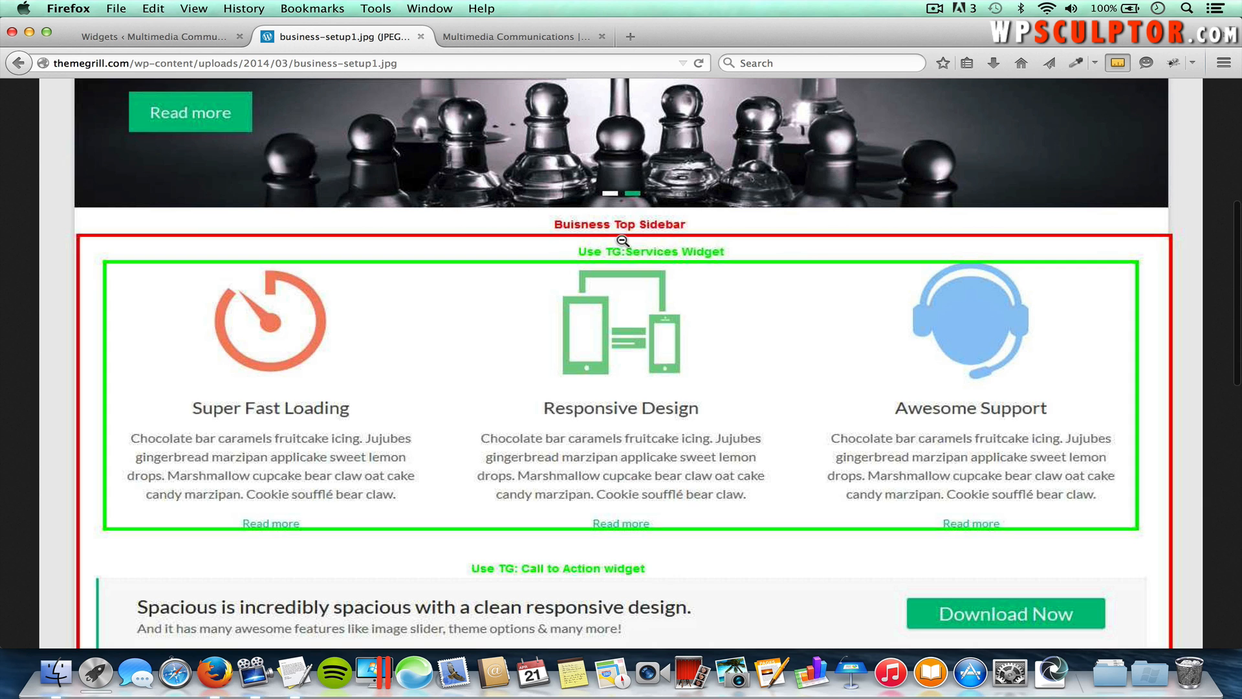
{"action": "scroll", "coordinate": [637, 329], "scroll_direction": "down", "scroll_amount": 2}
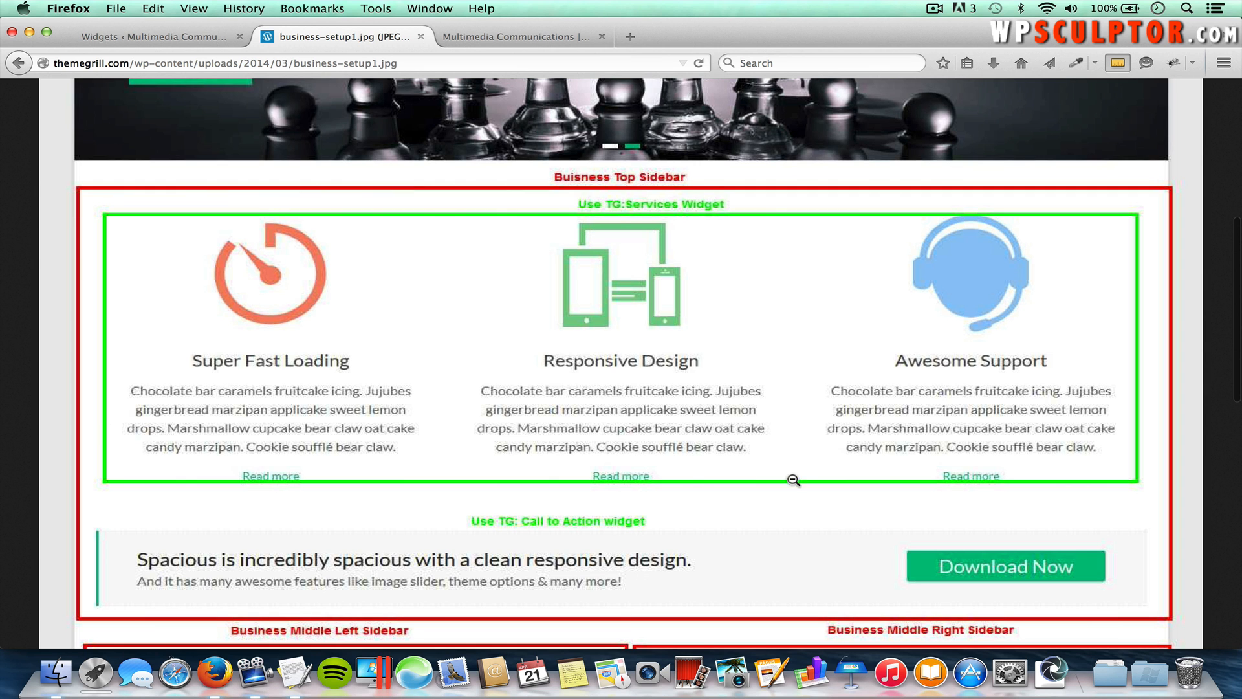
{"action": "scroll", "coordinate": [748, 421], "scroll_direction": "down", "scroll_amount": 5}
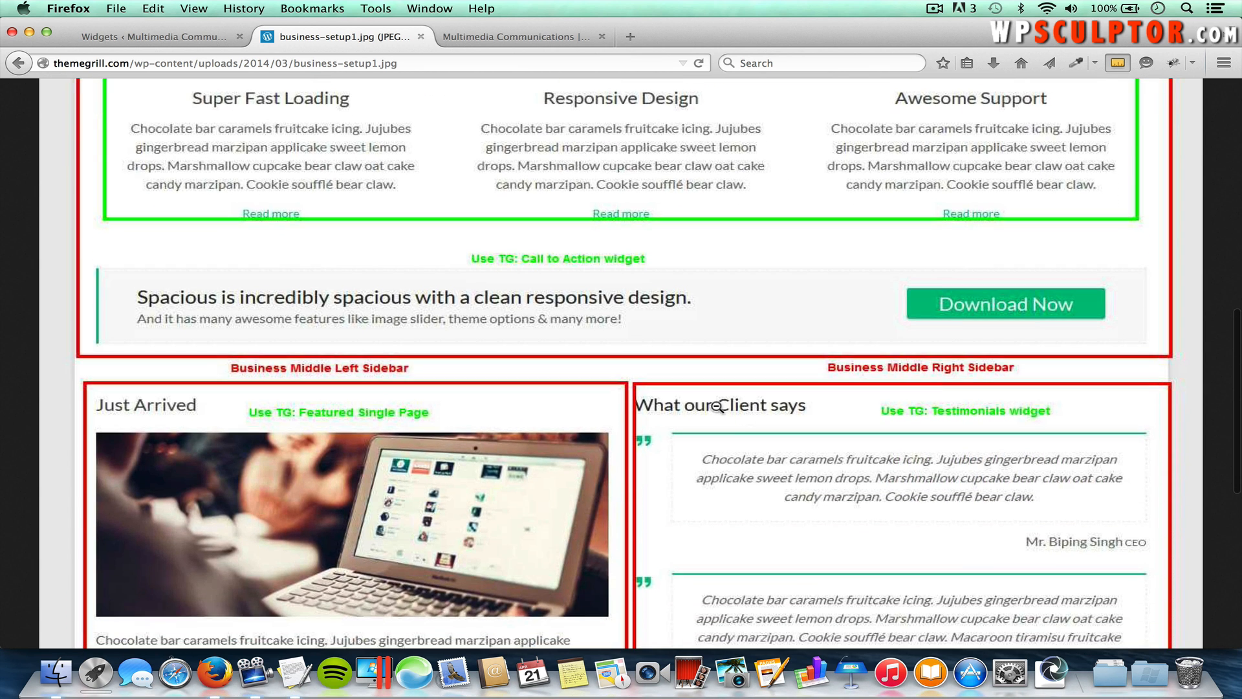
{"action": "scroll", "coordinate": [385, 610], "scroll_direction": "down", "scroll_amount": 2}
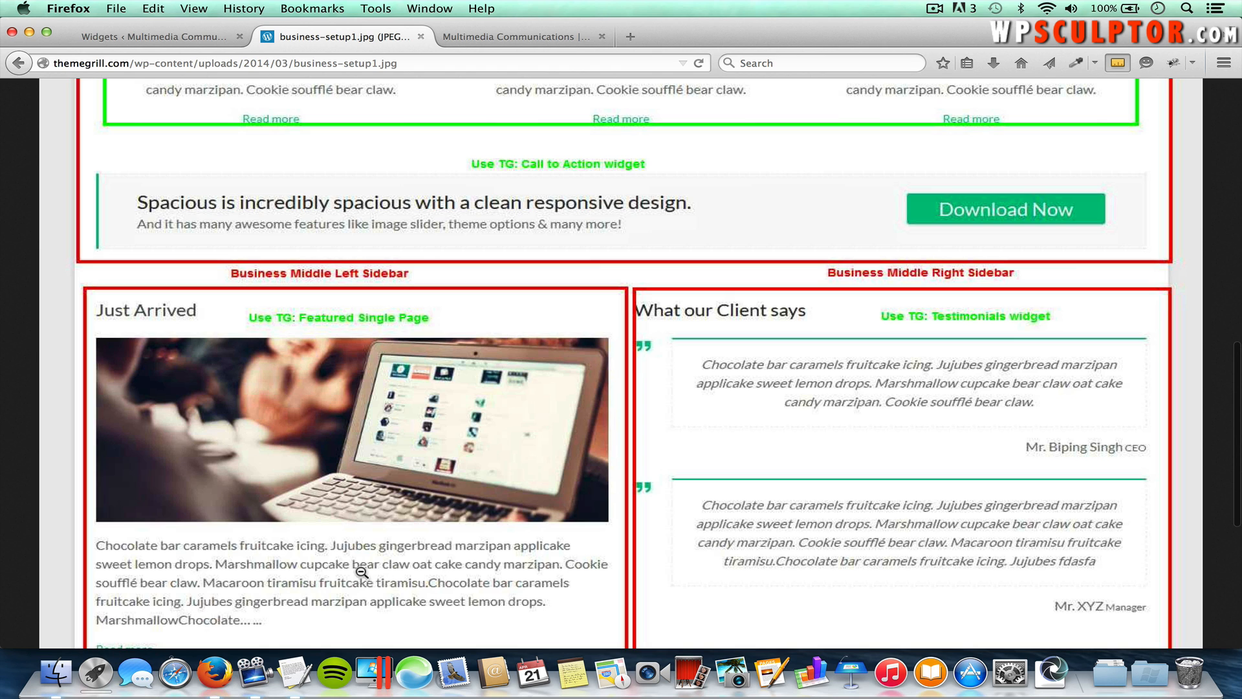
{"action": "scroll", "coordinate": [429, 529], "scroll_direction": "down", "scroll_amount": 1}
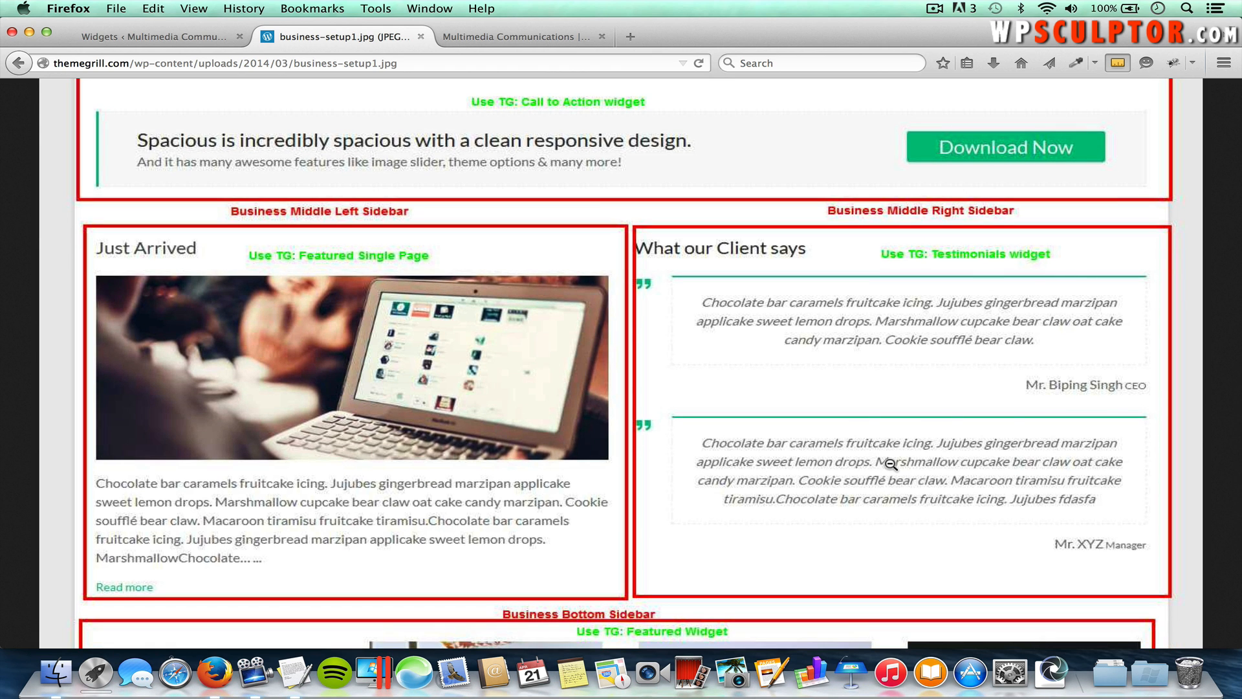
{"action": "scroll", "coordinate": [890, 464], "scroll_direction": "down", "scroll_amount": 2}
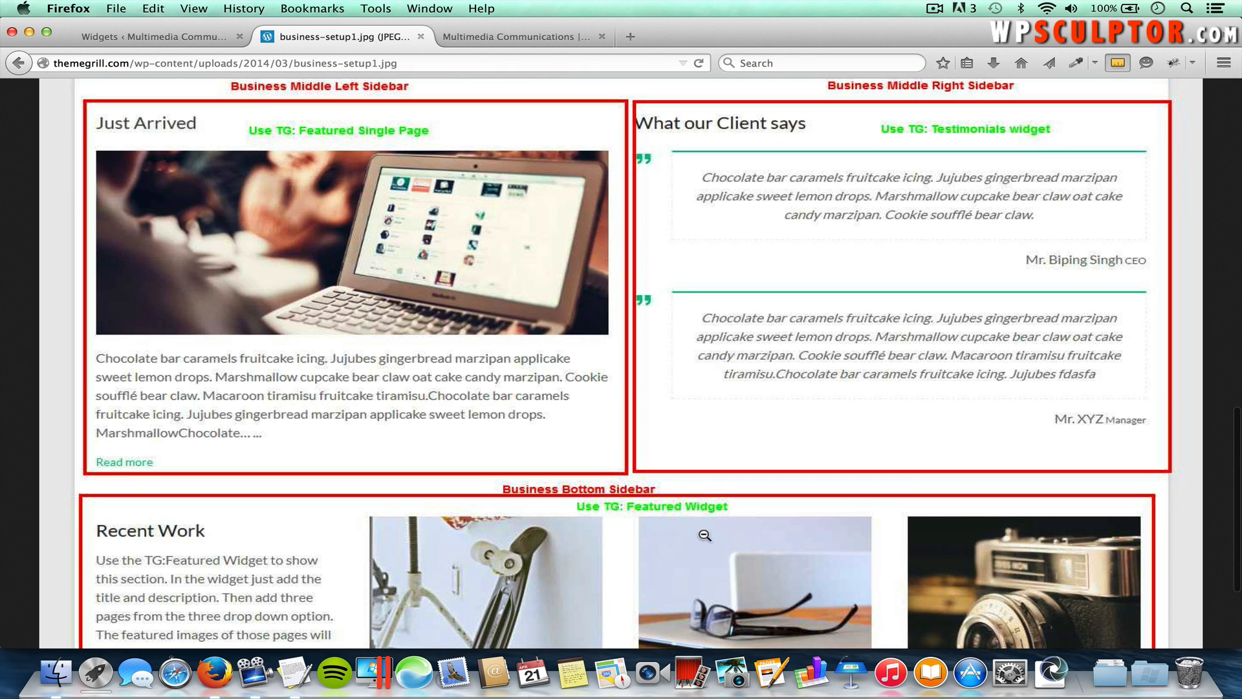
{"action": "left_click", "coordinate": [185, 38]}
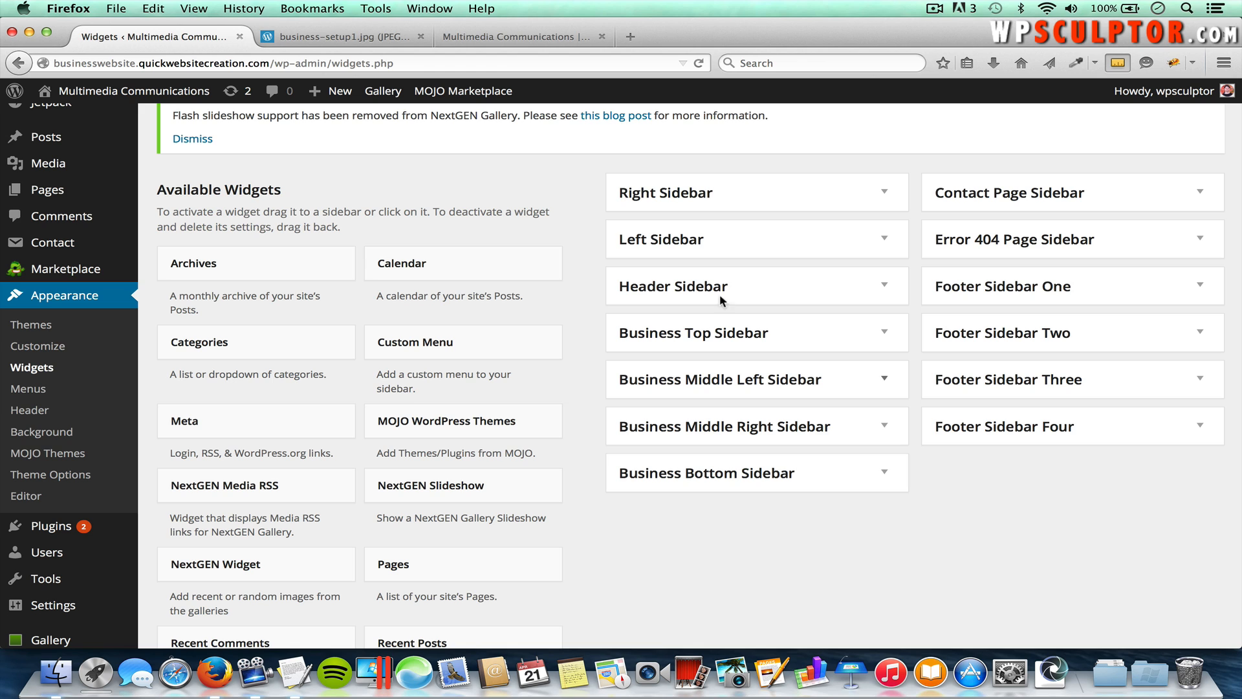
{"action": "left_click", "coordinate": [638, 36]}
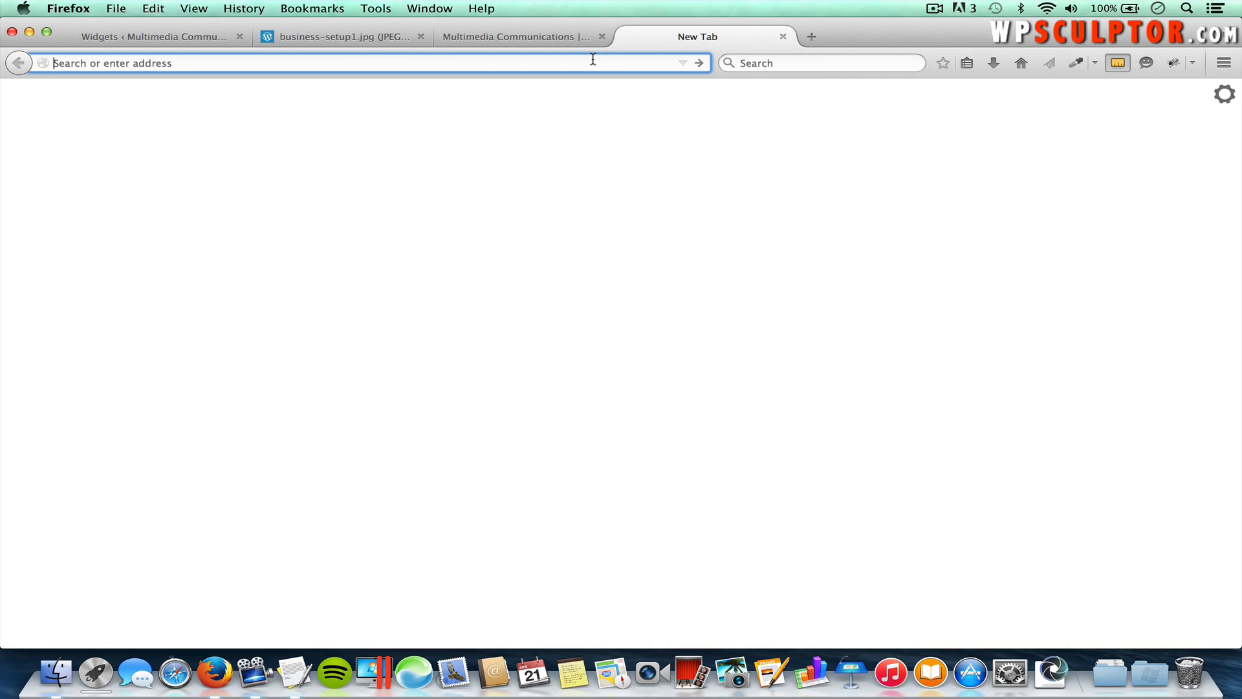
Step: Go to elegantthemes.com and search its blog for line icons
{"action": "type", "text": "elegantthemes.com"}
{"action": "key", "text": "Return"}
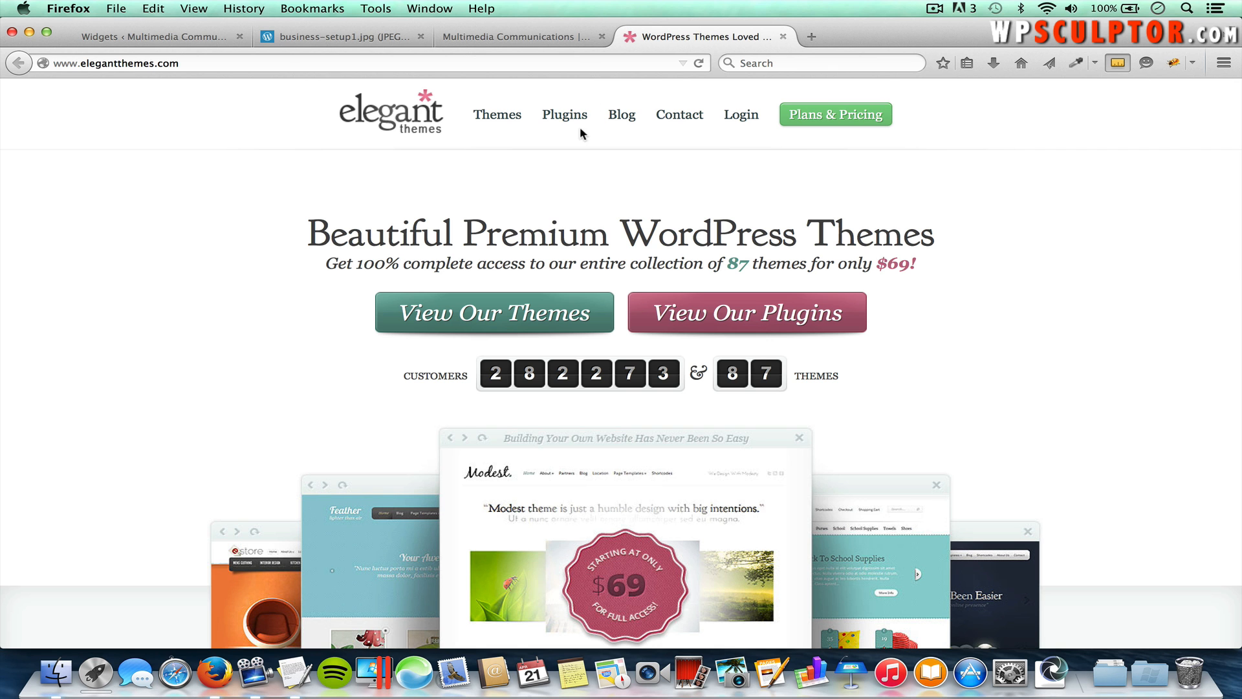
{"action": "left_click", "coordinate": [624, 119]}
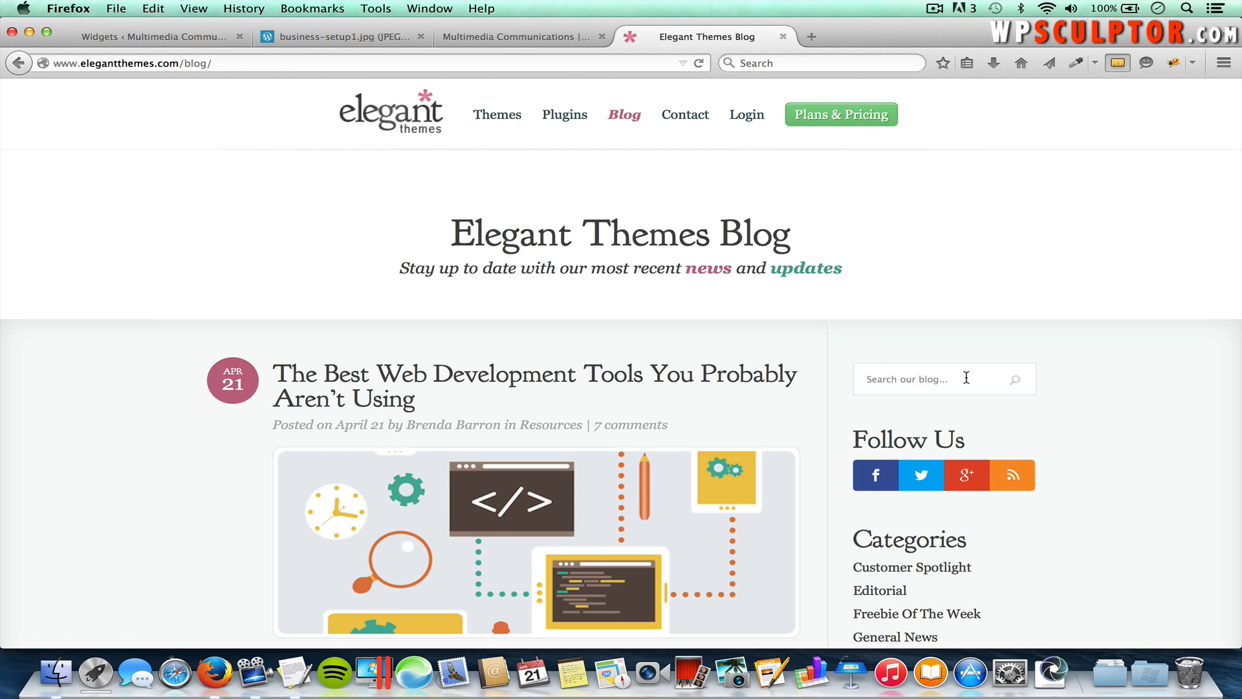
{"action": "type", "text": "line icons"}
{"action": "key", "text": "Return"}
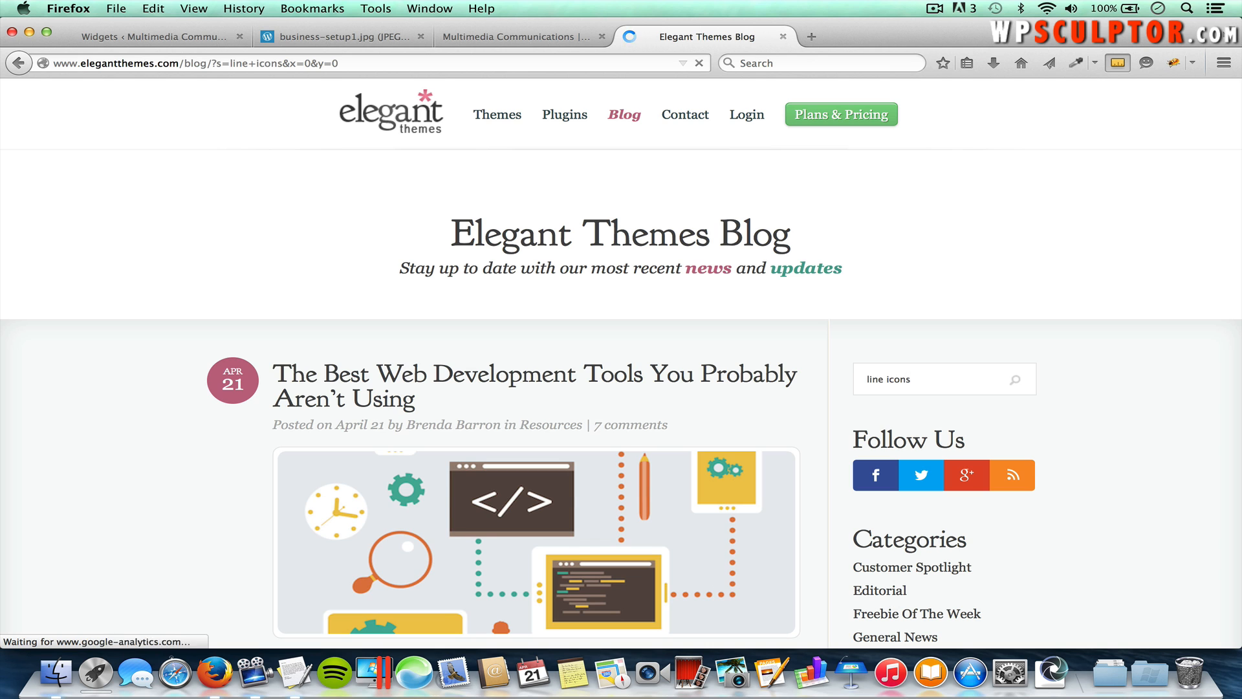
Step: Open the 100 Free Line-Style Icons post and download the line-icons.zip package
{"action": "scroll", "coordinate": [877, 474], "scroll_direction": "down", "scroll_amount": 5}
{"action": "scroll", "coordinate": [878, 474], "scroll_direction": "down", "scroll_amount": 12}
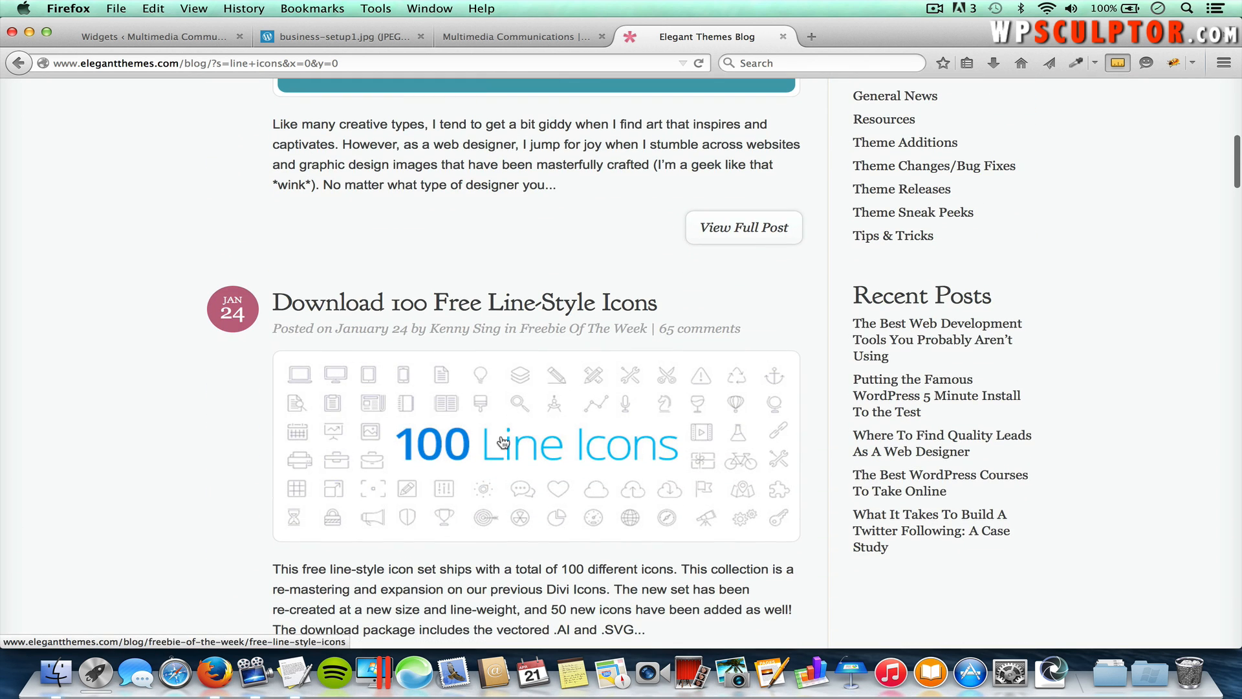
{"action": "scroll", "coordinate": [514, 446], "scroll_direction": "down", "scroll_amount": 1}
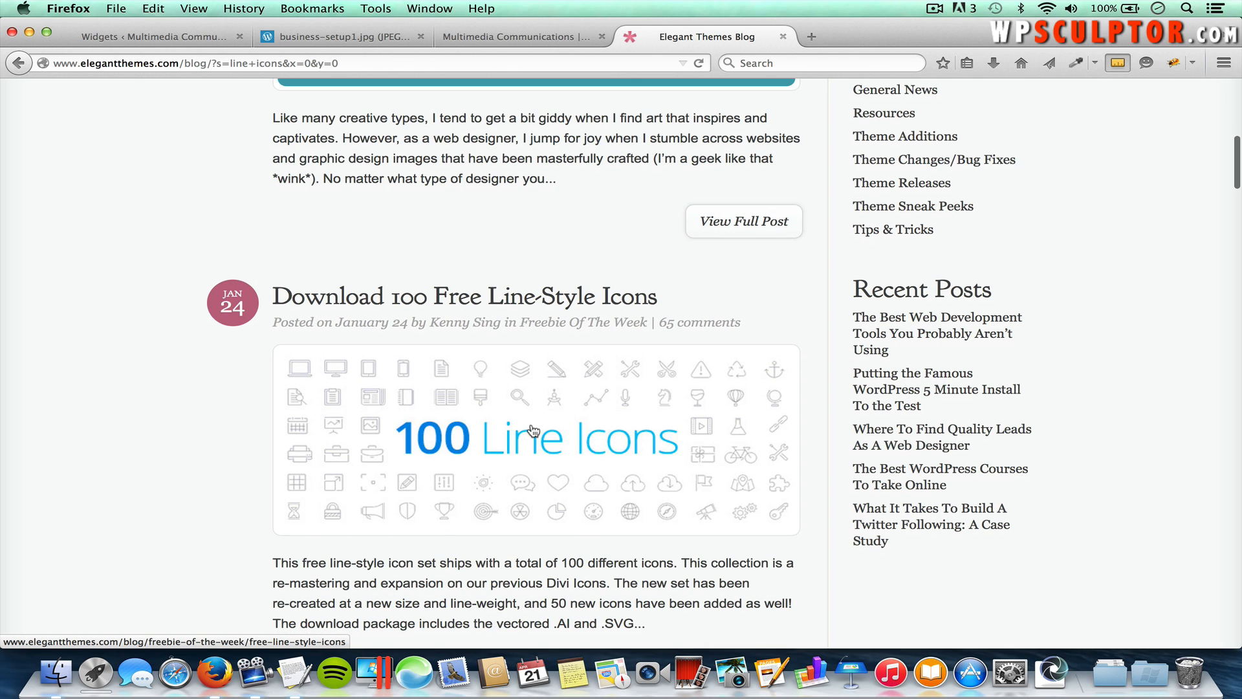
{"action": "left_click", "coordinate": [531, 429]}
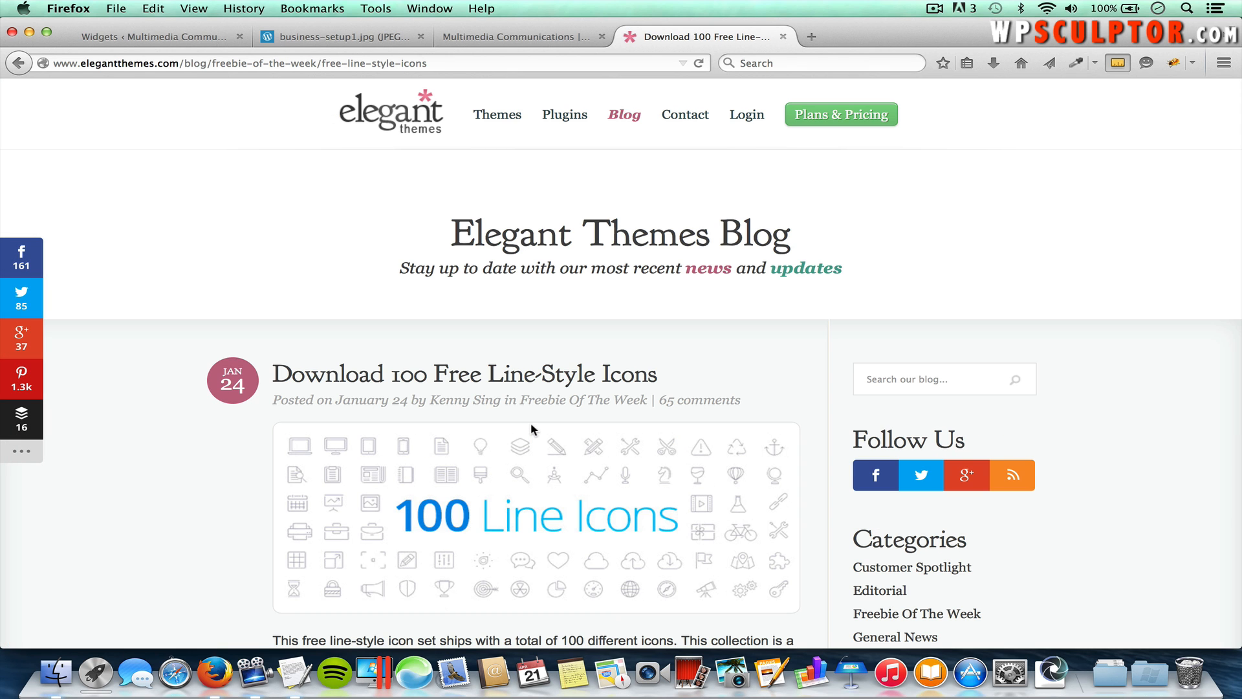
{"action": "scroll", "coordinate": [531, 425], "scroll_direction": "down", "scroll_amount": 10}
{"action": "scroll", "coordinate": [532, 425], "scroll_direction": "down", "scroll_amount": 13}
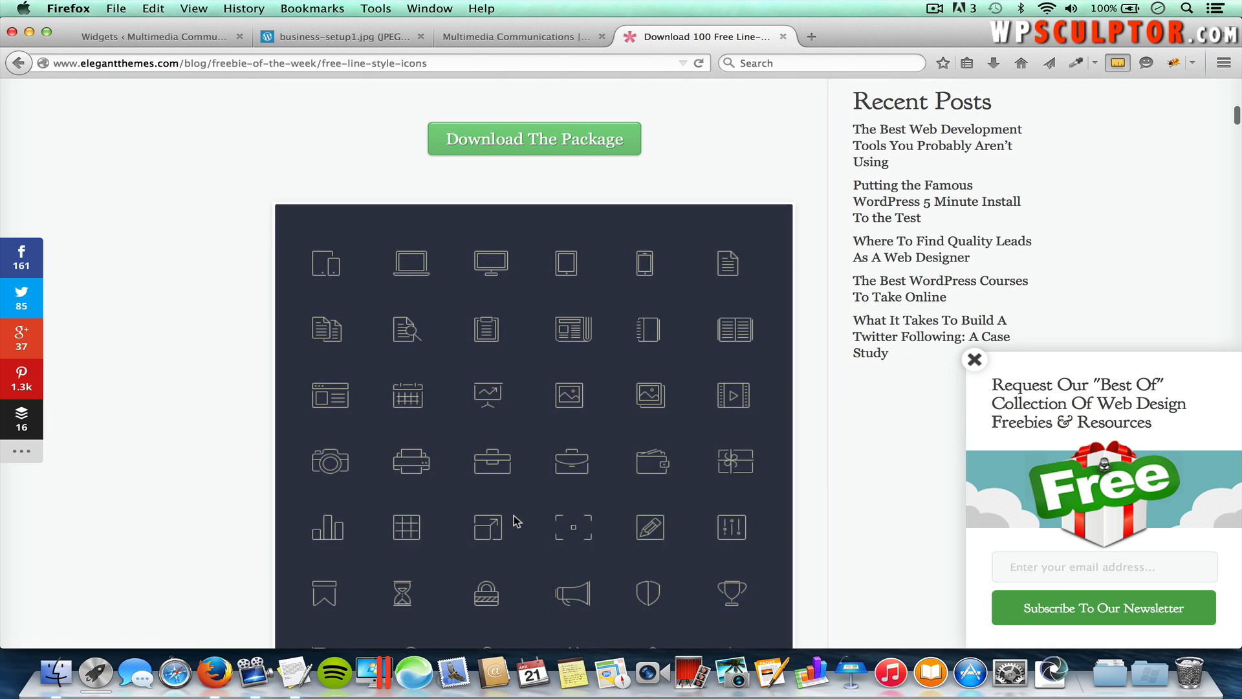
{"action": "scroll", "coordinate": [516, 521], "scroll_direction": "down", "scroll_amount": 6}
{"action": "scroll", "coordinate": [516, 521], "scroll_direction": "up", "scroll_amount": 12}
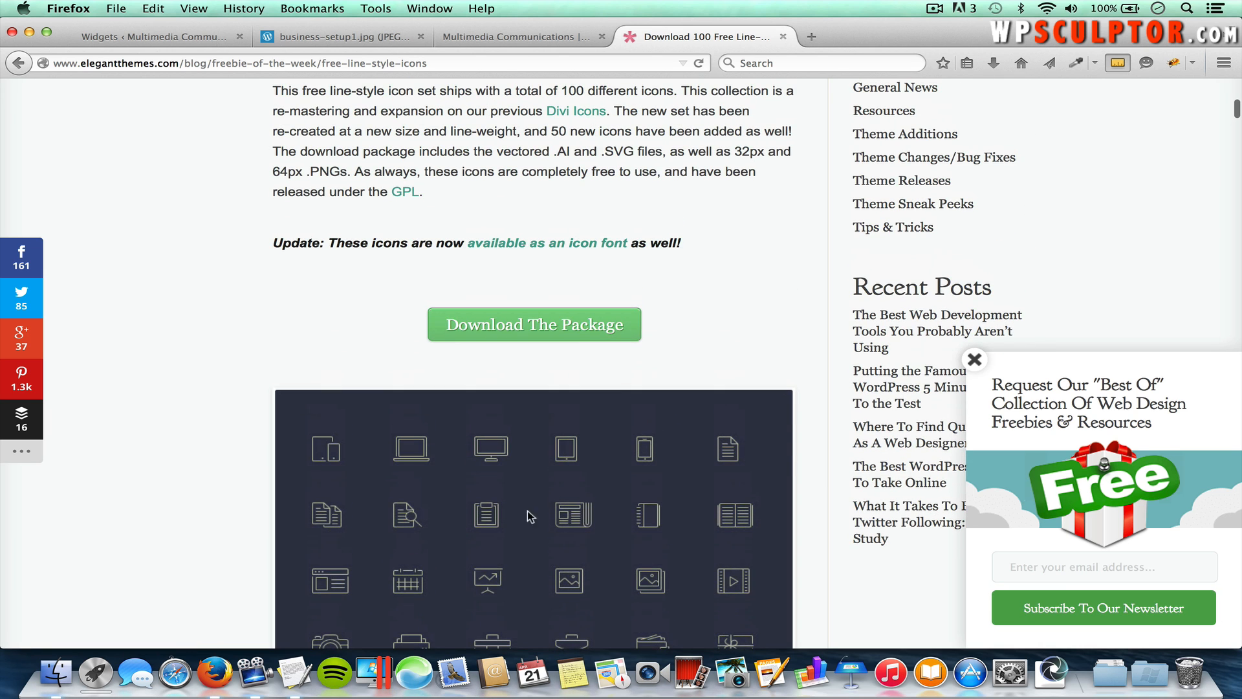
{"action": "left_click", "coordinate": [569, 322]}
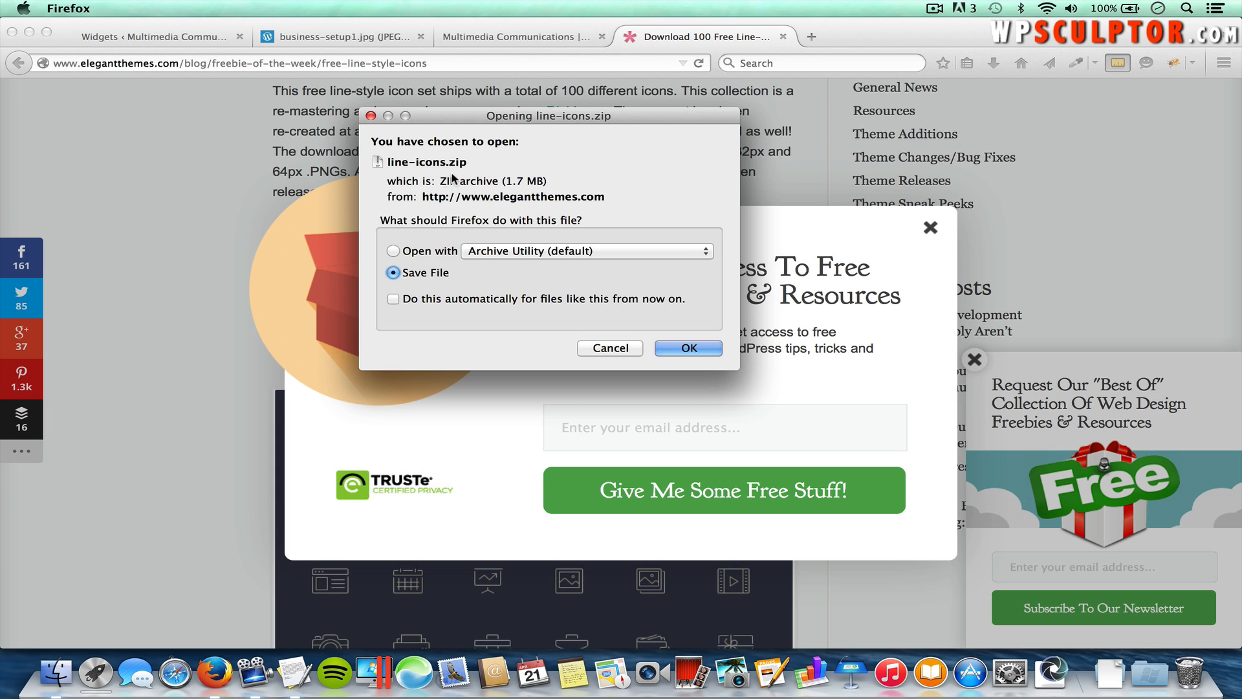
Step: Dismiss the download prompt and newsletter popup, and open the downloaded line-icons 2 folder
{"action": "left_click", "coordinate": [602, 350]}
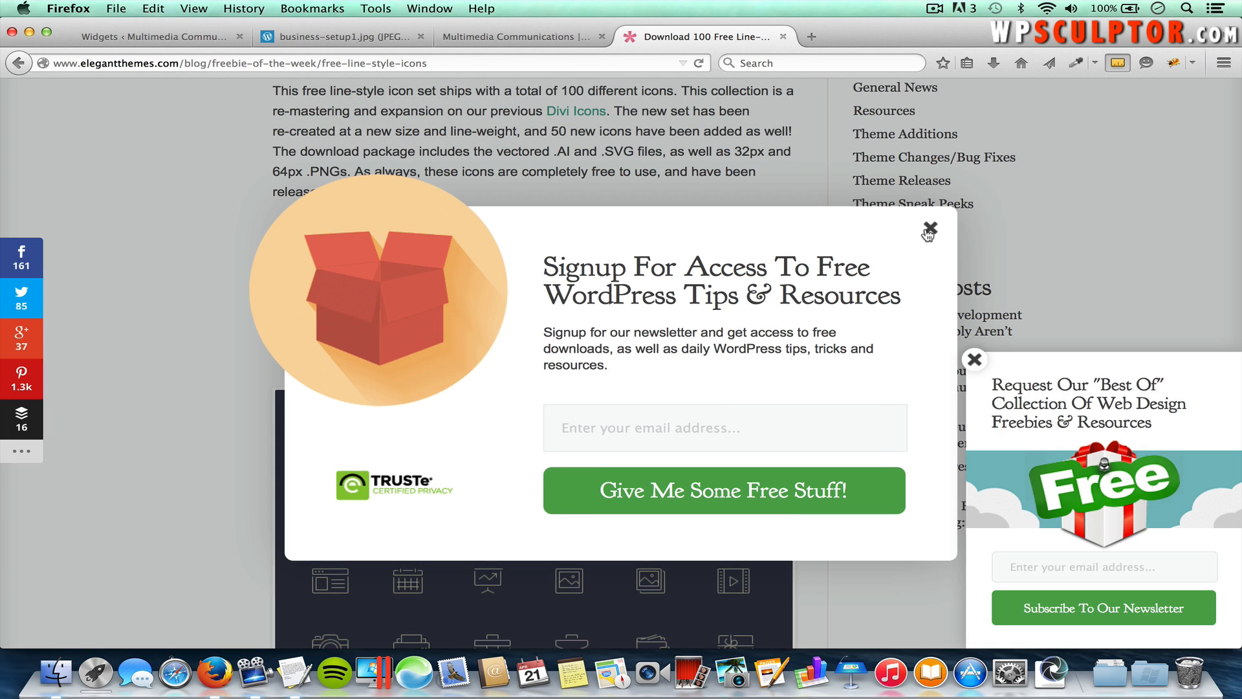
{"action": "left_click", "coordinate": [929, 229]}
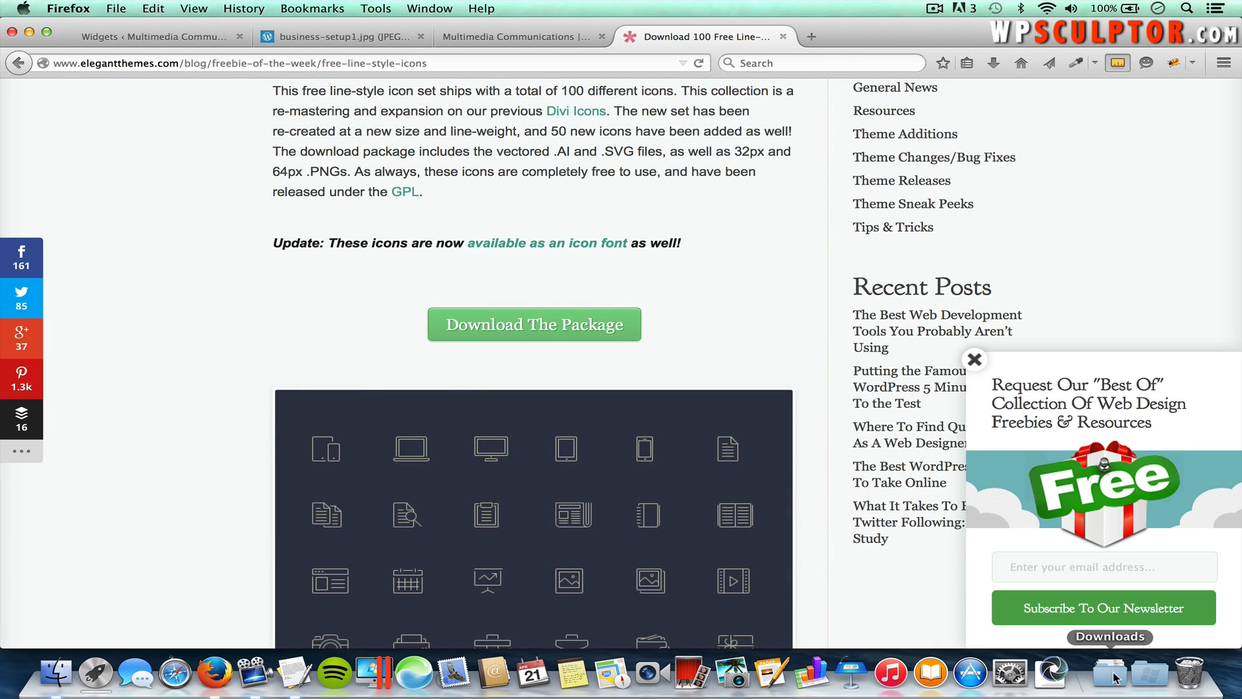
{"action": "left_click", "coordinate": [1116, 678]}
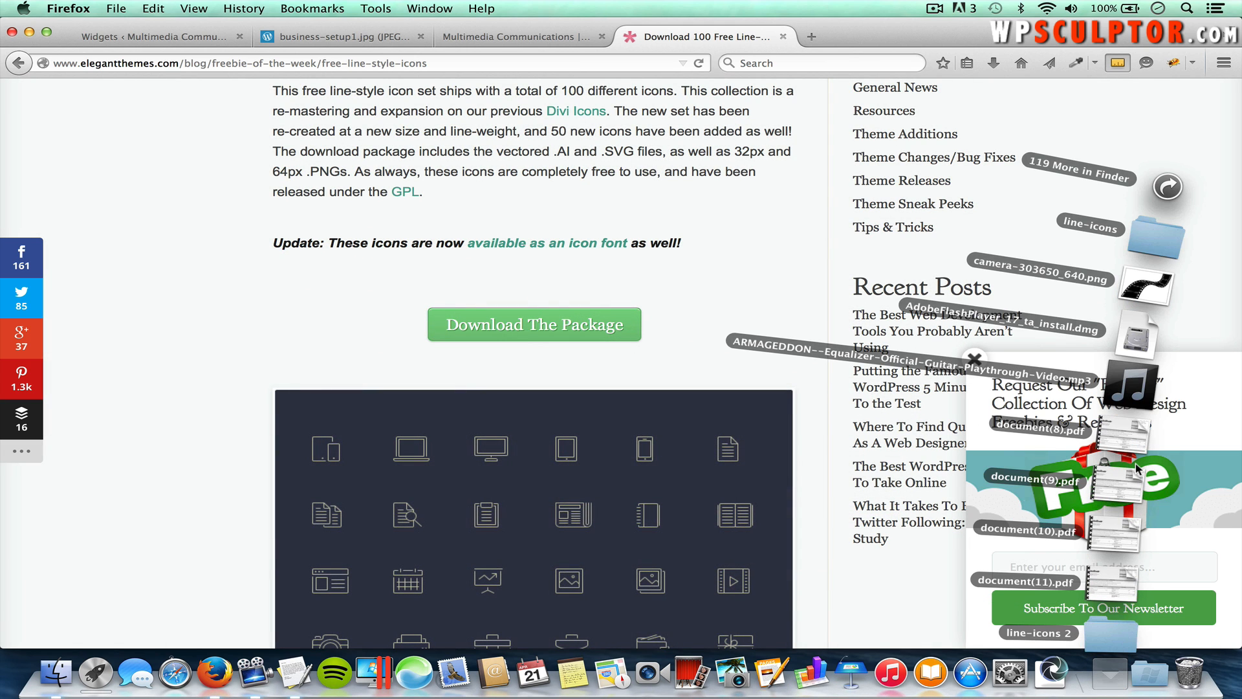
{"action": "left_click", "coordinate": [1111, 634]}
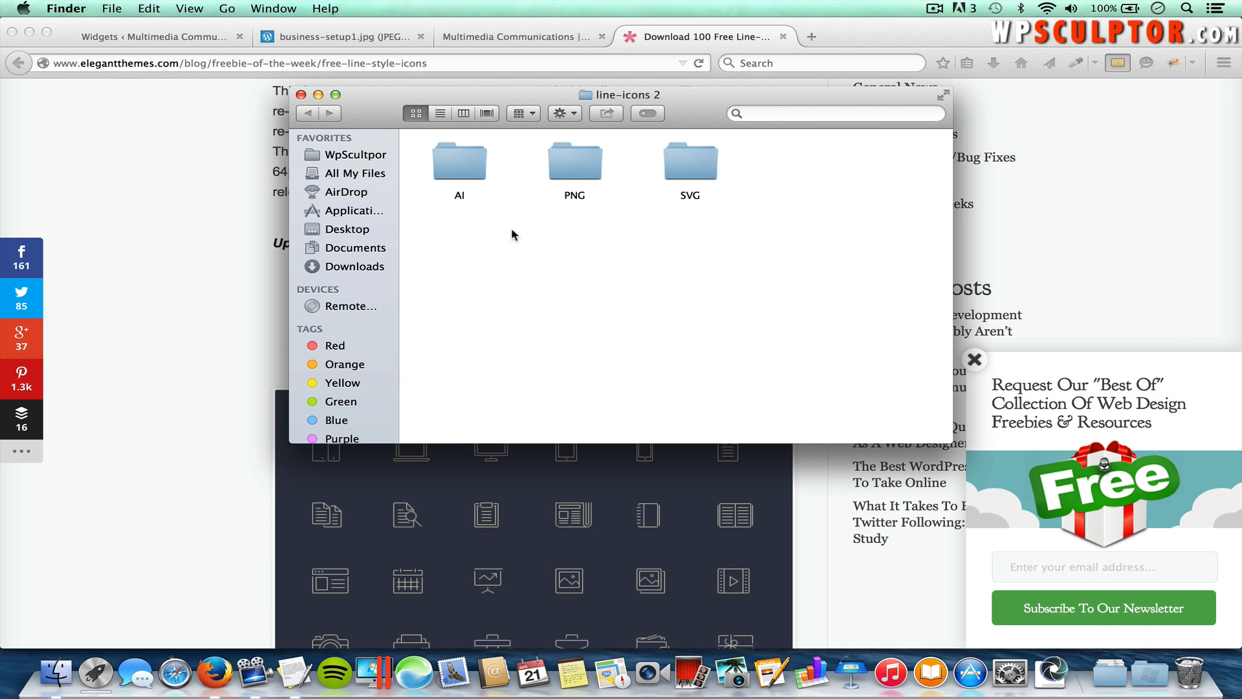
Step: Look over the PNG > png-64px icons, then return to the WordPress Widgets page
{"action": "double_click", "coordinate": [575, 165]}
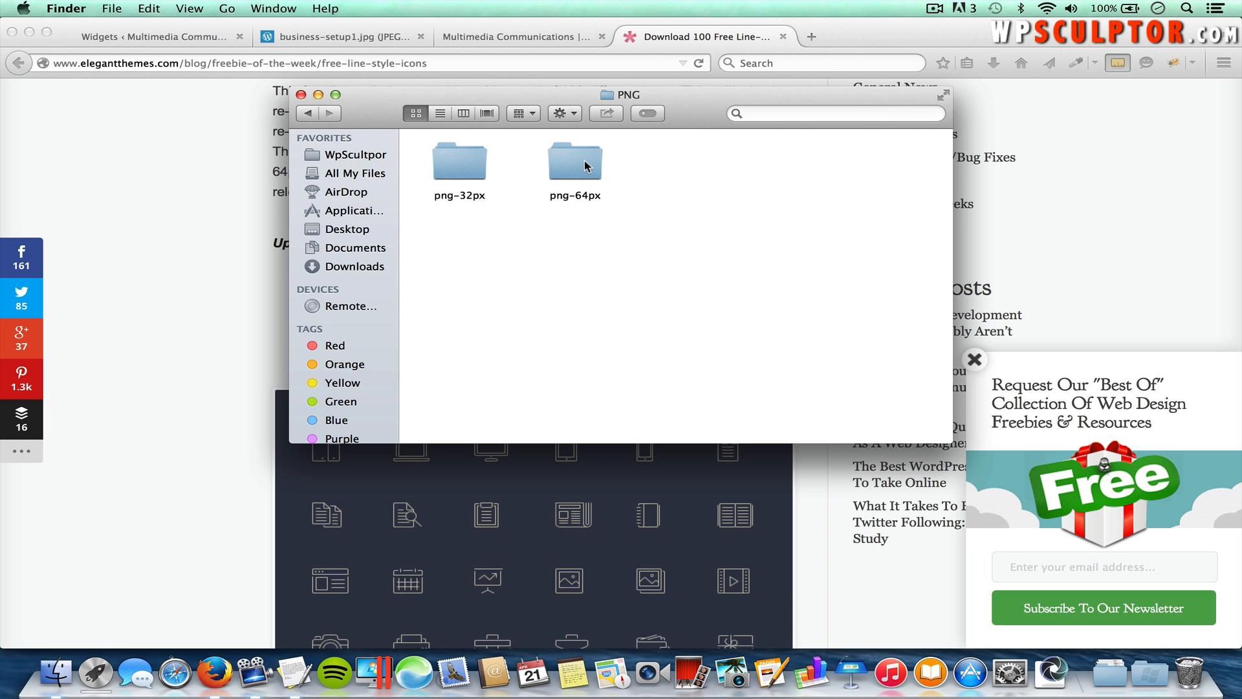
{"action": "double_click", "coordinate": [586, 167]}
{"action": "scroll", "coordinate": [671, 295], "scroll_direction": "down", "scroll_amount": 2}
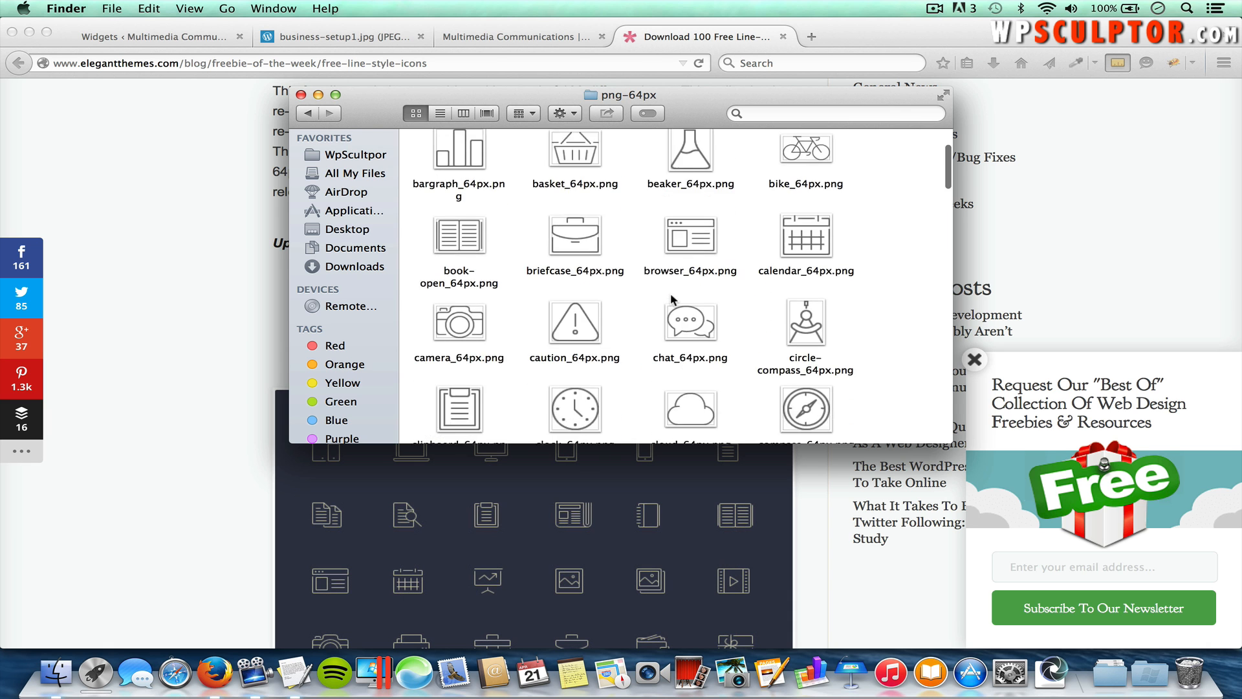
{"action": "scroll", "coordinate": [670, 293], "scroll_direction": "down", "scroll_amount": 15}
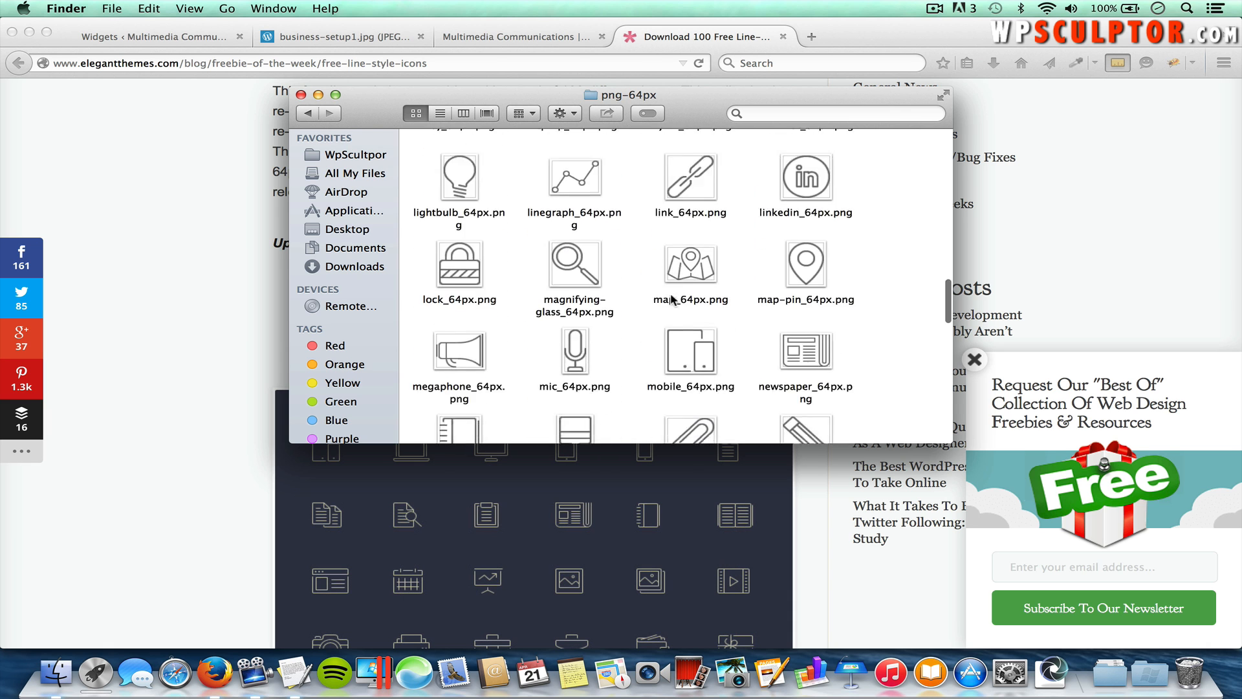
{"action": "scroll", "coordinate": [670, 294], "scroll_direction": "down", "scroll_amount": 4}
{"action": "scroll", "coordinate": [670, 292], "scroll_direction": "up", "scroll_amount": 18}
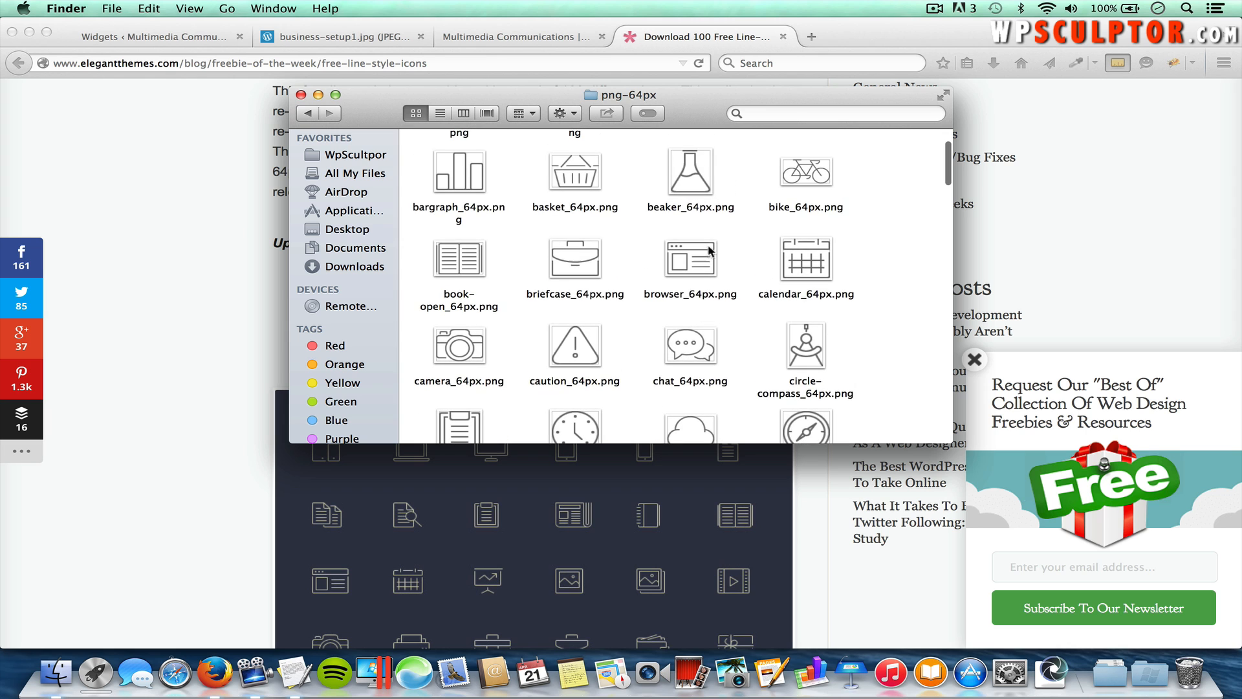
{"action": "scroll", "coordinate": [646, 224], "scroll_direction": "up", "scroll_amount": 3}
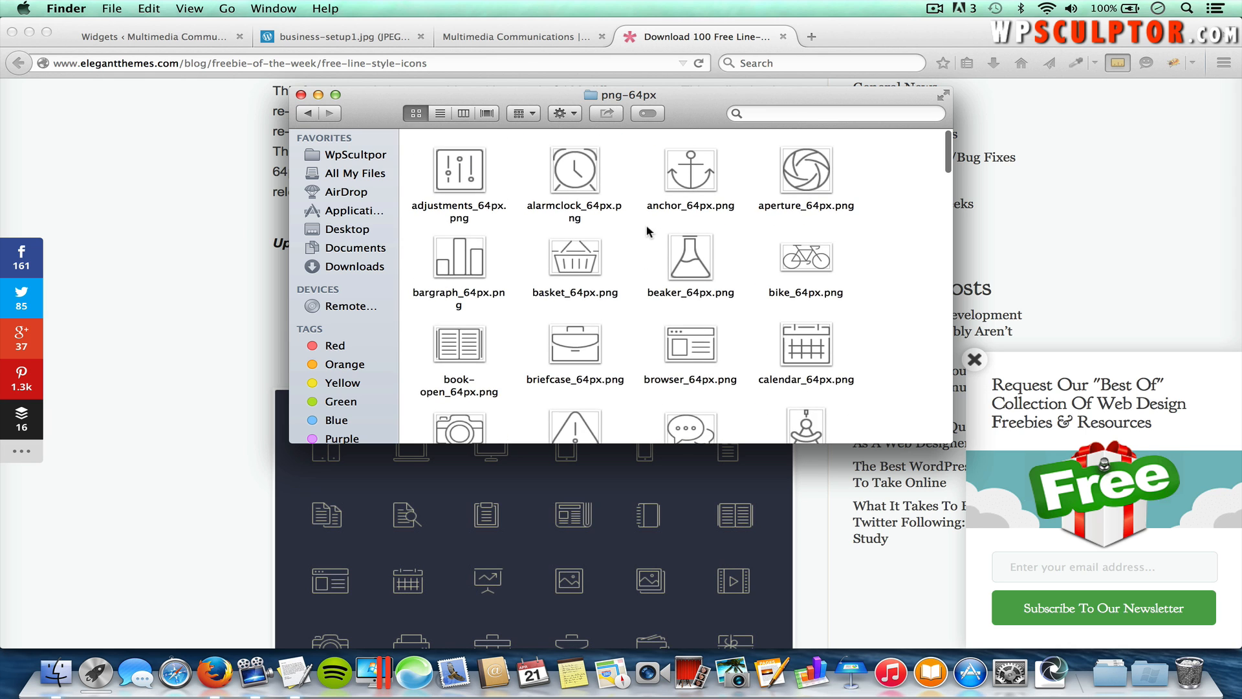
{"action": "left_click", "coordinate": [188, 39]}
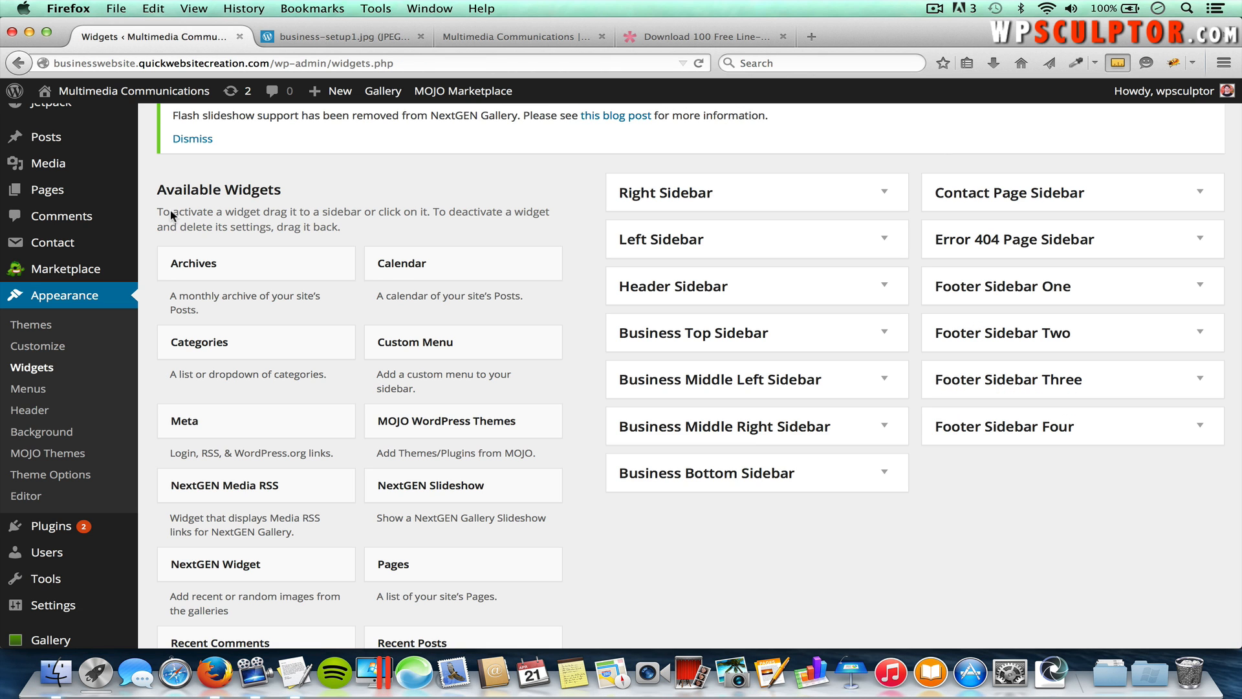
Step: Open the Photography page from All Pages and enable the Excerpt box in Screen Options
{"action": "scroll", "coordinate": [200, 244], "scroll_direction": "up", "scroll_amount": 2}
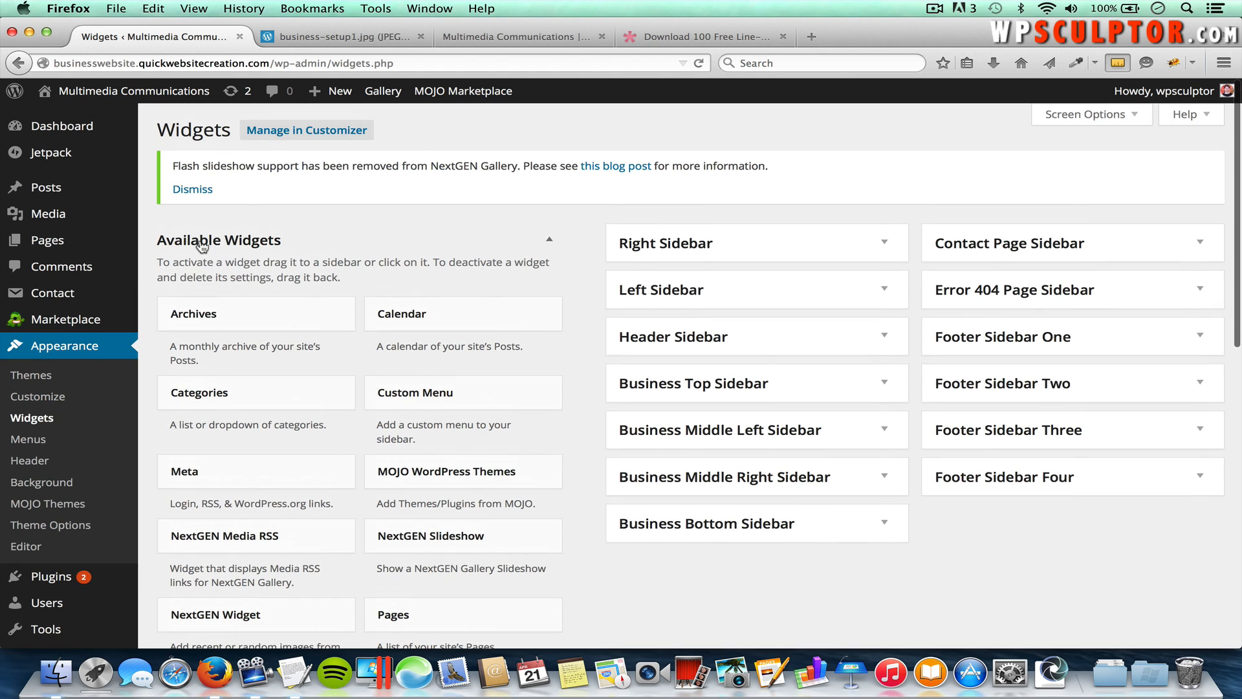
{"action": "mouse_move", "coordinate": [91, 240]}
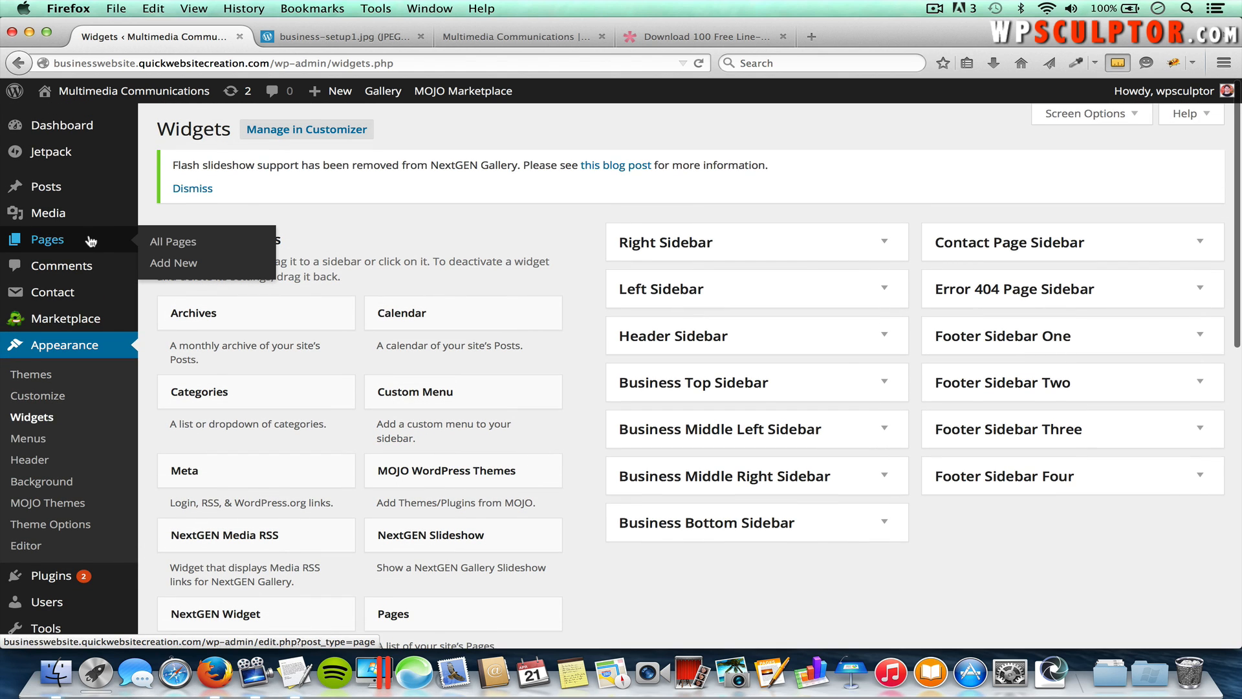
{"action": "left_click", "coordinate": [192, 244]}
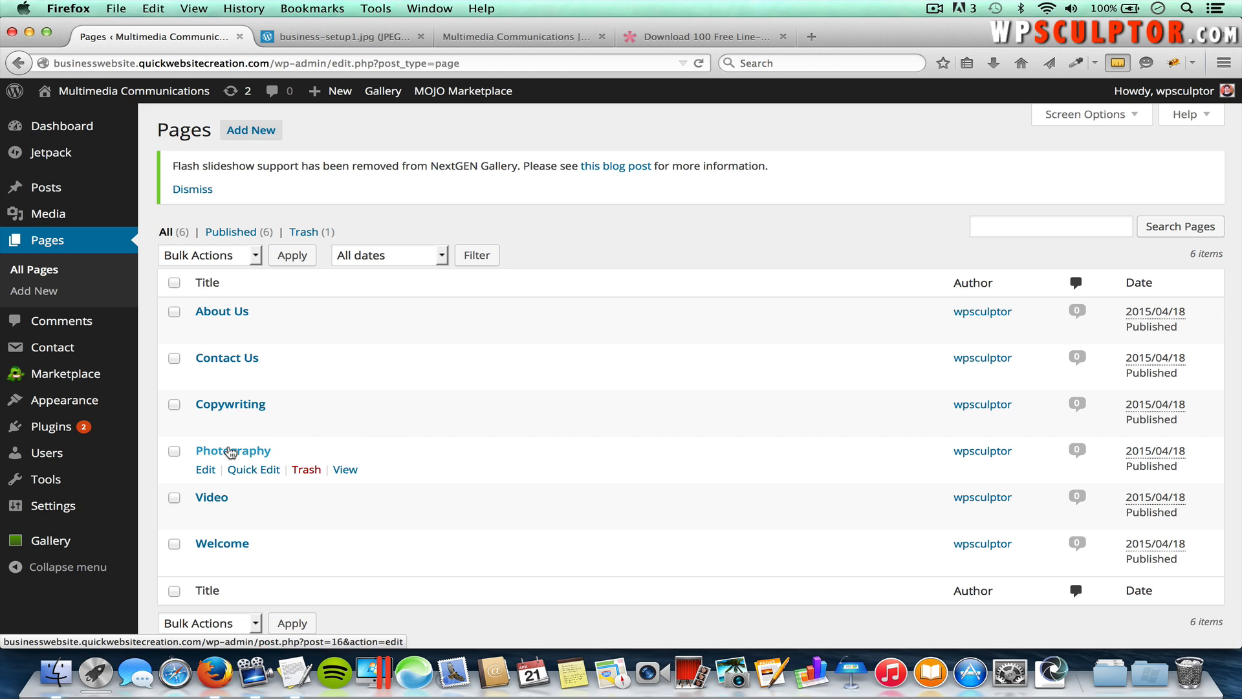
{"action": "left_click", "coordinate": [231, 453]}
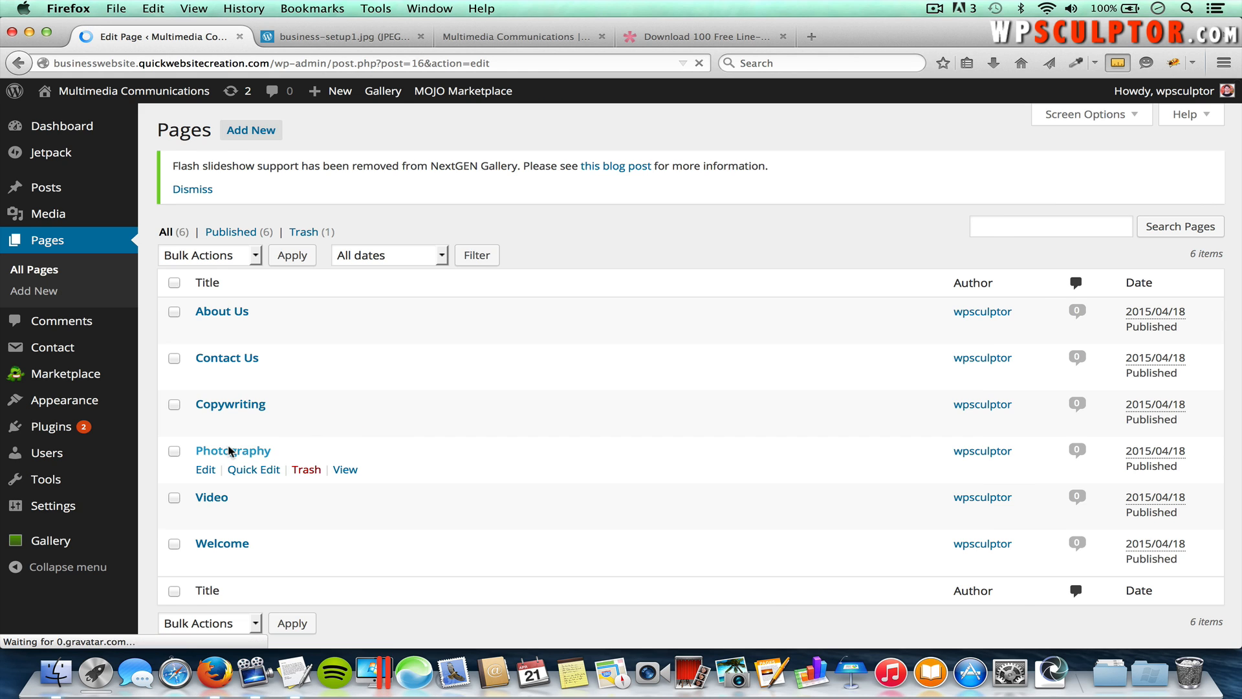
{"action": "left_click", "coordinate": [1096, 123]}
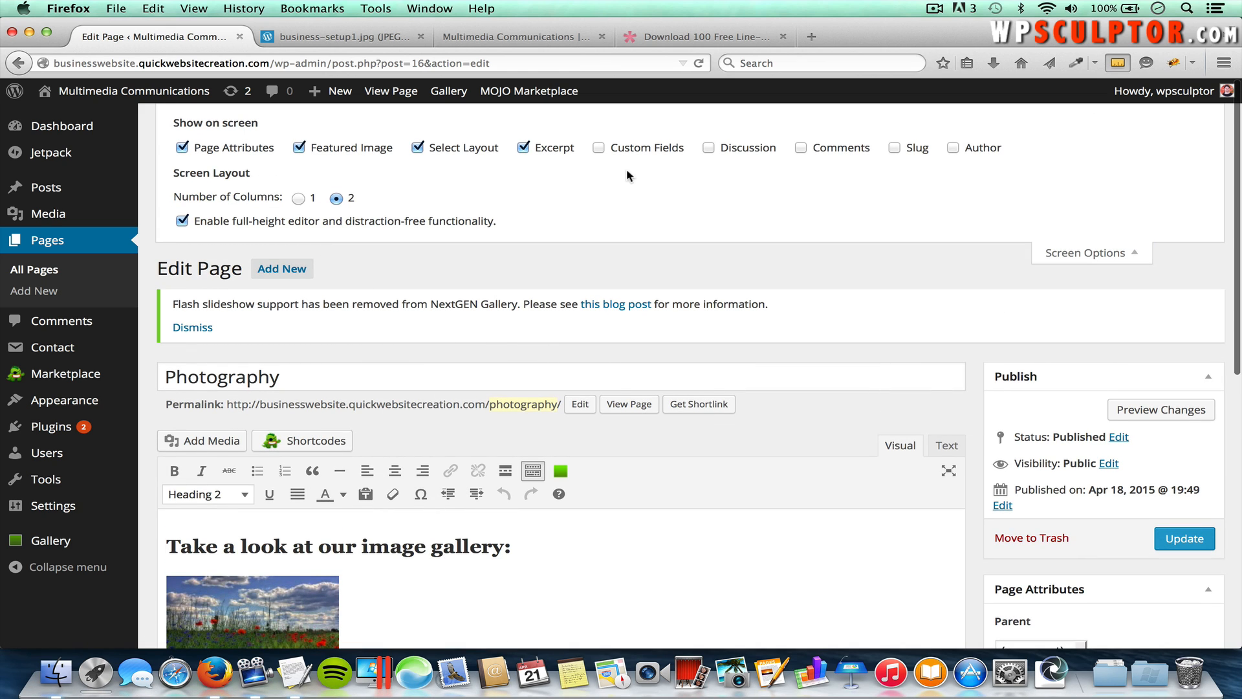
{"action": "left_click", "coordinate": [1061, 253]}
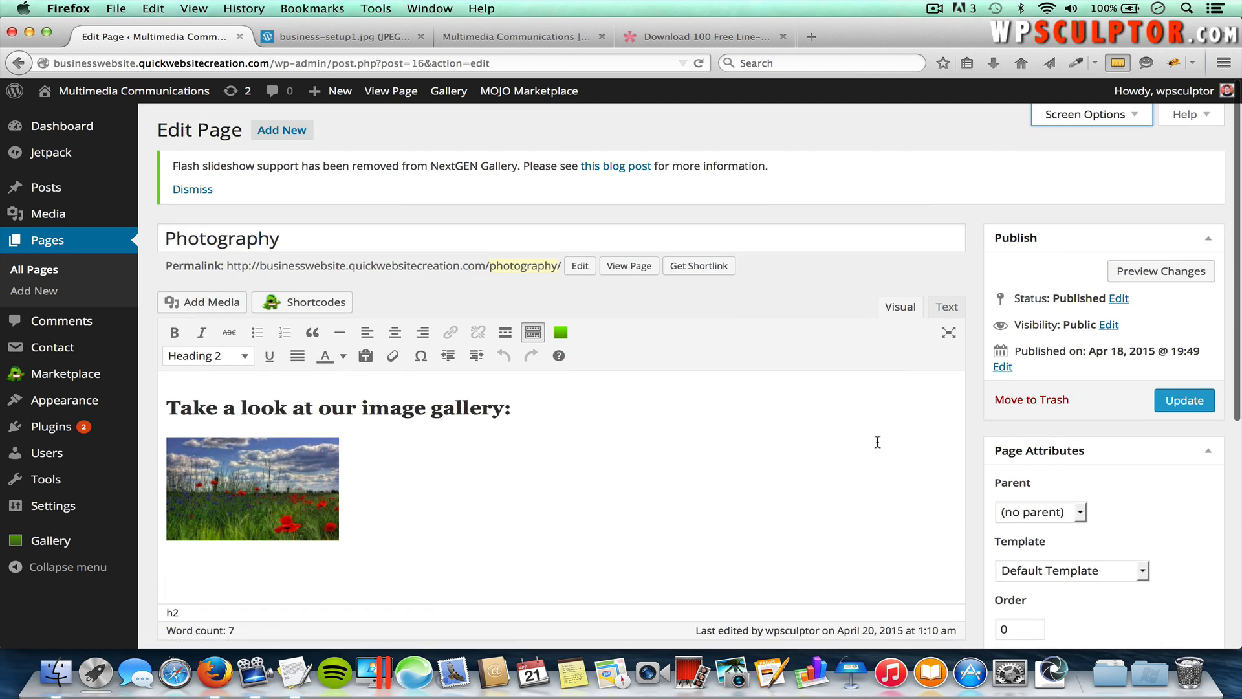
{"action": "scroll", "coordinate": [876, 441], "scroll_direction": "down", "scroll_amount": 5}
Step: Paste the Photography service paragraph from TextEdit into the Excerpt and open the featured-image chooser
{"action": "left_click", "coordinate": [738, 540]}
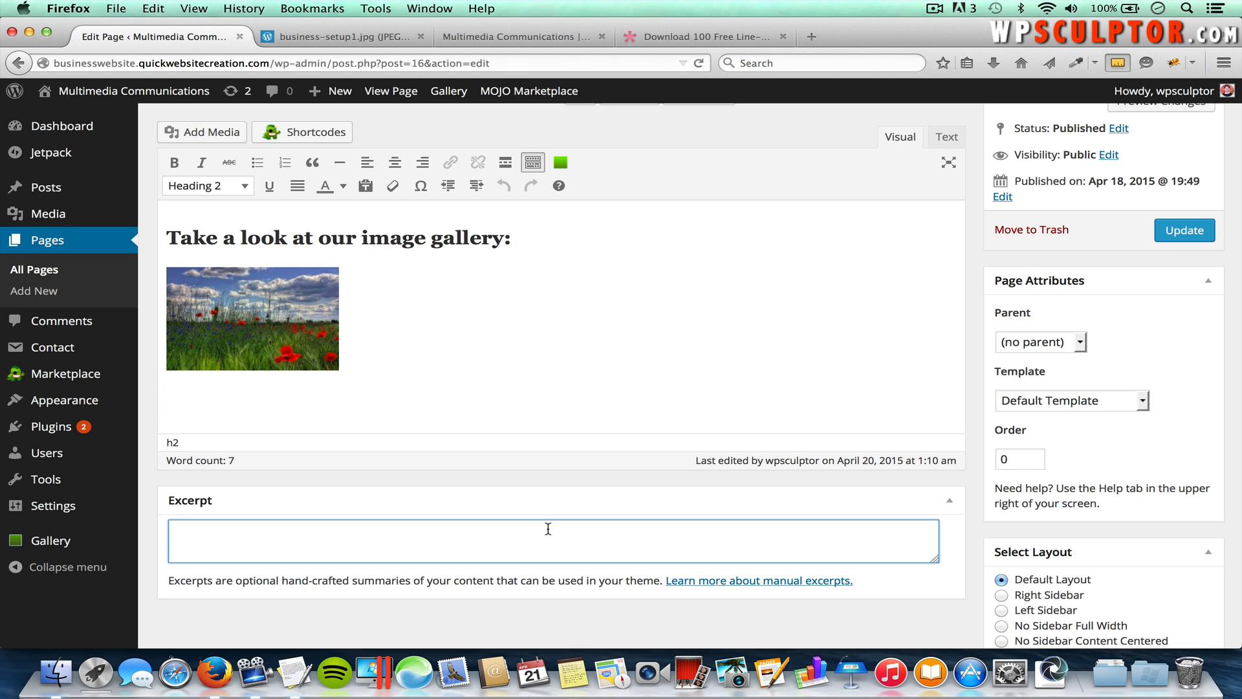
{"action": "key", "text": "super+Tab"}
{"action": "key", "text": "super+Tab"}
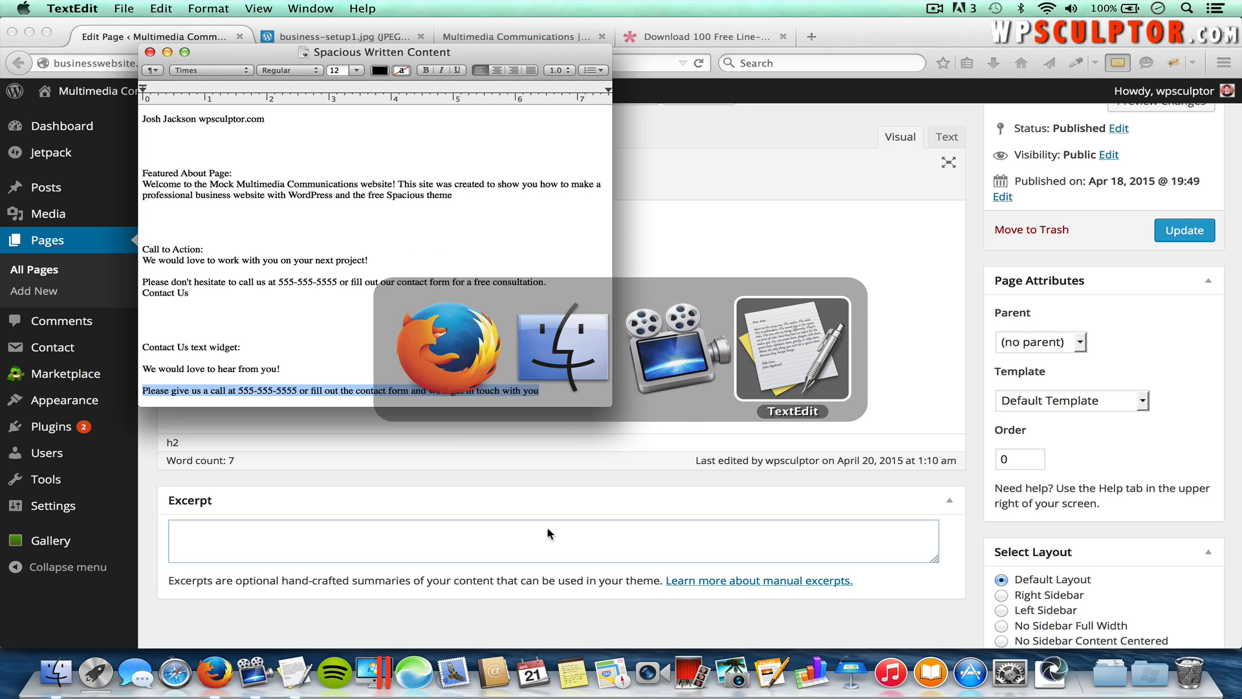
{"action": "scroll", "coordinate": [400, 324], "scroll_direction": "up", "scroll_amount": 3}
{"action": "scroll", "coordinate": [400, 324], "scroll_direction": "up", "scroll_amount": 5}
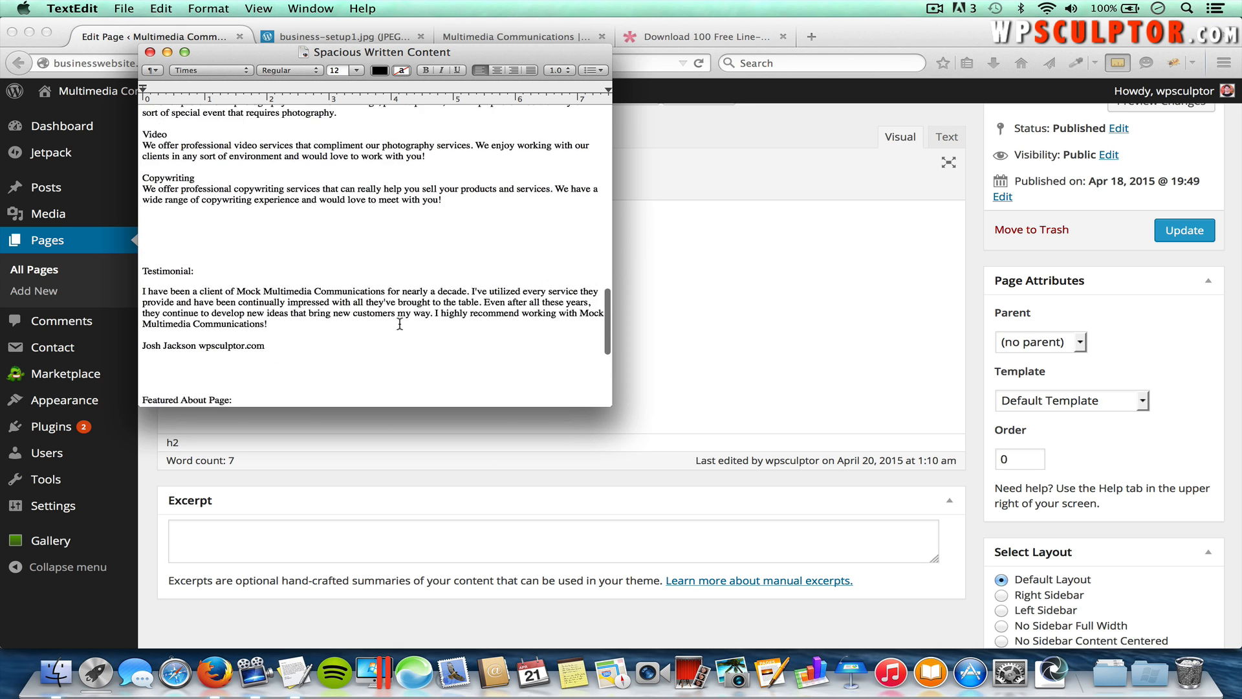
{"action": "left_click_drag", "start_coordinate": [337, 216], "coordinate": [143, 205]}
{"action": "key", "text": "super+c"}
{"action": "key", "text": "super+Tab"}
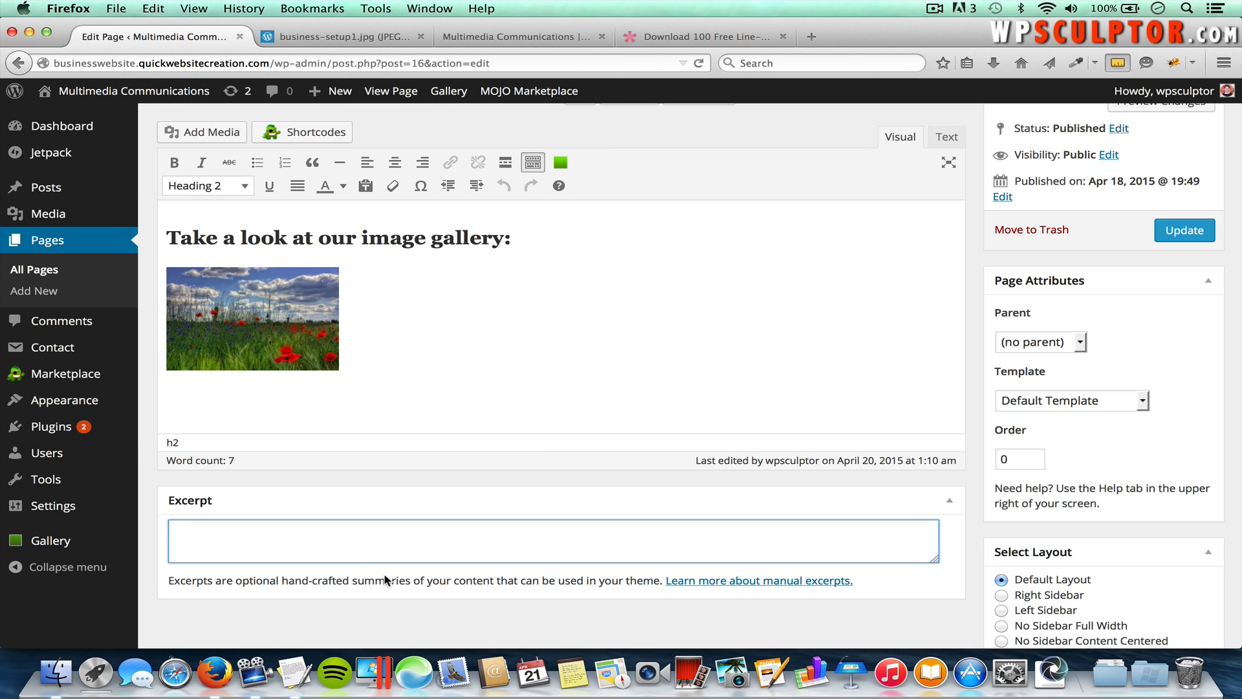
{"action": "key", "text": "super+v"}
{"action": "scroll", "coordinate": [1076, 480], "scroll_direction": "down", "scroll_amount": 5}
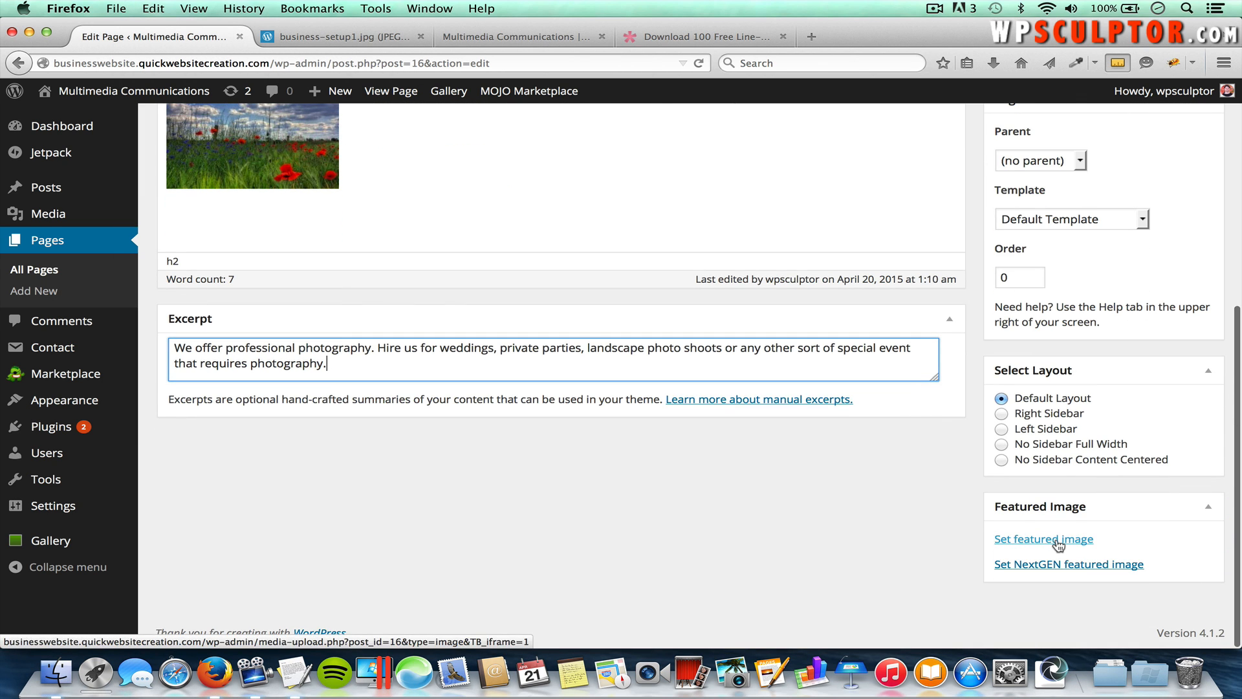
{"action": "left_click", "coordinate": [1056, 542]}
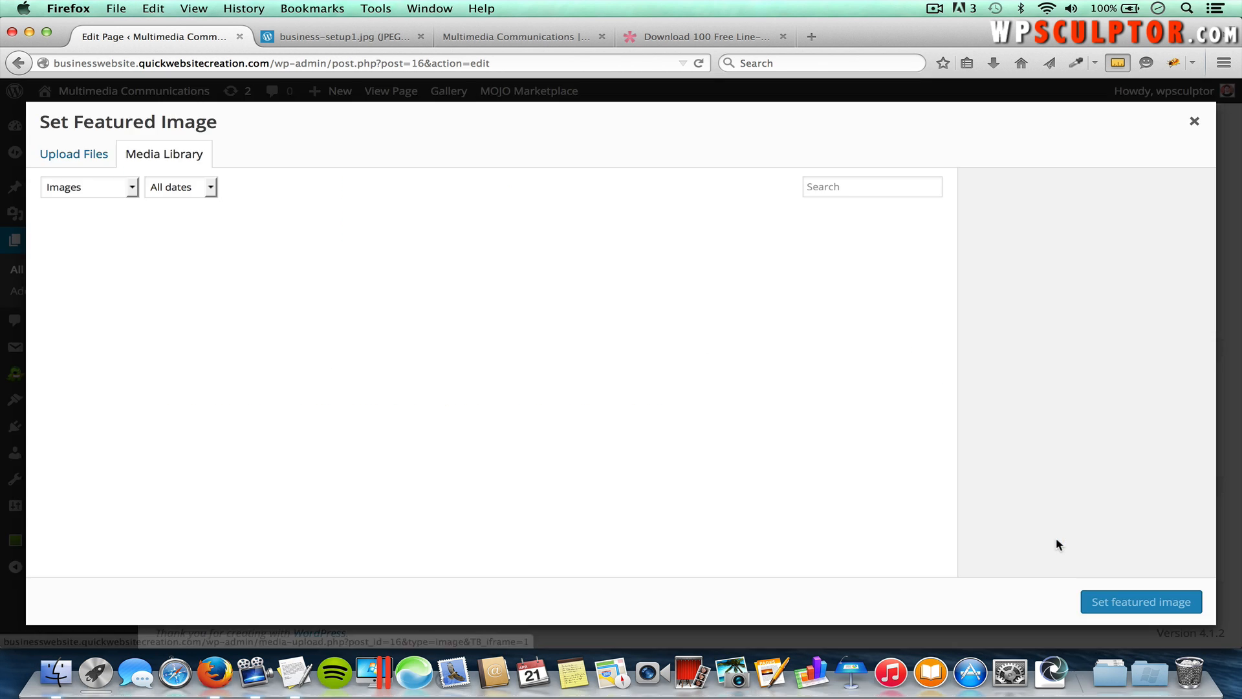
Step: Upload camera_64px.png from Downloads/line-icons/PNG/png-64px to the media library
{"action": "left_click", "coordinate": [88, 159]}
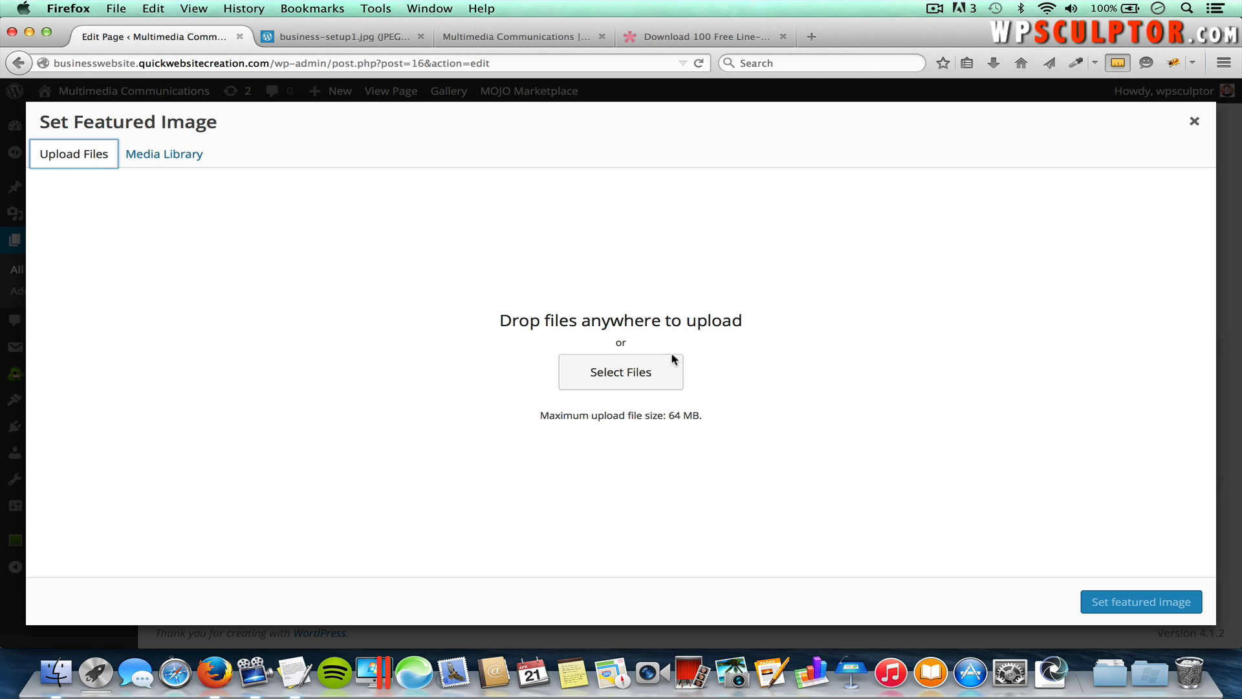
{"action": "left_click", "coordinate": [621, 372]}
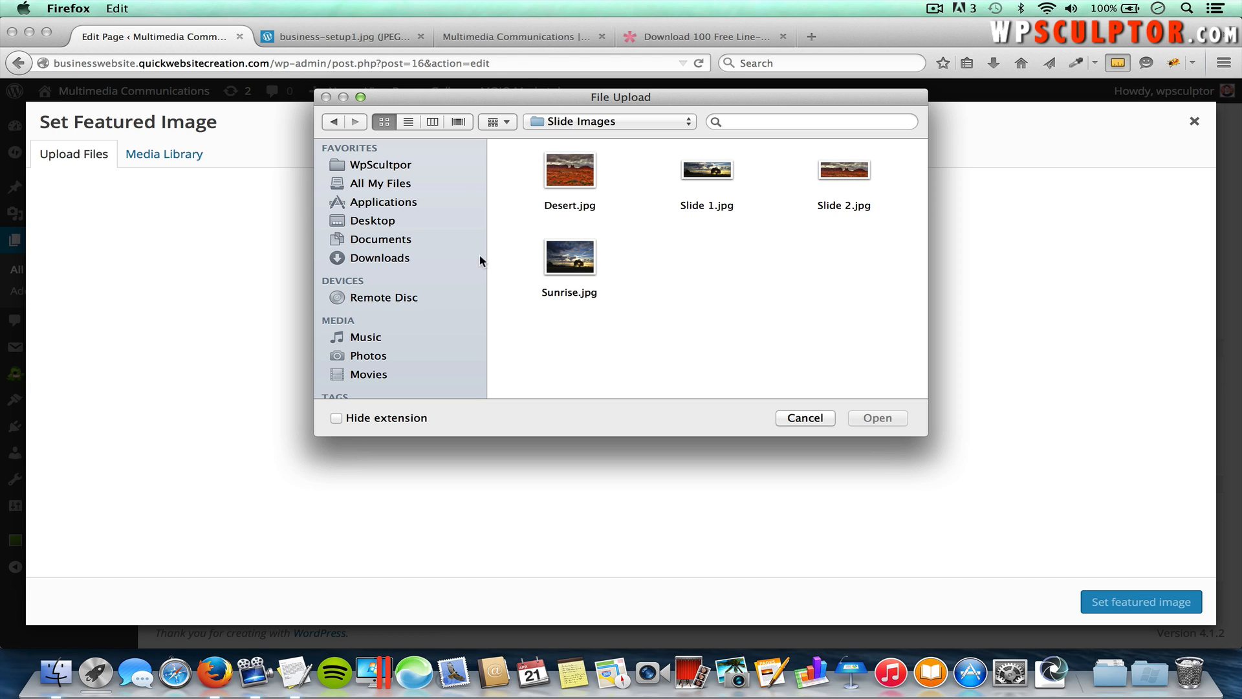
{"action": "left_click", "coordinate": [403, 260]}
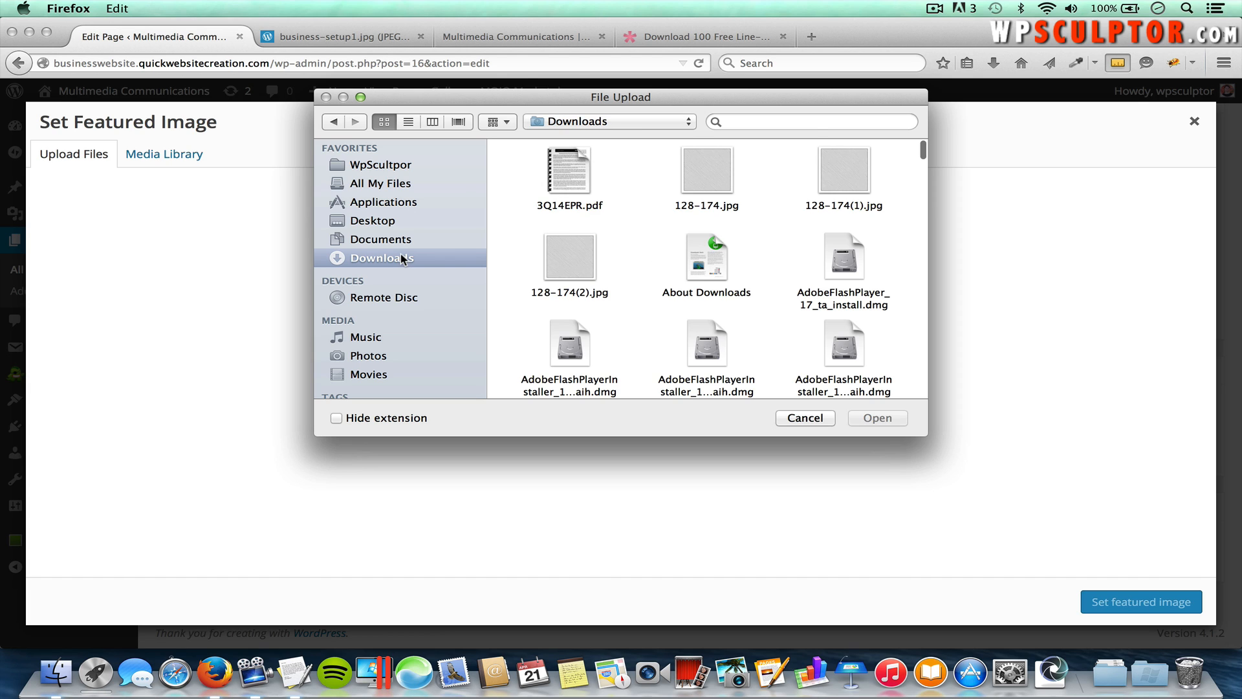
{"action": "scroll", "coordinate": [702, 307], "scroll_direction": "down", "scroll_amount": 8}
{"action": "left_click", "coordinate": [702, 307]}
{"action": "scroll", "coordinate": [702, 307], "scroll_direction": "down", "scroll_amount": 15}
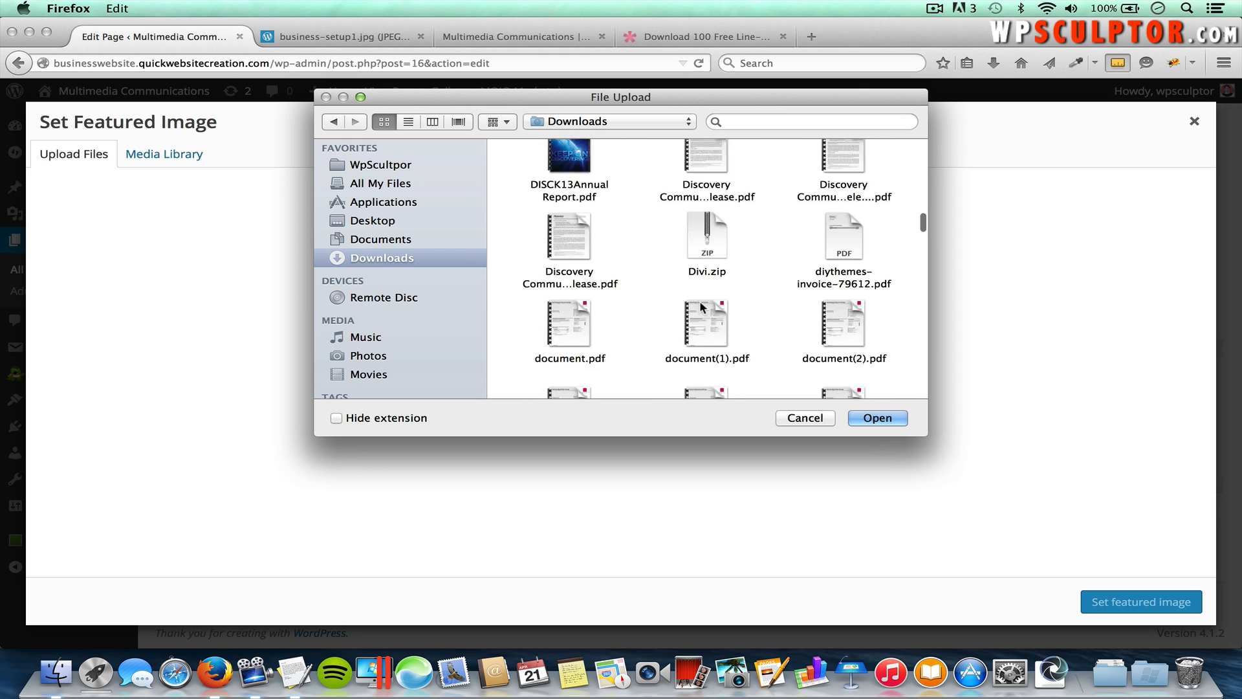
{"action": "scroll", "coordinate": [700, 301], "scroll_direction": "down", "scroll_amount": 20}
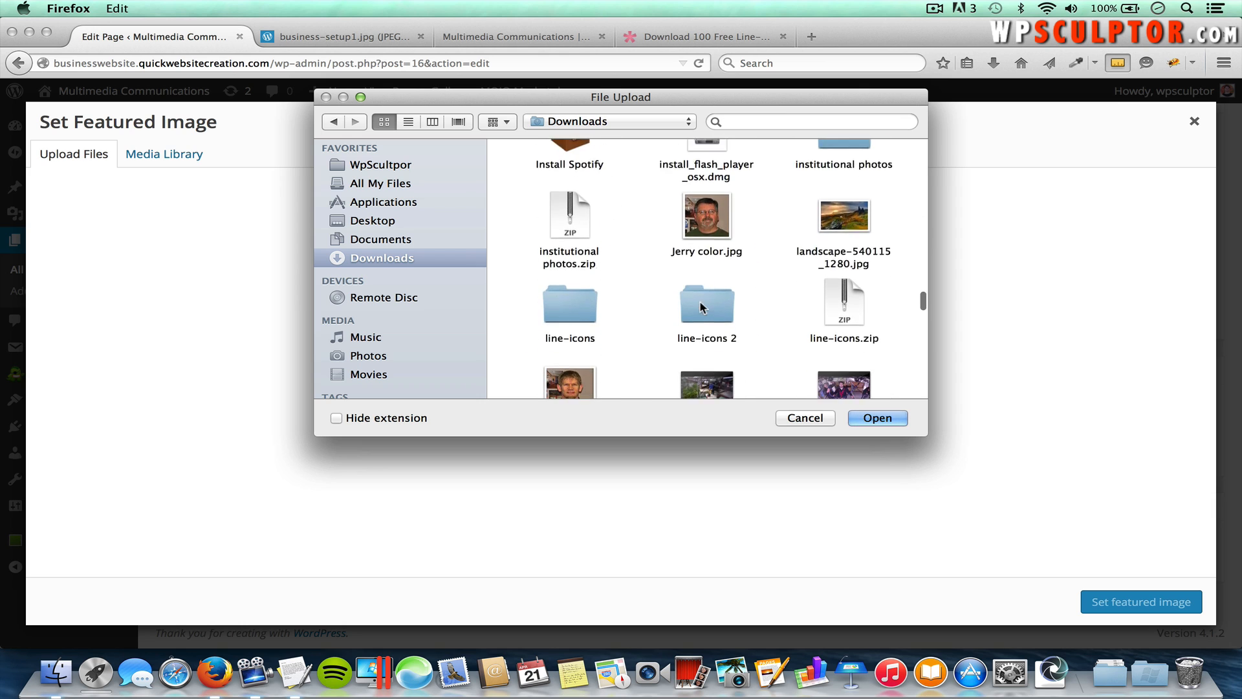
{"action": "scroll", "coordinate": [699, 301], "scroll_direction": "down", "scroll_amount": 3}
{"action": "double_click", "coordinate": [556, 200]}
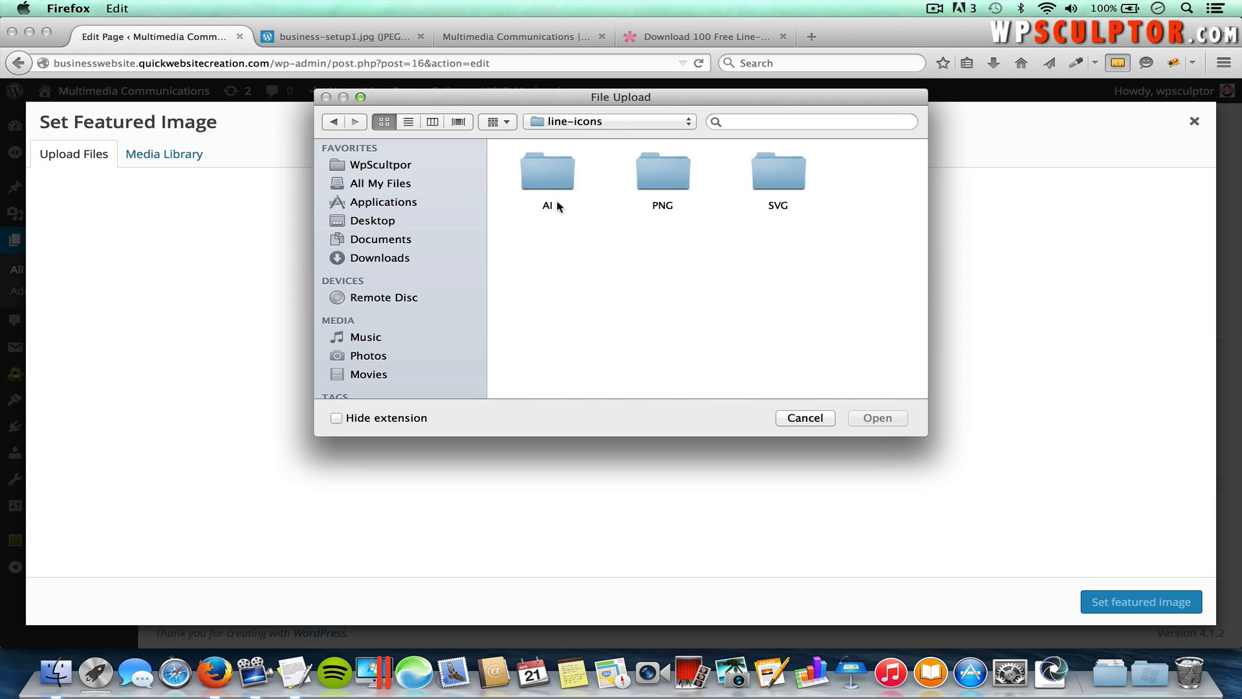
{"action": "double_click", "coordinate": [665, 173]}
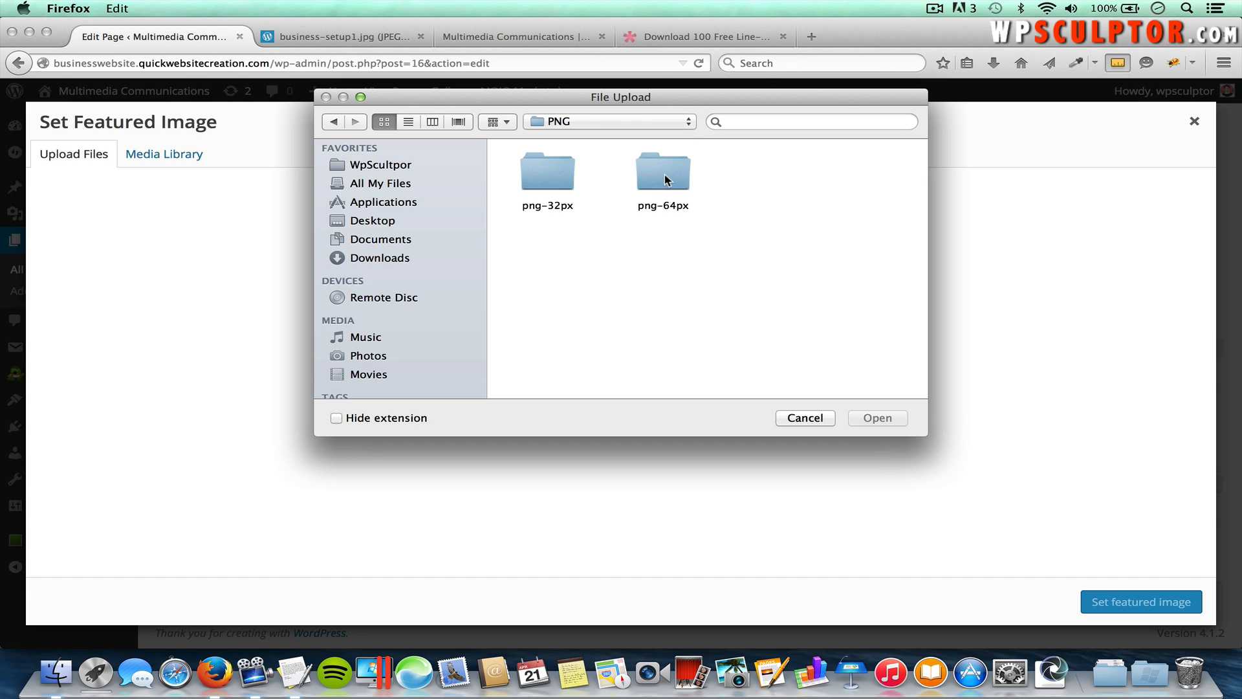
{"action": "double_click", "coordinate": [671, 180]}
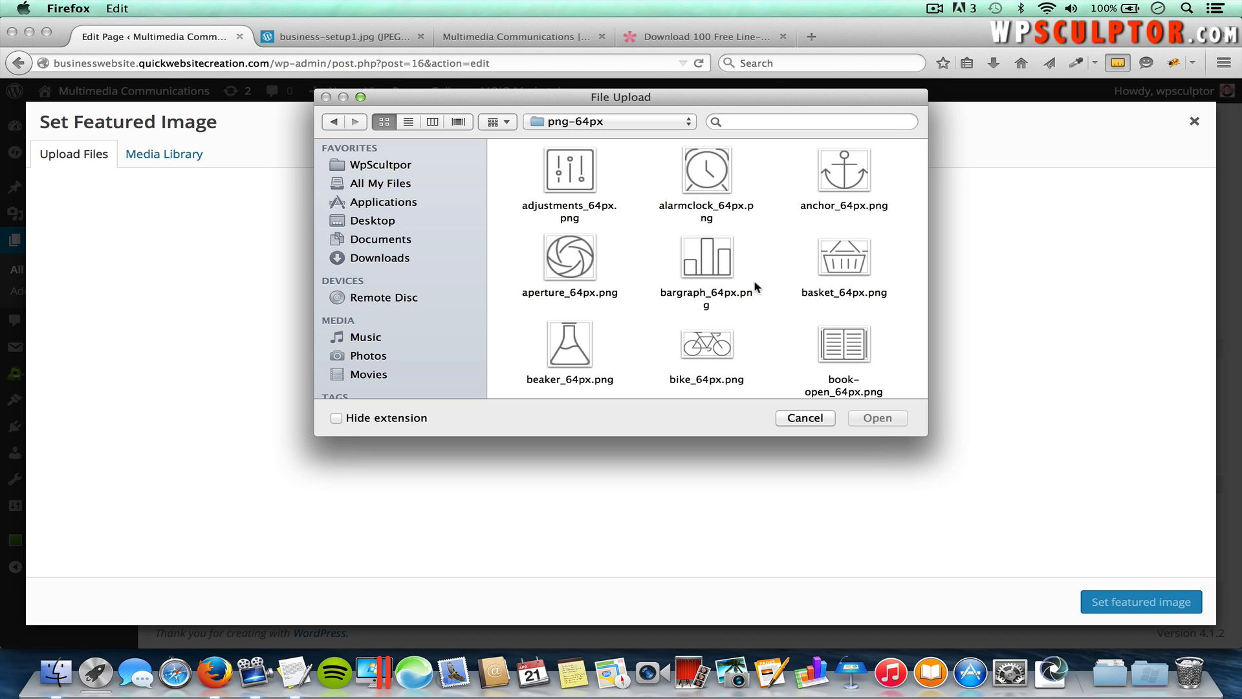
{"action": "scroll", "coordinate": [776, 284], "scroll_direction": "down", "scroll_amount": 5}
{"action": "scroll", "coordinate": [782, 288], "scroll_direction": "down", "scroll_amount": 3}
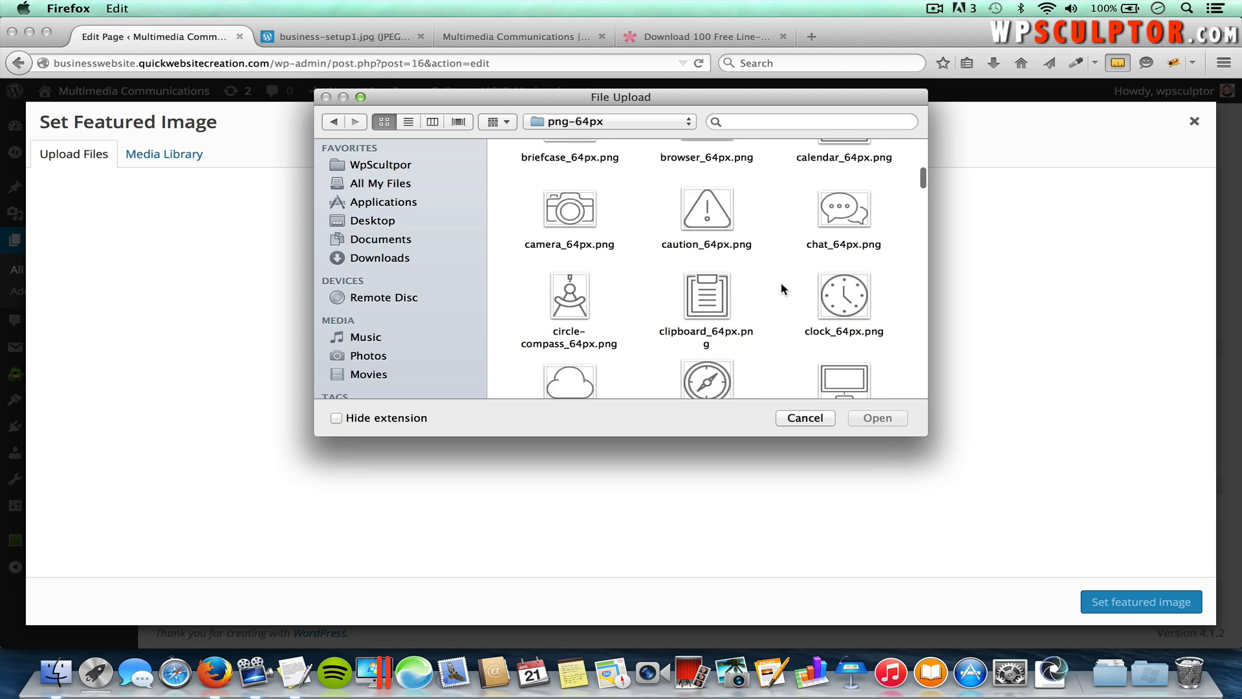
{"action": "left_click", "coordinate": [582, 169]}
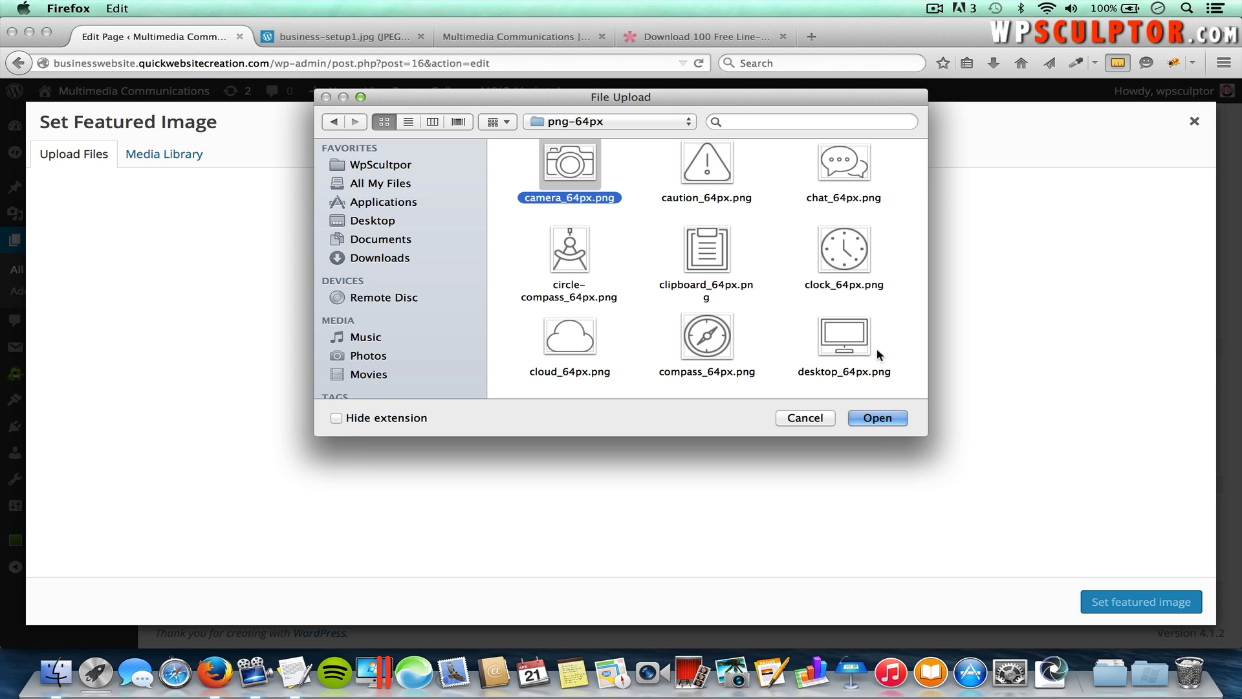
{"action": "left_click", "coordinate": [877, 418]}
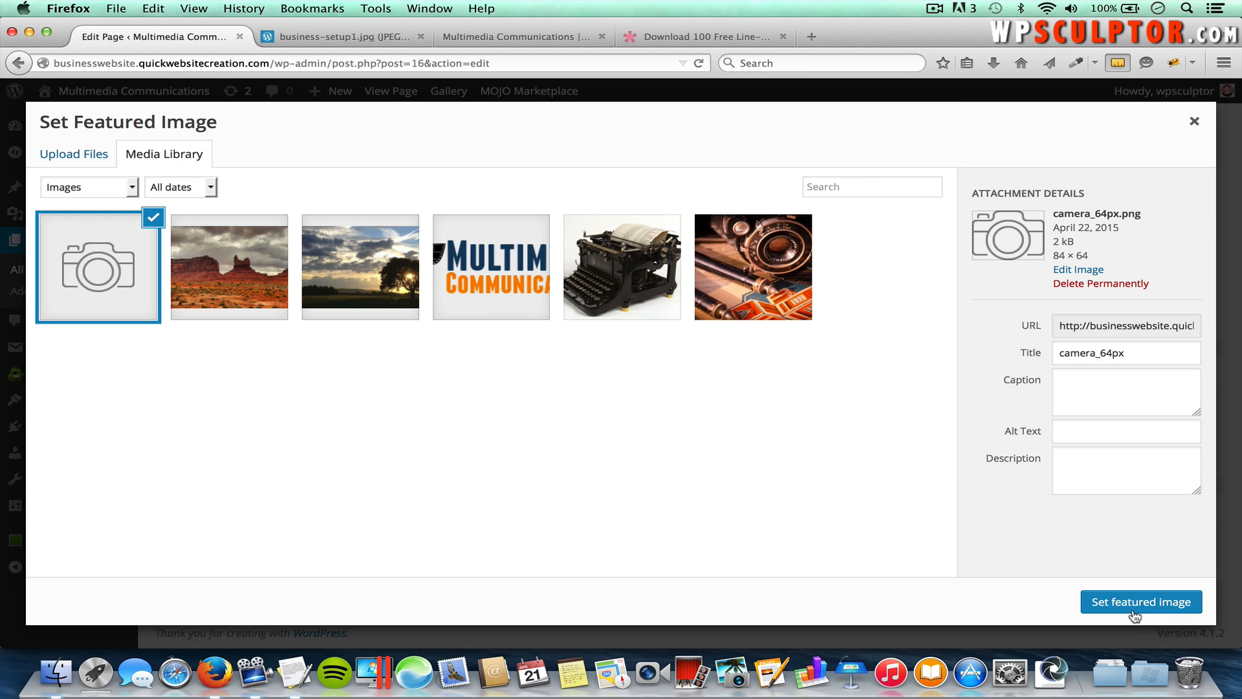
Step: Set the camera icon as featured image, update the Photography page, and return to All Pages
{"action": "left_click", "coordinate": [1140, 602]}
{"action": "scroll", "coordinate": [1134, 423], "scroll_direction": "up", "scroll_amount": 10}
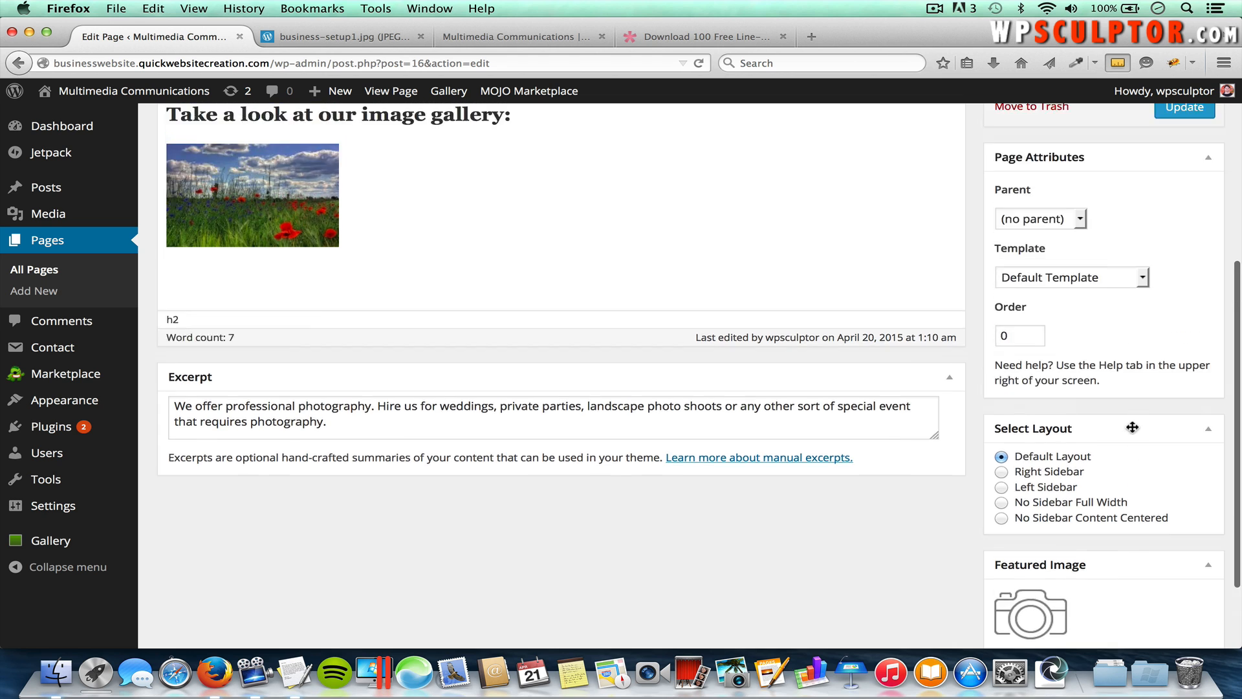
{"action": "left_click", "coordinate": [1185, 299]}
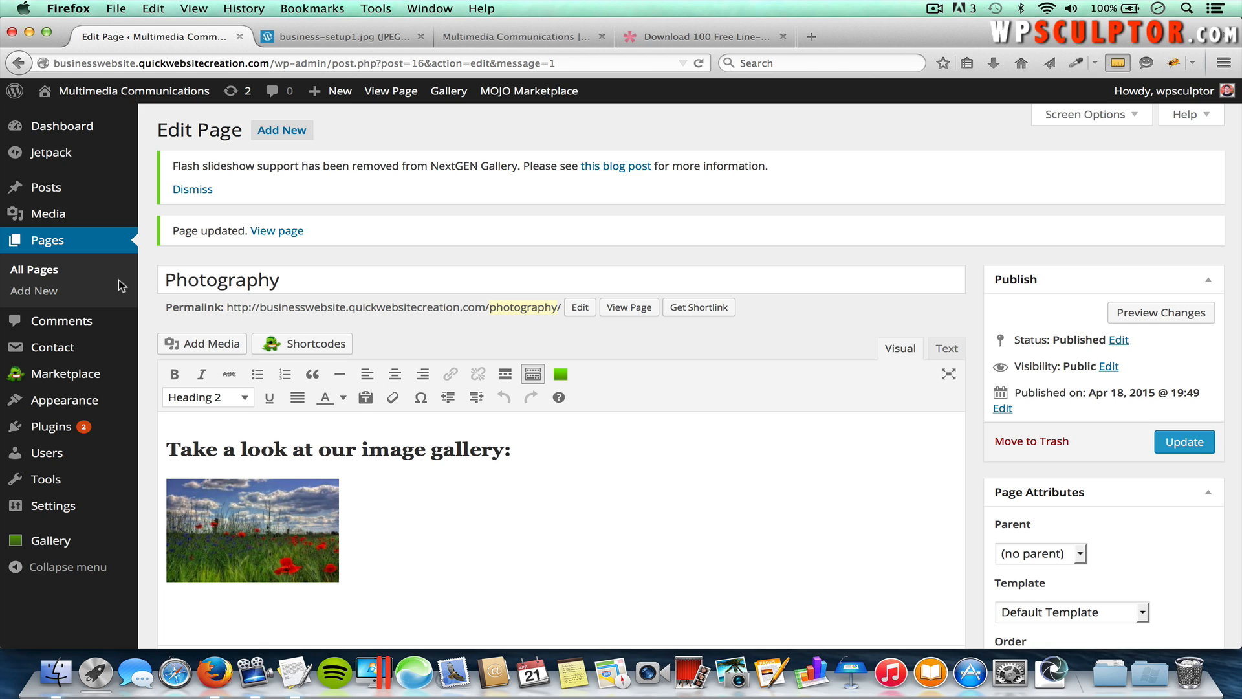
{"action": "left_click", "coordinate": [45, 272]}
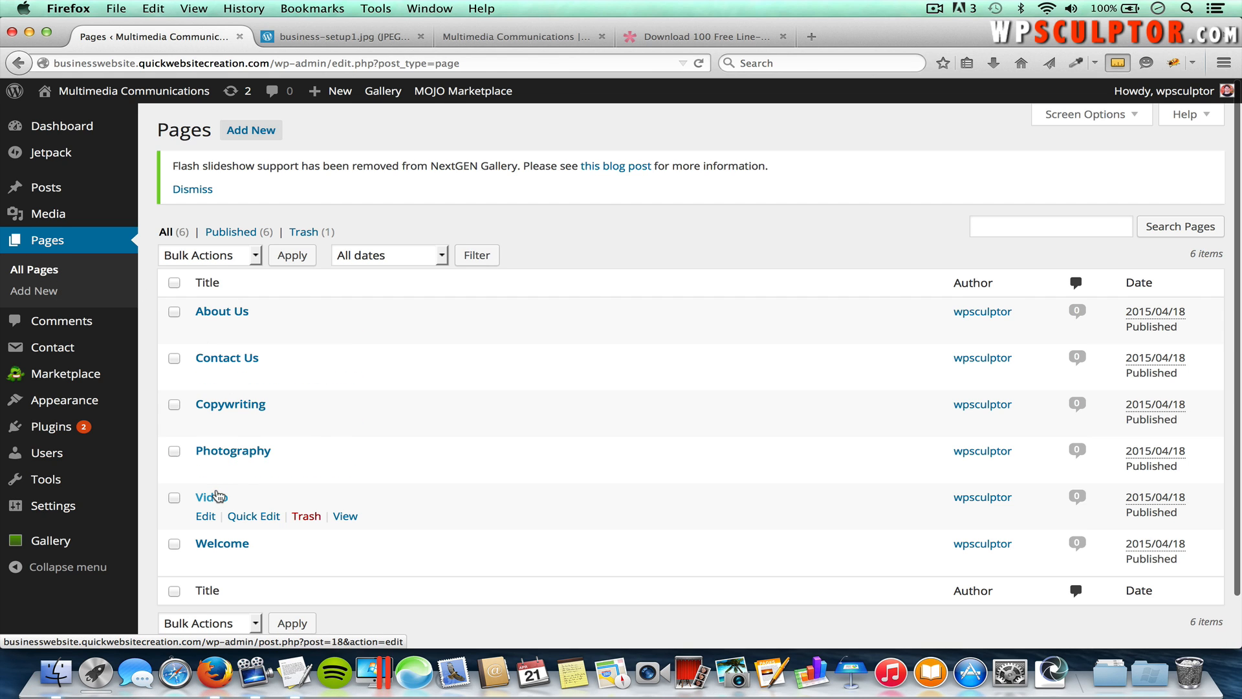
Step: Open the Video page and paste the Video service paragraph from TextEdit into its Excerpt
{"action": "left_click", "coordinate": [212, 499]}
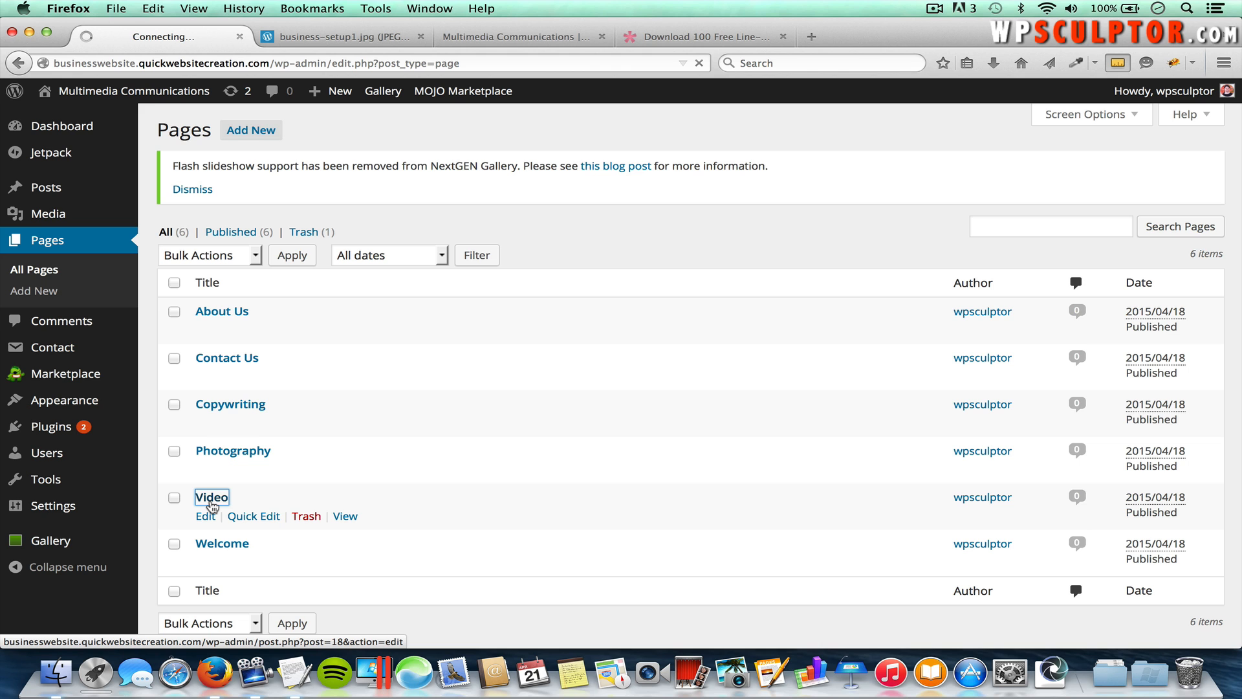
{"action": "scroll", "coordinate": [362, 490], "scroll_direction": "down", "scroll_amount": 3}
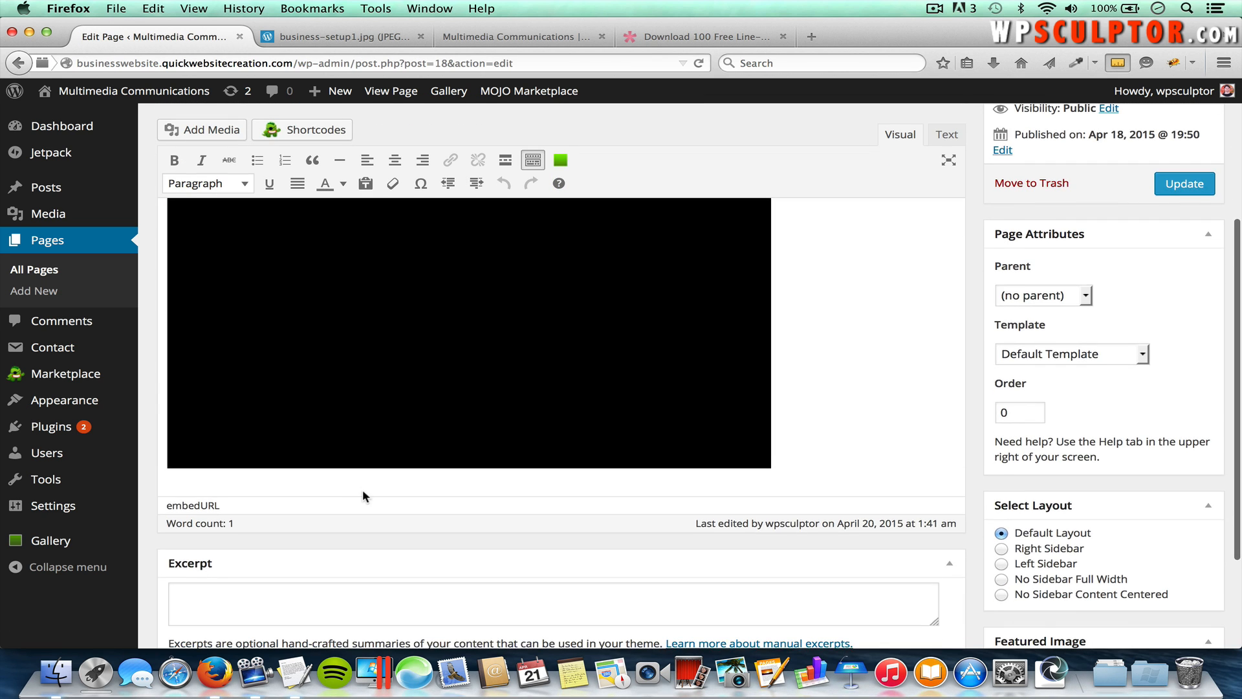
{"action": "scroll", "coordinate": [360, 494], "scroll_direction": "down", "scroll_amount": 4}
{"action": "left_click", "coordinate": [348, 490]}
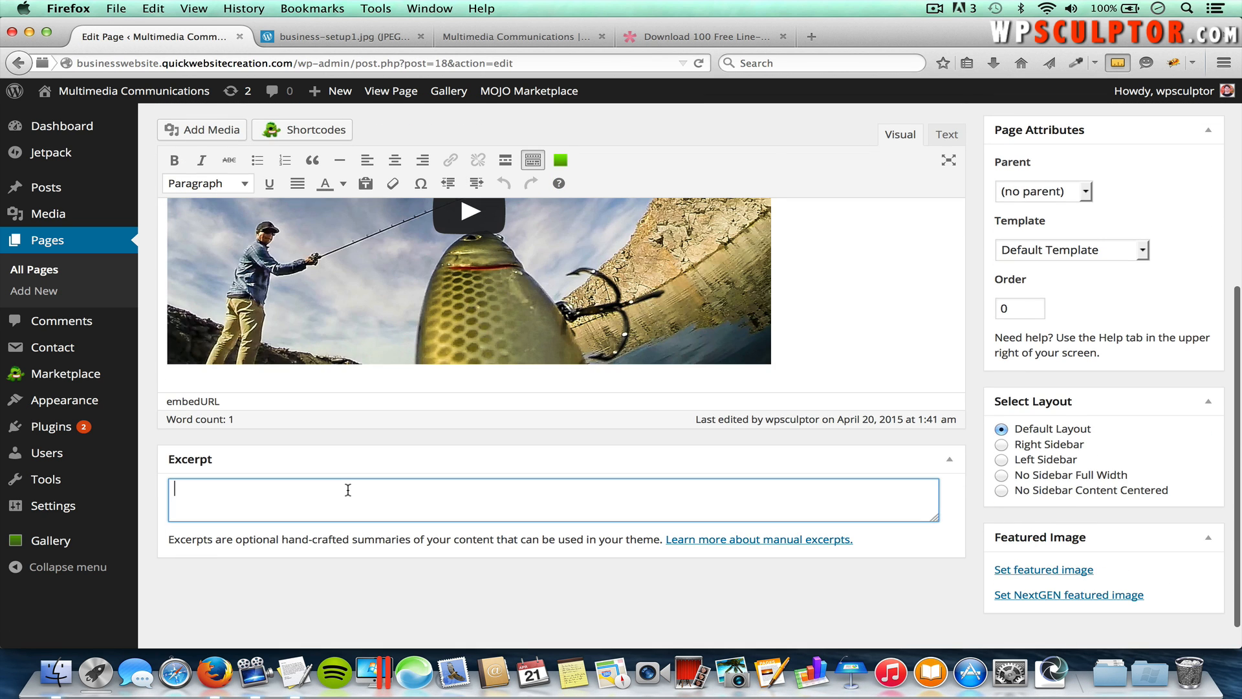
{"action": "key", "text": "super+Tab"}
{"action": "left_click", "coordinate": [423, 259]}
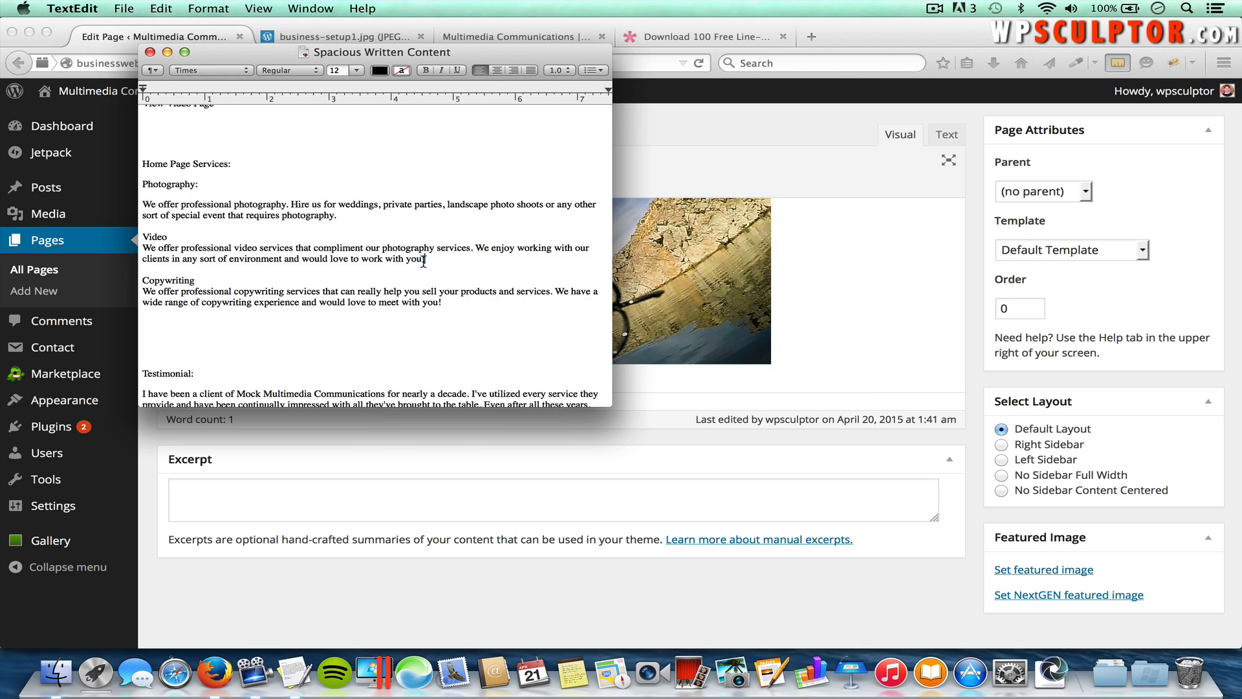
{"action": "left_click_drag", "start_coordinate": [424, 259], "coordinate": [143, 249]}
{"action": "key", "text": "super+c"}
{"action": "left_click", "coordinate": [518, 491]}
{"action": "key", "text": "super+v"}
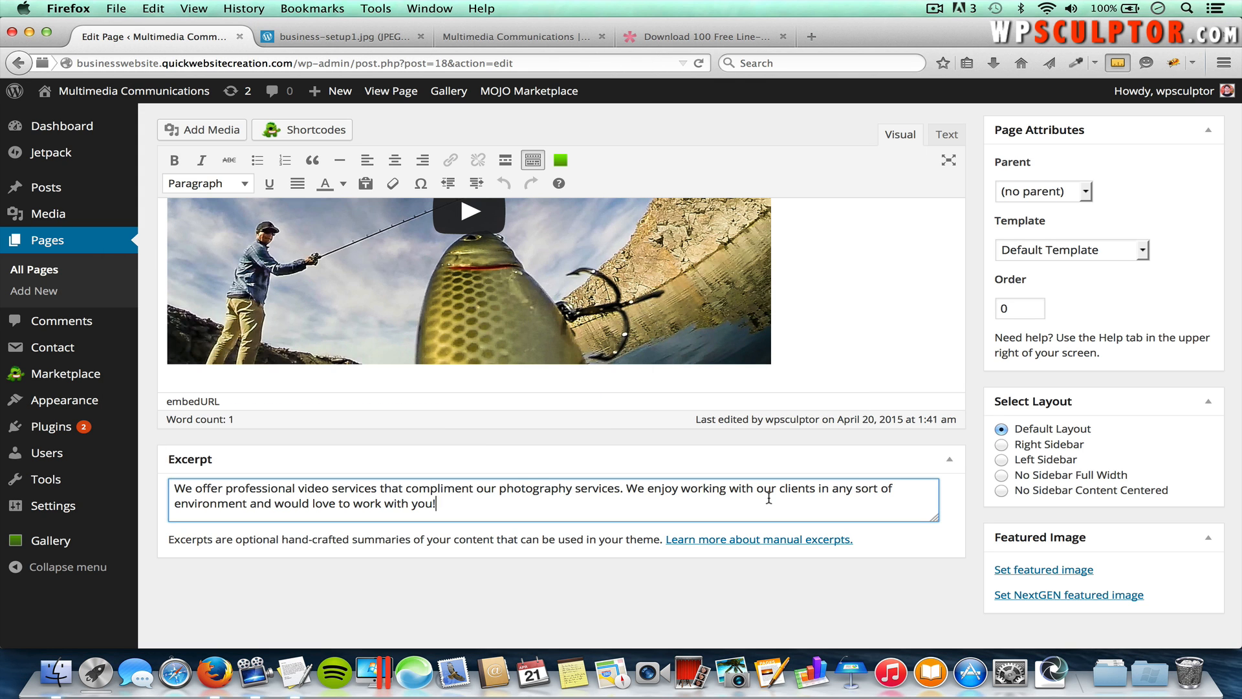
Step: Upload video_64px.png as the featured image and update the Video page
{"action": "left_click", "coordinate": [1061, 569]}
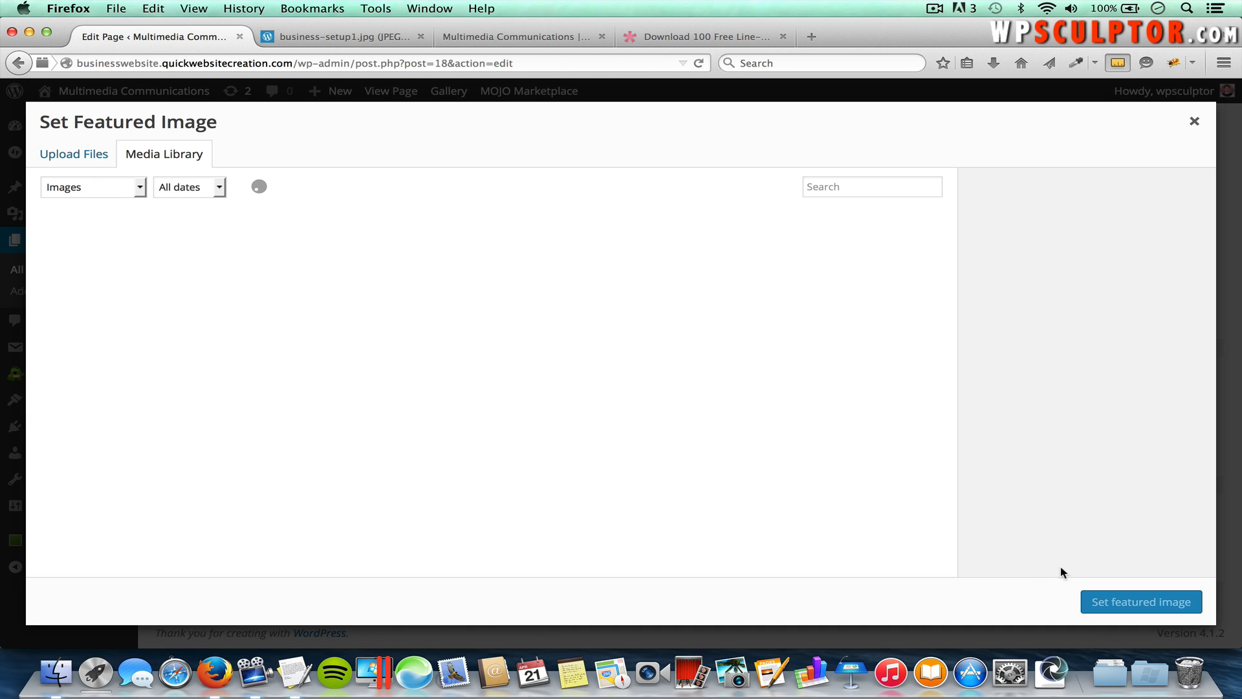
{"action": "left_click", "coordinate": [75, 158]}
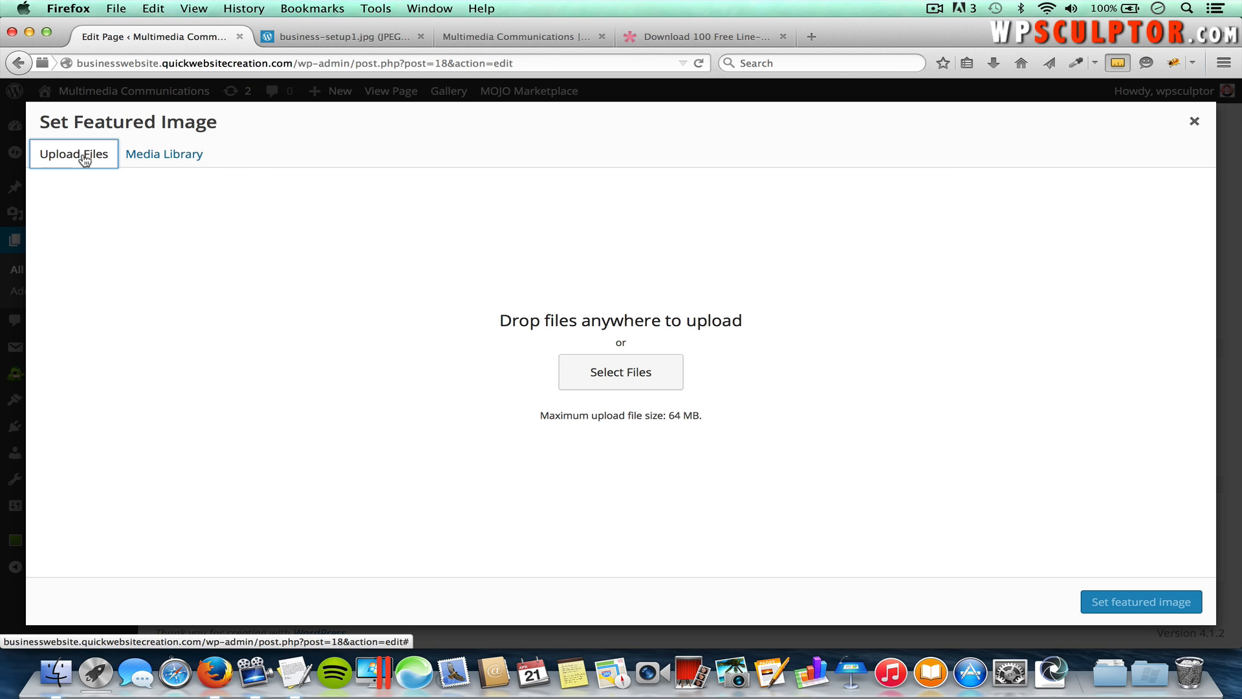
{"action": "left_click", "coordinate": [637, 374]}
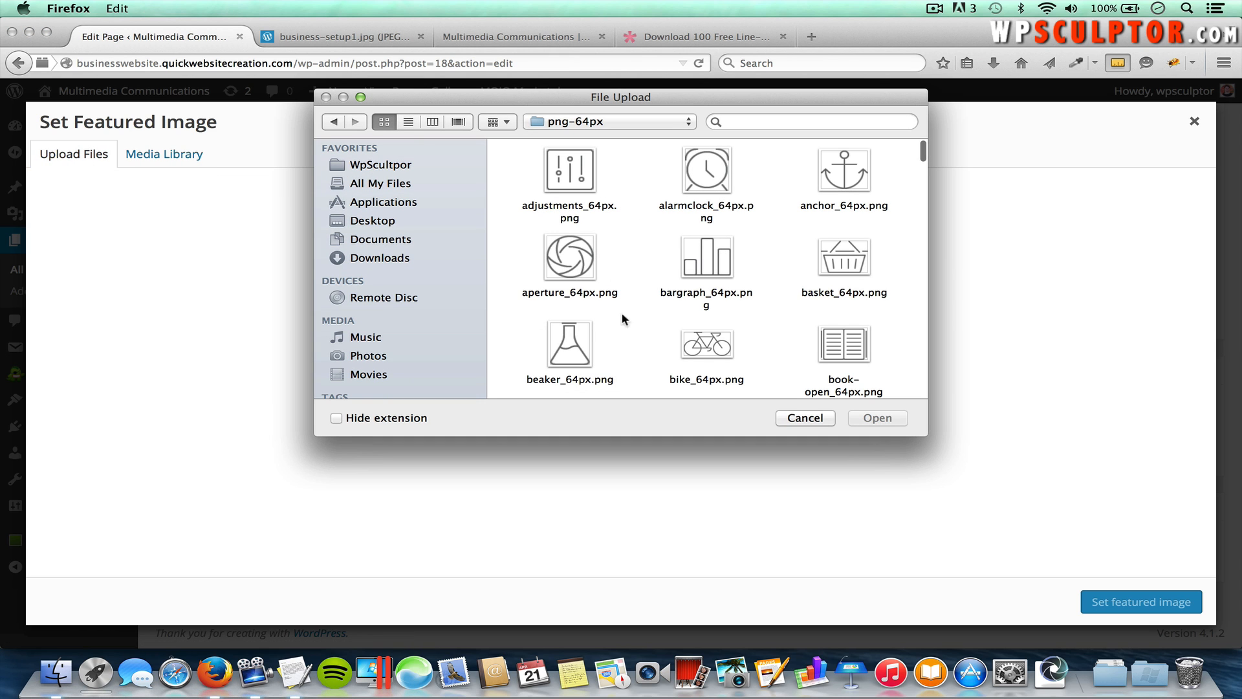
{"action": "scroll", "coordinate": [759, 315], "scroll_direction": "down", "scroll_amount": 20}
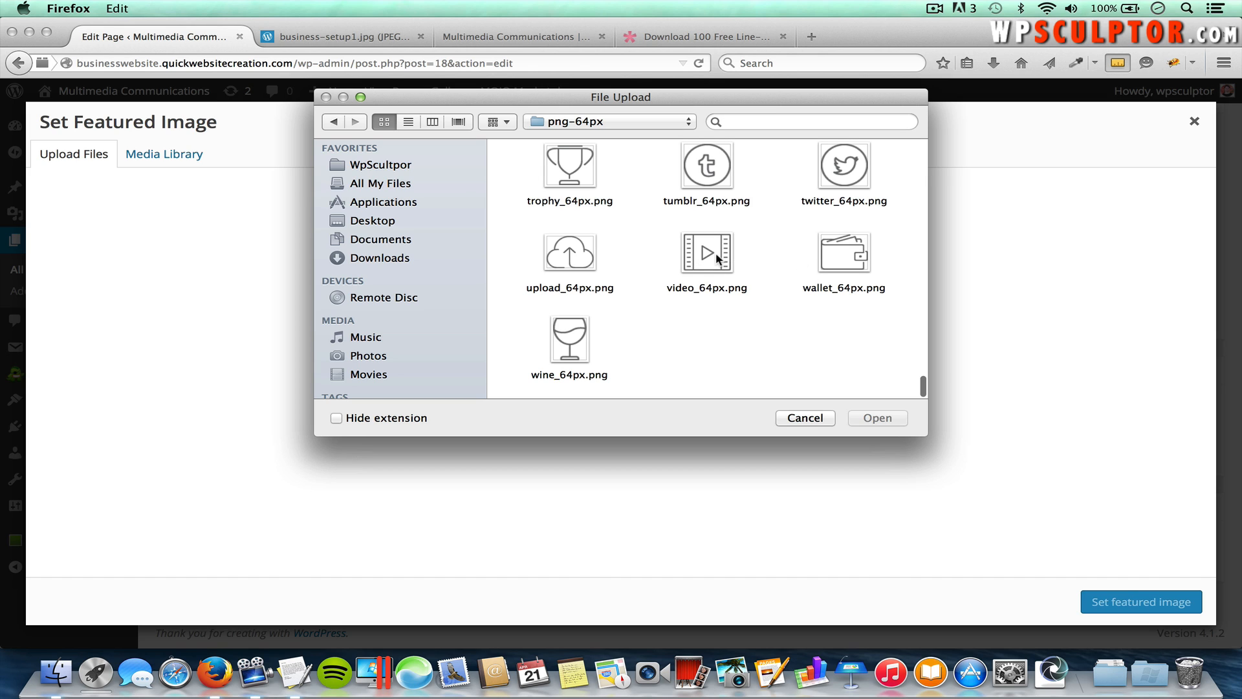
{"action": "left_click", "coordinate": [718, 259]}
{"action": "left_click", "coordinate": [884, 421]}
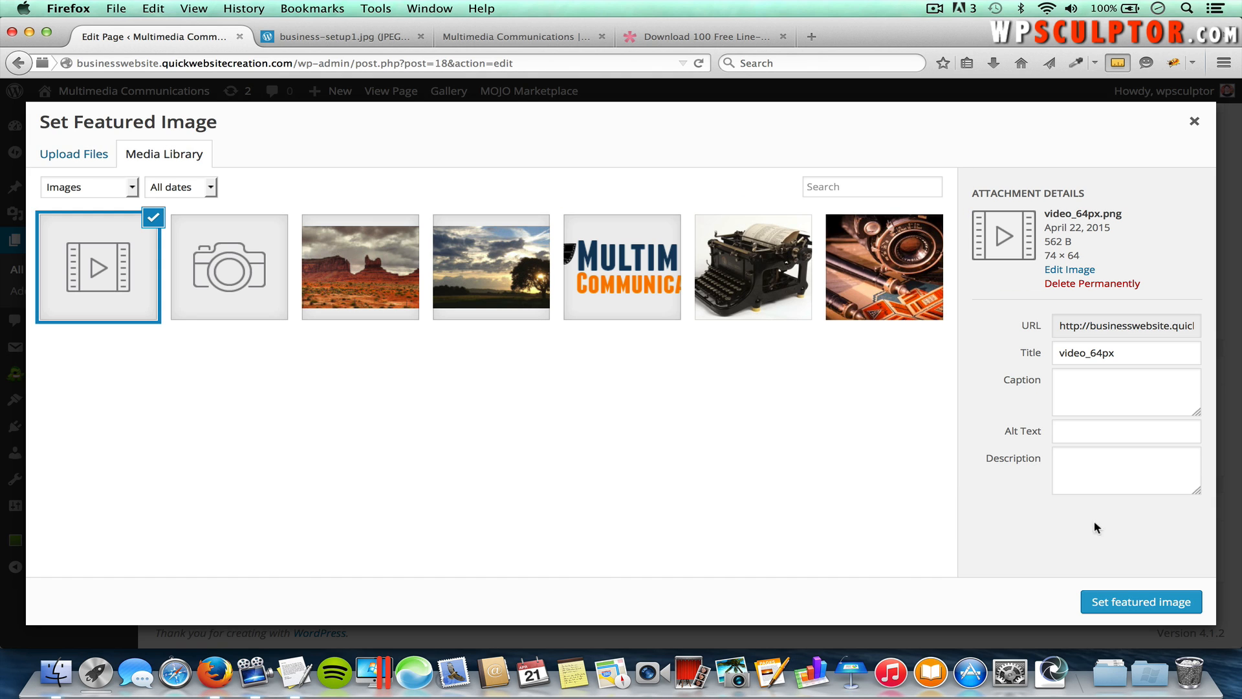
{"action": "left_click", "coordinate": [1109, 606]}
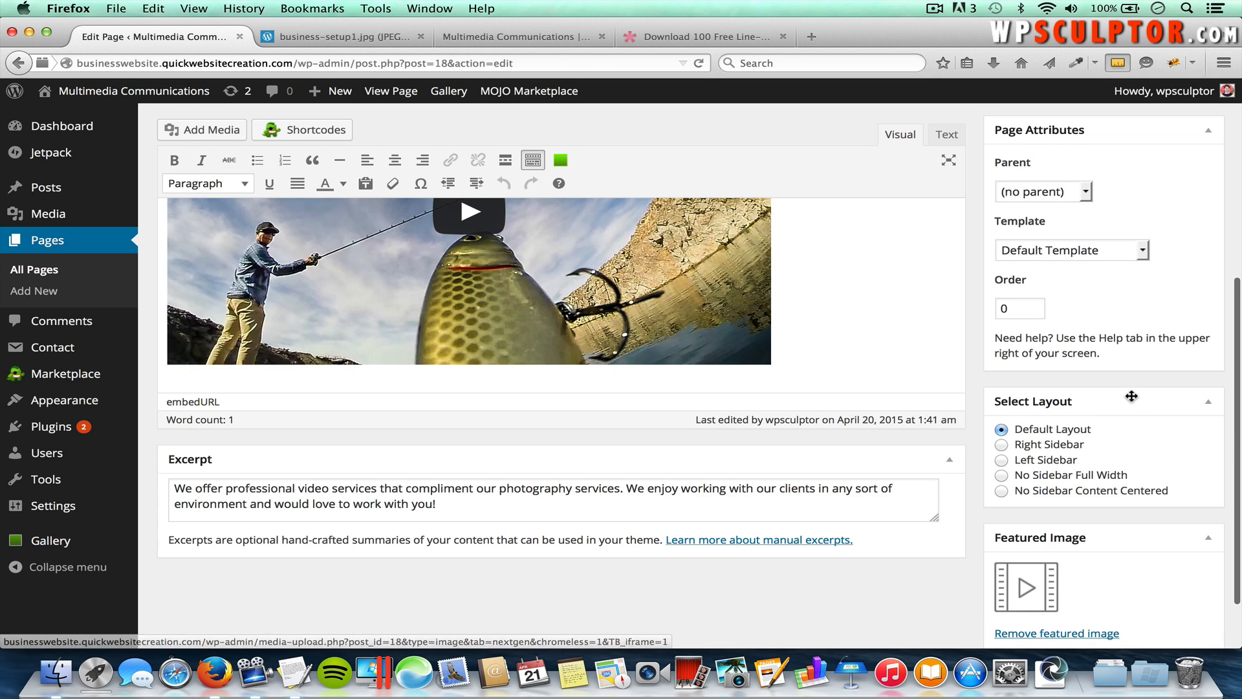
{"action": "scroll", "coordinate": [1133, 397], "scroll_direction": "up", "scroll_amount": 10}
{"action": "left_click", "coordinate": [1184, 400]}
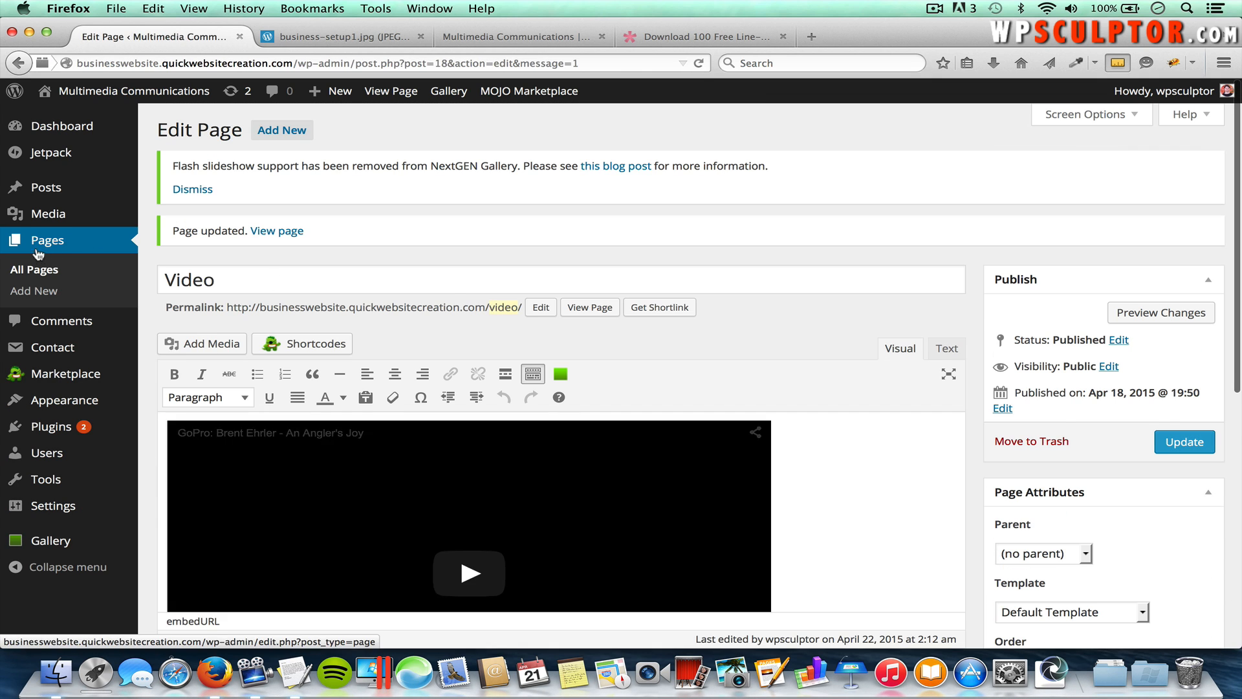
Step: Open the Copywriting page and paste the Copywriting paragraph from TextEdit into its Excerpt
{"action": "left_click", "coordinate": [44, 272]}
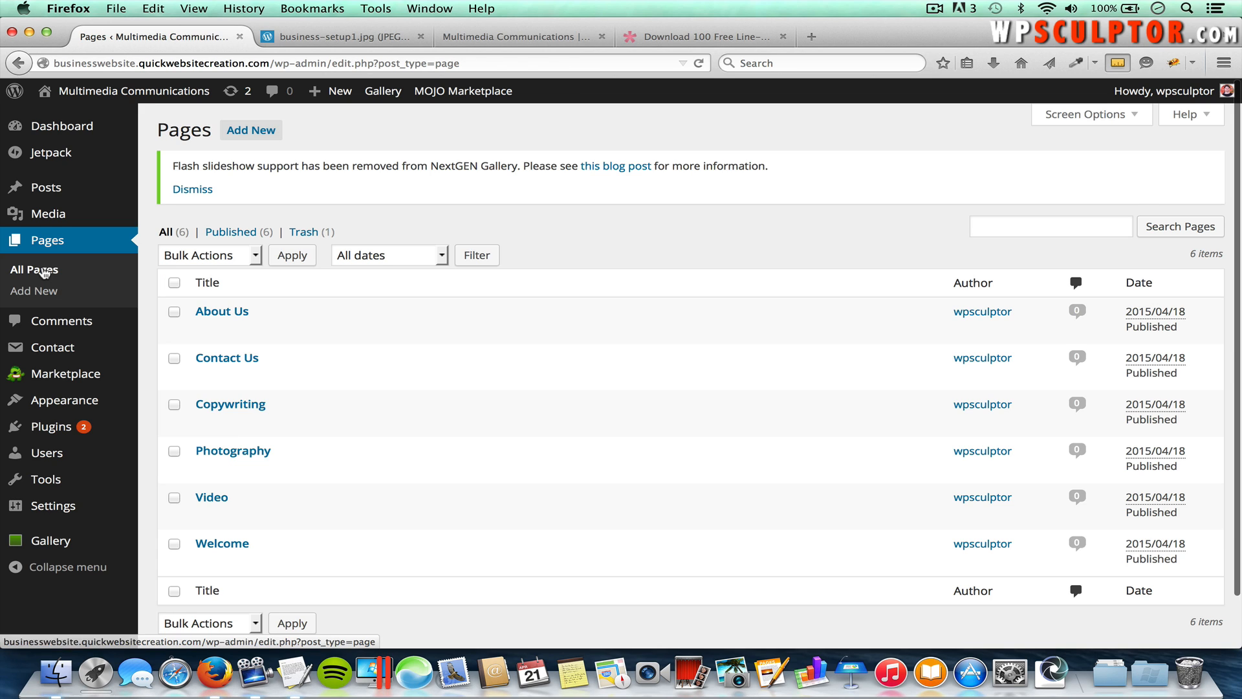
{"action": "left_click", "coordinate": [239, 405]}
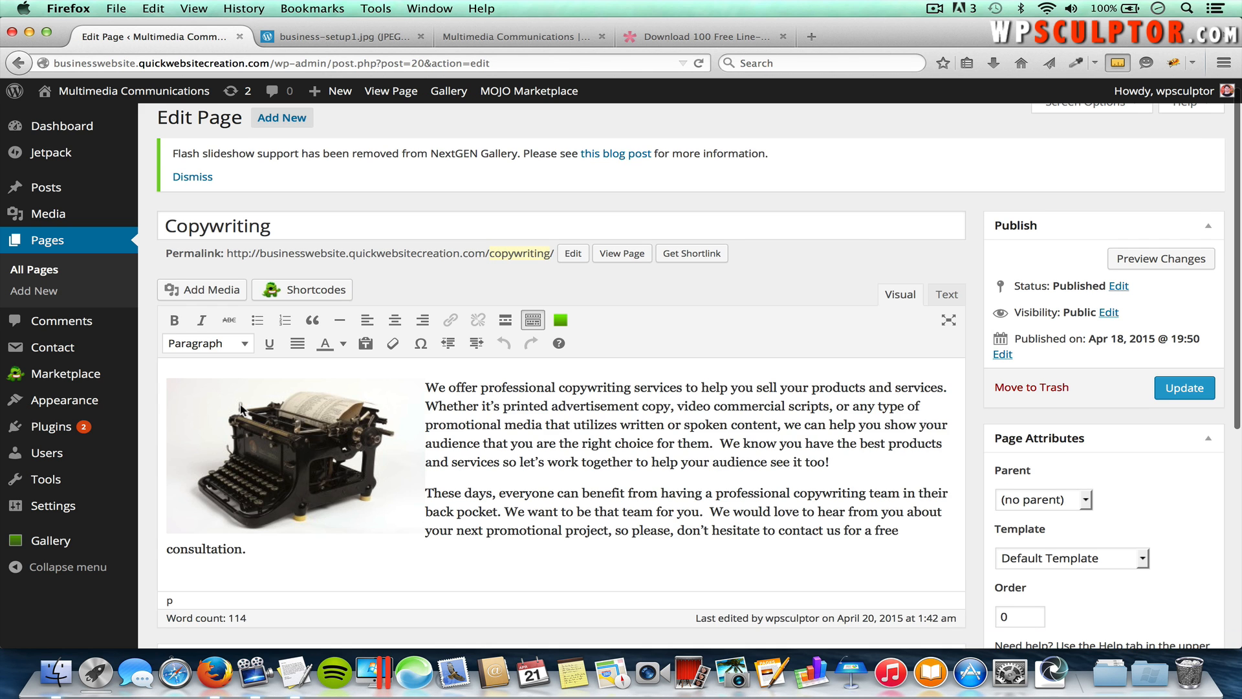
{"action": "scroll", "coordinate": [241, 405], "scroll_direction": "down", "scroll_amount": 5}
{"action": "key", "text": "super+Tab"}
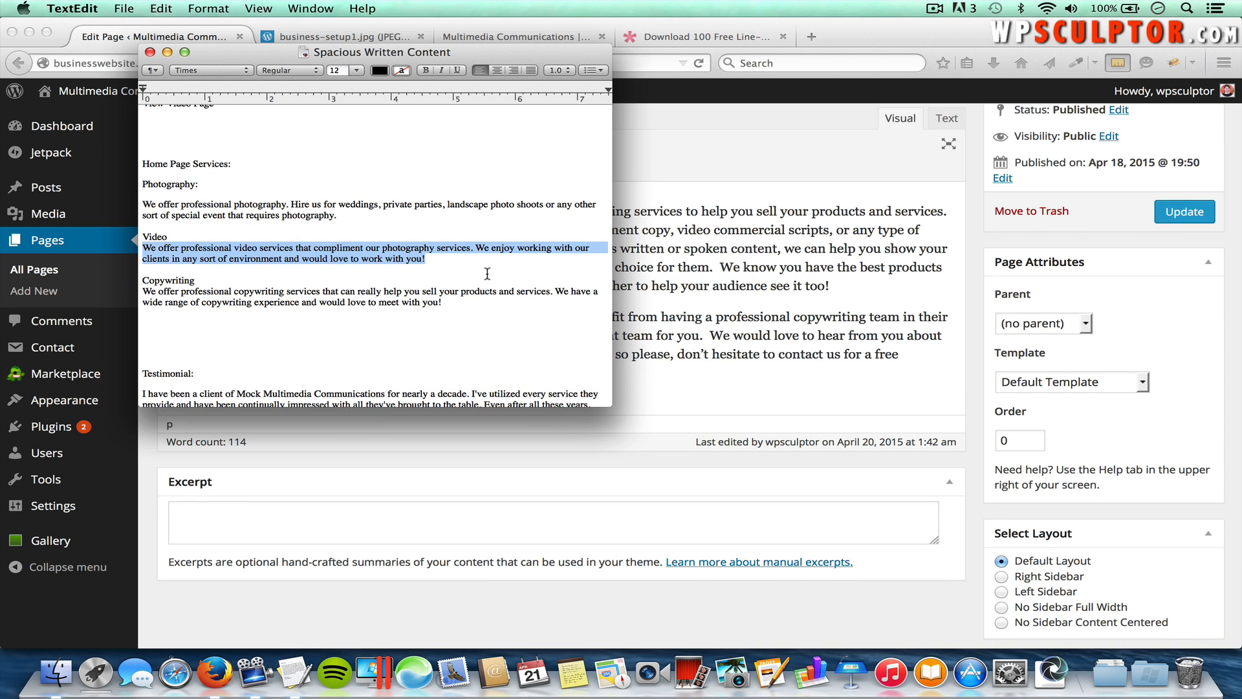
{"action": "left_click_drag", "start_coordinate": [443, 301], "coordinate": [129, 292]}
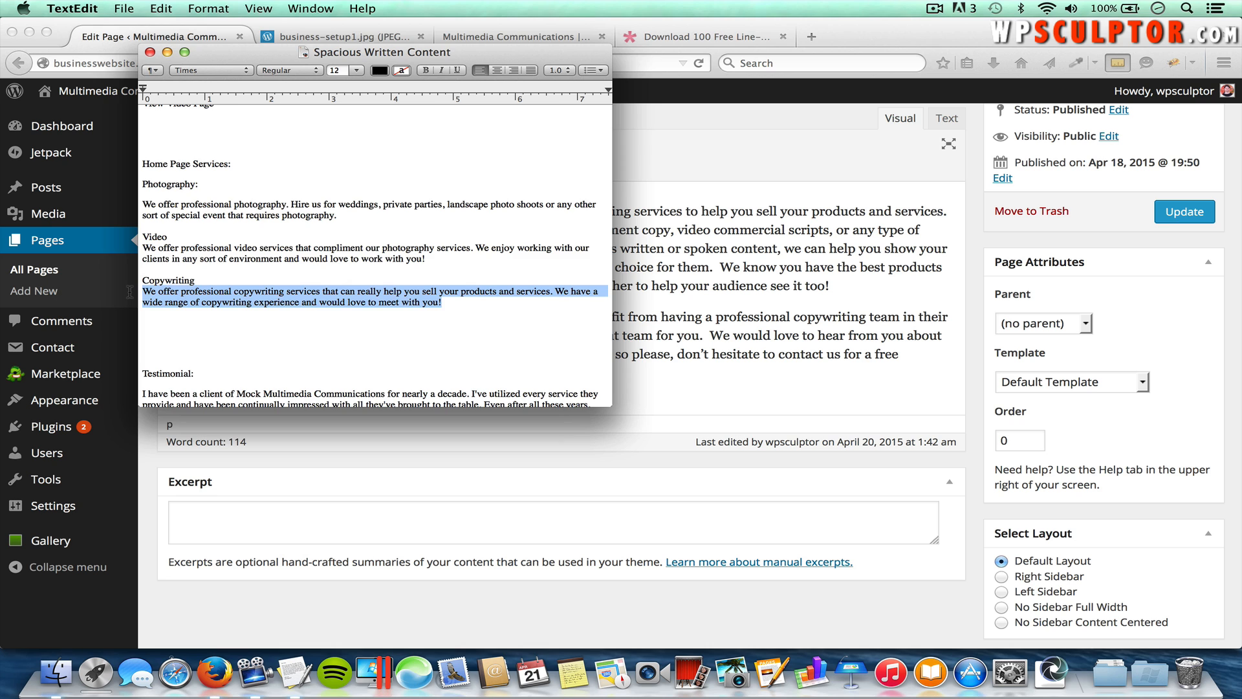
{"action": "key", "text": "super+Tab"}
{"action": "left_click", "coordinate": [269, 526]}
{"action": "key", "text": "super+v"}
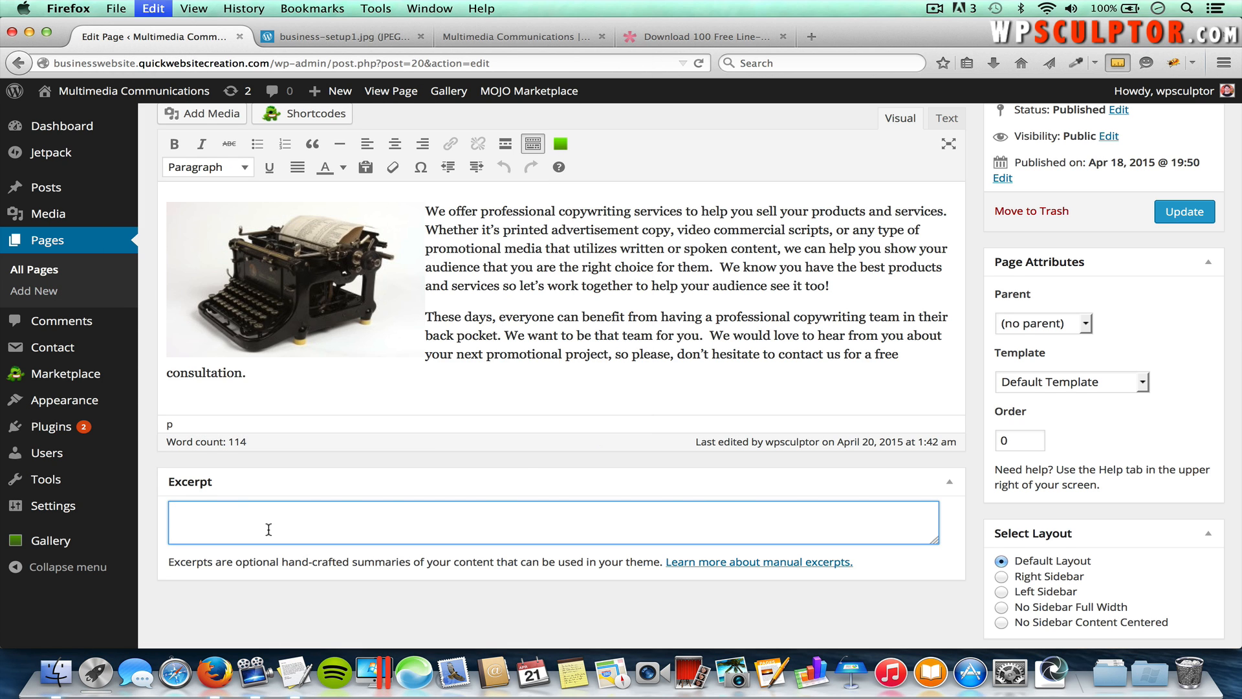
Step: Upload edit_64px.png as the featured image and update the Copywriting page
{"action": "scroll", "coordinate": [1005, 521], "scroll_direction": "down", "scroll_amount": 3}
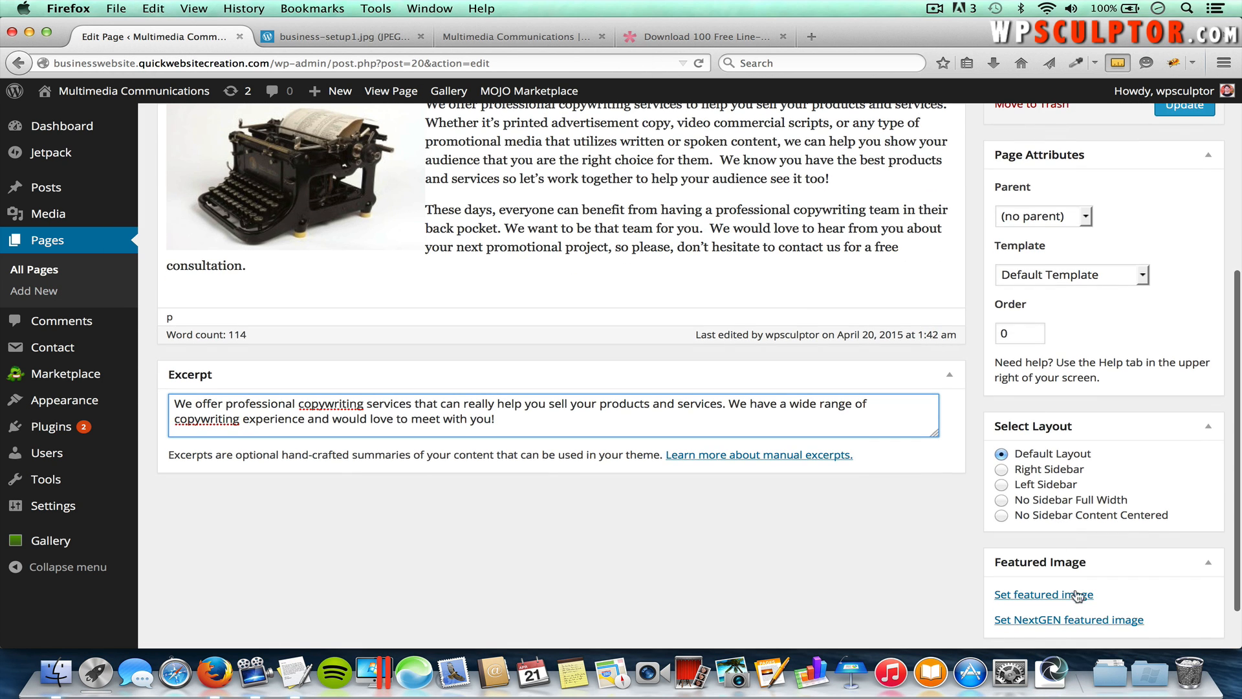
{"action": "left_click", "coordinate": [1064, 594]}
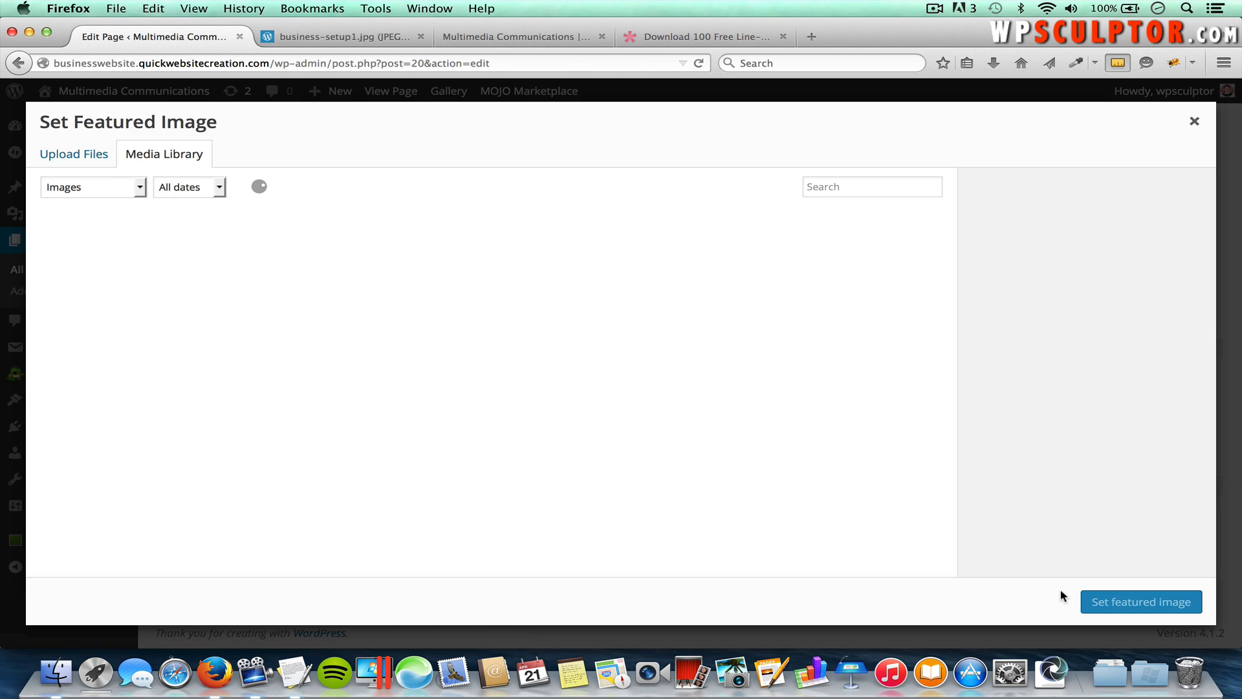
{"action": "left_click", "coordinate": [89, 161]}
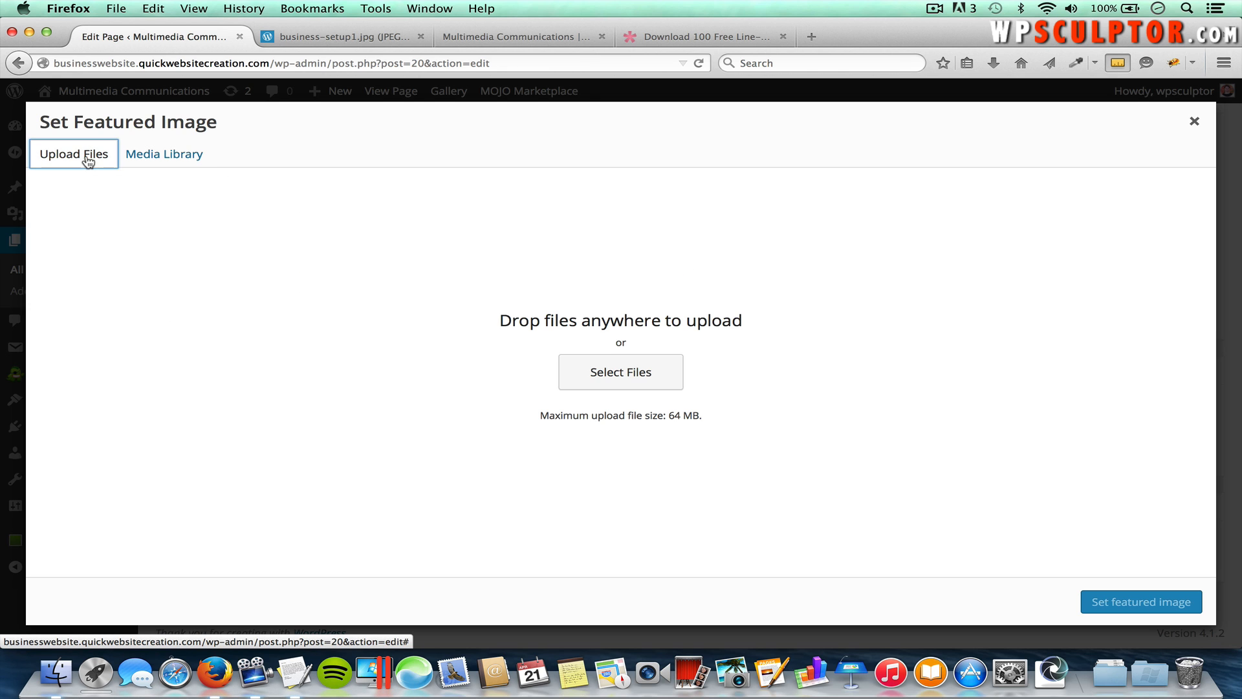
{"action": "left_click", "coordinate": [624, 379]}
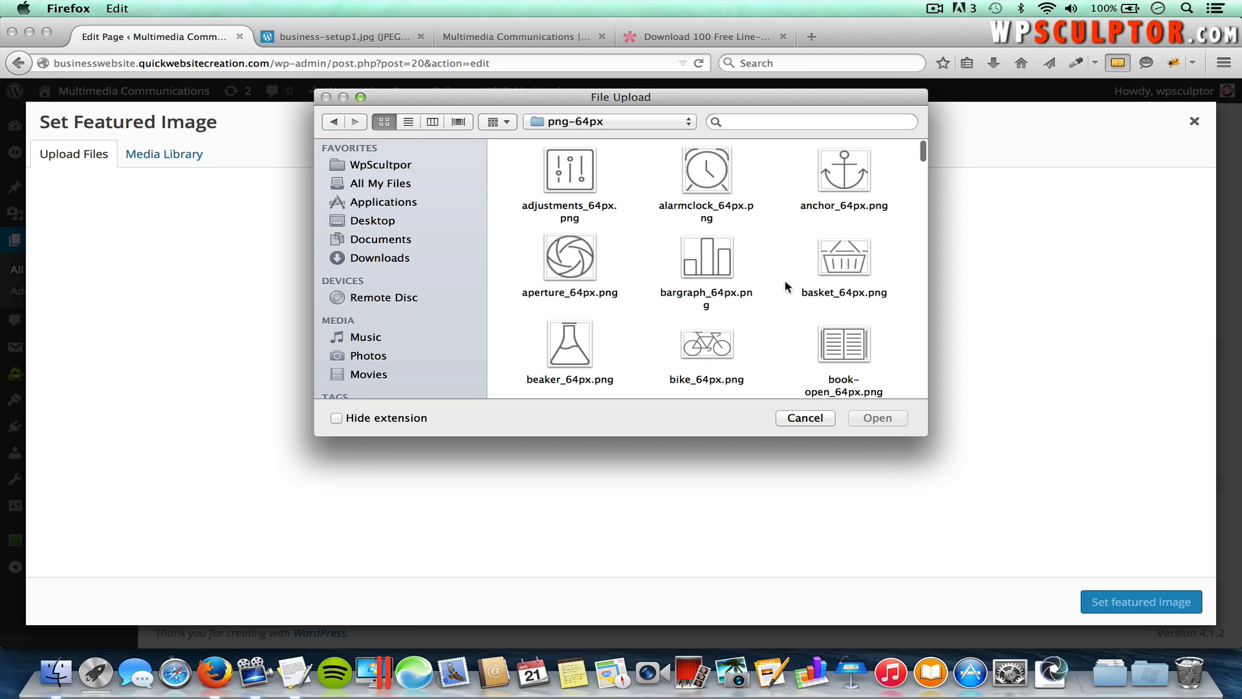
{"action": "scroll", "coordinate": [741, 271], "scroll_direction": "down", "scroll_amount": 10}
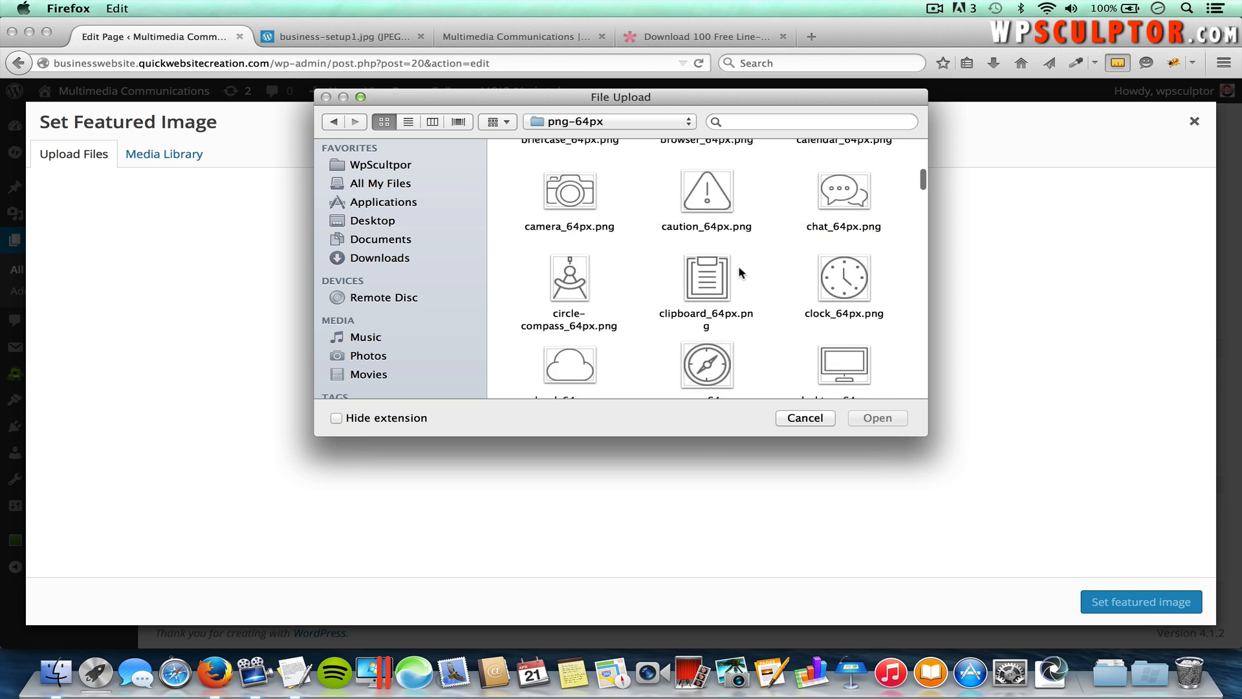
{"action": "scroll", "coordinate": [741, 272], "scroll_direction": "down", "scroll_amount": 2}
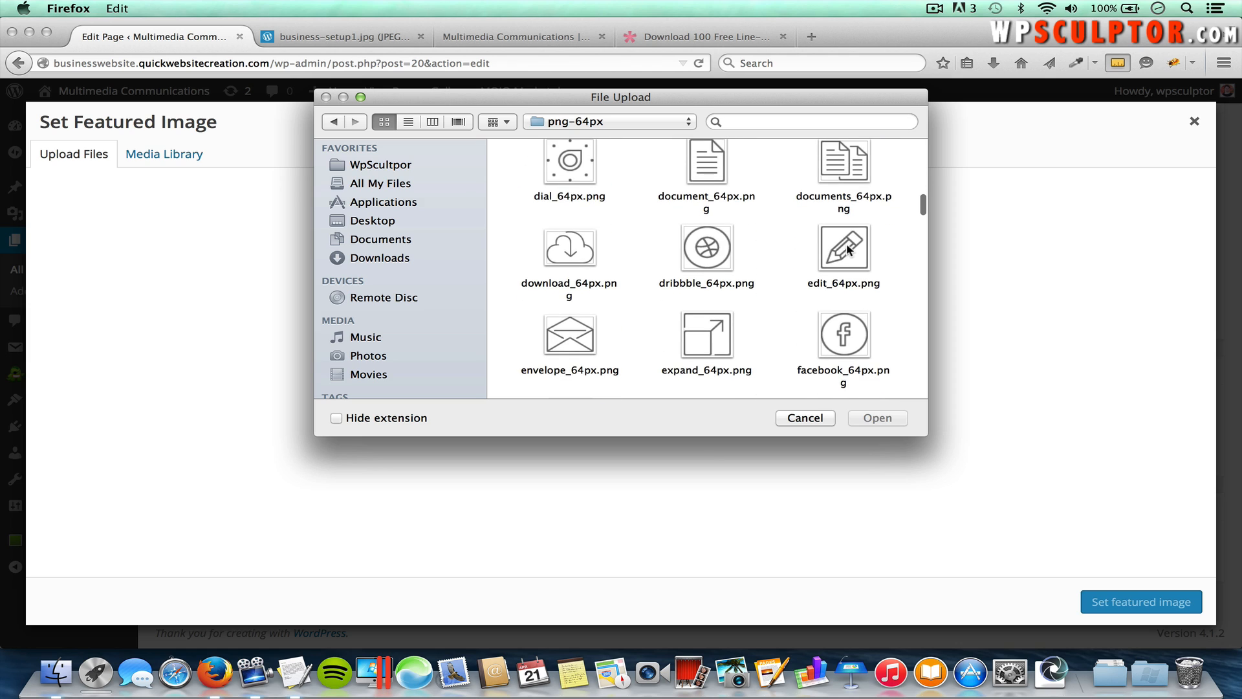
{"action": "left_click", "coordinate": [847, 249]}
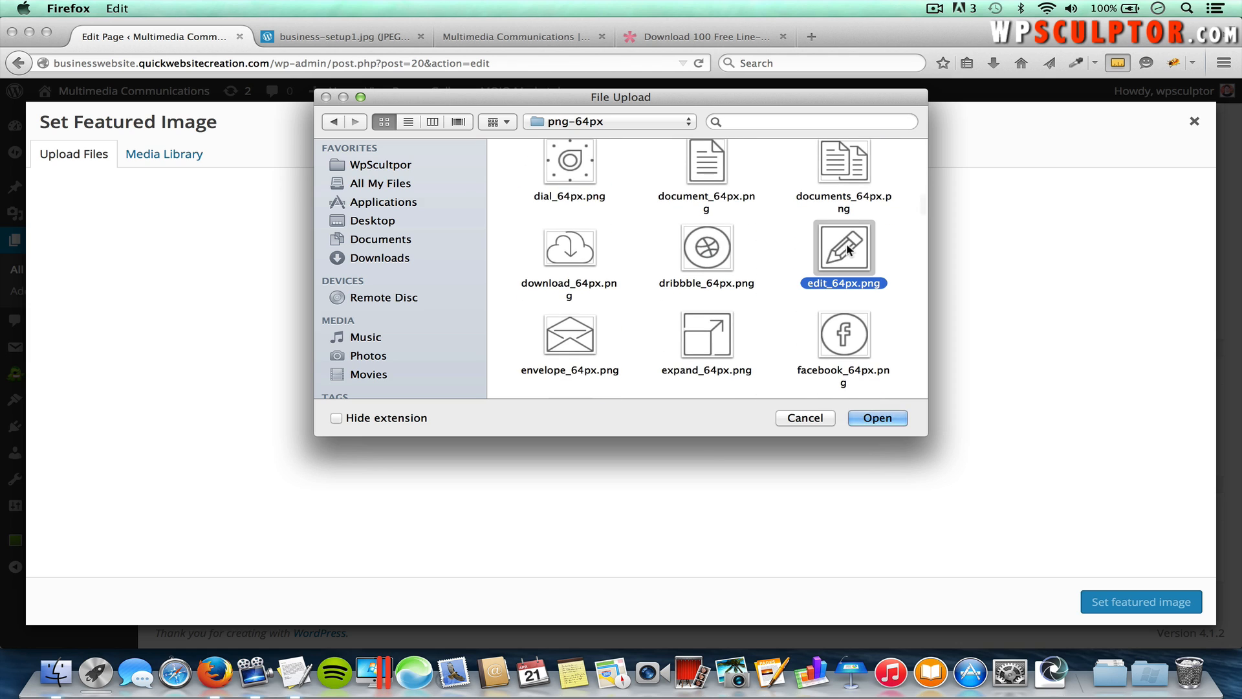
{"action": "left_click", "coordinate": [881, 420]}
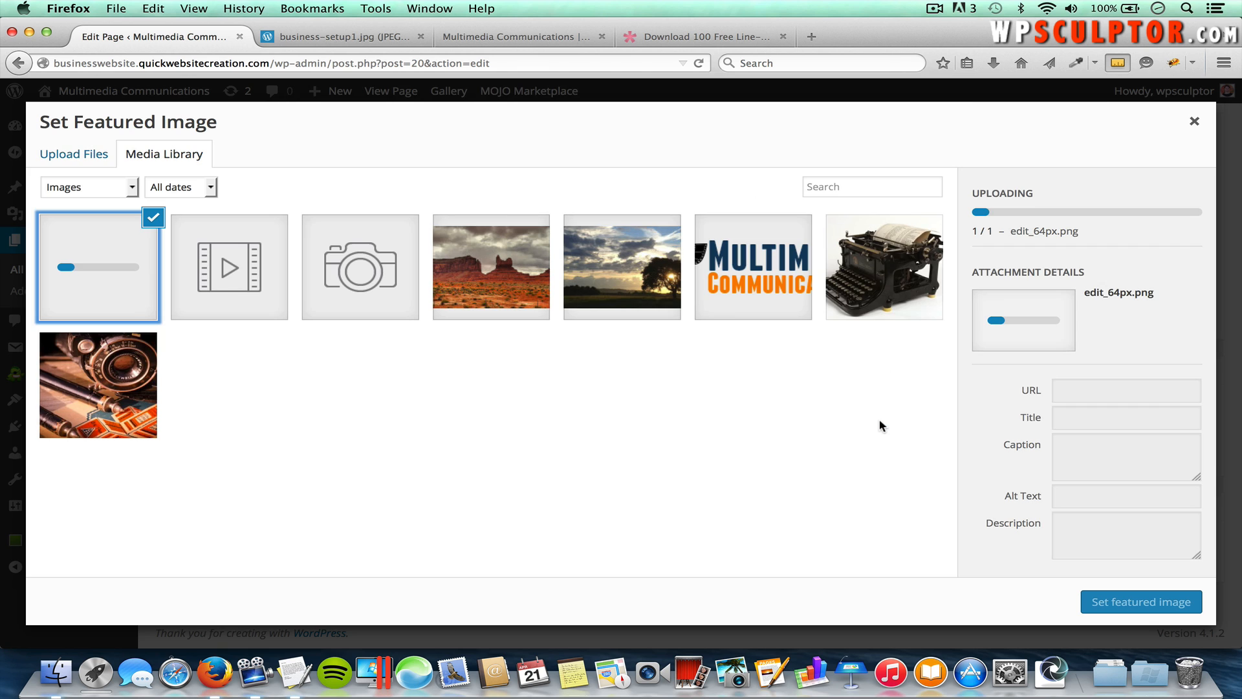
{"action": "left_click", "coordinate": [1146, 603]}
{"action": "scroll", "coordinate": [1187, 392], "scroll_direction": "up", "scroll_amount": 3}
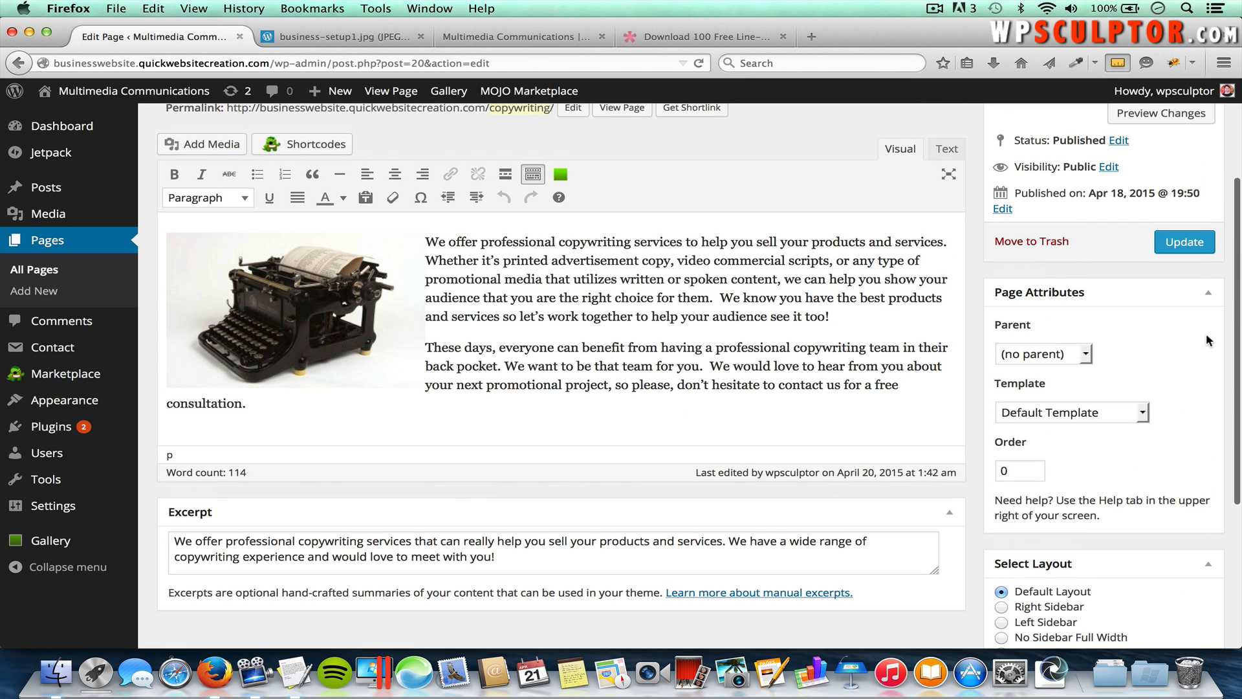
{"action": "left_click", "coordinate": [1185, 245]}
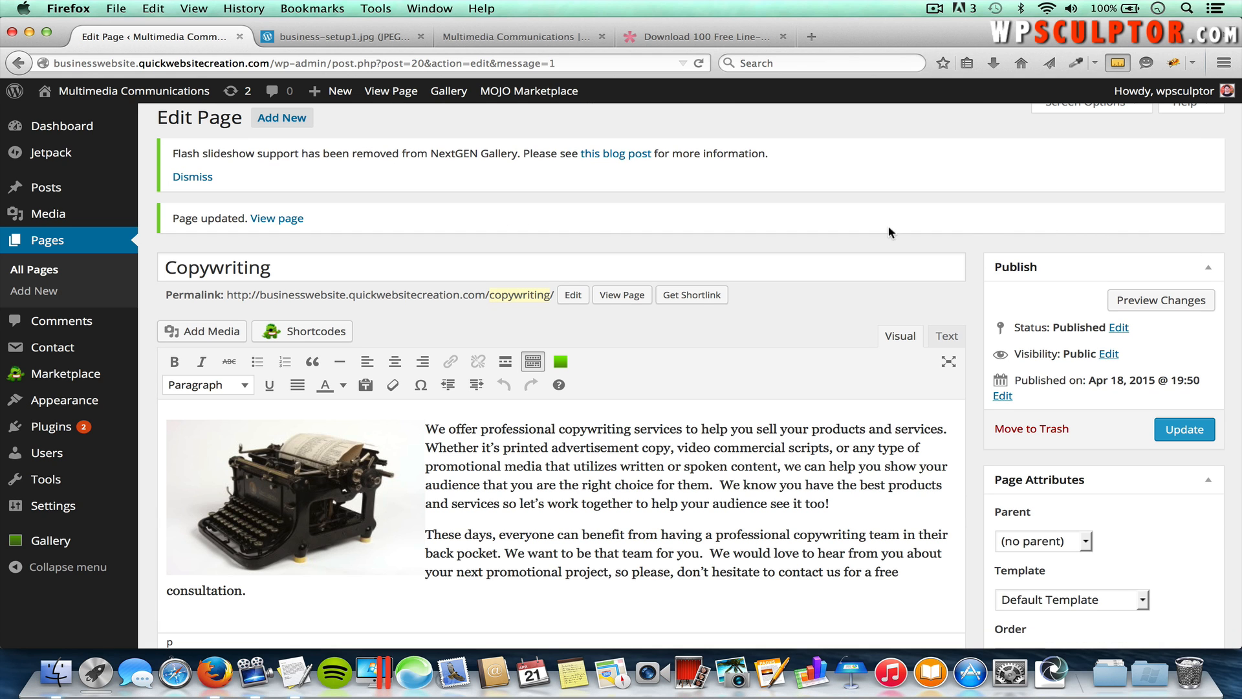
Step: On the Widgets page, add a TG: Services widget to the Business Top Sidebar
{"action": "mouse_move", "coordinate": [64, 400]}
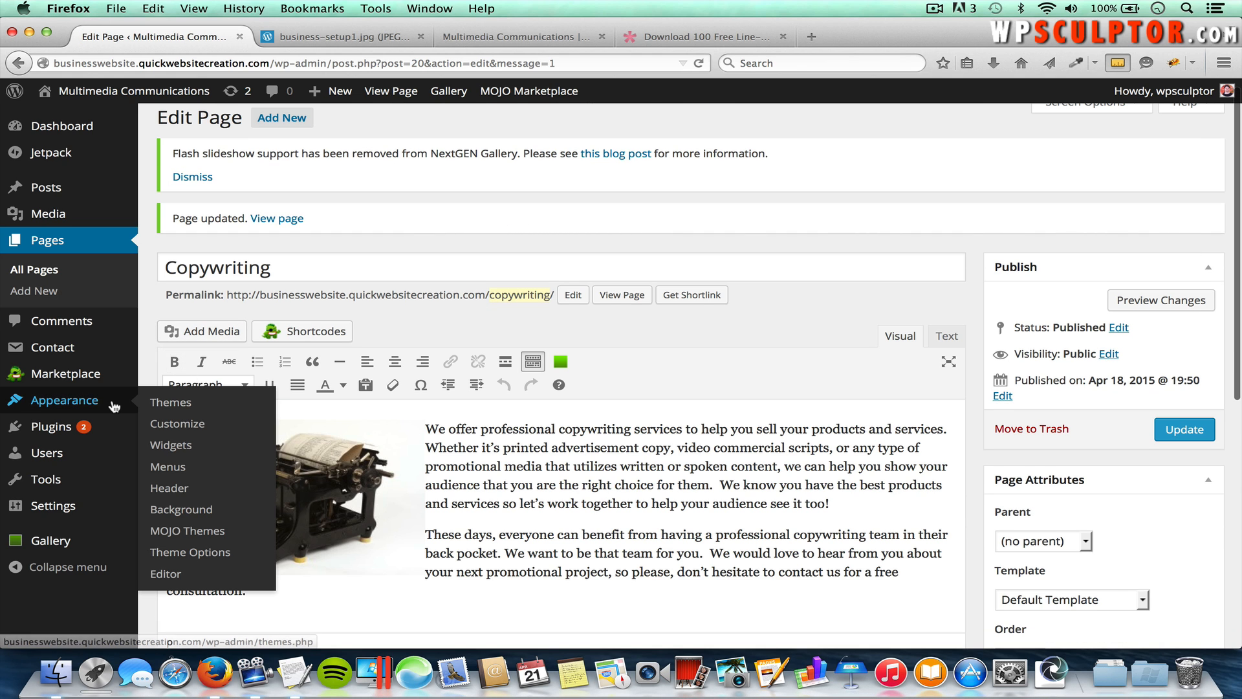
{"action": "left_click", "coordinate": [173, 445]}
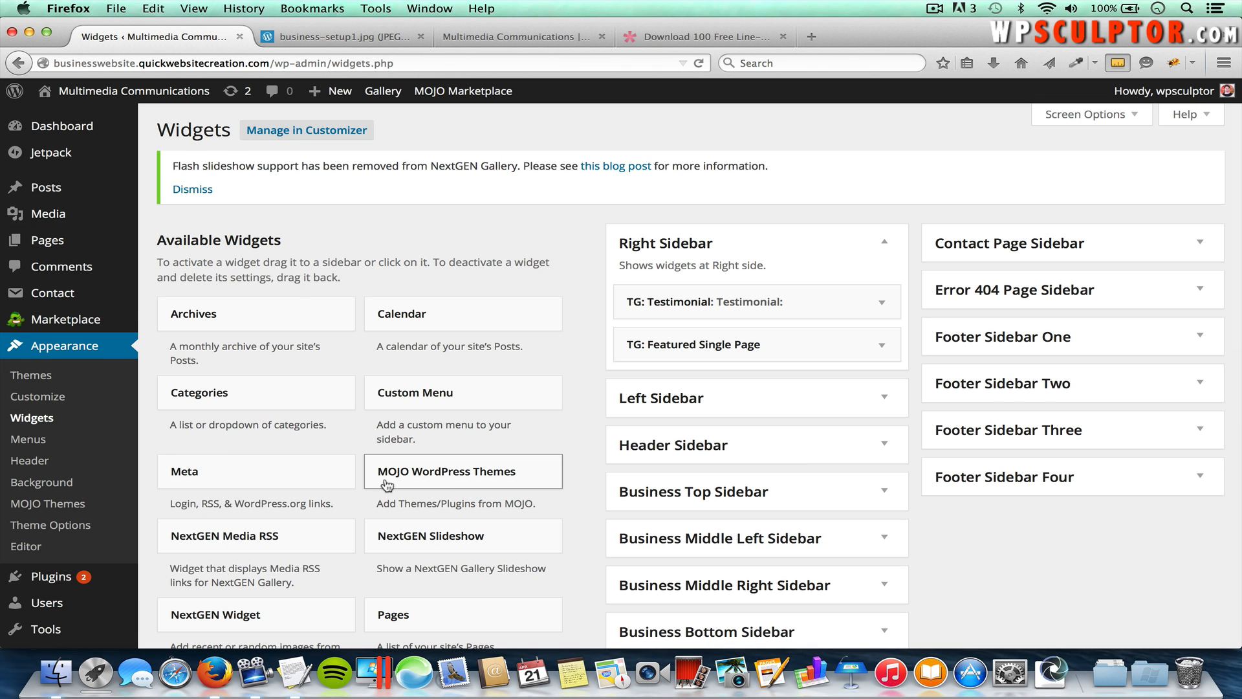
{"action": "scroll", "coordinate": [453, 487], "scroll_direction": "down", "scroll_amount": 5}
{"action": "scroll", "coordinate": [452, 487], "scroll_direction": "down", "scroll_amount": 10}
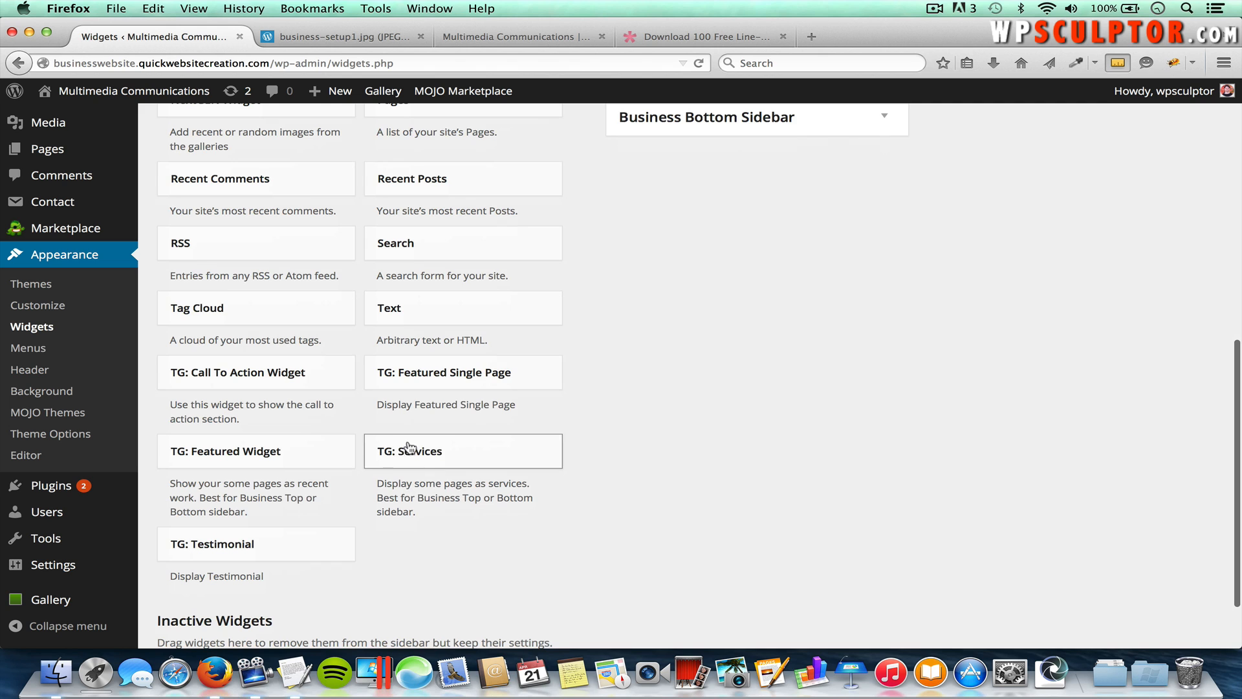
{"action": "left_click", "coordinate": [449, 460]}
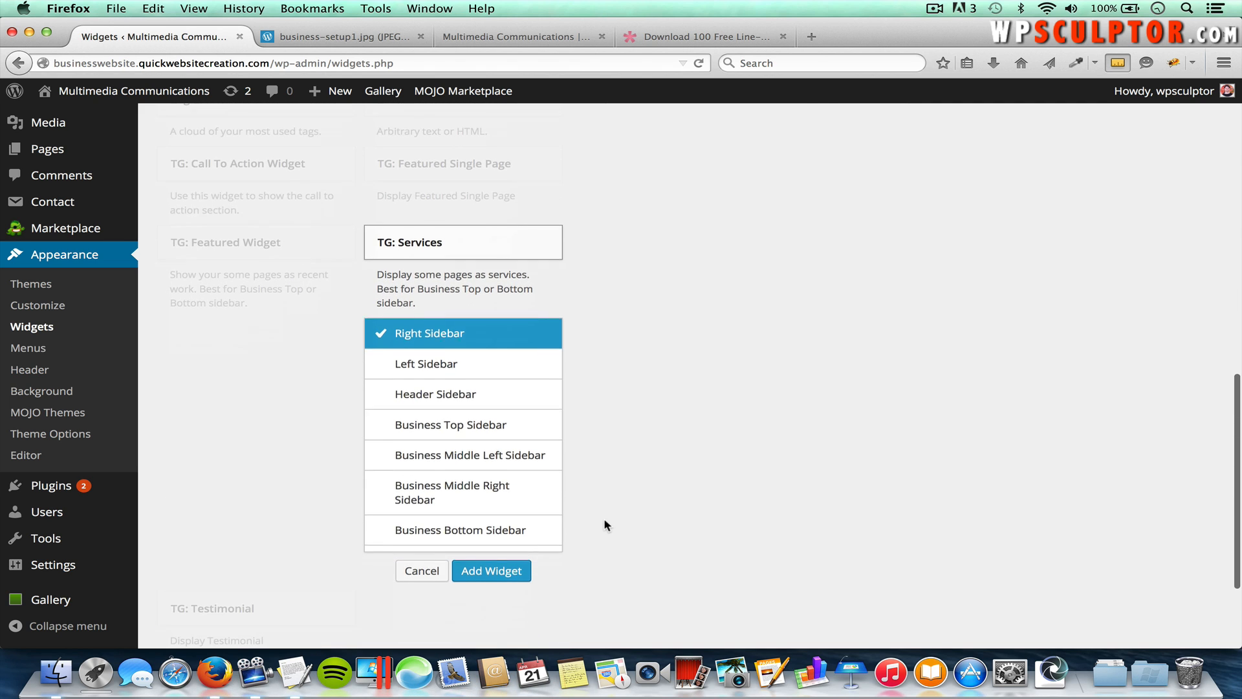
{"action": "left_click", "coordinate": [486, 421]}
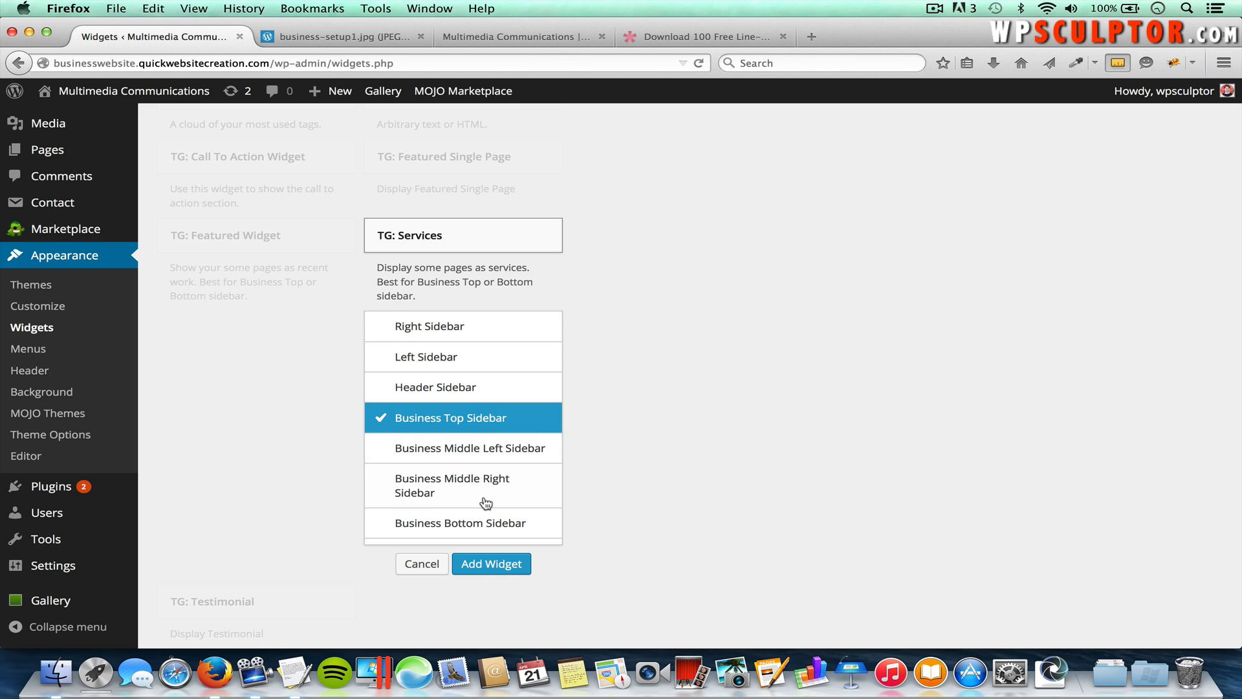
{"action": "left_click", "coordinate": [484, 563]}
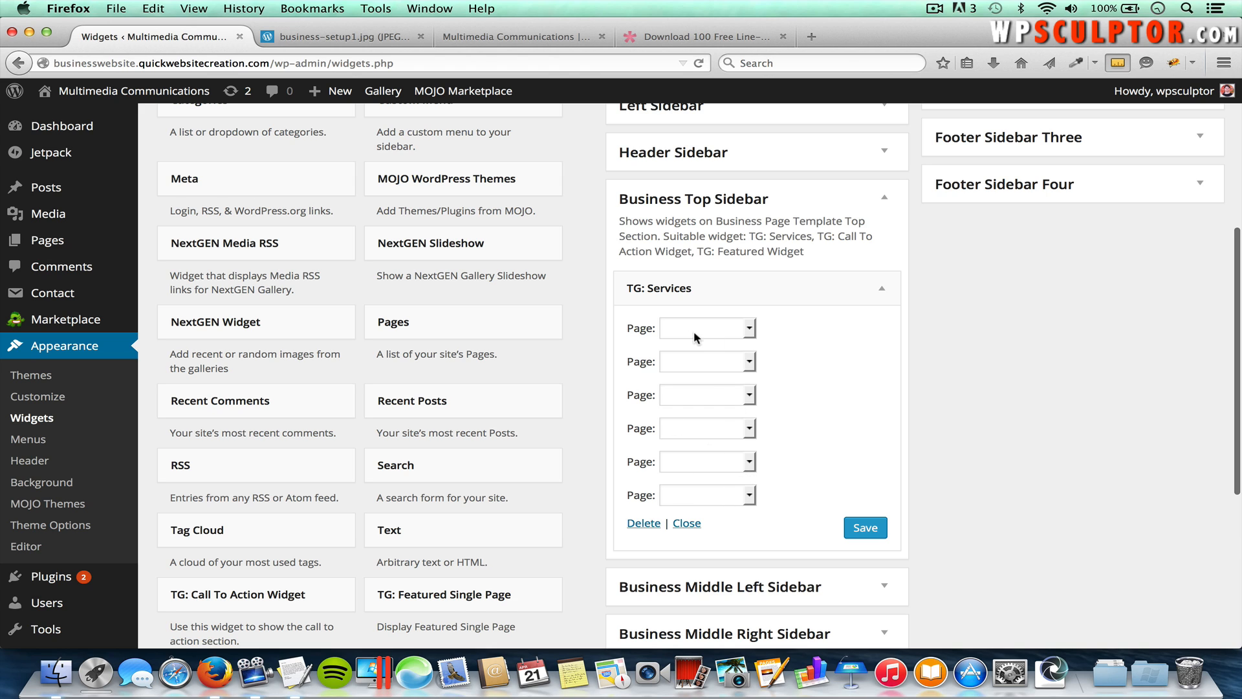
Step: Set the widget's three services to Photography, Video and Copywriting, save it, and return to the homepage tab
{"action": "left_click", "coordinate": [717, 330]}
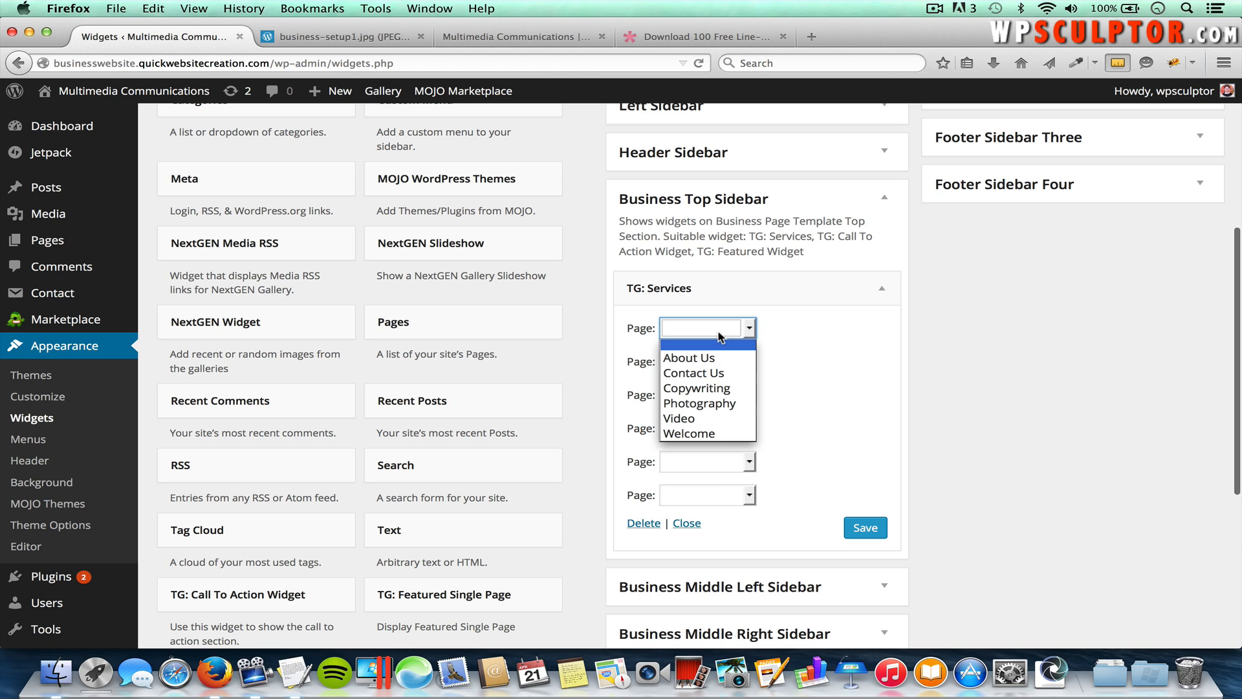
{"action": "left_click", "coordinate": [714, 404]}
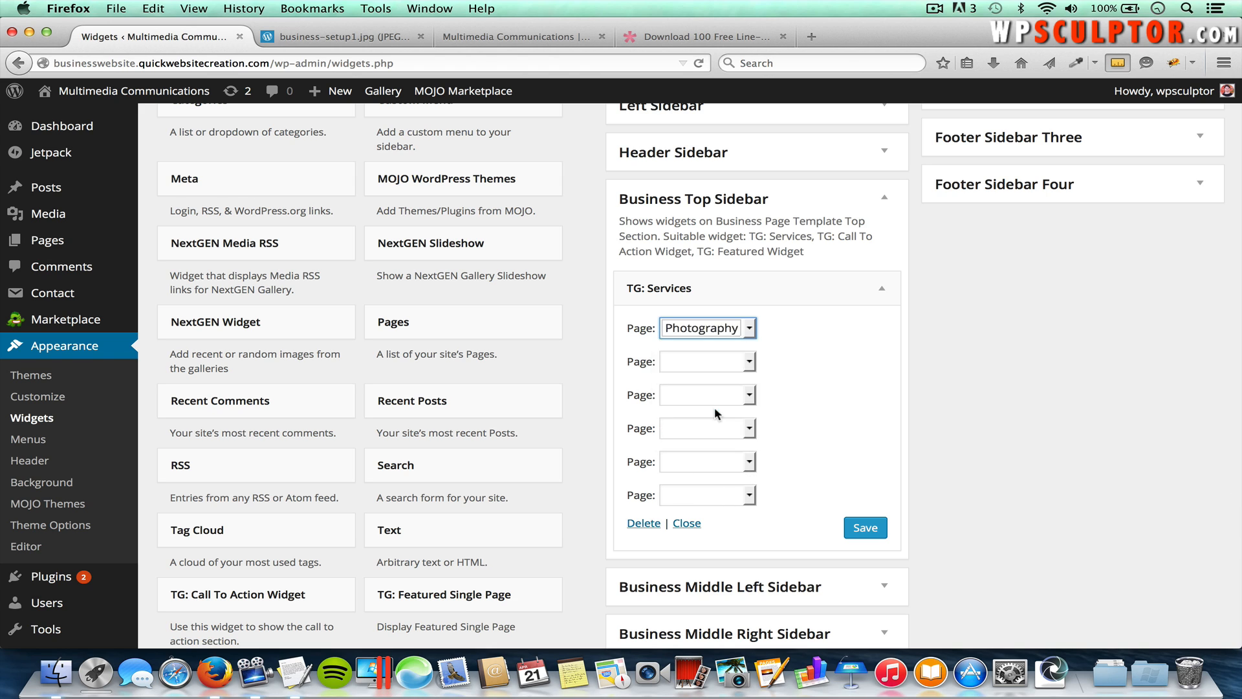
{"action": "left_click", "coordinate": [704, 363]}
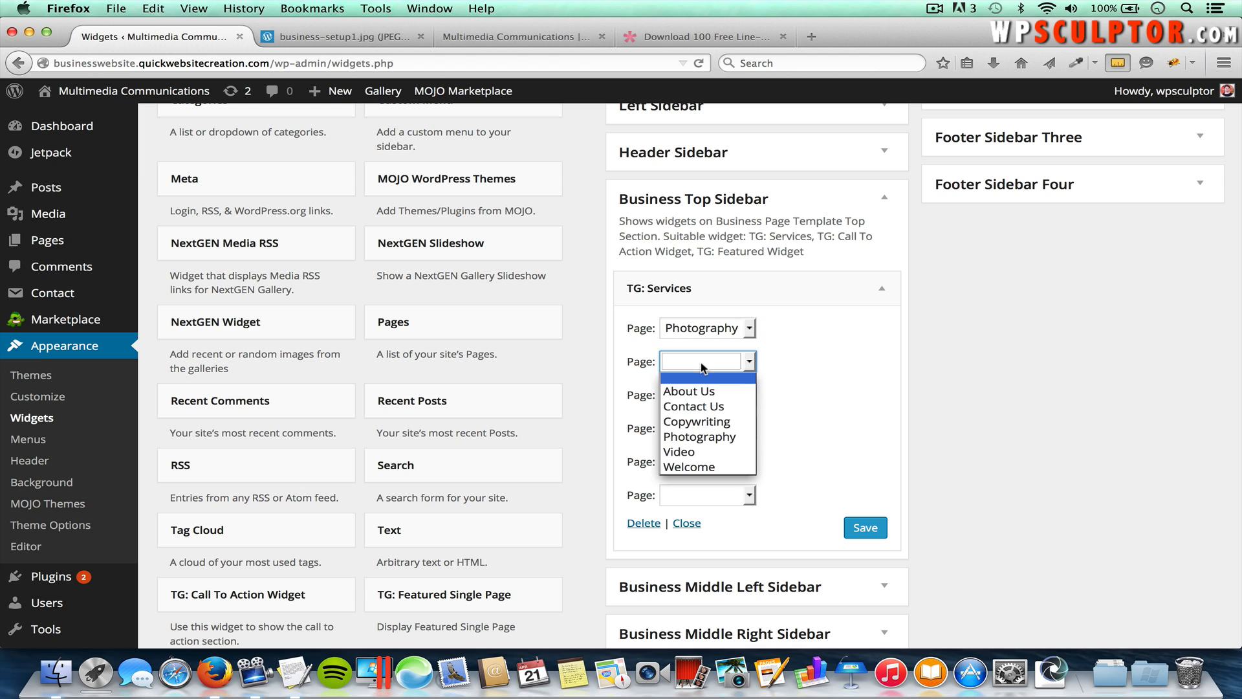
{"action": "left_click", "coordinate": [687, 452]}
{"action": "left_click", "coordinate": [713, 404]}
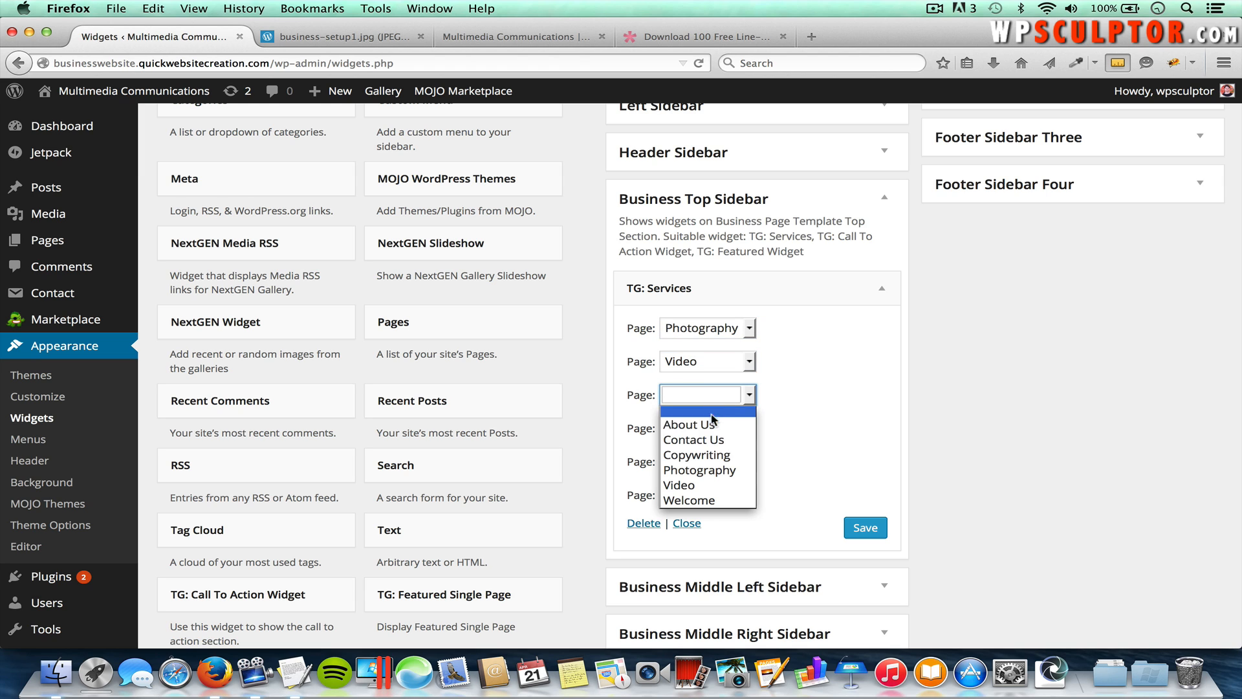
{"action": "left_click", "coordinate": [707, 461]}
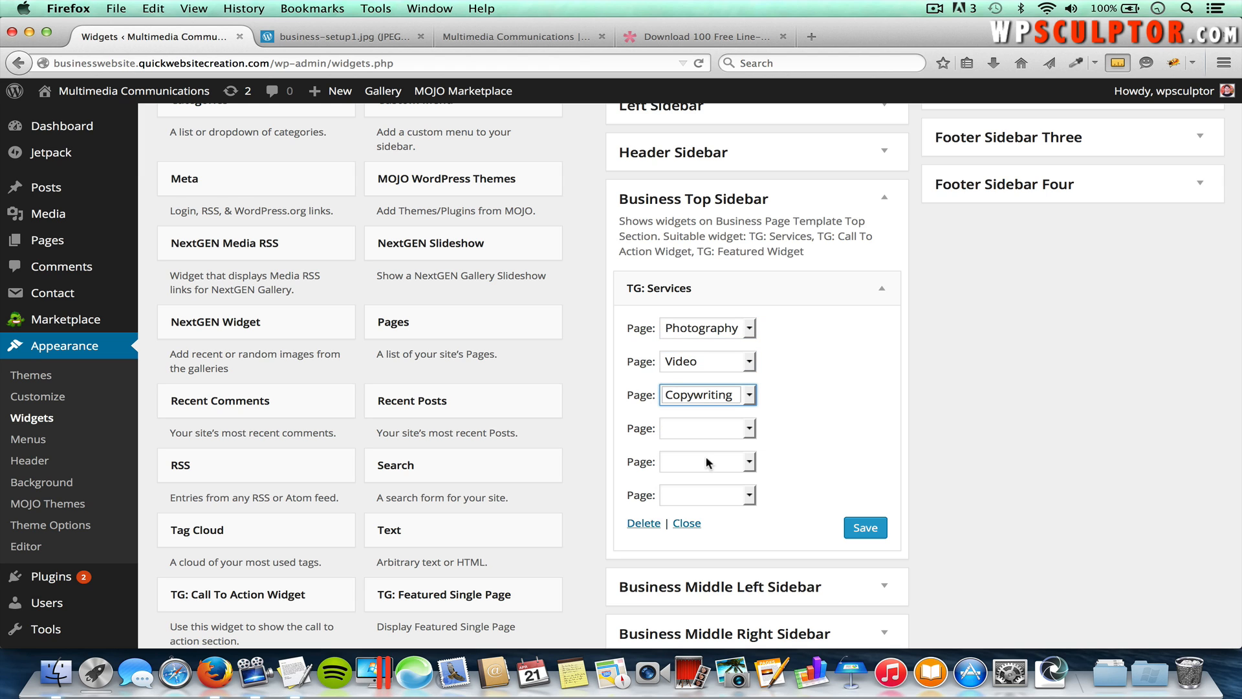
{"action": "left_click", "coordinate": [865, 528]}
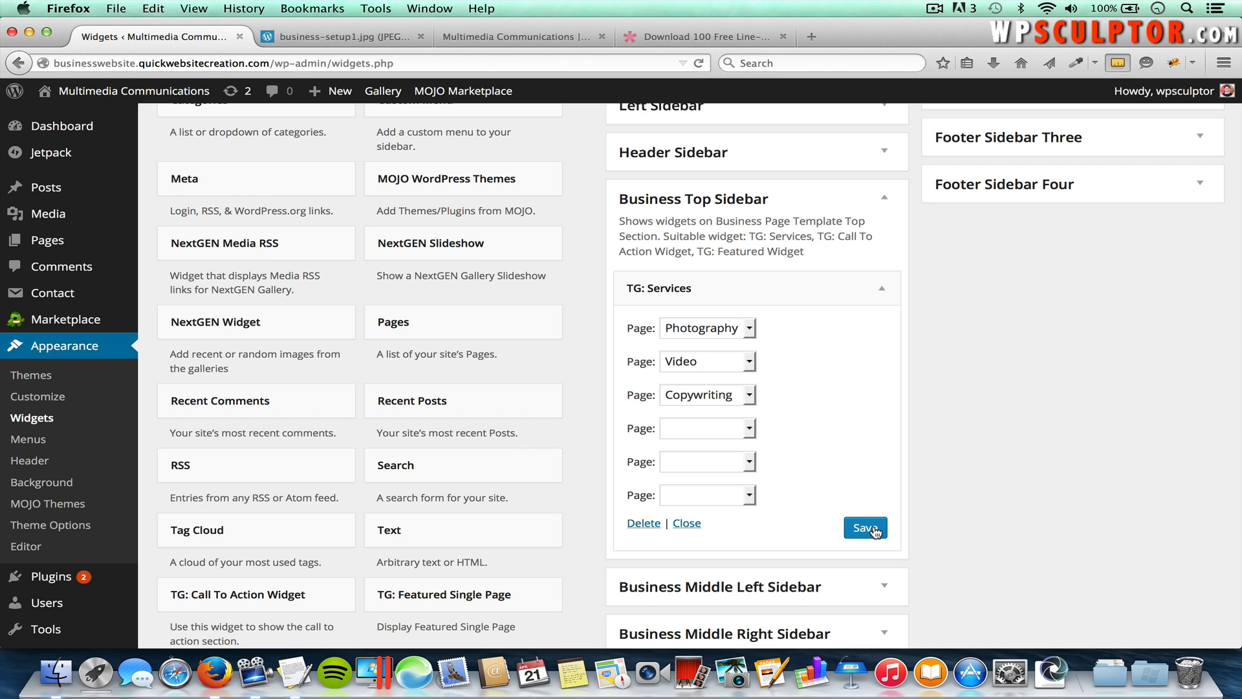
{"action": "left_click", "coordinate": [545, 40]}
Step: Reload the homepage and scroll to the new Photography, Video and Copywriting service blocks
{"action": "scroll", "coordinate": [575, 277], "scroll_direction": "down", "scroll_amount": 5}
{"action": "scroll", "coordinate": [581, 306], "scroll_direction": "up", "scroll_amount": 1}
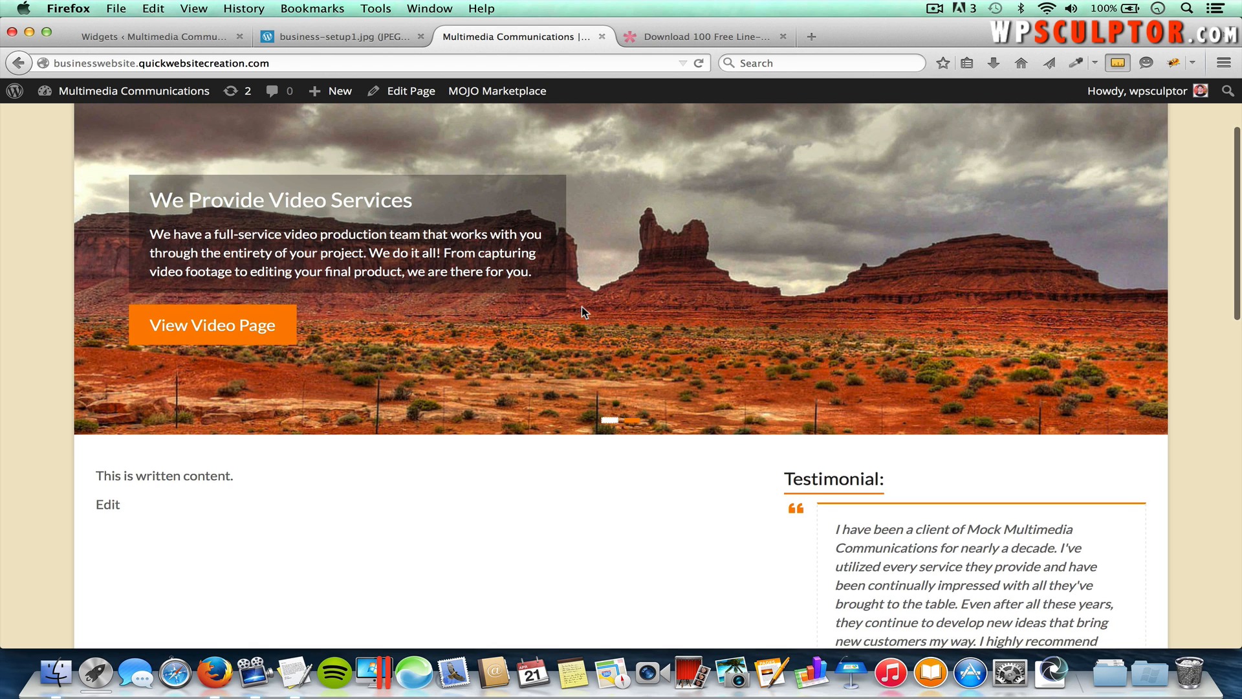
{"action": "key", "text": "super+r"}
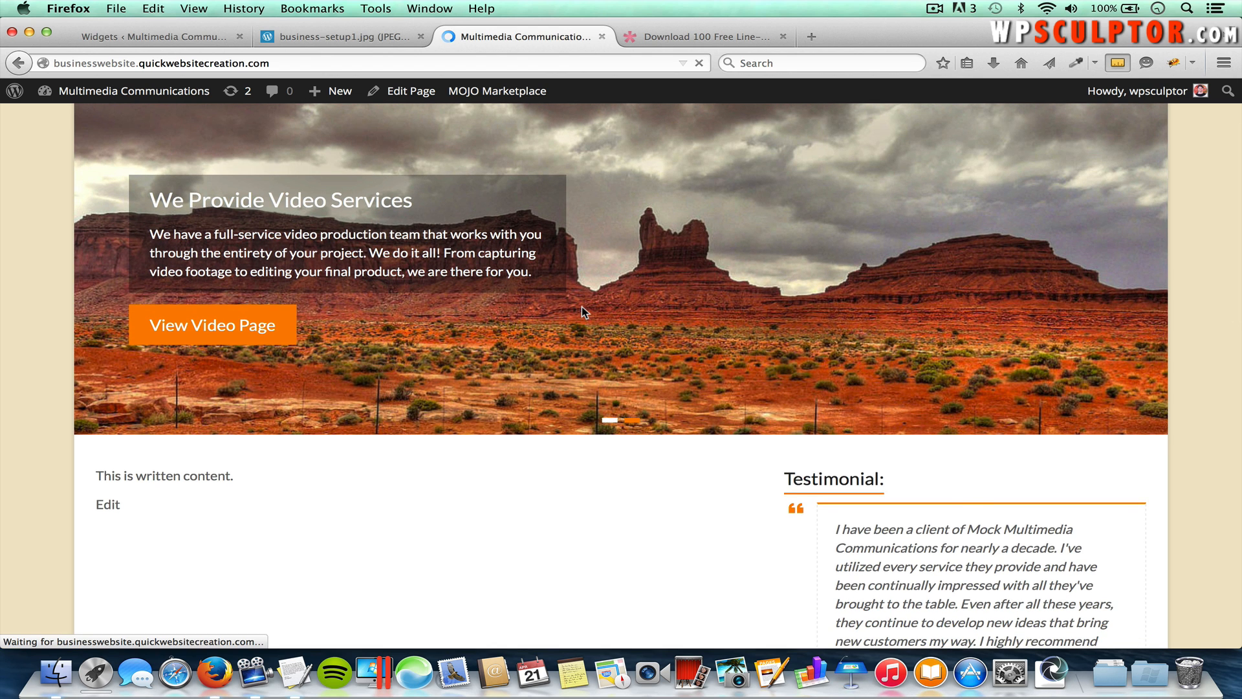
{"action": "scroll", "coordinate": [726, 443], "scroll_direction": "down", "scroll_amount": 3}
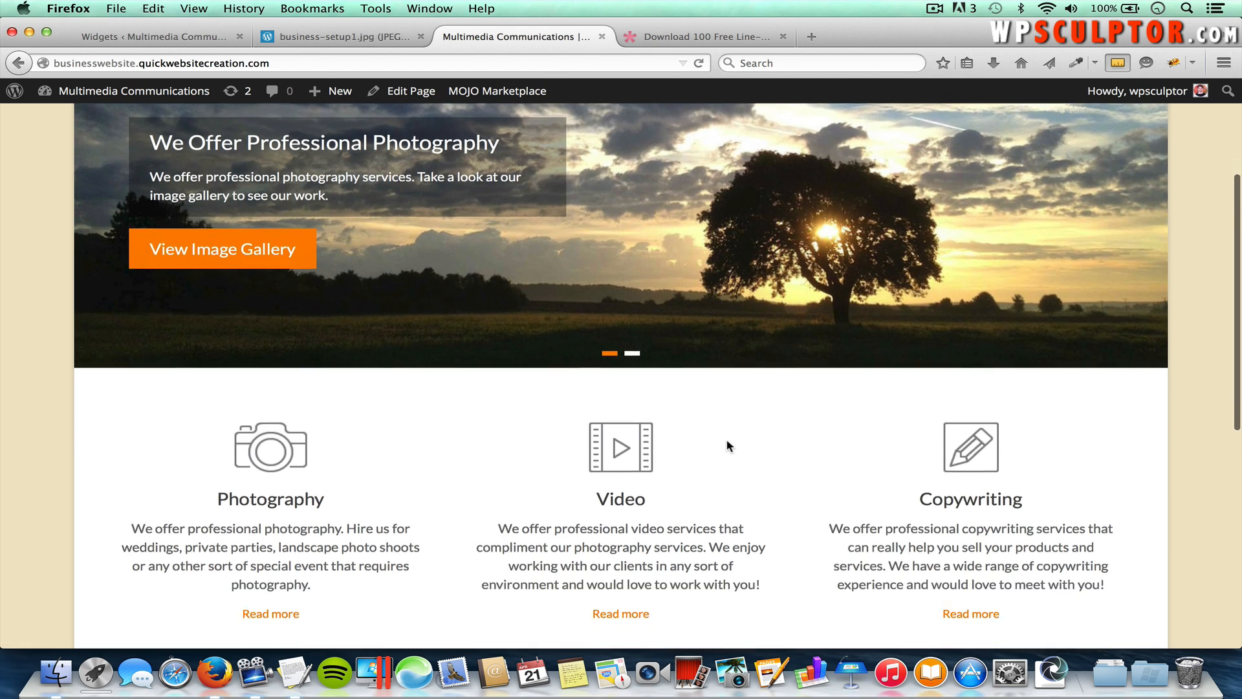
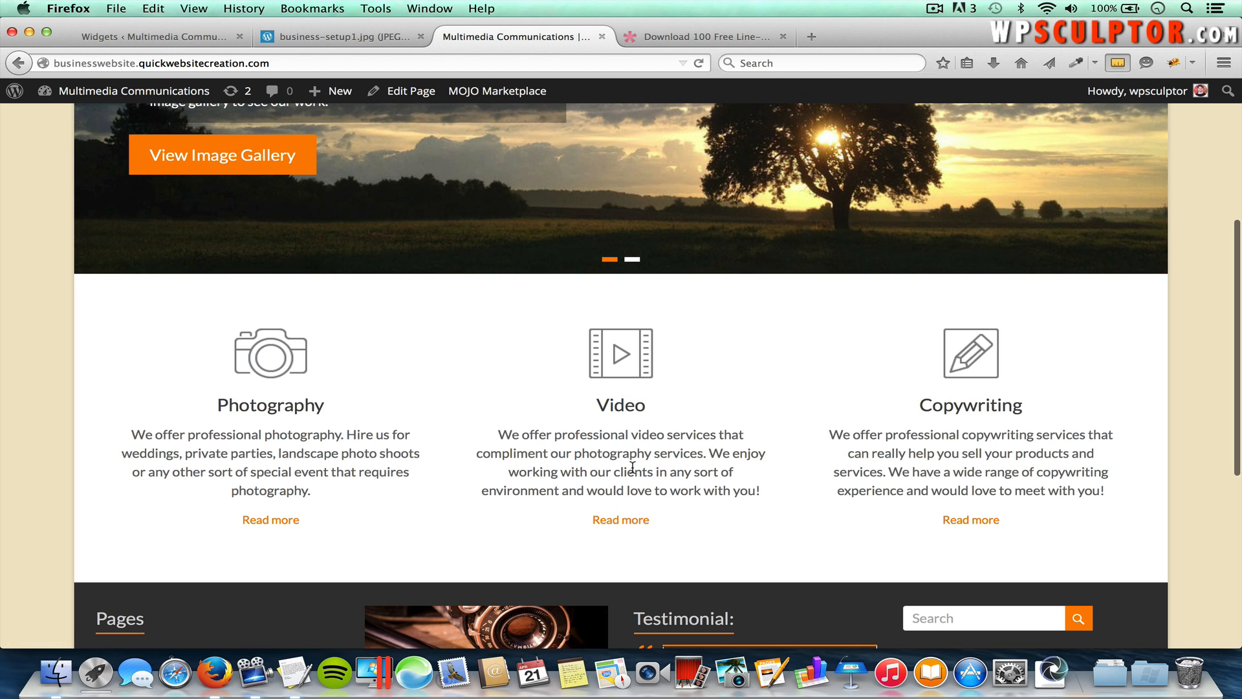
Step: Follow the Video service's Read more link, then return home and review the three service blocks
{"action": "left_click", "coordinate": [628, 522]}
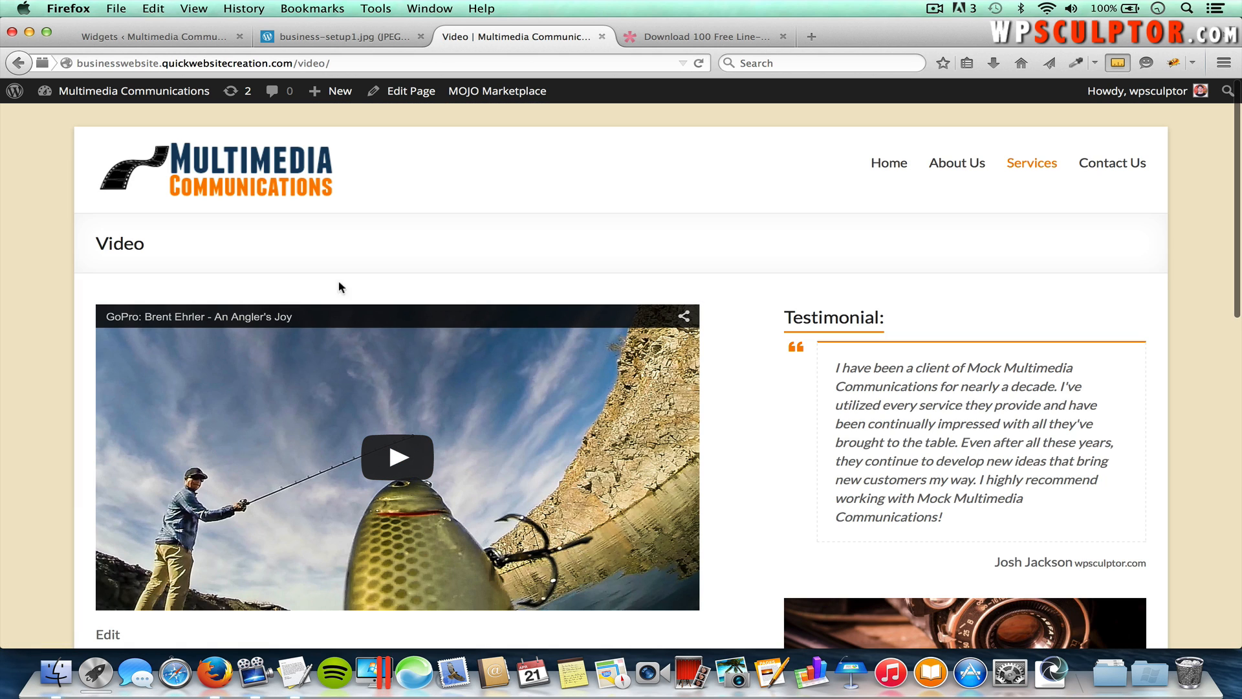
{"action": "left_click", "coordinate": [275, 186]}
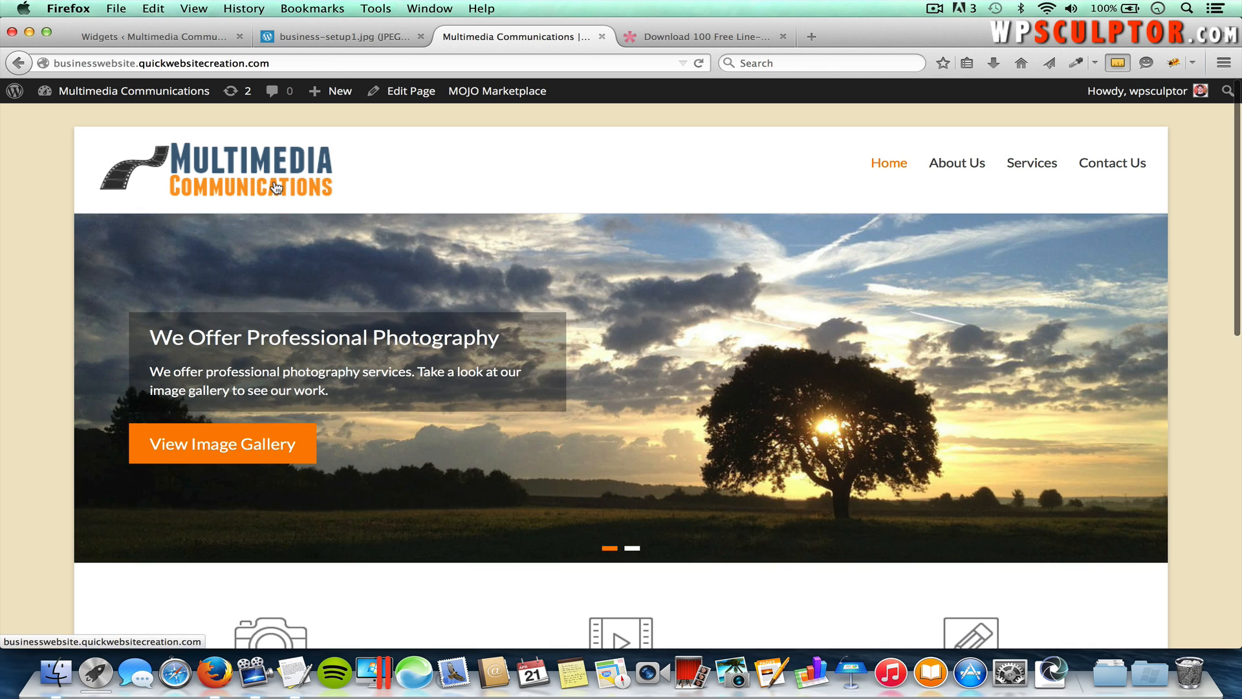
{"action": "scroll", "coordinate": [317, 359], "scroll_direction": "down", "scroll_amount": 3}
{"action": "scroll", "coordinate": [317, 360], "scroll_direction": "down", "scroll_amount": 3}
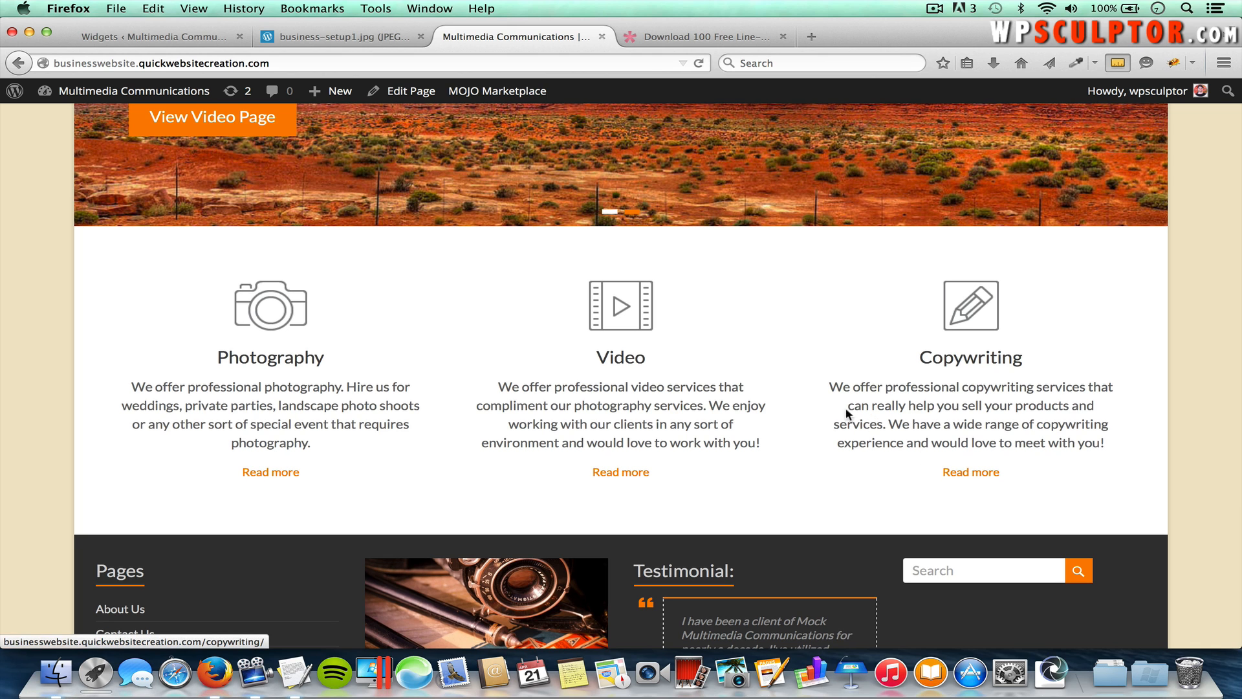
{"action": "left_click", "coordinate": [159, 37]}
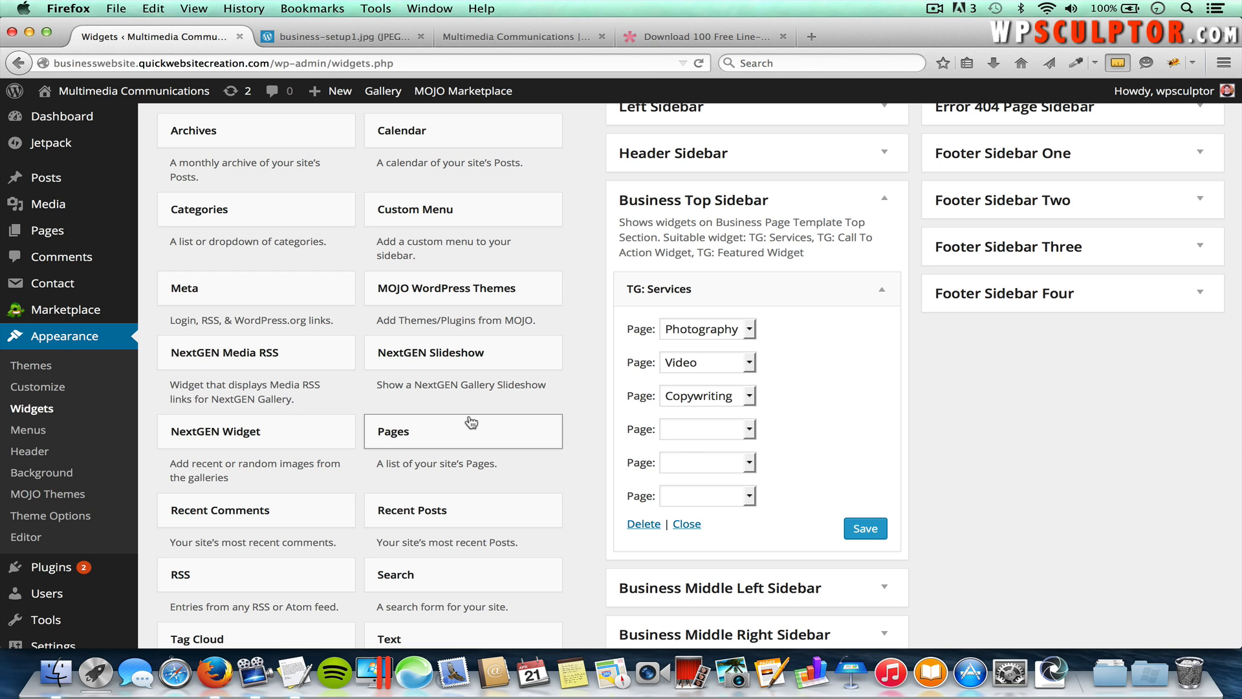
Step: Place TG: Featured Single Page in Business Middle Left Sidebar, set its Page to About Us, and save
{"action": "scroll", "coordinate": [471, 421], "scroll_direction": "down", "scroll_amount": 10}
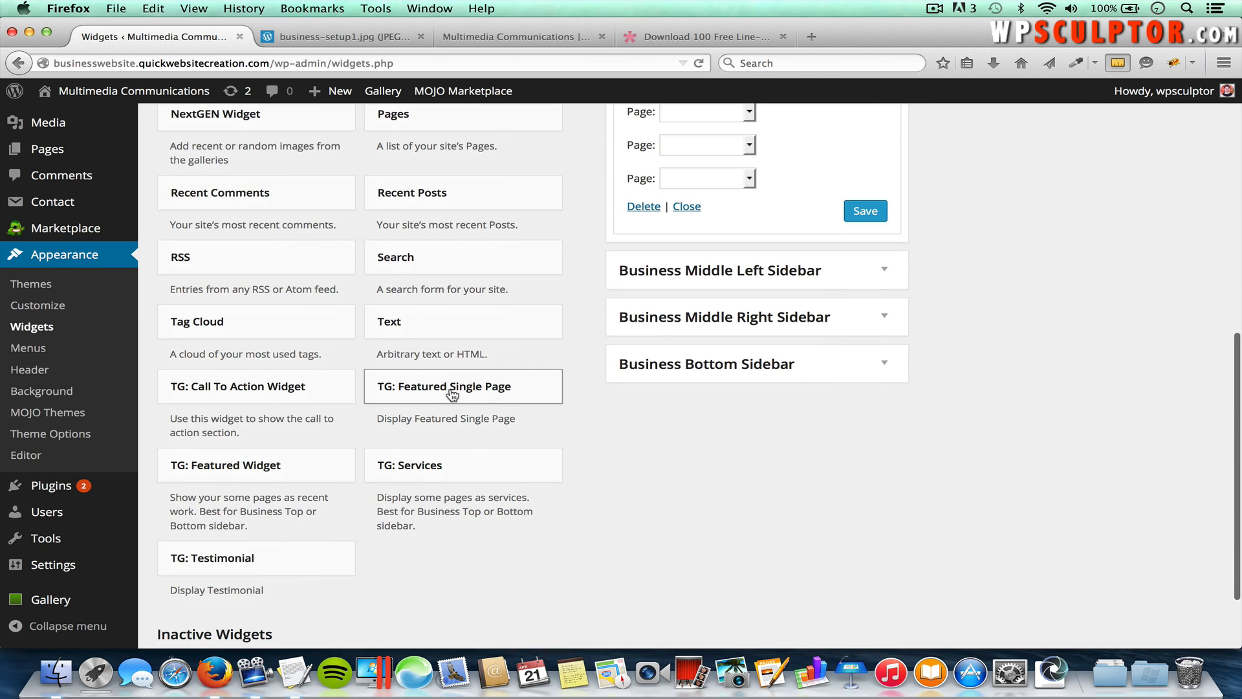
{"action": "left_click", "coordinate": [452, 394]}
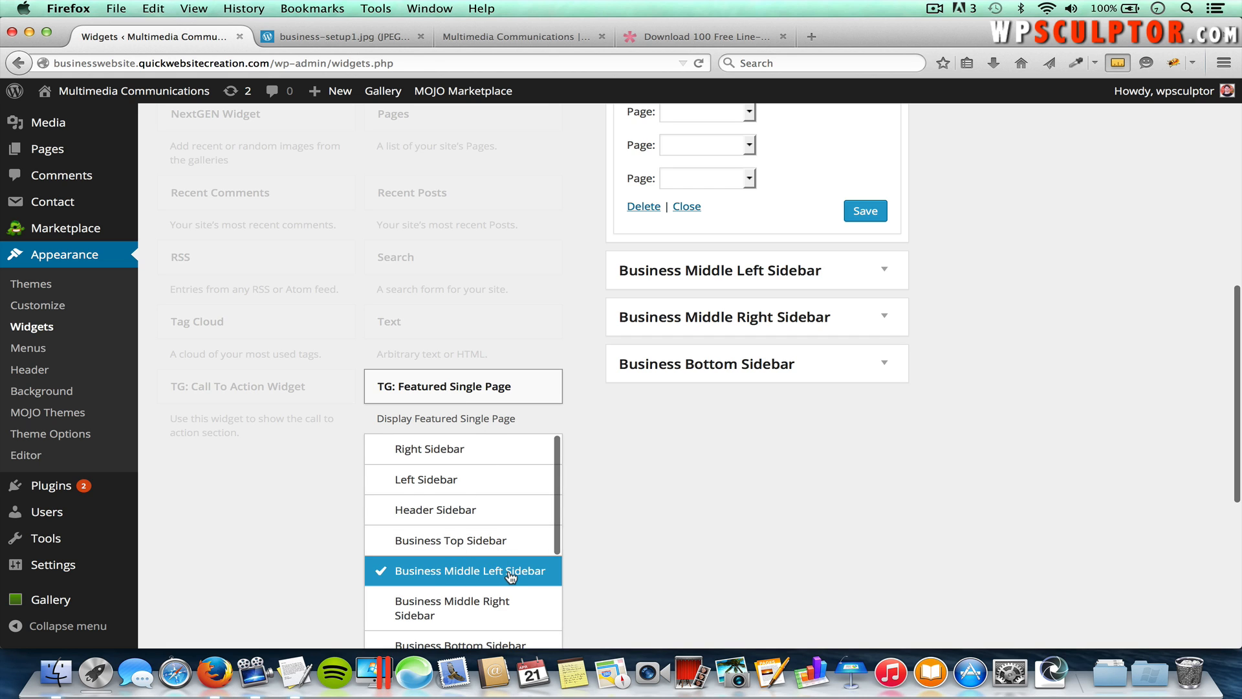
{"action": "scroll", "coordinate": [593, 566], "scroll_direction": "down", "scroll_amount": 3}
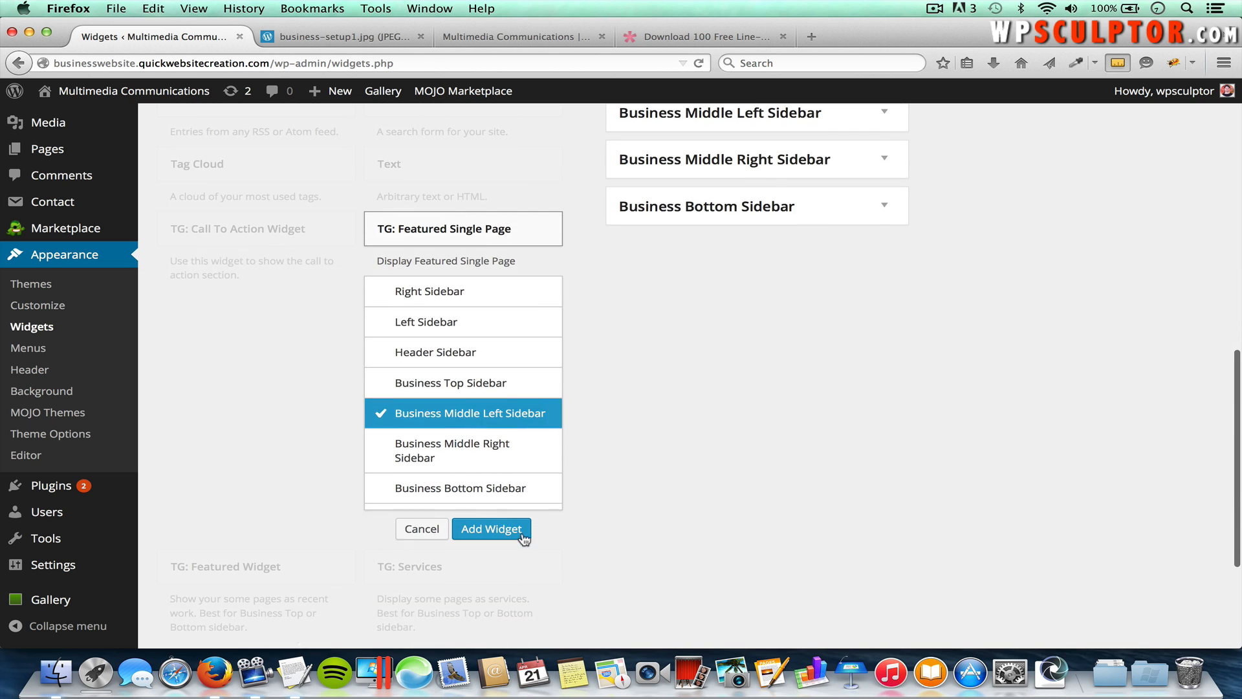
{"action": "left_click", "coordinate": [517, 533]}
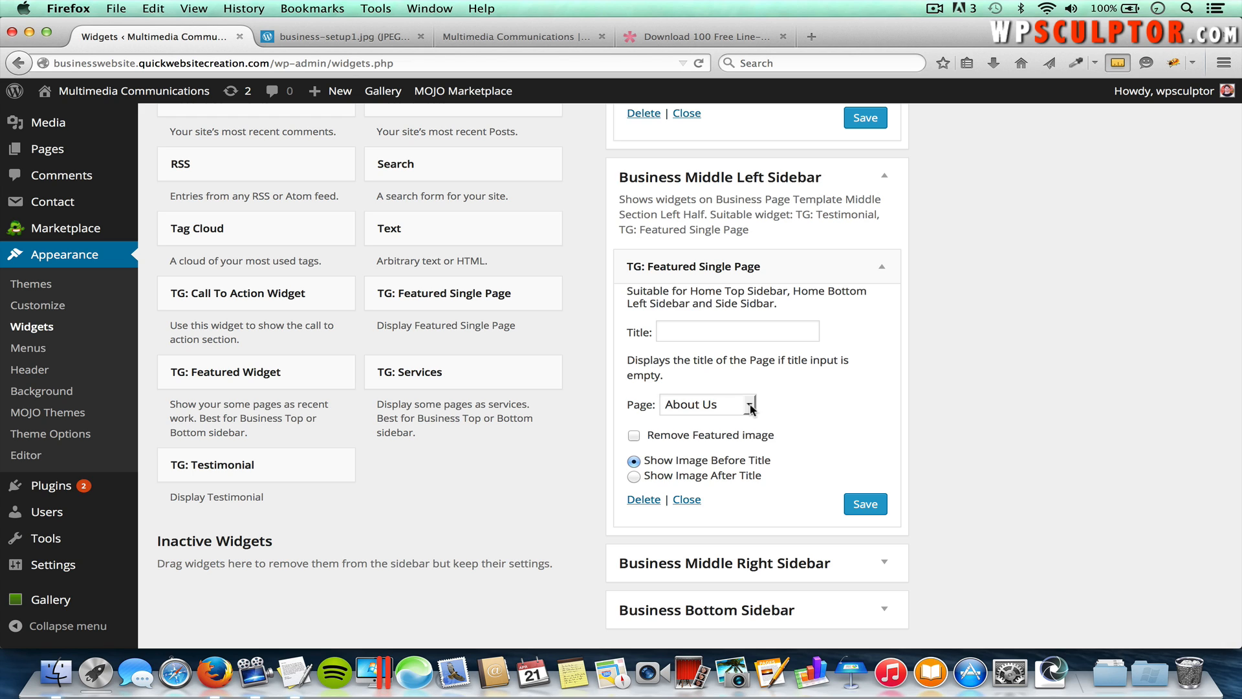
{"action": "left_click", "coordinate": [725, 406]}
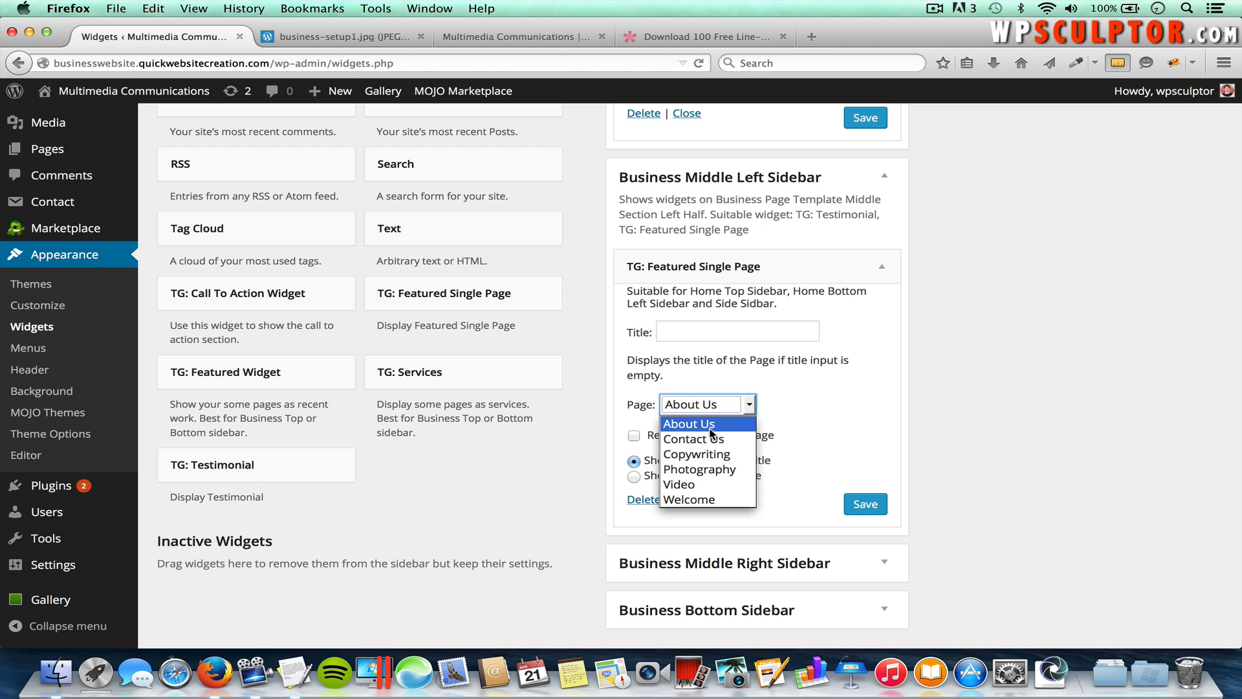
{"action": "left_click", "coordinate": [710, 429]}
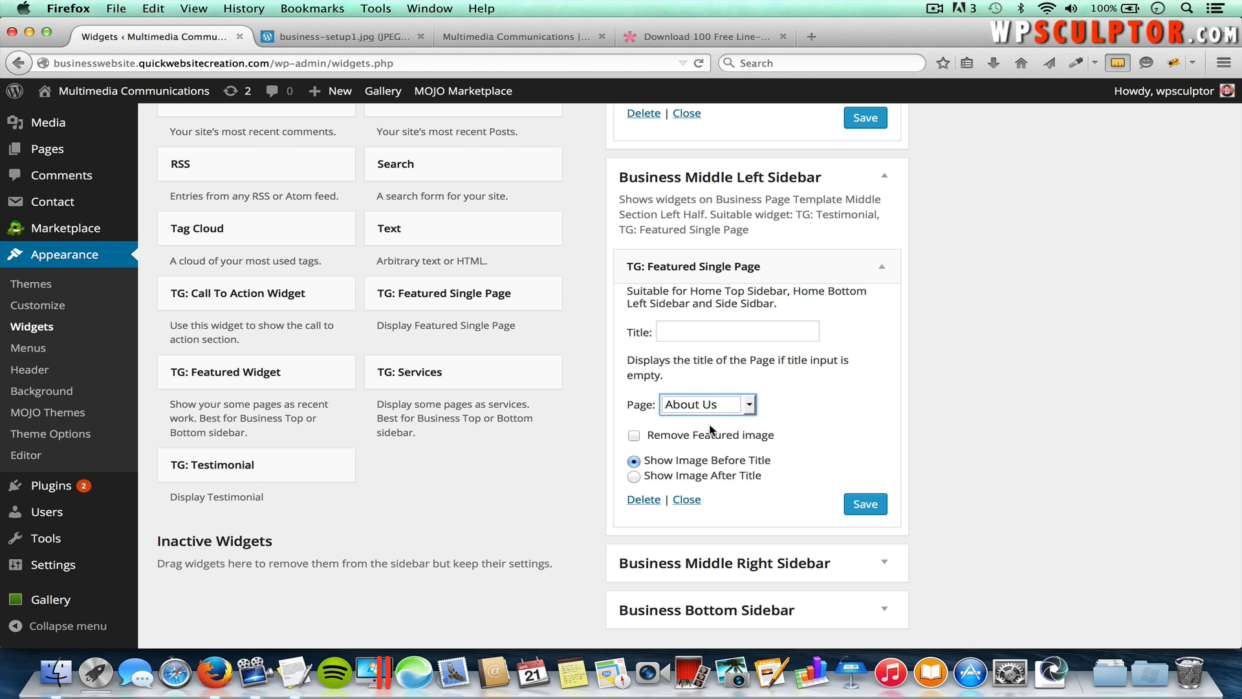
{"action": "left_click", "coordinate": [866, 514]}
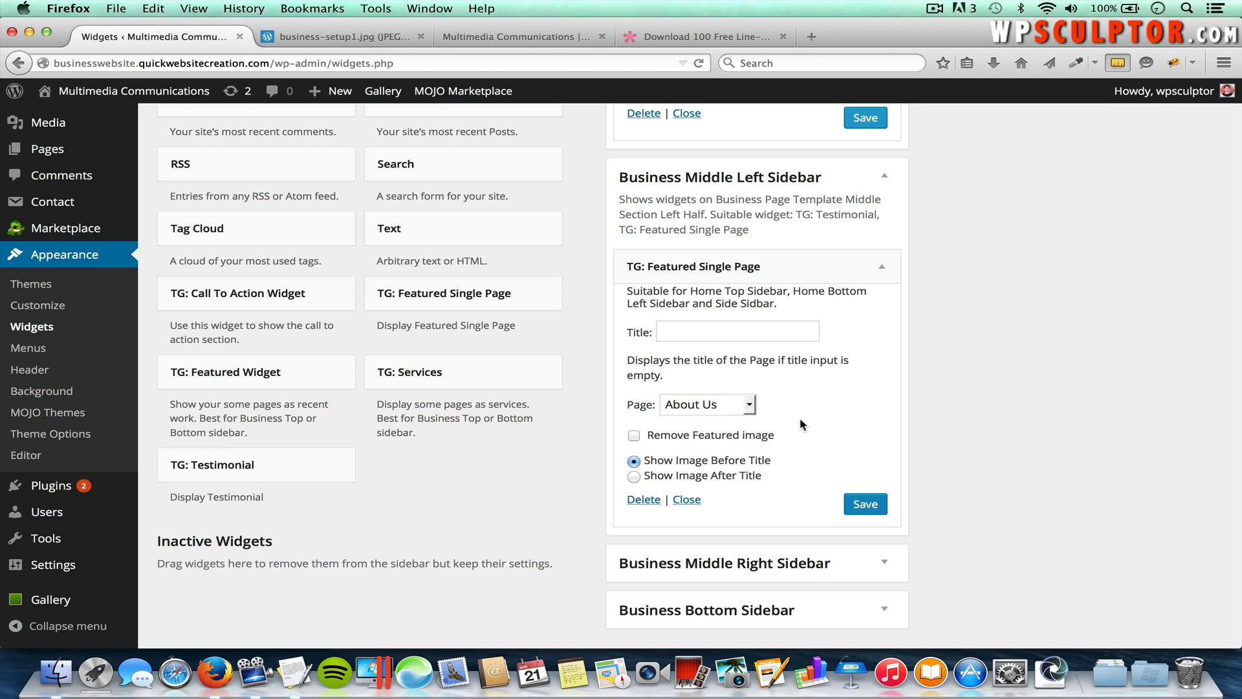
{"action": "left_click", "coordinate": [494, 36]}
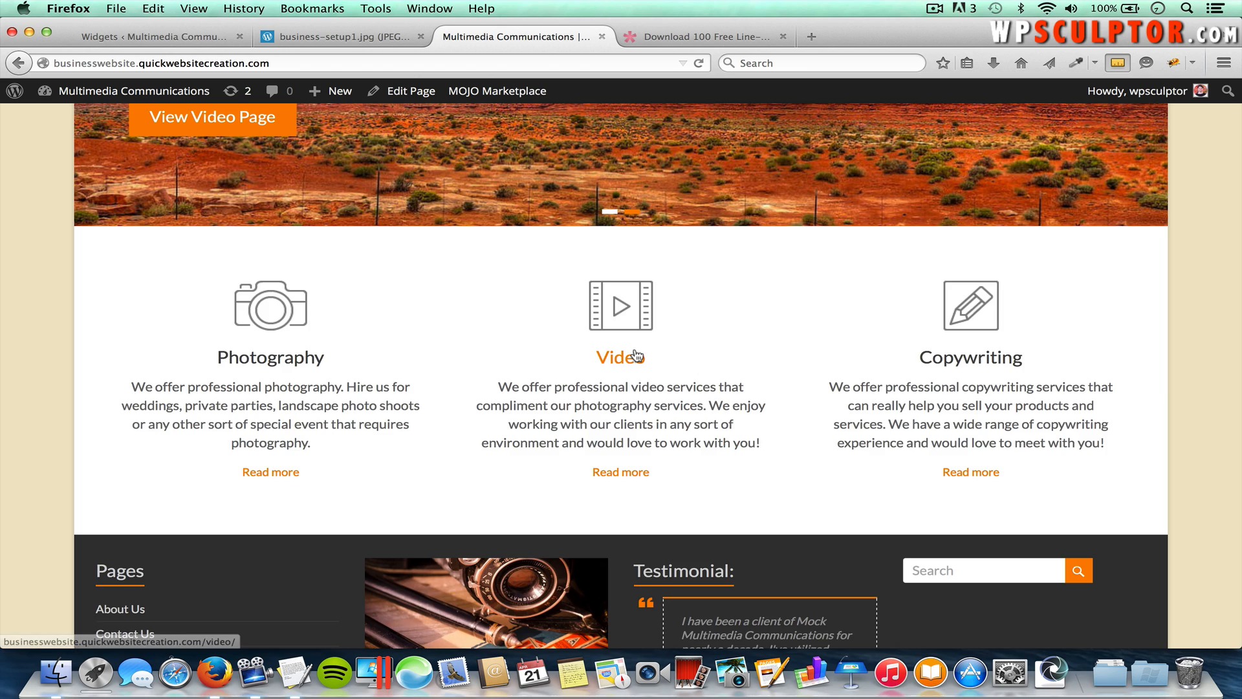
Step: Reload the homepage and scroll down to the new About Us block
{"action": "scroll", "coordinate": [635, 349], "scroll_direction": "up", "scroll_amount": 3}
{"action": "key", "text": "super+r"}
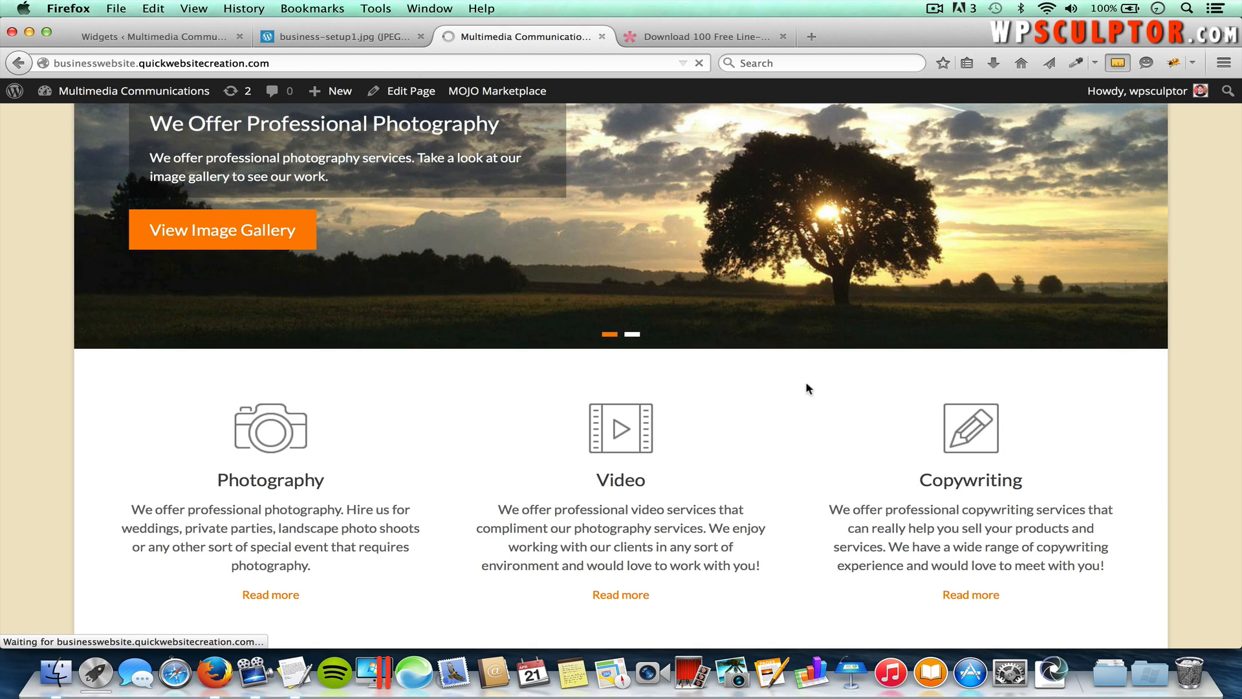
{"action": "scroll", "coordinate": [884, 412], "scroll_direction": "down", "scroll_amount": 1}
{"action": "scroll", "coordinate": [885, 412], "scroll_direction": "down", "scroll_amount": 6}
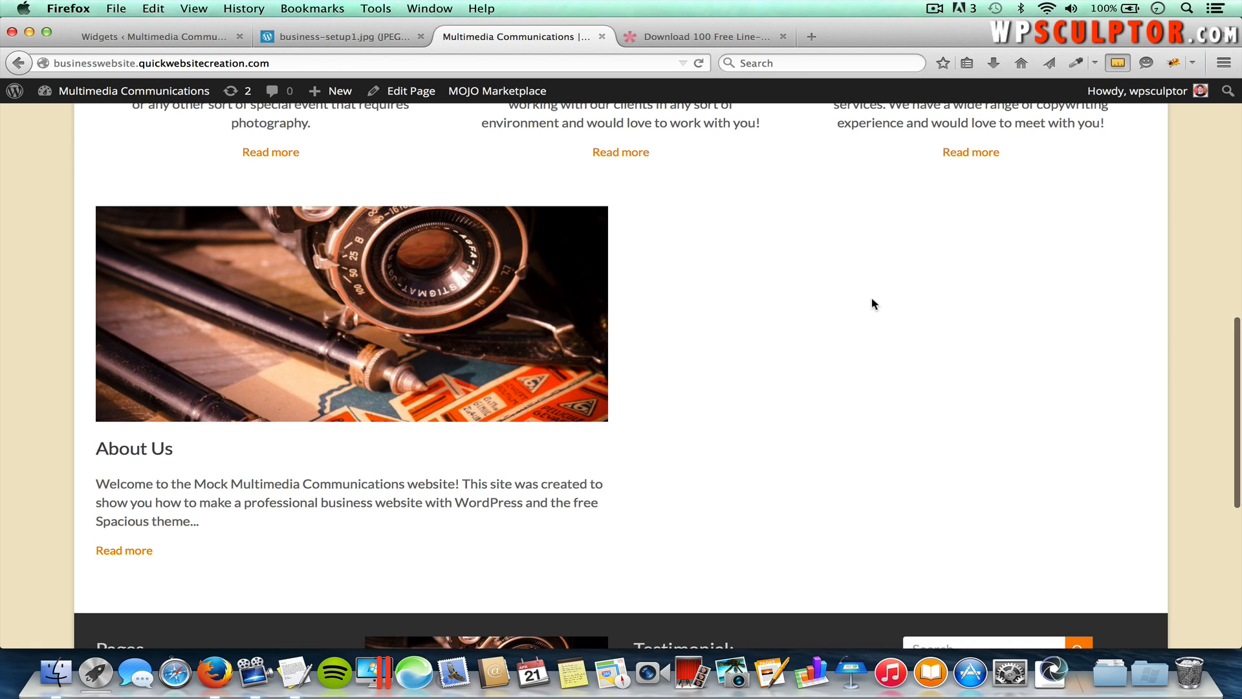
Step: Add a TG: Testimonial widget to Business Middle Right Sidebar with the title 'Testimonial:'
{"action": "left_click", "coordinate": [178, 41]}
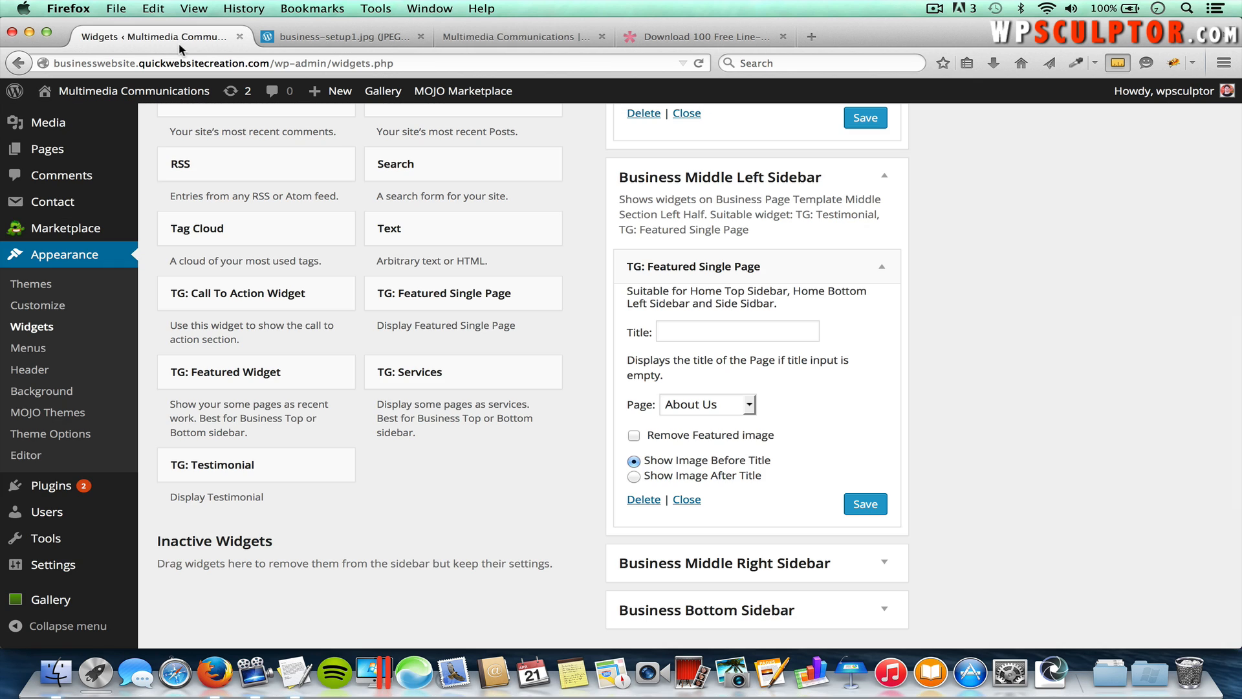
{"action": "left_click", "coordinate": [232, 467]}
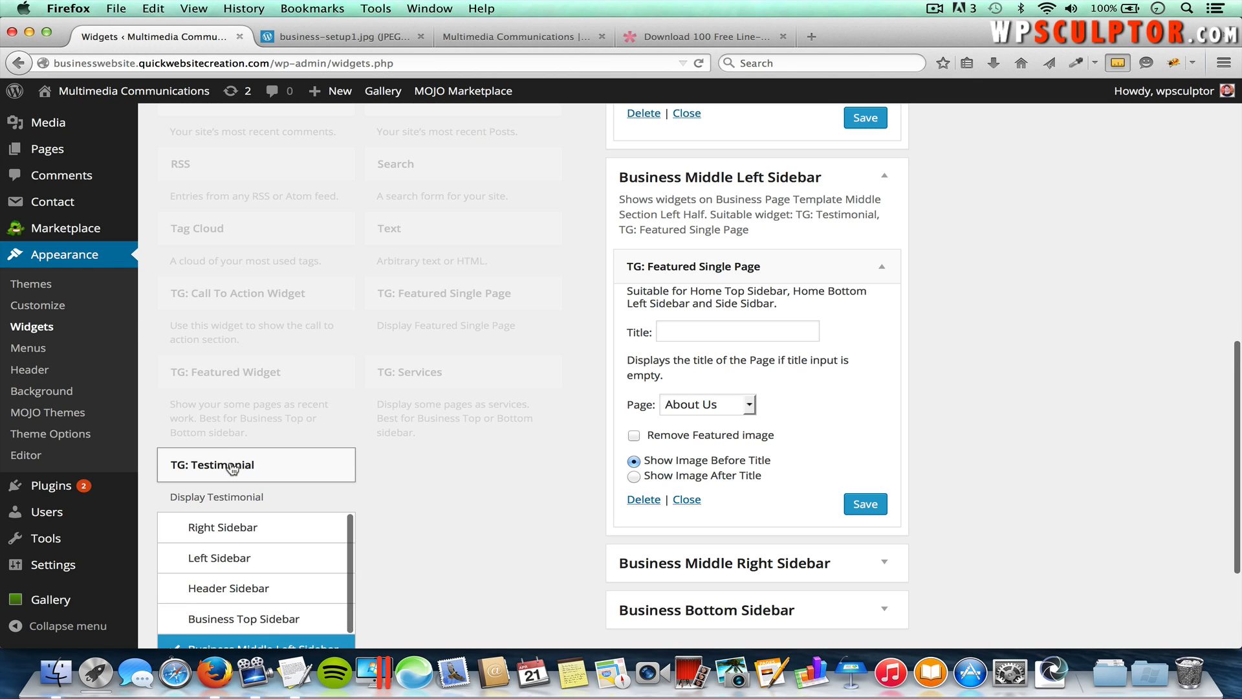
{"action": "scroll", "coordinate": [391, 471], "scroll_direction": "down", "scroll_amount": 3}
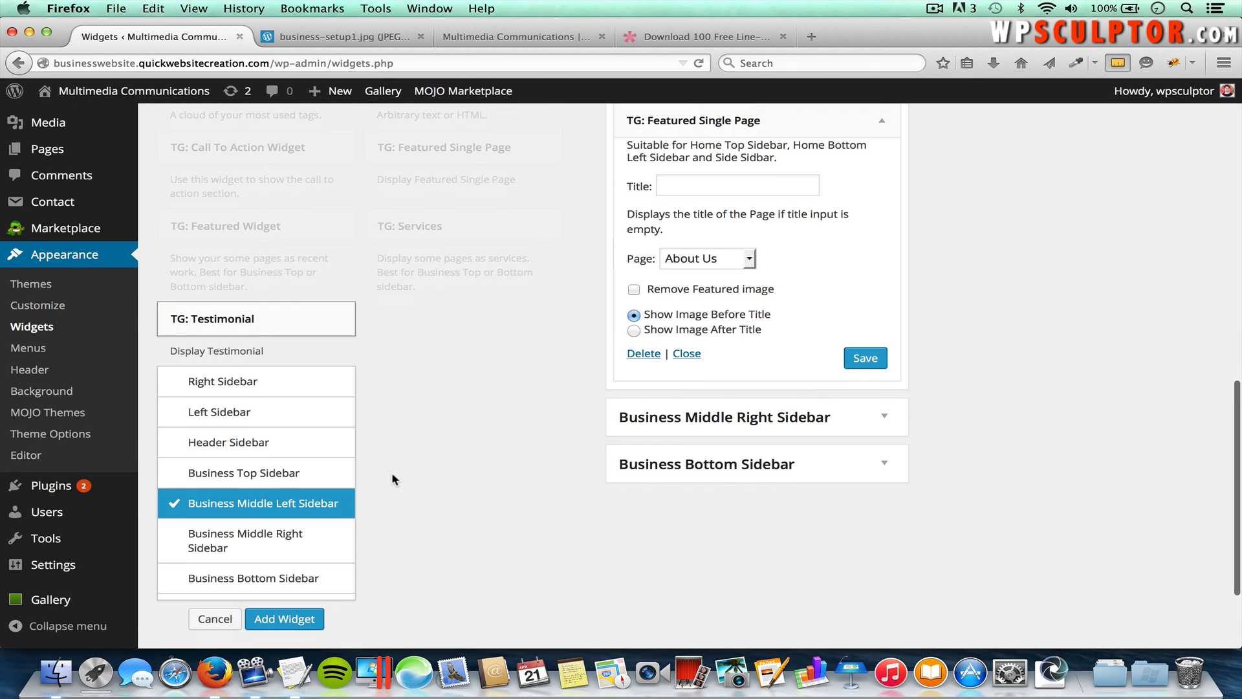
{"action": "left_click", "coordinate": [266, 542]}
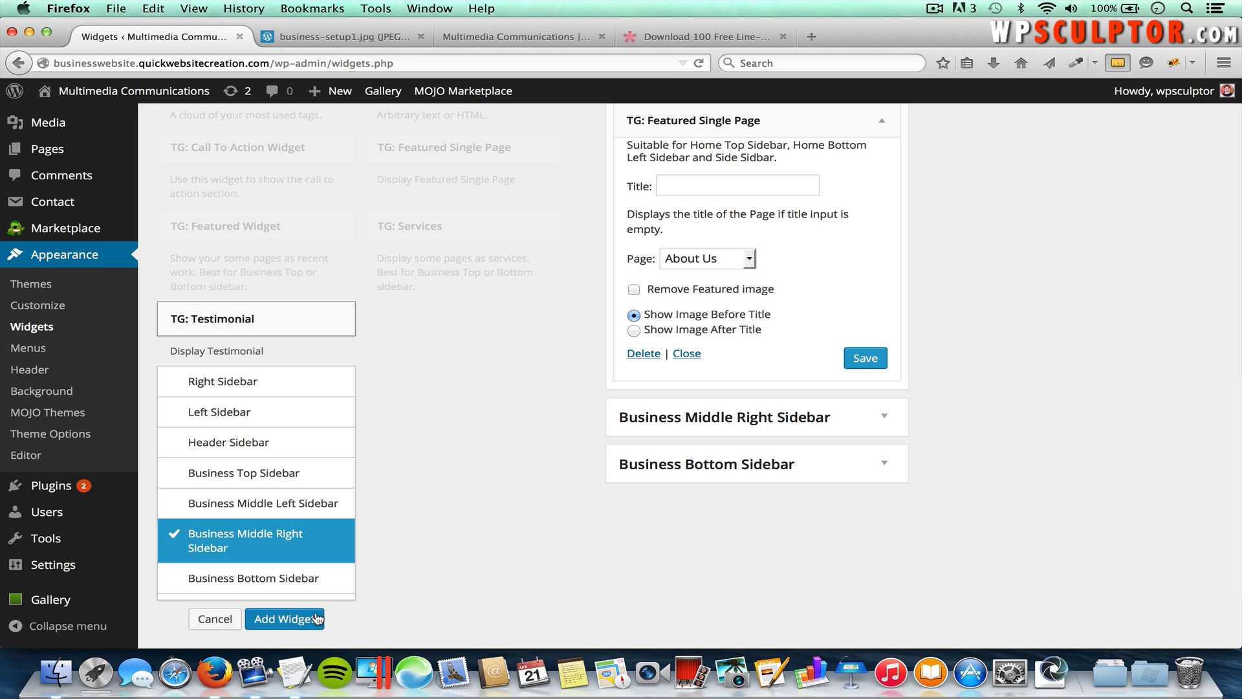
{"action": "left_click", "coordinate": [285, 619]}
{"action": "scroll", "coordinate": [727, 551], "scroll_direction": "down", "scroll_amount": 2}
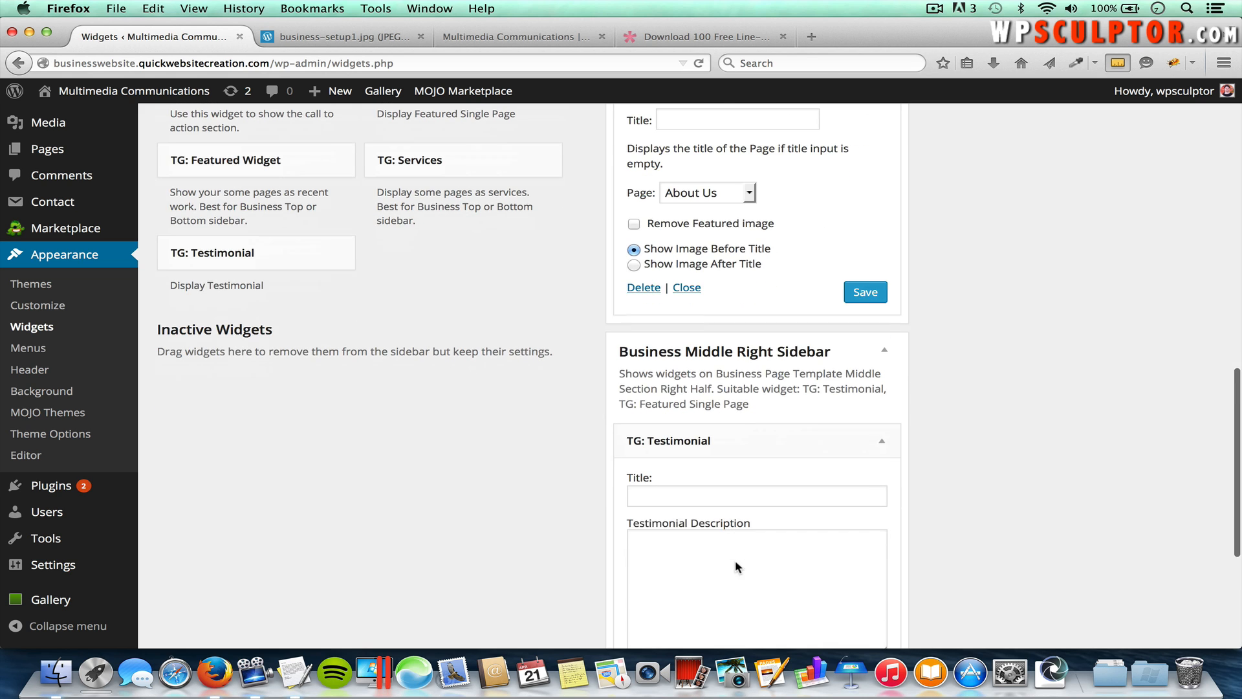
{"action": "left_click", "coordinate": [723, 490]}
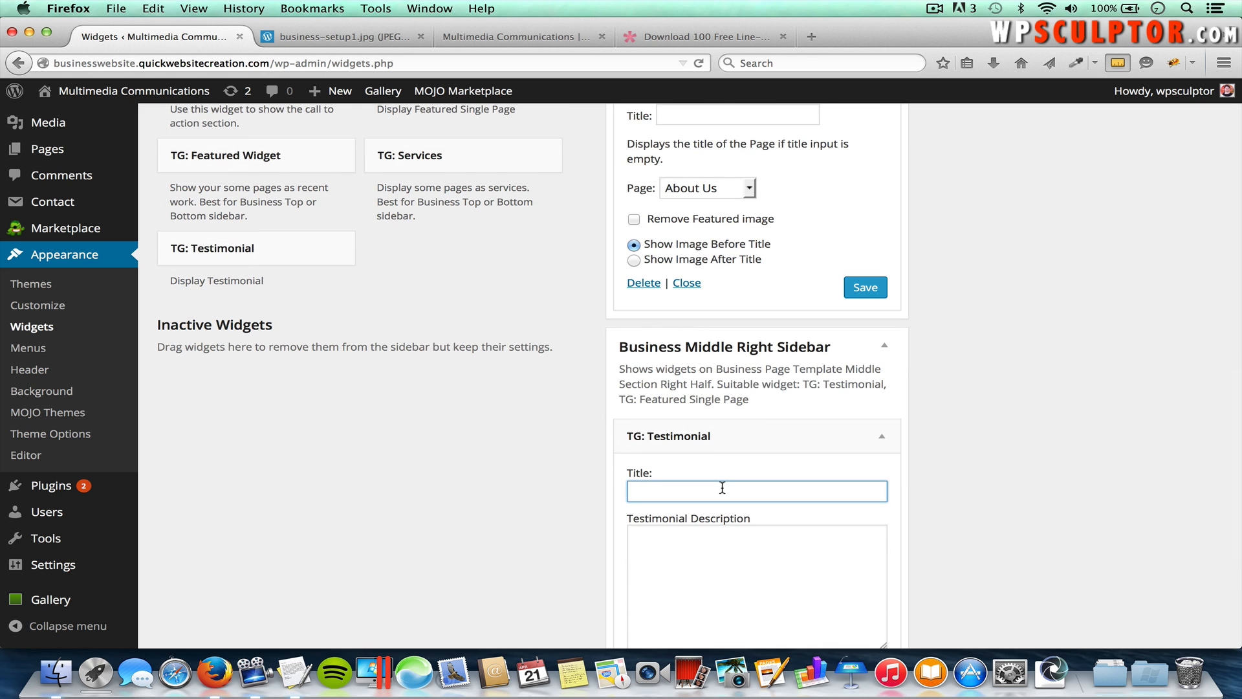
{"action": "type", "text": "Test"}
{"action": "left_click", "coordinate": [713, 514]}
Step: Copy the testimonial paragraph from the TextEdit notes and paste it into the widget's description
{"action": "left_click", "coordinate": [720, 544]}
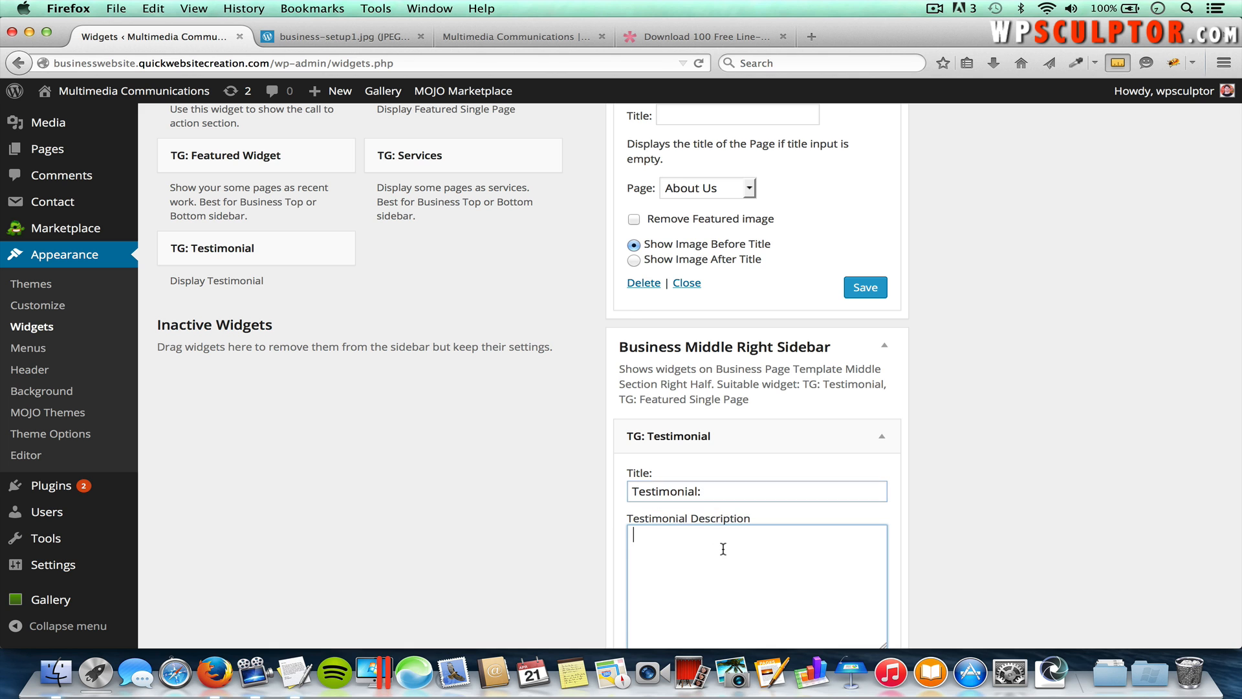
{"action": "key", "text": "super+Tab"}
{"action": "key", "text": "super+Tab"}
{"action": "scroll", "coordinate": [368, 328], "scroll_direction": "up", "scroll_amount": 10}
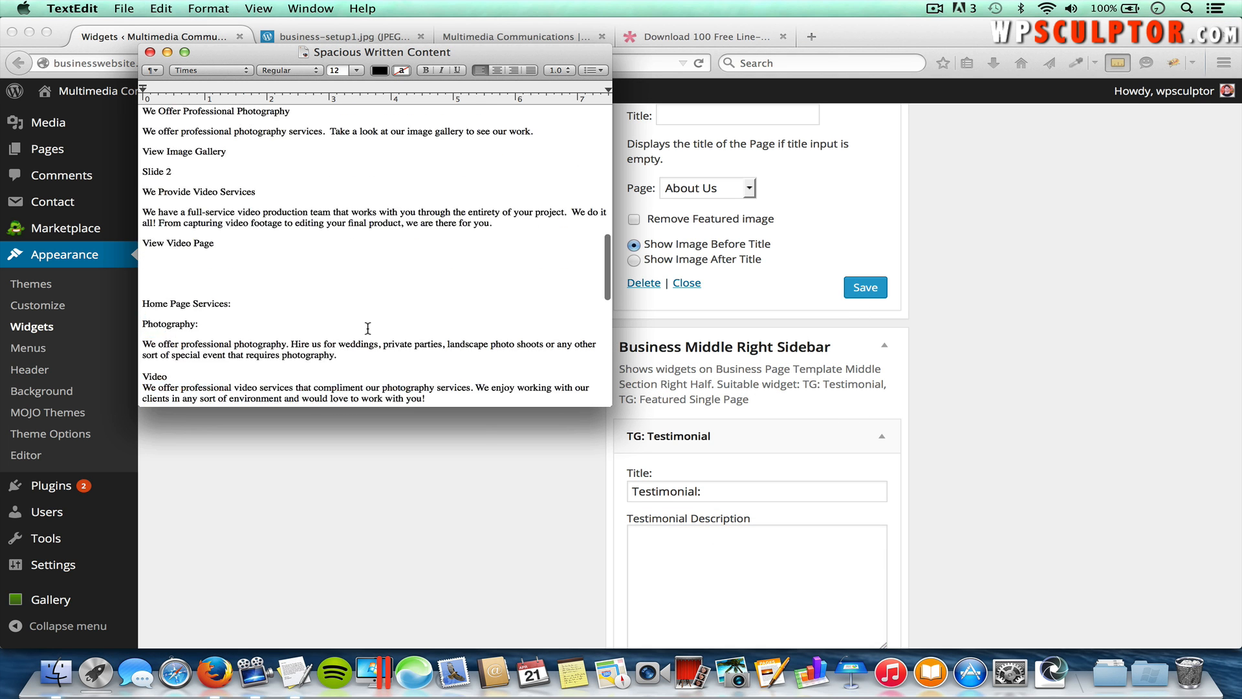
{"action": "scroll", "coordinate": [368, 327], "scroll_direction": "down", "scroll_amount": 10}
{"action": "scroll", "coordinate": [367, 328], "scroll_direction": "down", "scroll_amount": 4}
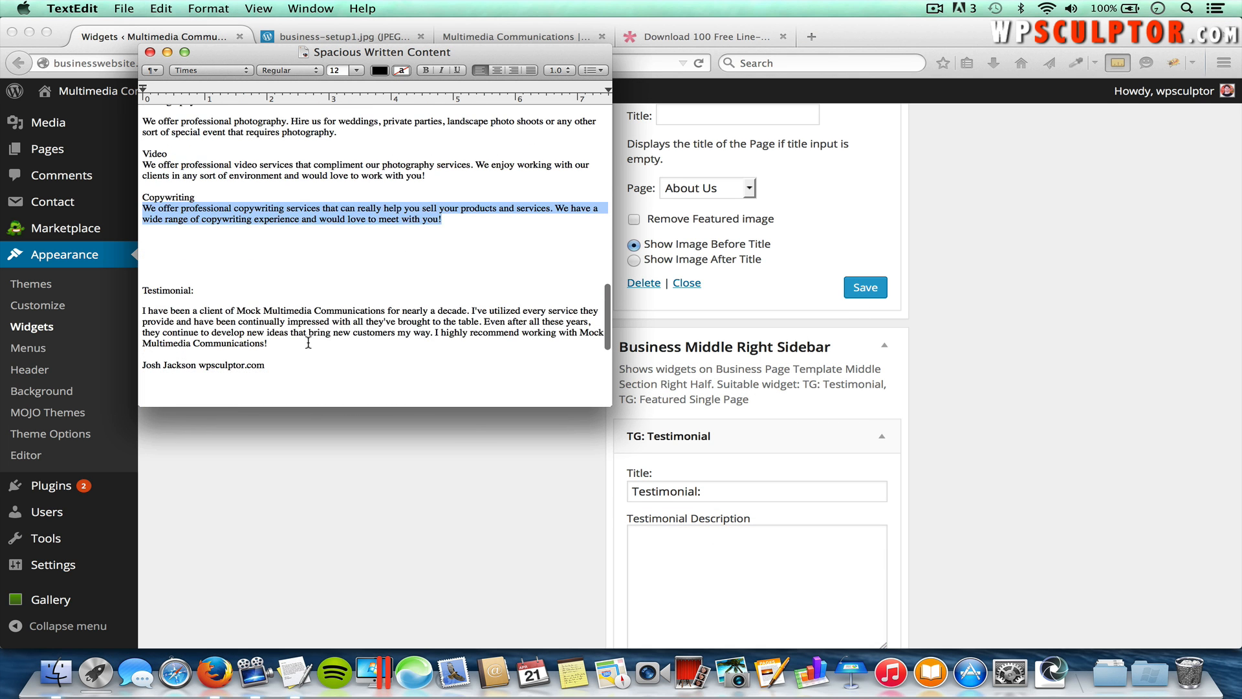
{"action": "left_click_drag", "start_coordinate": [268, 345], "coordinate": [140, 309]}
{"action": "key", "text": "super+c"}
{"action": "key", "text": "super+Tab"}
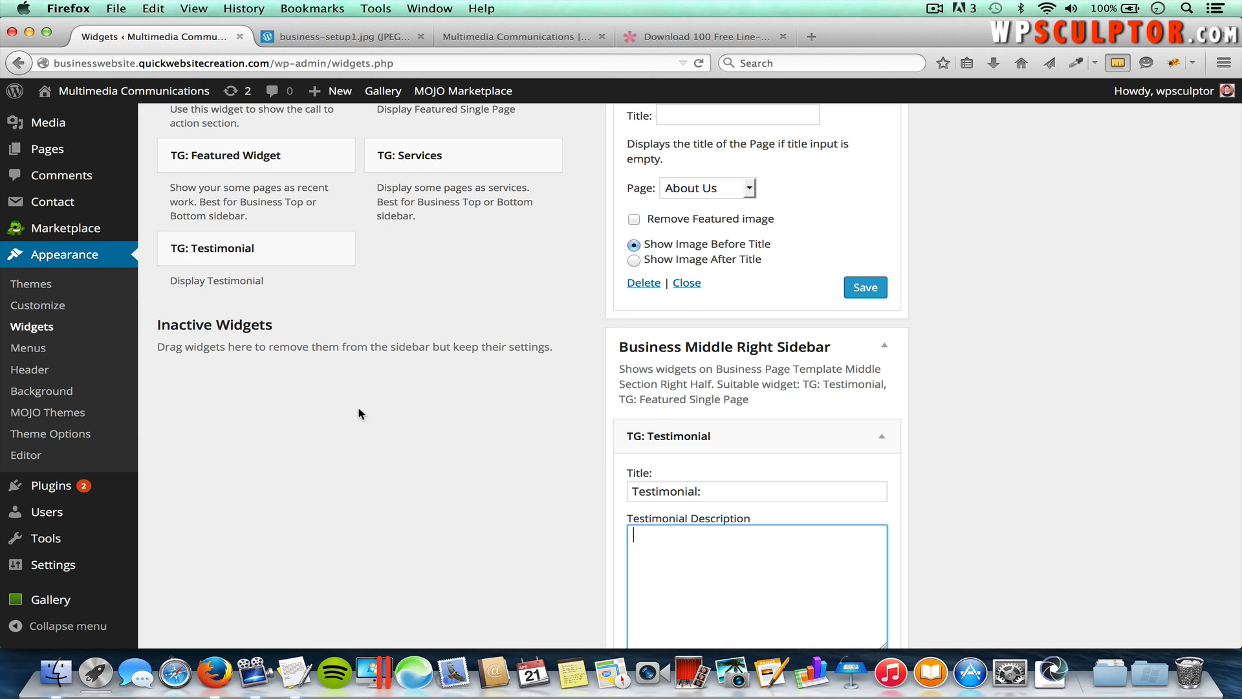
{"action": "key", "text": "super+v"}
Step: Fill in the reviewer's name and wpsculptor.com byline, save the testimonial, and reload the homepage
{"action": "scroll", "coordinate": [945, 558], "scroll_direction": "down", "scroll_amount": 3}
{"action": "left_click", "coordinate": [820, 572]}
{"action": "type", "text": "Josh"}
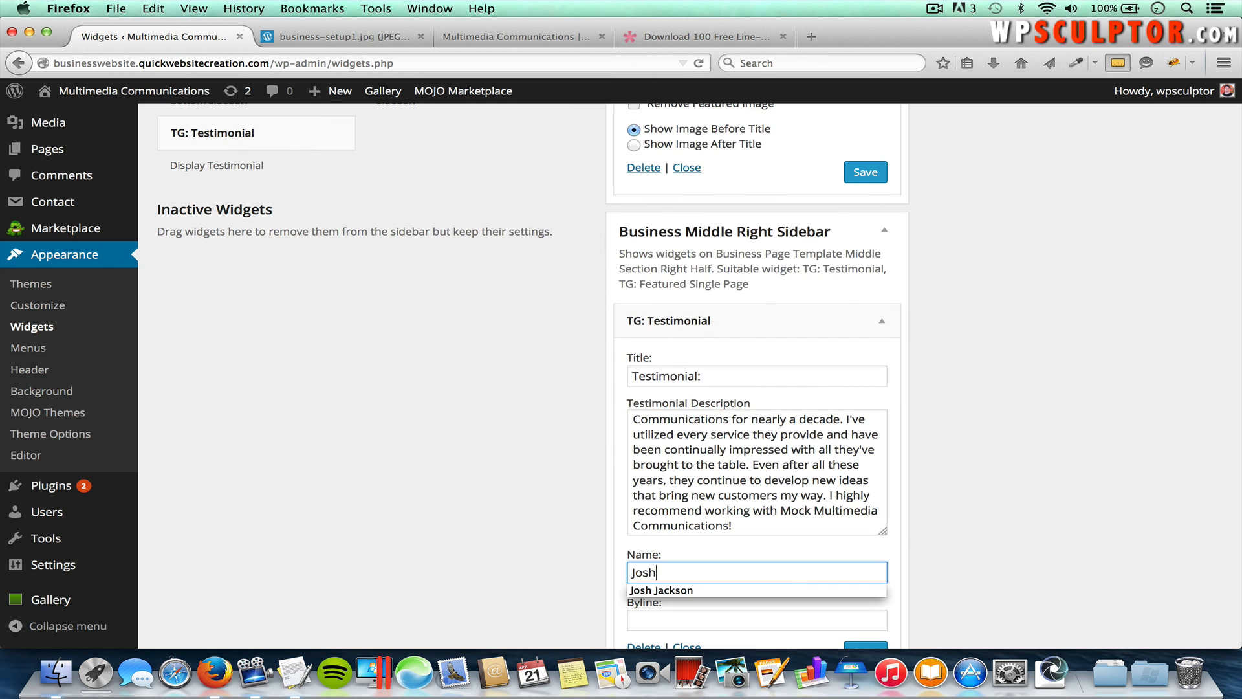
{"action": "left_click", "coordinate": [790, 589]}
{"action": "left_click", "coordinate": [765, 619]}
{"action": "type", "text": "wp"}
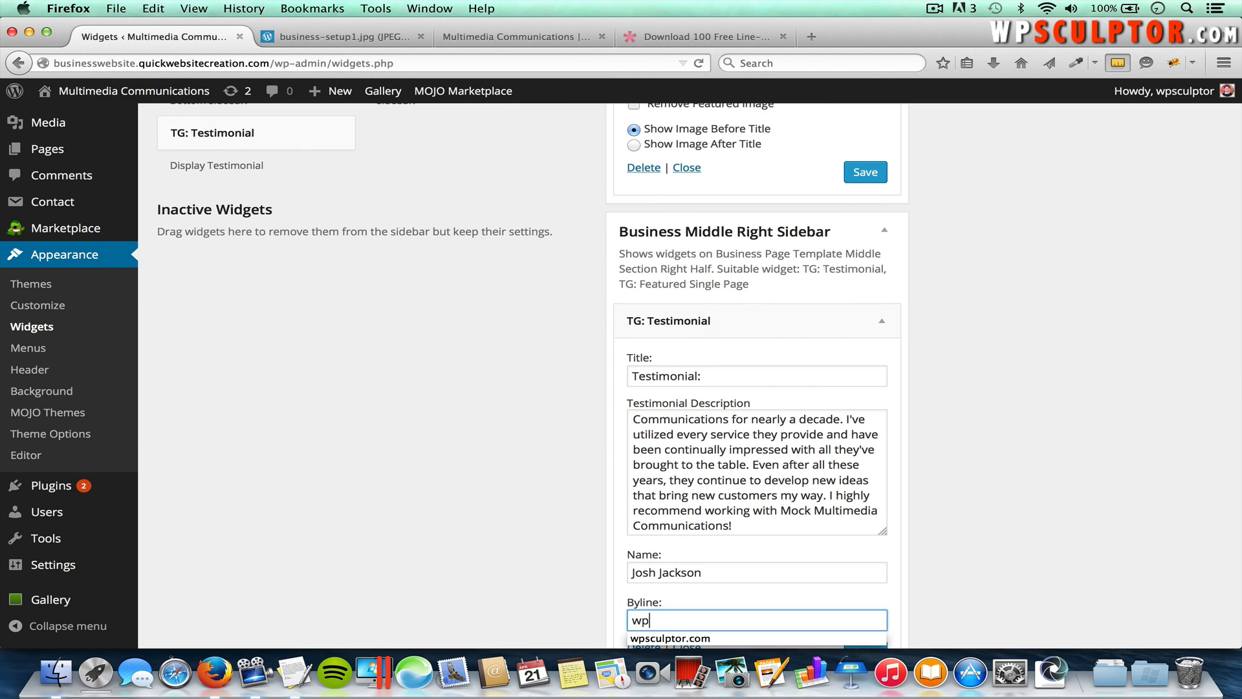
{"action": "scroll", "coordinate": [762, 615], "scroll_direction": "down", "scroll_amount": 1}
{"action": "type", "text": "s"}
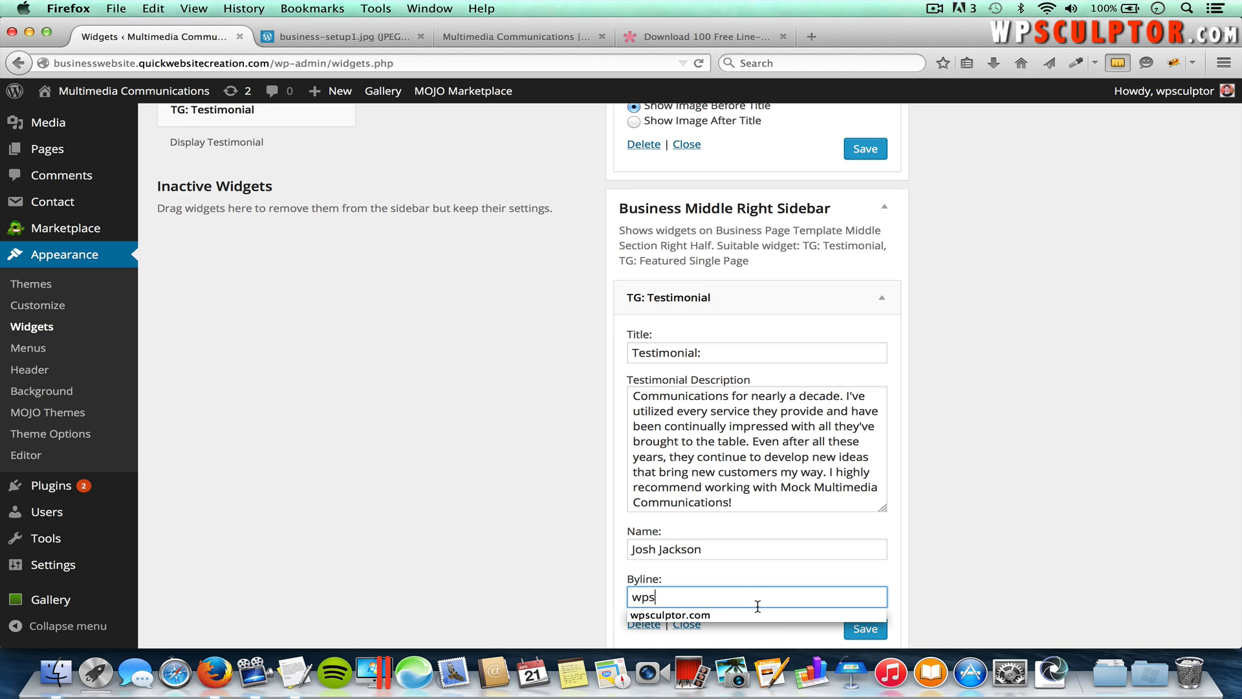
{"action": "left_click", "coordinate": [755, 617]}
{"action": "left_click", "coordinate": [864, 628]}
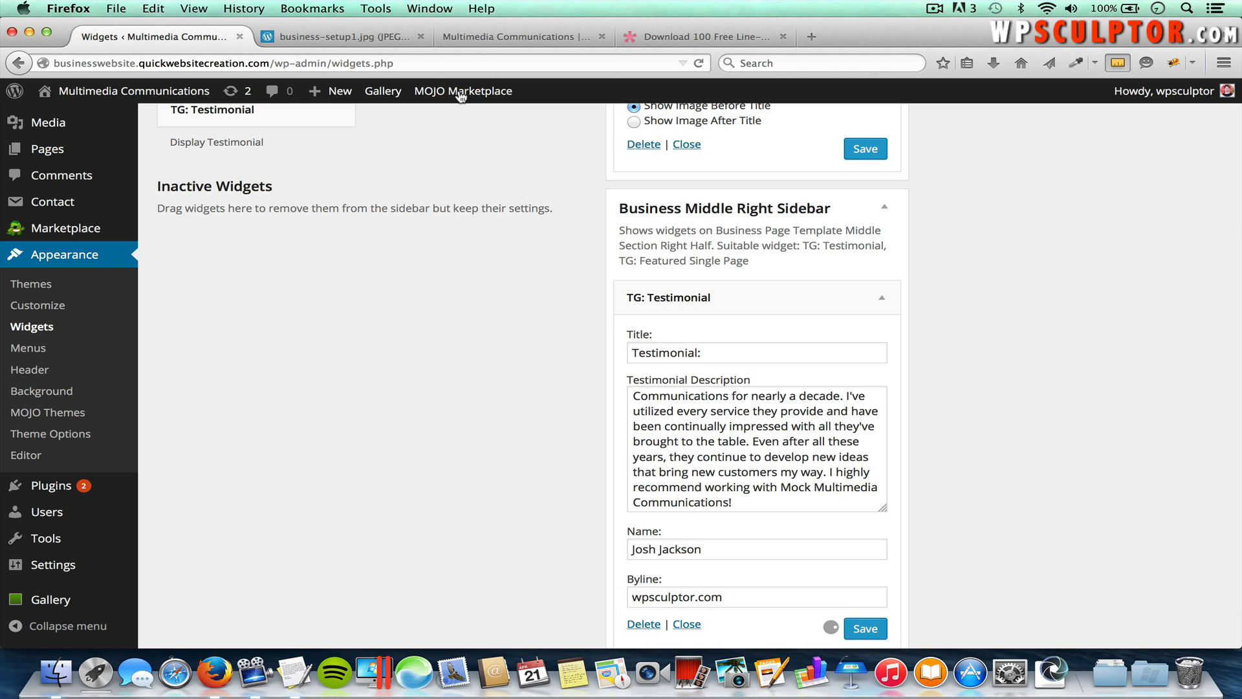
{"action": "left_click", "coordinate": [480, 39]}
{"action": "key", "text": "super+r"}
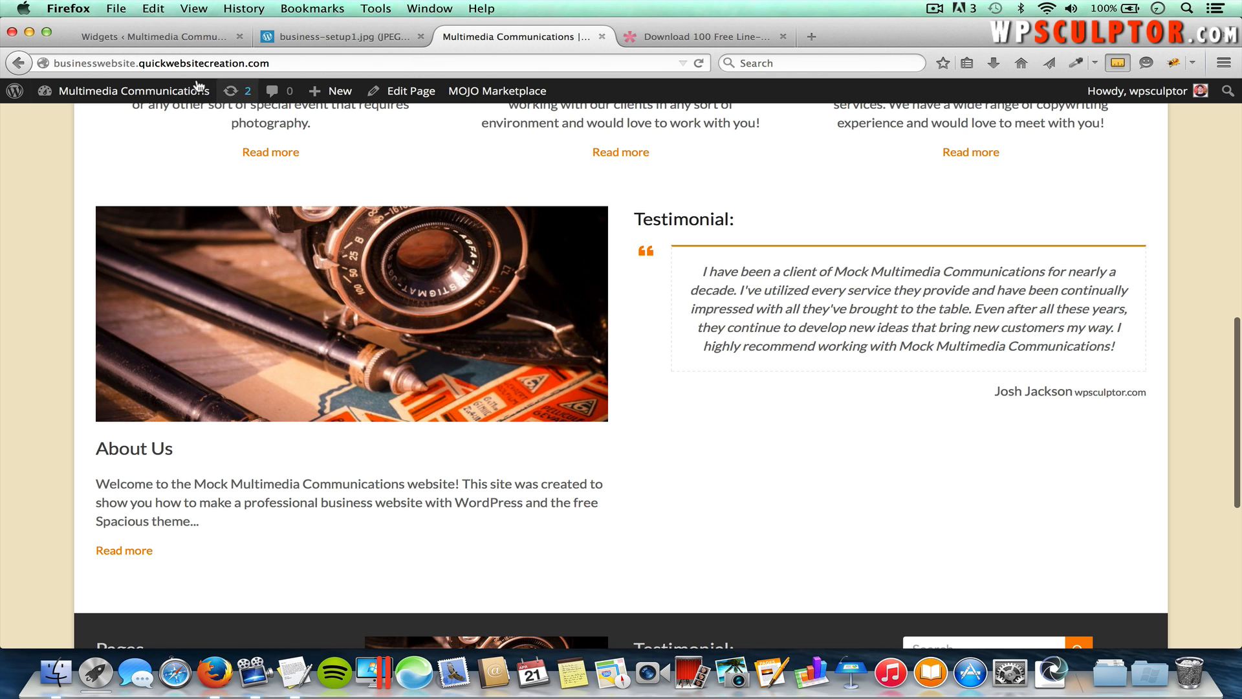
Step: Return to the Widgets admin page and scroll up to the Available Widgets list
{"action": "left_click", "coordinate": [165, 40]}
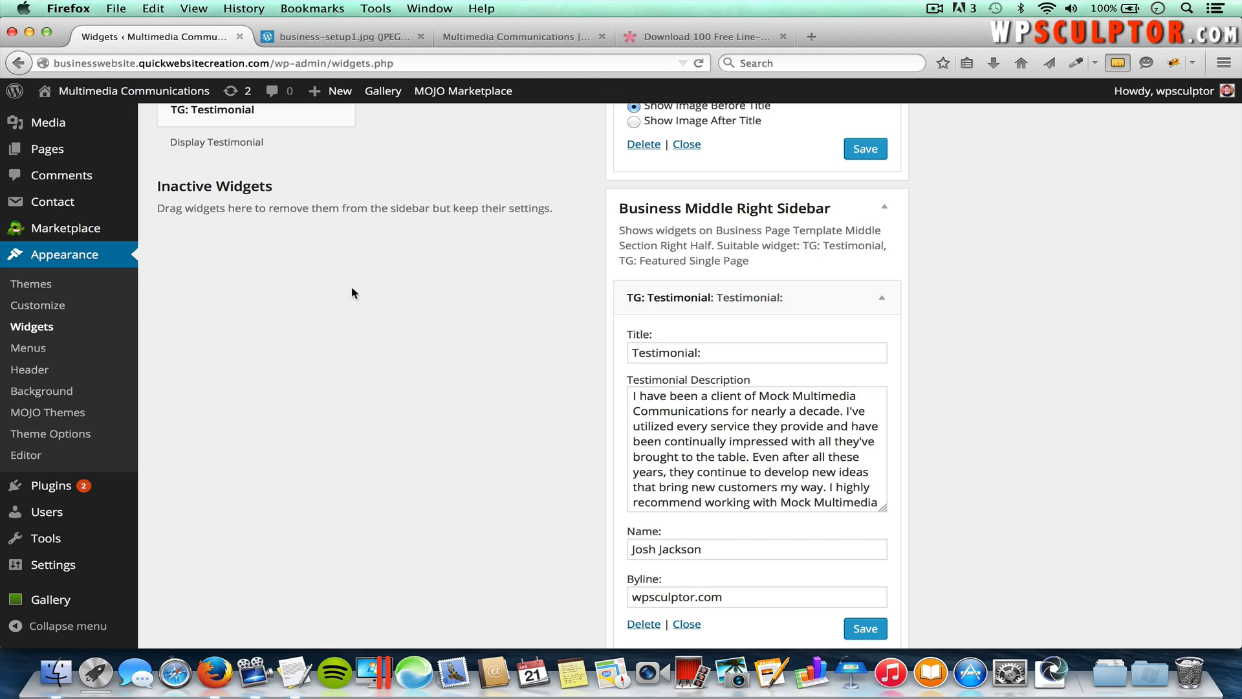
{"action": "scroll", "coordinate": [353, 292], "scroll_direction": "up", "scroll_amount": 5}
{"action": "scroll", "coordinate": [353, 292], "scroll_direction": "up", "scroll_amount": 1}
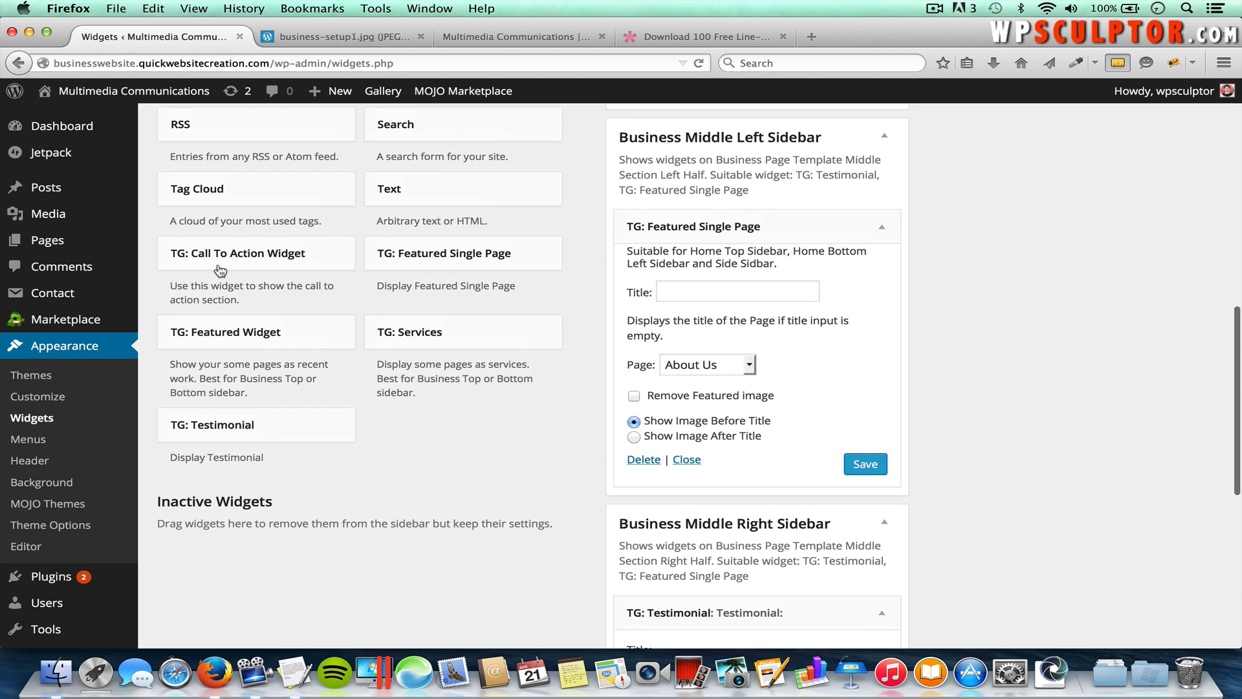
Step: Add a TG: Call To Action widget to the Business Bottom Sidebar
{"action": "left_click", "coordinate": [283, 258]}
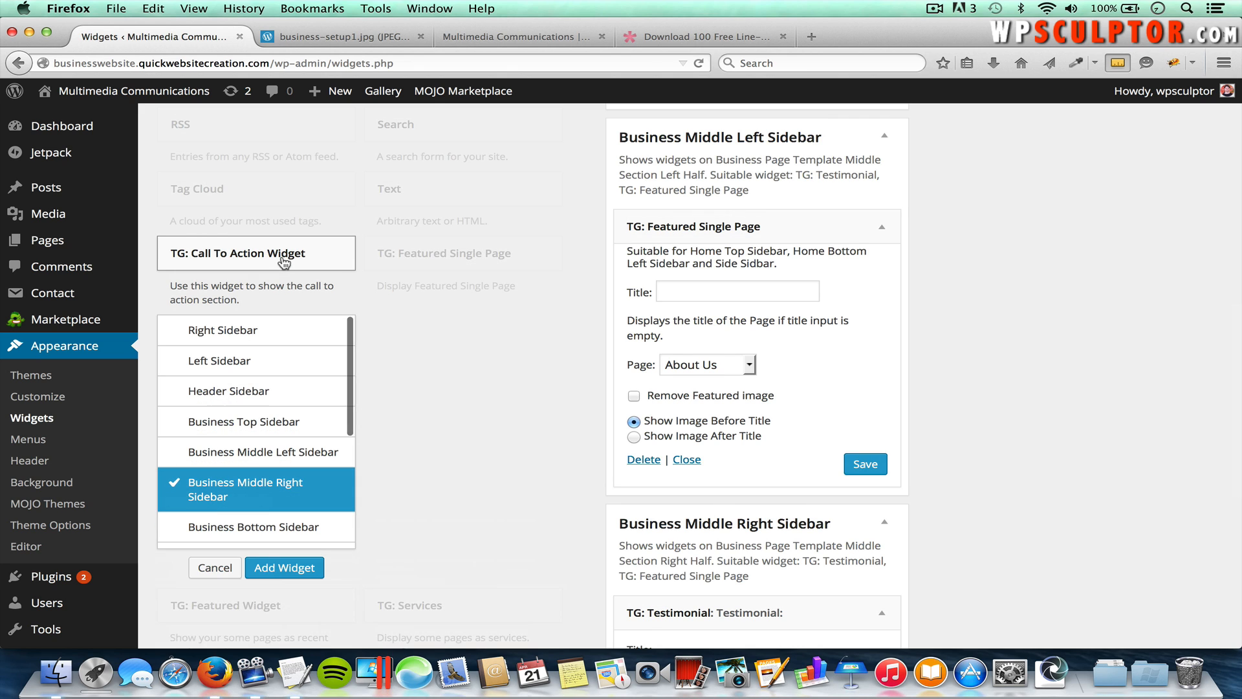
{"action": "left_click", "coordinate": [298, 530]}
{"action": "left_click", "coordinate": [299, 569]}
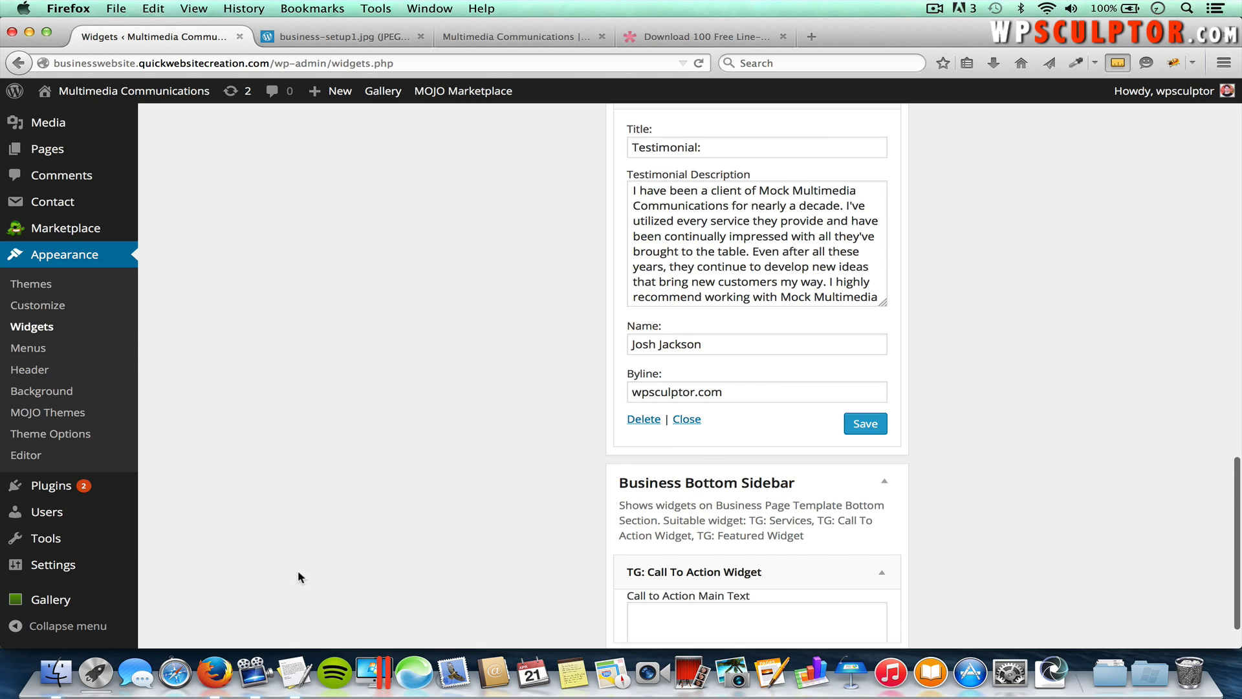
{"action": "scroll", "coordinate": [856, 550], "scroll_direction": "down", "scroll_amount": 5}
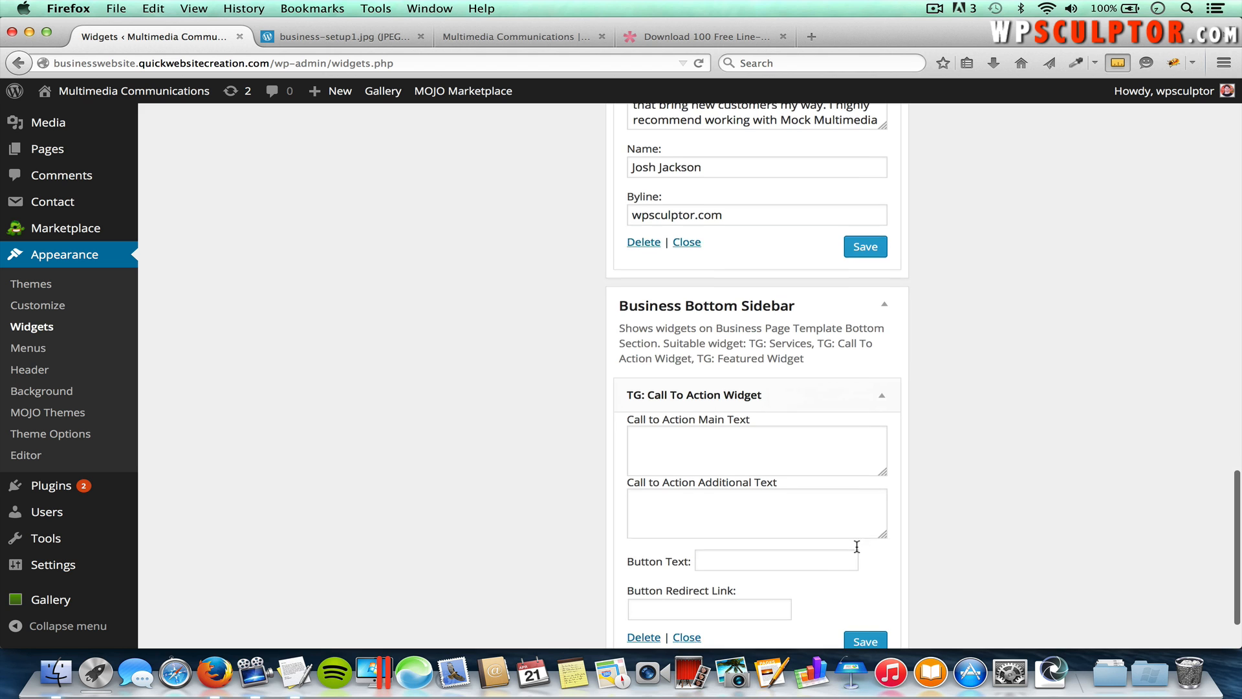
Step: Paste the project headline sentence from the site copy document as the main text
{"action": "key", "text": "super+Tab"}
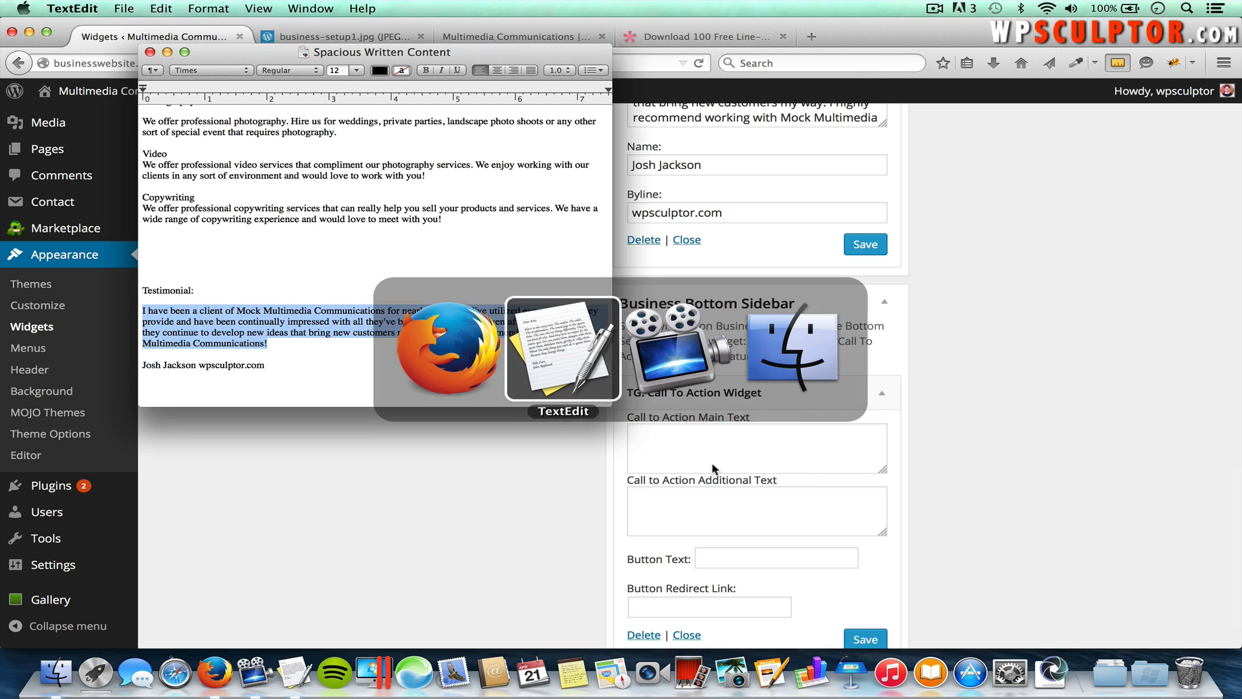
{"action": "scroll", "coordinate": [374, 253], "scroll_direction": "down", "scroll_amount": 3}
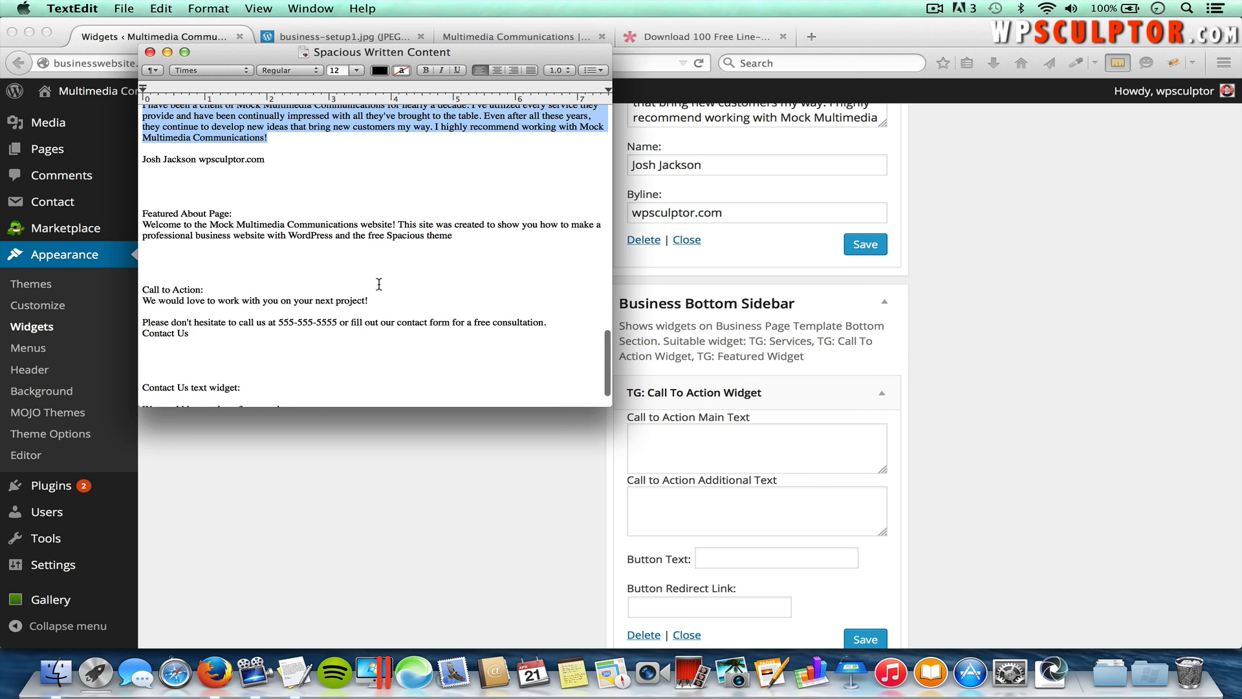
{"action": "left_click_drag", "start_coordinate": [370, 300], "coordinate": [146, 298]}
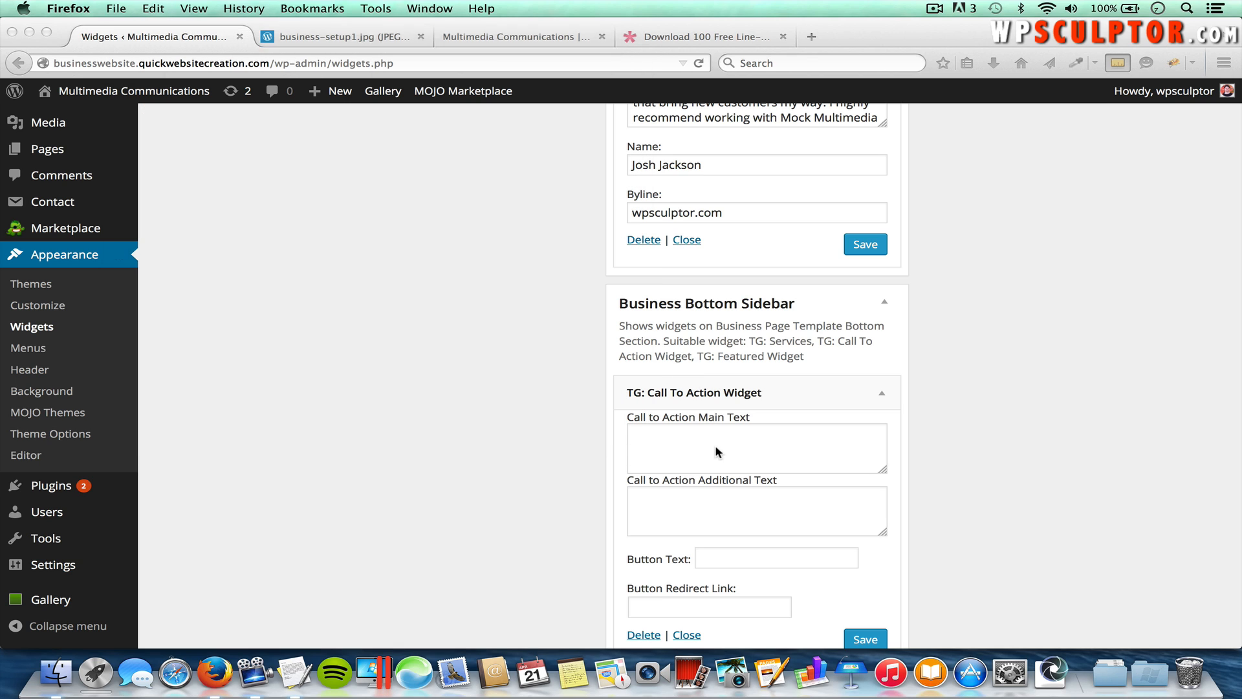
{"action": "left_click", "coordinate": [716, 440]}
{"action": "left_click", "coordinate": [716, 447]}
{"action": "key", "text": "super+v"}
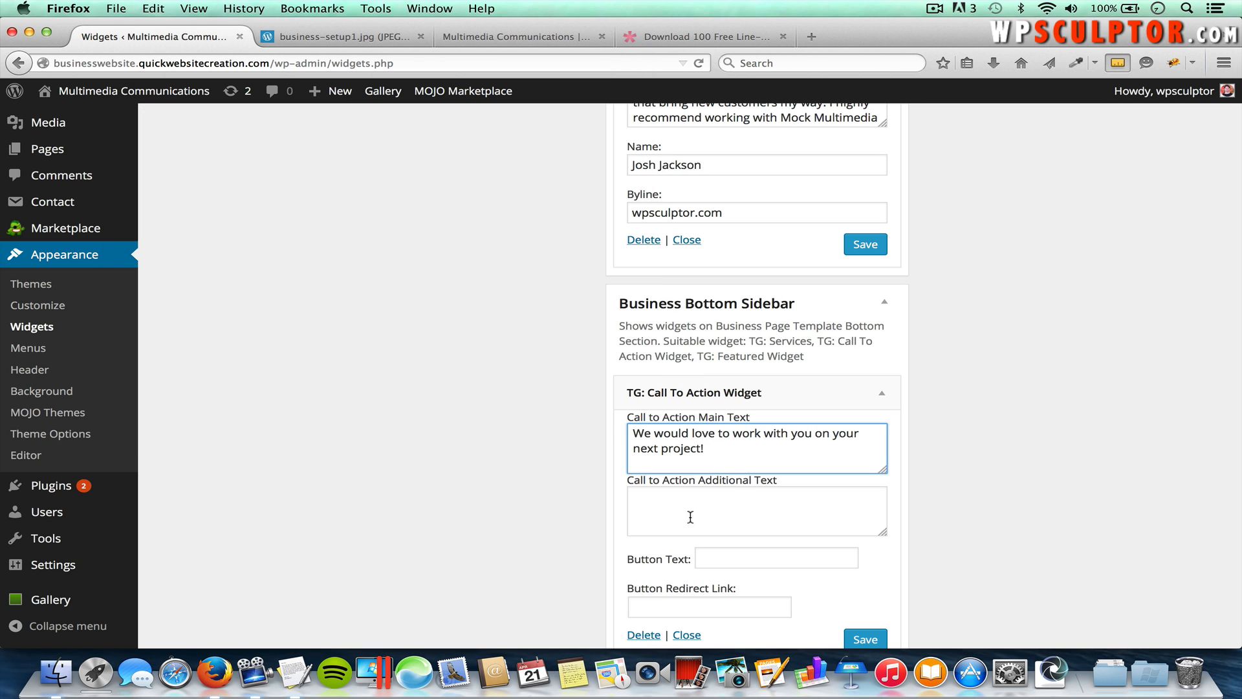
Step: Copy the consultation sentence from the site copy and paste it as the additional text
{"action": "left_click", "coordinate": [732, 503]}
{"action": "key", "text": "super+Tab"}
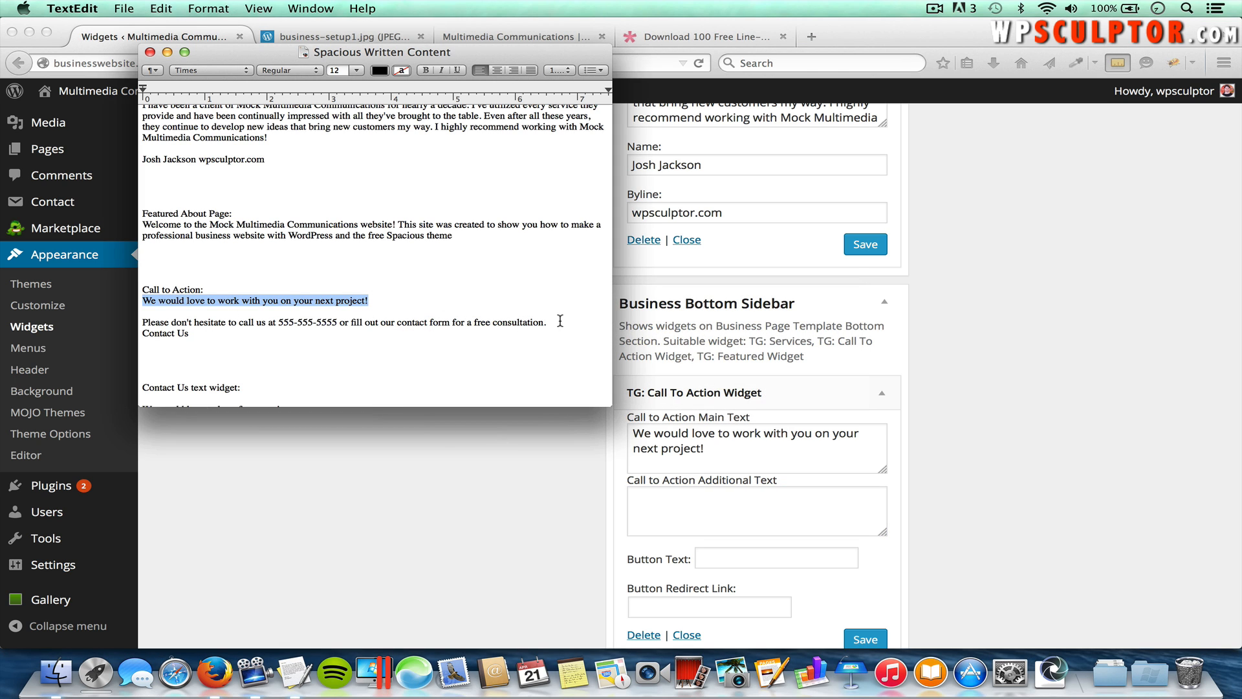
{"action": "left_click_drag", "start_coordinate": [545, 321], "coordinate": [135, 321]}
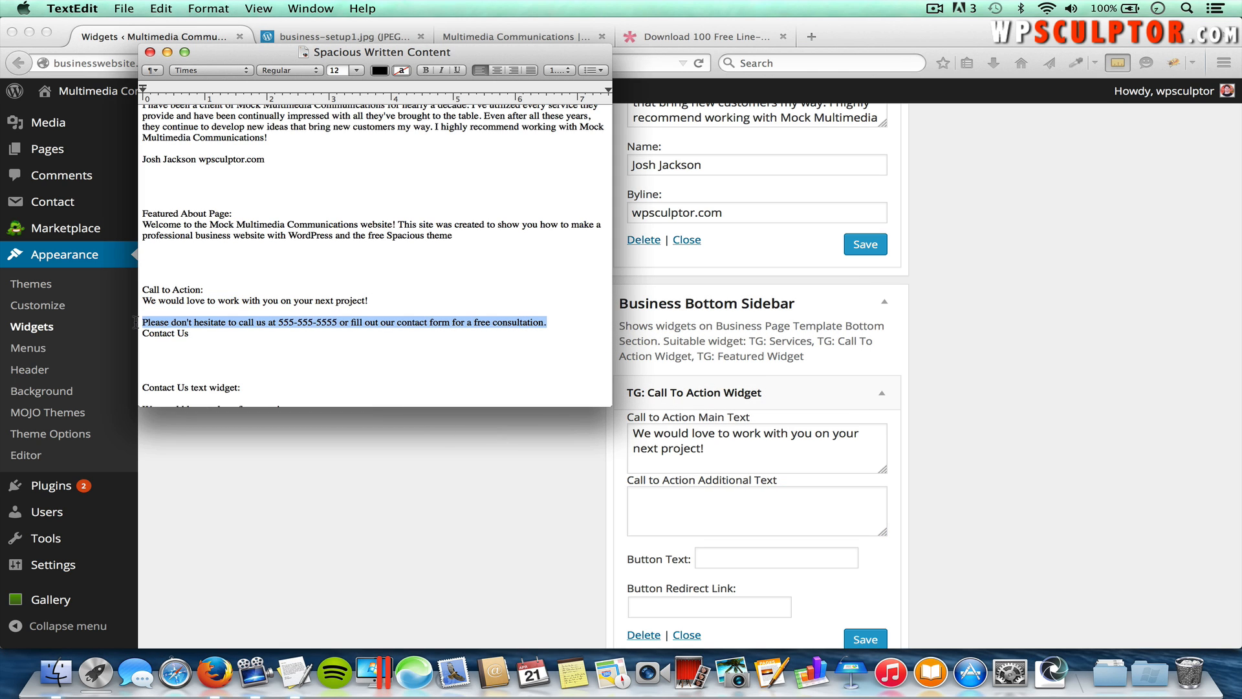
{"action": "key", "text": "super+c"}
{"action": "key", "text": "super+Tab"}
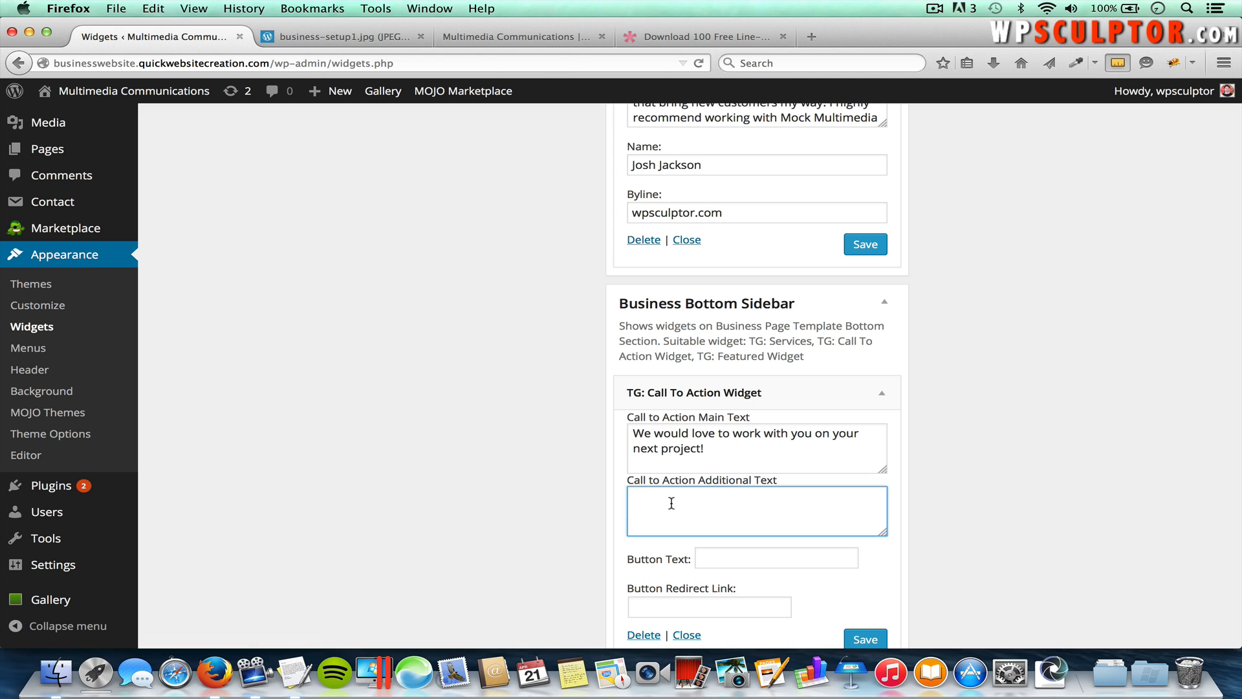
{"action": "key", "text": "super+v"}
Step: Set the call-to-action Button Text to 'Contact Us'
{"action": "left_click", "coordinate": [750, 565]}
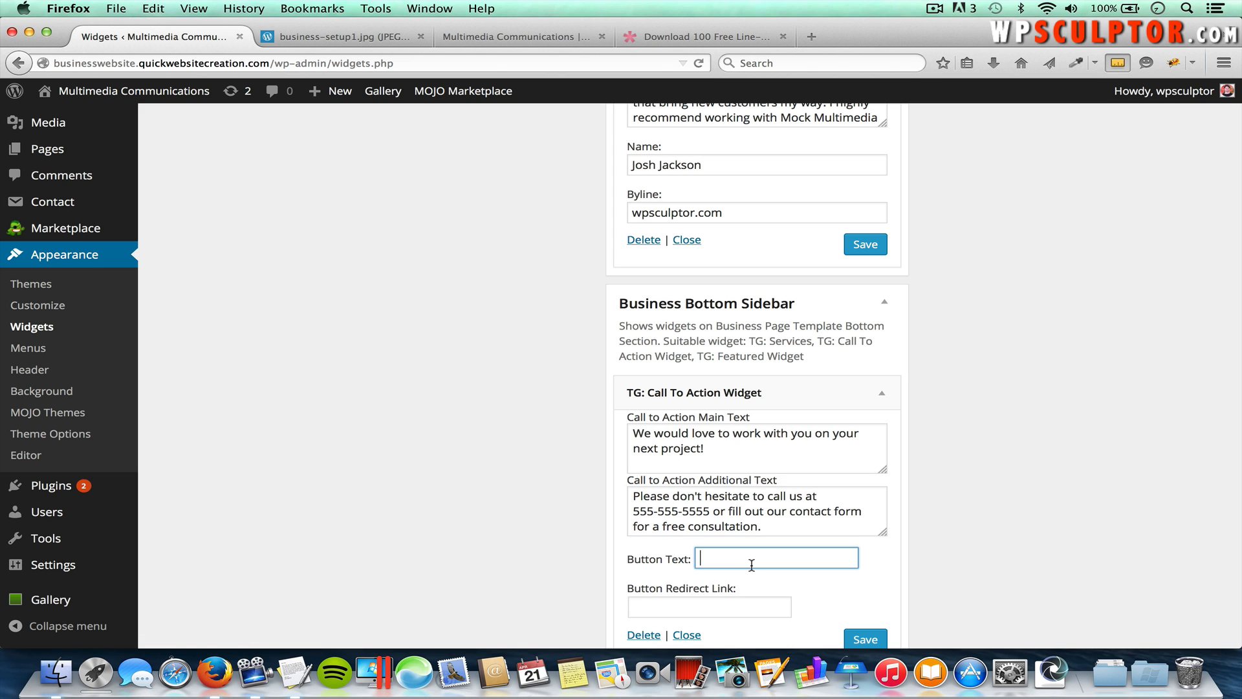
{"action": "key", "text": "super+Tab"}
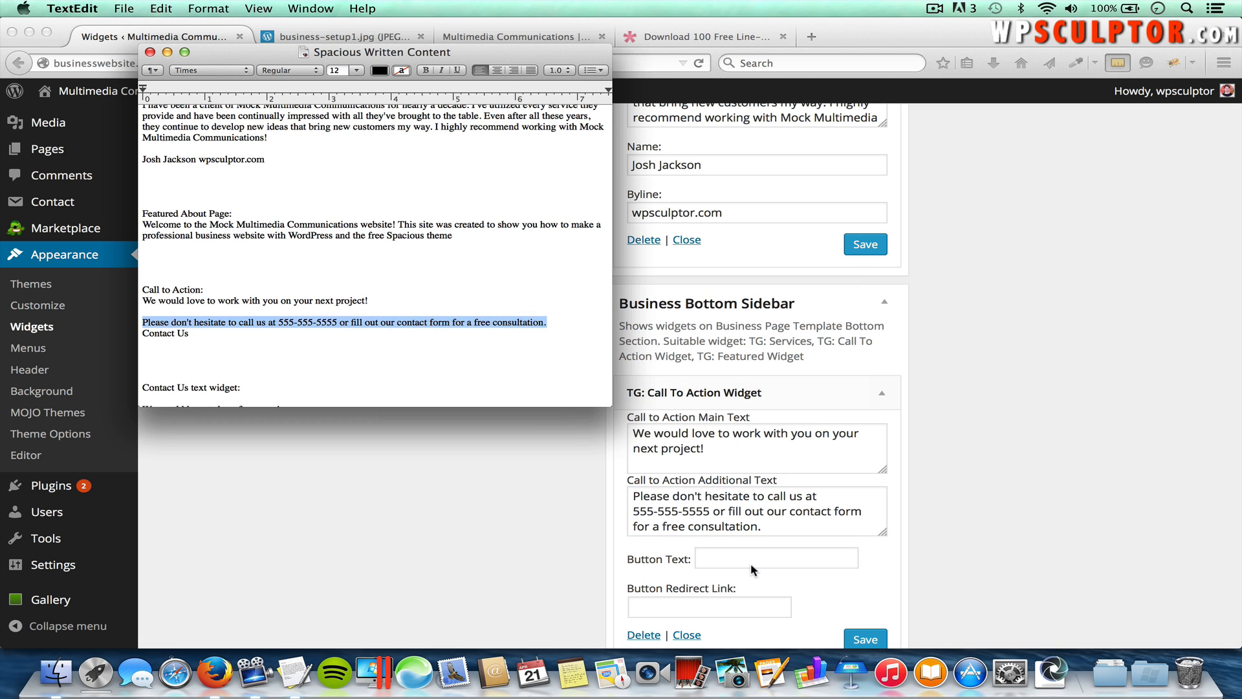
{"action": "key", "text": "super+Tab"}
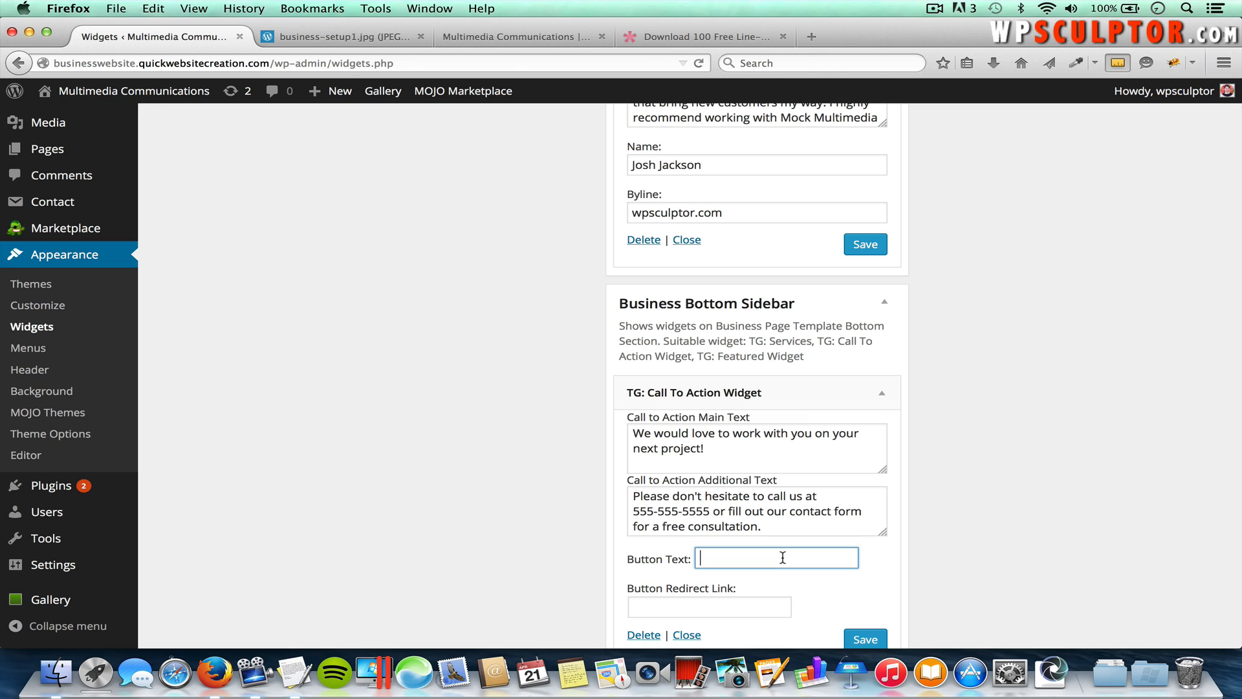
{"action": "type", "text": "Con"}
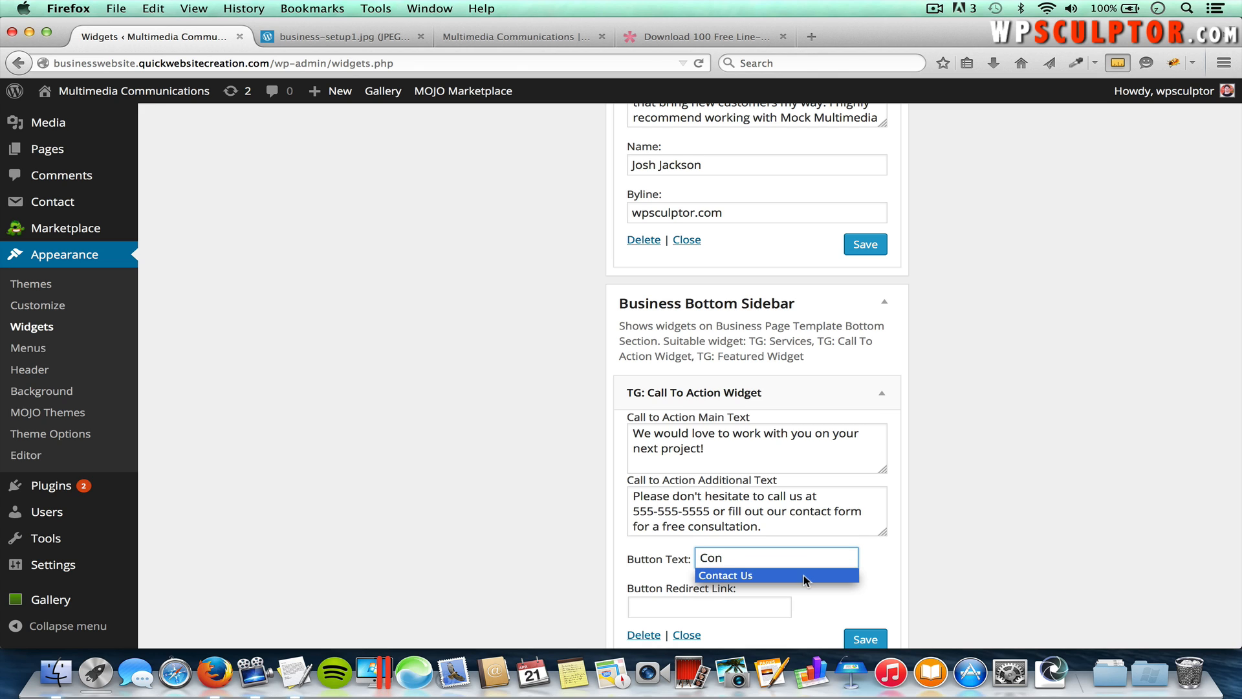
{"action": "left_click", "coordinate": [804, 576]}
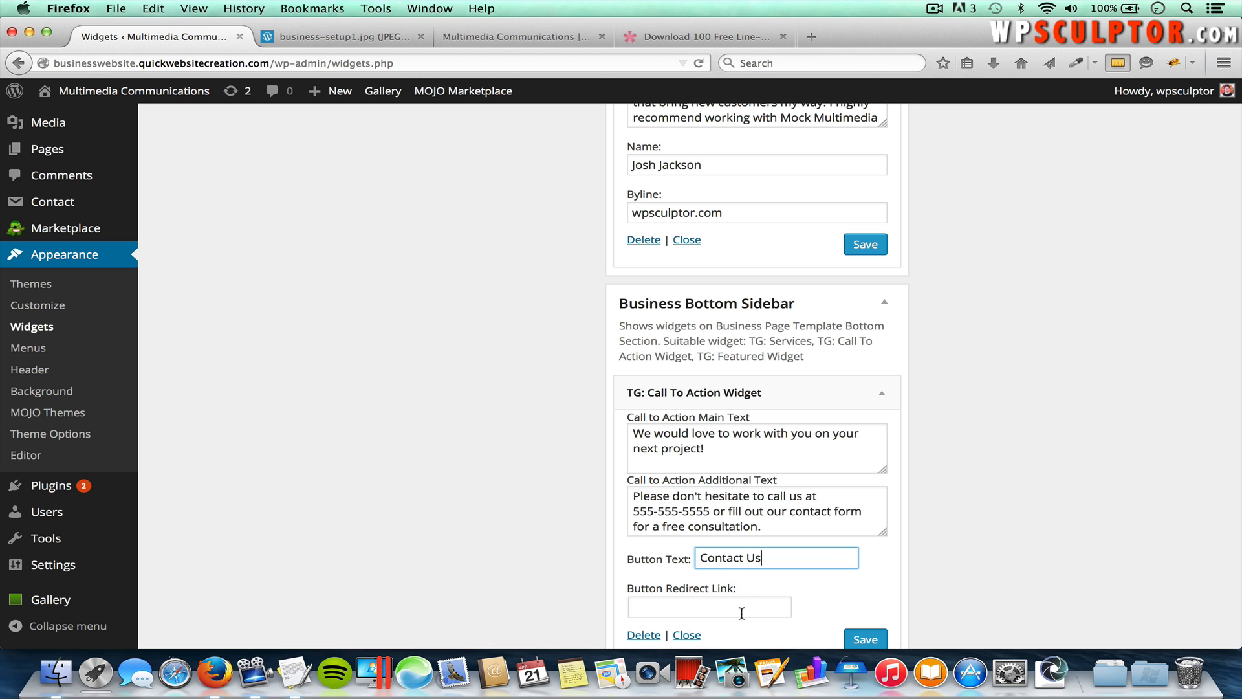
Step: Open the site's Contact Us page and copy its address
{"action": "left_click", "coordinate": [538, 43]}
{"action": "scroll", "coordinate": [890, 168], "scroll_direction": "up", "scroll_amount": 8}
{"action": "scroll", "coordinate": [890, 169], "scroll_direction": "up", "scroll_amount": 2}
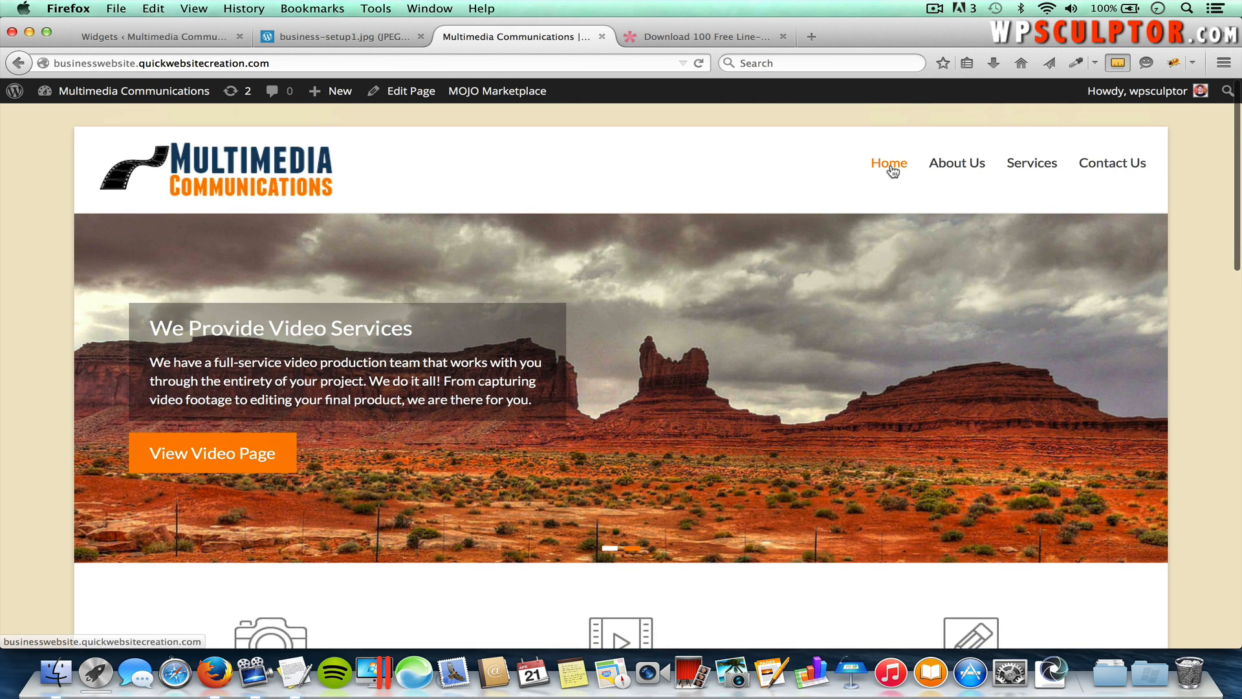
{"action": "left_click", "coordinate": [1122, 163]}
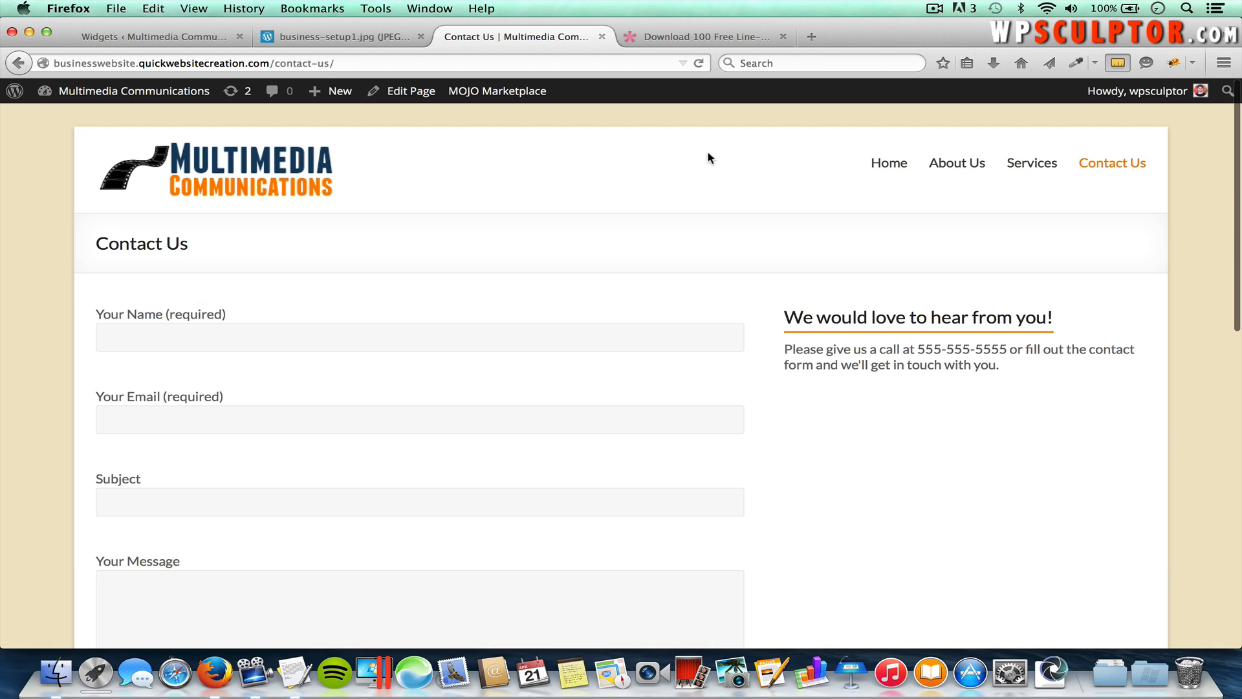
{"action": "left_click", "coordinate": [334, 64]}
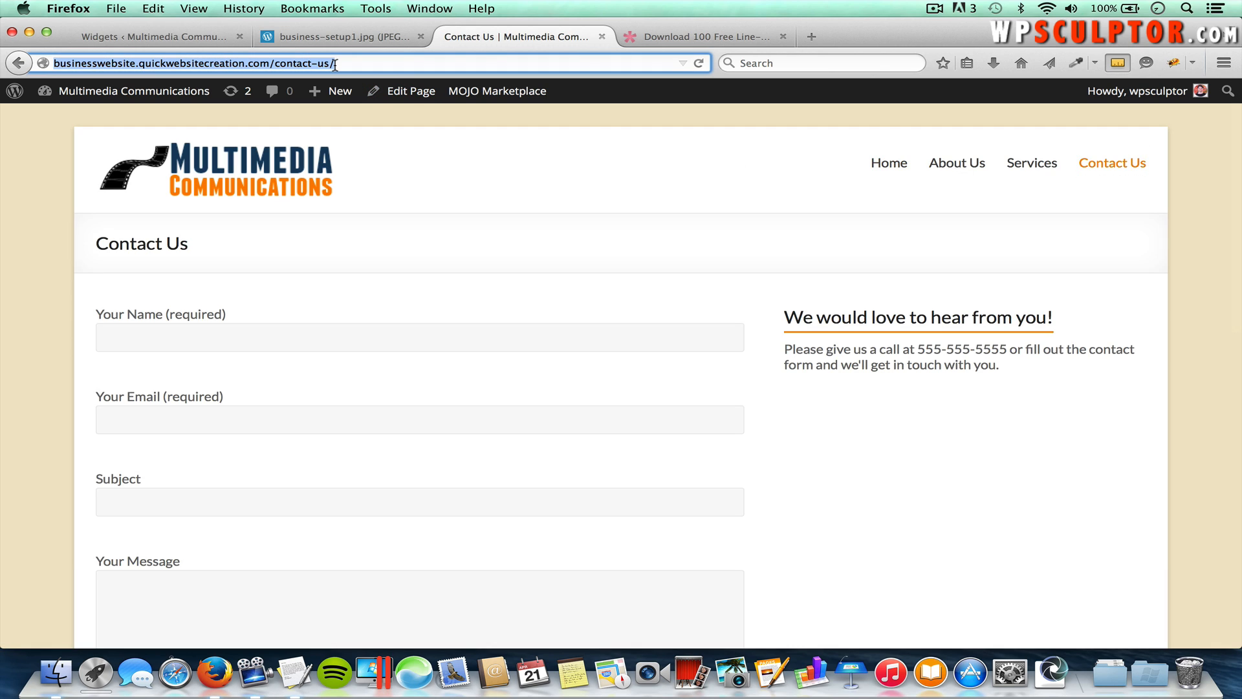
Step: Paste the /contact-us/ address as the Redirect Link and save the call-to-action widget
{"action": "left_click", "coordinate": [186, 36]}
{"action": "scroll", "coordinate": [731, 550], "scroll_direction": "down", "scroll_amount": 2}
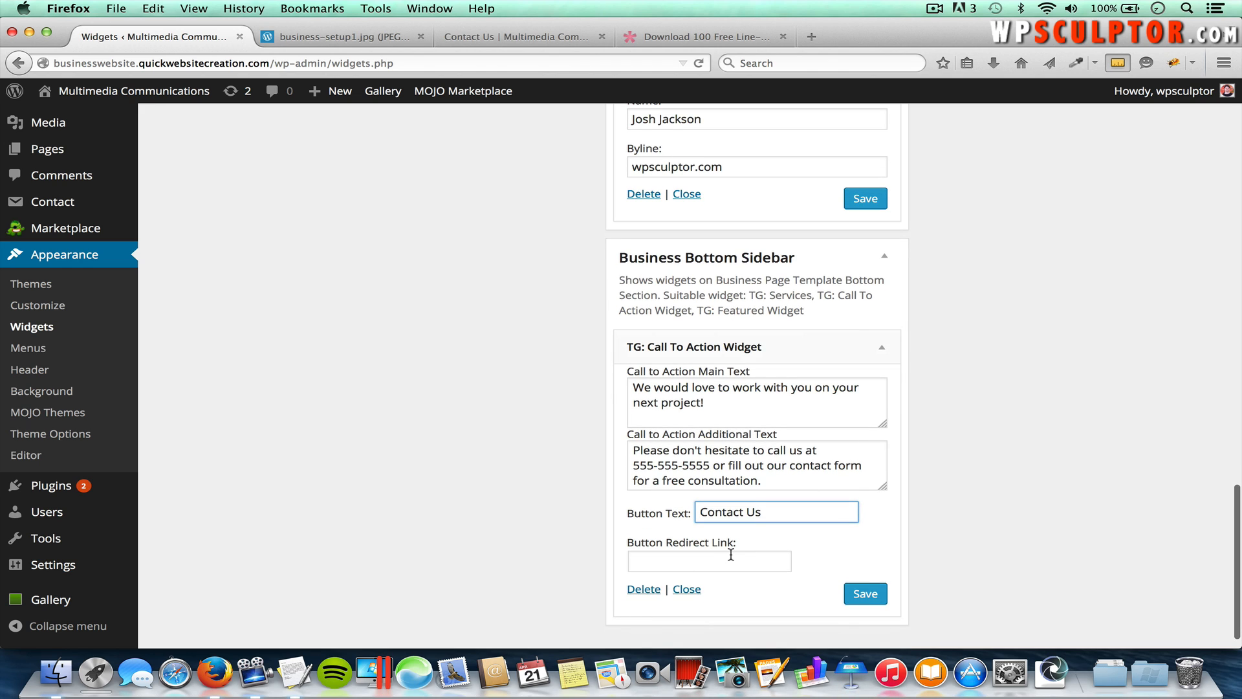
{"action": "left_click", "coordinate": [731, 560]}
{"action": "key", "text": "super+v"}
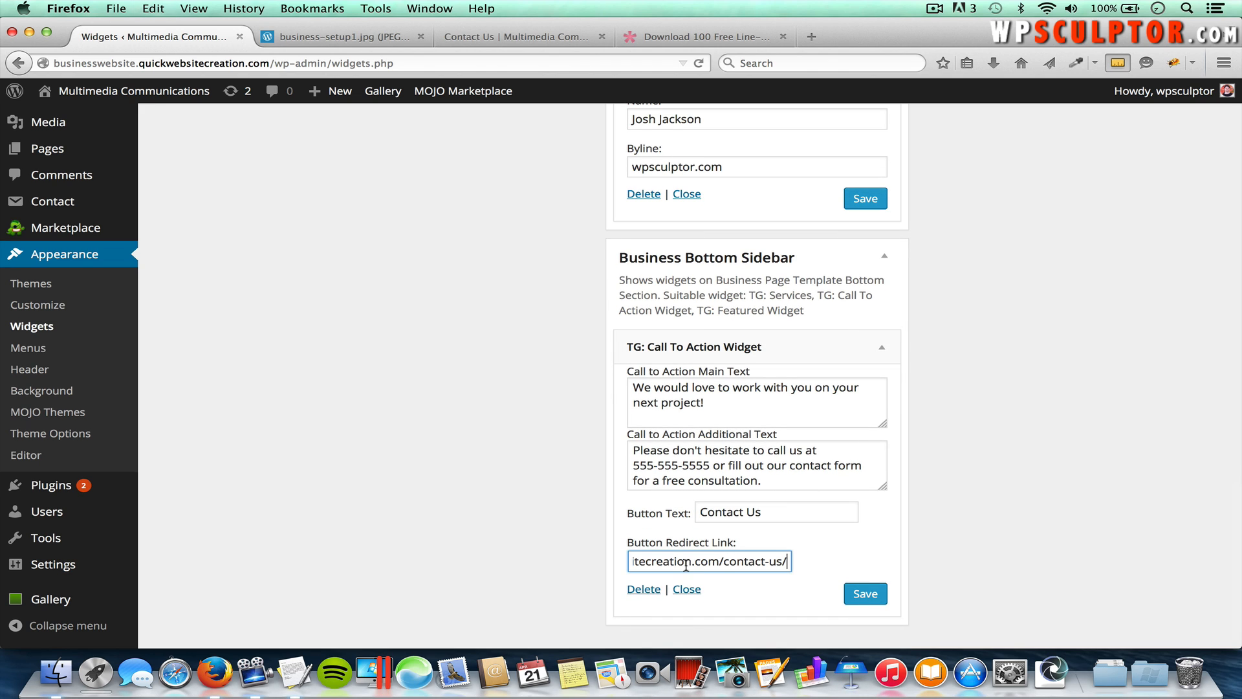
{"action": "left_click", "coordinate": [872, 598]}
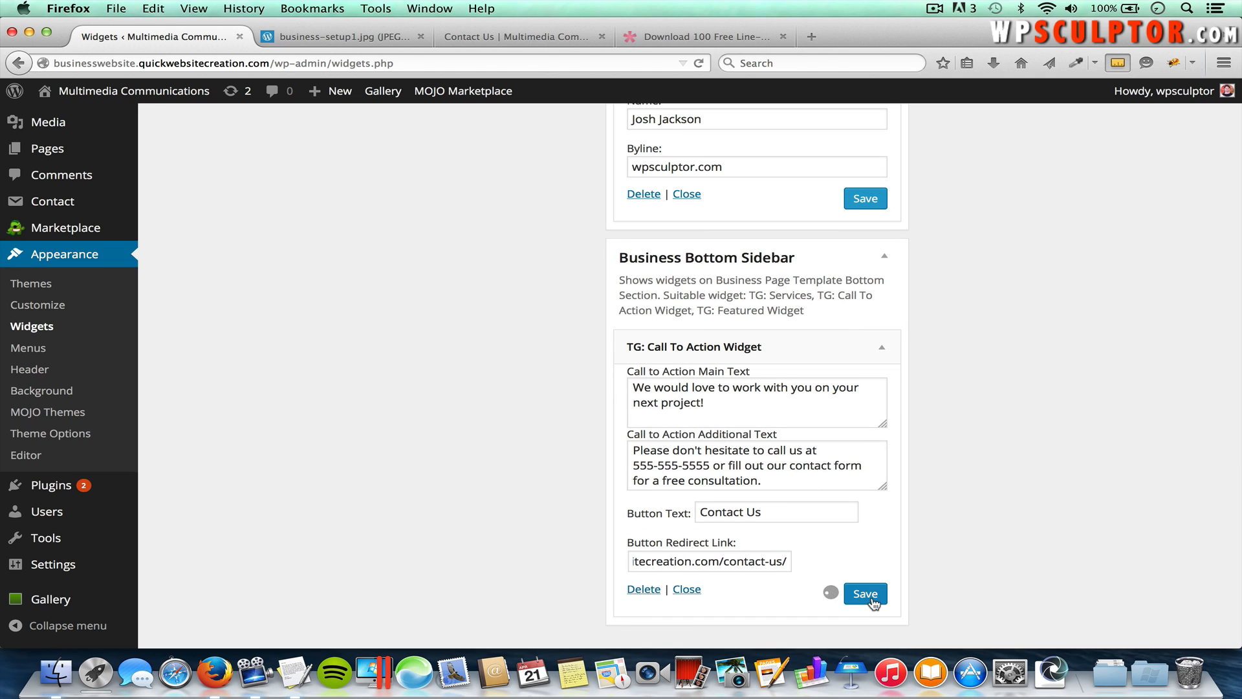
{"action": "left_click", "coordinate": [487, 37]}
Step: From the homepage, scroll to the call-to-action bar and test its Contact Us button
{"action": "left_click", "coordinate": [293, 176]}
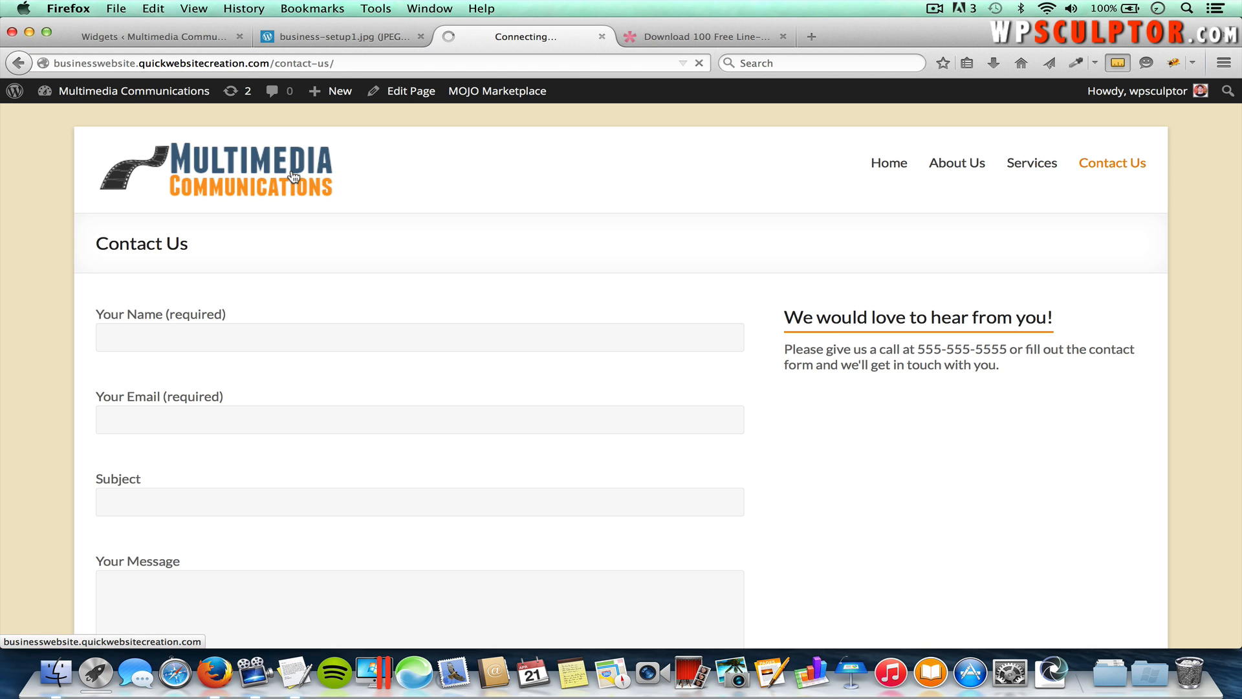
{"action": "scroll", "coordinate": [575, 409], "scroll_direction": "down", "scroll_amount": 8}
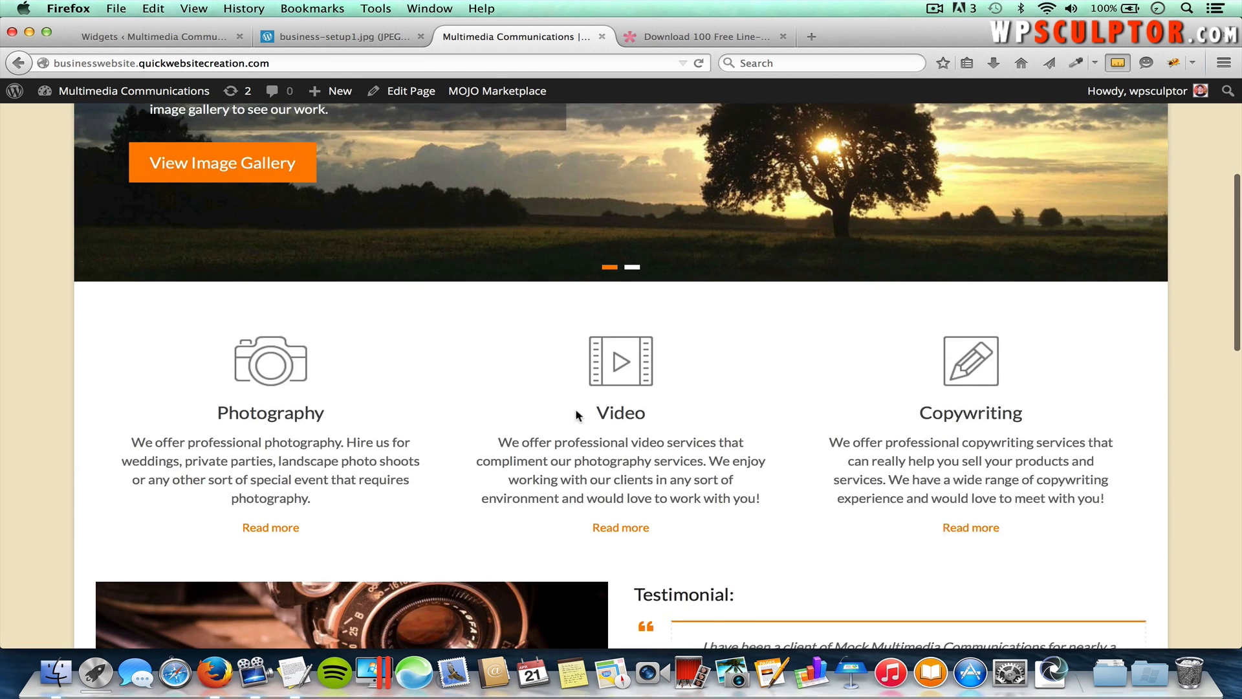
{"action": "scroll", "coordinate": [576, 409], "scroll_direction": "down", "scroll_amount": 6}
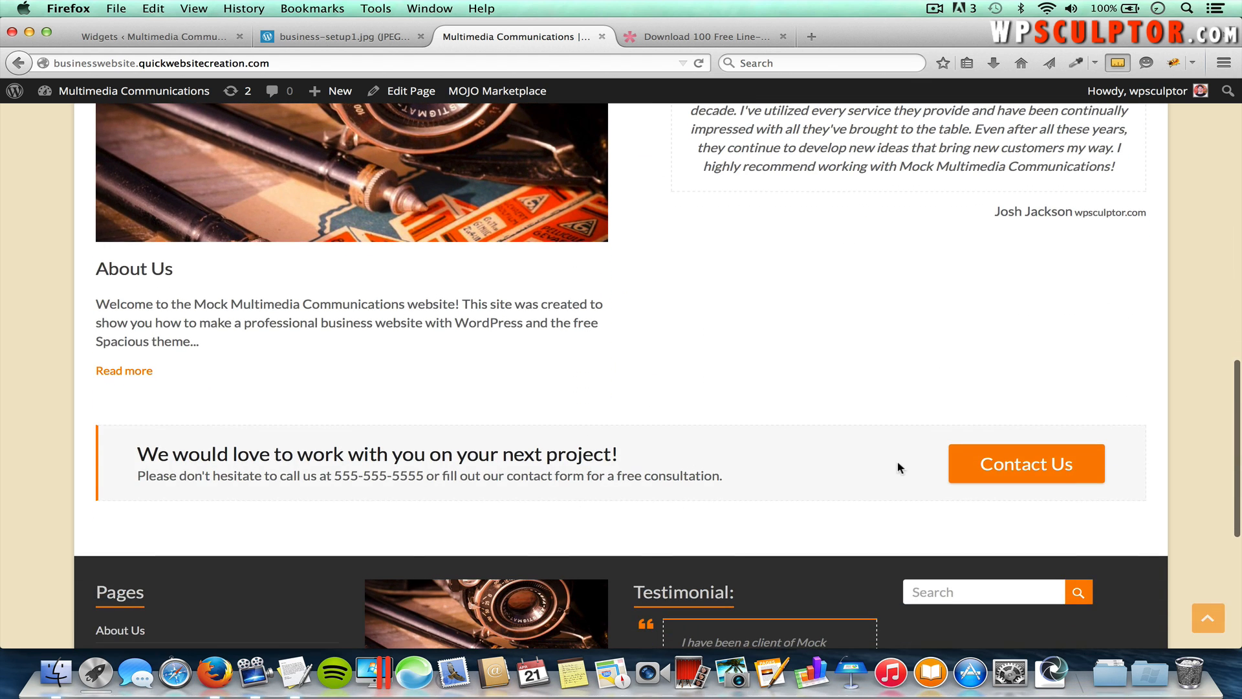
{"action": "scroll", "coordinate": [898, 463], "scroll_direction": "down", "scroll_amount": 1}
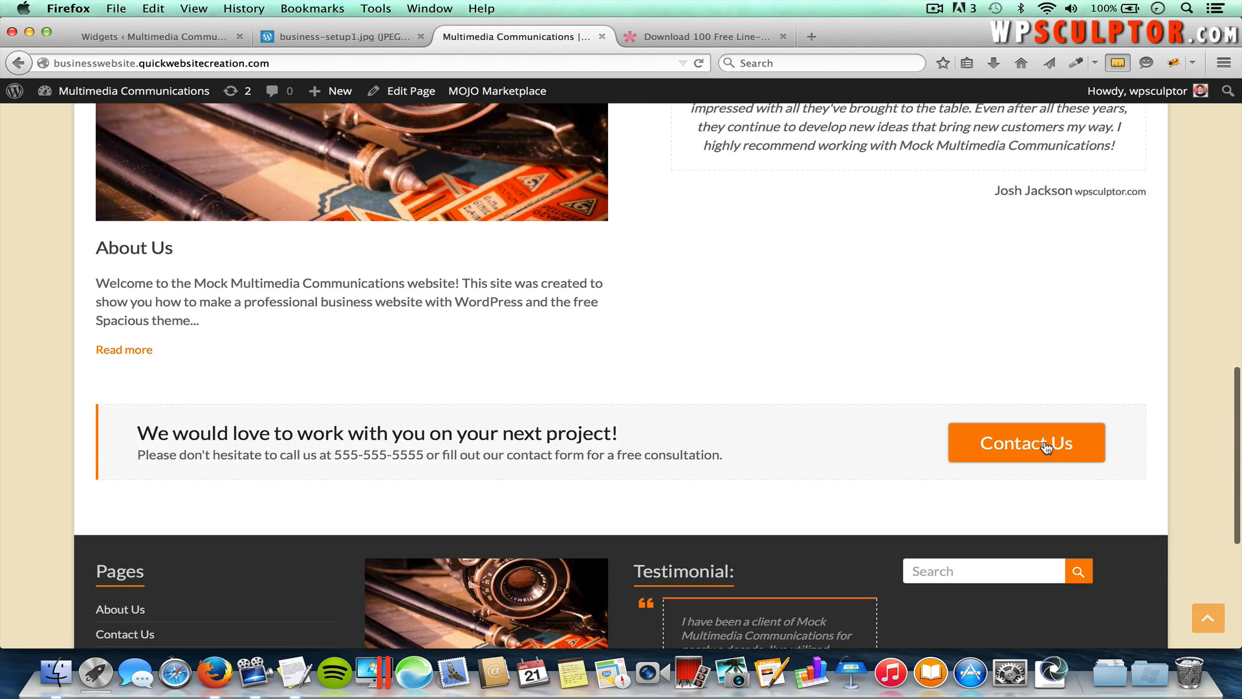
{"action": "left_click", "coordinate": [1045, 445]}
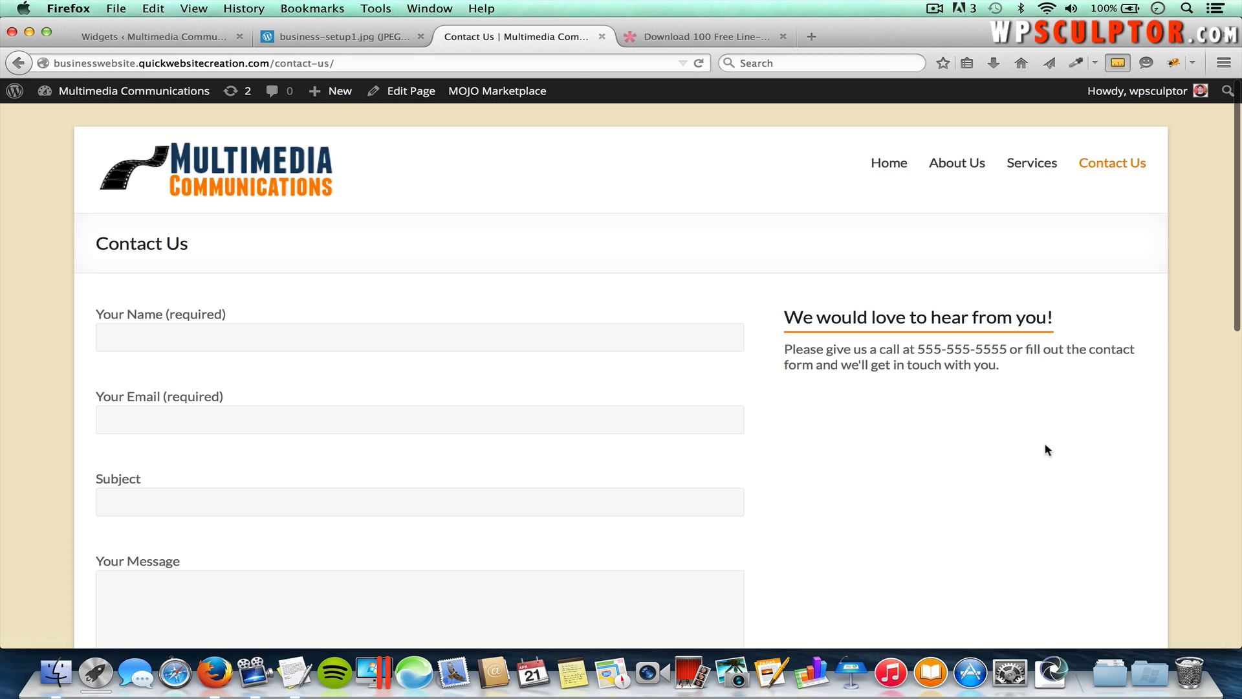